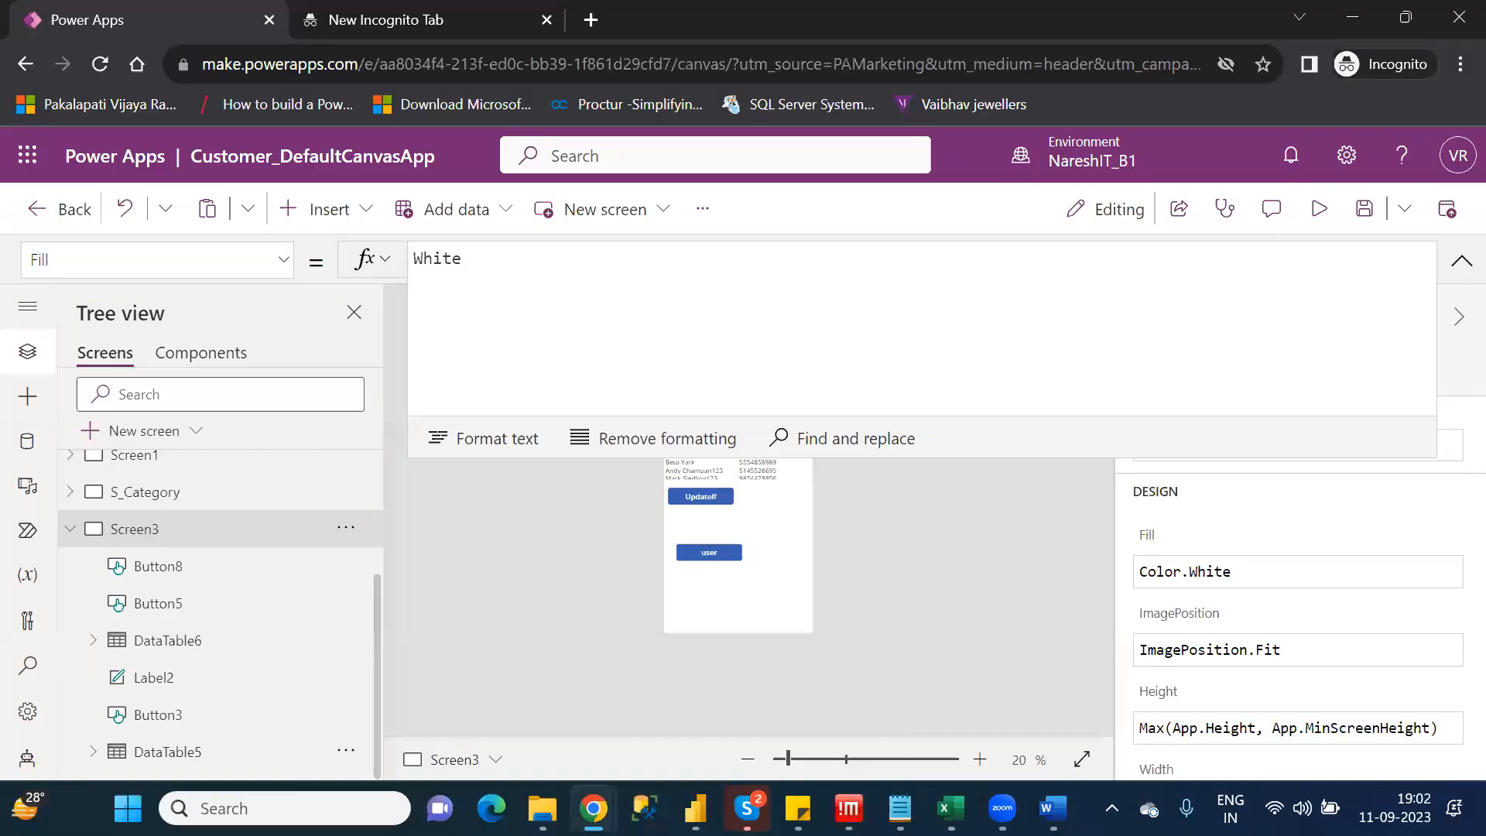
Switch to the Notepad notes and examine the U category functions in Category_Wise_Functions, highlighting the Update entry
{"action": "left_click", "coordinate": [900, 808]}
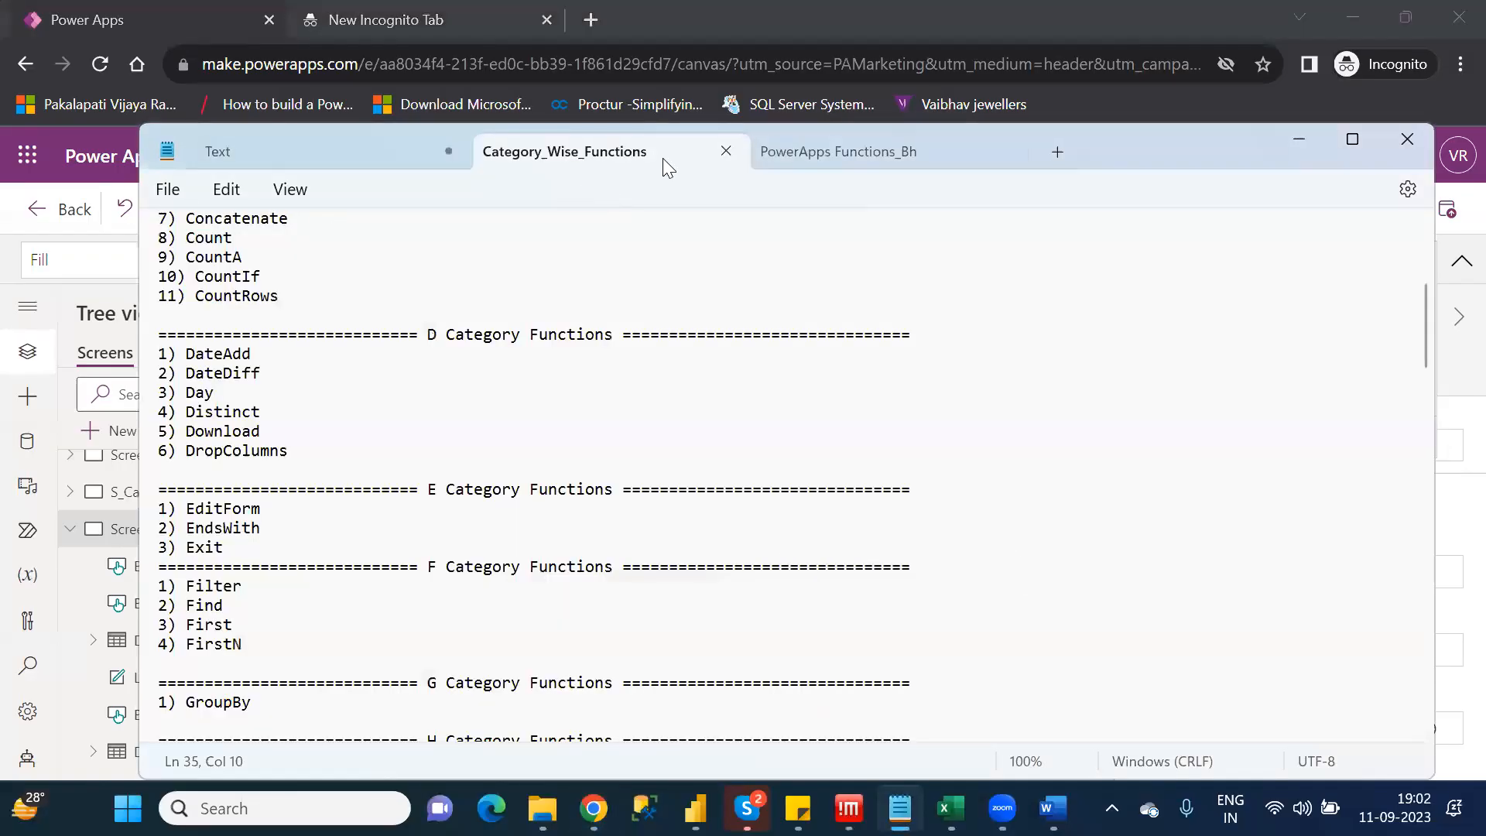
{"action": "left_click", "coordinate": [811, 151]}
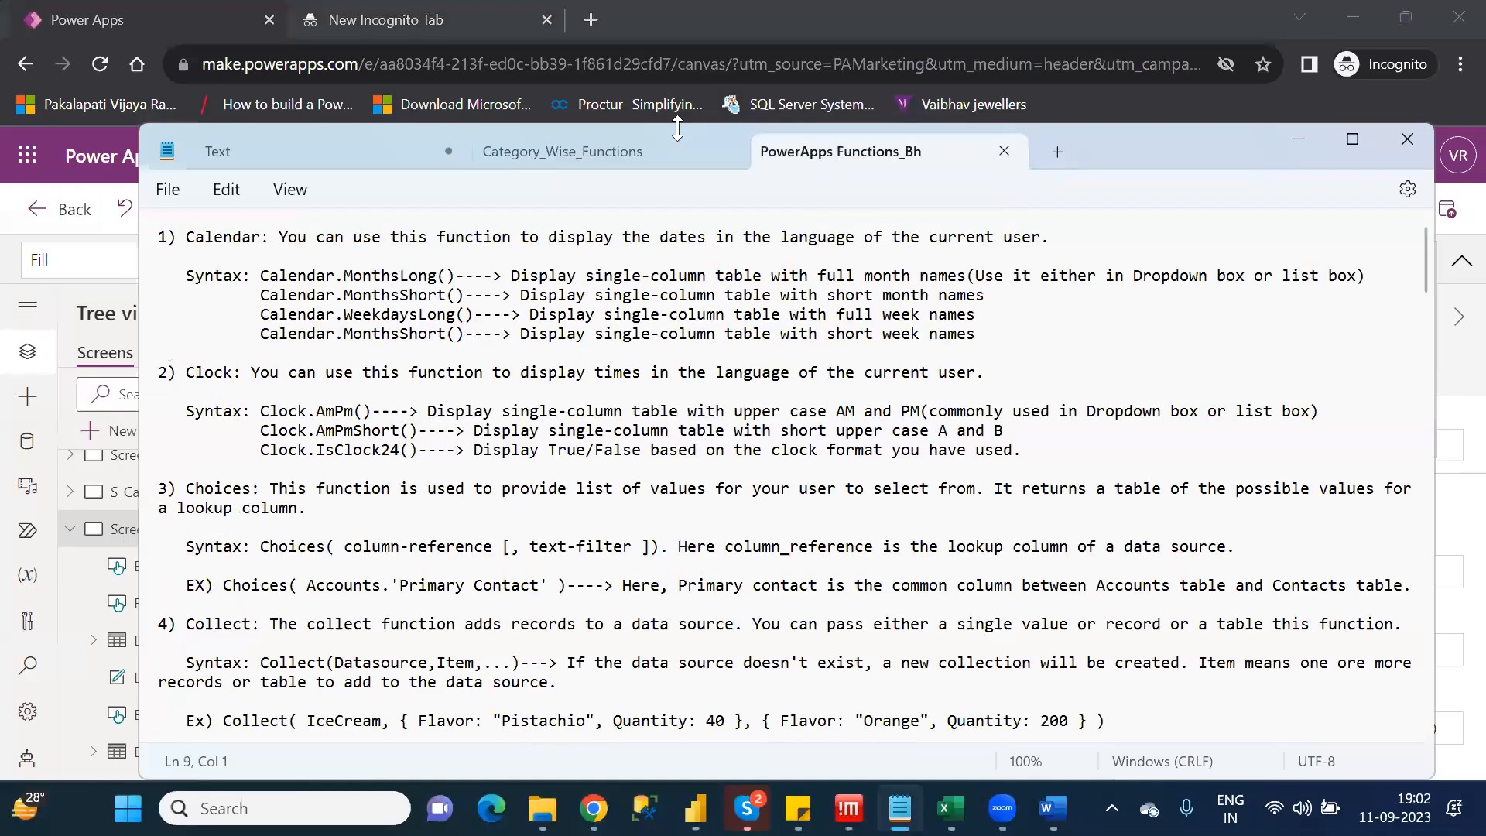
{"action": "left_click", "coordinate": [538, 155]}
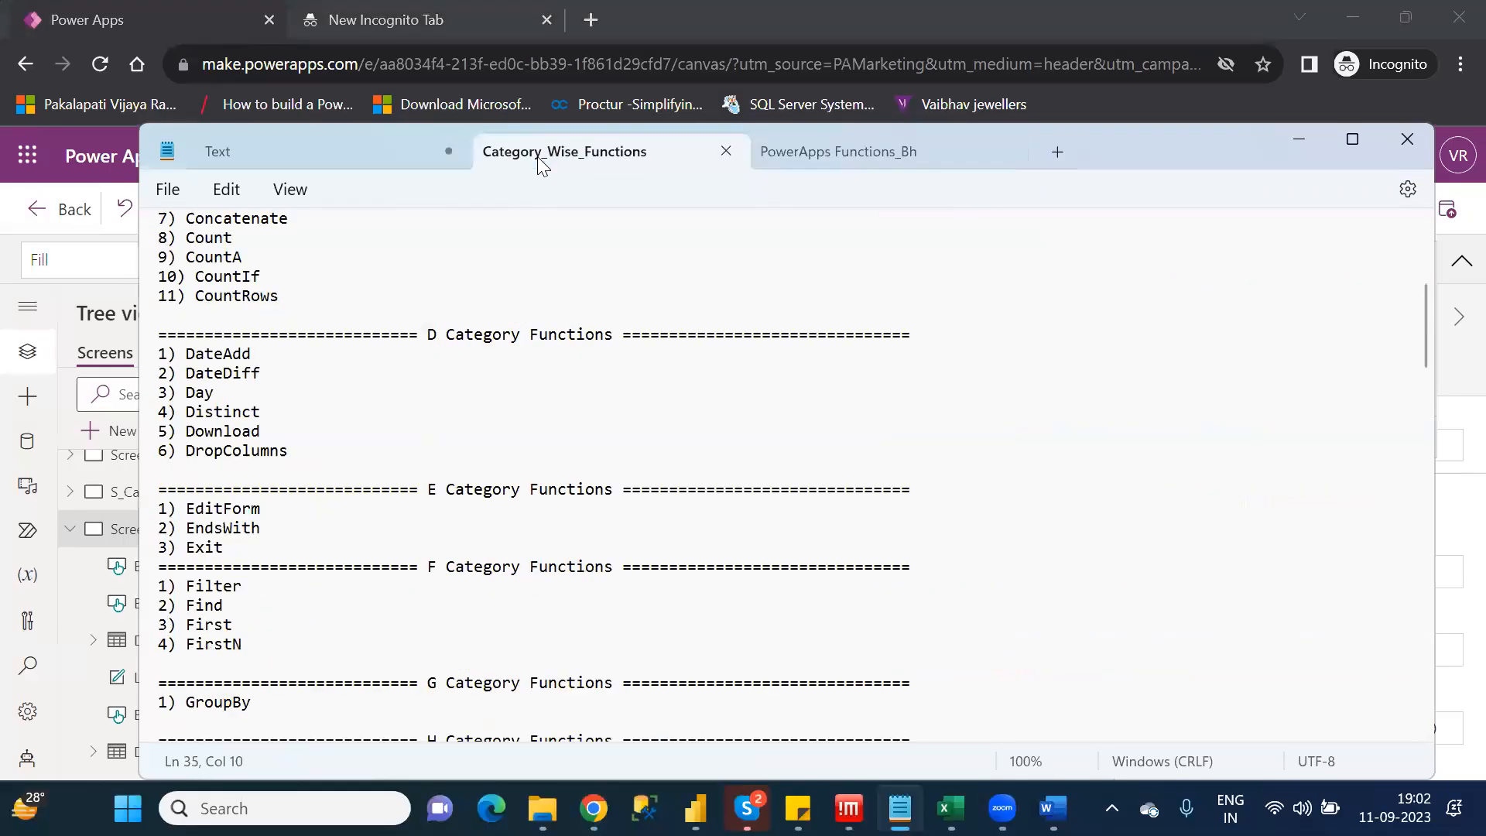
{"action": "key", "text": "ctrl+End"}
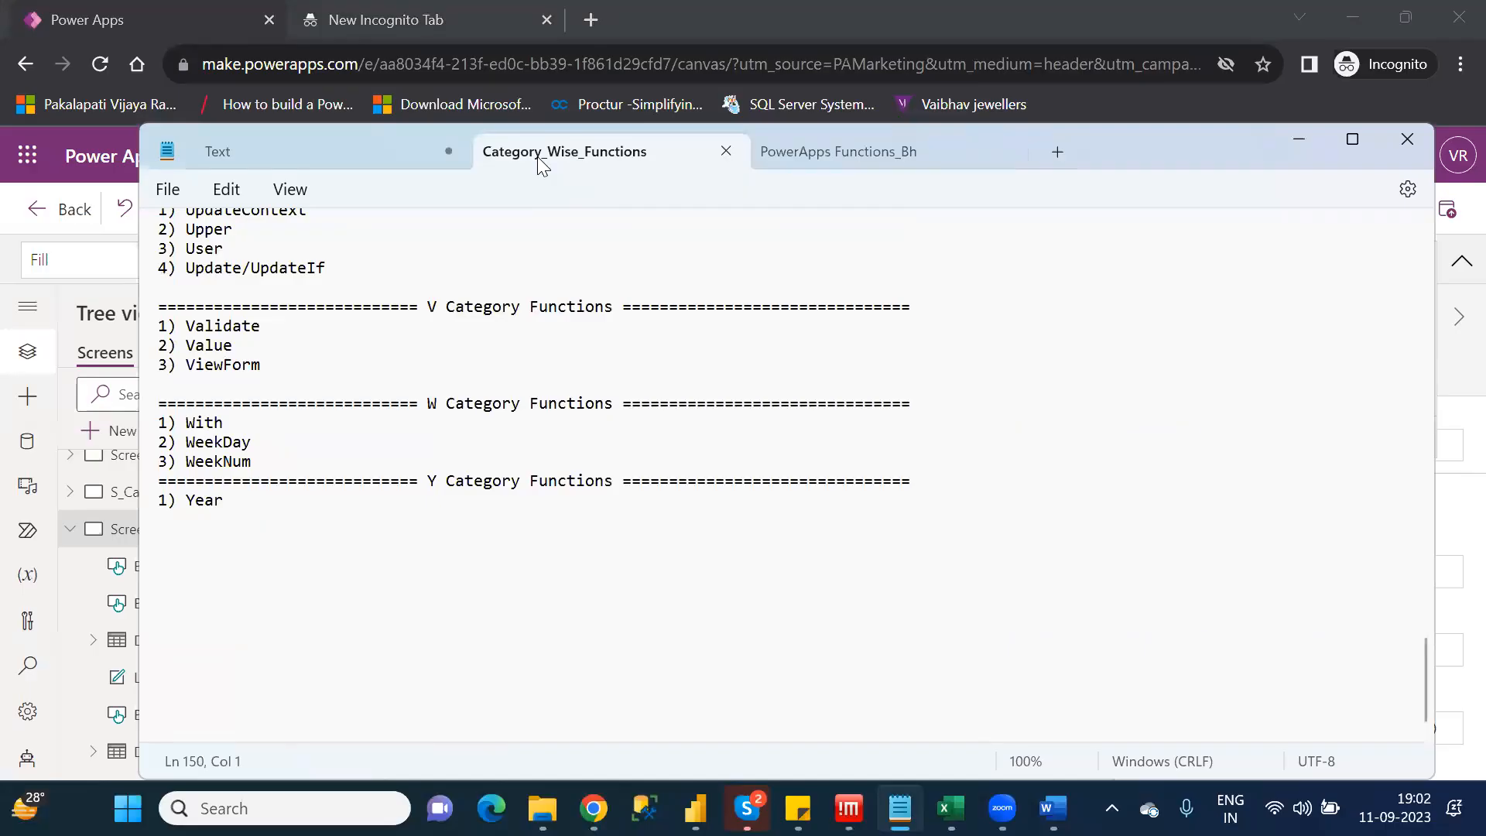
{"action": "key", "text": "Up"}
{"action": "key", "text": "Up"}
{"action": "key", "text": "Up"}
{"action": "key", "text": "Up"}
{"action": "key", "text": "Up"}
{"action": "key", "text": "Up"}
{"action": "key", "text": "Up"}
{"action": "key", "text": "Up"}
{"action": "key", "text": "Up"}
{"action": "key", "text": "Up"}
{"action": "key", "text": "Up"}
{"action": "key", "text": "Up"}
{"action": "key", "text": "Up"}
{"action": "key", "text": "Up"}
{"action": "key", "text": "Up"}
{"action": "key", "text": "Up"}
{"action": "key", "text": "Up"}
{"action": "key", "text": "Up"}
{"action": "key", "text": "Up"}
{"action": "key", "text": "Up"}
{"action": "key", "text": "Up"}
{"action": "key", "text": "Up"}
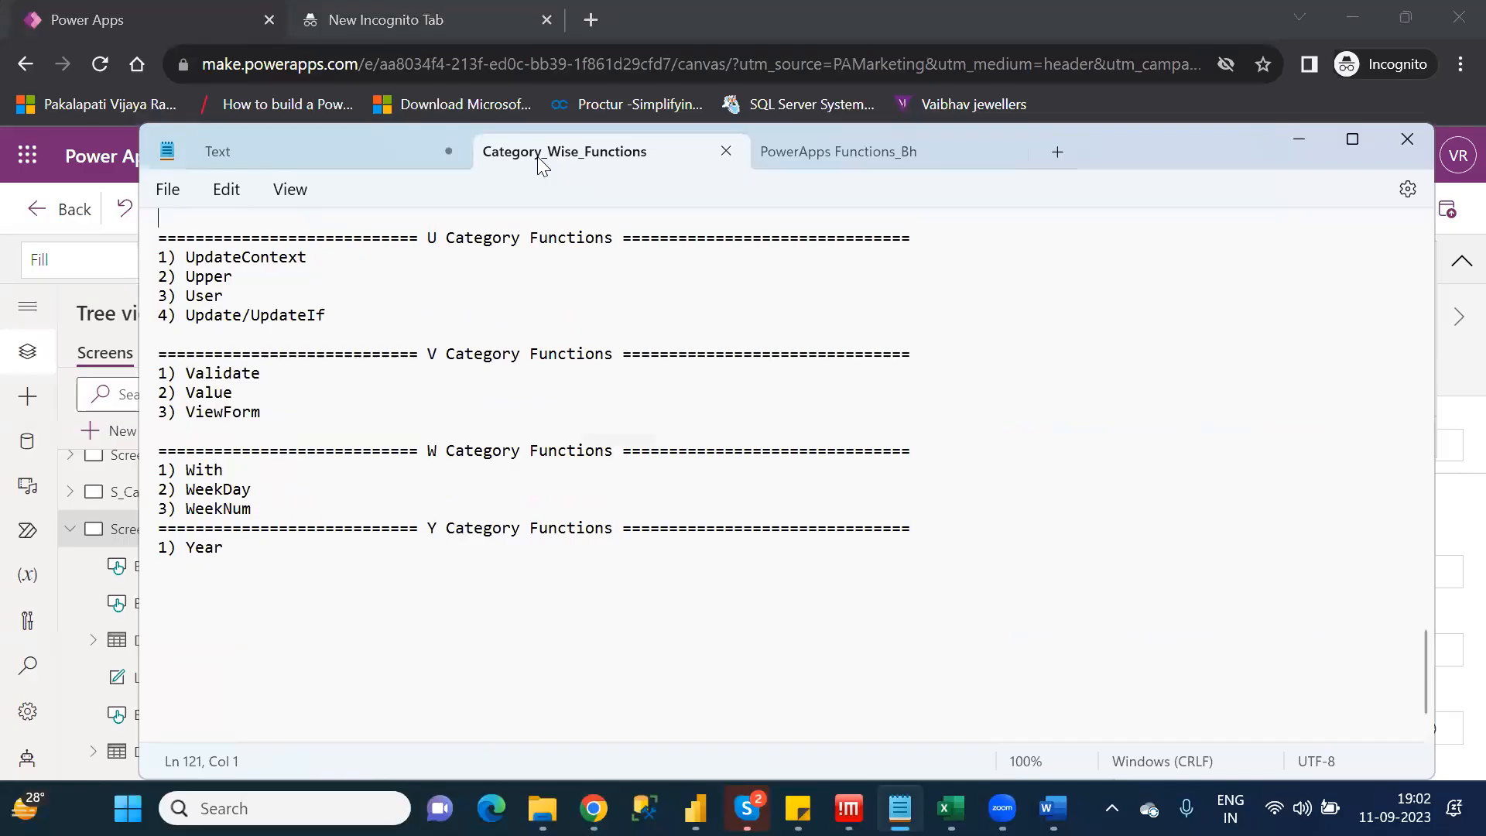
{"action": "double_click", "coordinate": [222, 312]}
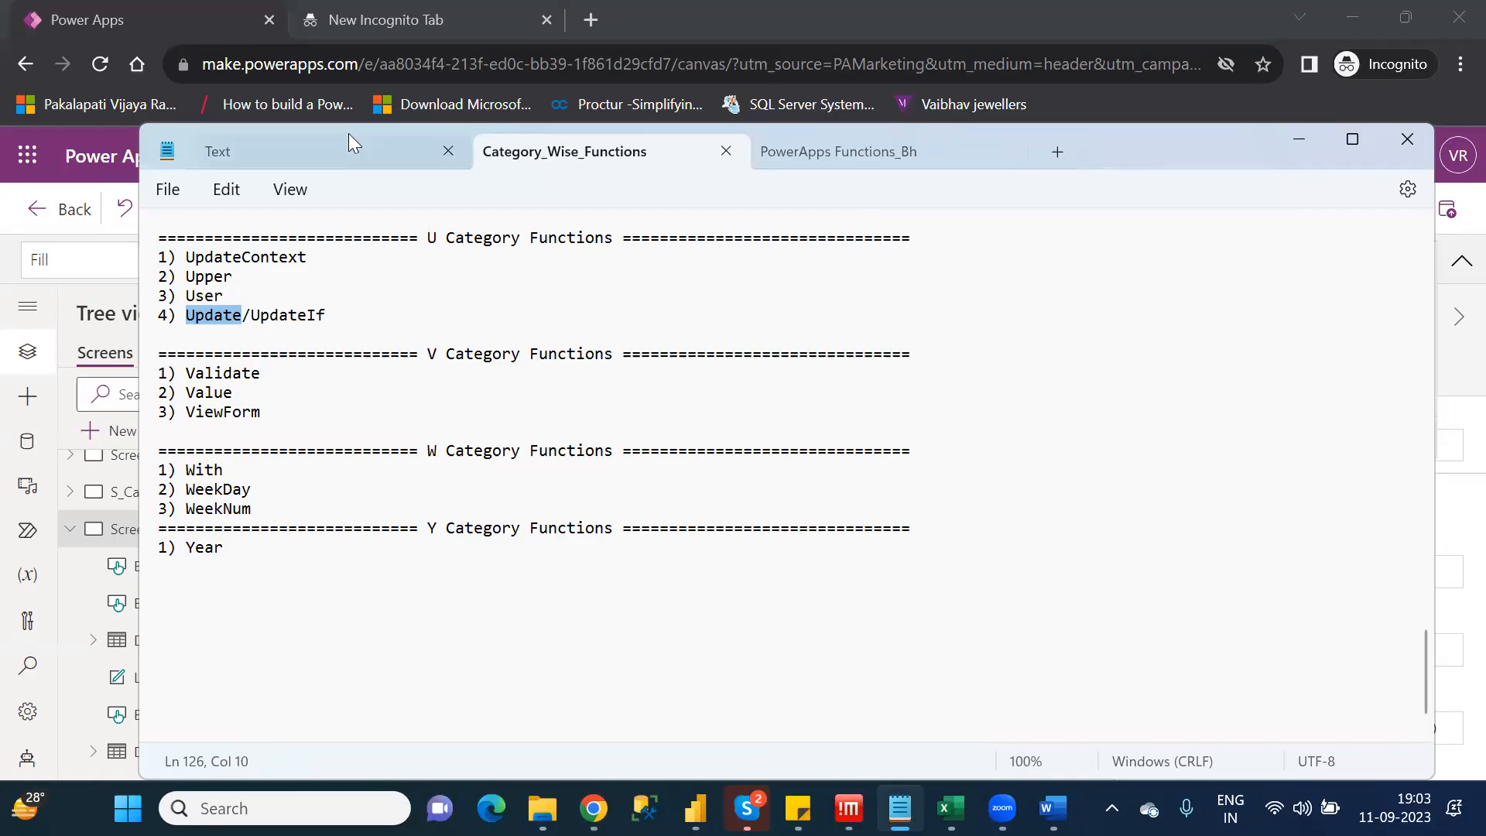
Switch back to Power Apps in the browser, add a new blank screen to the app, and collapse the expanded formula area
{"action": "key", "text": "alt+Tab"}
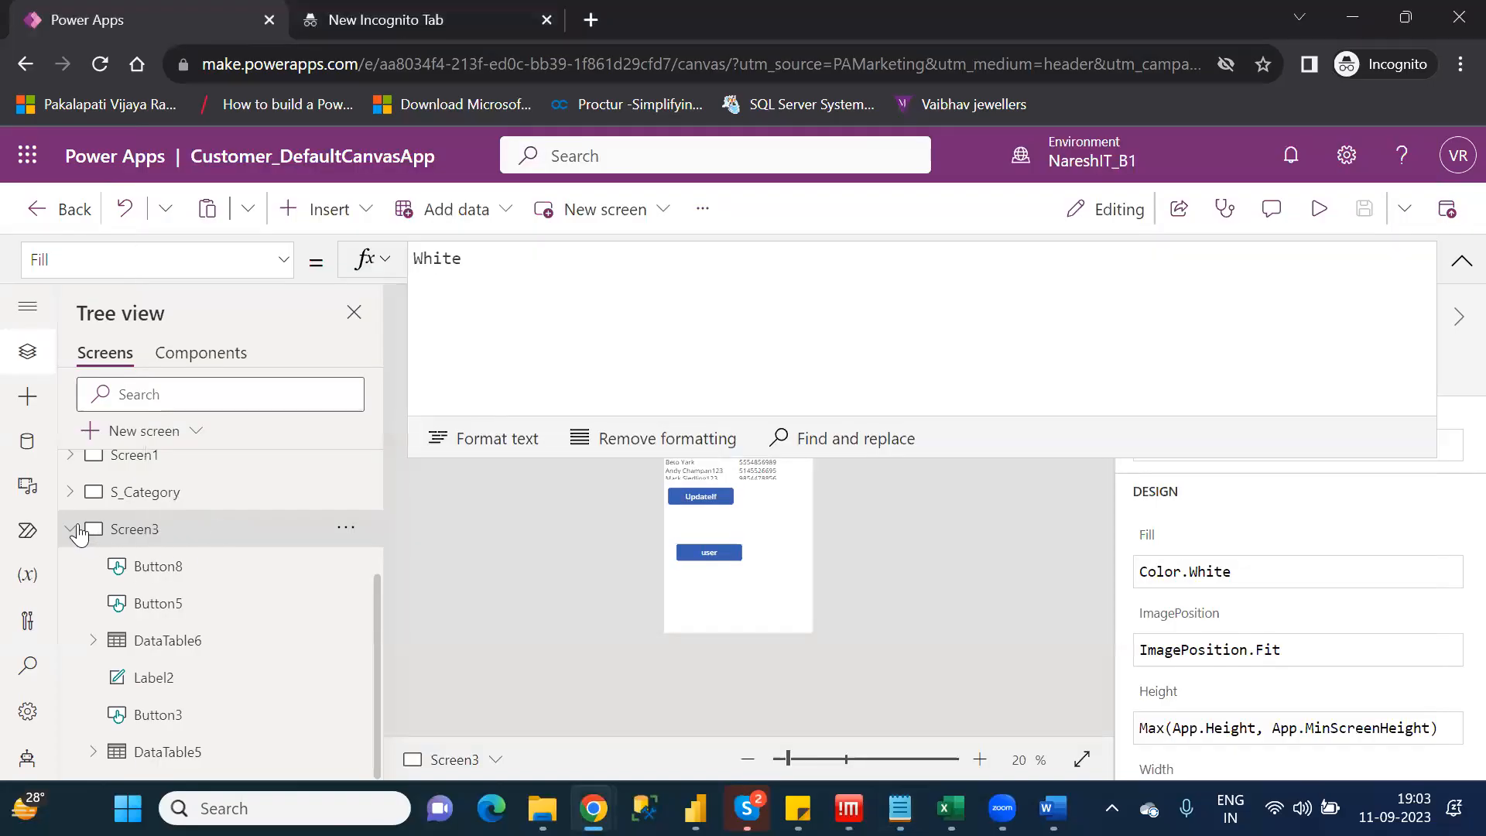
{"action": "left_click", "coordinate": [76, 529]}
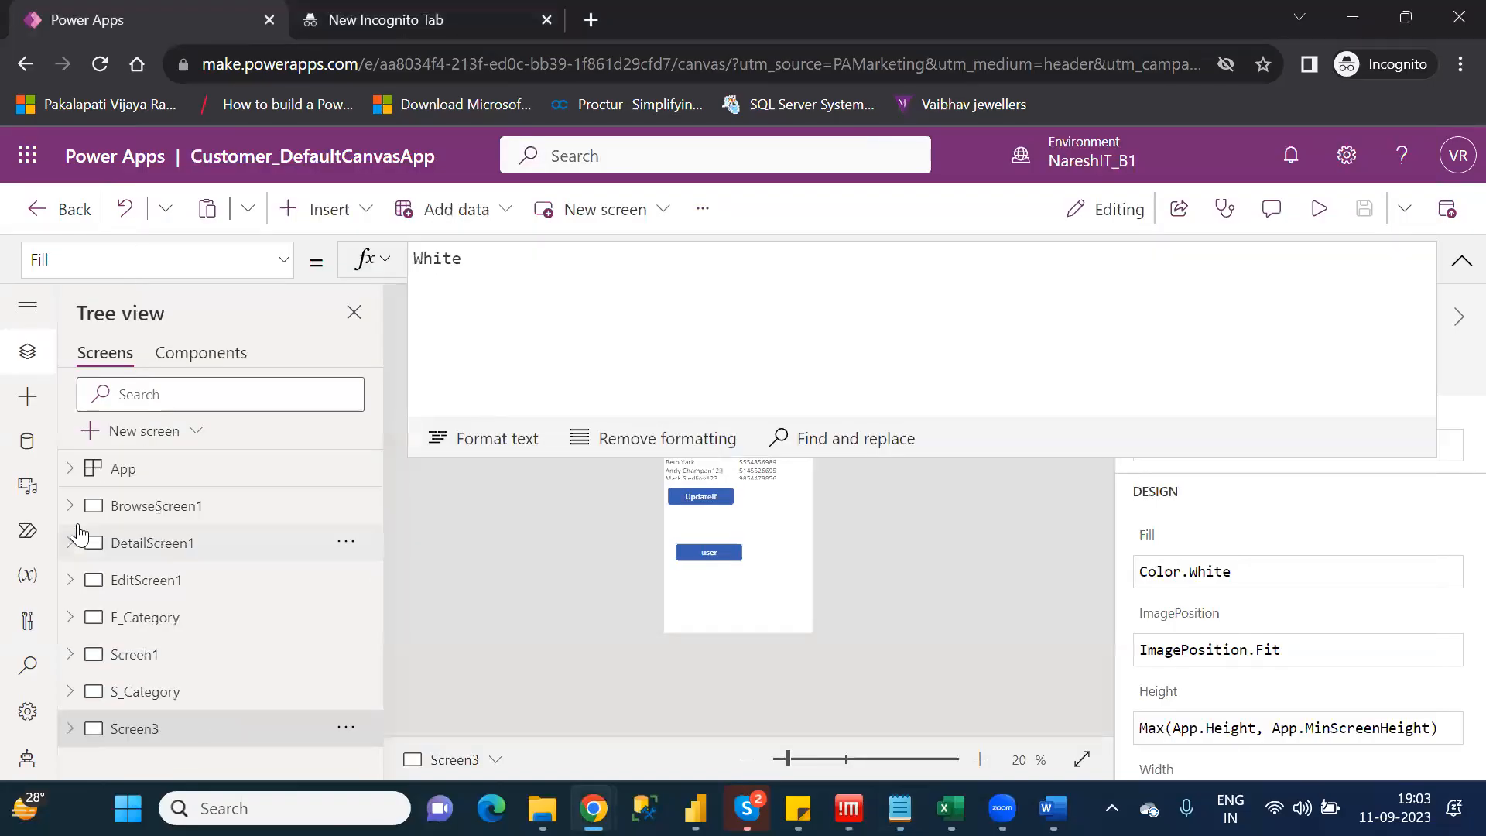
{"action": "left_click", "coordinate": [138, 433]}
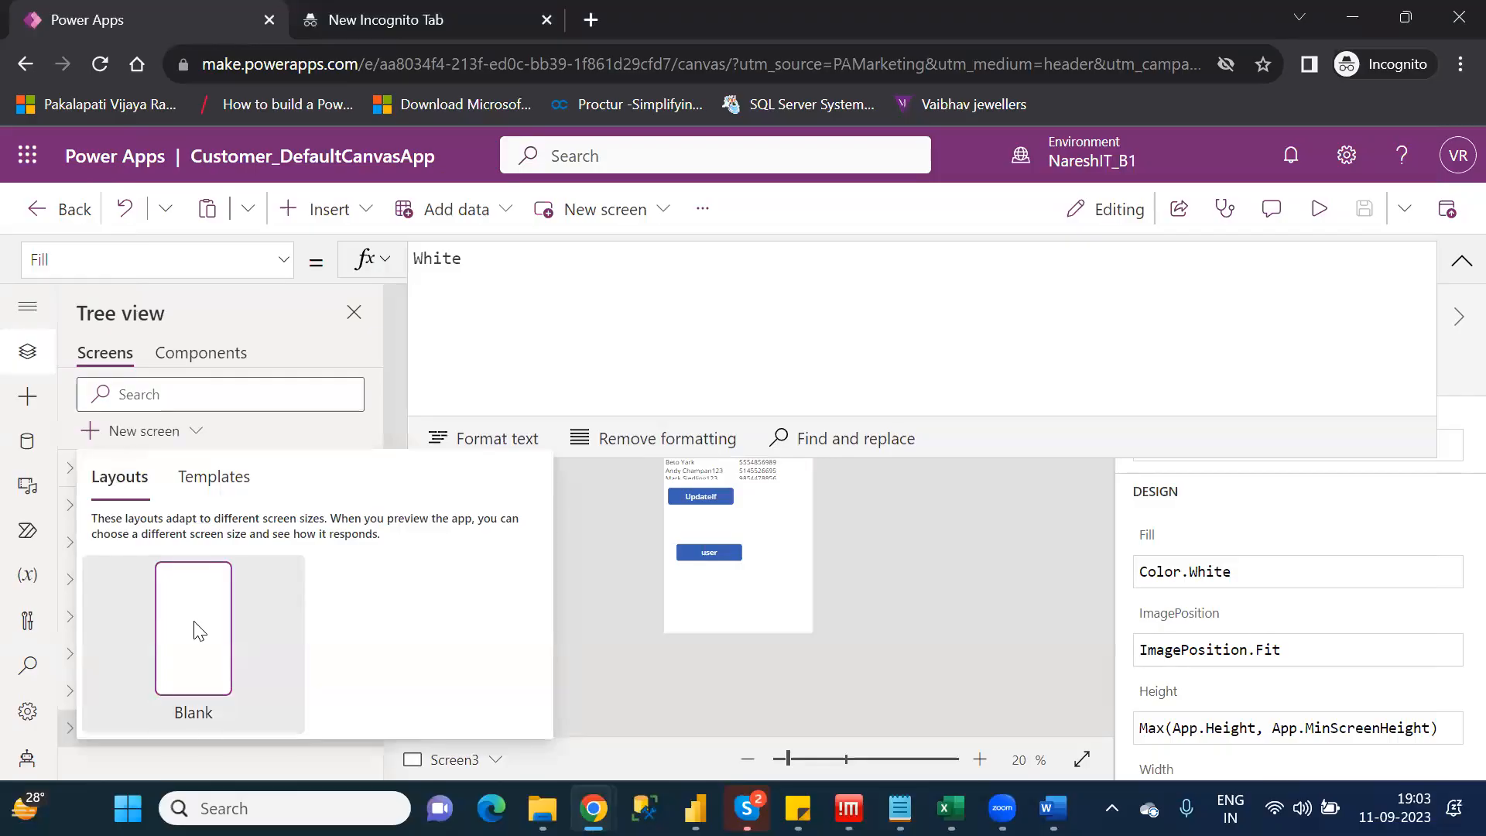
{"action": "left_click", "coordinate": [200, 631]}
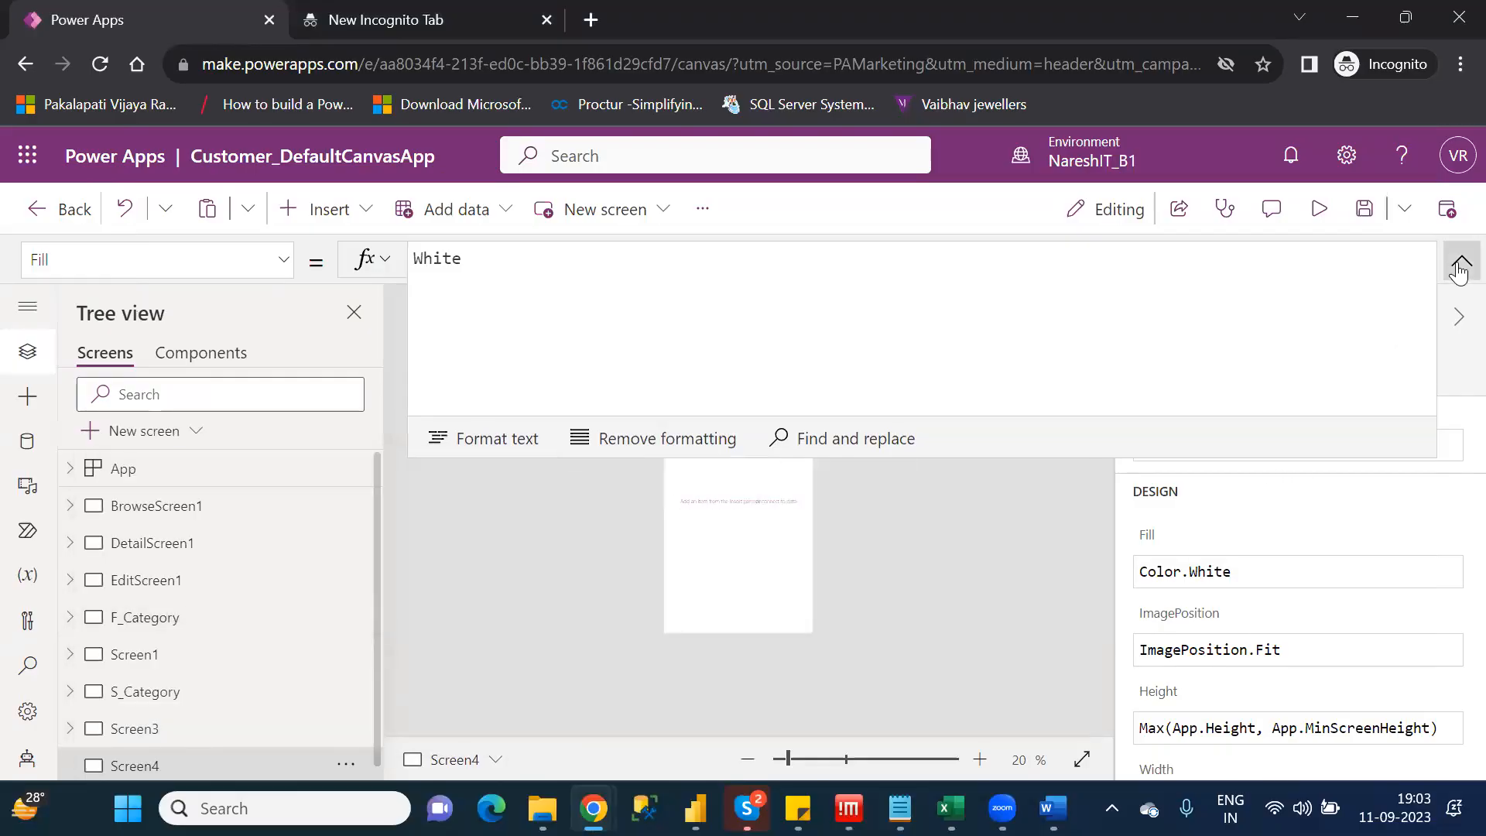
{"action": "left_click", "coordinate": [1460, 266]}
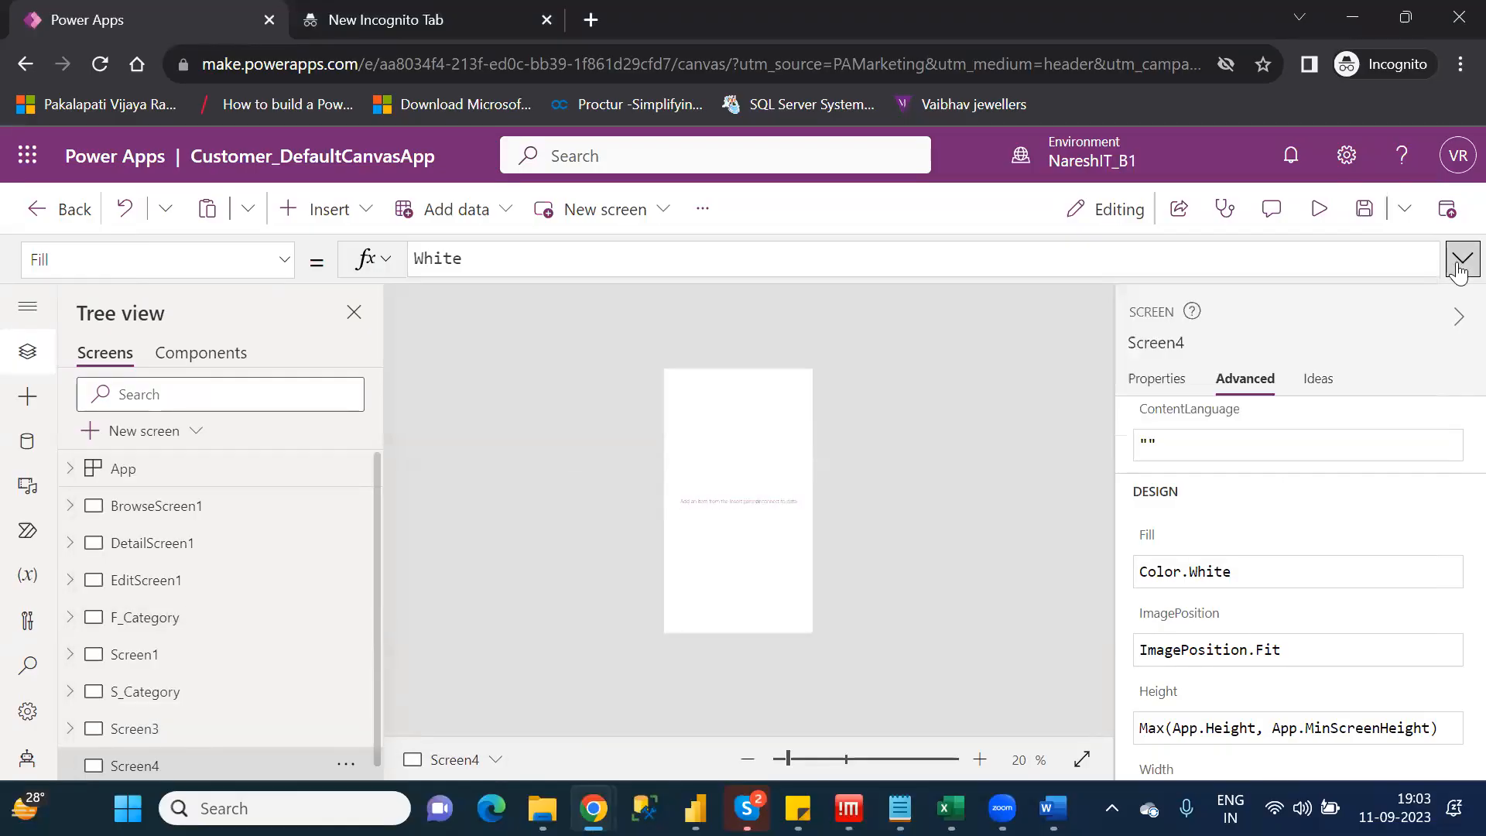
Insert a button on the new blank screen and set its text to "Create Collect"
{"action": "left_click", "coordinate": [804, 759]}
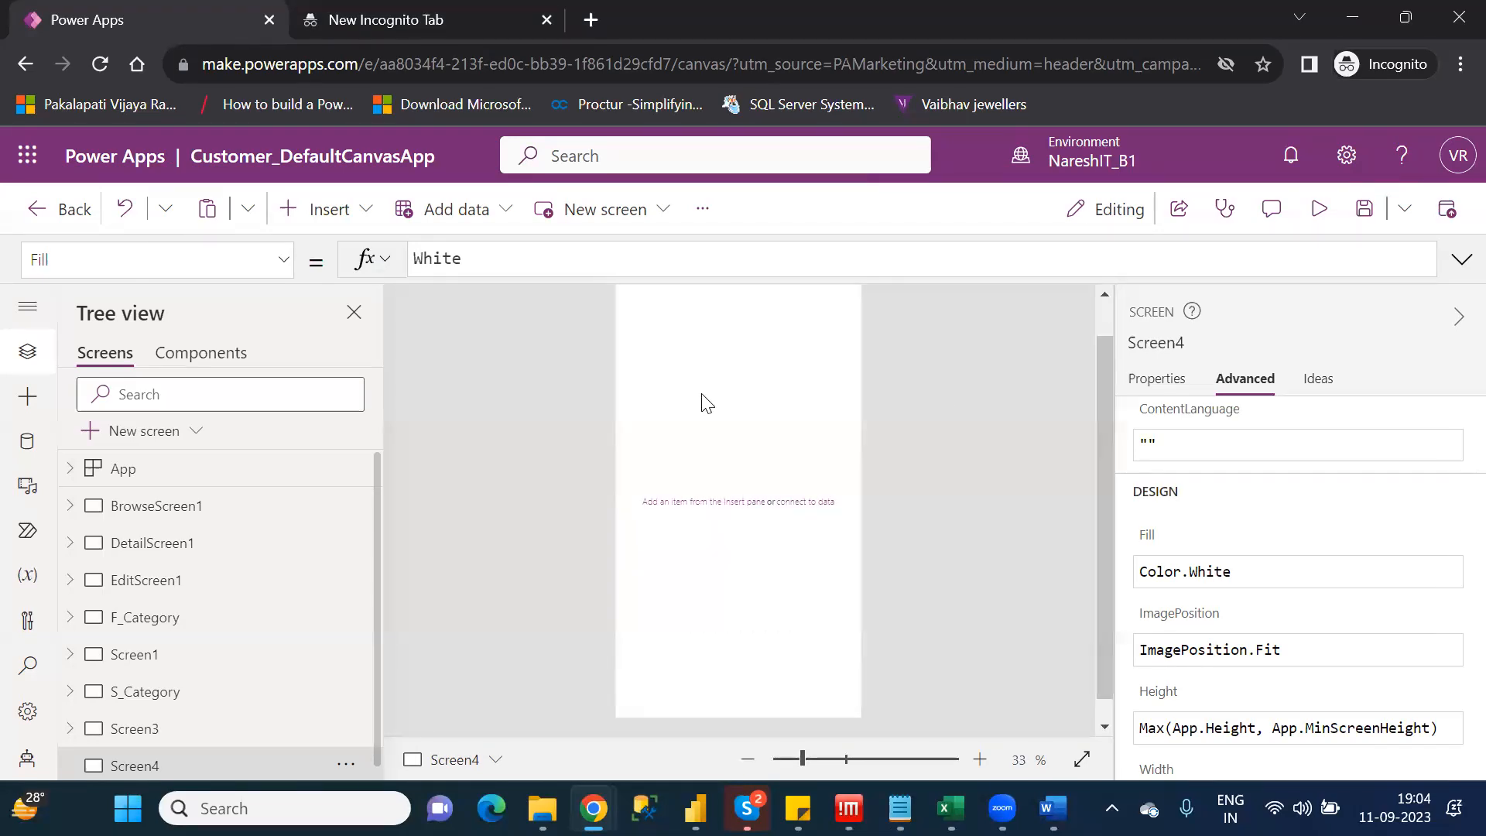
{"action": "left_click", "coordinate": [320, 222]}
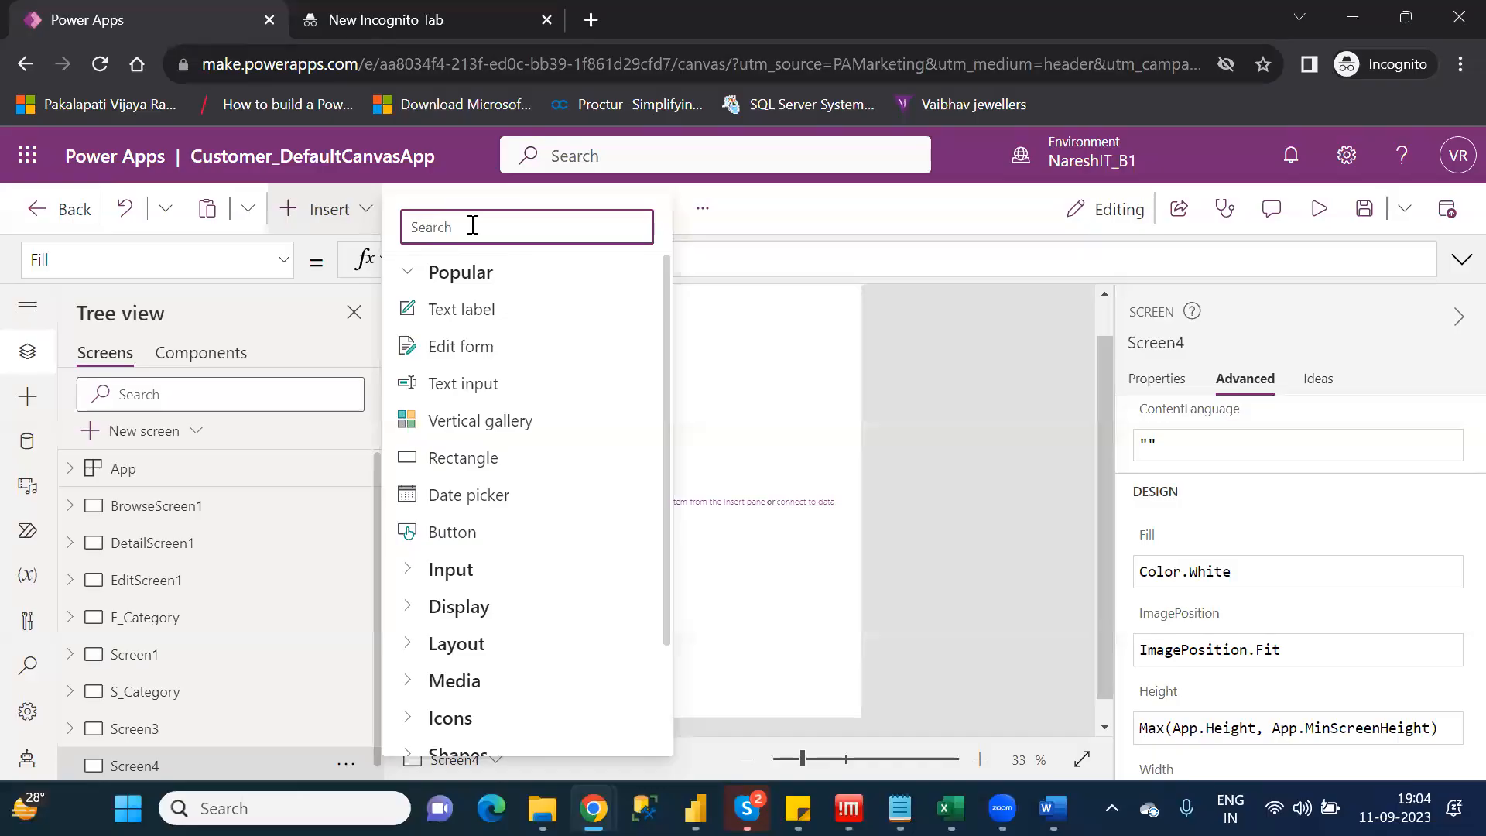
{"action": "type", "text": "but"}
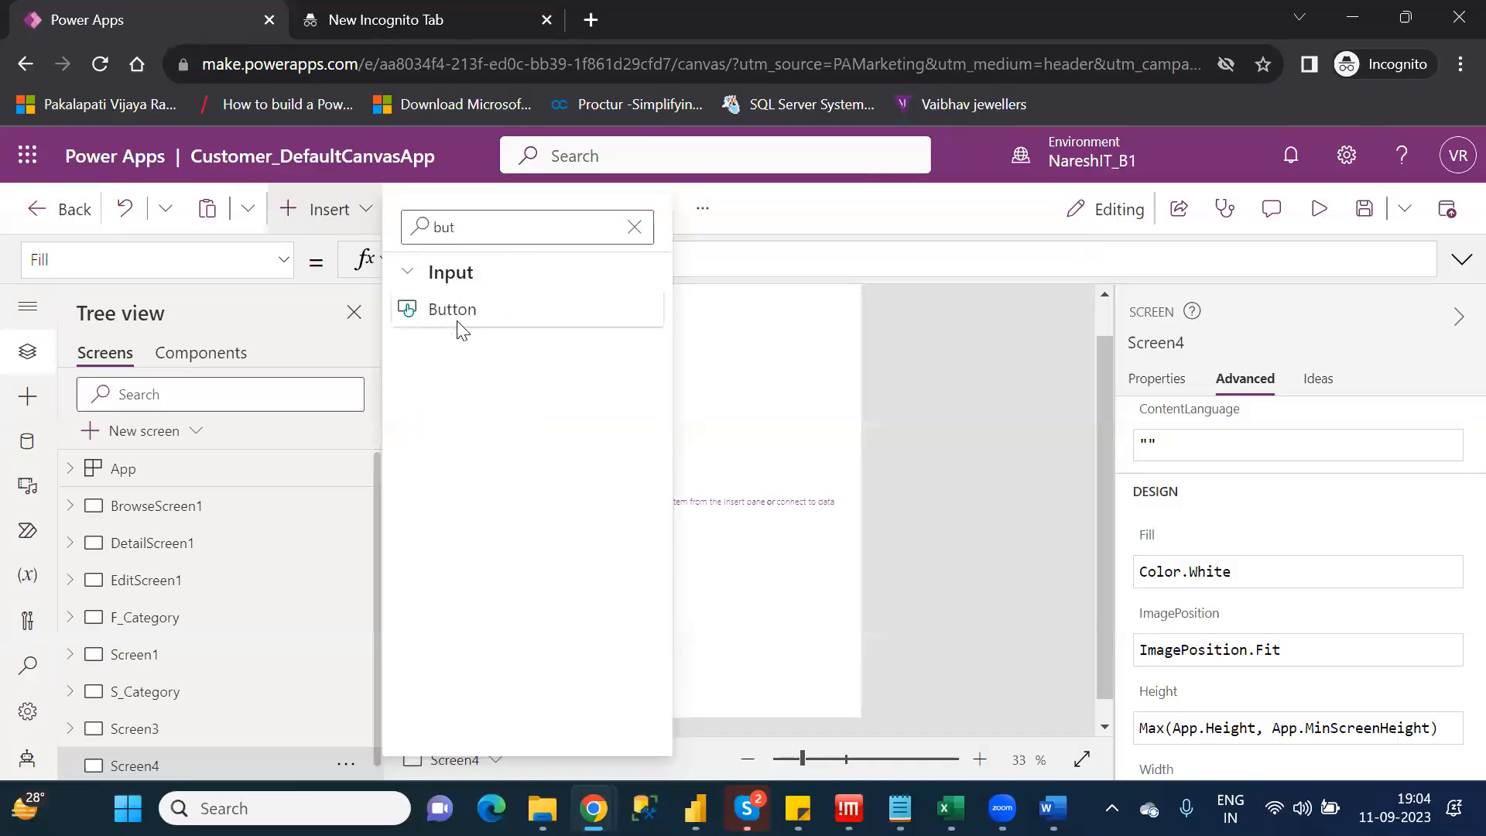
{"action": "left_click", "coordinate": [457, 319]}
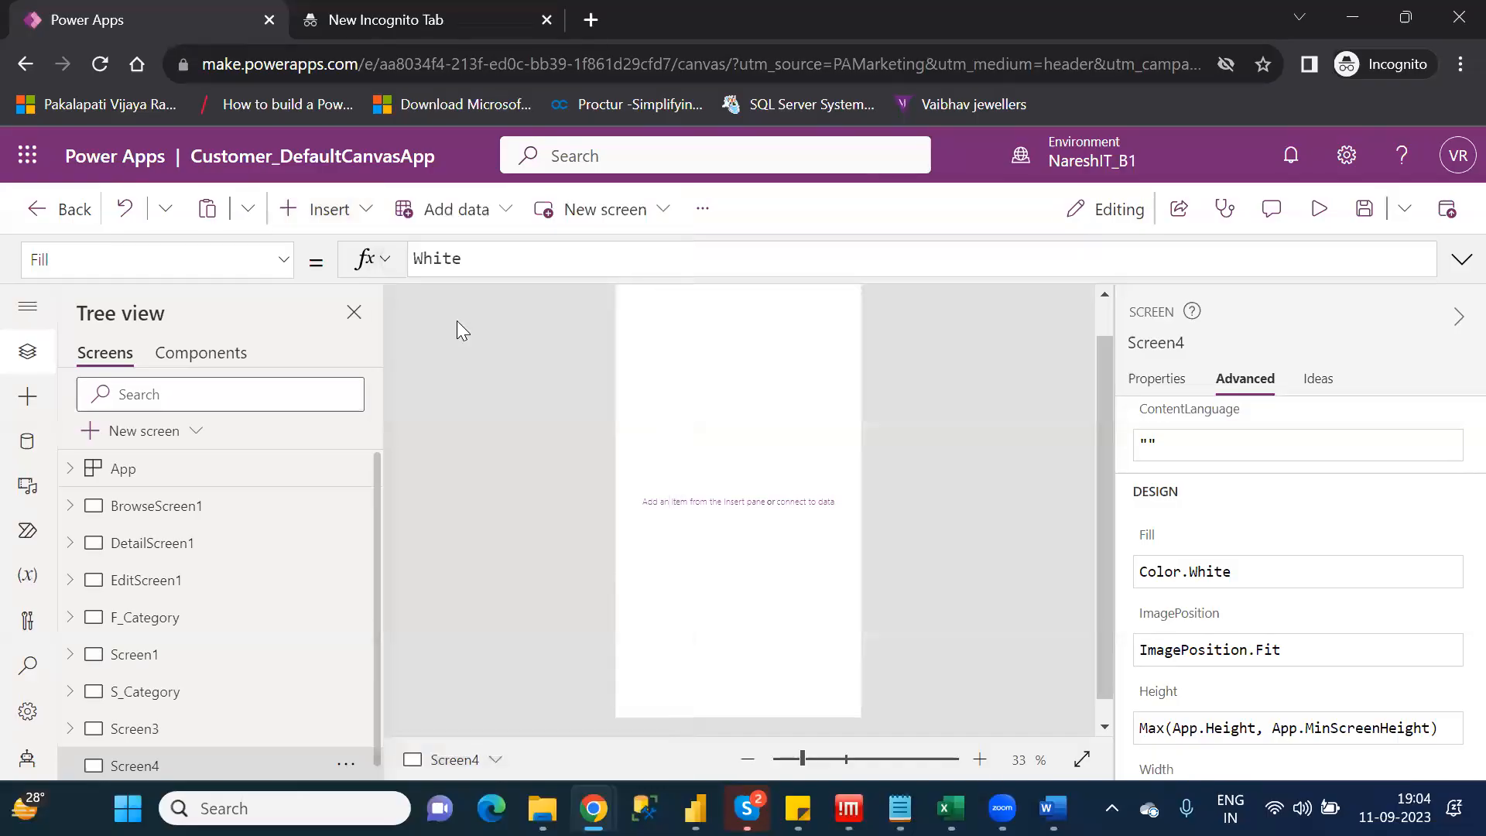
{"action": "left_click", "coordinate": [1153, 380]}
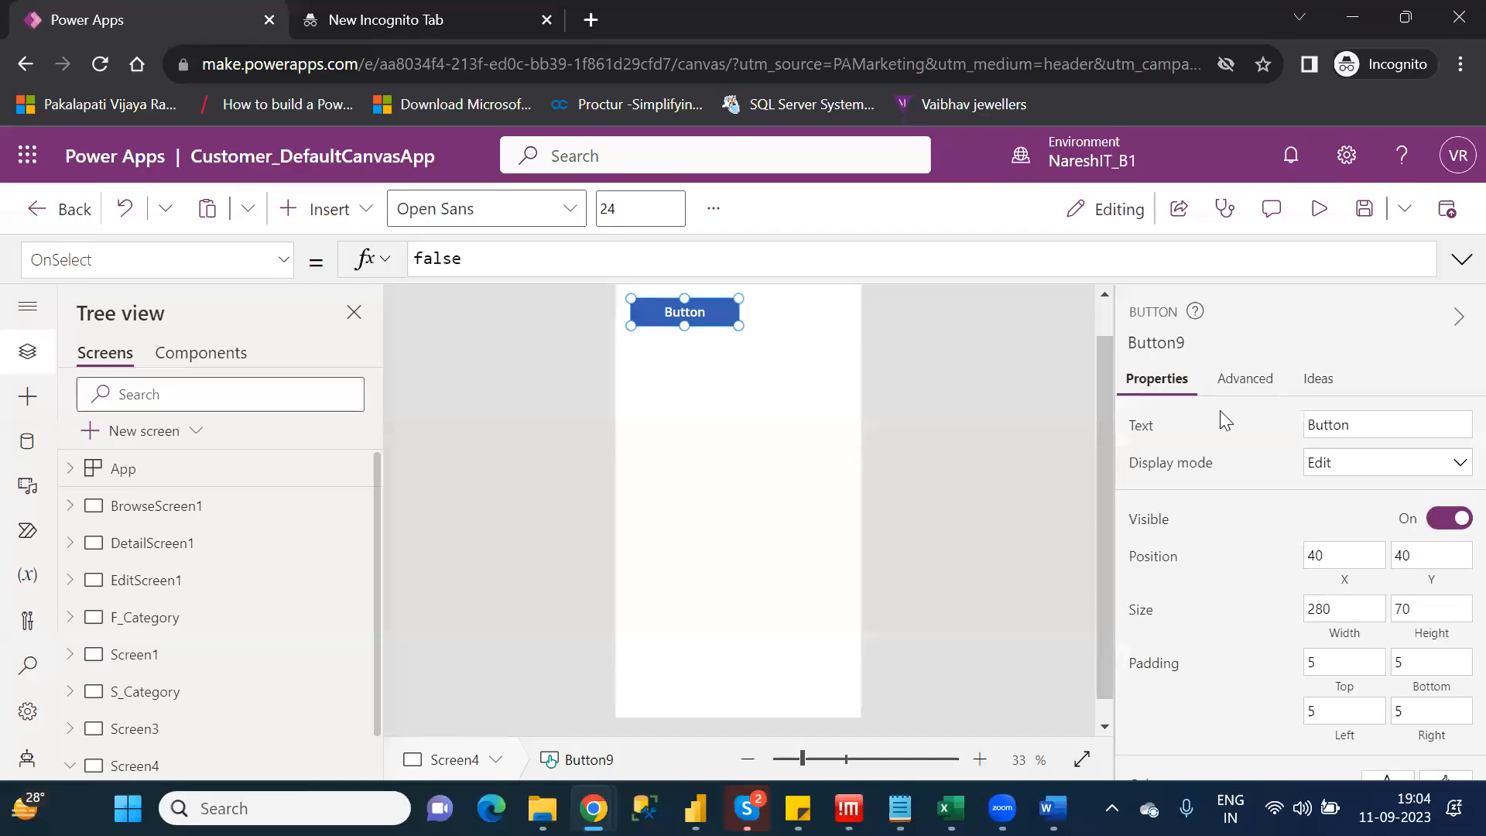
{"action": "left_click", "coordinate": [1345, 425]}
{"action": "type", "text": "Create"}
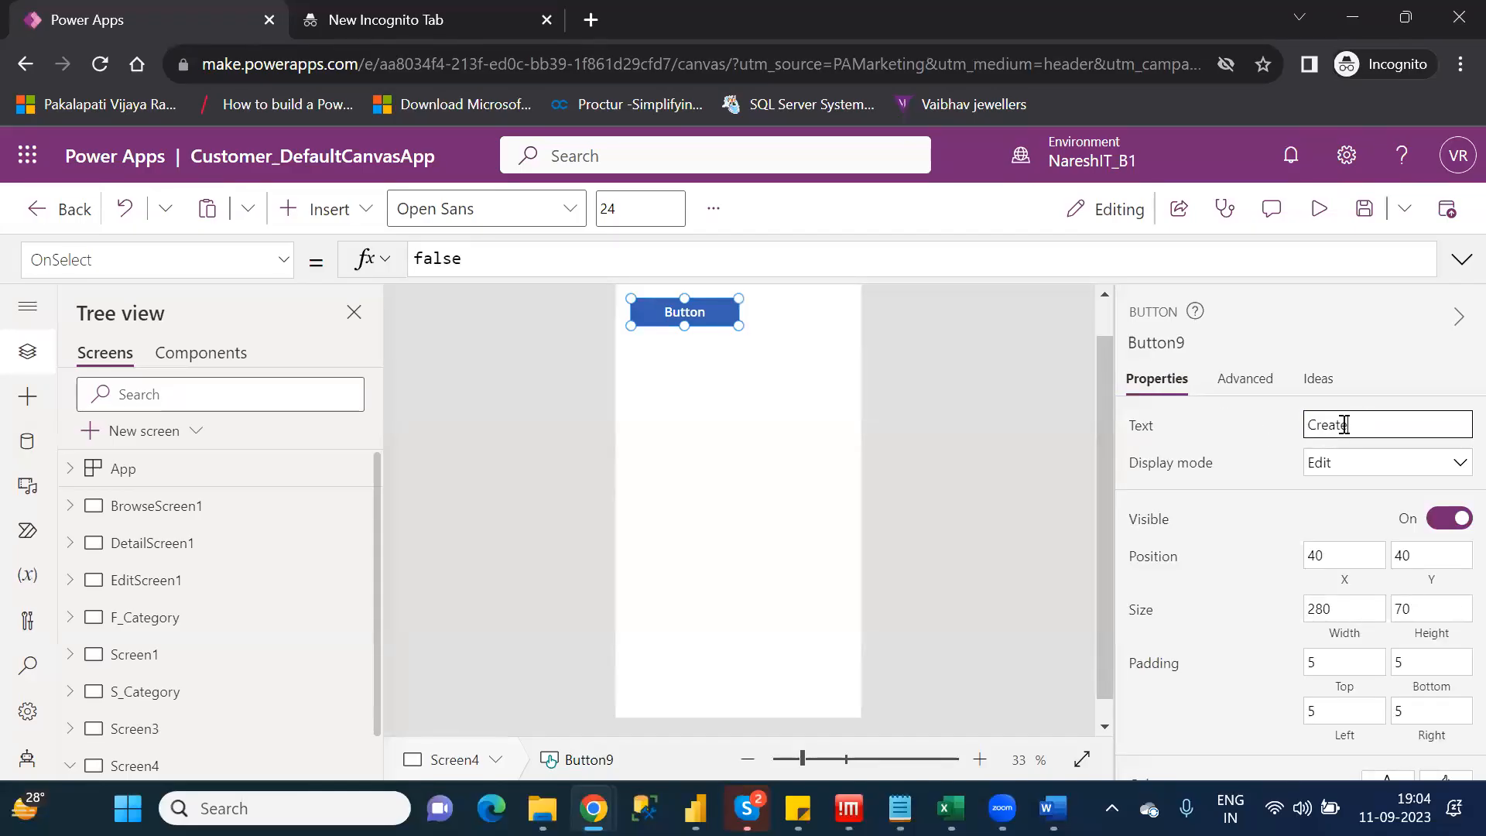
{"action": "type", "text": " Collect"}
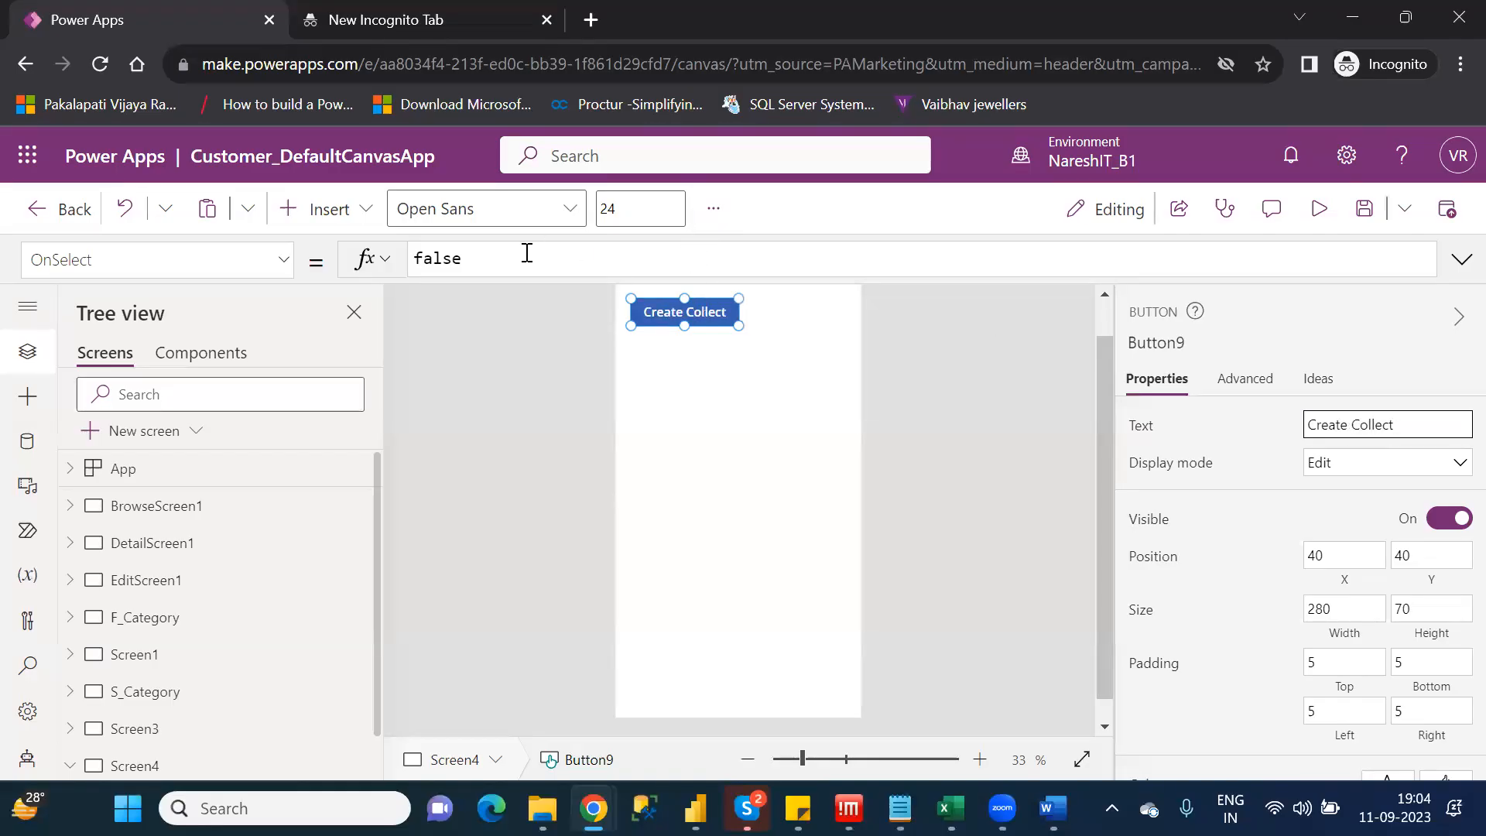
Replace the Create Collect button's OnSelect formula with the start of a ClearCollect call that names the collection CollectData
{"action": "double_click", "coordinate": [445, 258]}
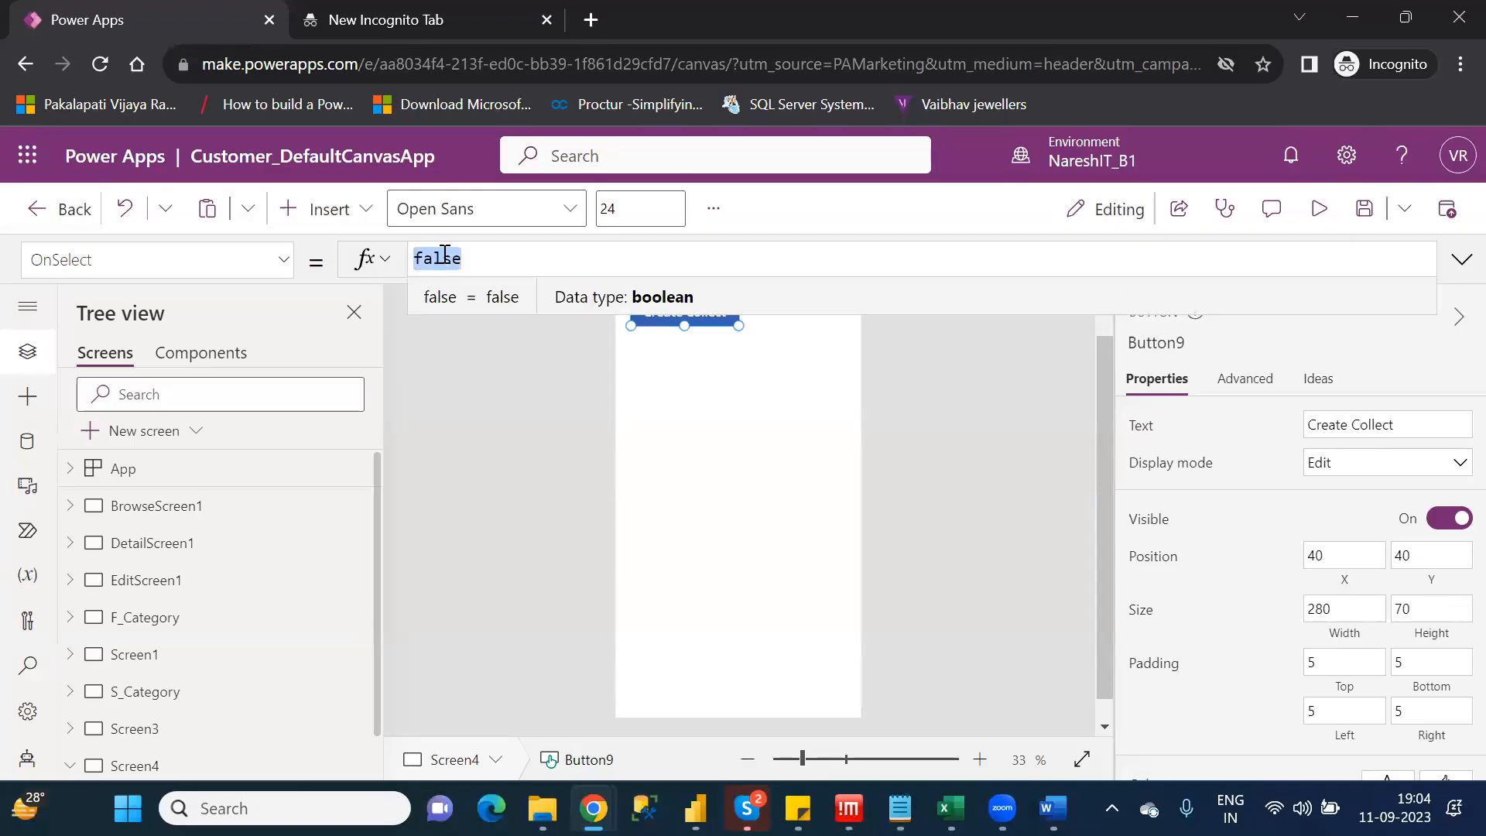
{"action": "type", "text": "cle"}
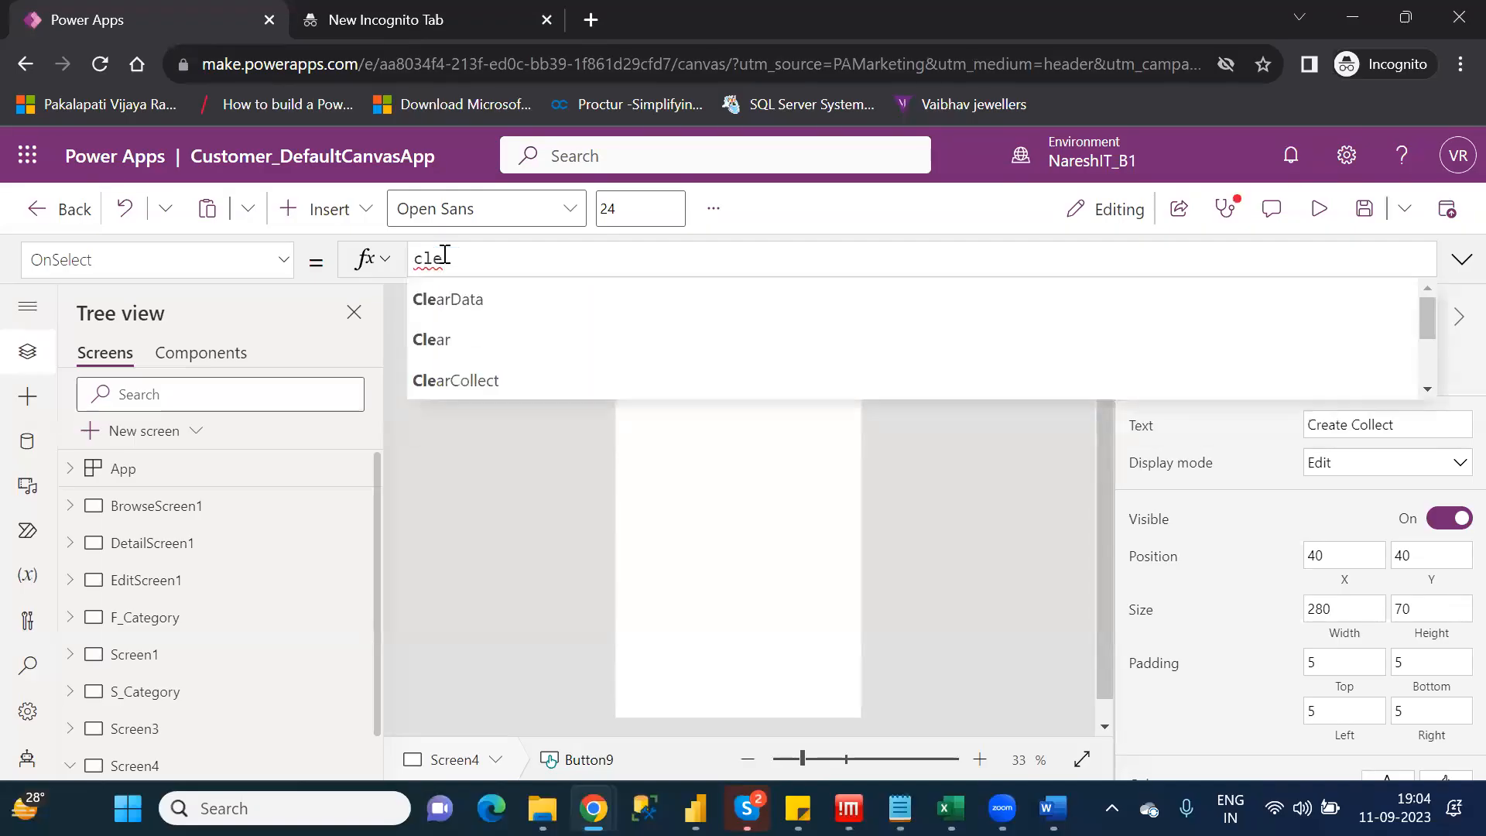
{"action": "key", "text": "Down"}
{"action": "key", "text": "Down"}
{"action": "key", "text": "Down"}
{"action": "key", "text": "Tab"}
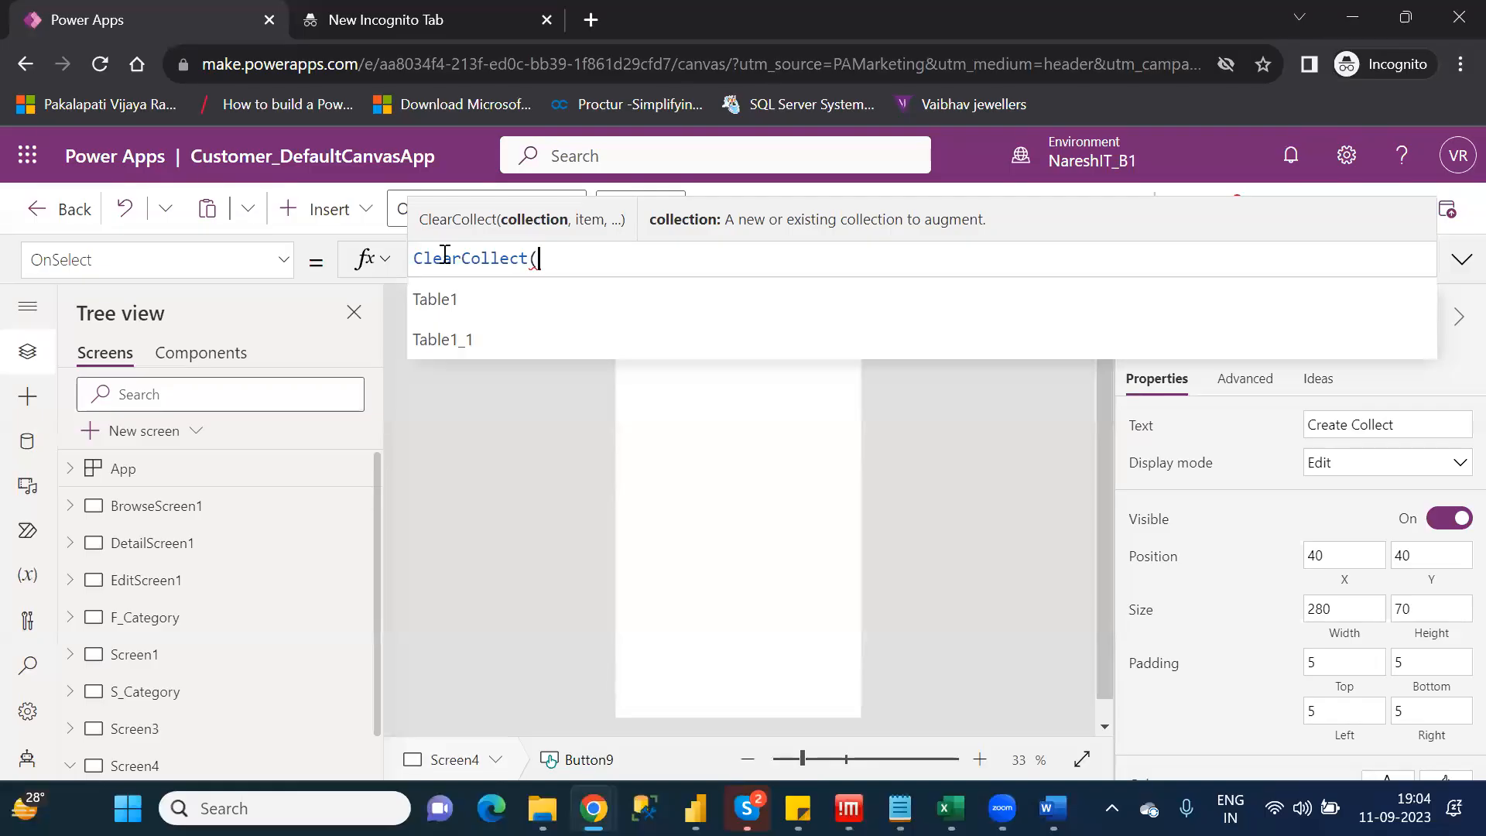
{"action": "type", "text": "Cool"}
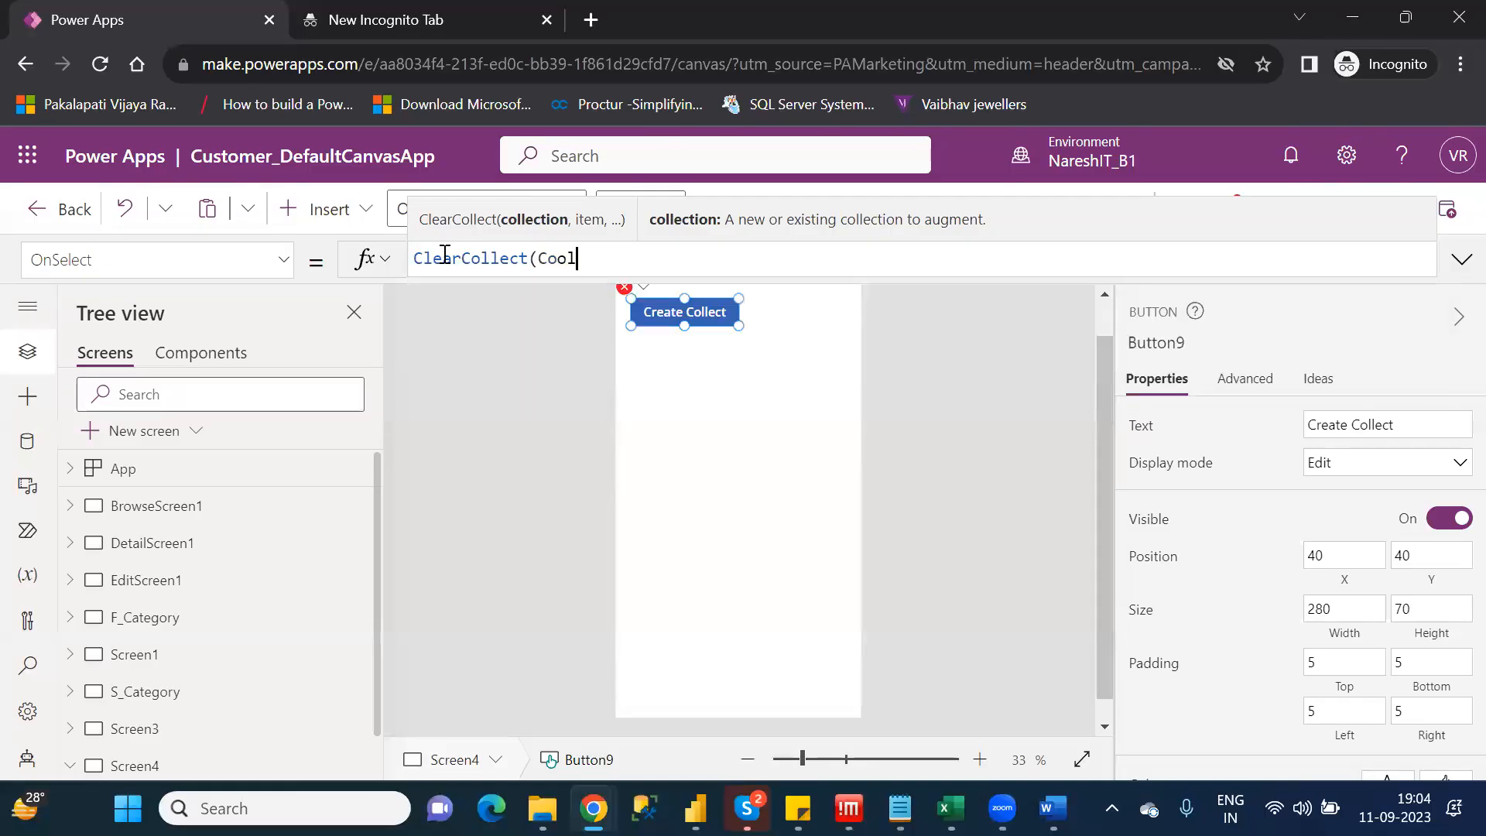
{"action": "key", "text": "BackSpace"}
{"action": "key", "text": "BackSpace"}
{"action": "type", "text": "lle"}
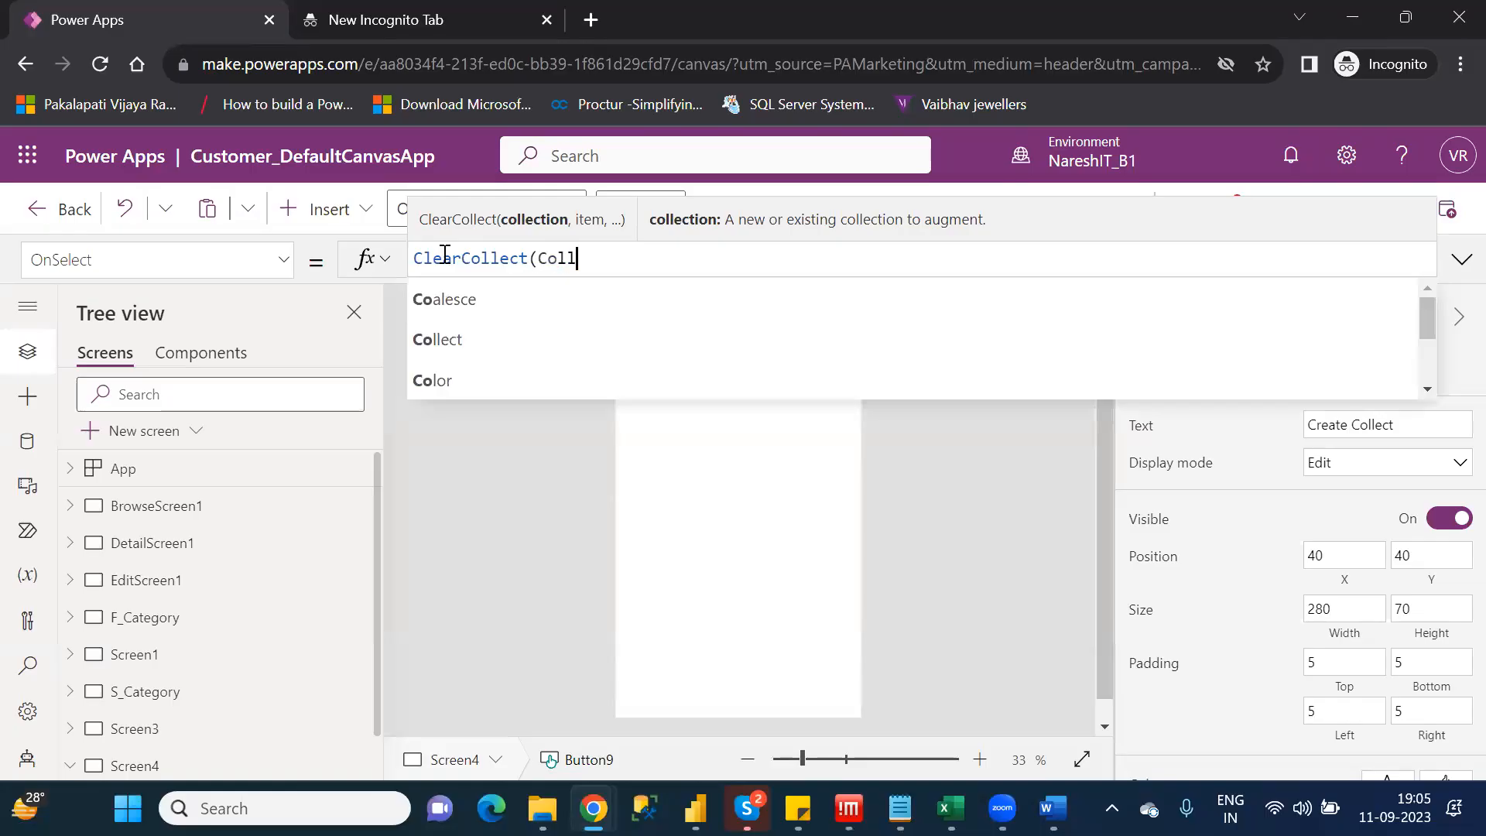
{"action": "type", "text": "ctva"}
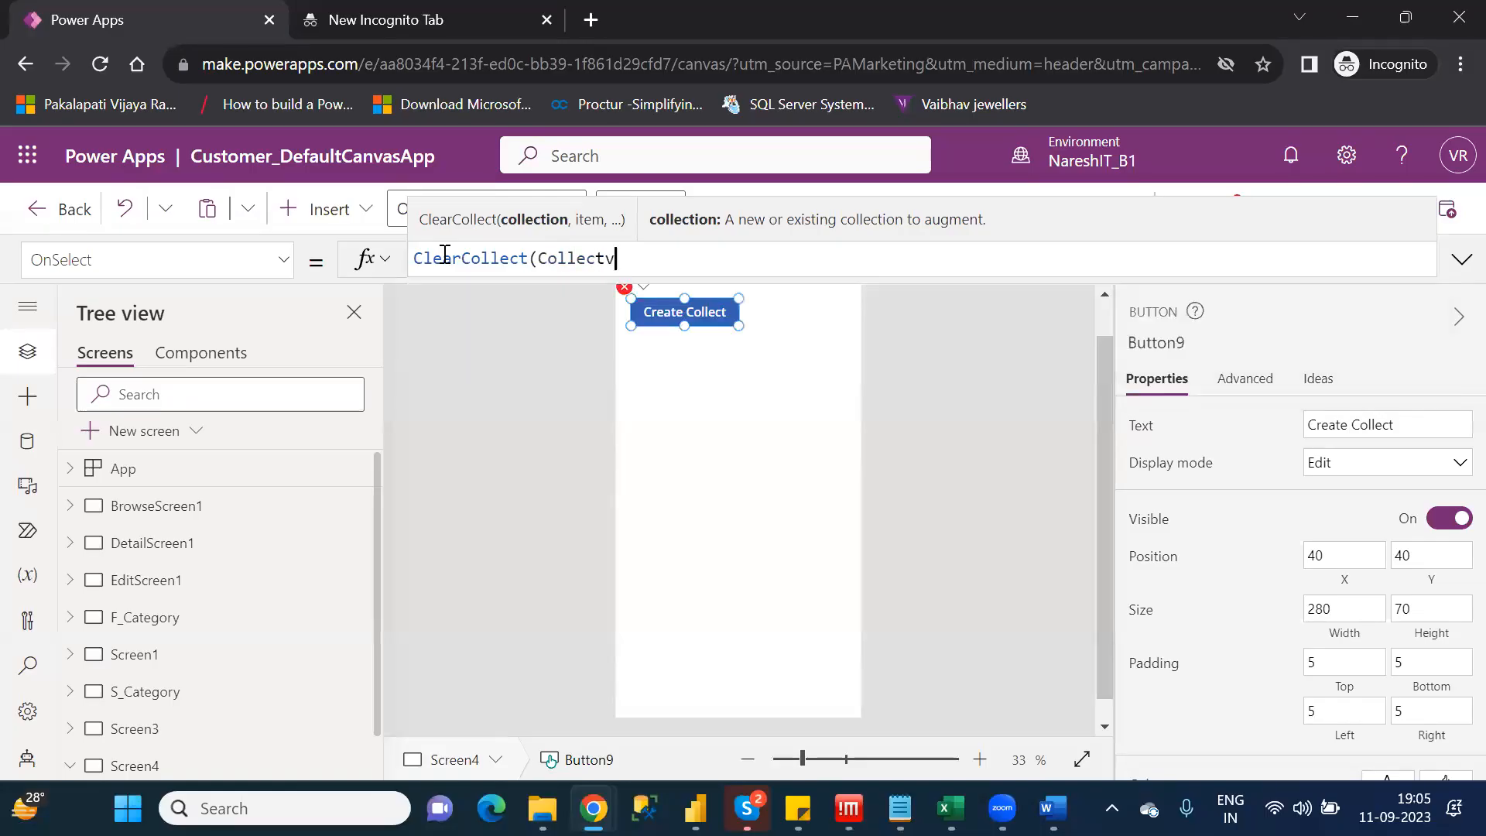
{"action": "key", "text": "BackSpace"}
{"action": "key", "text": "BackSpace"}
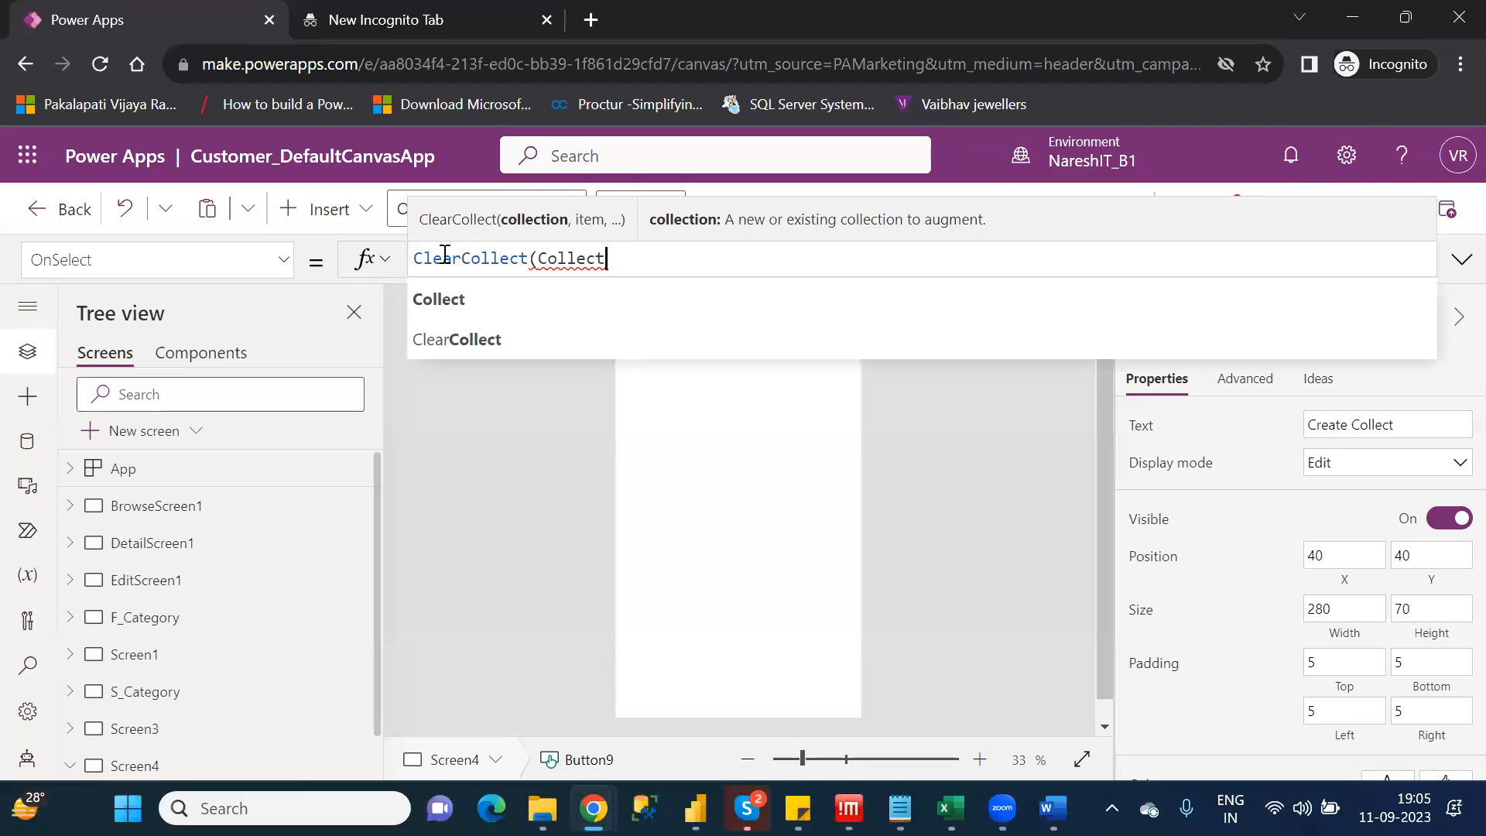
{"action": "type", "text": "Data,"}
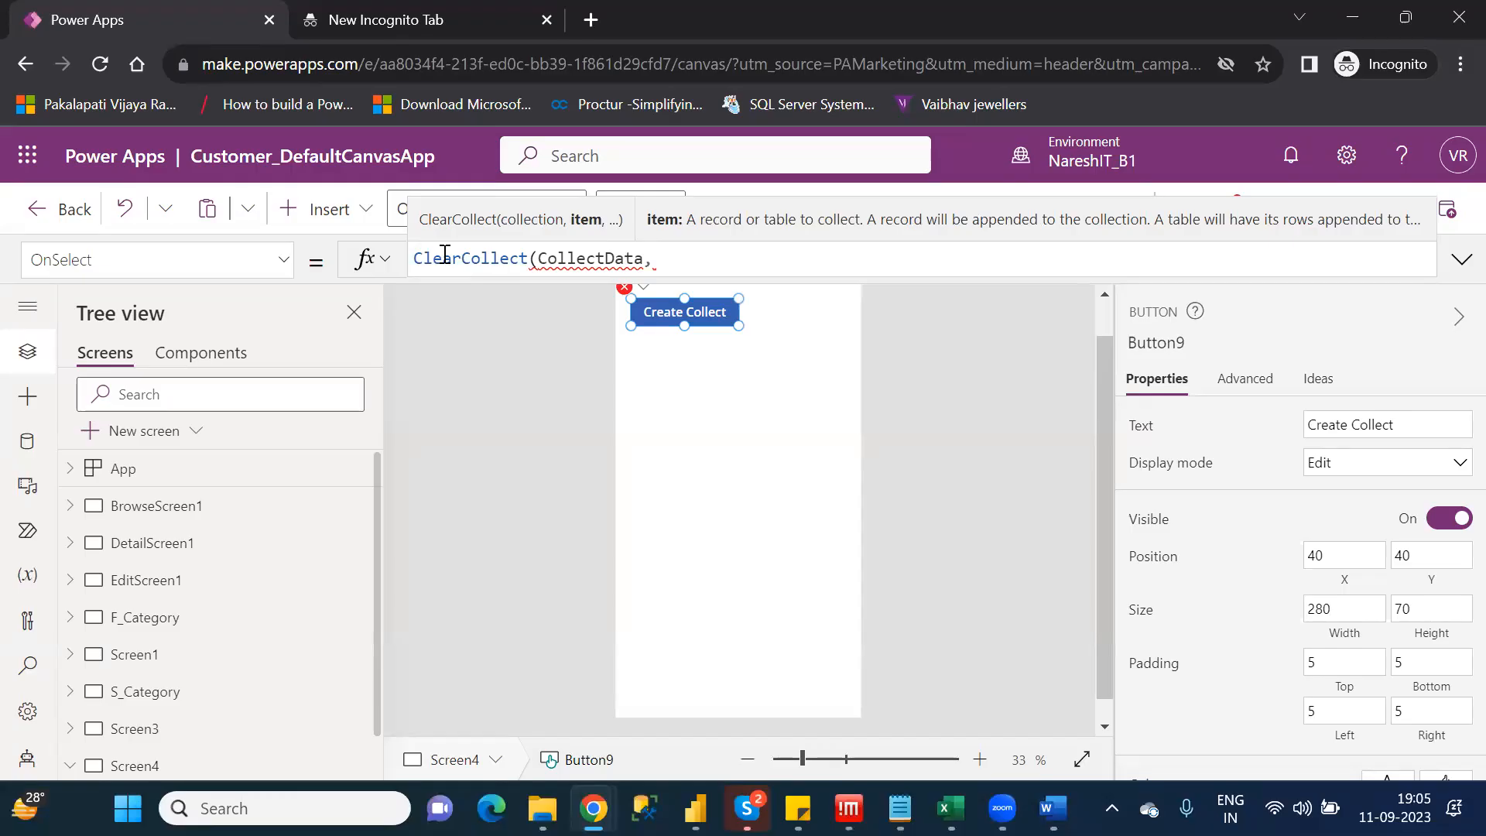
{"action": "double_click", "coordinate": [558, 258]}
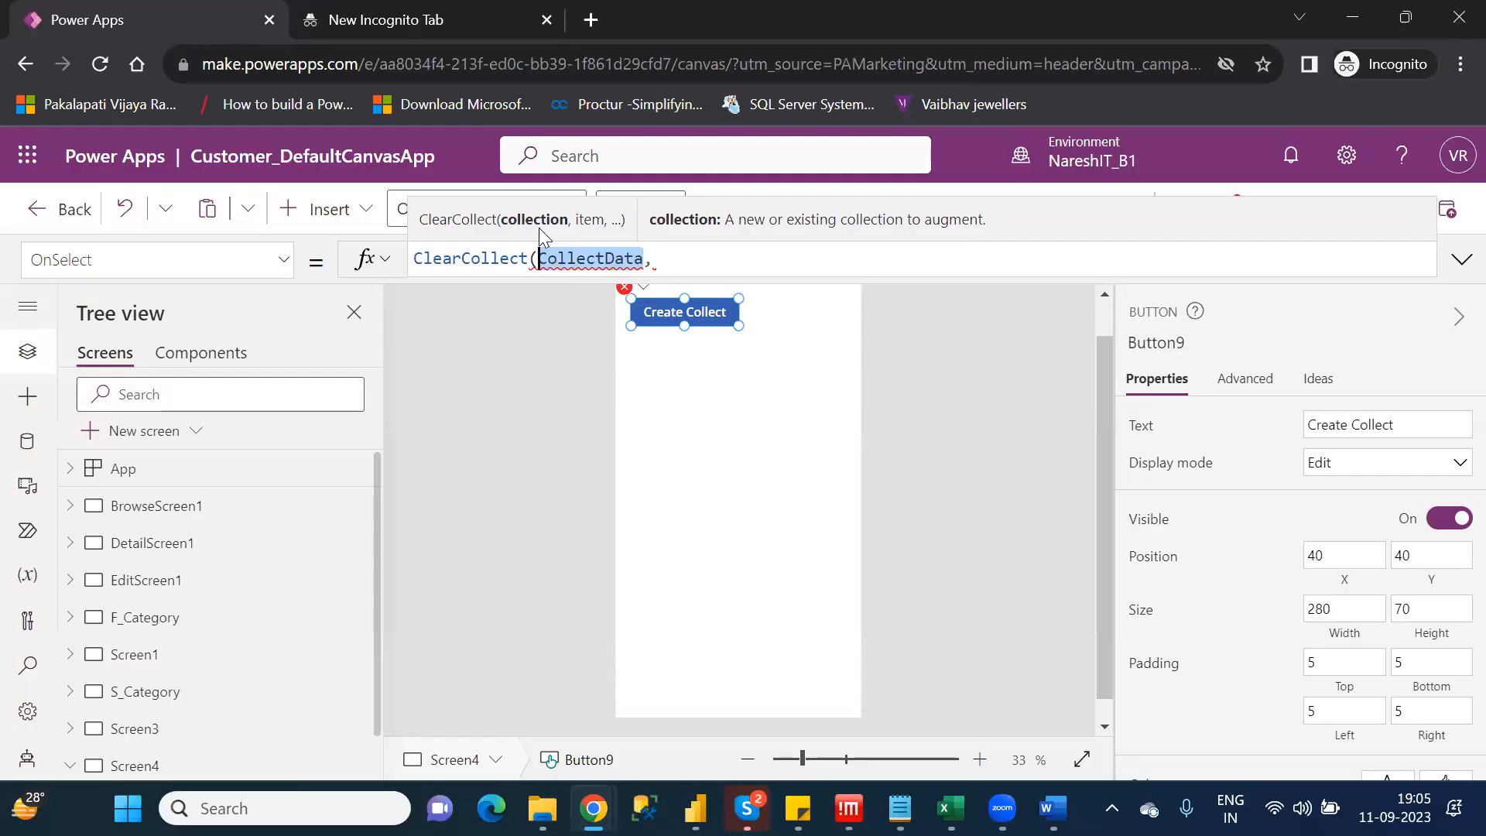
Add the first record {Id:1,Name:"ABC"} followed by a comma to the ClearCollect formula
{"action": "left_click", "coordinate": [674, 265]}
{"action": "type", "text": "{Id"}
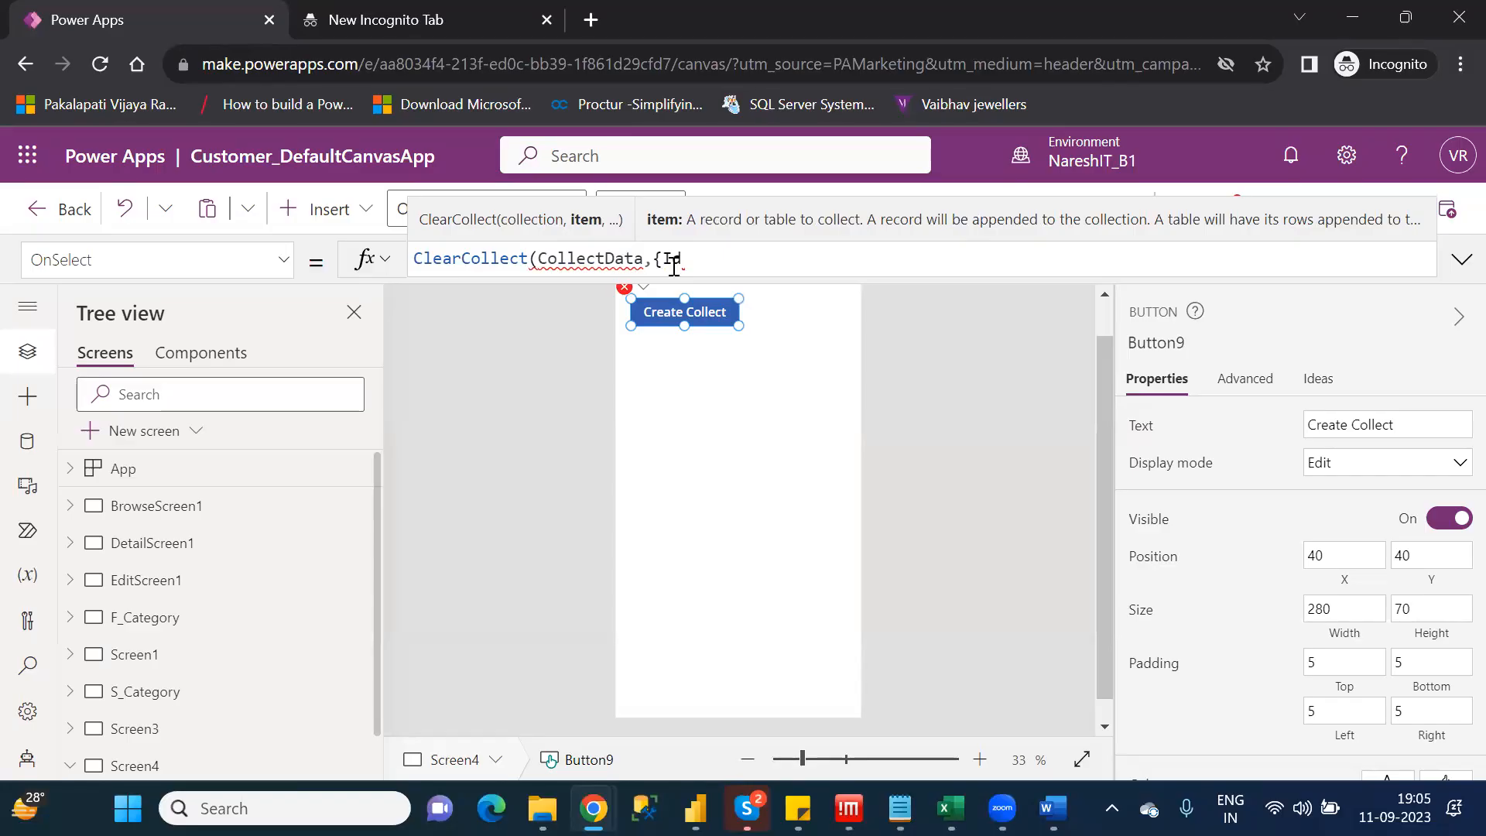
{"action": "type", "text": ":"}
{"action": "type", "text": "1,"}
{"action": "type", "text": "Name"}
{"action": "type", "text": ":"}
{"action": "type", "text": "\"\""}
{"action": "type", "text": "ABC"}
{"action": "key", "text": "Right"}
{"action": "type", "text": "},"}
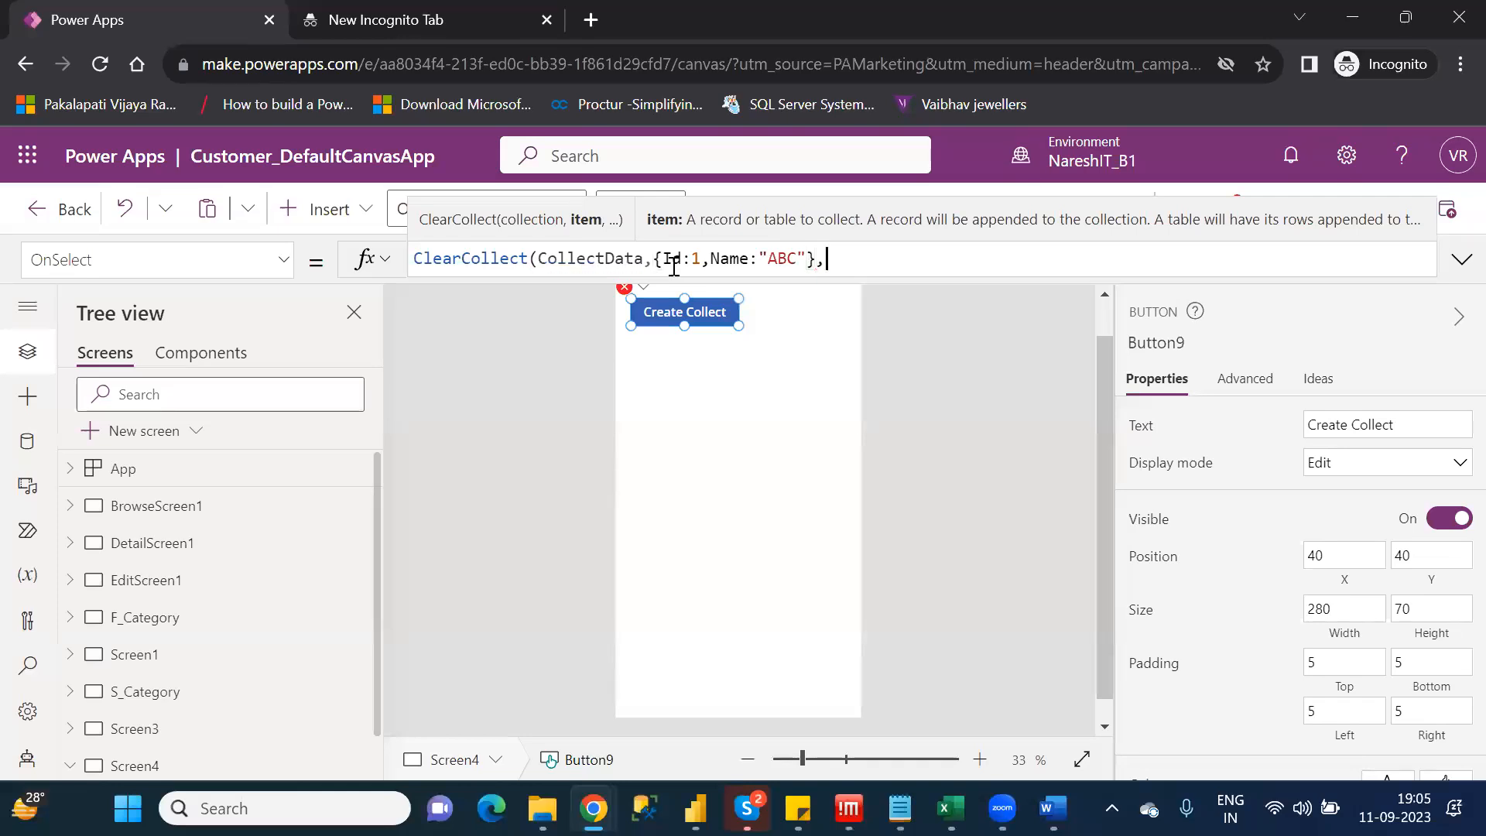
Duplicate the {Id:1,Name:"ABC"} record twice at the end of the ClearCollect formula
{"action": "left_click_drag", "start_coordinate": [824, 258], "coordinate": [655, 259]}
{"action": "key", "text": "ctrl+c"}
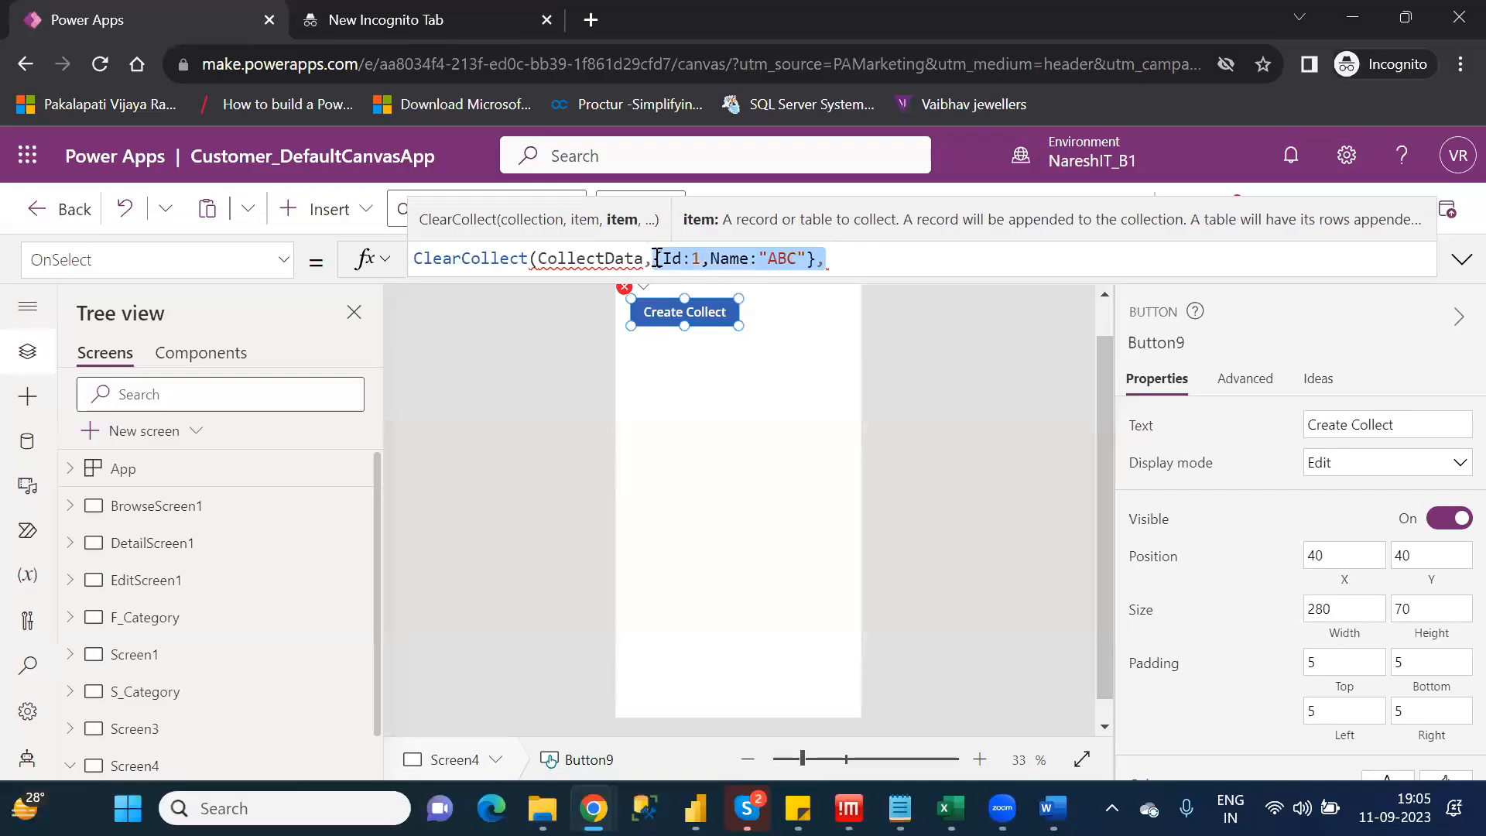
{"action": "left_click", "coordinate": [847, 254]}
{"action": "key", "text": "ctrl+v"}
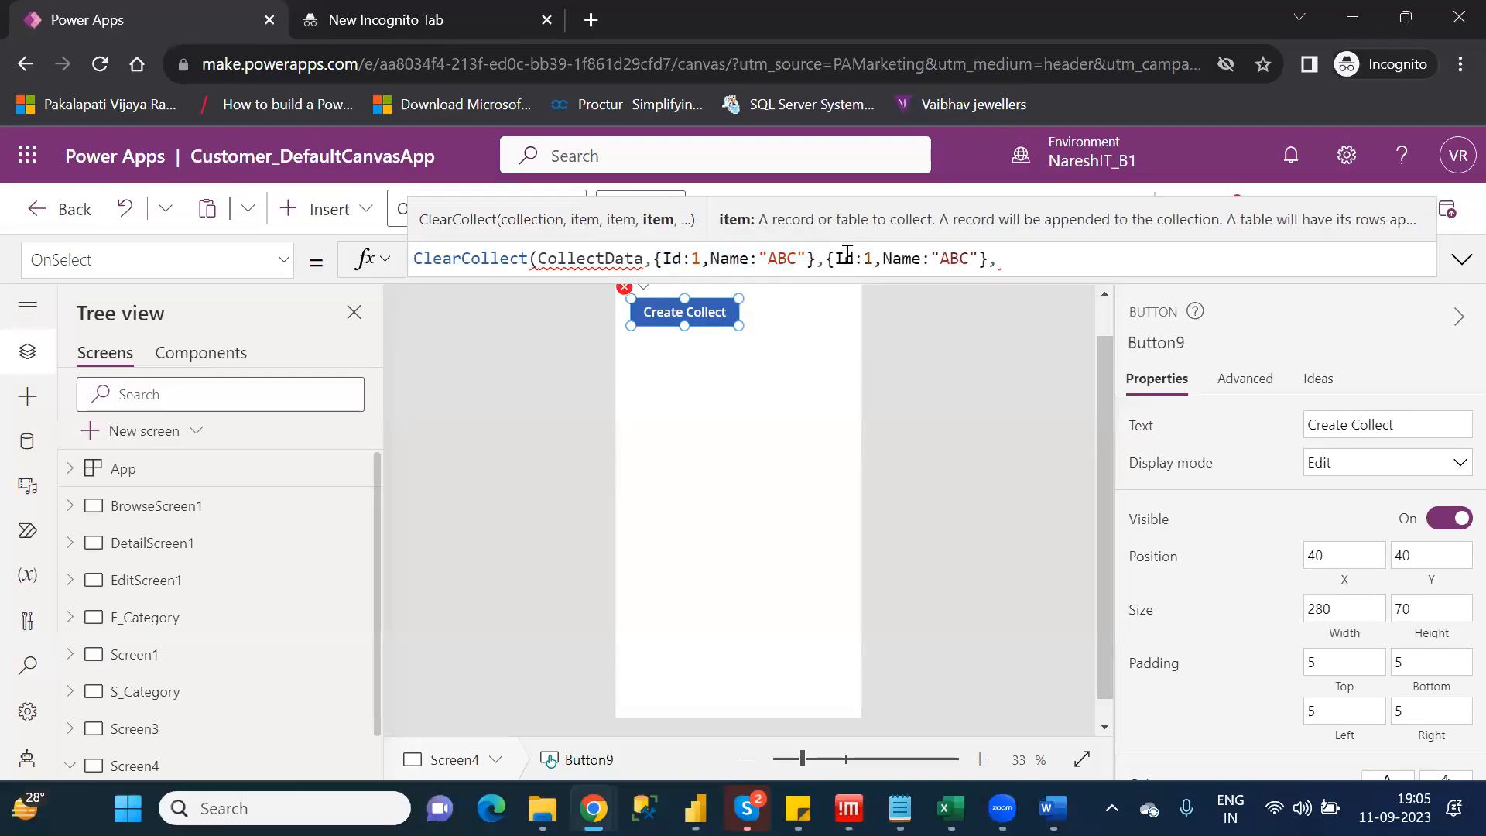
{"action": "key", "text": "ctrl+v"}
Change the second record in the ClearCollect formula to Id 2 and Name "PQR"
{"action": "left_click", "coordinate": [873, 259]}
{"action": "key", "text": "BackSpace"}
{"action": "type", "text": "2"}
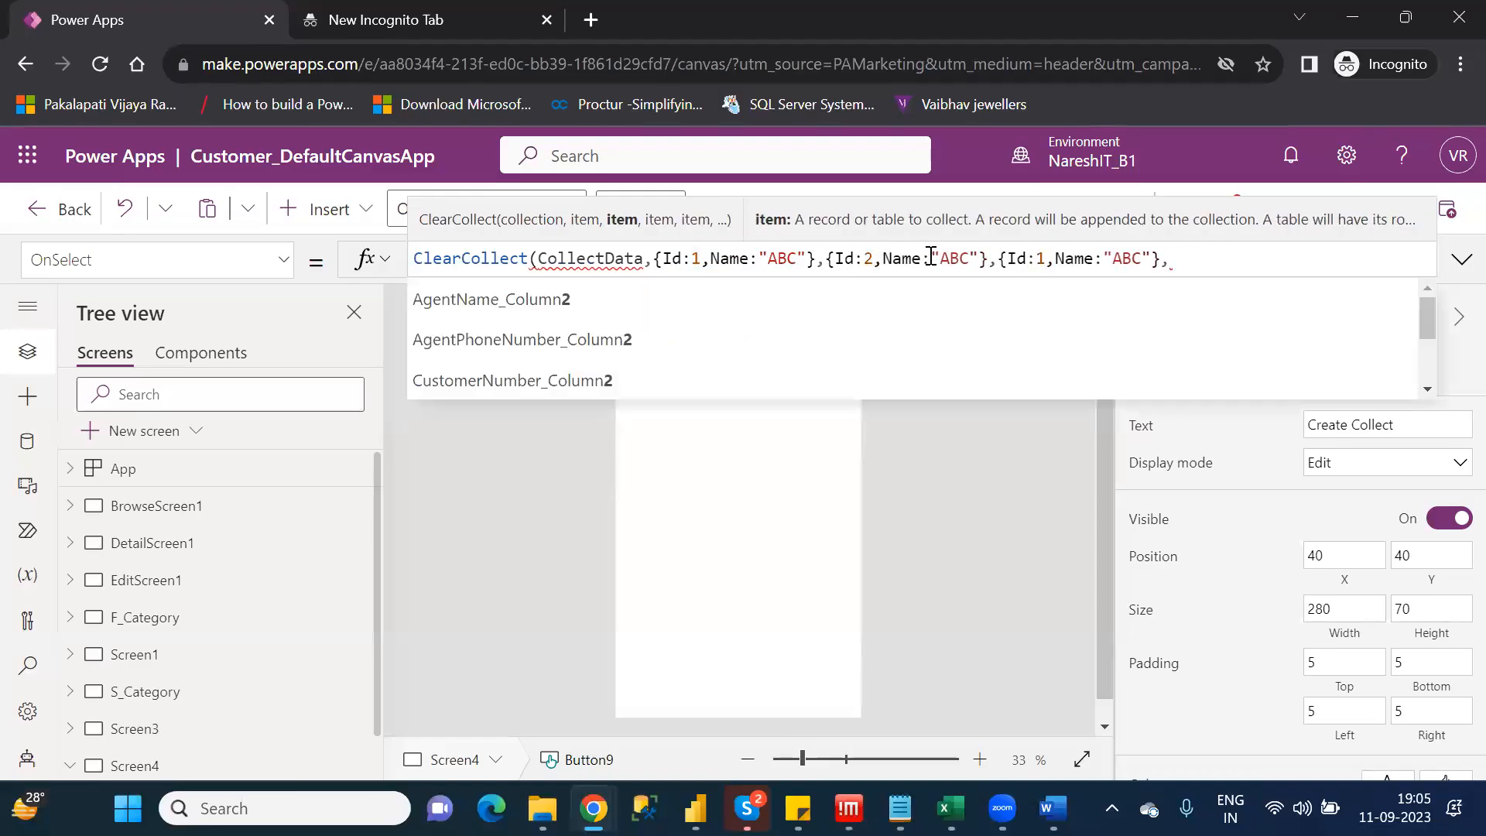
{"action": "left_click", "coordinate": [944, 259]}
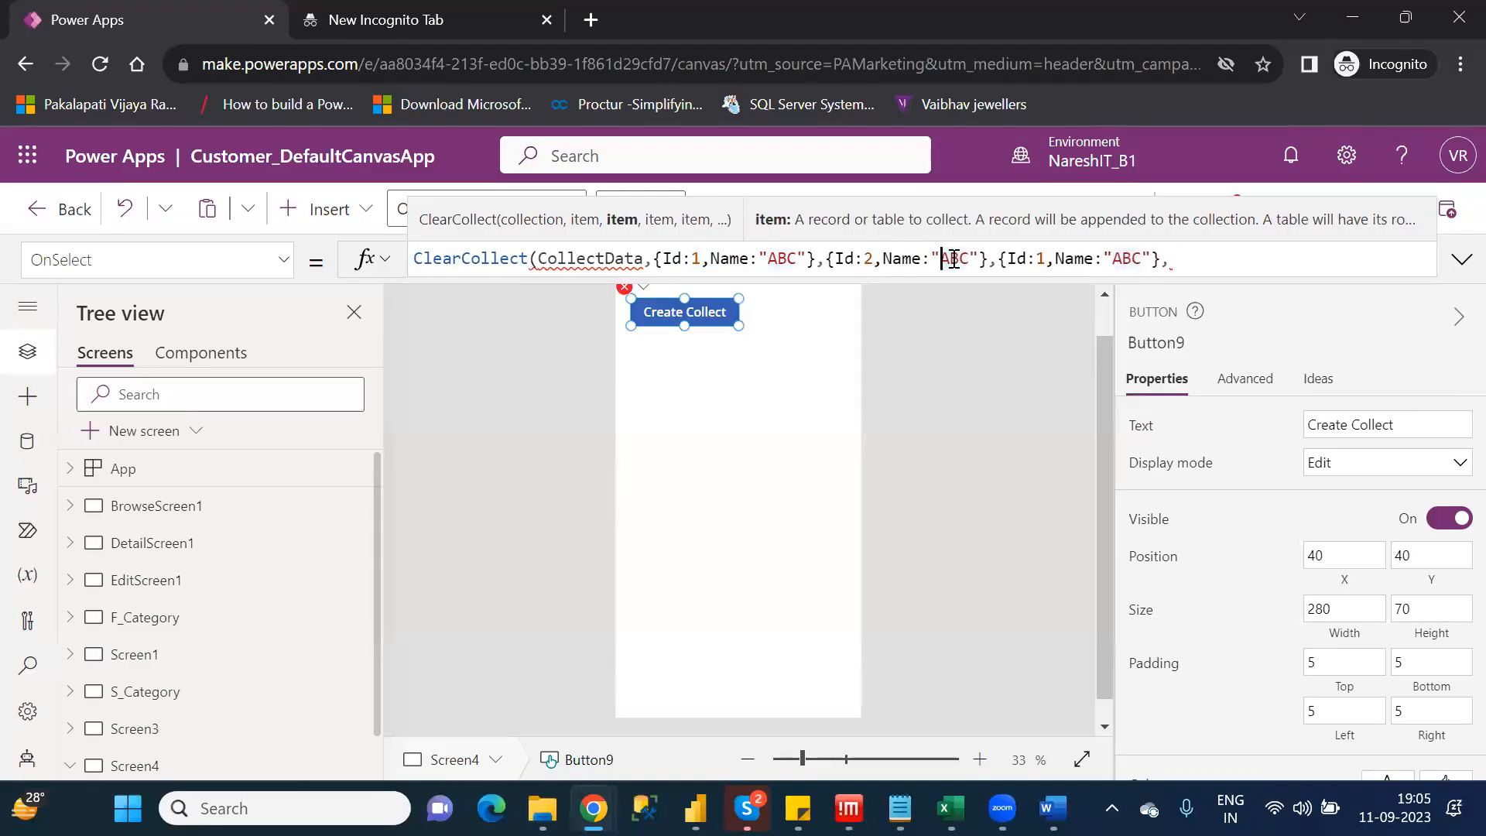
{"action": "double_click", "coordinate": [955, 258]}
{"action": "type", "text": "PQR"}
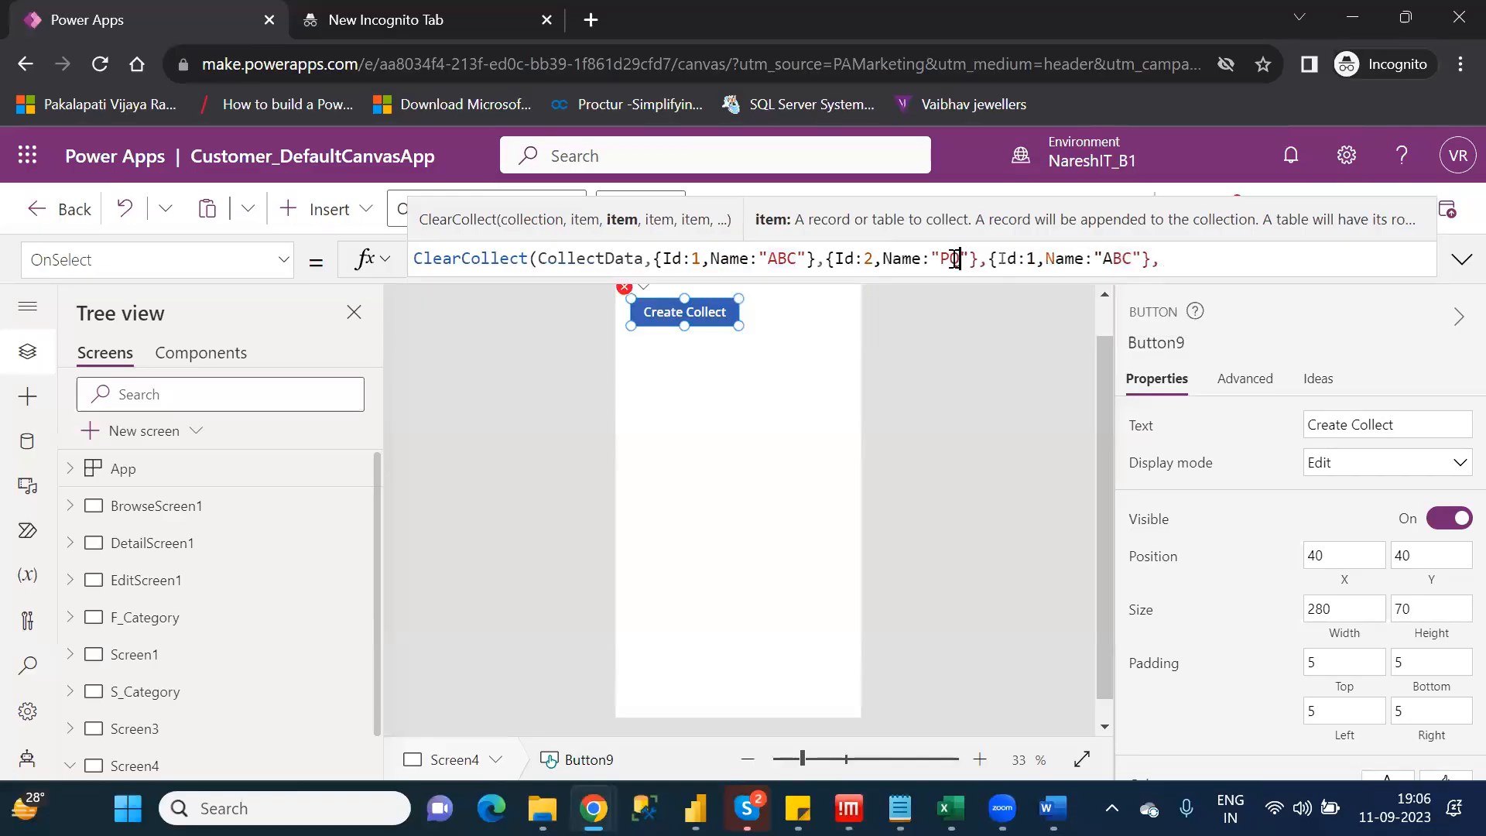
Change the third record in the ClearCollect formula to Id 3 and Name "XYZ", and close the formula with a parenthesis
{"action": "left_click", "coordinate": [1045, 258]}
{"action": "double_click", "coordinate": [1045, 259]}
{"action": "type", "text": "3"}
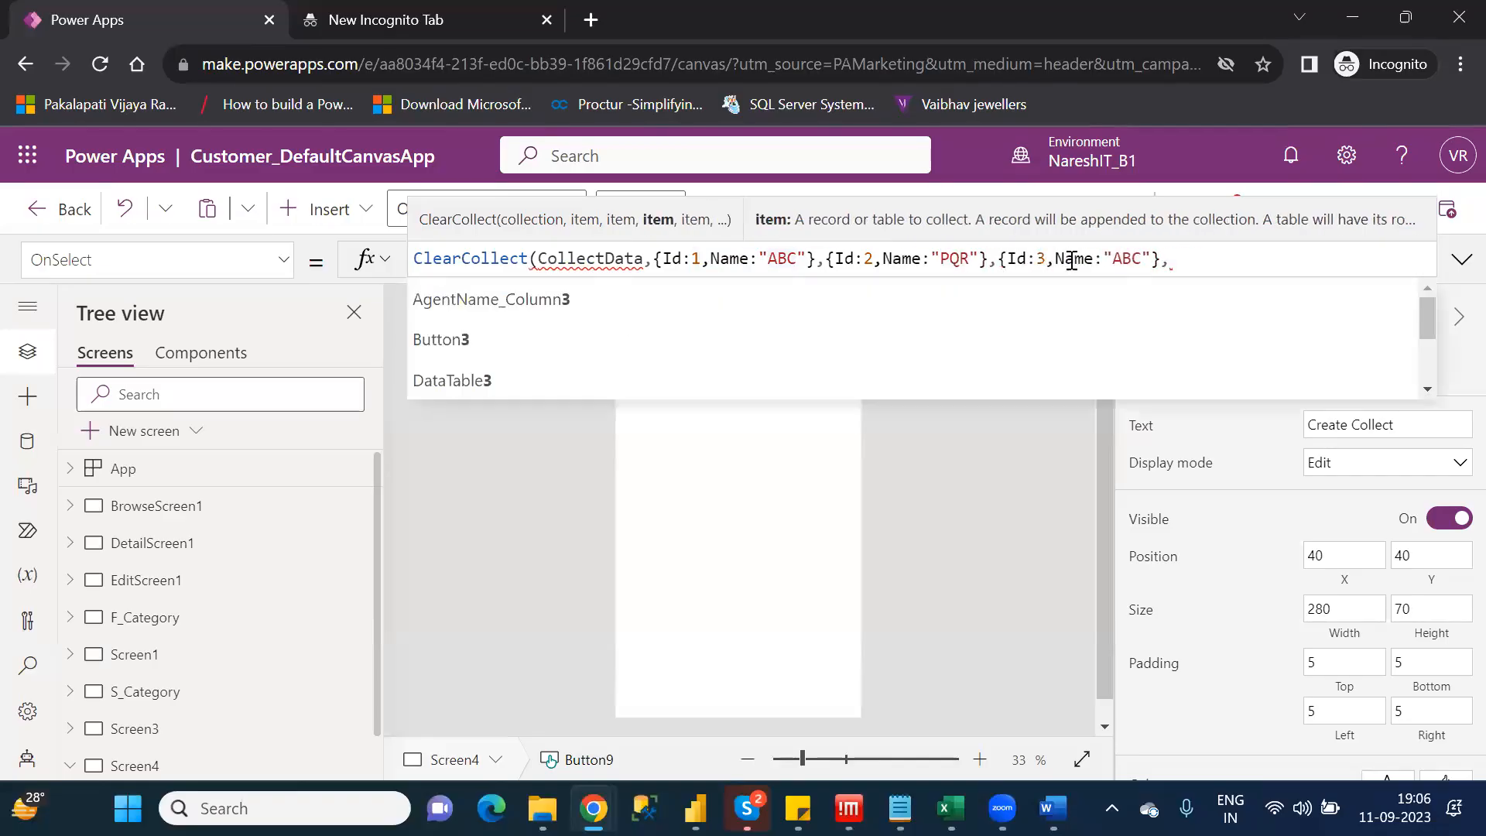
{"action": "double_click", "coordinate": [1130, 259]}
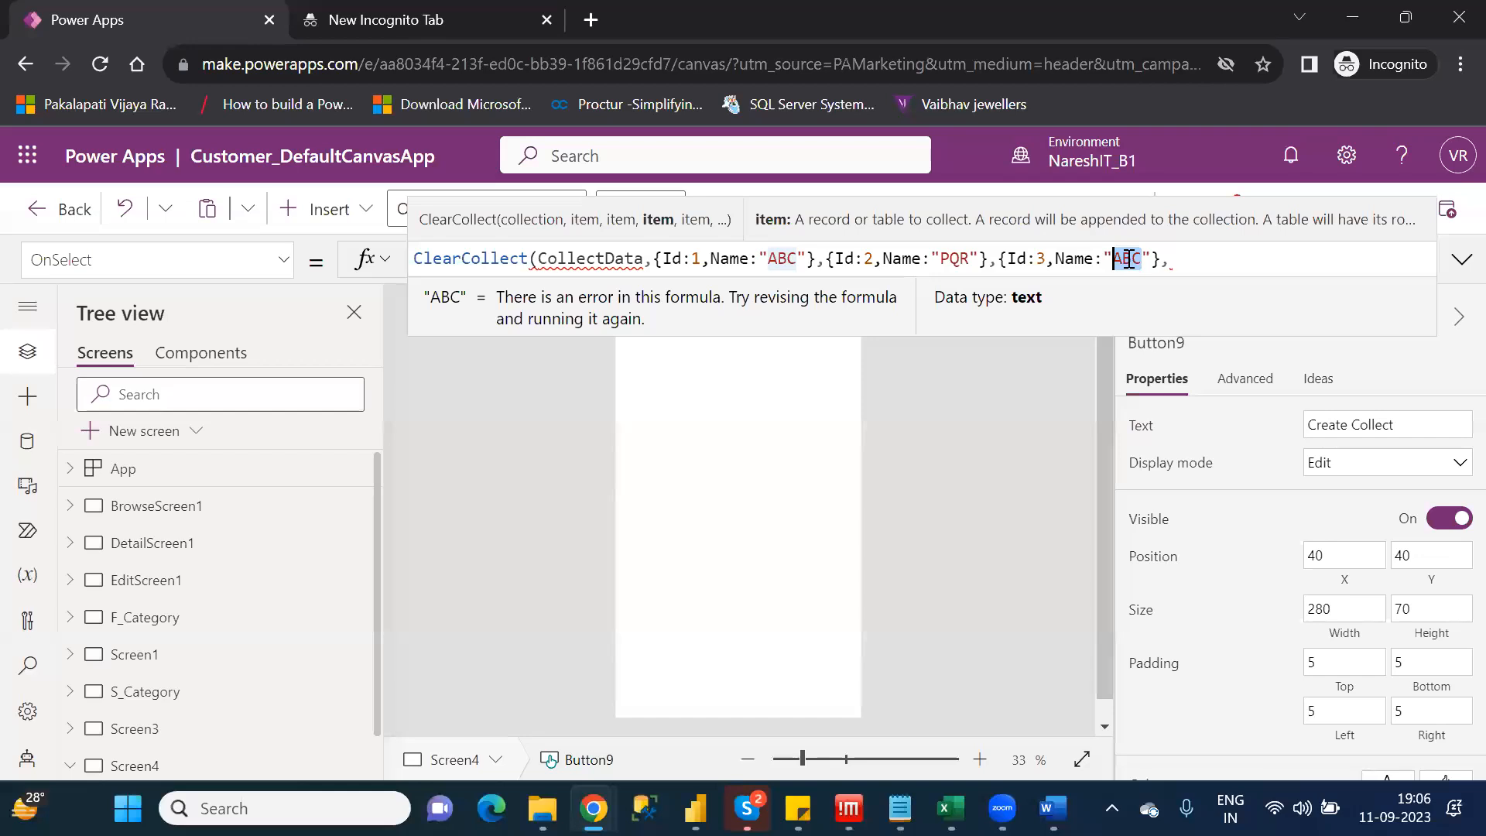
{"action": "type", "text": "XYZ"}
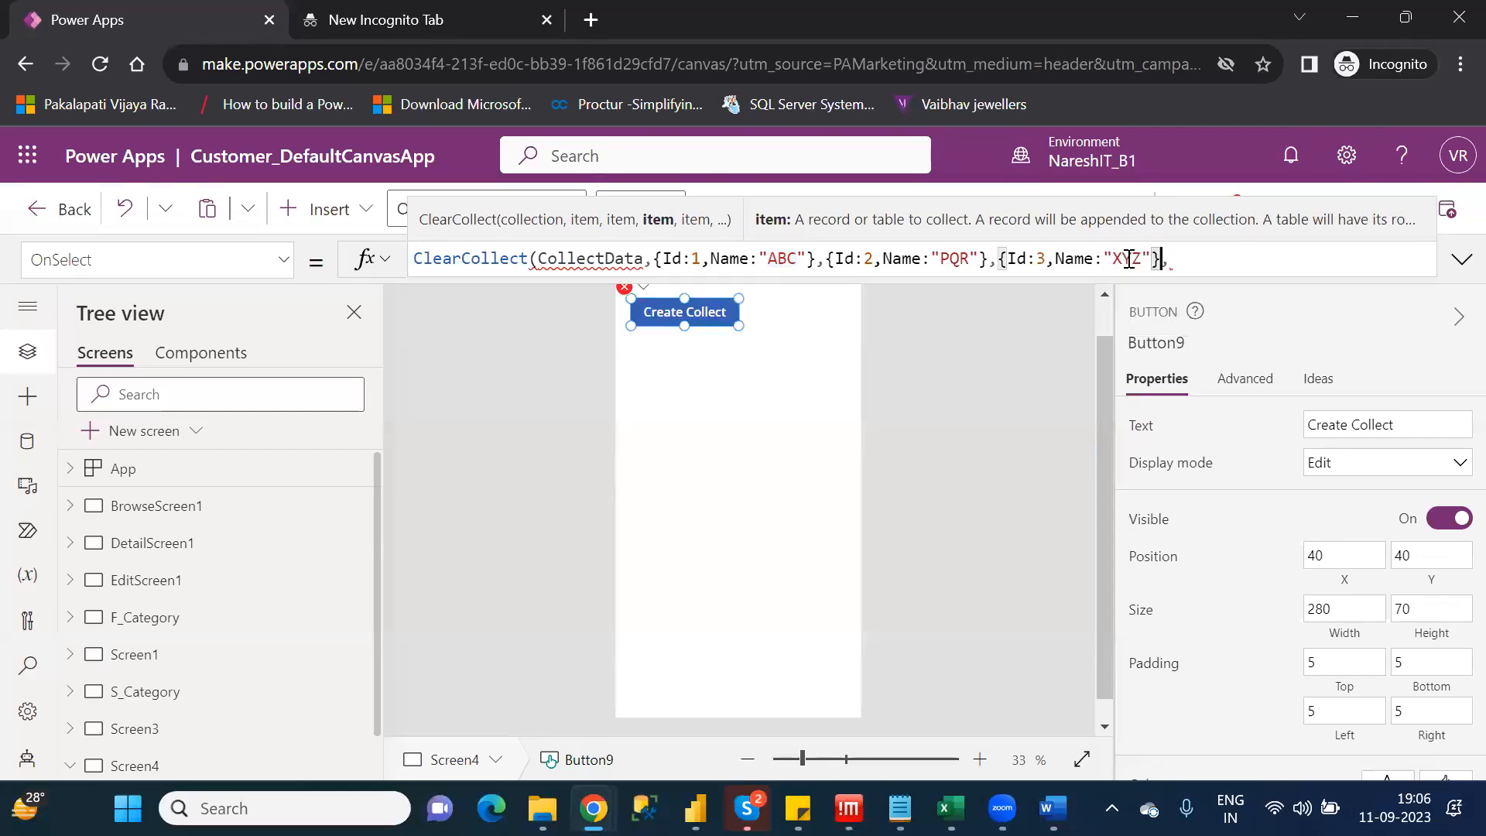
{"action": "key", "text": "BackSpace"}
{"action": "type", "text": ")"}
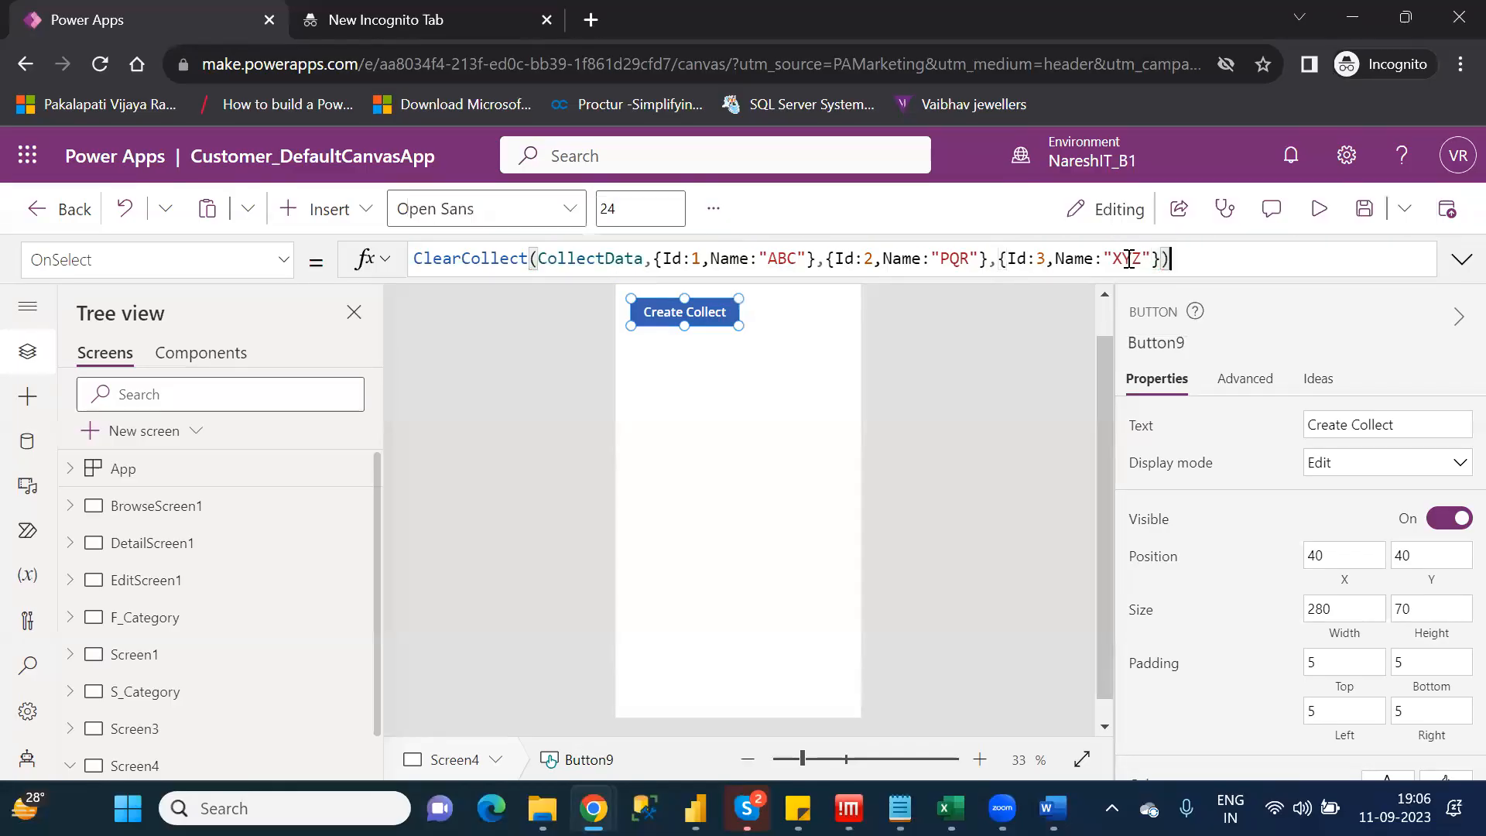
{"action": "left_click", "coordinate": [750, 430]}
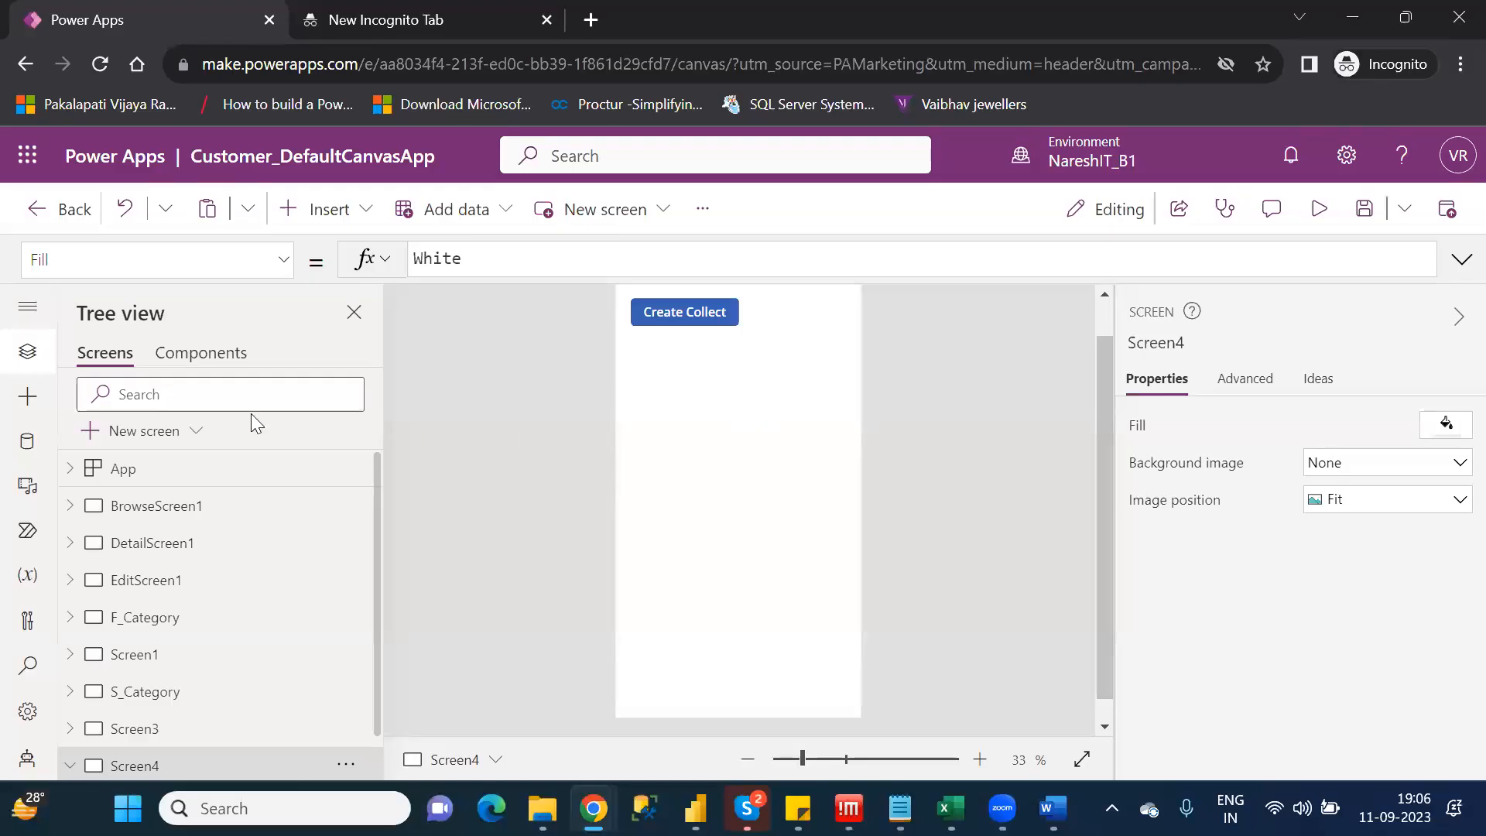
Insert a data table on Screen4 and move it below the Create Collect button, to about Y 190
{"action": "left_click", "coordinate": [353, 208]}
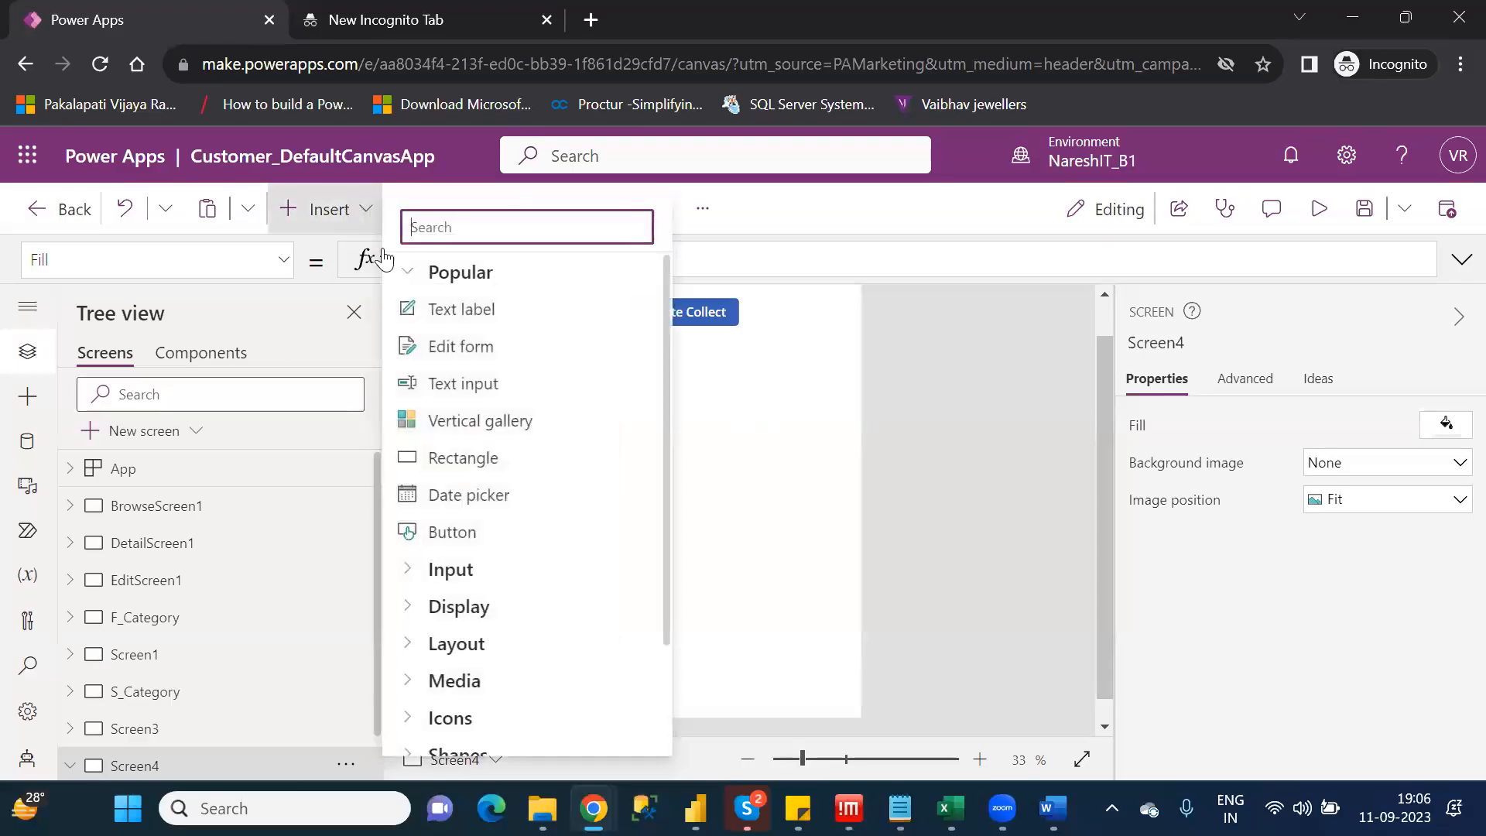
{"action": "type", "text": "data"}
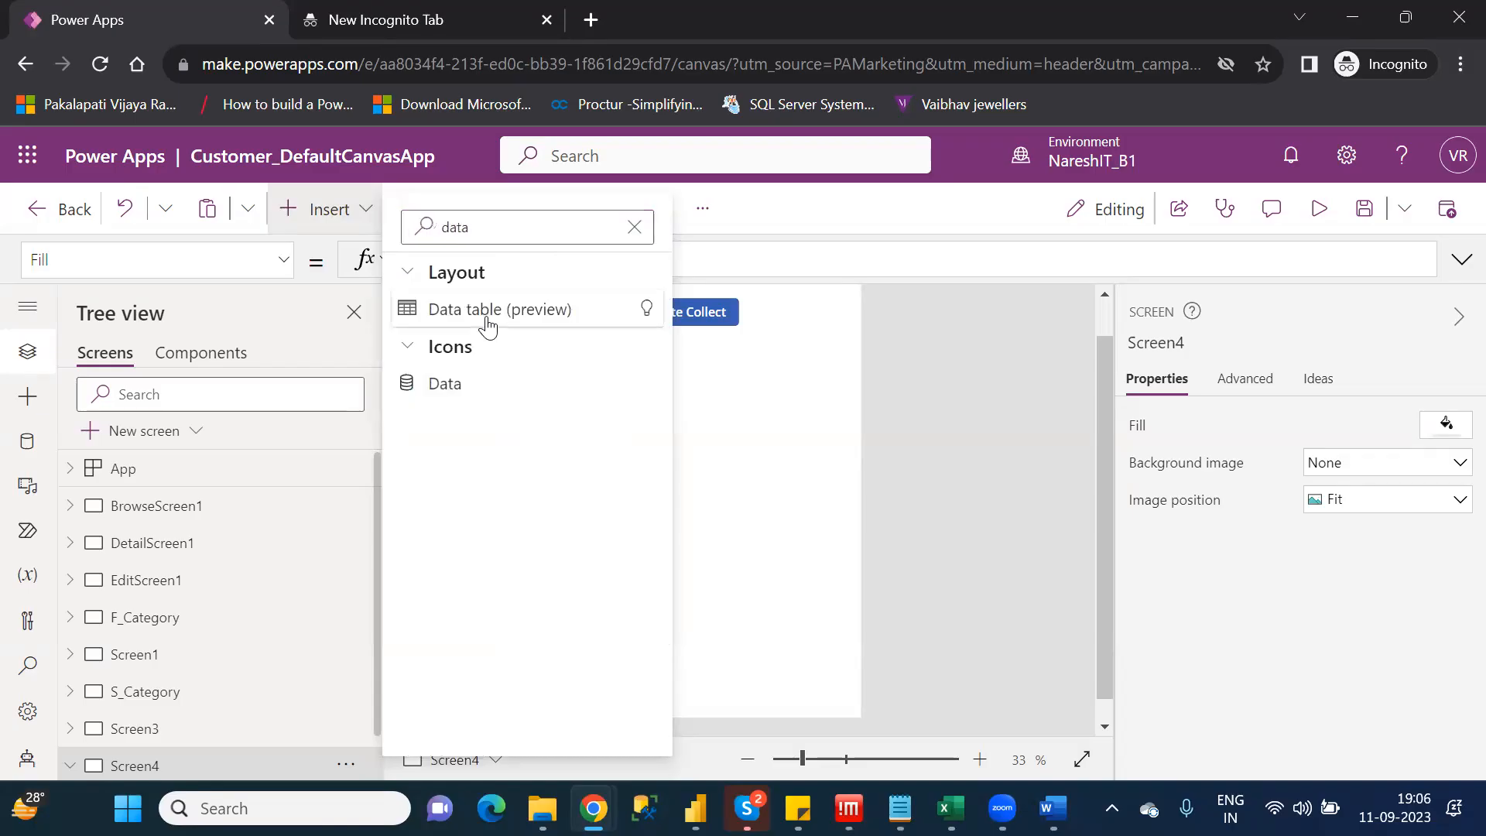
{"action": "left_click", "coordinate": [488, 319]}
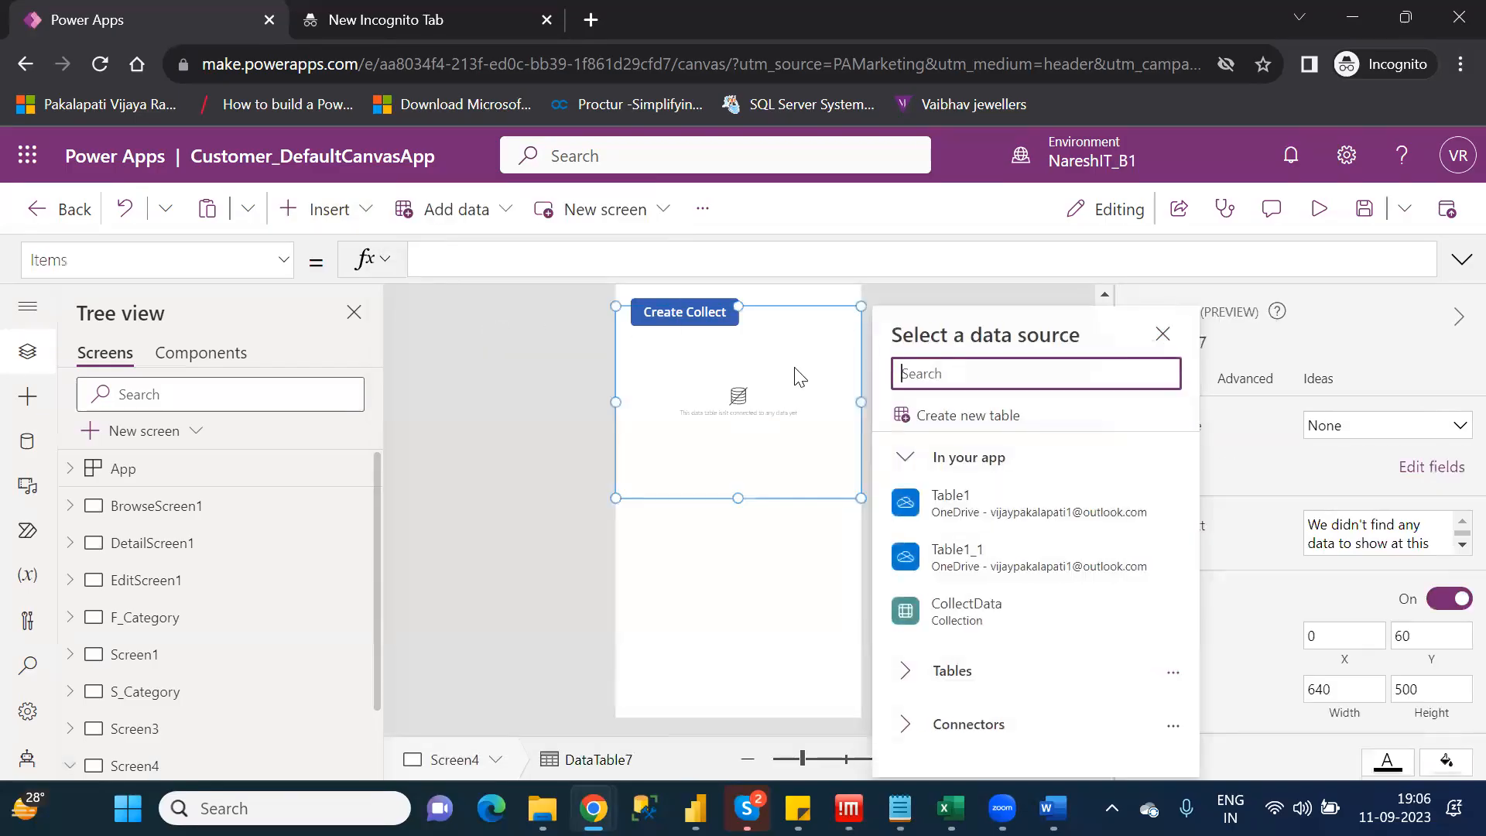
{"action": "left_click", "coordinate": [780, 328]}
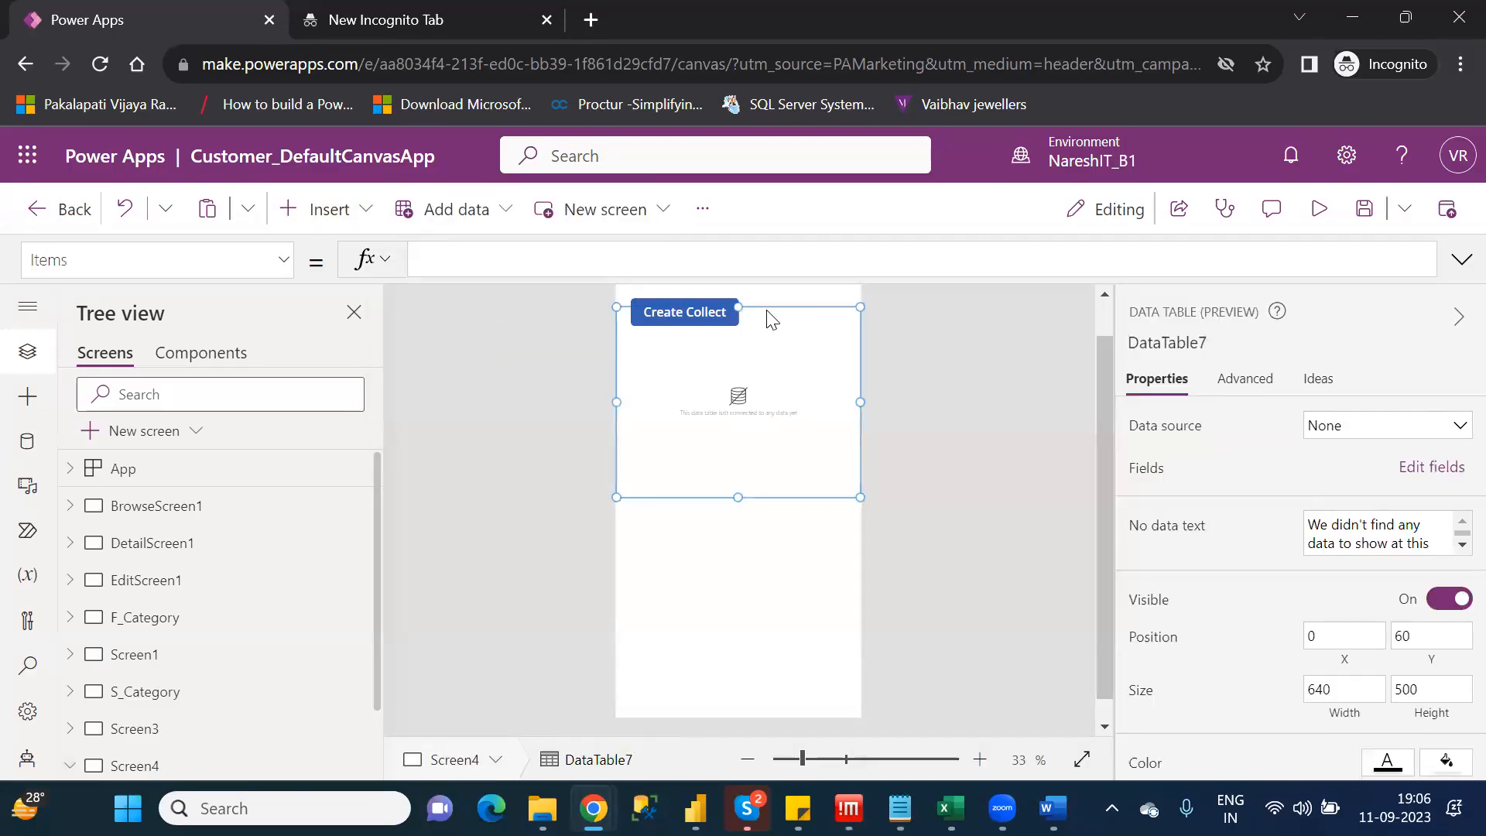
{"action": "left_click_drag", "start_coordinate": [770, 325], "coordinate": [766, 375]}
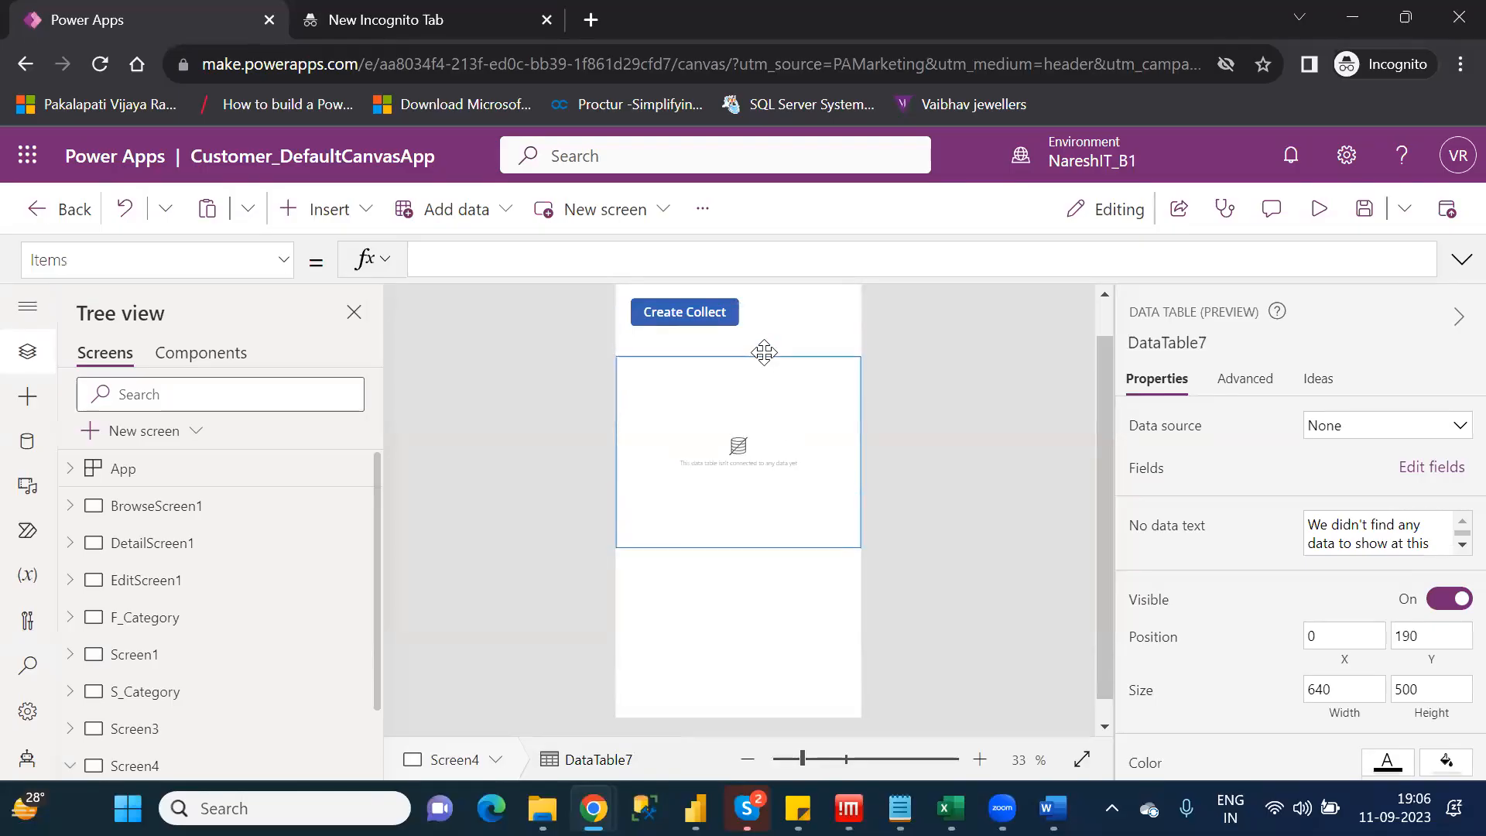
Connect the data table to the CollectData collection and add the Id and Name fields as its columns
{"action": "left_click", "coordinate": [1367, 427]}
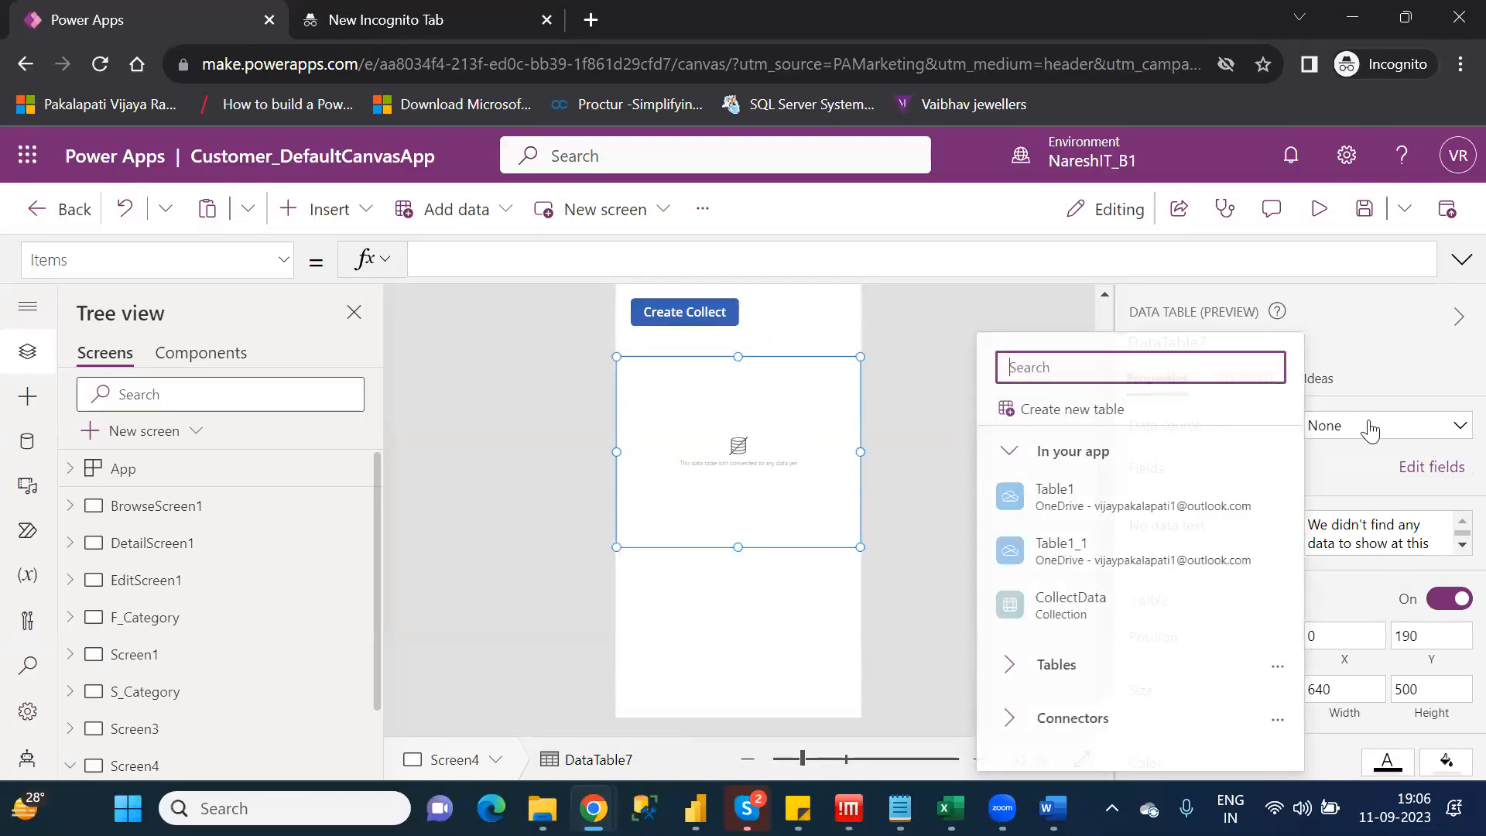
{"action": "left_click", "coordinate": [1086, 612]}
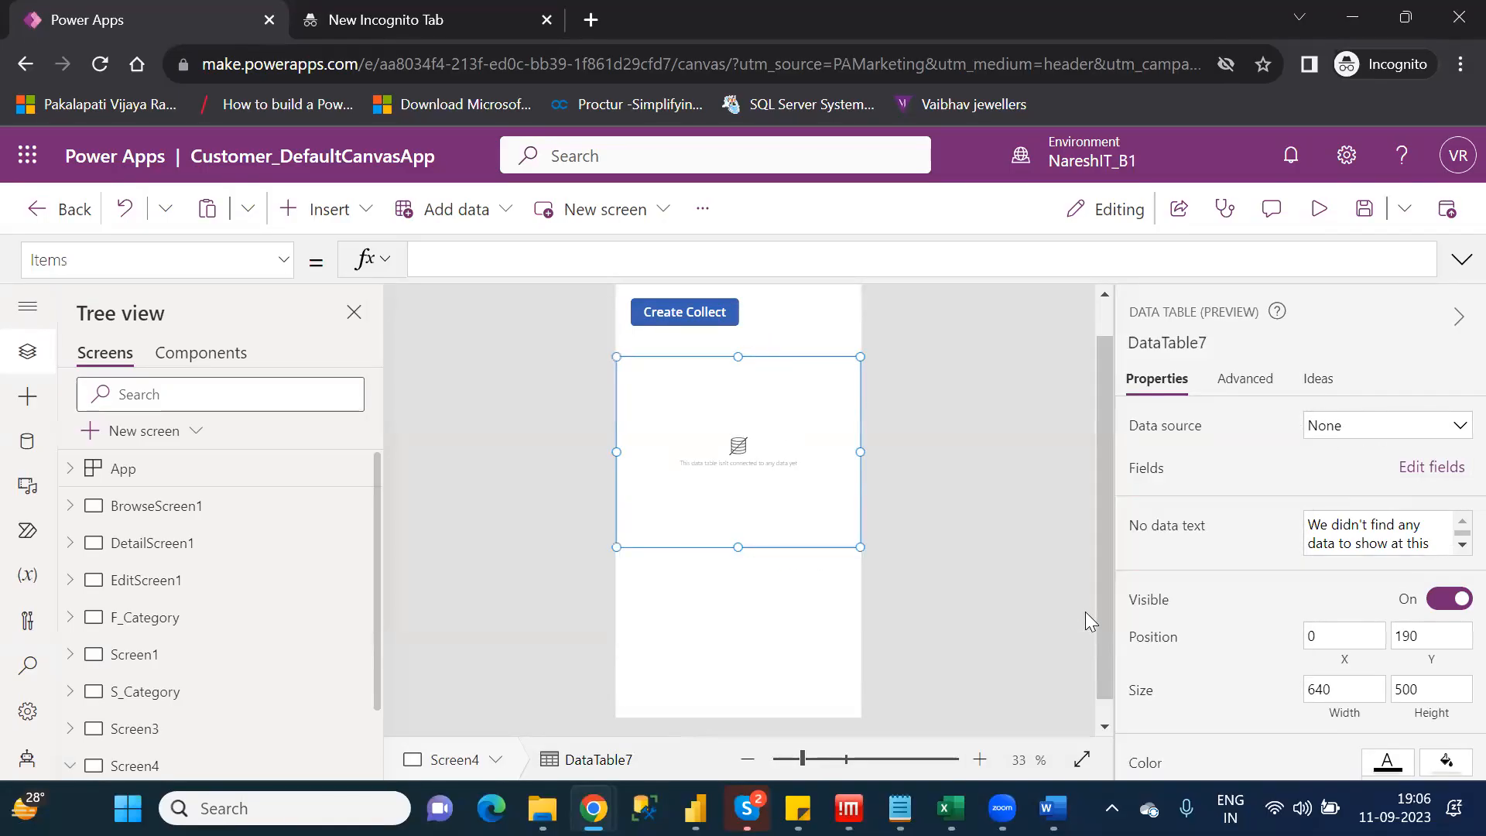
{"action": "left_click", "coordinate": [1408, 468]}
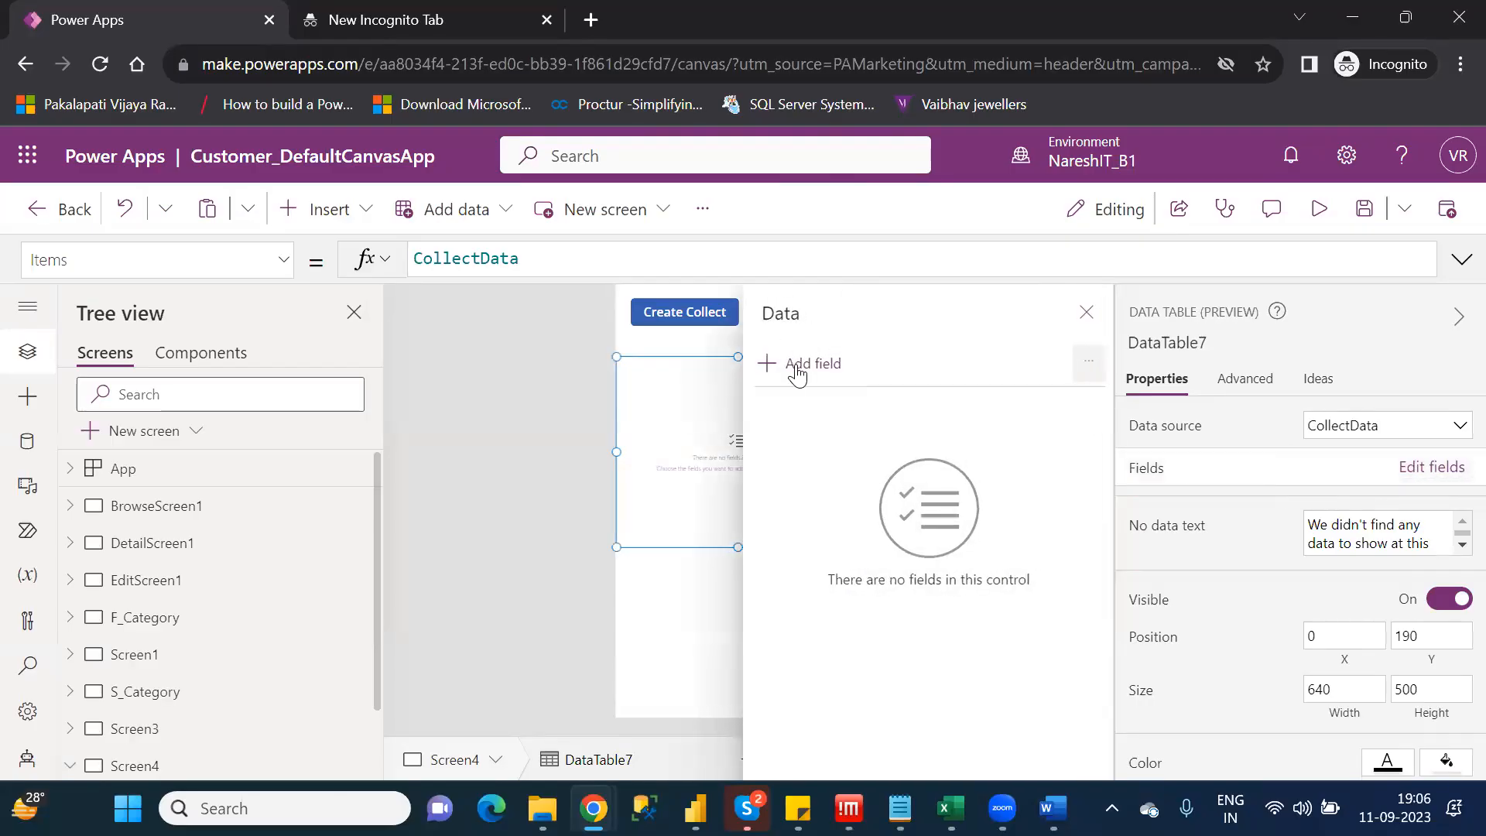
{"action": "left_click", "coordinate": [798, 371]}
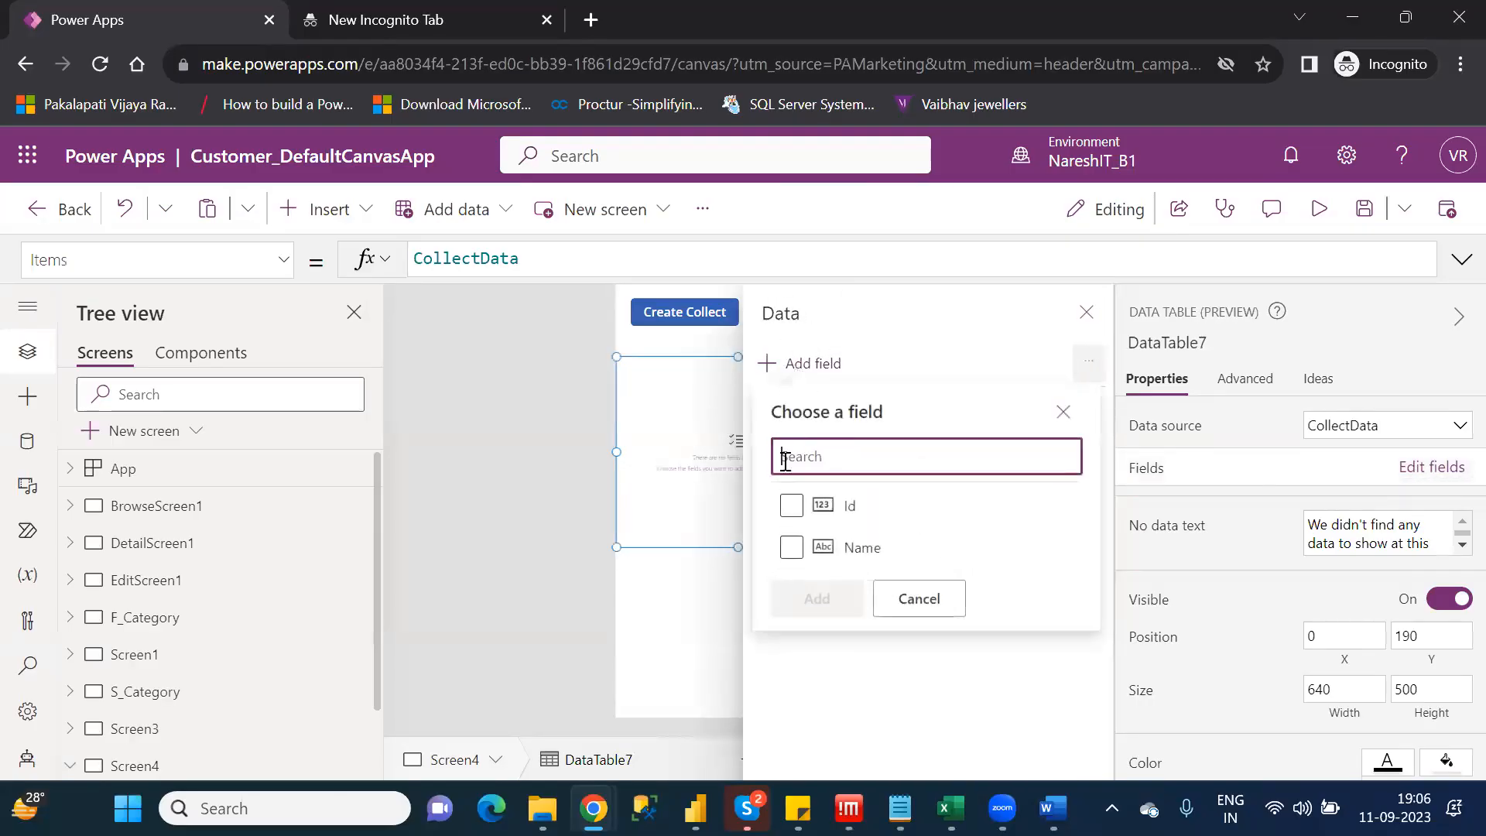
{"action": "left_click", "coordinate": [791, 508]}
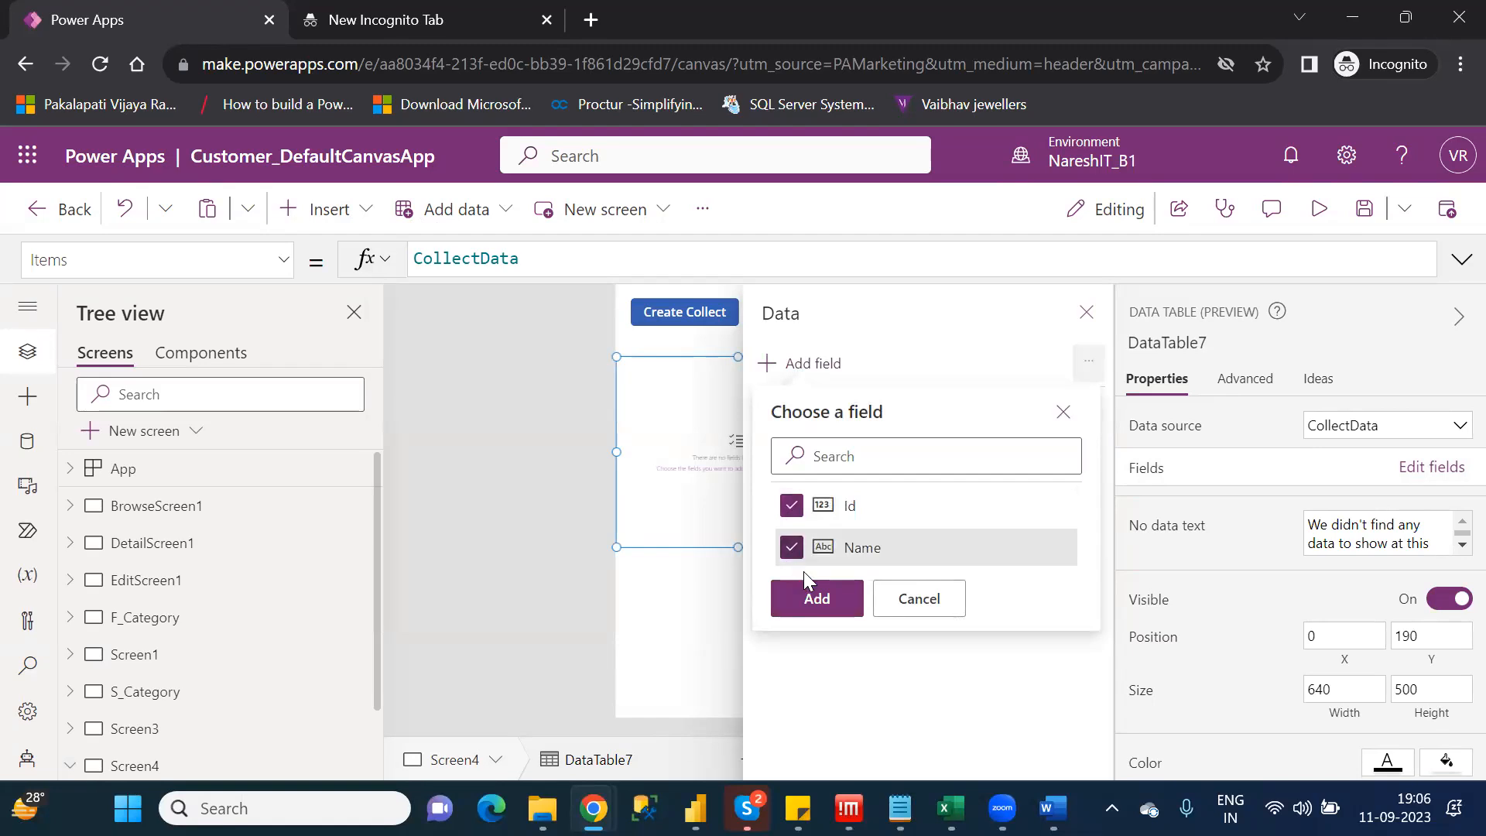
{"action": "left_click", "coordinate": [818, 597]}
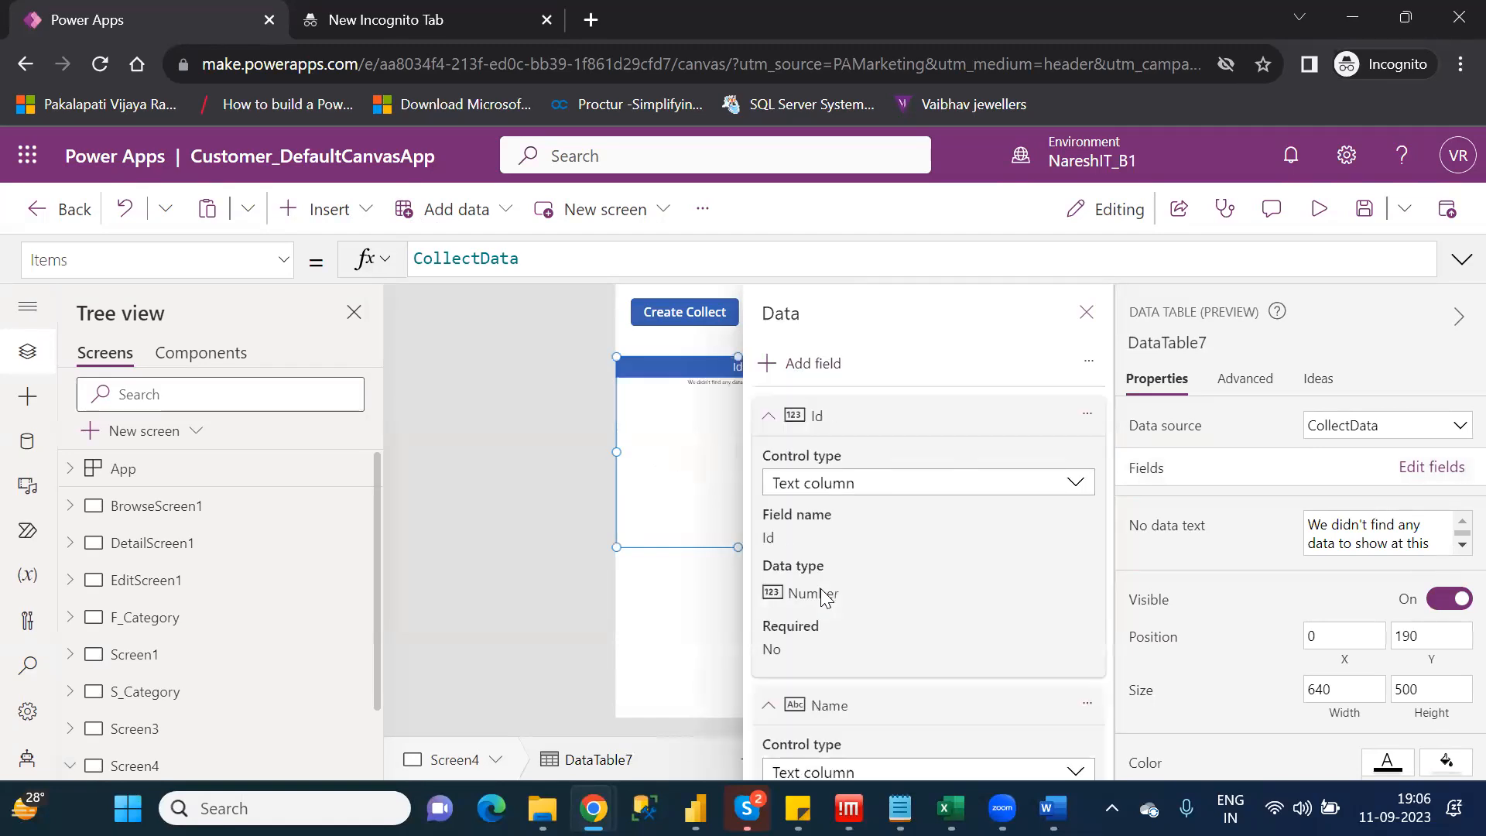
{"action": "left_click", "coordinate": [1086, 313]}
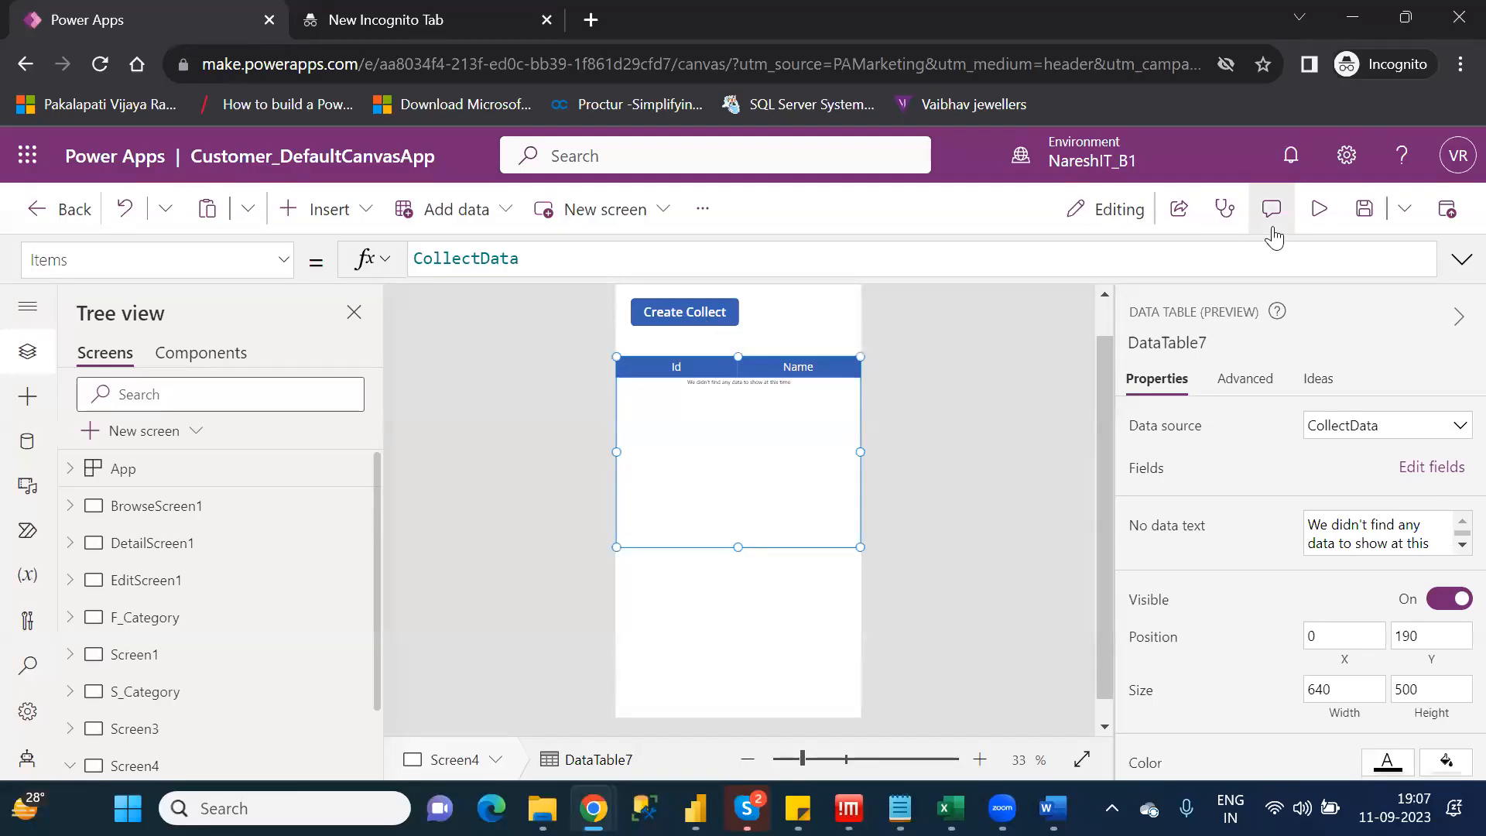
Preview the app briefly, return to the editor and run the Create Collect button on the canvas to fill the data table
{"action": "left_click", "coordinate": [1317, 213]}
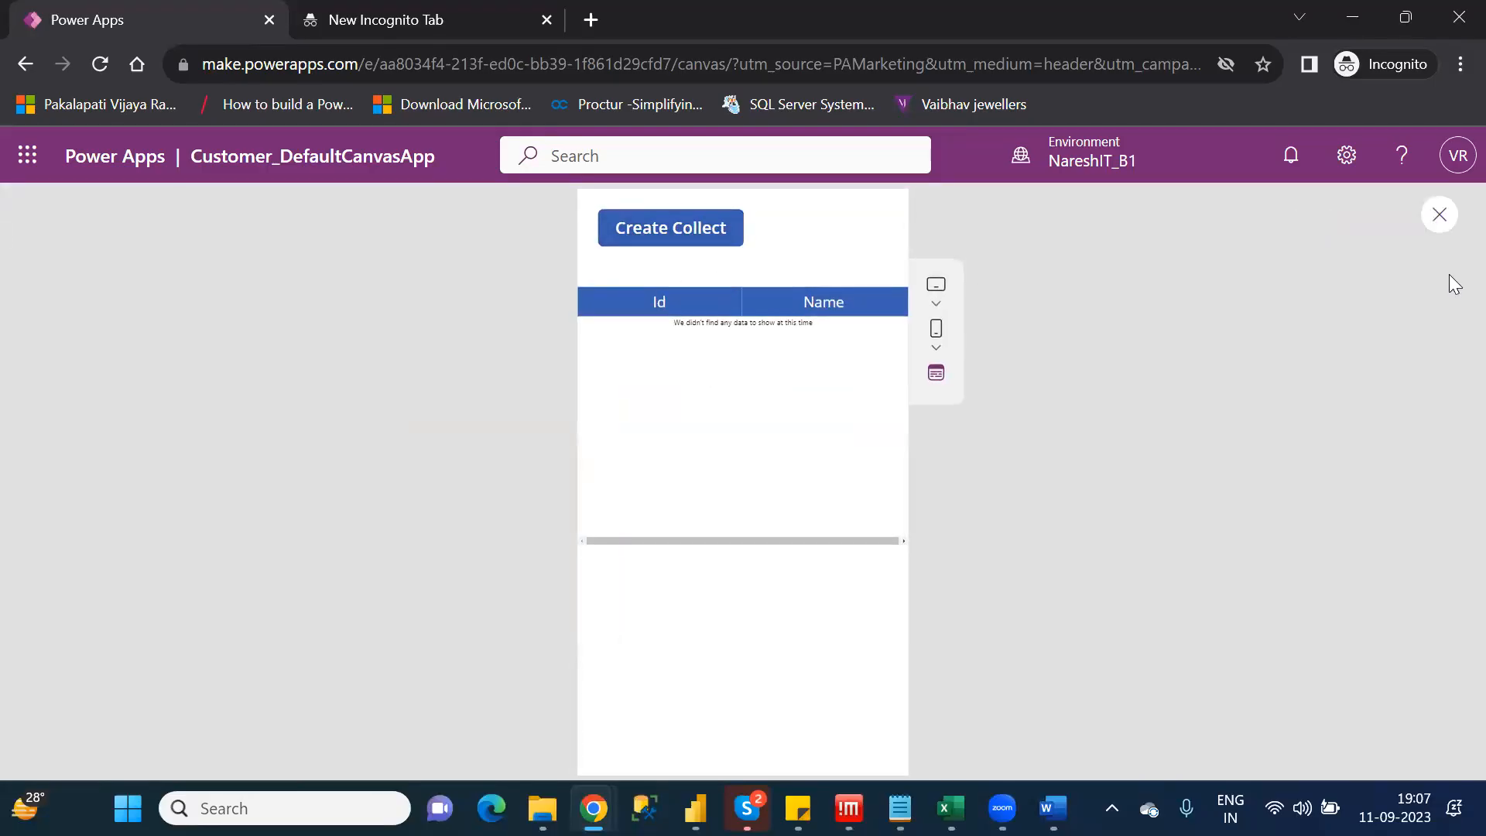
{"action": "left_click", "coordinate": [1438, 216]}
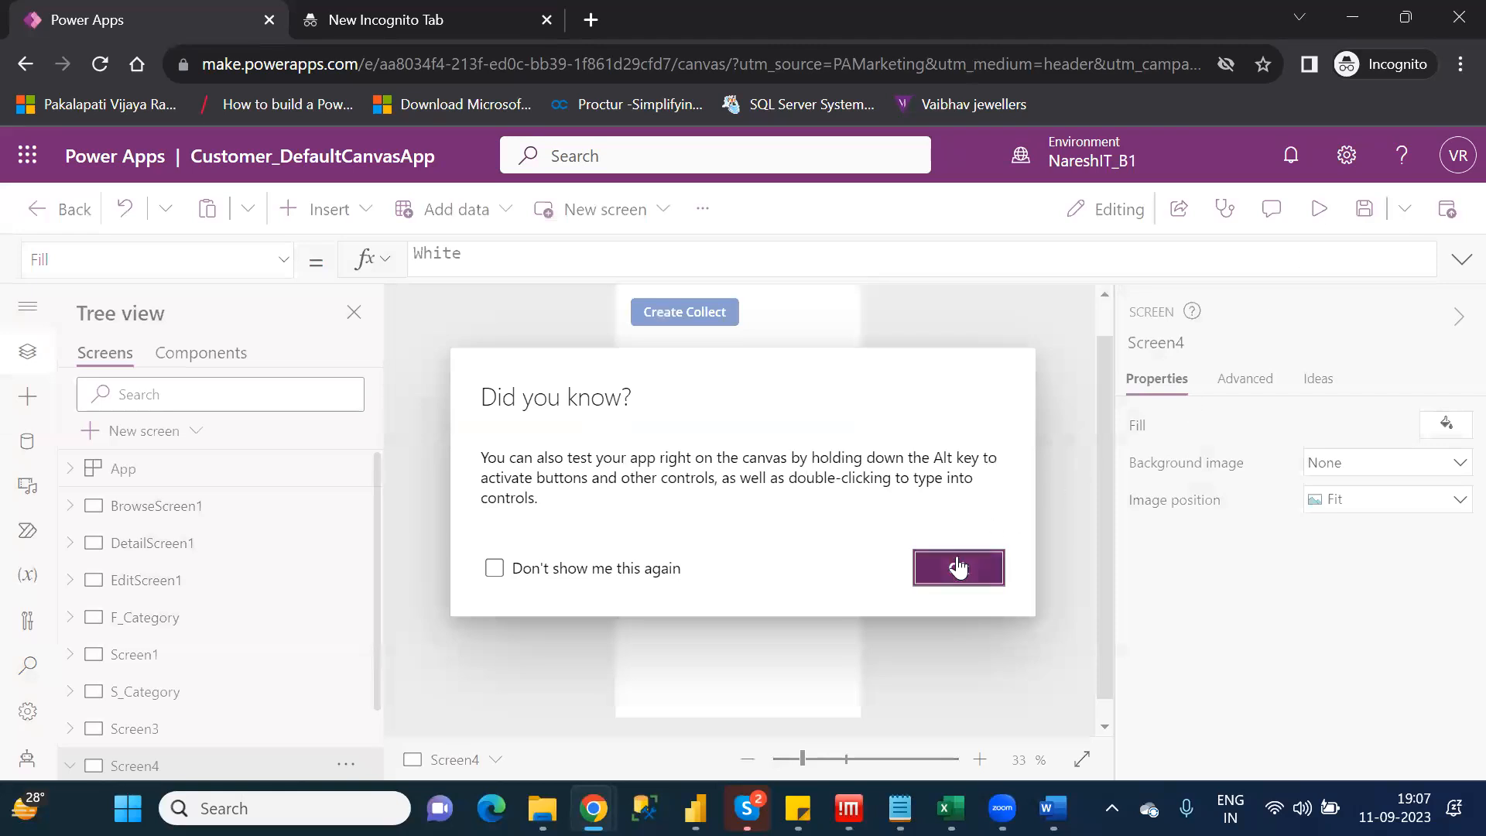
{"action": "left_click", "coordinate": [958, 568]}
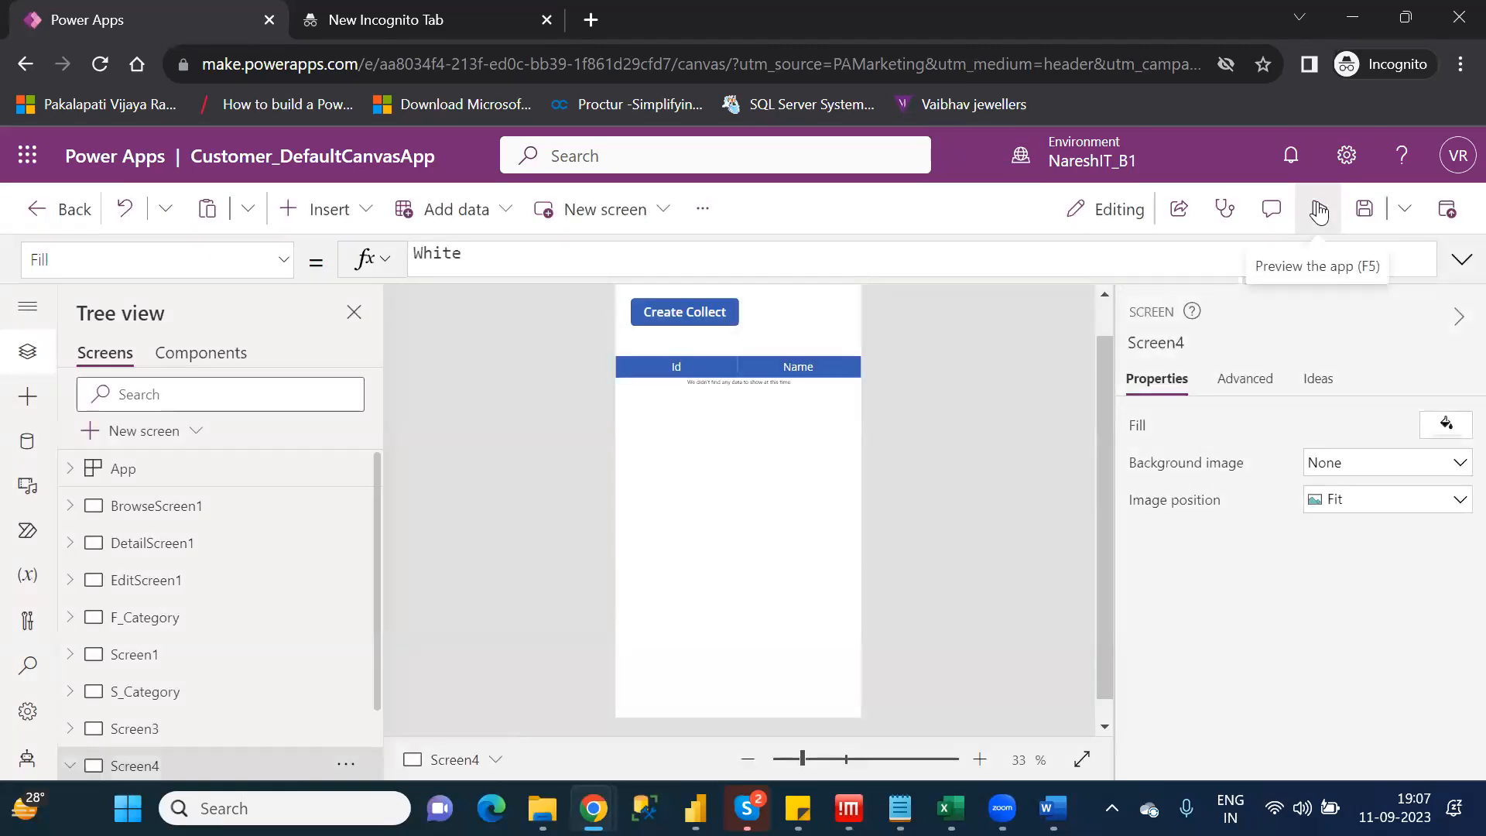
{"action": "left_click", "coordinate": [690, 310], "text": "alt"}
{"action": "left_click", "coordinate": [690, 311], "text": "alt"}
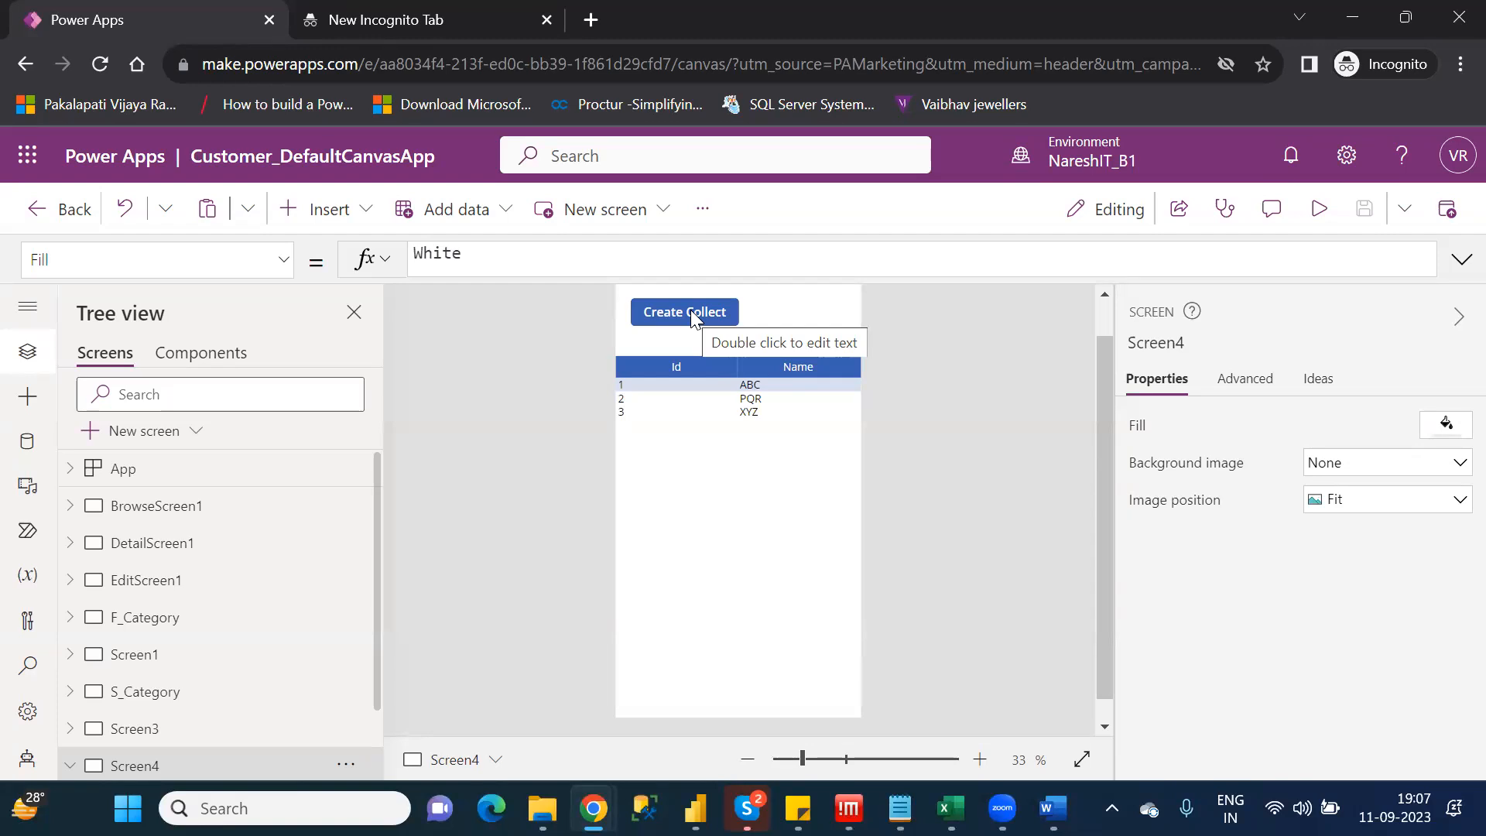
Shorten the whole data table from its lower edge to a height of about 206
{"action": "left_click", "coordinate": [710, 463]}
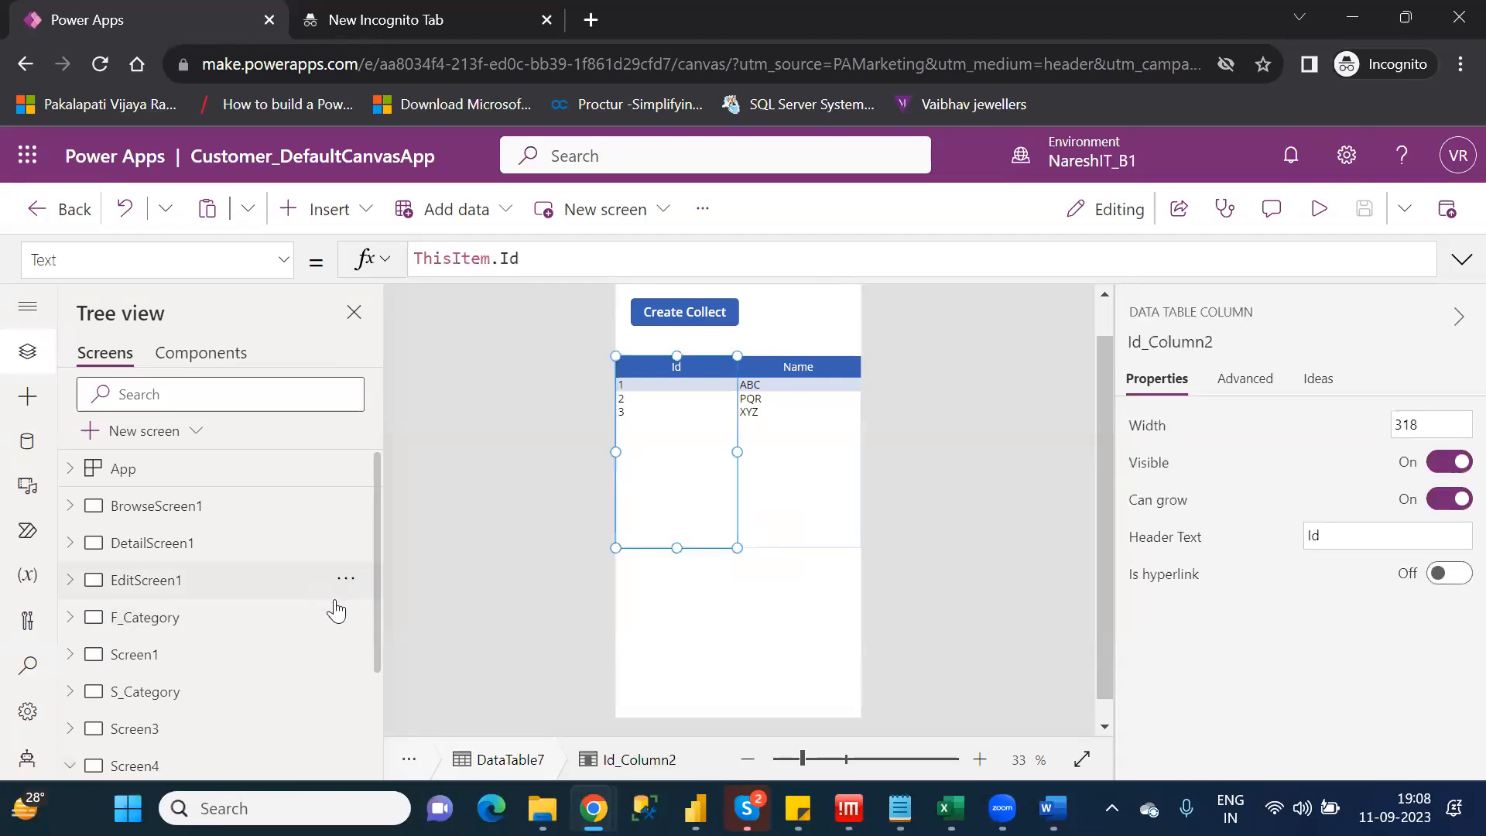
{"action": "left_click_drag", "start_coordinate": [378, 658], "coordinate": [378, 766]}
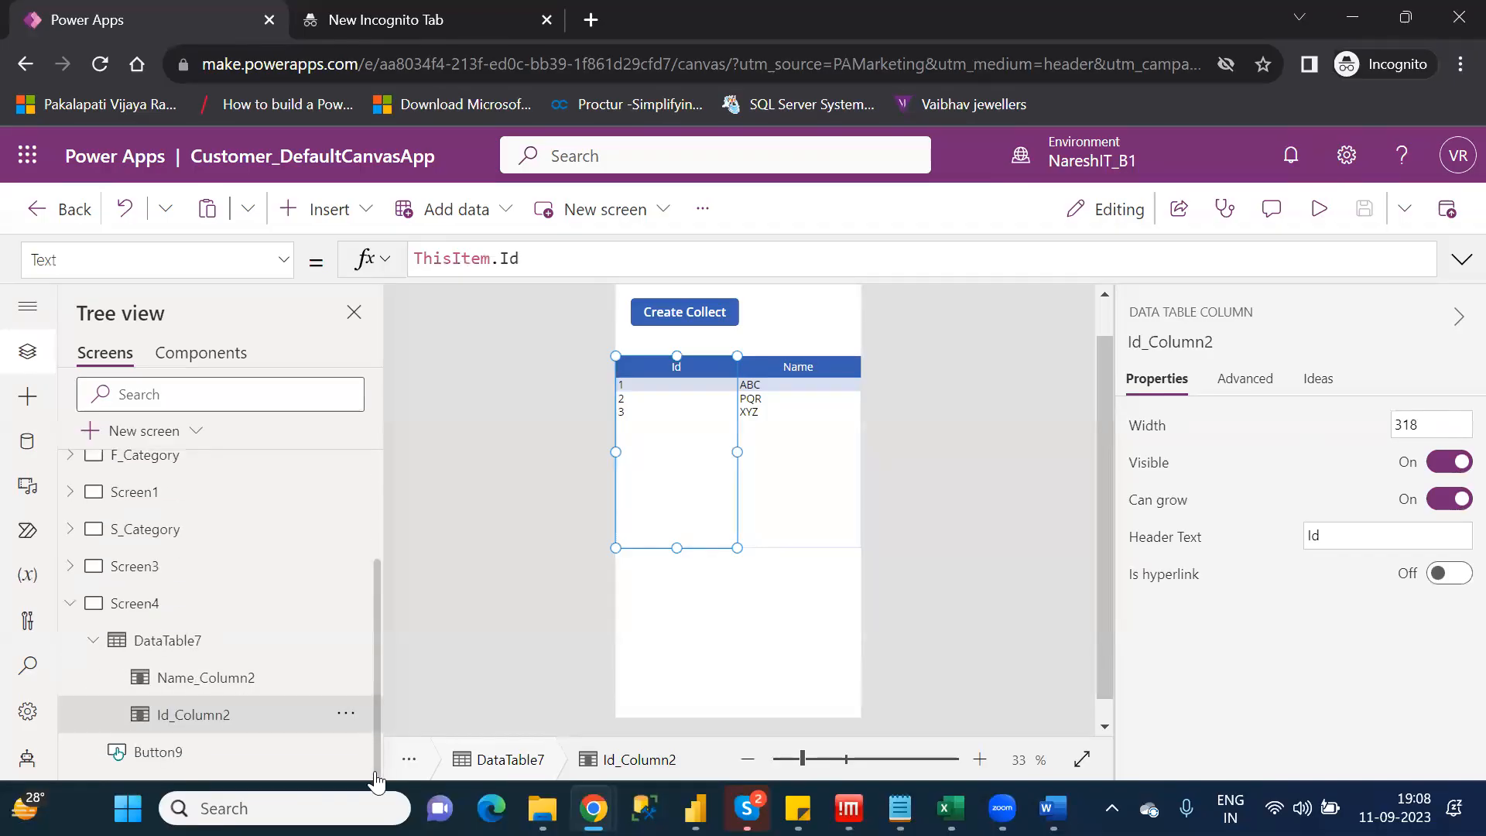
{"action": "left_click", "coordinate": [186, 640]}
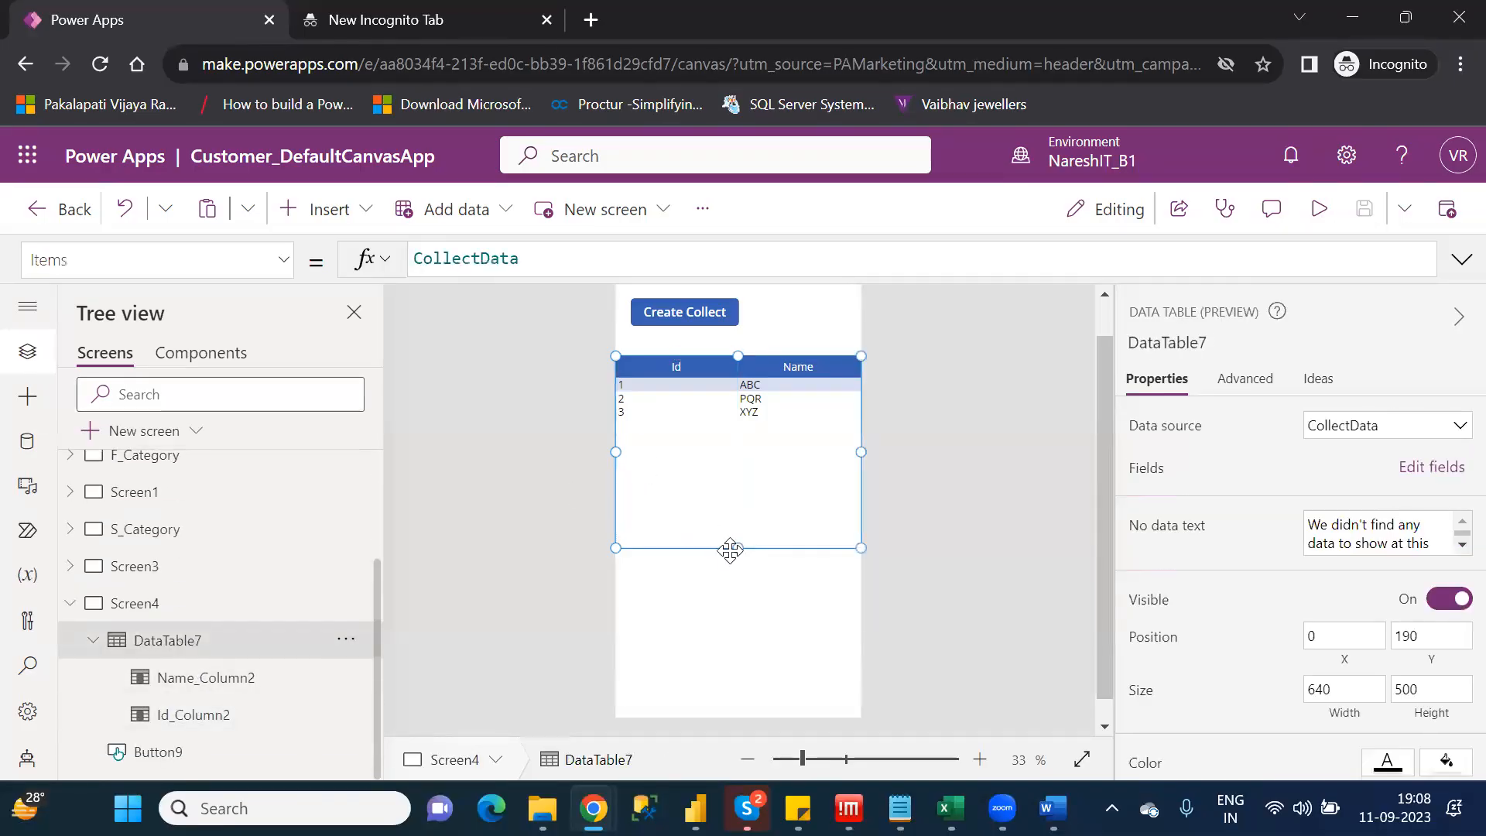
{"action": "left_click_drag", "start_coordinate": [737, 547], "coordinate": [743, 436]}
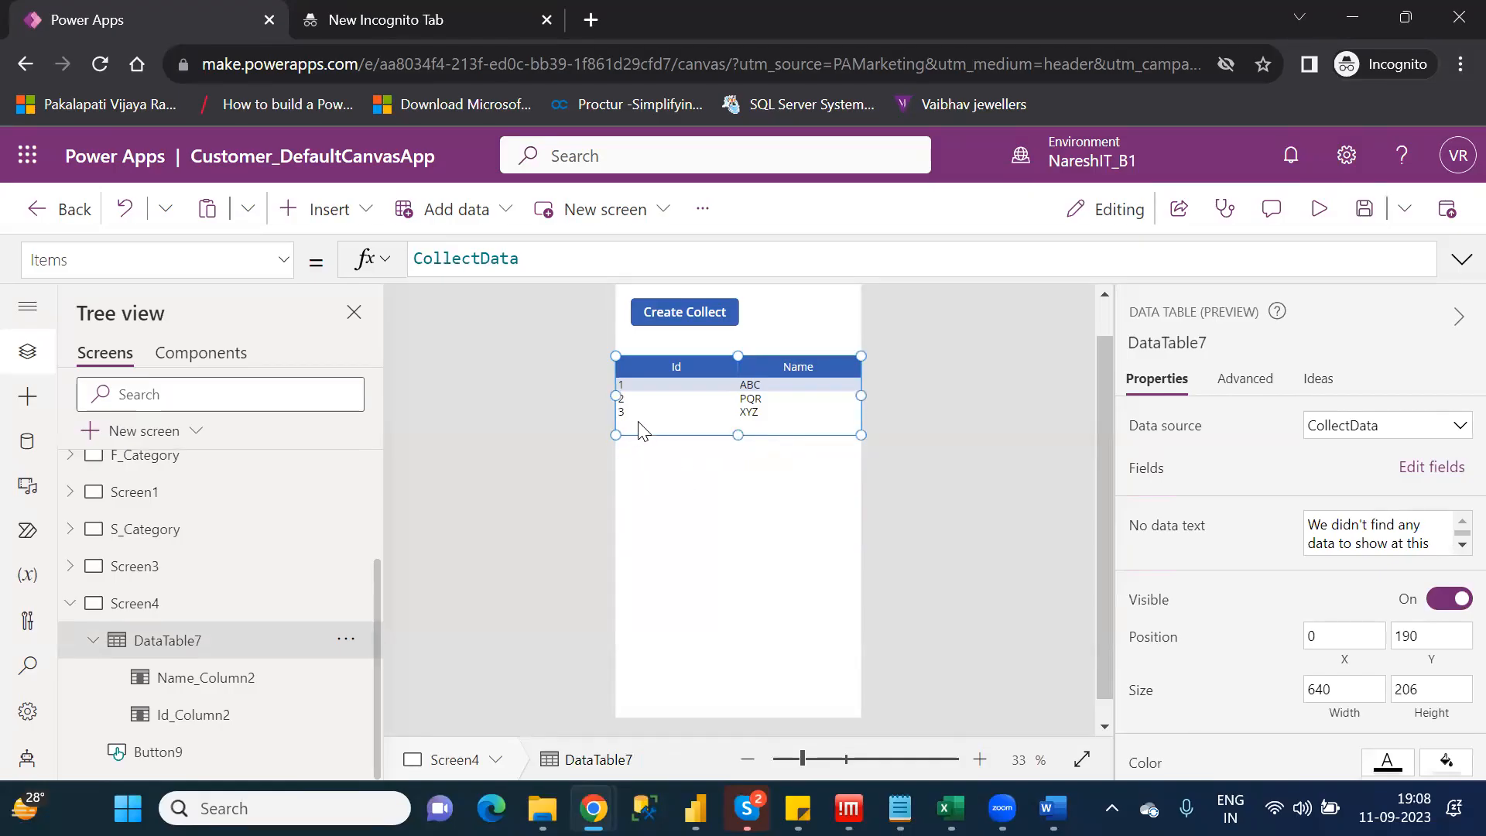
Insert a button on Screen4, place it below the data table at about X 0, Y 472, and set its text to Update
{"action": "left_click", "coordinate": [662, 497]}
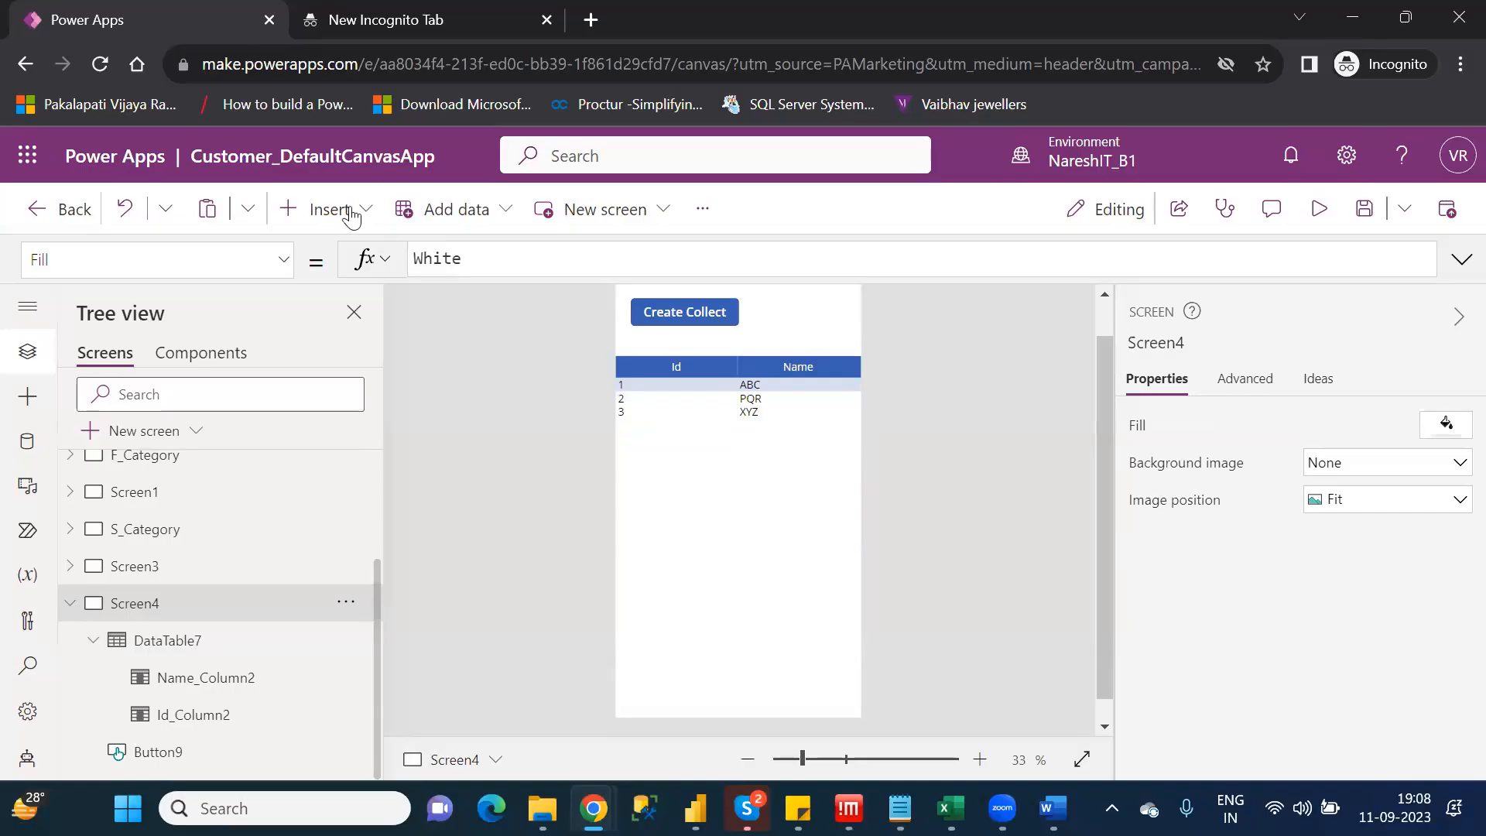
{"action": "left_click", "coordinate": [346, 211]}
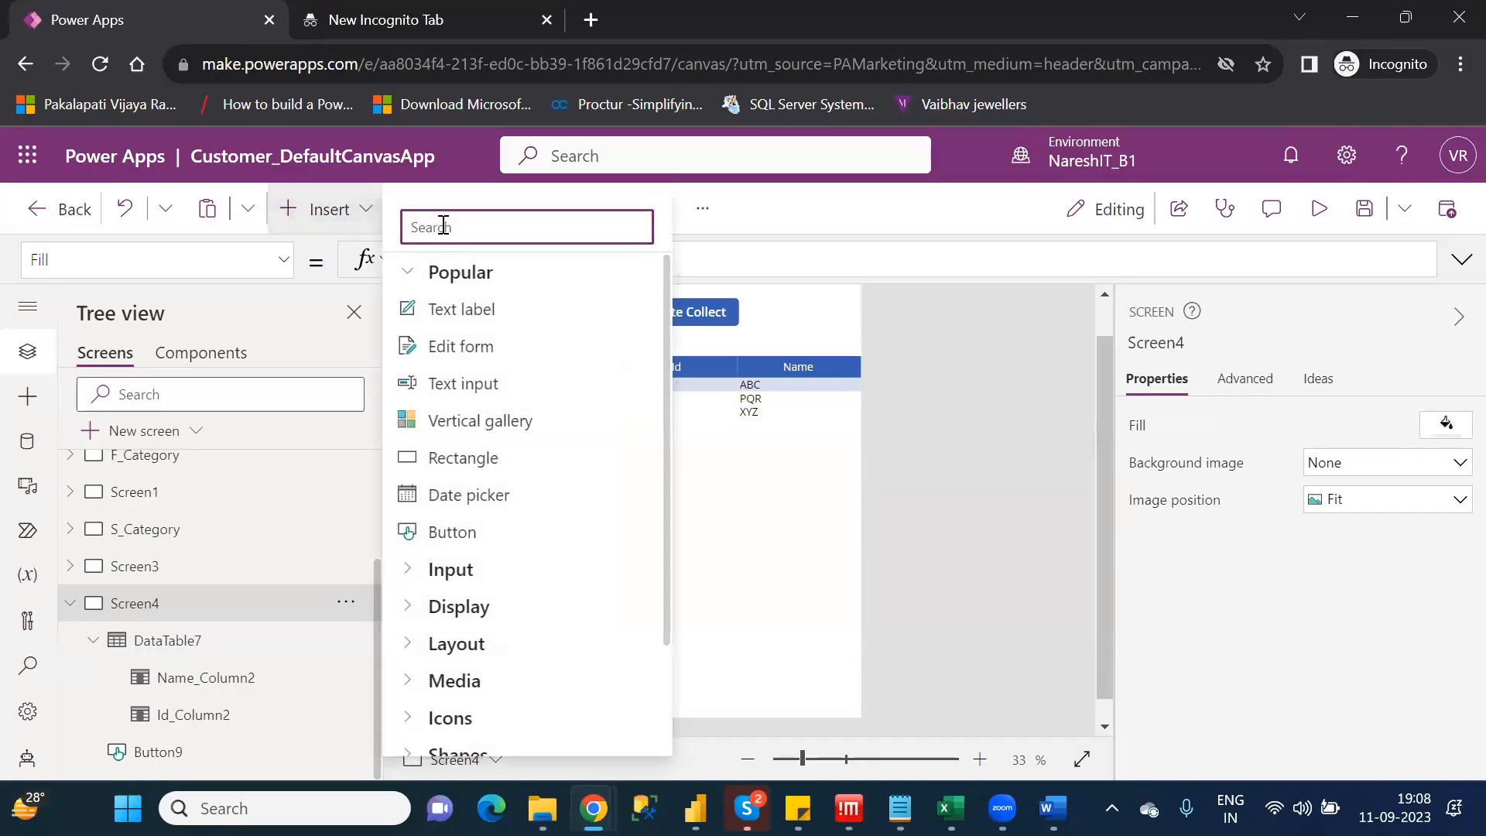
{"action": "type", "text": "bu"}
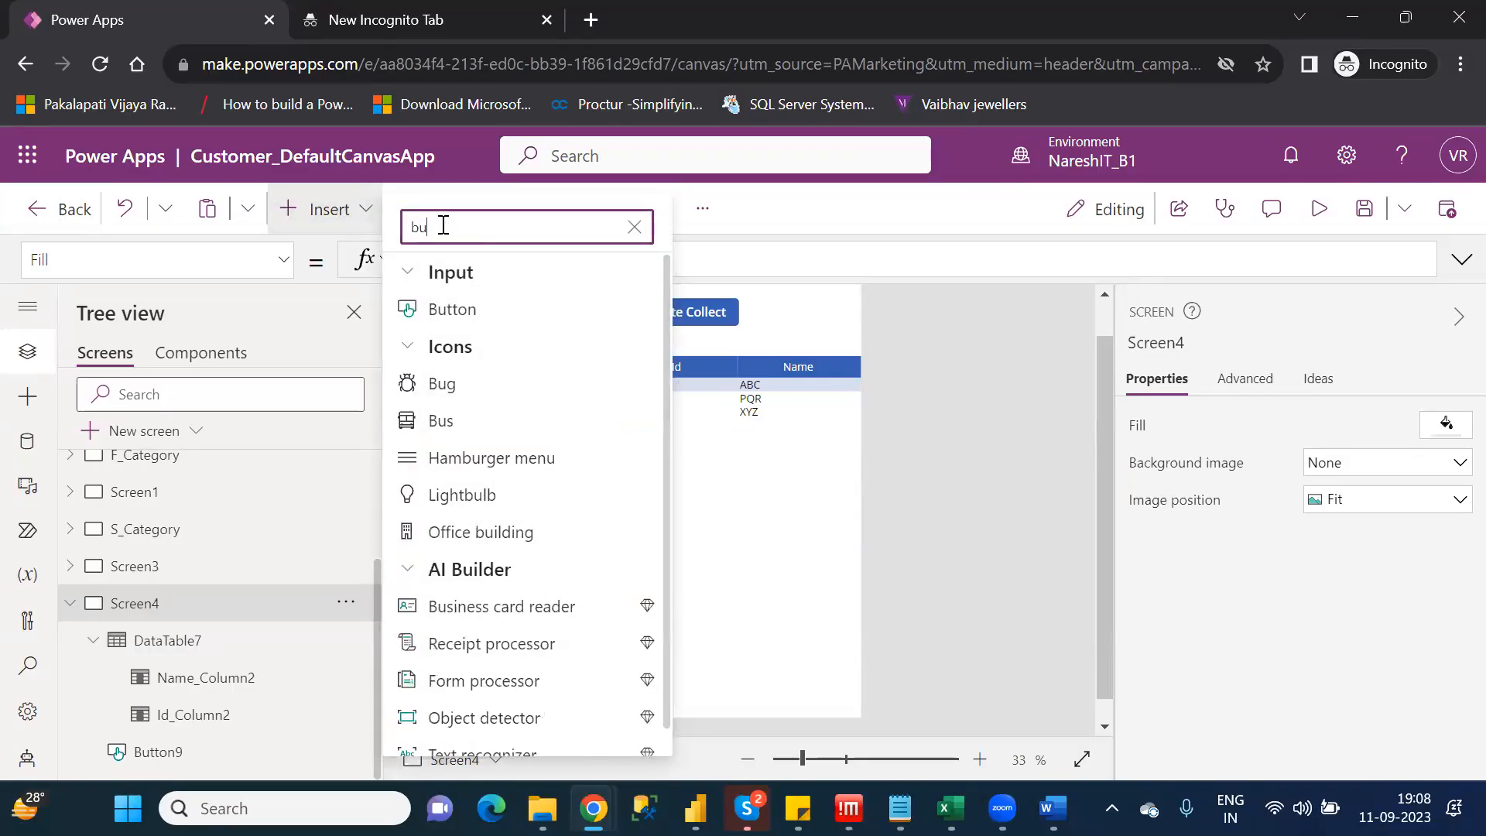
{"action": "left_click", "coordinate": [478, 310]}
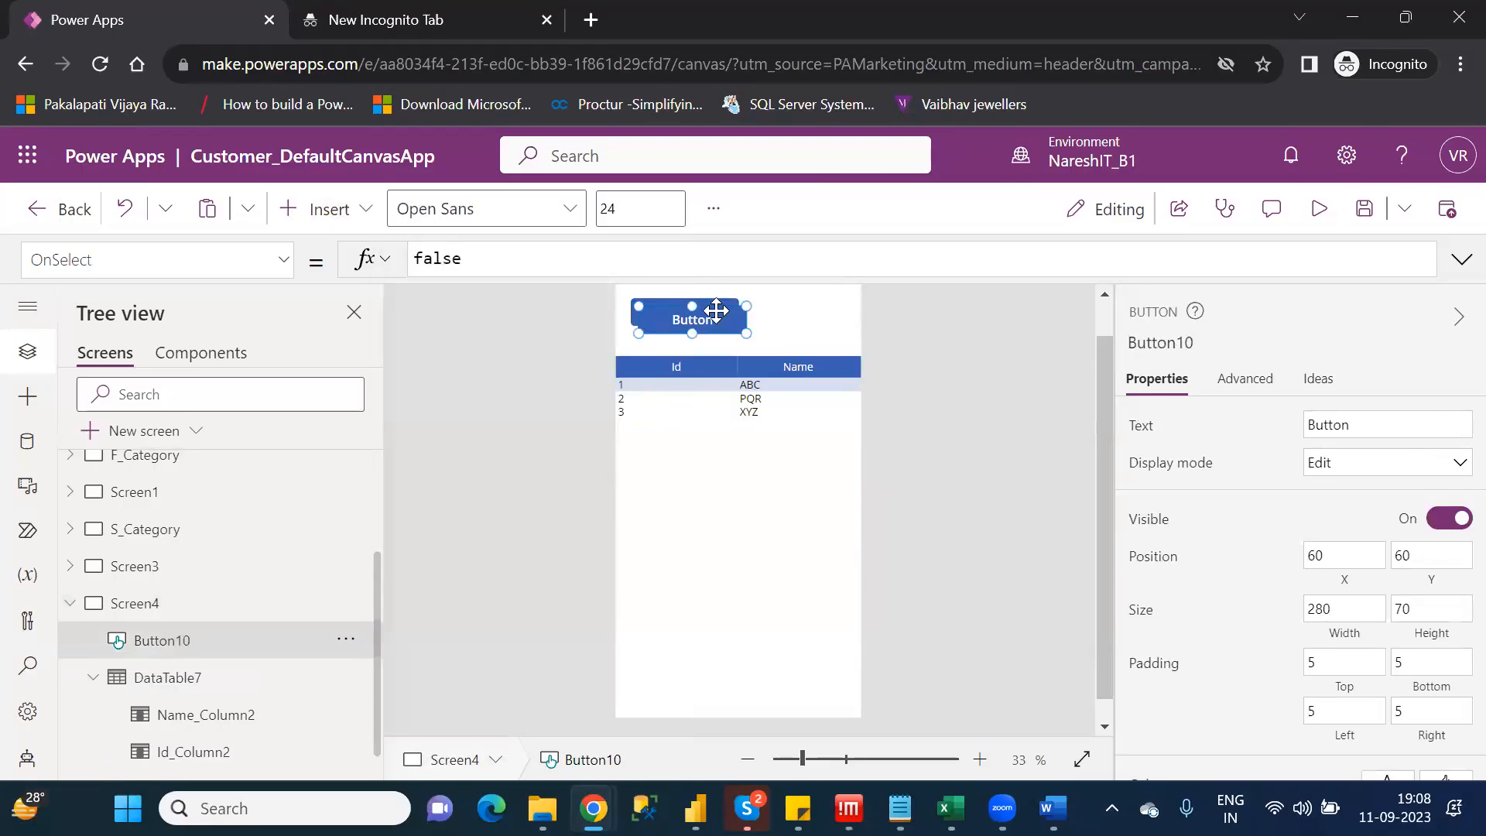
{"action": "left_click_drag", "start_coordinate": [713, 315], "coordinate": [691, 477]}
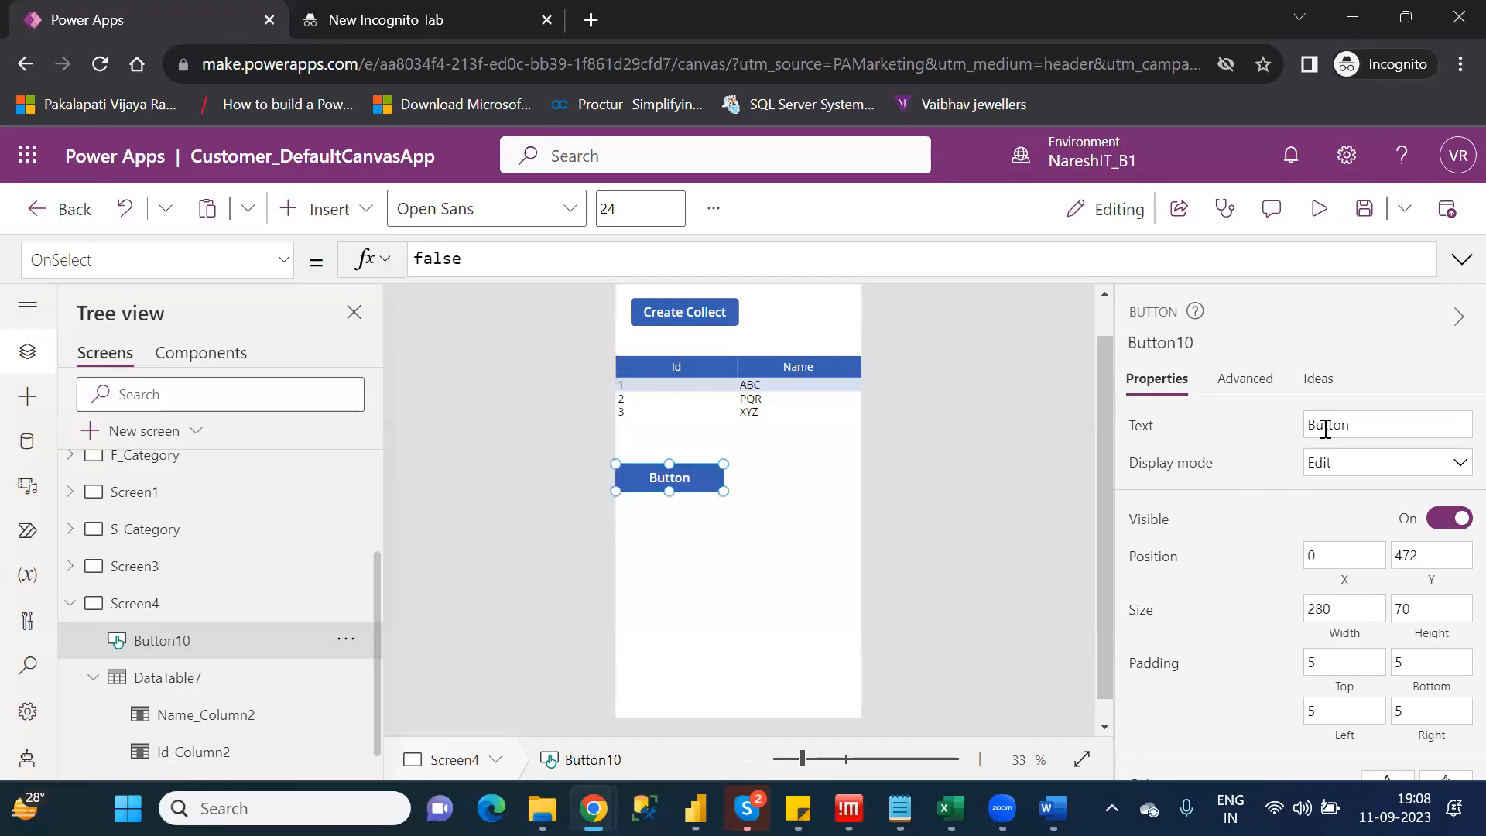
{"action": "left_click", "coordinate": [1326, 421]}
{"action": "type", "text": "Update"}
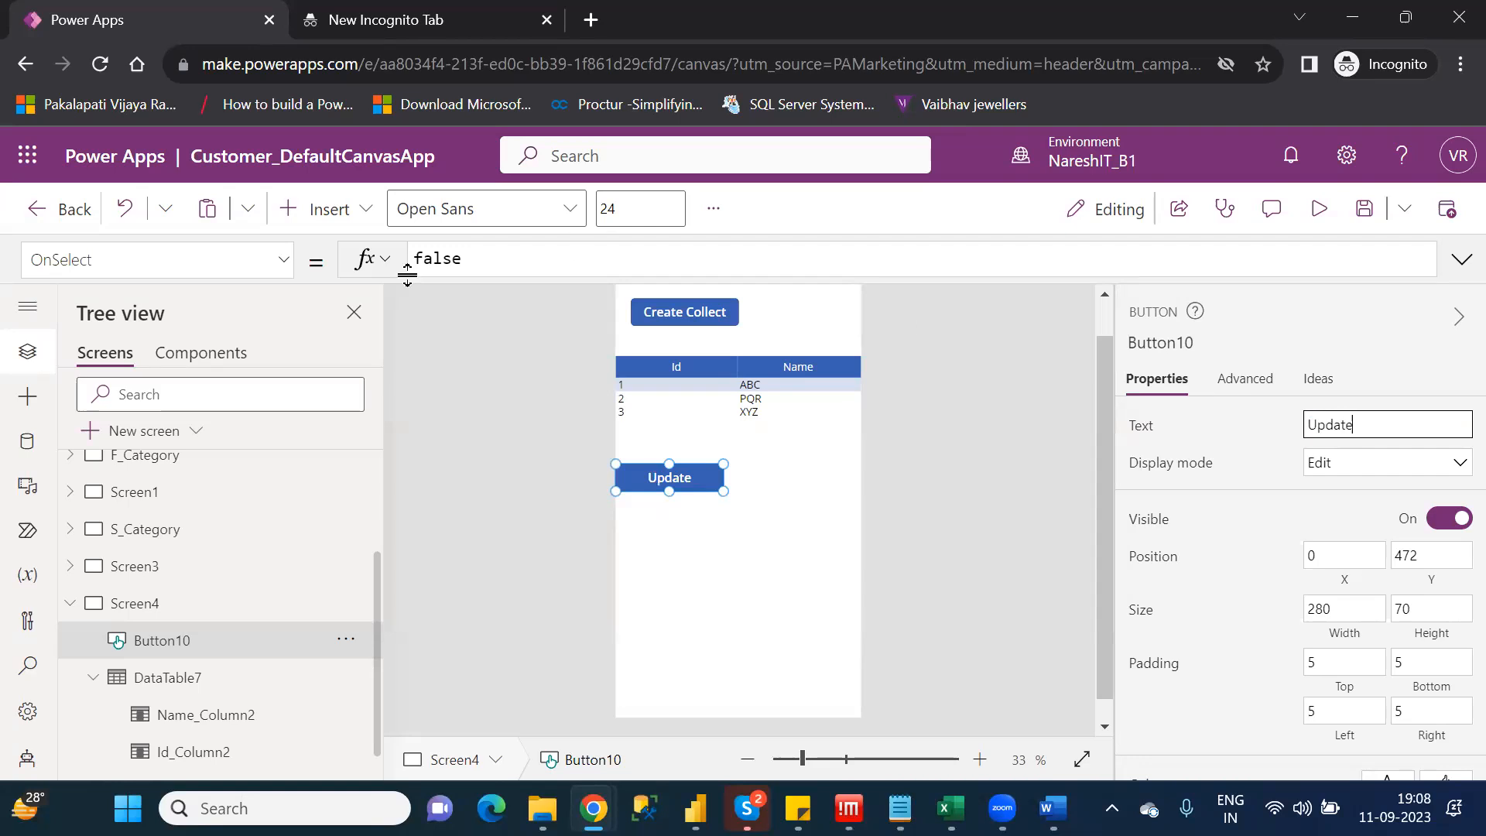
Replace the Update button's OnSelect value with an Update function that targets the CollectData collection
{"action": "double_click", "coordinate": [449, 260]}
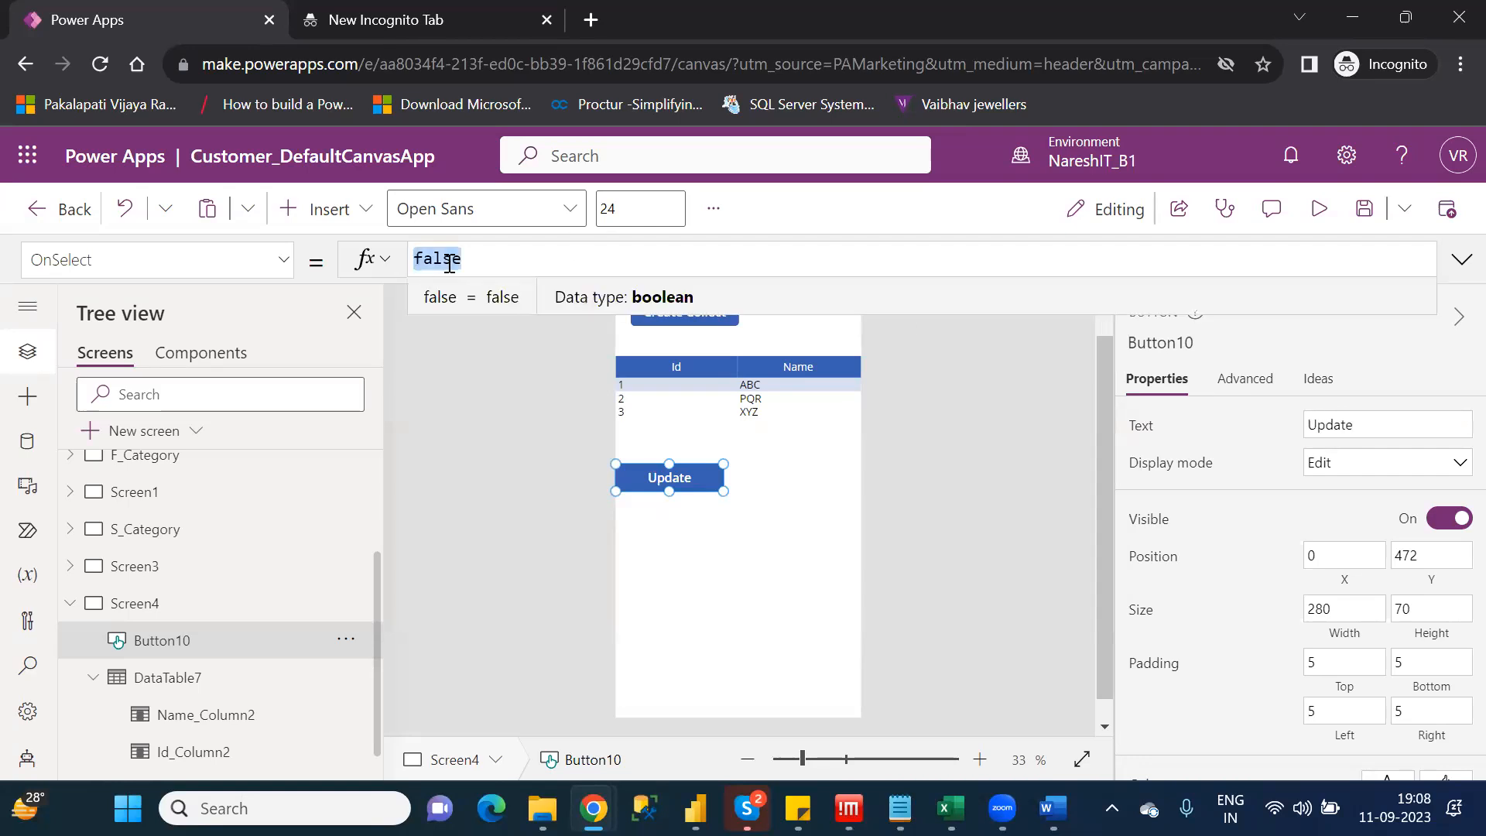
{"action": "type", "text": "upda"}
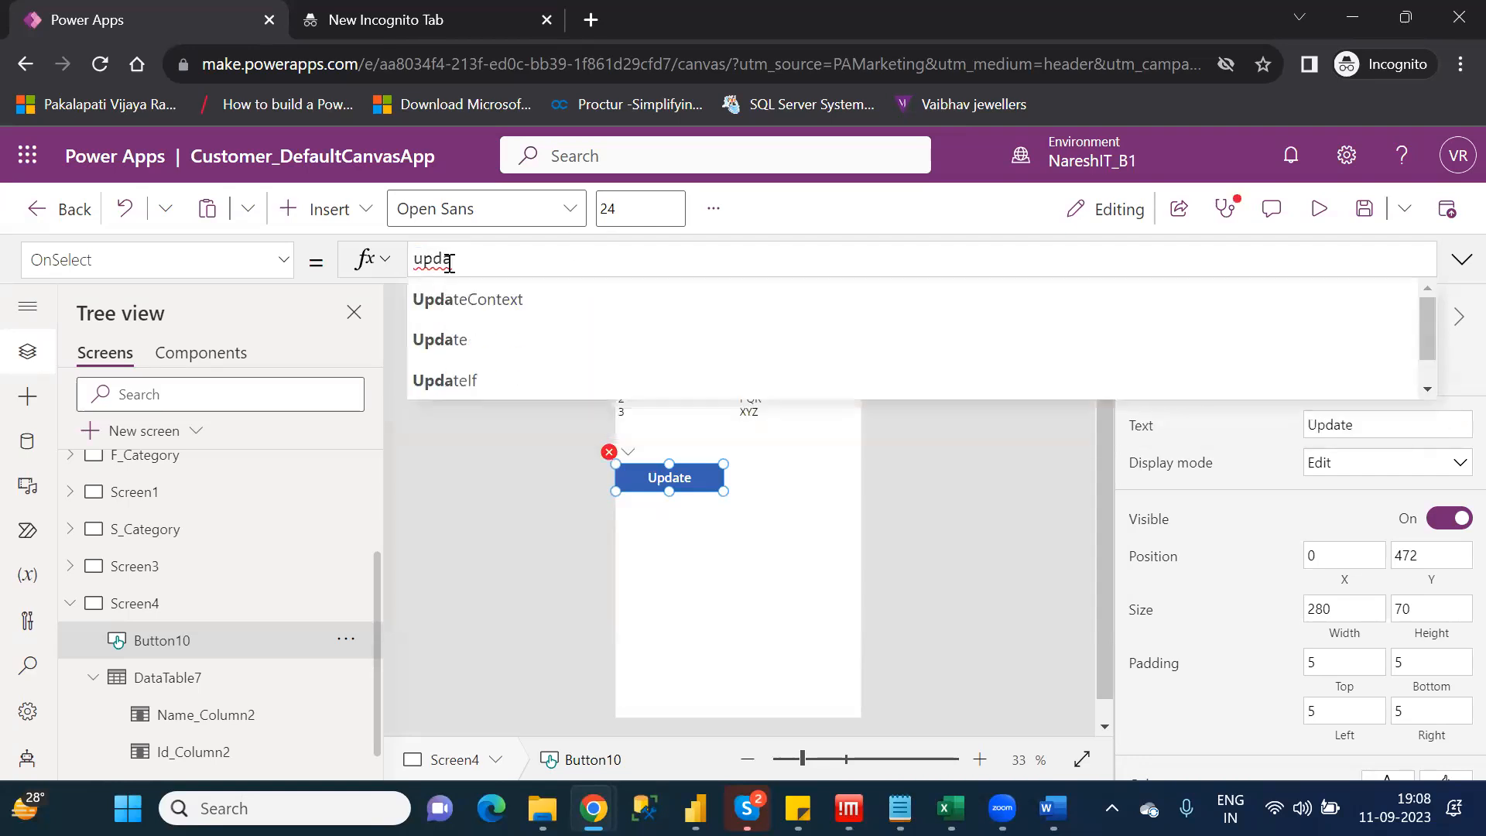
{"action": "key", "text": "Tab"}
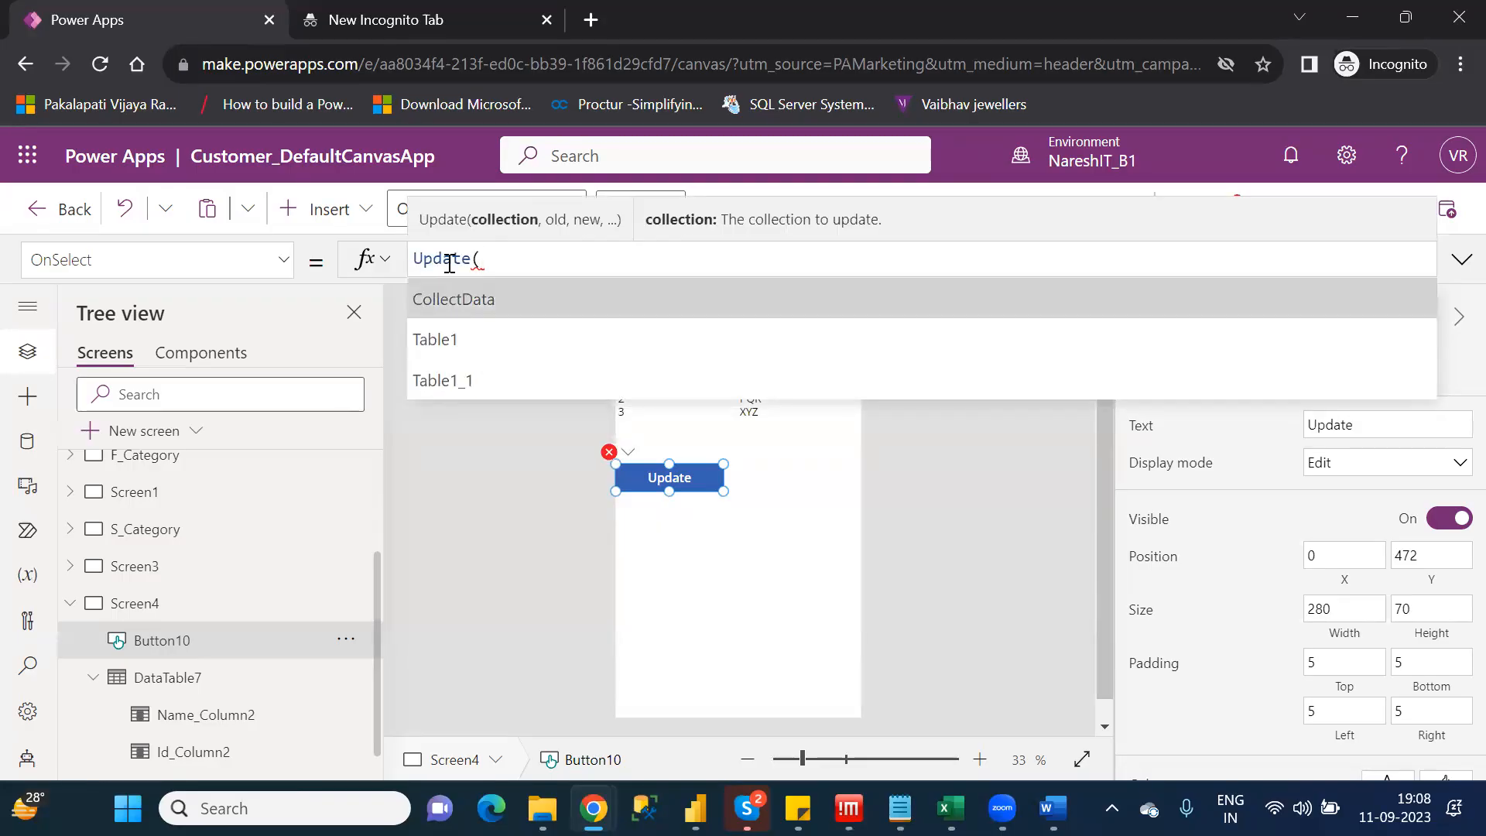
{"action": "key", "text": "Tab"}
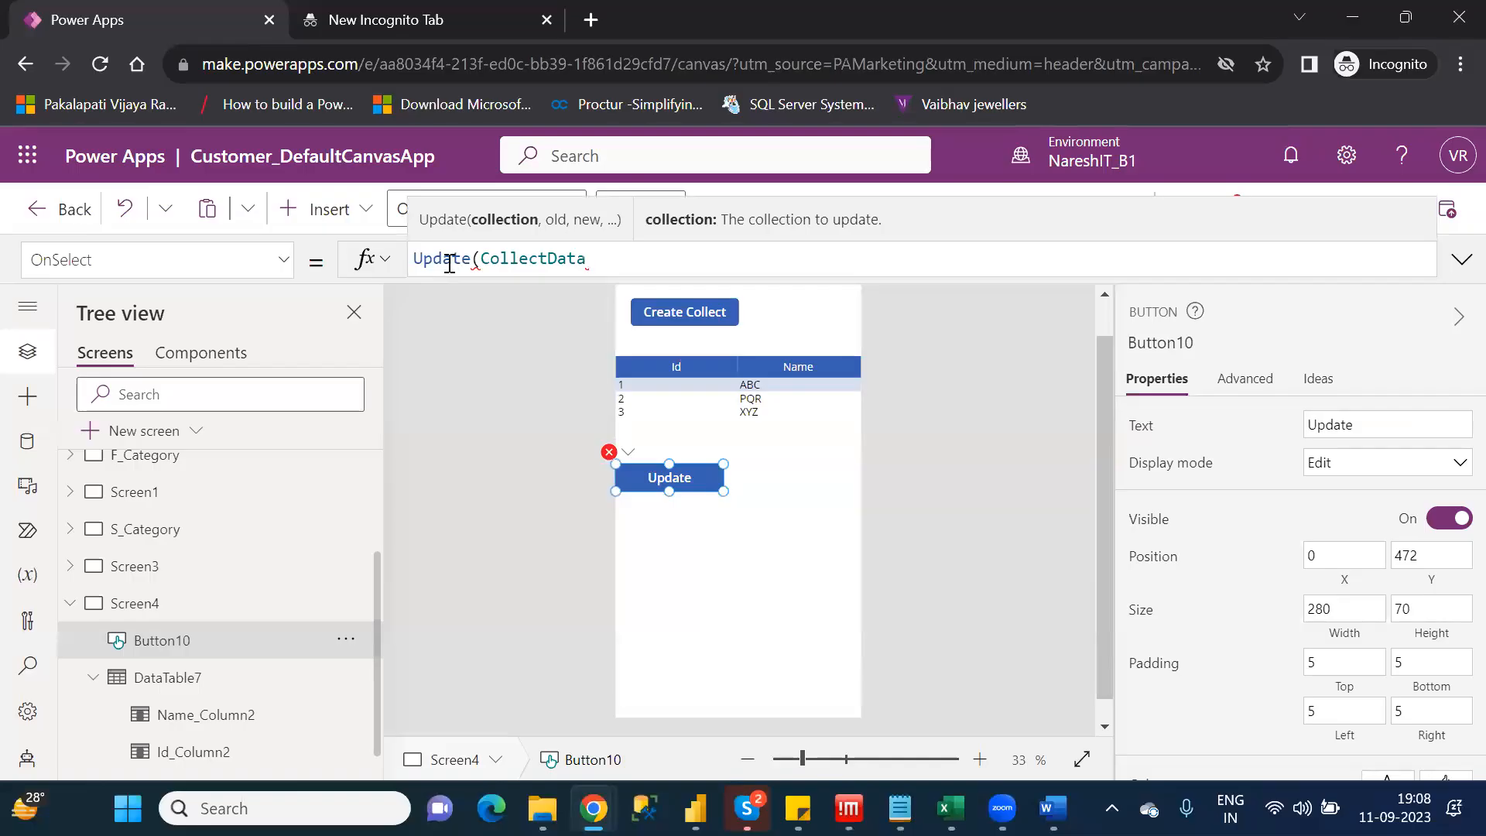
{"action": "type", "text": ","}
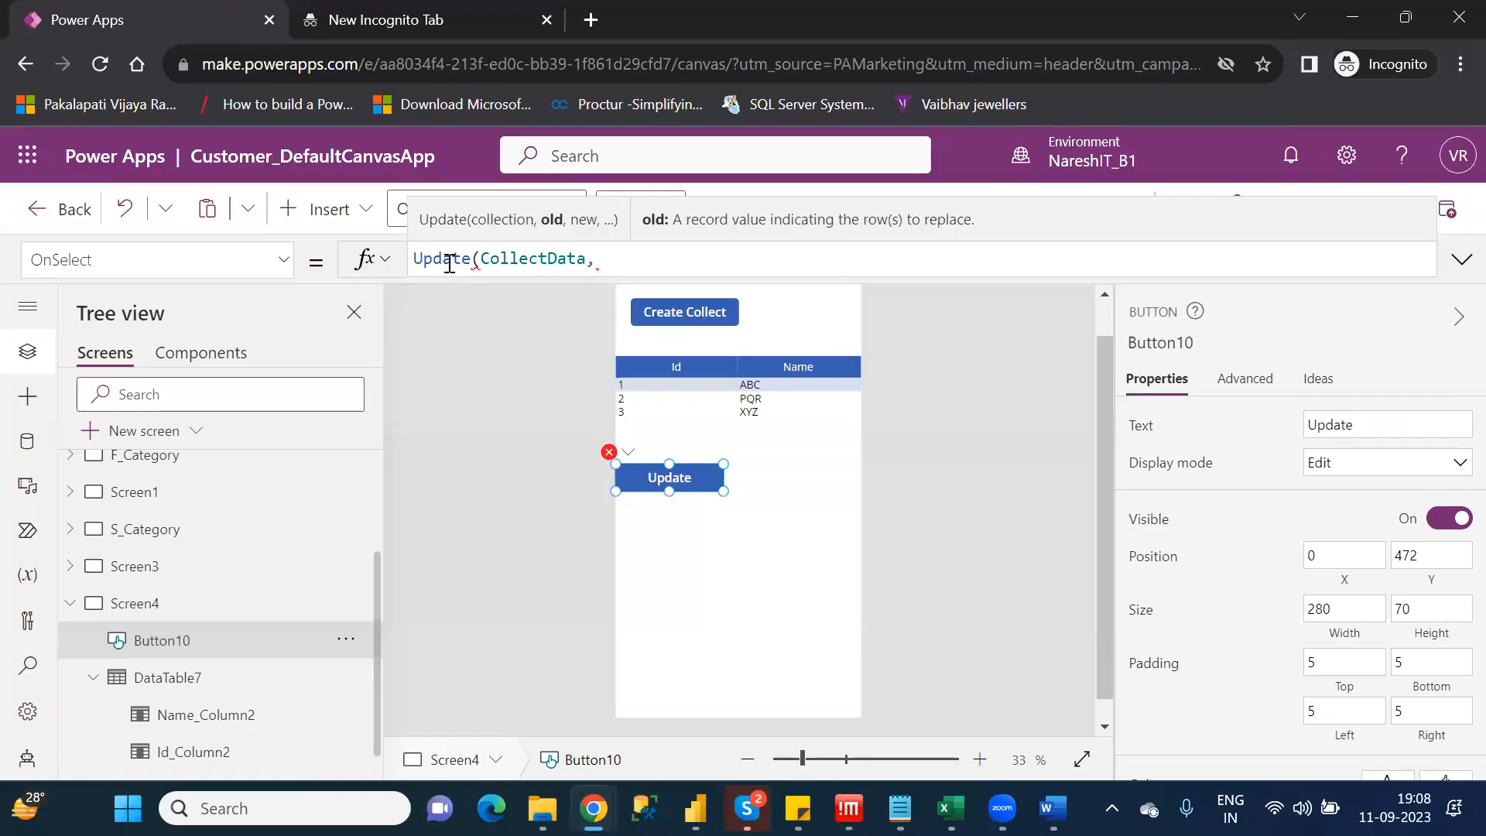
Add LookUp(CollectData,Id=1) as the old-record argument of the Update function
{"action": "type", "text": "lo"}
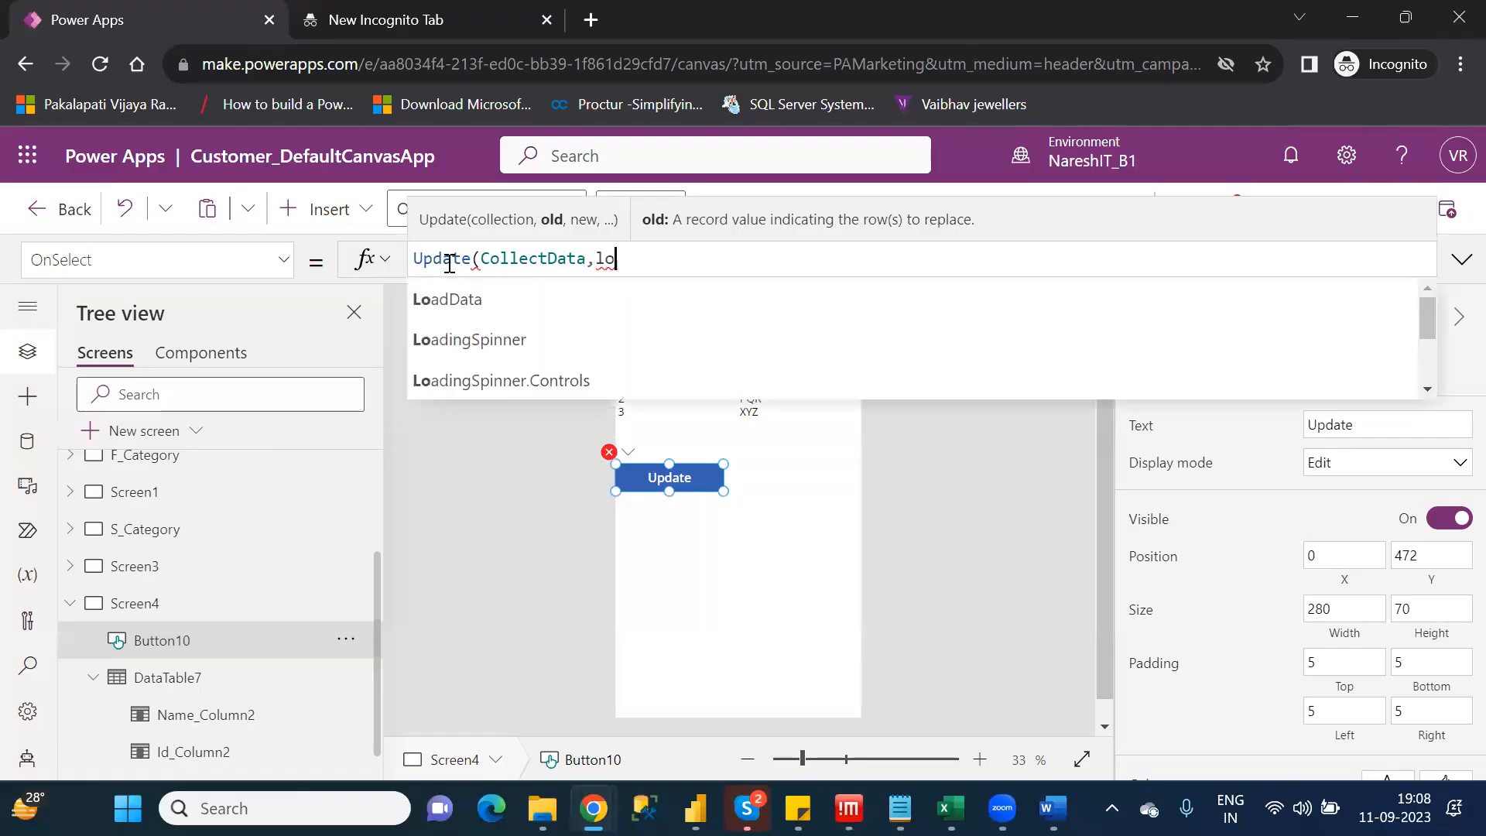
{"action": "type", "text": "ok"}
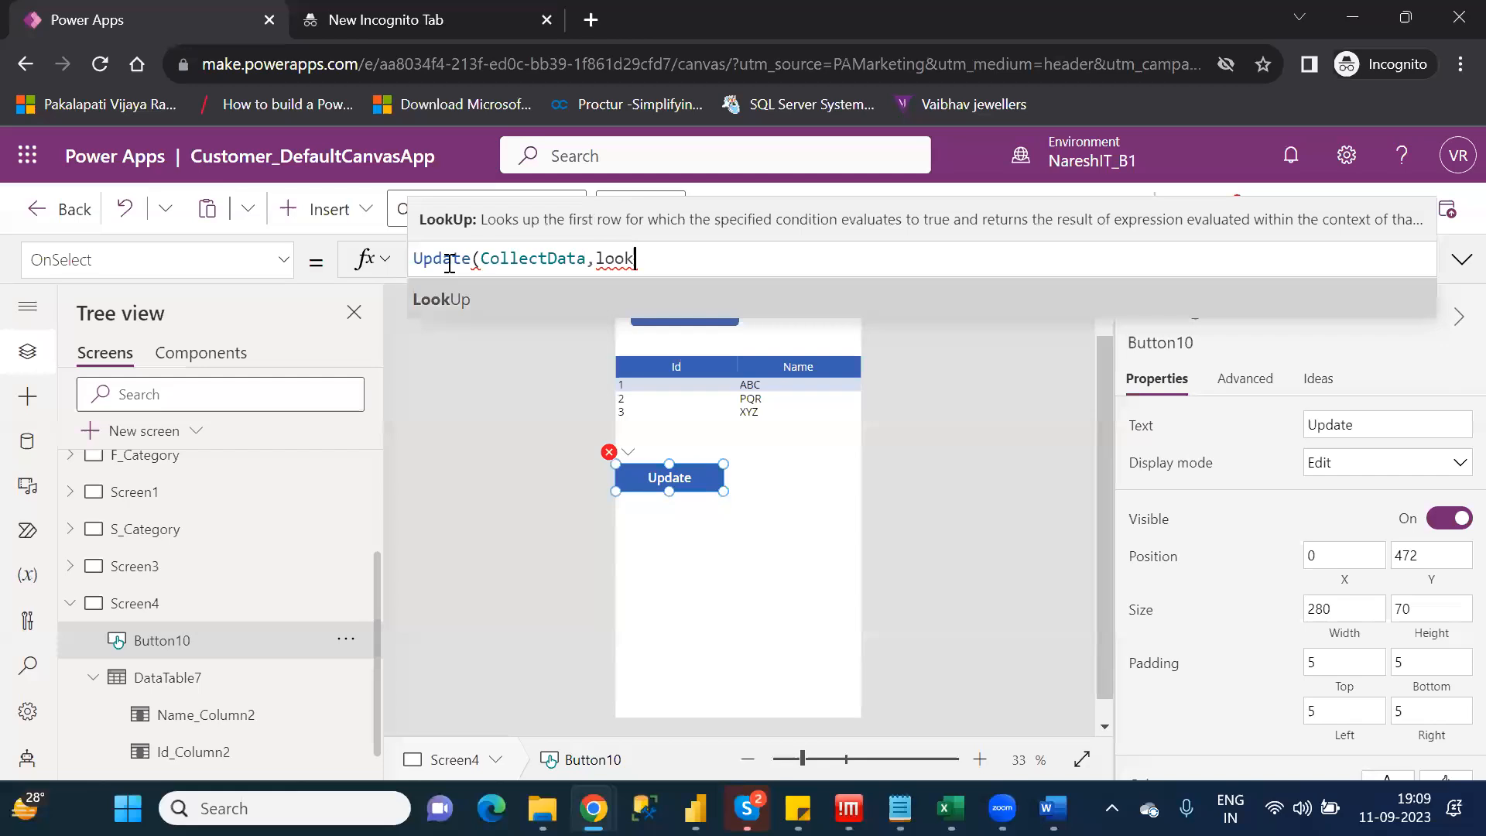
{"action": "key", "text": "Tab"}
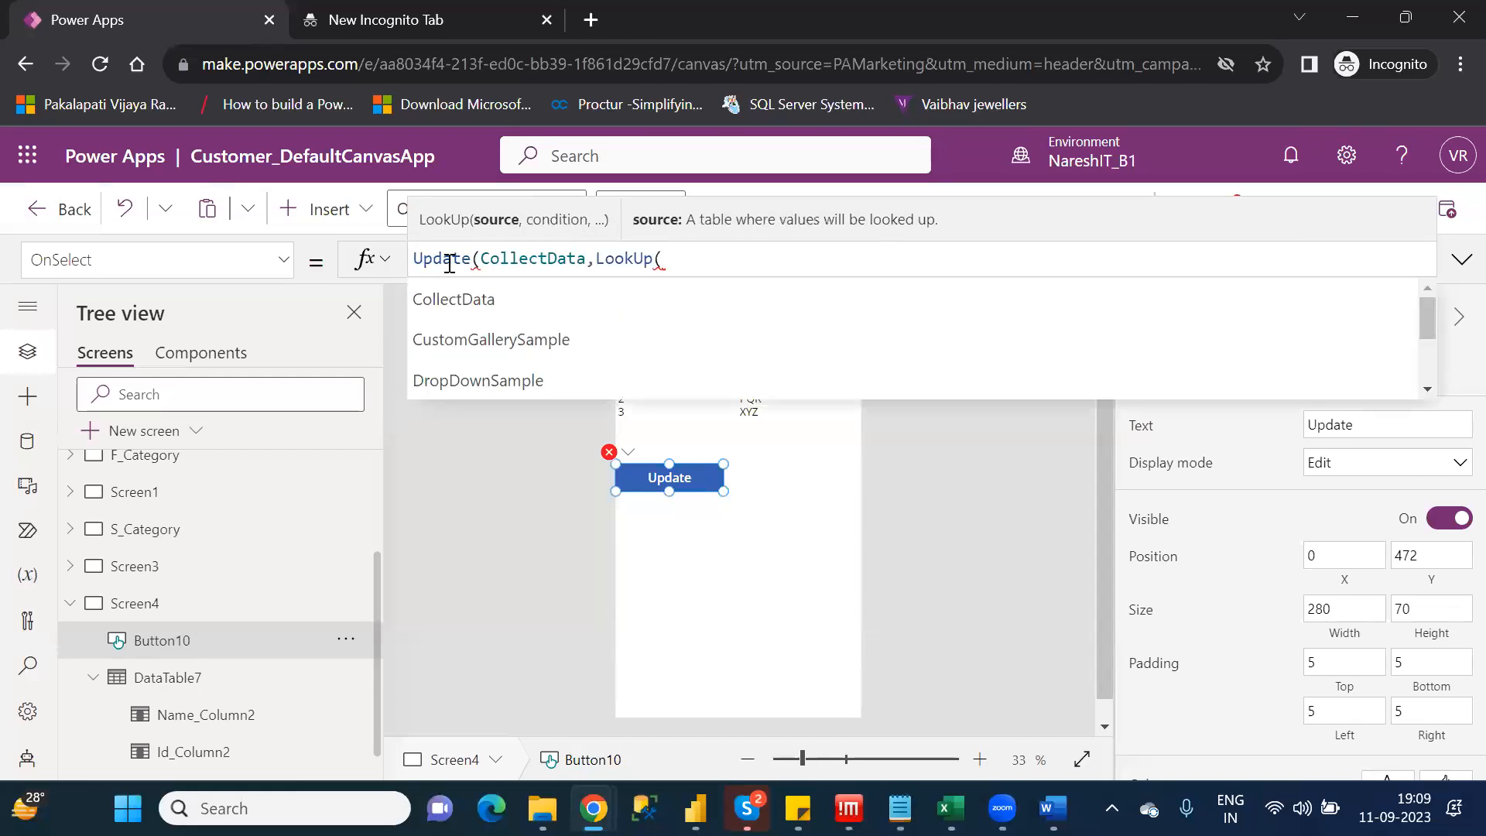
{"action": "key", "text": "Down"}
{"action": "key", "text": "Tab"}
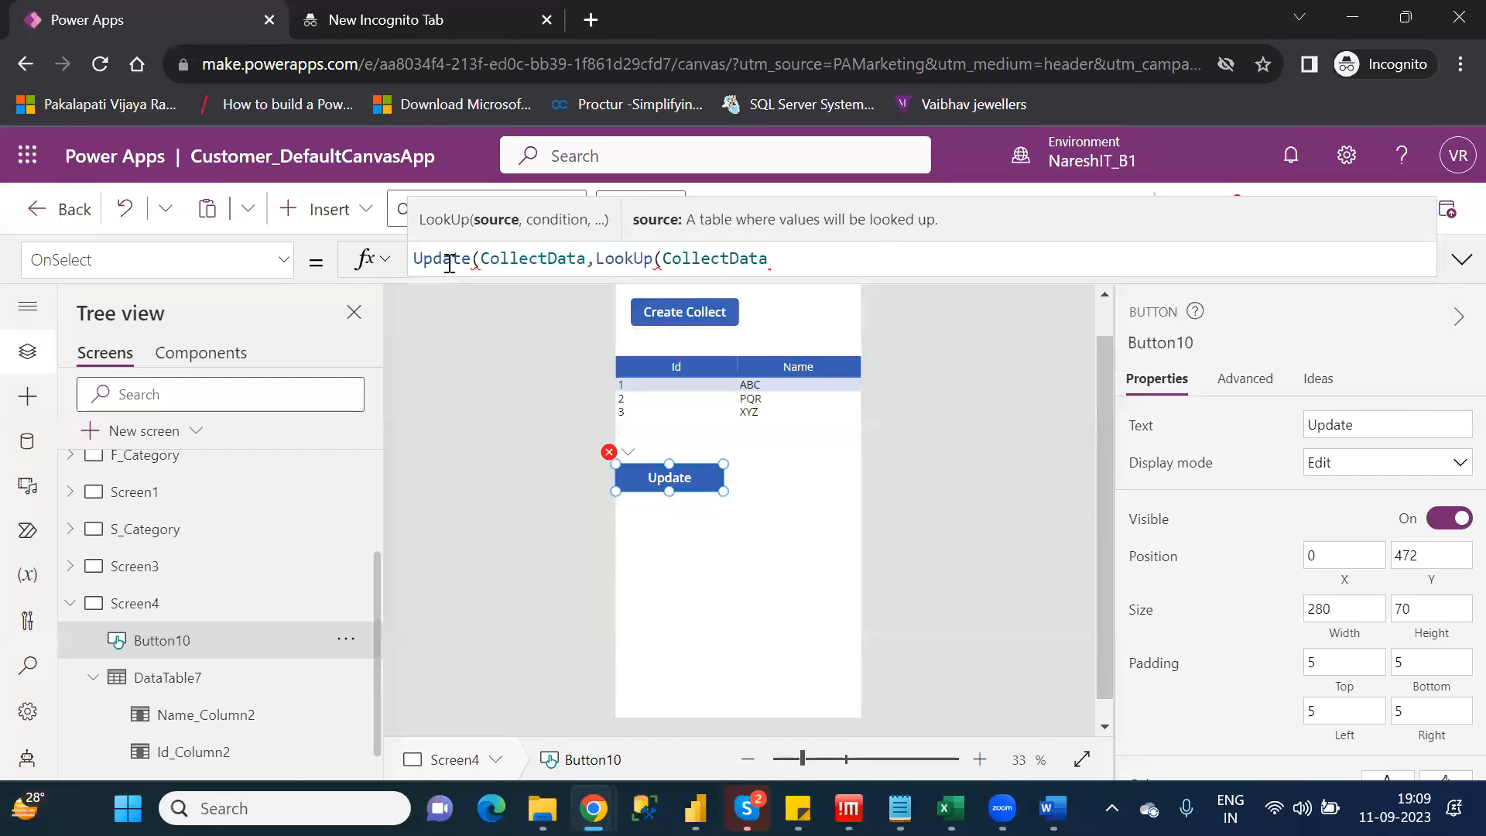
{"action": "type", "text": ","}
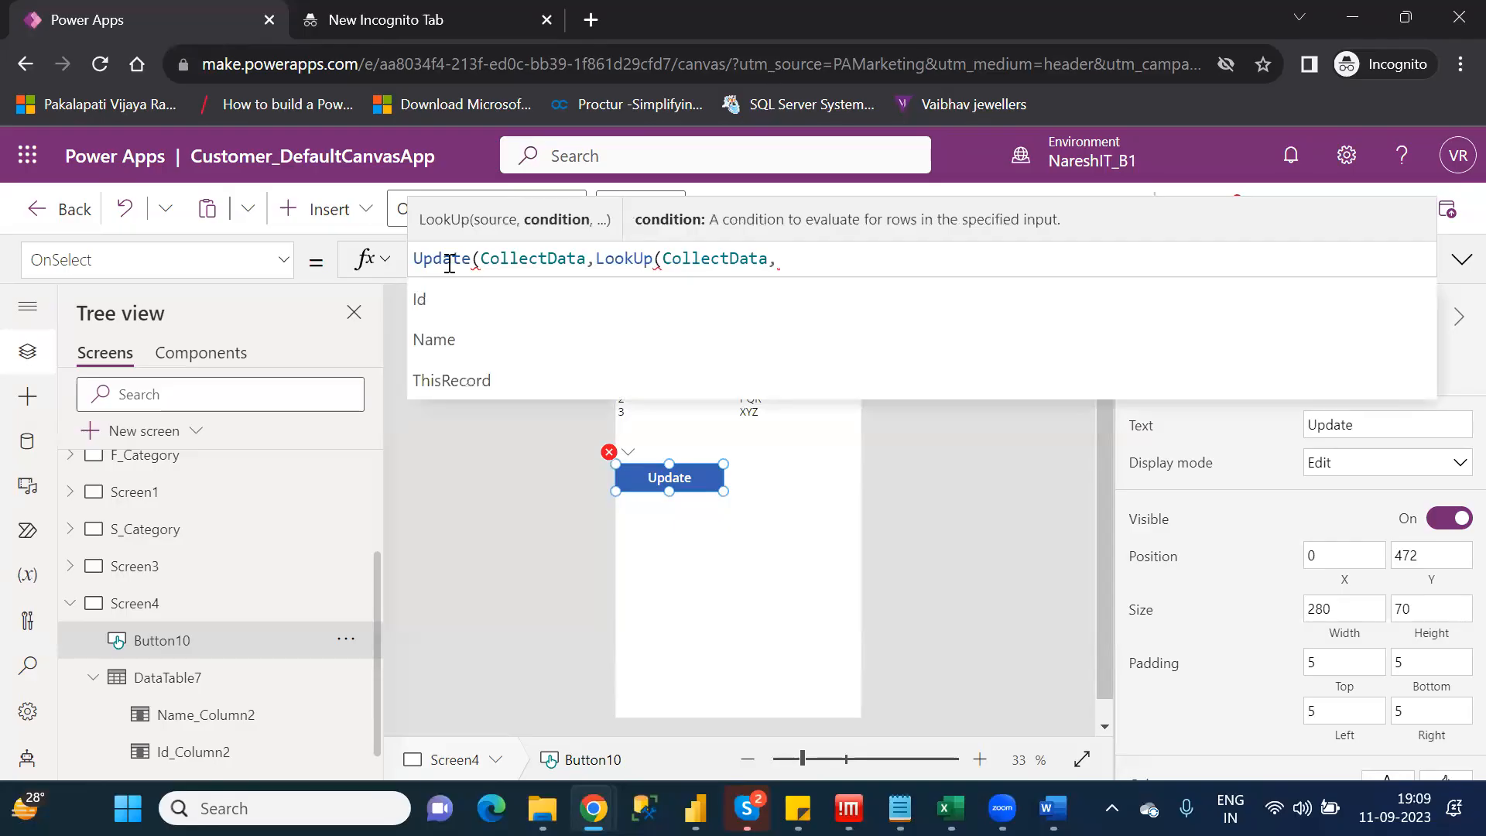
{"action": "key", "text": "Down"}
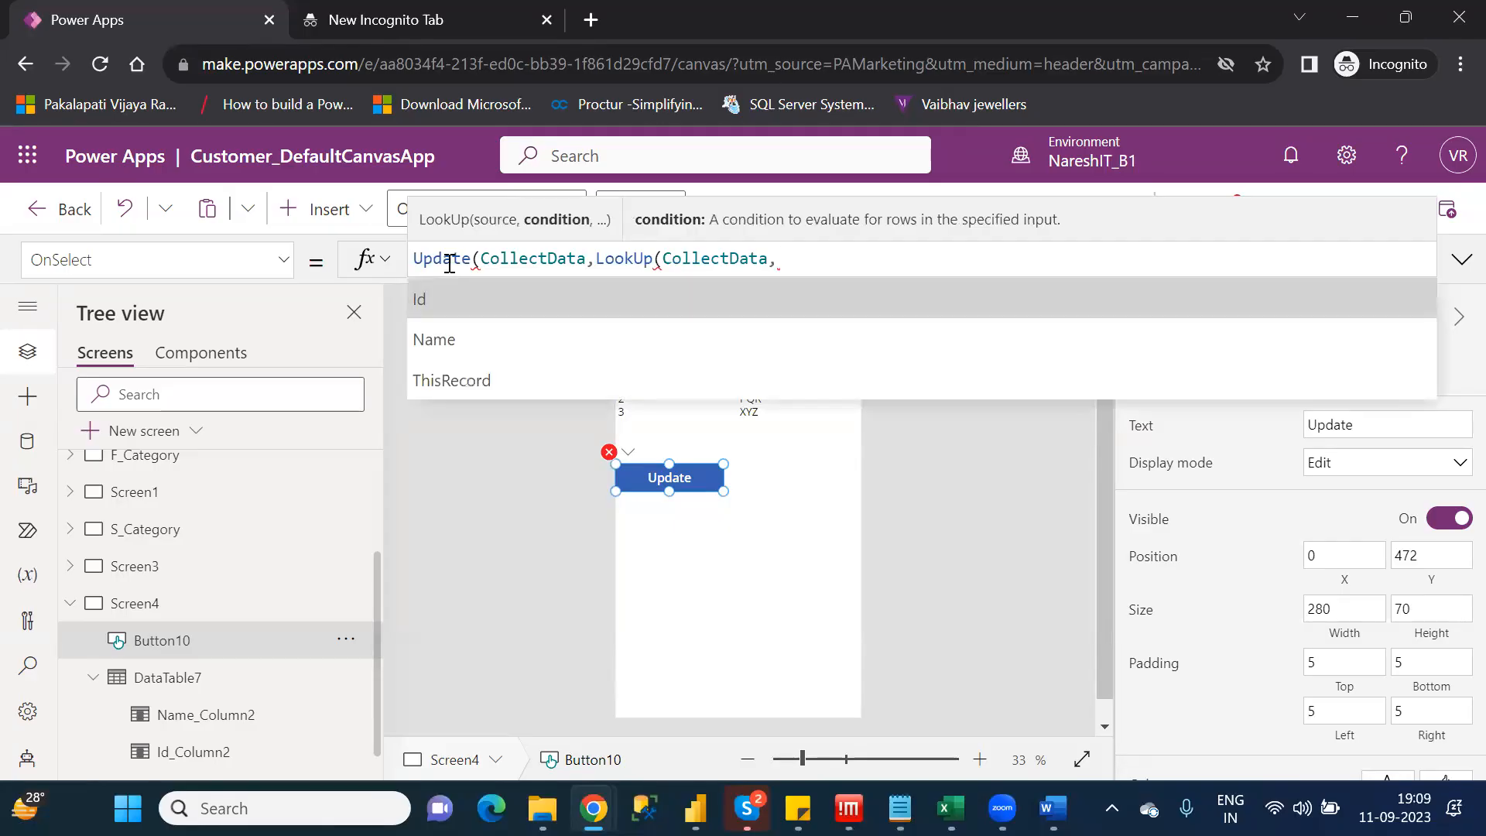
{"action": "key", "text": "Tab"}
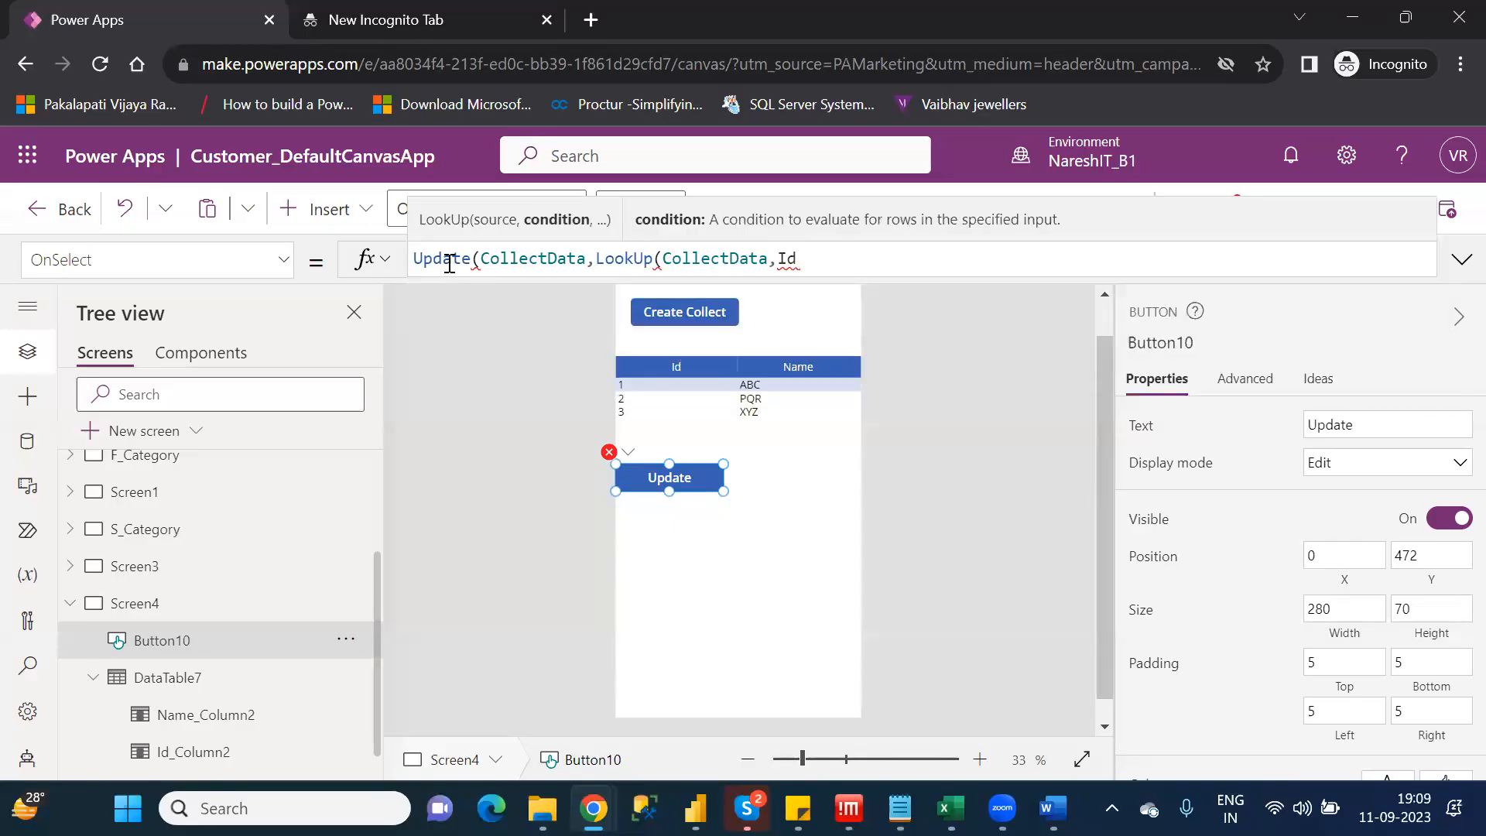
{"action": "type", "text": "="}
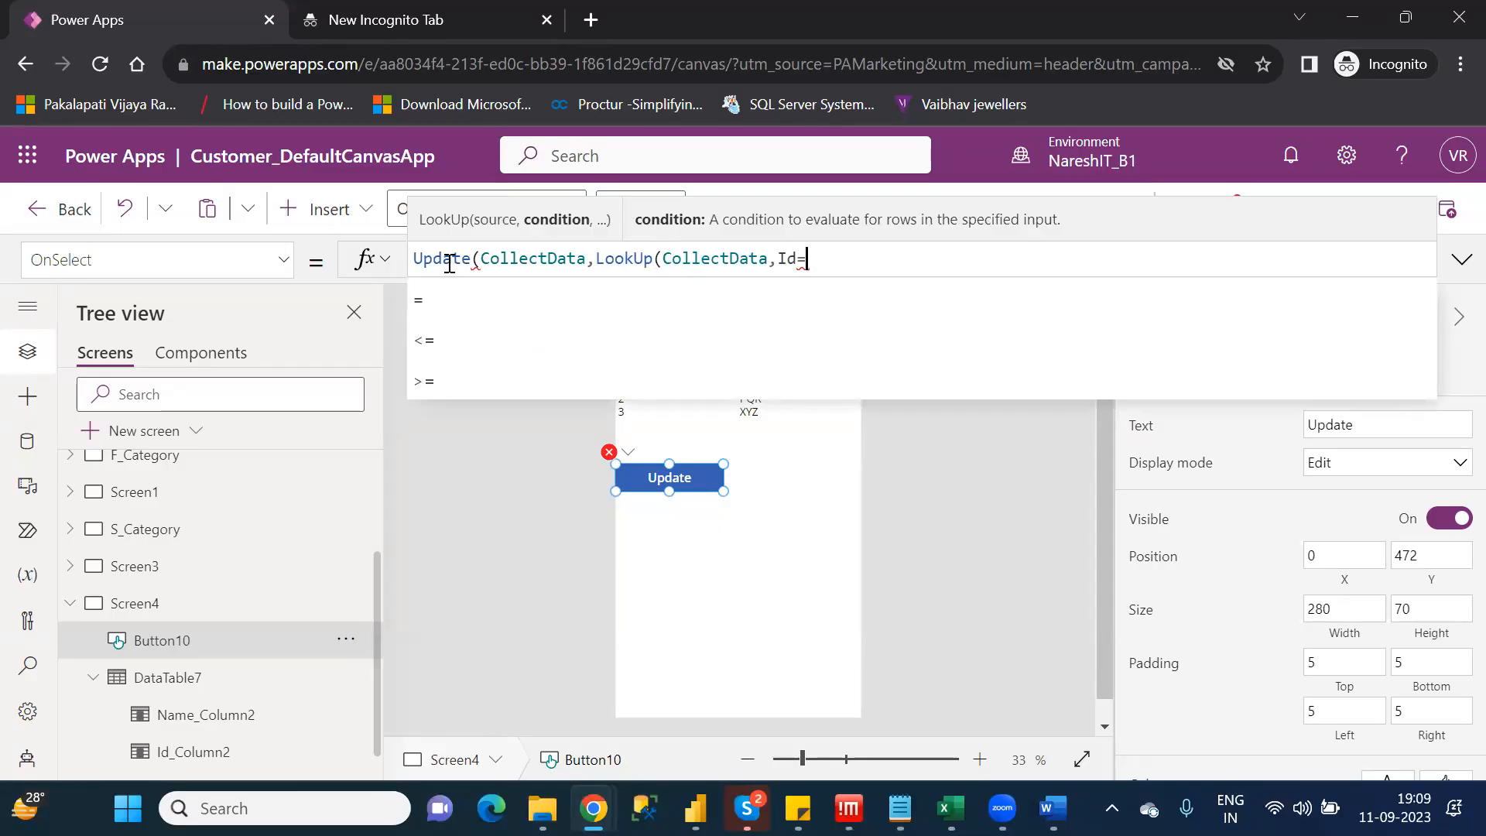
{"action": "type", "text": "1"}
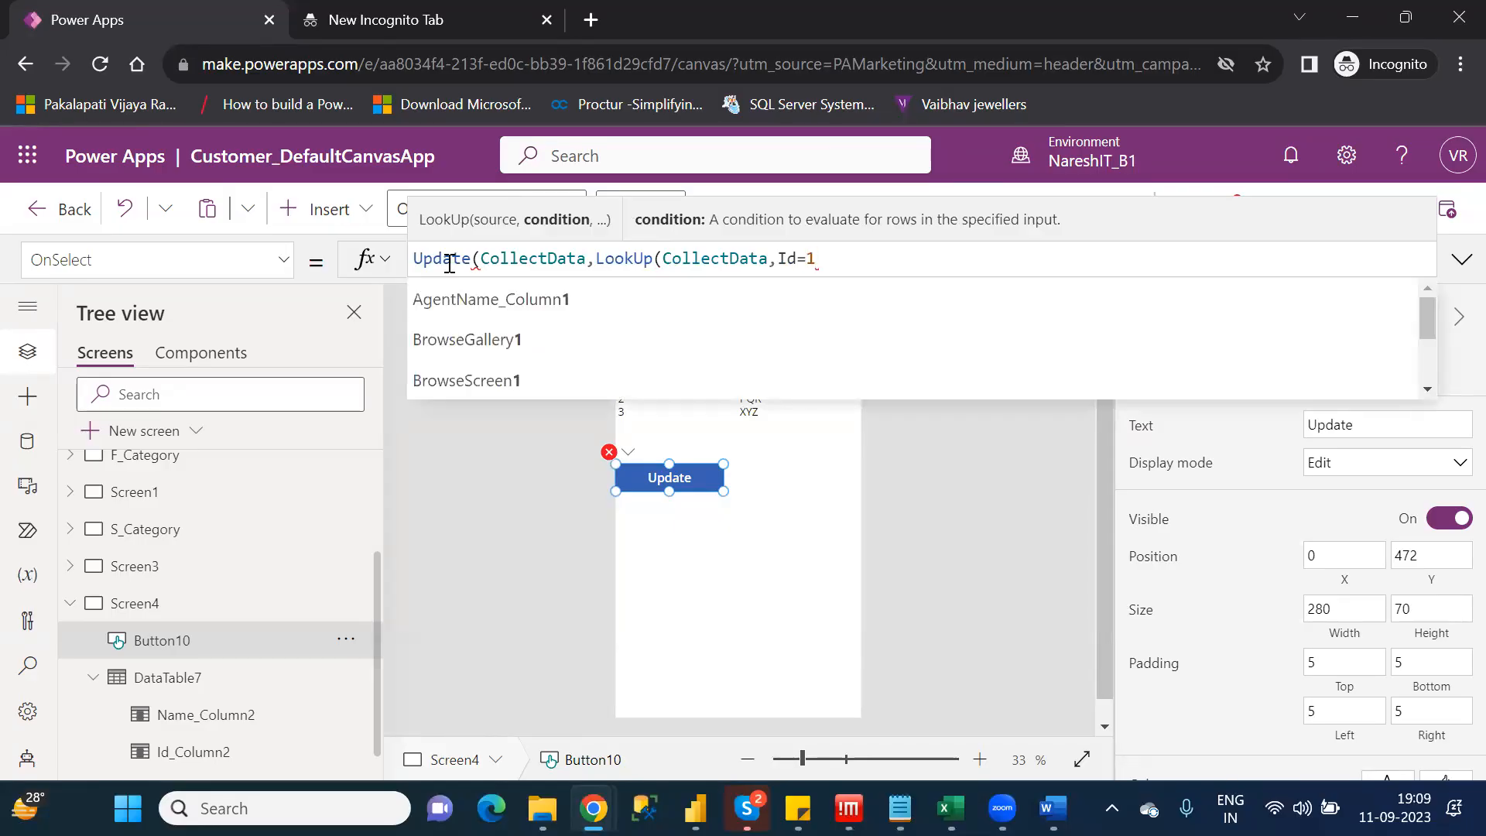
{"action": "type", "text": ")"}
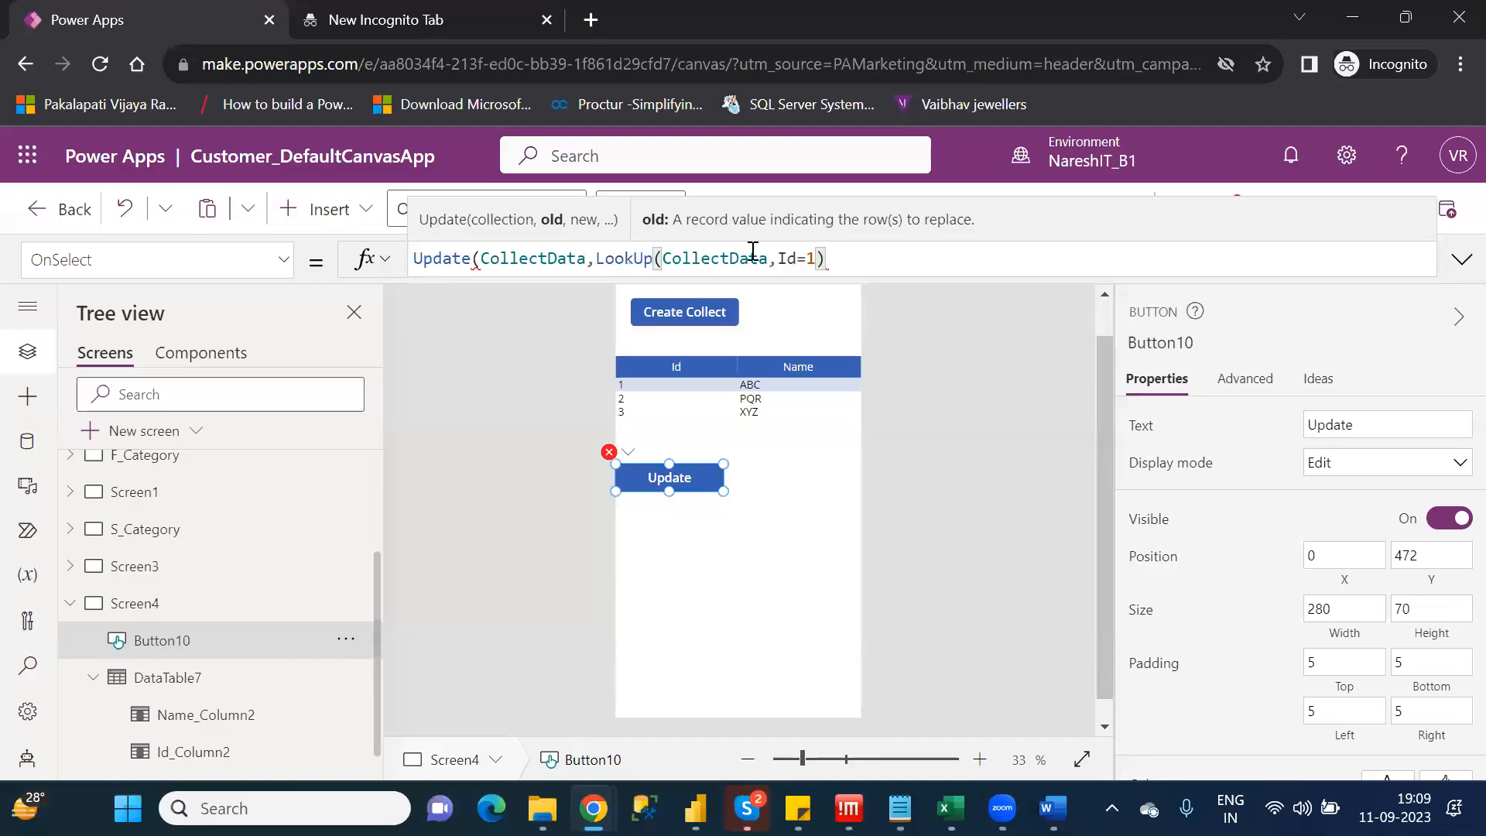
Add the replacement record {Name:"MNO"} after the LookUp argument and close the Update formula
{"action": "left_click_drag", "start_coordinate": [598, 255], "coordinate": [839, 252]}
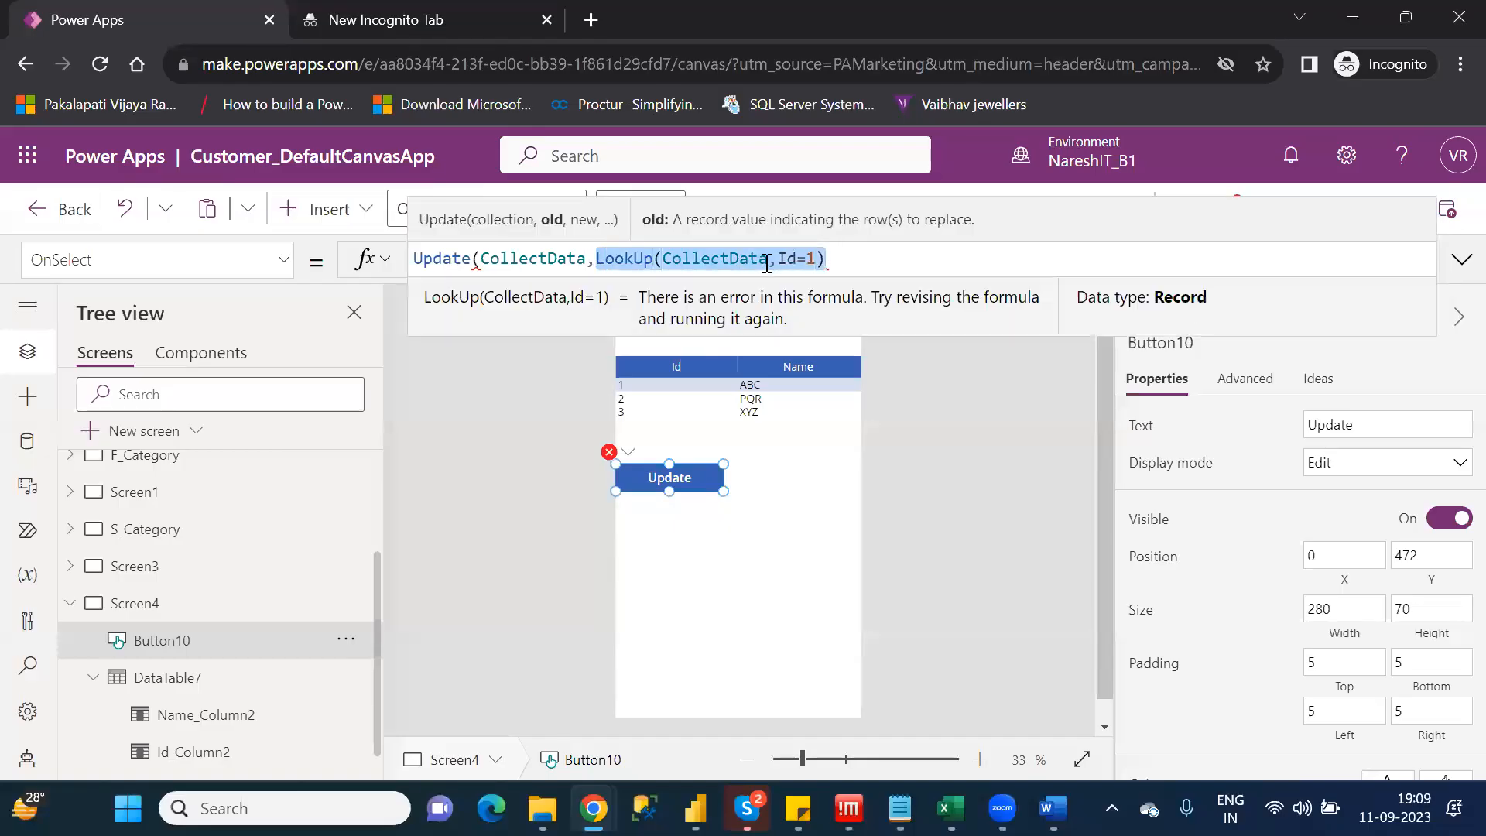
{"action": "left_click", "coordinate": [844, 255]}
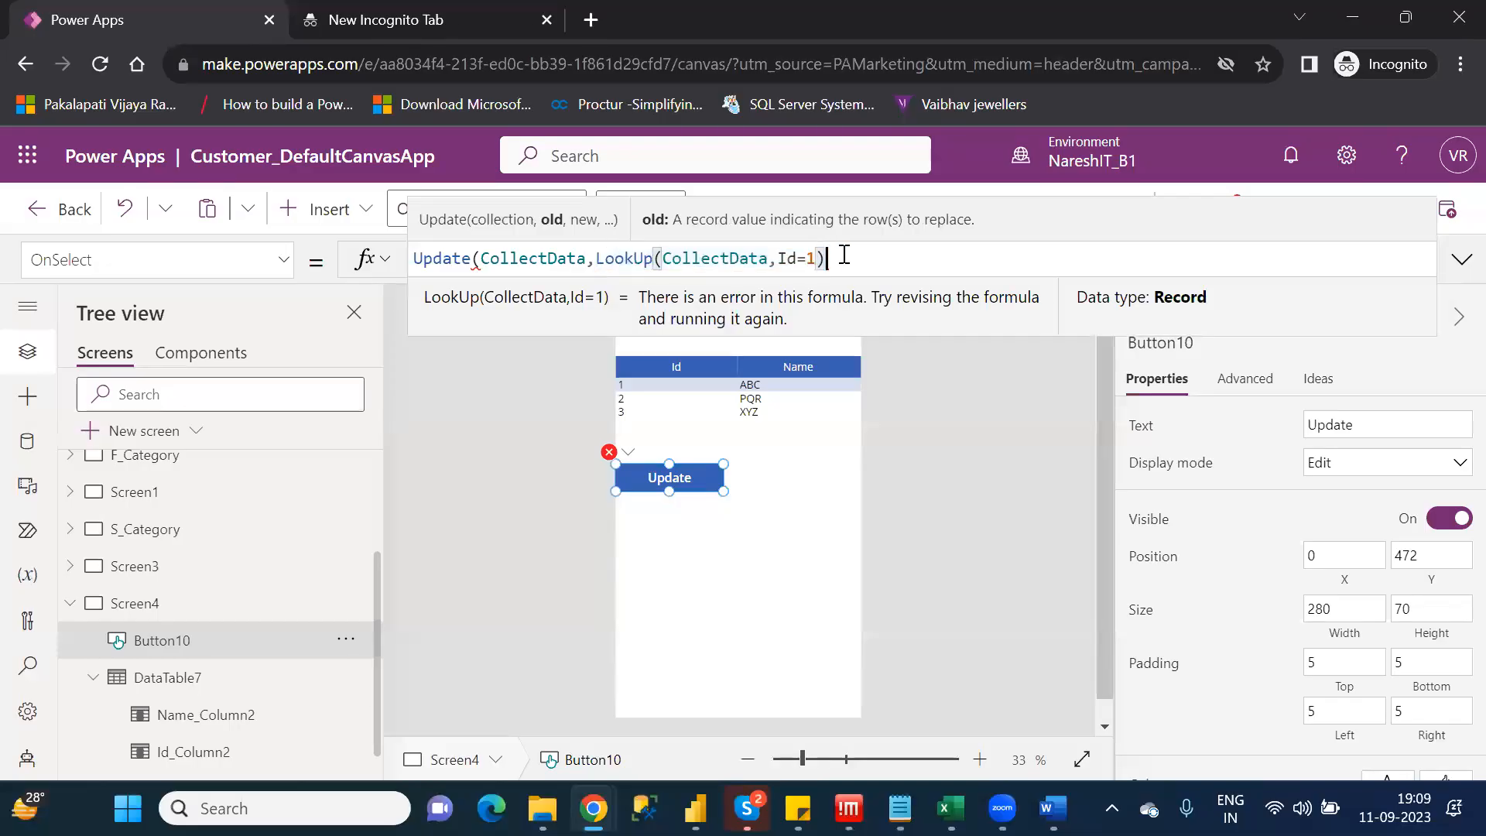
{"action": "type", "text": ",{"}
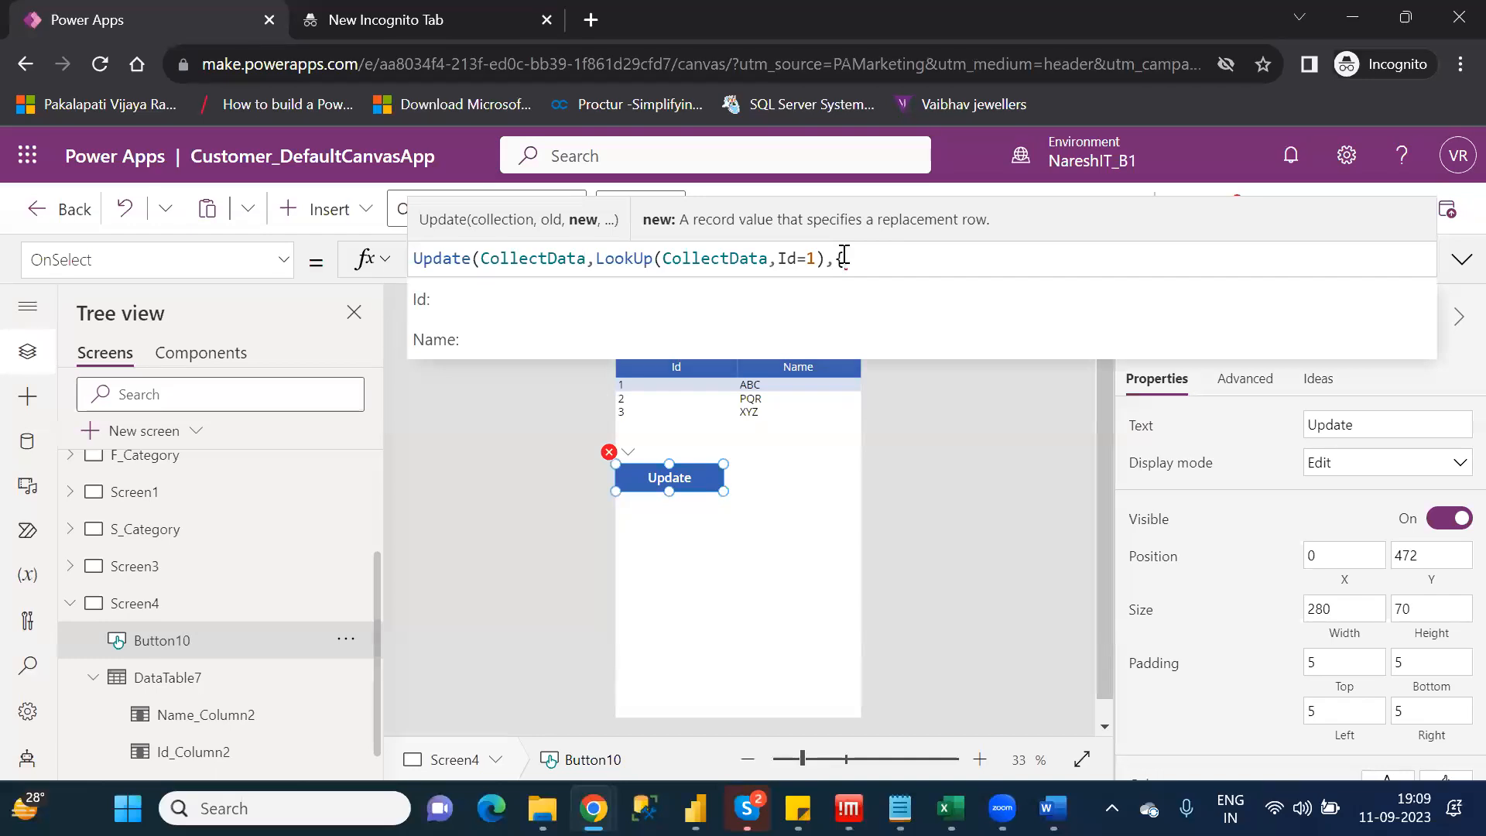
{"action": "key", "text": "Down"}
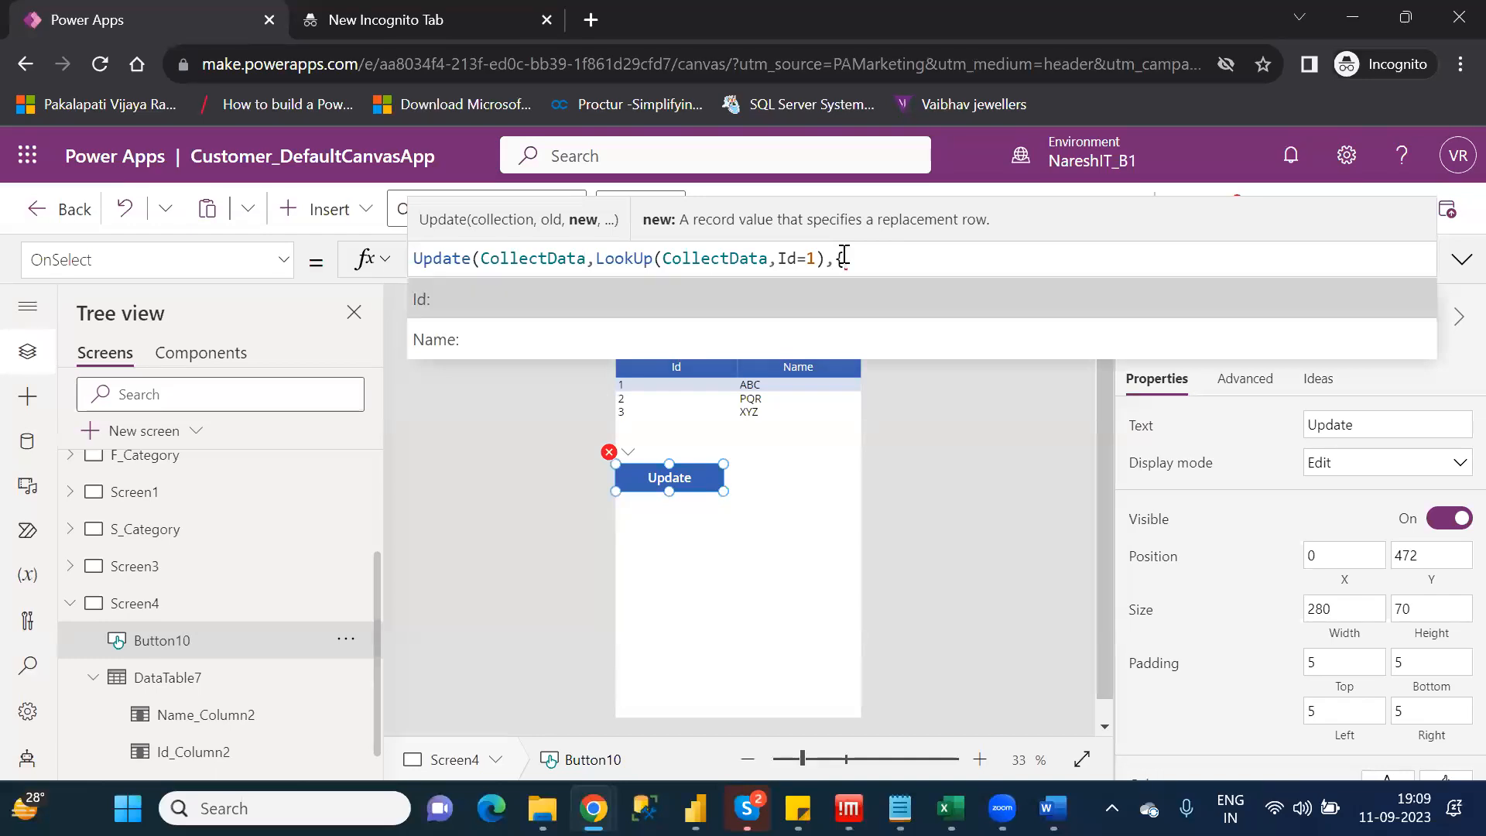
{"action": "key", "text": "Down"}
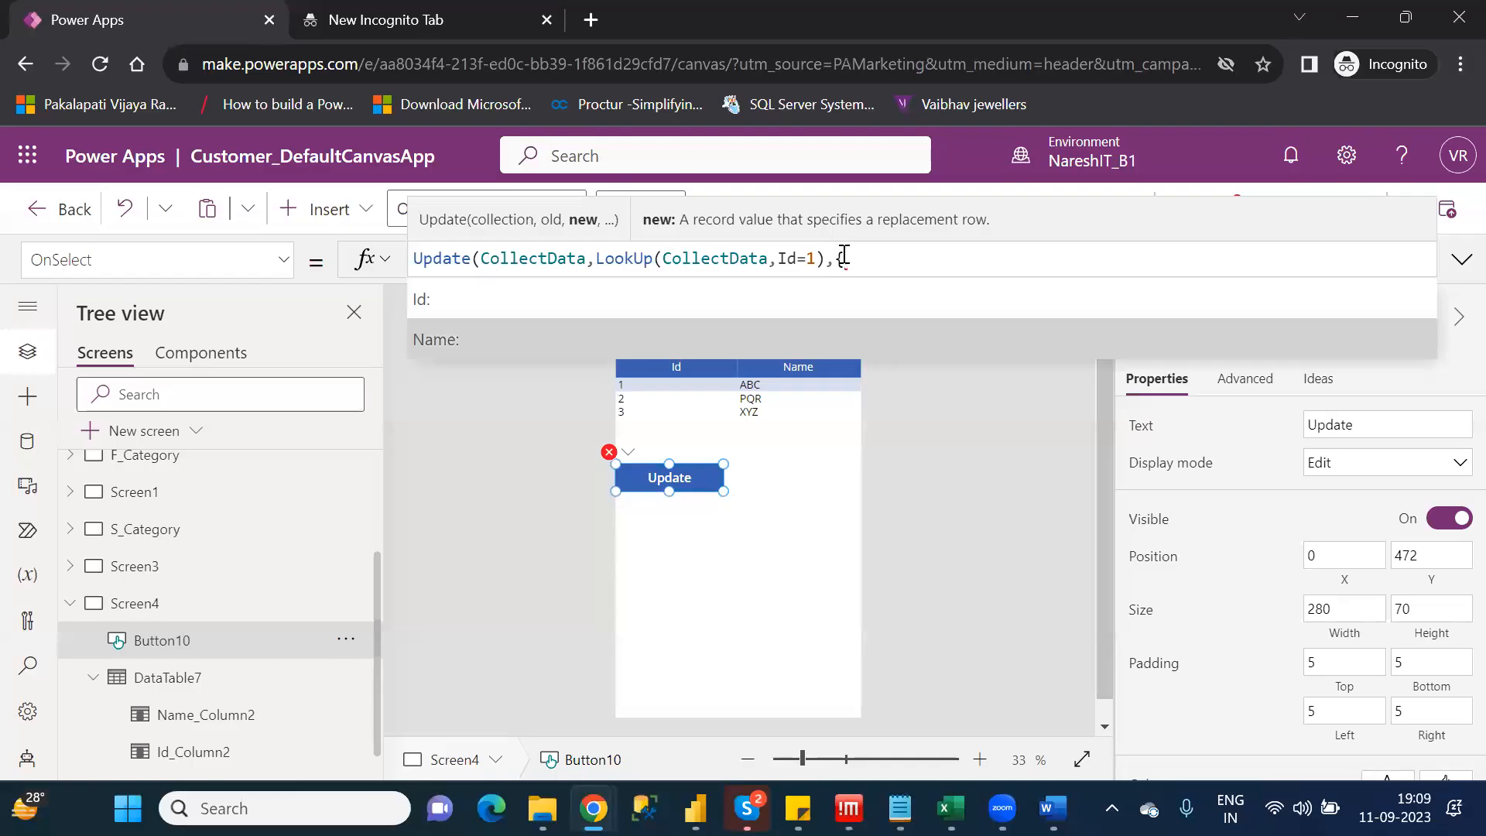
{"action": "key", "text": "Tab"}
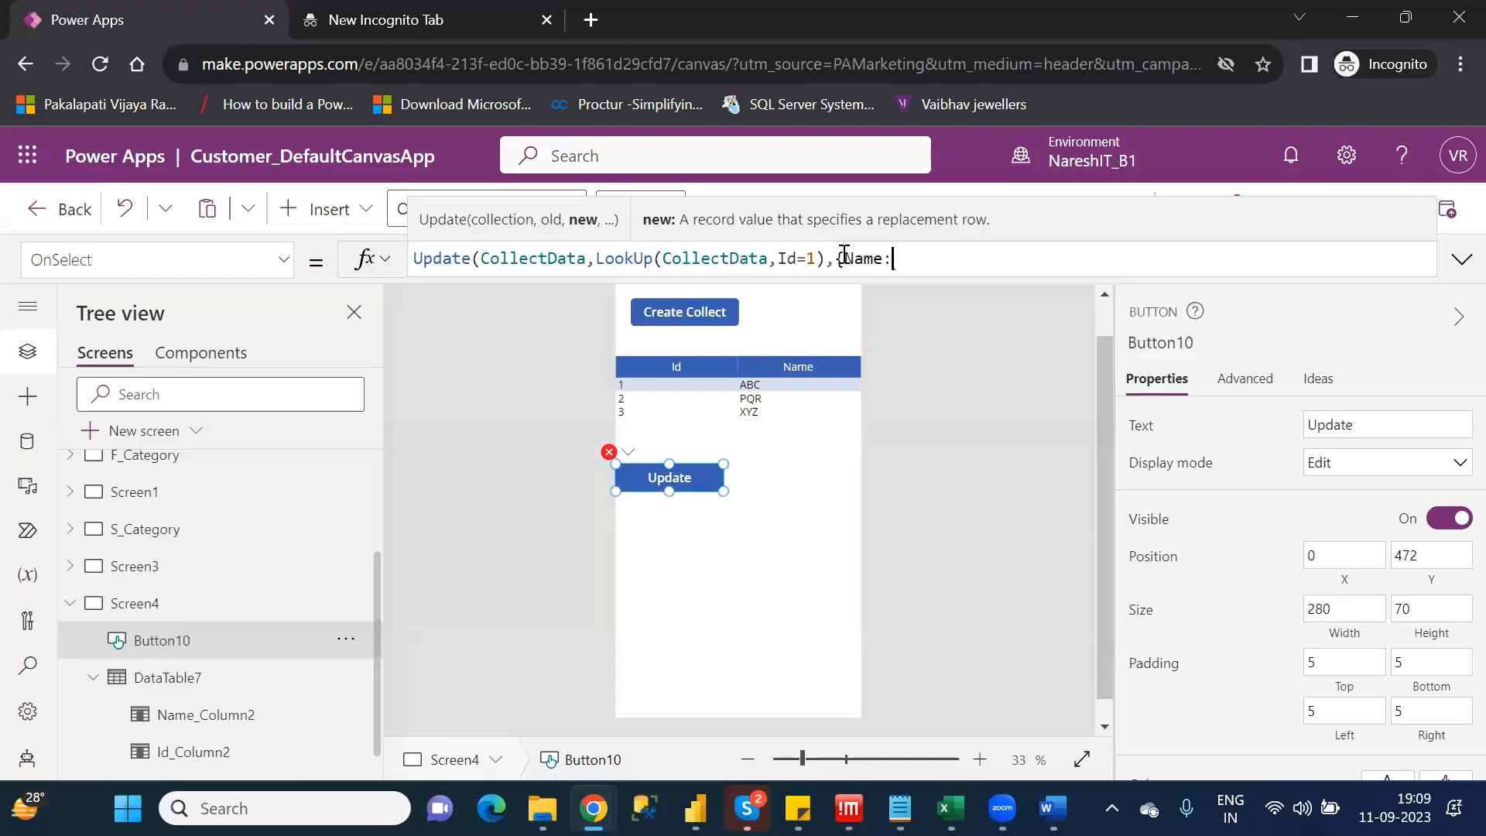
{"action": "type", "text": "\"MNO\"})"}
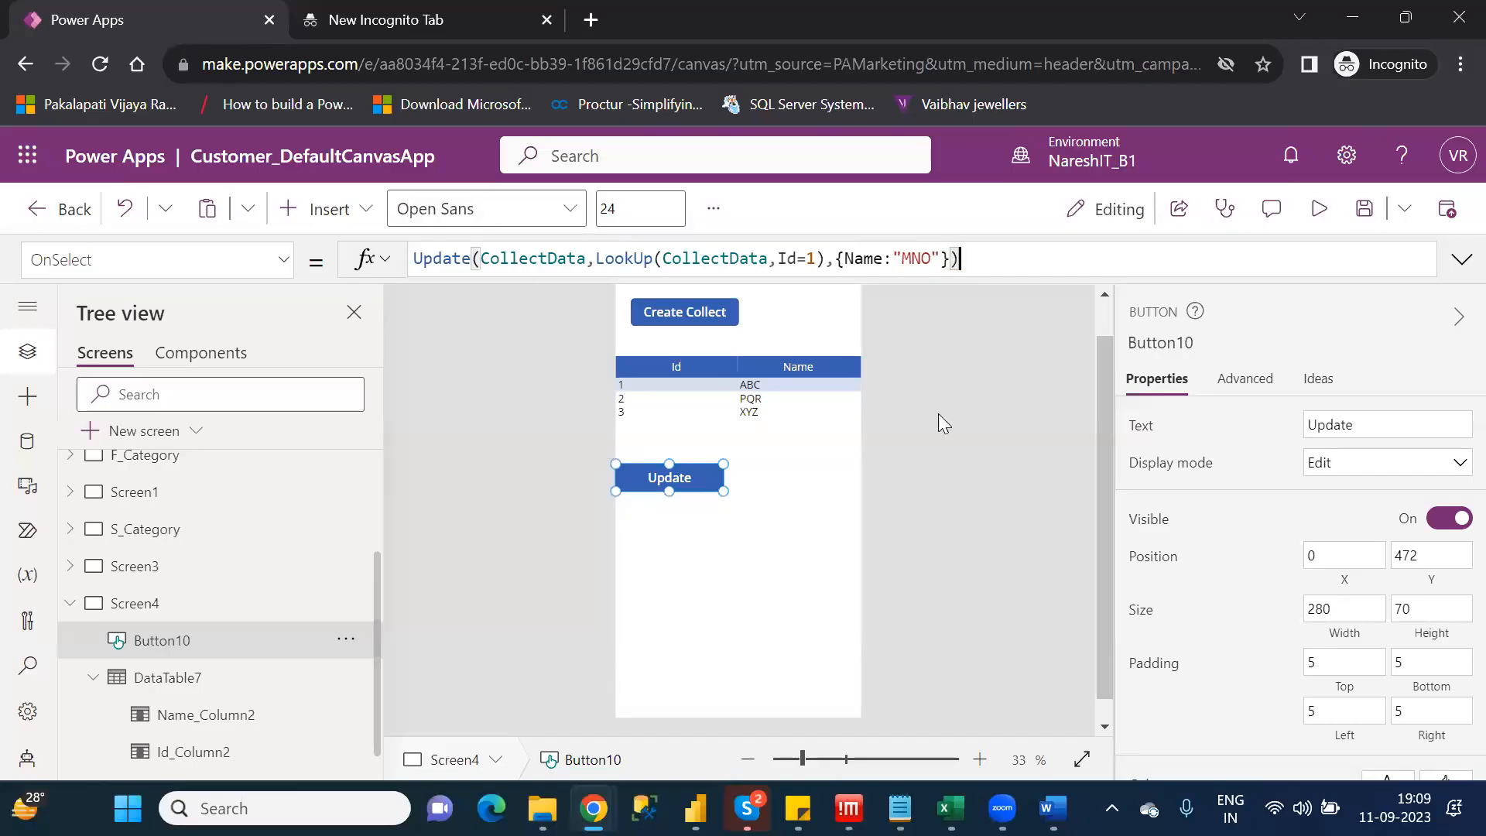
Inspect the CollectData and LookUp arguments of the Update formula, and view the formula in the expanded formula bar
{"action": "left_click", "coordinate": [540, 258]}
{"action": "double_click", "coordinate": [539, 258]}
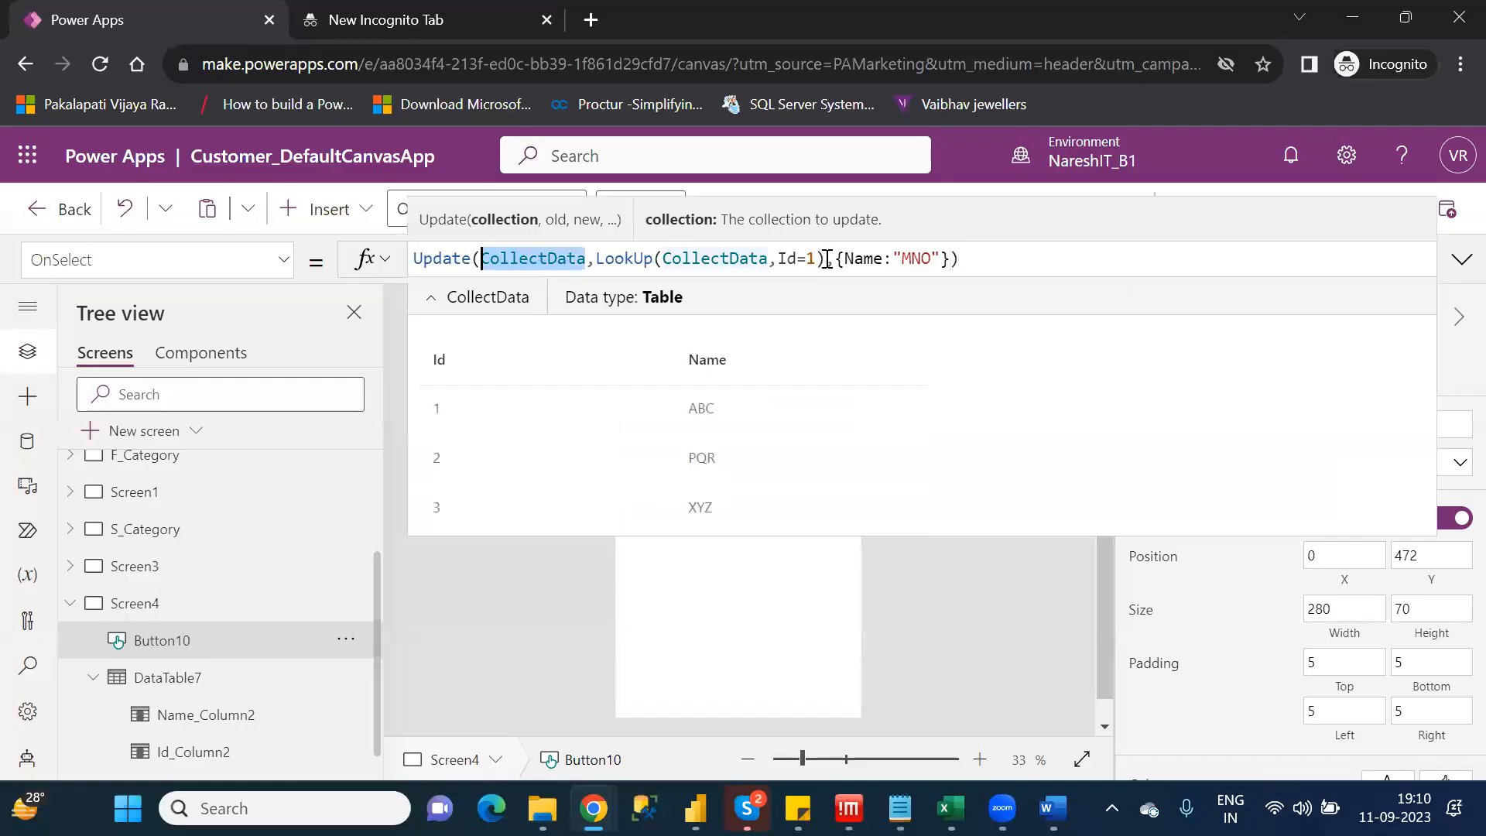
{"action": "left_click", "coordinate": [827, 258]}
{"action": "left_click_drag", "start_coordinate": [825, 257], "coordinate": [594, 257]}
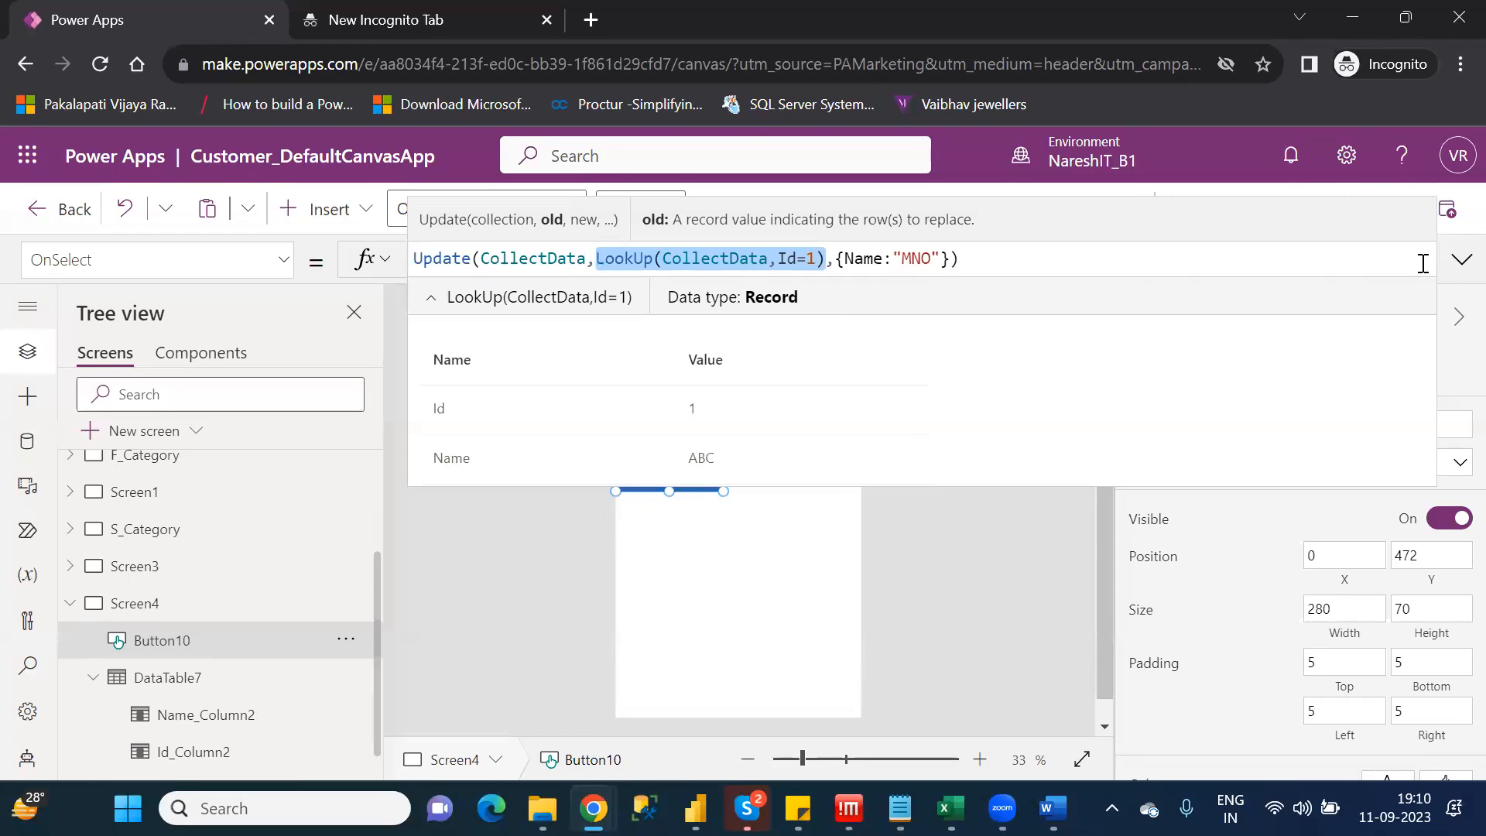
{"action": "left_click", "coordinate": [1460, 265]}
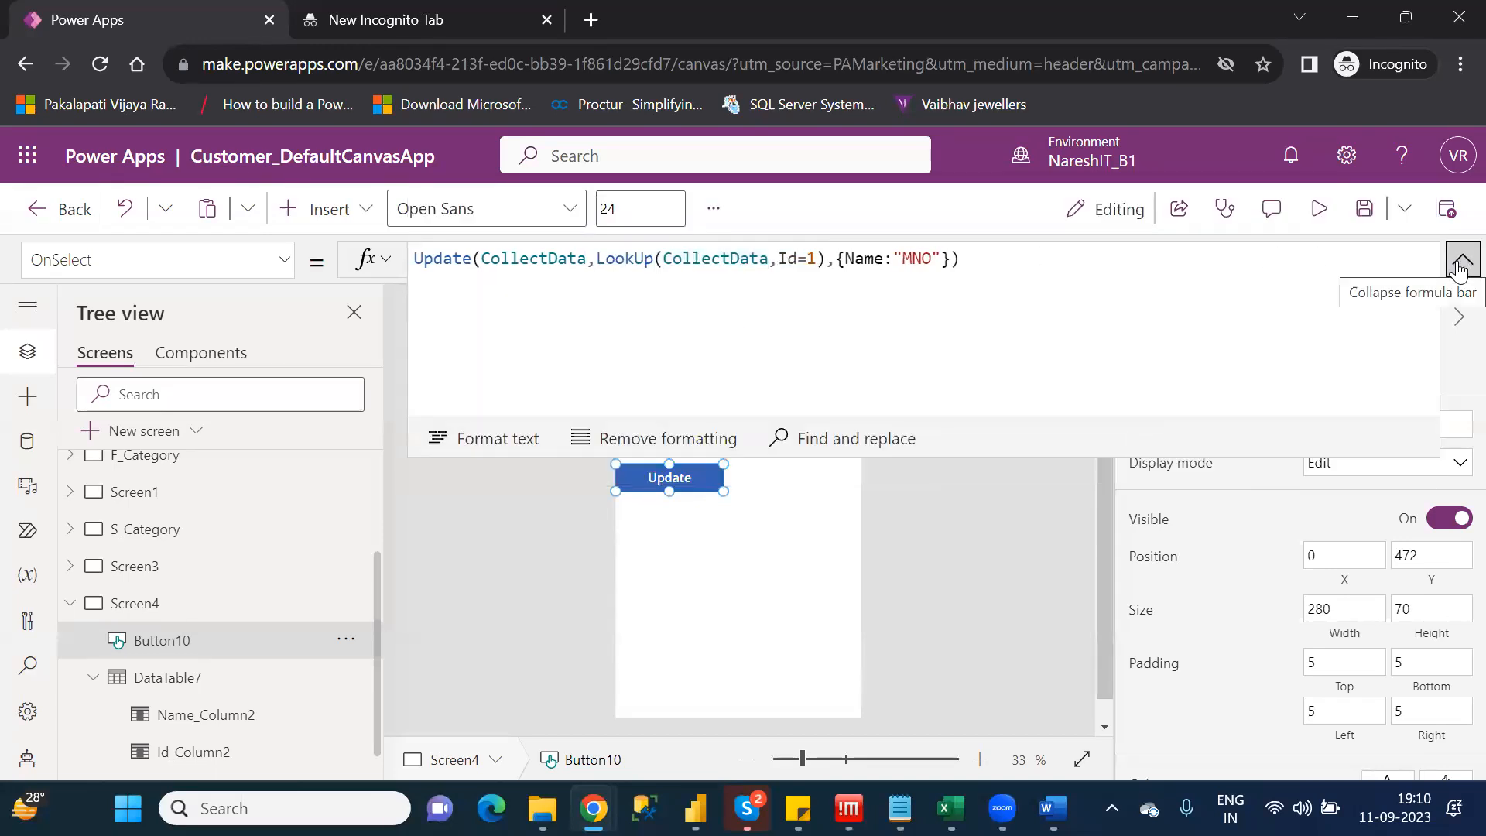
{"action": "left_click", "coordinate": [1460, 265]}
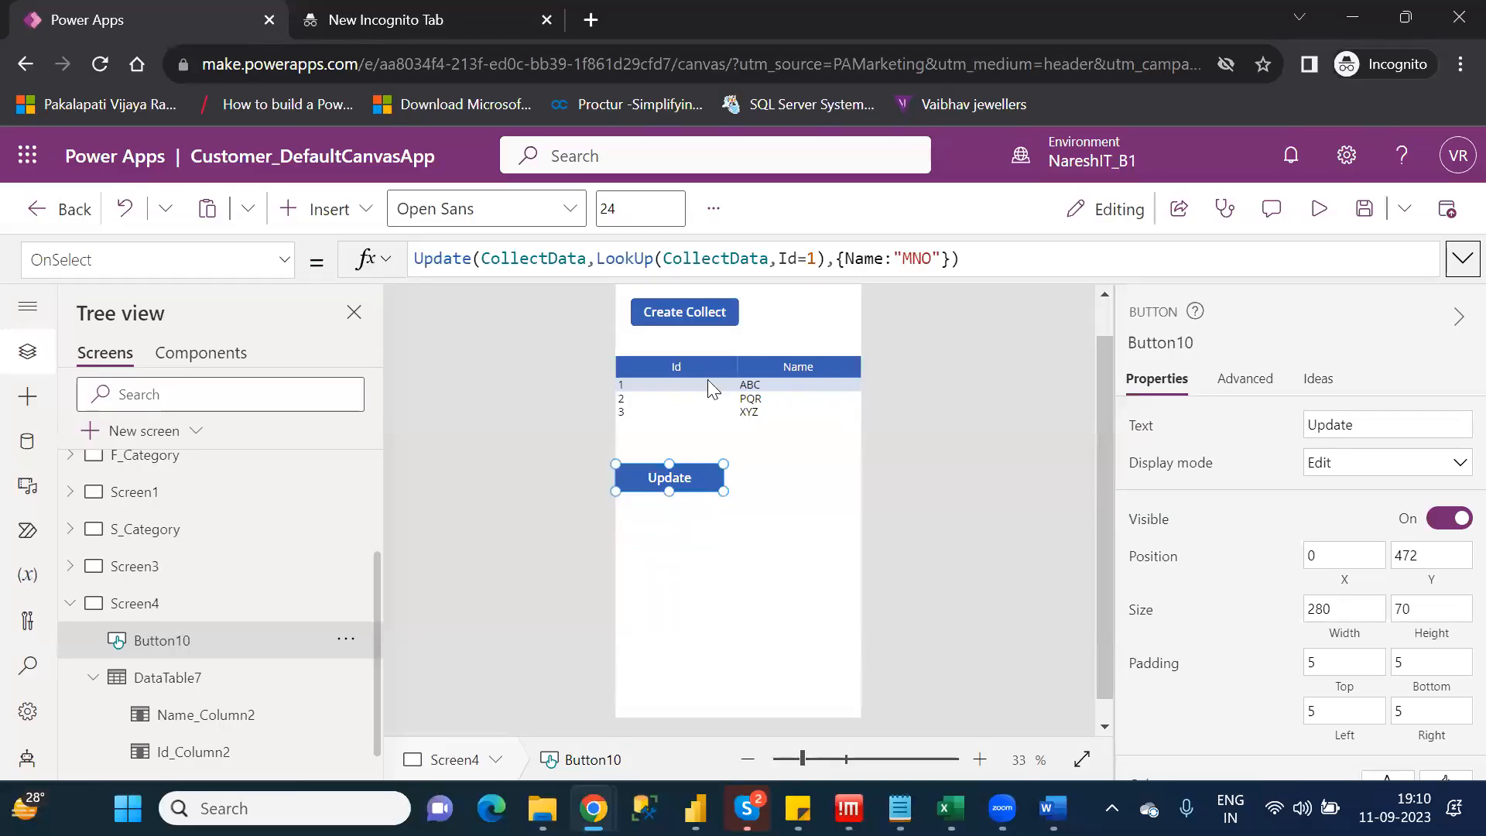
{"action": "left_click", "coordinate": [942, 259]}
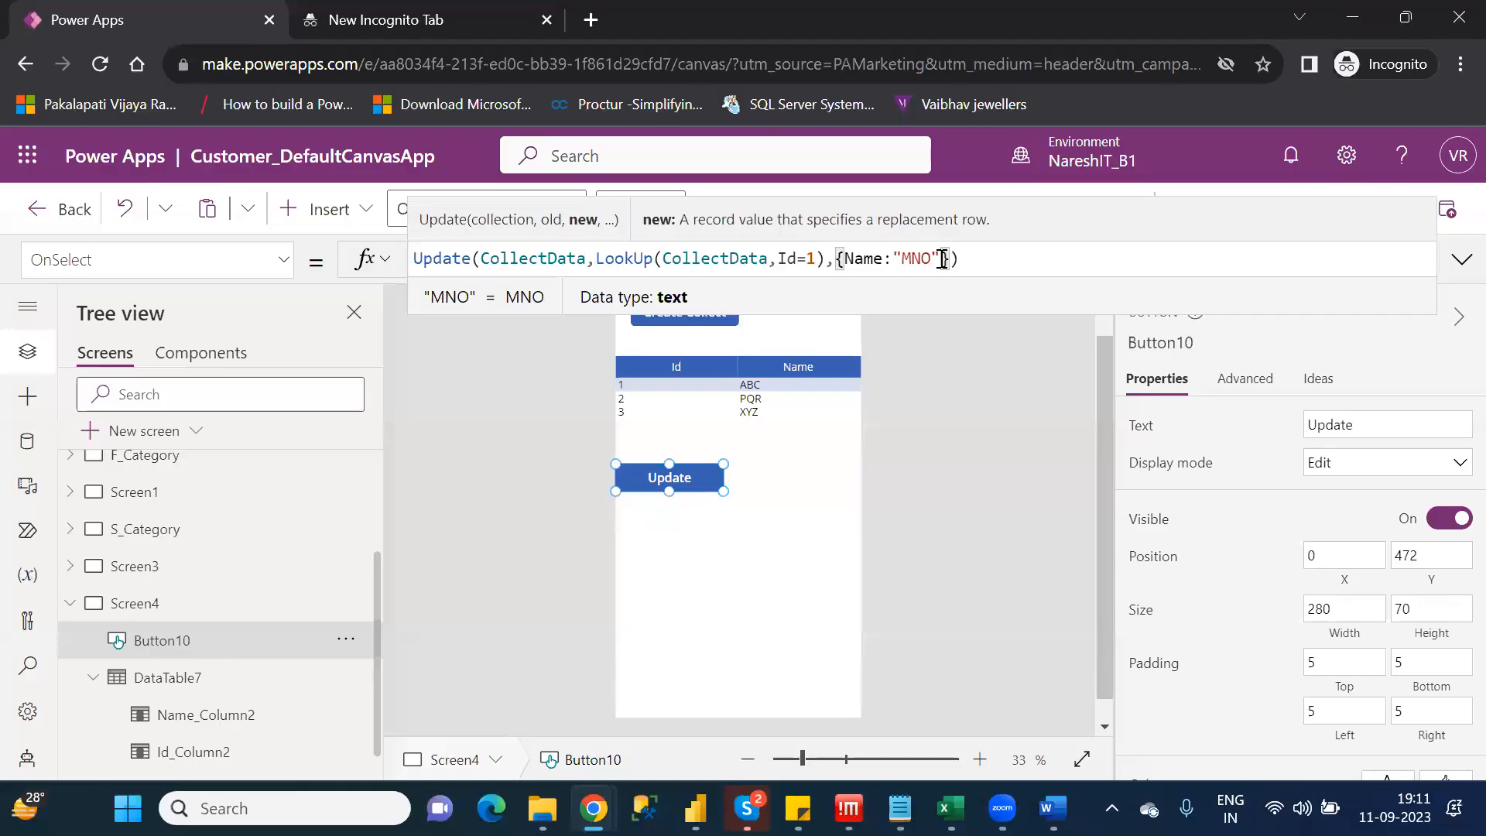
{"action": "key", "text": "Right"}
{"action": "key", "text": "Right"}
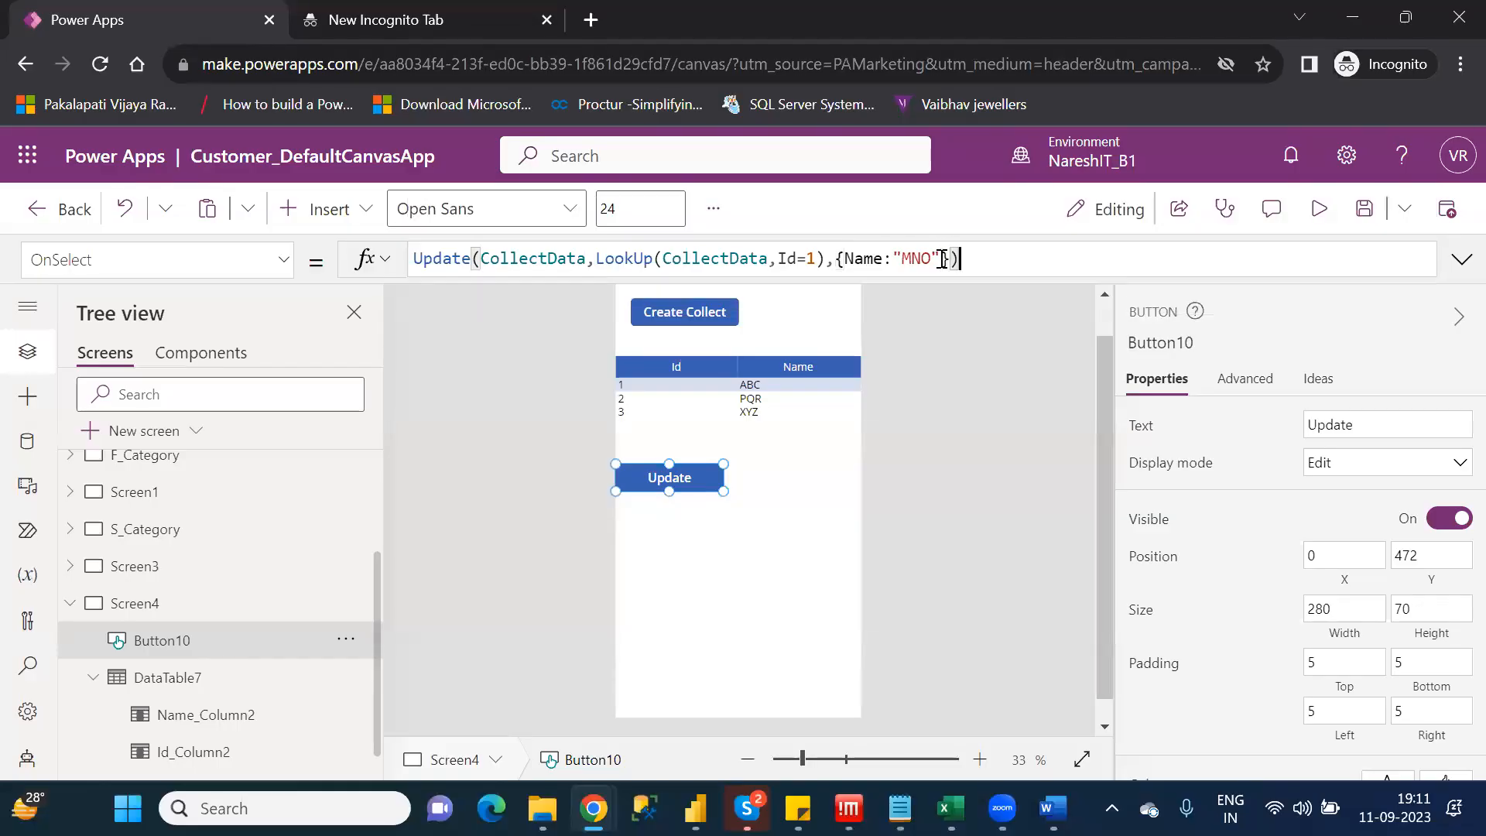
{"action": "key", "text": "shift+Return"}
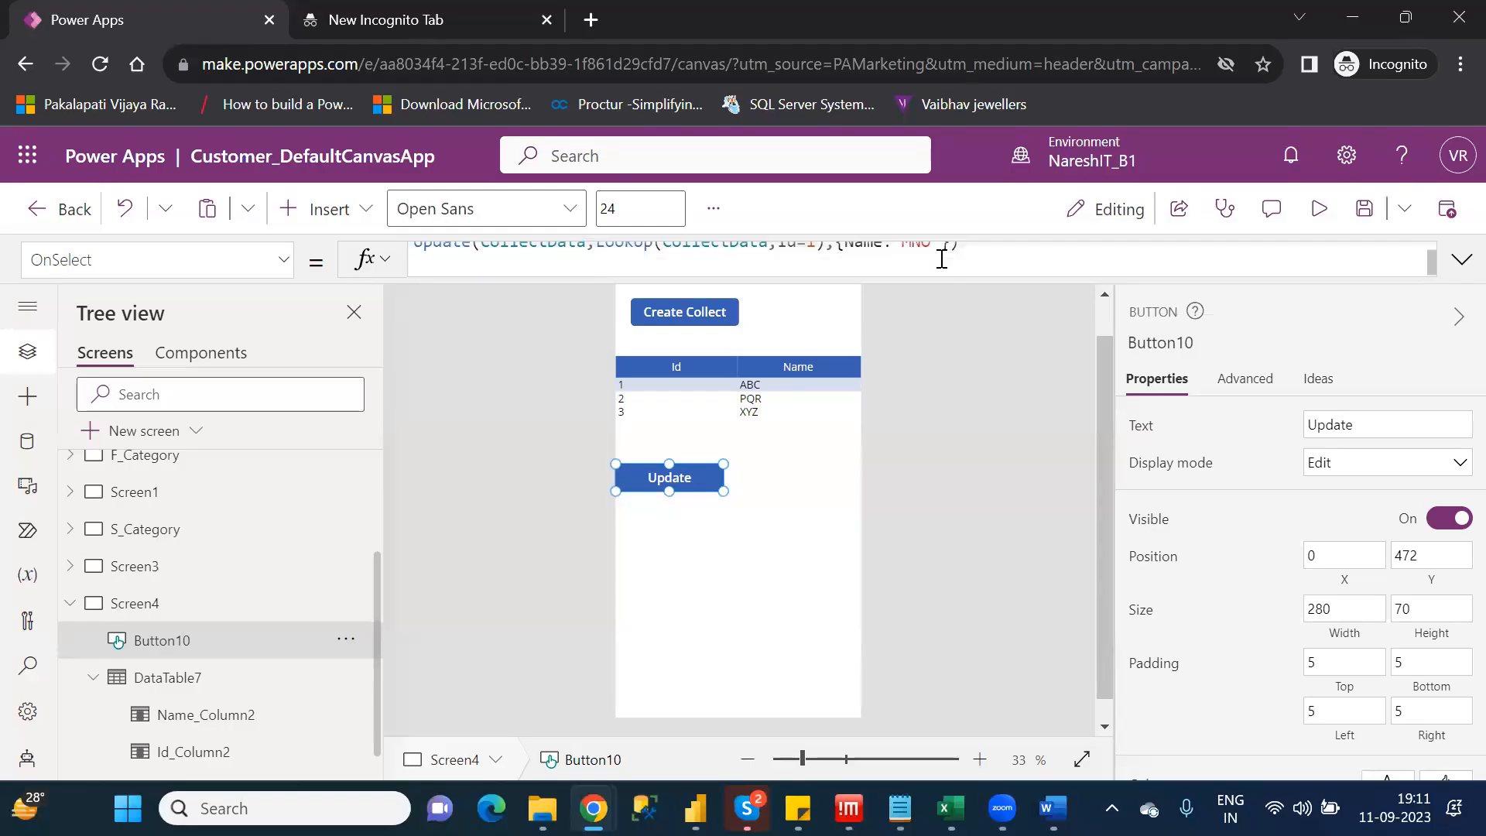
{"action": "key", "text": "BackSpace"}
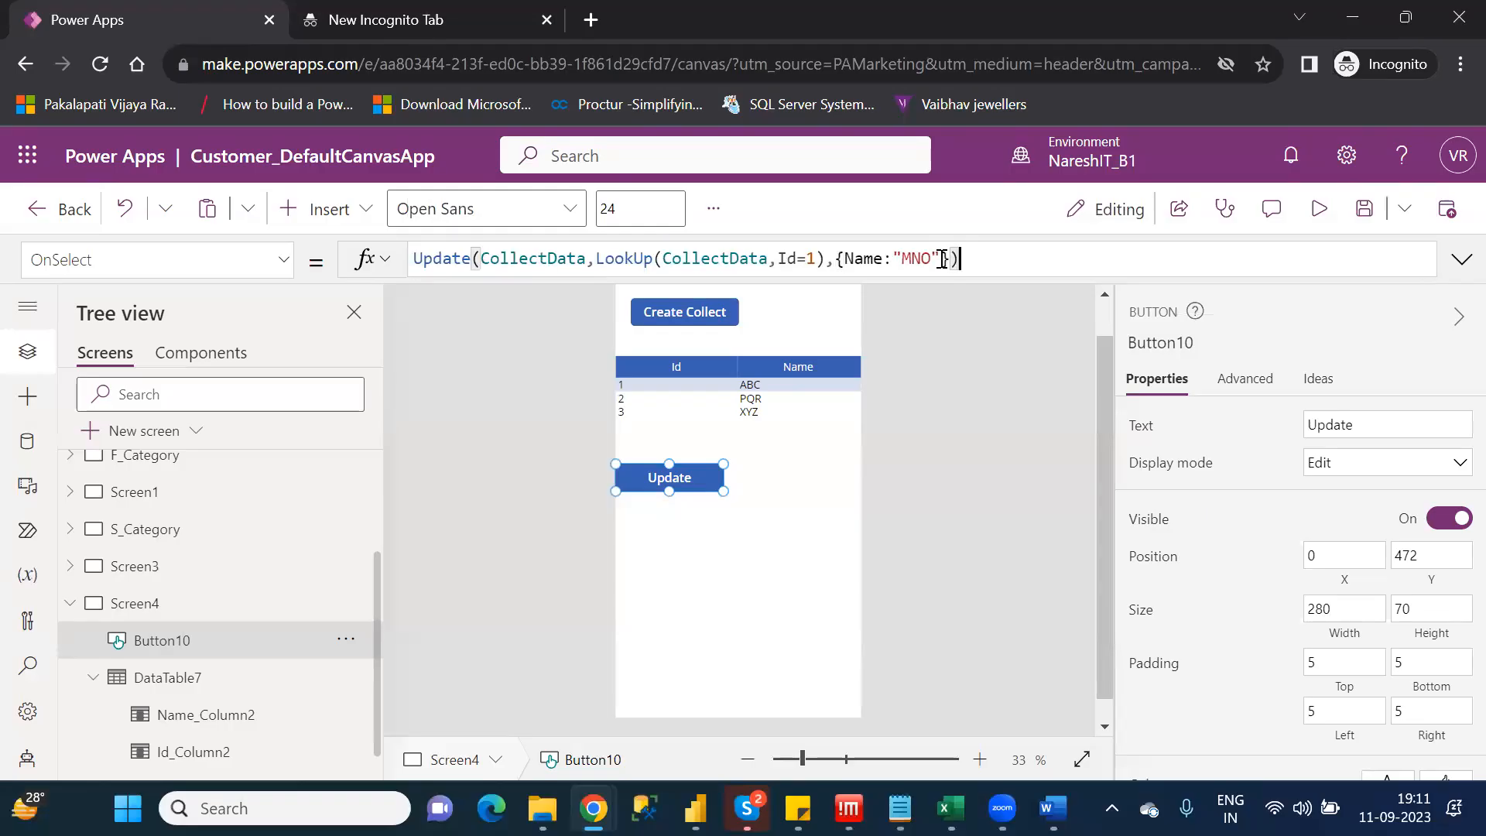
Preview the app from Screen4, run the Update button, and return to the editor, dismissing the testing tip
{"action": "left_click", "coordinate": [795, 523]}
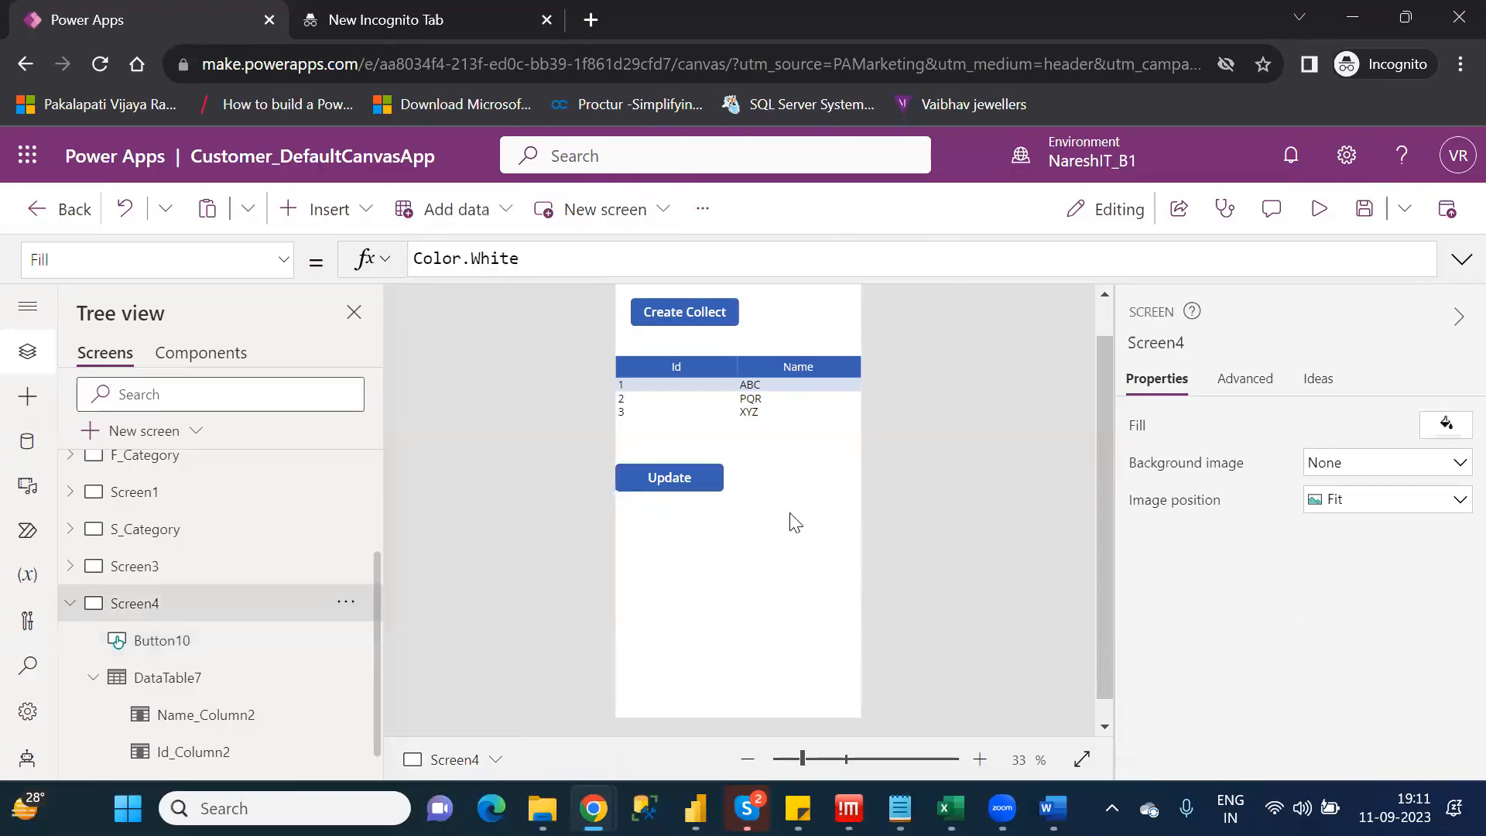
{"action": "left_click", "coordinate": [1323, 219]}
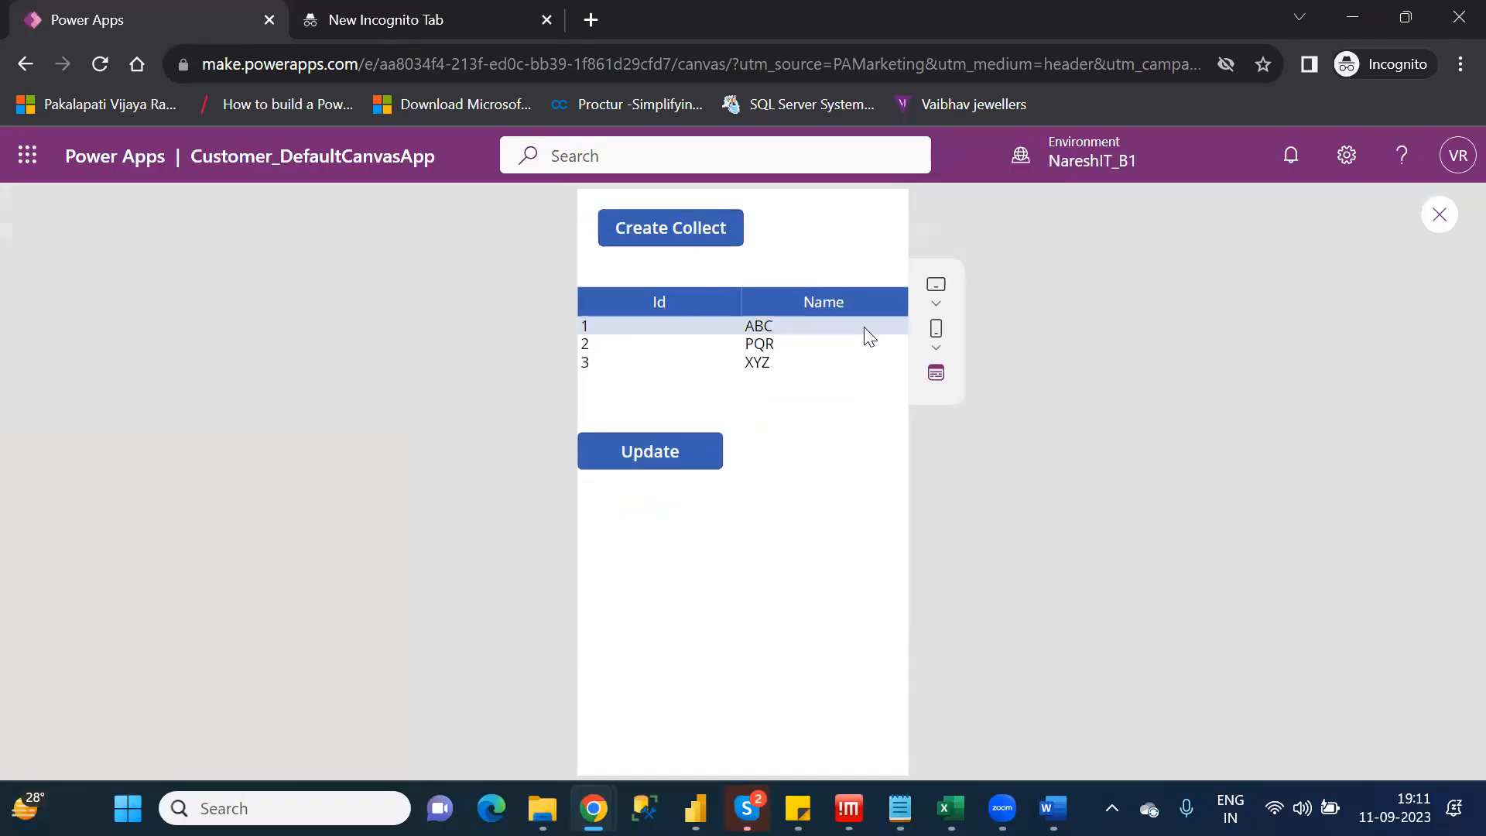
{"action": "left_click", "coordinate": [647, 465]}
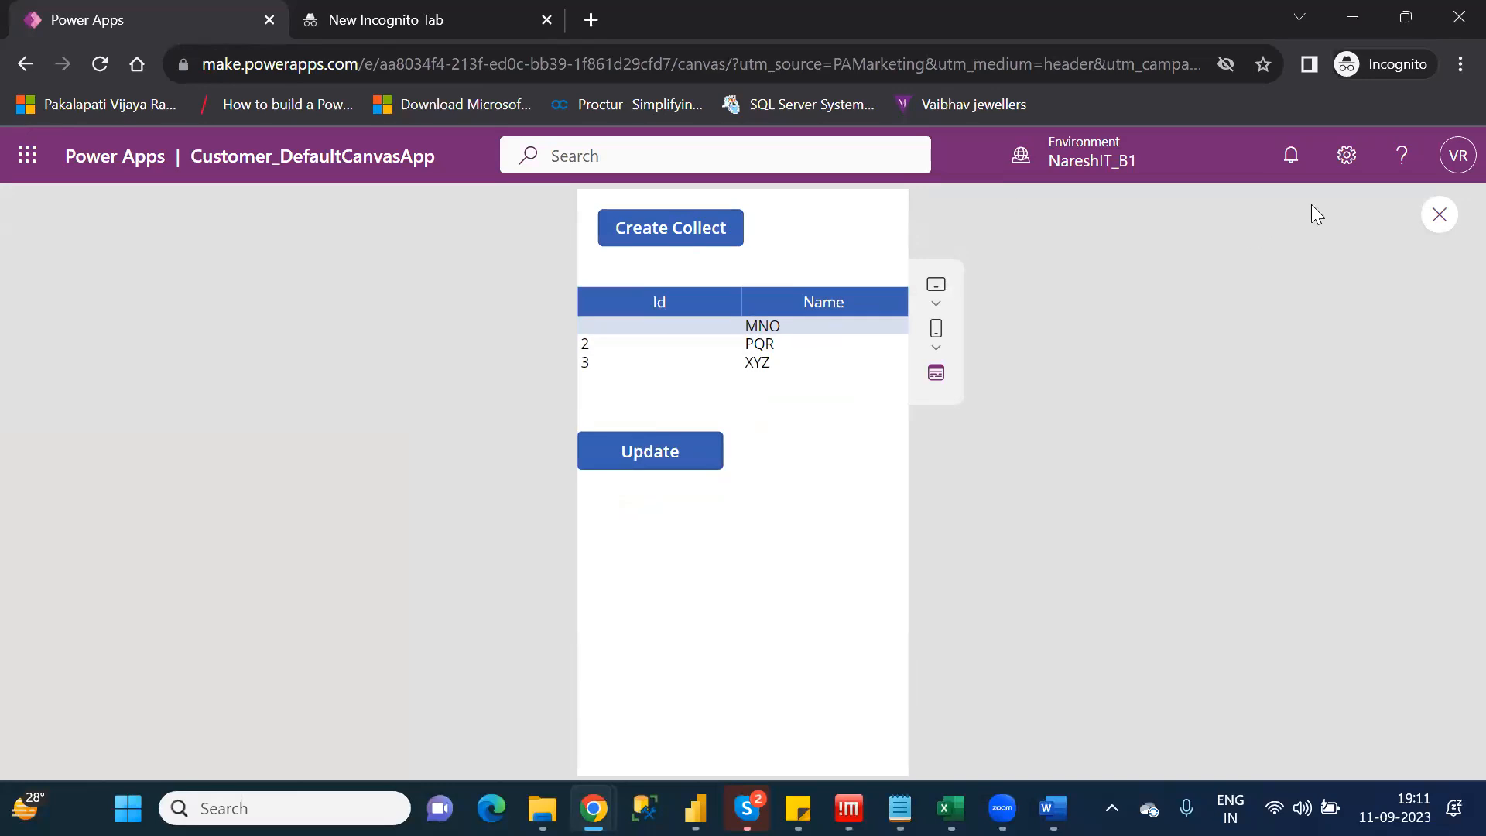
{"action": "left_click", "coordinate": [1441, 216]}
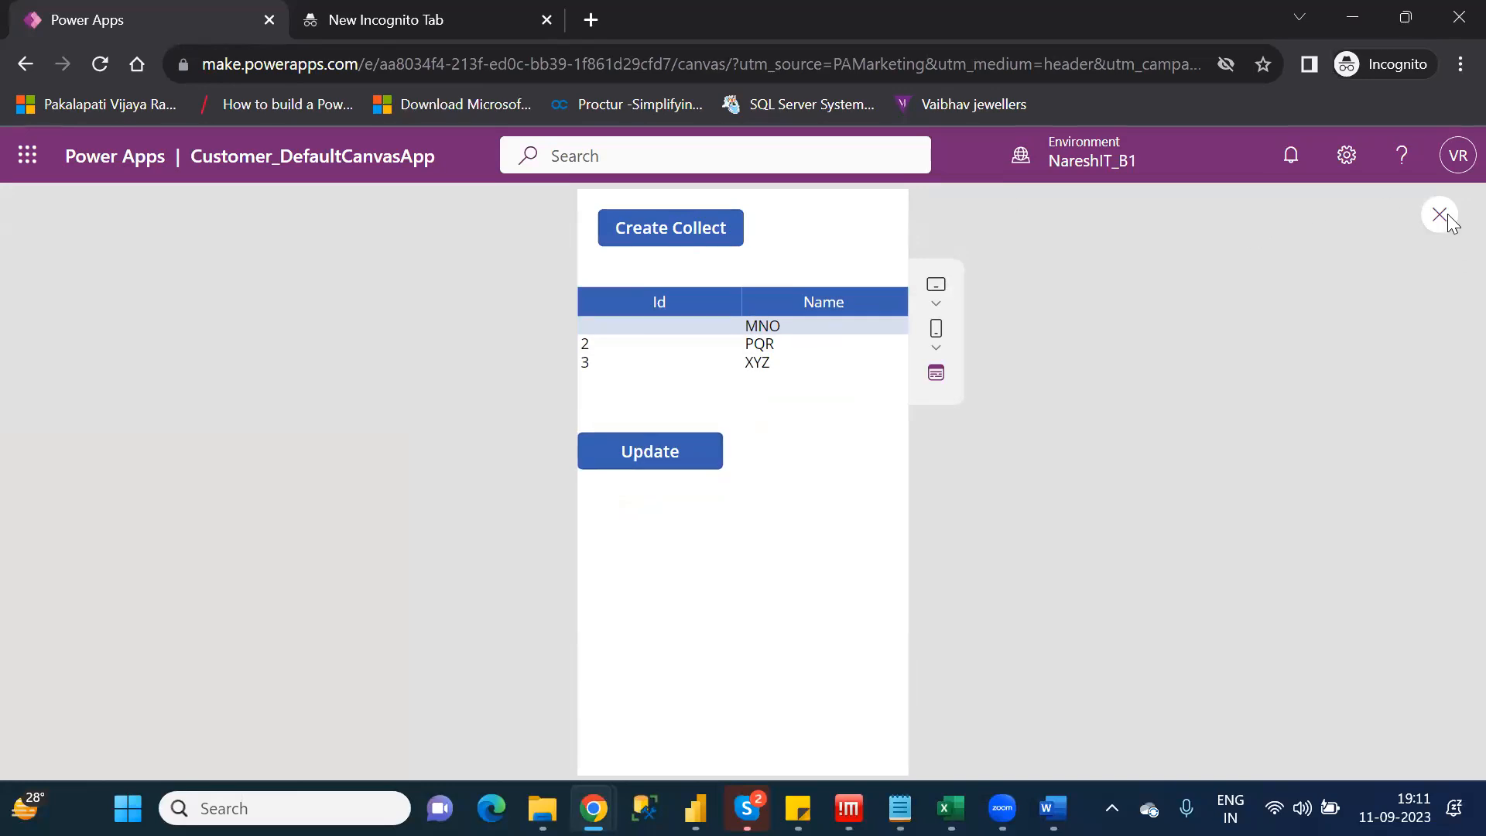
{"action": "left_click", "coordinate": [960, 568]}
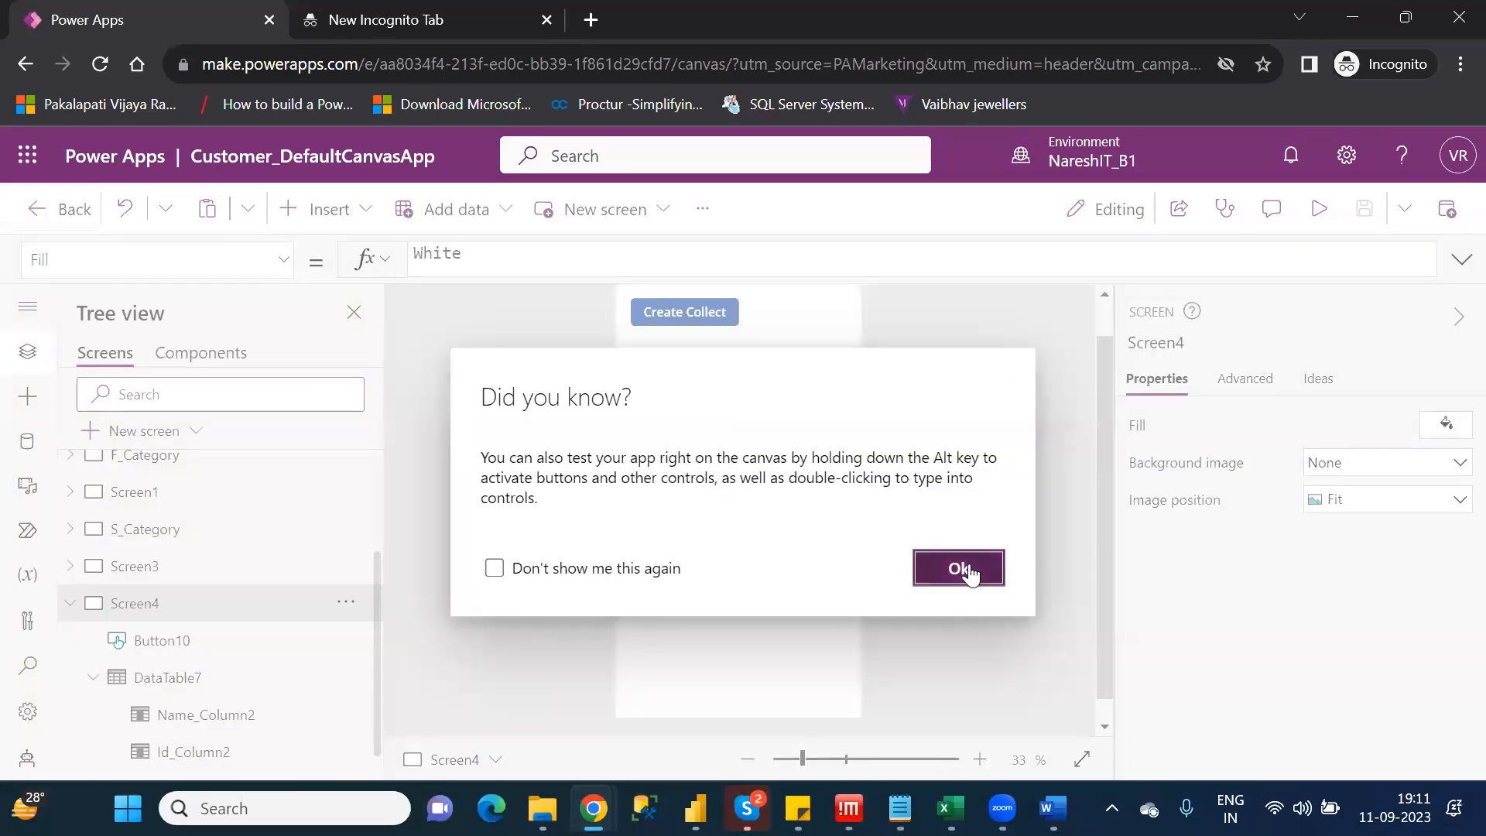
Change the LookUp condition in the Update button's OnSelect formula to Name="MNO"
{"action": "left_click", "coordinate": [678, 481]}
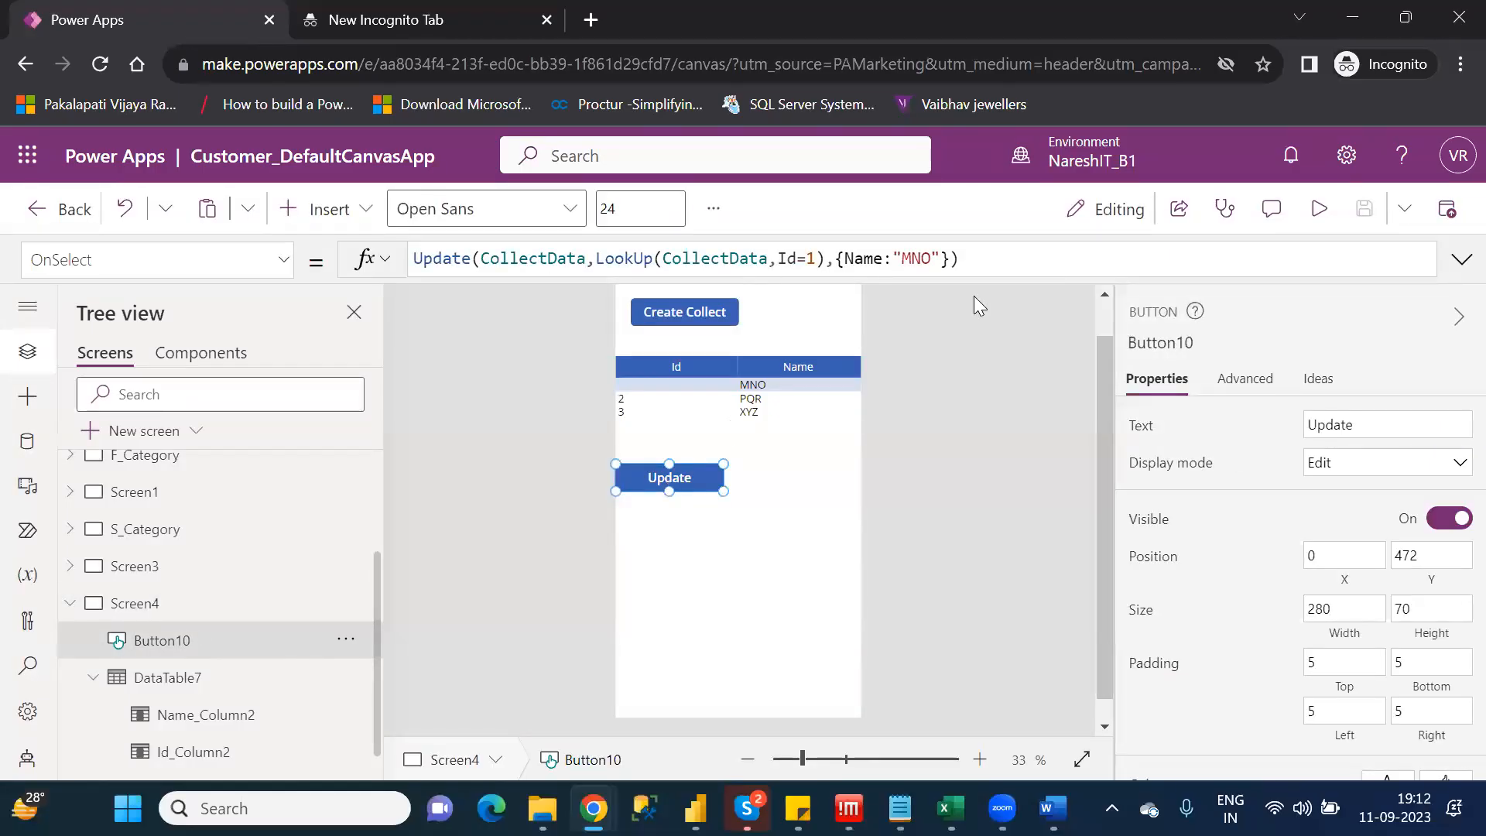
{"action": "left_click", "coordinate": [945, 261]}
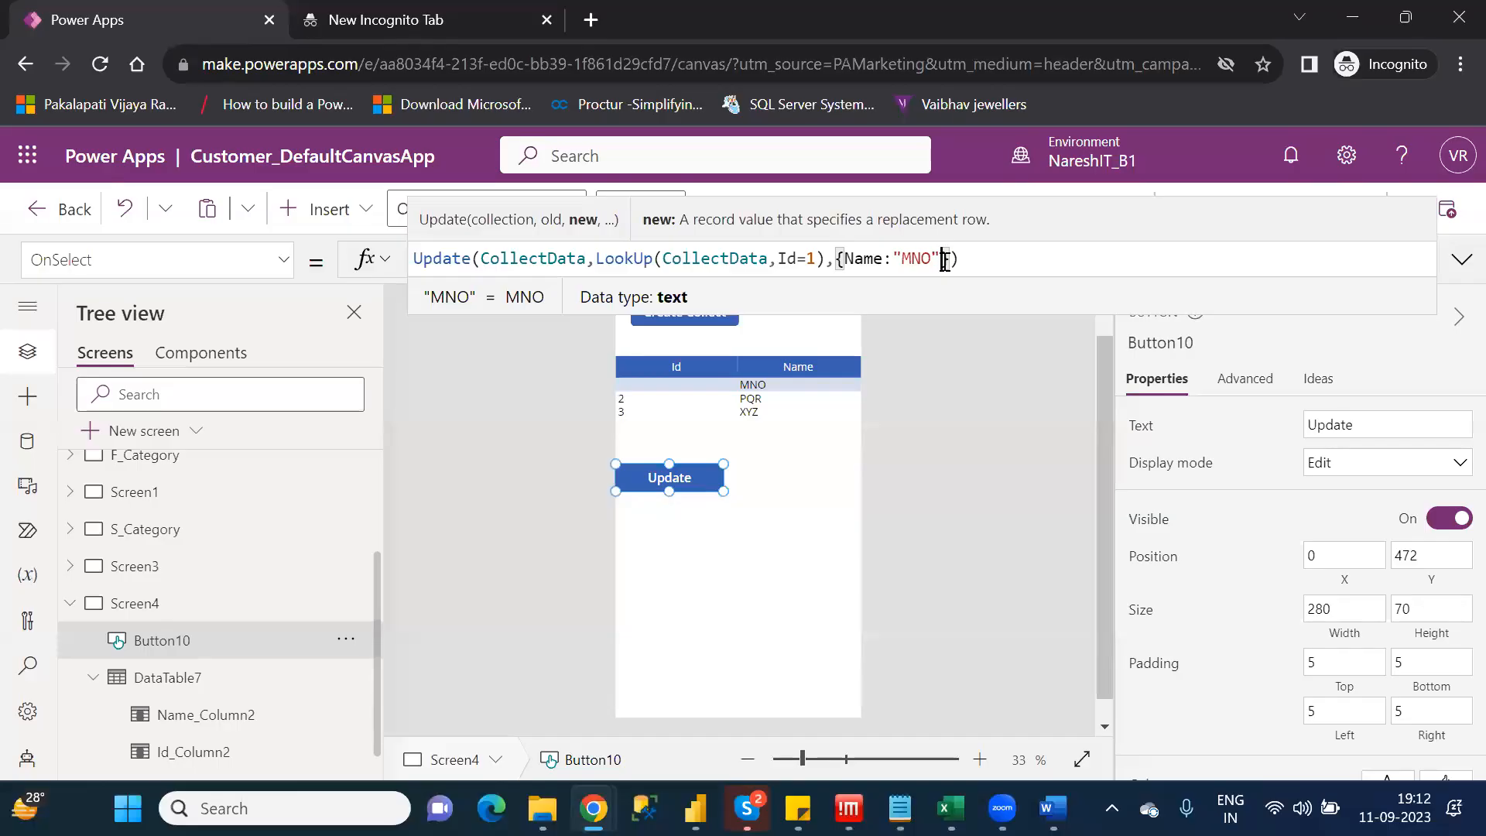
{"action": "left_click", "coordinate": [815, 257]}
{"action": "key", "text": "BackSpace"}
{"action": "key", "text": "BackSpace"}
{"action": "key", "text": "BackSpace"}
{"action": "key", "text": "BackSpace"}
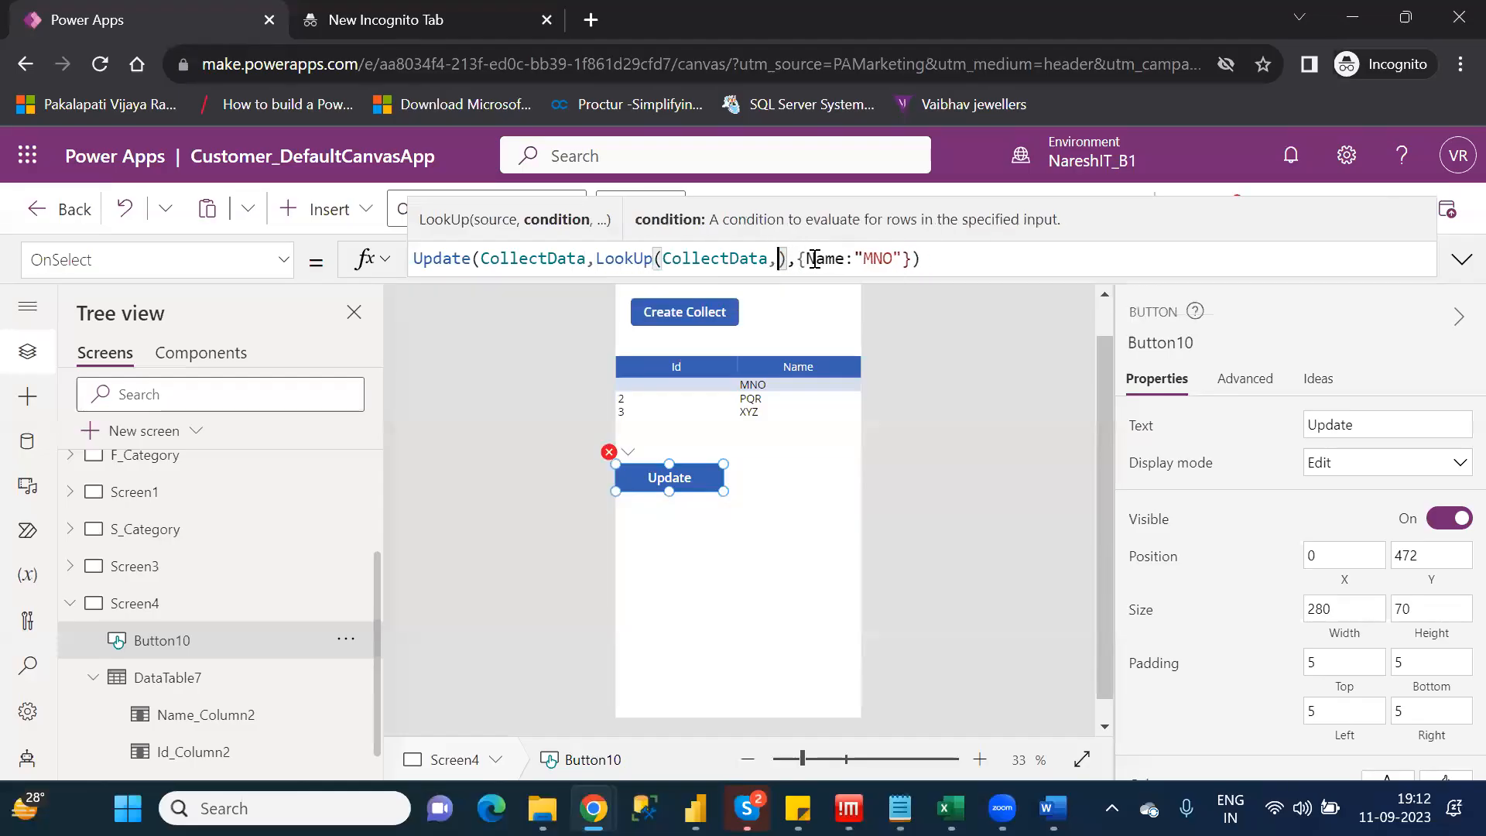
{"action": "type", "text": "name"}
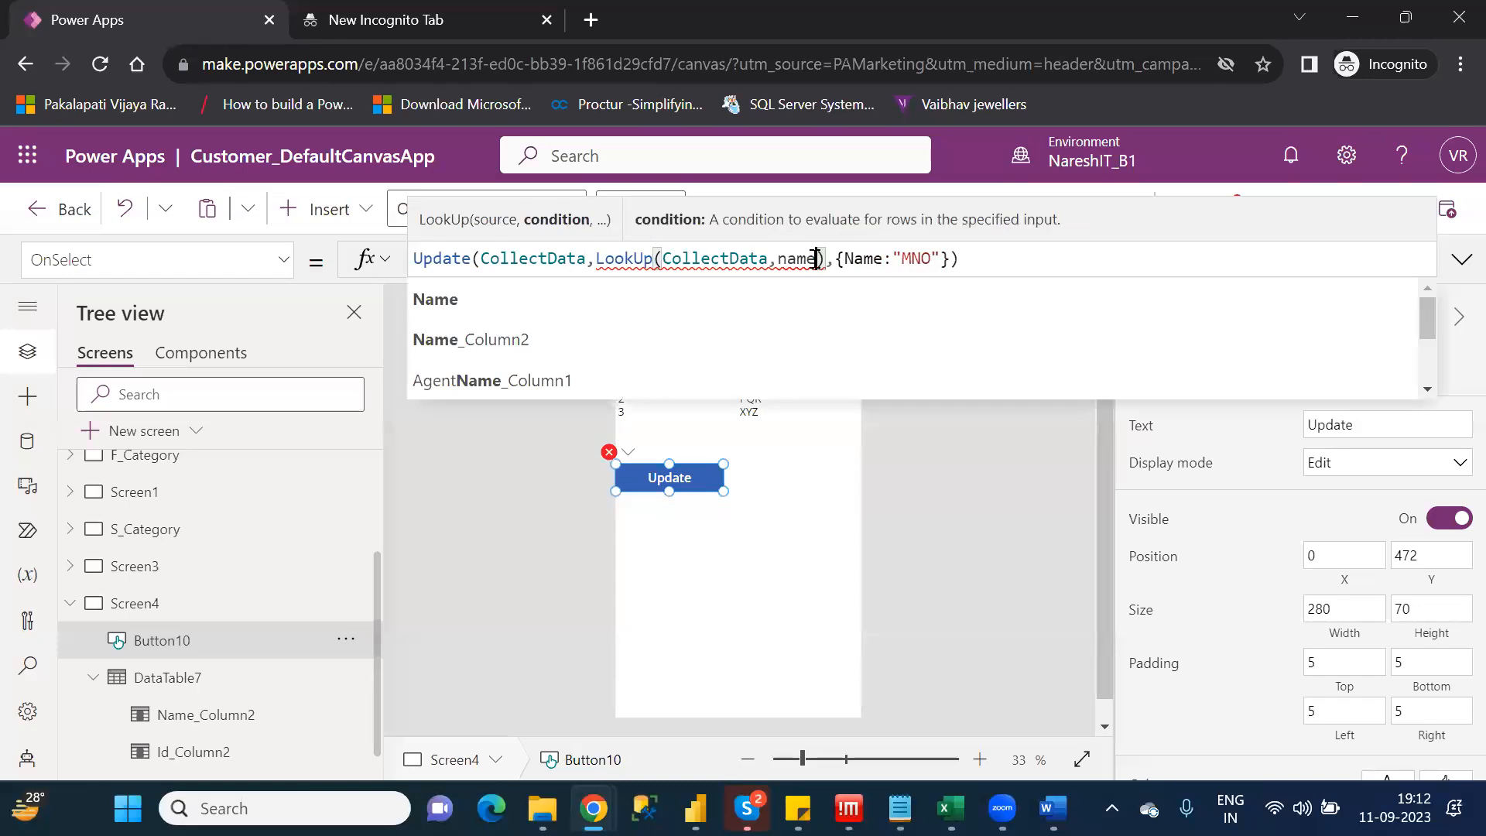
{"action": "key", "text": "Tab"}
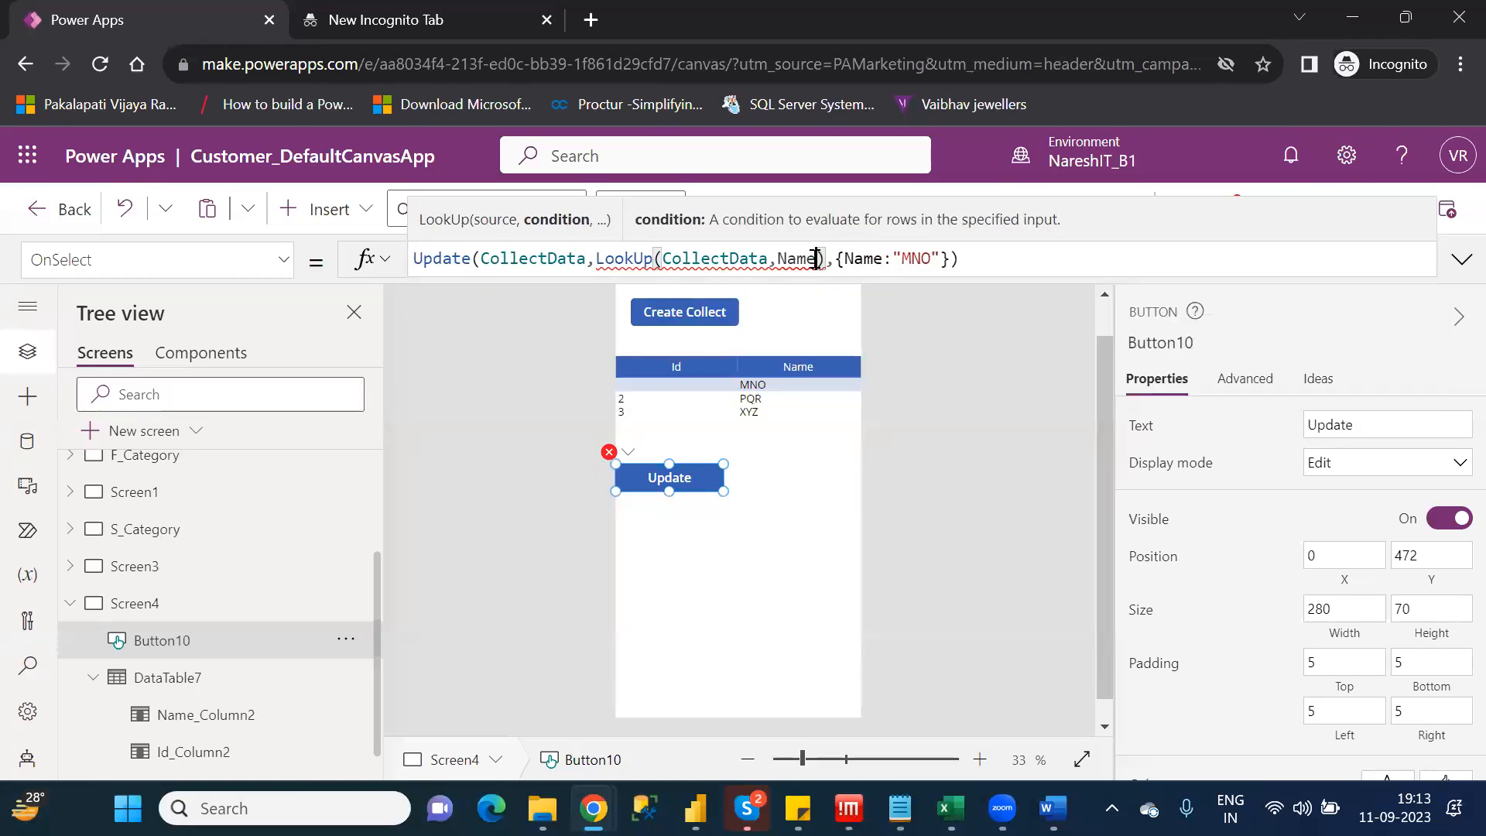
{"action": "type", "text": "="}
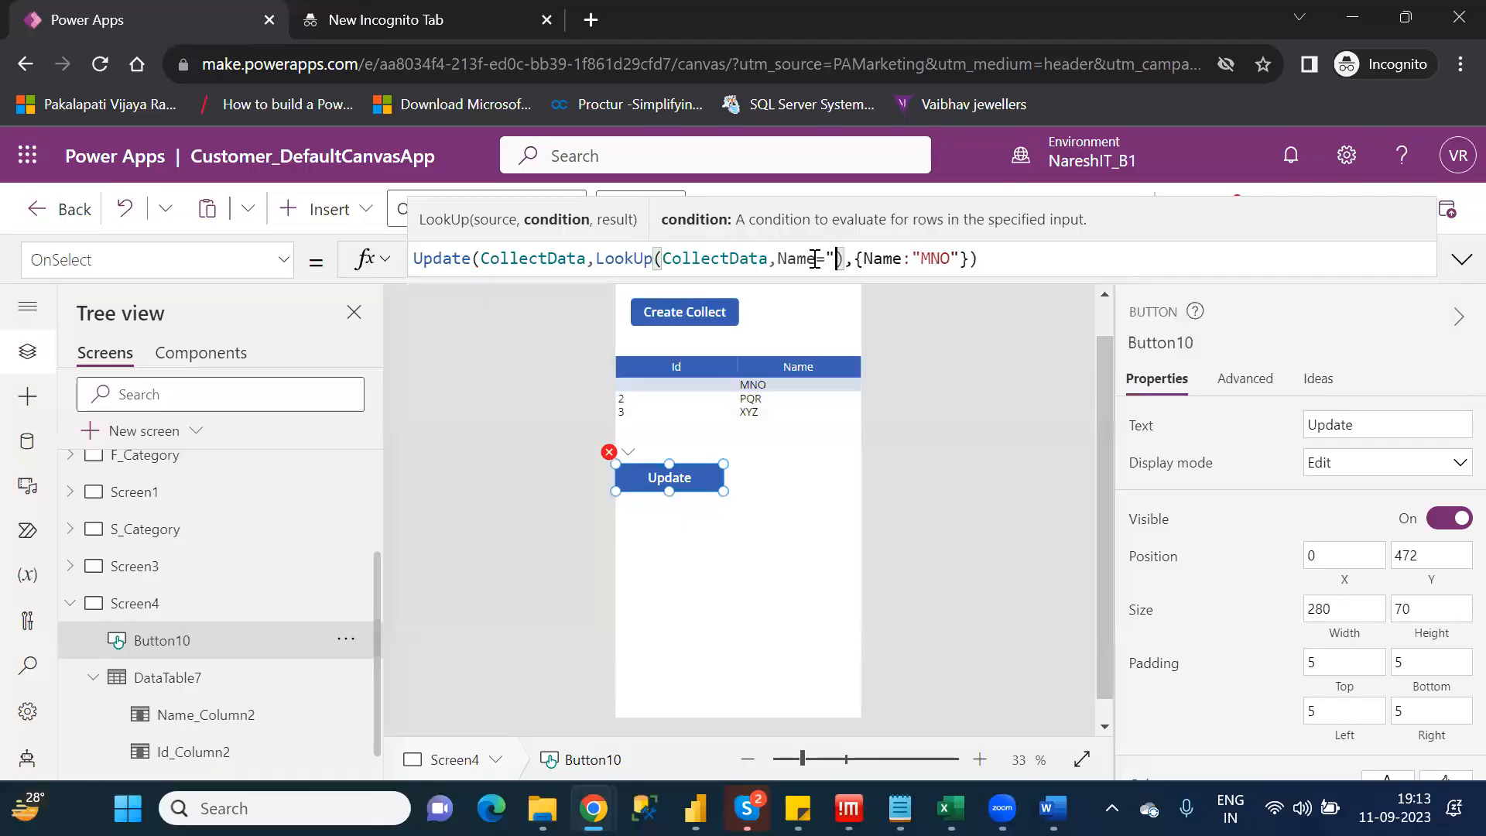
{"action": "type", "text": "\""}
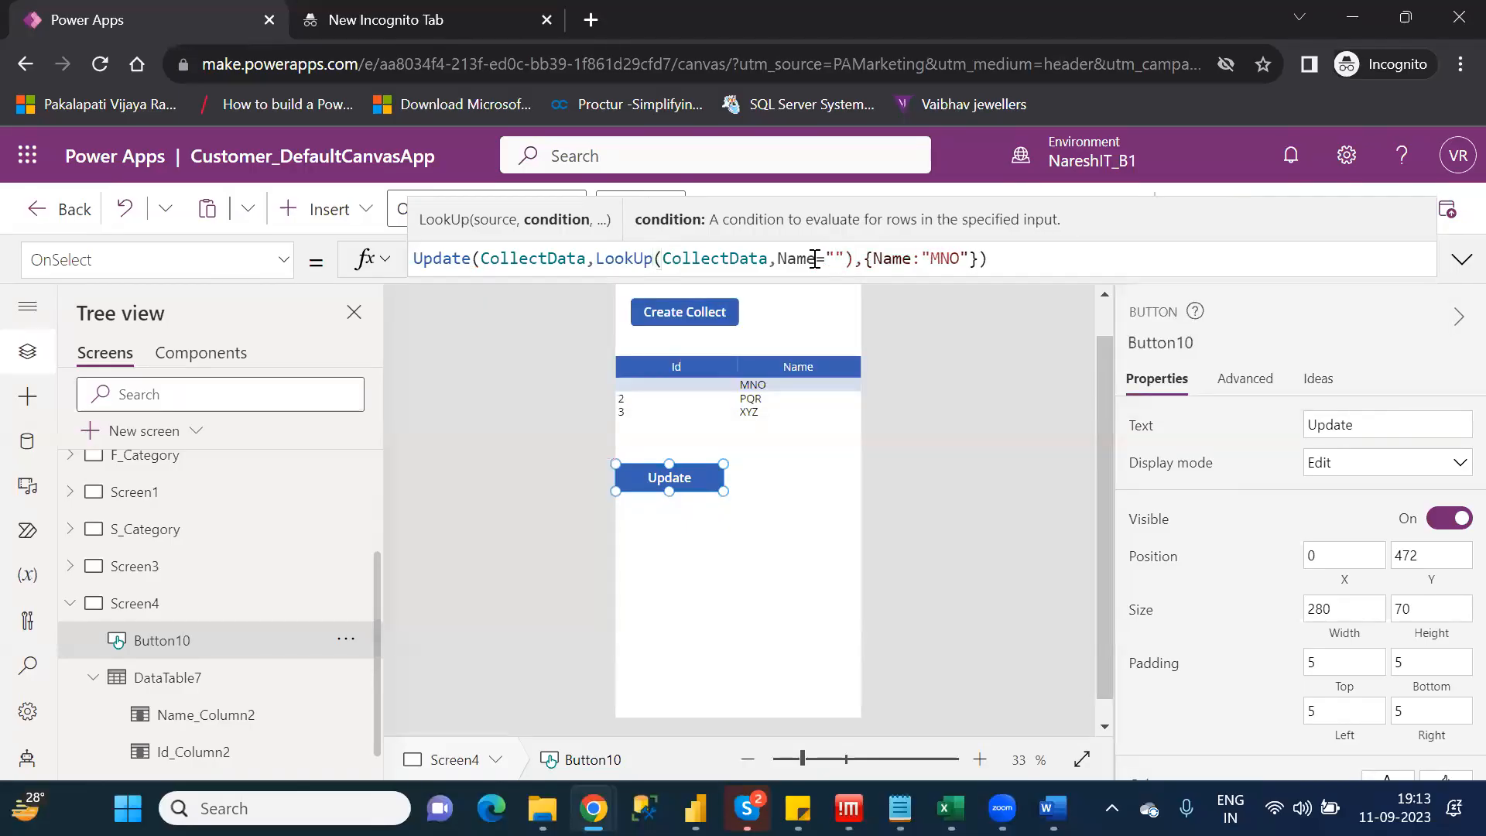
{"action": "type", "text": "MNO"}
Insert Id:5 as the first field of the replacement record in the Update formula
{"action": "key", "text": "Right"}
{"action": "key", "text": "Right"}
{"action": "key", "text": "Right"}
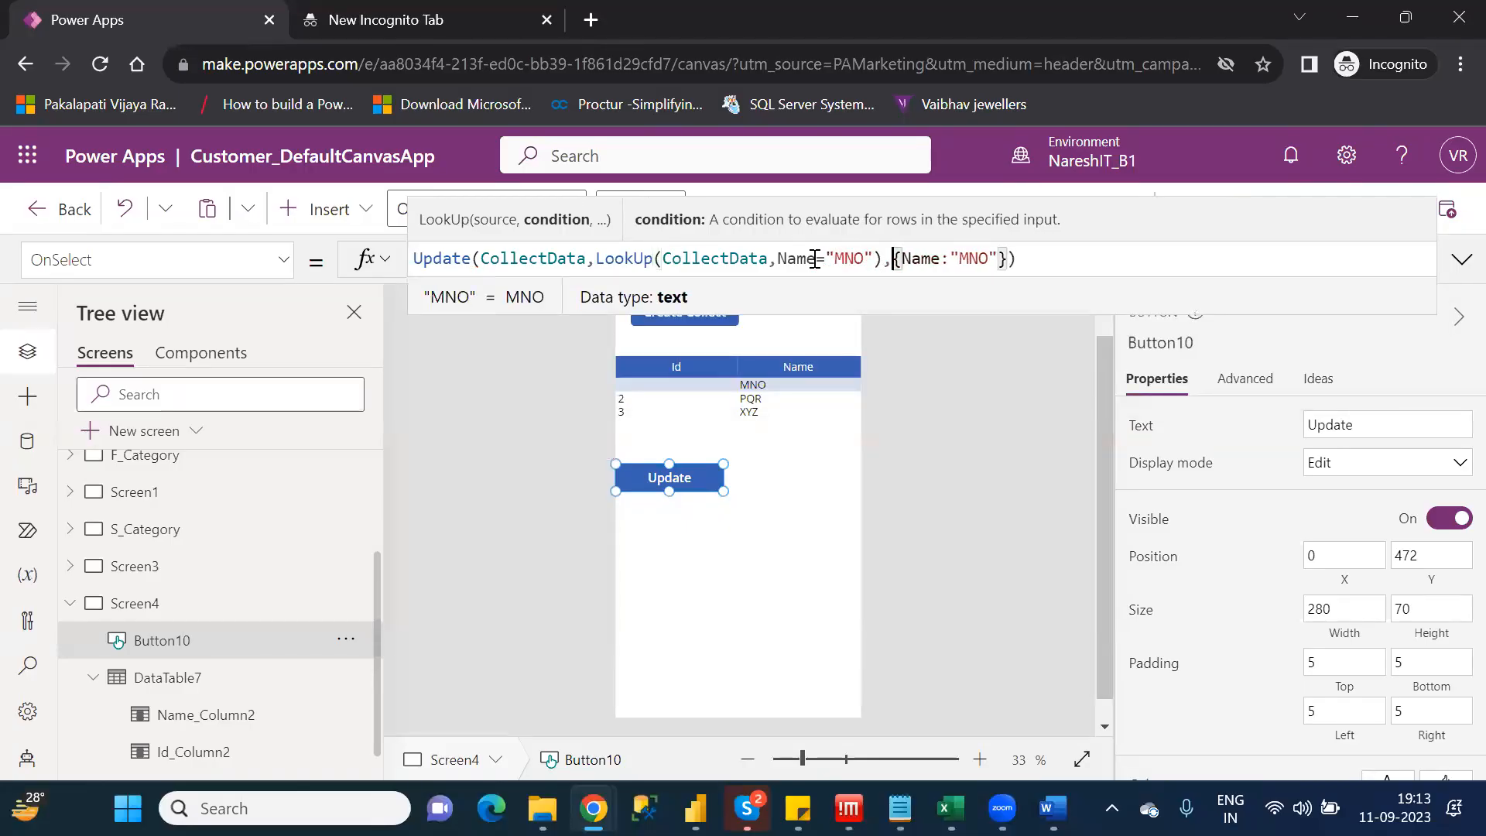
{"action": "key", "text": "Right"}
{"action": "type", "text": "id"}
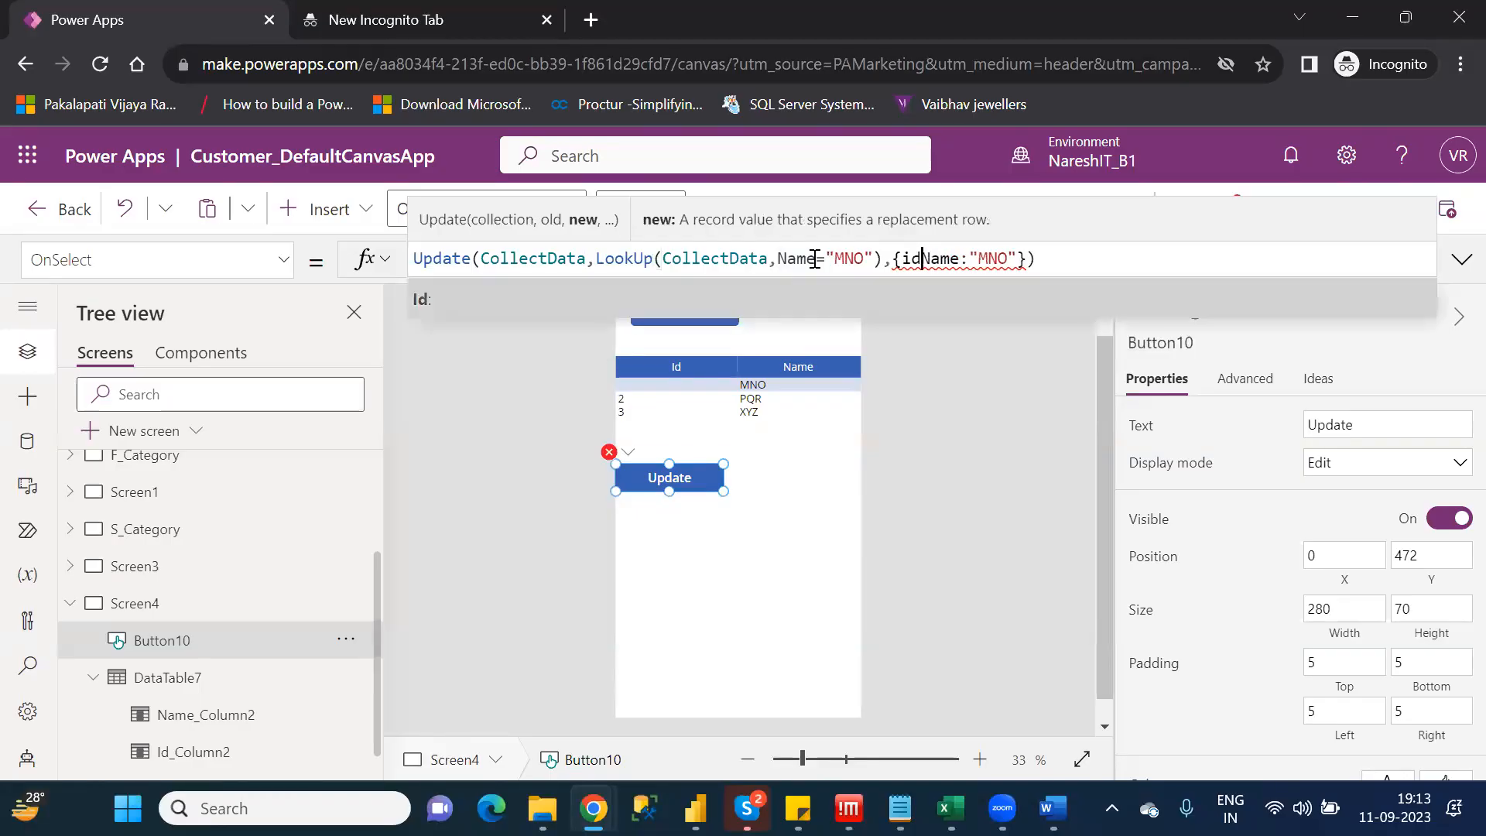
{"action": "key", "text": "Tab"}
{"action": "type", "text": ","}
{"action": "key", "text": "Left"}
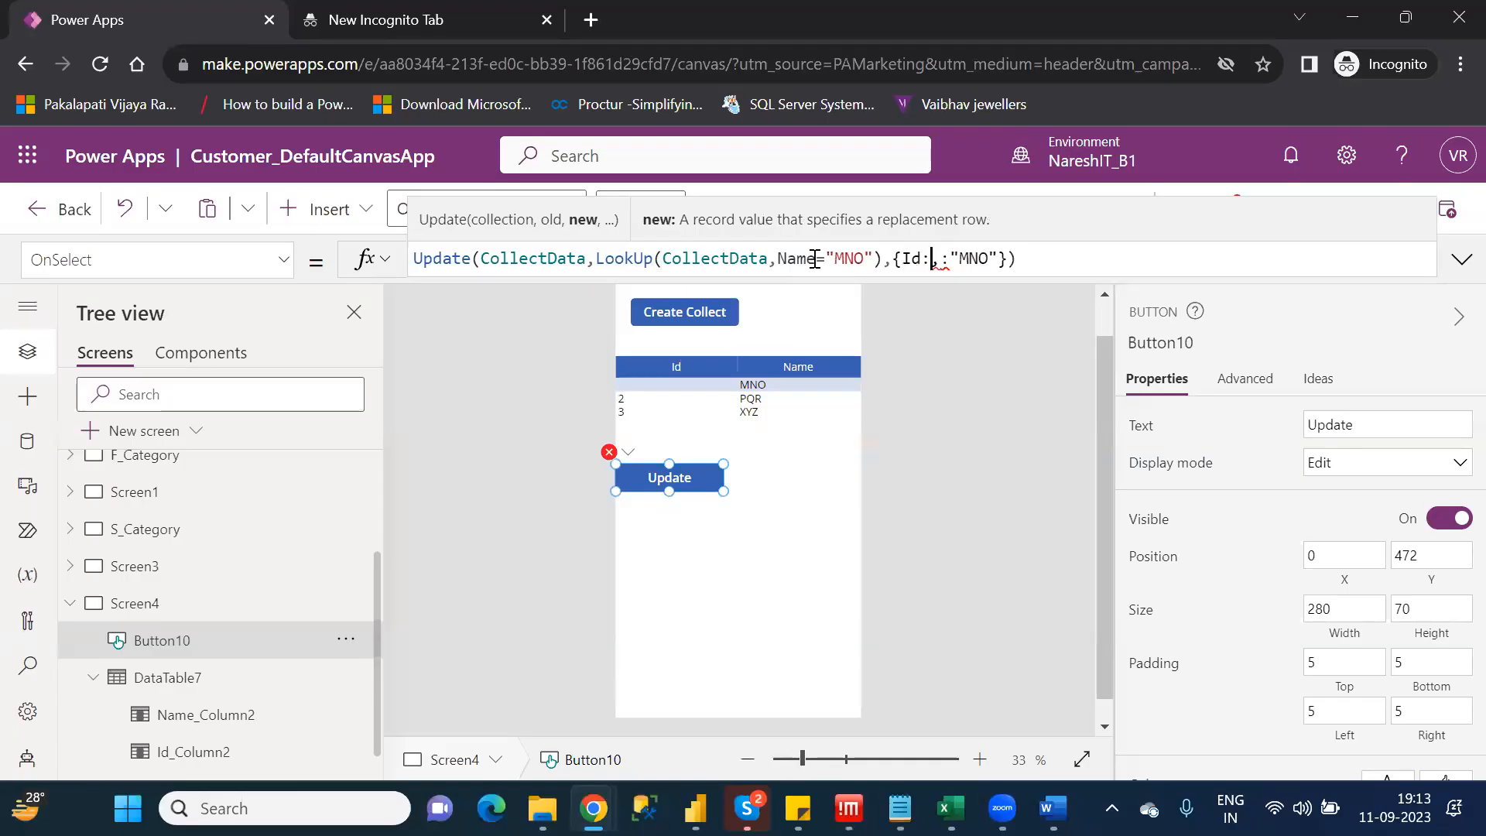
{"action": "type", "text": "5"}
{"action": "key", "text": "Right"}
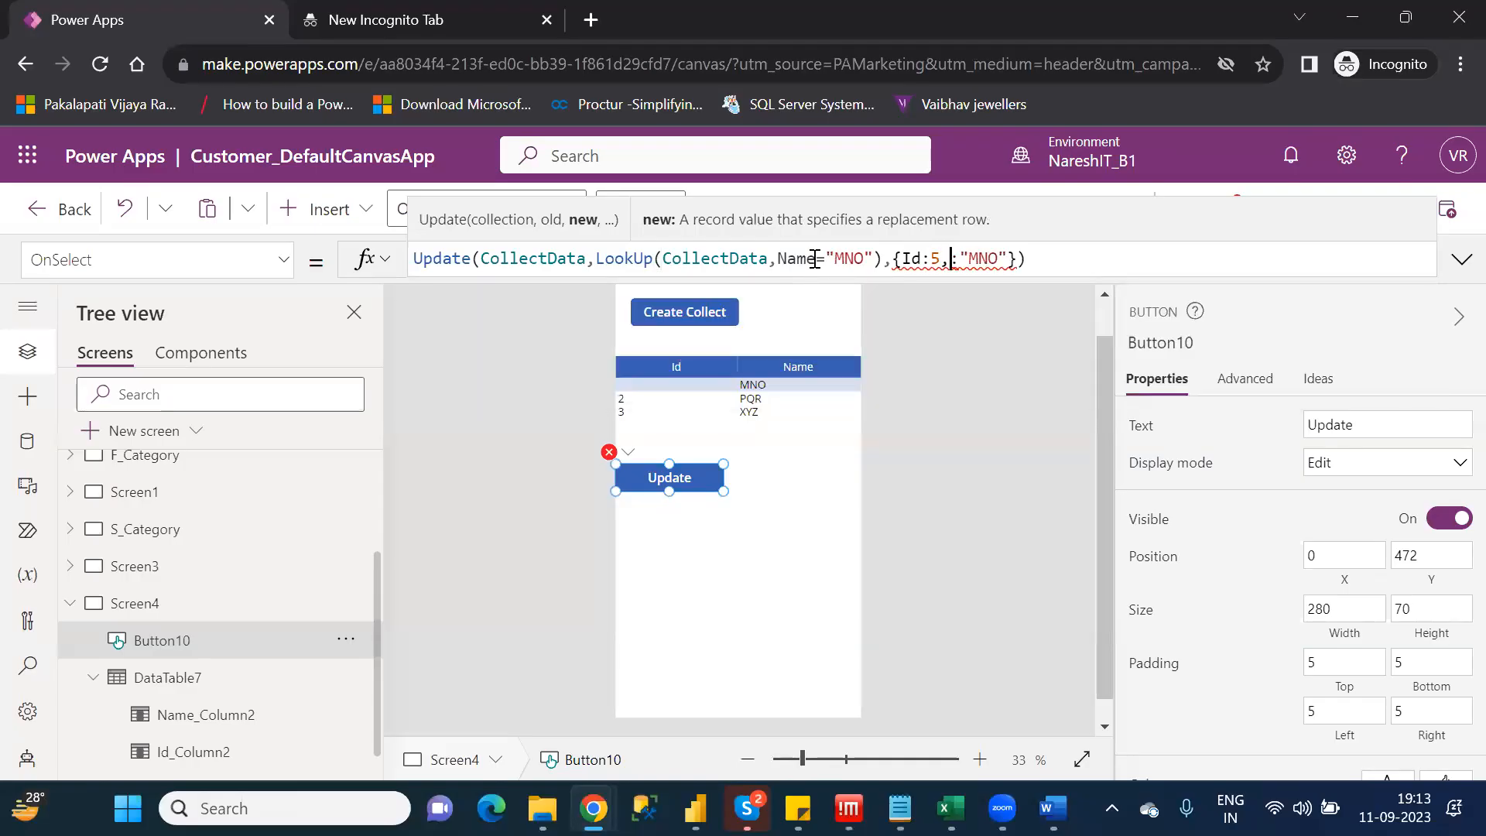
Restore the Name field before "MNO" so the replacement record reads {Id:5,Name:"MNO"}
{"action": "type", "text": "na"}
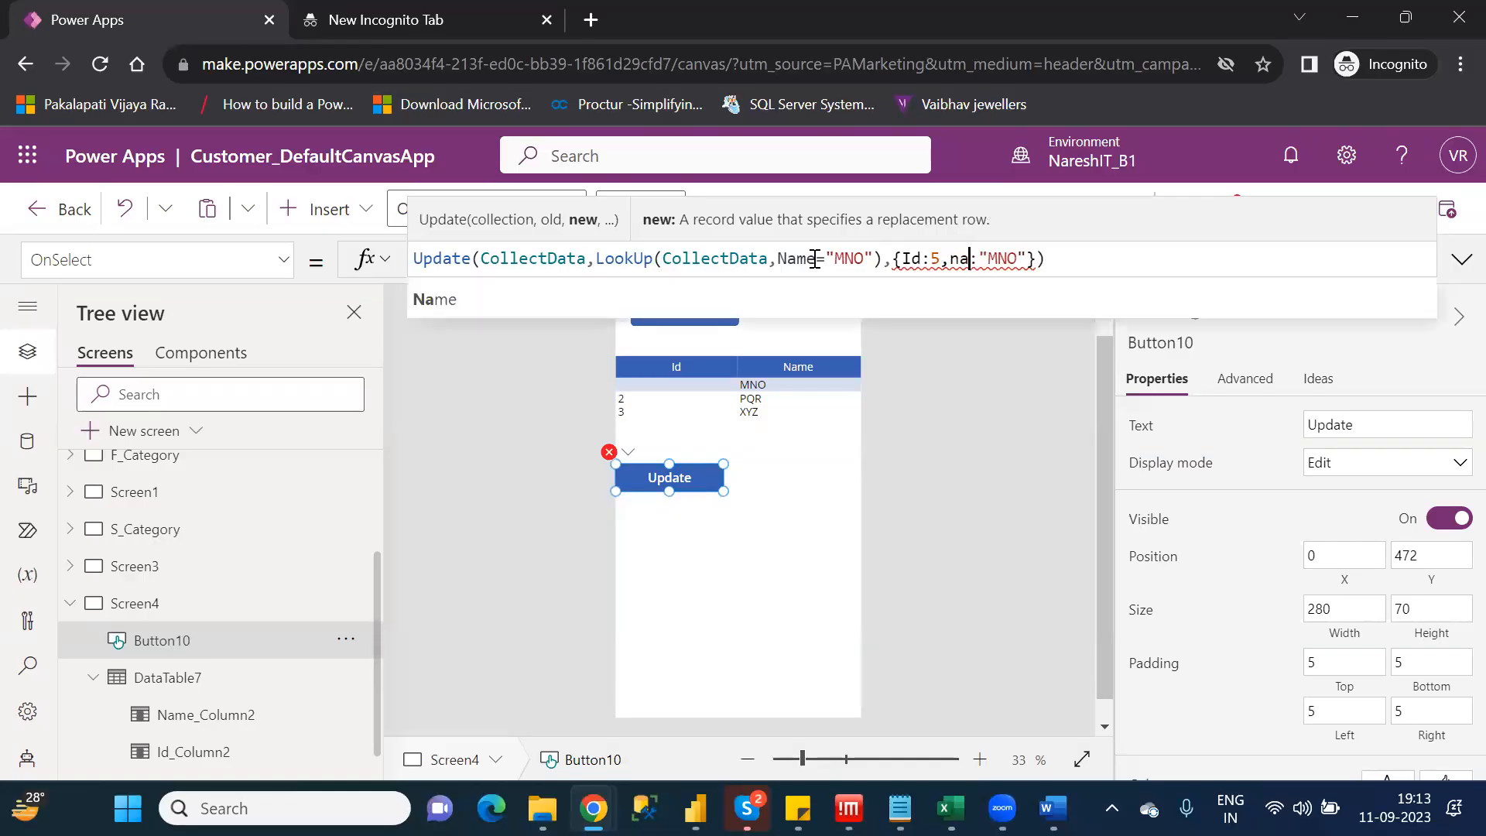
{"action": "key", "text": "Tab"}
{"action": "key", "text": "Right"}
{"action": "key", "text": "Right"}
{"action": "key", "text": "Right"}
{"action": "key", "text": "Right"}
{"action": "key", "text": "Right"}
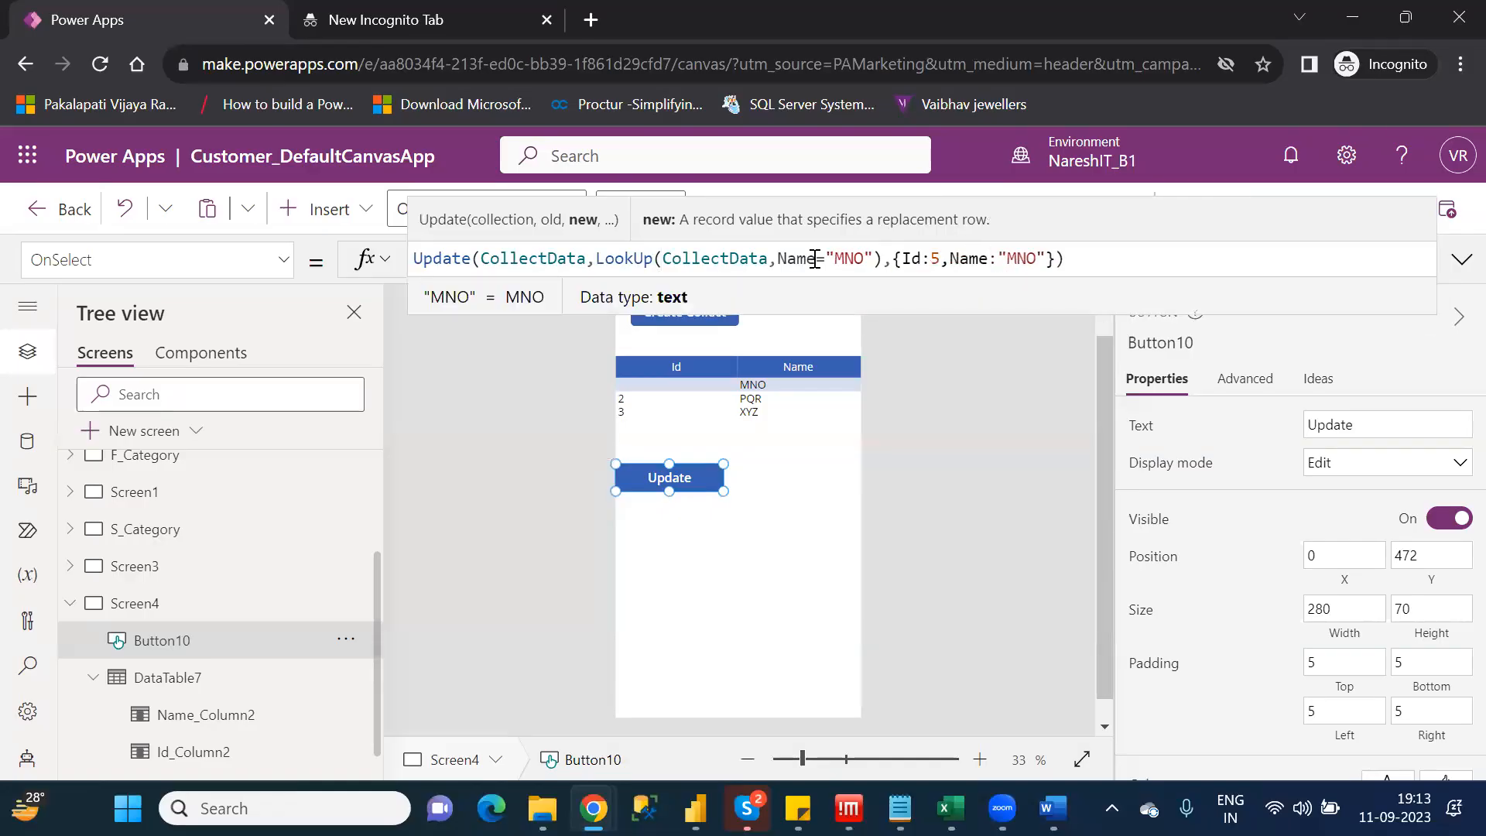
{"action": "key", "text": "Right"}
{"action": "key", "text": "Right"}
{"action": "key", "text": "Right"}
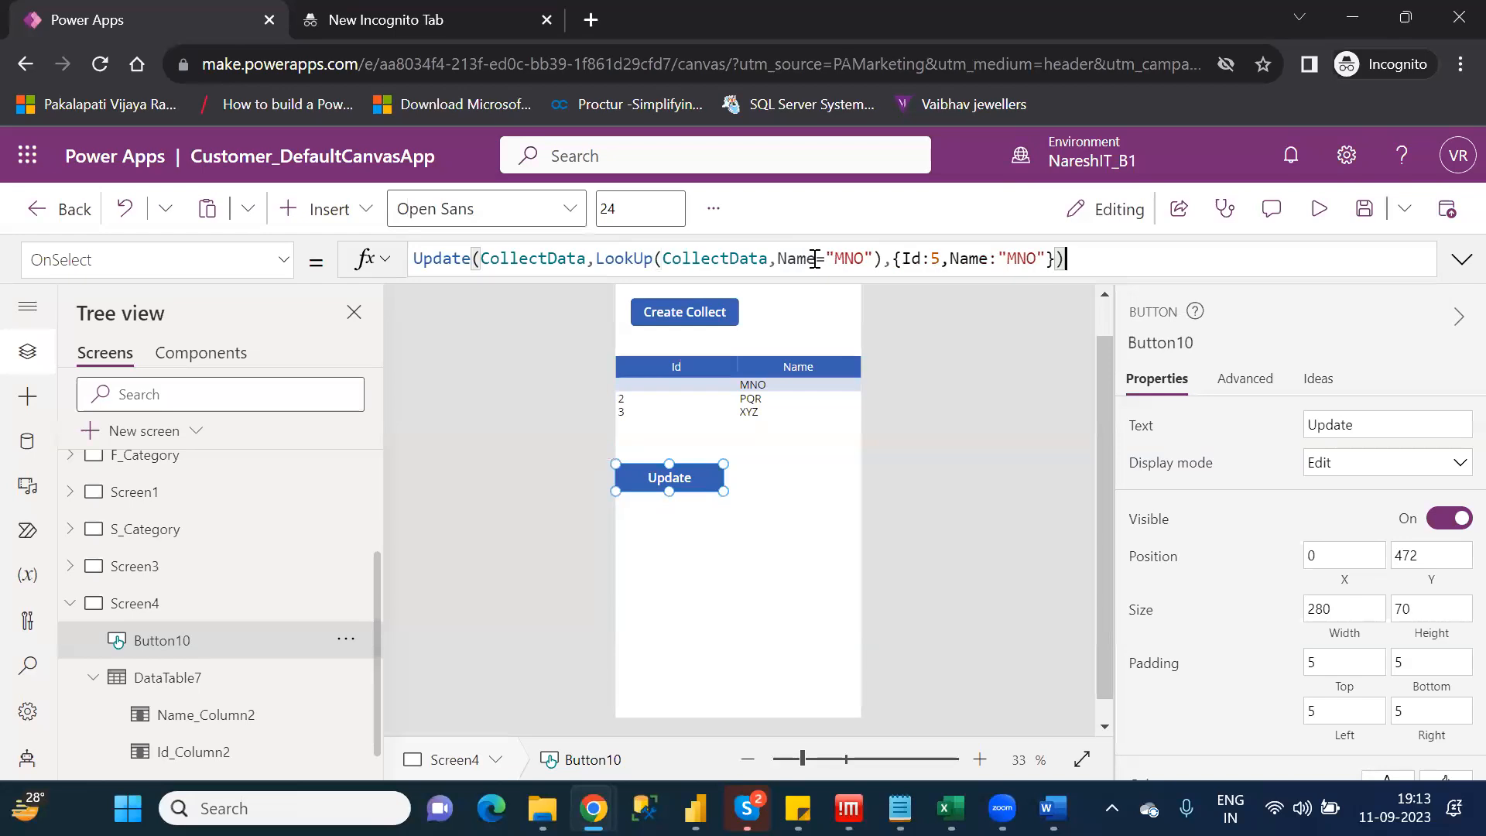
Preview the app, run the Update button, and return to the editor, dismissing the testing tip
{"action": "left_click", "coordinate": [1320, 211]}
{"action": "left_click", "coordinate": [672, 463]}
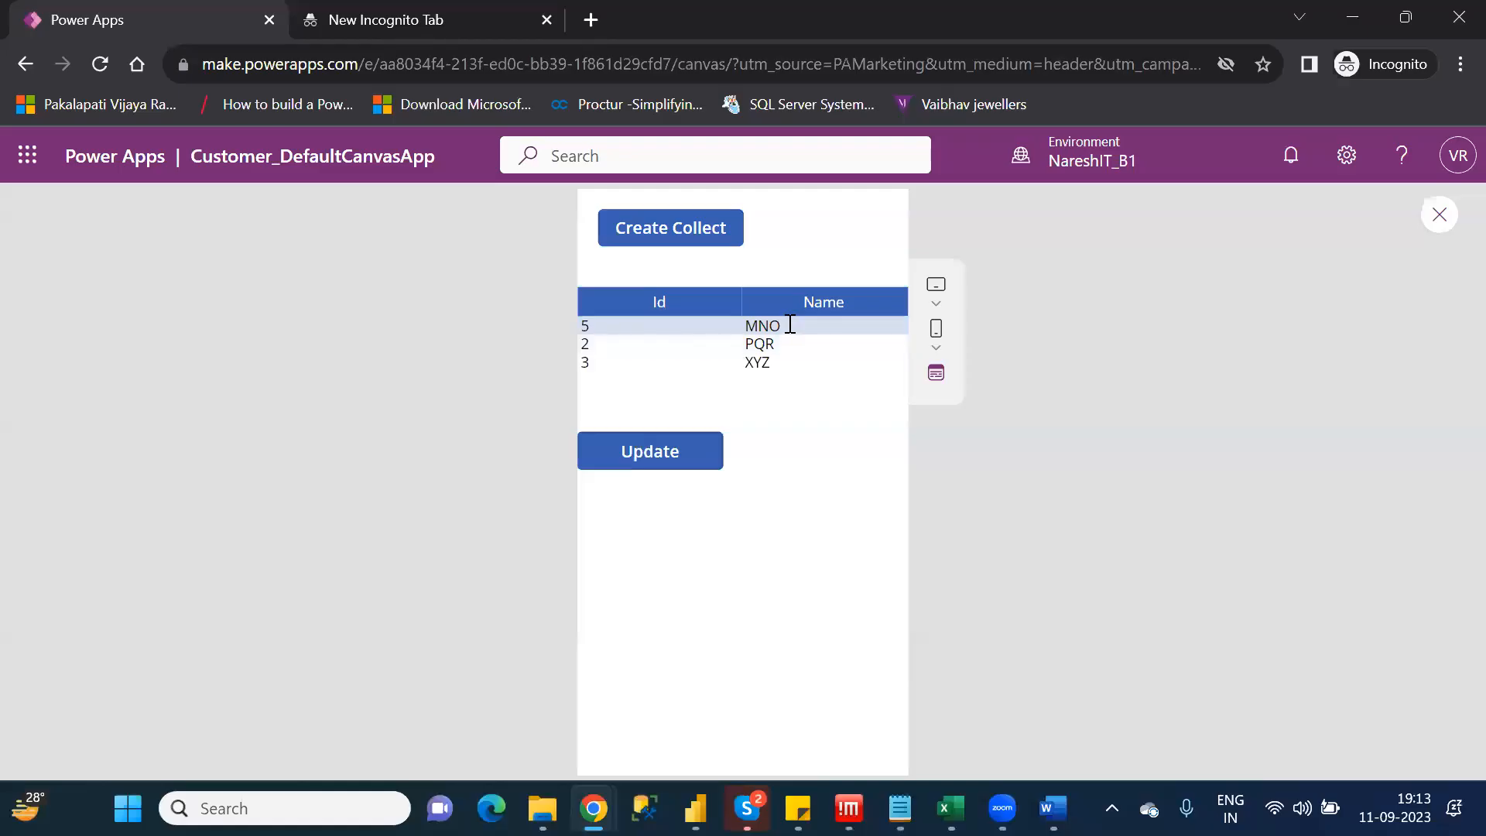
{"action": "left_click", "coordinate": [1437, 219]}
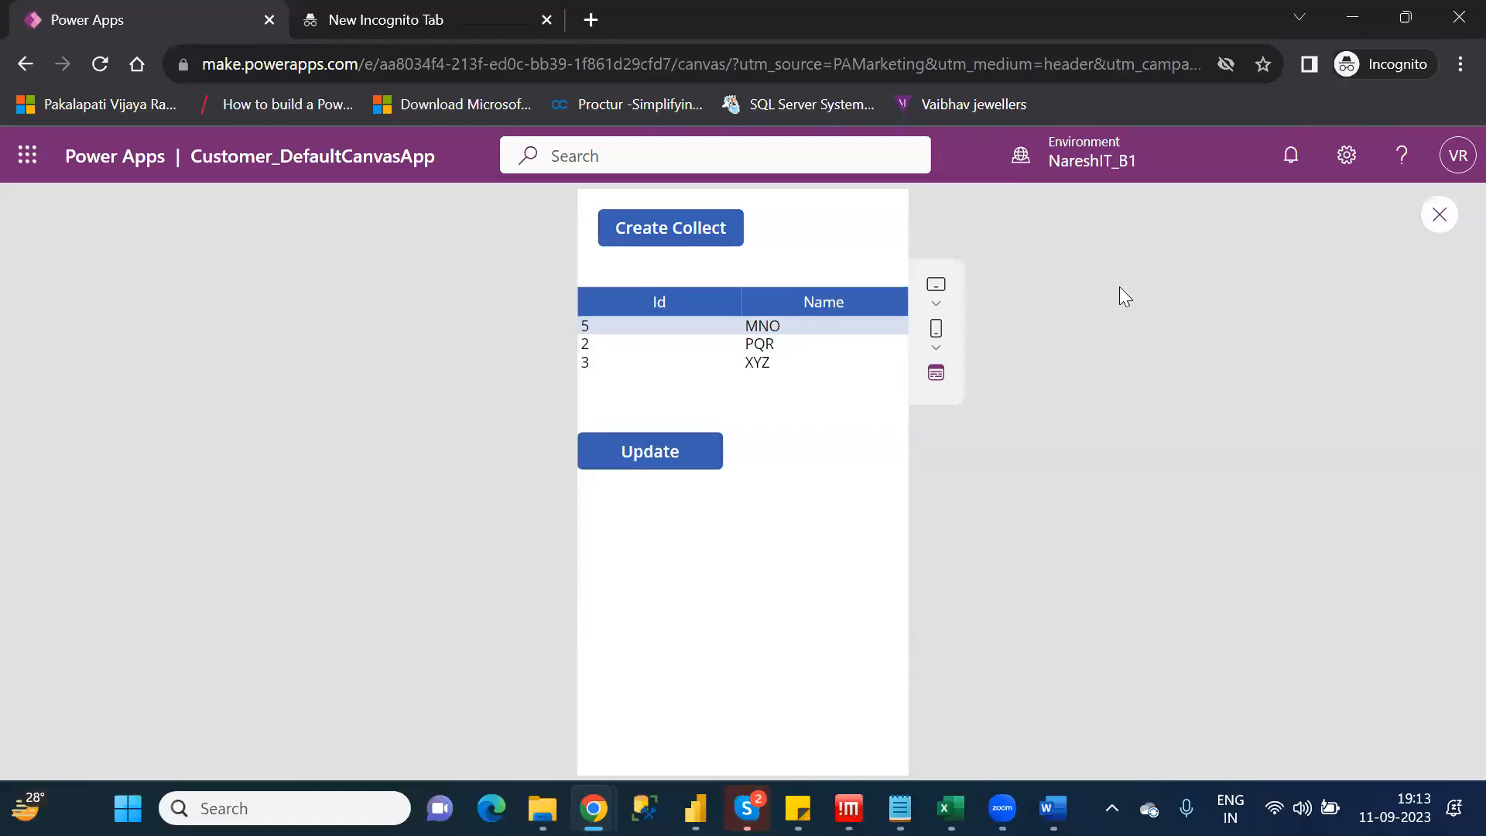
{"action": "left_click", "coordinate": [960, 567]}
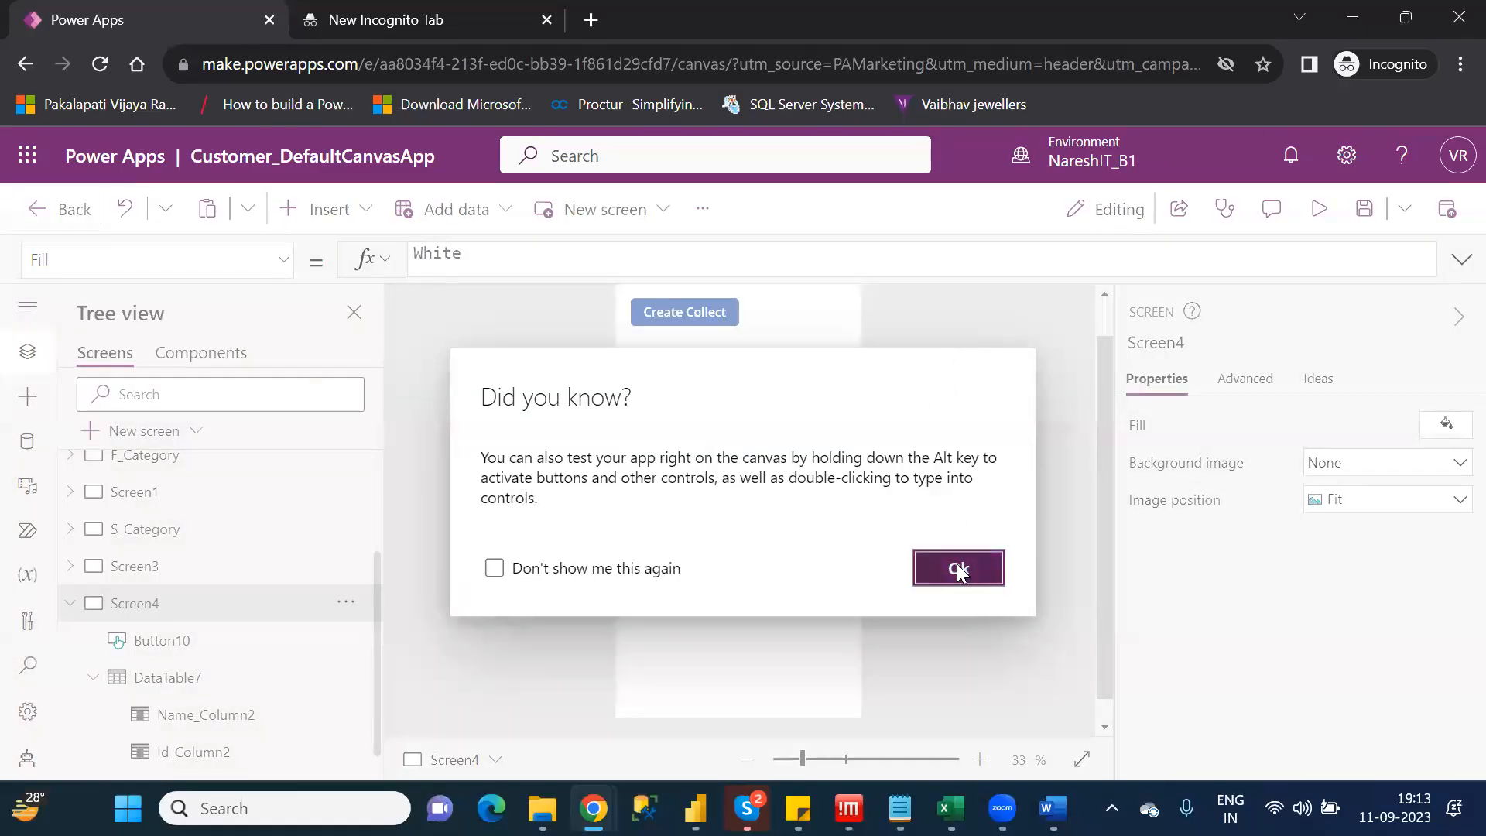
Inspect the replacement record {Id:5,Name:"MNO"} in the Update button's formula
{"action": "left_click", "coordinate": [675, 478]}
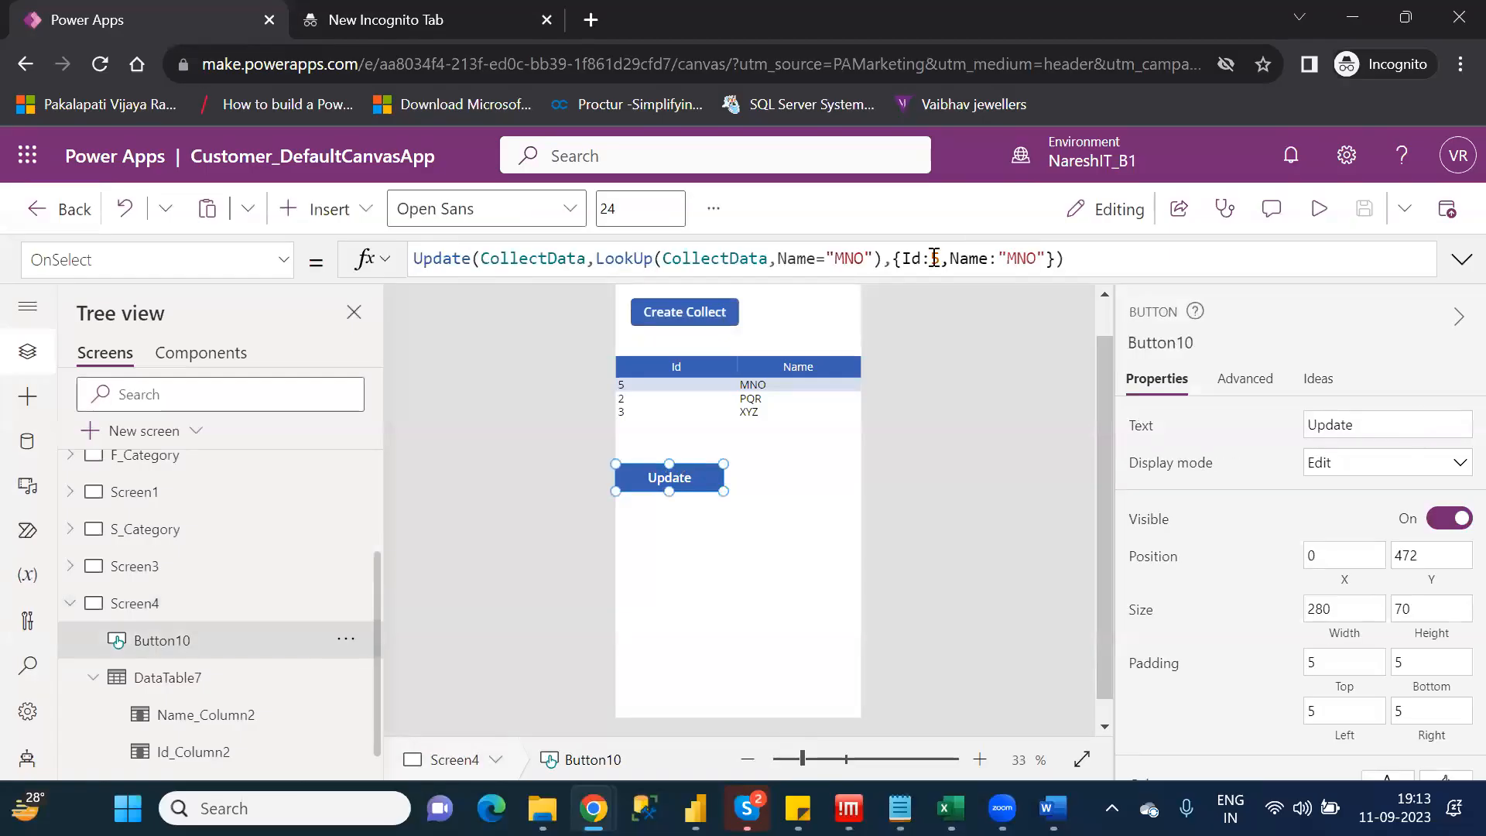
{"action": "left_click_drag", "start_coordinate": [894, 260], "coordinate": [1056, 259]}
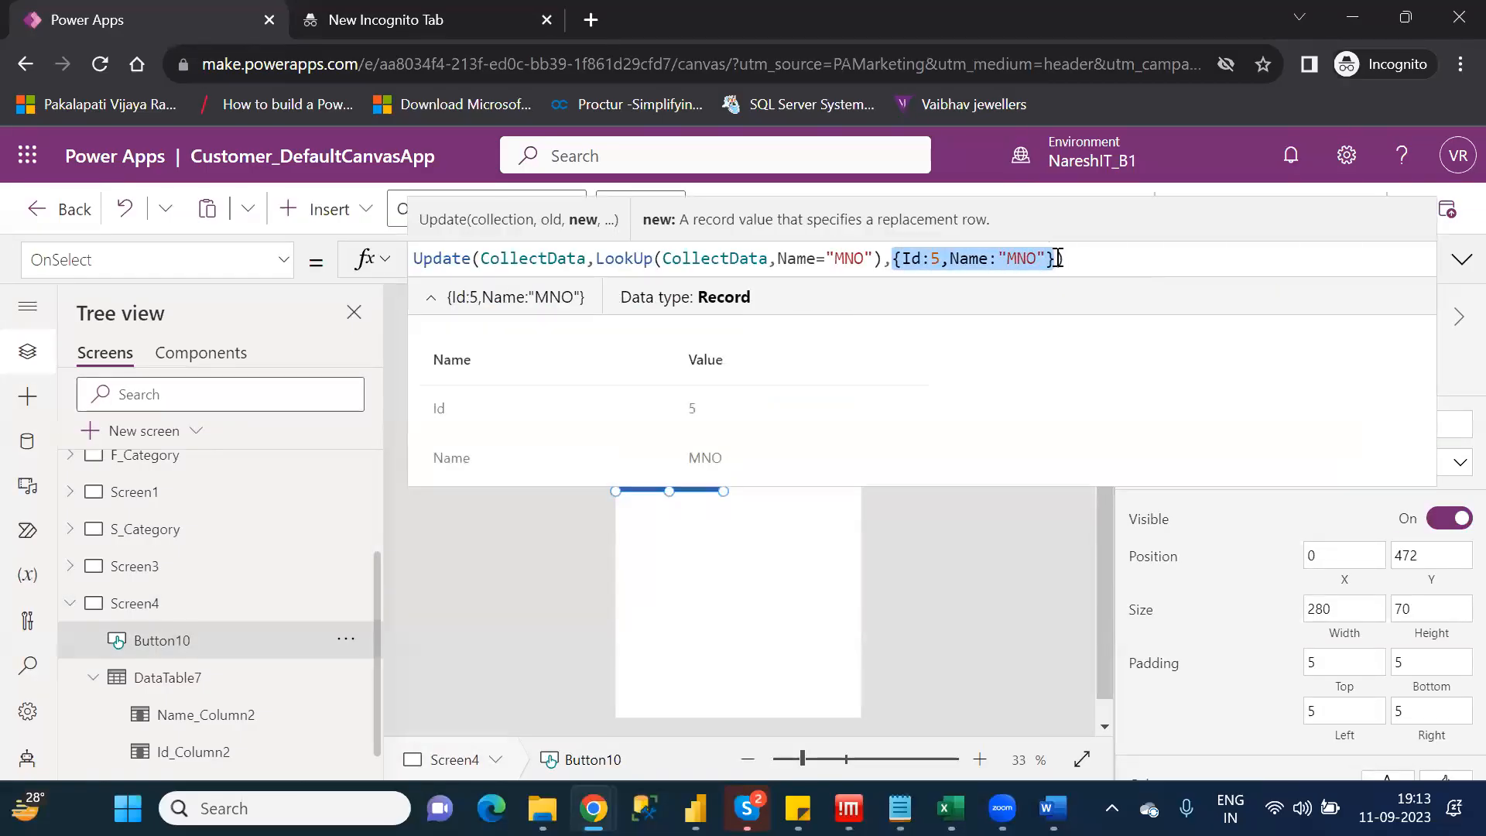
{"action": "left_click", "coordinate": [1459, 261]}
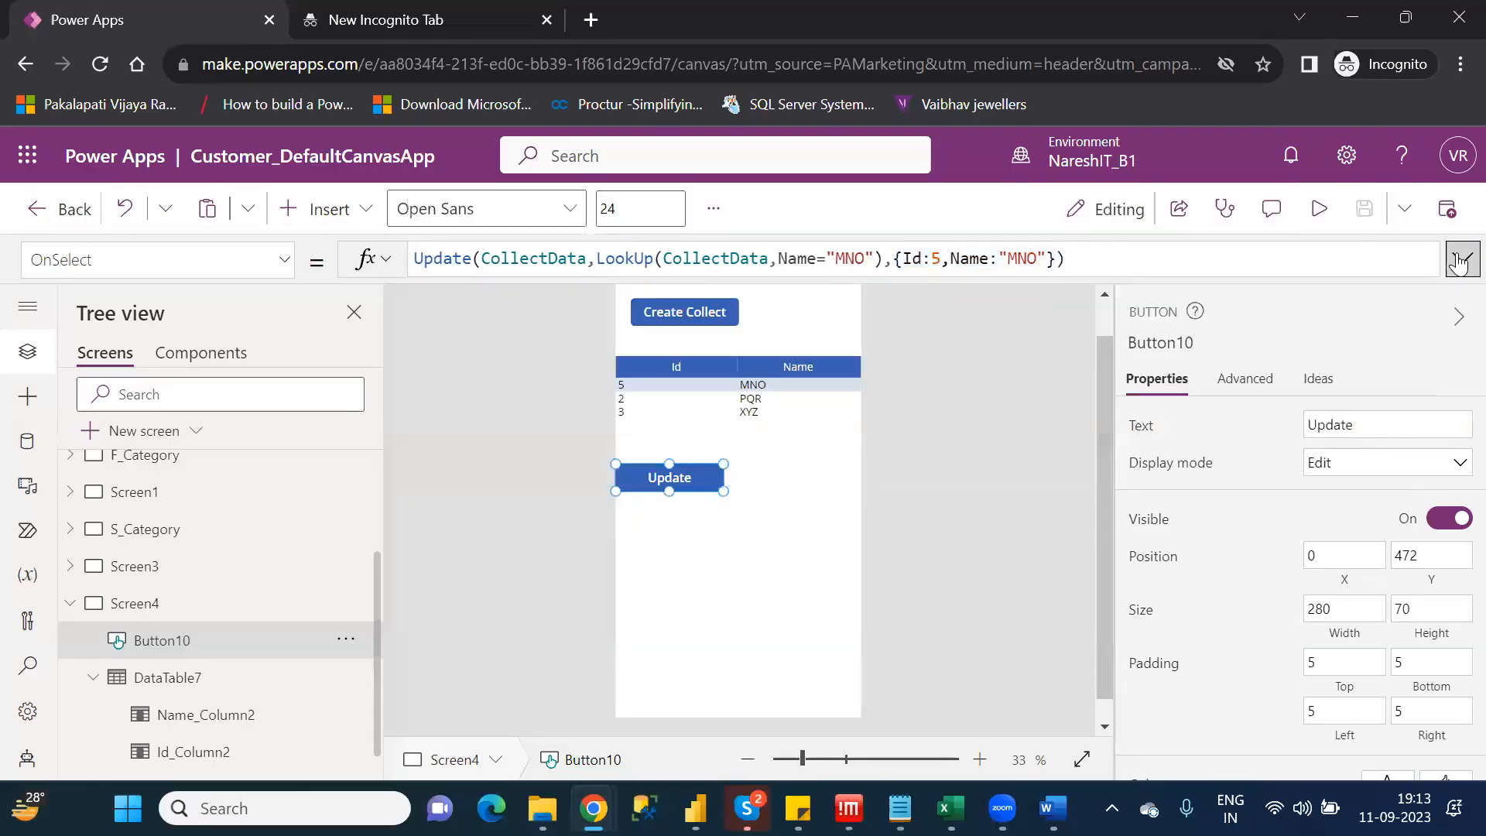
{"action": "left_click", "coordinate": [1459, 261]}
Examine the UpdateIf button's formula on Screen3 and compare it with the Update button's formula on Screen4
{"action": "left_click", "coordinate": [175, 569]}
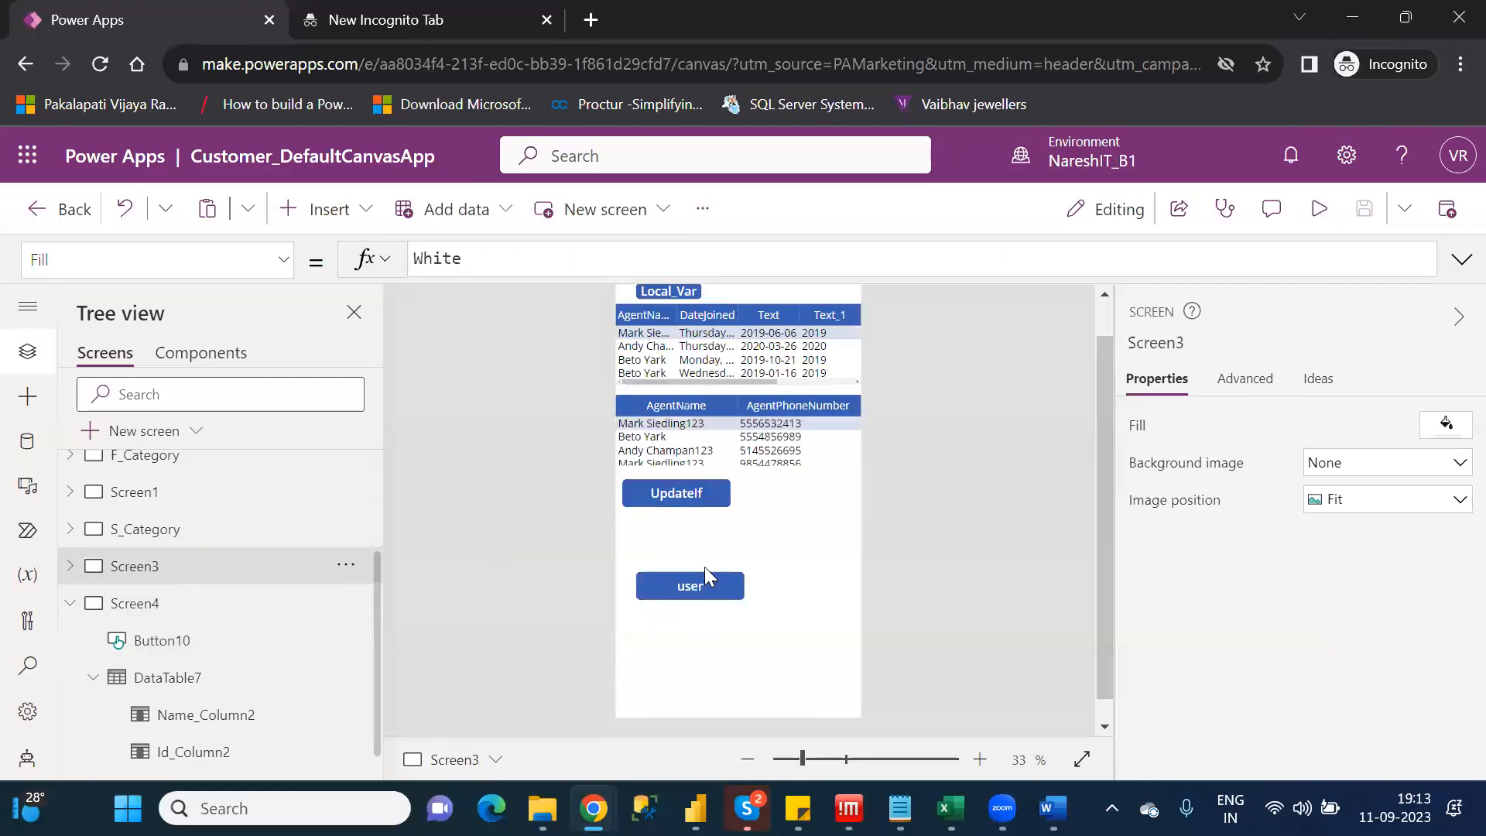
{"action": "left_click", "coordinate": [676, 495]}
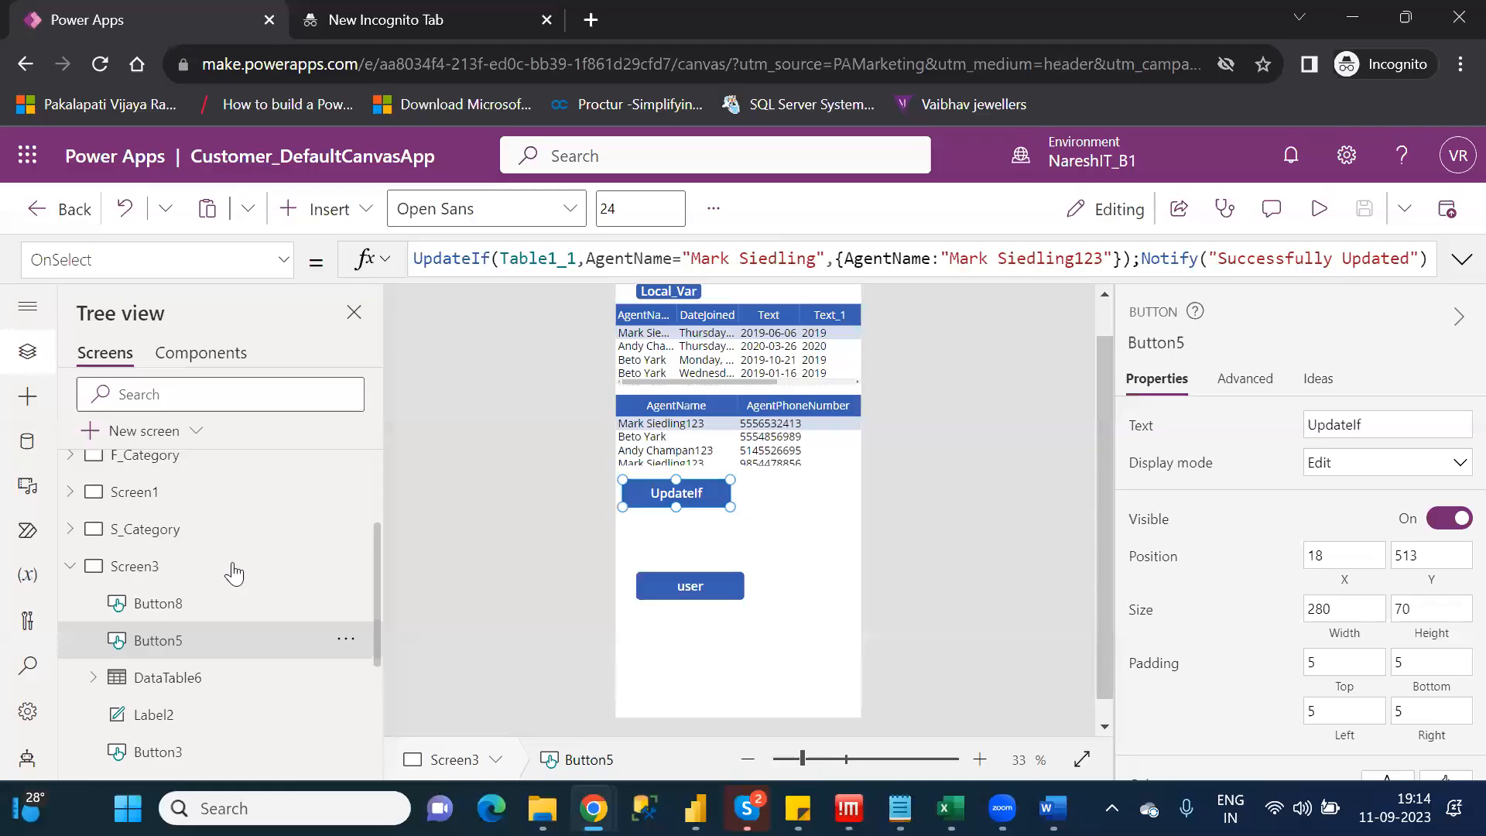
{"action": "left_click", "coordinate": [72, 567]}
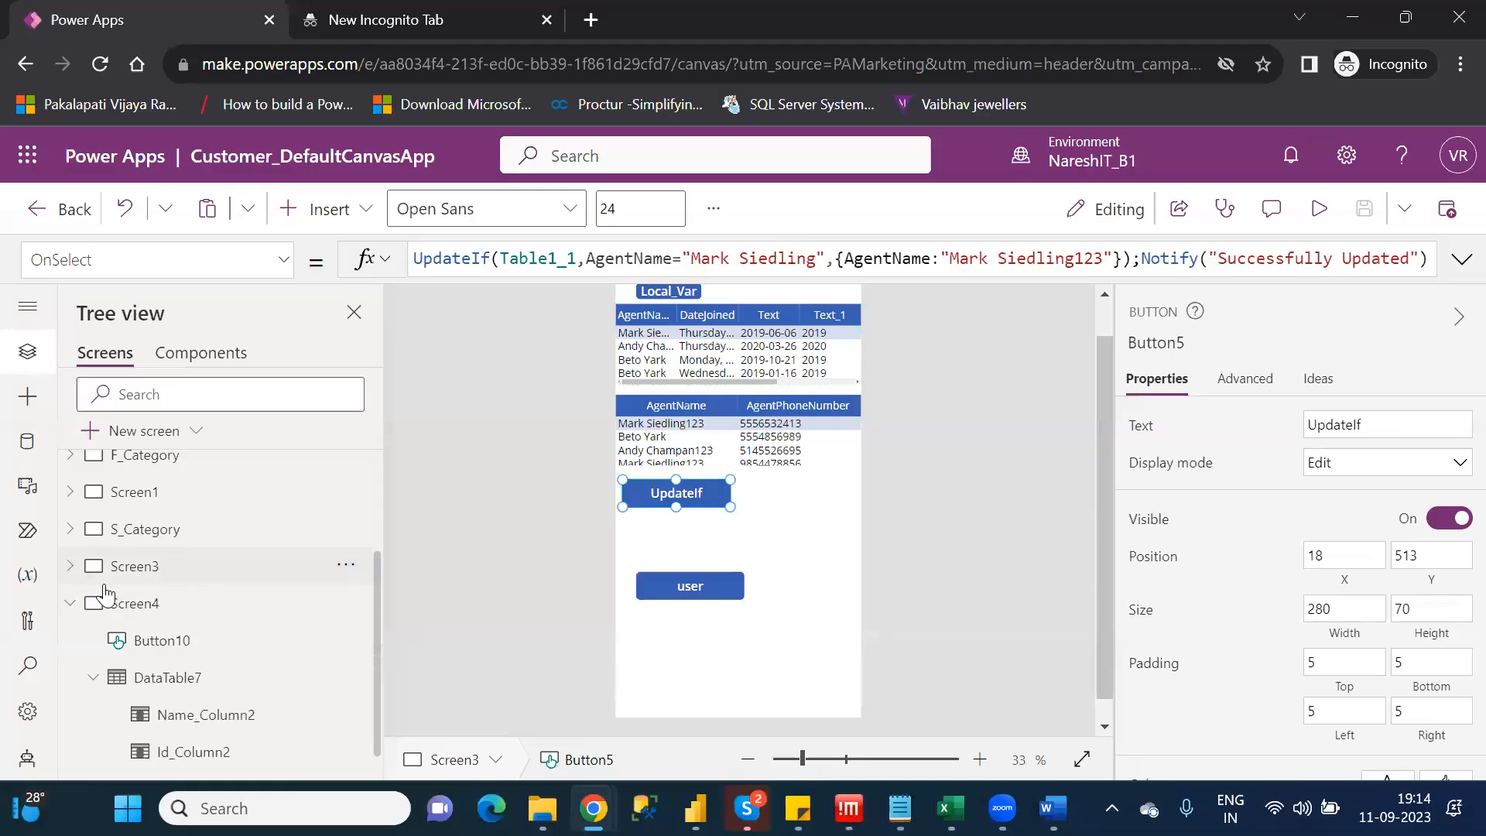
{"action": "left_click", "coordinate": [154, 610]}
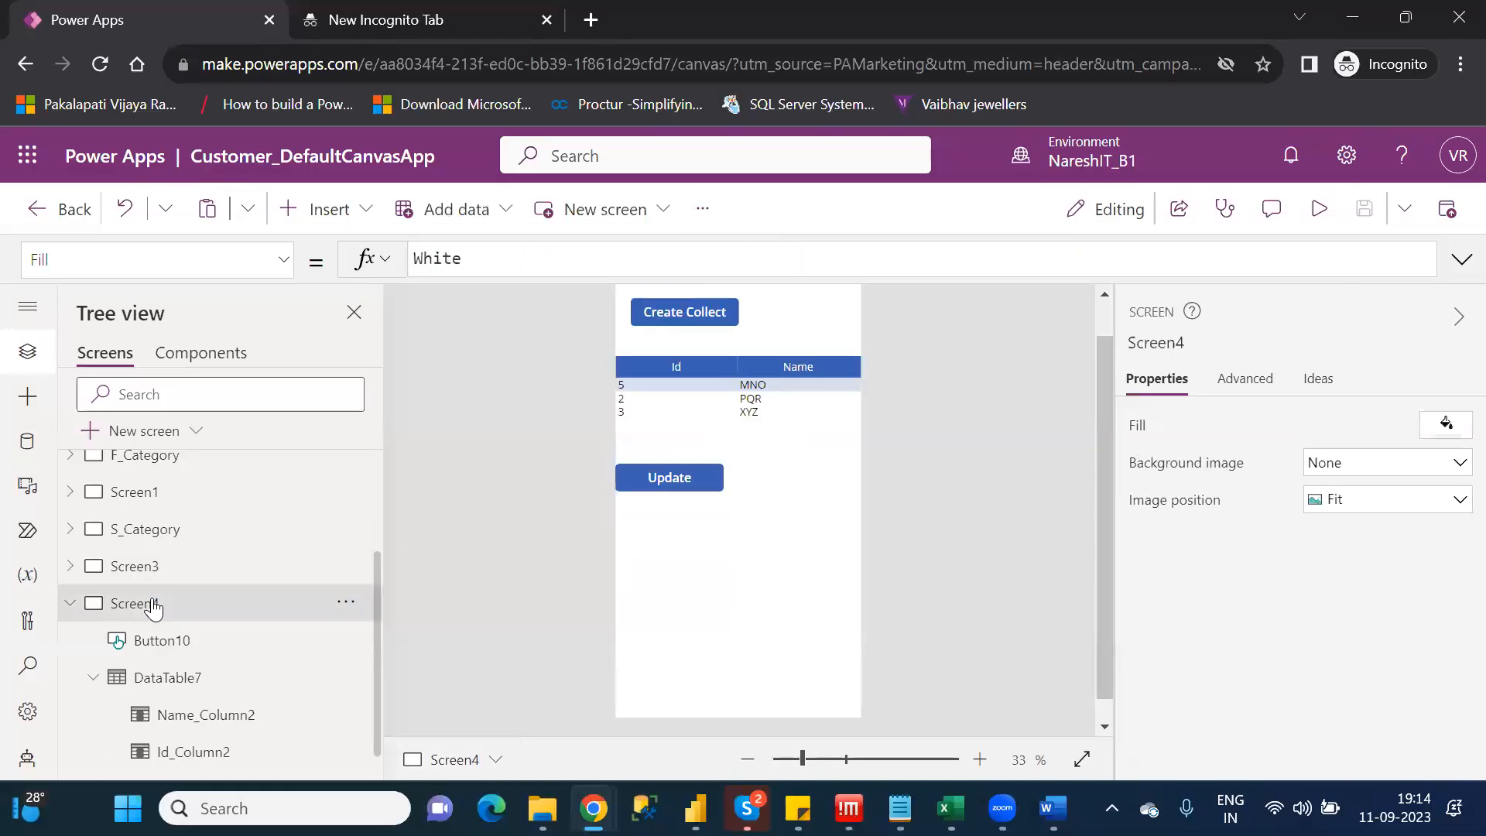
{"action": "left_click", "coordinate": [681, 479]}
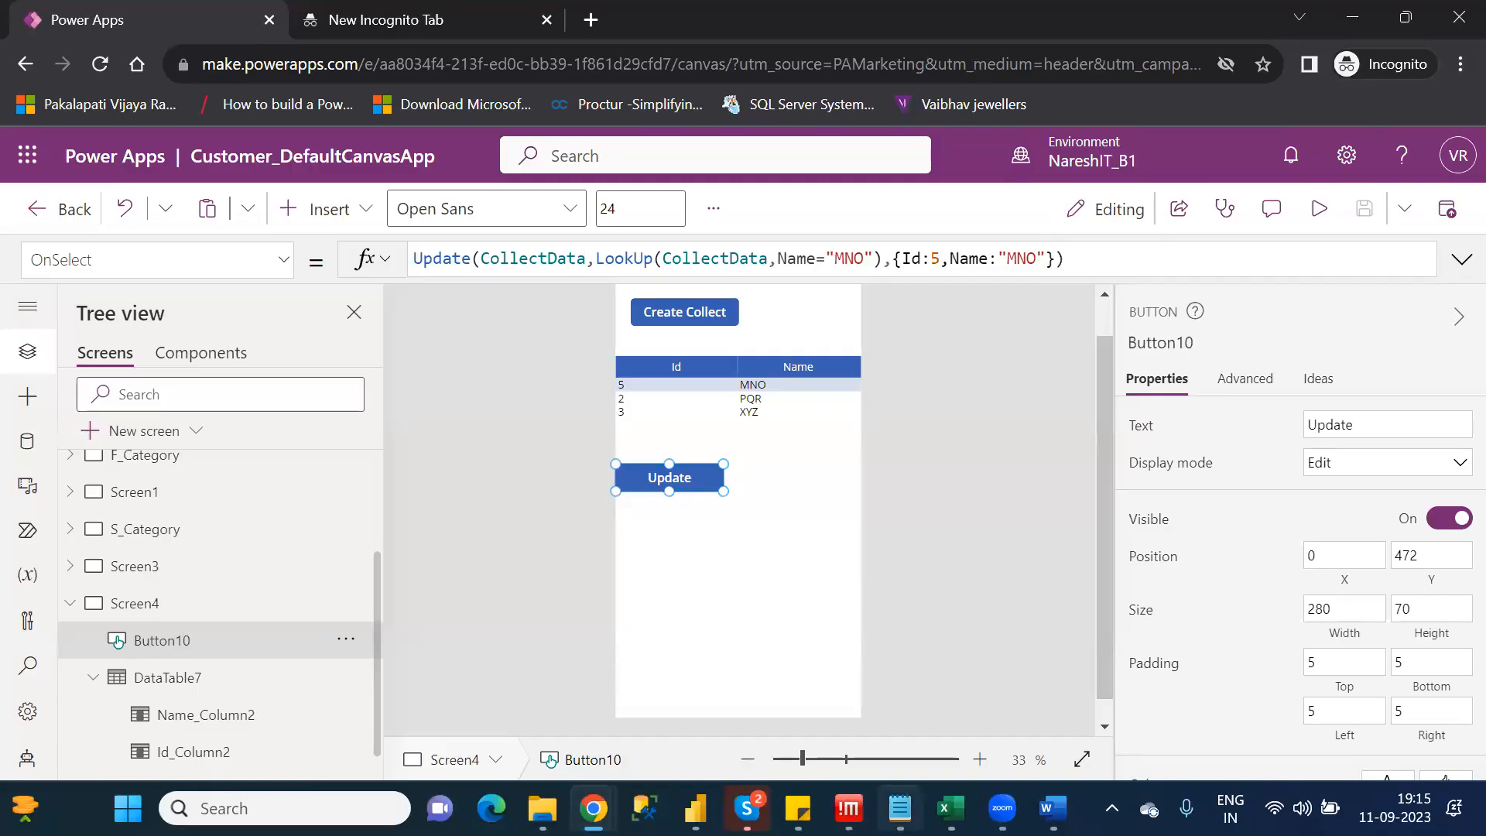
Switch to the Category_Wise_Functions notes in Notepad, highlight ViewForm, With and WeekDay, and bring up the system calendar
{"action": "left_click", "coordinate": [899, 808]}
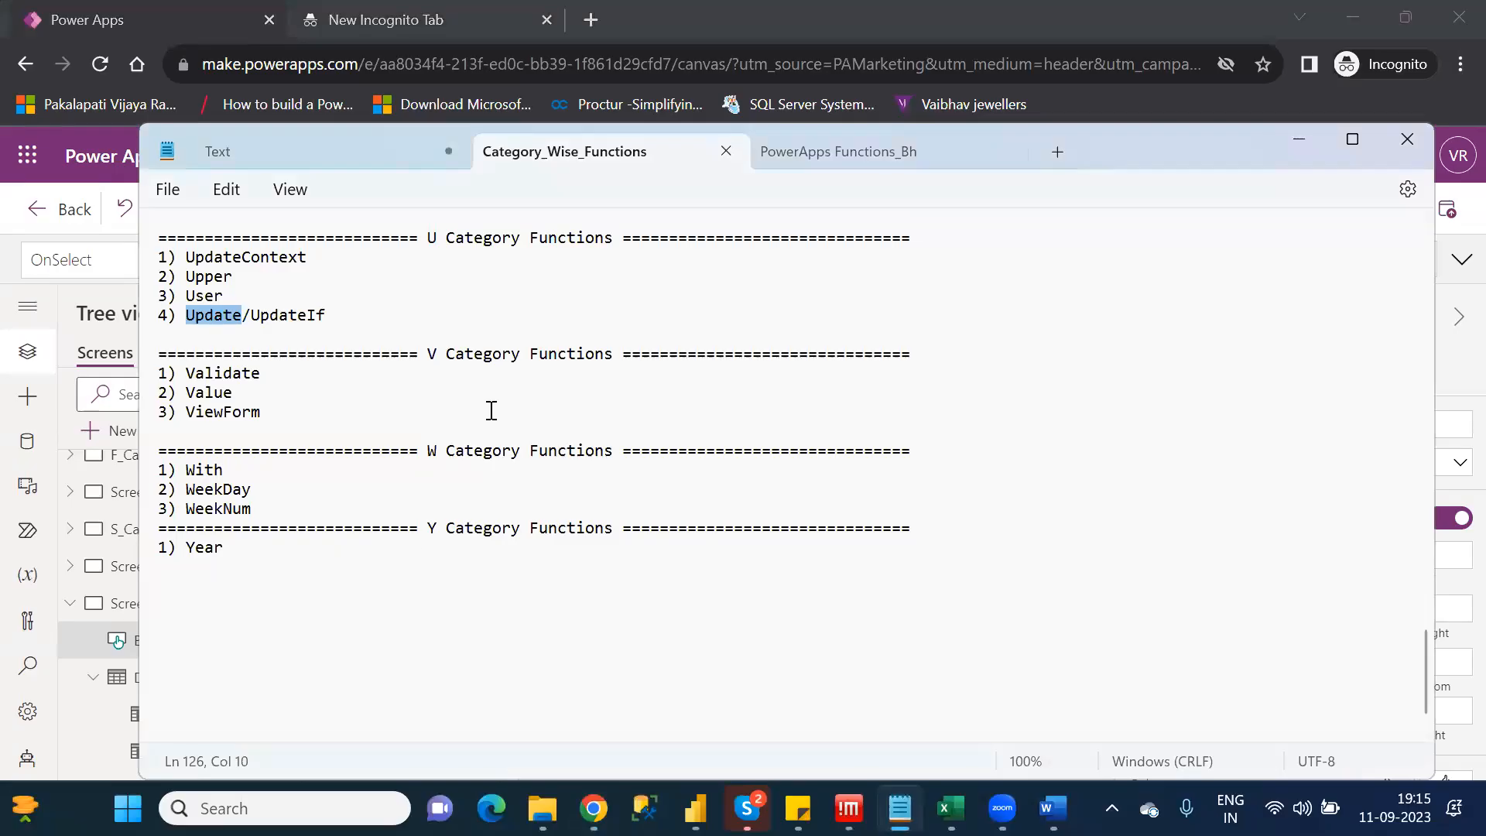
{"action": "double_click", "coordinate": [235, 412]}
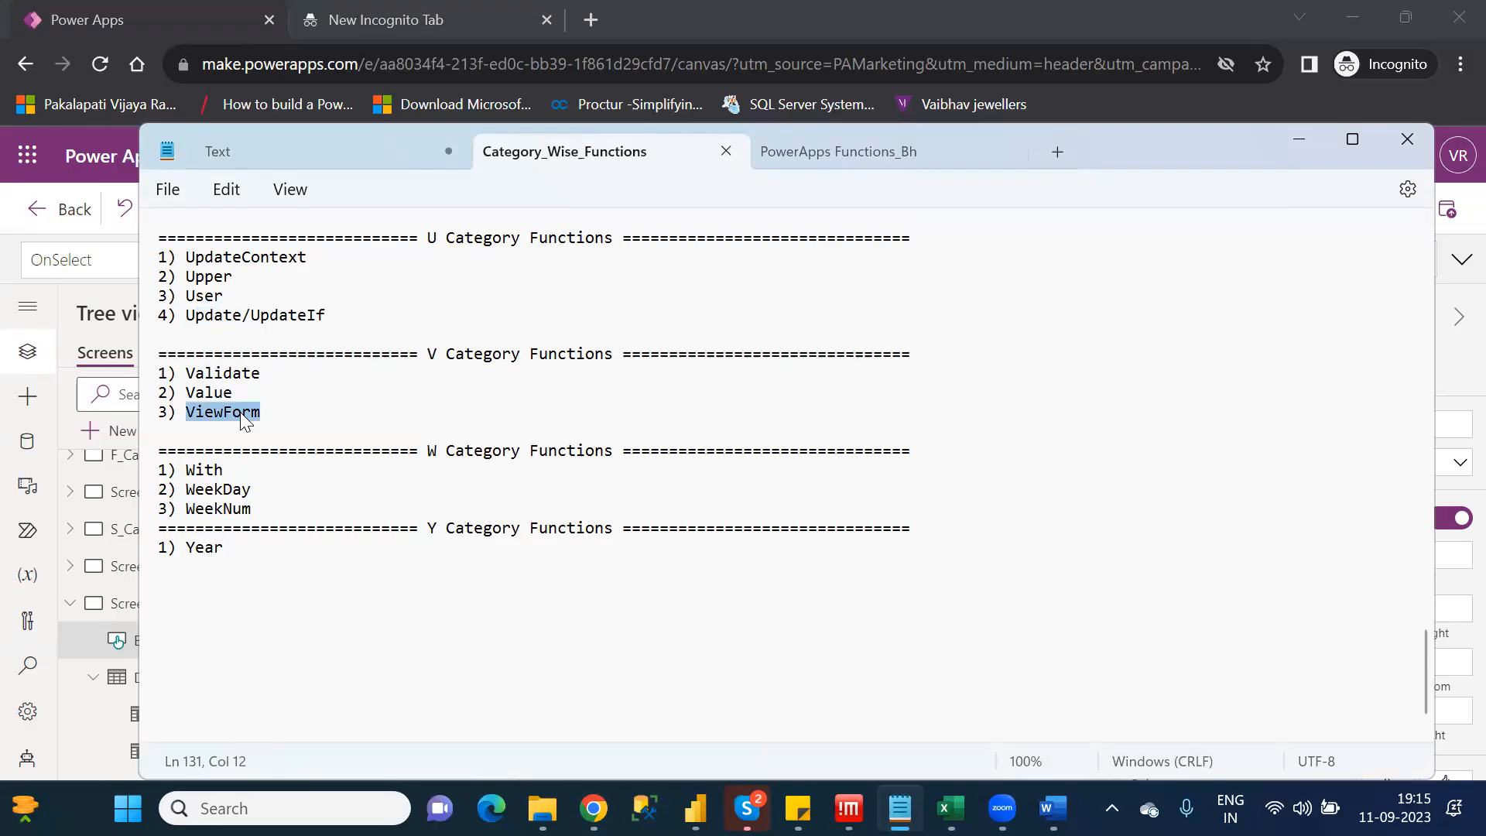
{"action": "double_click", "coordinate": [207, 474]}
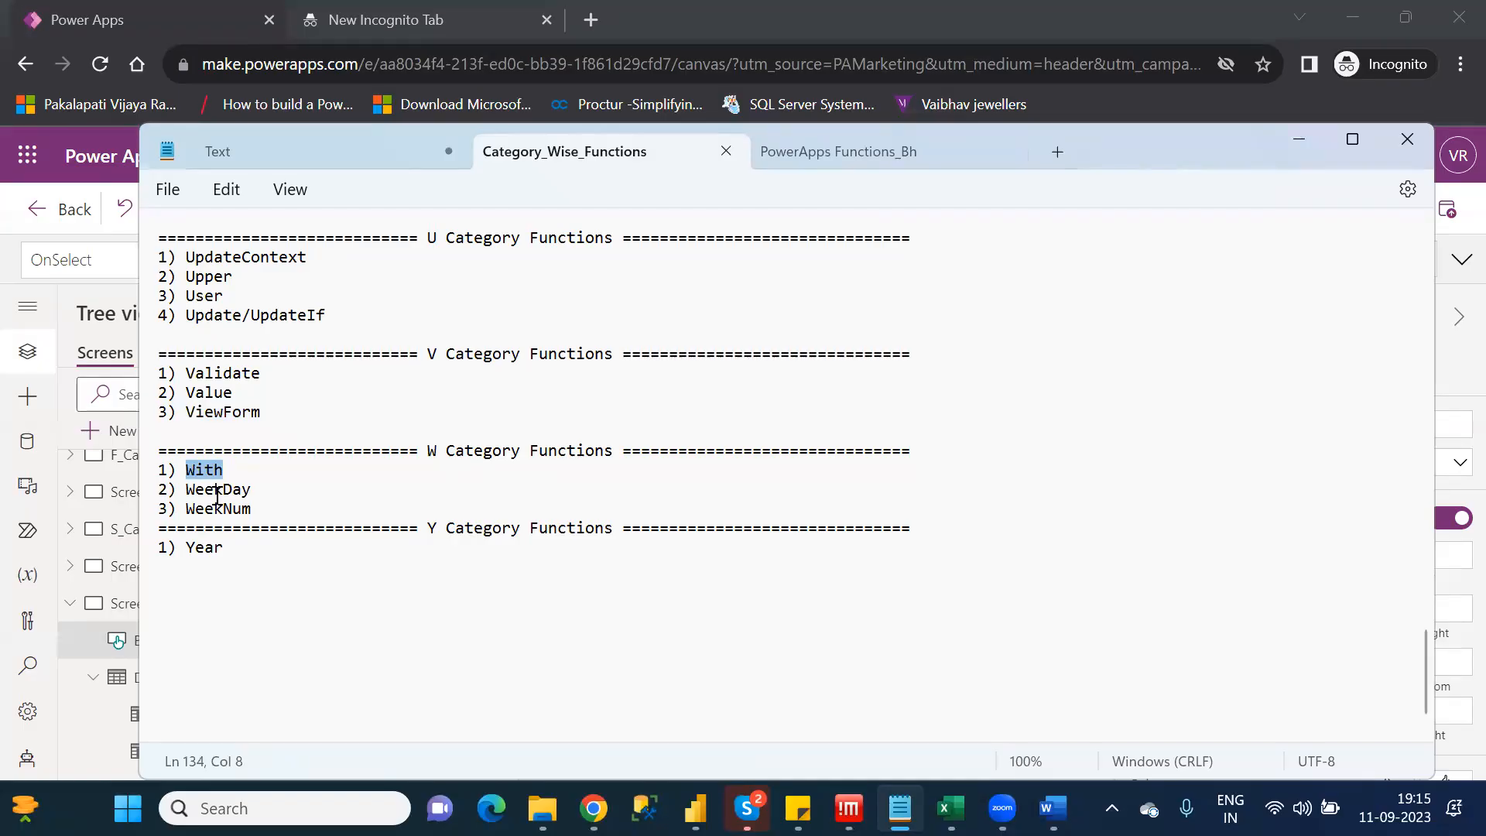
{"action": "double_click", "coordinate": [215, 494]}
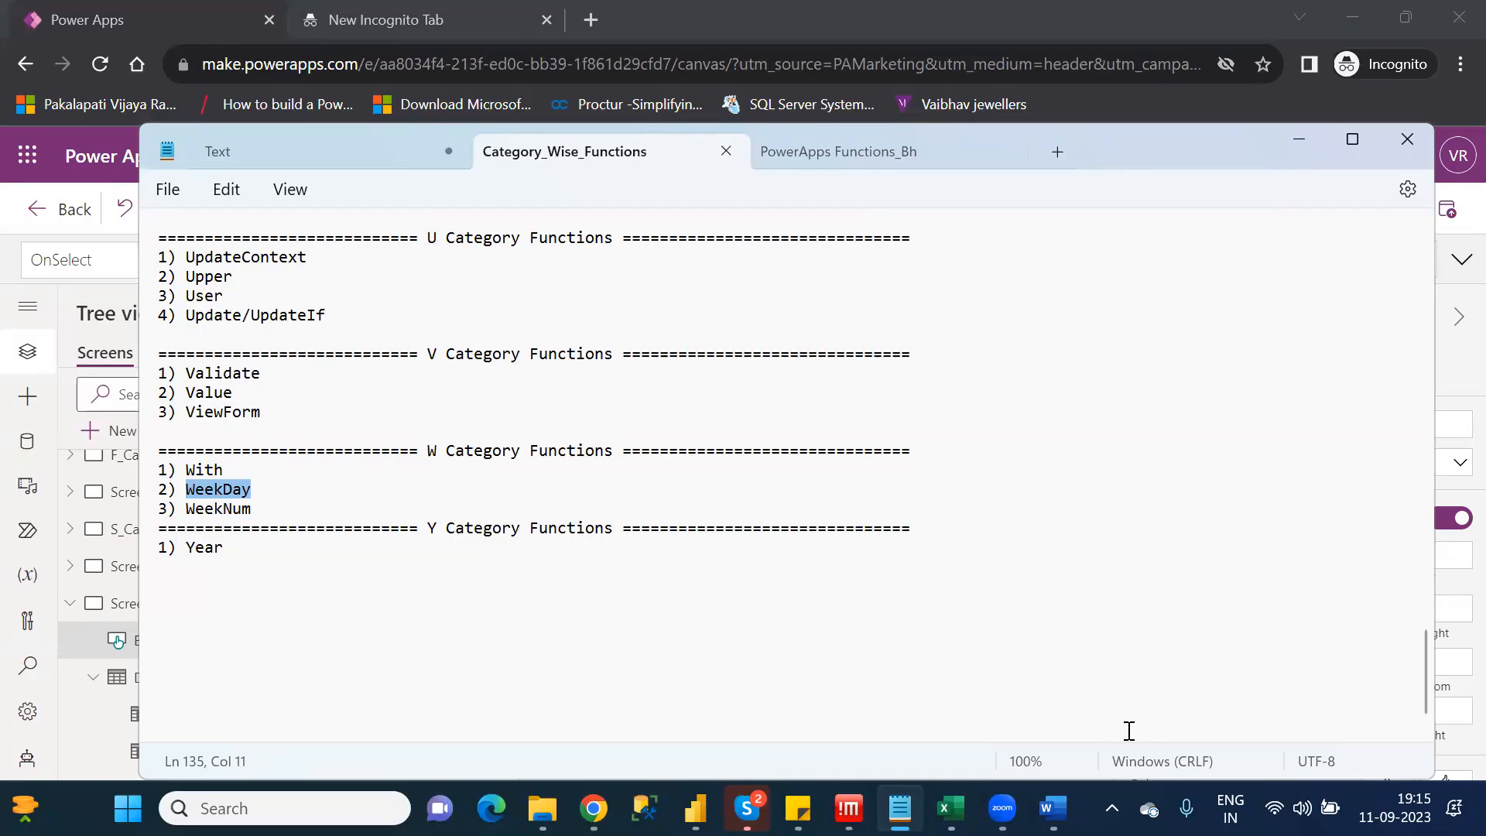
{"action": "left_click", "coordinate": [1394, 808]}
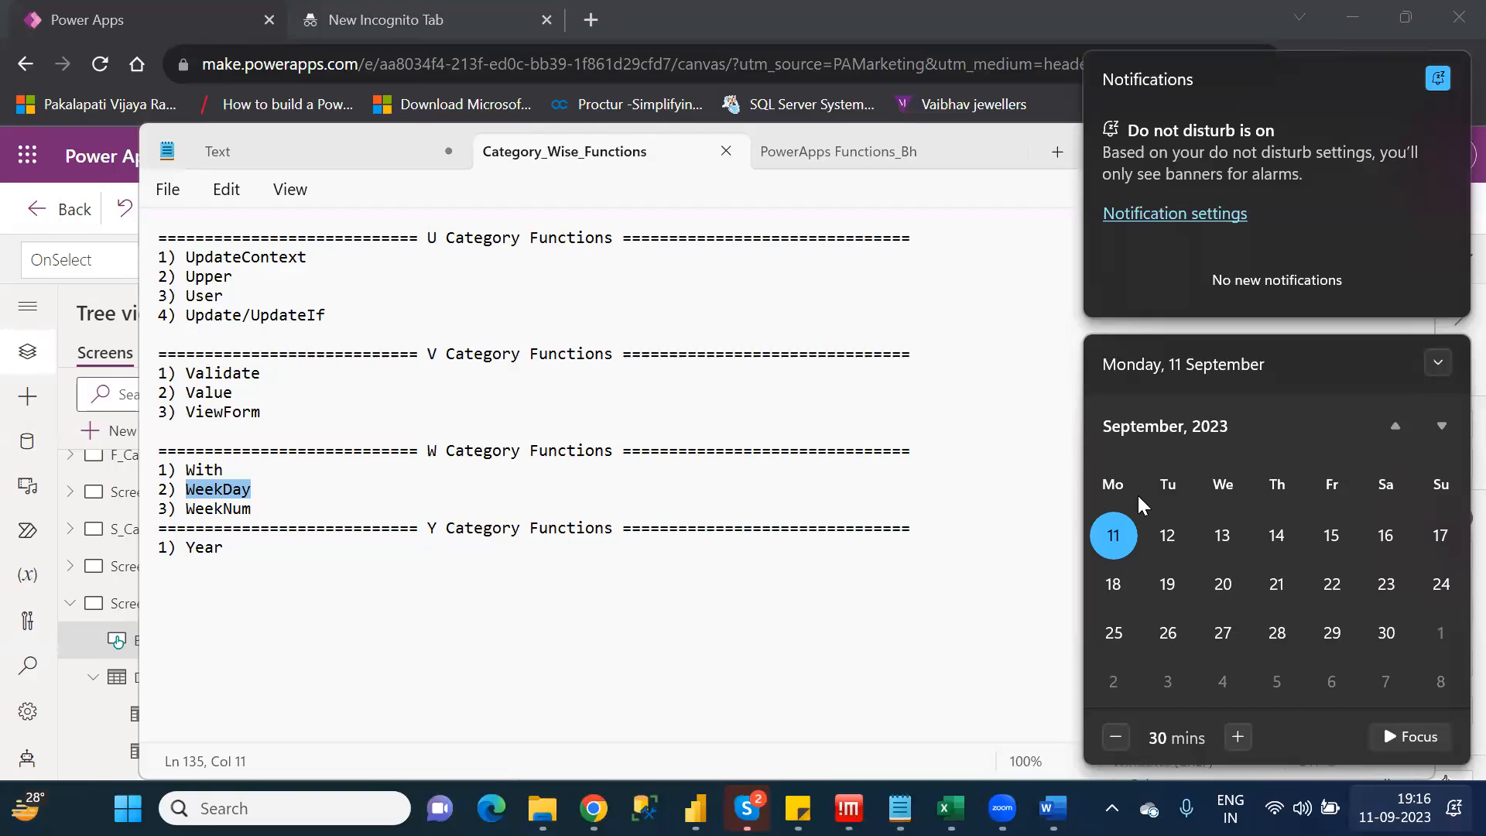
Switch back to Power Apps and select the upper data table on Screen3 to examine its columns and AddColumns formula
{"action": "key", "text": "alt+Tab"}
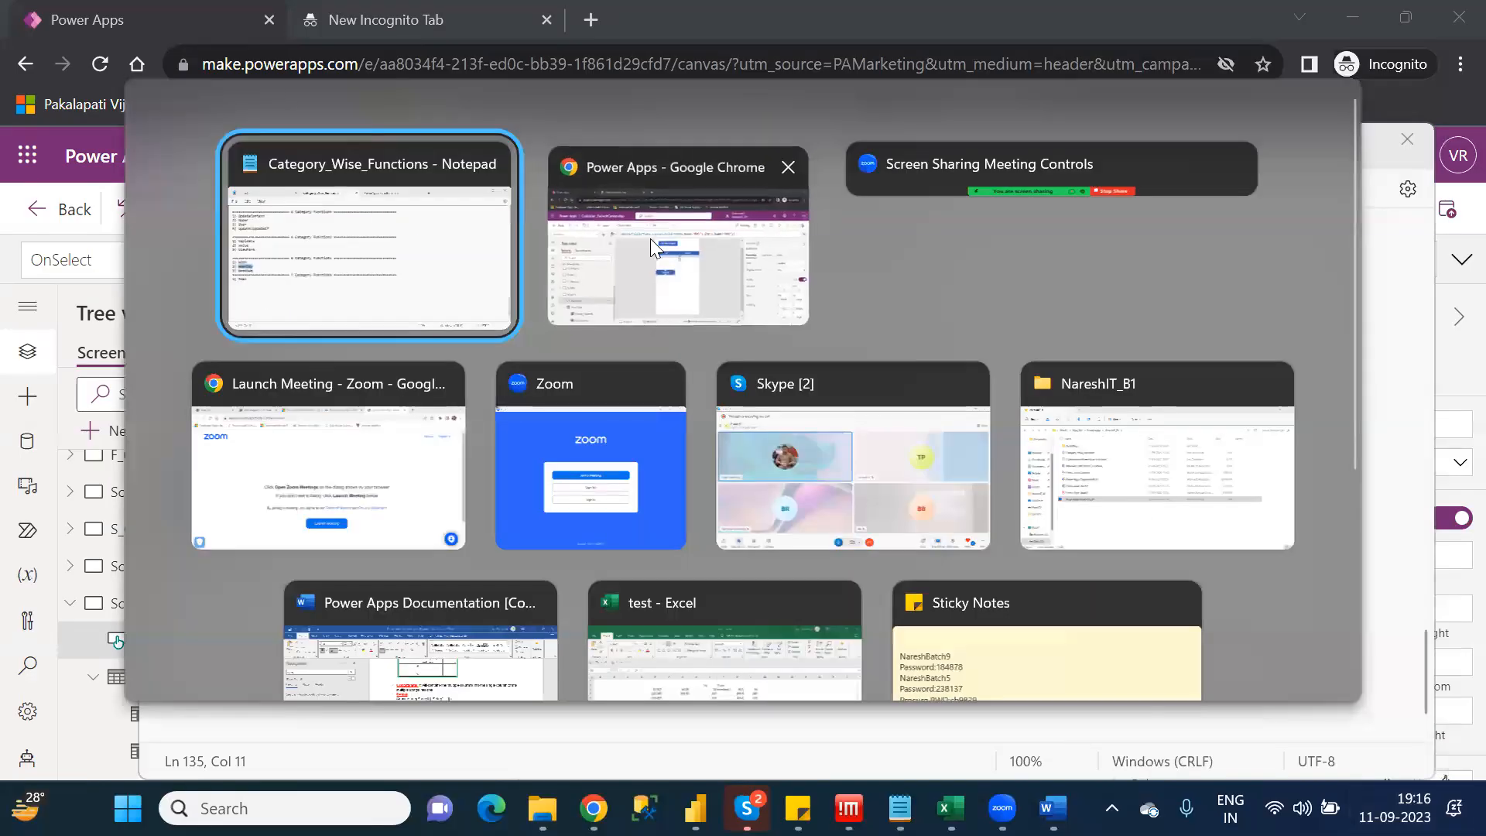
{"action": "left_click", "coordinate": [650, 238]}
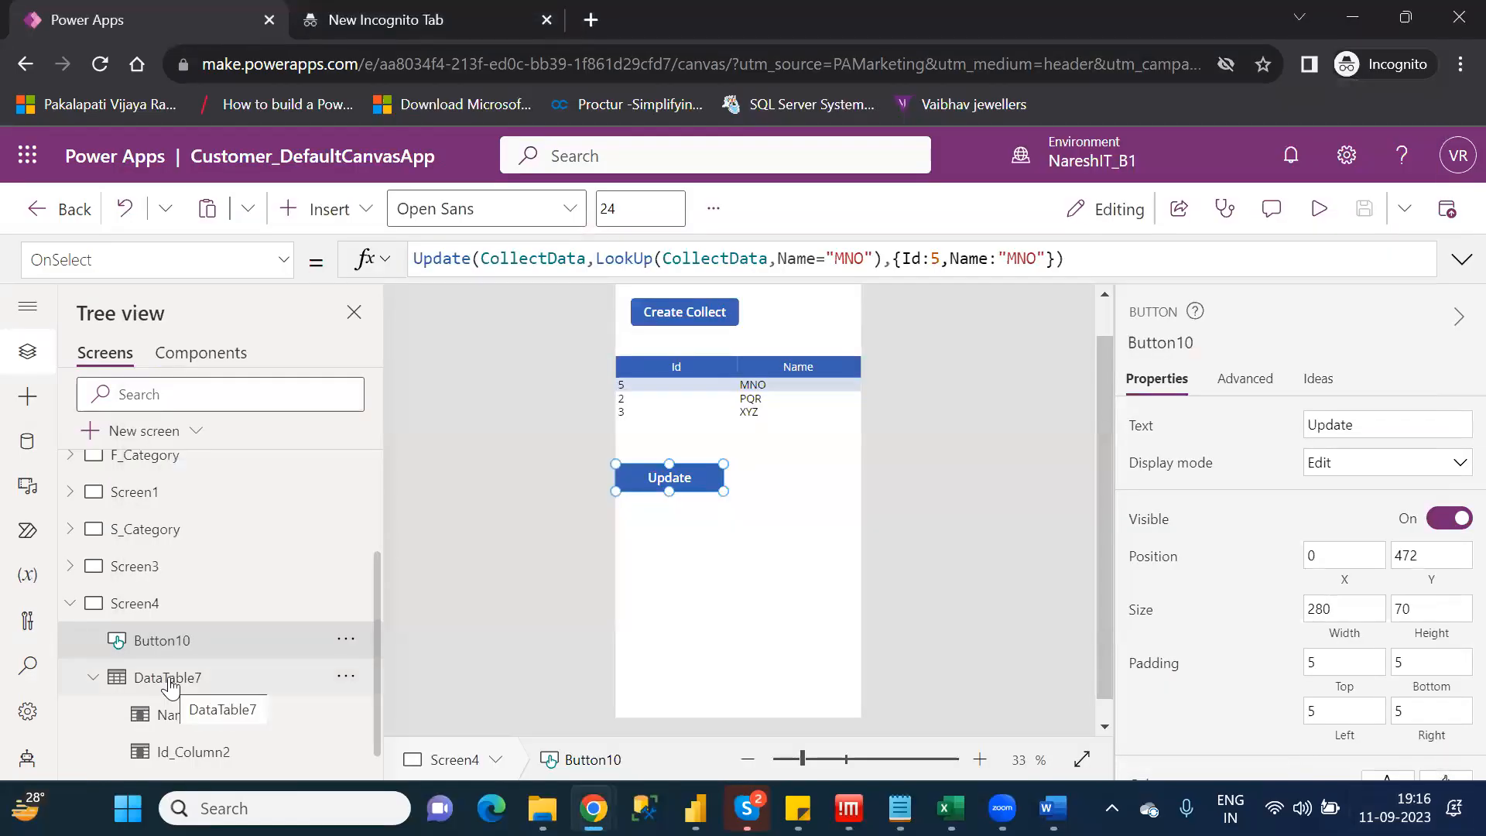
{"action": "left_click", "coordinate": [142, 567]}
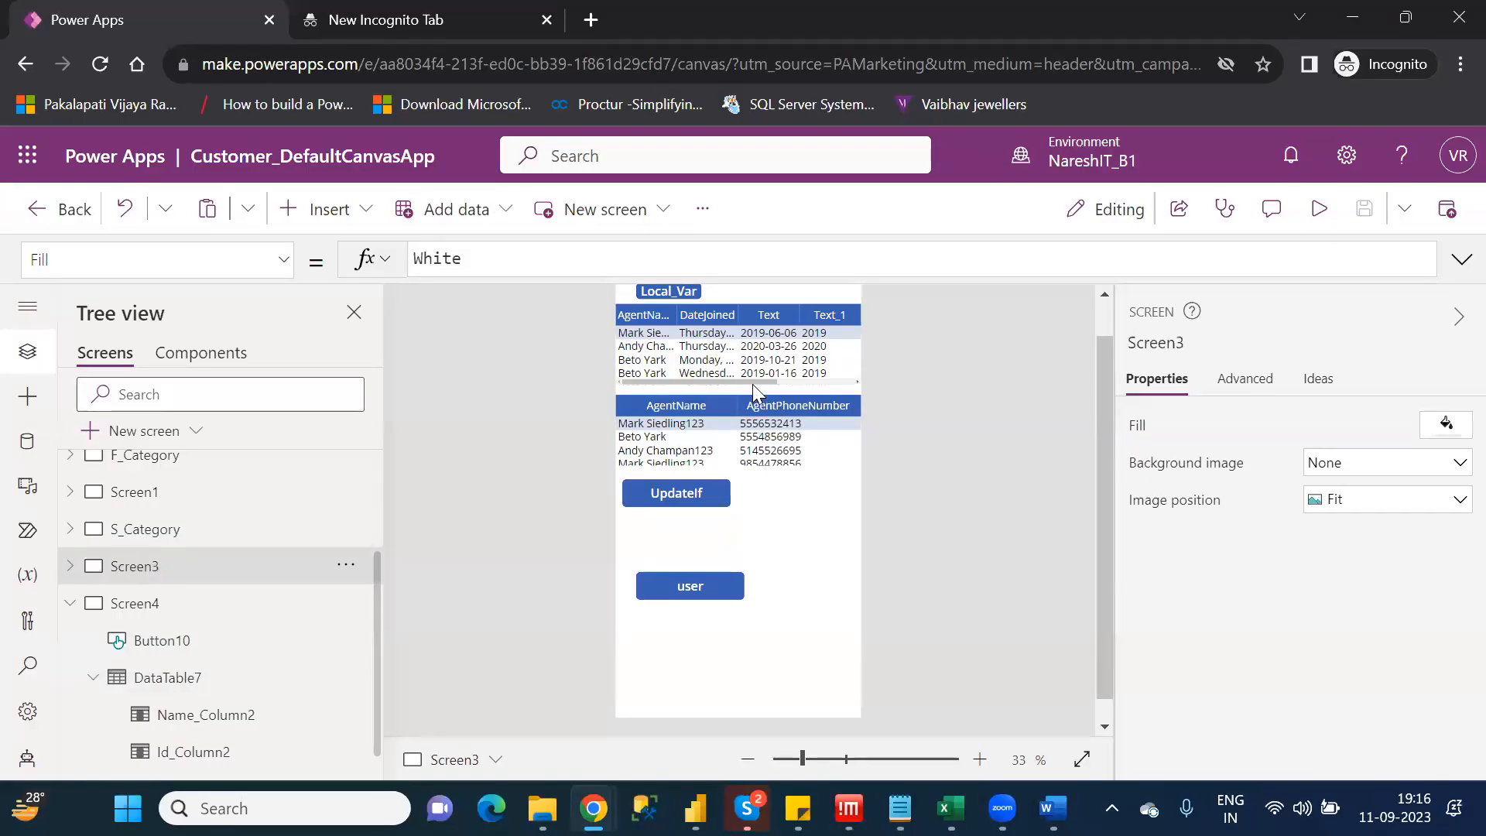
{"action": "left_click_drag", "start_coordinate": [754, 381], "coordinate": [844, 379]}
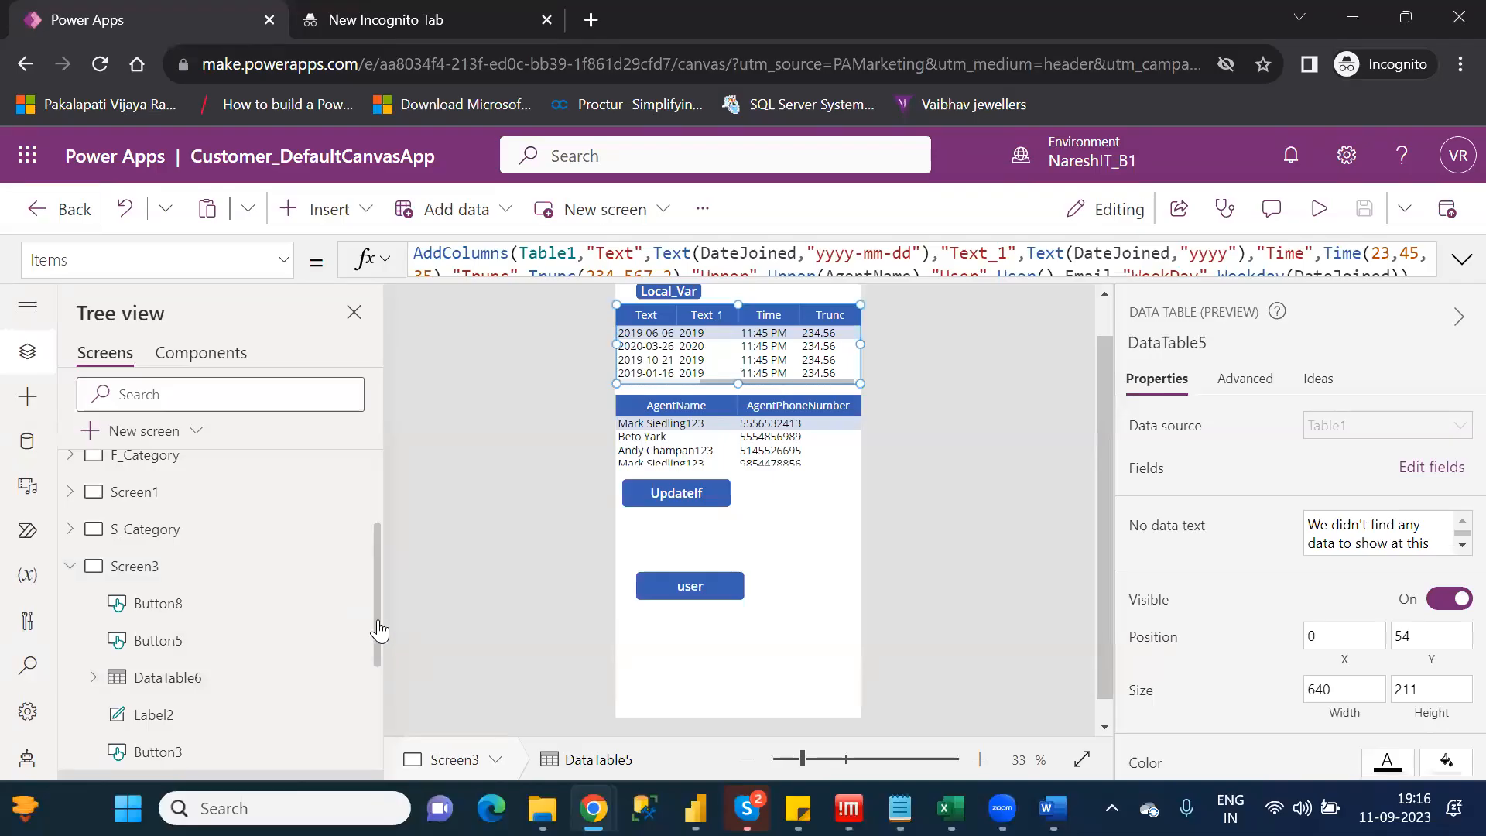
{"action": "scroll", "coordinate": [383, 656], "scroll_direction": "down", "scroll_amount": 1}
{"action": "left_click_drag", "start_coordinate": [383, 657], "coordinate": [396, 621]}
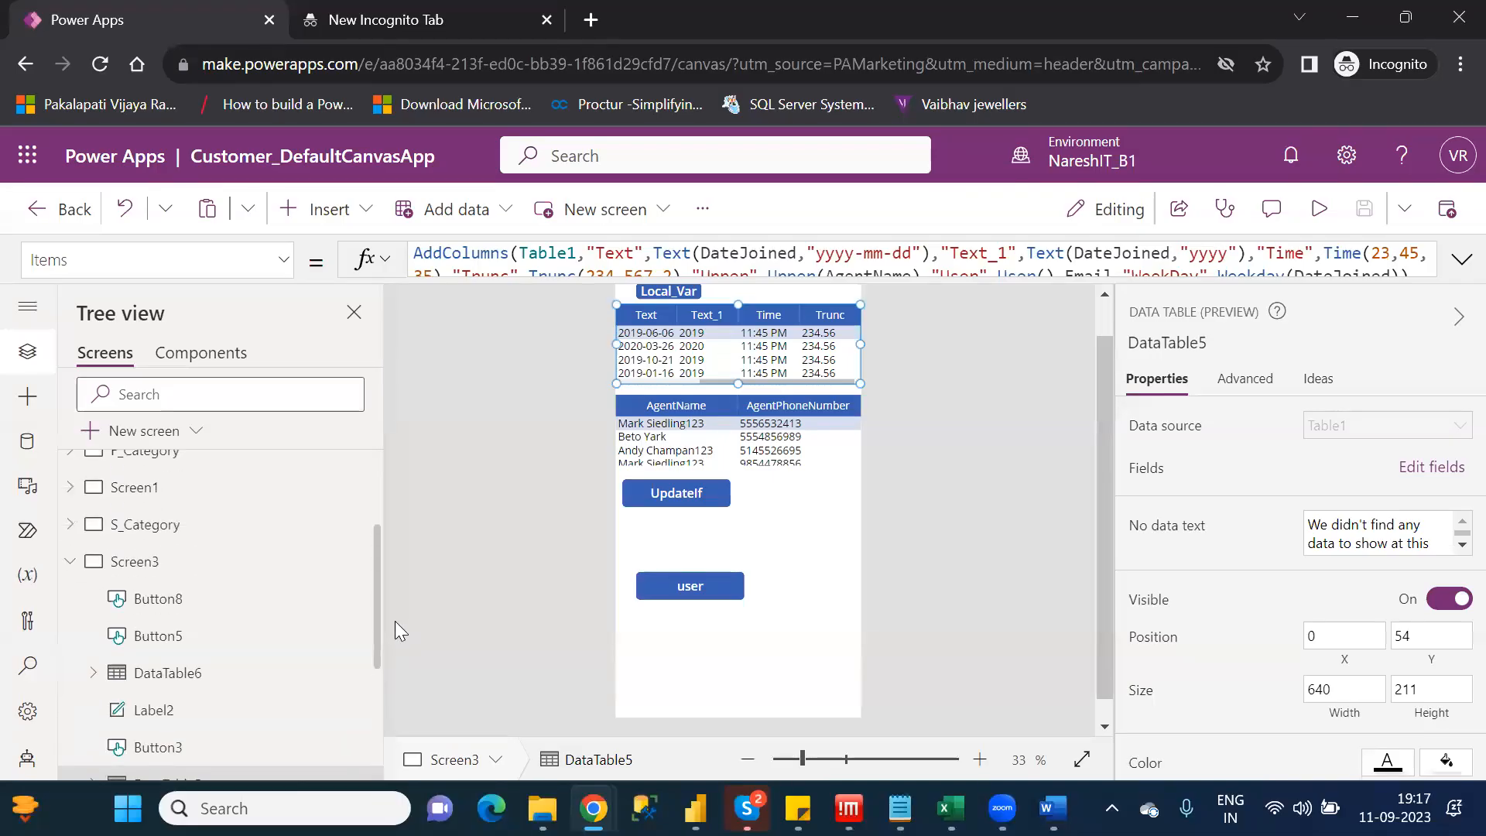
Open Screen4 and move the Update button beside the Create Collect button, at about X 339, Y 40
{"action": "left_click_drag", "start_coordinate": [395, 621], "coordinate": [405, 732]}
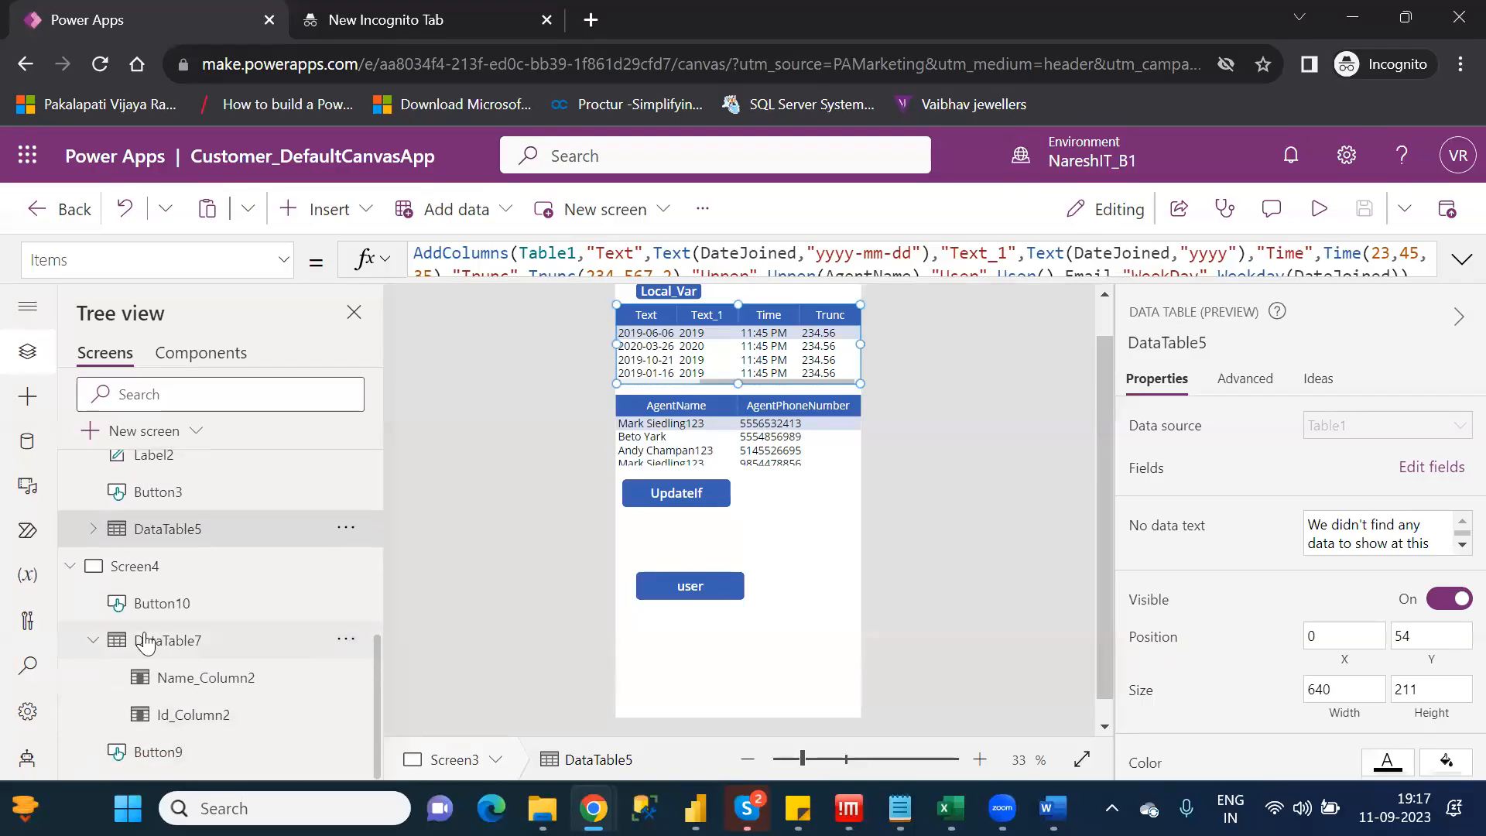
{"action": "left_click", "coordinate": [143, 566]}
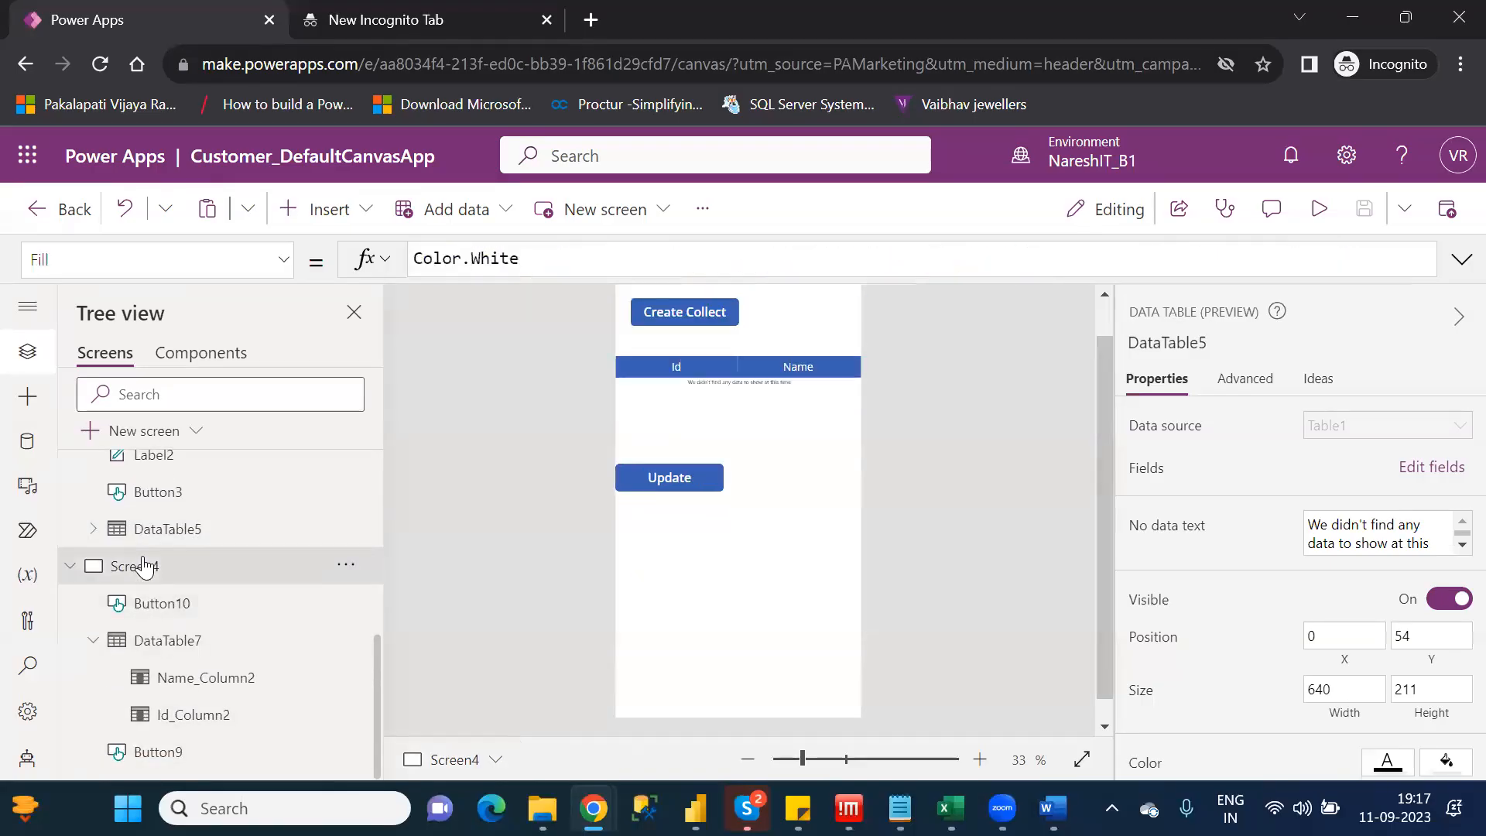
{"action": "left_click_drag", "start_coordinate": [694, 489], "coordinate": [822, 309]}
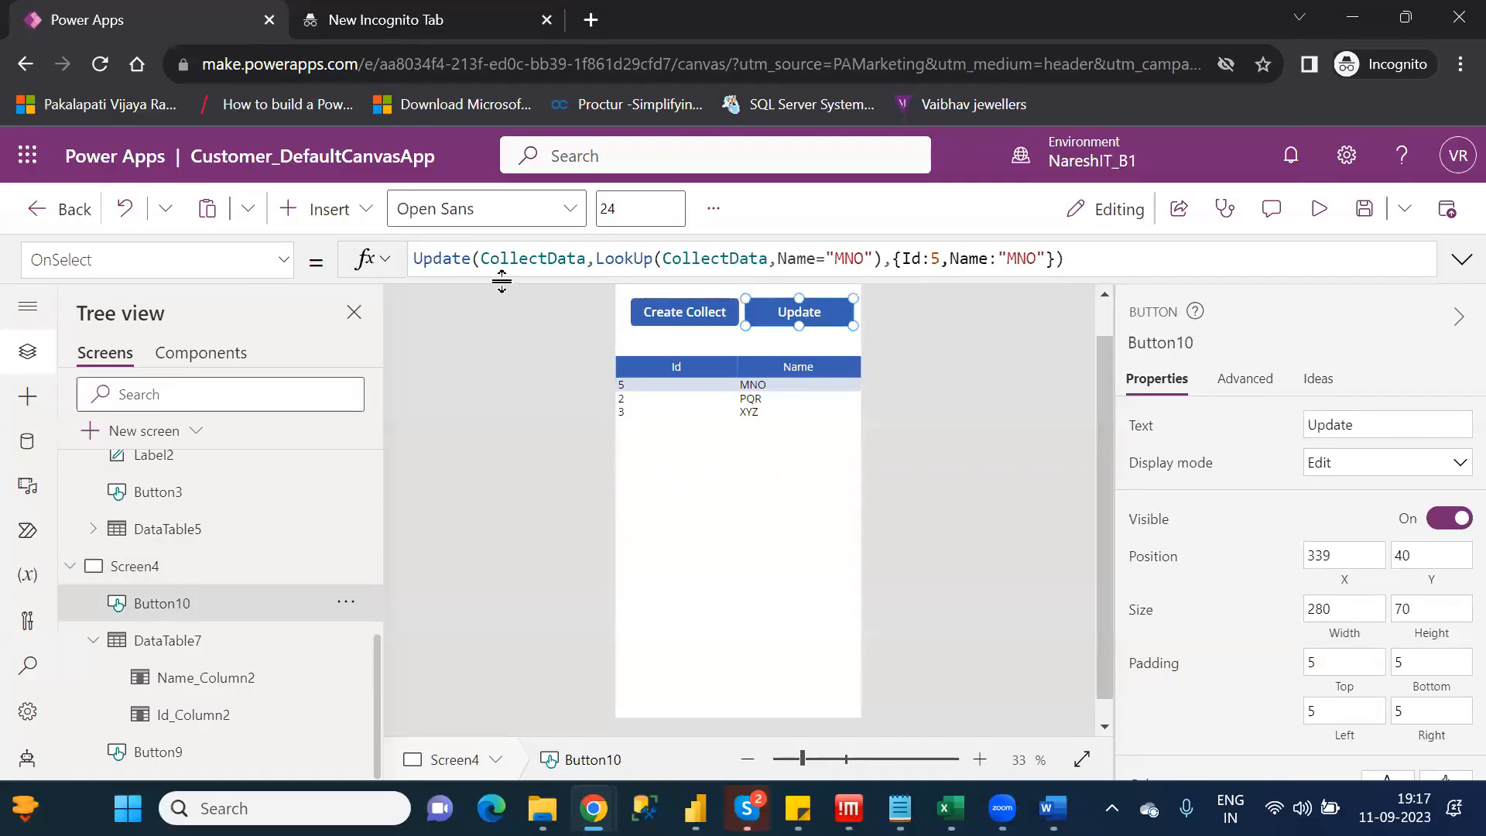
Insert a data table on Screen4 and place it below the Id and Name table at about Y 468, about 640 × 260 in size
{"action": "left_click", "coordinate": [326, 217]}
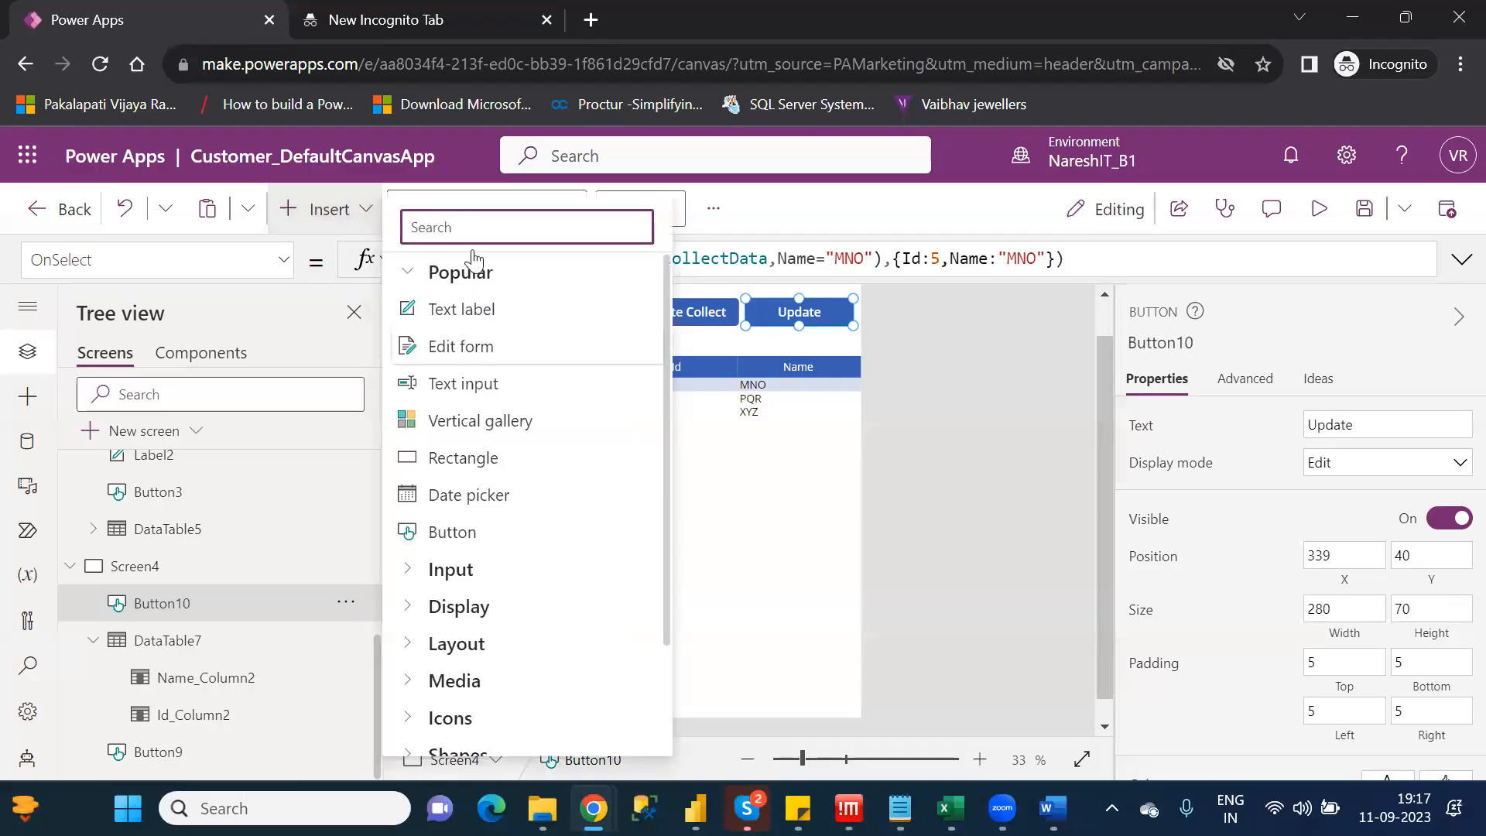
{"action": "type", "text": "dat"}
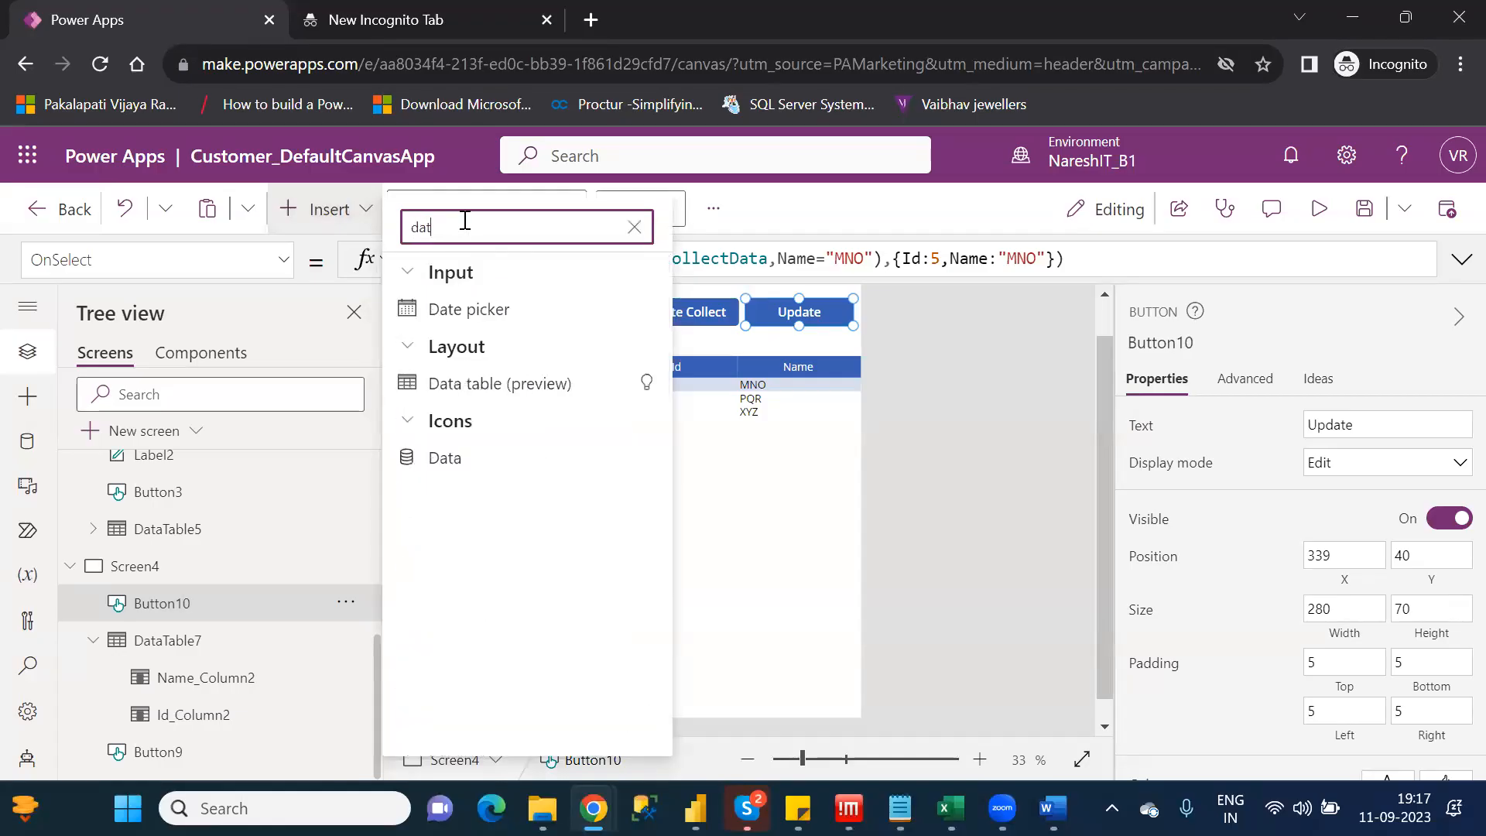
{"action": "left_click", "coordinate": [511, 383]}
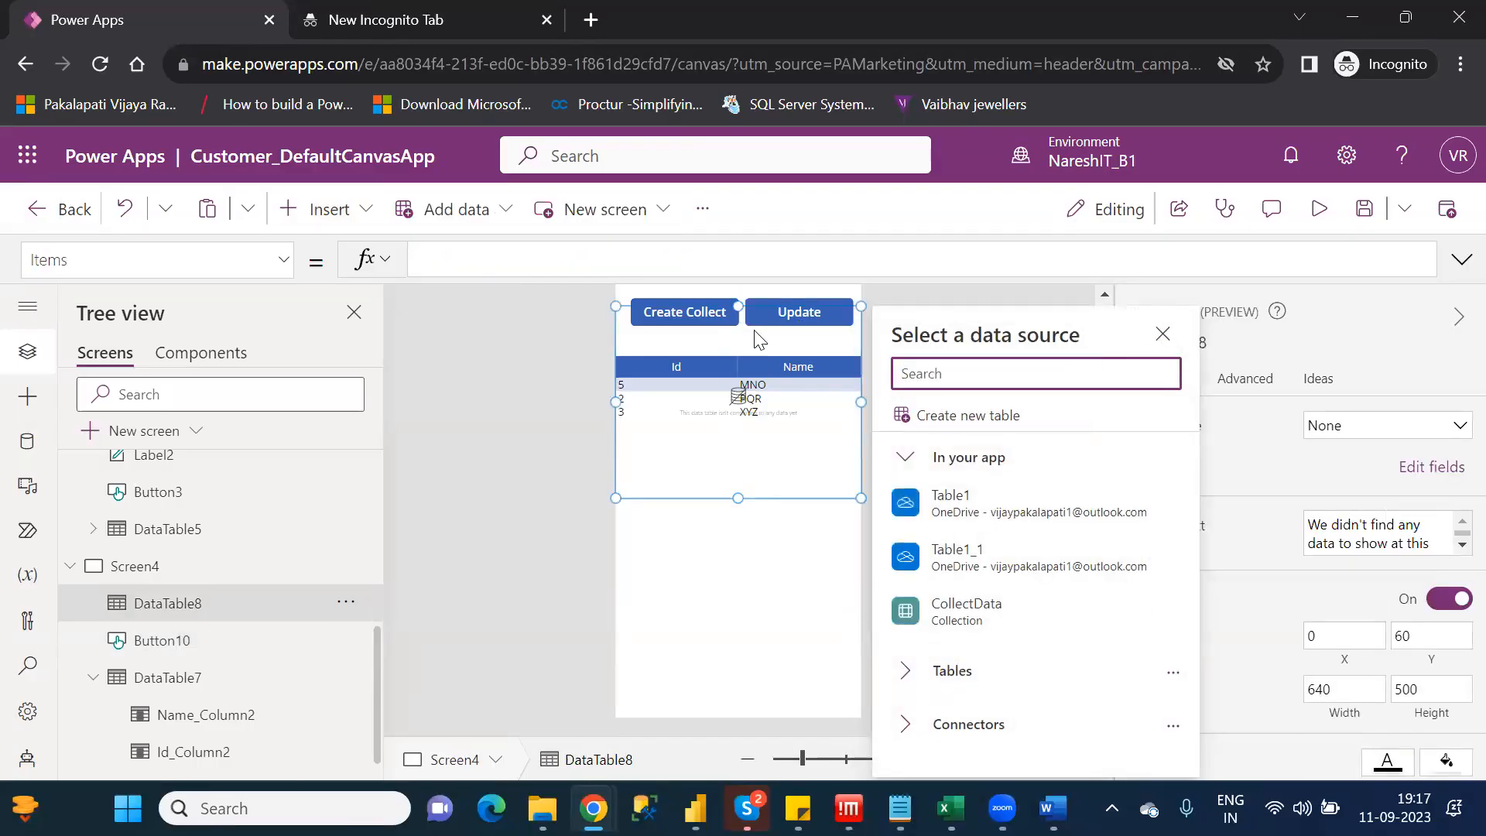
{"action": "left_click_drag", "start_coordinate": [743, 301], "coordinate": [770, 463]}
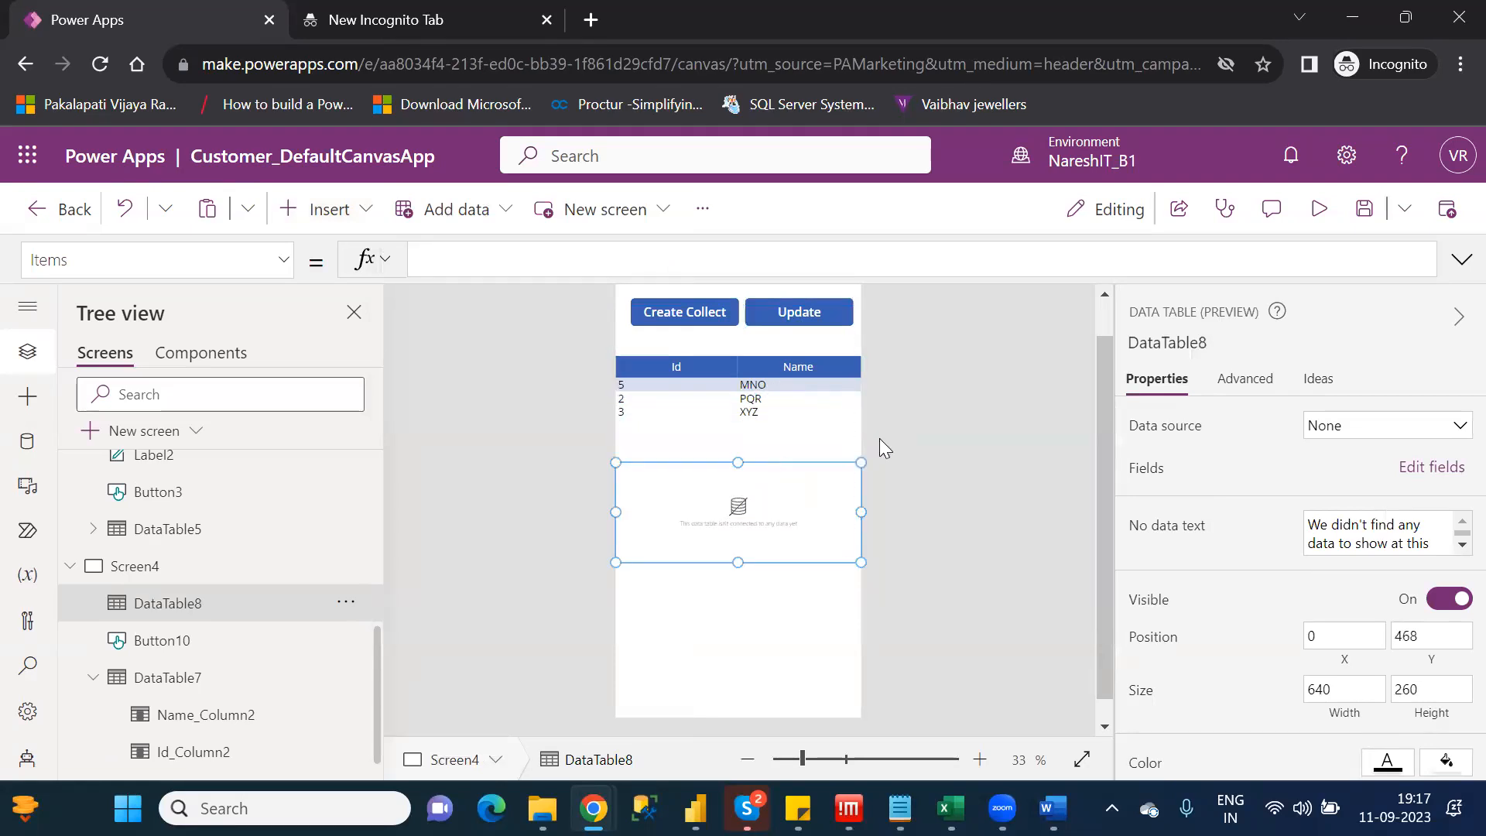
Connect the new data table to Table1 and add the DateJoined field to it
{"action": "left_click", "coordinate": [1377, 428]}
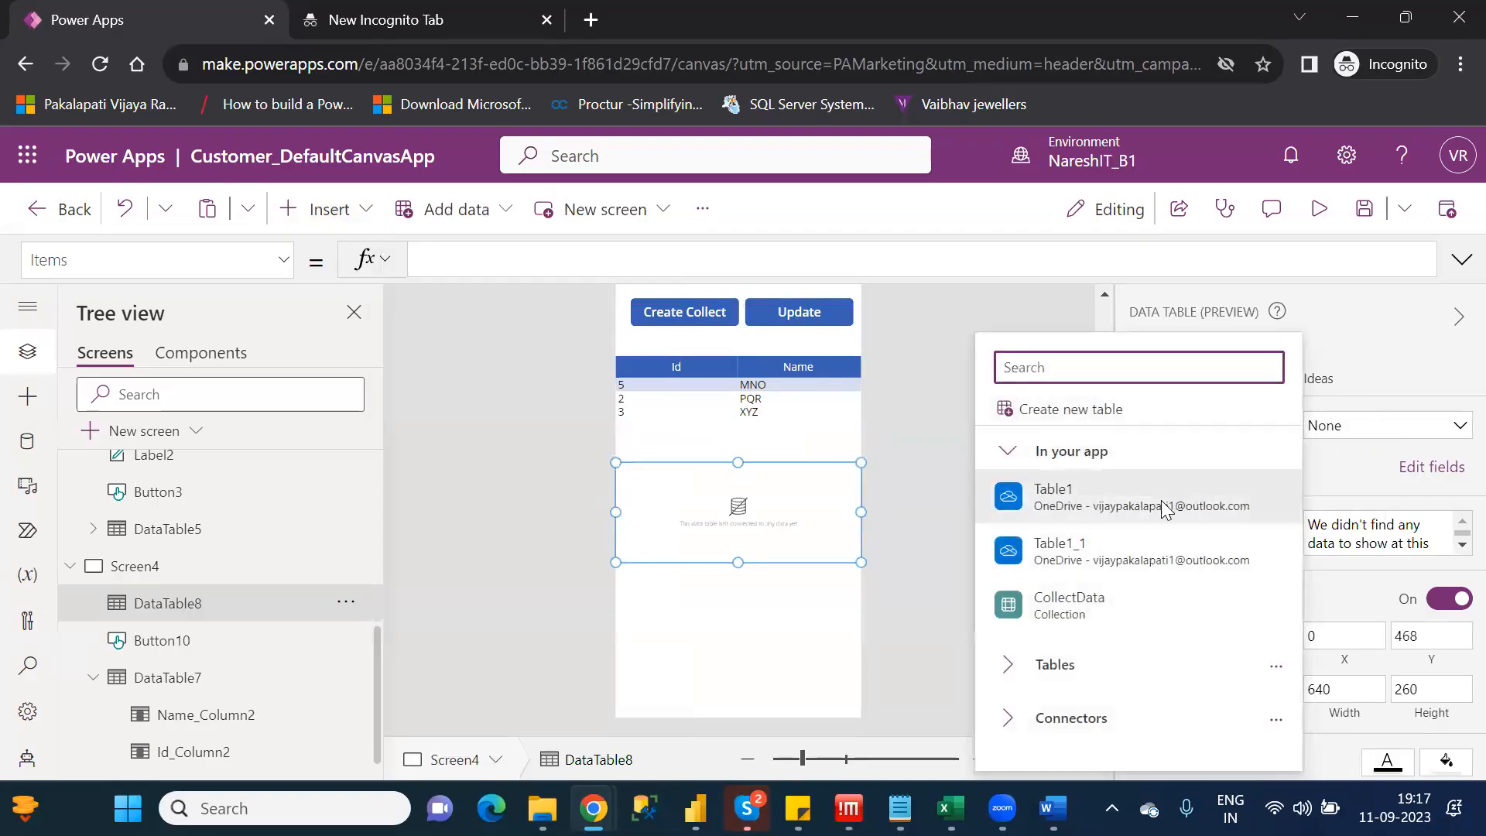
{"action": "left_click", "coordinate": [1141, 514]}
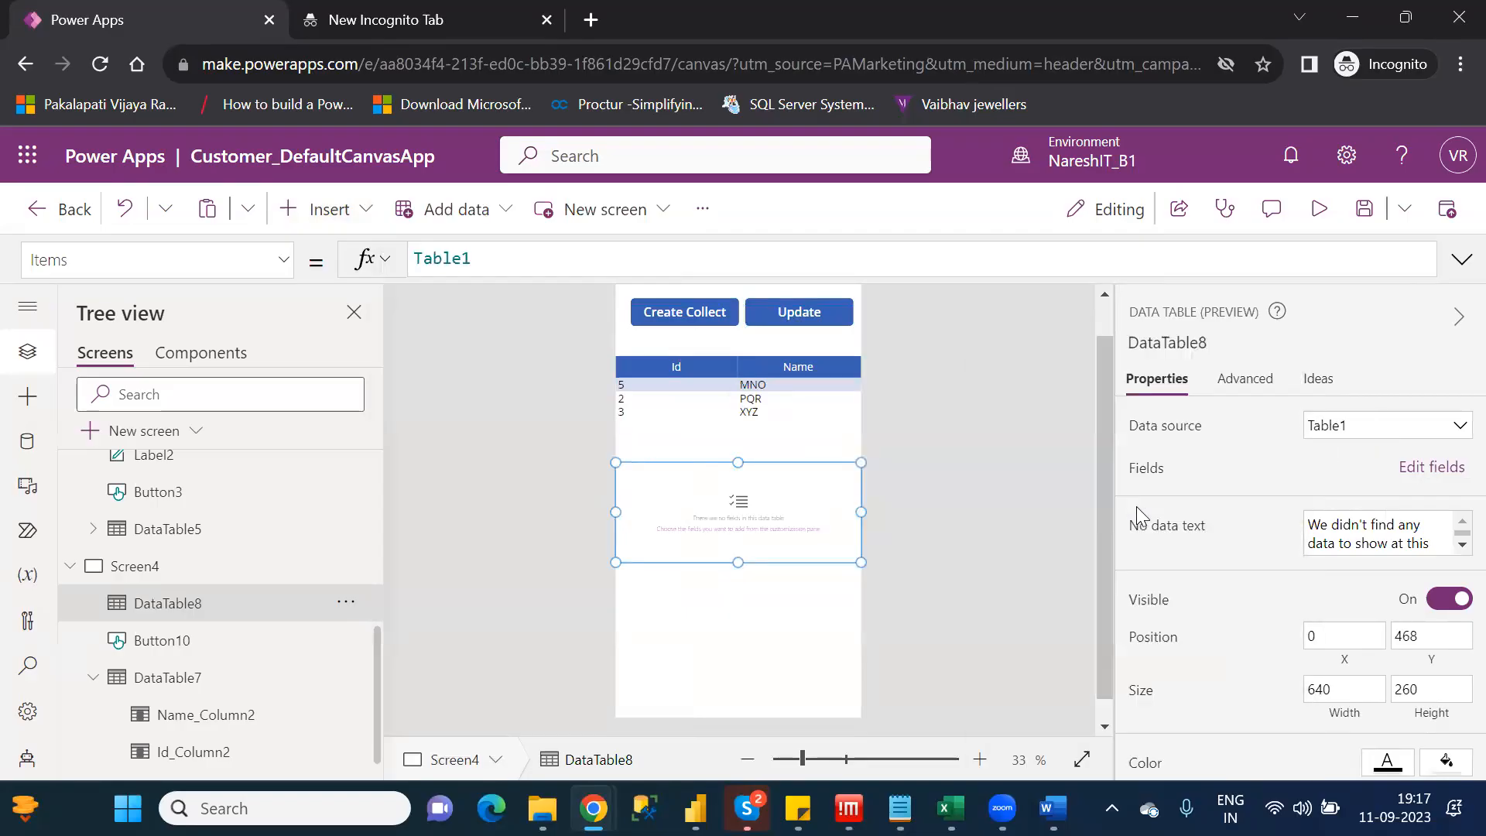
{"action": "left_click", "coordinate": [1412, 466]}
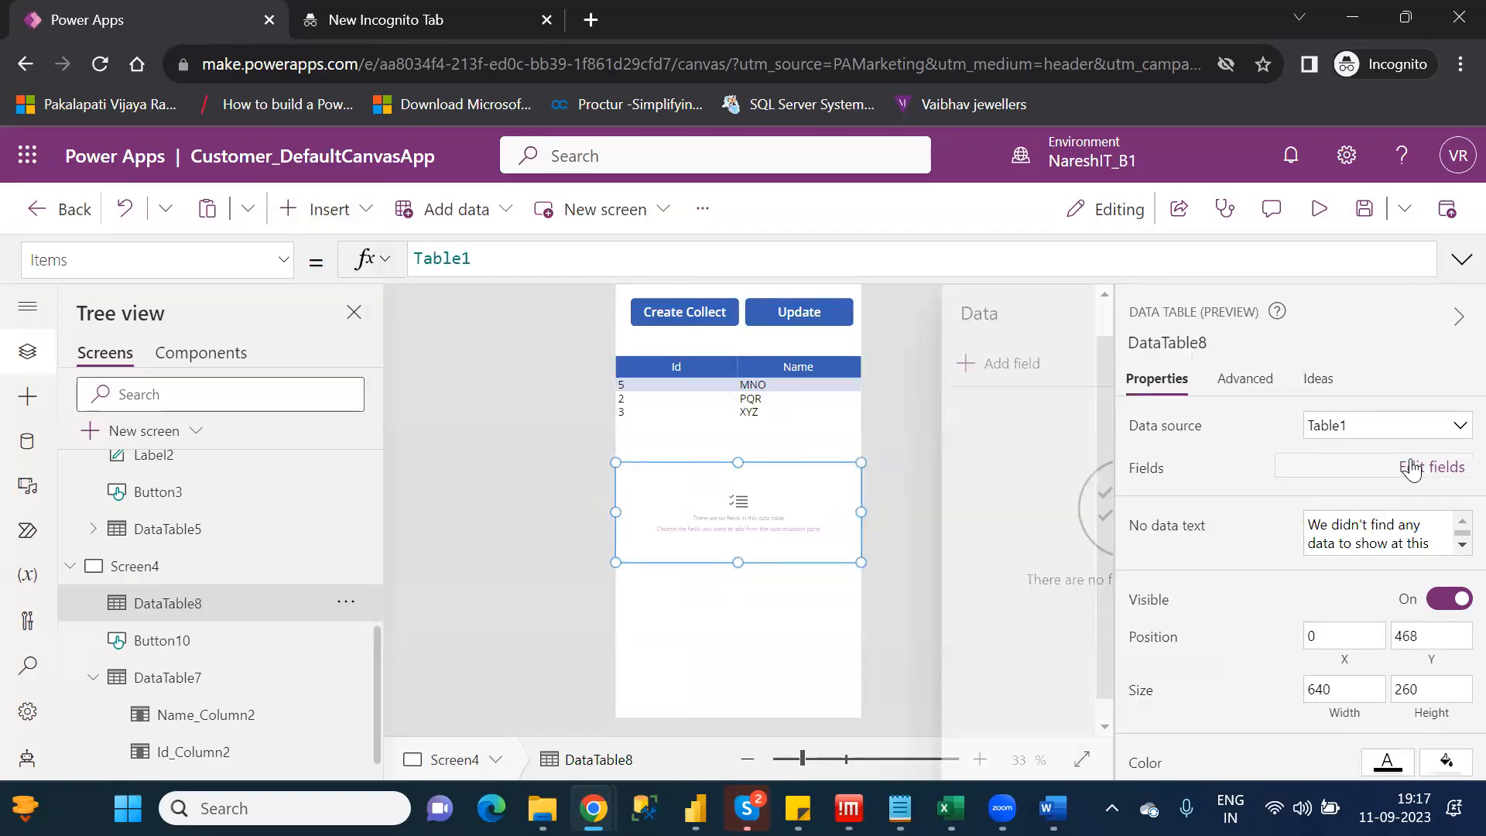
{"action": "left_click", "coordinate": [822, 373]}
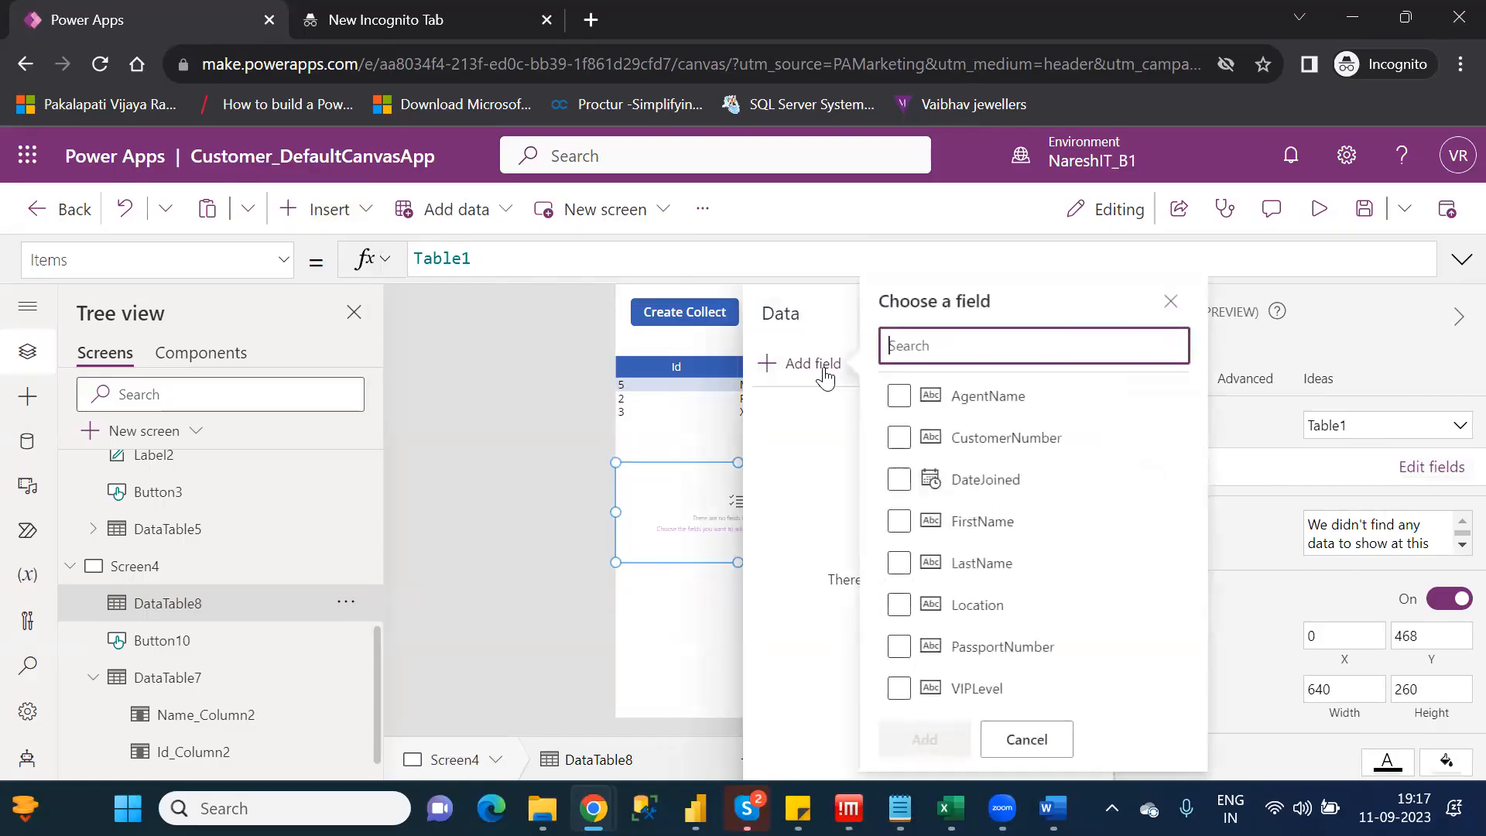
{"action": "left_click", "coordinate": [898, 479]}
{"action": "left_click", "coordinate": [927, 741]}
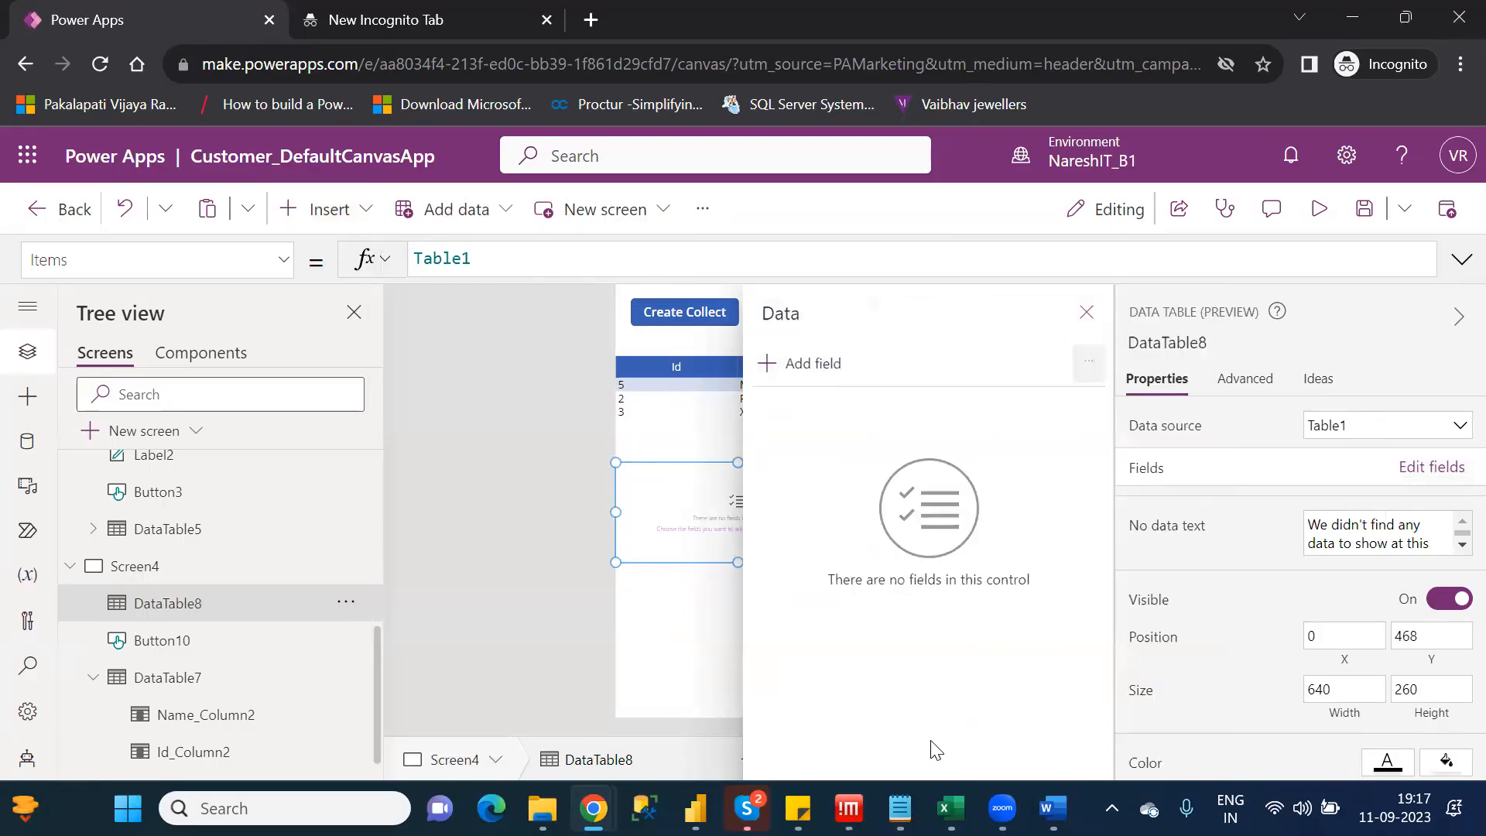
{"action": "left_click", "coordinate": [1087, 312]}
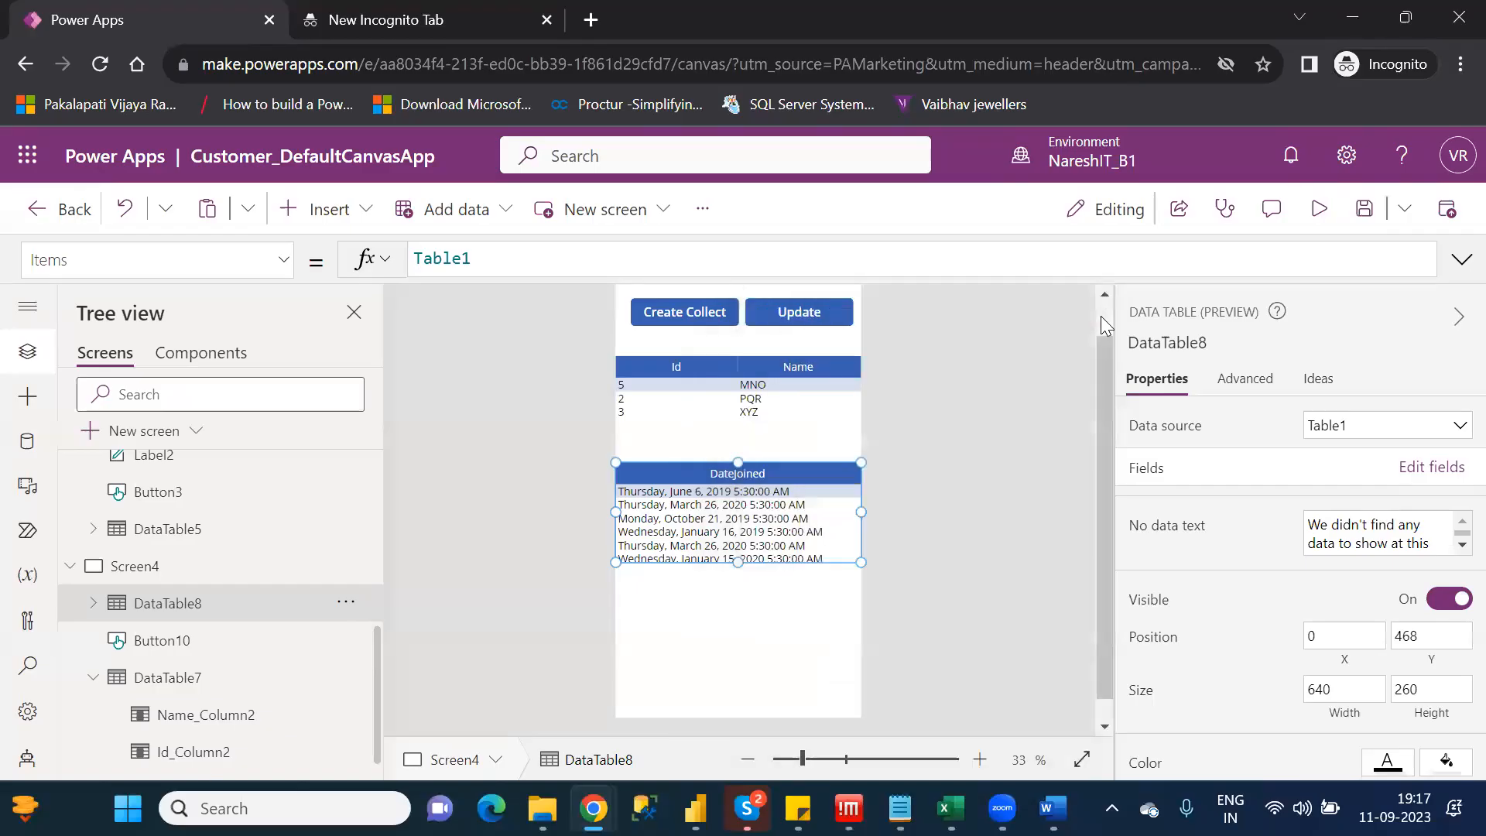
Set the new data table's Items formula to AddColumns(Table1,"WeekDay",Weekday(DateJoined))
{"action": "left_click", "coordinate": [416, 257]}
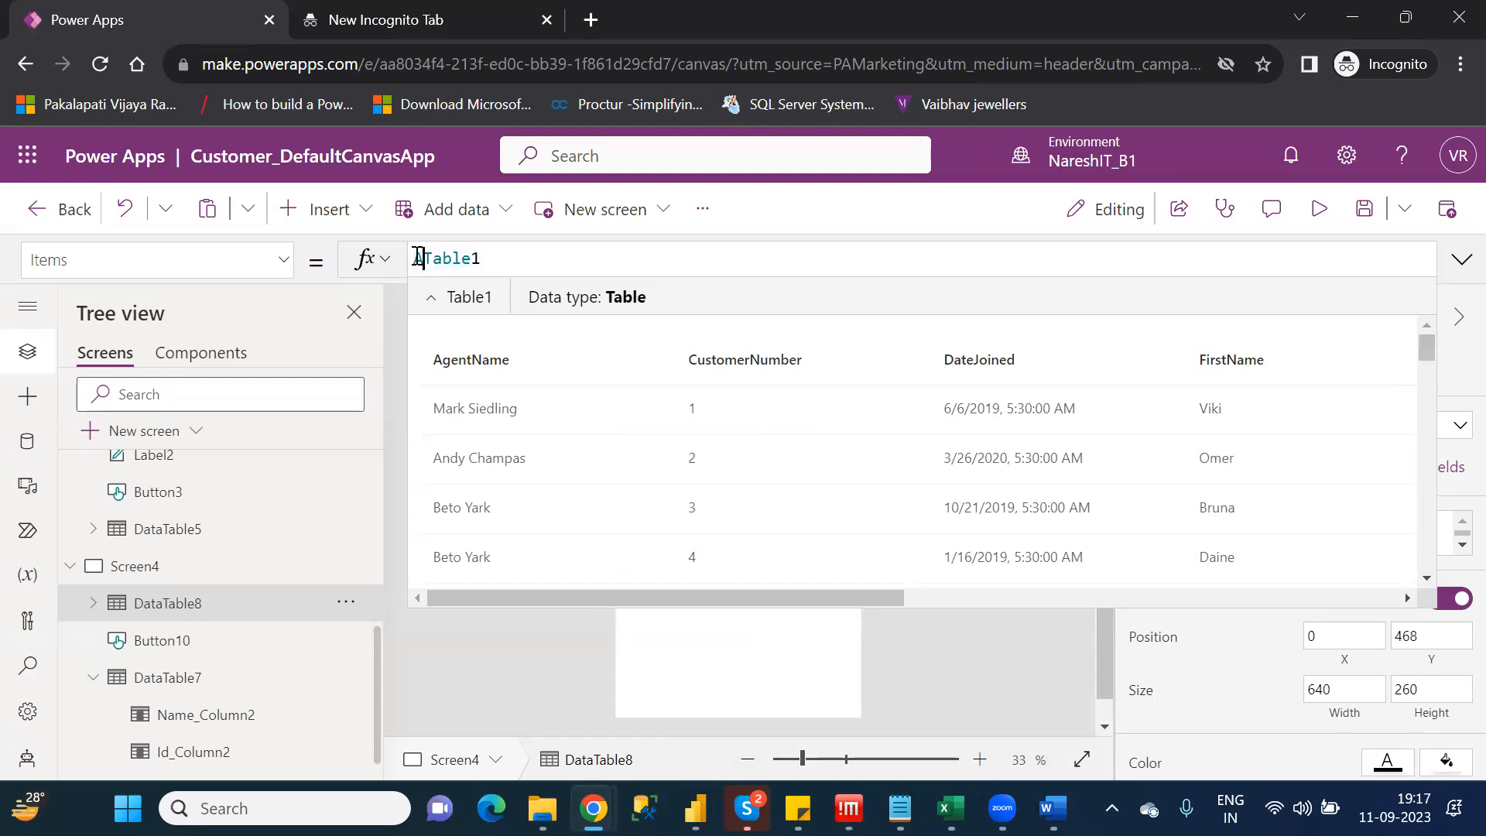
{"action": "type", "text": "A"}
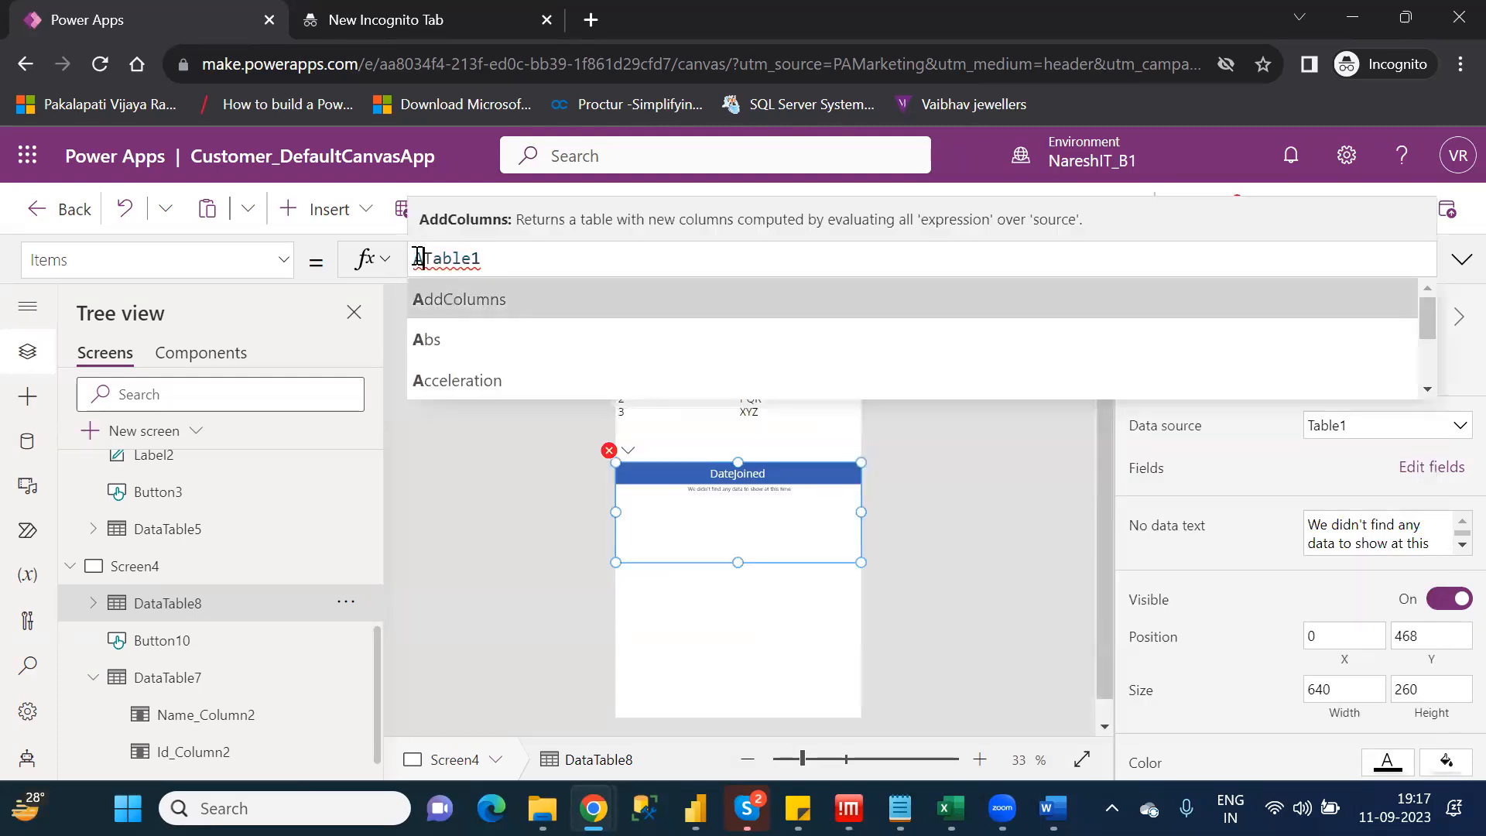
{"action": "key", "text": "Tab"}
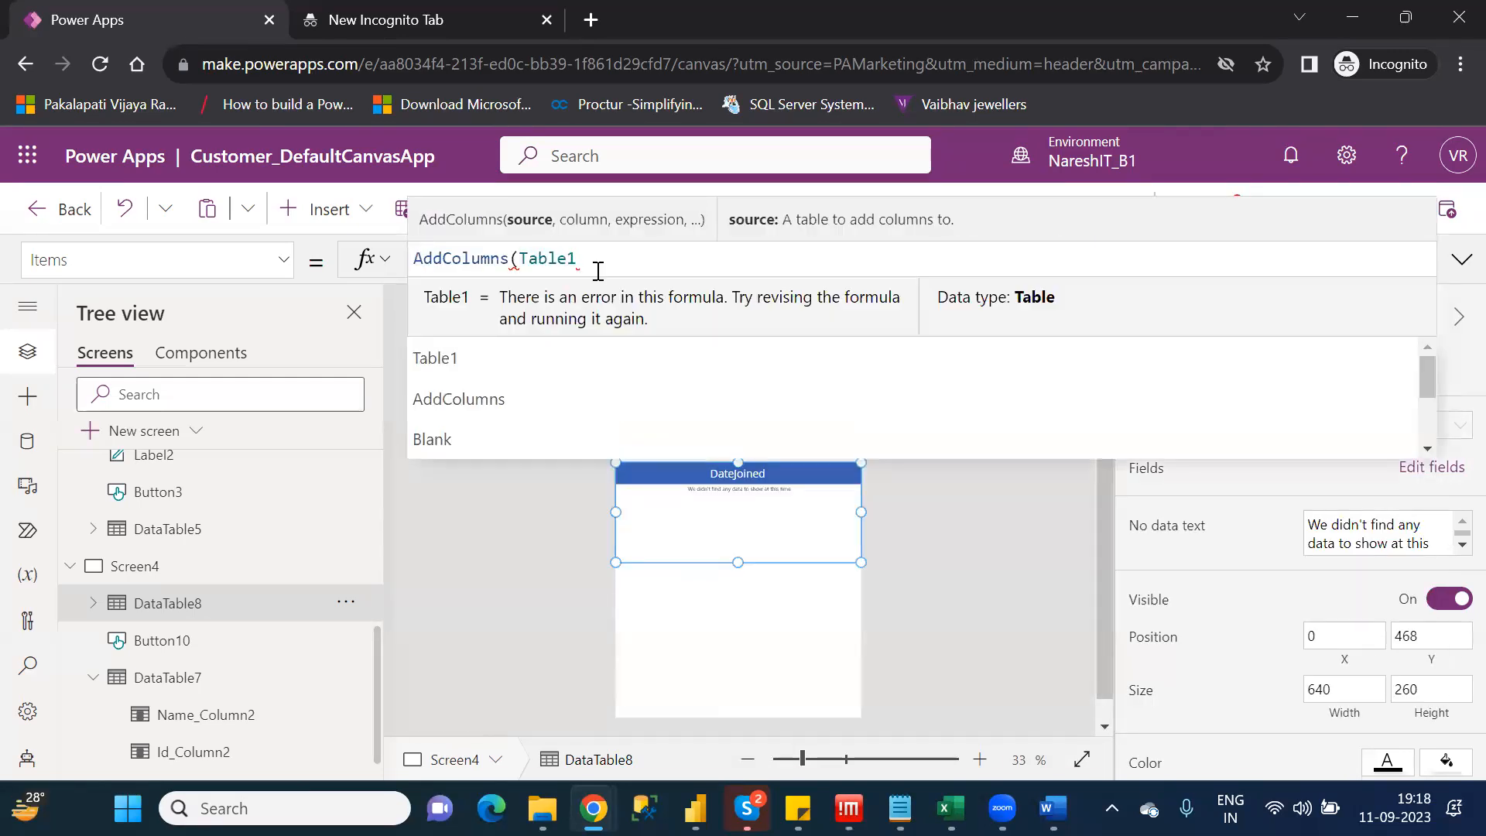
{"action": "type", "text": ",\"\""}
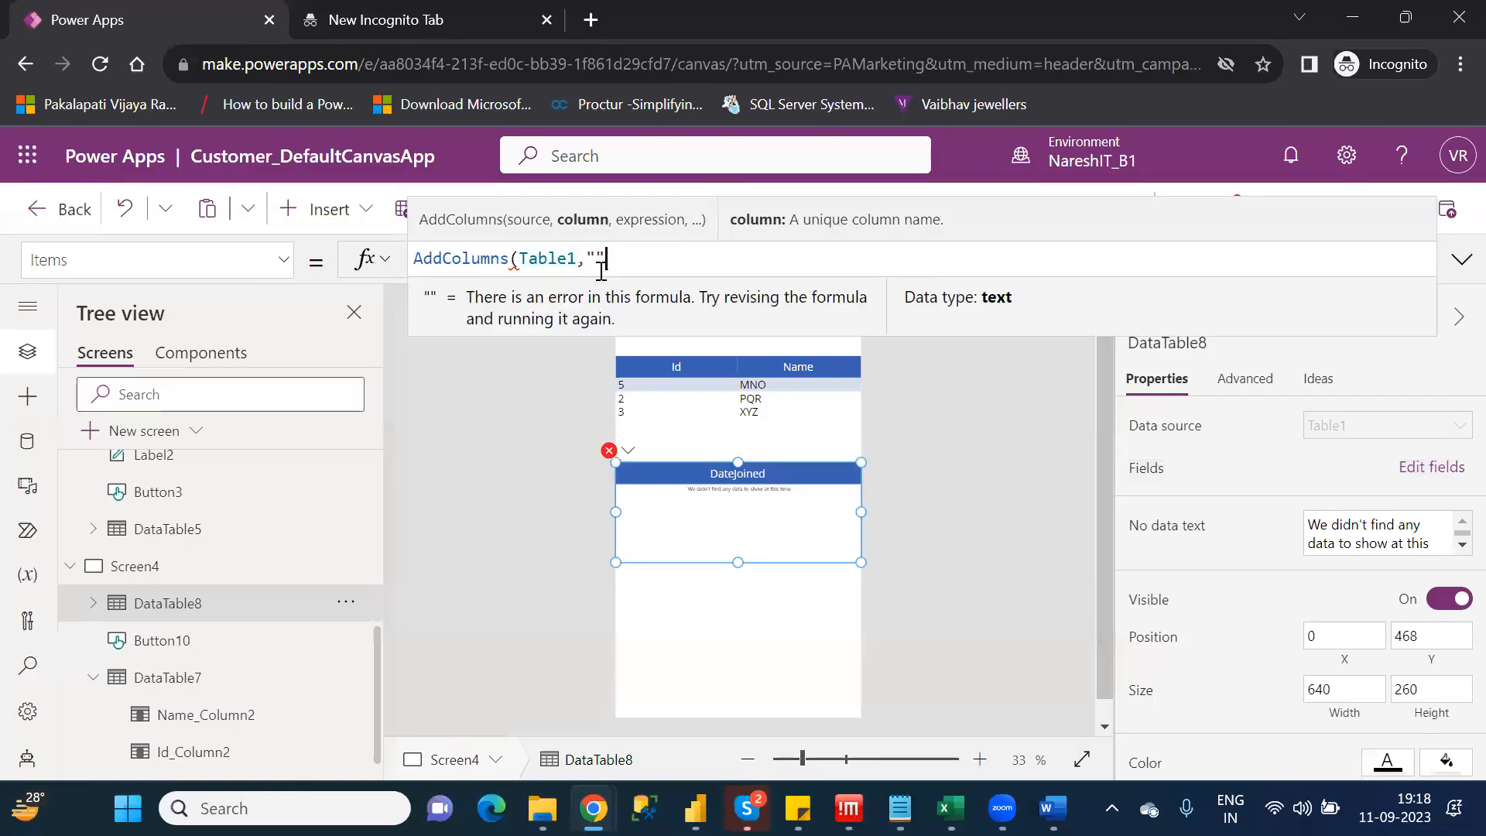
{"action": "key", "text": "Left"}
{"action": "type", "text": "We"}
{"action": "type", "text": "ekDay"}
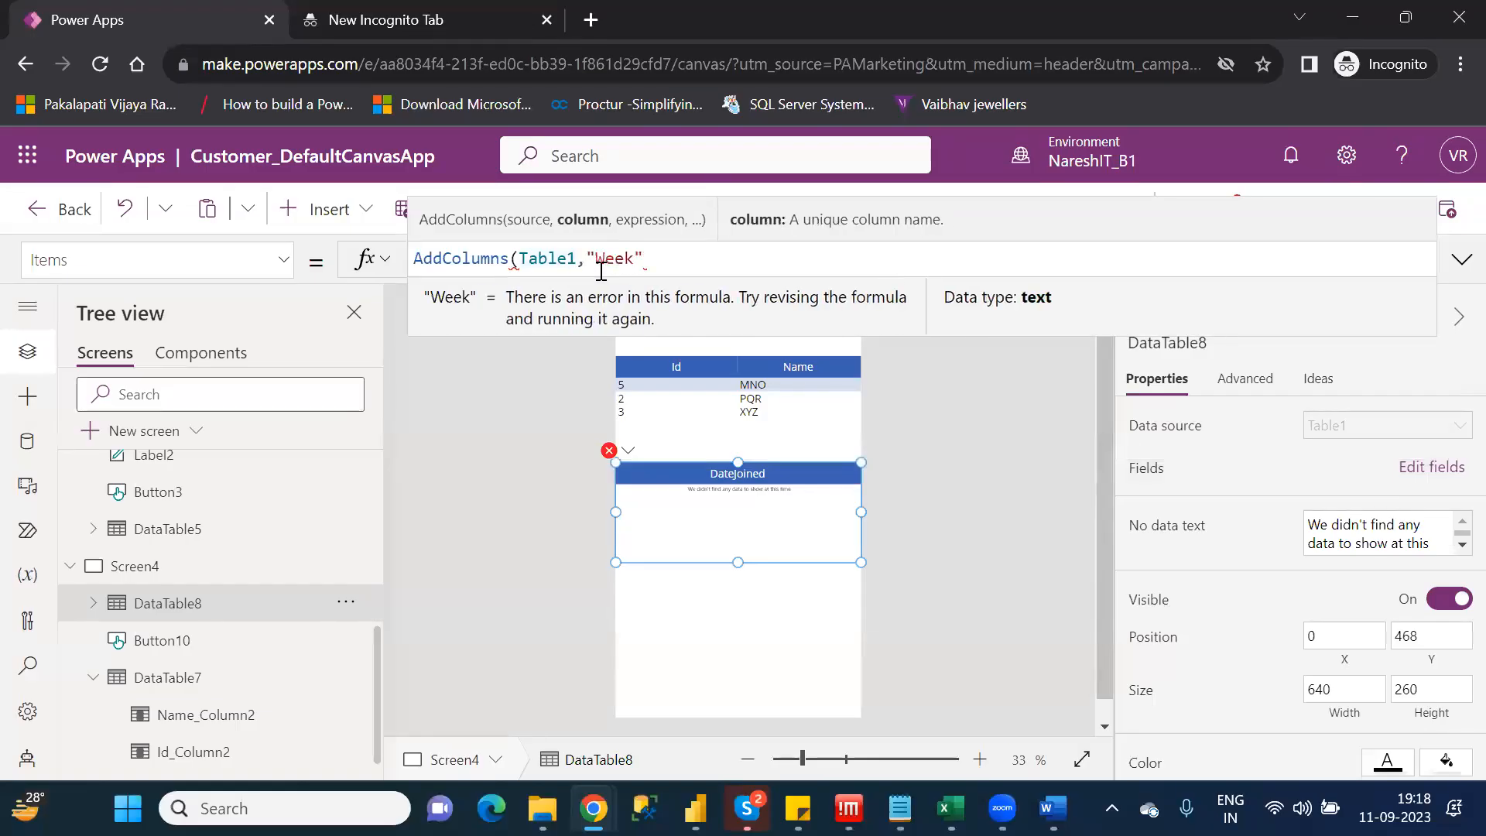
{"action": "key", "text": "Right"}
{"action": "type", "text": ","}
{"action": "type", "text": "Weekd"}
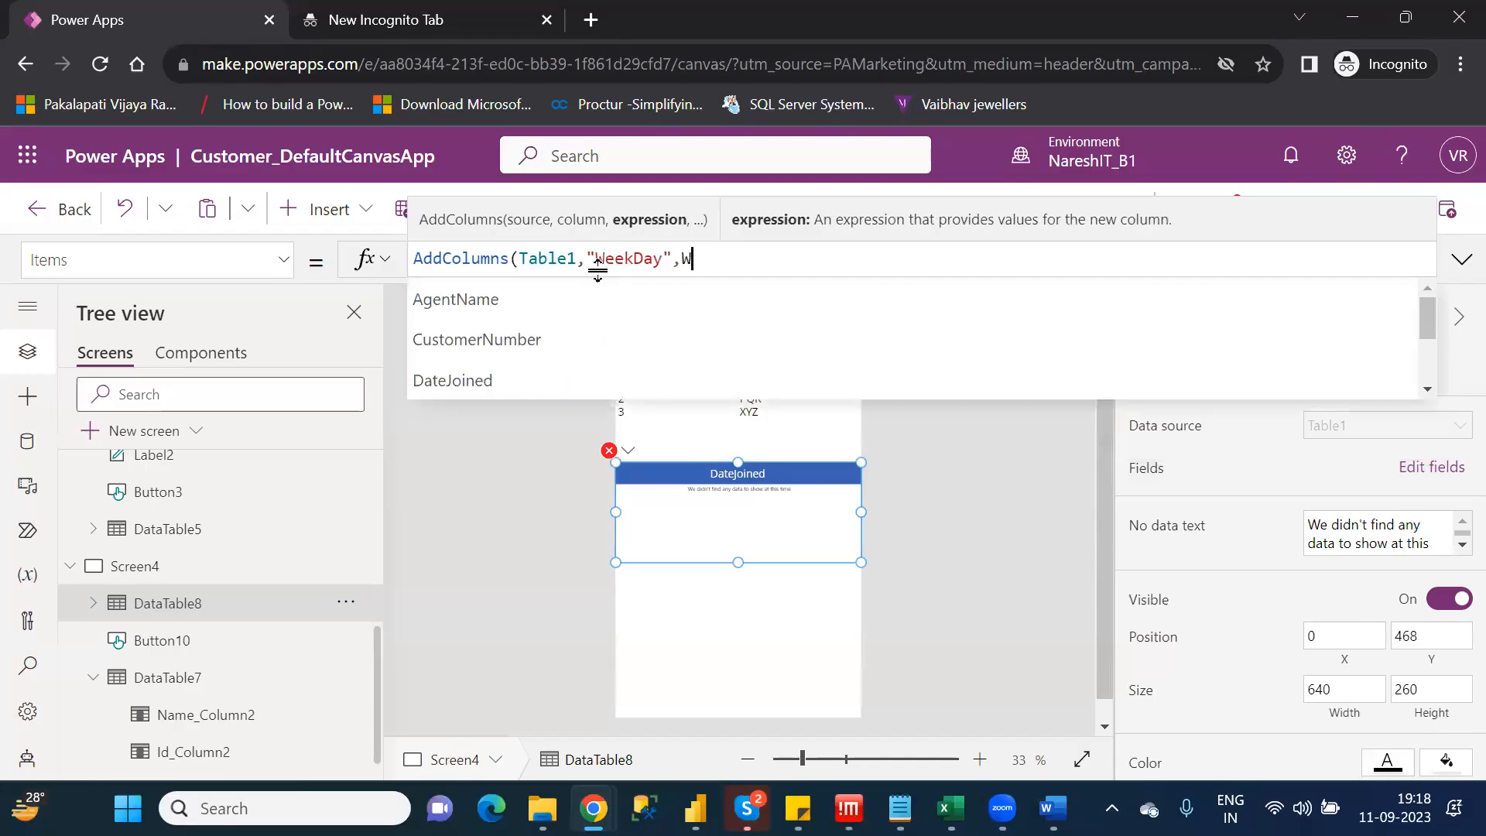
{"action": "type", "text": "ay("}
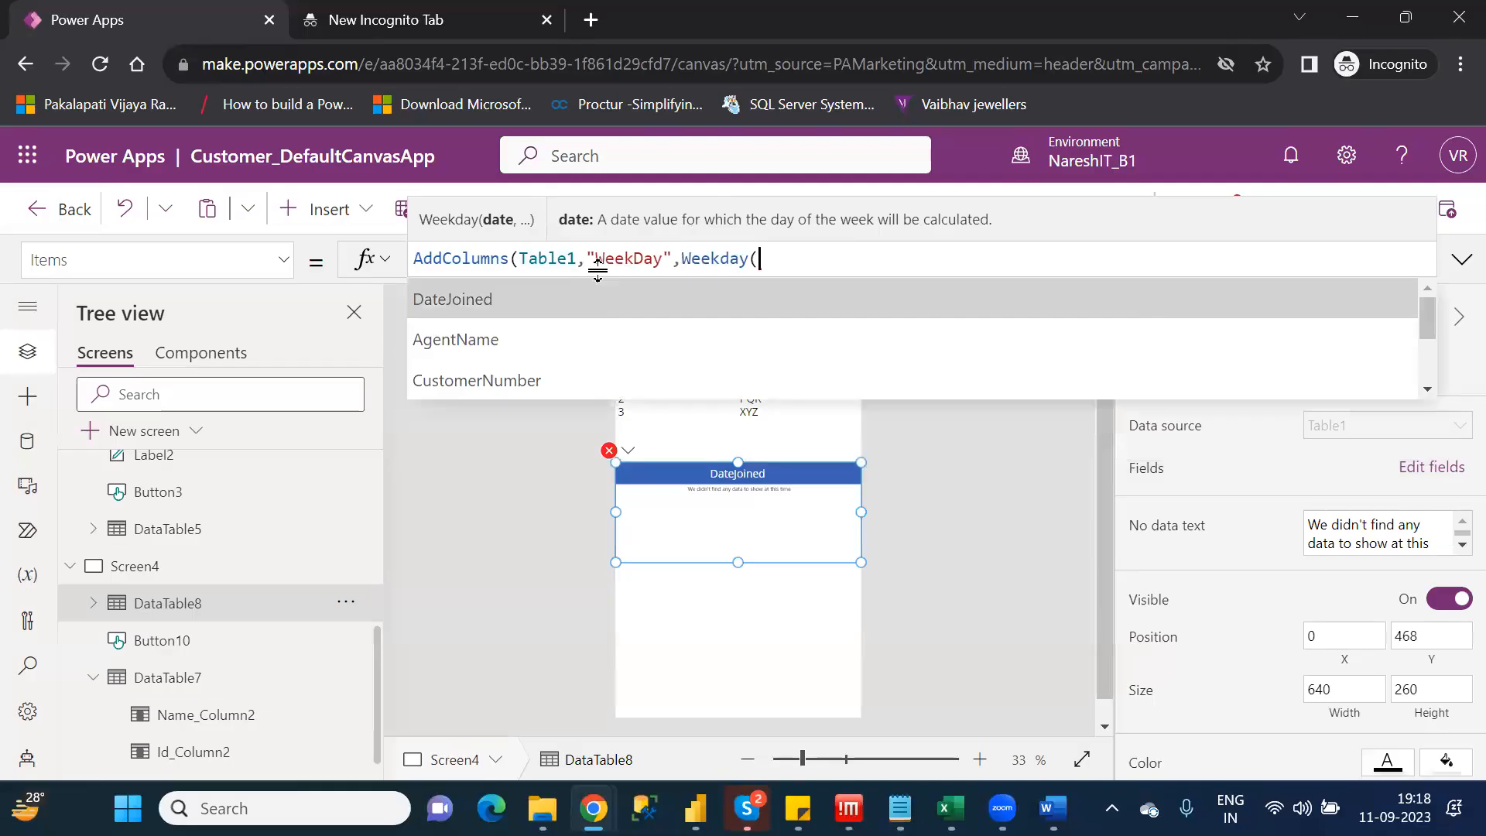
{"action": "key", "text": "Tab"}
{"action": "type", "text": "))"}
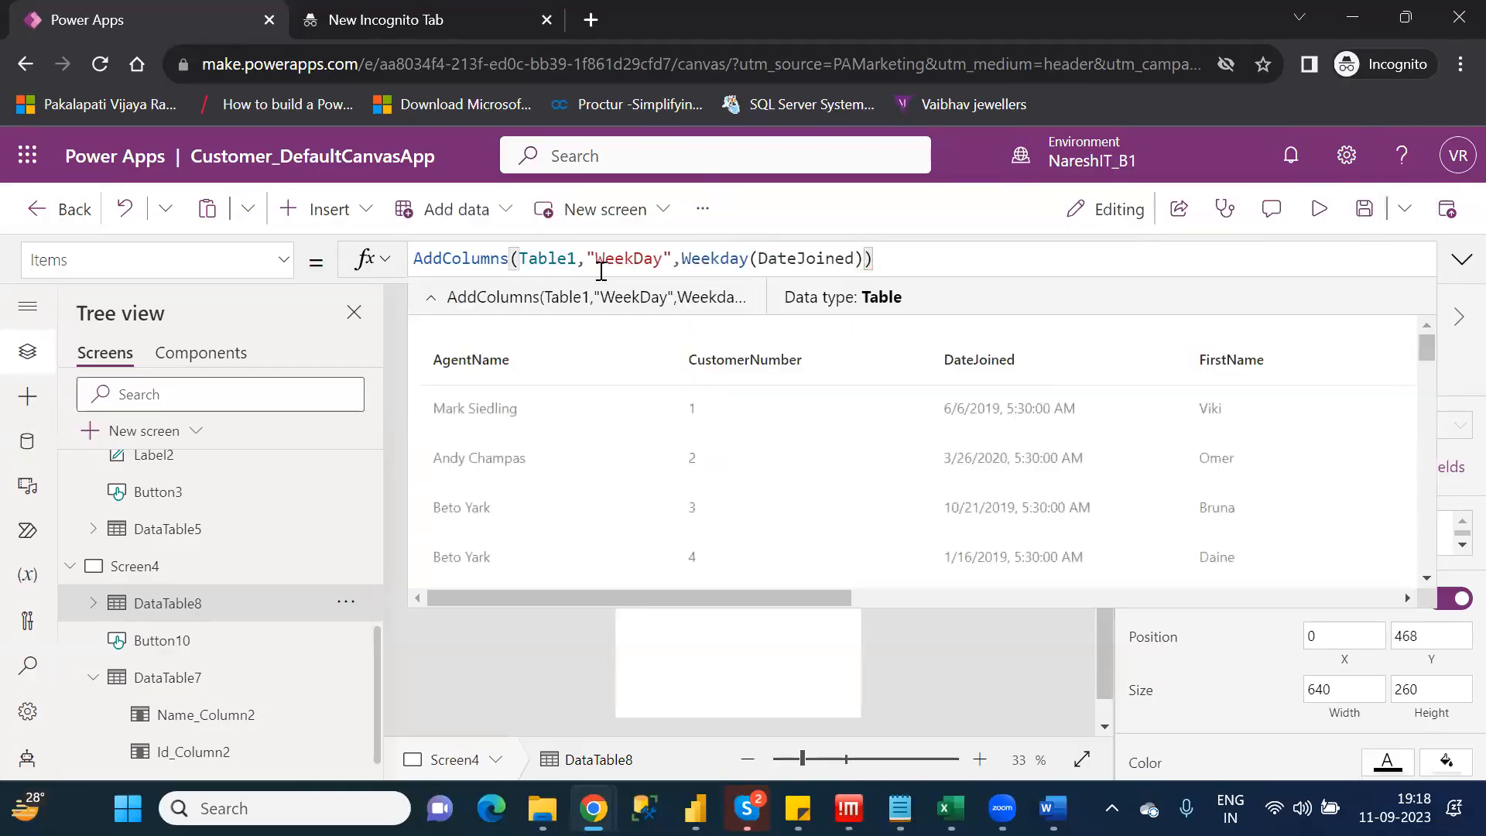
{"action": "left_click", "coordinate": [1459, 262]}
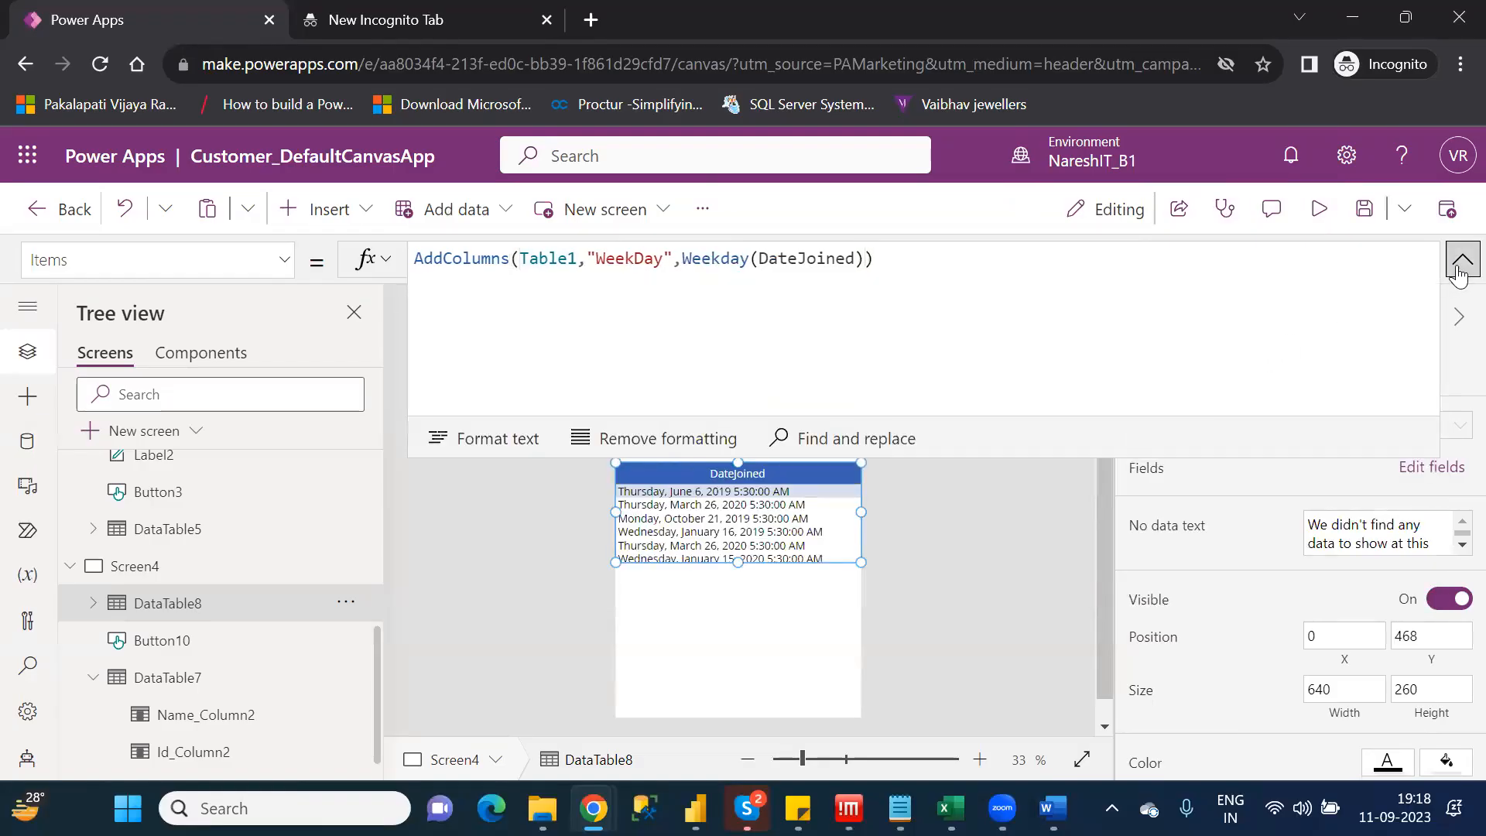
{"action": "left_click", "coordinate": [1459, 267]}
Add the WeekDay field to the new data table and widen its DateJoined column to about 451
{"action": "left_click", "coordinate": [1422, 469]}
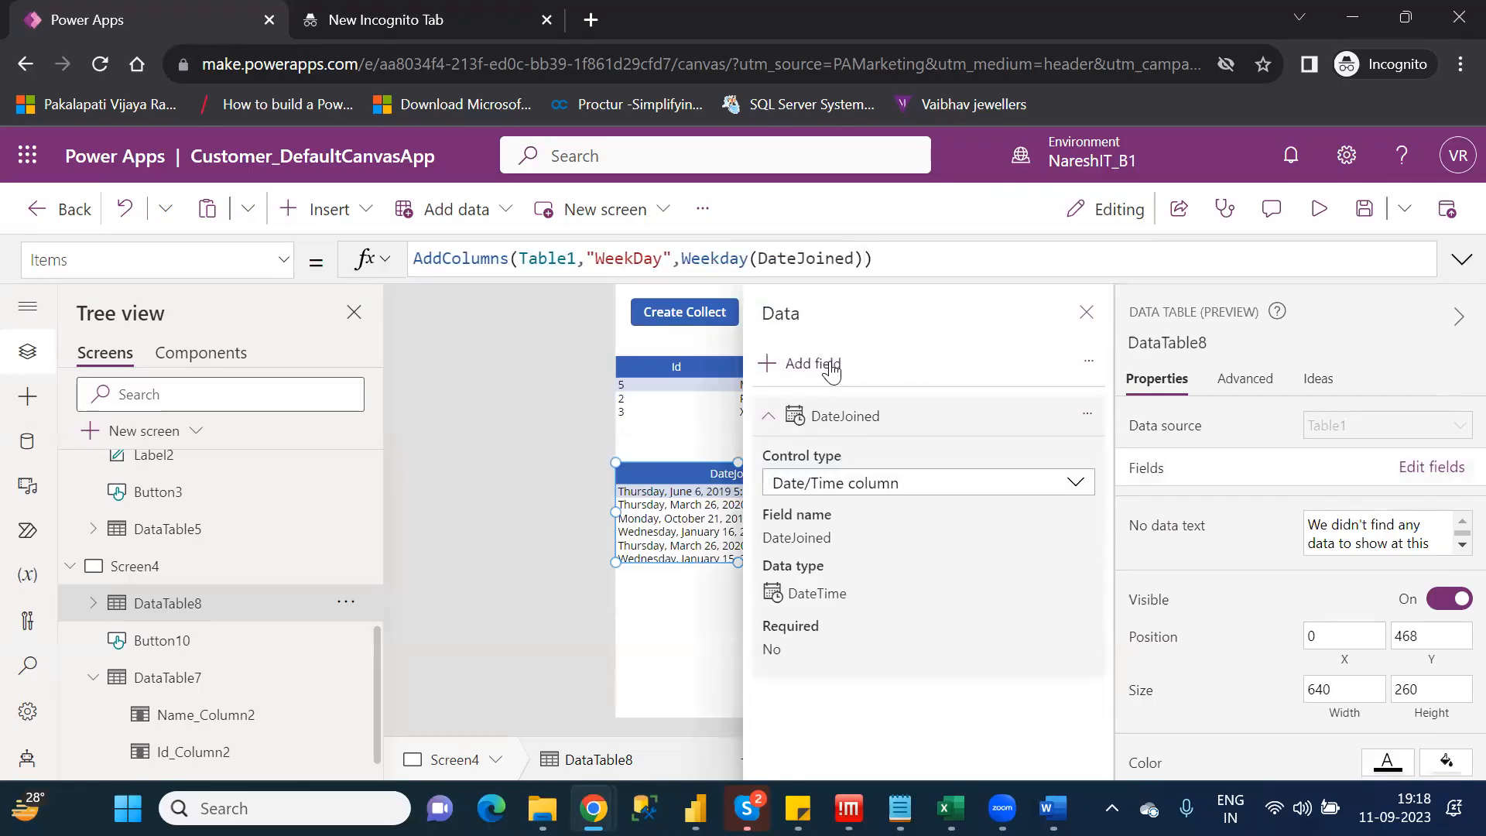
{"action": "left_click", "coordinate": [831, 372]}
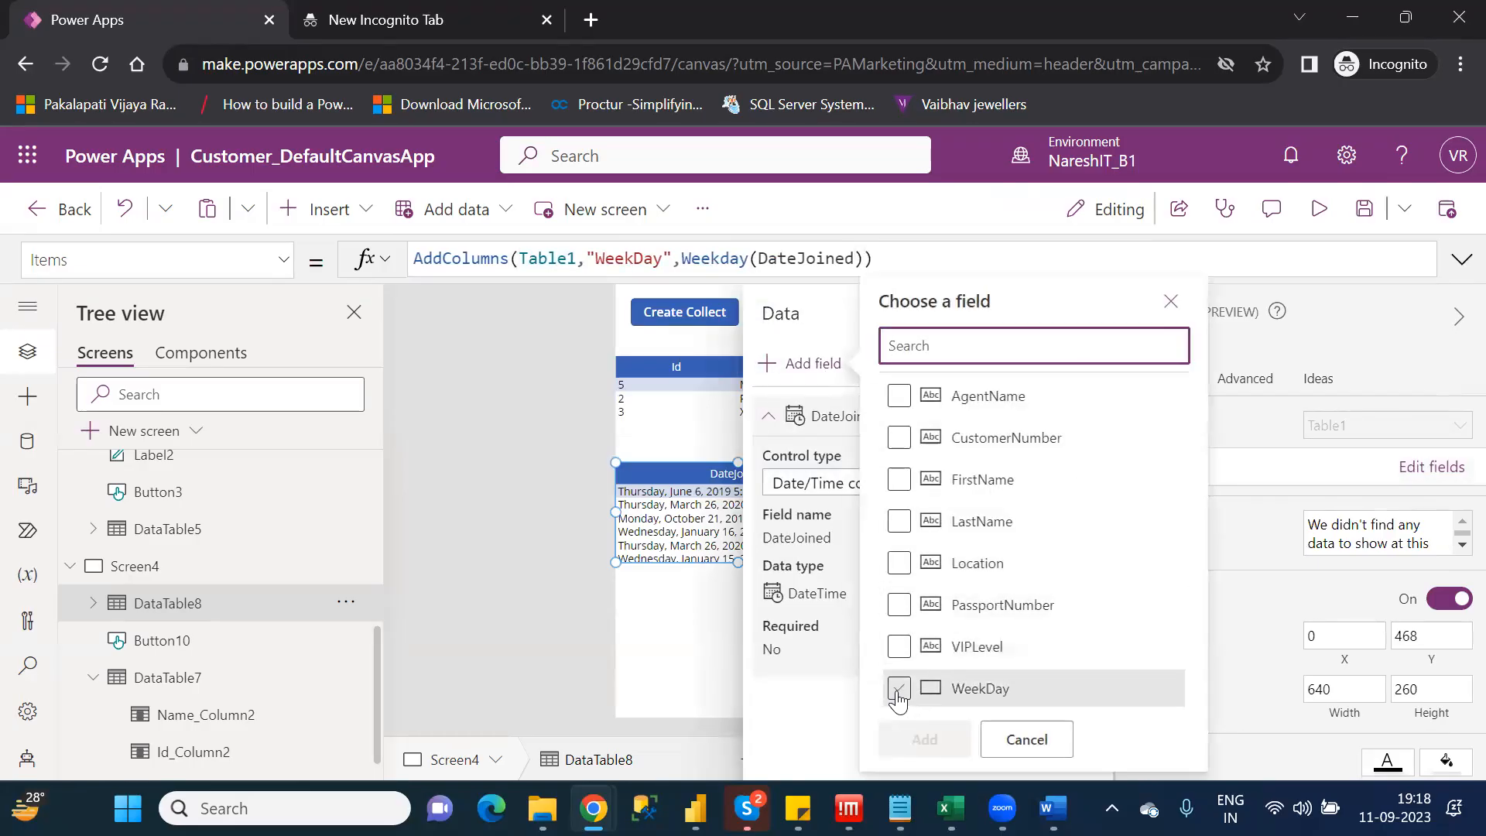
{"action": "left_click", "coordinate": [898, 689]}
{"action": "left_click", "coordinate": [925, 740]}
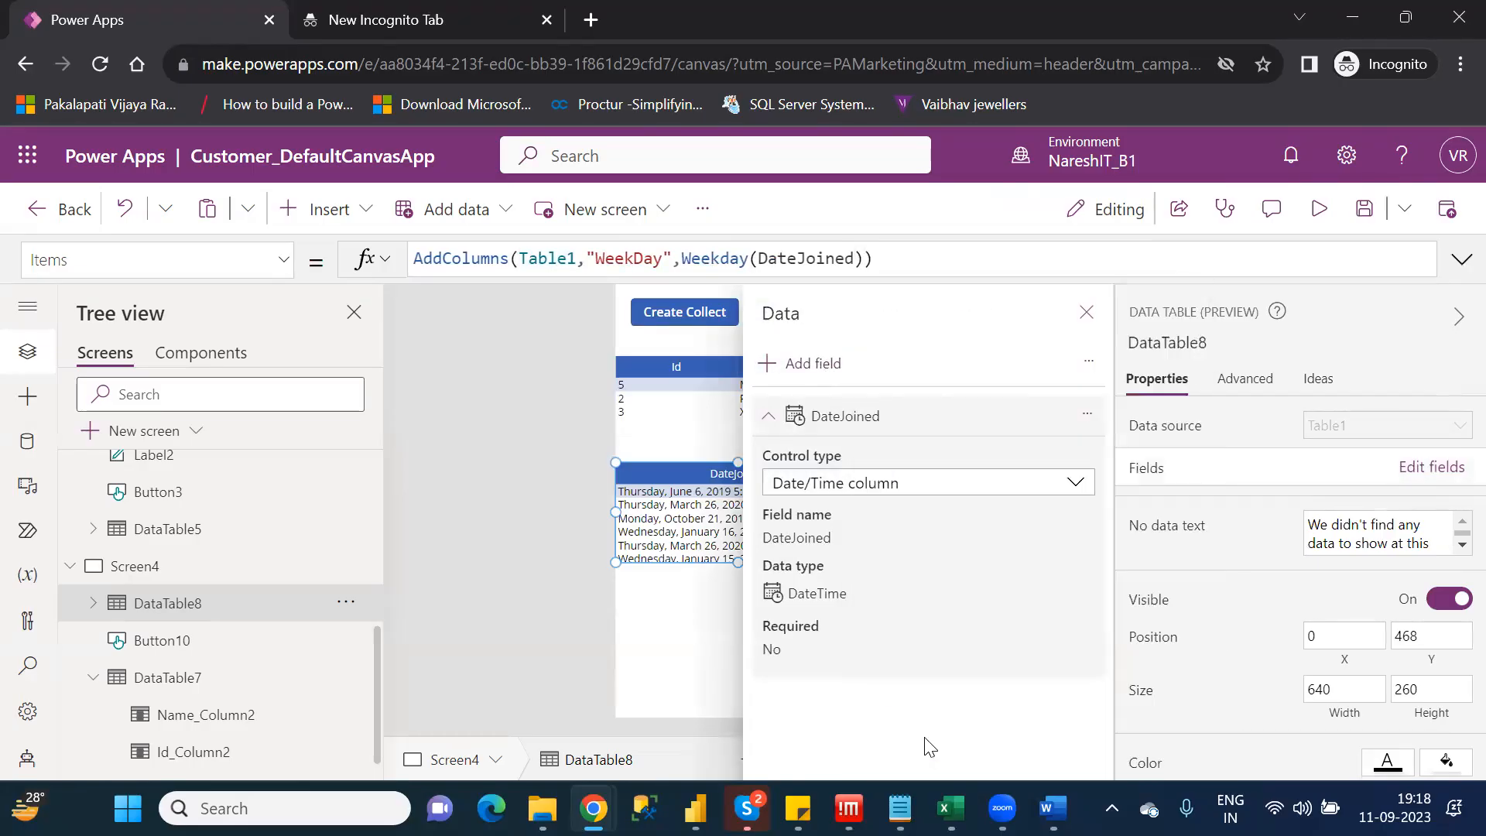
{"action": "left_click", "coordinate": [1087, 313]}
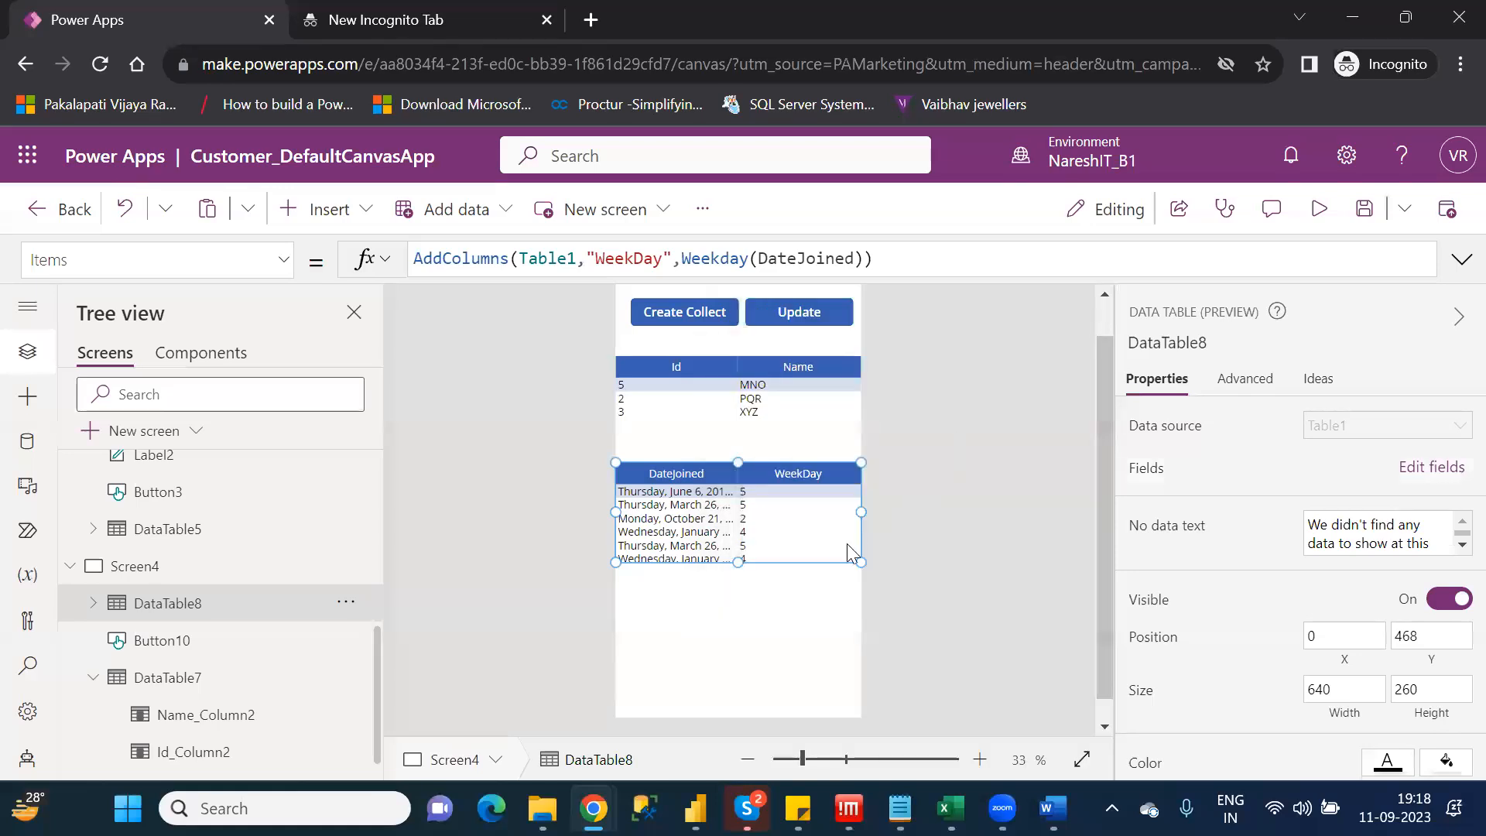
{"action": "left_click", "coordinate": [701, 505]}
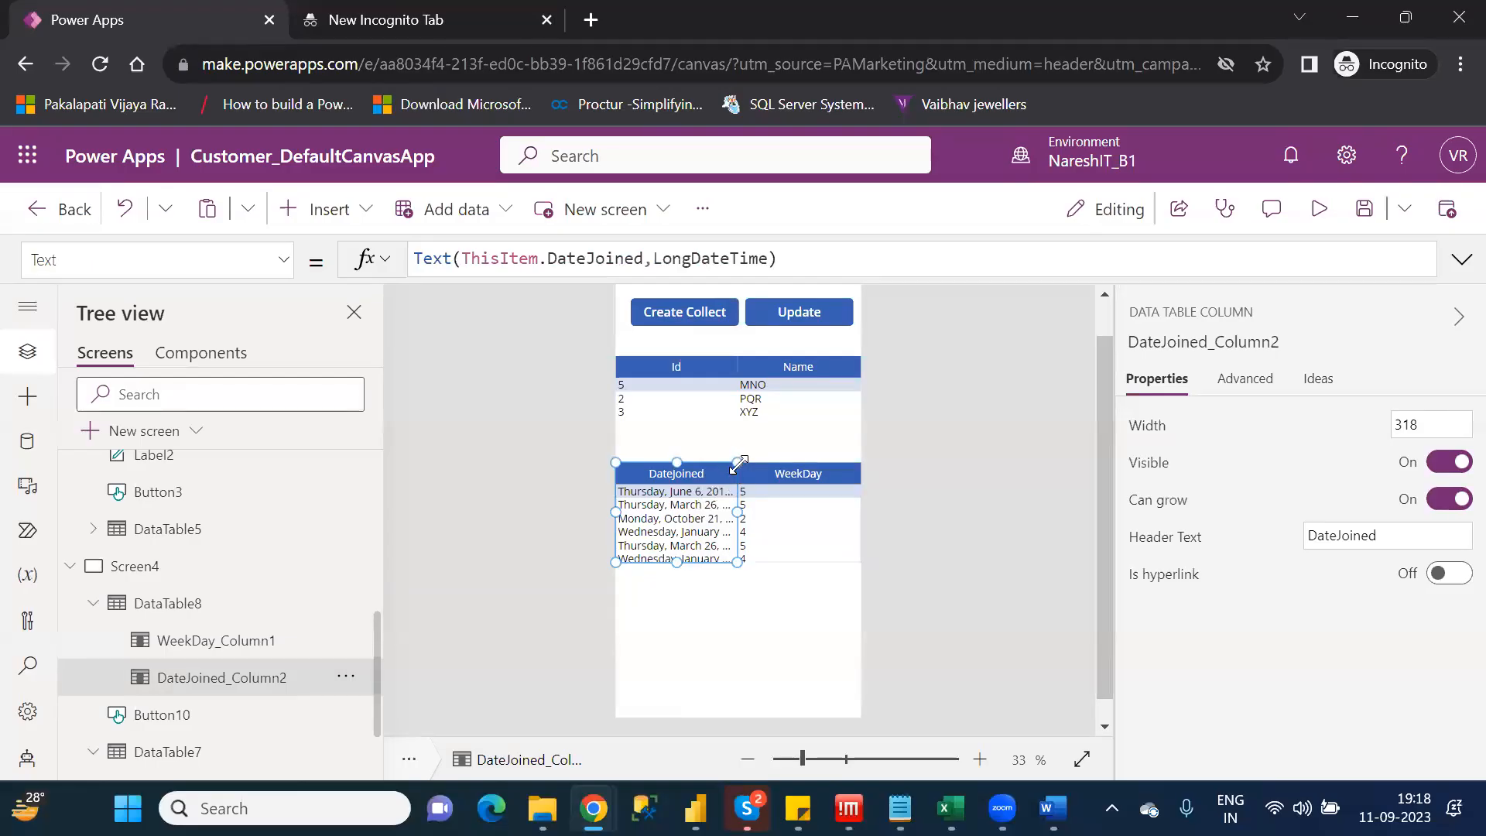
{"action": "left_click_drag", "start_coordinate": [737, 463], "coordinate": [788, 460]}
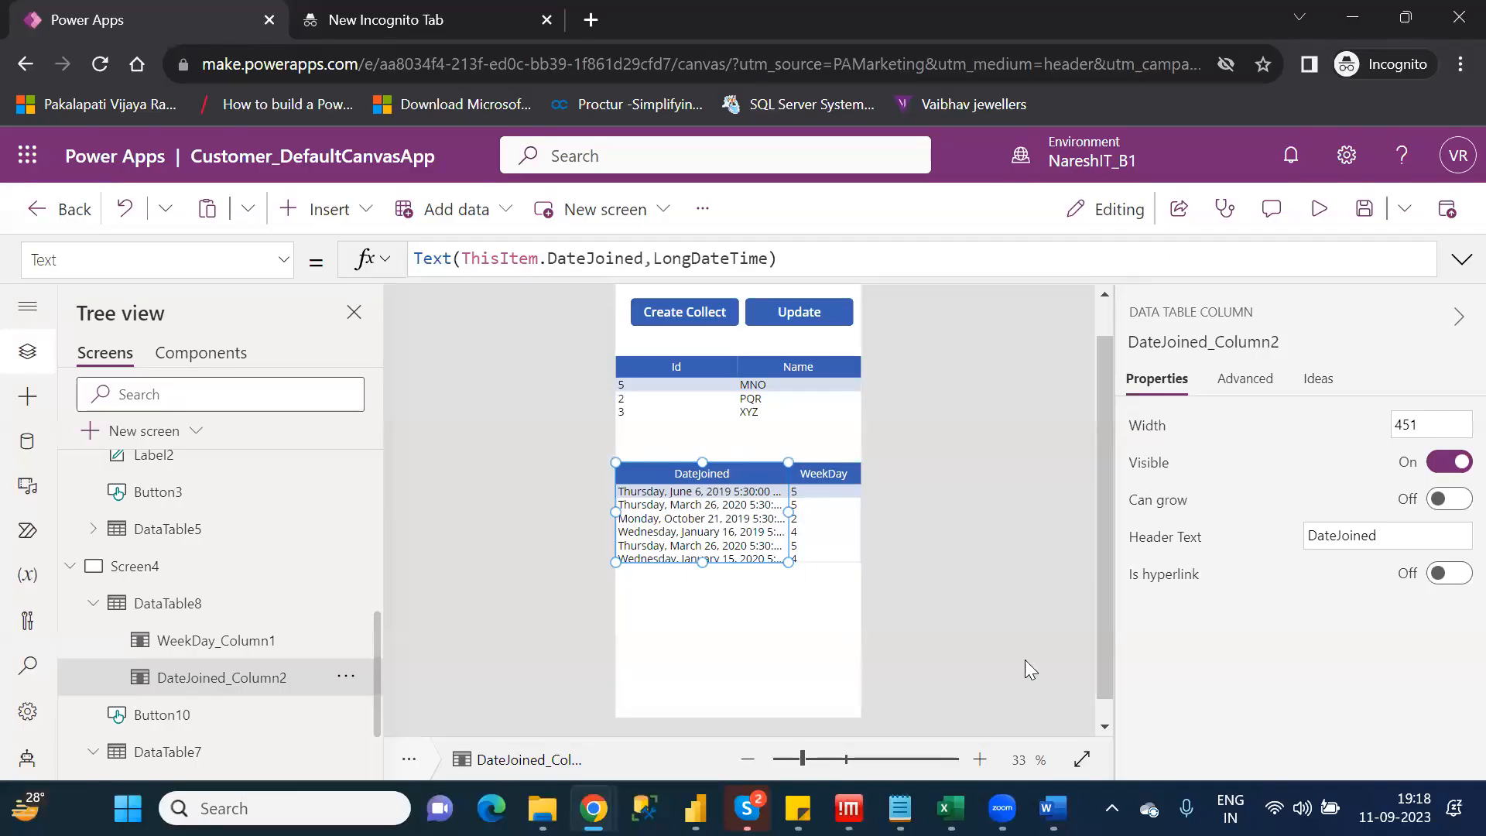
Open the system calendar and navigate to June 2019
{"action": "left_click", "coordinate": [1398, 809]}
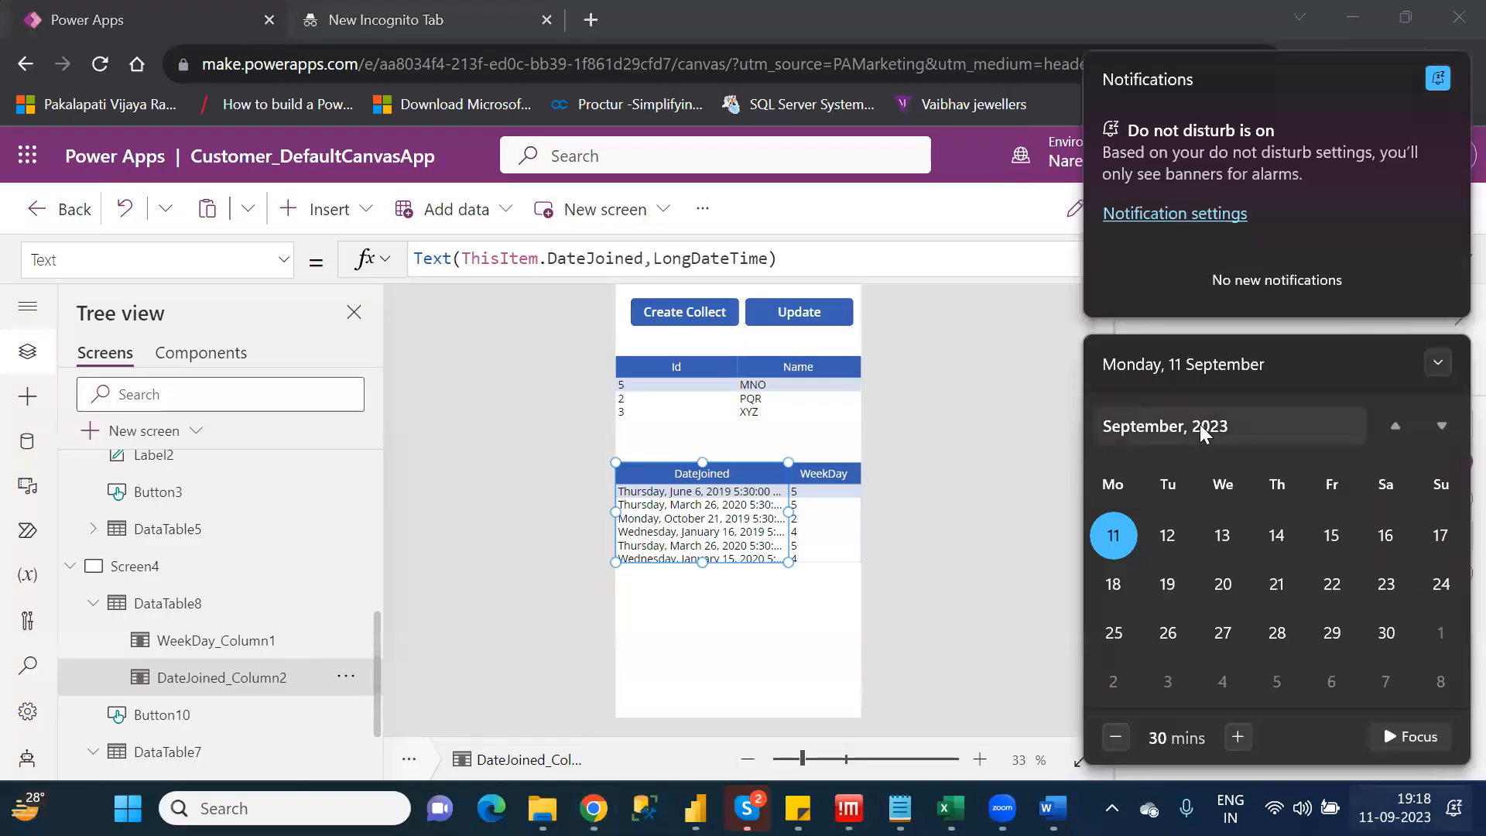
{"action": "left_click", "coordinate": [1206, 434]}
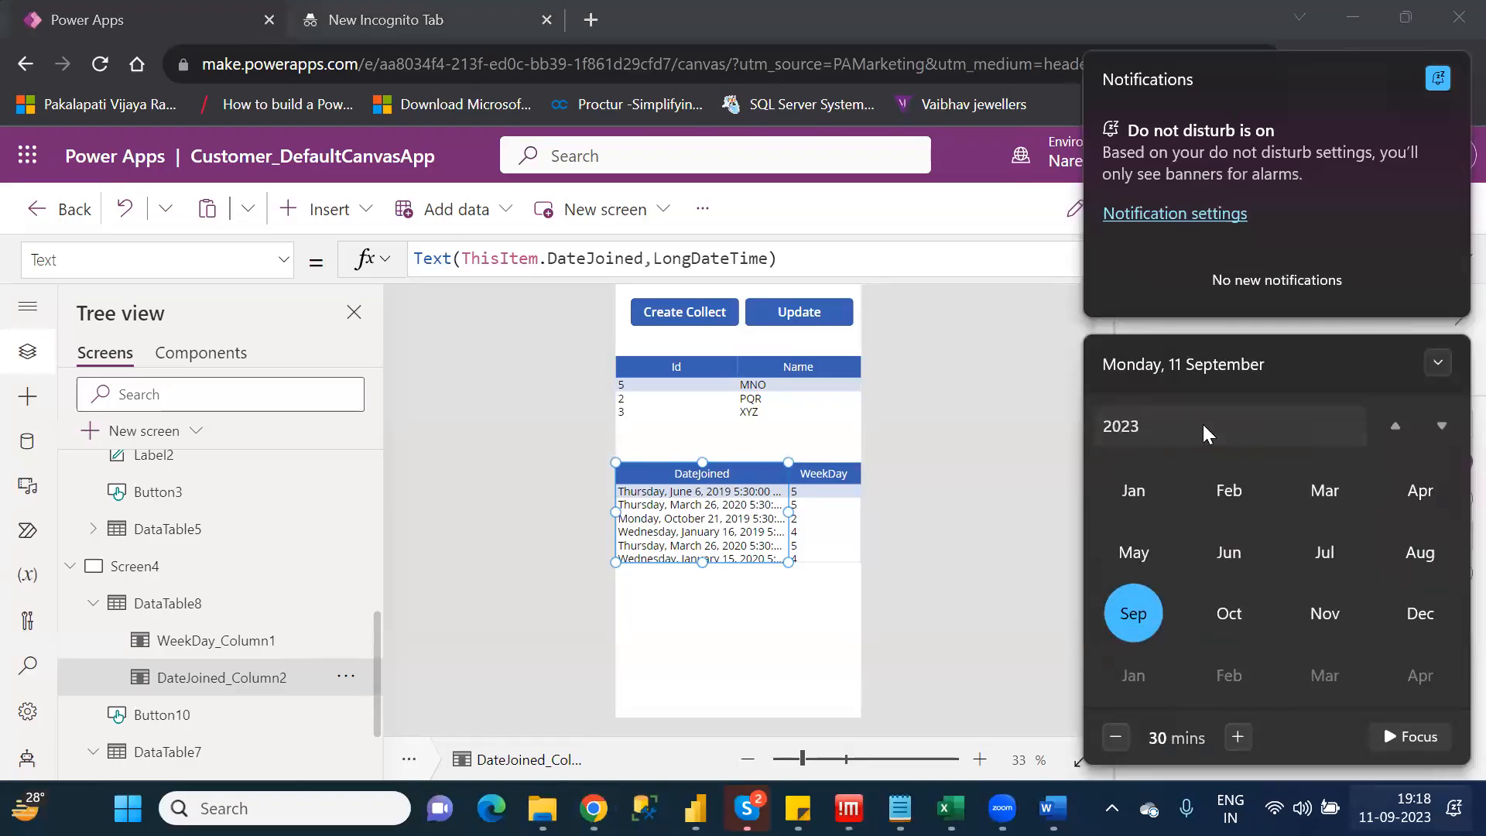
{"action": "left_click", "coordinate": [1122, 422]}
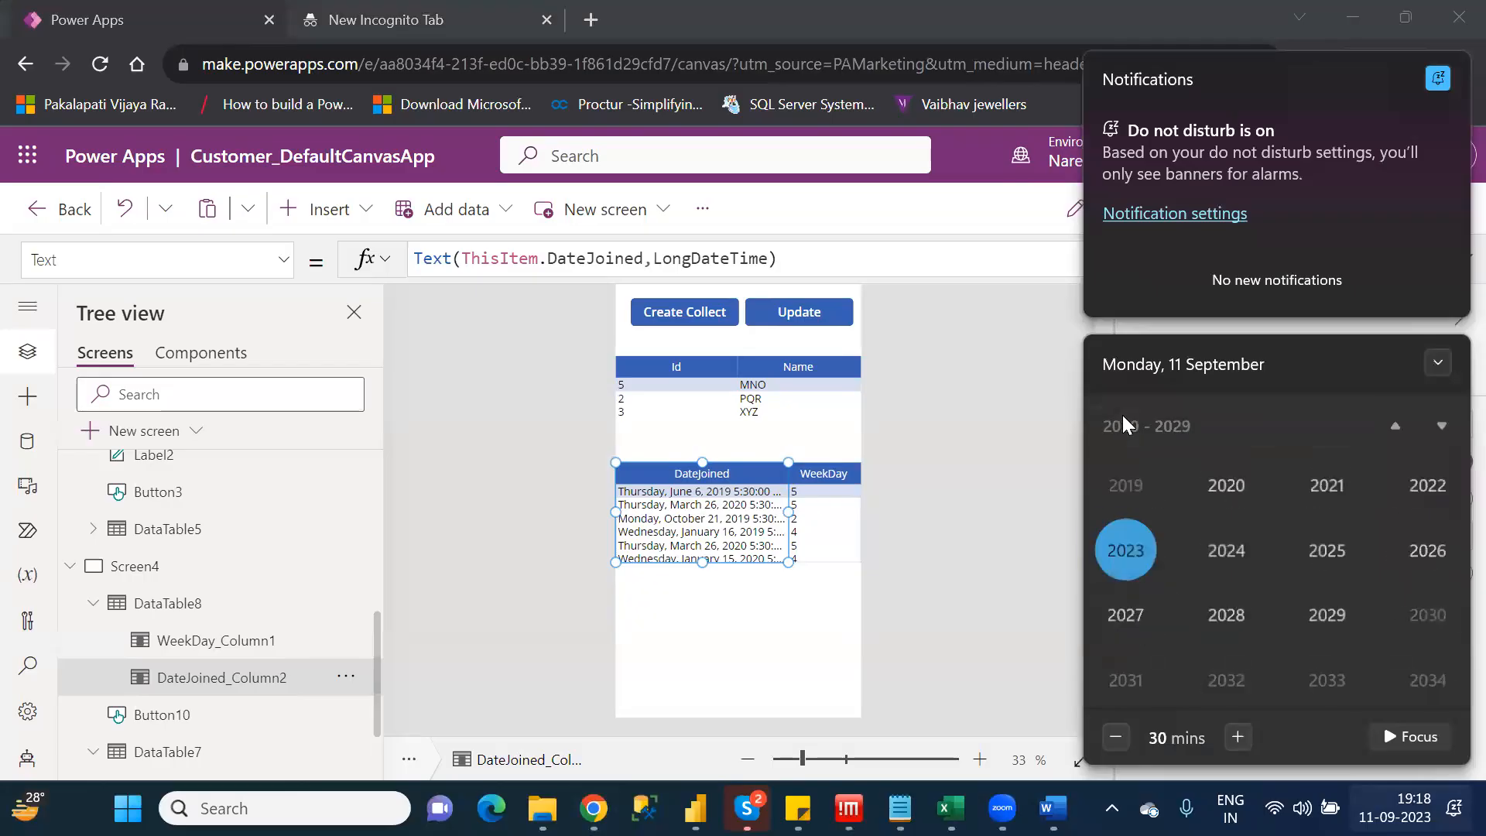
{"action": "left_click", "coordinate": [1138, 492]}
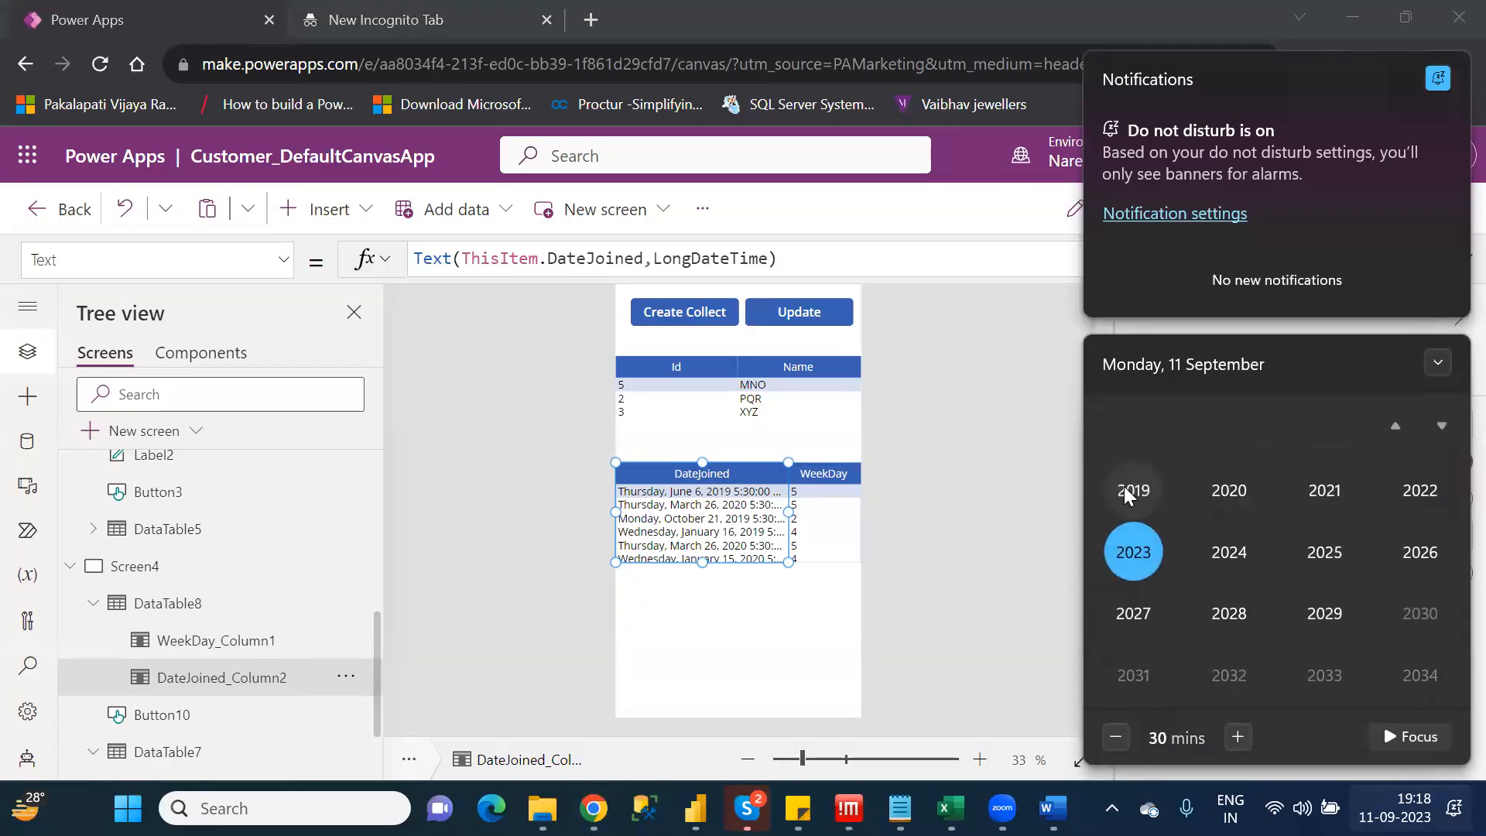
{"action": "left_click", "coordinate": [1229, 554]}
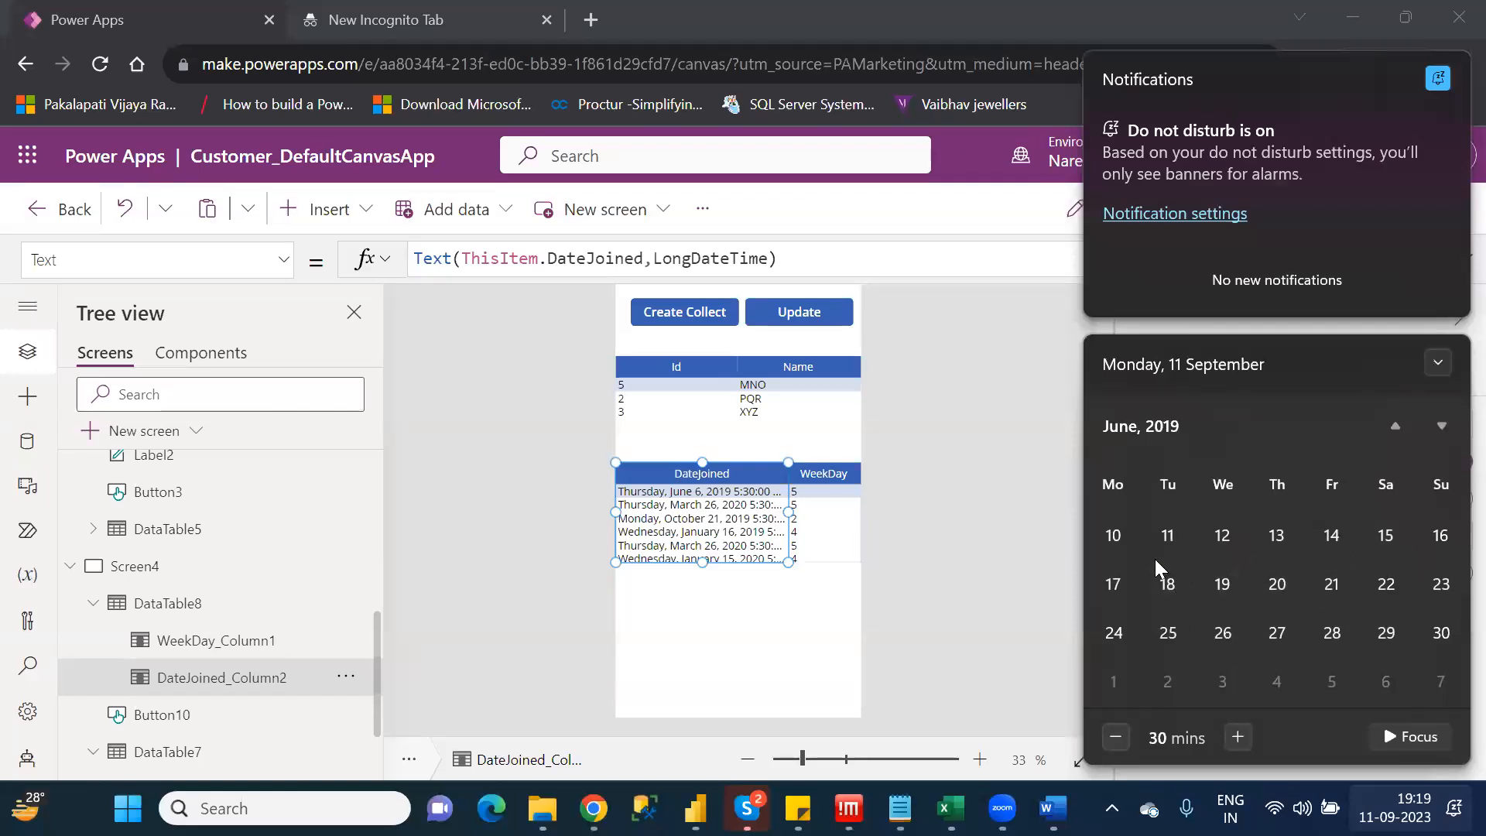
Browse between May and June 2019 in the calendar to check the weekday of 6 June 2019 against the WeekDay column
{"action": "left_click", "coordinate": [1395, 429]}
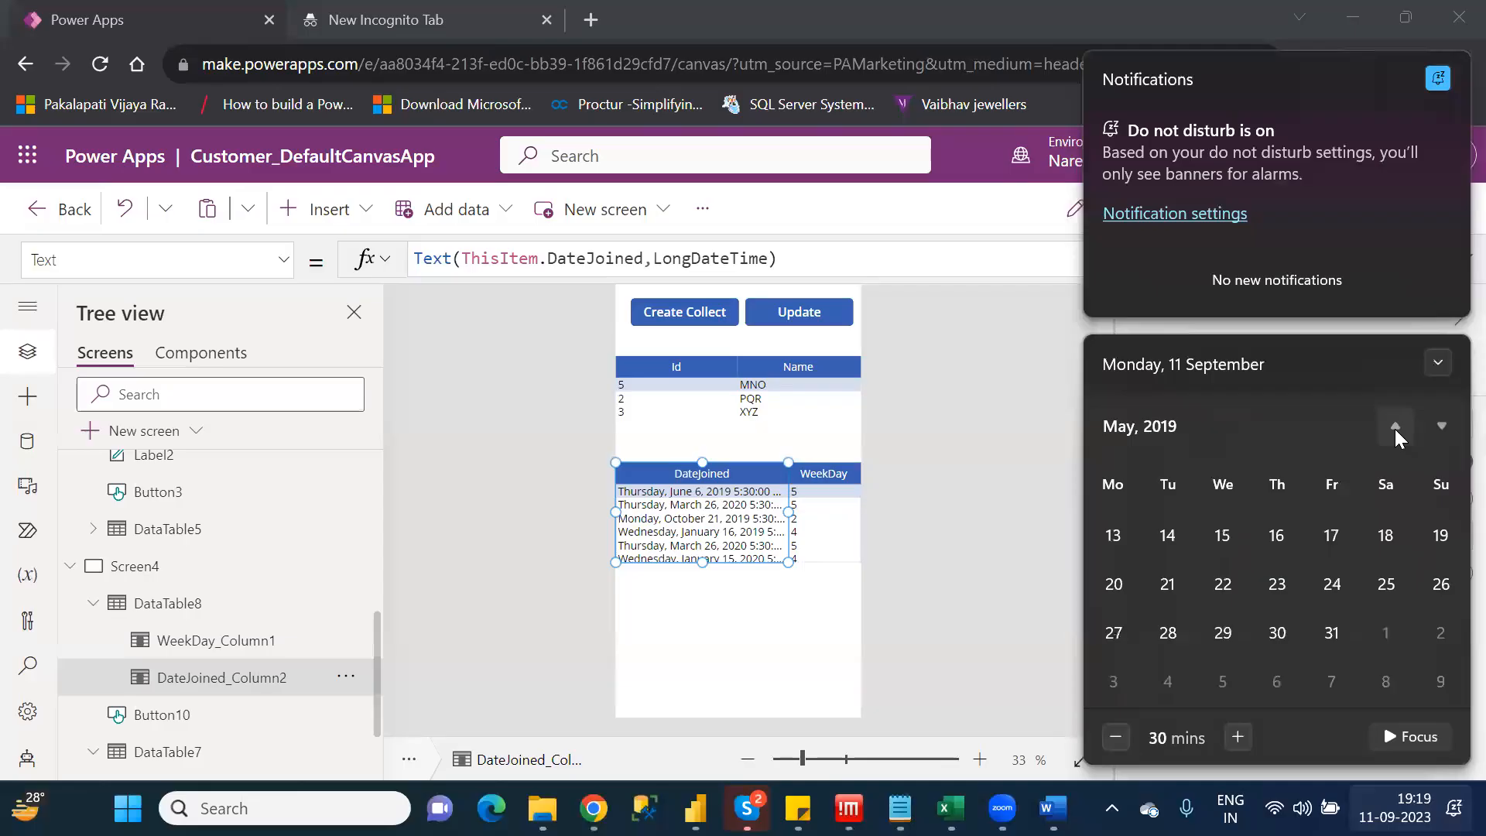
{"action": "left_click", "coordinate": [1439, 427]}
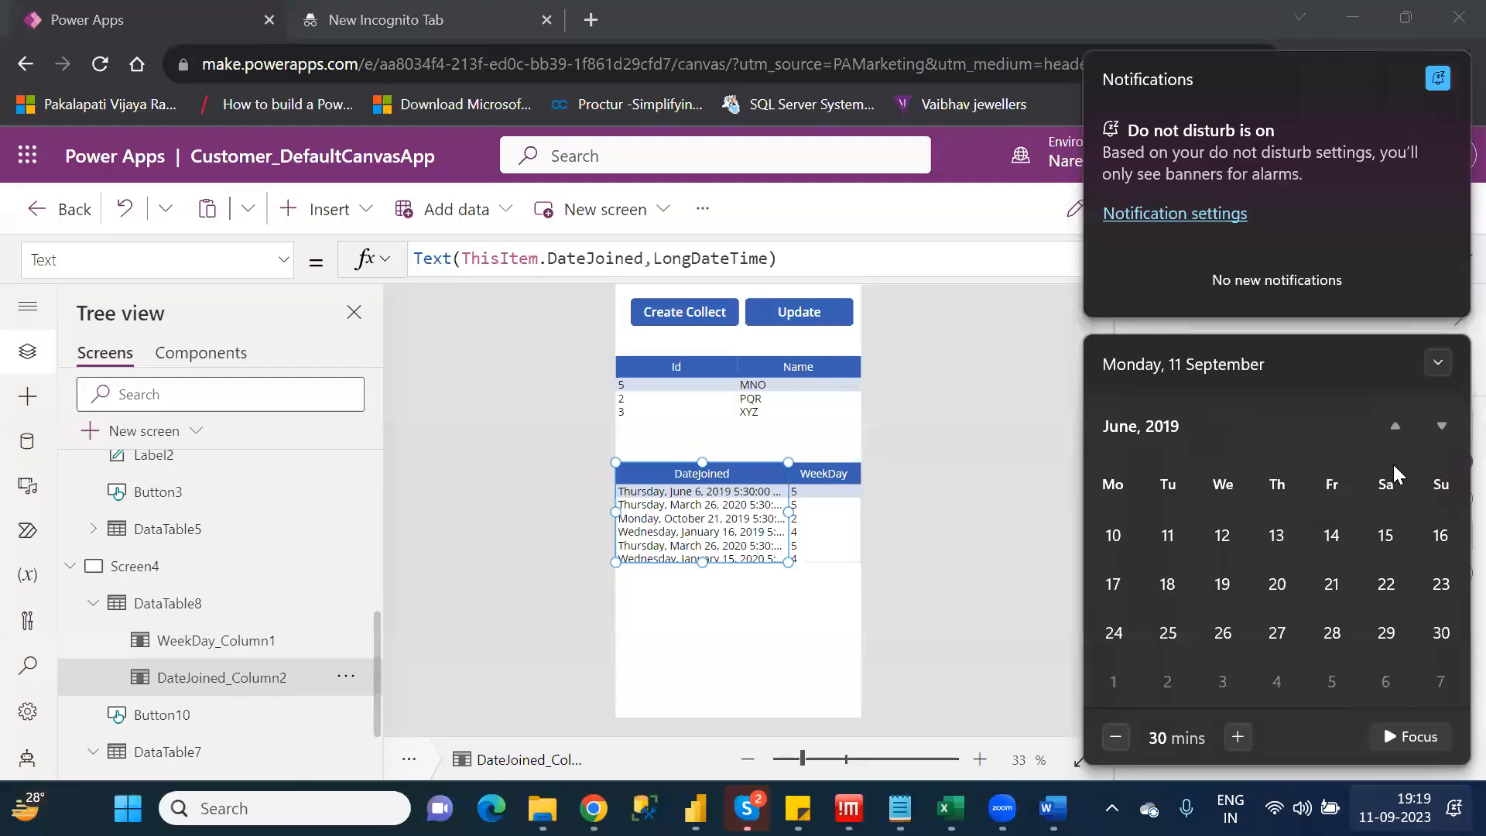
{"action": "left_click", "coordinate": [1394, 426]}
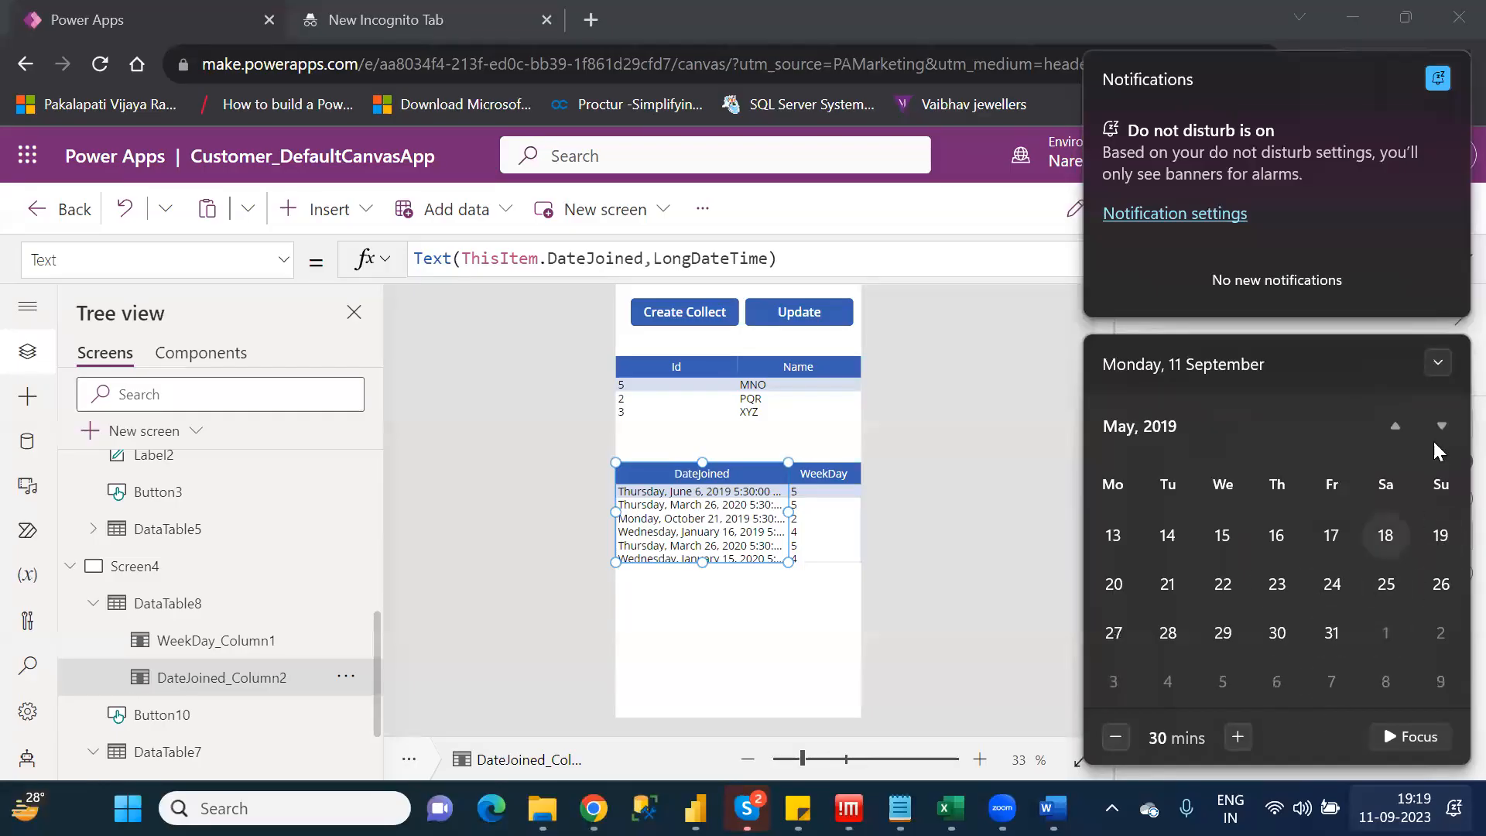
{"action": "left_click", "coordinate": [1398, 426]}
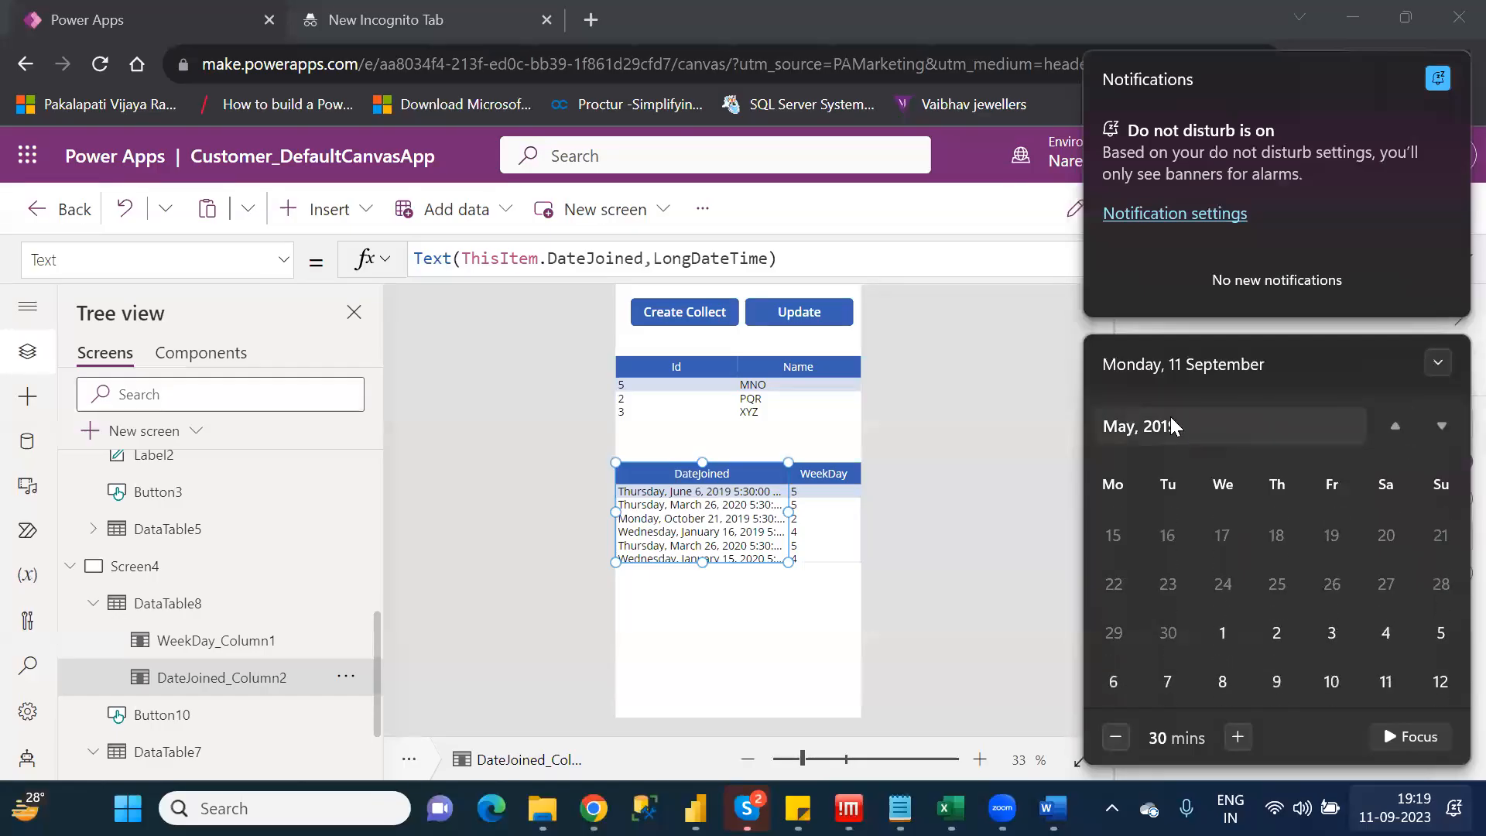
{"action": "left_click", "coordinate": [1441, 425]}
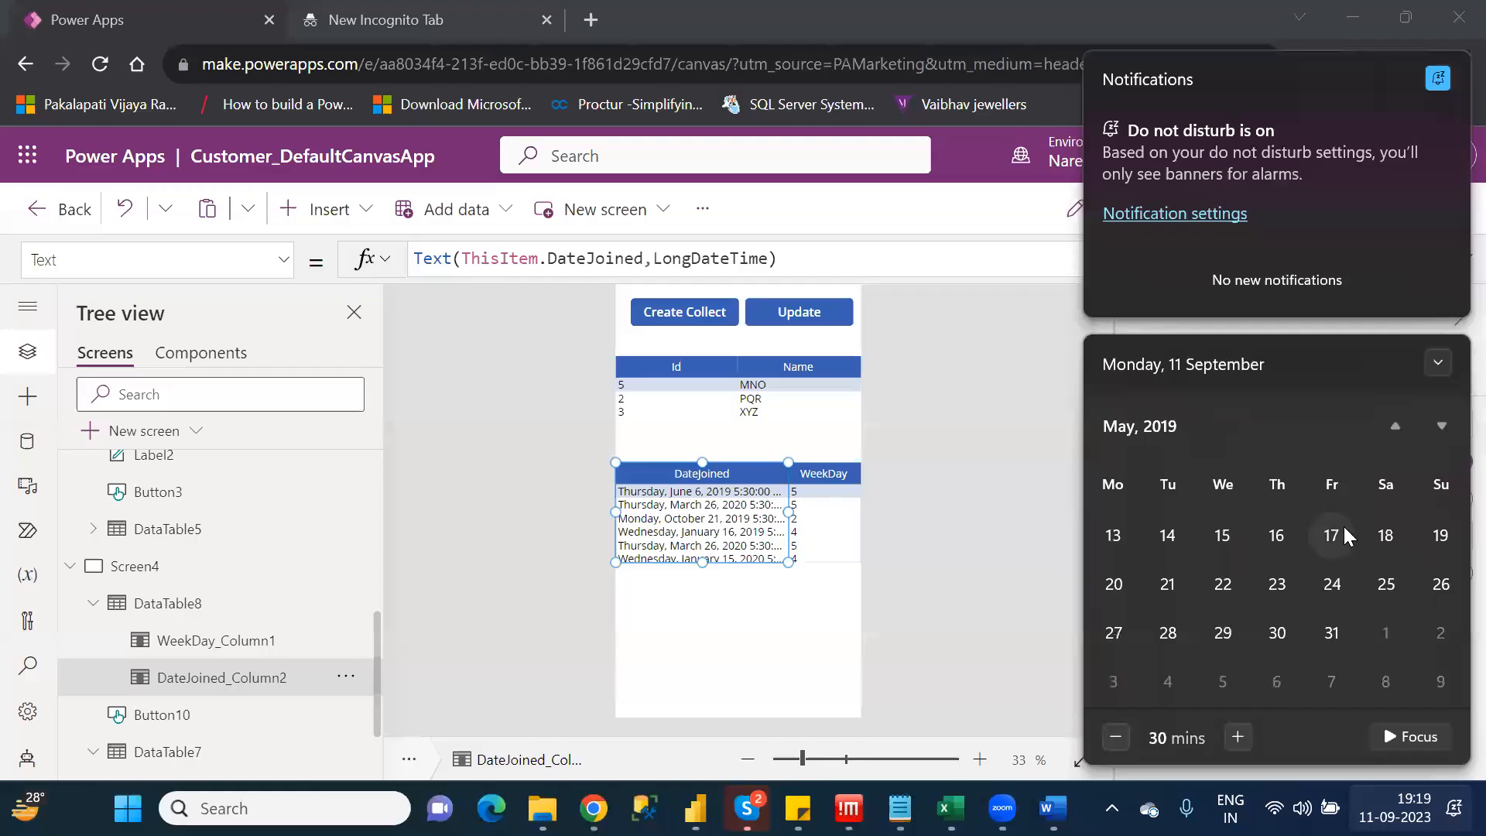
{"action": "left_click", "coordinate": [1123, 425]}
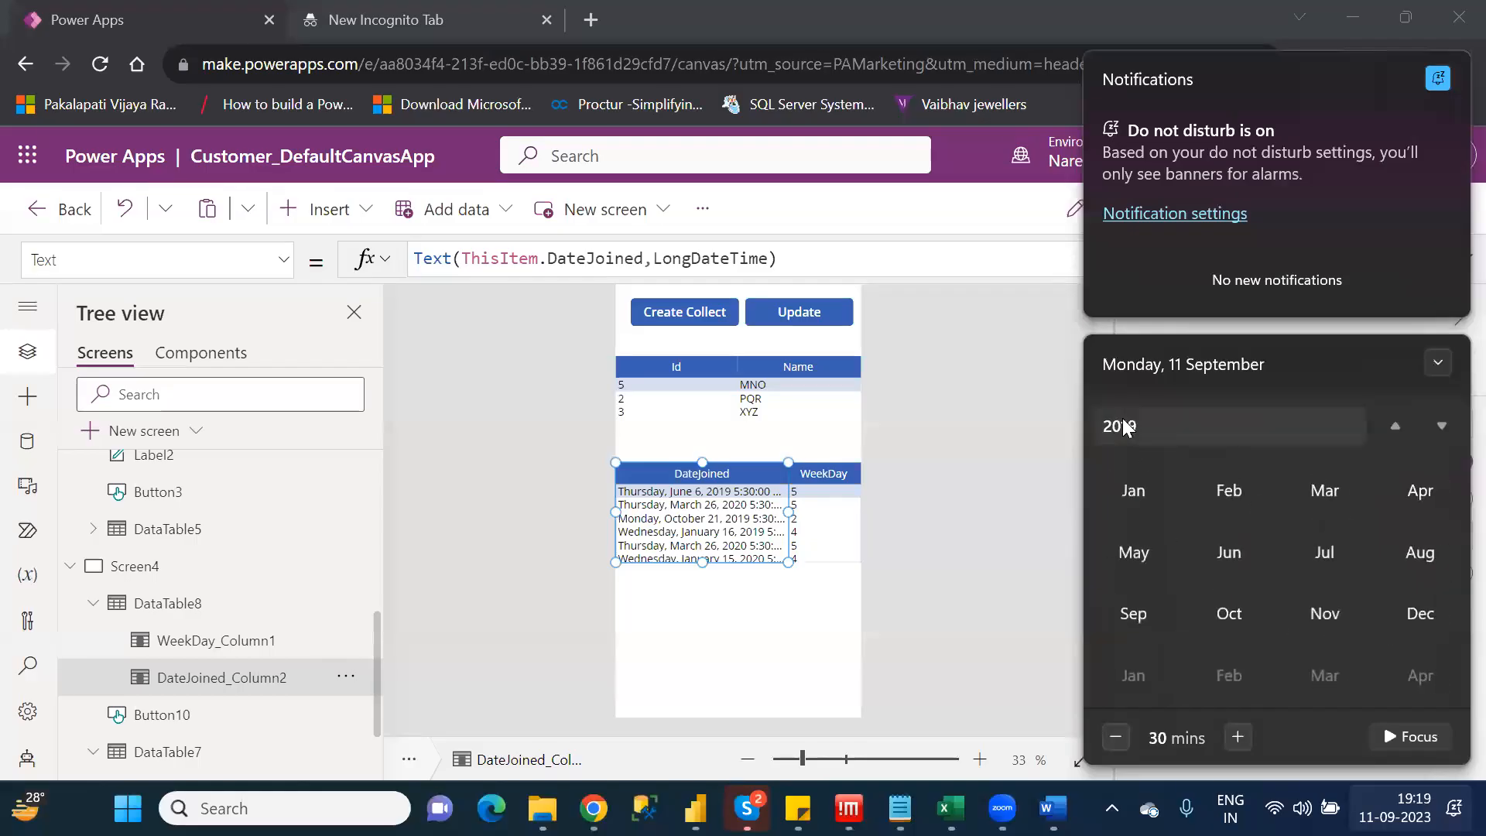
{"action": "left_click", "coordinate": [1237, 551]}
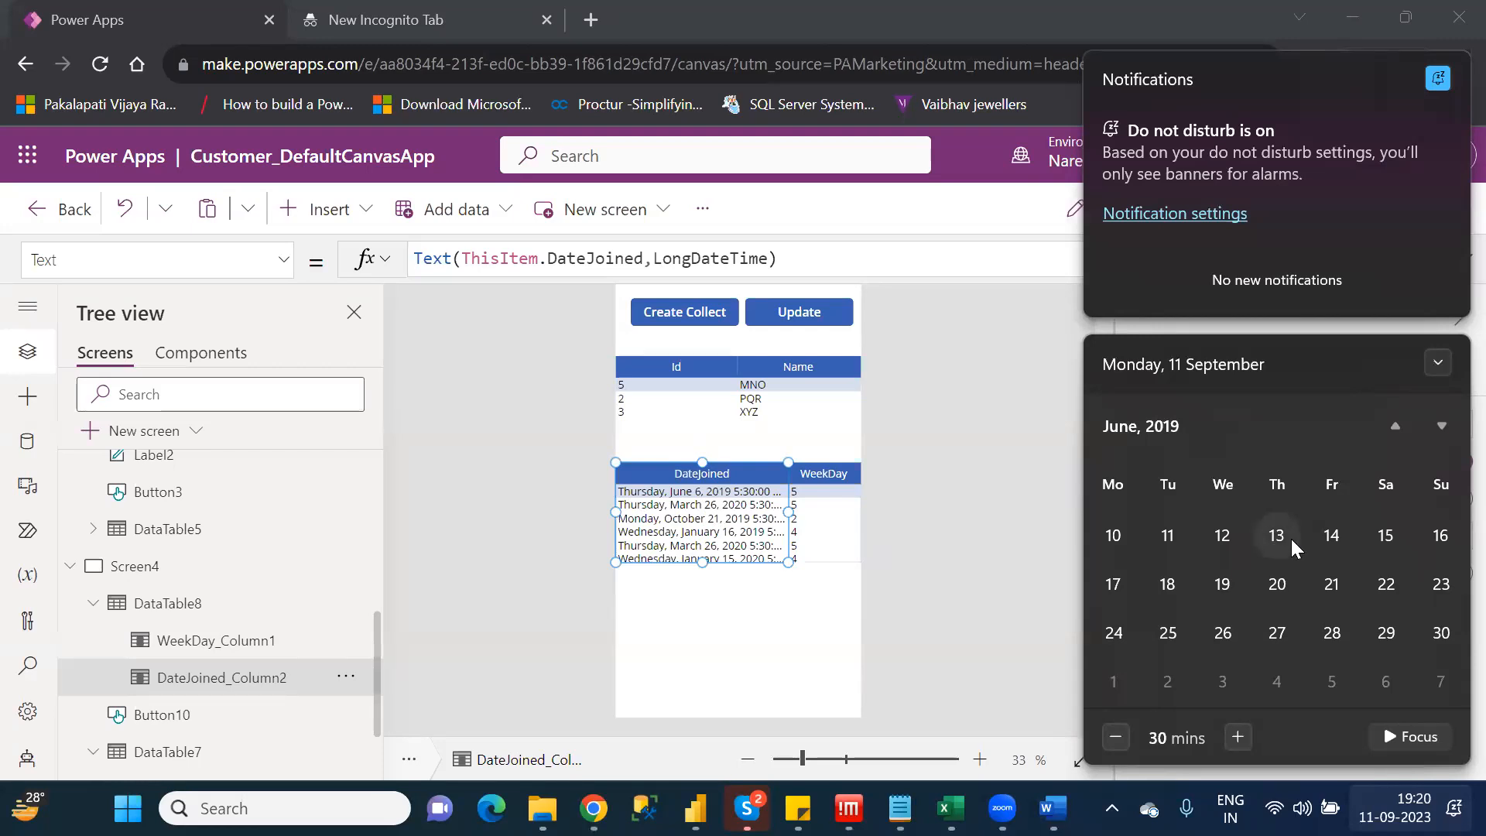
Close the calendar and select DataTable8 to show its Items formula
{"action": "left_click", "coordinate": [830, 478]}
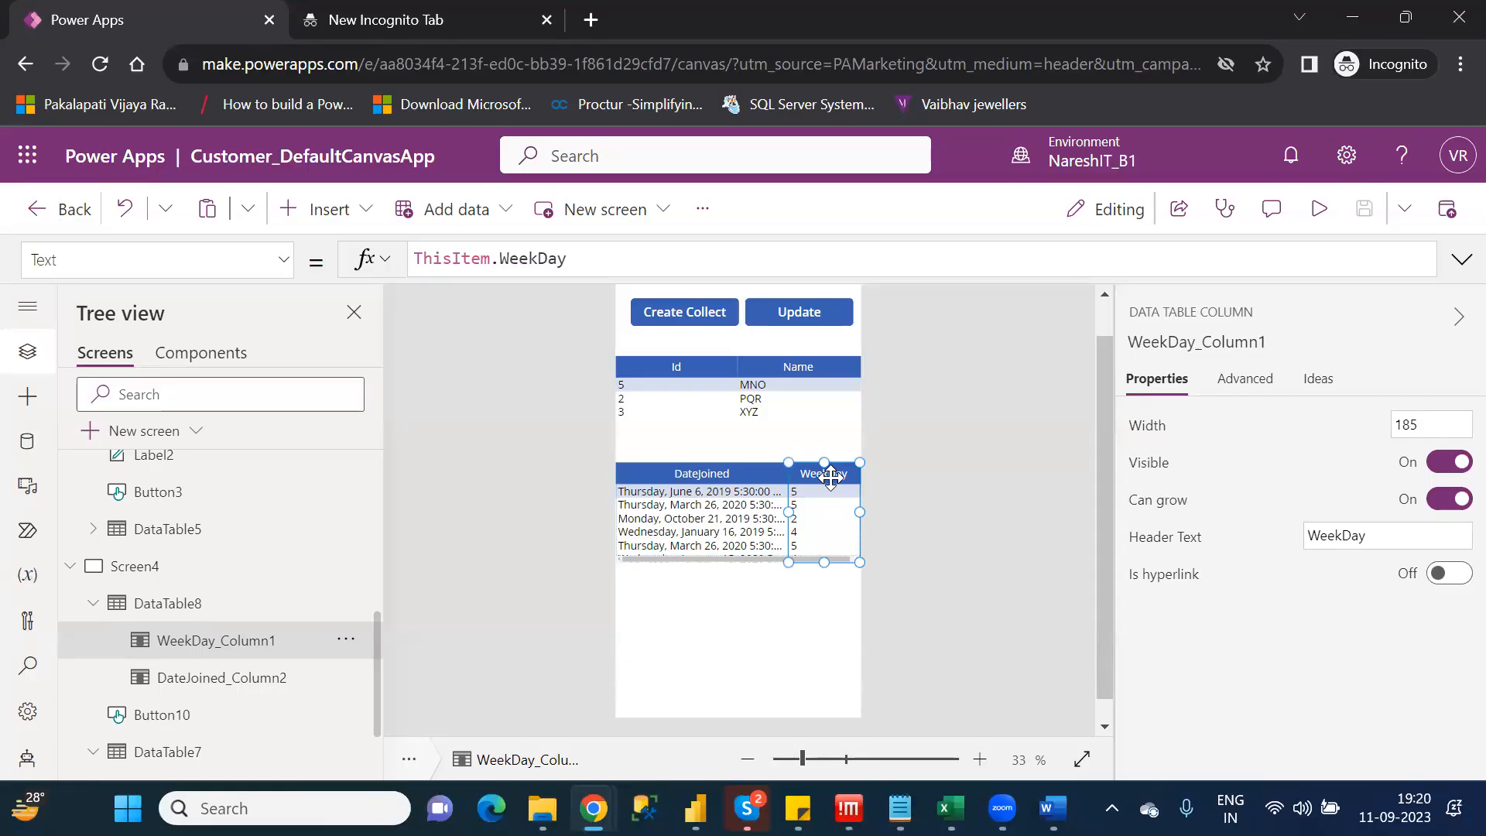
{"action": "left_click", "coordinate": [185, 617]}
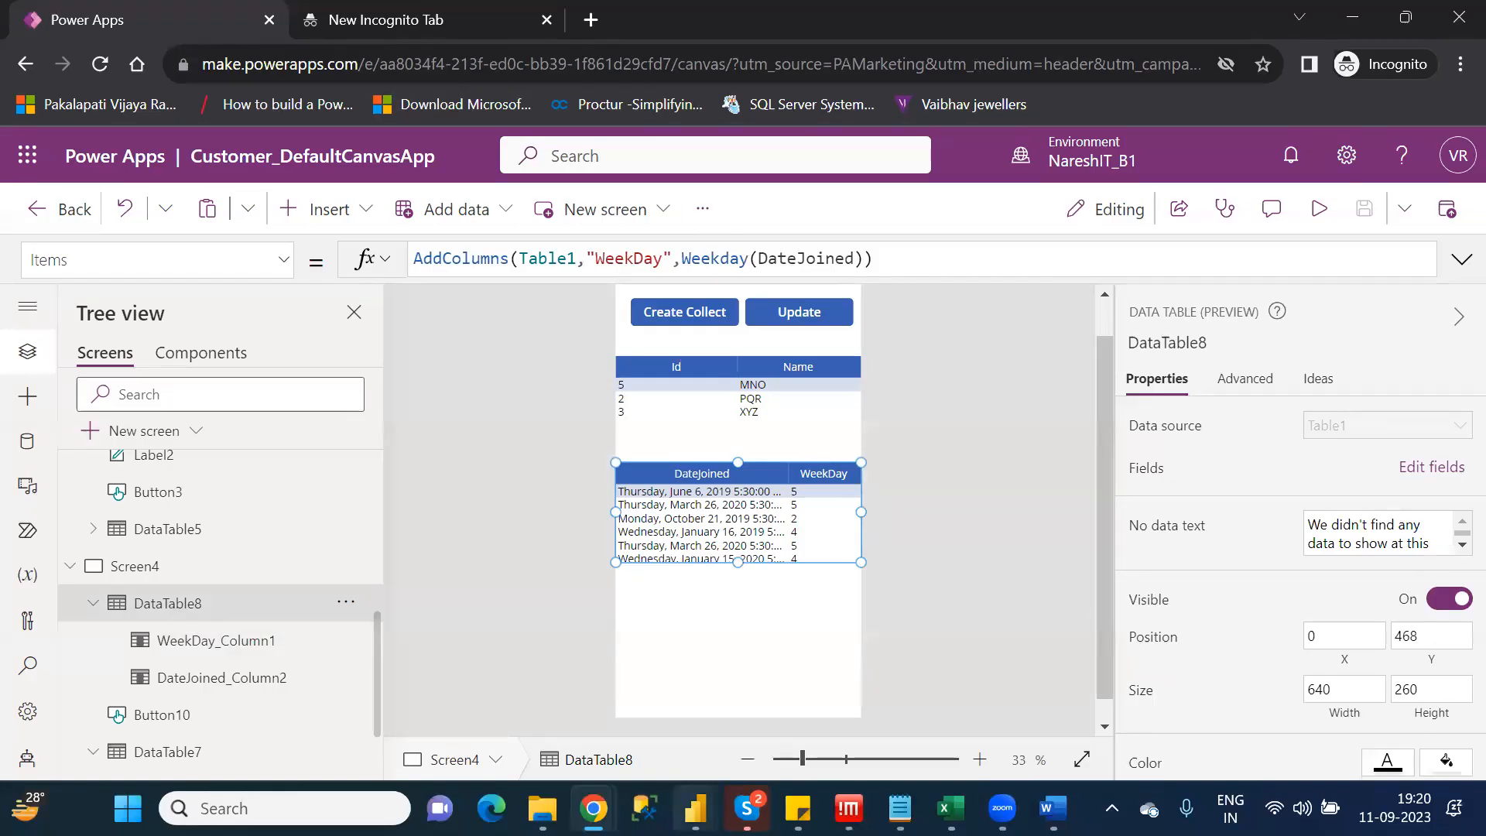
Search Google for "power apps functions" in the spare browser tab and open Microsoft's Power Fx formula reference
{"action": "mouse_move", "coordinate": [593, 808]}
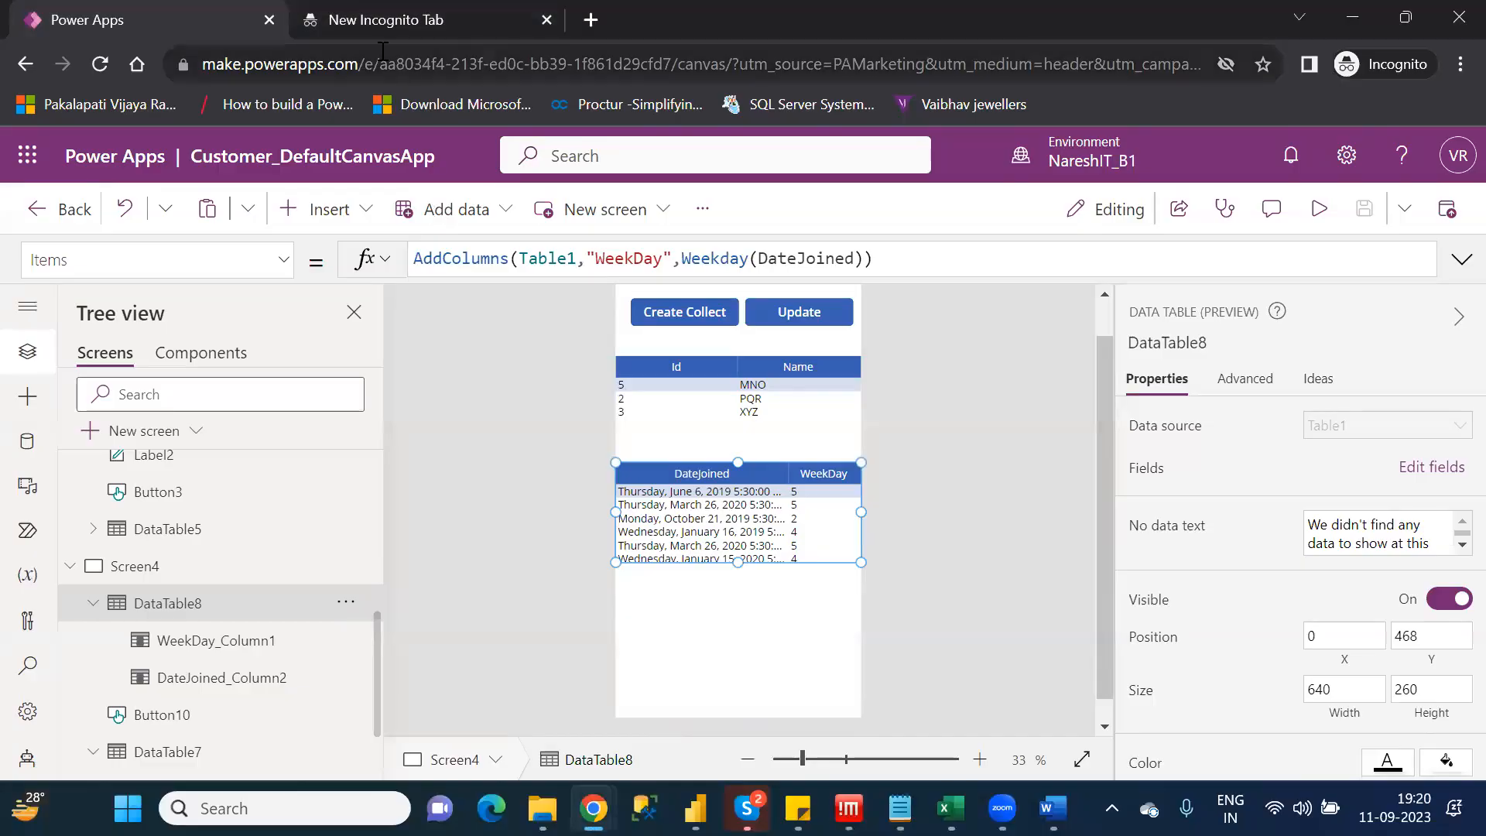
{"action": "left_click", "coordinate": [364, 22]}
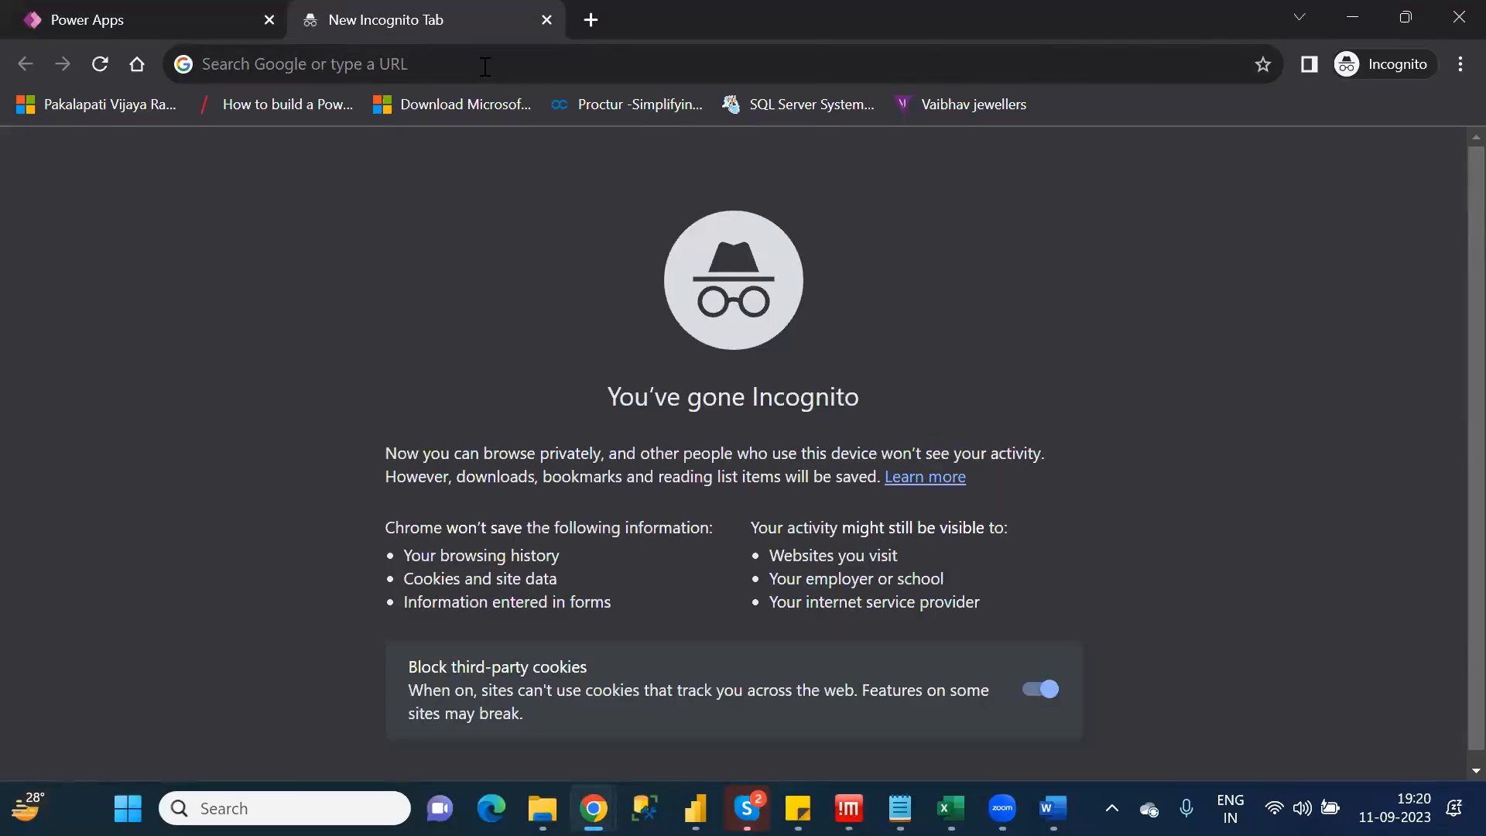
{"action": "left_click", "coordinate": [485, 65]}
{"action": "type", "text": "go"}
{"action": "key", "text": "Return"}
{"action": "type", "text": "p"}
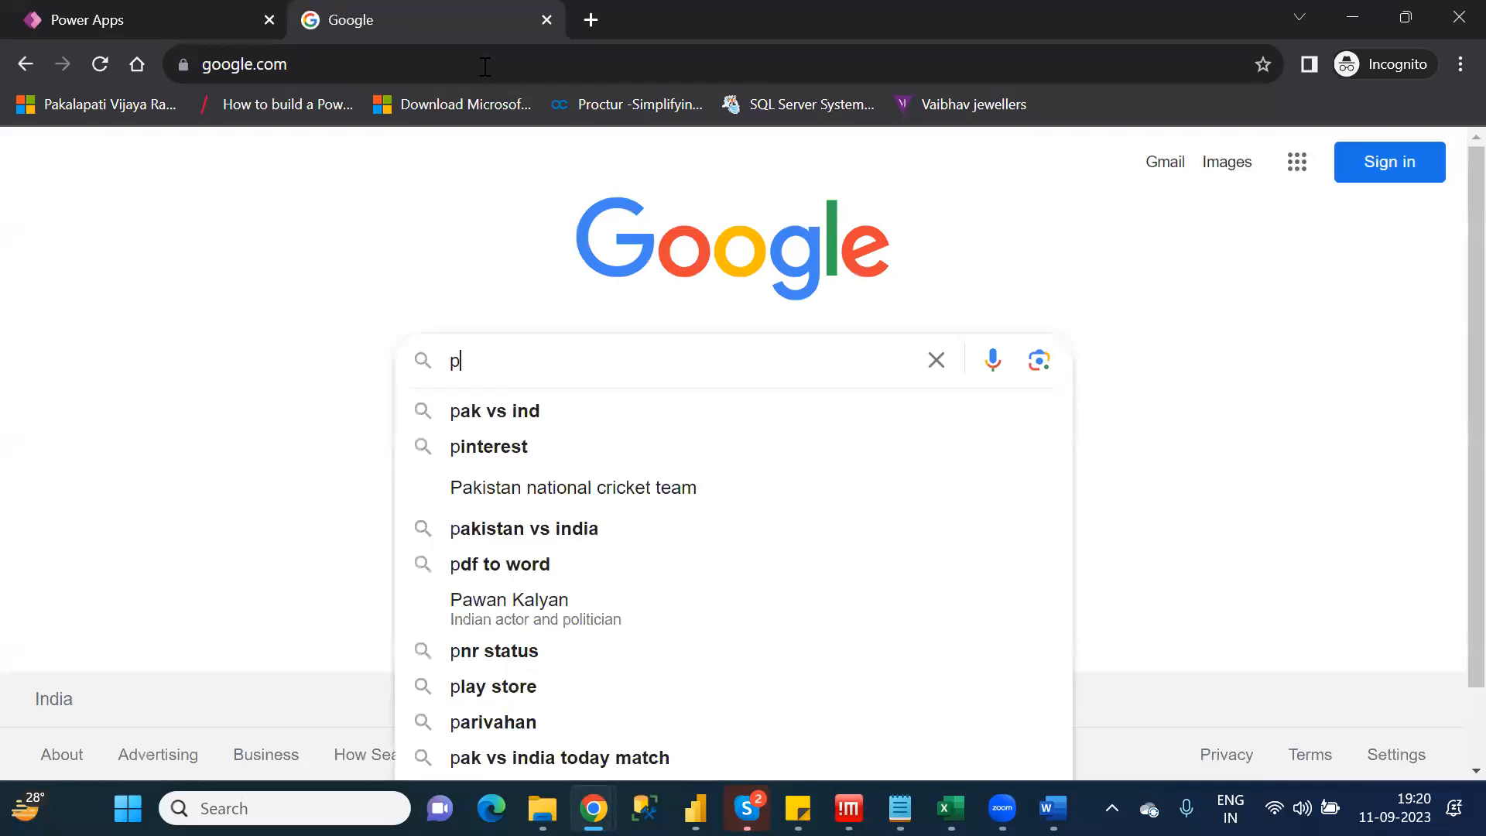
{"action": "type", "text": "ower app"}
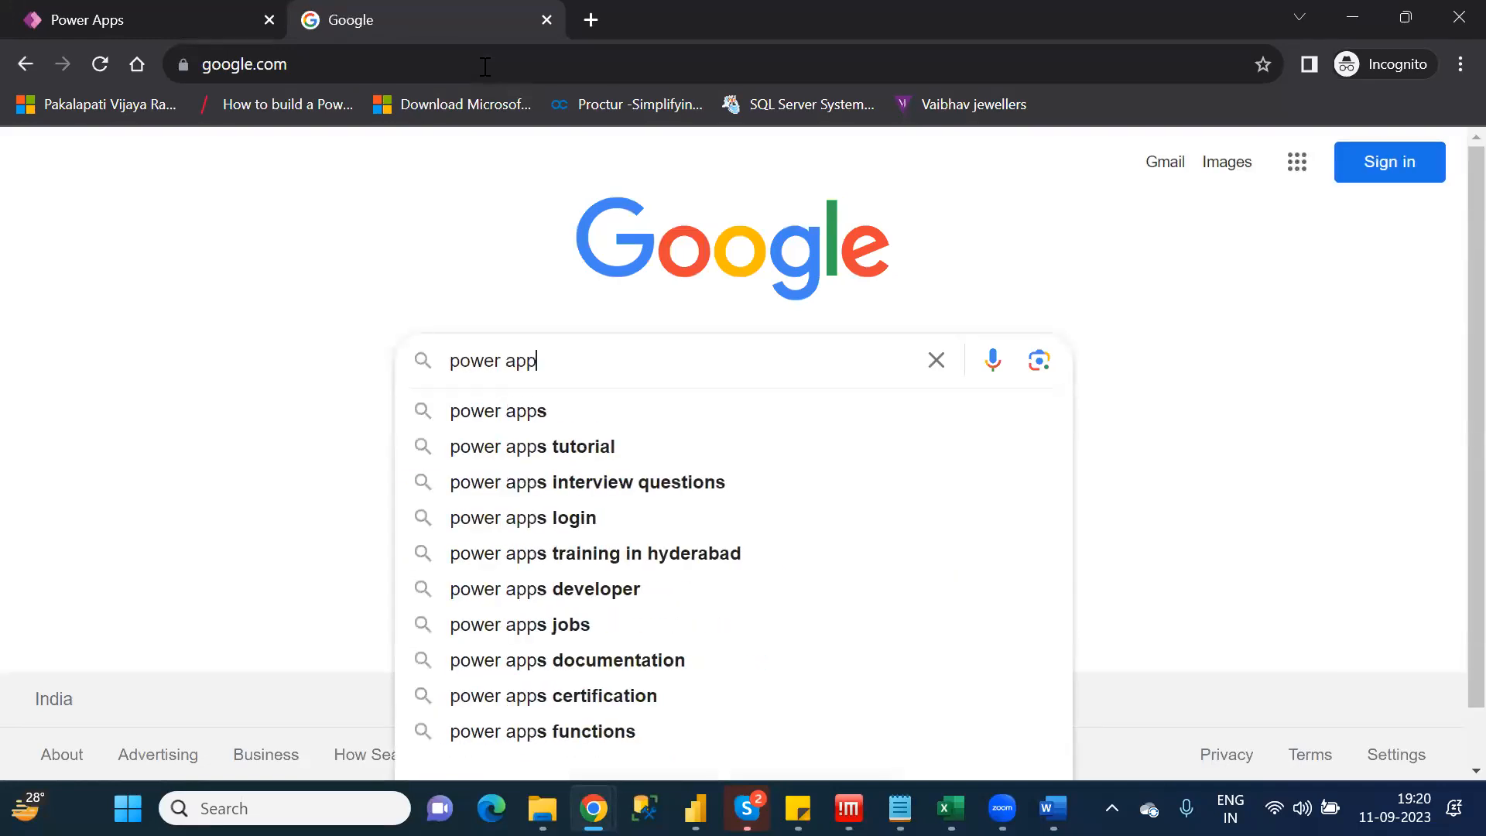
{"action": "type", "text": "s functions"}
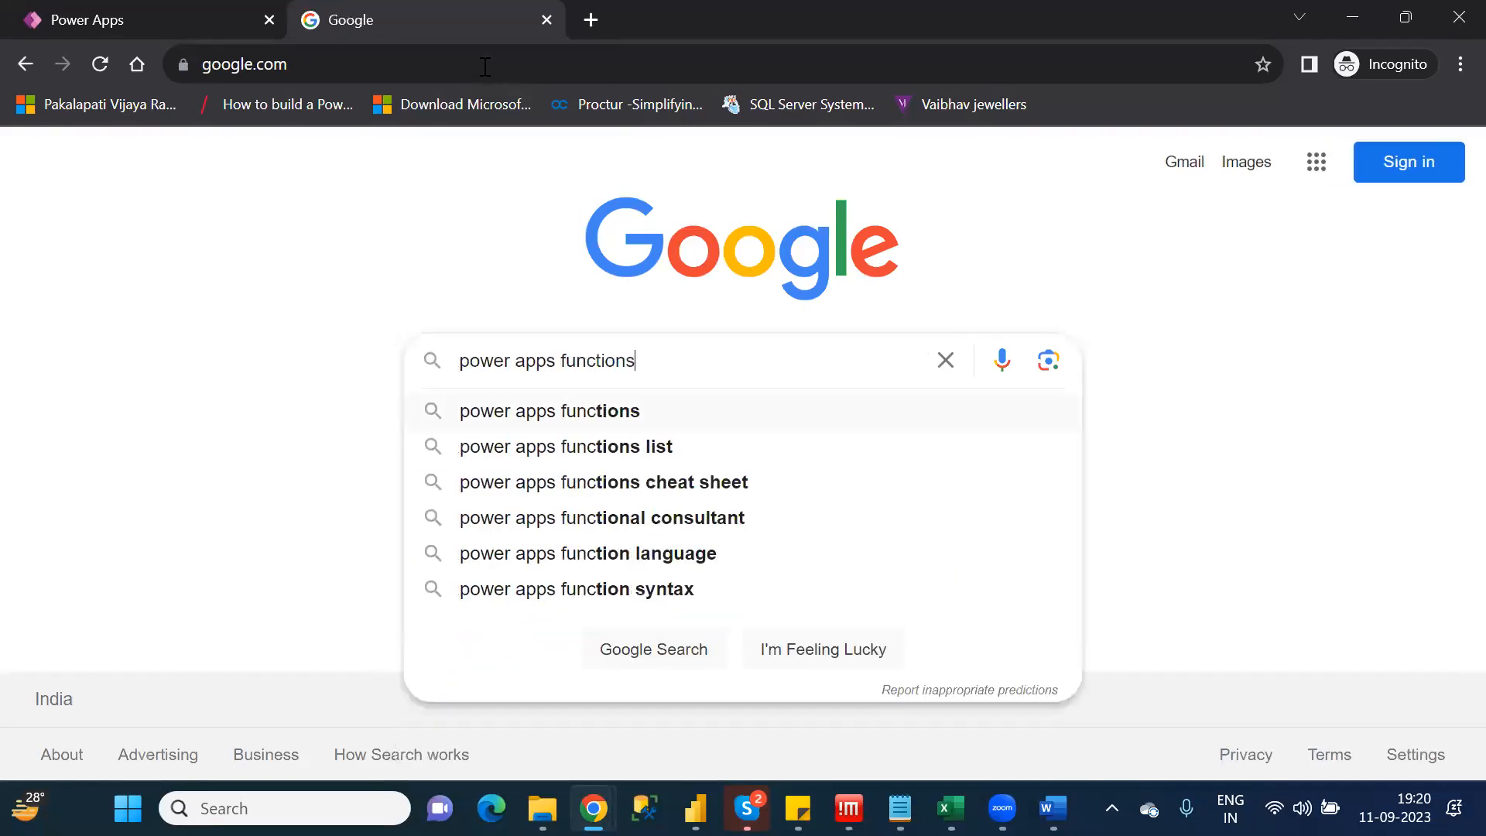
{"action": "key", "text": "Return"}
{"action": "left_click", "coordinate": [331, 422]}
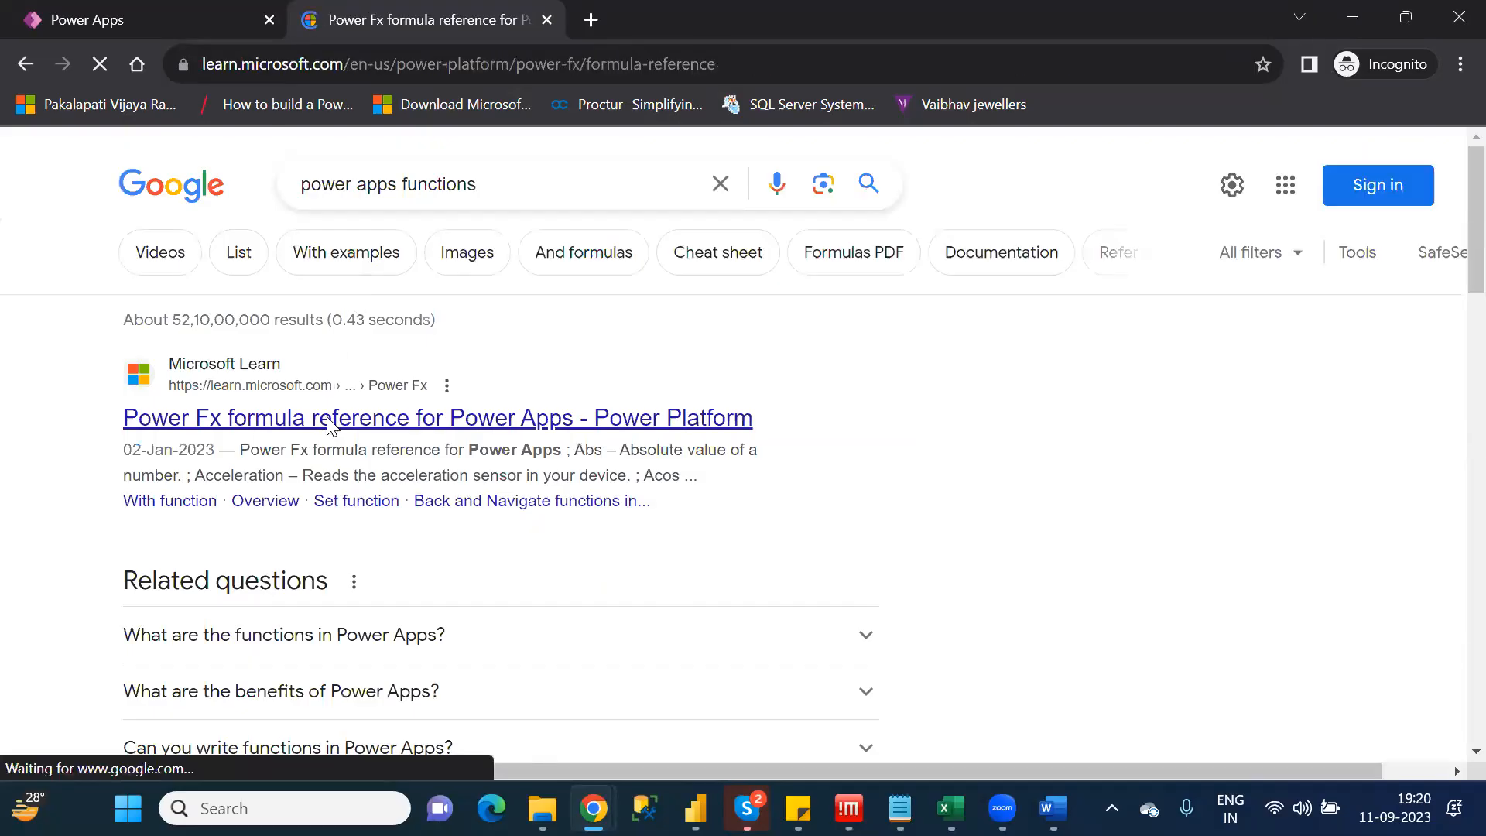
Find Weekday under W in the formula reference and open its documentation page in a separate tab
{"action": "scroll", "coordinate": [332, 425], "scroll_direction": "down", "scroll_amount": 20}
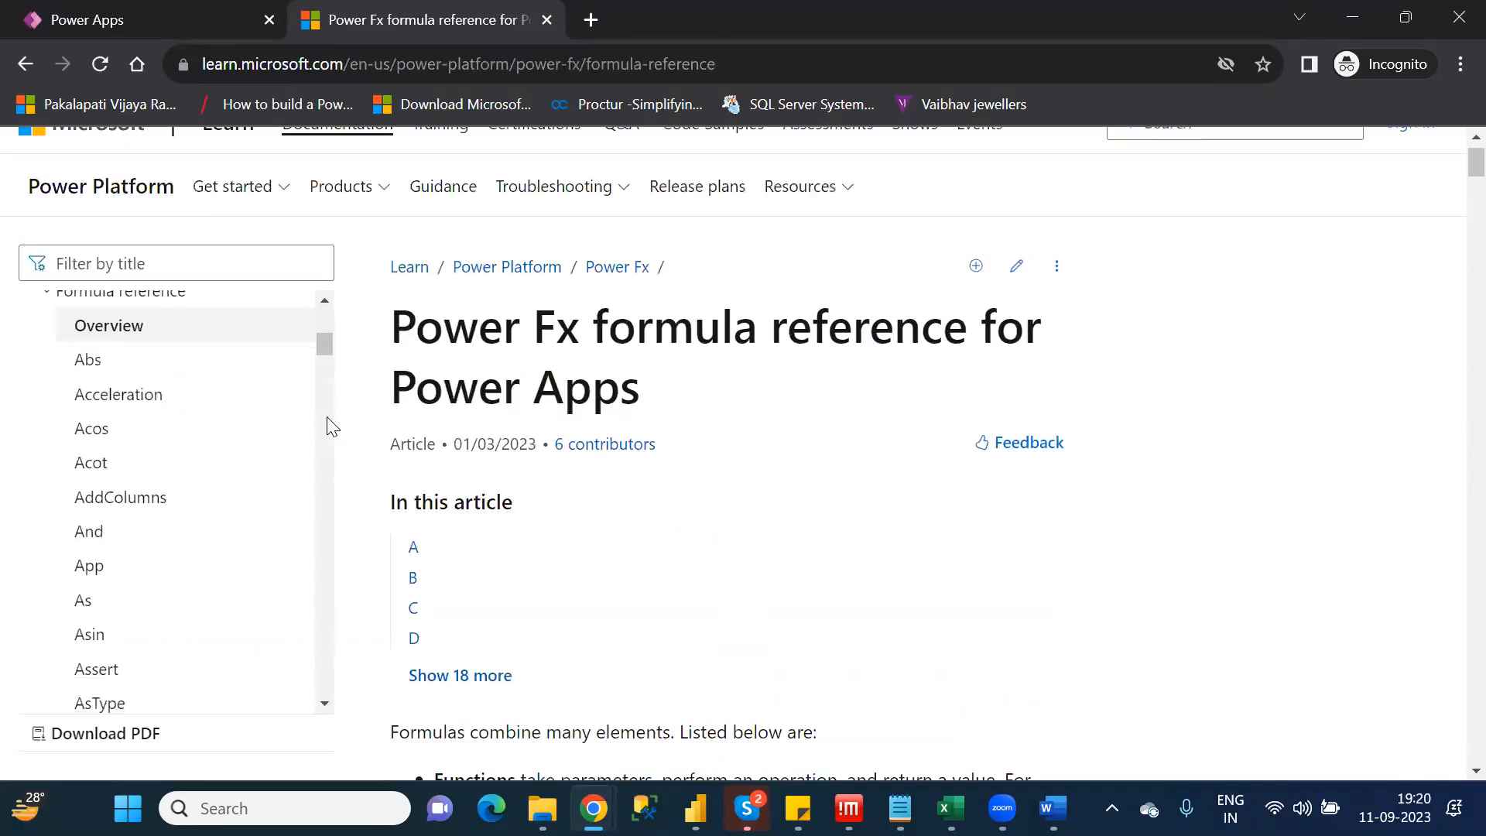
{"action": "scroll", "coordinate": [328, 419], "scroll_direction": "down", "scroll_amount": 15}
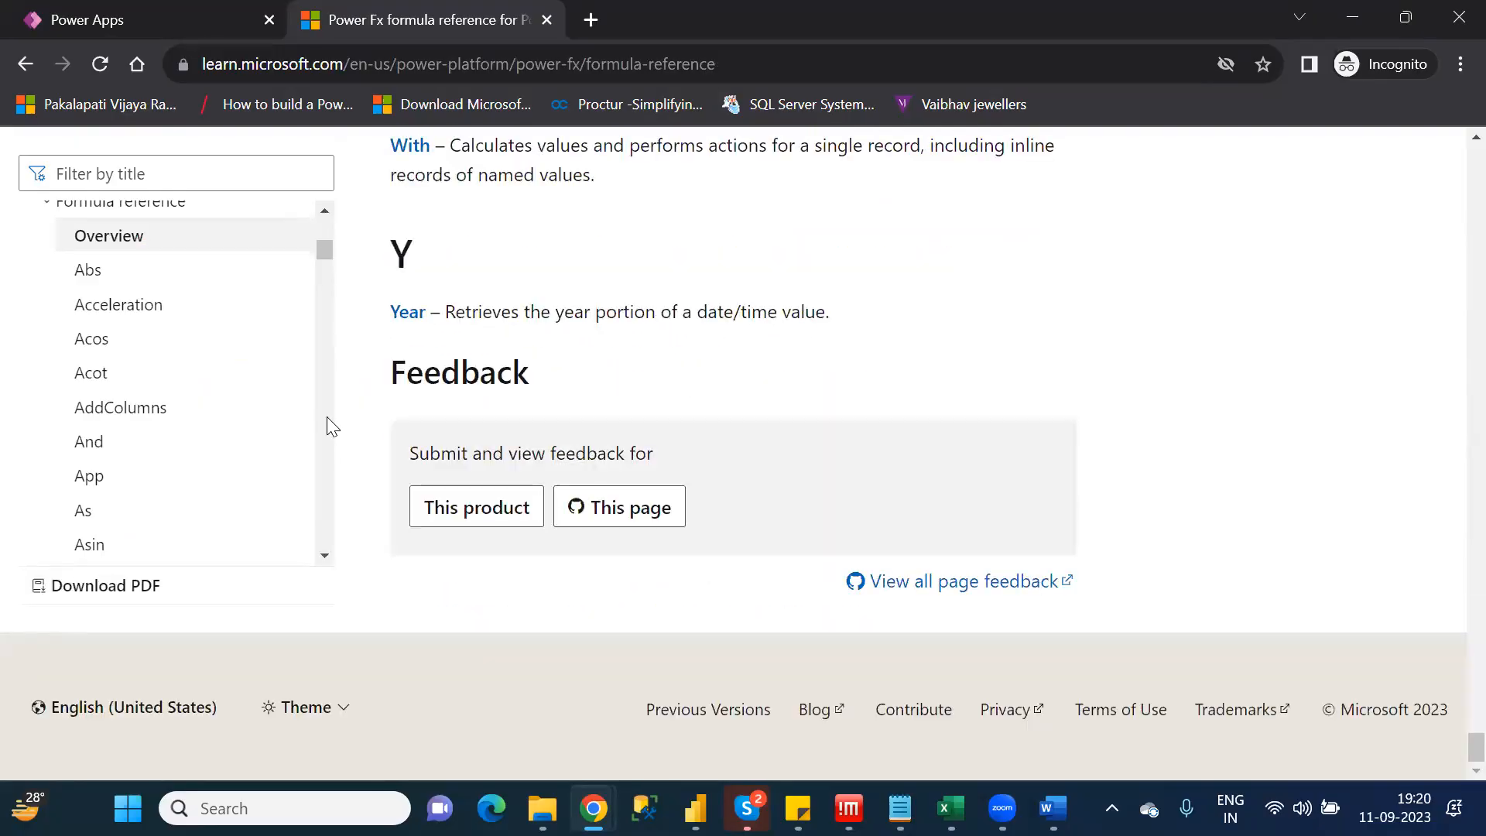
{"action": "scroll", "coordinate": [327, 416], "scroll_direction": "up", "scroll_amount": 5}
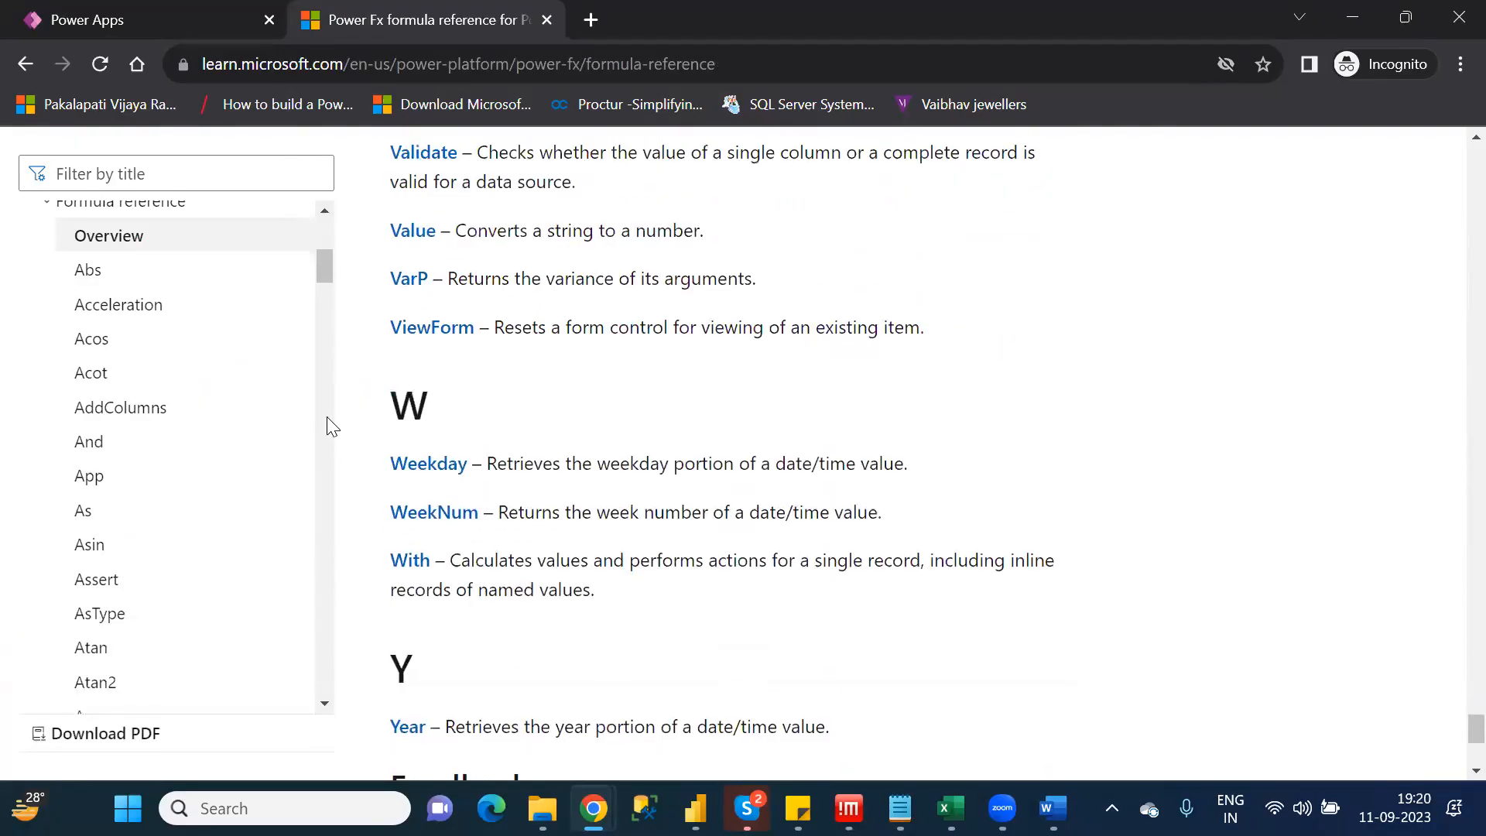
{"action": "middle_click", "coordinate": [438, 466]}
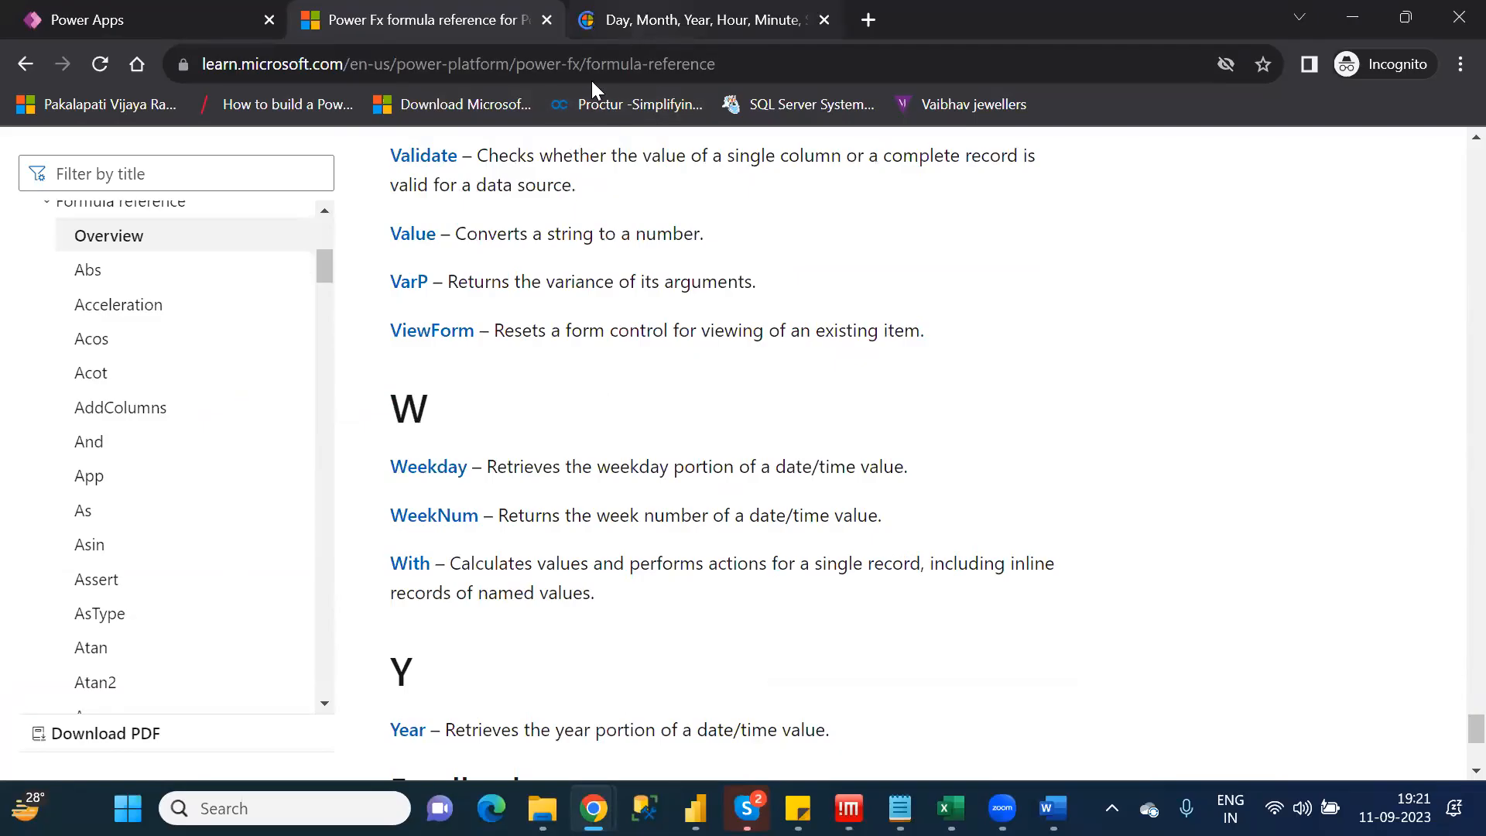
{"action": "left_click", "coordinate": [665, 18]}
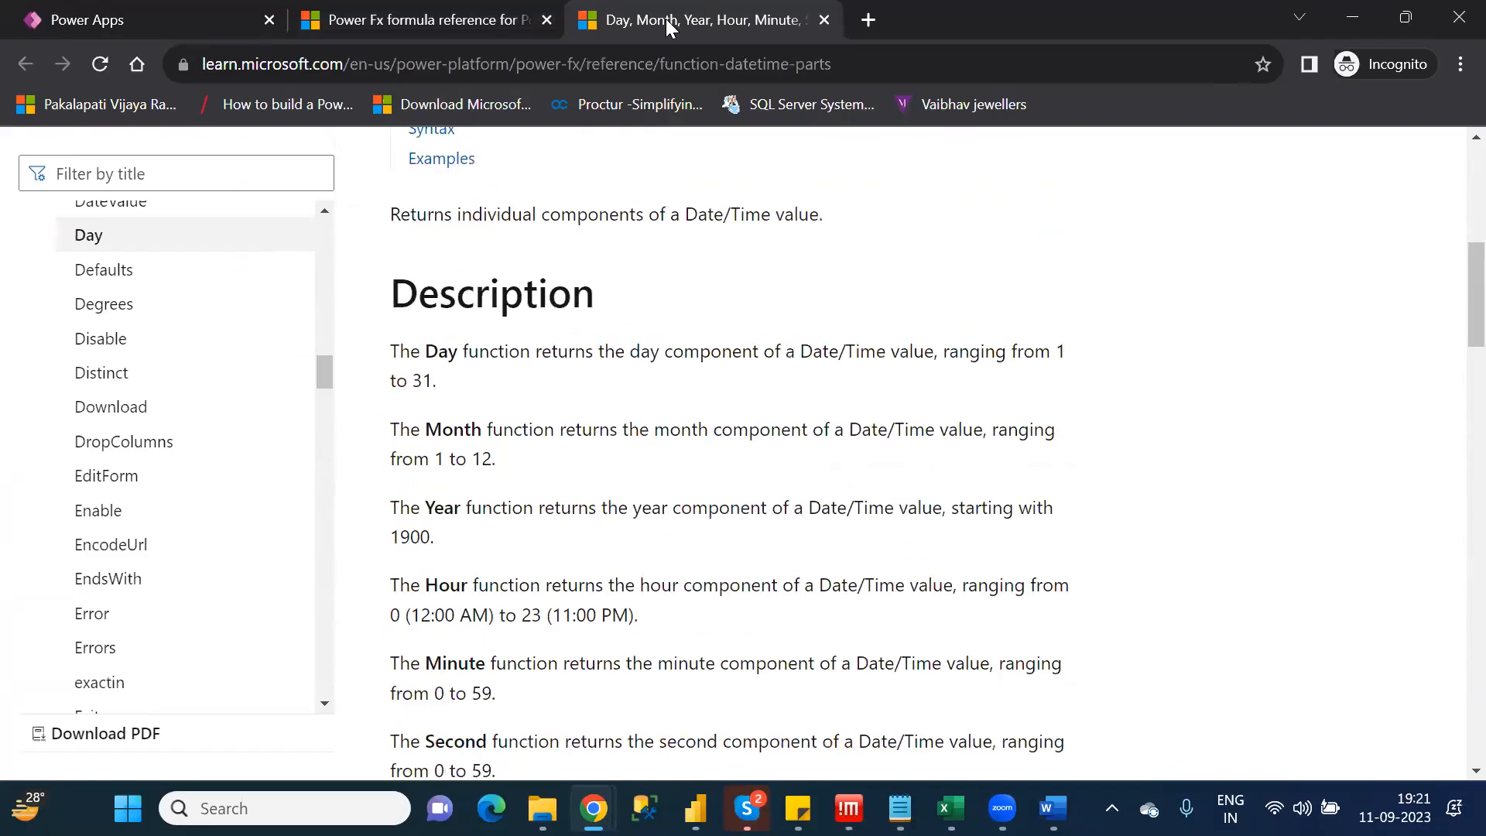
Examine the Weekday documentation's table of Excel codes and StartOfWeek values to see how the week start affects numbering
{"action": "key", "text": "Down"}
{"action": "key", "text": "Down"}
{"action": "key", "text": "Down"}
{"action": "key", "text": "Down"}
{"action": "key", "text": "Down"}
{"action": "key", "text": "Down"}
{"action": "key", "text": "Down"}
{"action": "key", "text": "Down"}
{"action": "key", "text": "Down"}
{"action": "key", "text": "Down"}
{"action": "key", "text": "Down"}
{"action": "key", "text": "Down"}
{"action": "key", "text": "Down"}
{"action": "key", "text": "Down"}
{"action": "key", "text": "Down"}
{"action": "key", "text": "Down"}
{"action": "key", "text": "Down"}
{"action": "key", "text": "Down"}
{"action": "key", "text": "Down"}
{"action": "key", "text": "Down"}
{"action": "key", "text": "Up"}
{"action": "key", "text": "Up"}
{"action": "key", "text": "Up"}
{"action": "key", "text": "Up"}
{"action": "key", "text": "Up"}
{"action": "key", "text": "Up"}
{"action": "key", "text": "Up"}
{"action": "key", "text": "Up"}
{"action": "key", "text": "Up"}
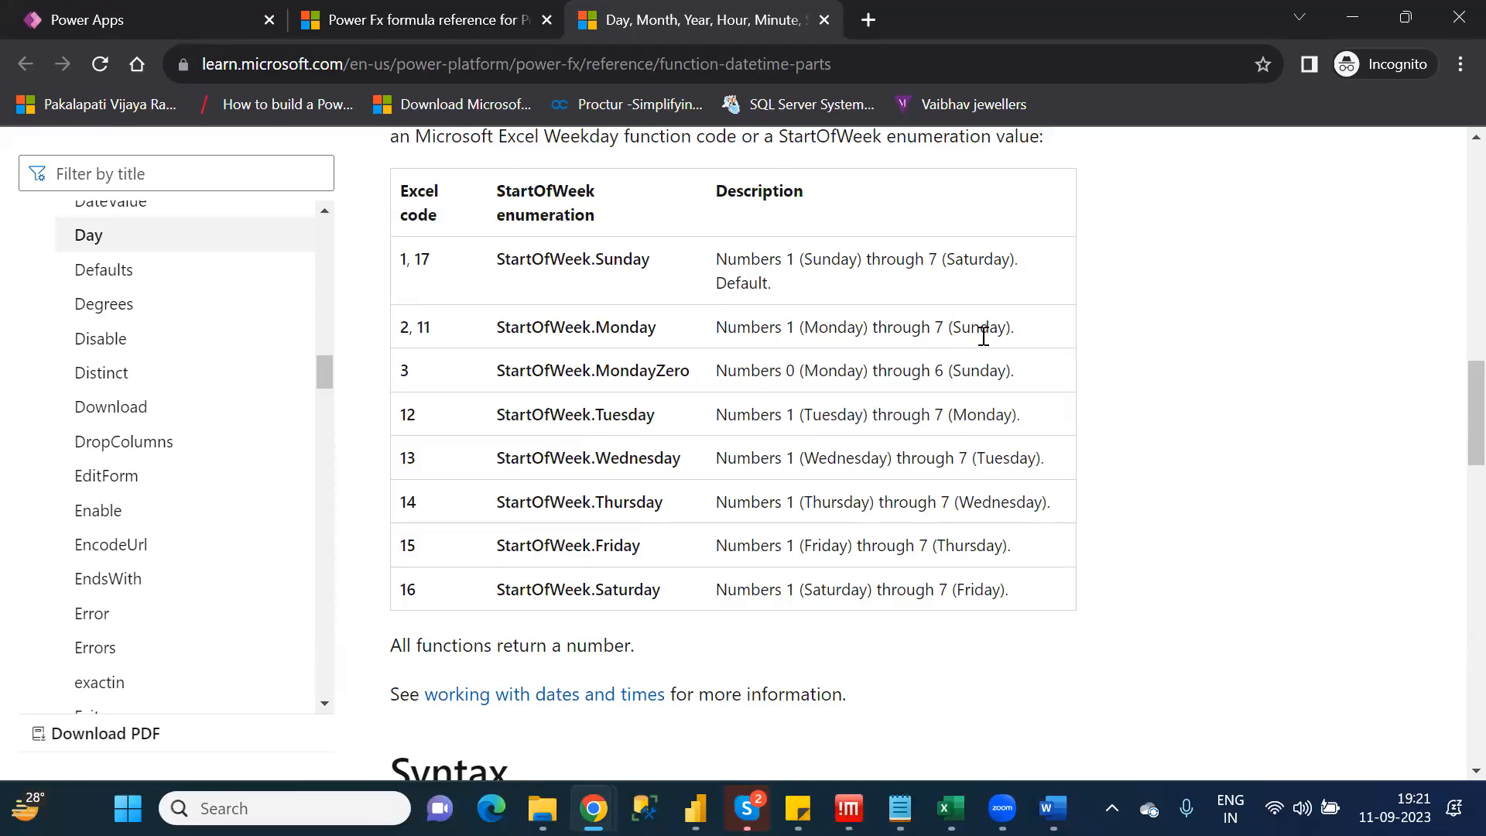
Back in Power Apps, add 2 as Weekday's start_of_week argument in DataTable8's Items formula and insert a line break after it
{"action": "left_click", "coordinate": [135, 22]}
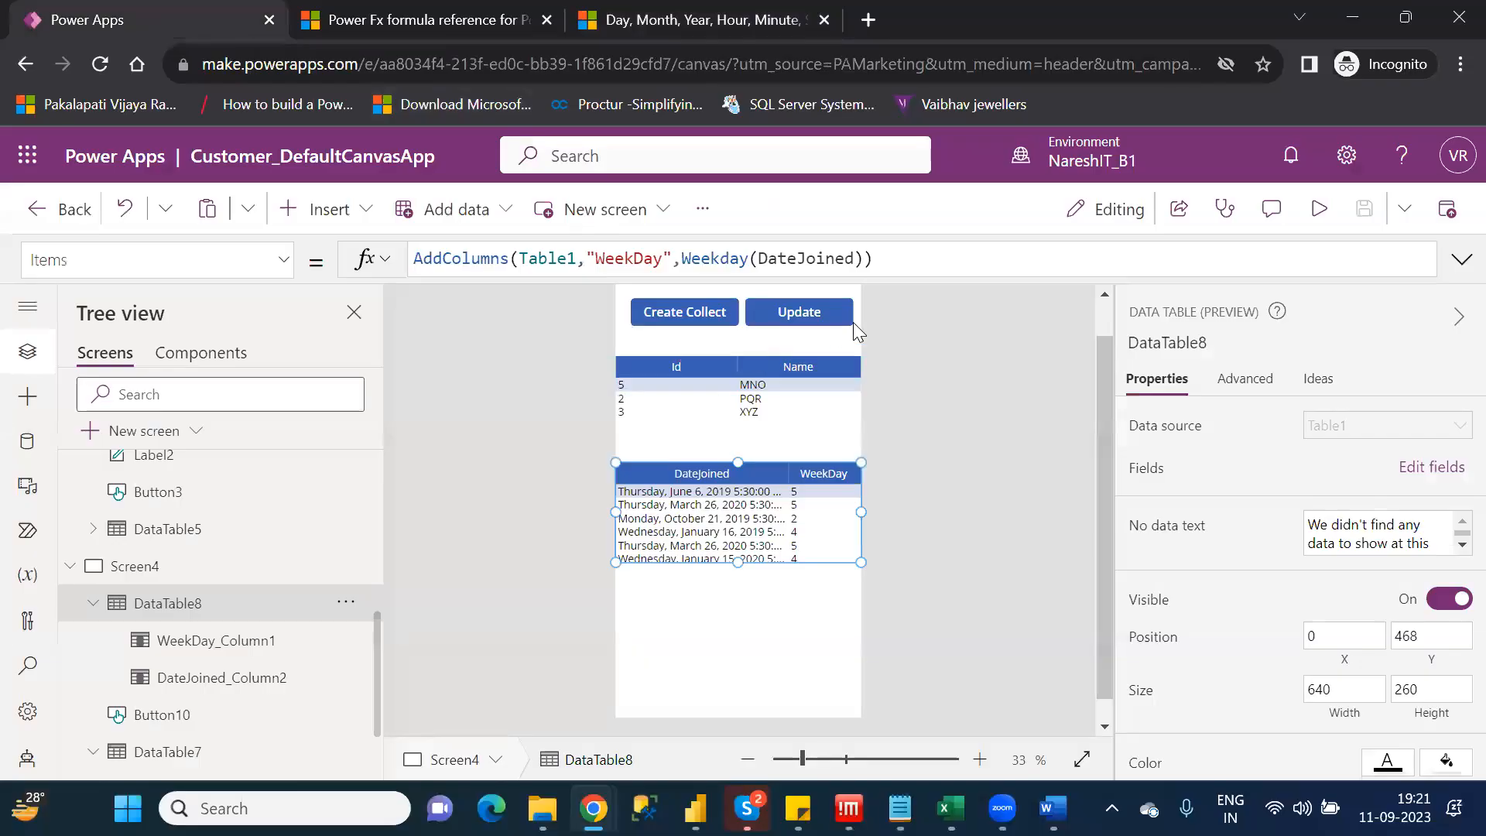
{"action": "left_click", "coordinate": [856, 260]}
{"action": "type", "text": ",2"}
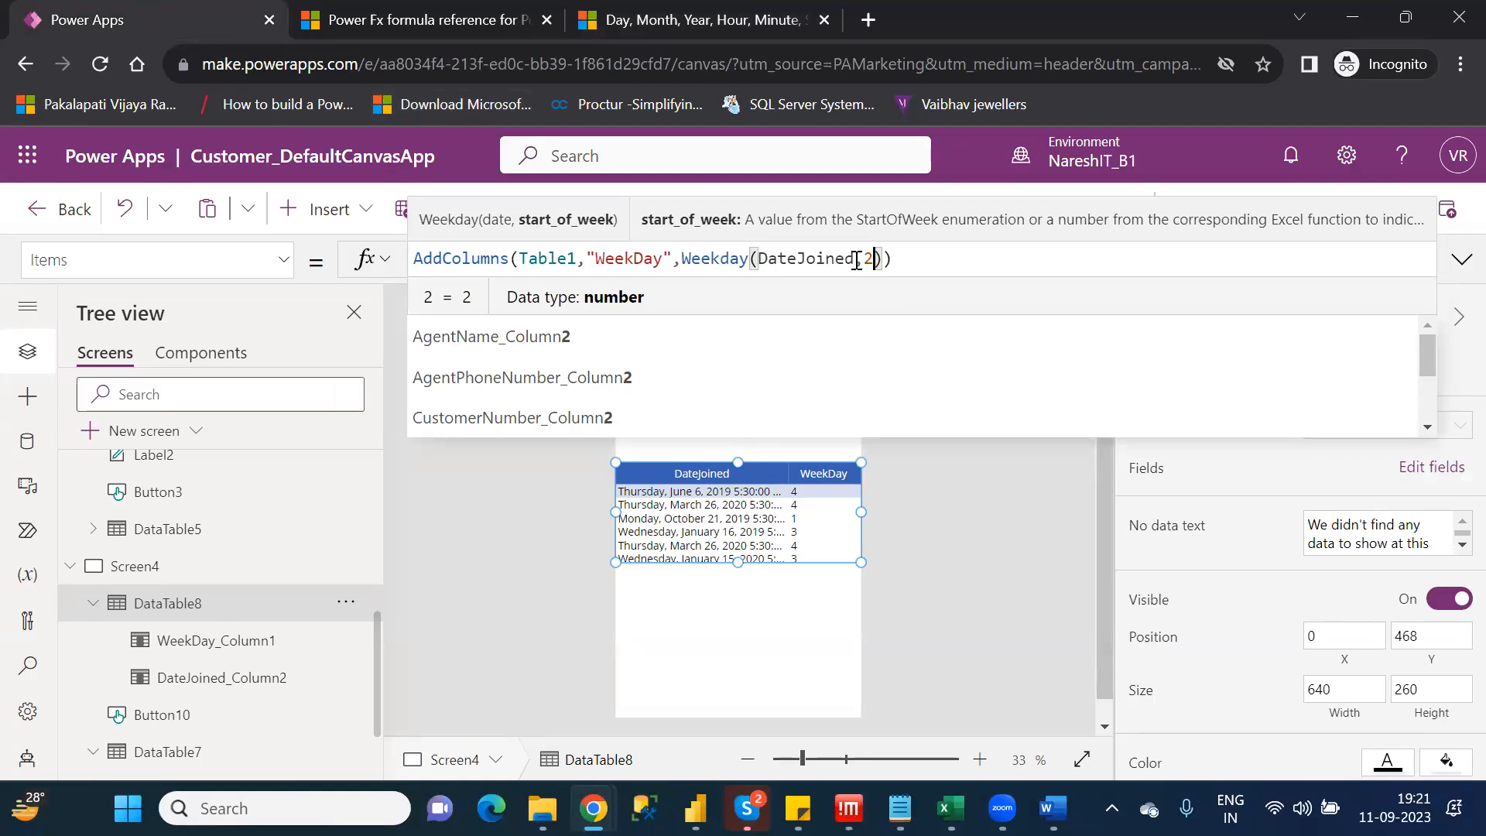
{"action": "key", "text": "shift+Return"}
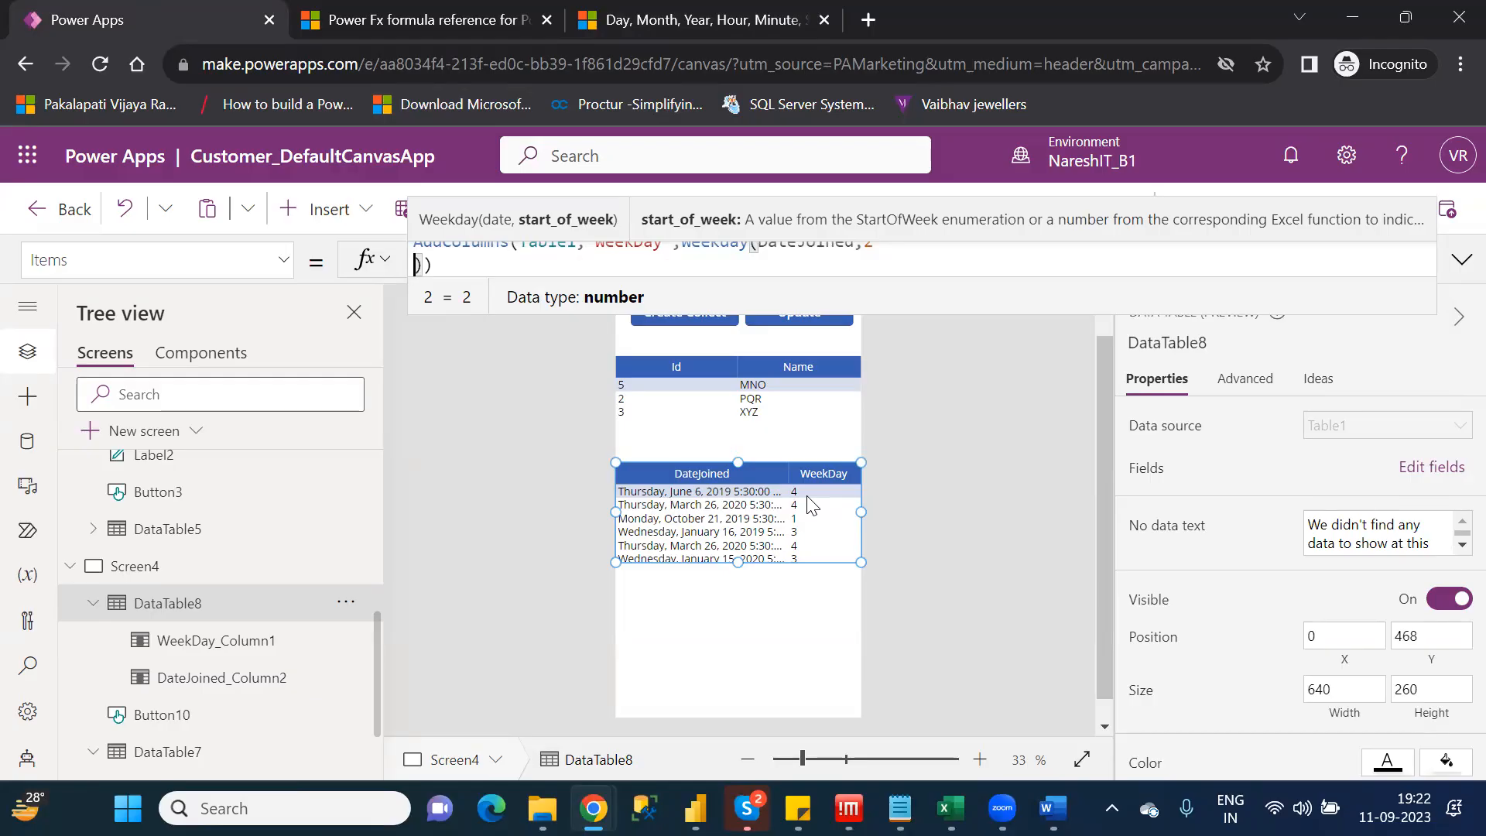
Recheck the StartOfWeek code table in the Weekday documentation and return to the Power Apps editor
{"action": "left_click", "coordinate": [708, 26]}
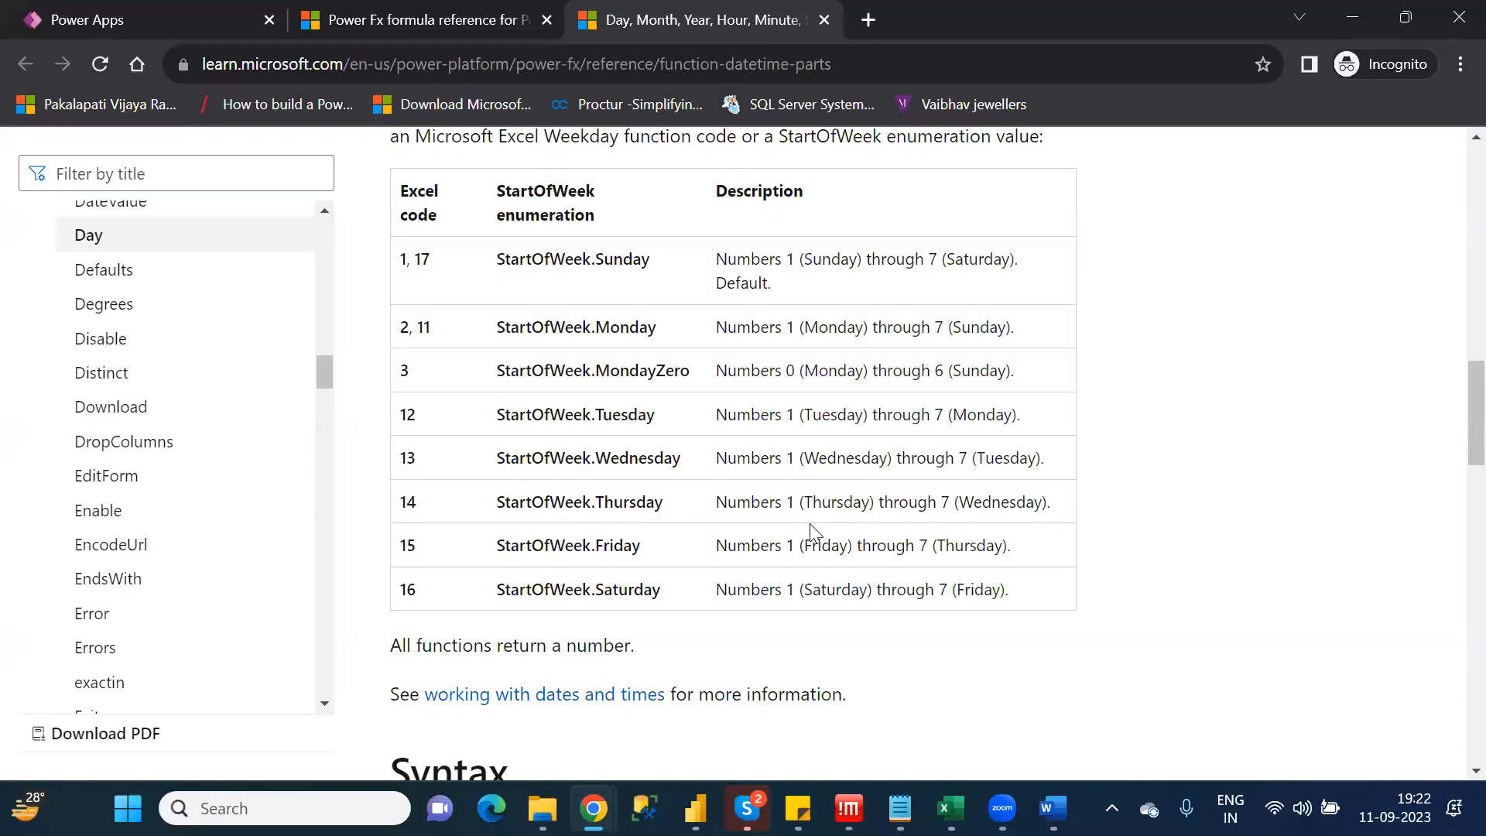
{"action": "left_click", "coordinate": [215, 15]}
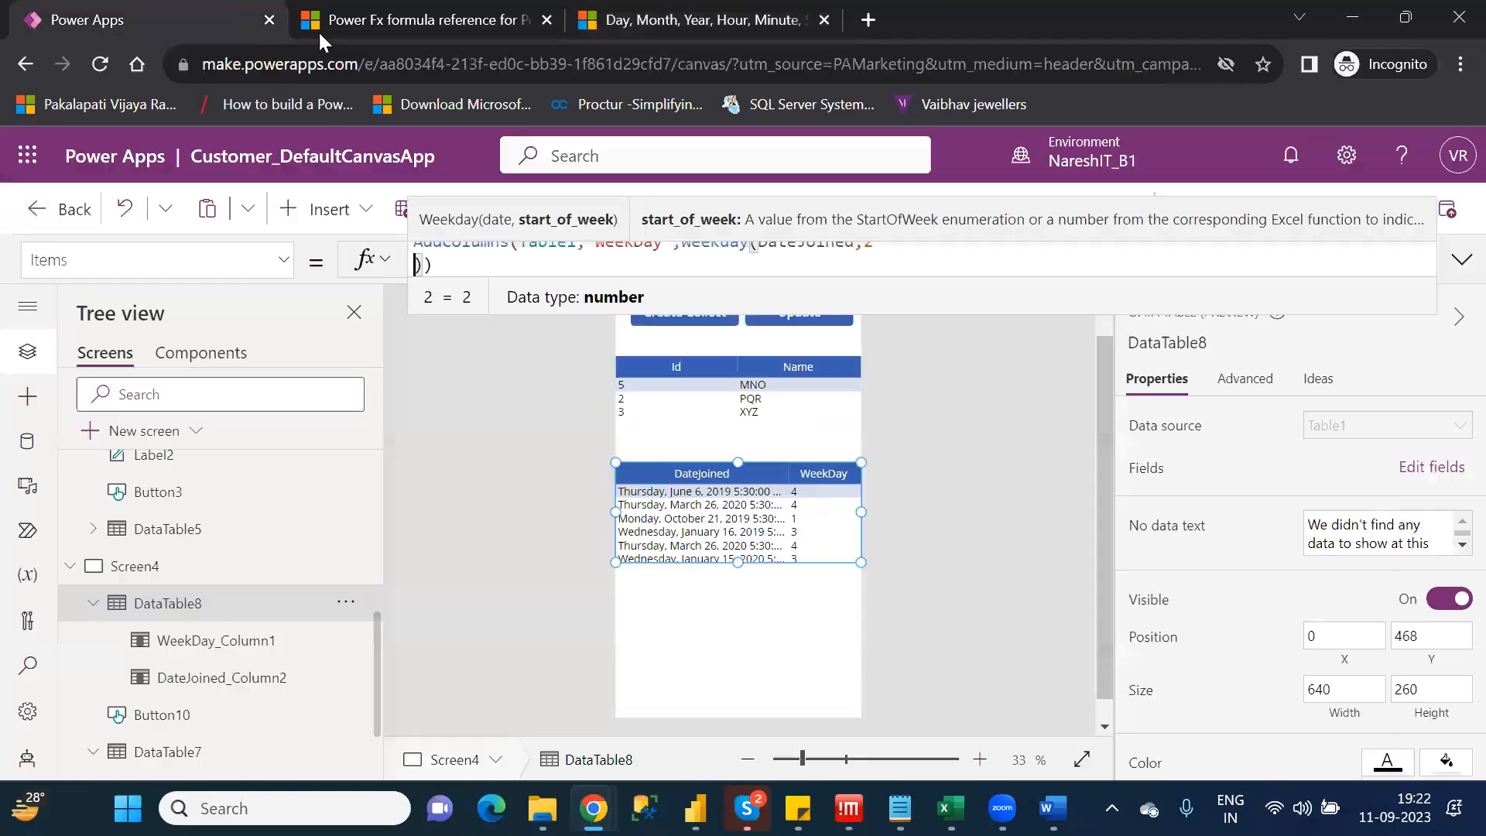
Extend DataTable8's AddColumns formula with a second column named "WeekNum" after the Weekday expression
{"action": "left_click", "coordinate": [904, 257]}
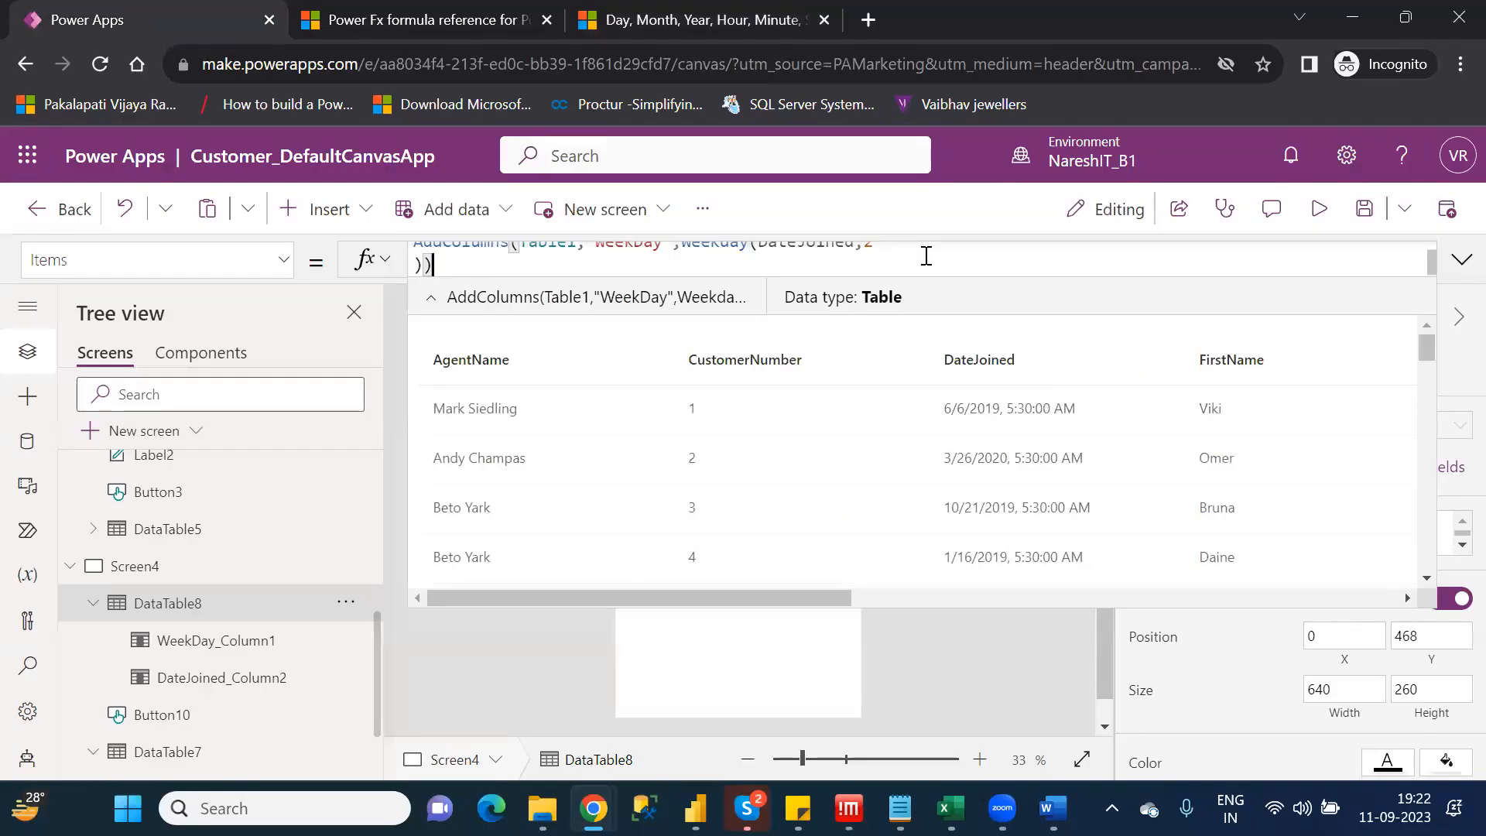
{"action": "key", "text": "Up"}
{"action": "key", "text": "End"}
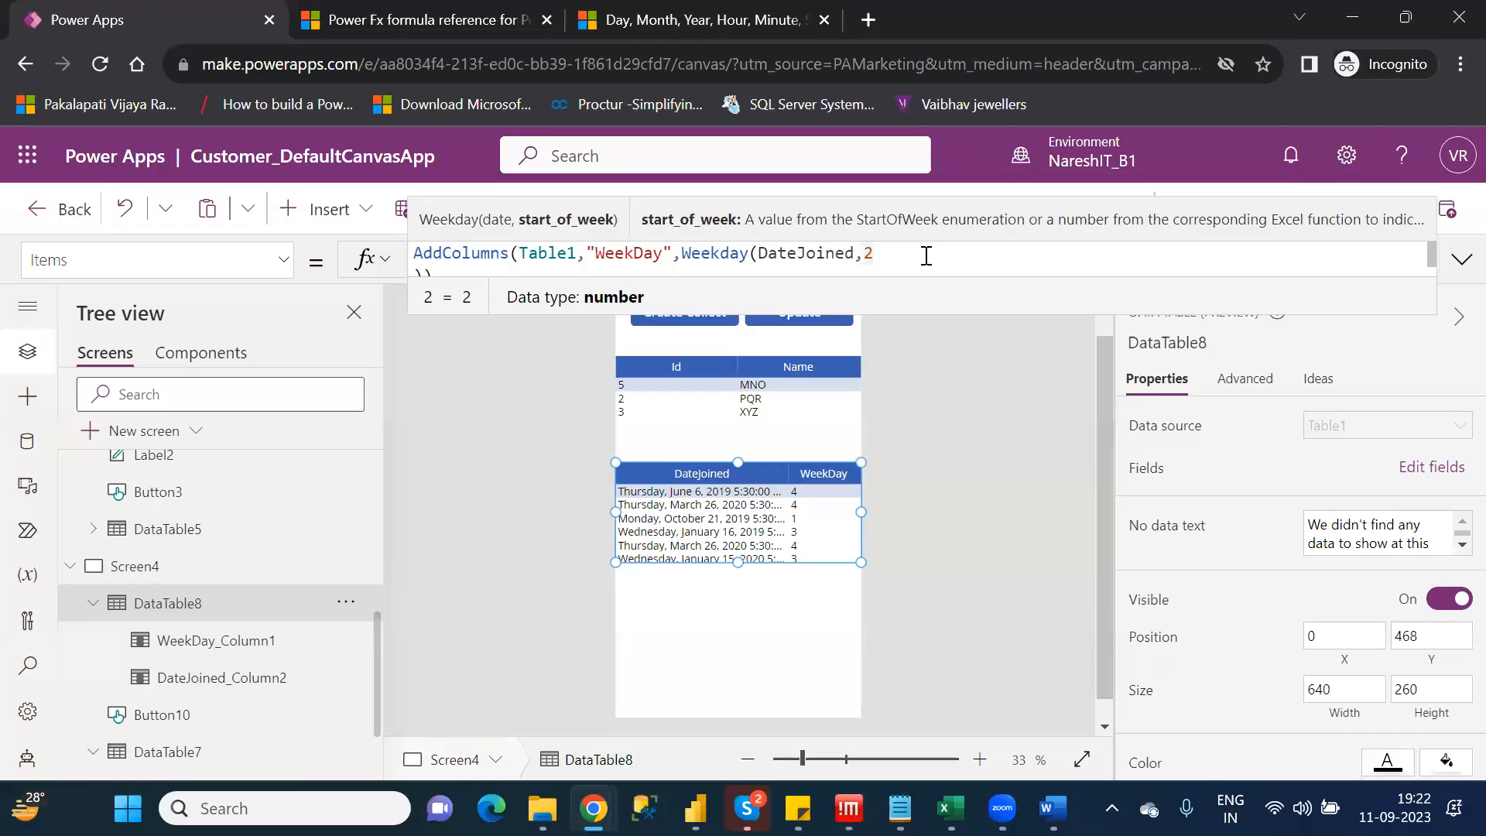
{"action": "key", "text": "Down"}
{"action": "key", "text": "Left"}
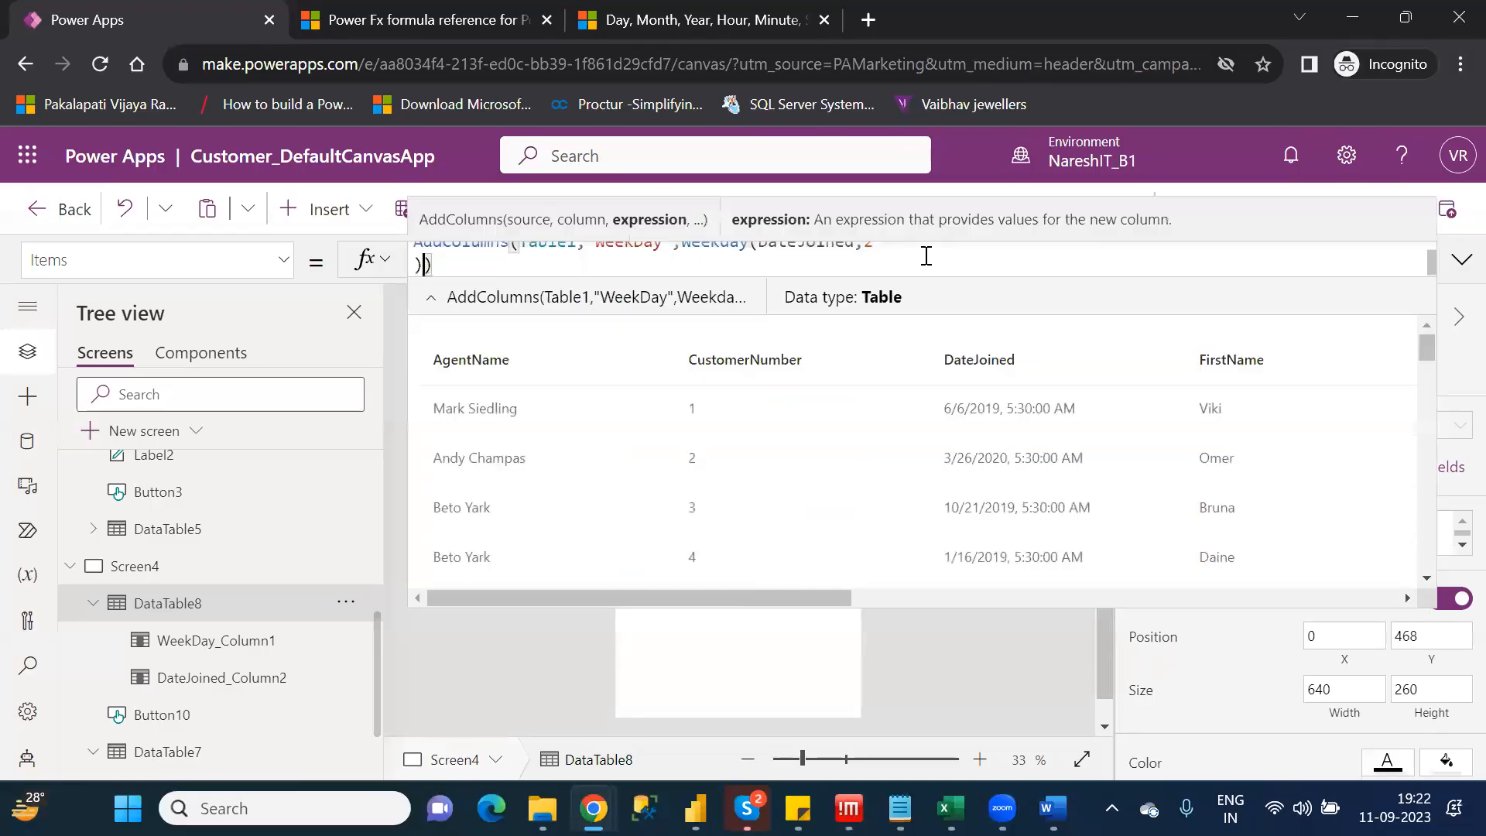
{"action": "type", "text": ","}
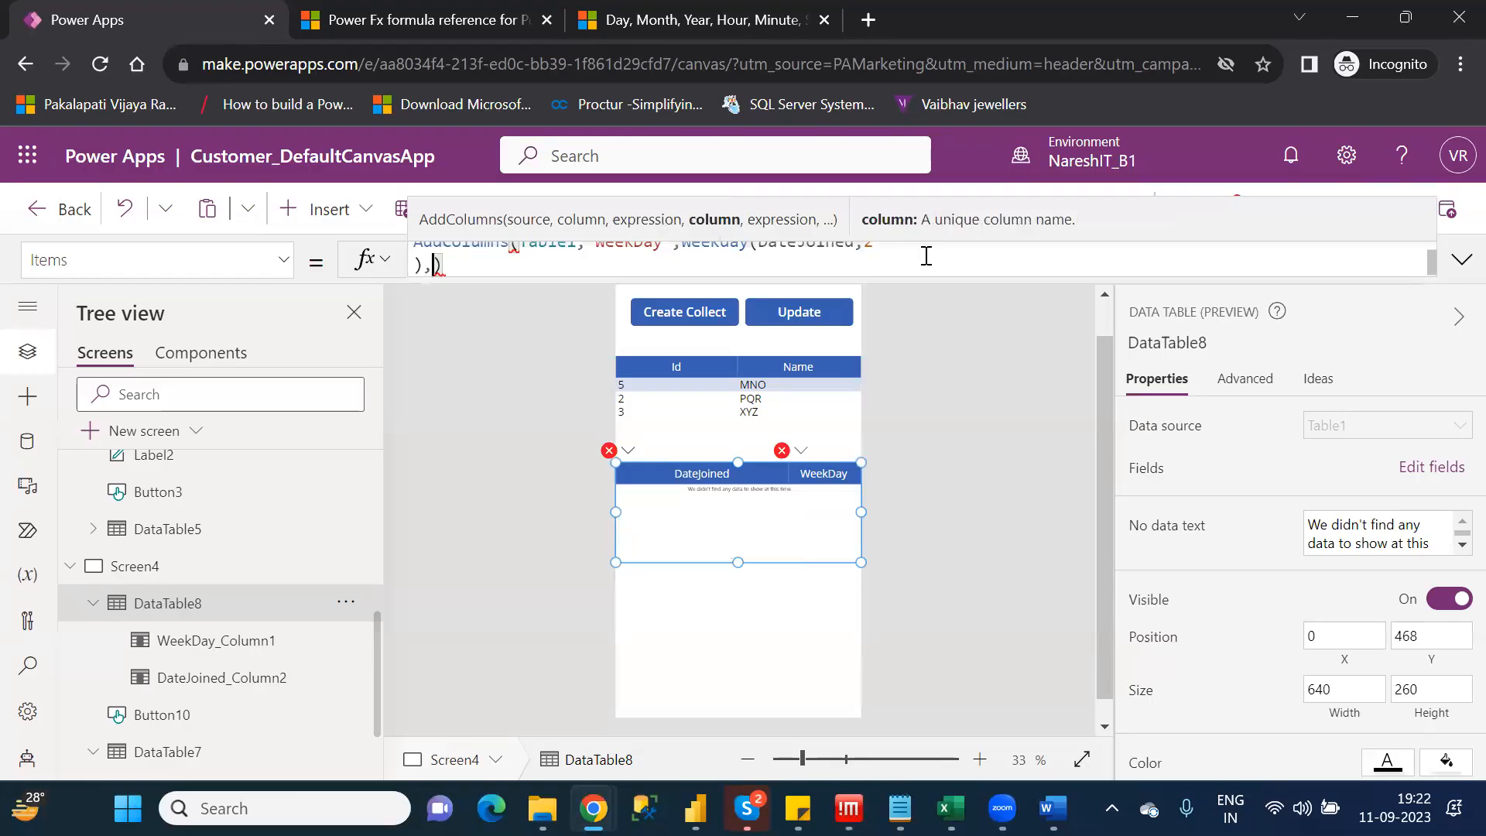
{"action": "type", "text": "\""}
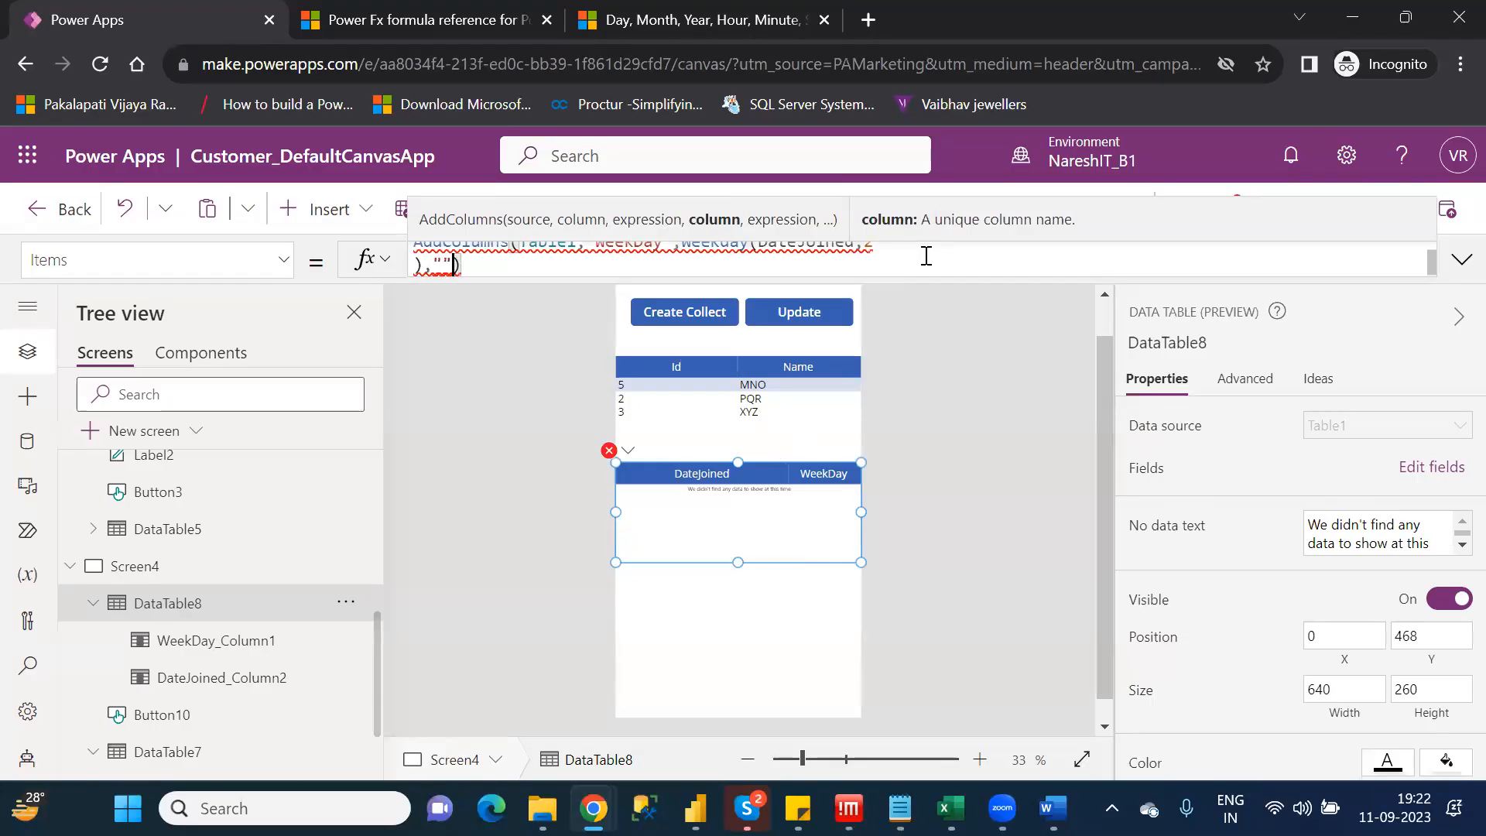
{"action": "type", "text": "Week"}
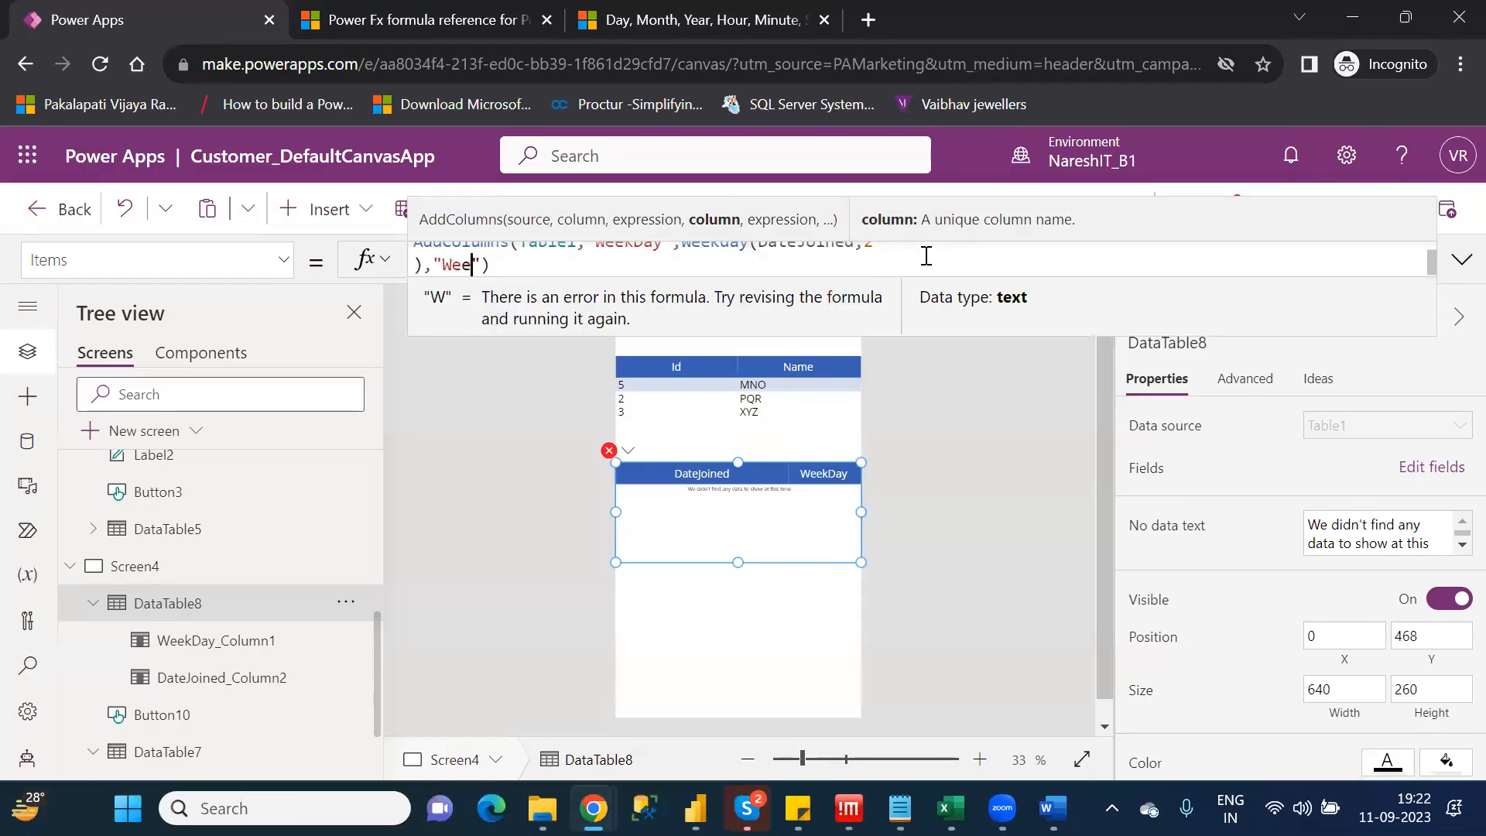
{"action": "type", "text": "Num\""}
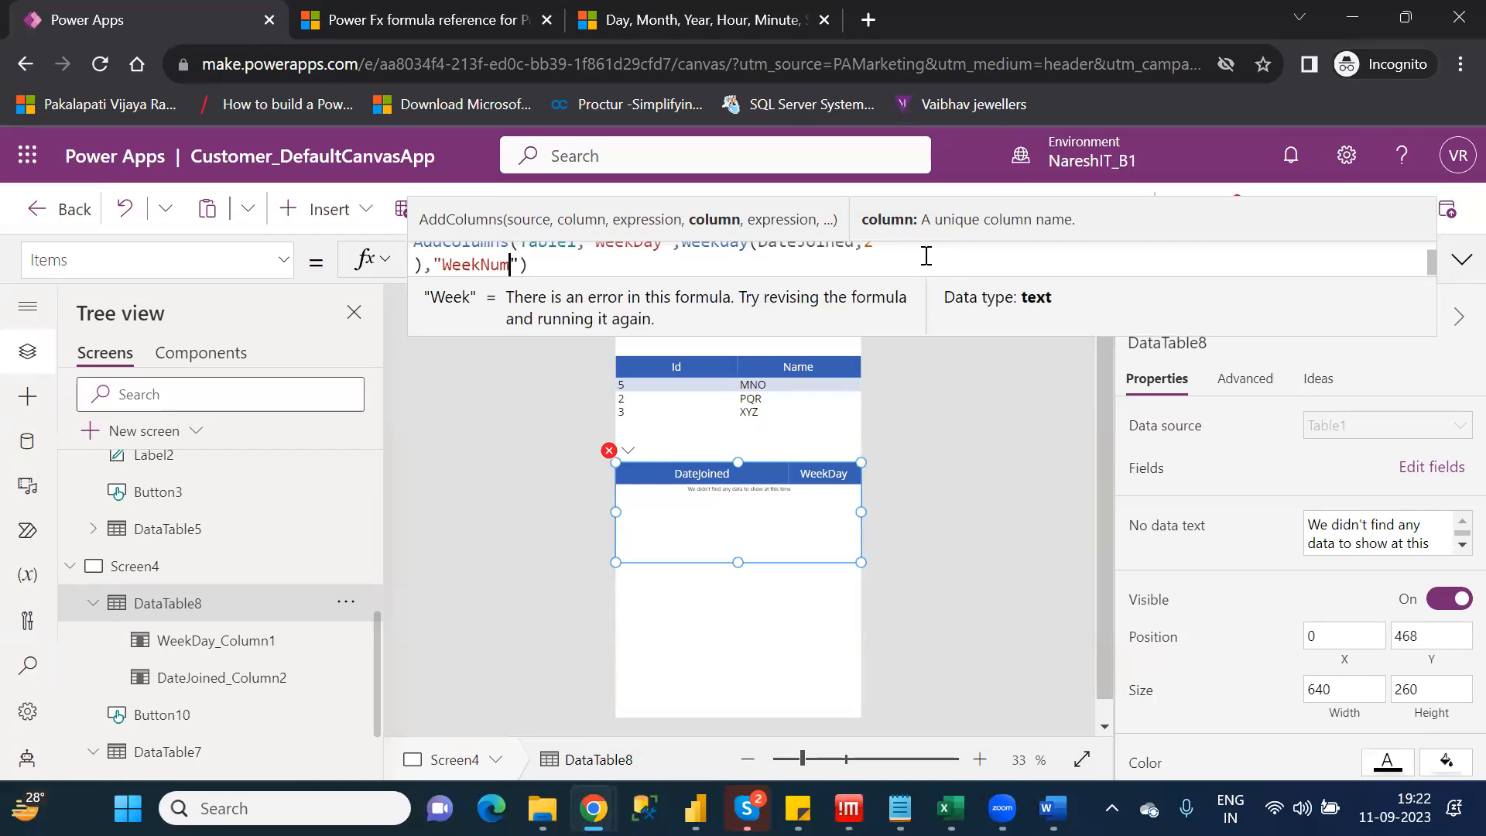
{"action": "type", "text": ","}
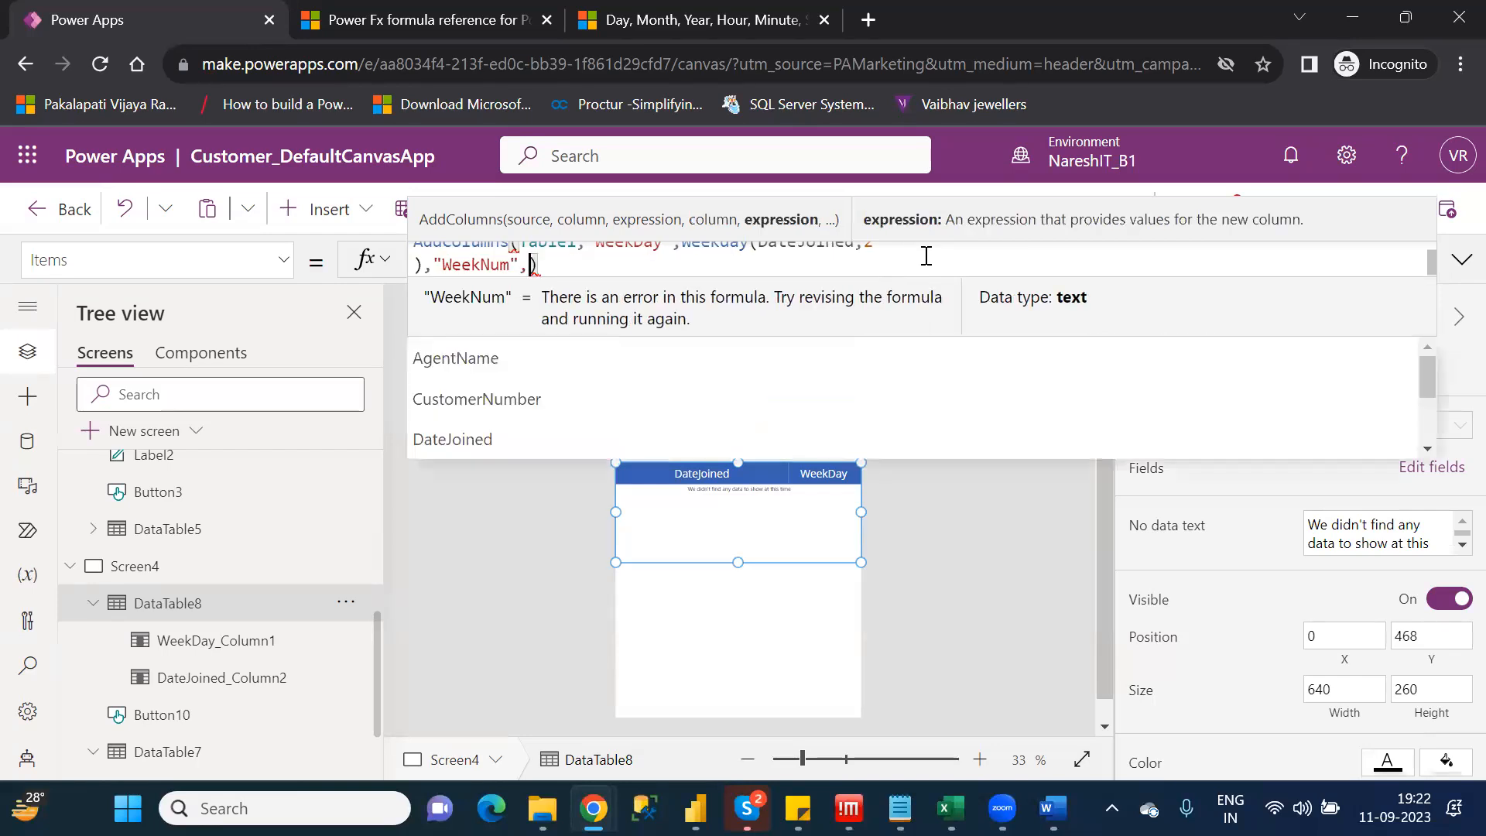
Insert the WeekNum function as the expression for the "WeekNum" column
{"action": "type", "text": "wee"}
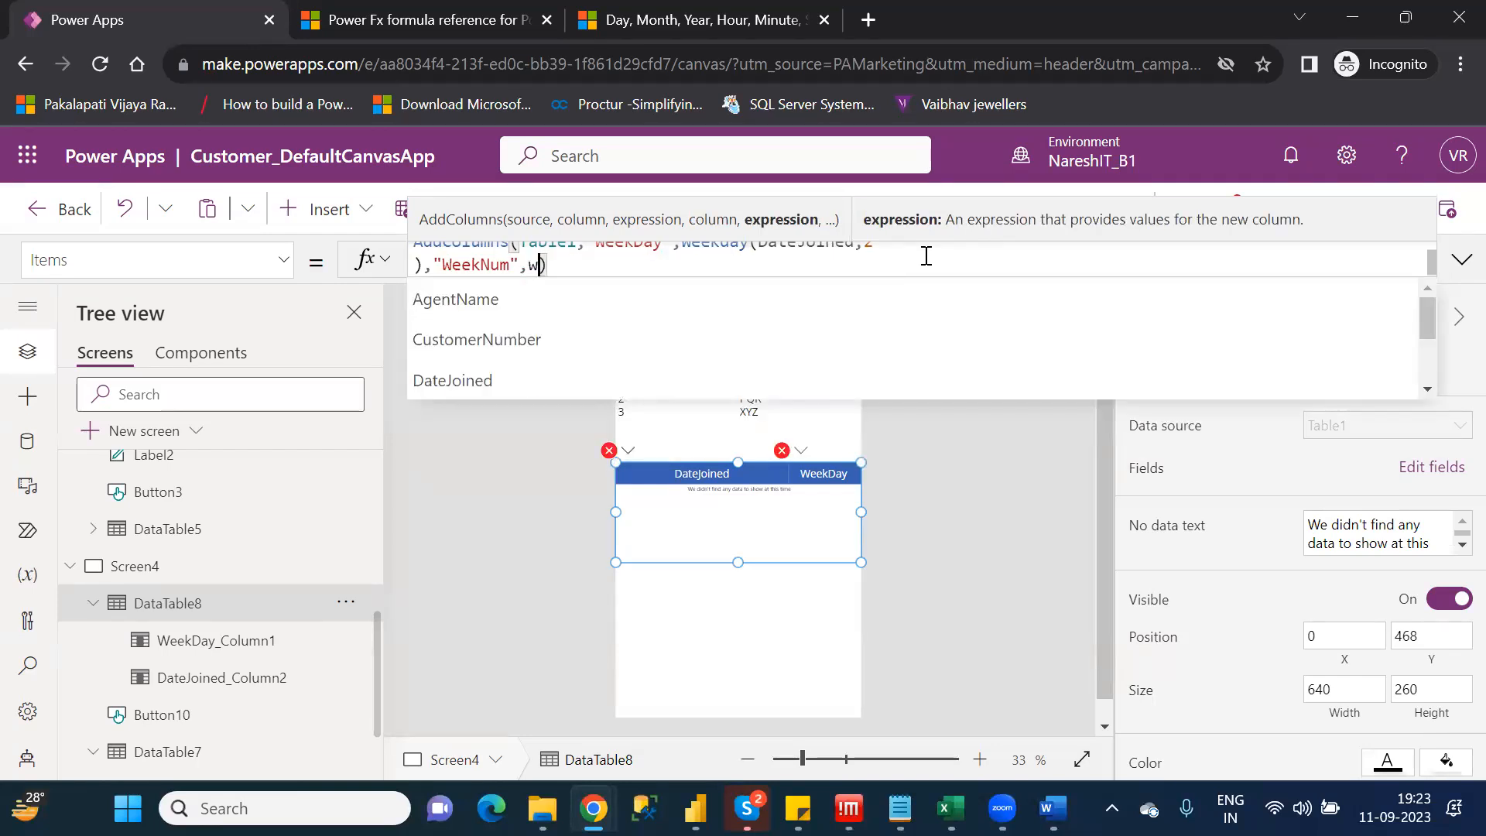
{"action": "type", "text": "k"}
{"action": "key", "text": "Down"}
{"action": "key", "text": "Down"}
{"action": "key", "text": "Down"}
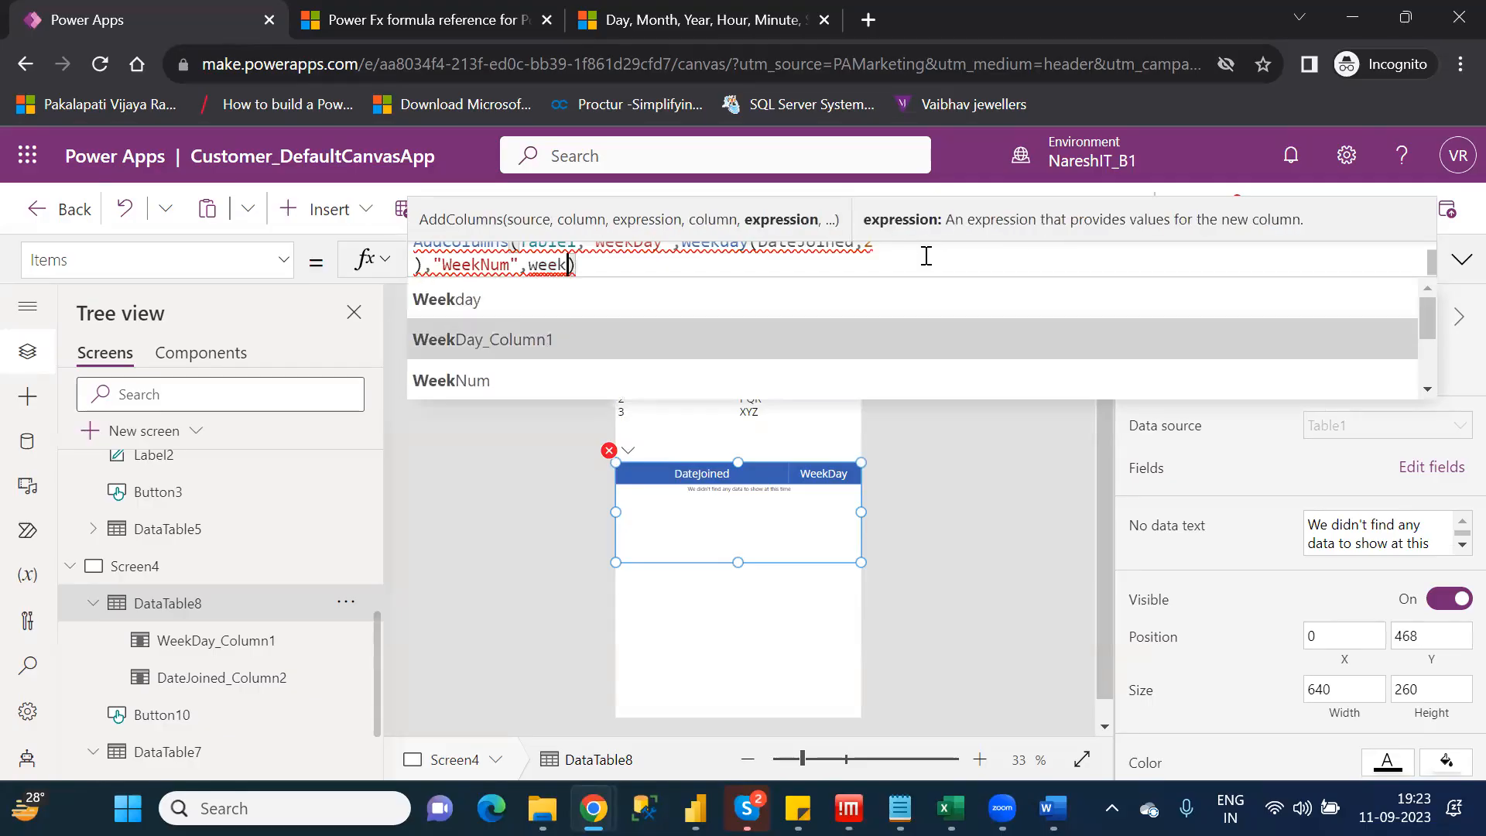
{"action": "key", "text": "Tab"}
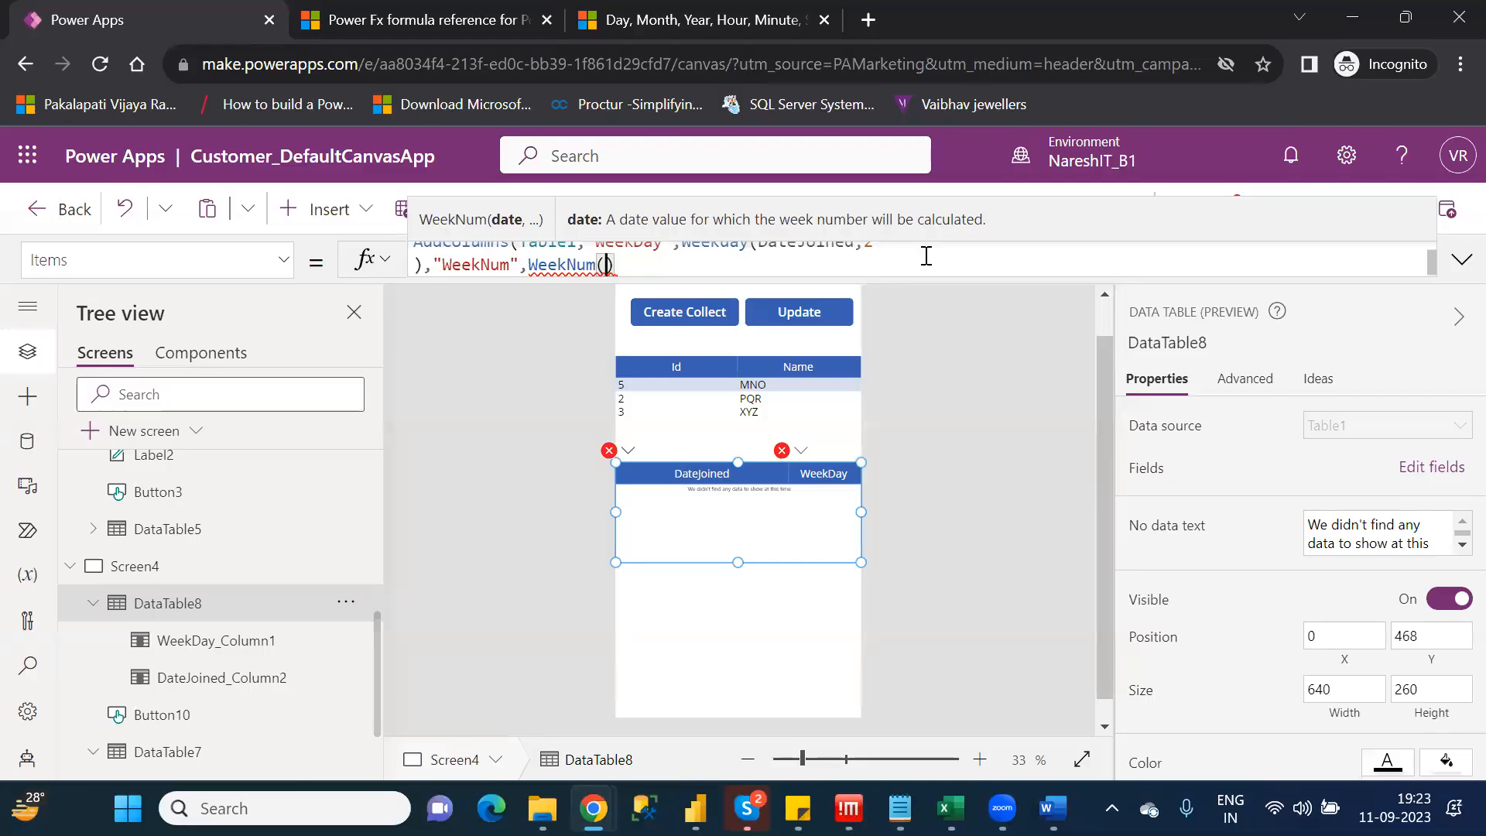
Pass DateJoined to WeekNum as its date argument and close the AddColumns formula
{"action": "type", "text": "date"}
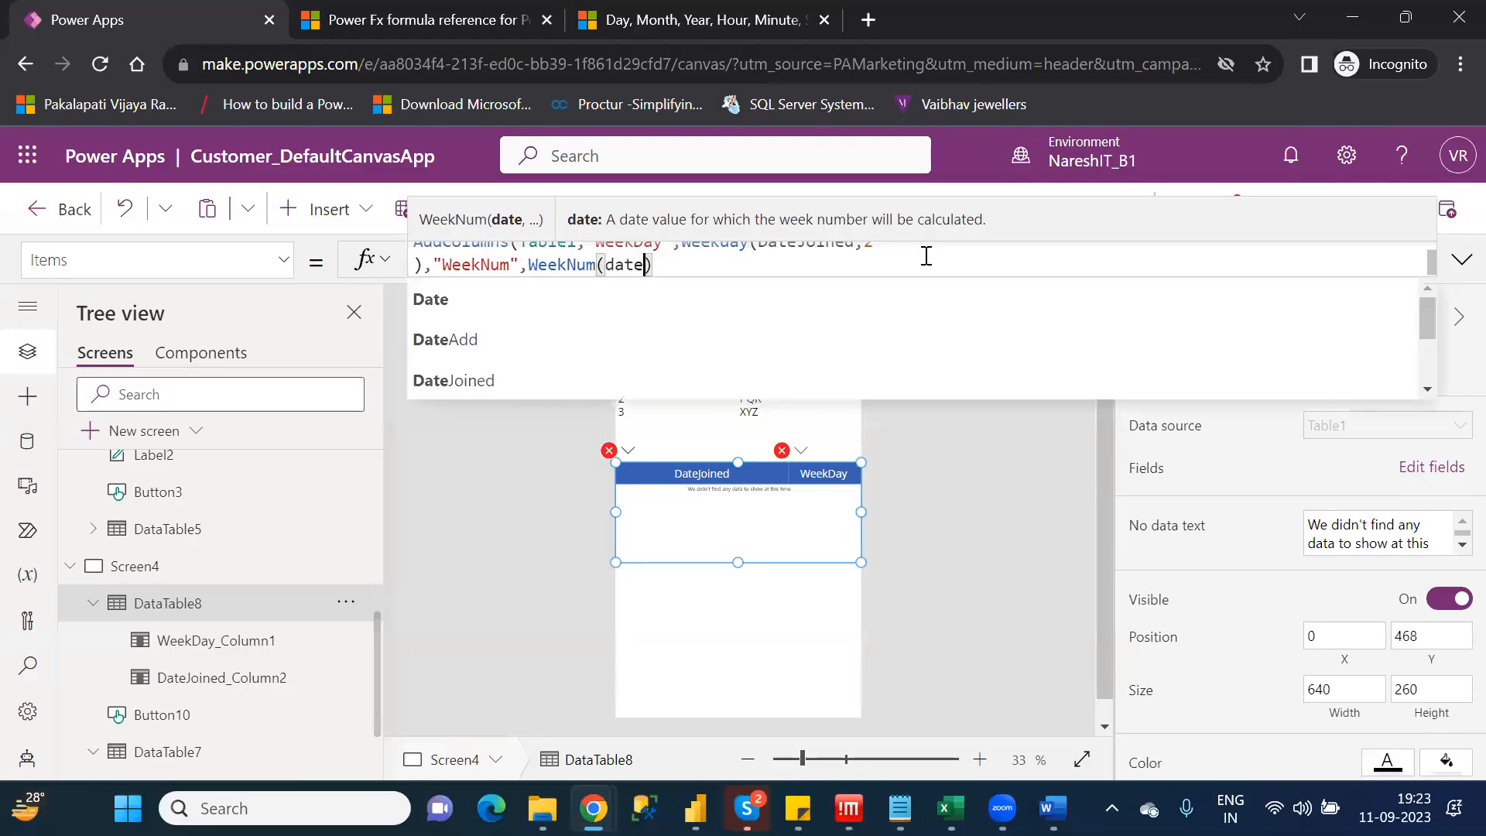
{"action": "key", "text": "Down"}
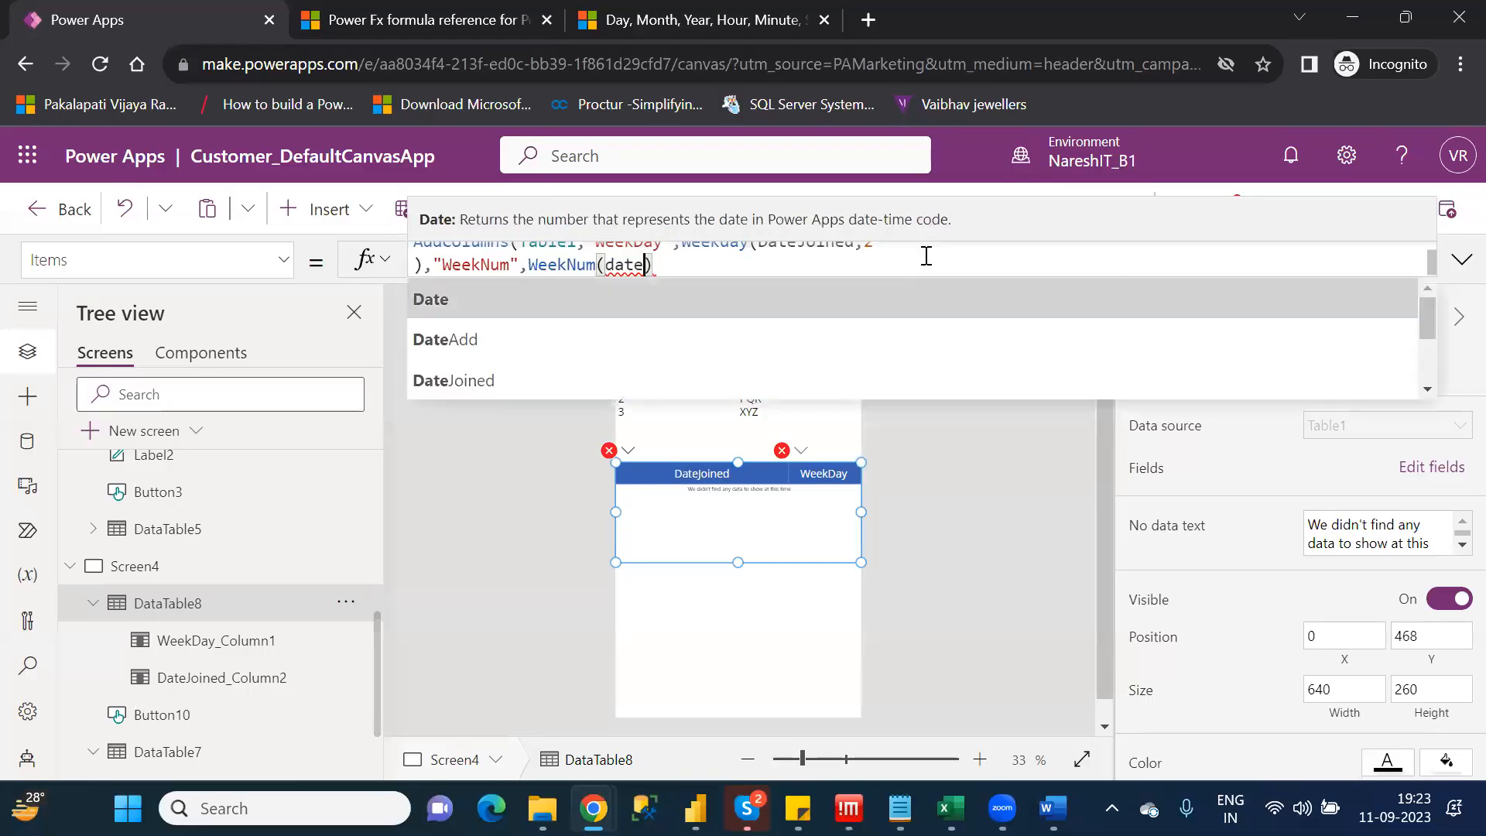
{"action": "key", "text": "Down"}
{"action": "key", "text": "Down"}
{"action": "key", "text": "Tab"}
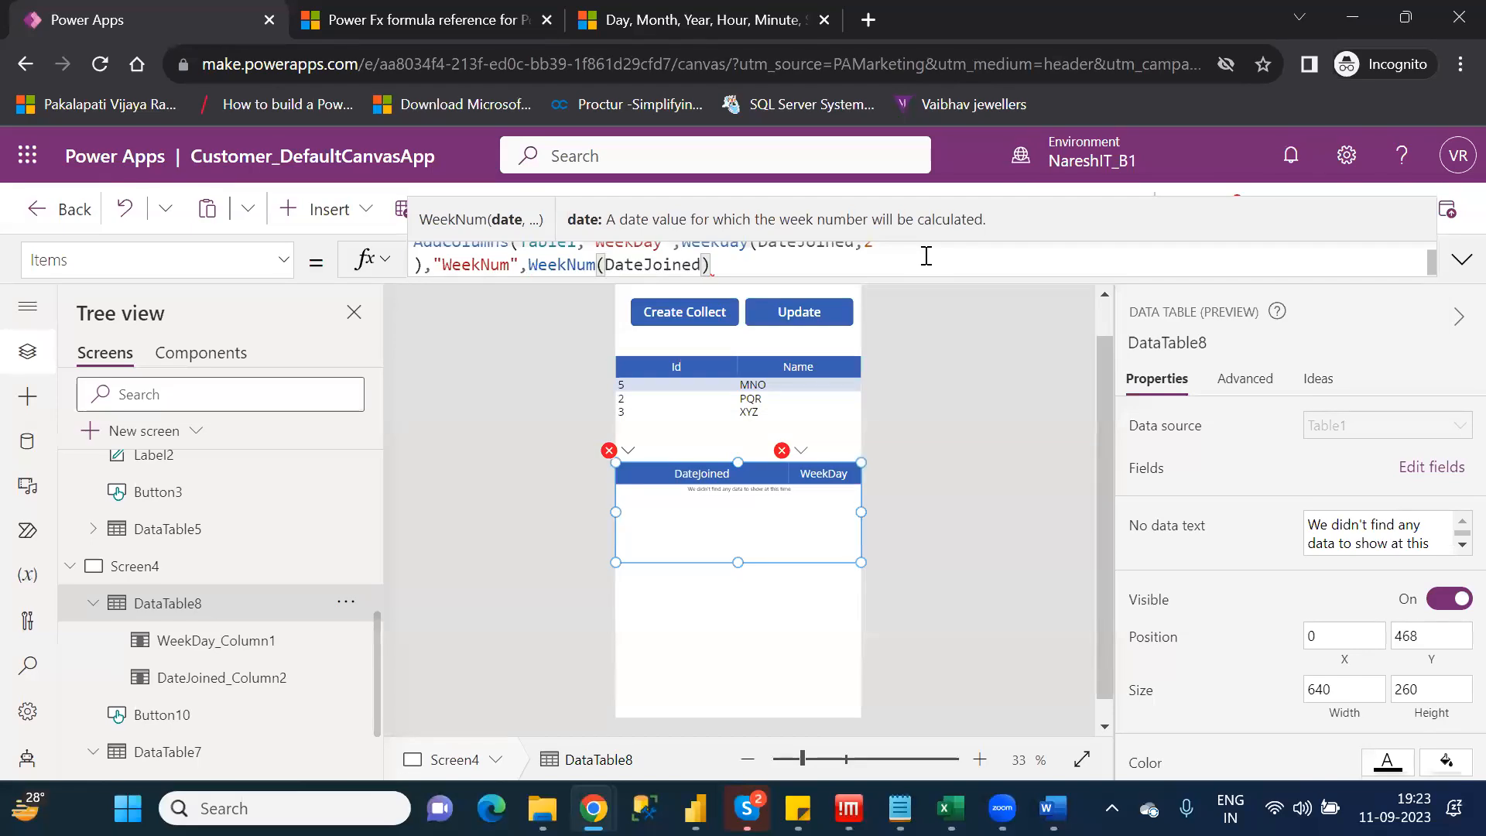
{"action": "key", "text": "Right"}
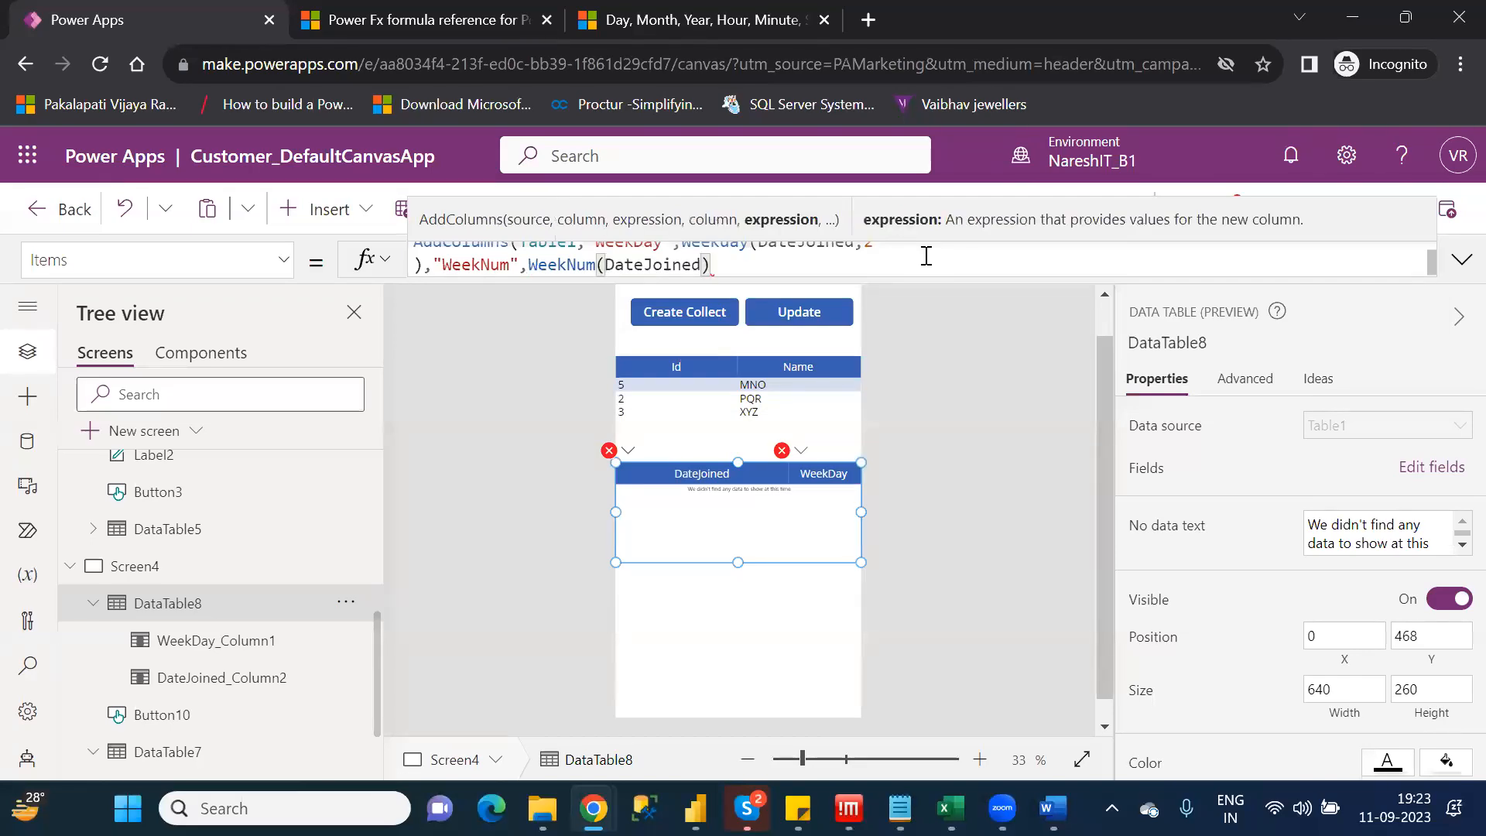
{"action": "type", "text": ")"}
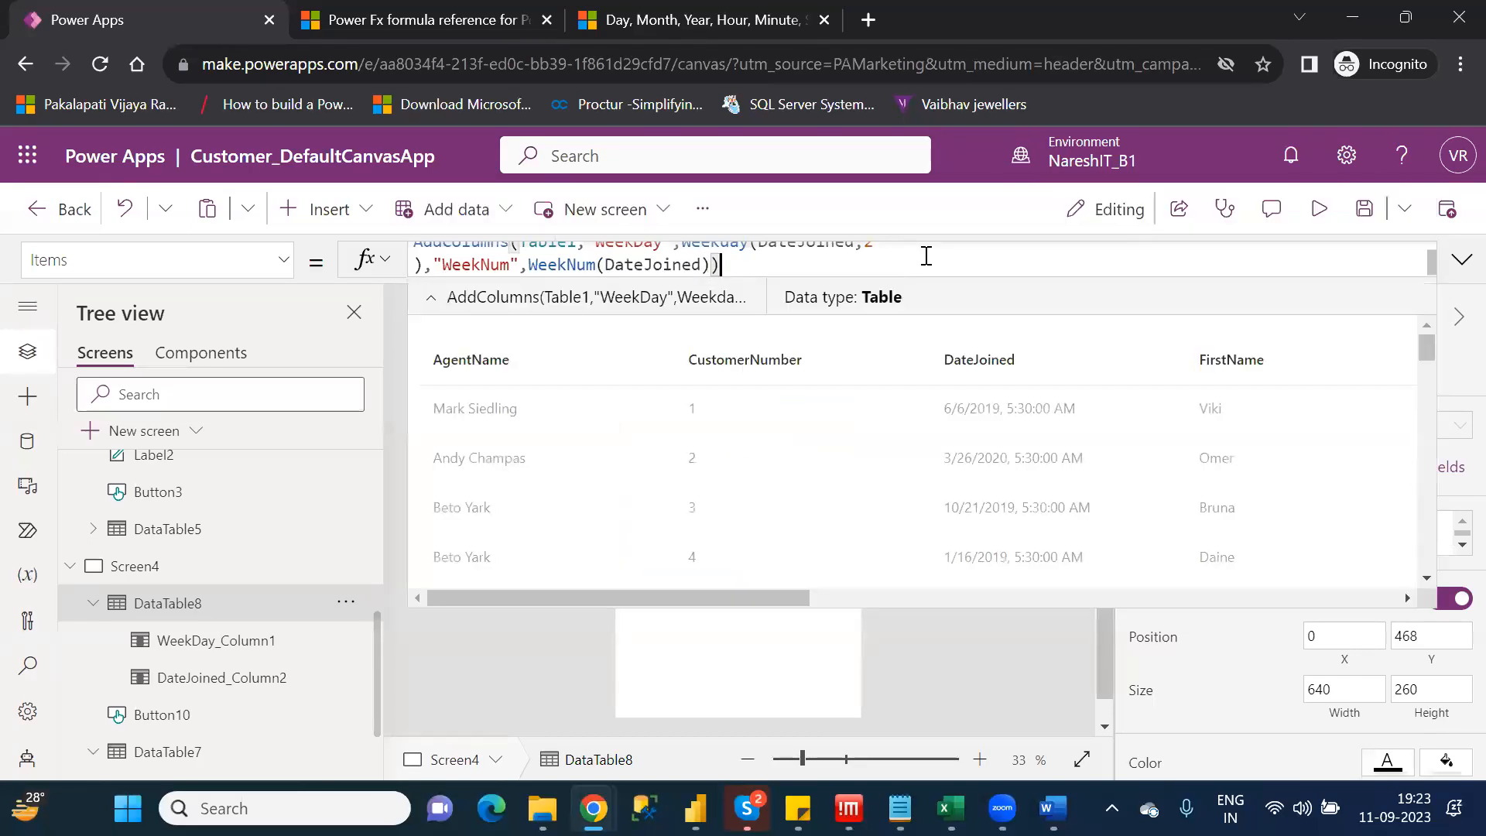
Expand the formula area, examine the WeekDay and WeekNum columns in the result preview, and collapse it again
{"action": "left_click", "coordinate": [1461, 259]}
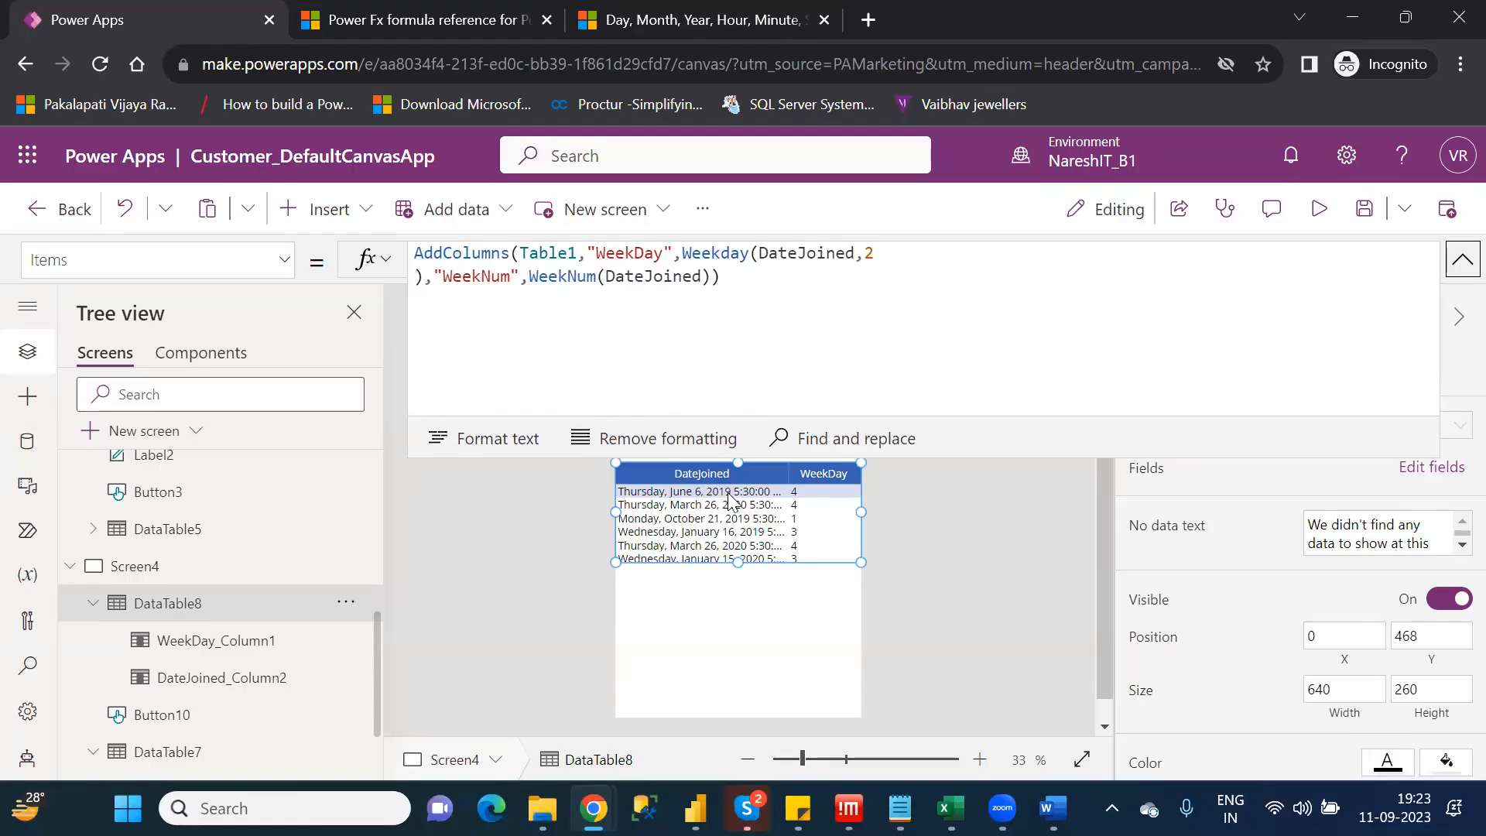
{"action": "left_click", "coordinate": [1167, 358]}
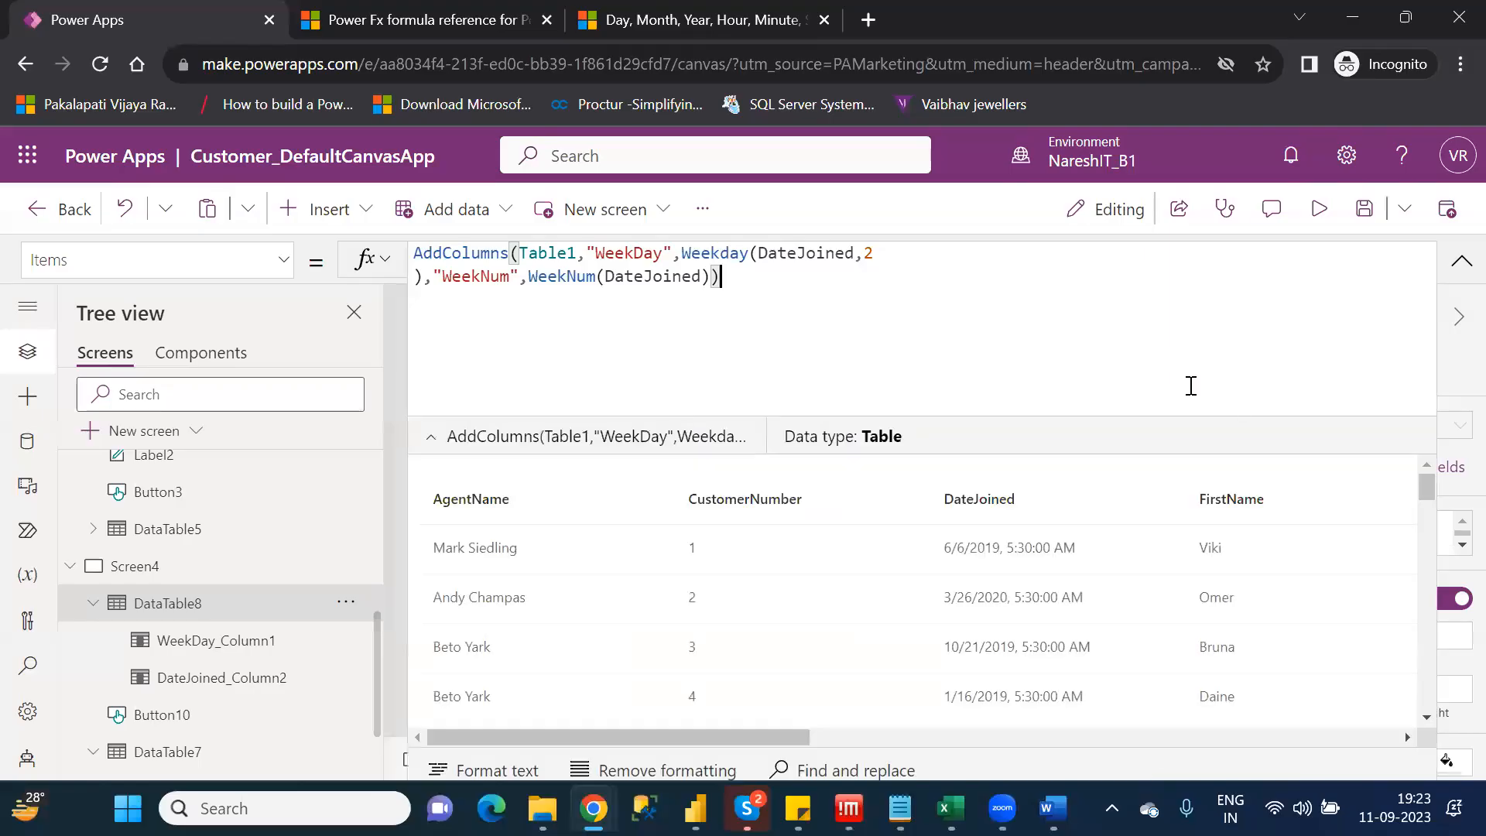
{"action": "scroll", "coordinate": [766, 732], "scroll_direction": "right", "scroll_amount": 2}
{"action": "scroll", "coordinate": [1089, 716], "scroll_direction": "right", "scroll_amount": 10}
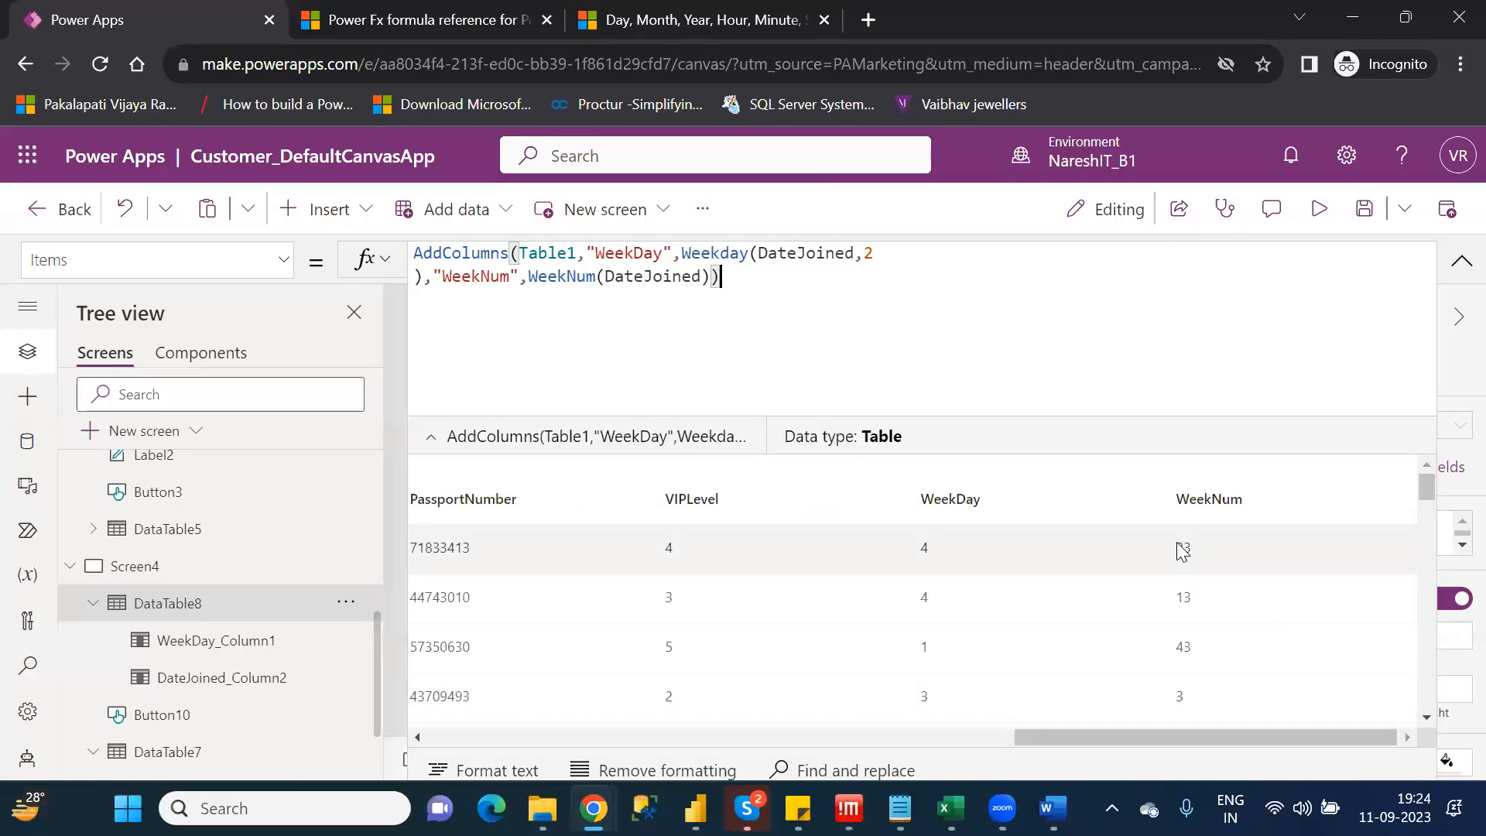
{"action": "left_click", "coordinate": [1458, 268]}
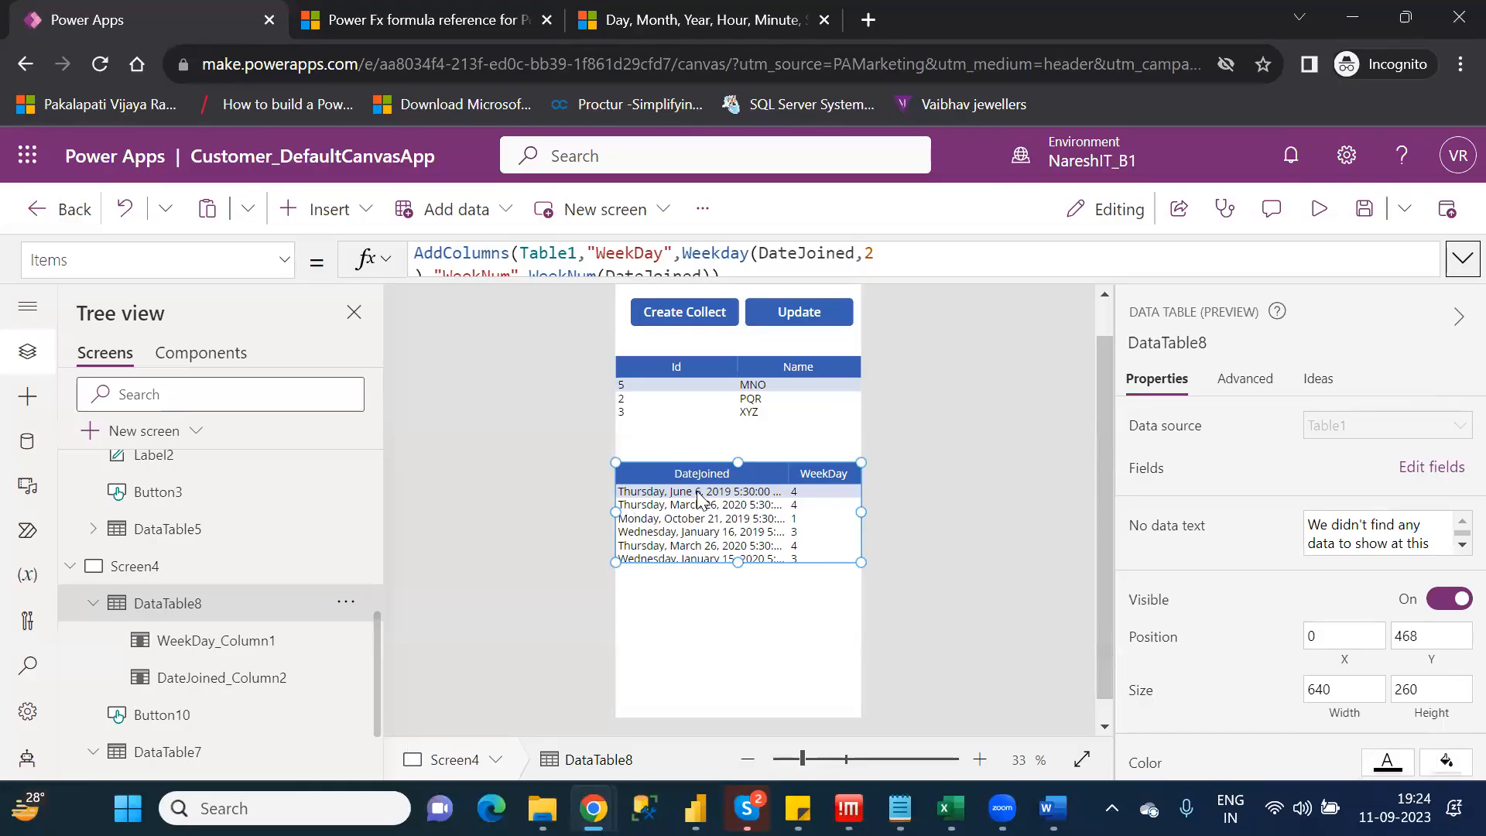
Add the WeekNum field to DataTable8 and bring its column into view in the table
{"action": "left_click", "coordinate": [1442, 468]}
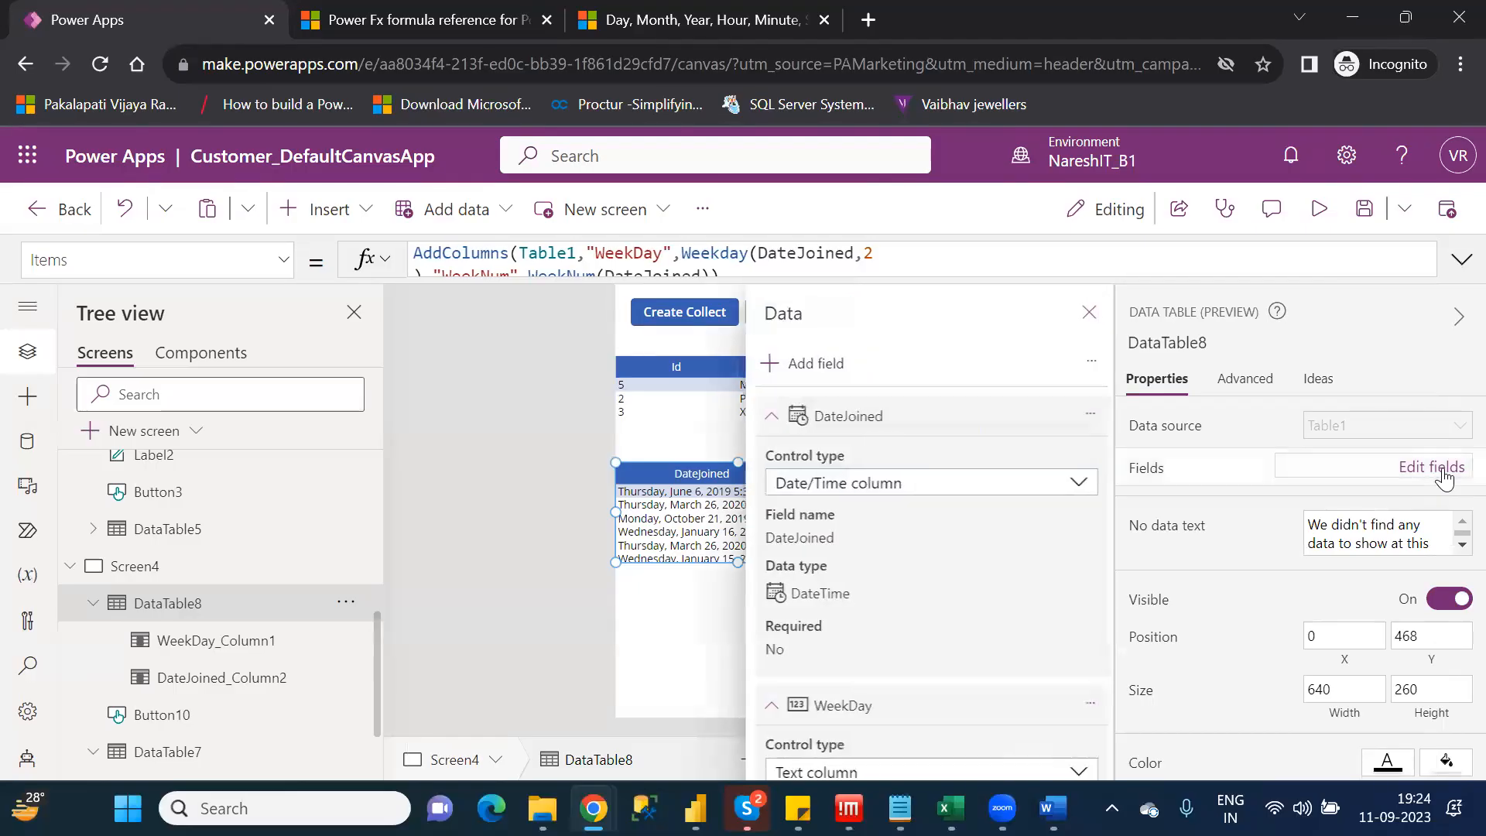
{"action": "left_click", "coordinate": [819, 366]}
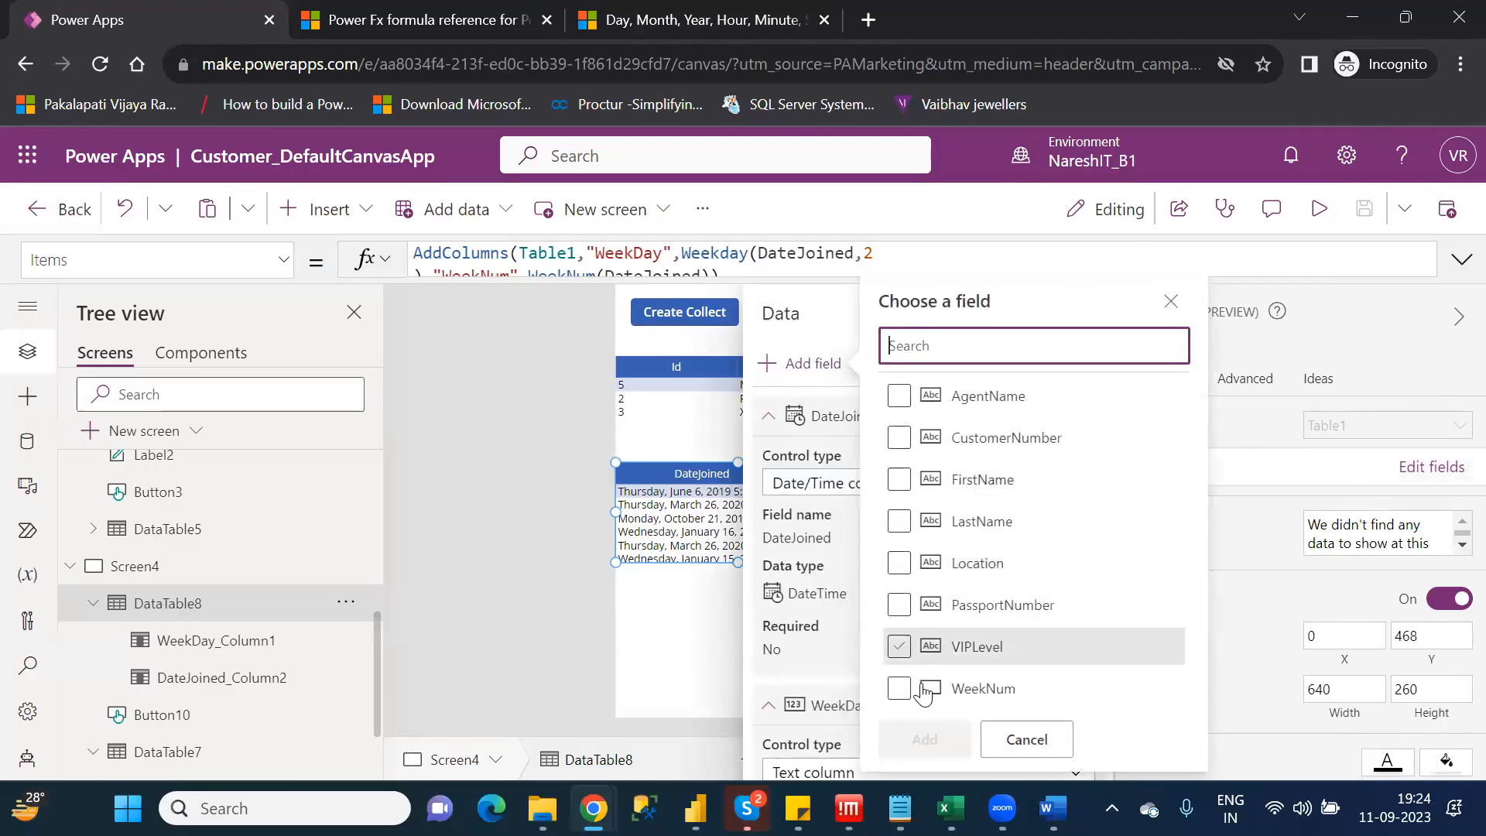
{"action": "left_click", "coordinate": [898, 689]}
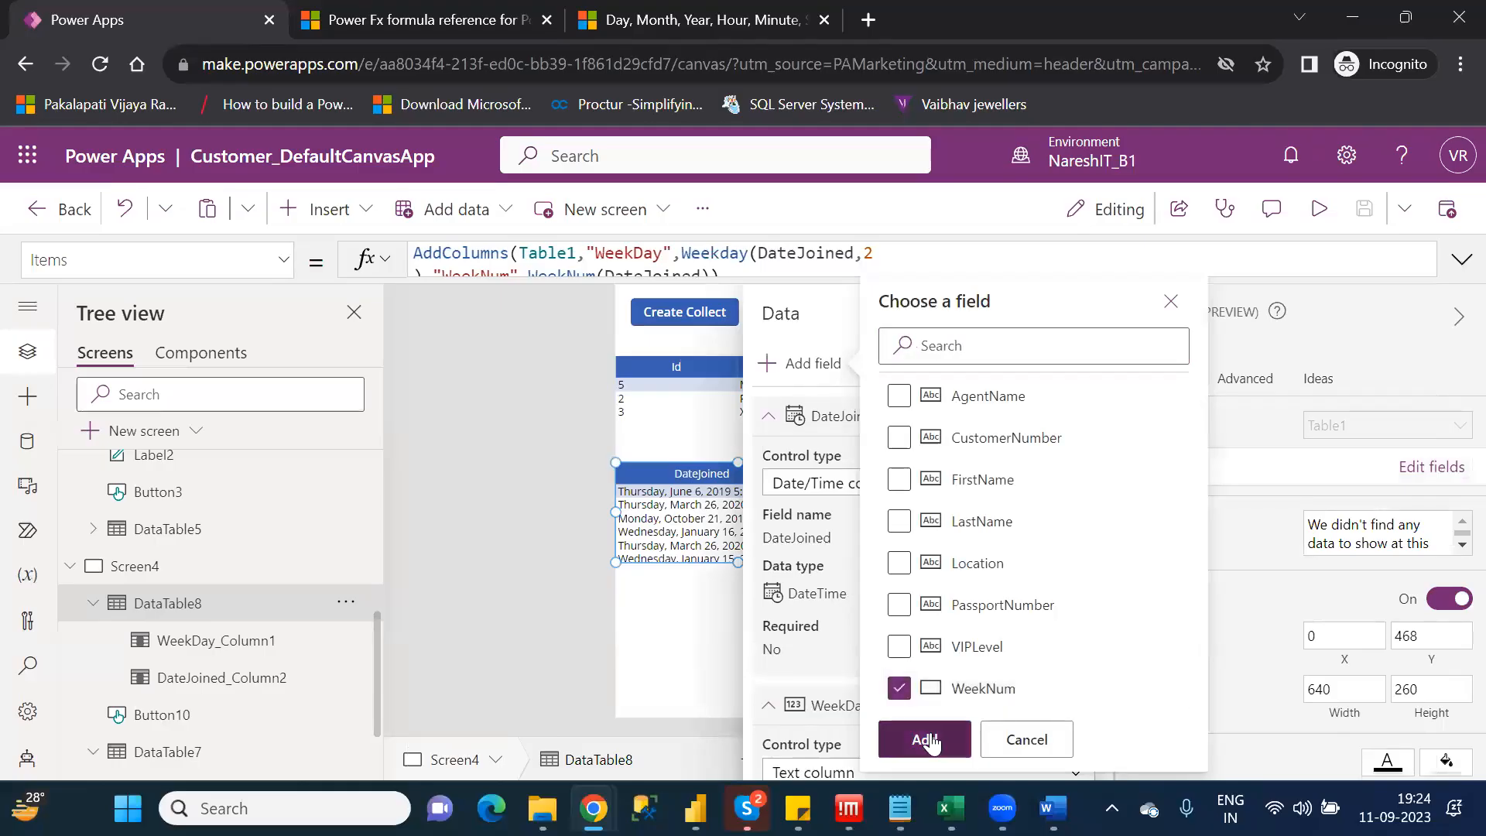
{"action": "left_click", "coordinate": [926, 739]}
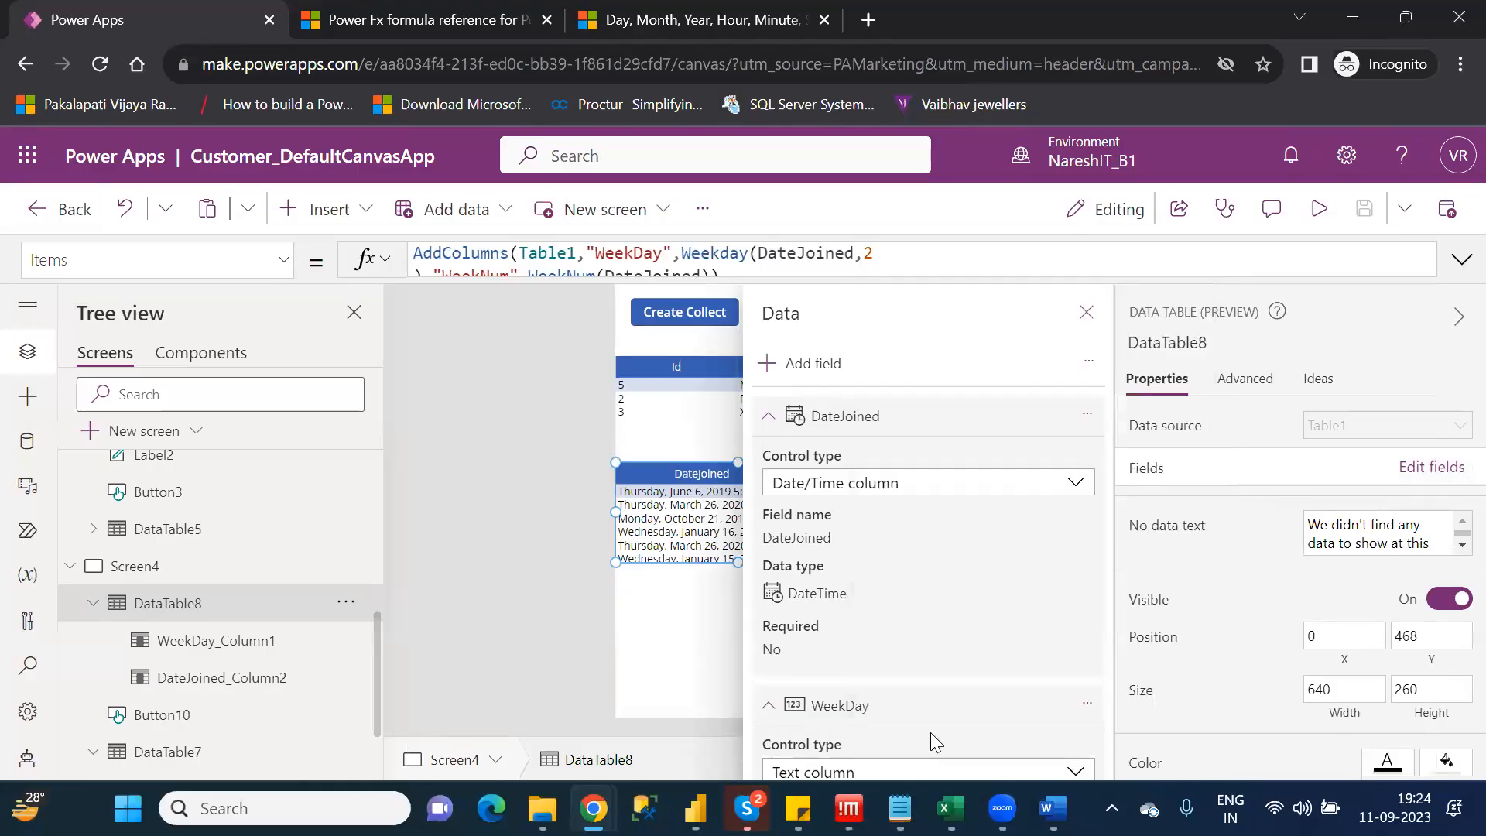
{"action": "left_click", "coordinate": [1087, 312]}
{"action": "mouse_move", "coordinate": [815, 560]}
{"action": "left_mouse_down"}
{"action": "mouse_move", "coordinate": [866, 558]}
{"action": "mouse_move", "coordinate": [843, 562]}
{"action": "left_mouse_up"}
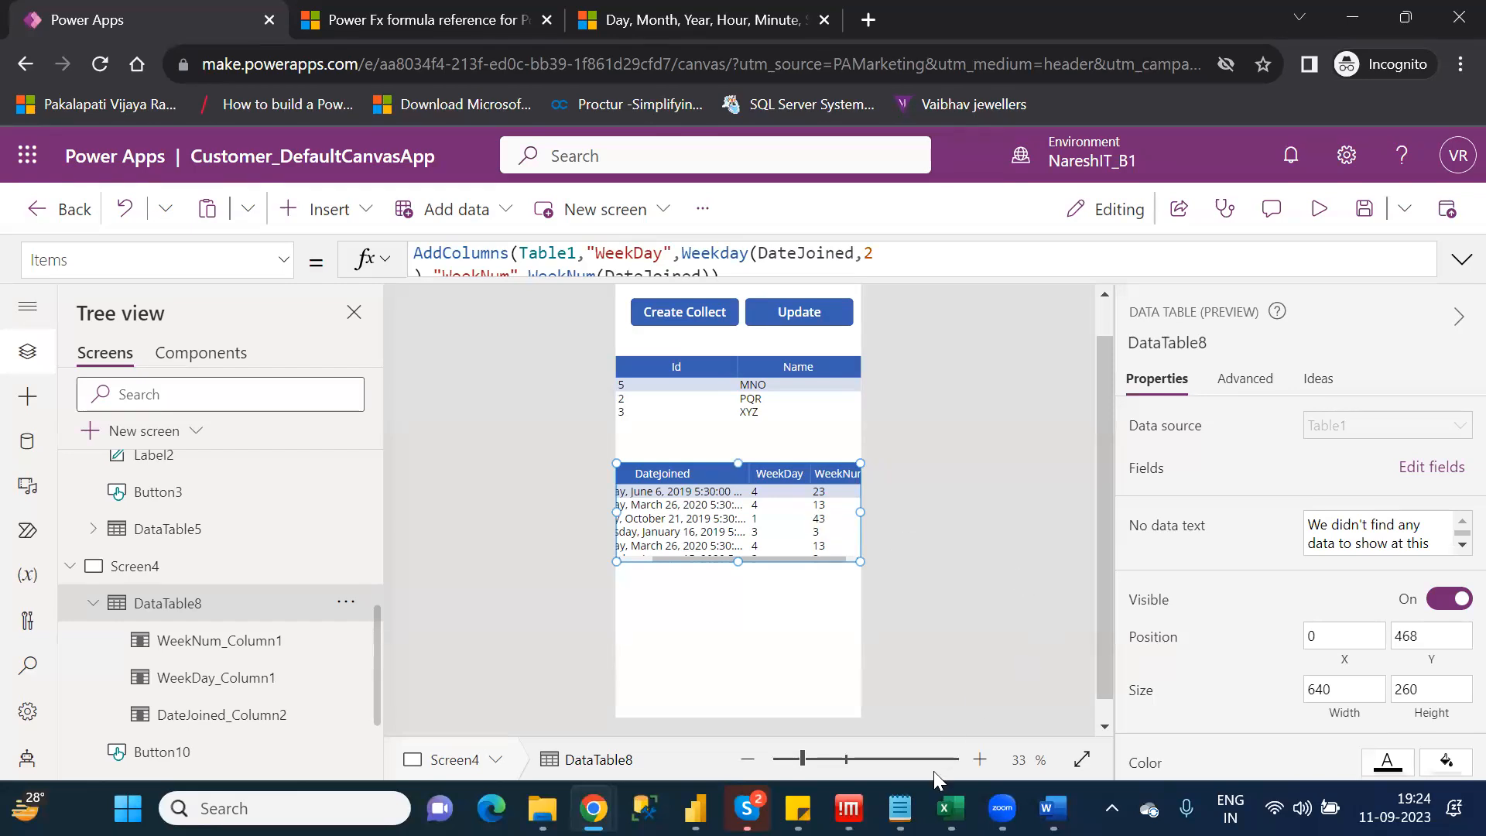
Switch to Notepad, highlight Year in the Y category of the function list, and return to Power Apps
{"action": "left_click", "coordinate": [900, 808]}
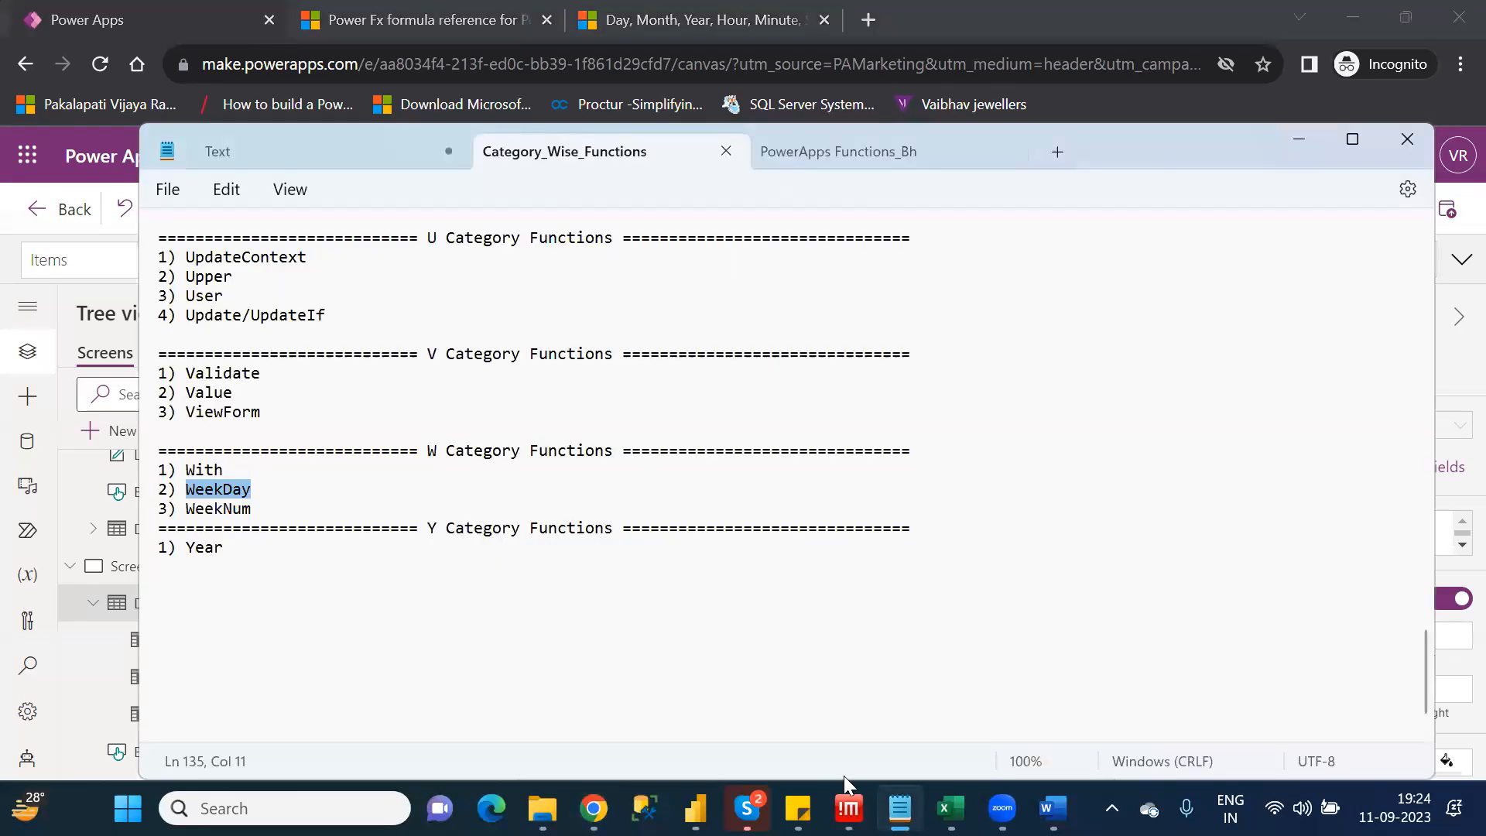
{"action": "double_click", "coordinate": [216, 547]}
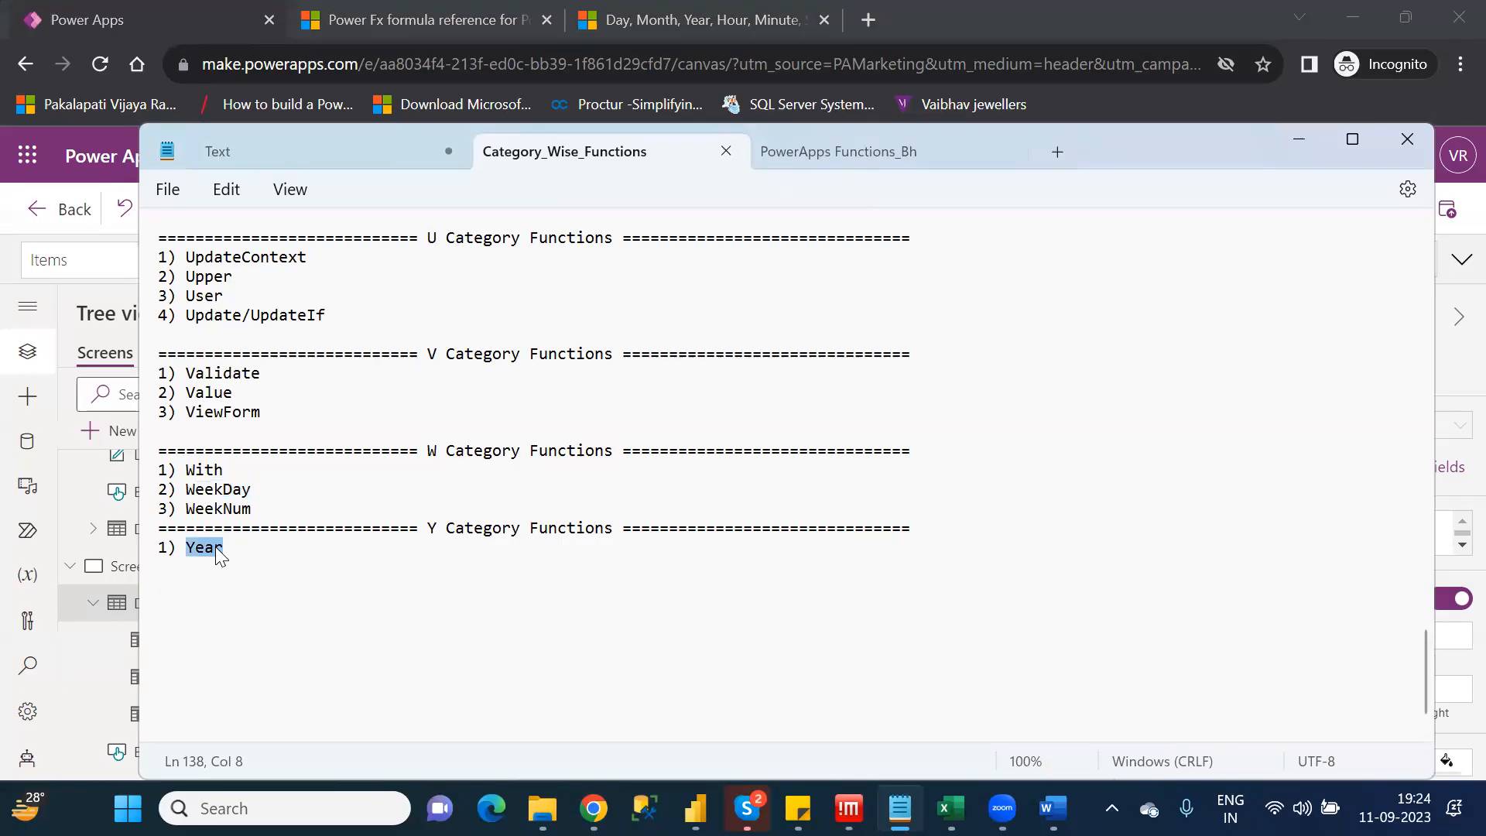
{"action": "key", "text": "alt+Tab"}
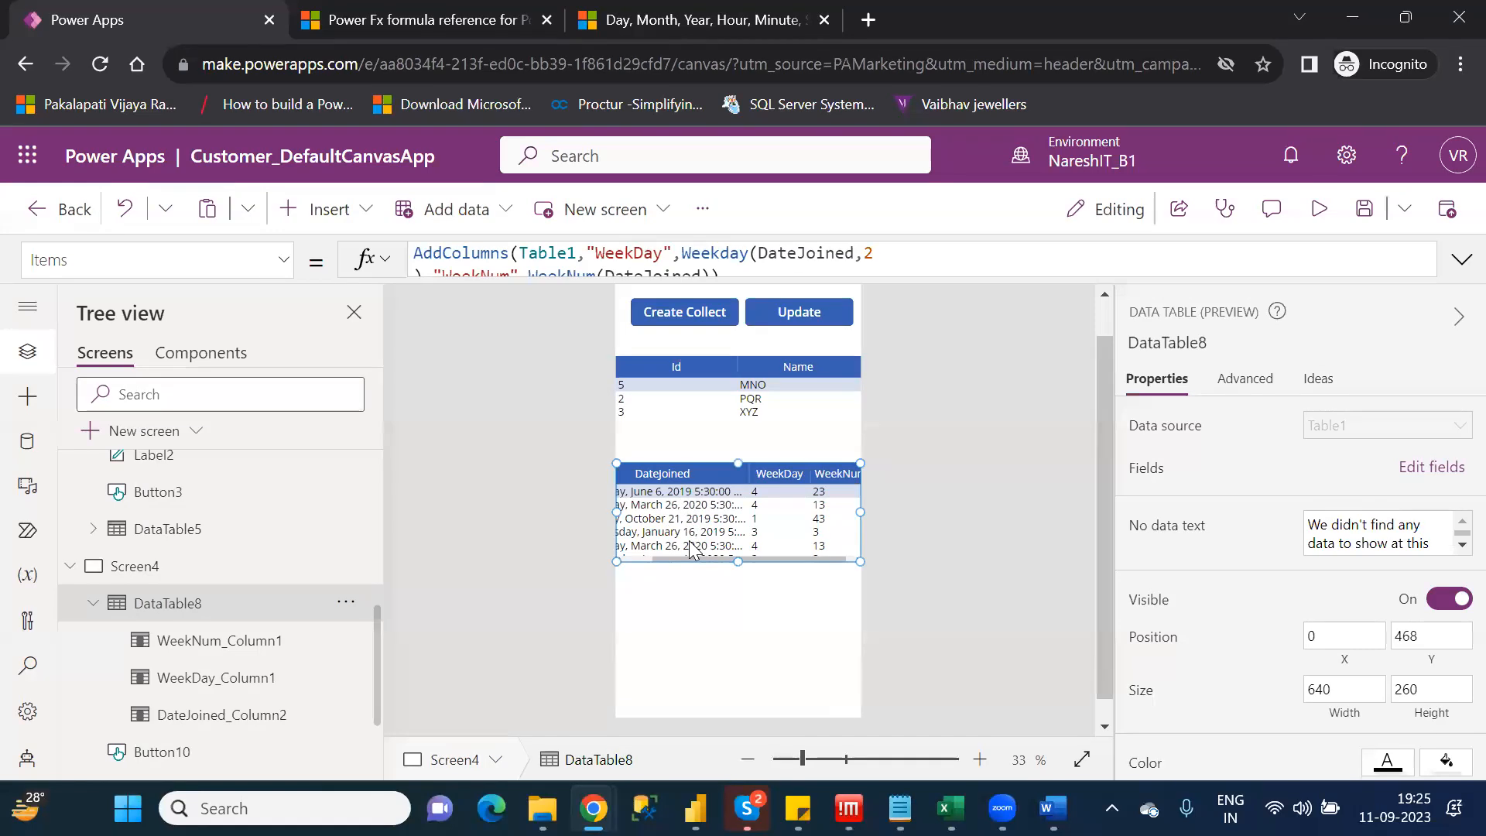
Extend DataTable8's AddColumns formula with a "Year" column that is calculated by the Year function
{"action": "left_click", "coordinate": [713, 265]}
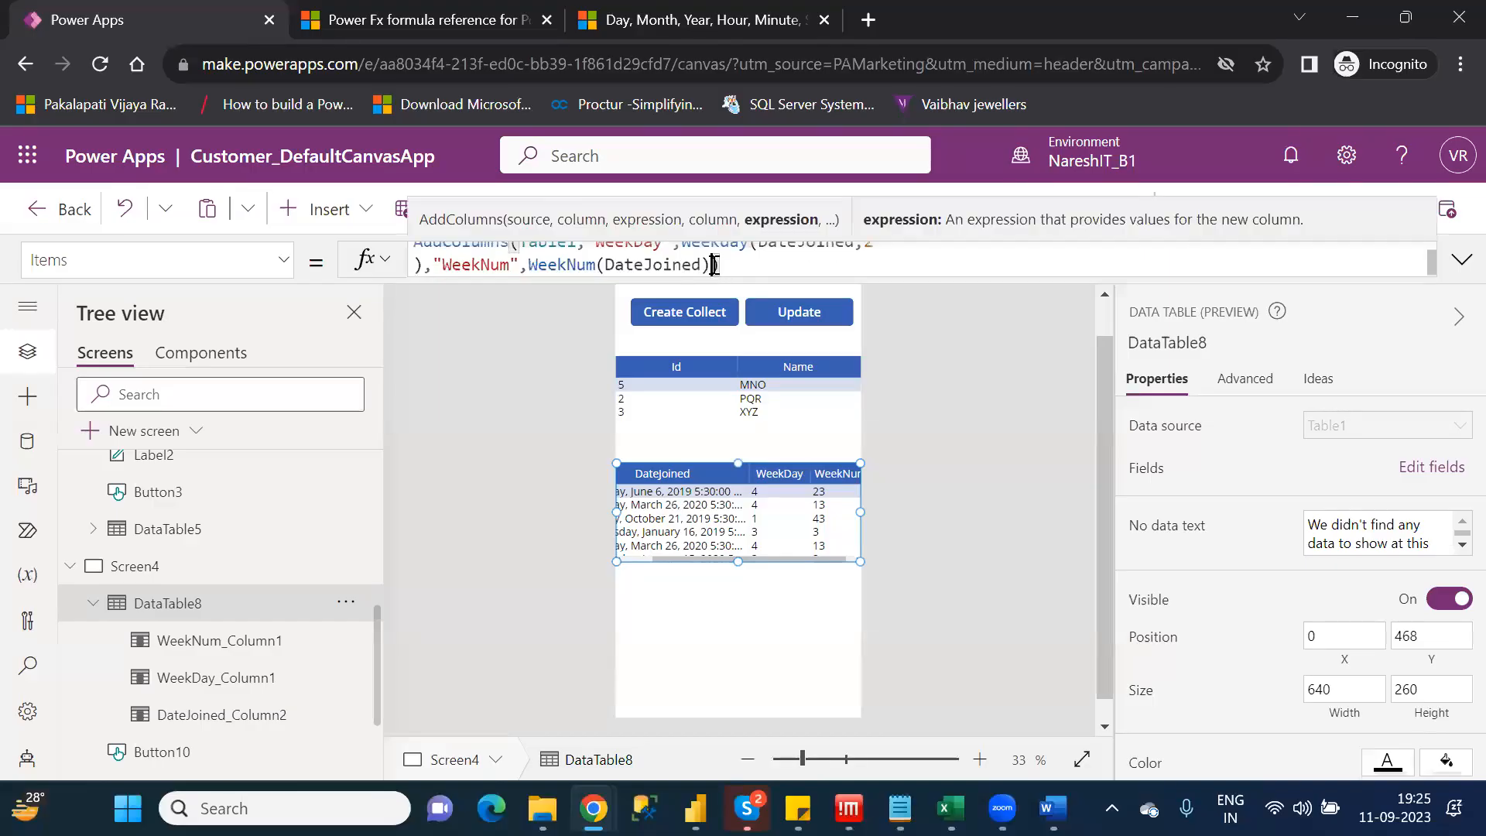
{"action": "type", "text": ",\""}
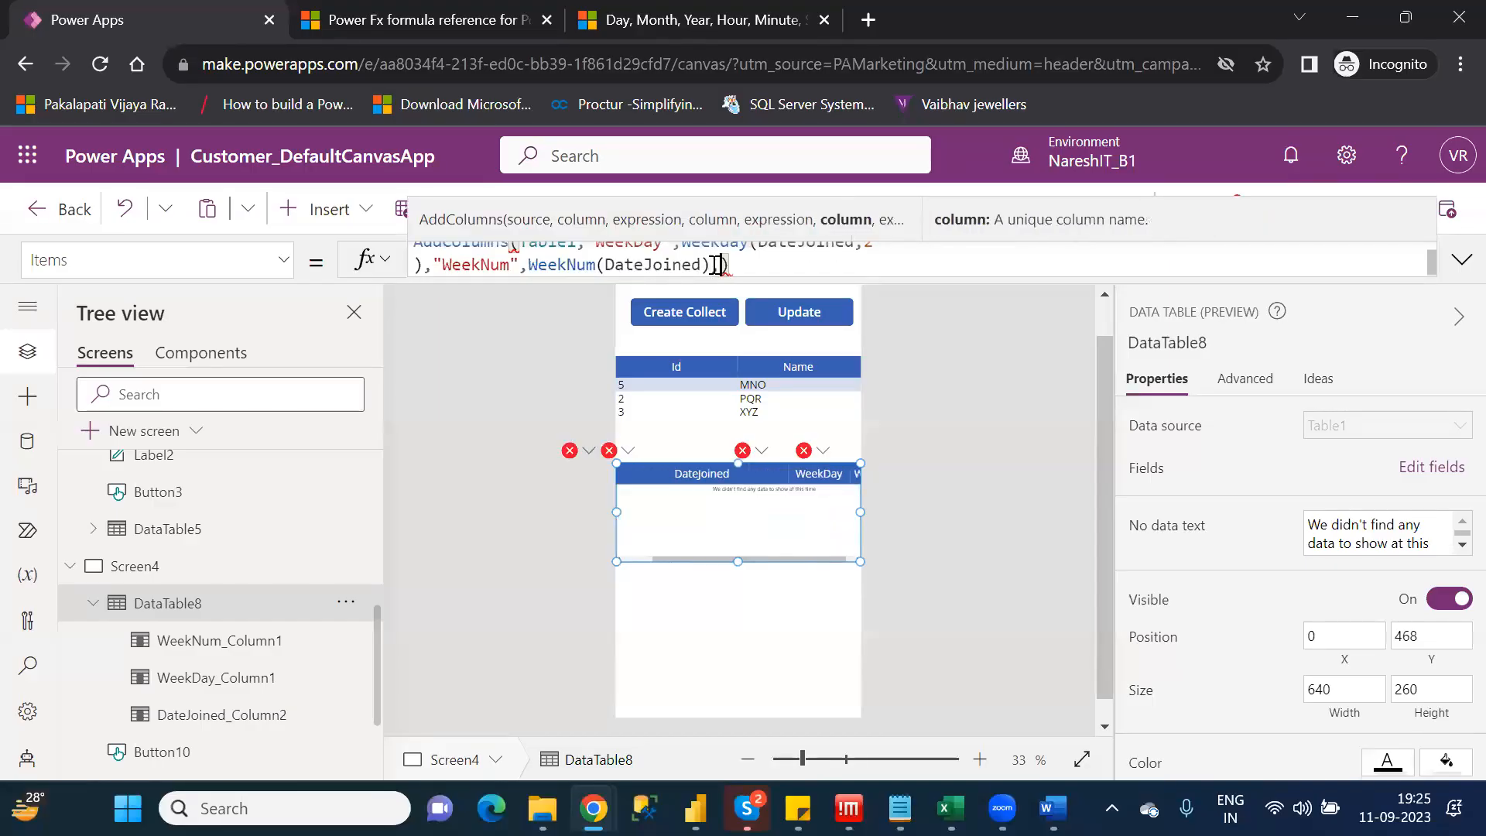
{"action": "type", "text": "Year"}
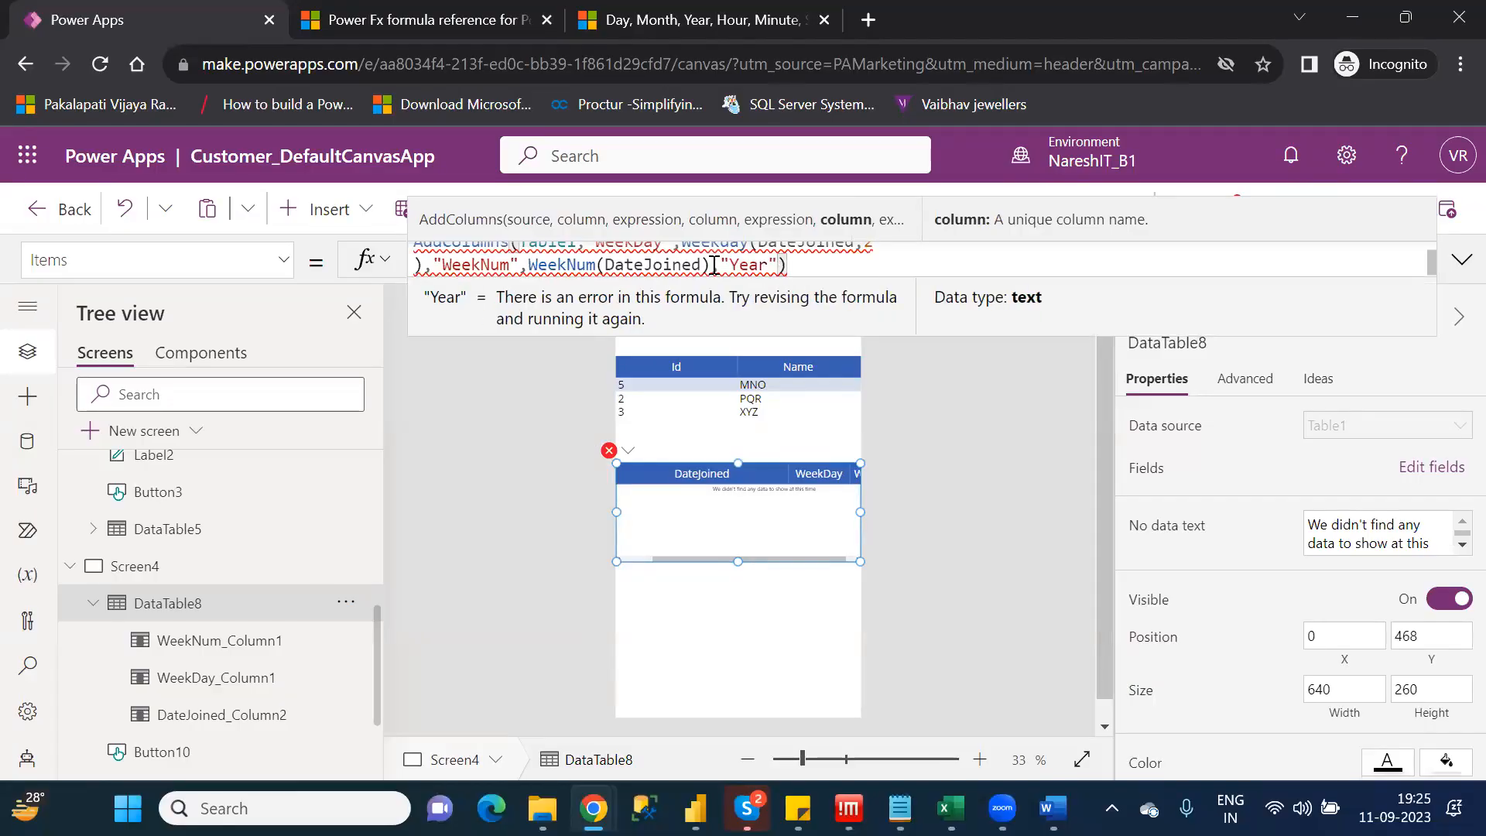
{"action": "type", "text": ",yea"}
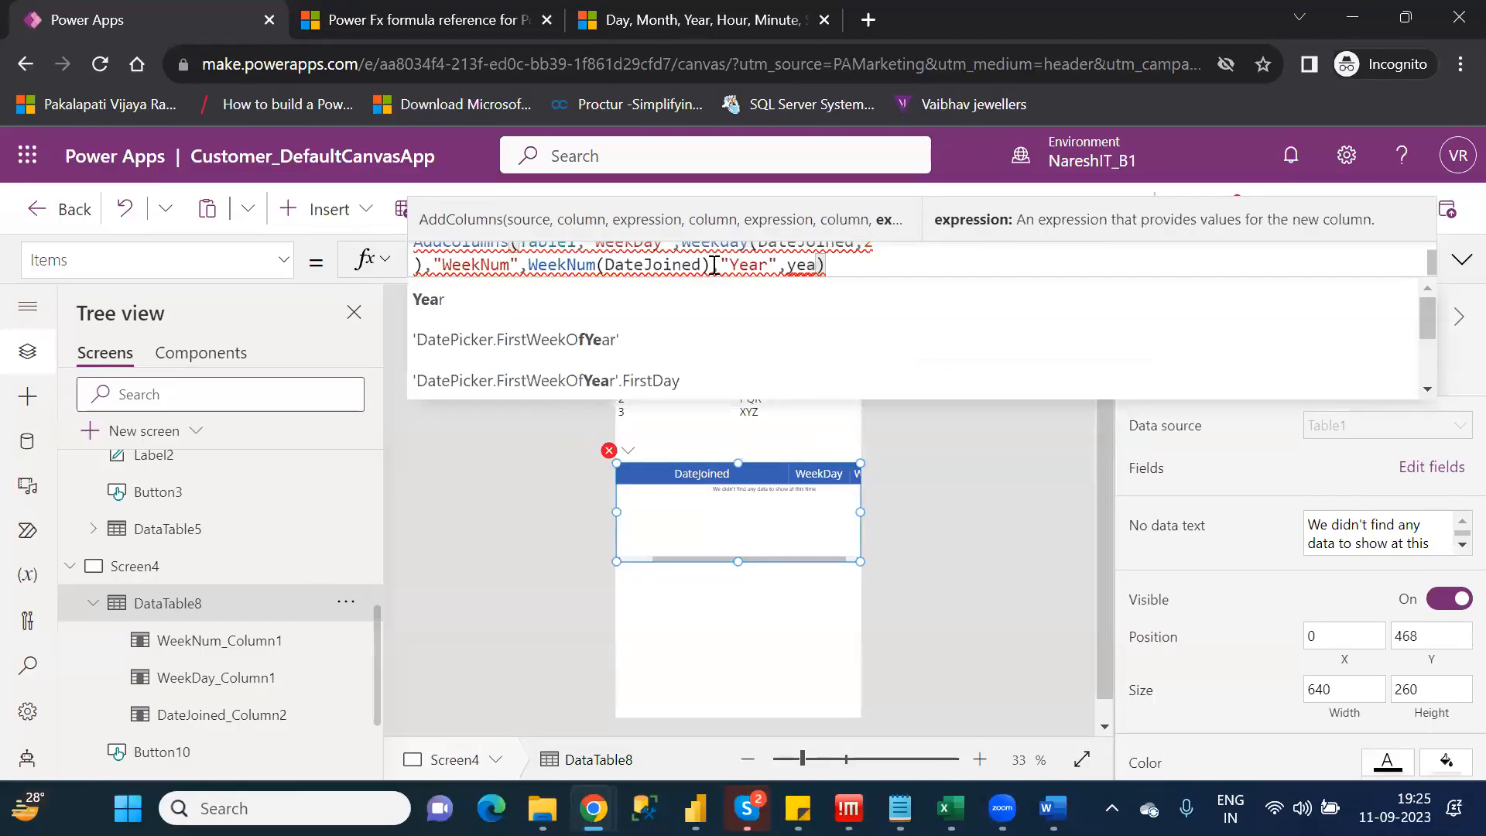
{"action": "key", "text": "Tab"}
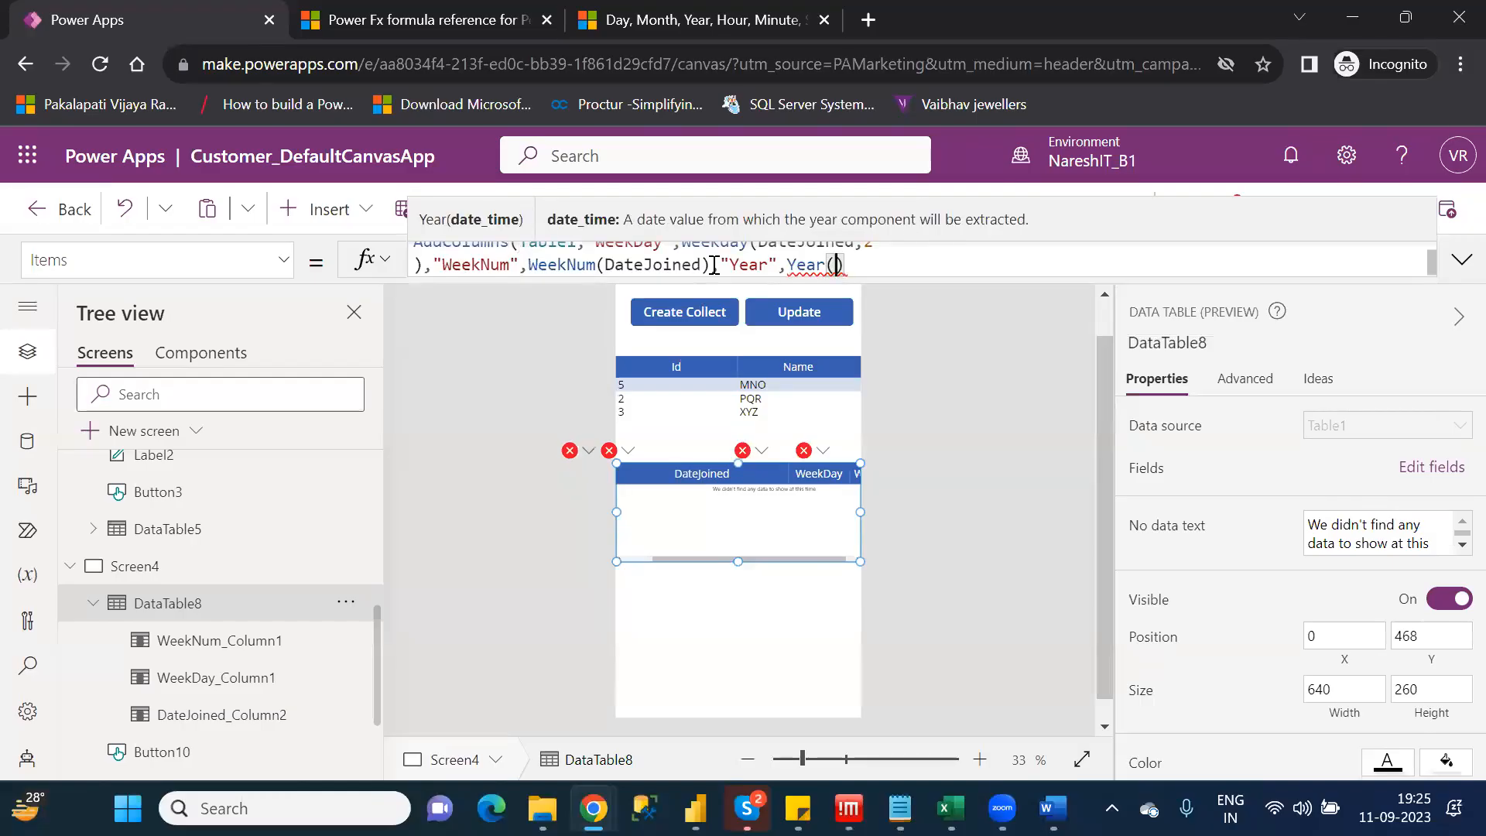
Pass DateJoined to the Year function, close the AddColumns formula, and review the full formula in the expanded formula area before collapsing it
{"action": "type", "text": "date"}
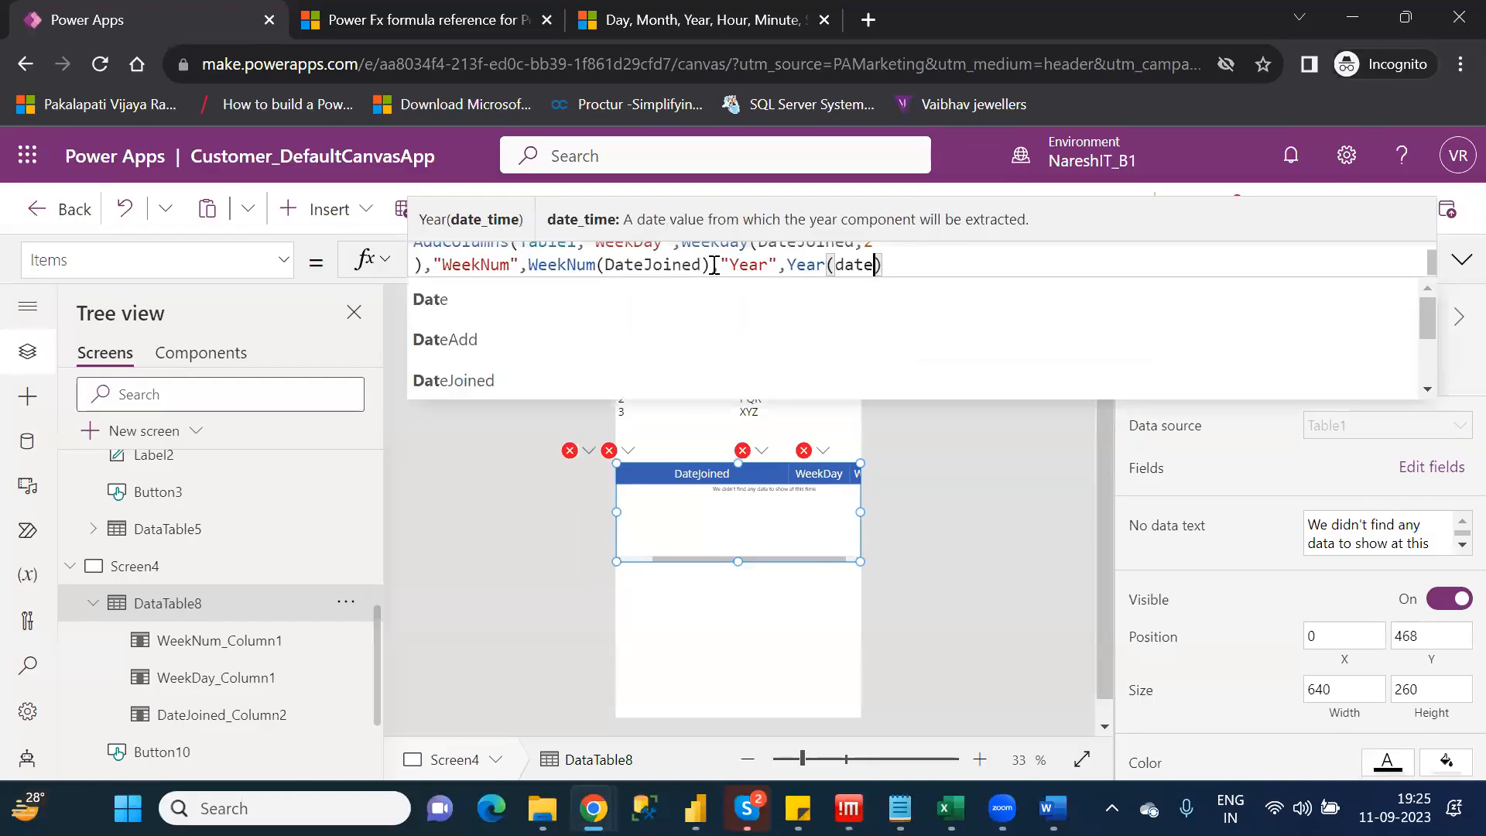
{"action": "key", "text": "Down"}
{"action": "key", "text": "Down"}
{"action": "key", "text": "Down"}
{"action": "key", "text": "Tab"}
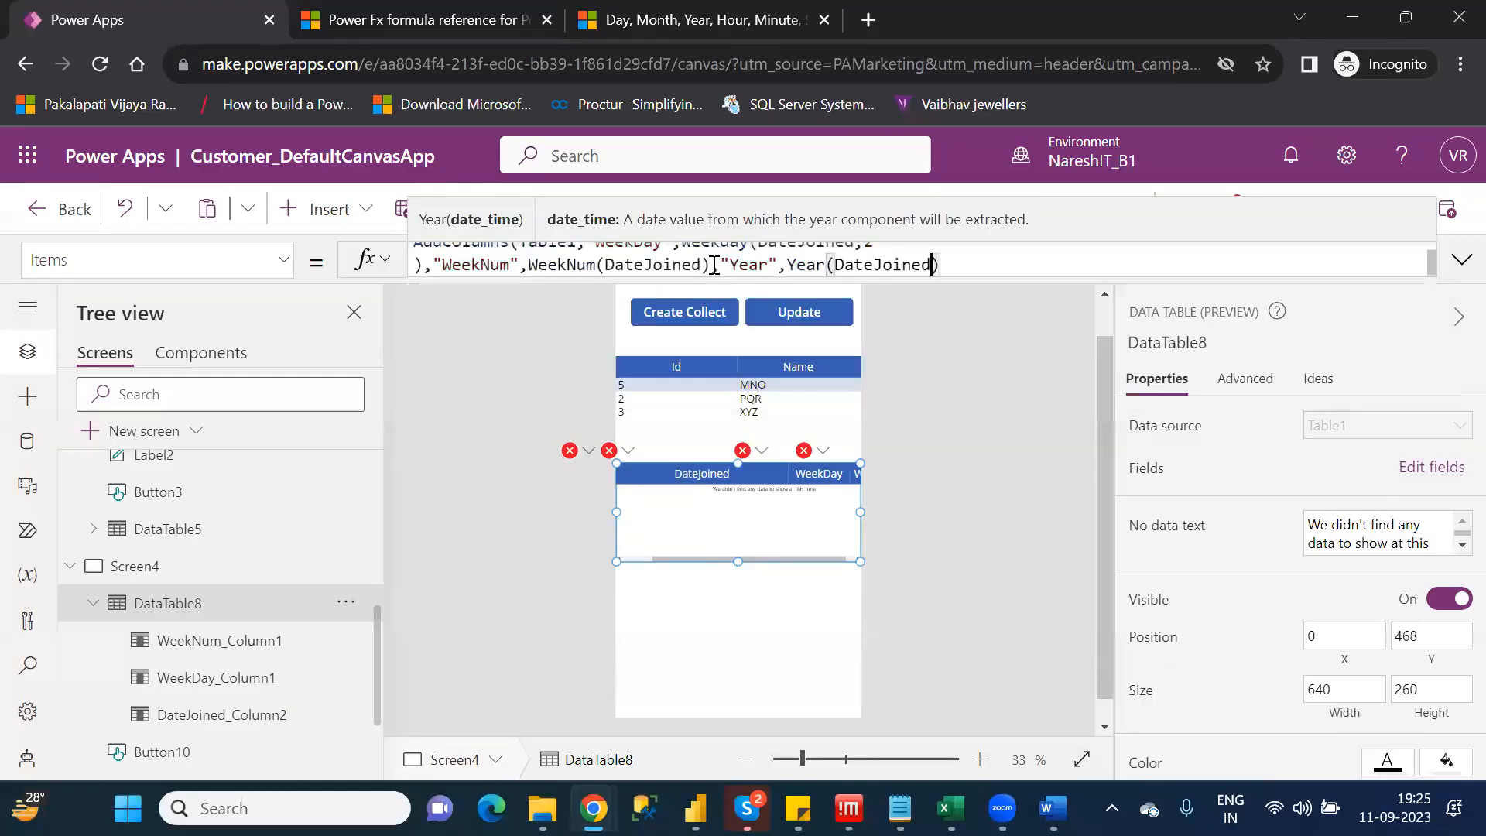
{"action": "key", "text": "Right"}
{"action": "type", "text": ")"}
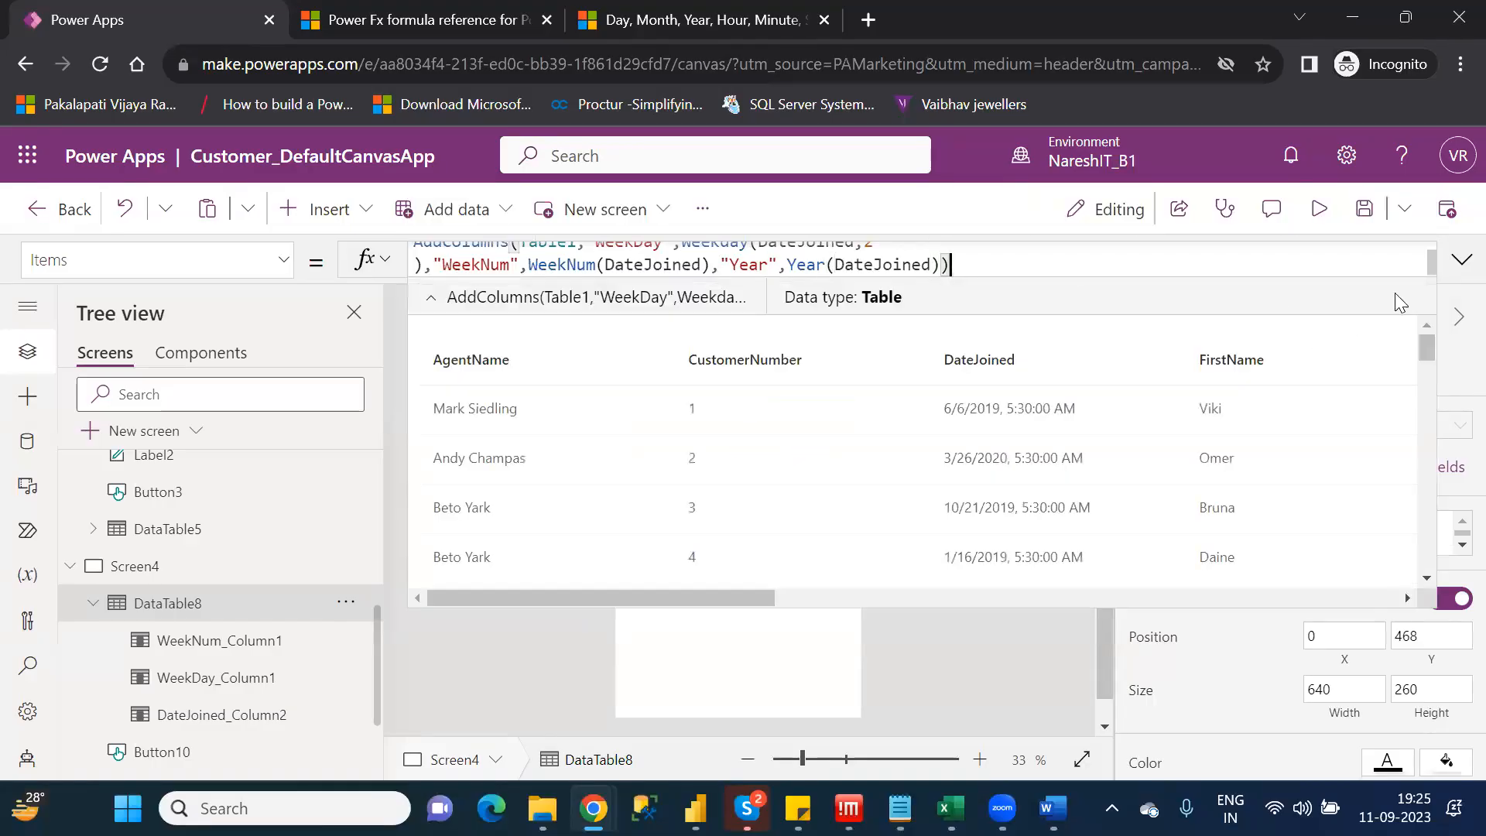
{"action": "left_click", "coordinate": [1459, 263]}
{"action": "left_click", "coordinate": [1460, 263]}
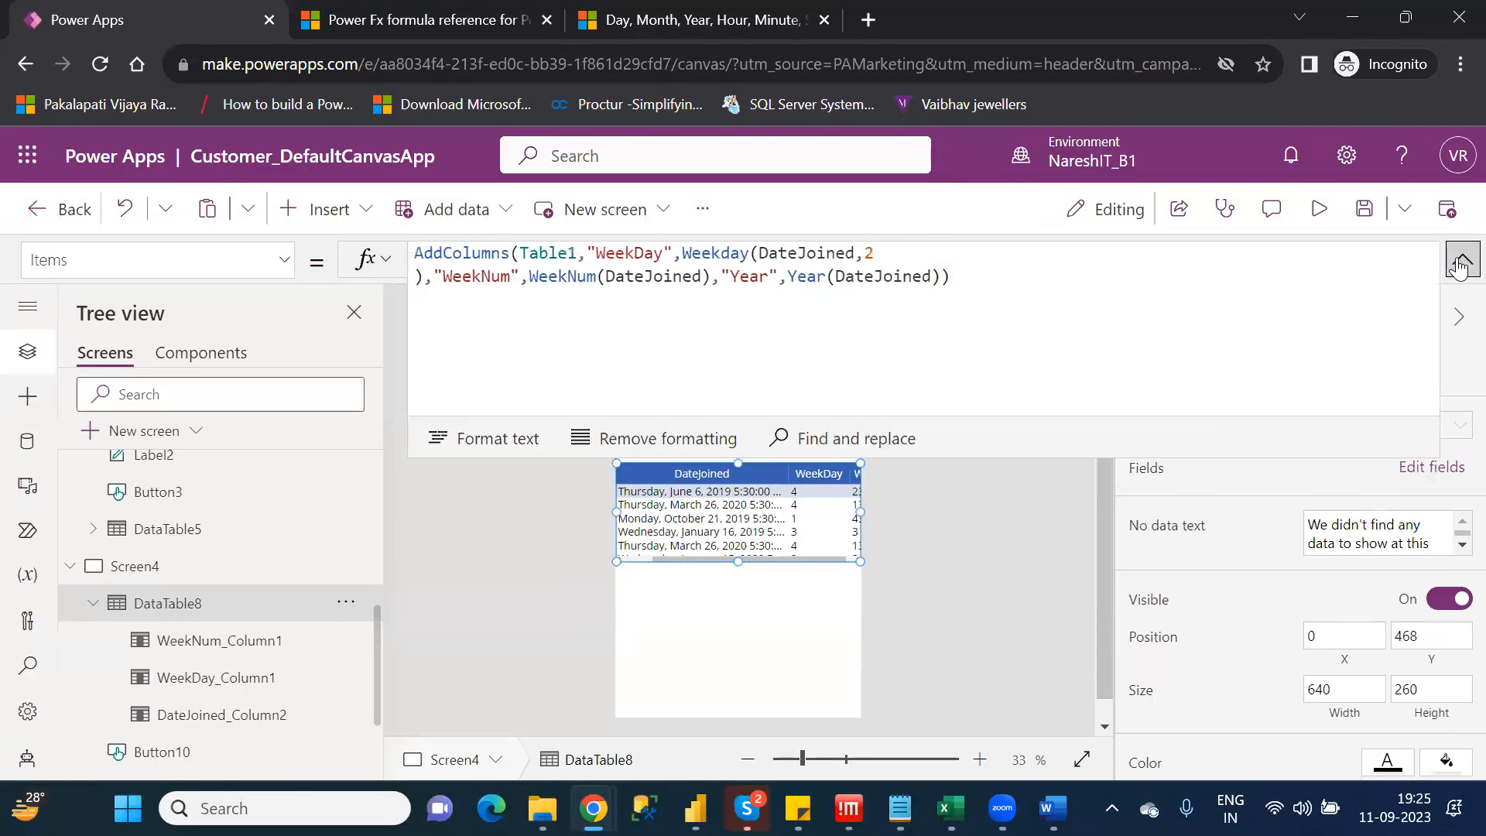
{"action": "left_click", "coordinate": [1459, 263]}
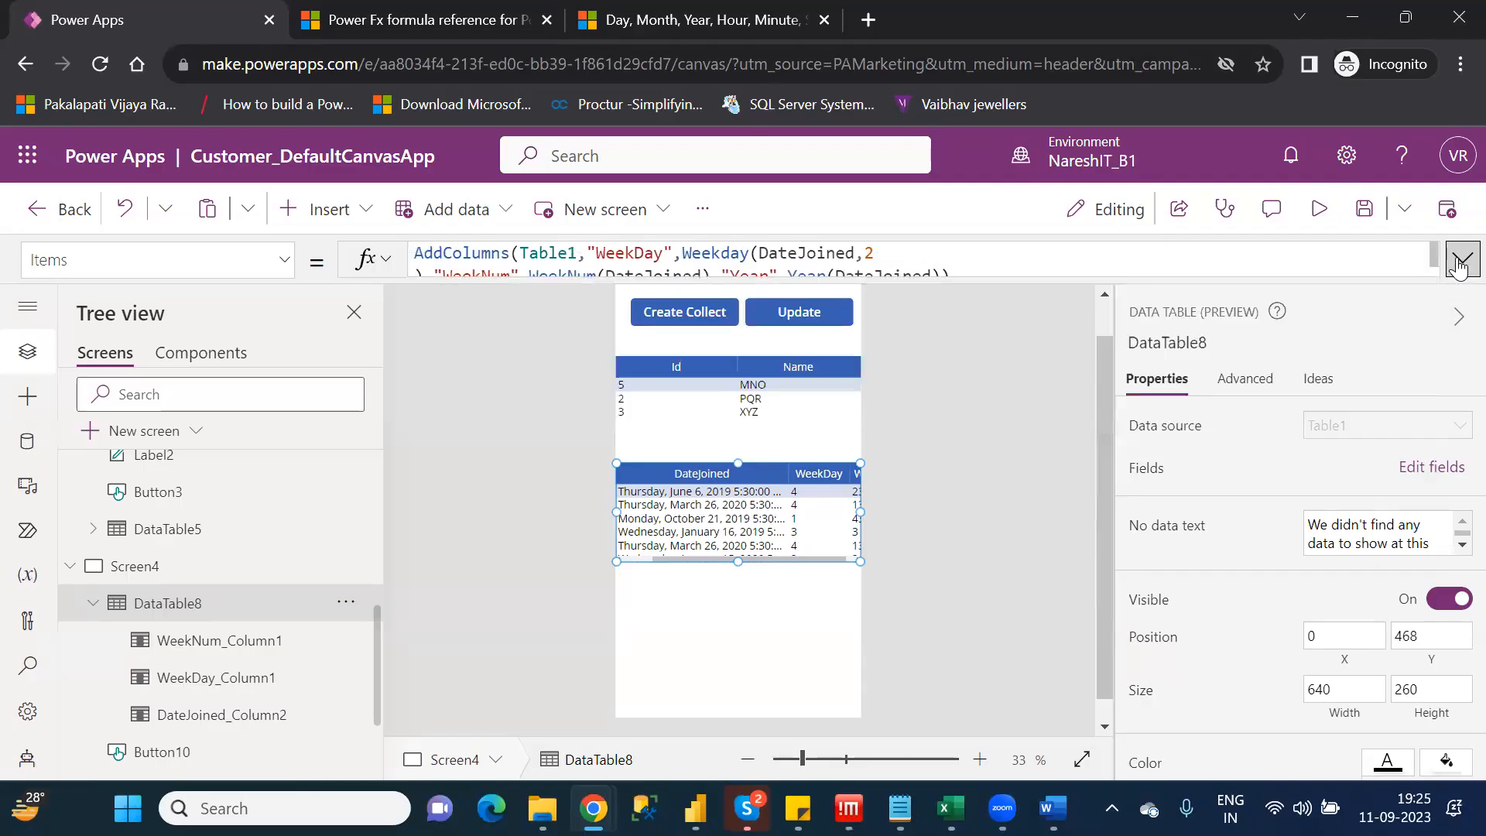
Add the Year field to DataTable8 and bring its column into view in the table
{"action": "left_click", "coordinate": [1434, 472]}
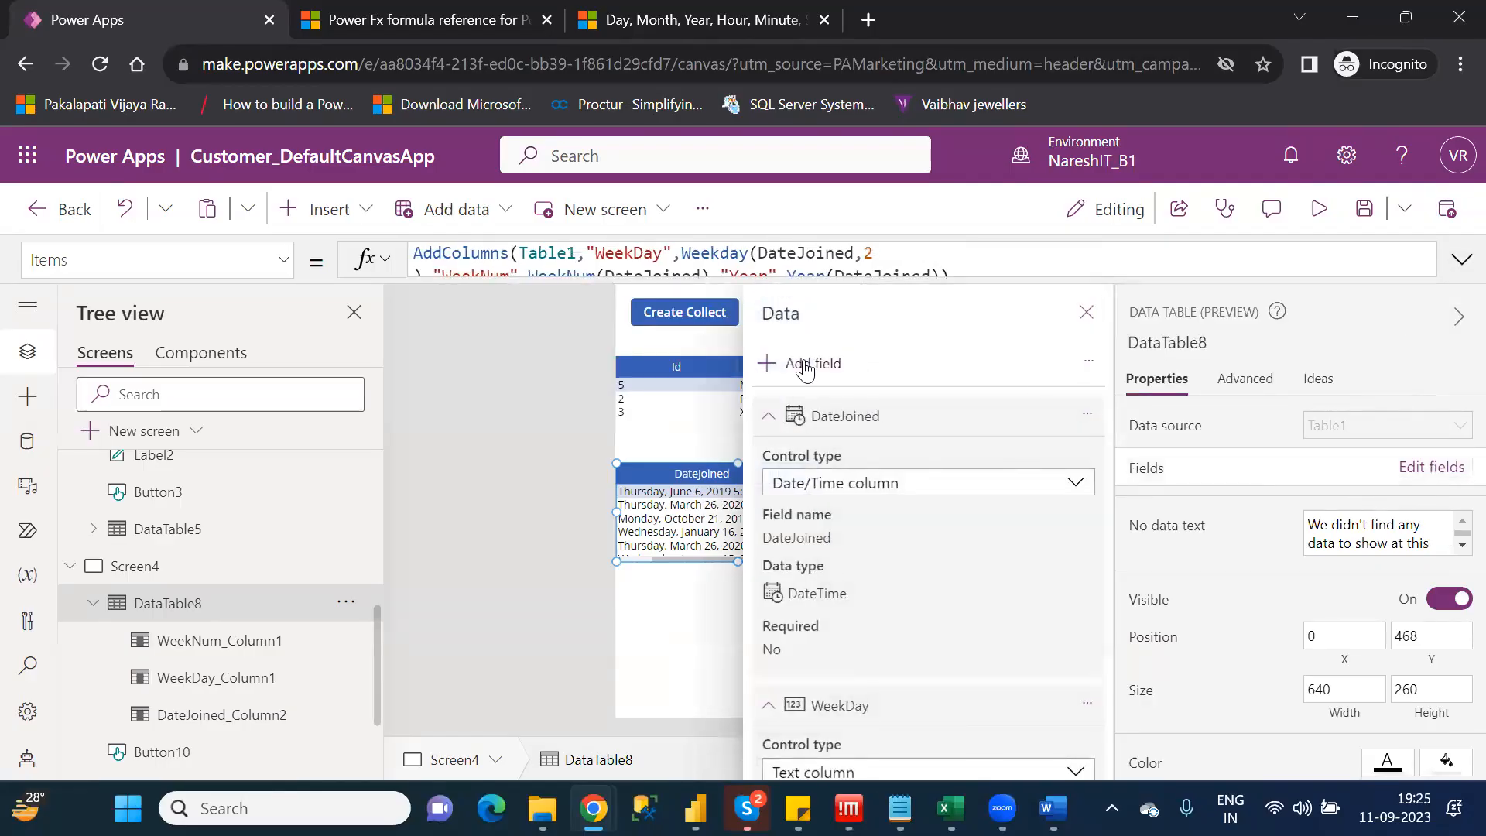
{"action": "left_click", "coordinate": [805, 365]}
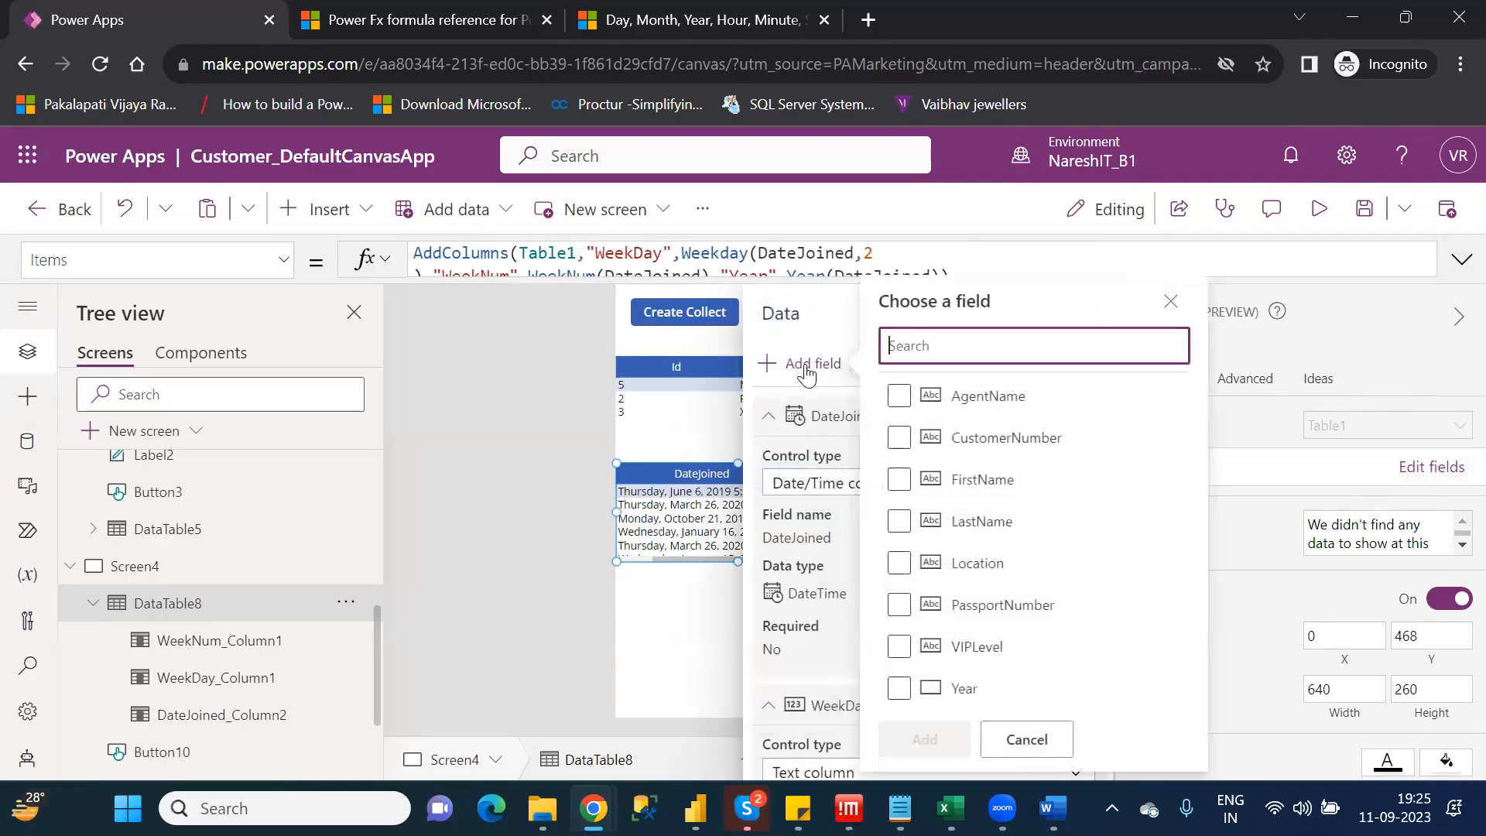
{"action": "left_click", "coordinate": [899, 688]}
{"action": "left_click", "coordinate": [931, 739]}
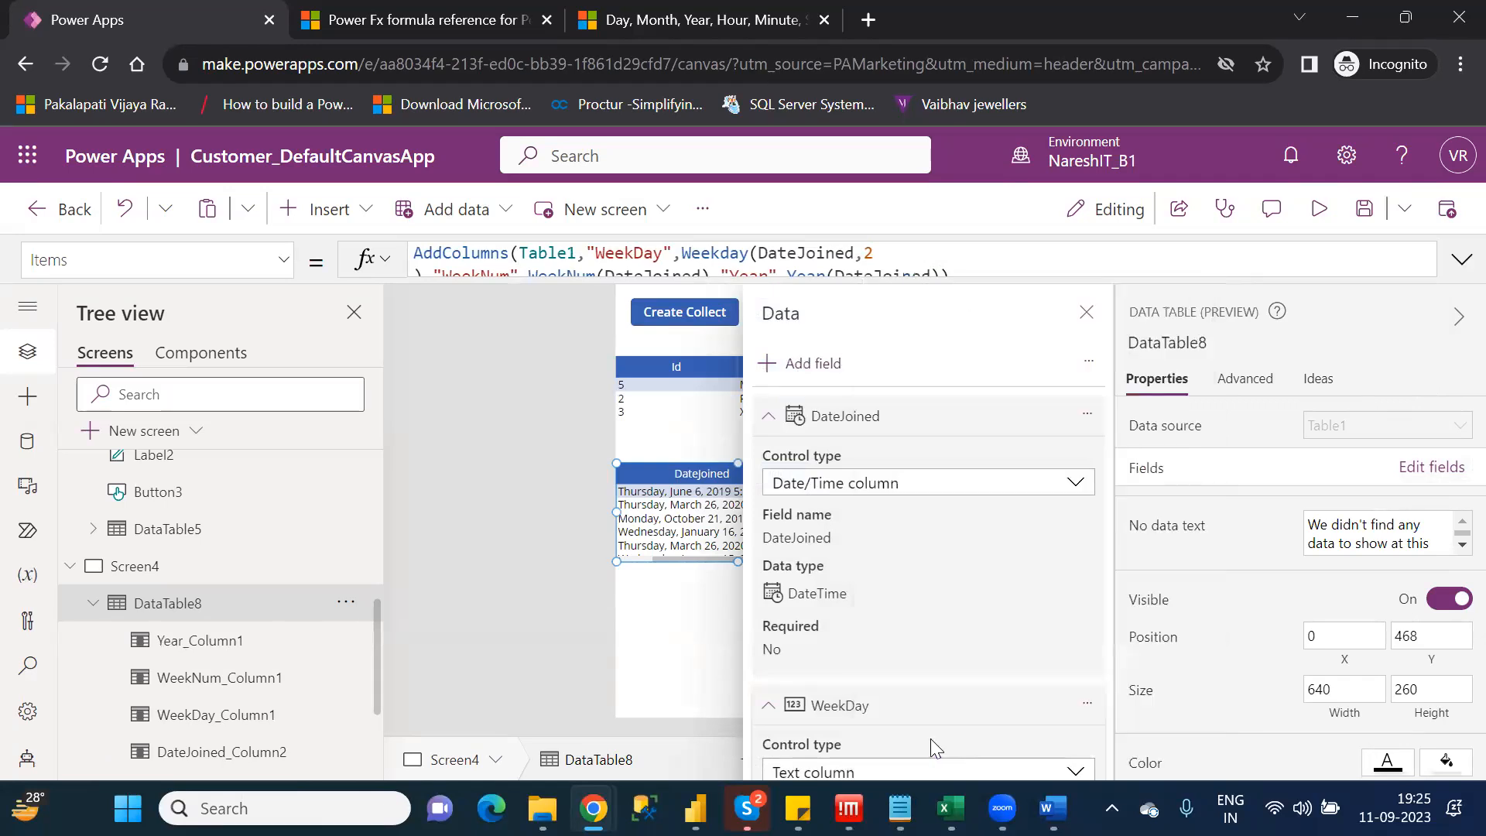
{"action": "left_click", "coordinate": [1086, 315]}
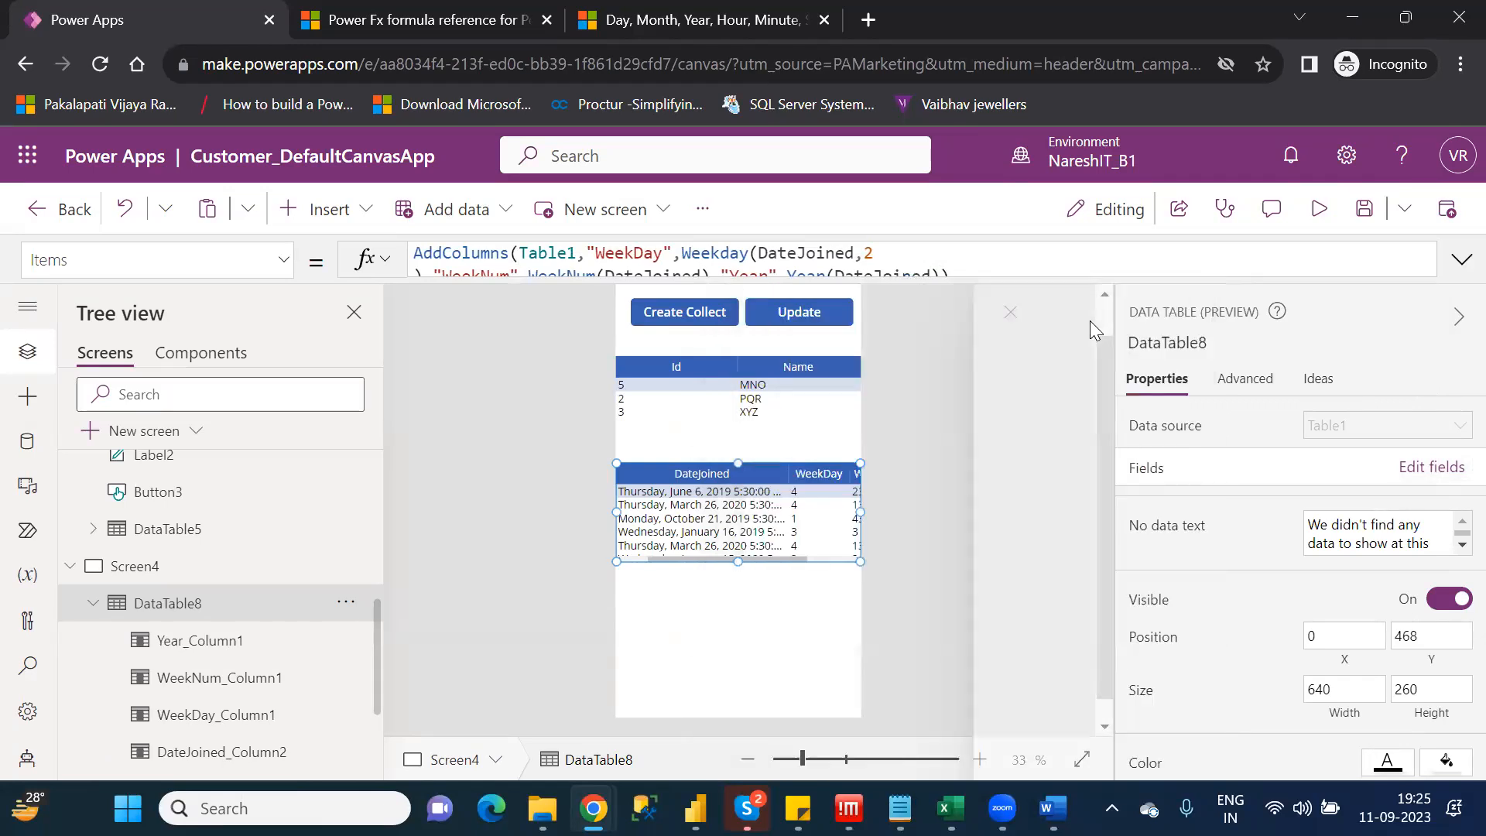
{"action": "left_click_drag", "start_coordinate": [787, 556], "coordinate": [851, 556]}
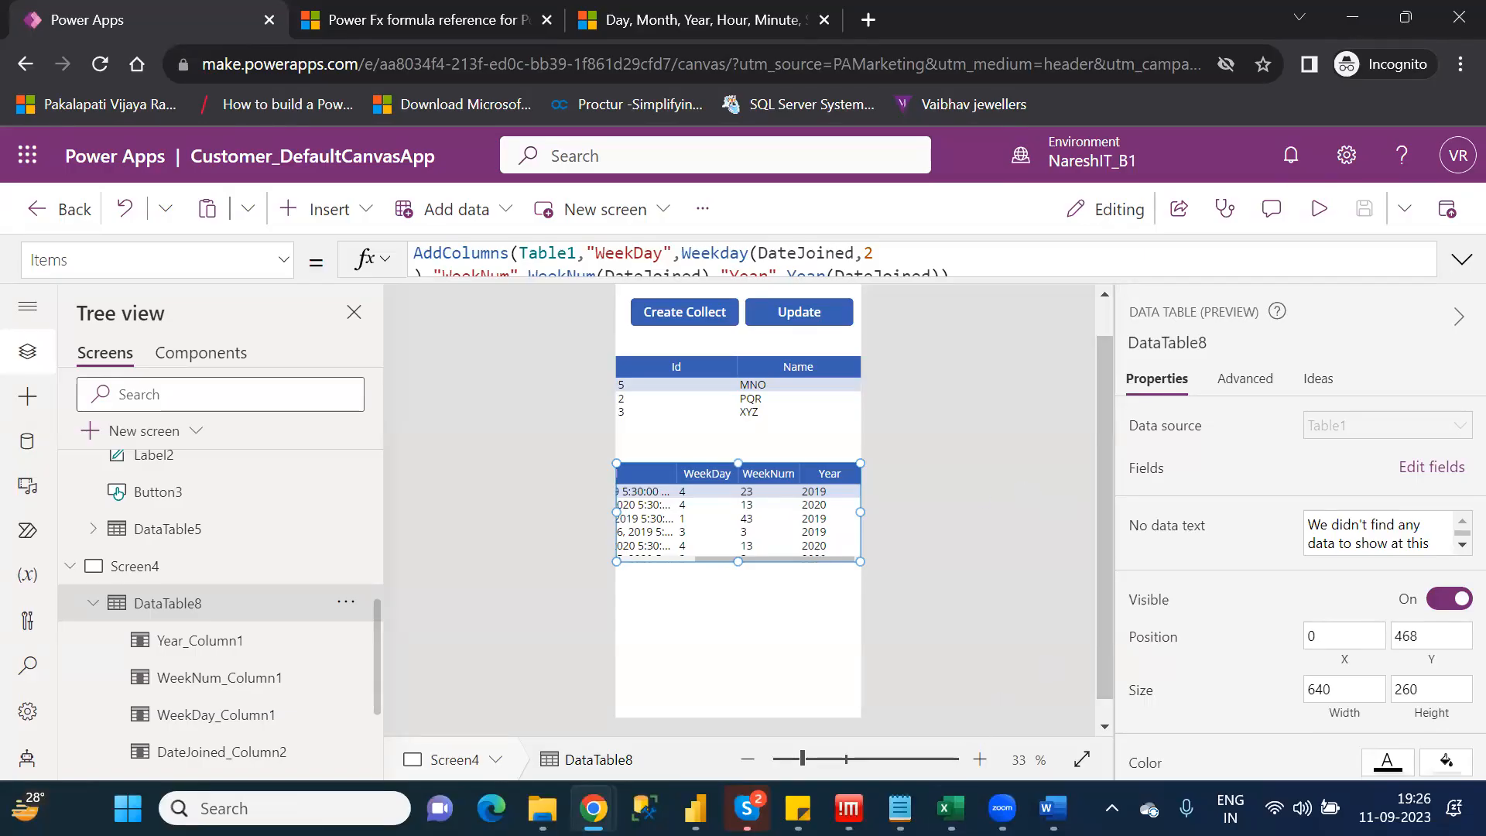
Check the category-wise function list in Notepad, switch to the NareshIT_B1 folder in File Explorer, and clear the file selection
{"action": "left_click", "coordinate": [898, 807]}
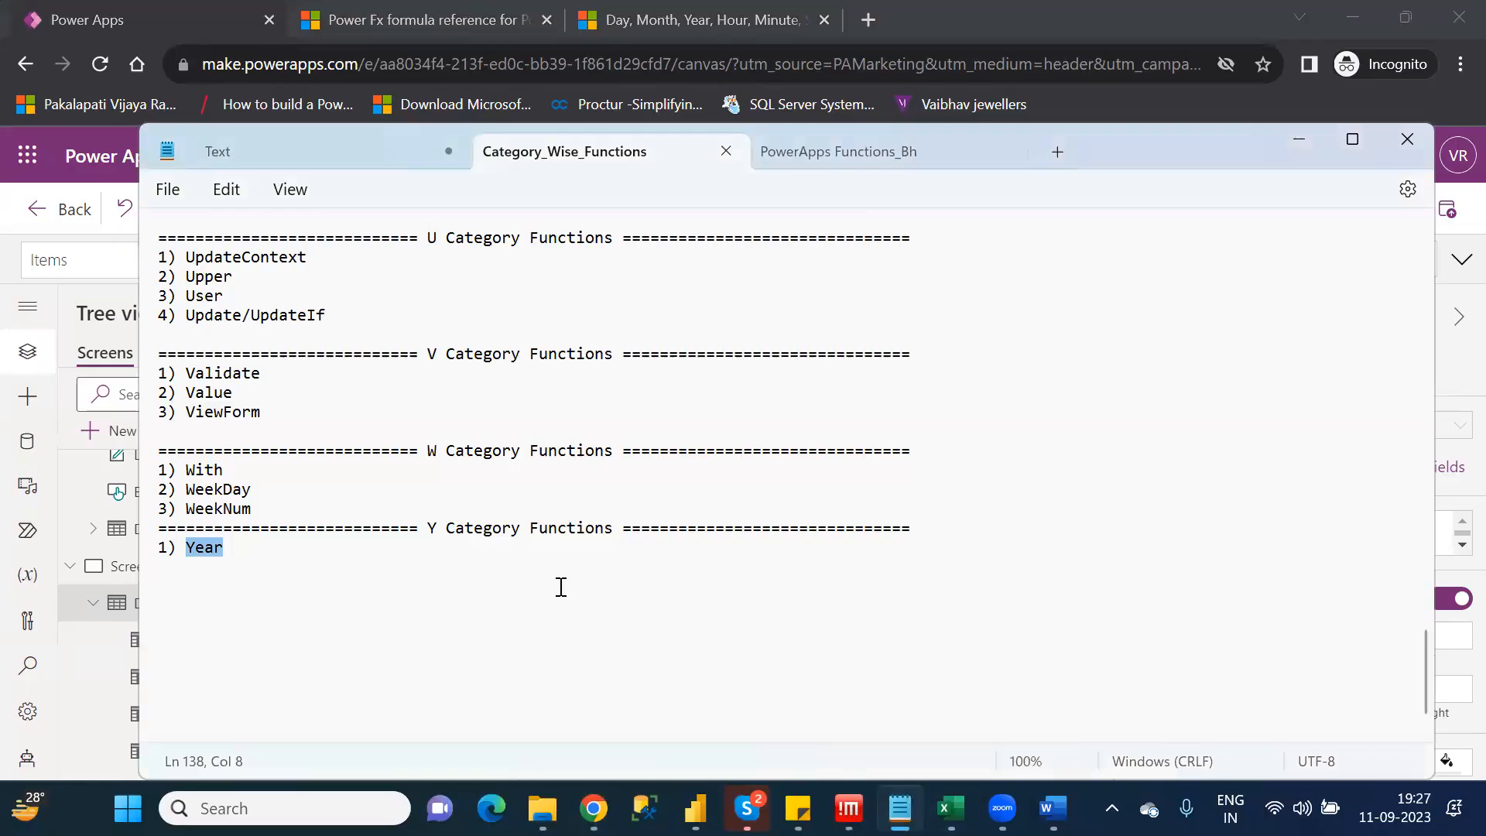
{"action": "left_click", "coordinate": [542, 808]}
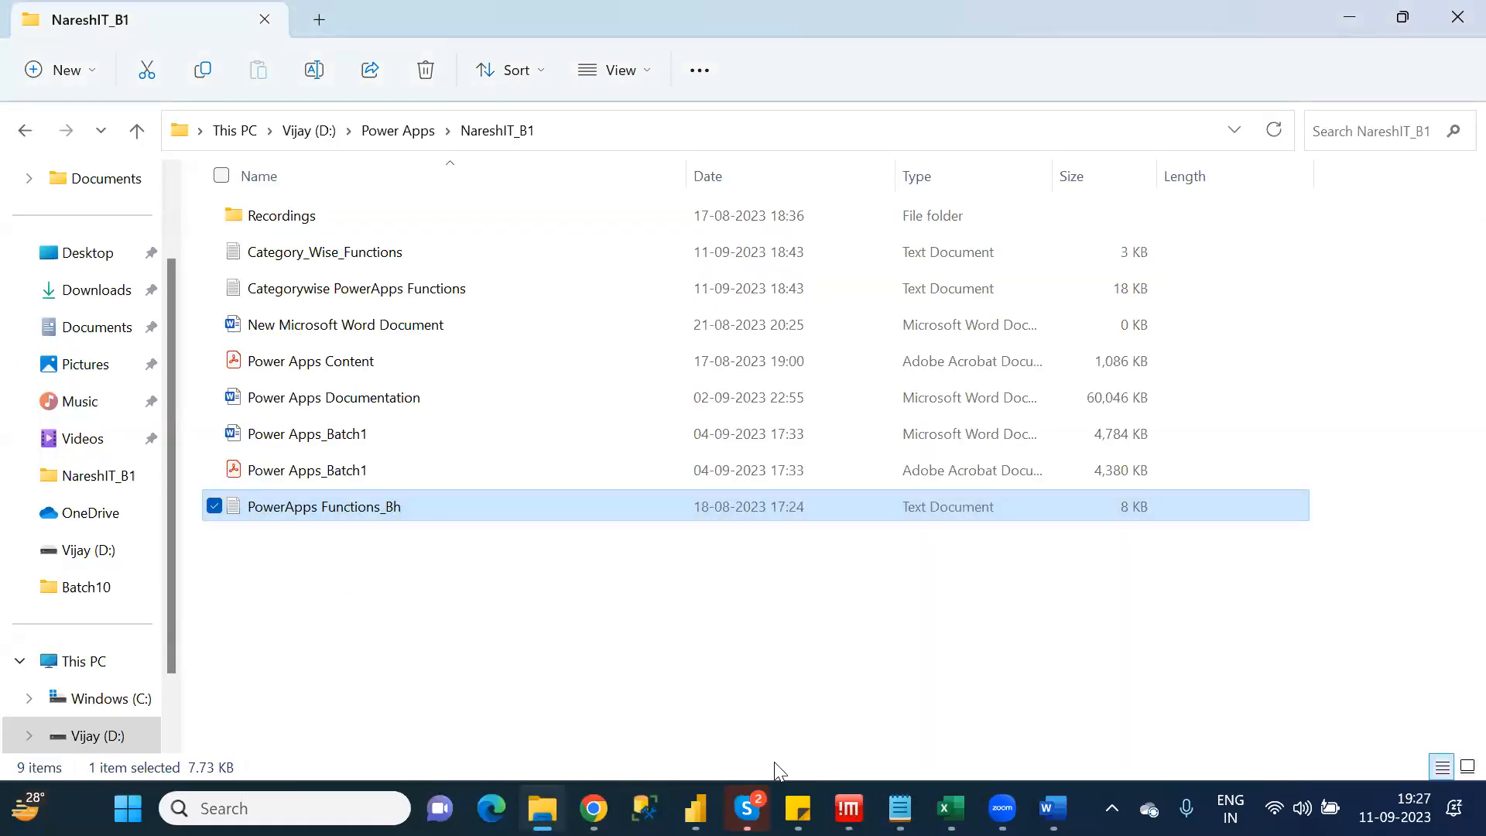
{"action": "left_click", "coordinate": [694, 313]}
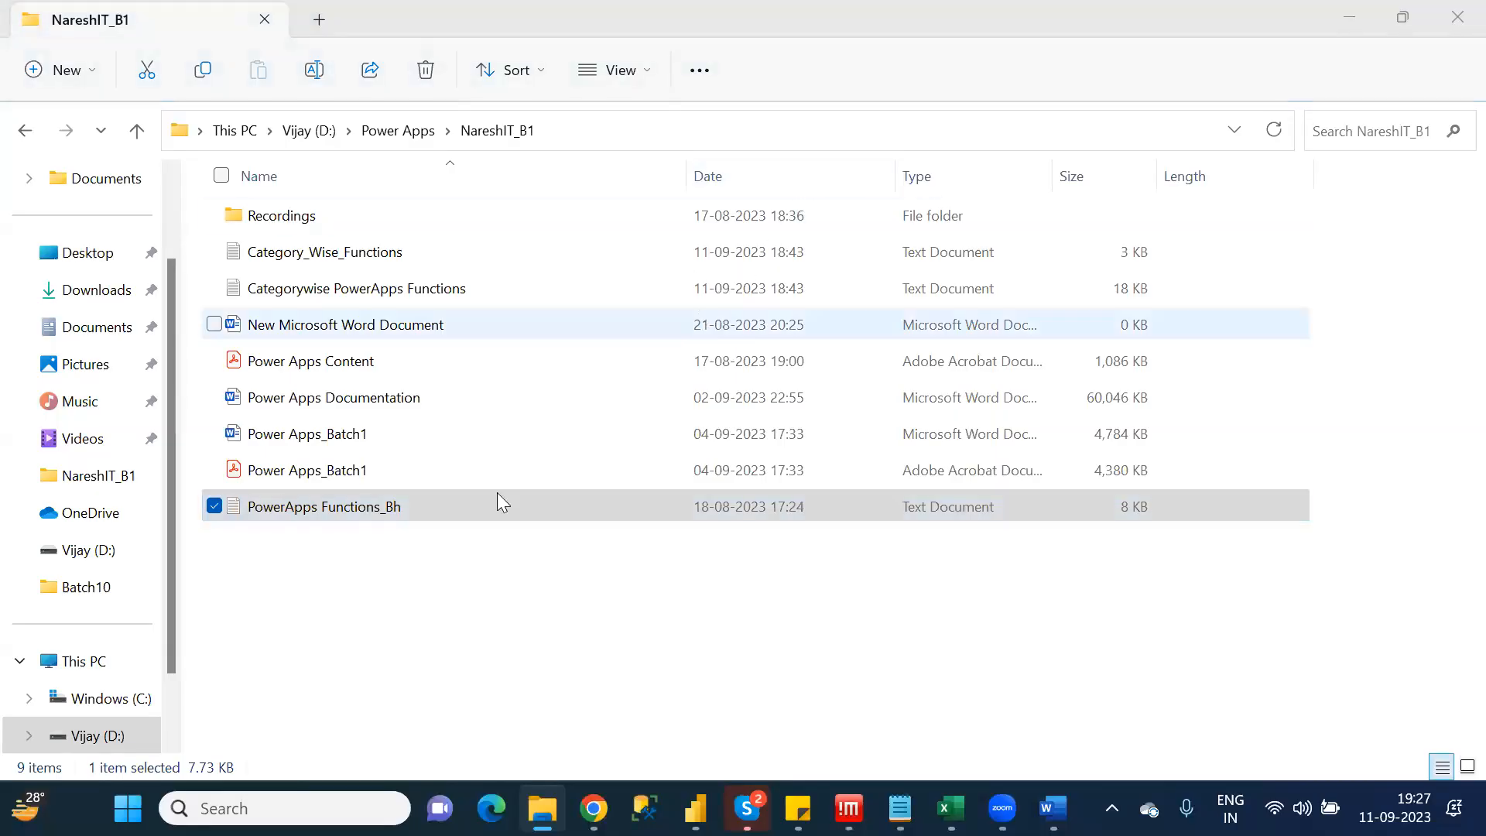
{"action": "left_click", "coordinate": [338, 558]}
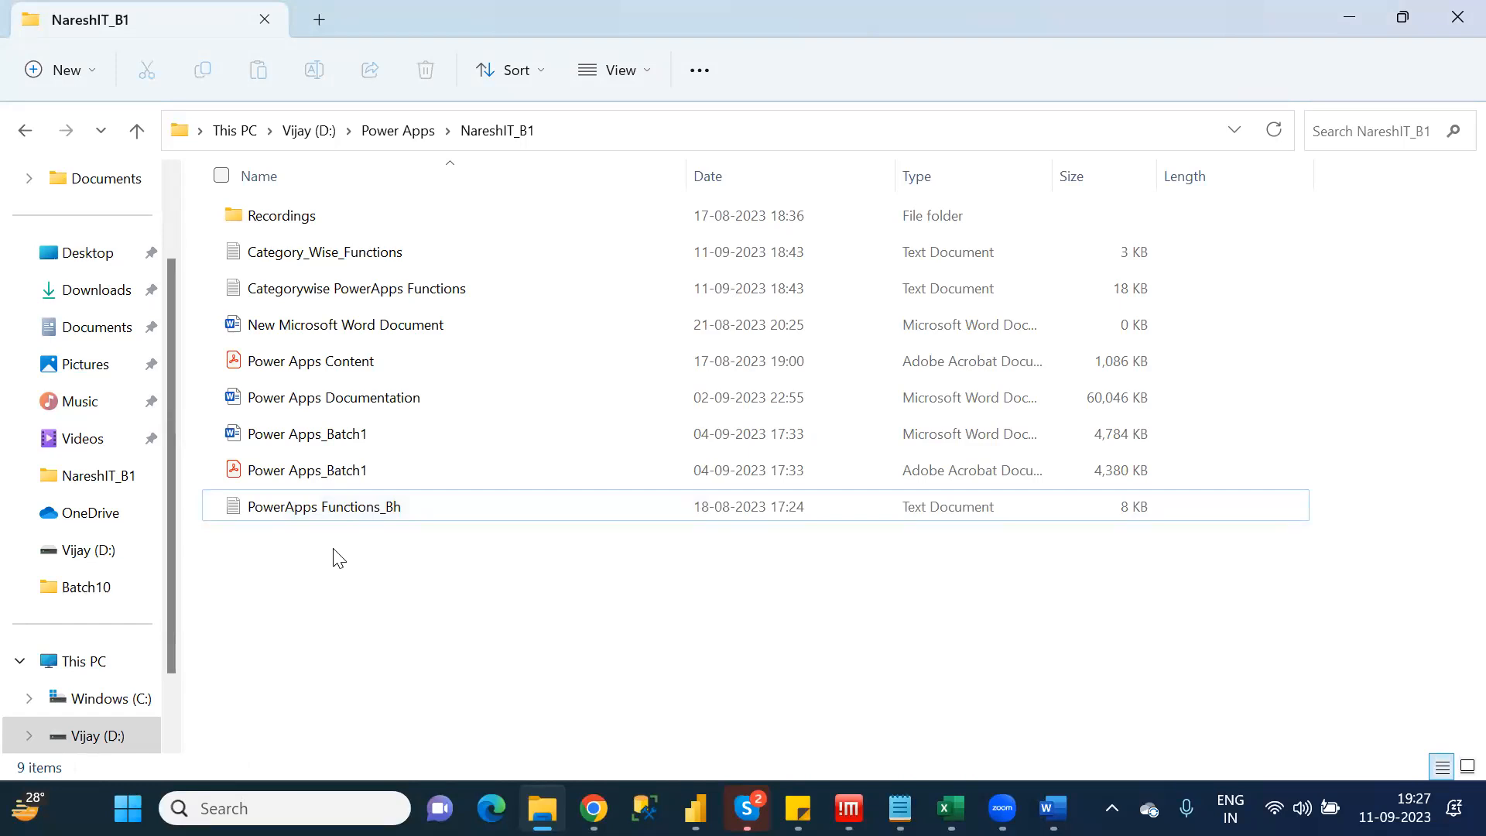
{"action": "right_click", "coordinate": [338, 557]}
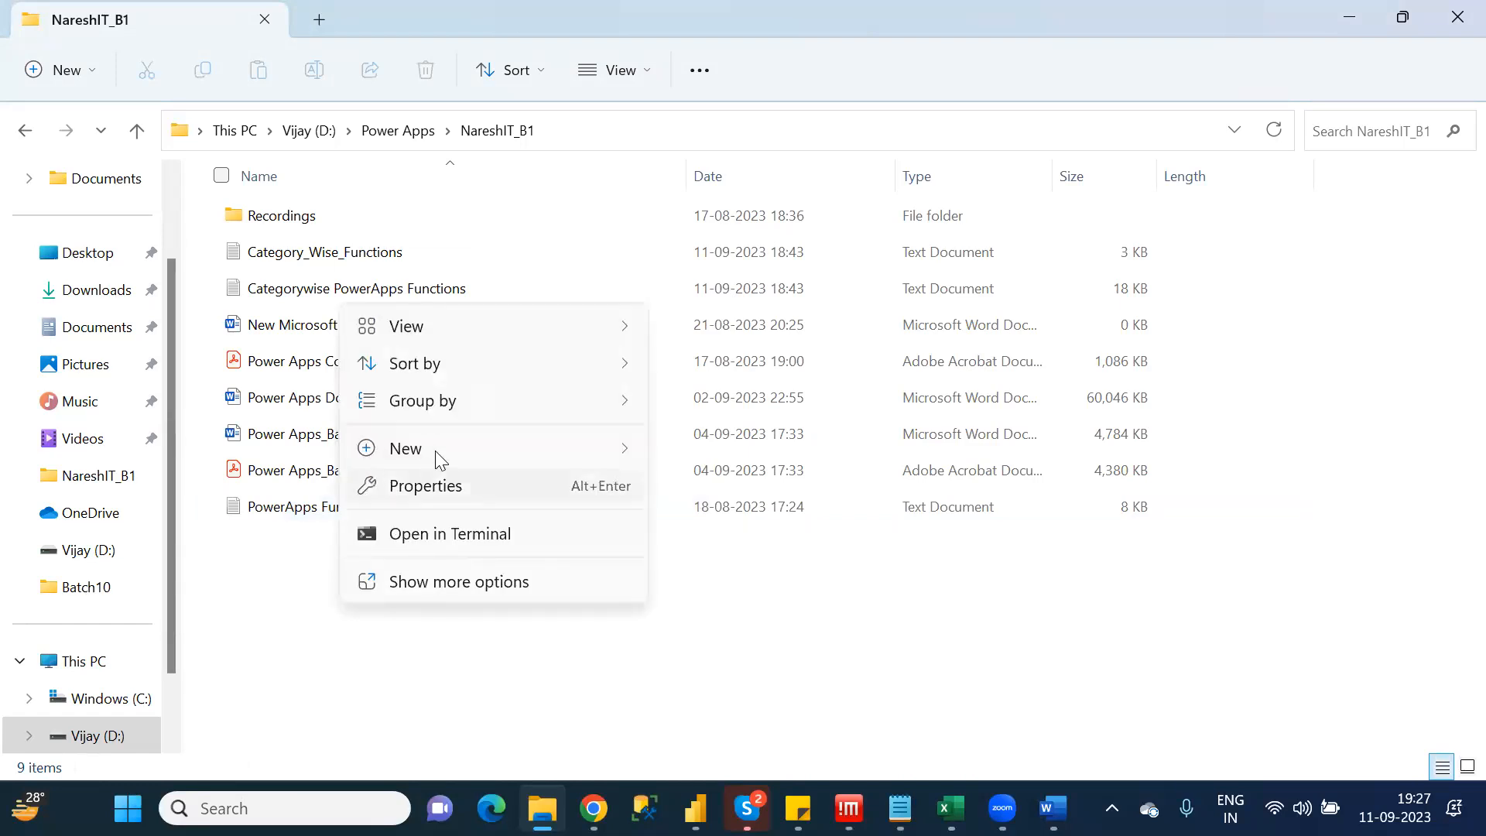
{"action": "mouse_move", "coordinate": [435, 451]}
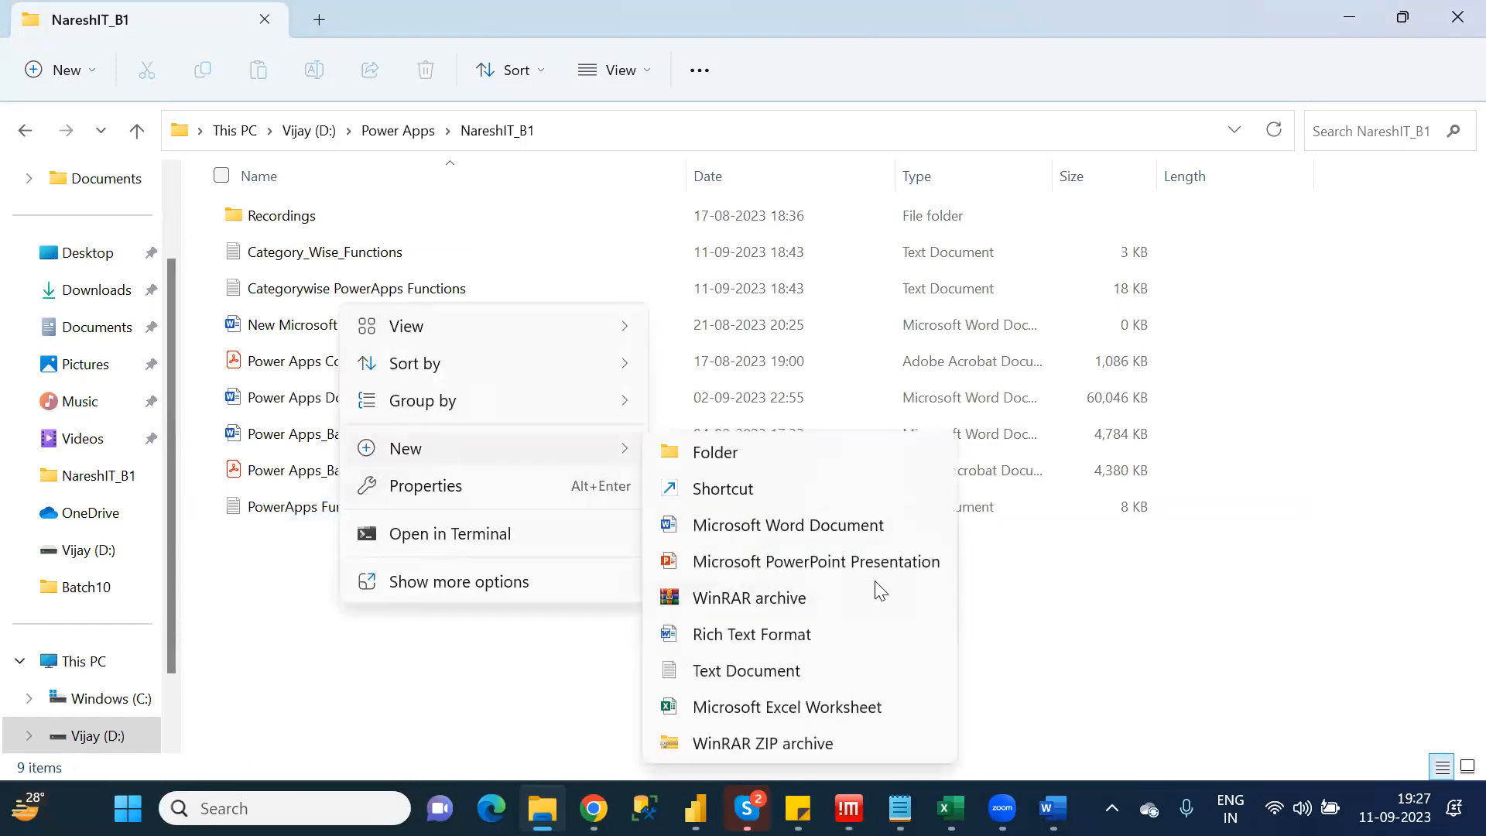
{"action": "left_click", "coordinate": [778, 744]}
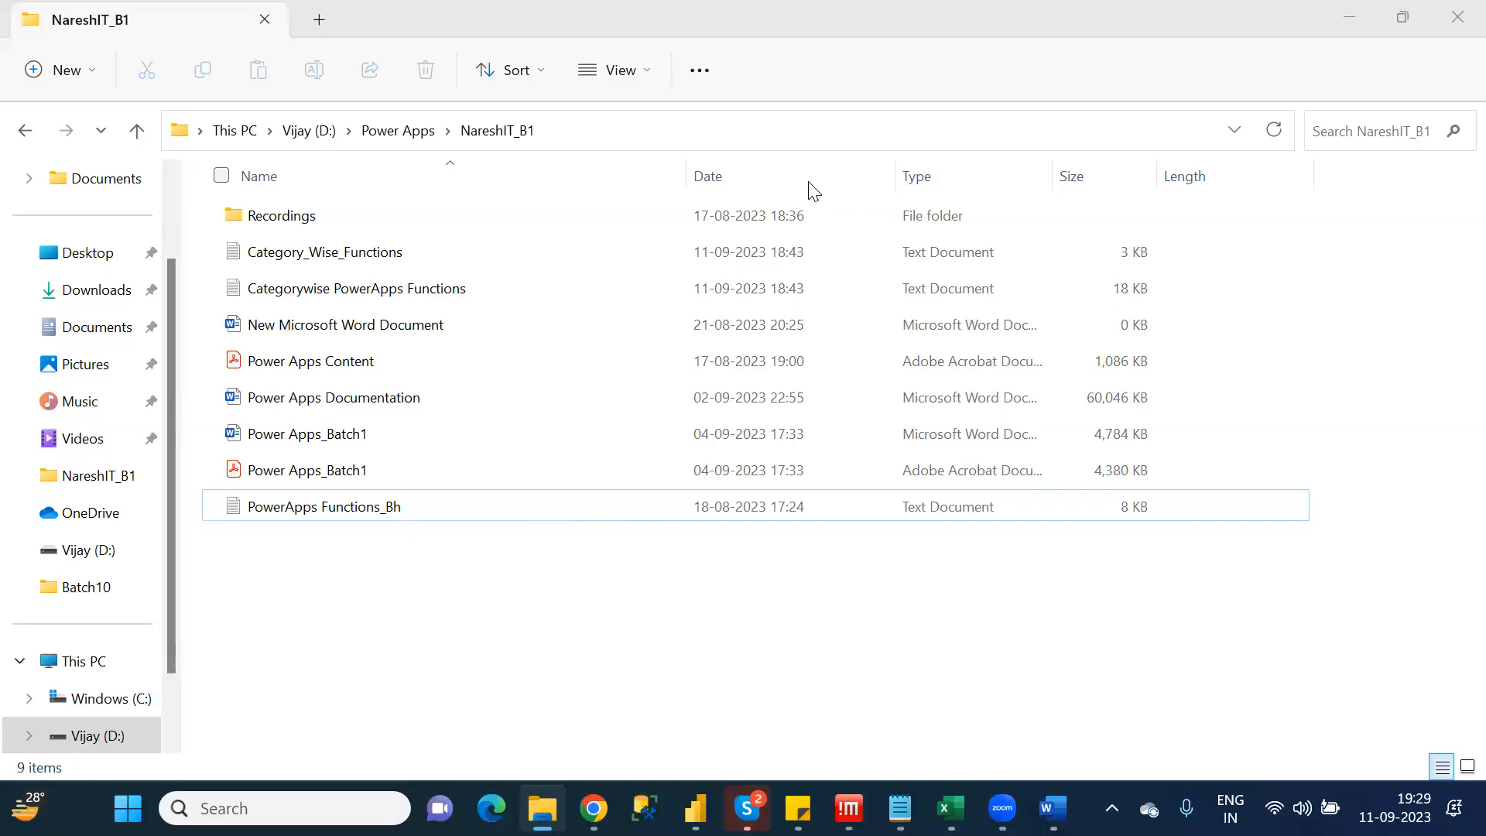
Create a new Microsoft Excel worksheet in the NareshIT_B1 folder and name it Power Apps Imp Functions
{"action": "left_click", "coordinate": [312, 594]}
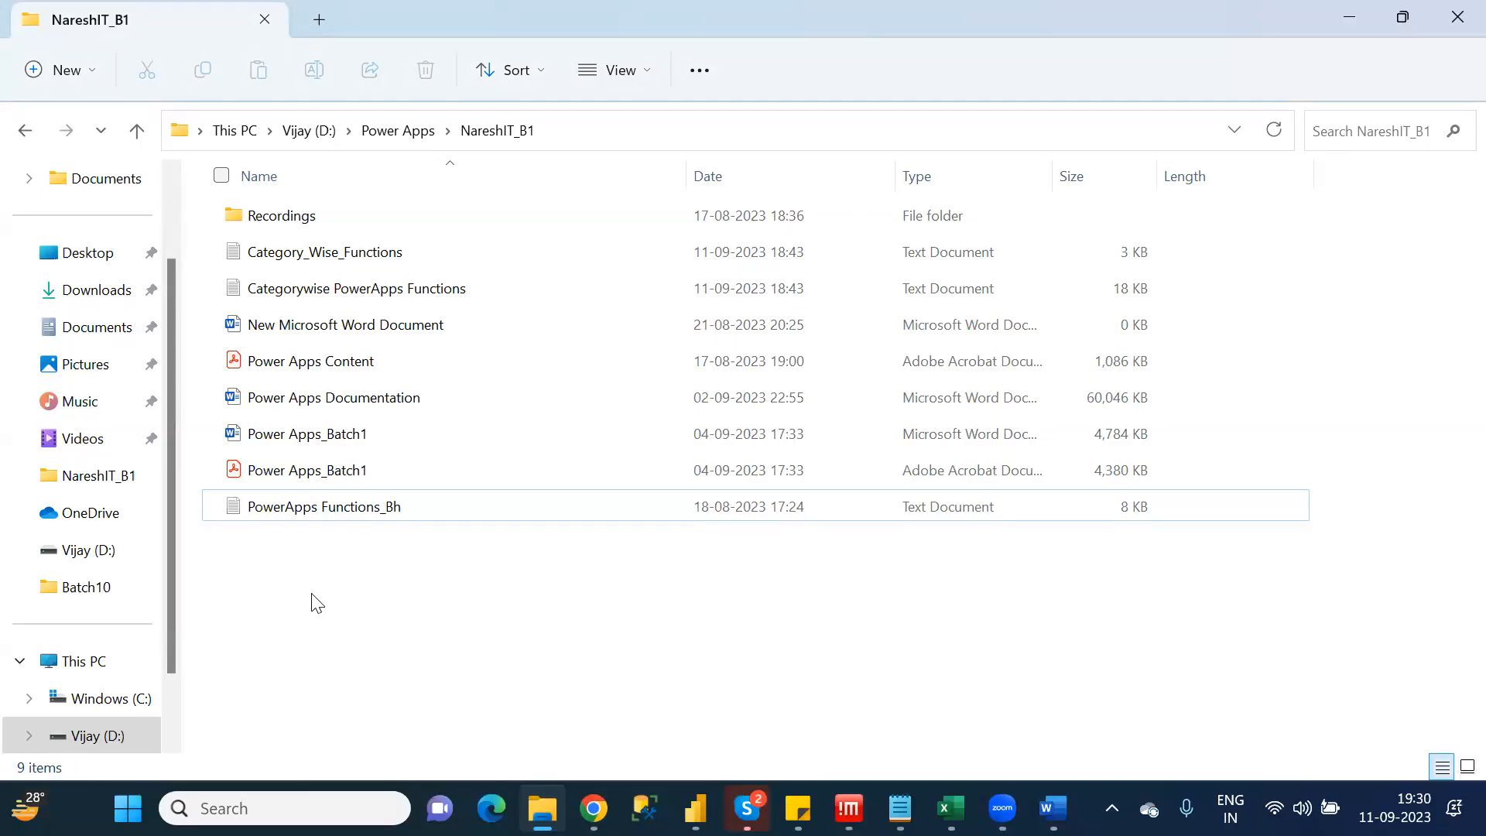
{"action": "right_click", "coordinate": [261, 557]}
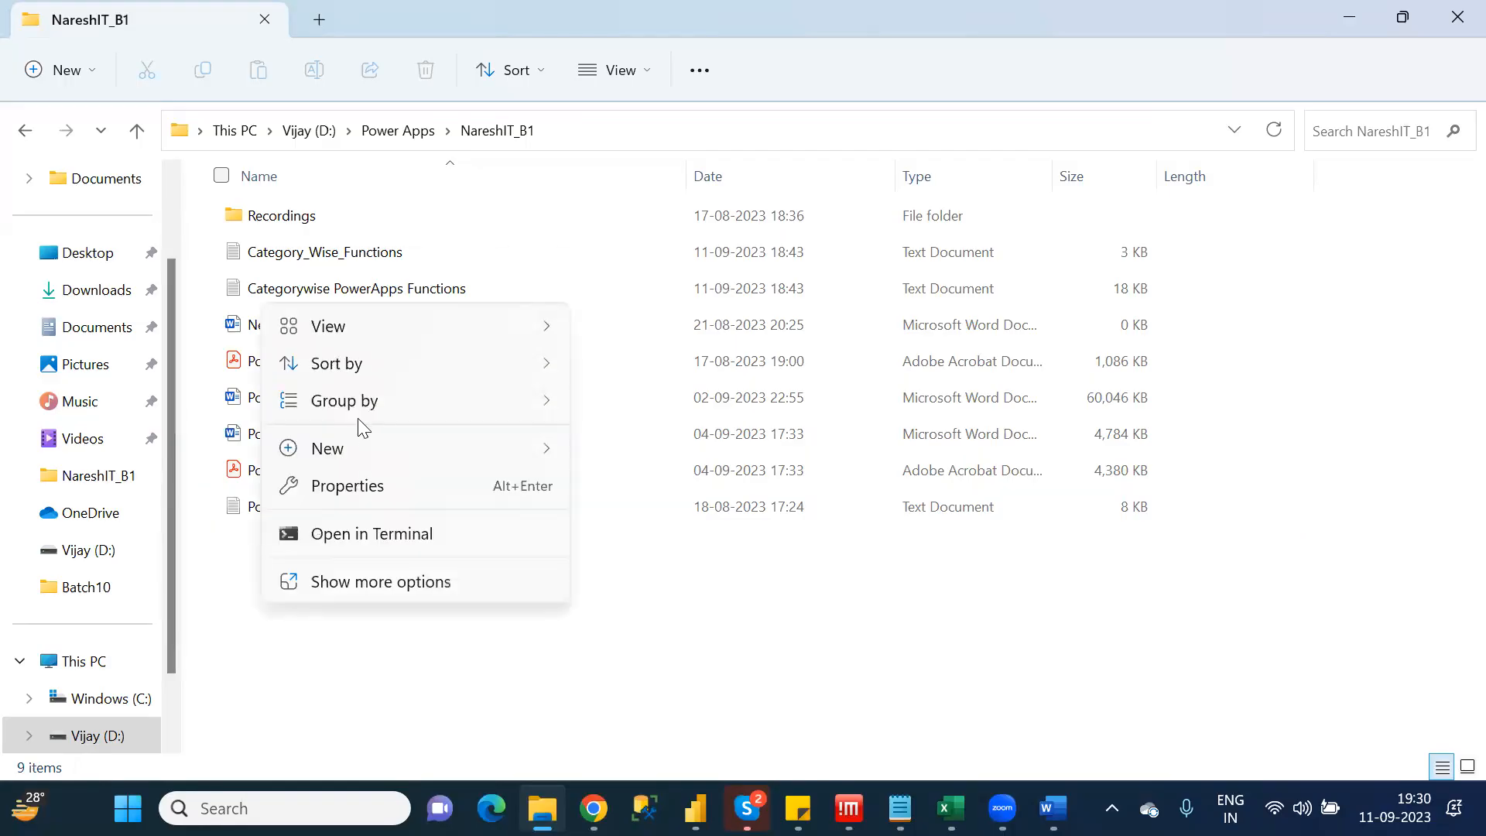
{"action": "mouse_move", "coordinate": [366, 455]}
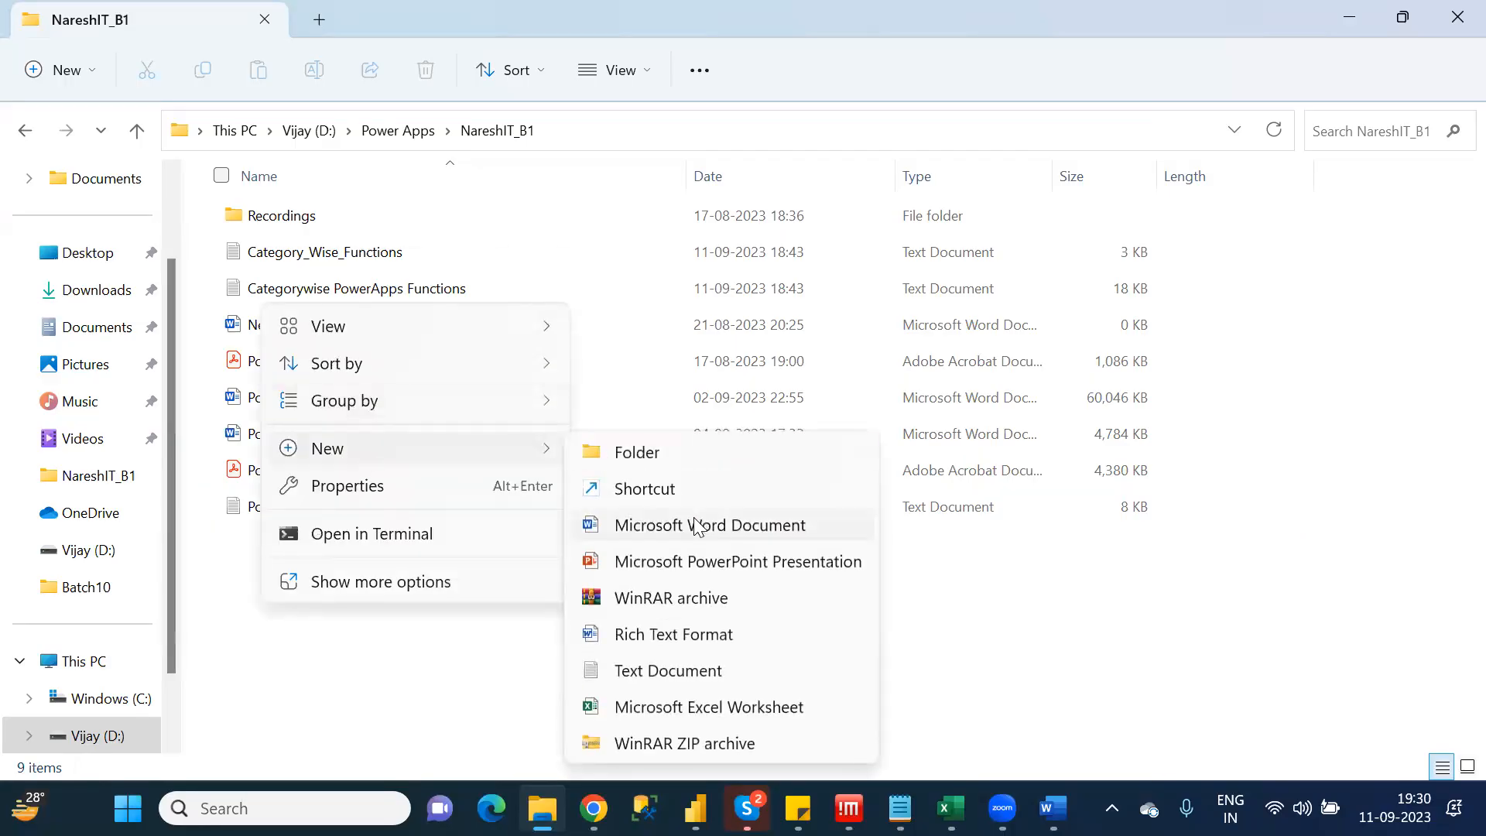
{"action": "left_click", "coordinate": [709, 707]}
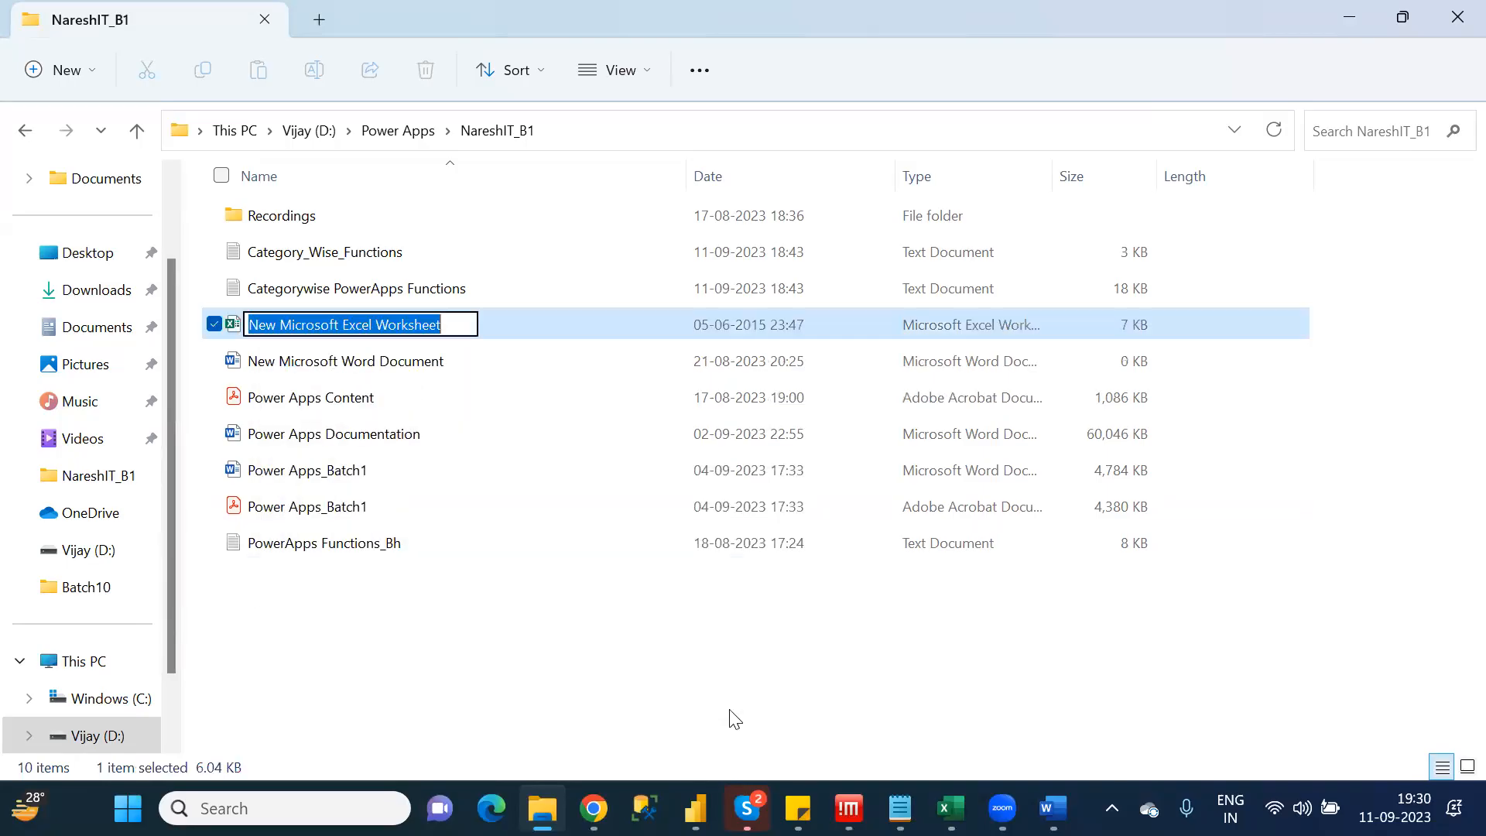
{"action": "type", "text": "P"}
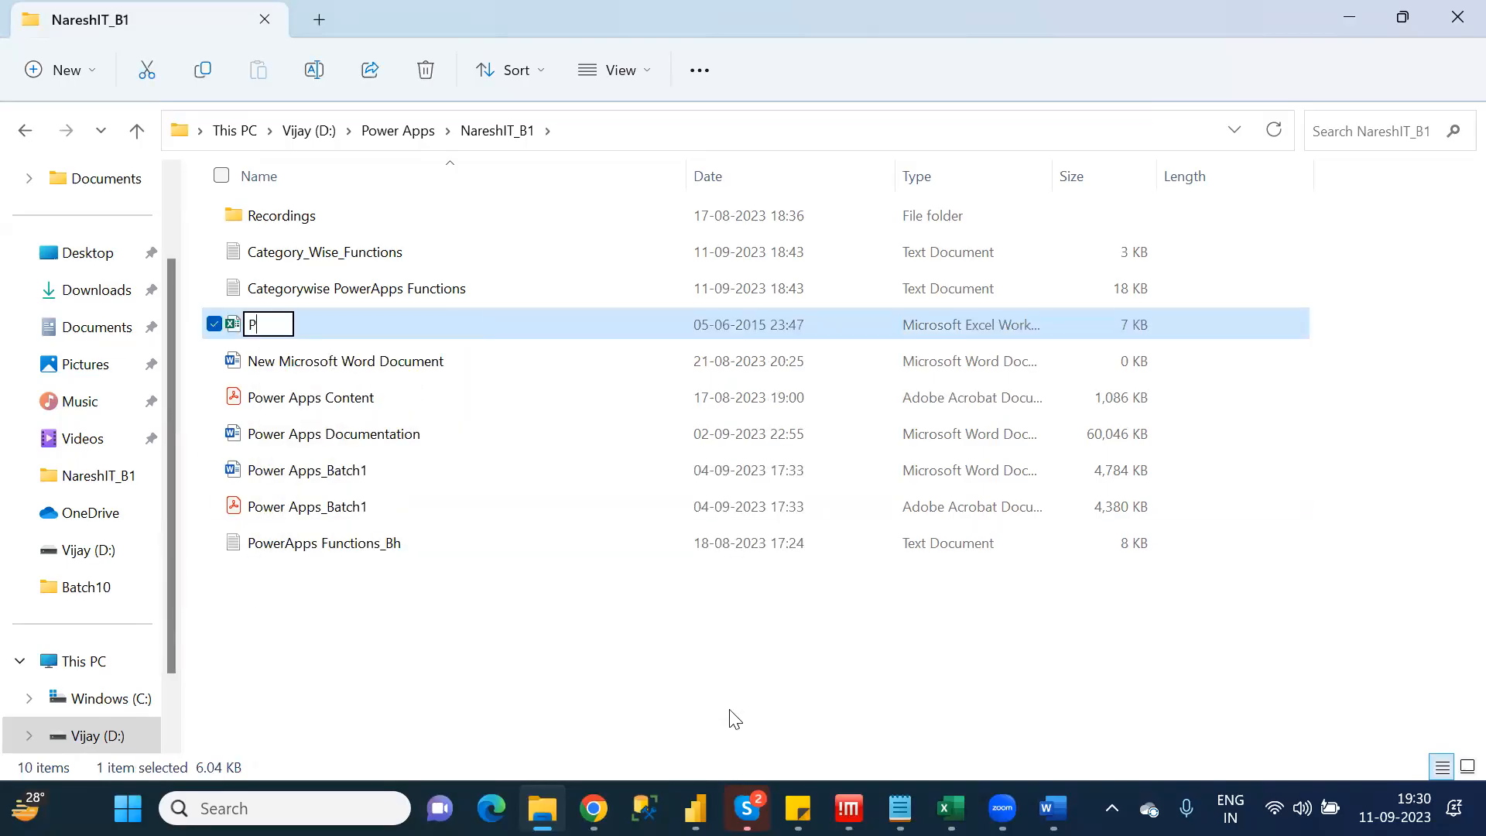
{"action": "type", "text": "ower Apps"}
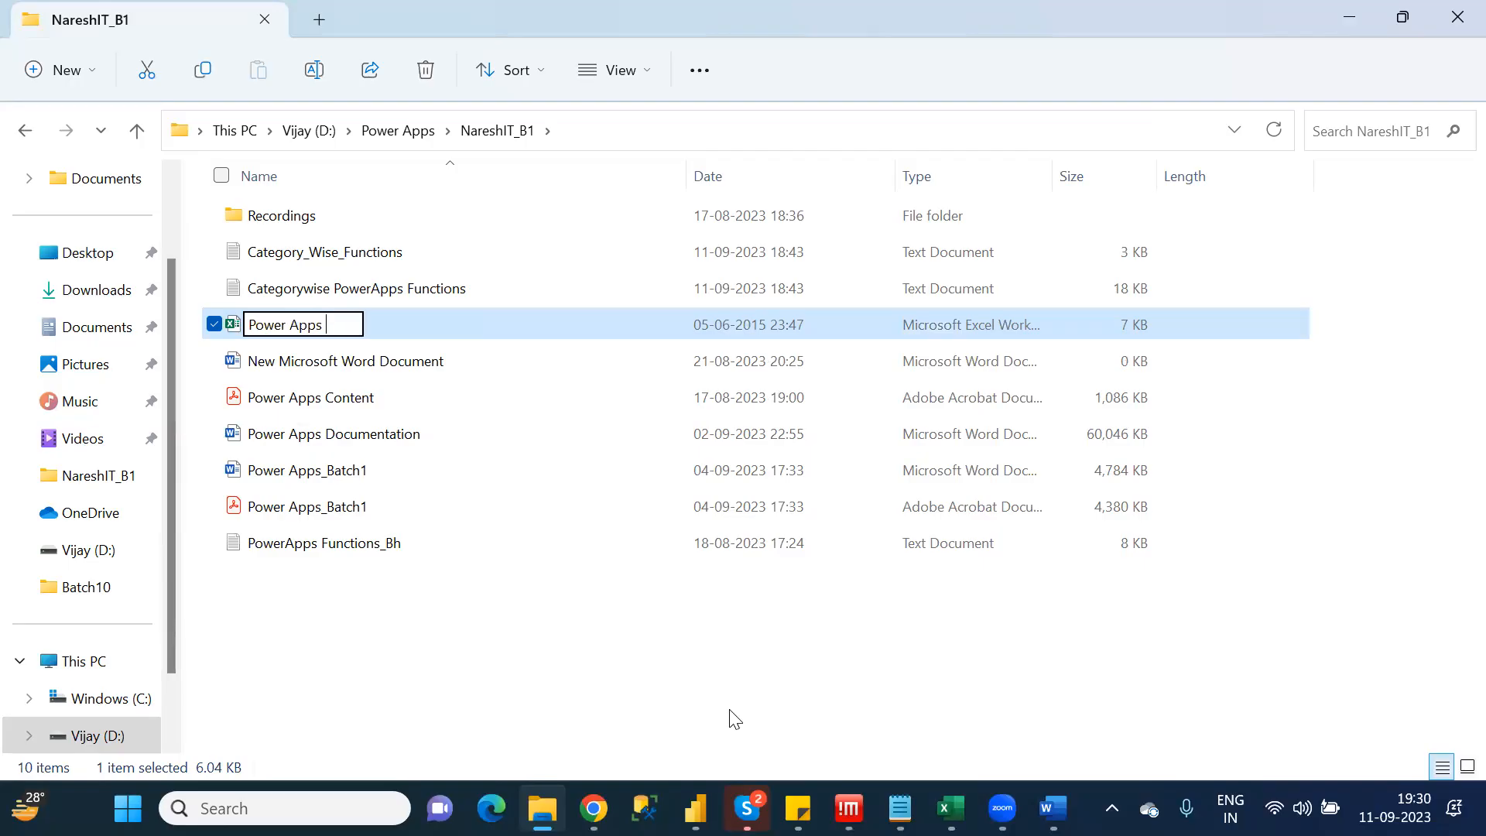
{"action": "type", "text": " IMP"}
{"action": "key", "text": "BackSpace"}
{"action": "key", "text": "BackSpace"}
{"action": "type", "text": "mp Functions"}
{"action": "key", "text": "Return"}
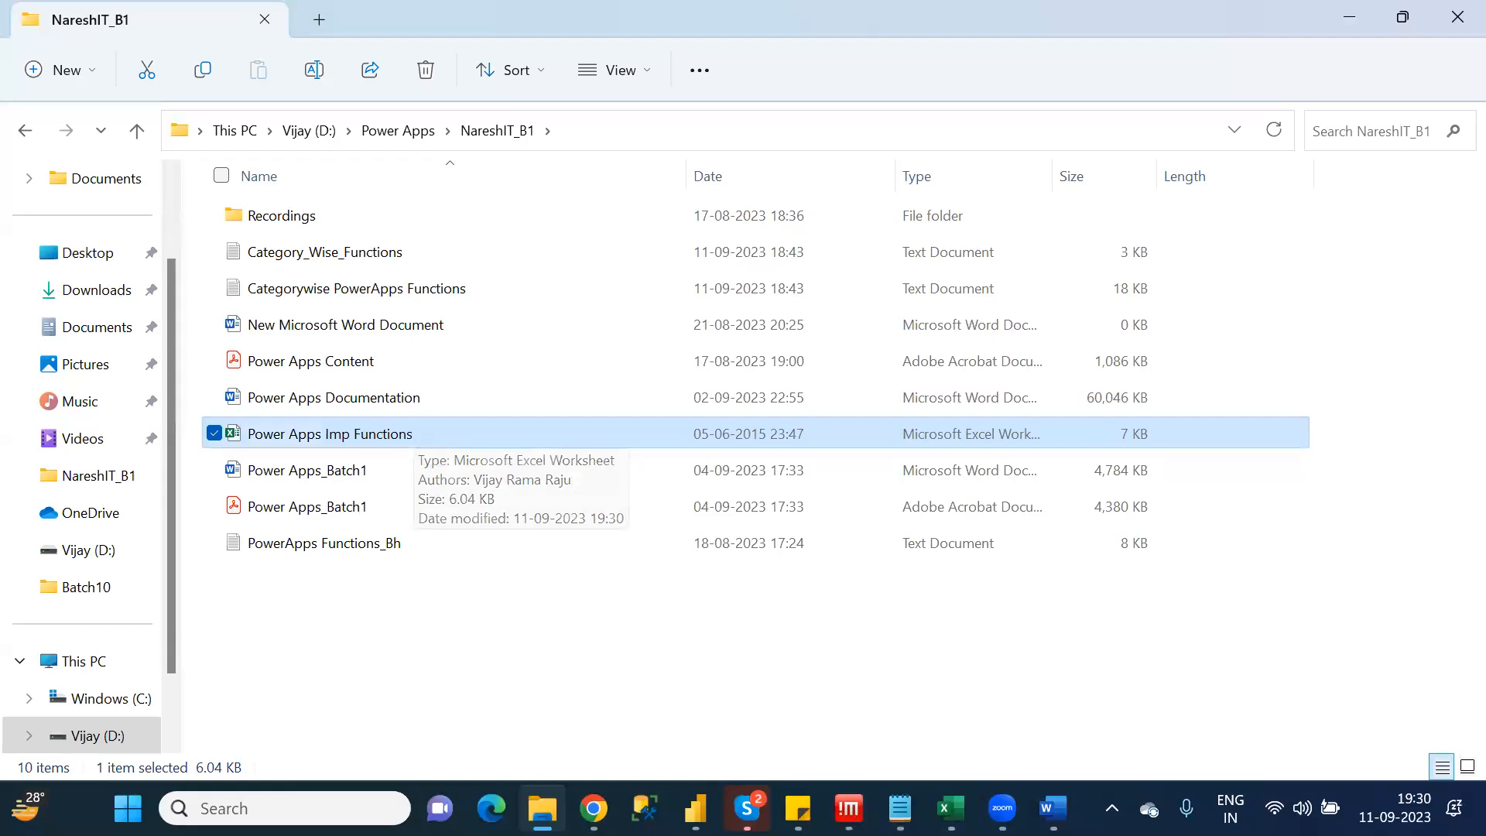
Open the Power Apps Imp Functions workbook in Excel and bring the Category_Wise_Functions list in Notepad to the front
{"action": "key", "text": "alt+Tab"}
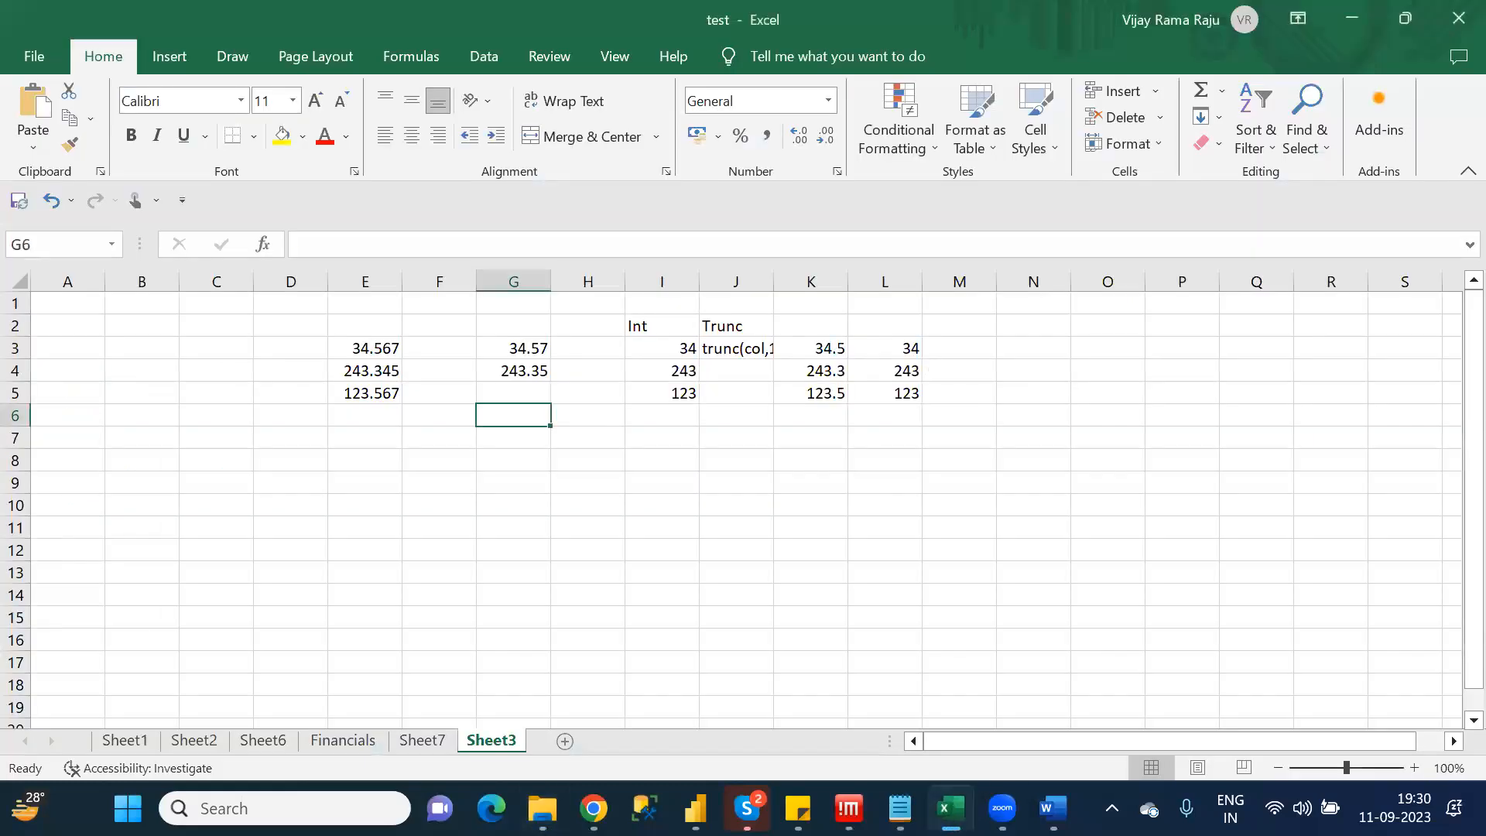
{"action": "key", "text": "alt+Tab"}
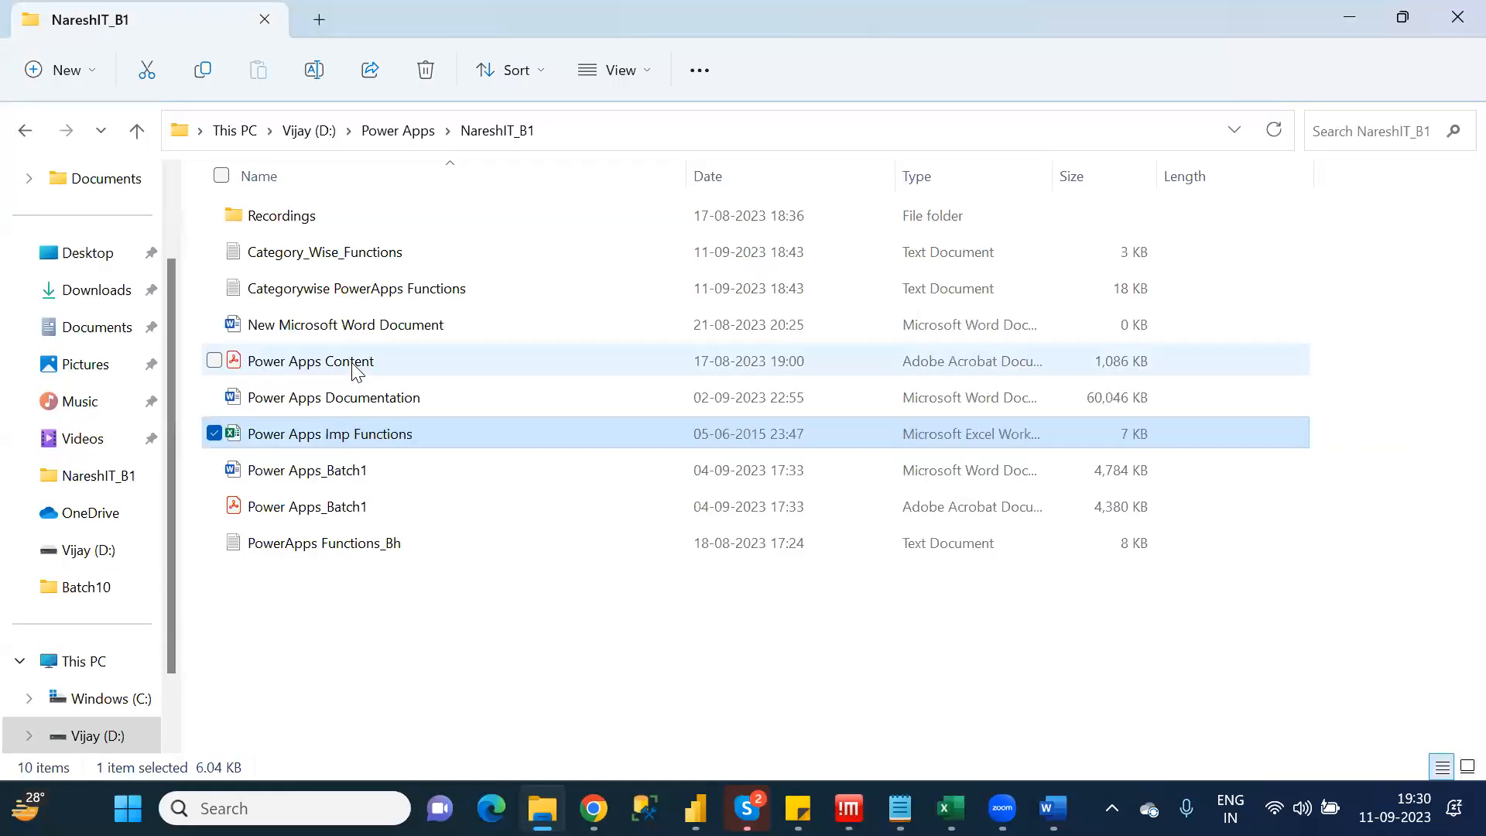
{"action": "left_click", "coordinate": [355, 436]}
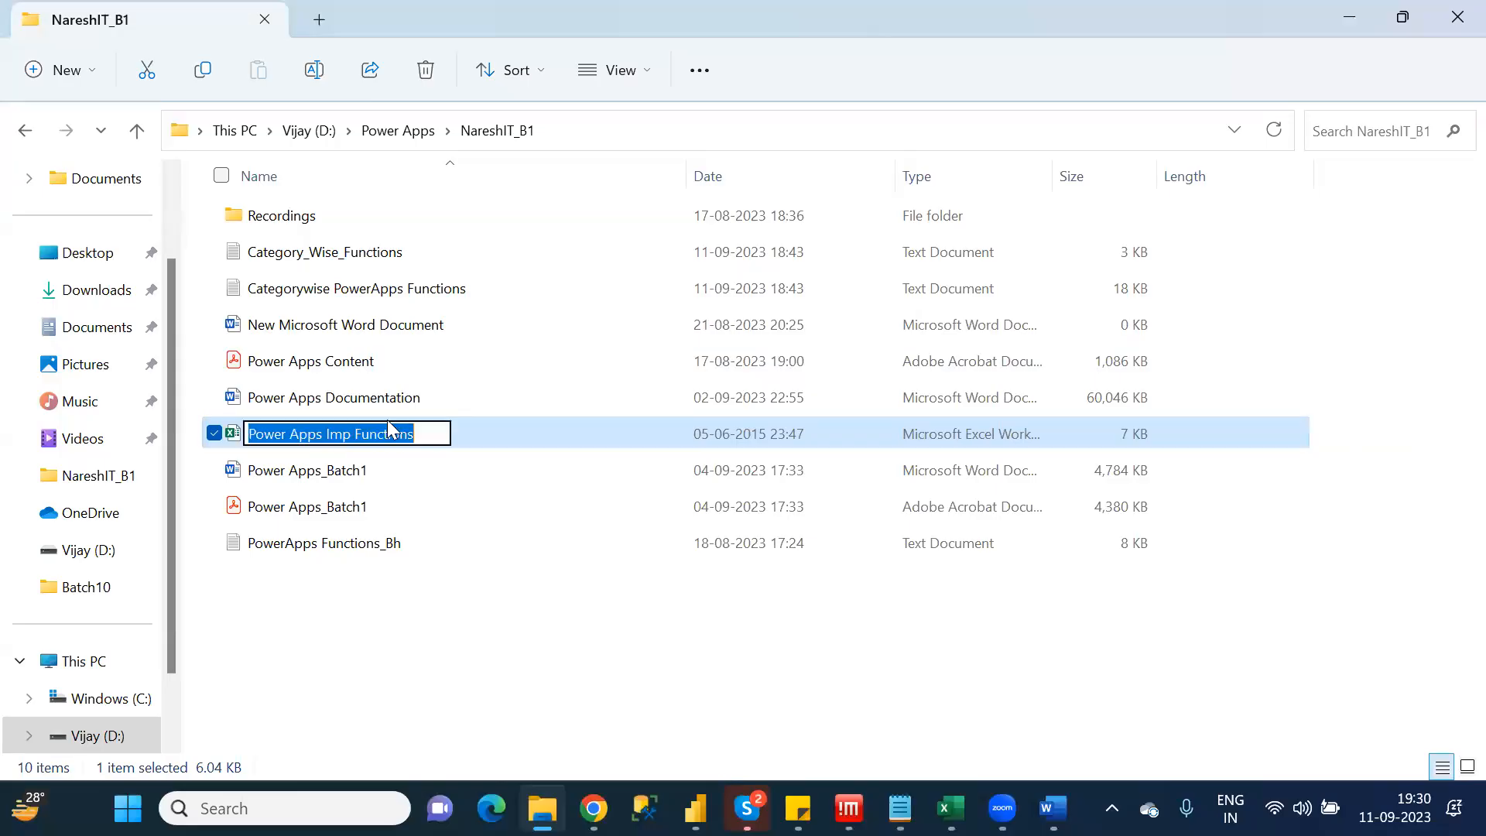
{"action": "left_click", "coordinate": [464, 433]}
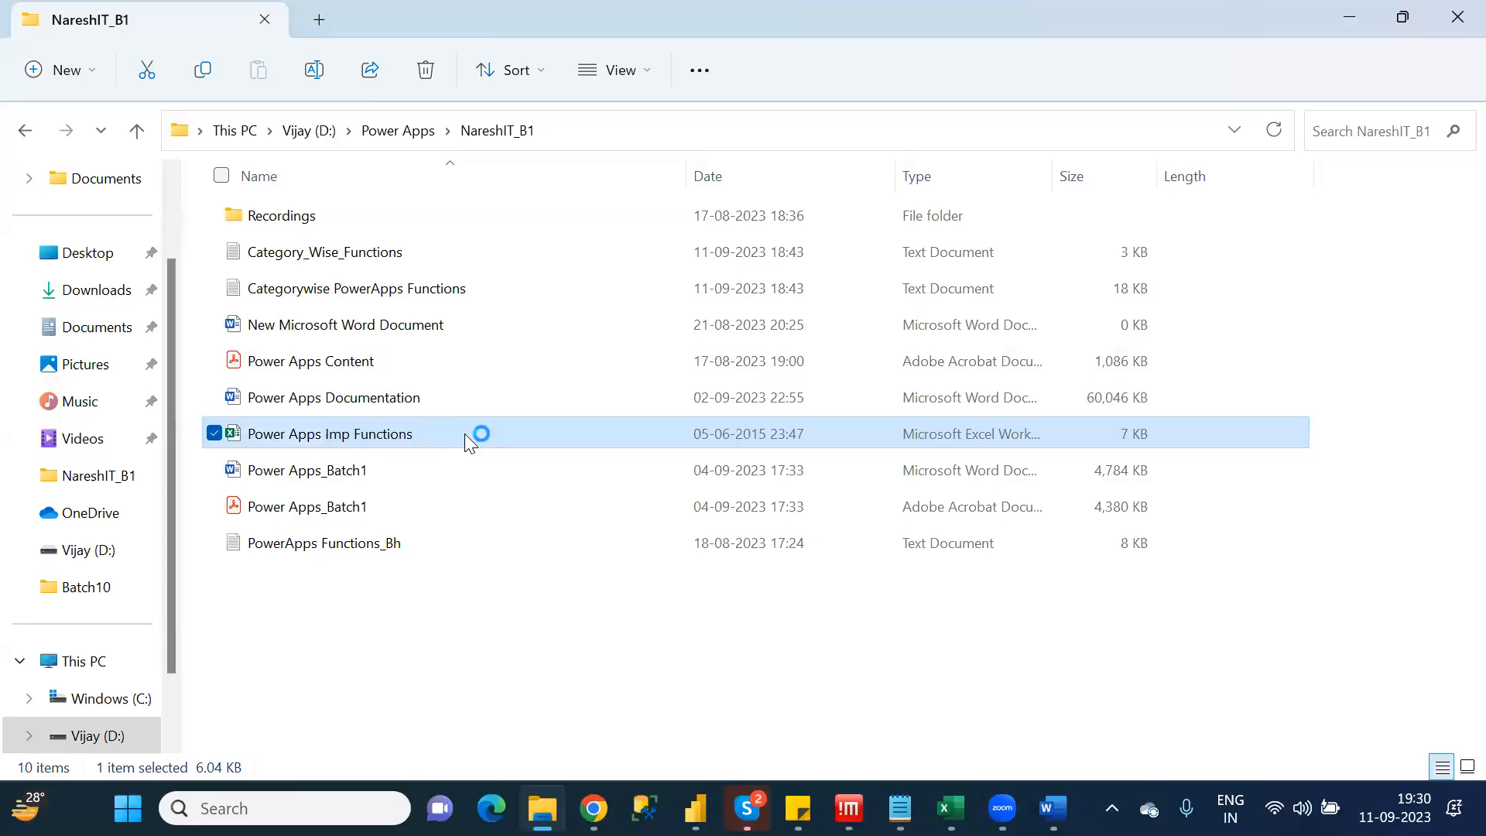
{"action": "double_click", "coordinate": [464, 434]}
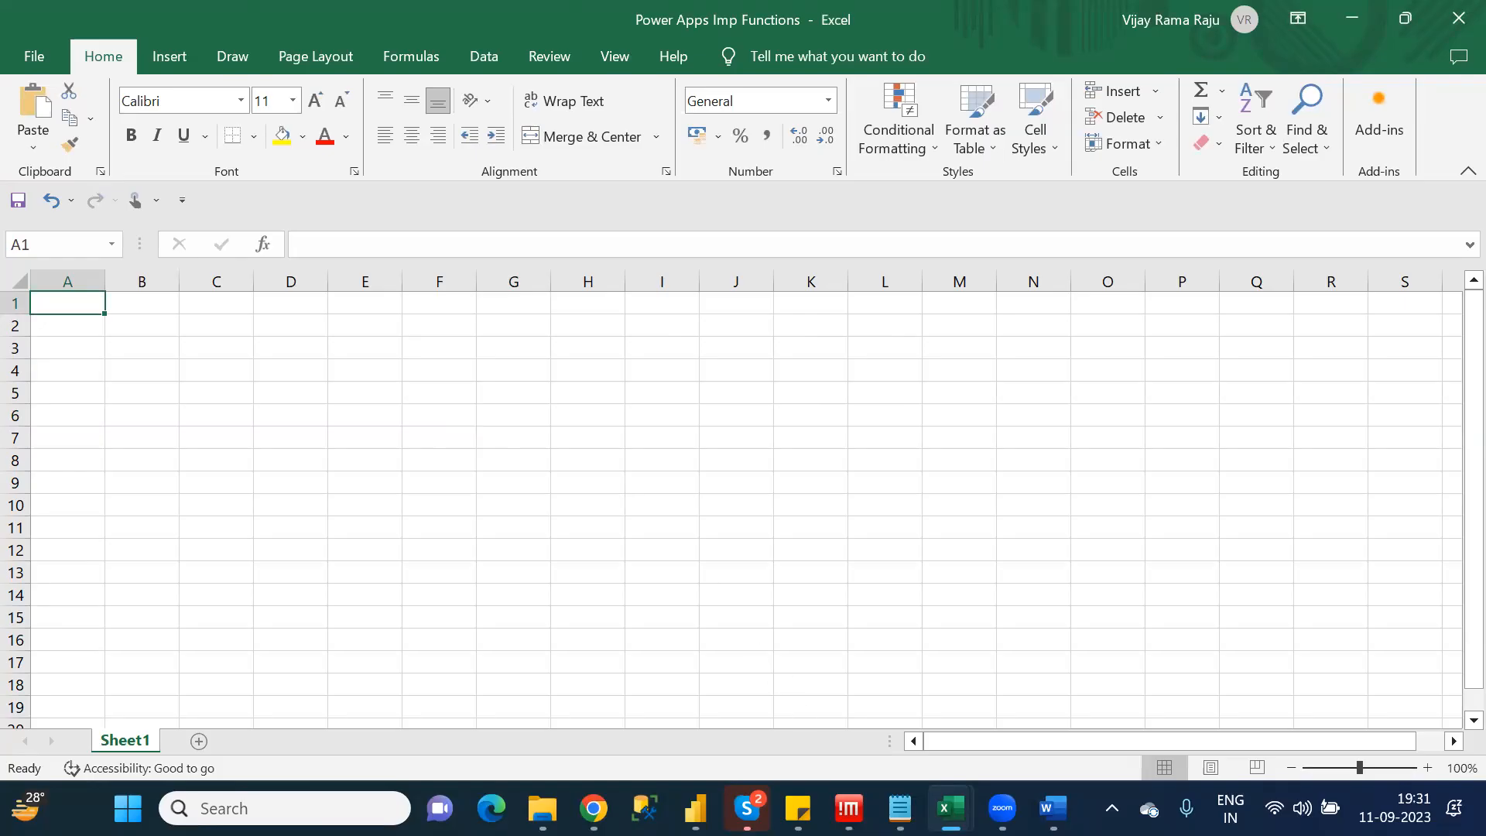
{"action": "key", "text": "alt+Tab"}
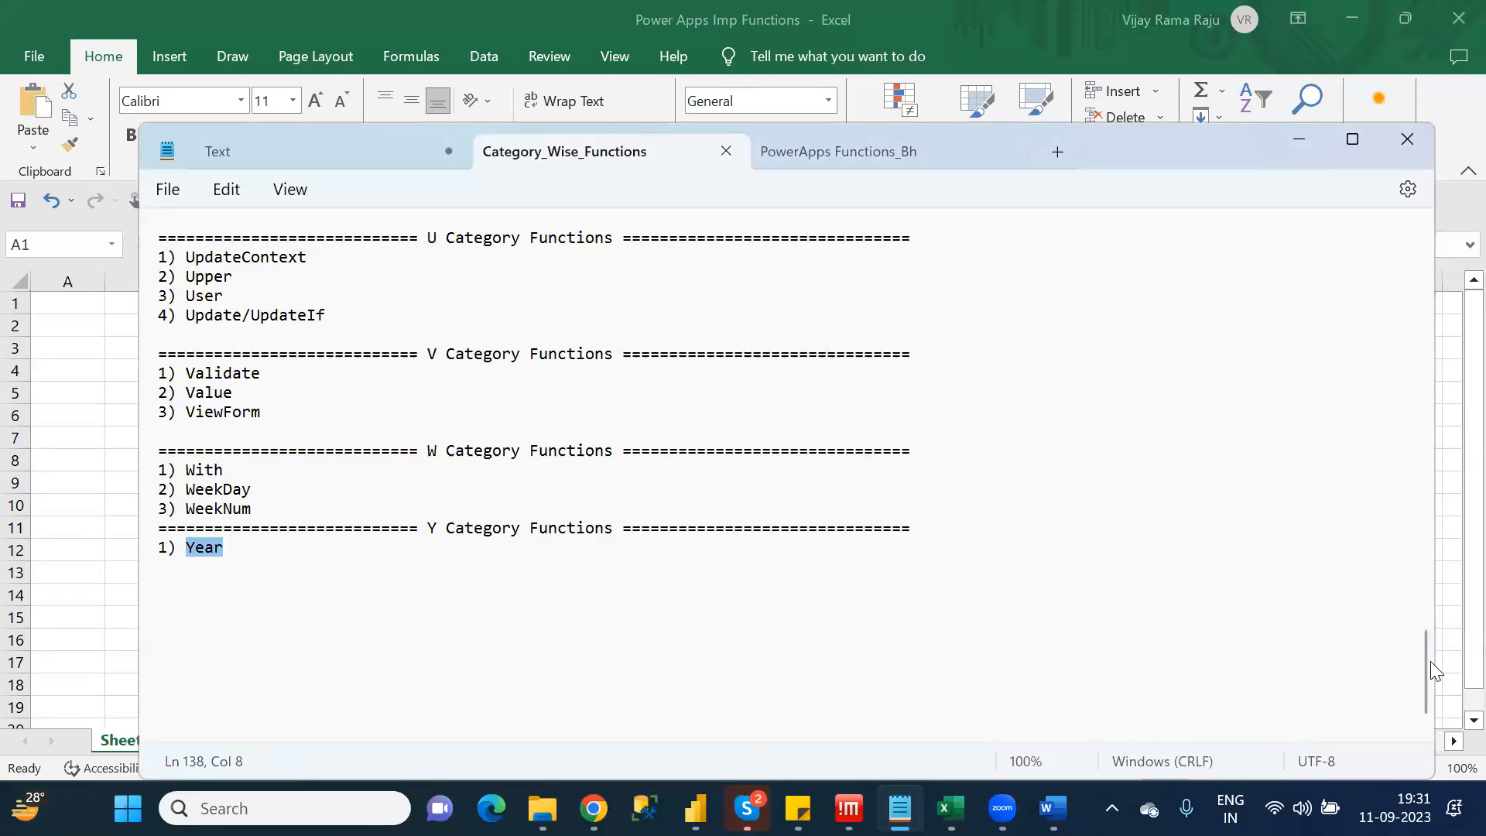
Copy the Addcolumns function name from the A Category Functions section of the Category_Wise_Functions file in Notepad
{"action": "left_click_drag", "start_coordinate": [1421, 653], "coordinate": [1399, 246]}
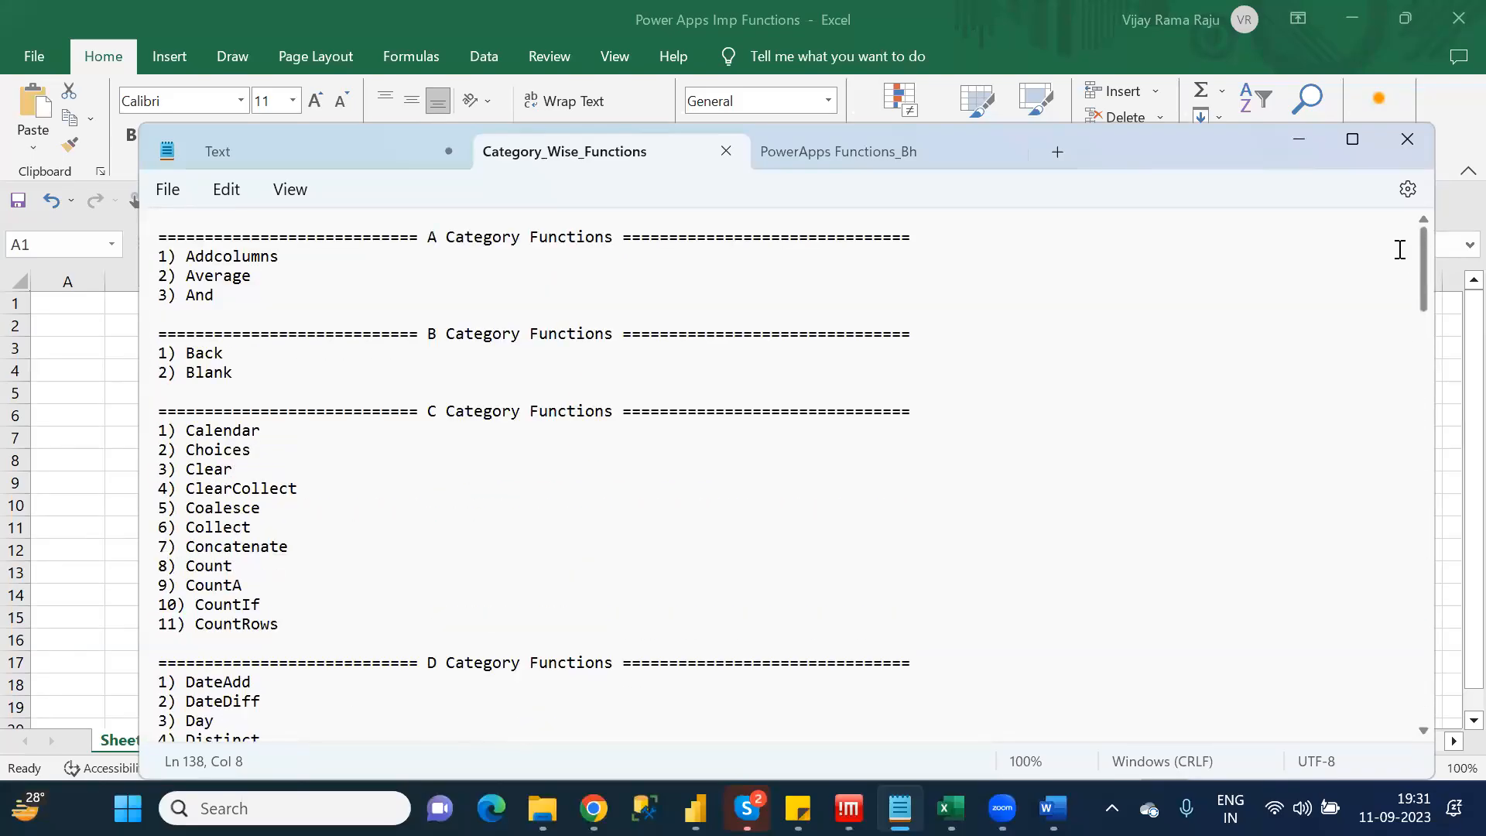
{"action": "key", "text": "alt+Tab"}
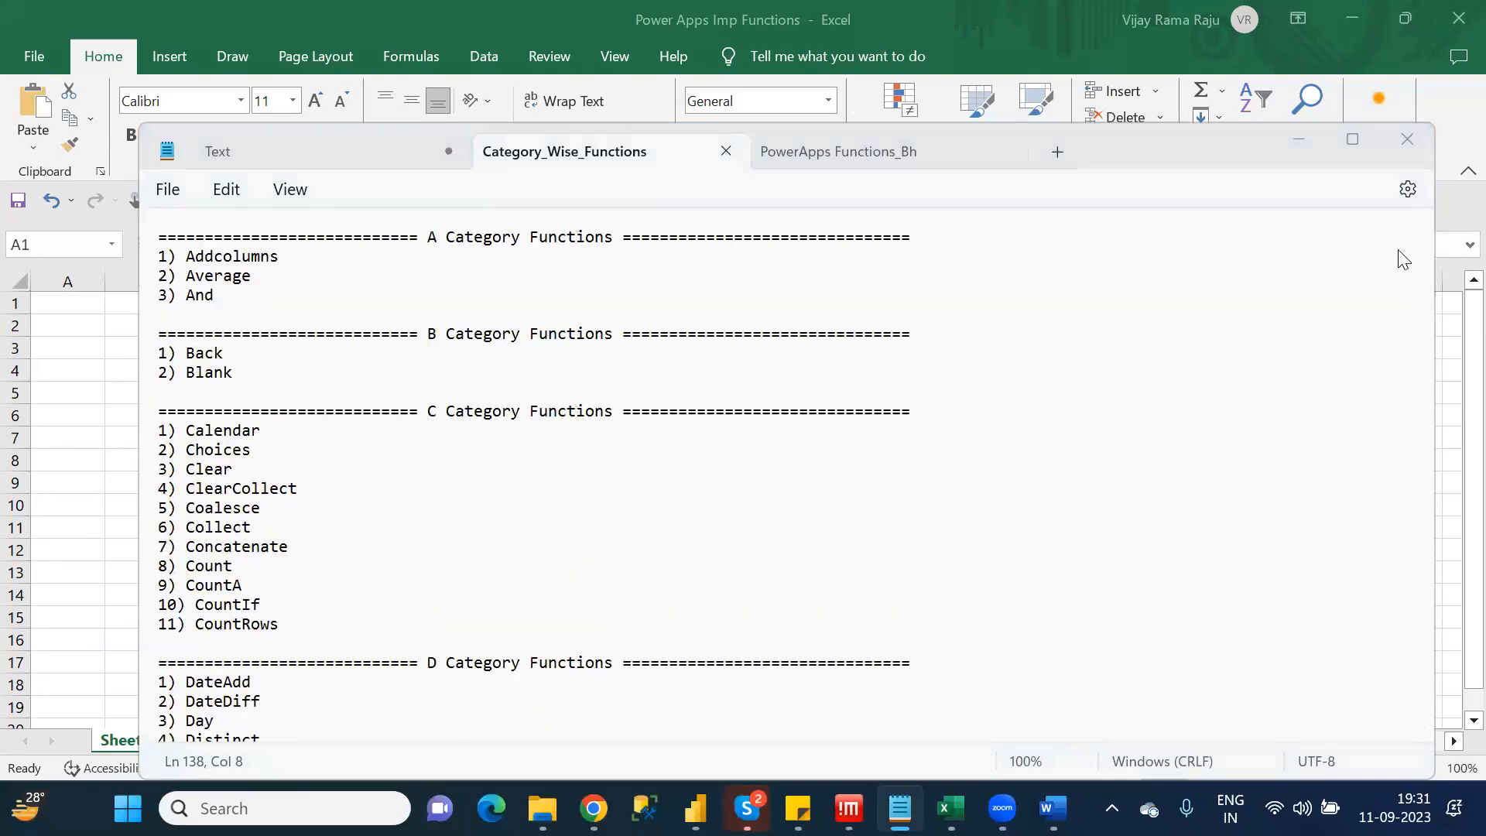
{"action": "left_click", "coordinate": [236, 308]}
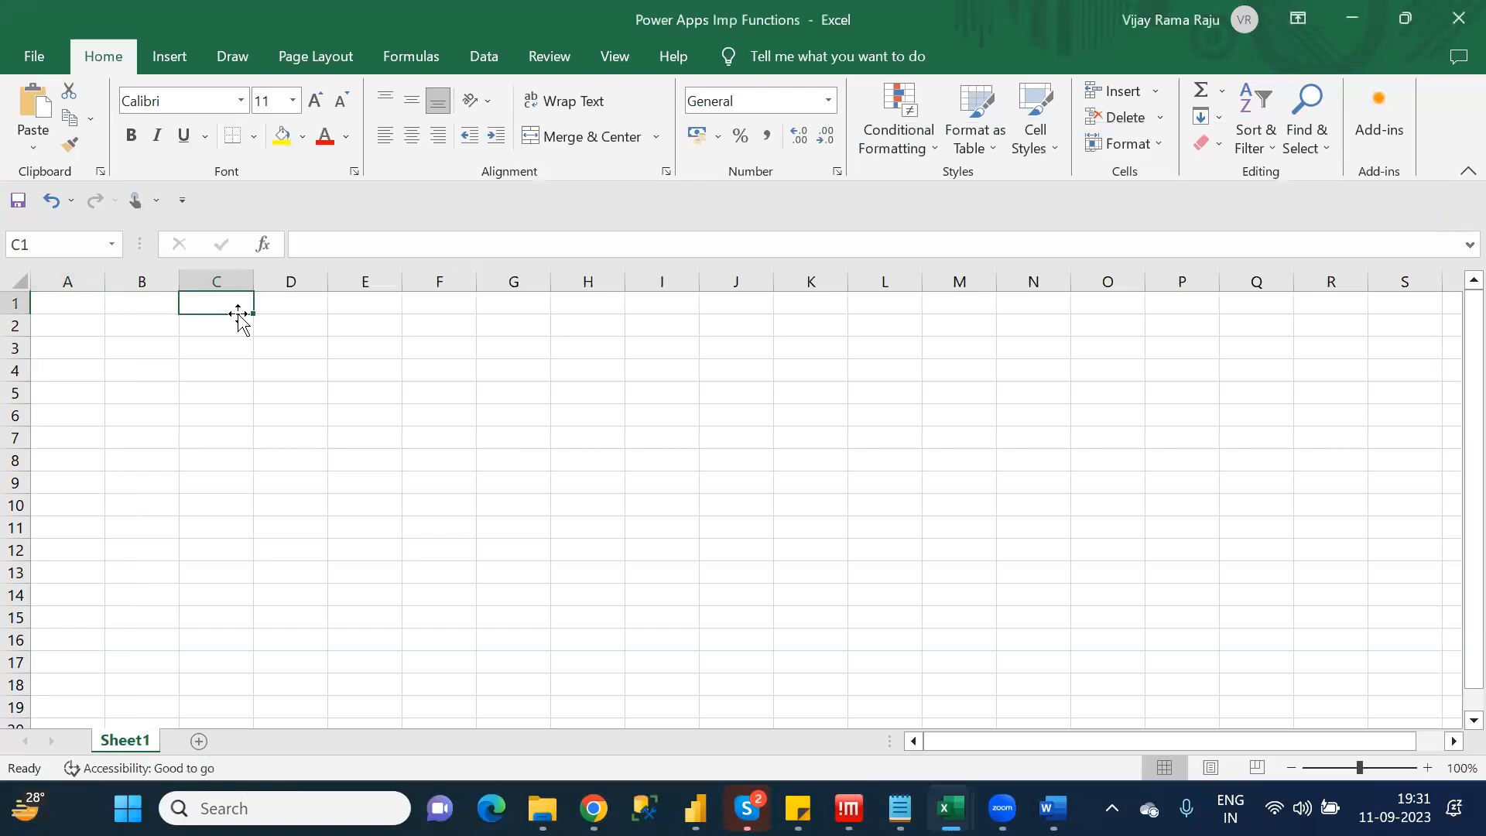
{"action": "key", "text": "alt+Tab"}
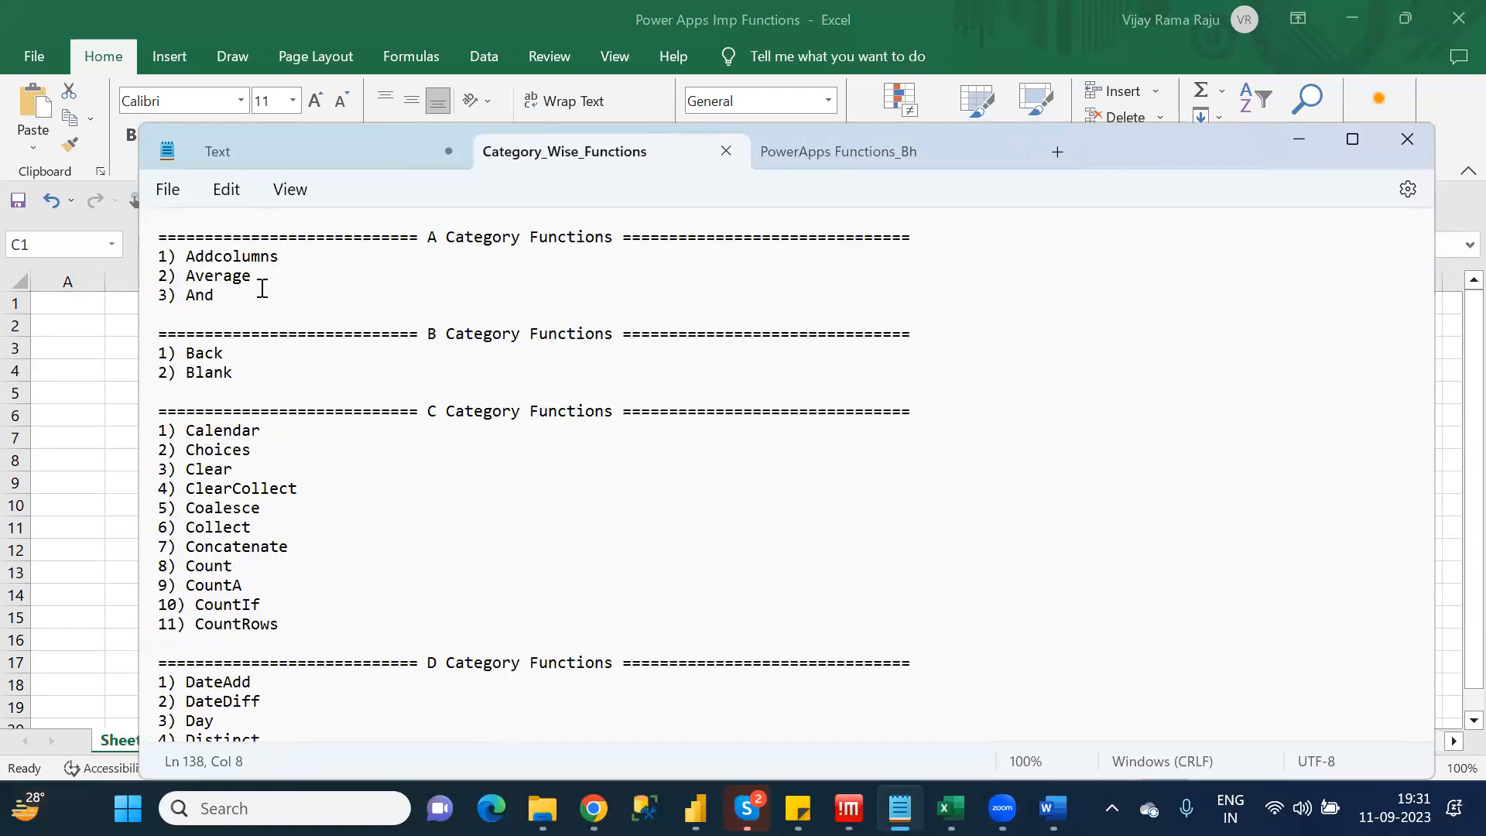
{"action": "left_click", "coordinate": [283, 260]}
{"action": "double_click", "coordinate": [195, 261]}
{"action": "key", "text": "ctrl+c"}
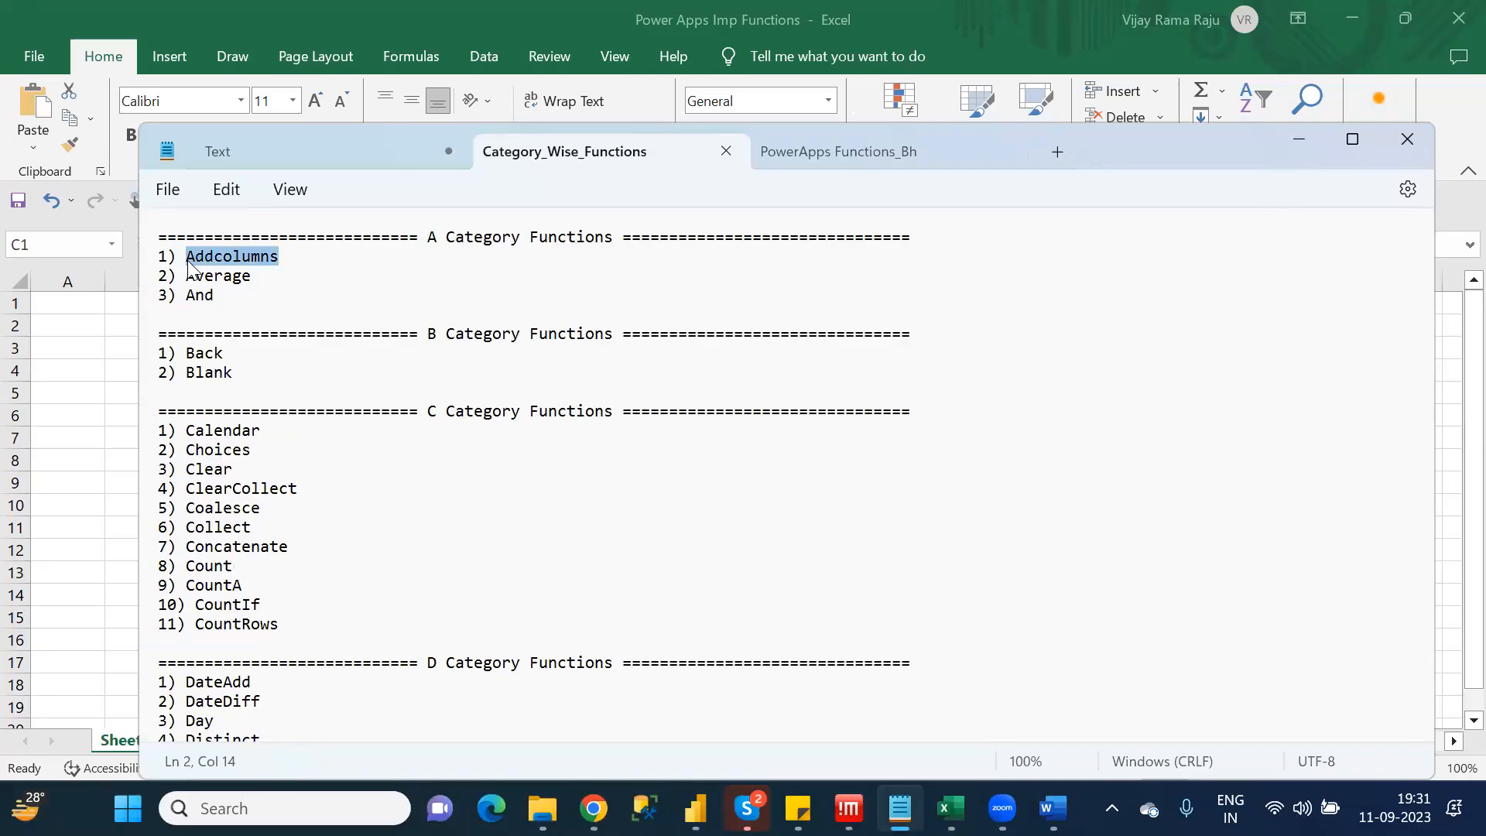
Switch to the Excel workbook, enter the header Function Name in cell A1, and fit column A to it
{"action": "key", "text": "alt+Tab"}
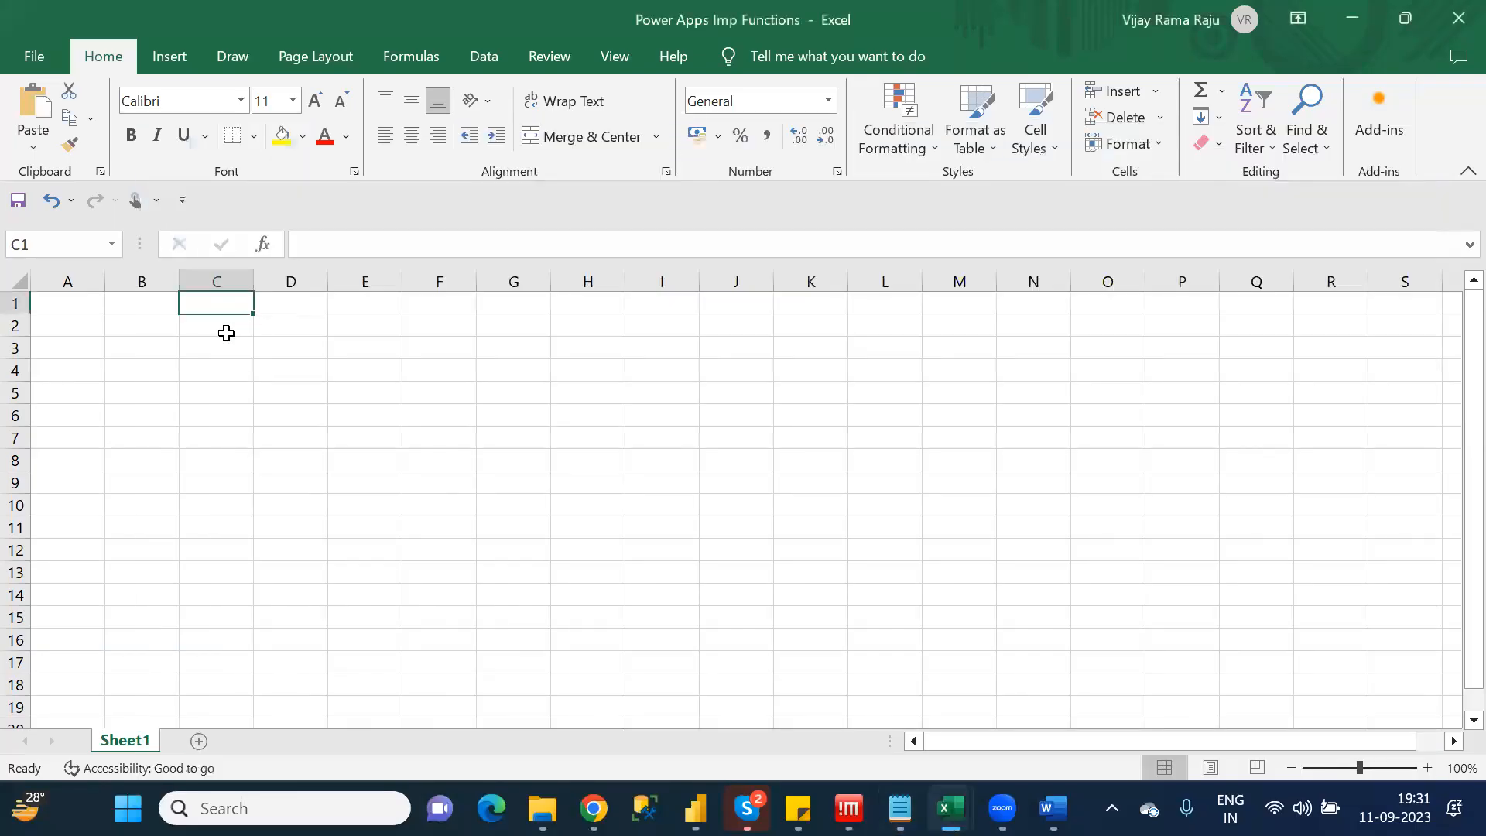
{"action": "left_click", "coordinate": [226, 332]}
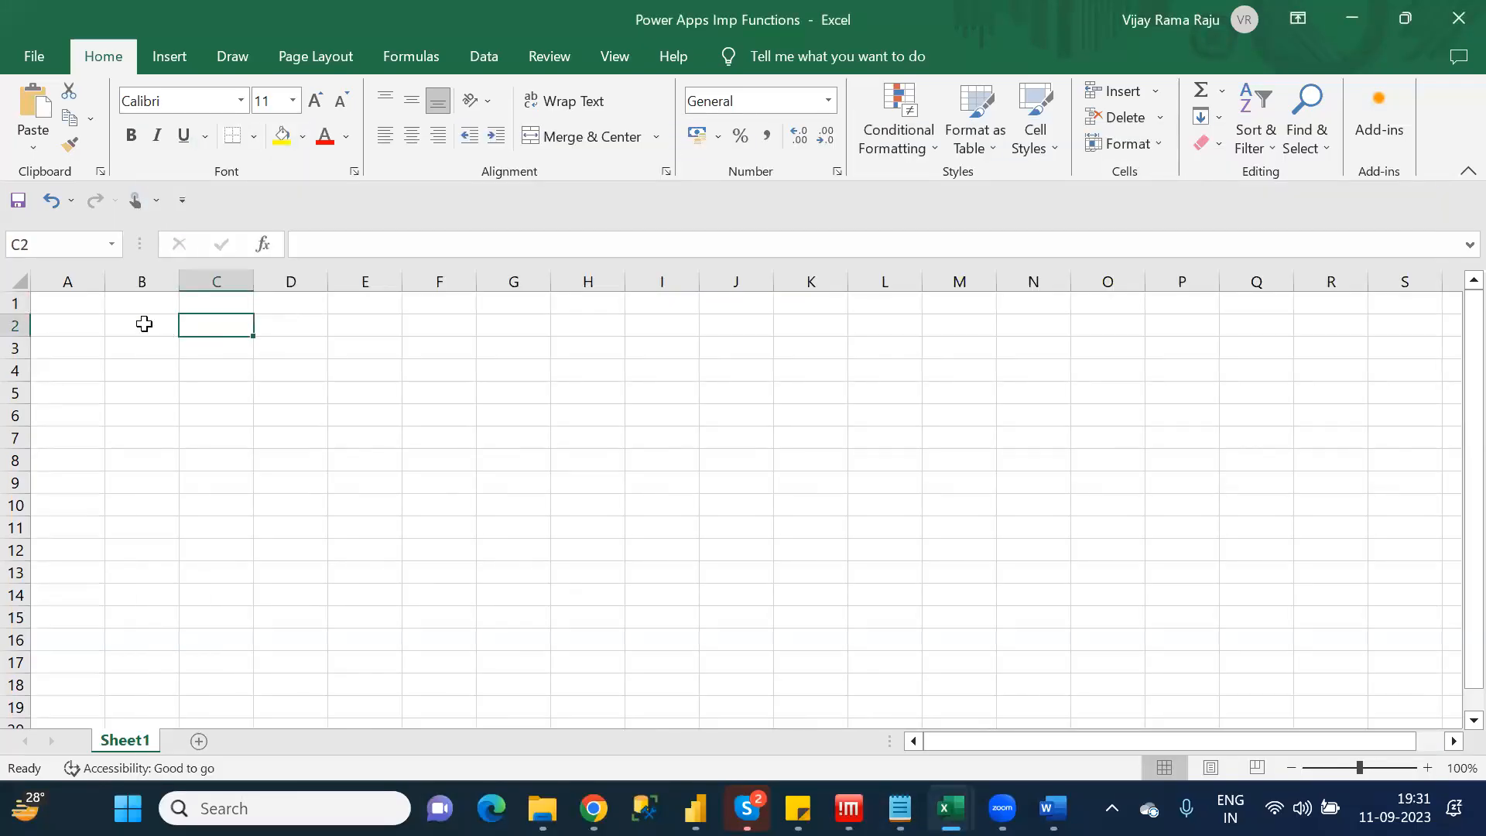
{"action": "left_click", "coordinate": [80, 300]}
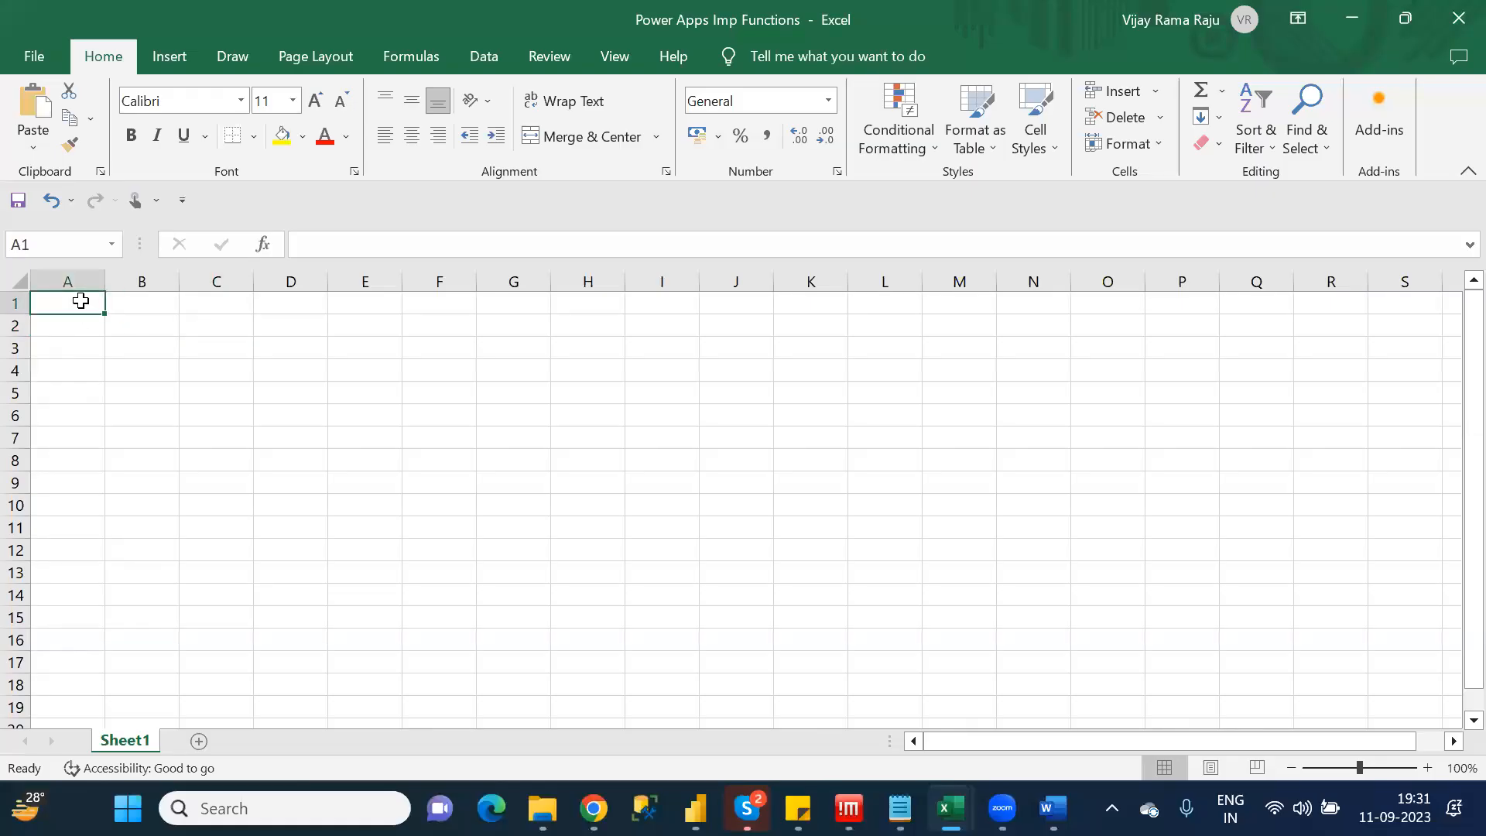
{"action": "type", "text": "Functi"}
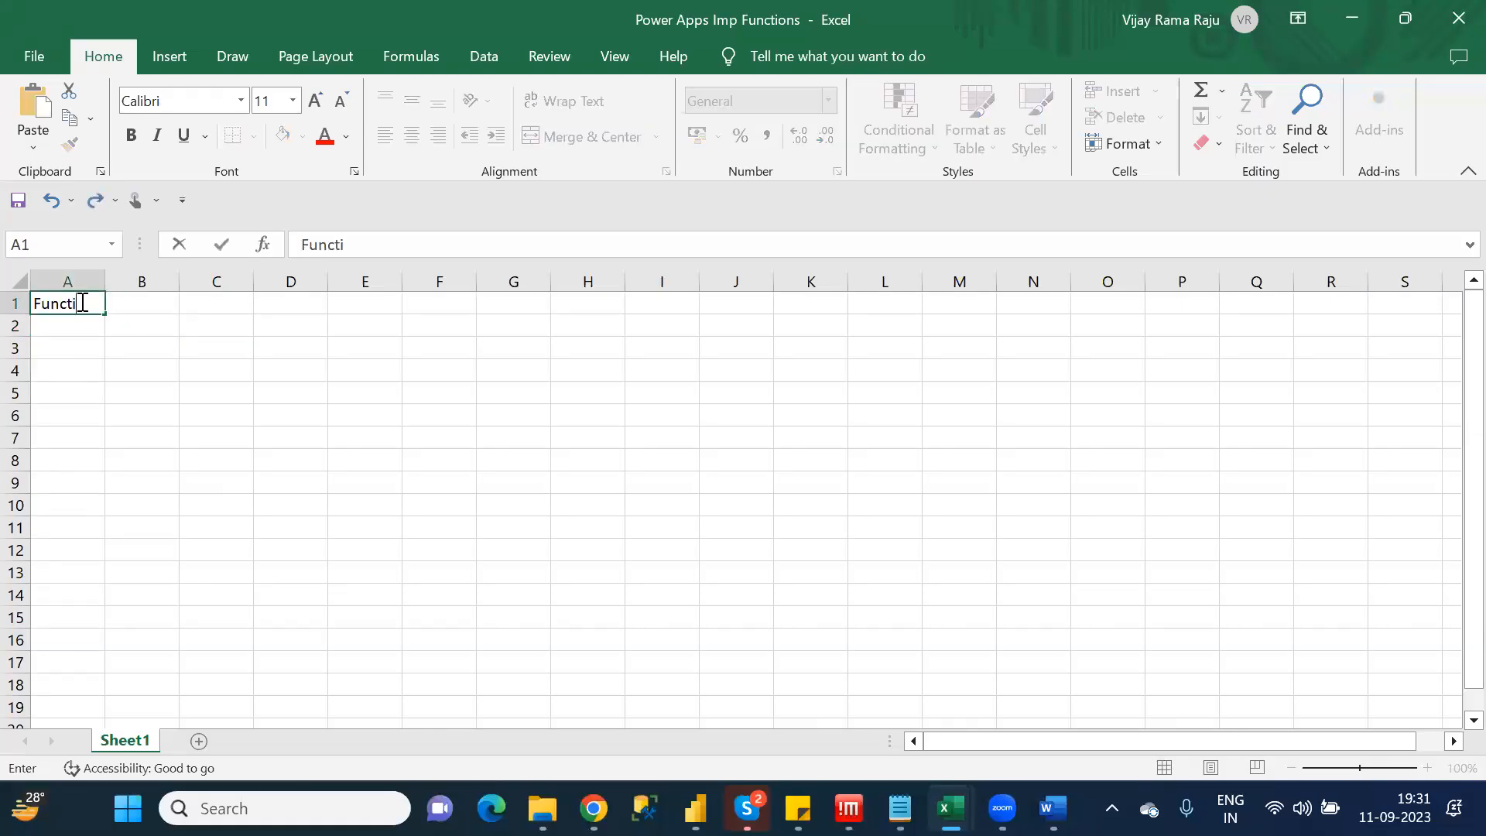
{"action": "type", "text": "on Name"}
{"action": "key", "text": "Tab"}
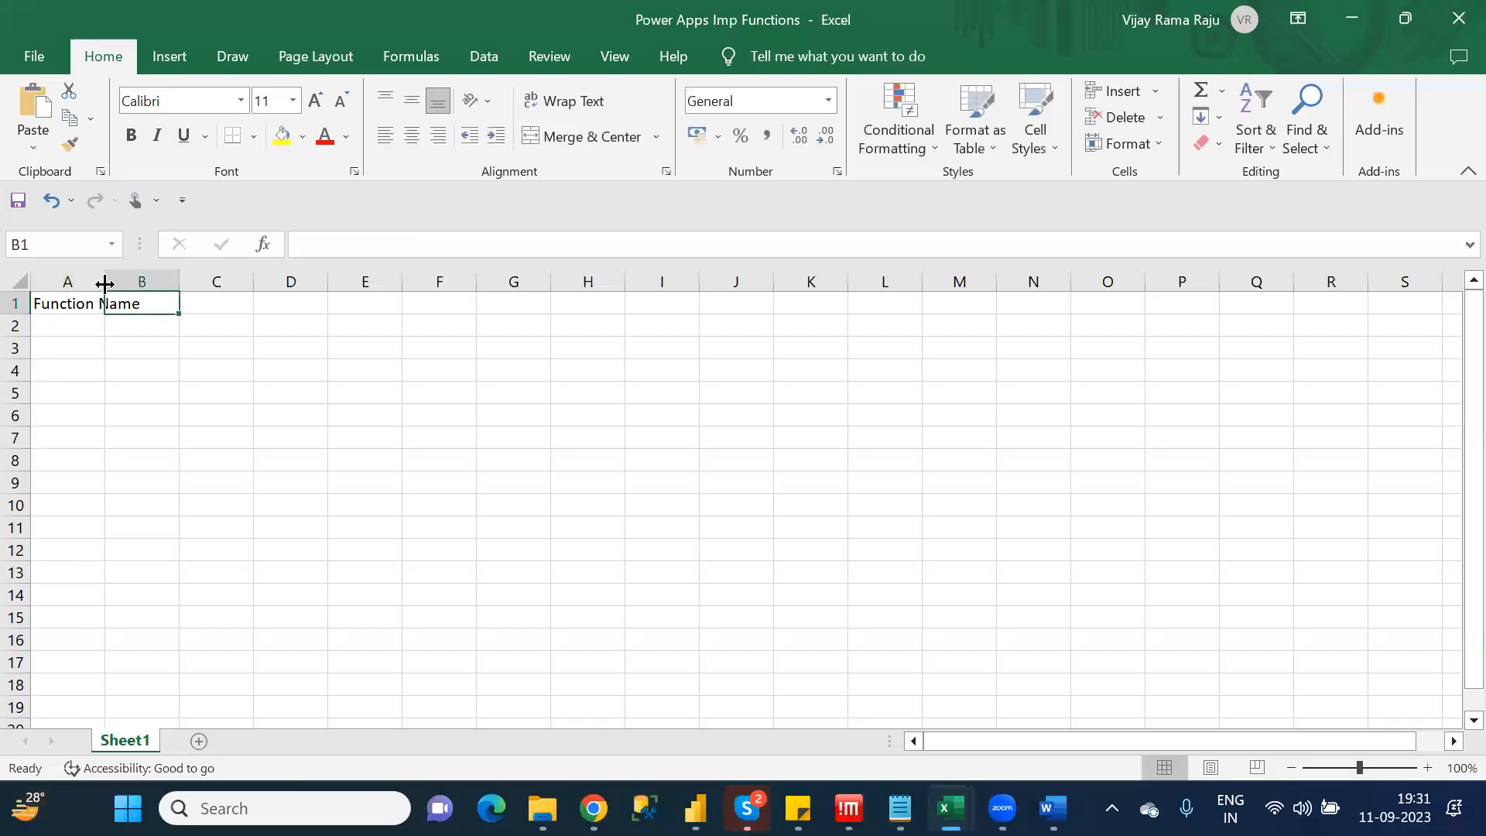
{"action": "double_click", "coordinate": [106, 281]}
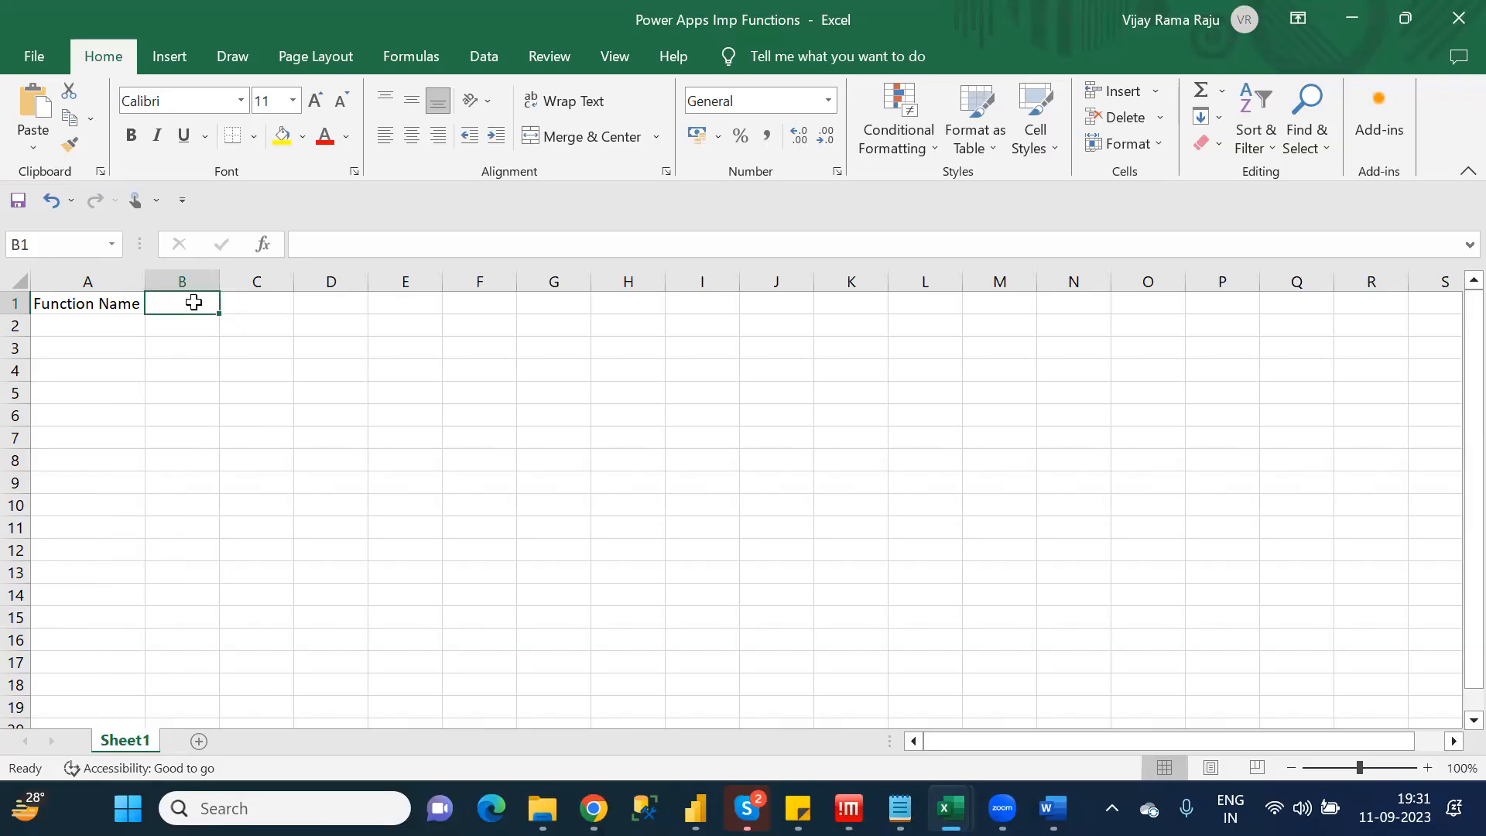
Enter the header Purpose Function in cell B1 and fit column B's width to the text
{"action": "type", "text": "Purpose"}
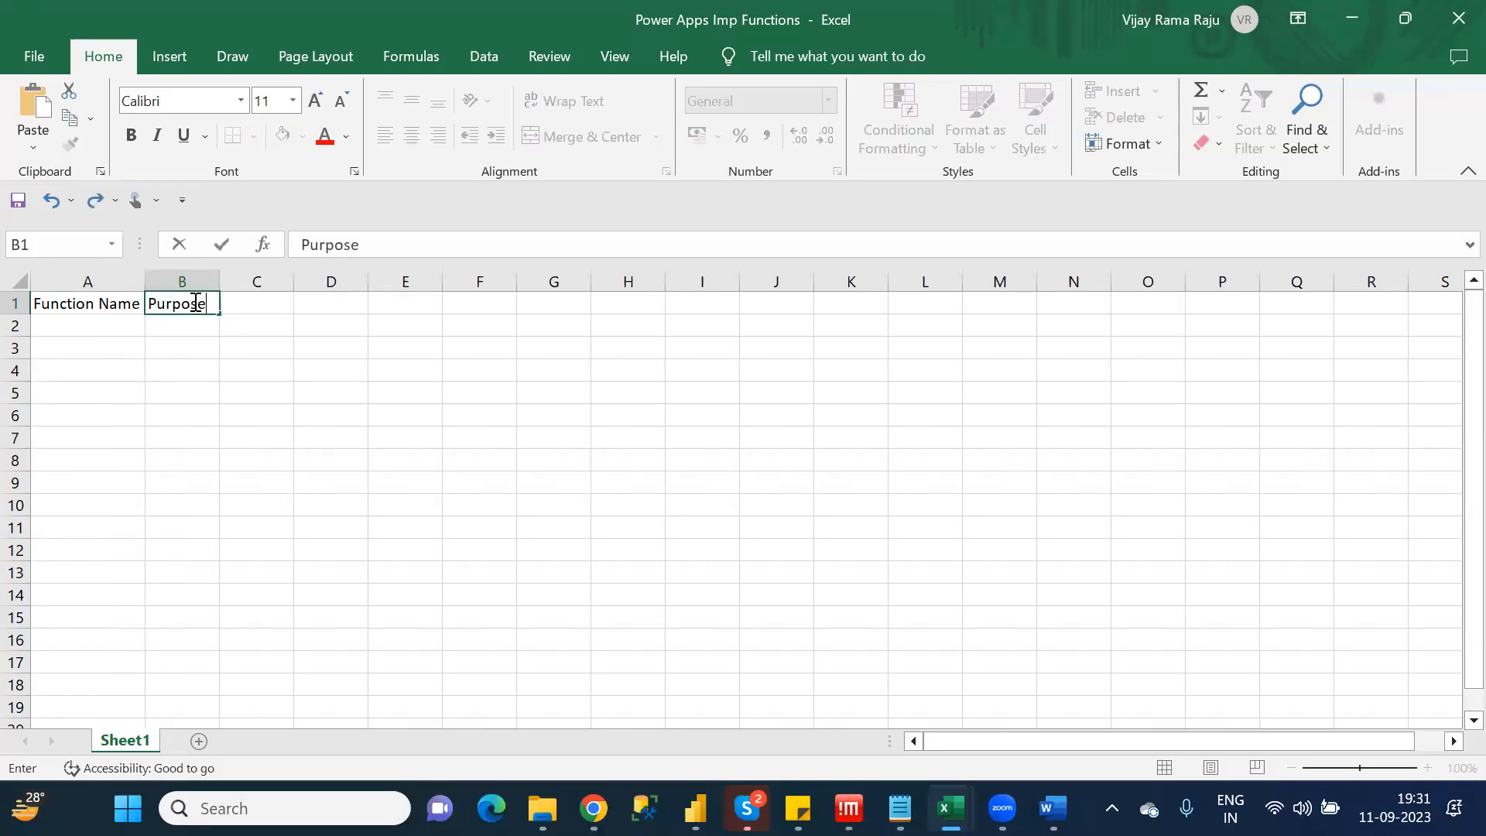
{"action": "type", "text": " Function"}
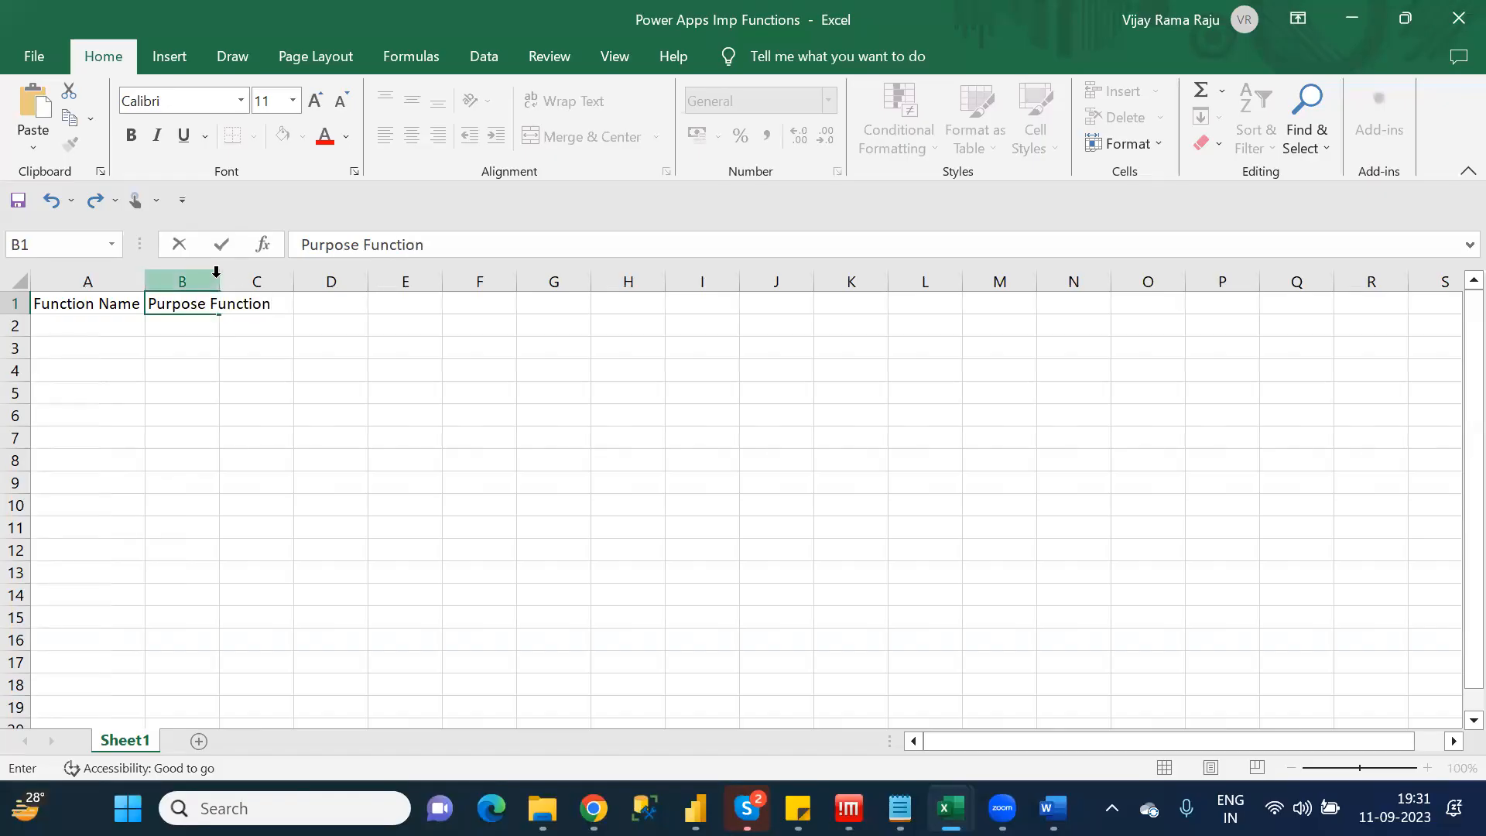
{"action": "left_click", "coordinate": [218, 272]}
{"action": "double_click", "coordinate": [219, 276]}
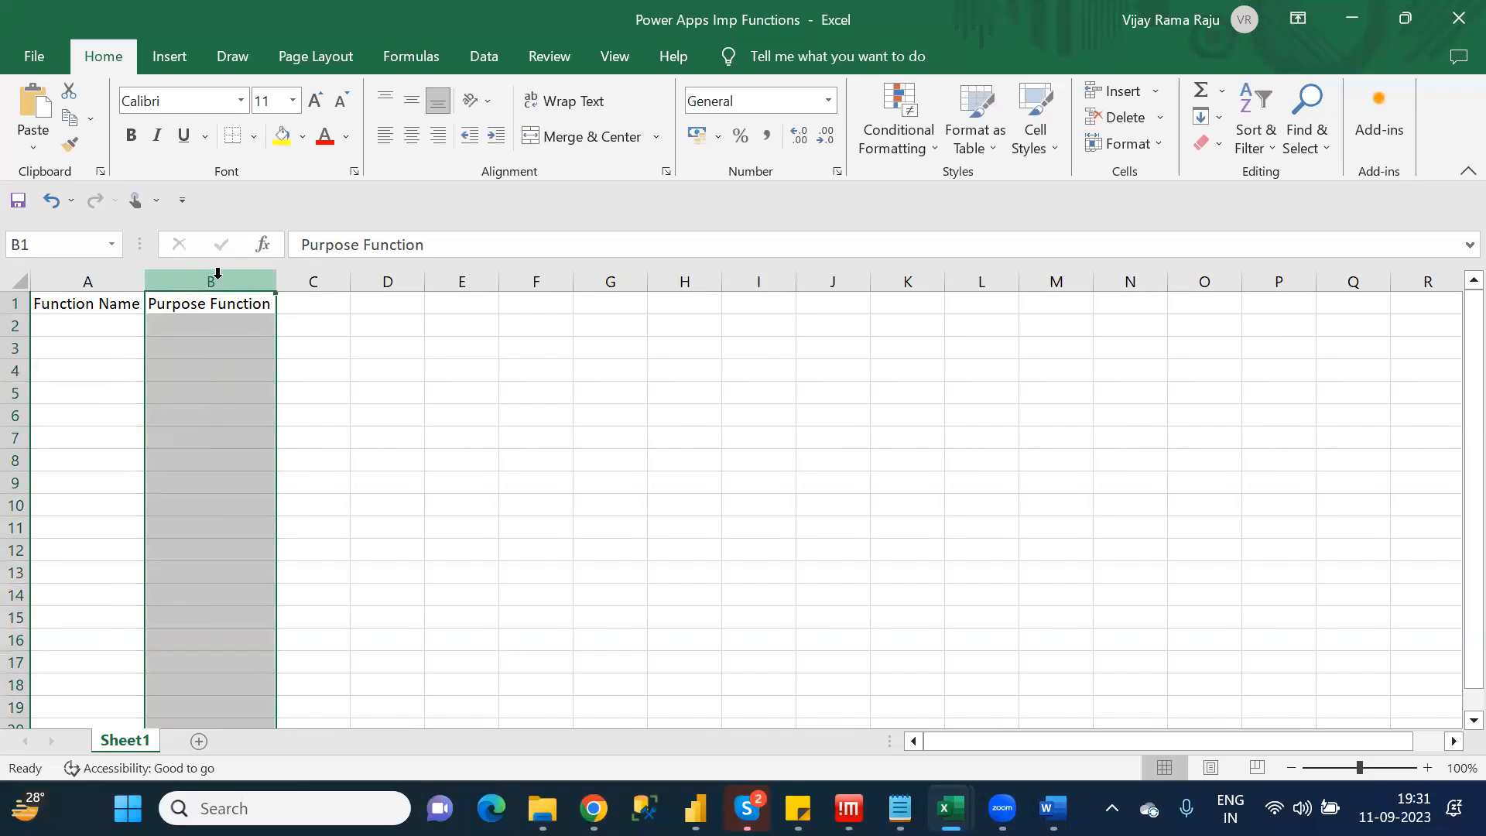
Enter the header Syntax in cell C1
{"action": "left_click", "coordinate": [311, 301]}
{"action": "type", "text": "Syntax"}
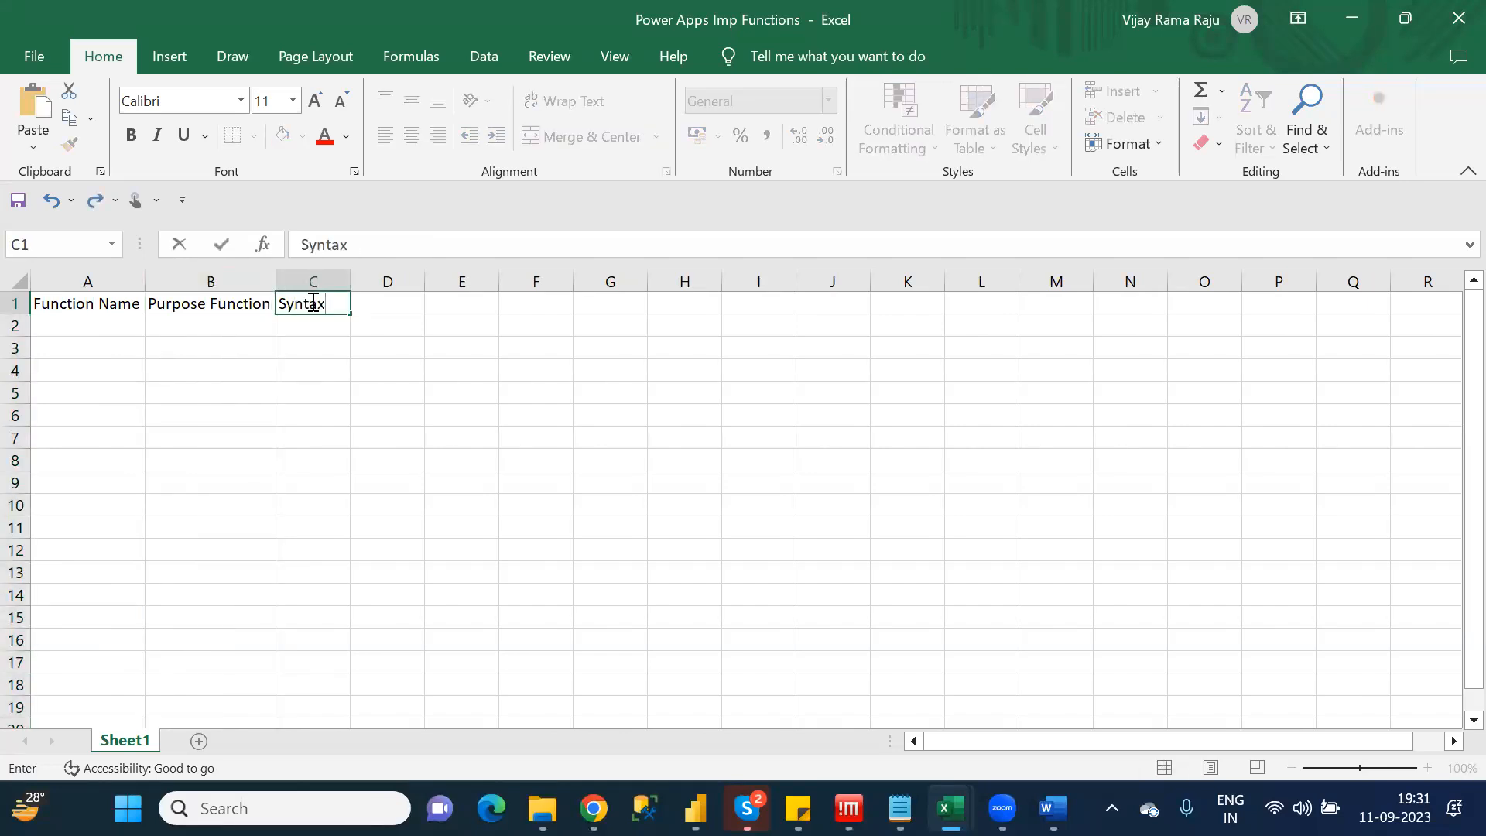
{"action": "key", "text": "Return"}
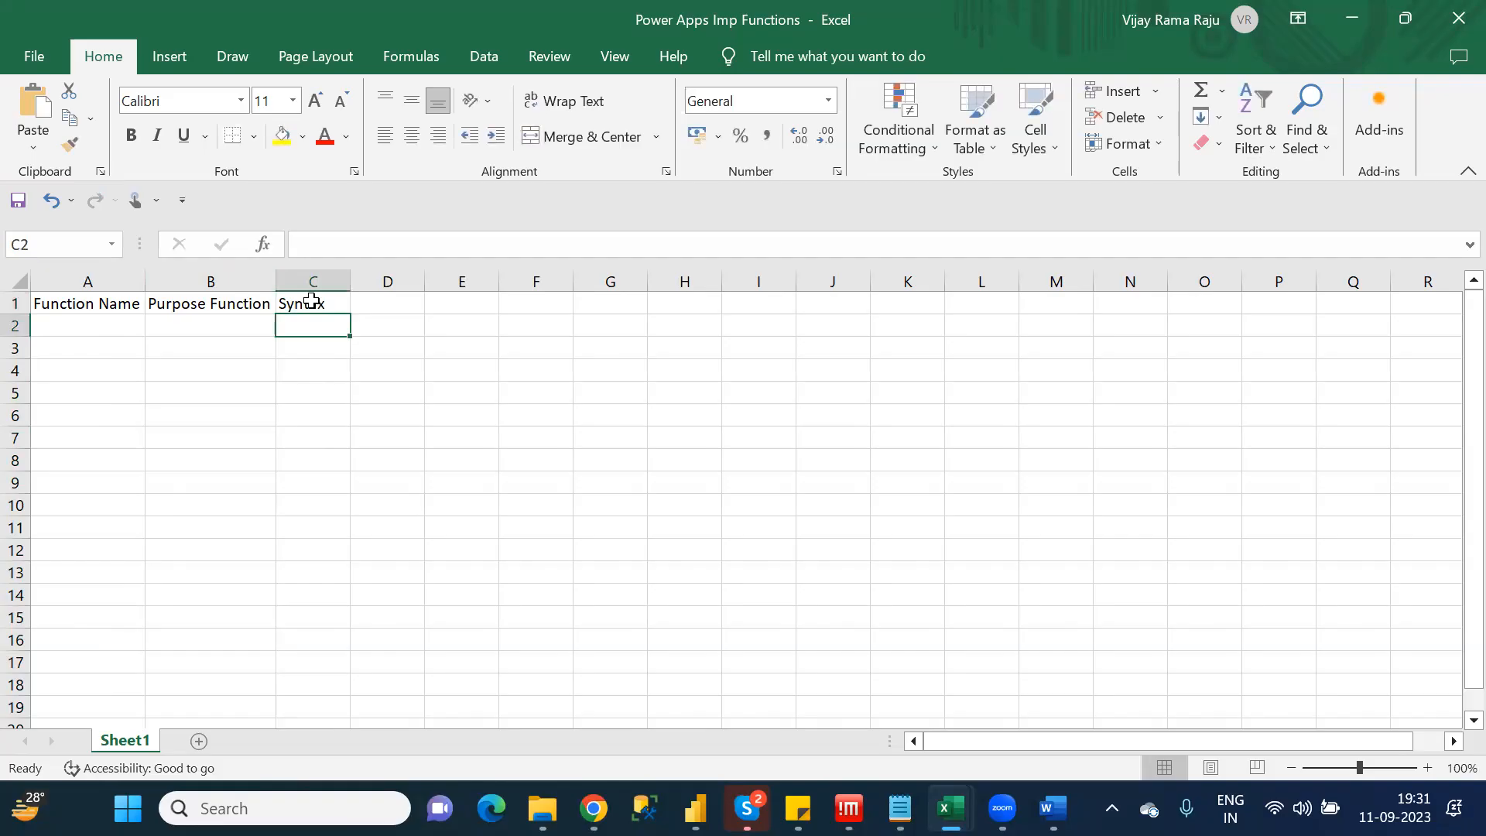
Paste the copied Addcolumns name into cell A2 under Function Name
{"action": "left_click", "coordinate": [113, 325]}
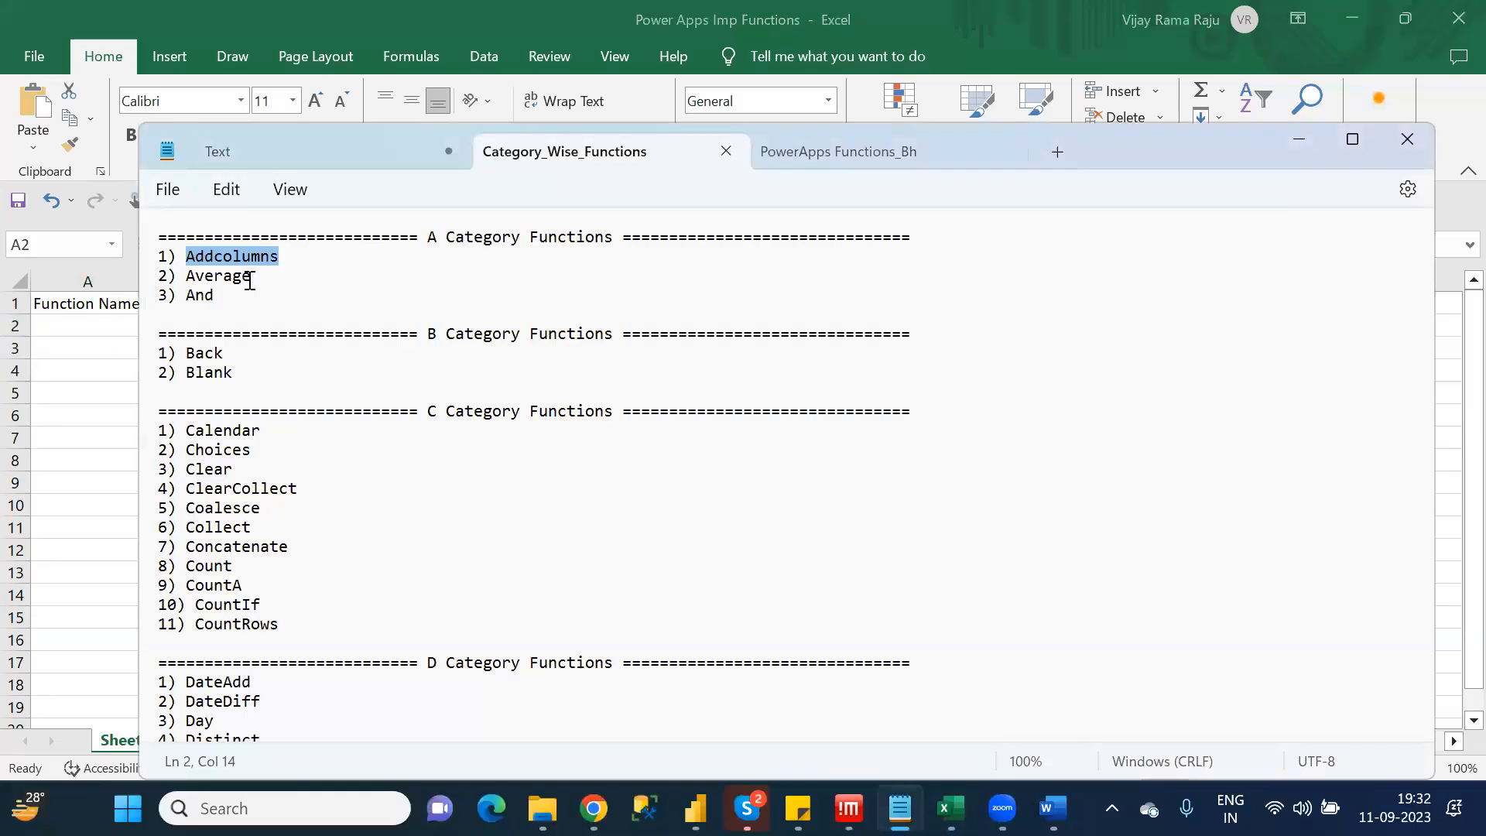
{"action": "key", "text": "alt+Tab"}
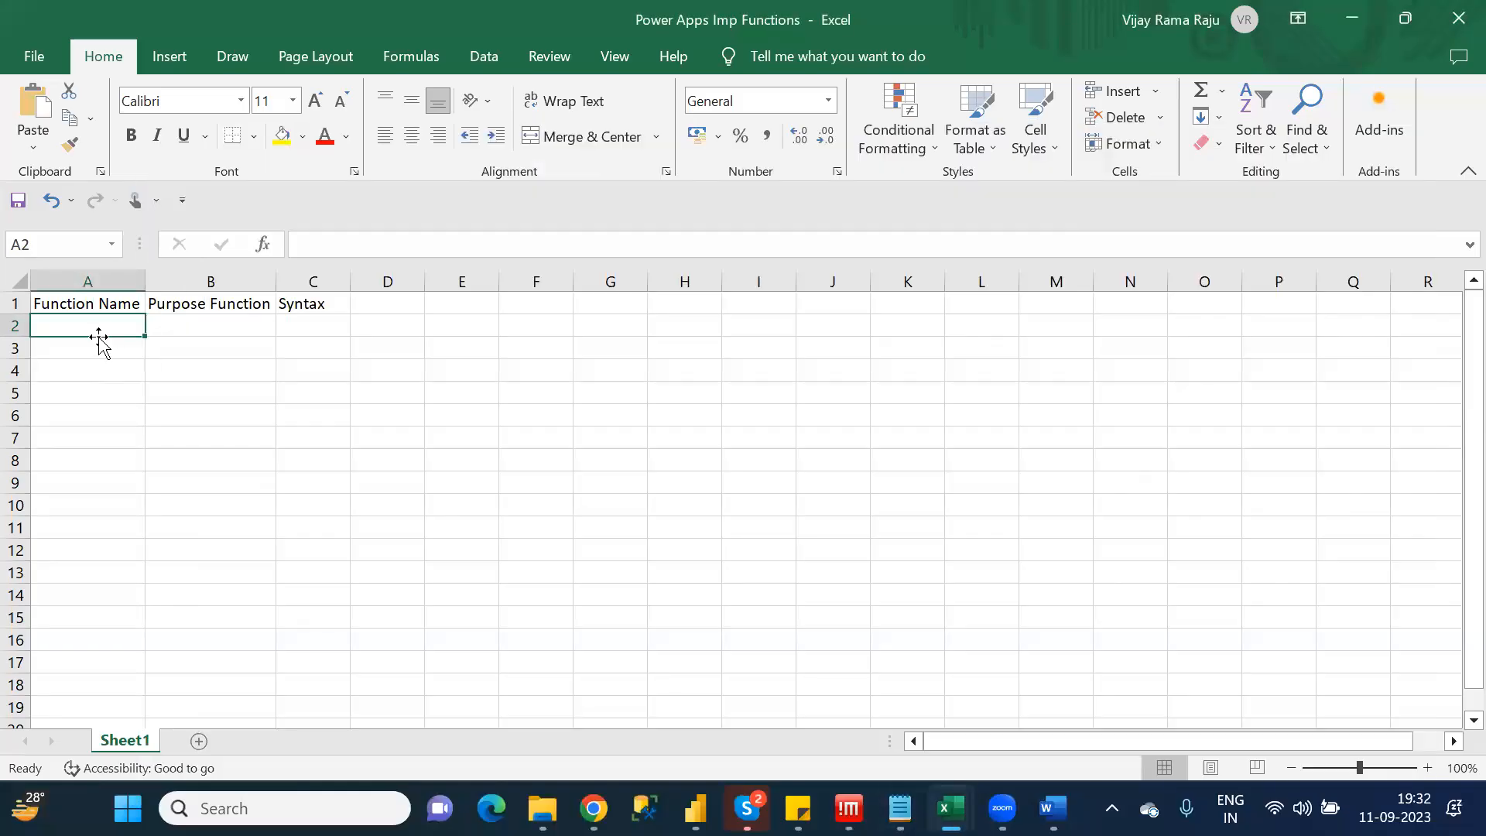
{"action": "key", "text": "ctrl+v"}
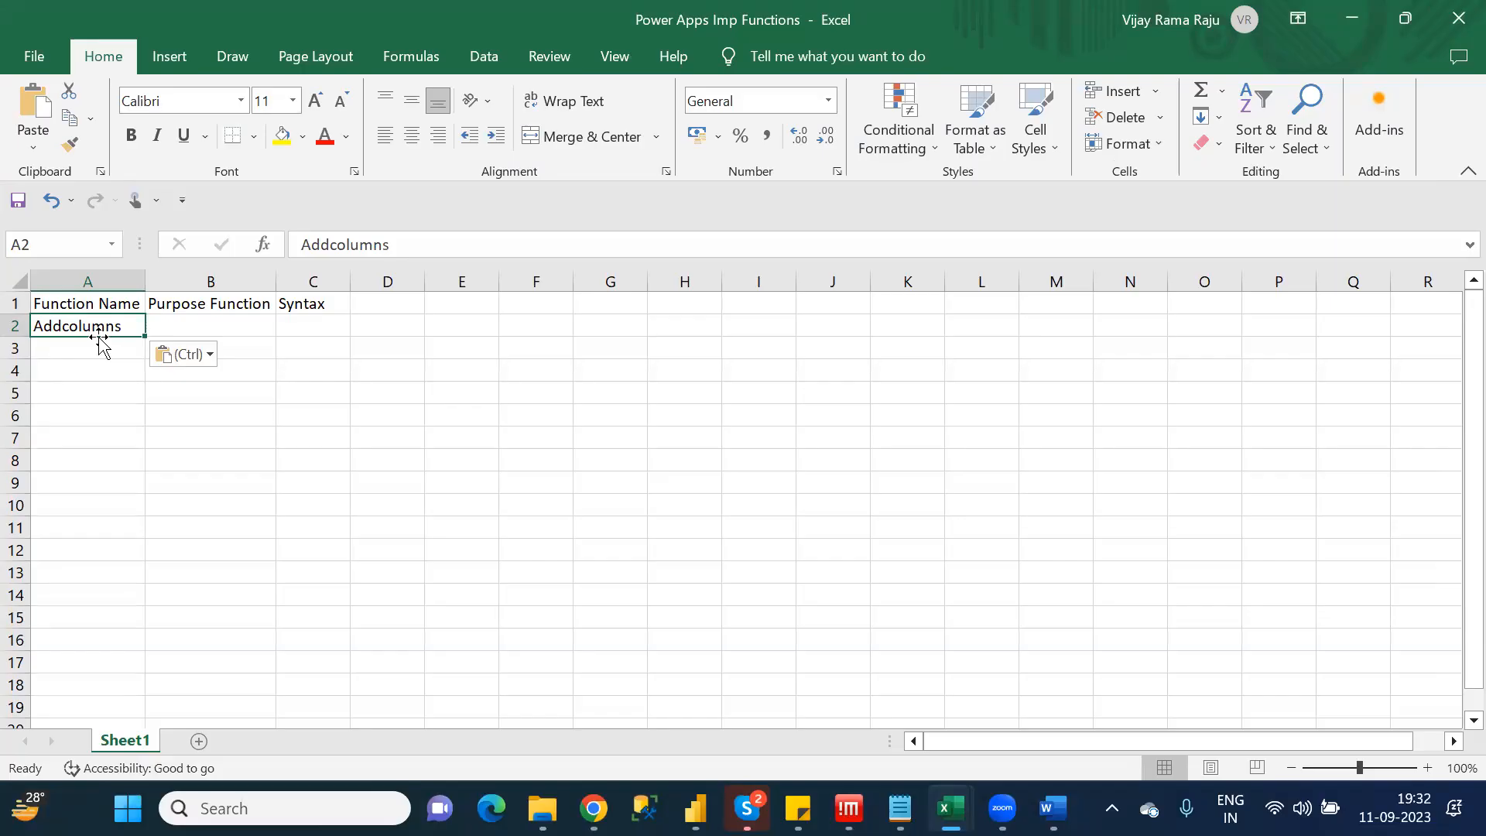
Enter "It will create new calculated columns by using existing table" in B2 and widen column B to fit the full text
{"action": "left_click", "coordinate": [201, 323]}
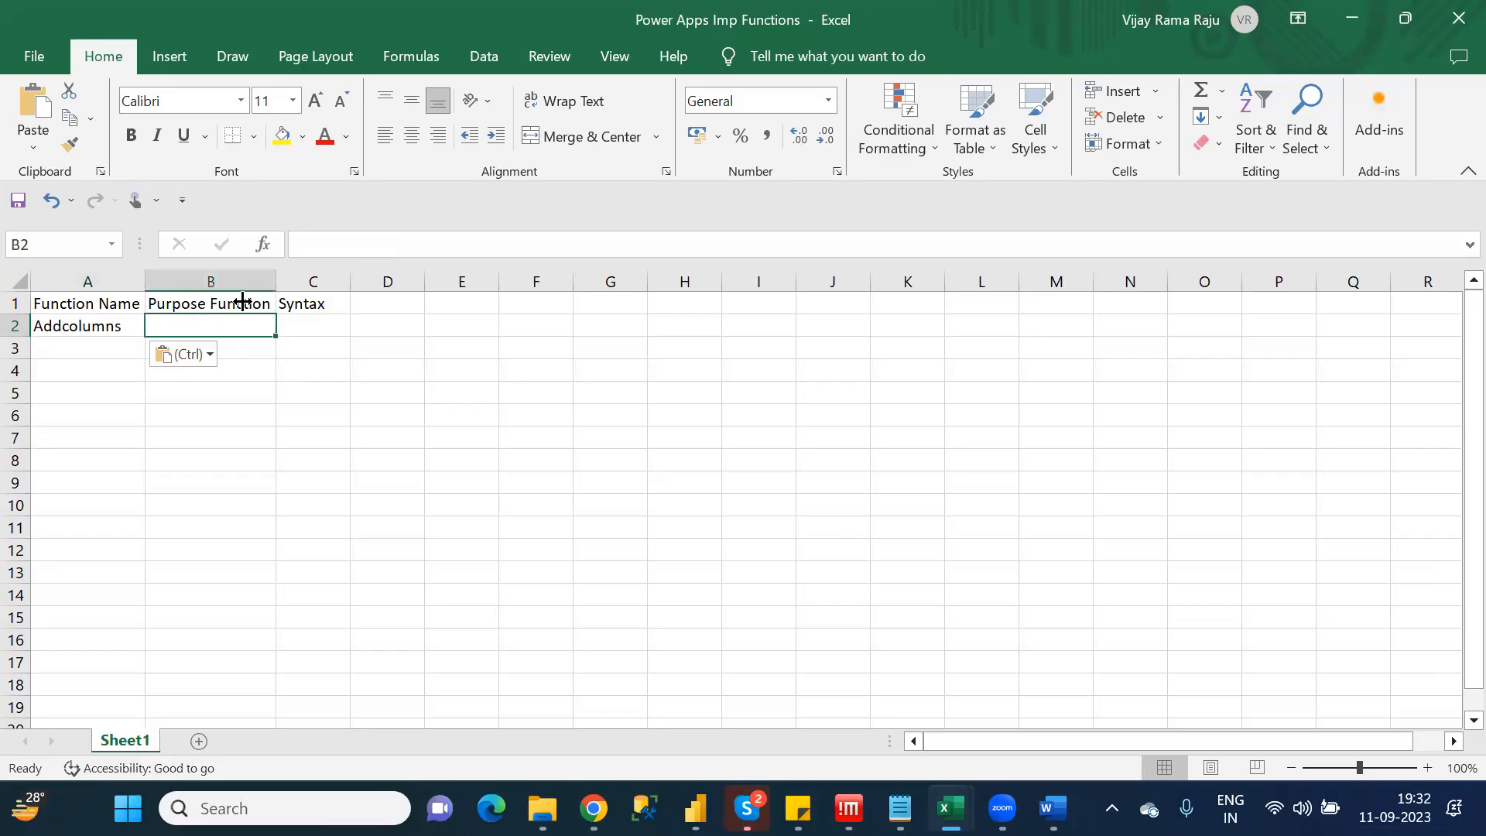
{"action": "left_click", "coordinate": [333, 243]}
{"action": "type", "text": "I t"}
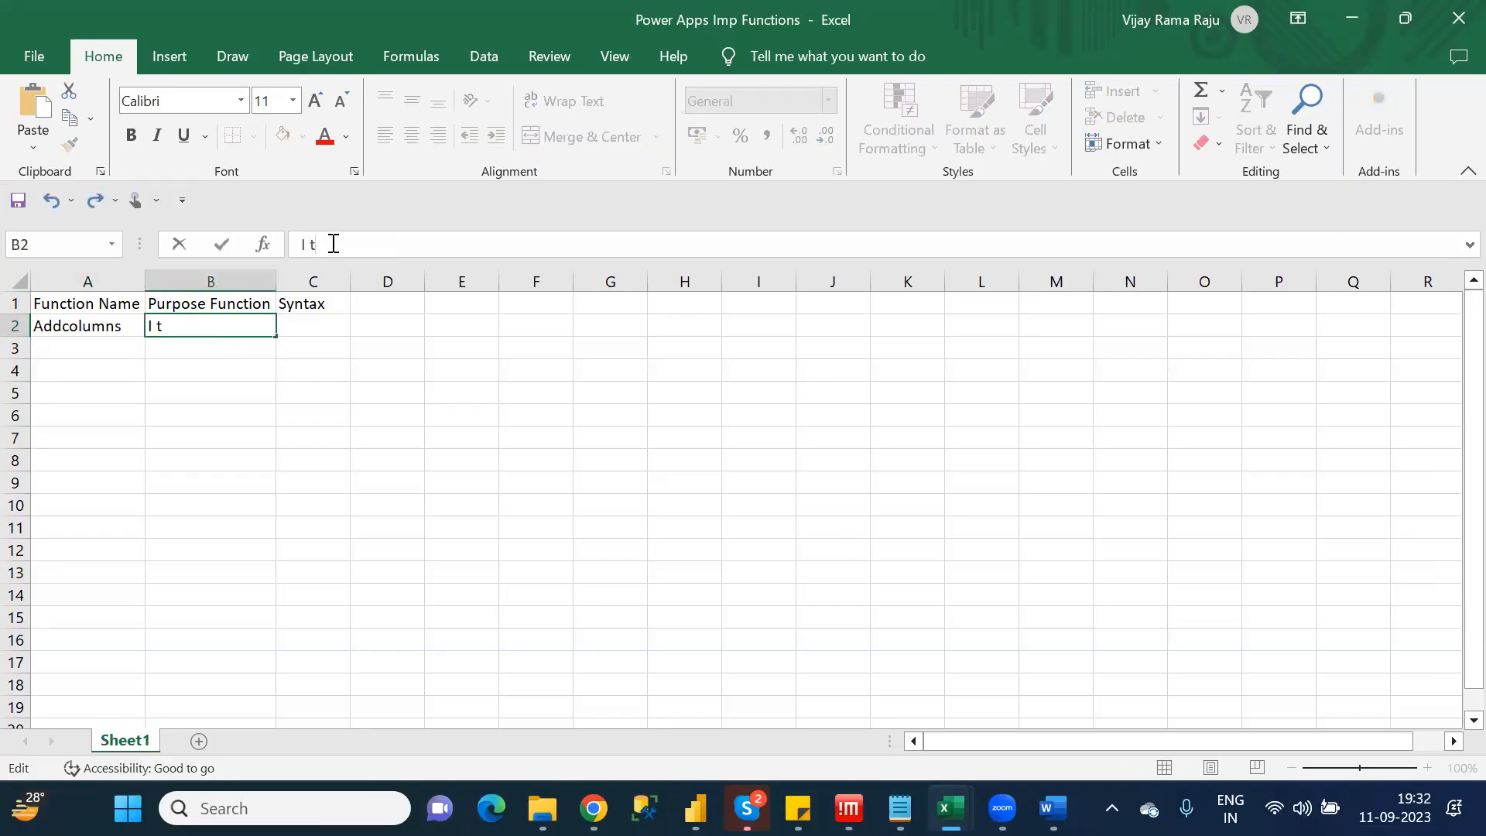
{"action": "key", "text": "BackSpace"}
{"action": "type", "text": "t will create "}
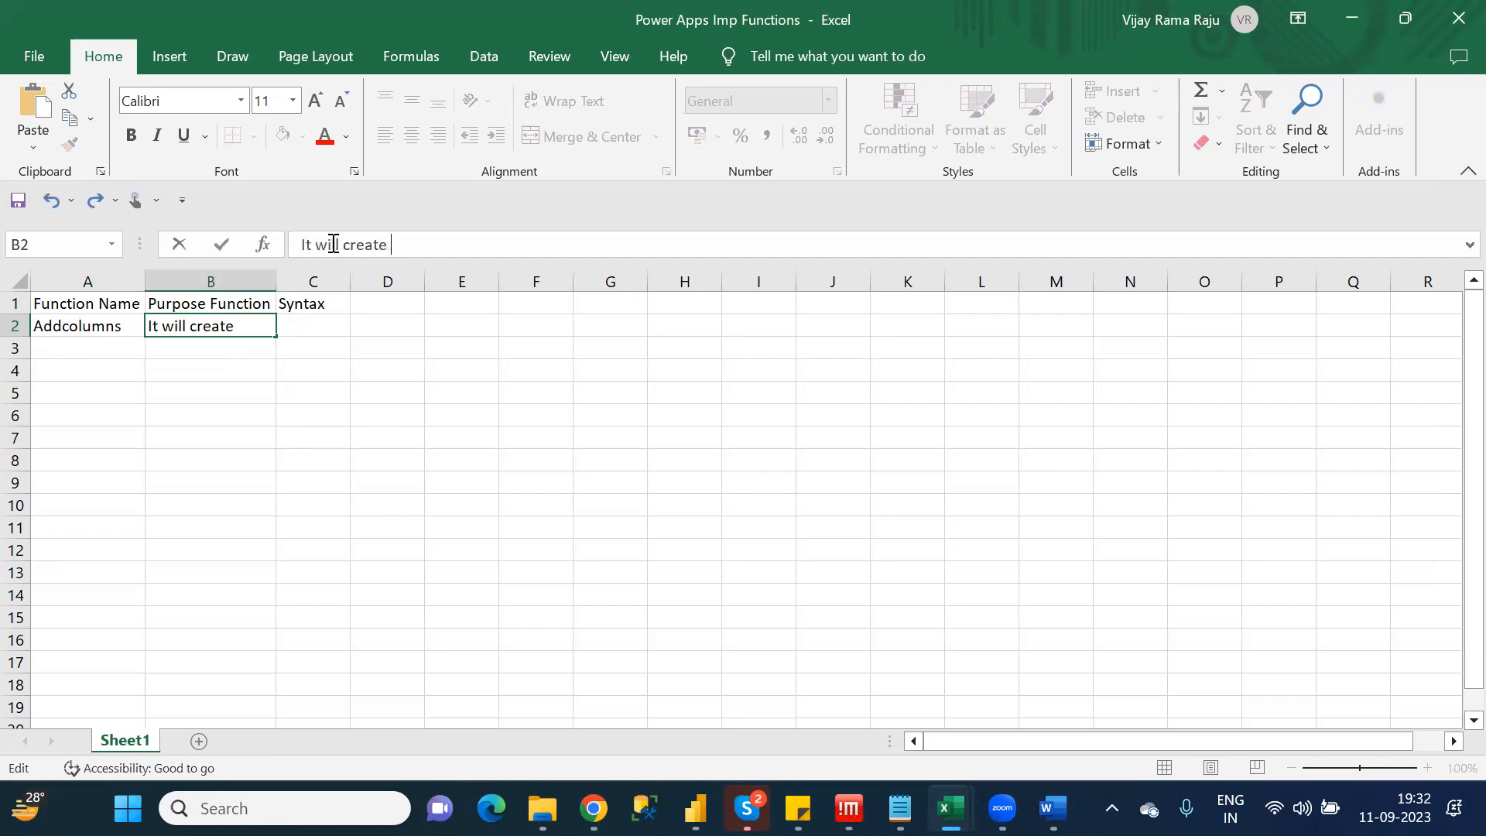
{"action": "type", "text": "new calculated f"}
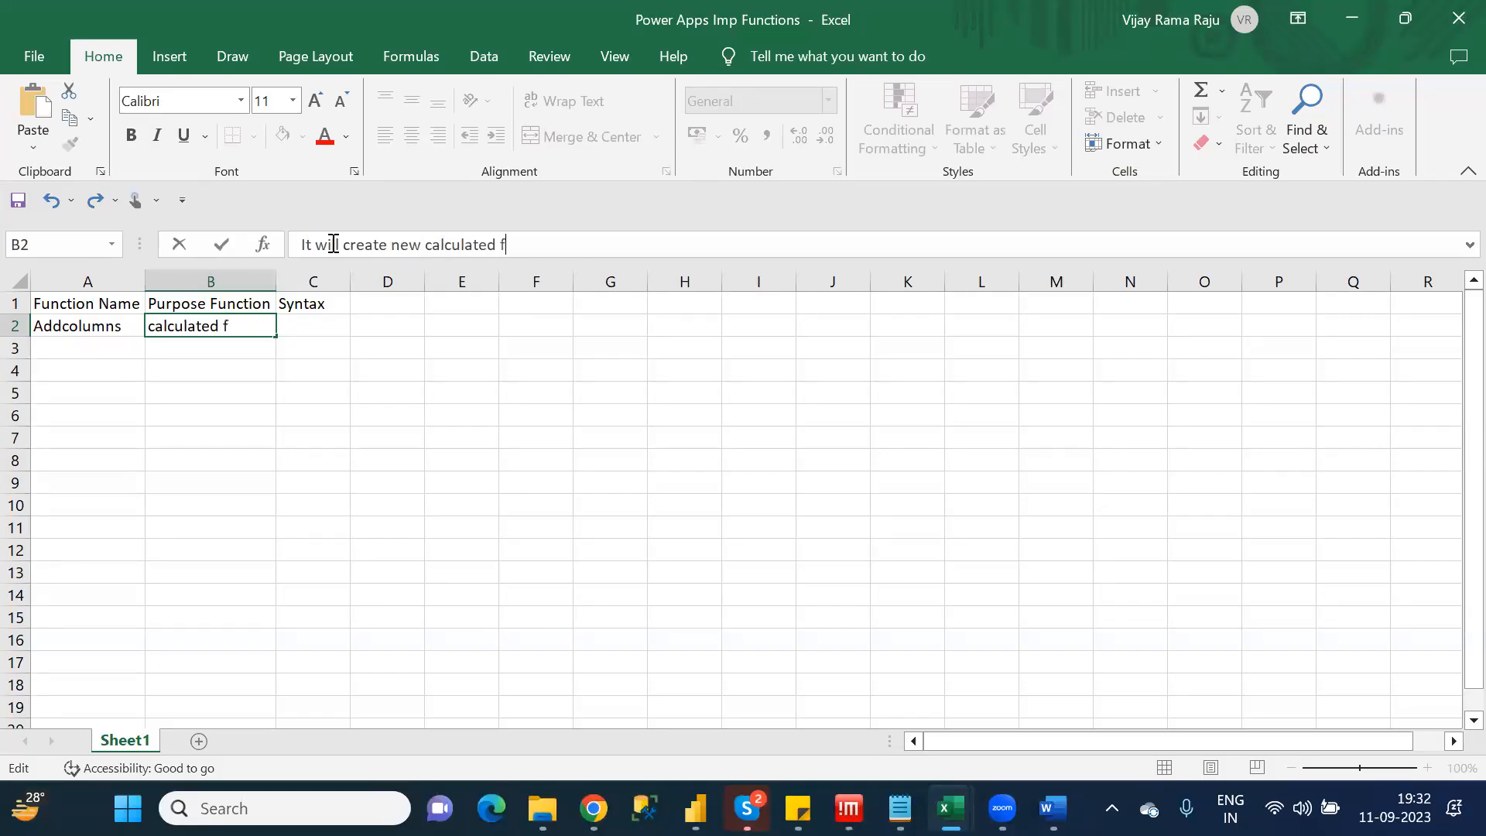
{"action": "key", "text": "BackSpace"}
{"action": "type", "text": "columns"}
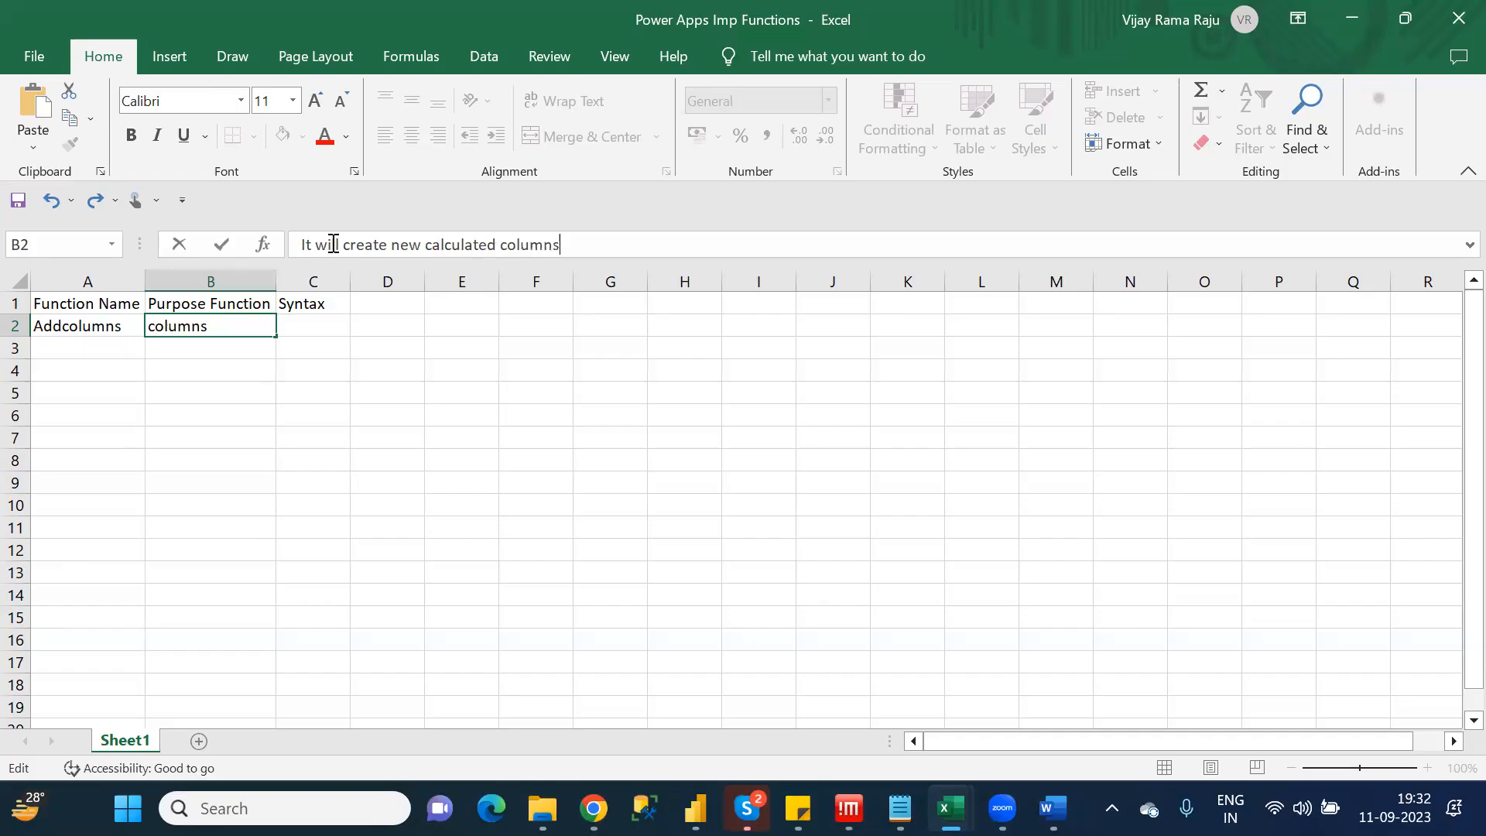
{"action": "type", "text": " by using existing table"}
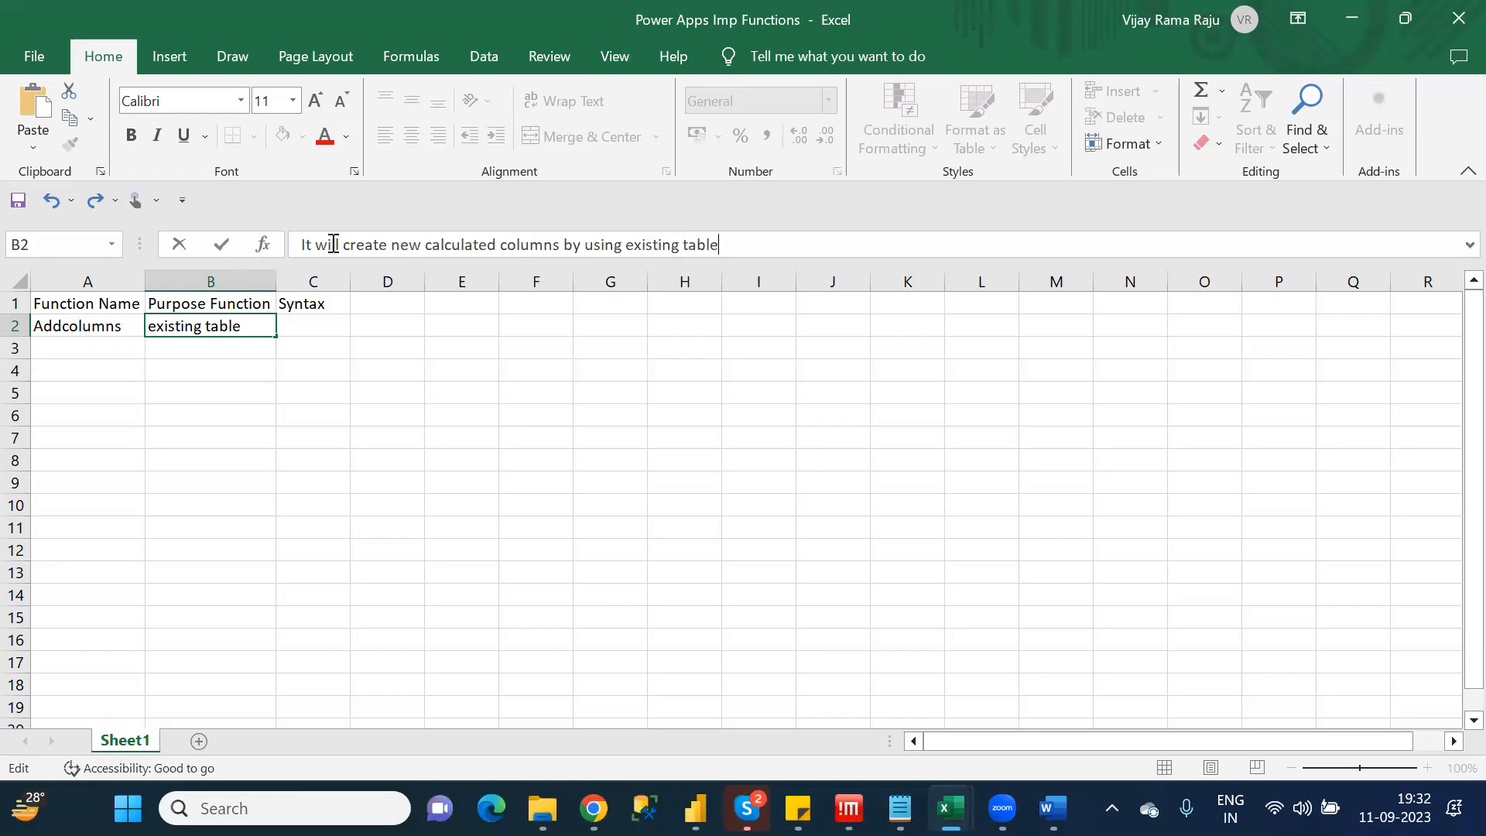
{"action": "left_click", "coordinate": [353, 396]}
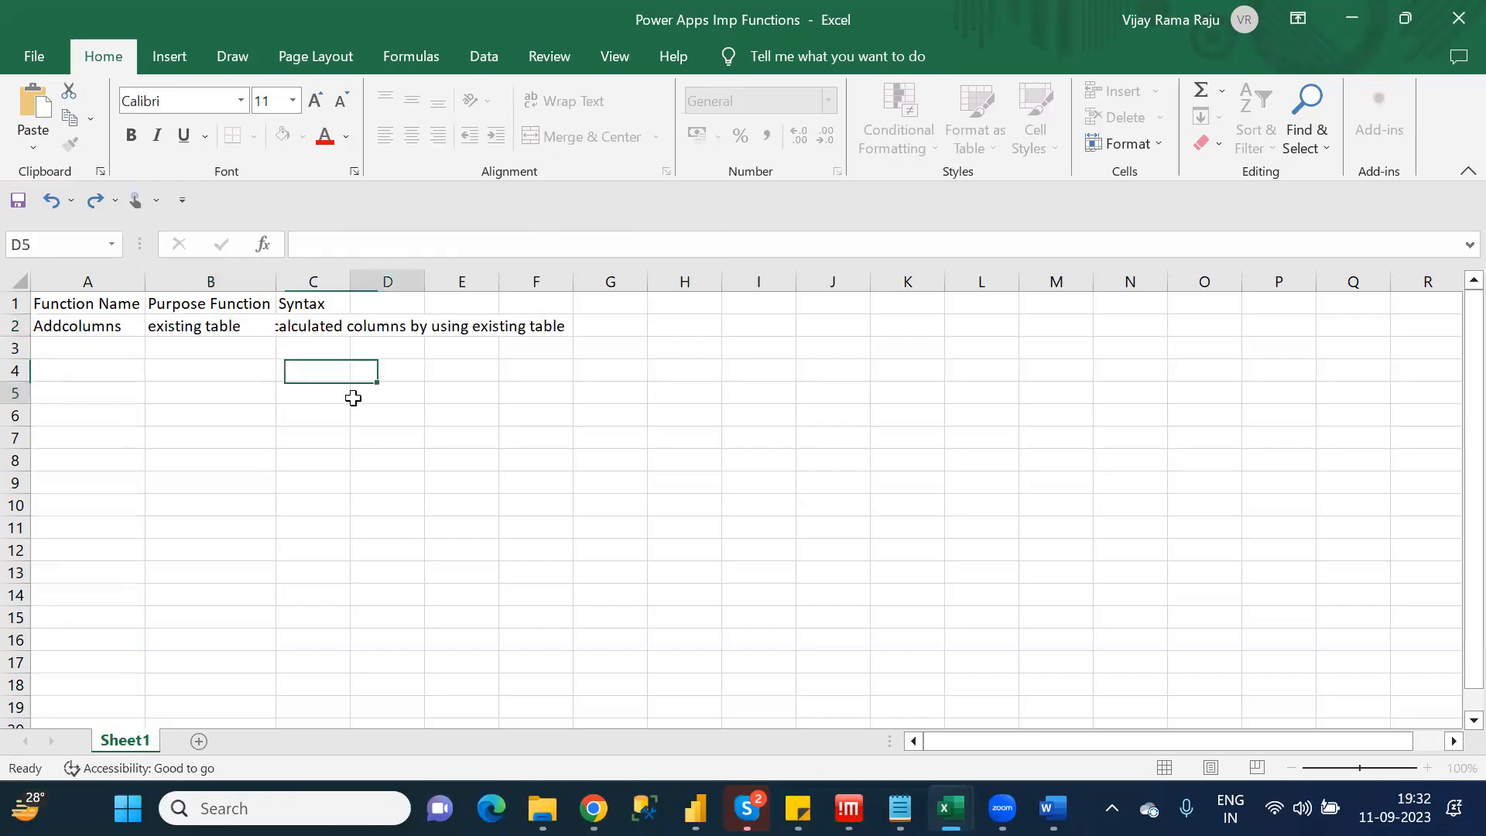
{"action": "left_click_drag", "start_coordinate": [281, 282], "coordinate": [661, 278]}
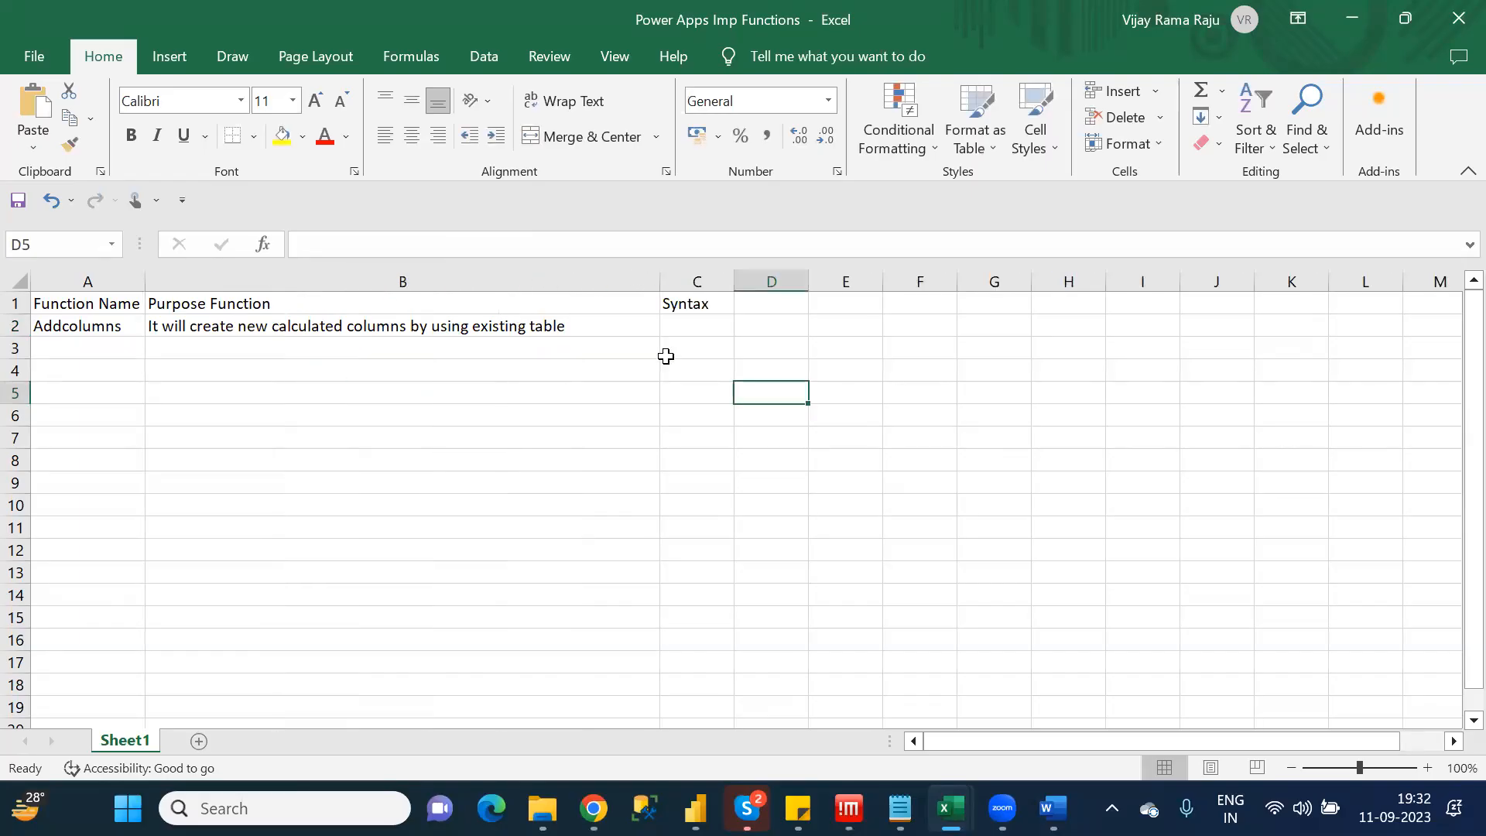
Start the Addcolumns syntax in cell C2 with Addcolumns(Tablename,<NewColumnname>,value
{"action": "left_click", "coordinate": [686, 324]}
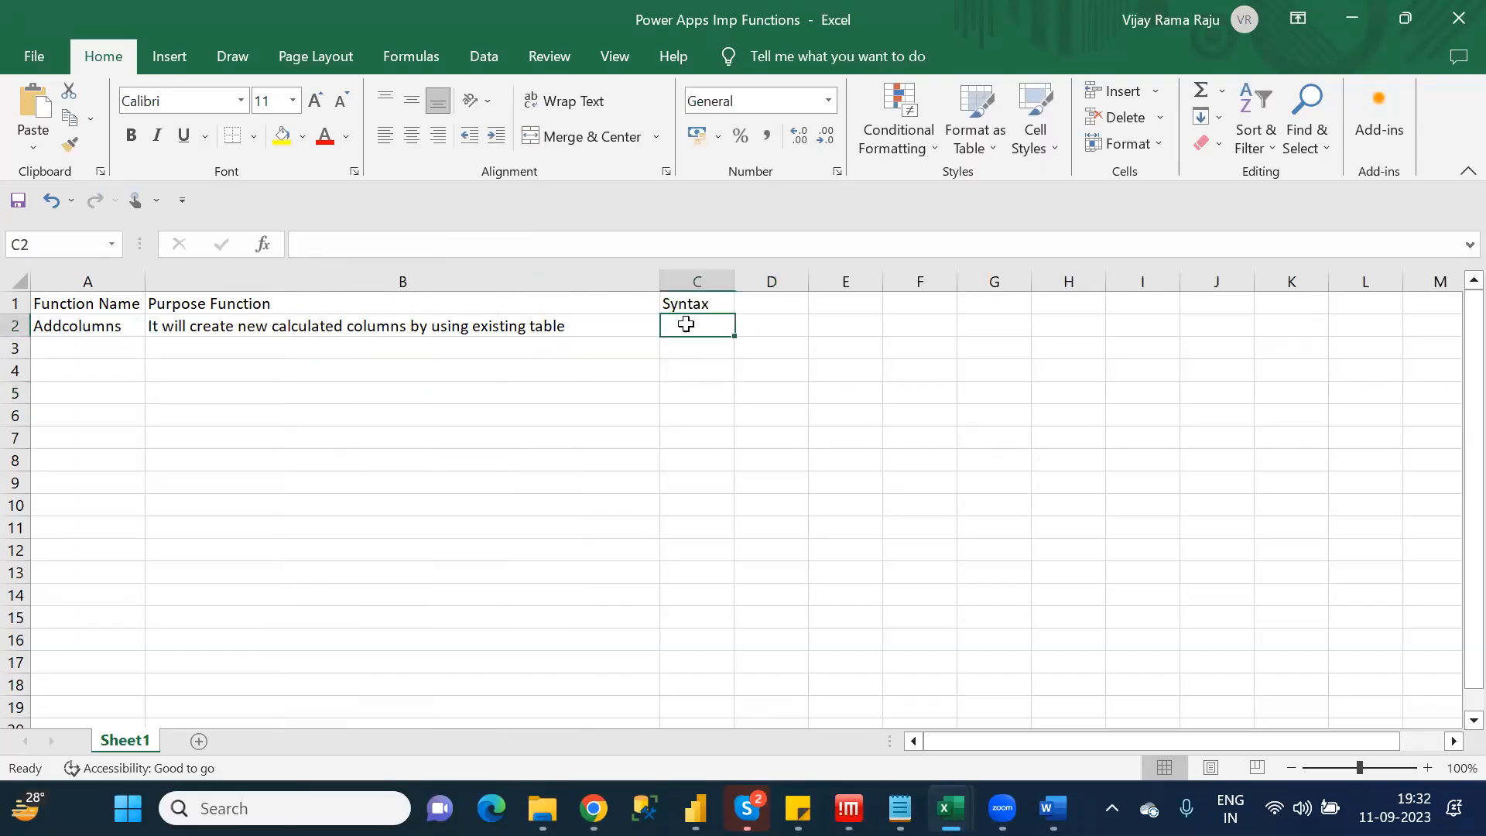
{"action": "left_click", "coordinate": [442, 242]}
{"action": "type", "text": "Ad"}
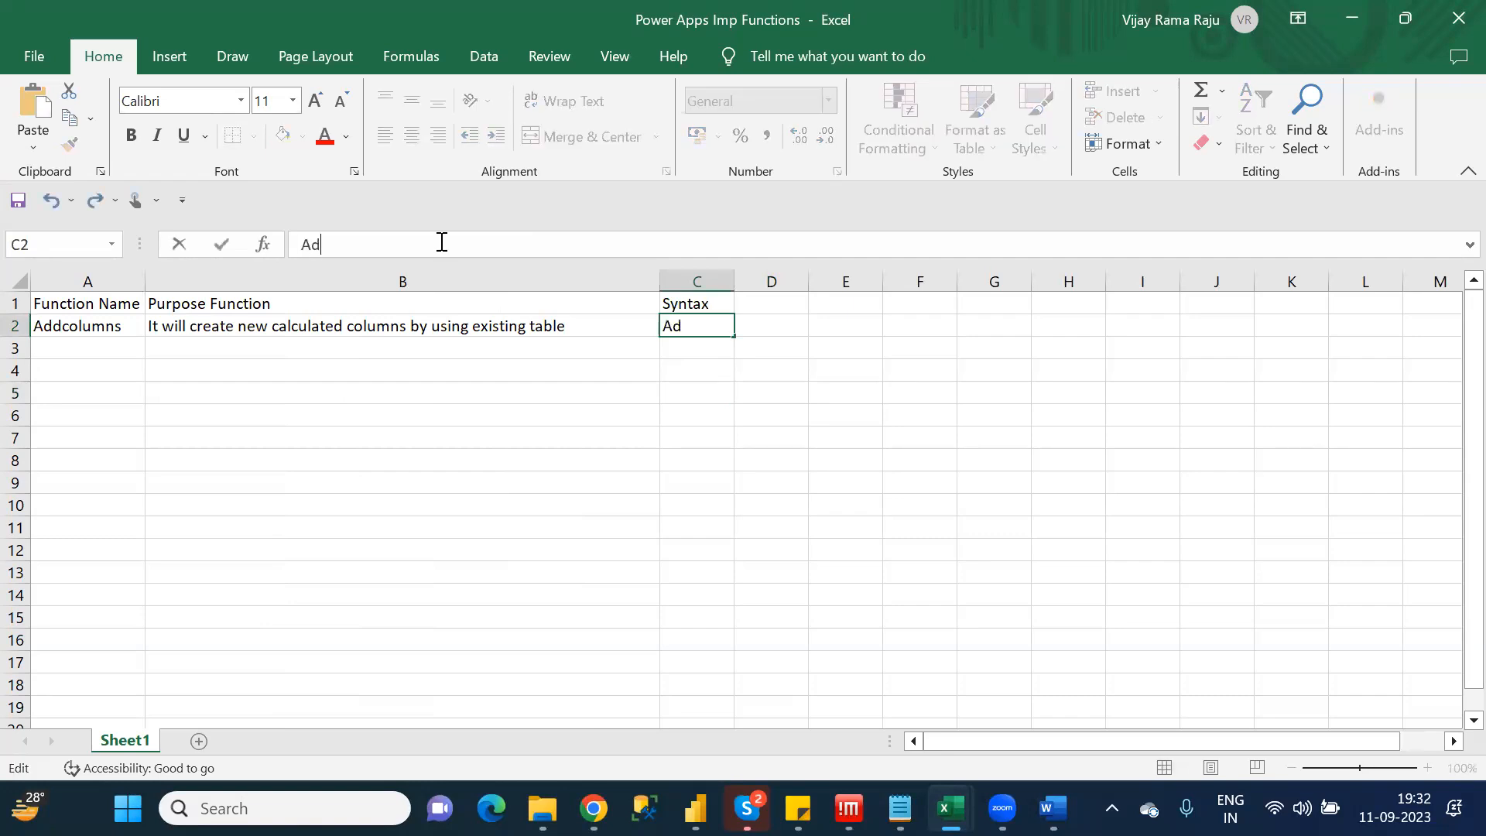
{"action": "type", "text": "dcolumns(Tablename"}
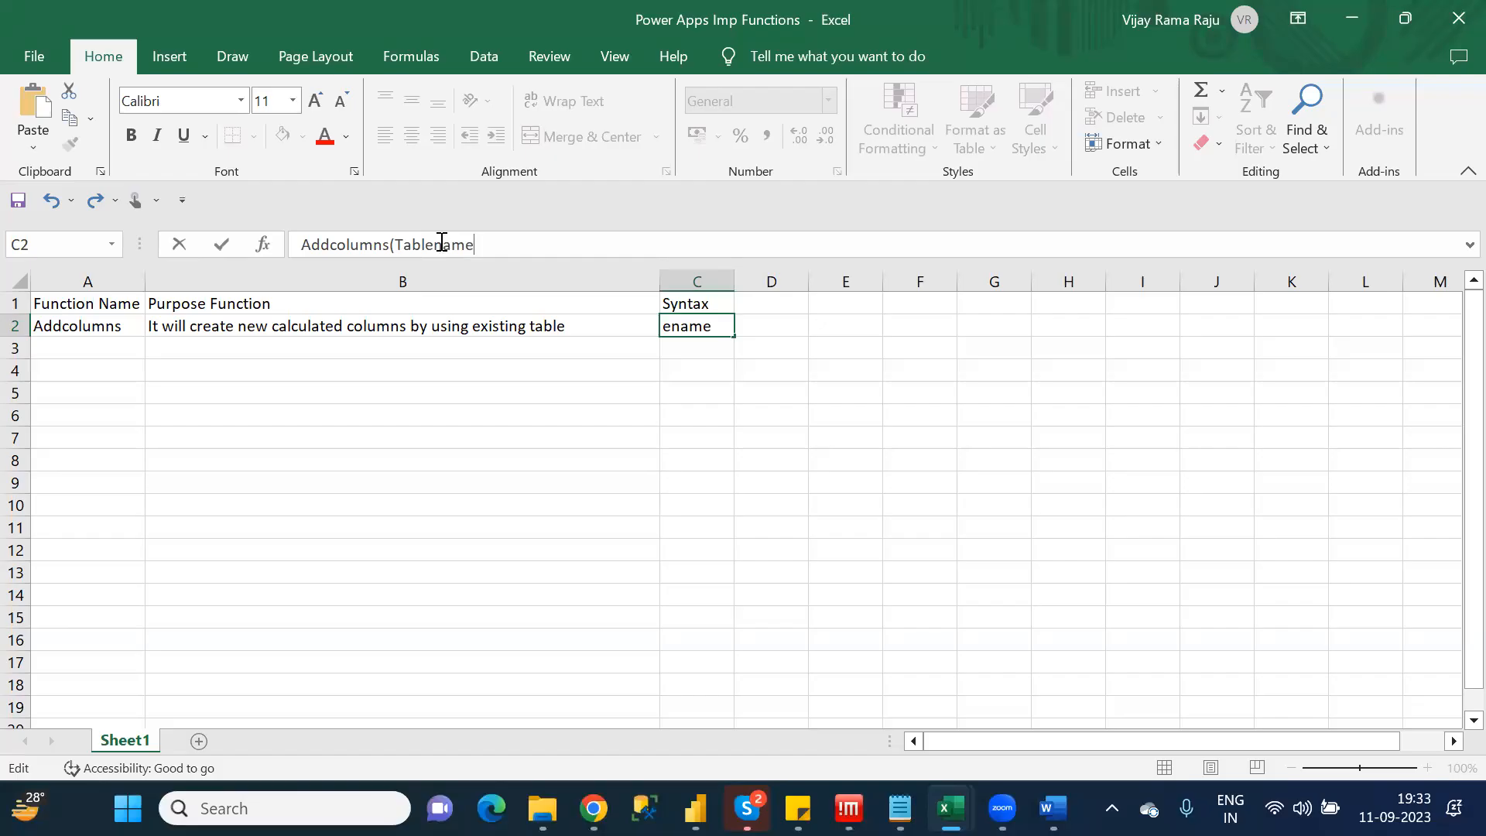
{"action": "type", "text": ","}
{"action": "type", "text": "\"\""}
{"action": "key", "text": "BackSpace"}
{"action": "key", "text": "BackSpace"}
{"action": "type", "text": "<>"}
{"action": "type", "text": "New"}
{"action": "type", "text": "COlu"}
{"action": "key", "text": "BackSpace"}
{"action": "key", "text": "BackSpace"}
{"action": "key", "text": "BackSpace"}
{"action": "type", "text": "olumn"}
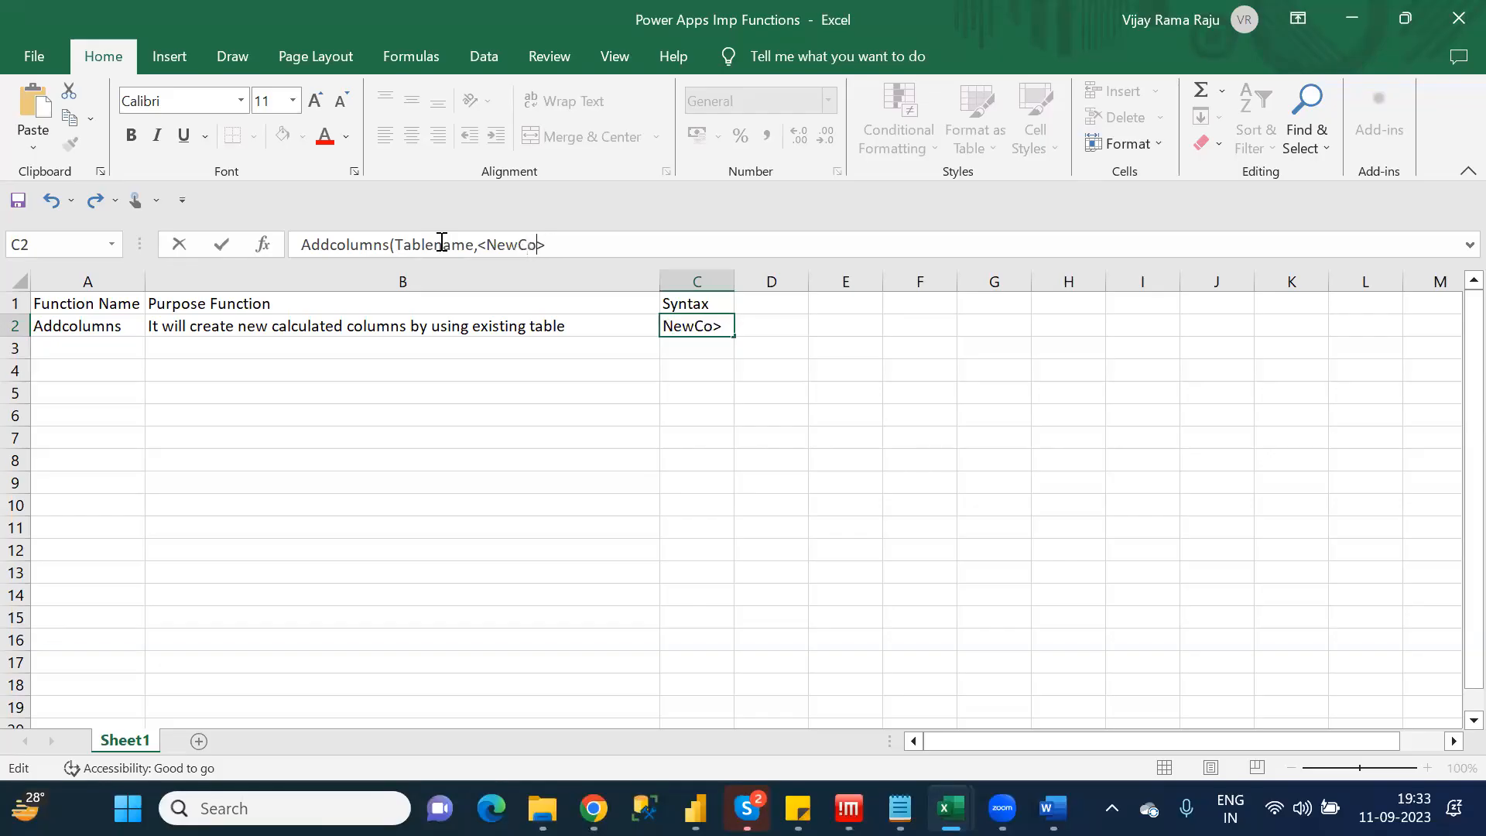
{"action": "type", "text": "name>,value"}
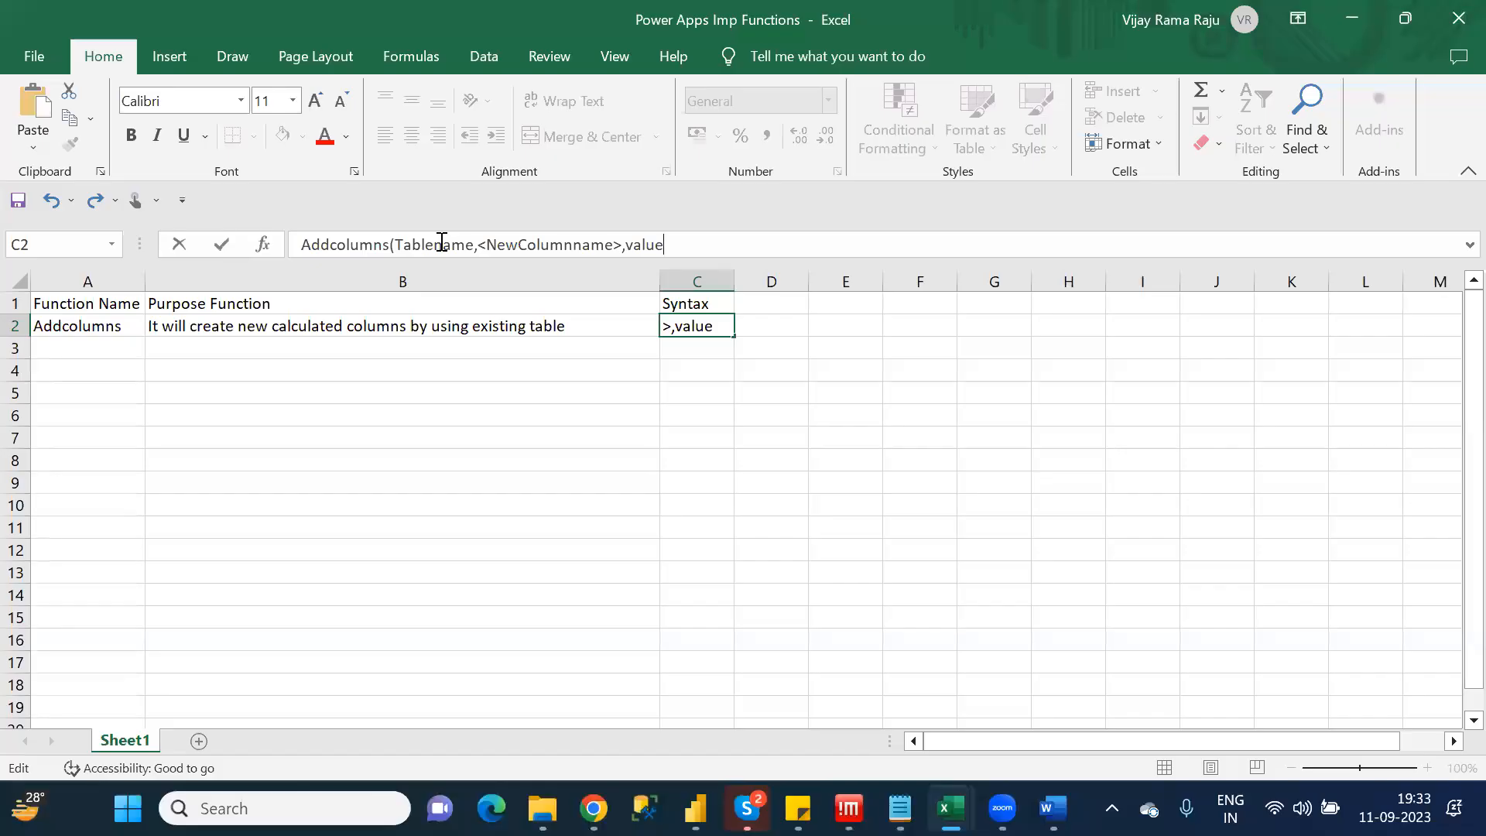
Replace the value argument in the C2 syntax with Staticvalue/Columnname/Functions/Expression and close the parenthesis
{"action": "key", "text": "BackSpace"}
{"action": "key", "text": "BackSpace"}
{"action": "key", "text": "BackSpace"}
{"action": "key", "text": "BackSpace"}
{"action": "key", "text": "BackSpace"}
{"action": "type", "text": "Static"}
{"action": "type", "text": "value"}
{"action": "type", "text": "/"}
{"action": "type", "text": "COlu"}
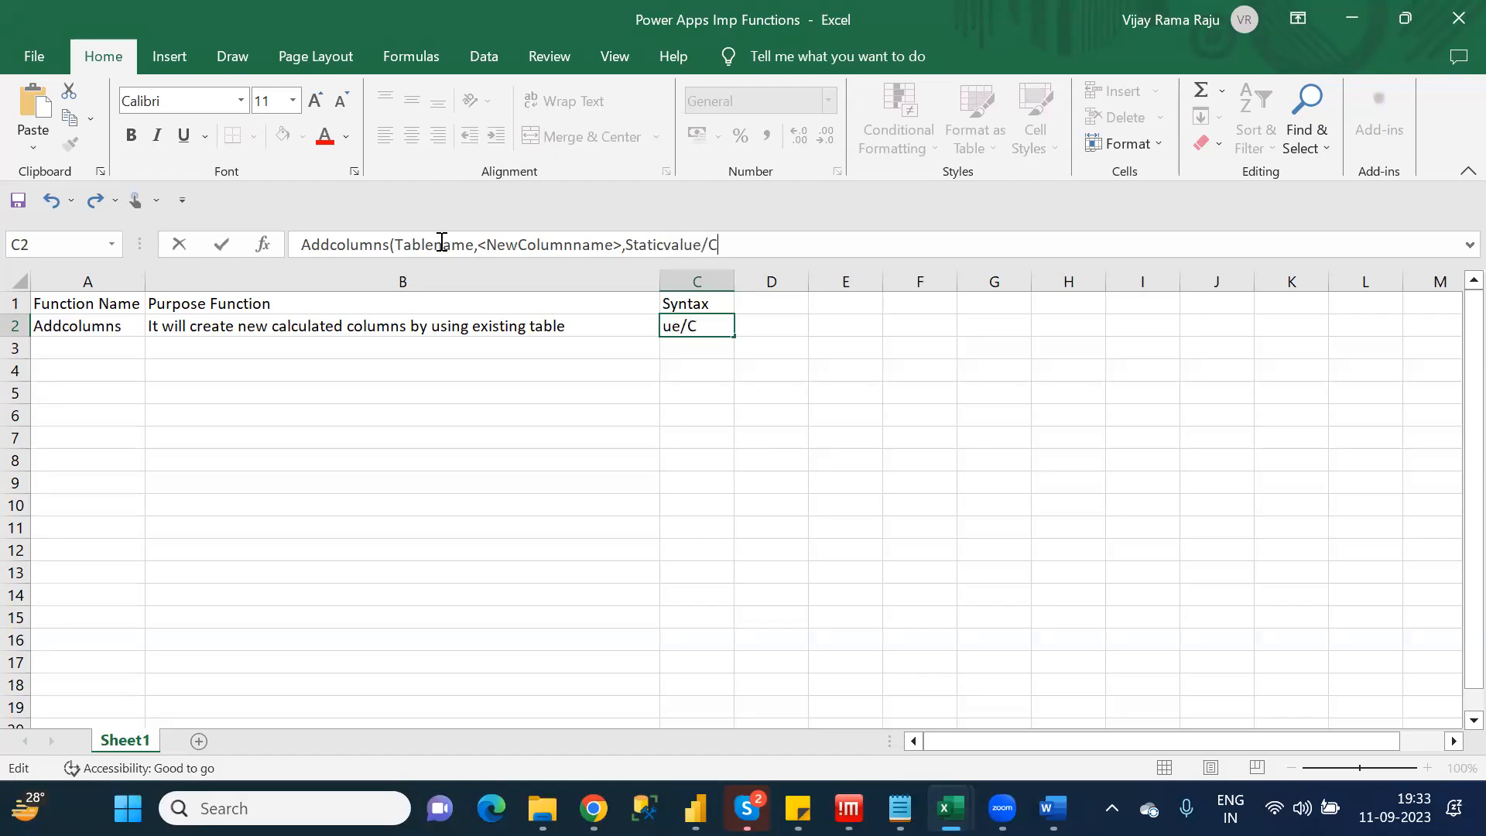
{"action": "key", "text": "BackSpace"}
{"action": "key", "text": "BackSpace"}
{"action": "key", "text": "BackSpace"}
{"action": "type", "text": "olumnname/Functions"}
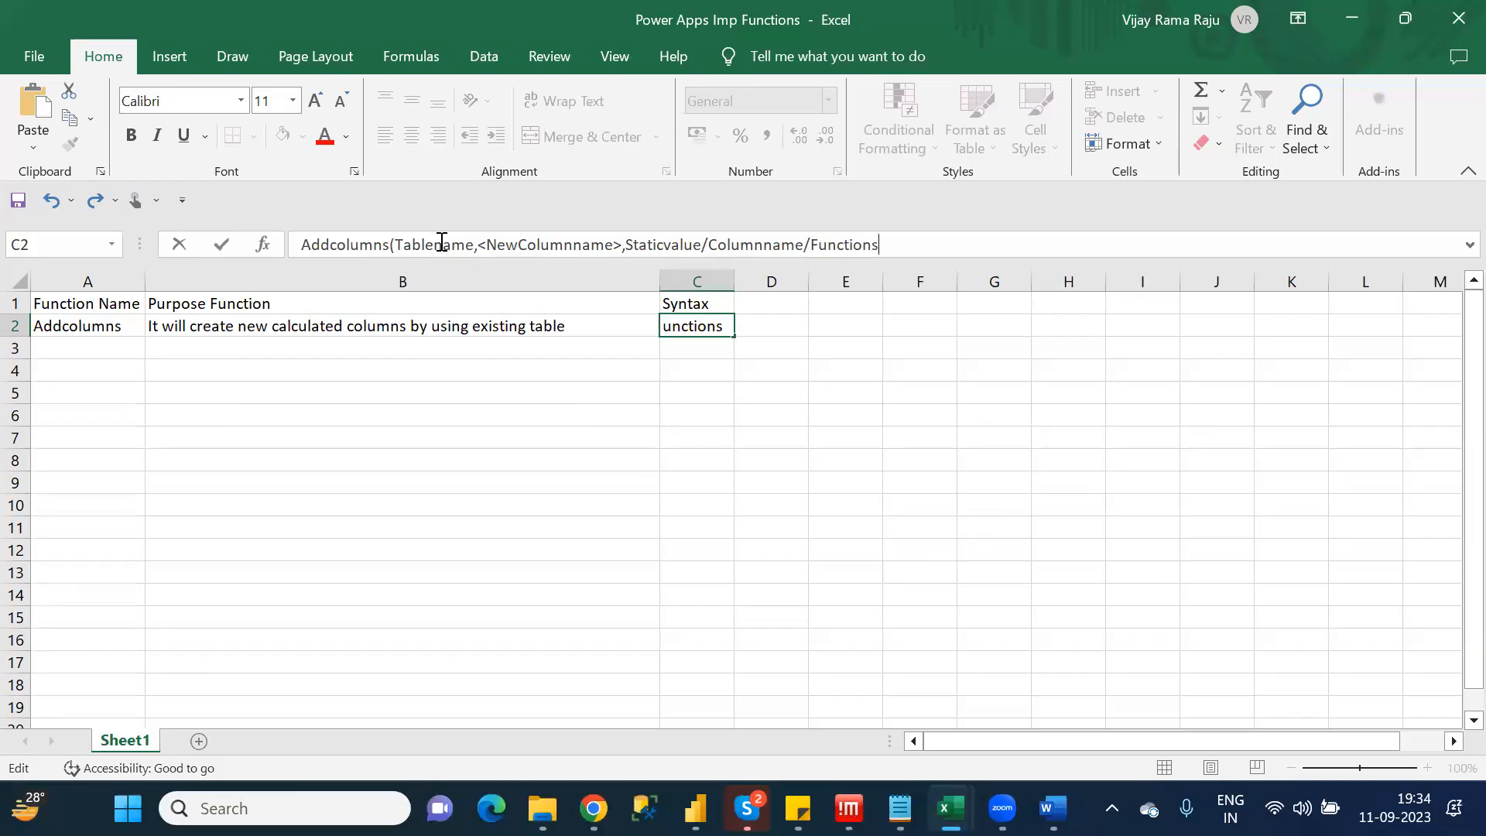
{"action": "type", "text": "/Expression)"}
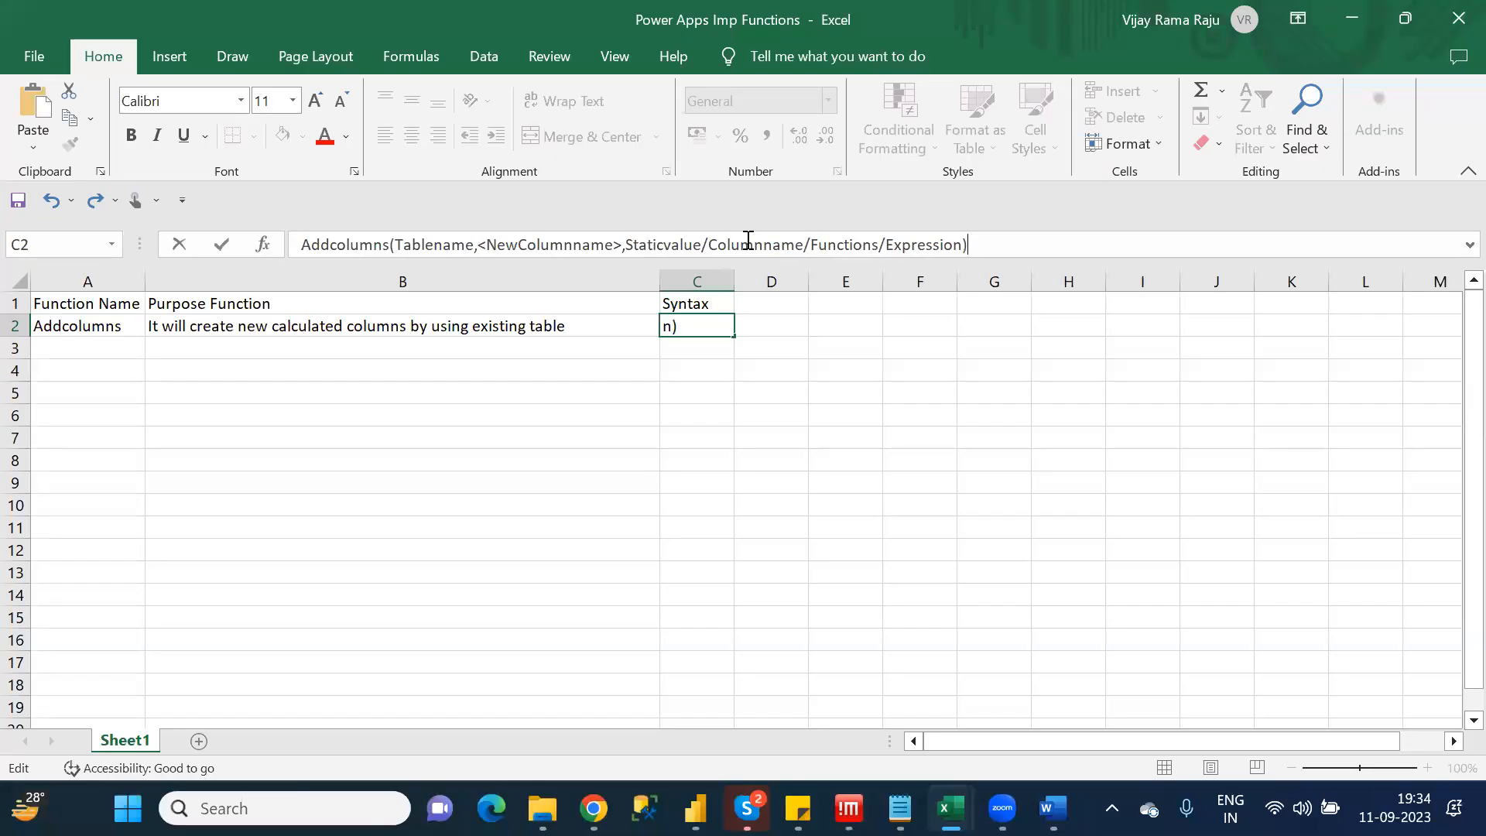
Change Columnname to ExistingColumnname in the C2 syntax and widen column C to fit the full text
{"action": "left_click", "coordinate": [712, 244]}
{"action": "type", "text": "Existin"}
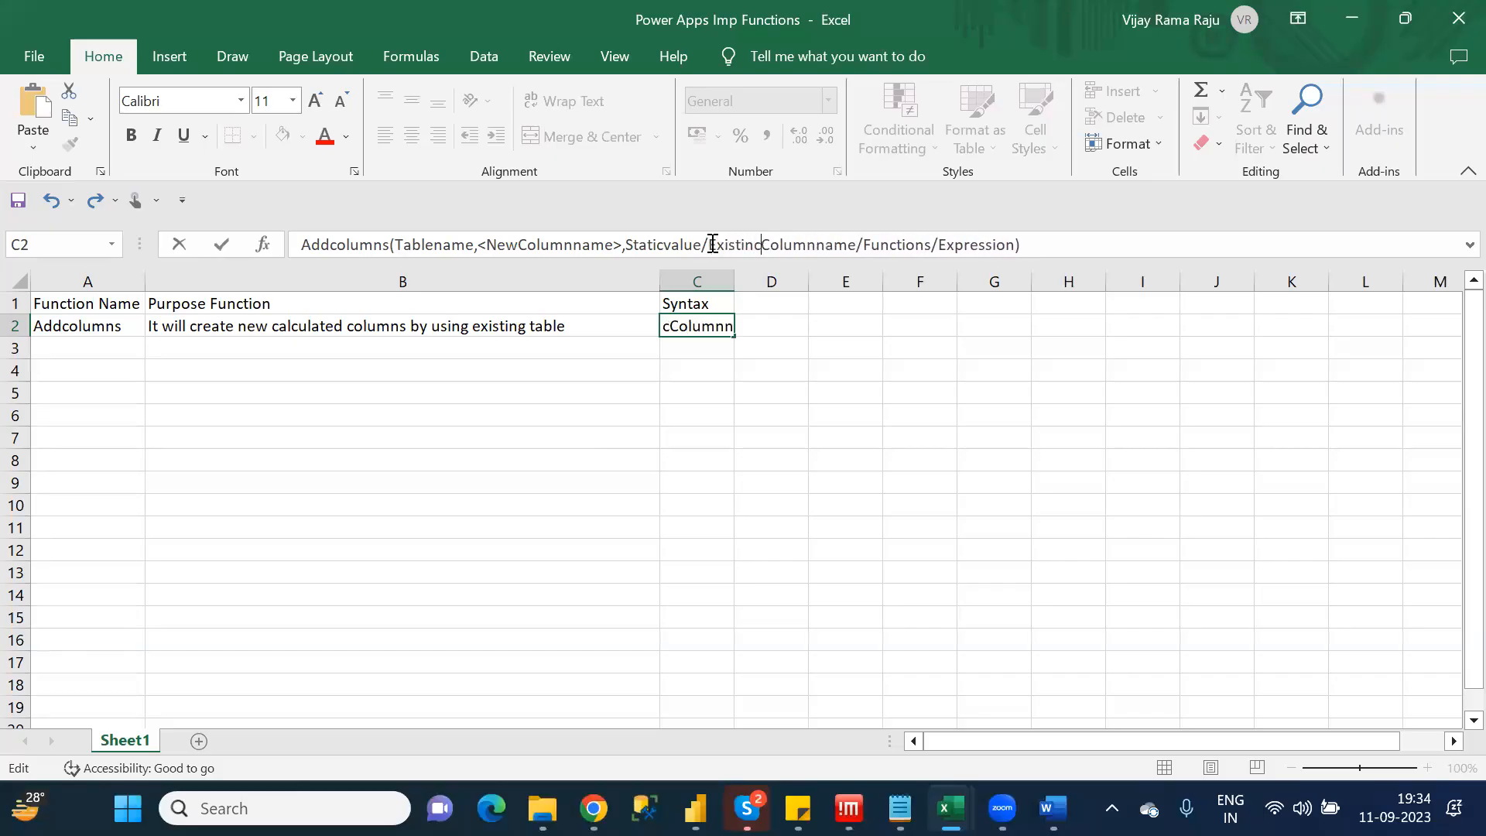
{"action": "type", "text": "g"}
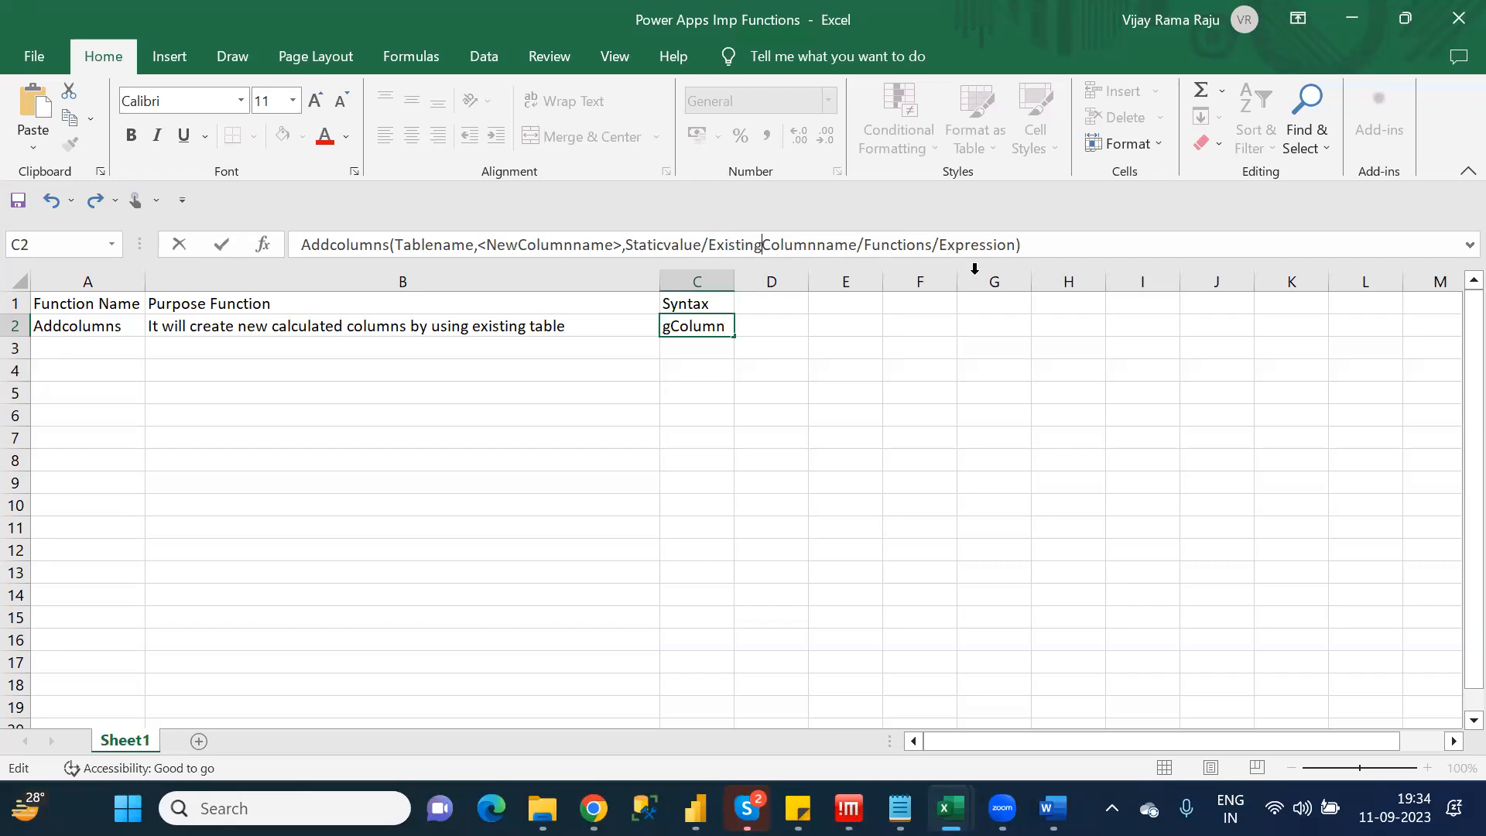
{"action": "double_click", "coordinate": [911, 244]}
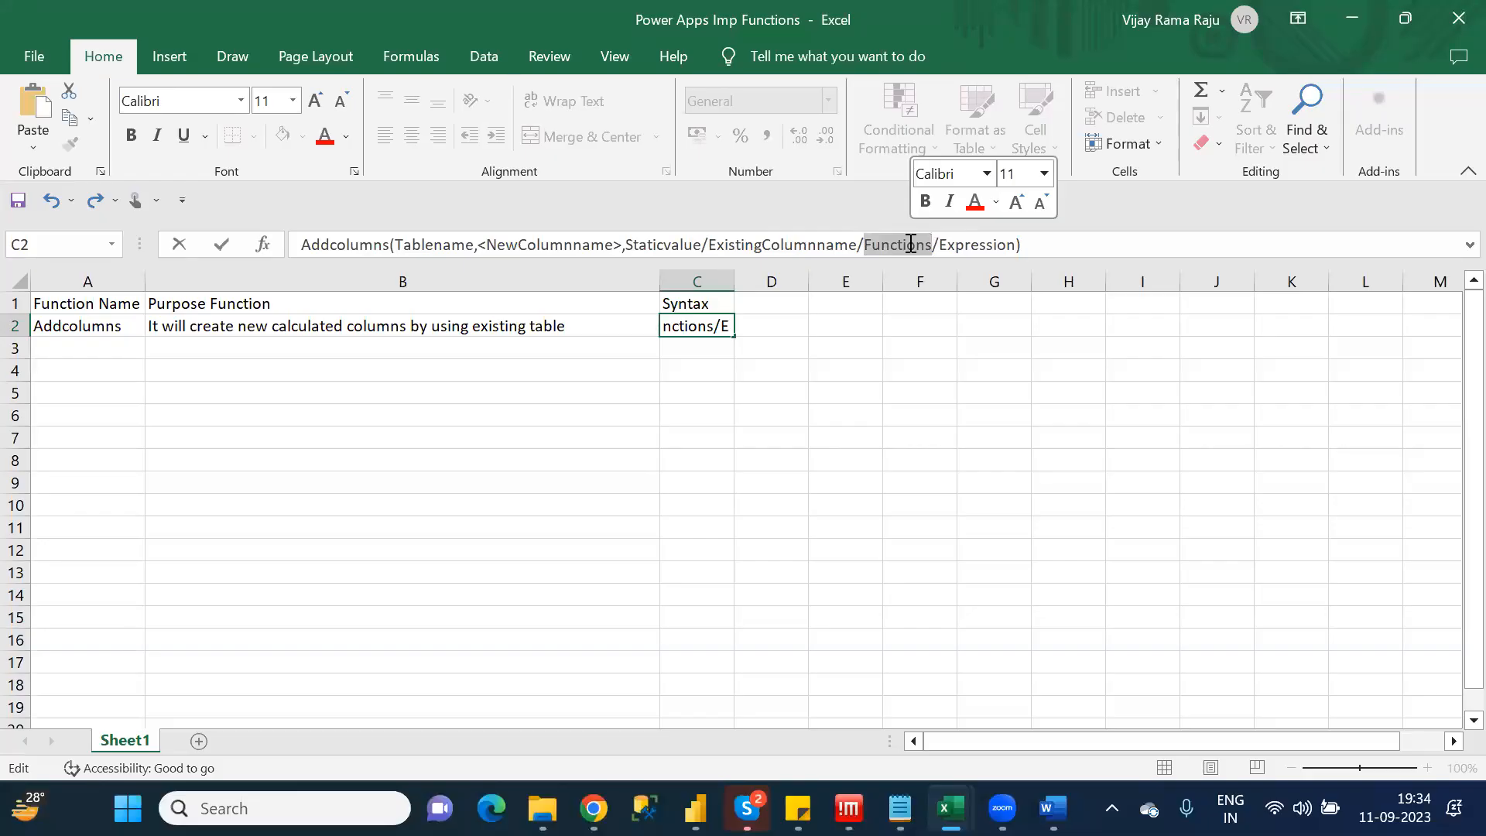
{"action": "double_click", "coordinate": [965, 247]}
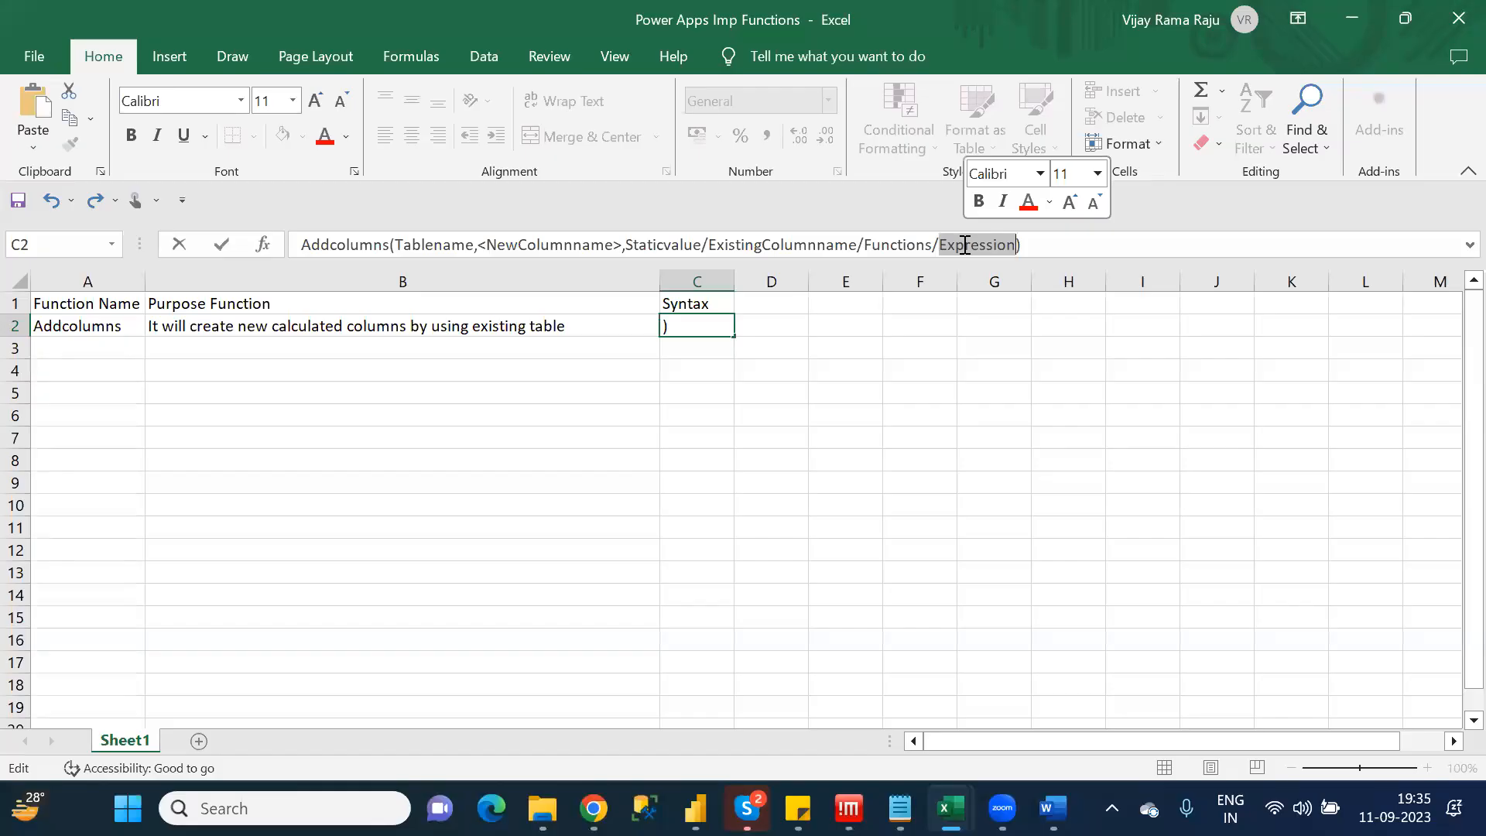
{"action": "left_click", "coordinate": [965, 244]}
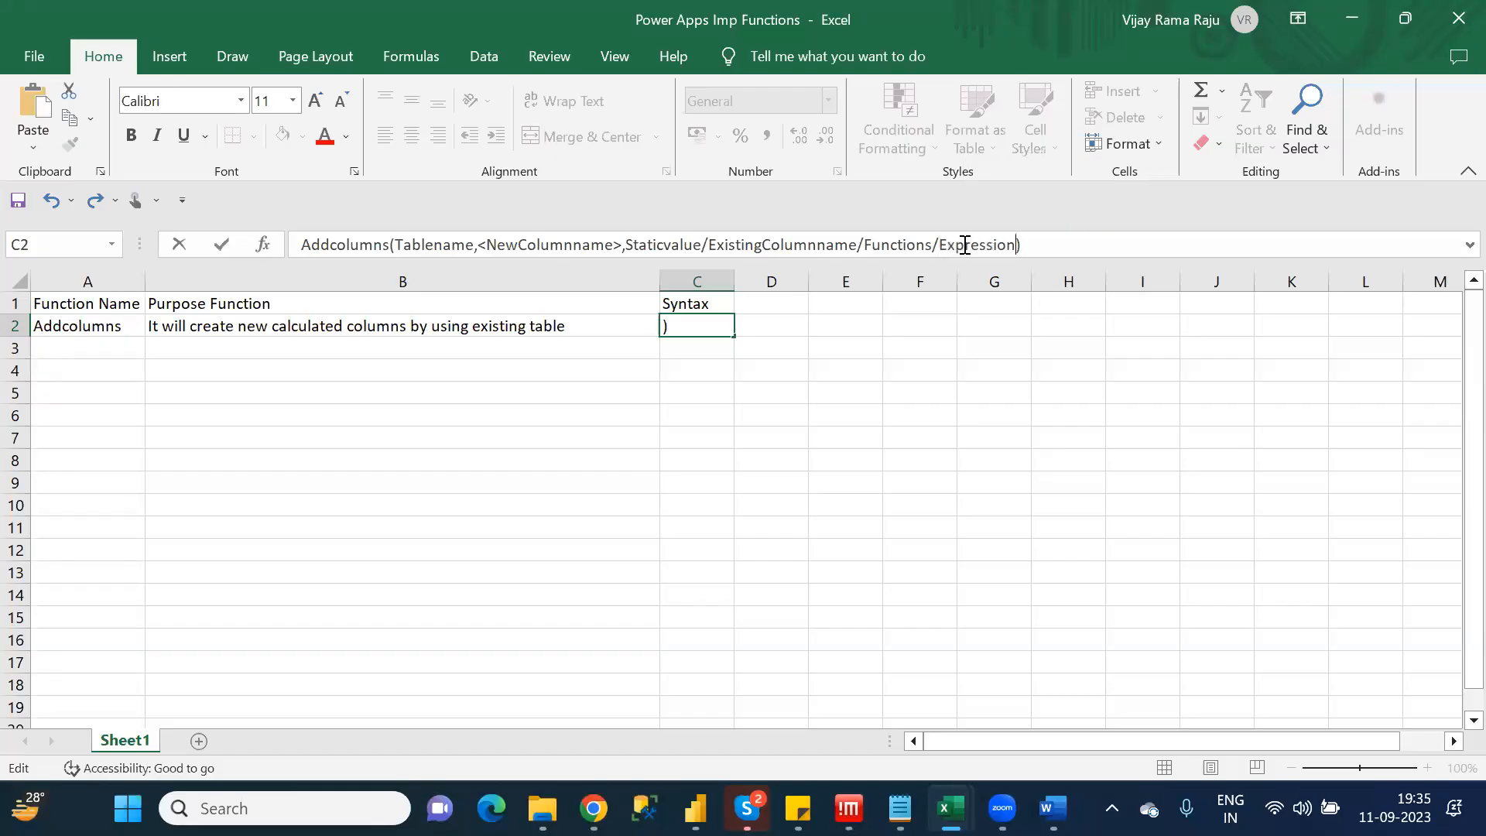
{"action": "left_click", "coordinate": [855, 405]}
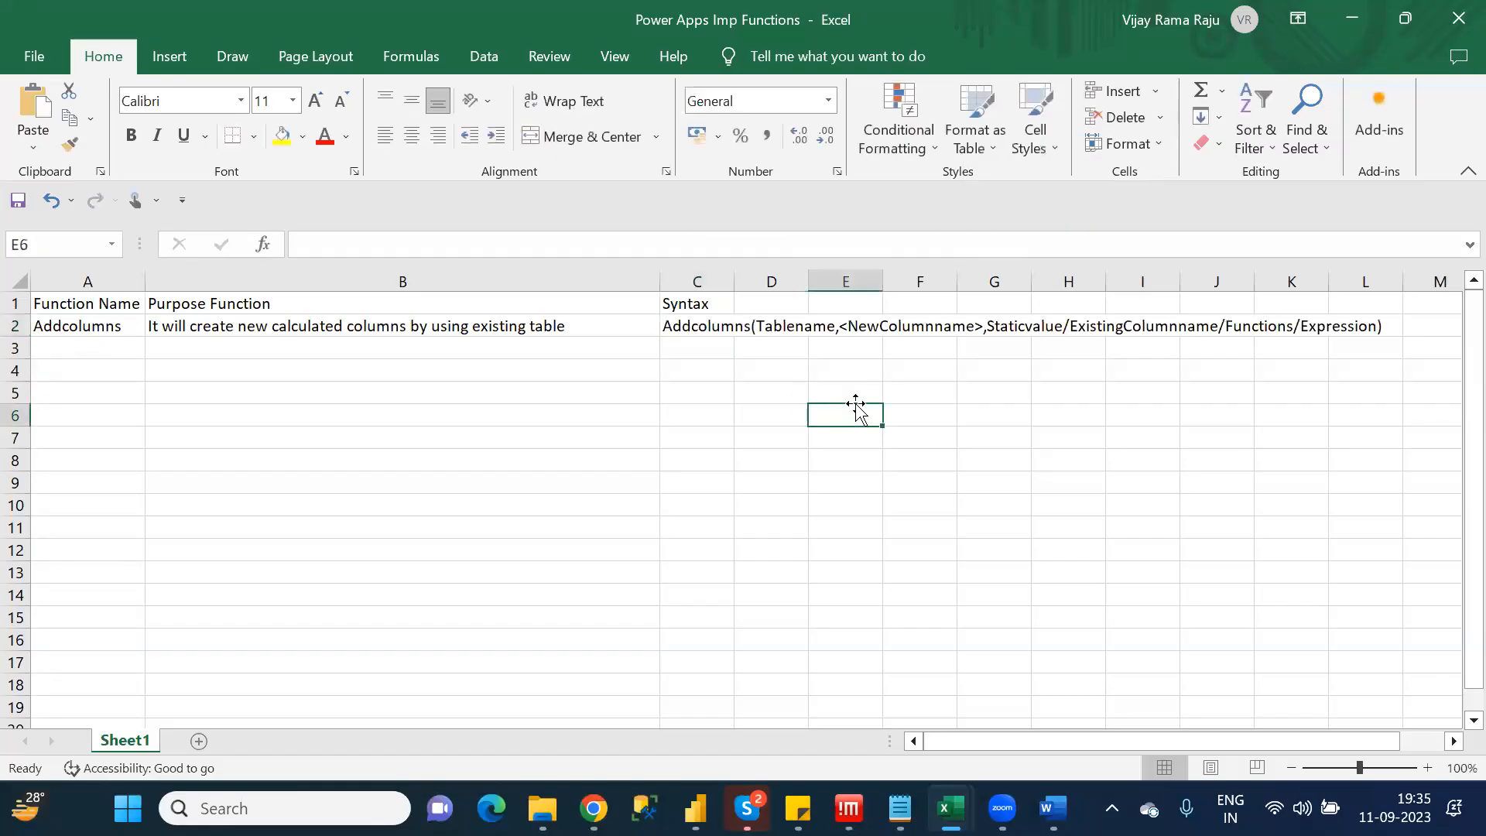
{"action": "left_click_drag", "start_coordinate": [736, 280], "coordinate": [737, 281]}
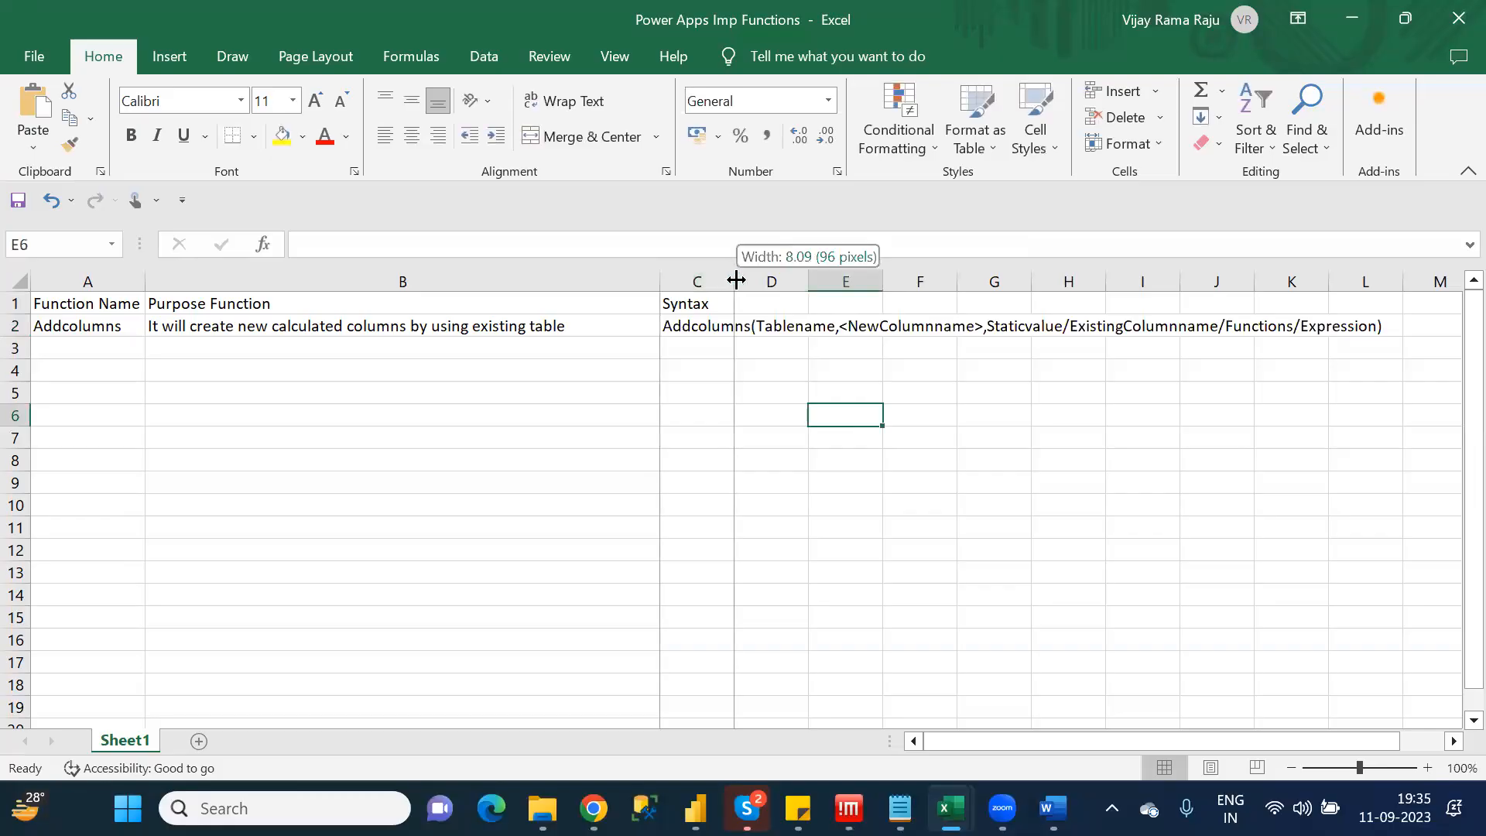
{"action": "double_click", "coordinate": [737, 280]}
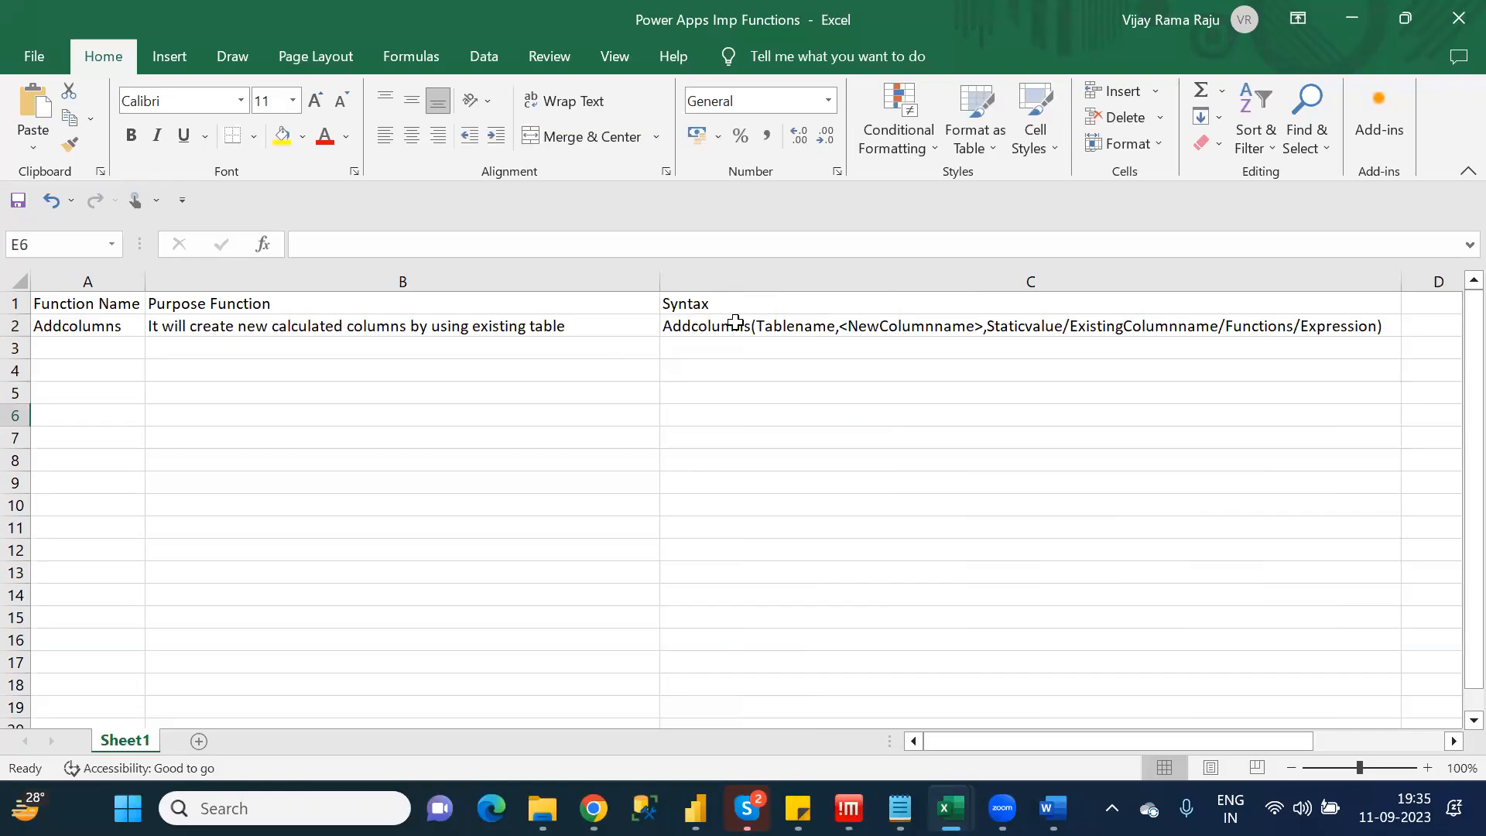
Consult the Category_Wise_Functions list in Notepad, and enter Average as the function name in cell A3 of the Excel sheet
{"action": "left_click", "coordinate": [588, 331]}
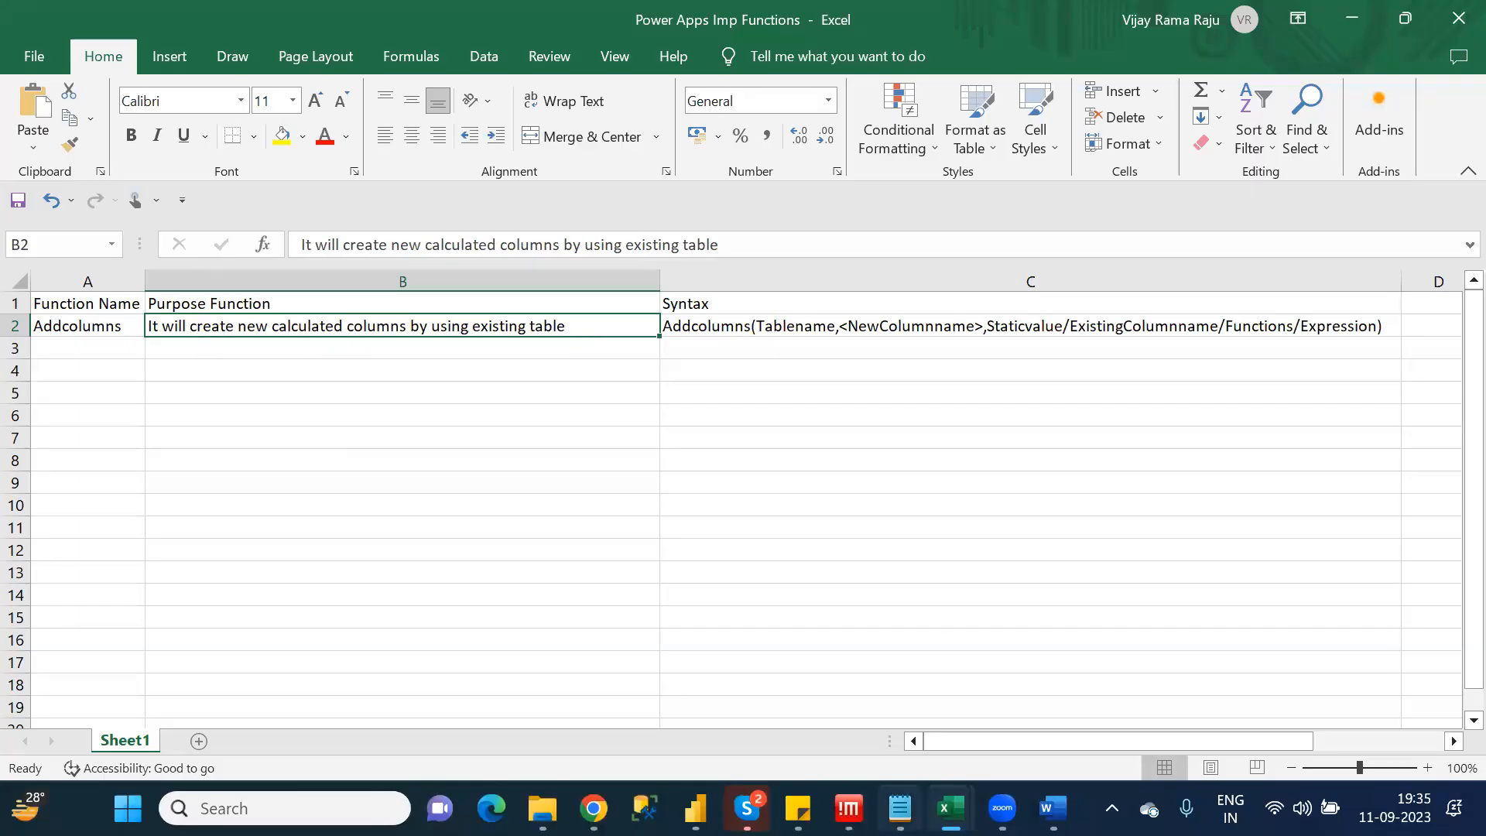
{"action": "mouse_move", "coordinate": [904, 799]}
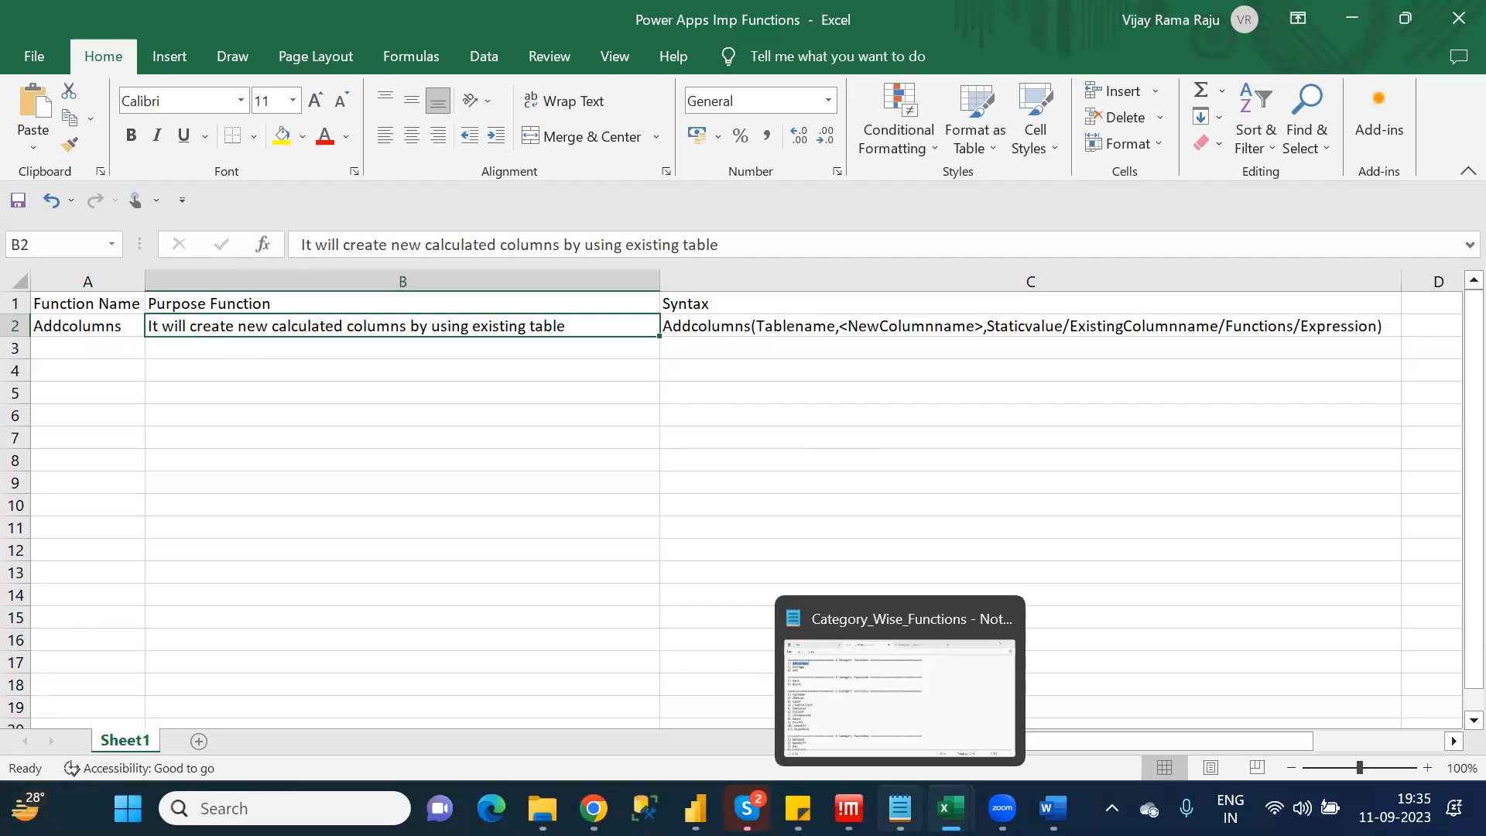
{"action": "left_click", "coordinate": [866, 672]}
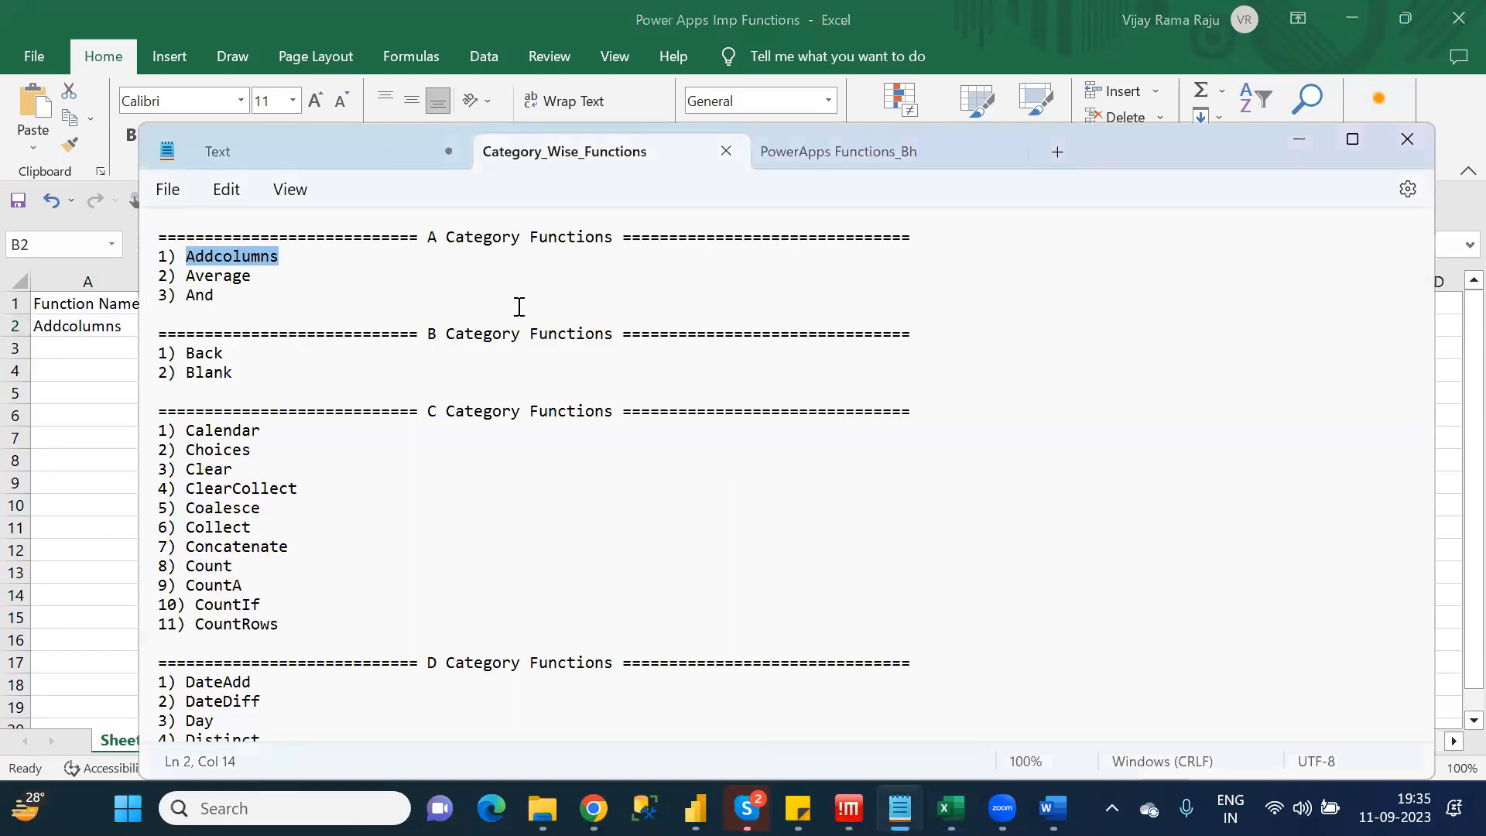
{"action": "left_click", "coordinate": [505, 299]}
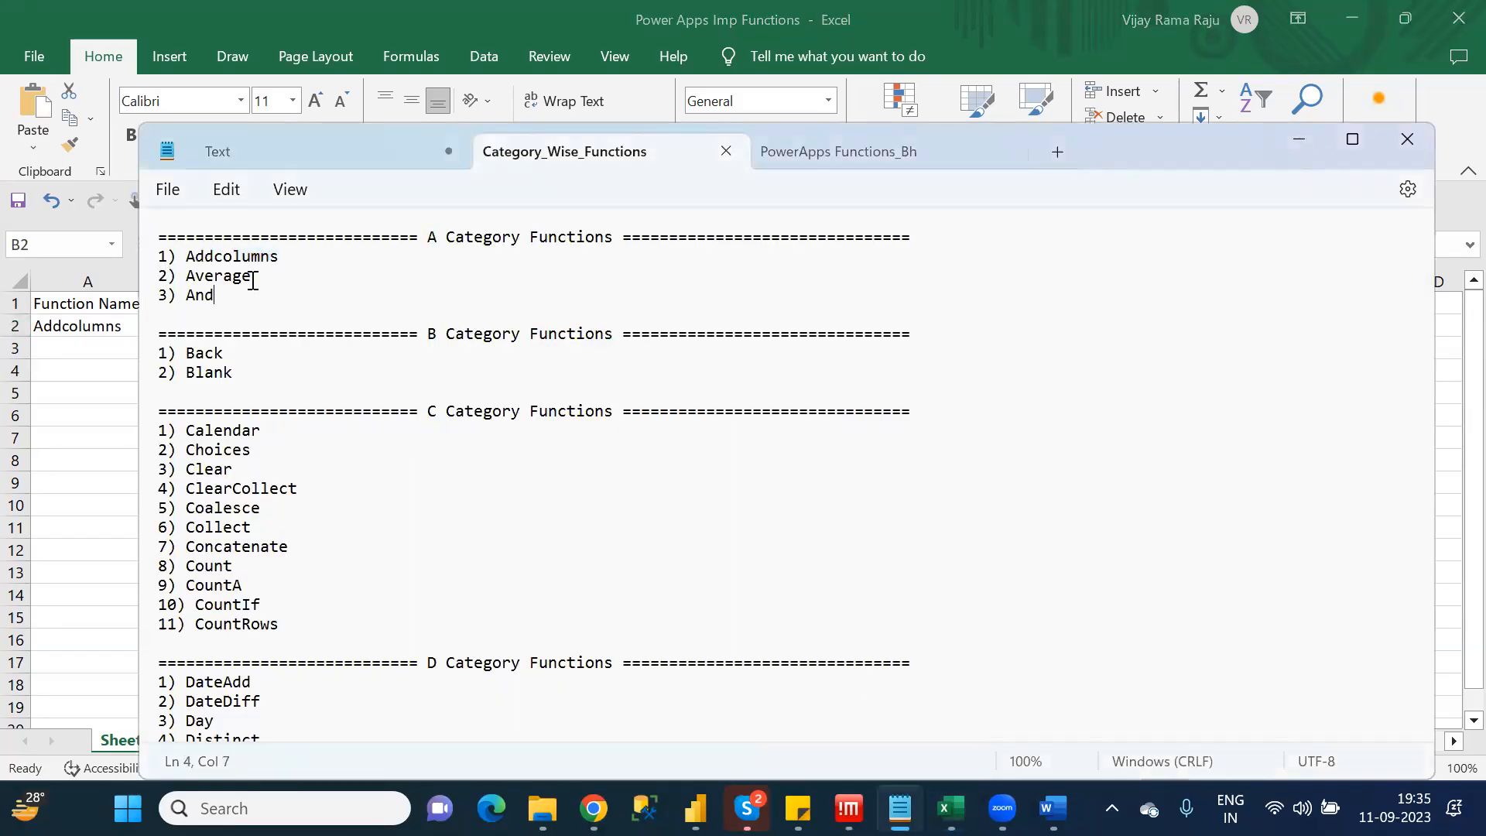
{"action": "left_click", "coordinate": [112, 350]}
{"action": "left_click", "coordinate": [112, 350]}
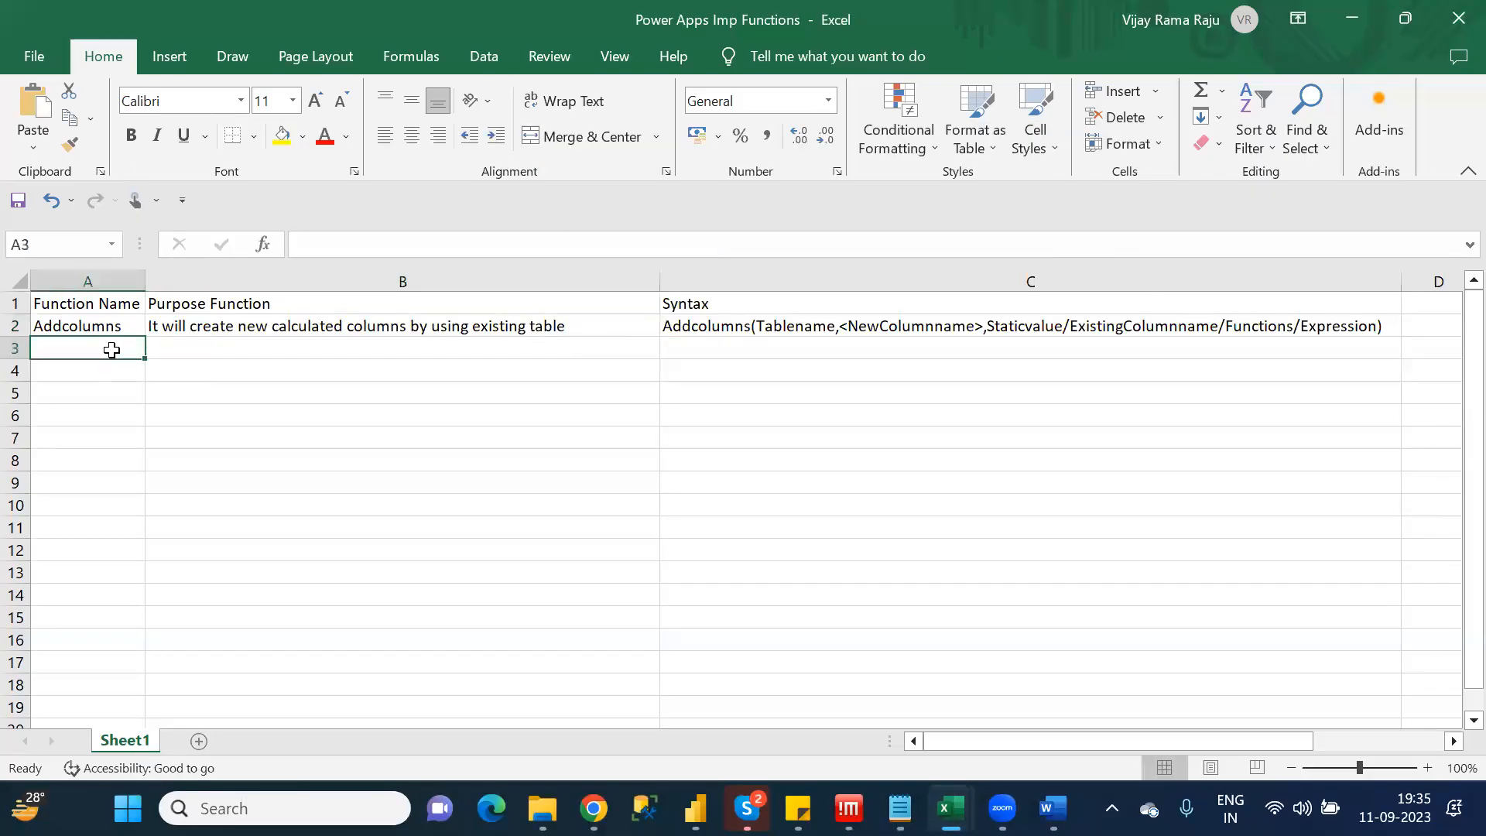
{"action": "type", "text": "Average"}
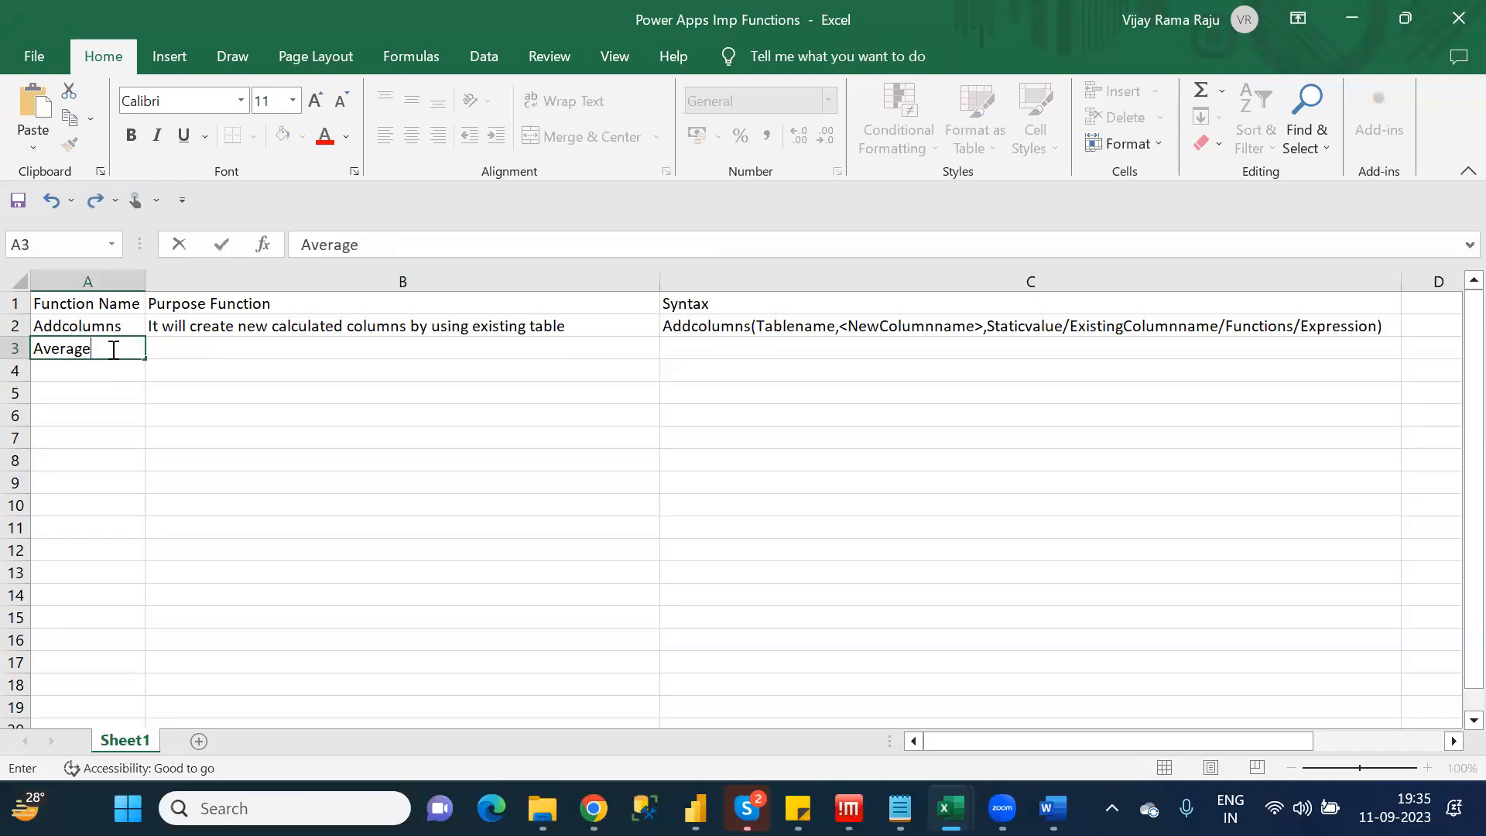
{"action": "key", "text": "Tab"}
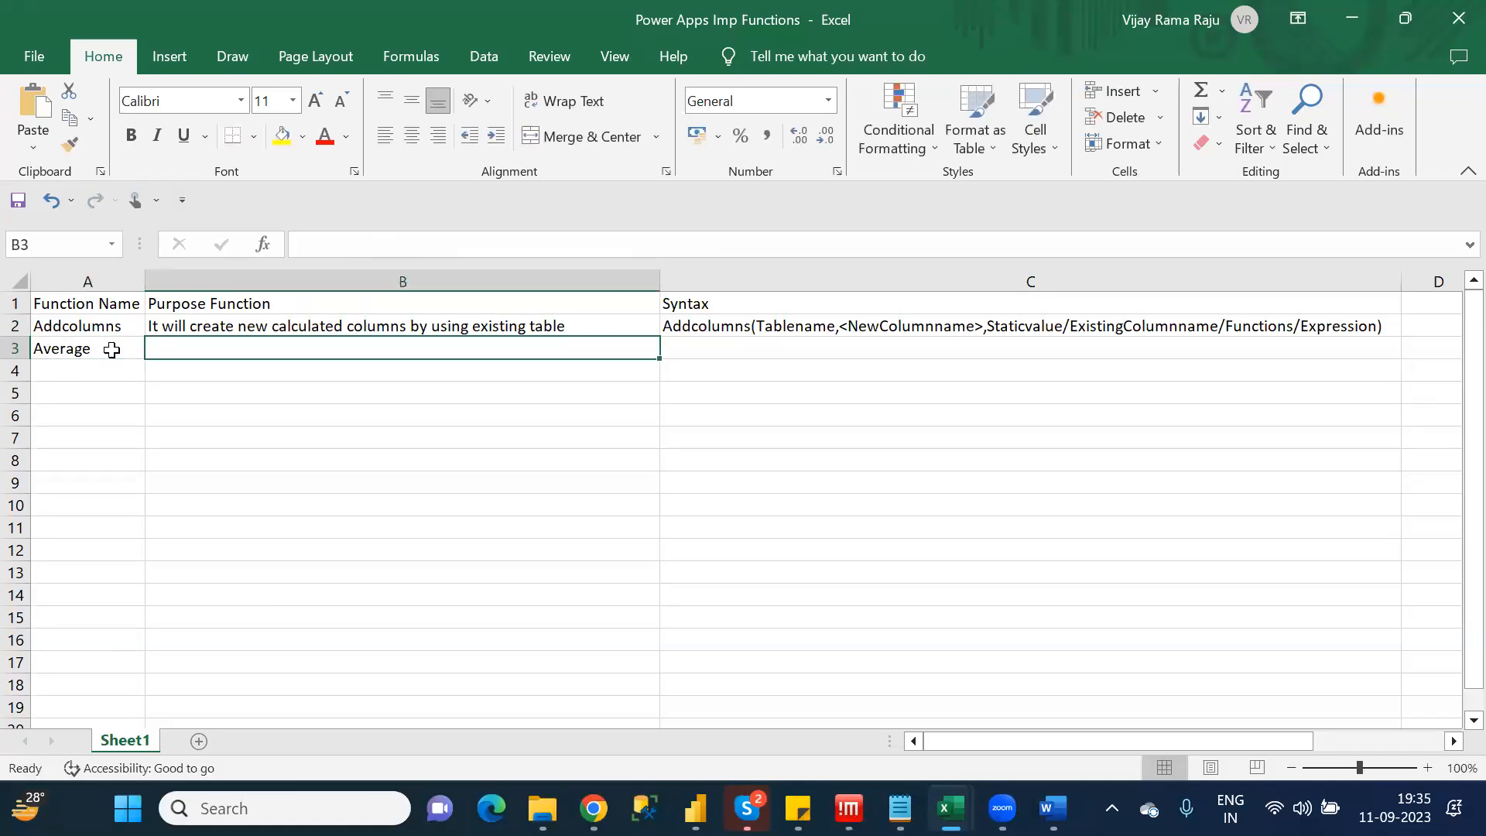
Enter the purpose "It will calculate average(formula: Sum of values/No of Values)" in B3
{"action": "left_click", "coordinate": [399, 234]}
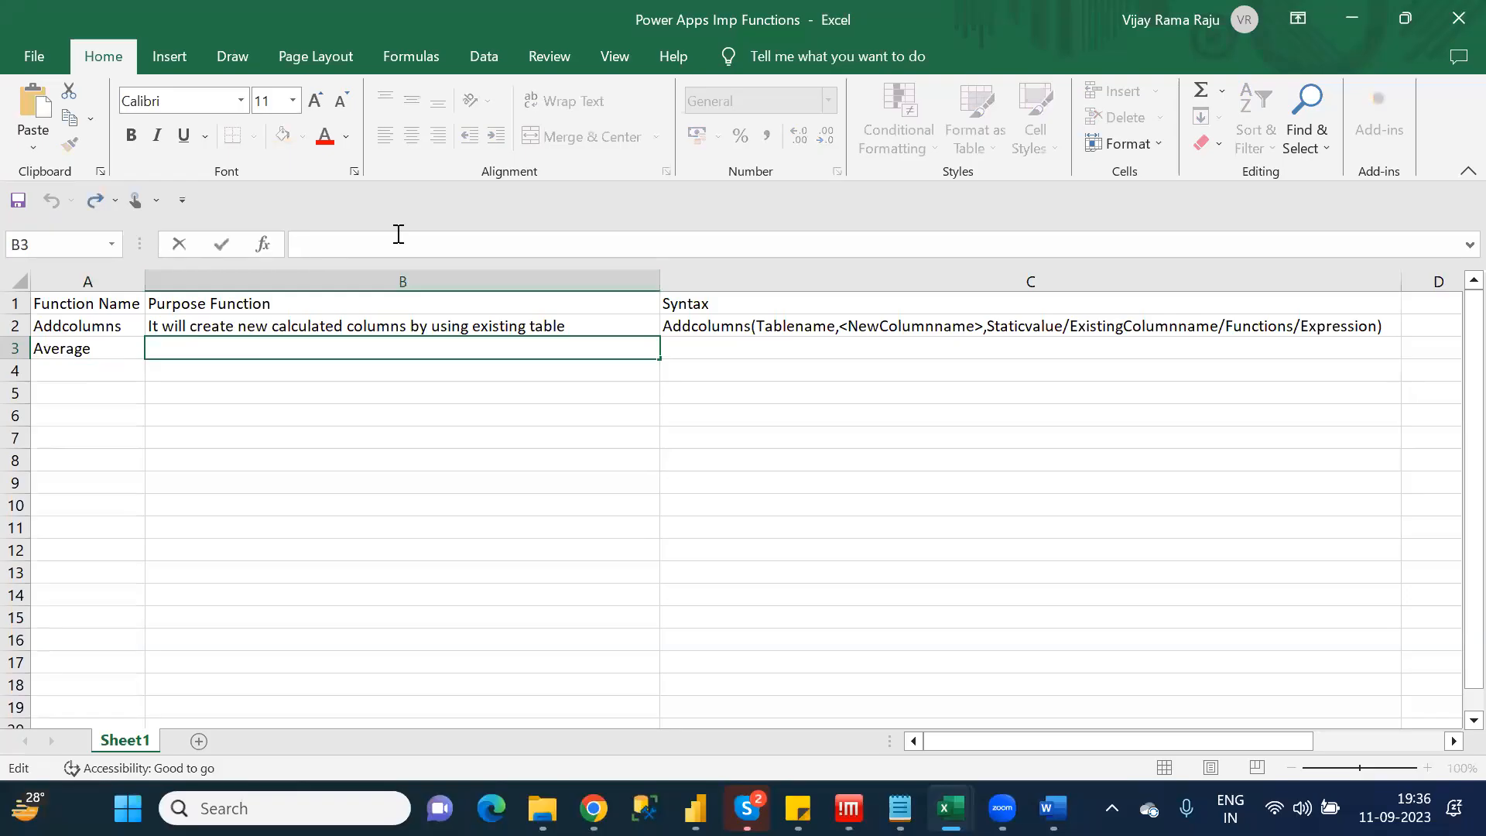
{"action": "type", "text": "It will c"}
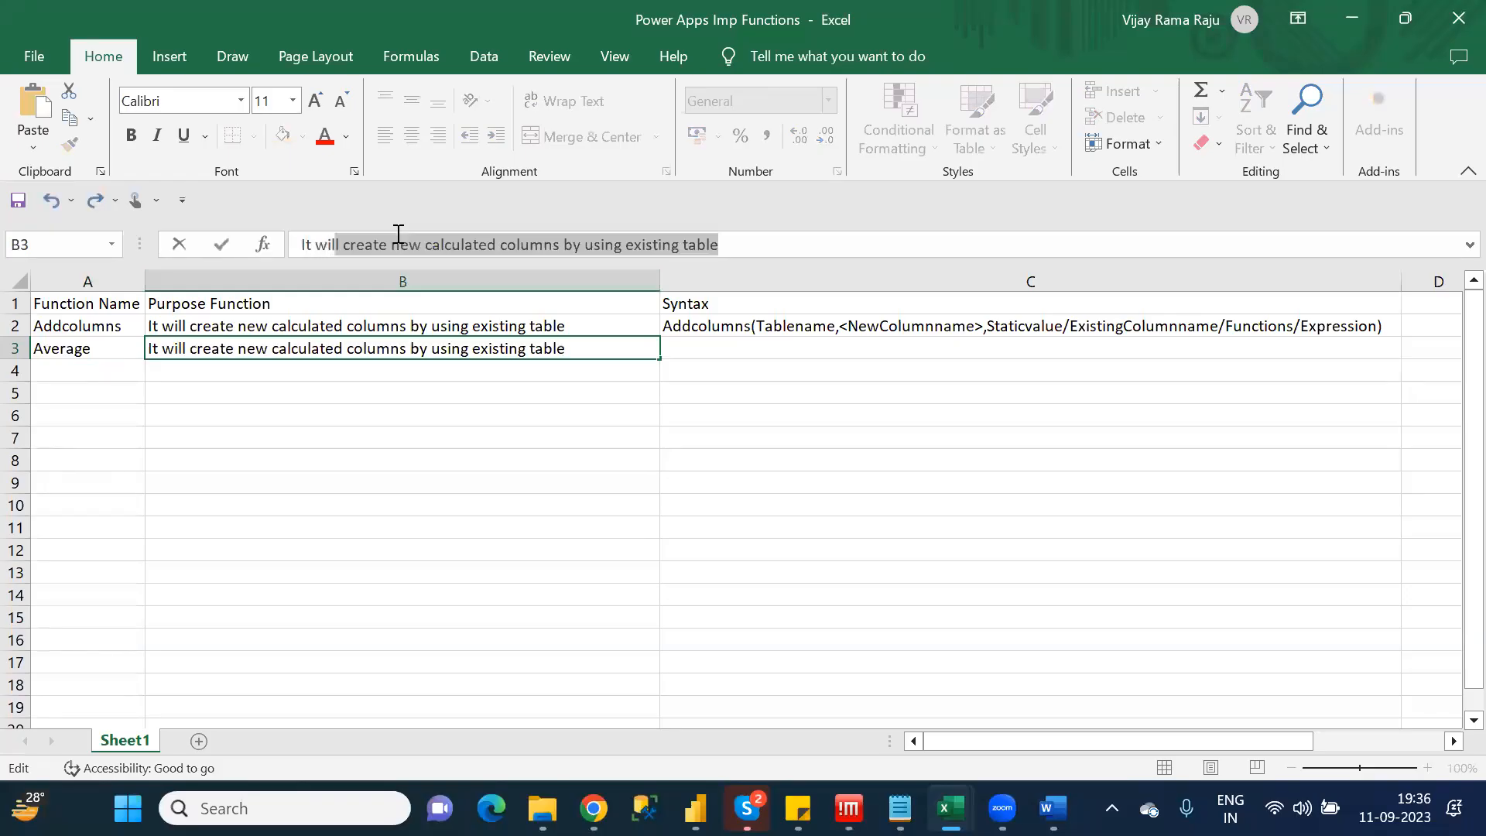
{"action": "type", "text": "alculate "}
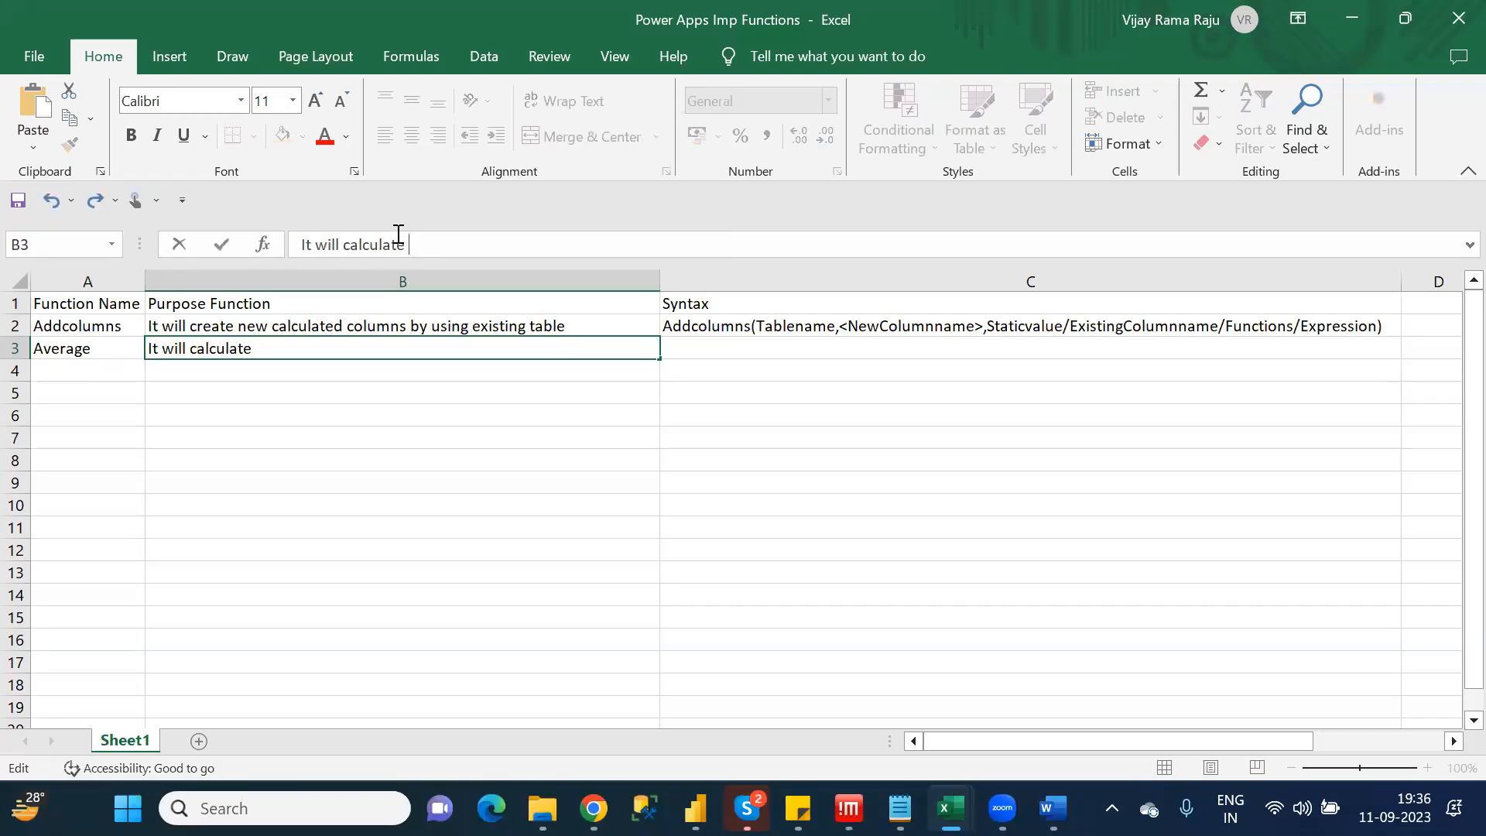
{"action": "type", "text": "average(form"}
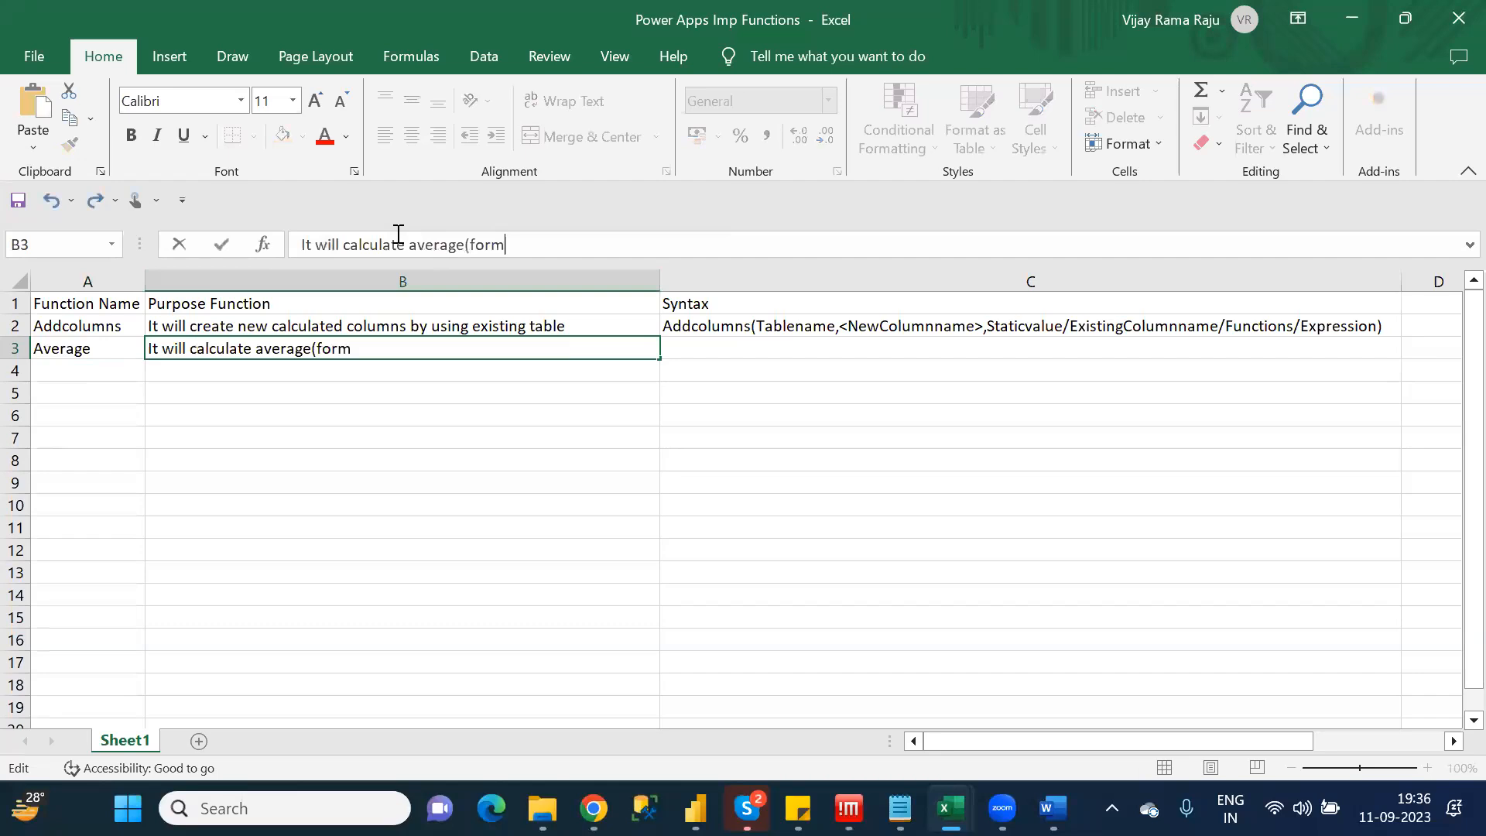
{"action": "type", "text": "ula: Sum of value"}
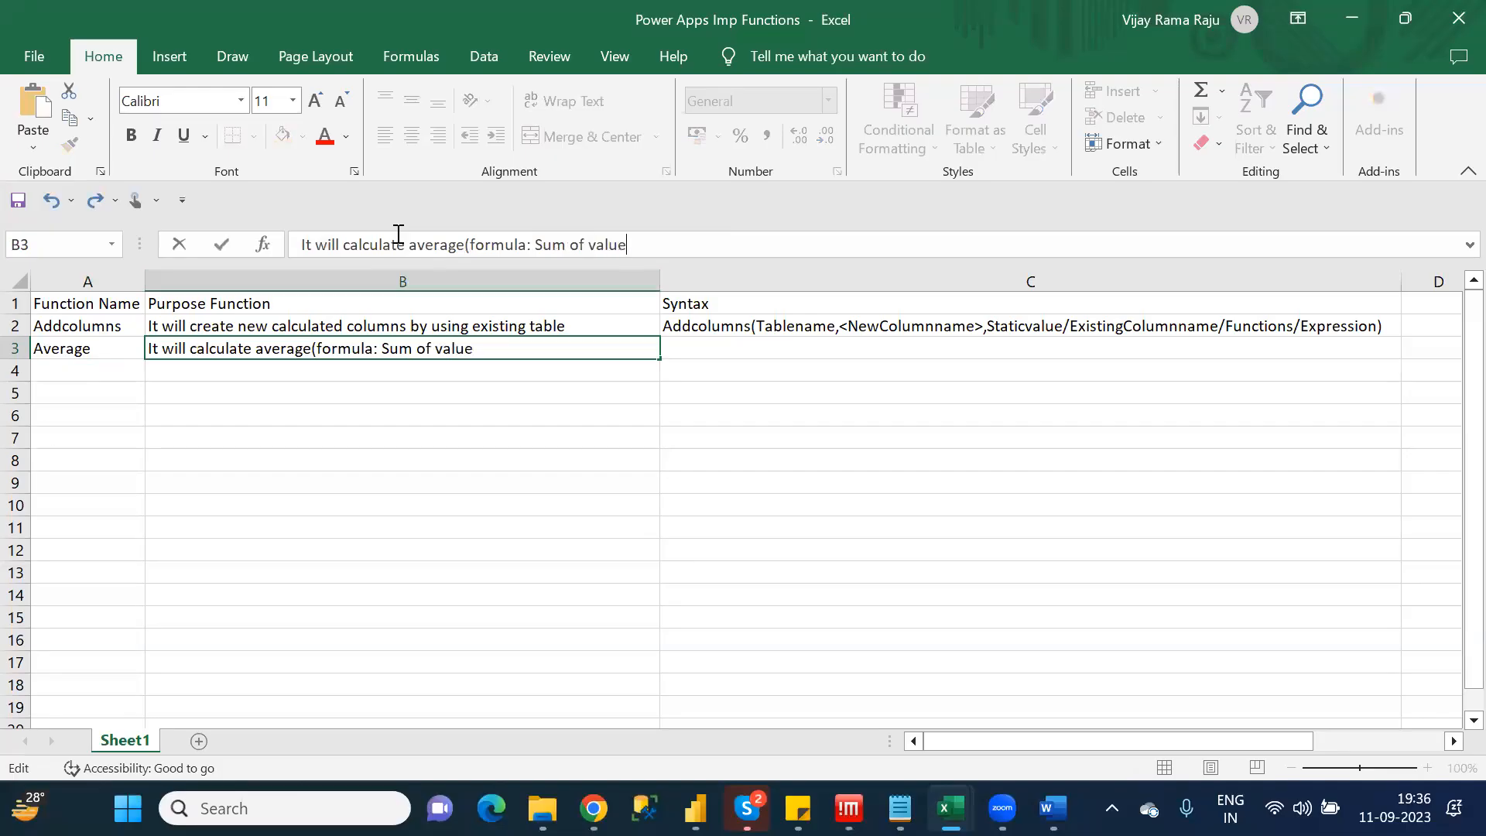
{"action": "type", "text": "s/No of Values"}
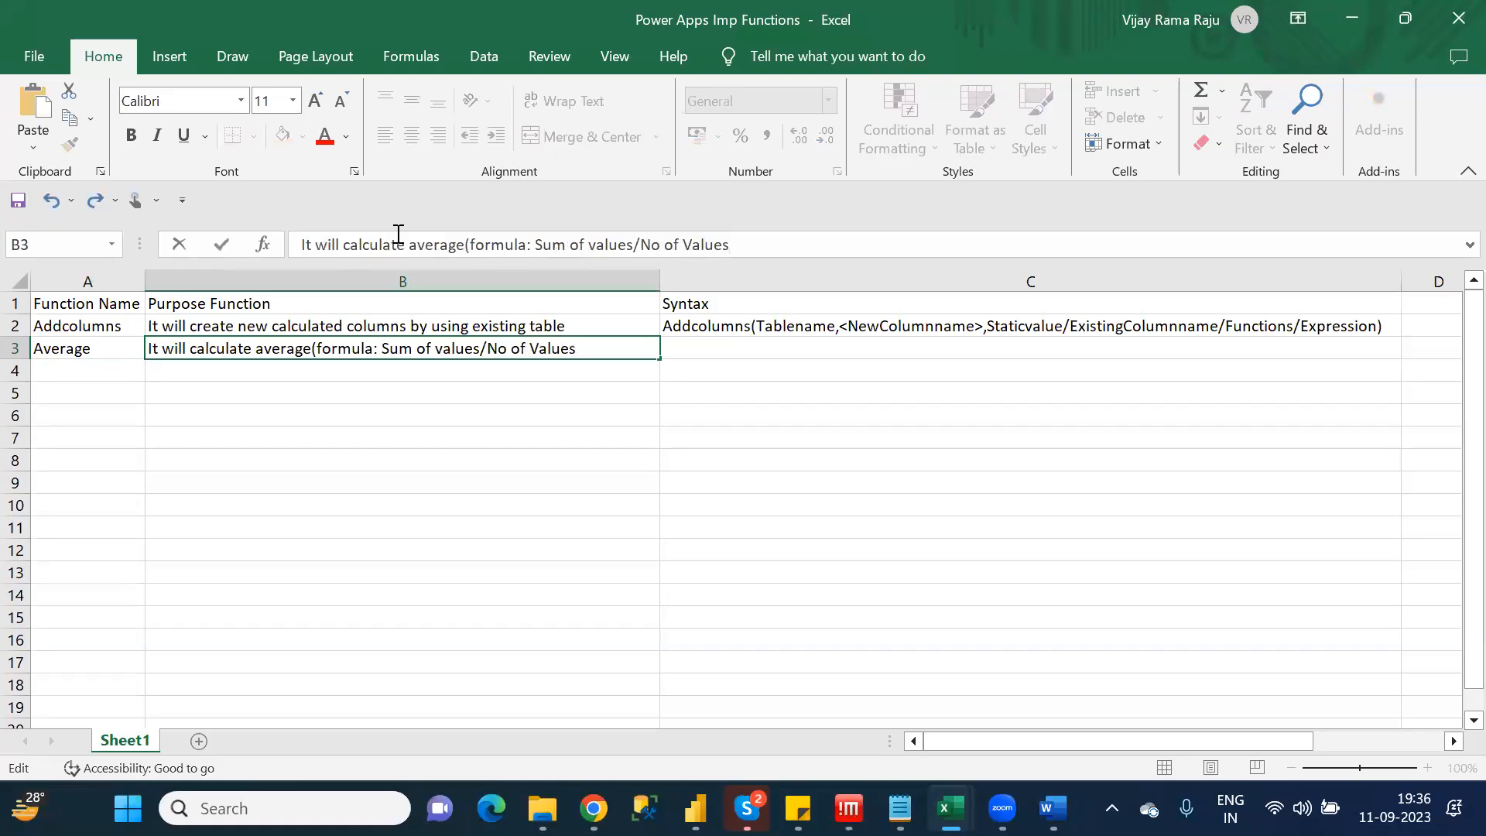
{"action": "type", "text": ")"}
{"action": "key", "text": "Up"}
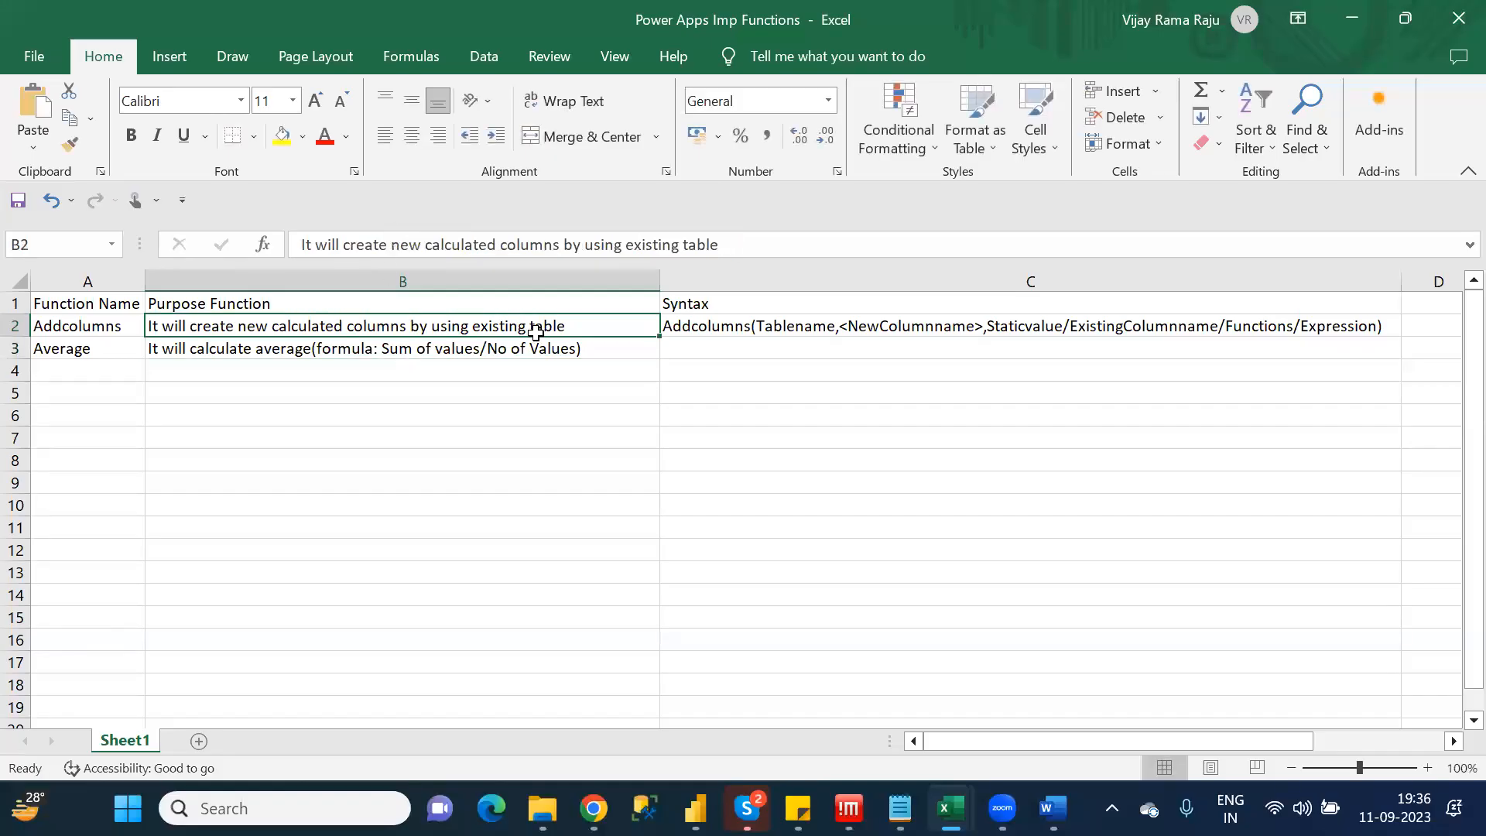
Add a second line to the Average purpose in B3 reading "Note:It allows only numeric or decimal related column"
{"action": "left_click", "coordinate": [557, 349]}
{"action": "left_click", "coordinate": [766, 246]}
{"action": "key", "text": "ctrl+a"}
{"action": "key", "text": "BackSpace"}
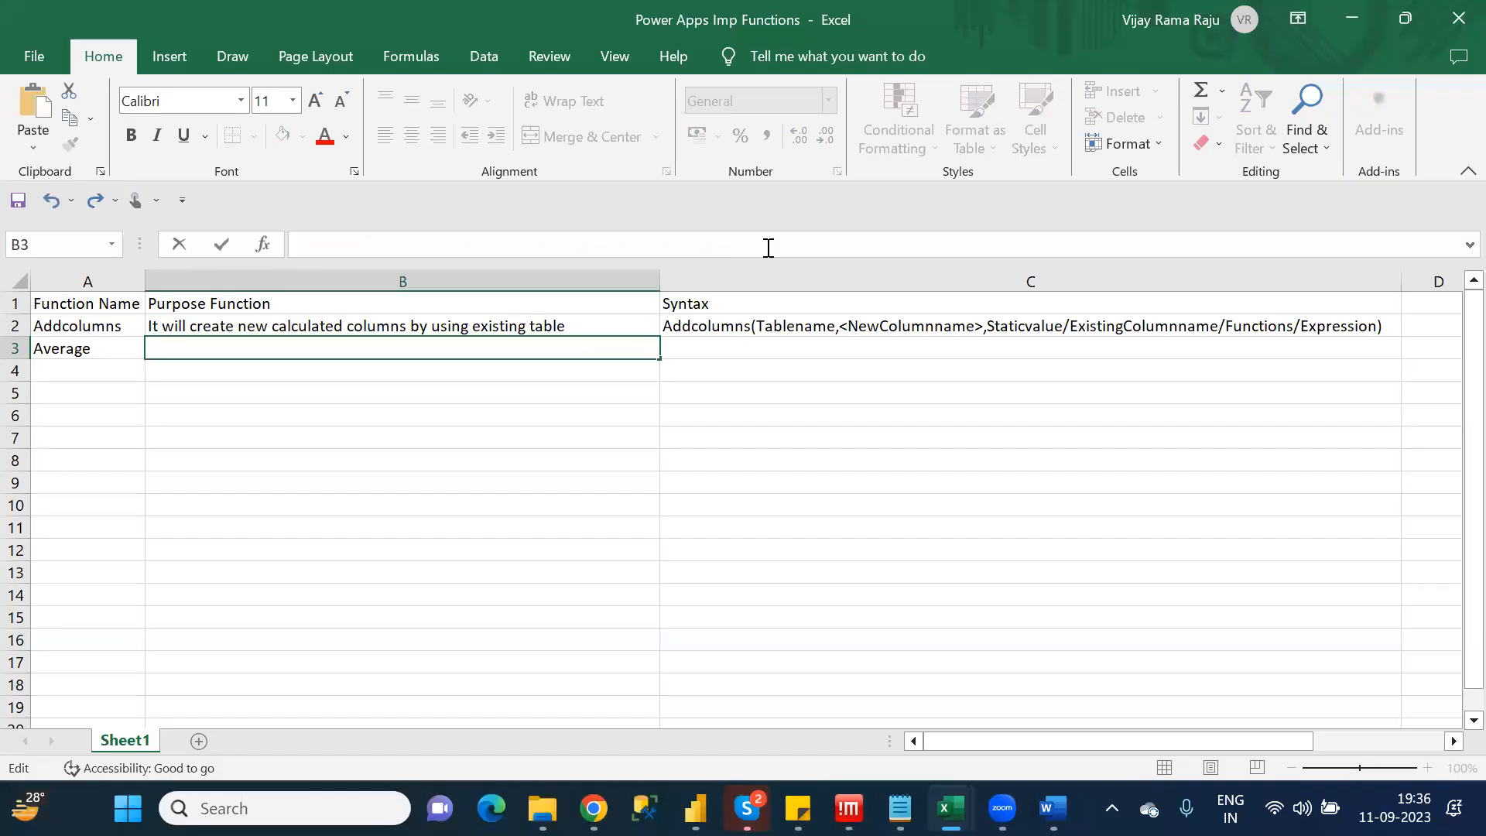
{"action": "type", "text": "It will calculate average(formula: Sum of values/No of Values)"}
{"action": "left_click", "coordinate": [468, 425]}
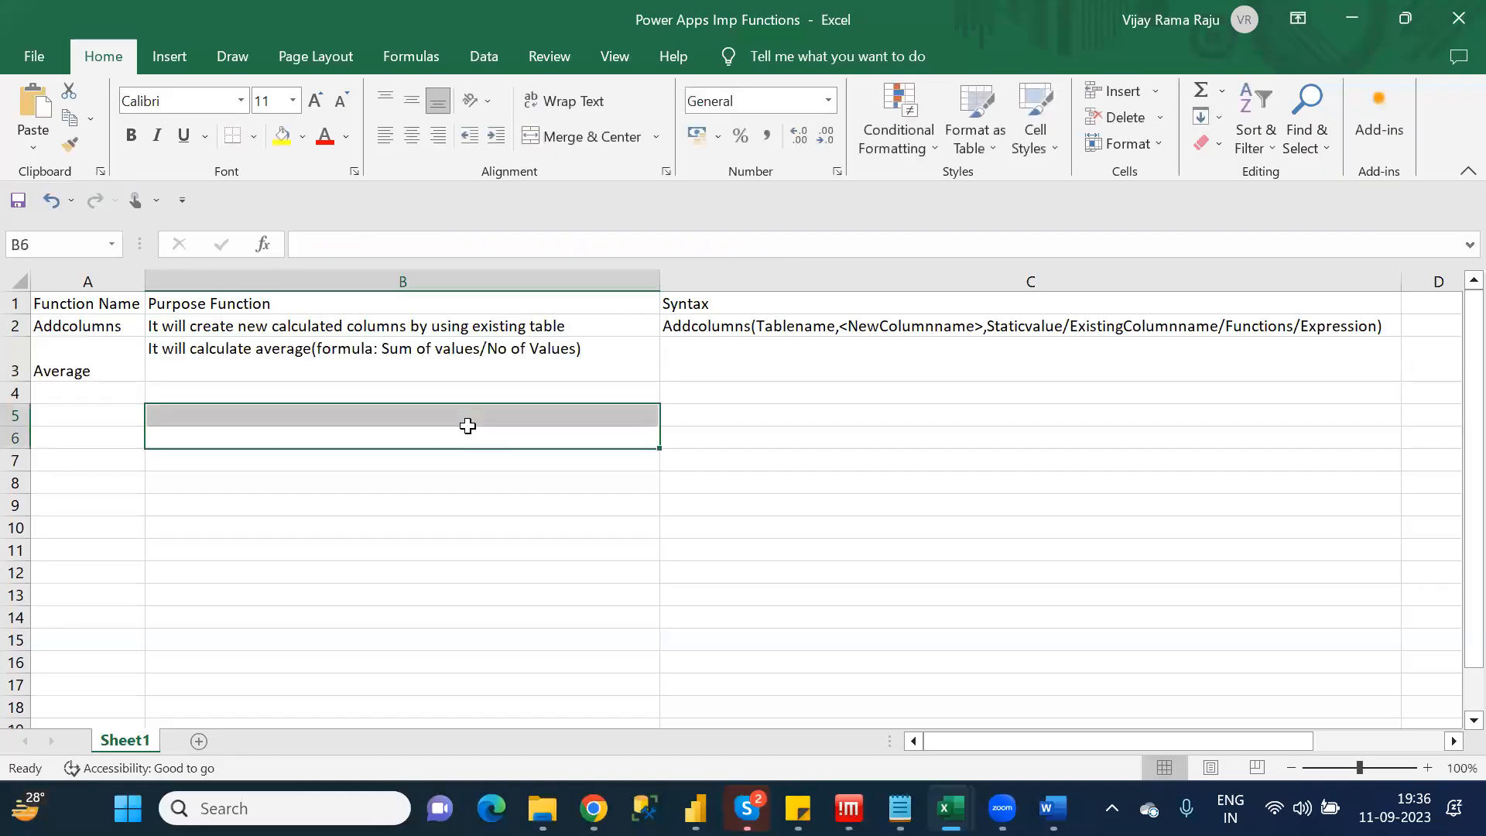
{"action": "left_click", "coordinate": [419, 359]}
{"action": "double_click", "coordinate": [420, 359]}
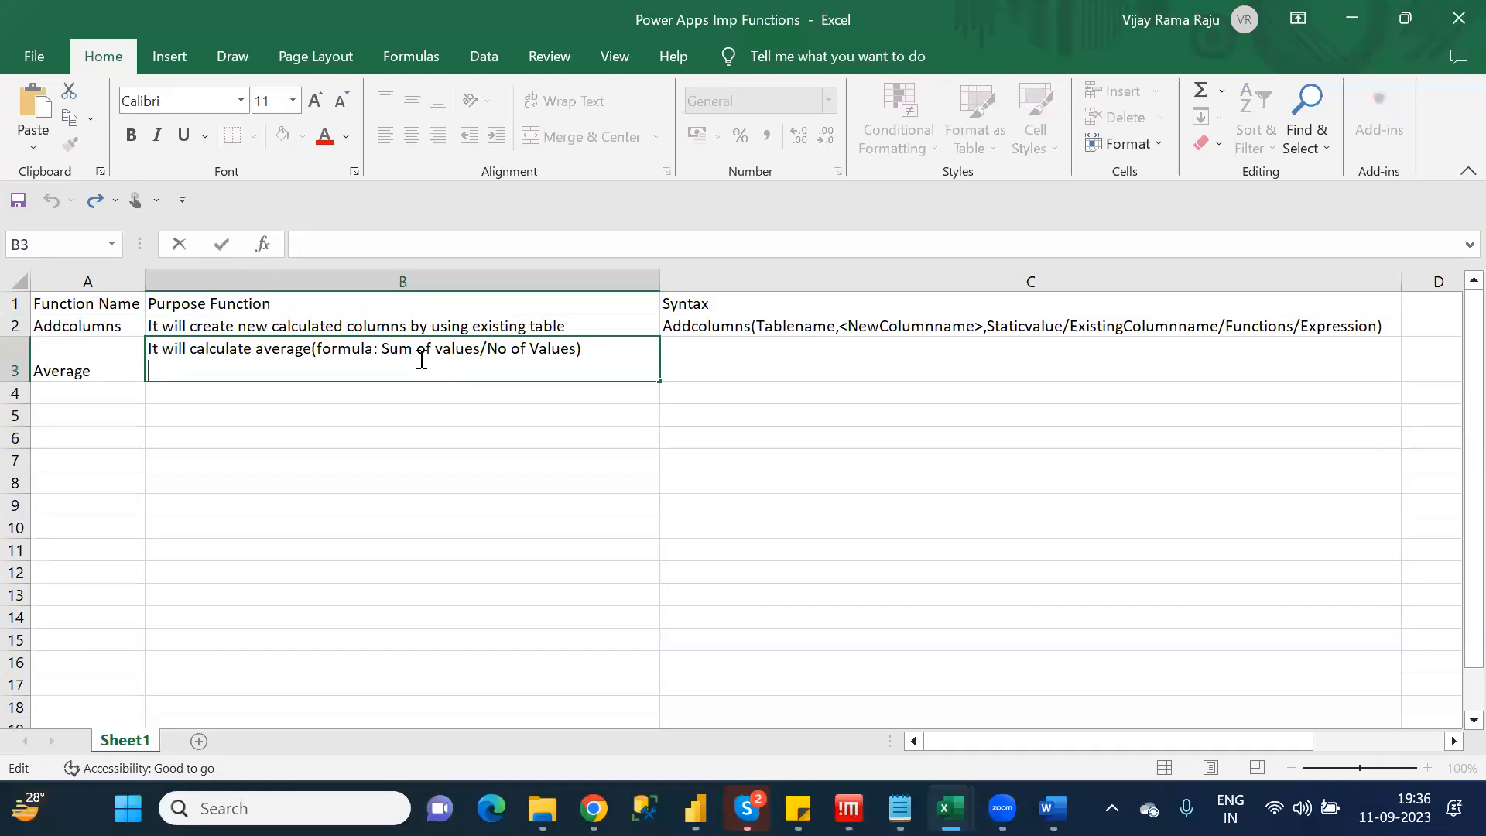
{"action": "type", "text": "Note:It all"}
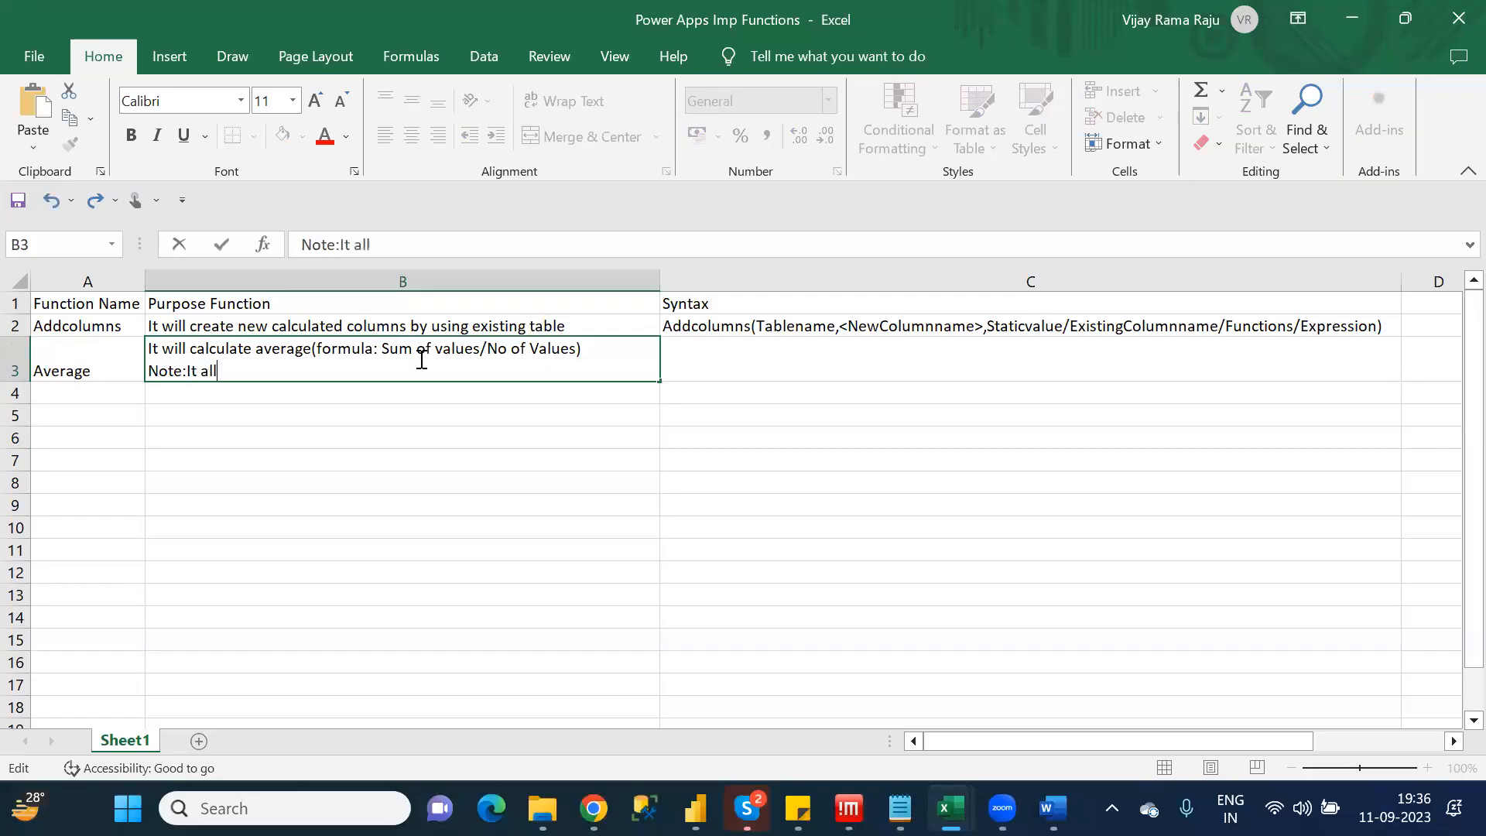
{"action": "type", "text": "ows only numeric o"}
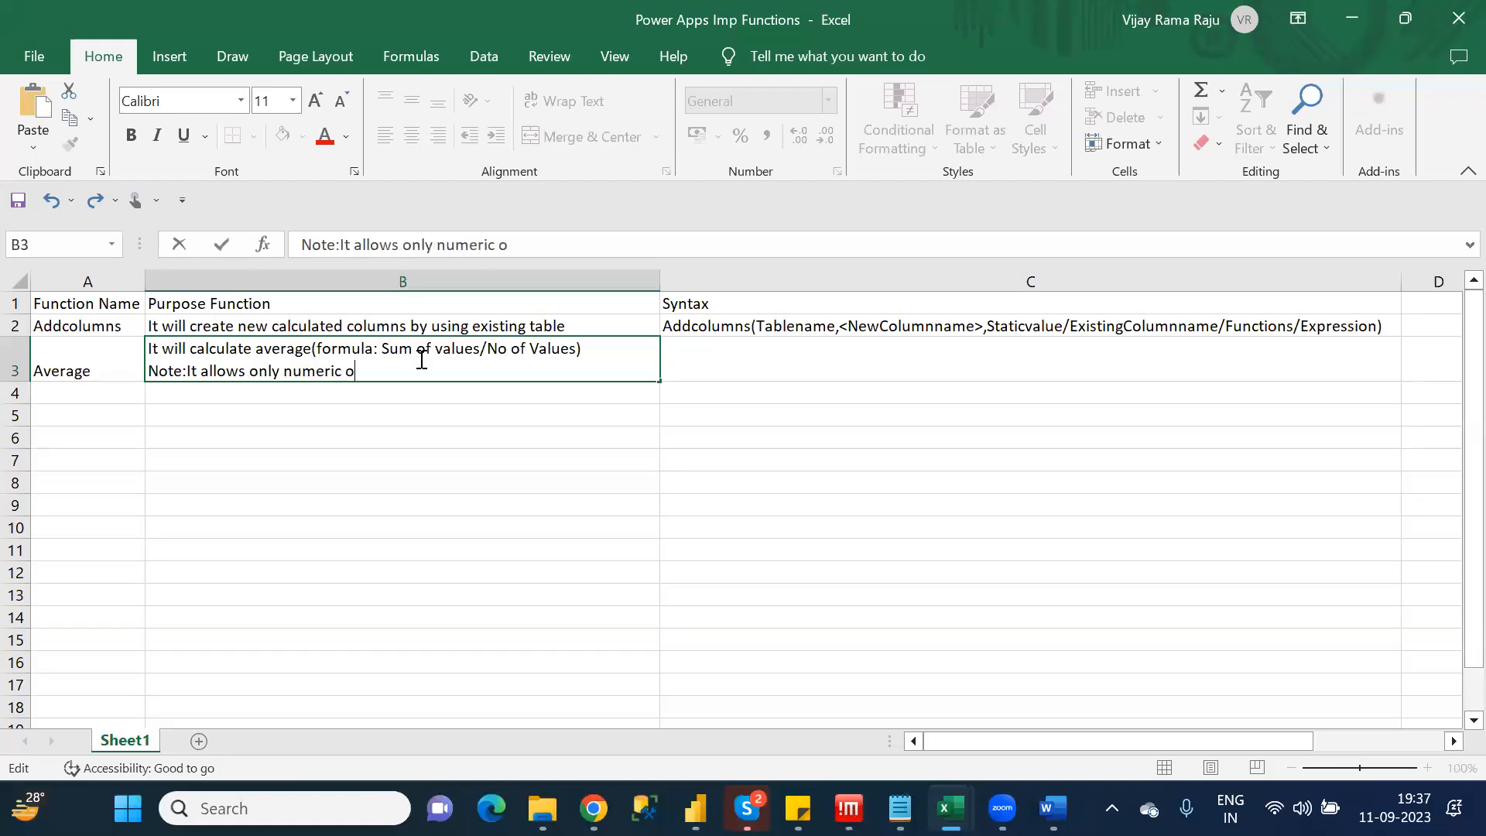
{"action": "type", "text": "r decimal related column"}
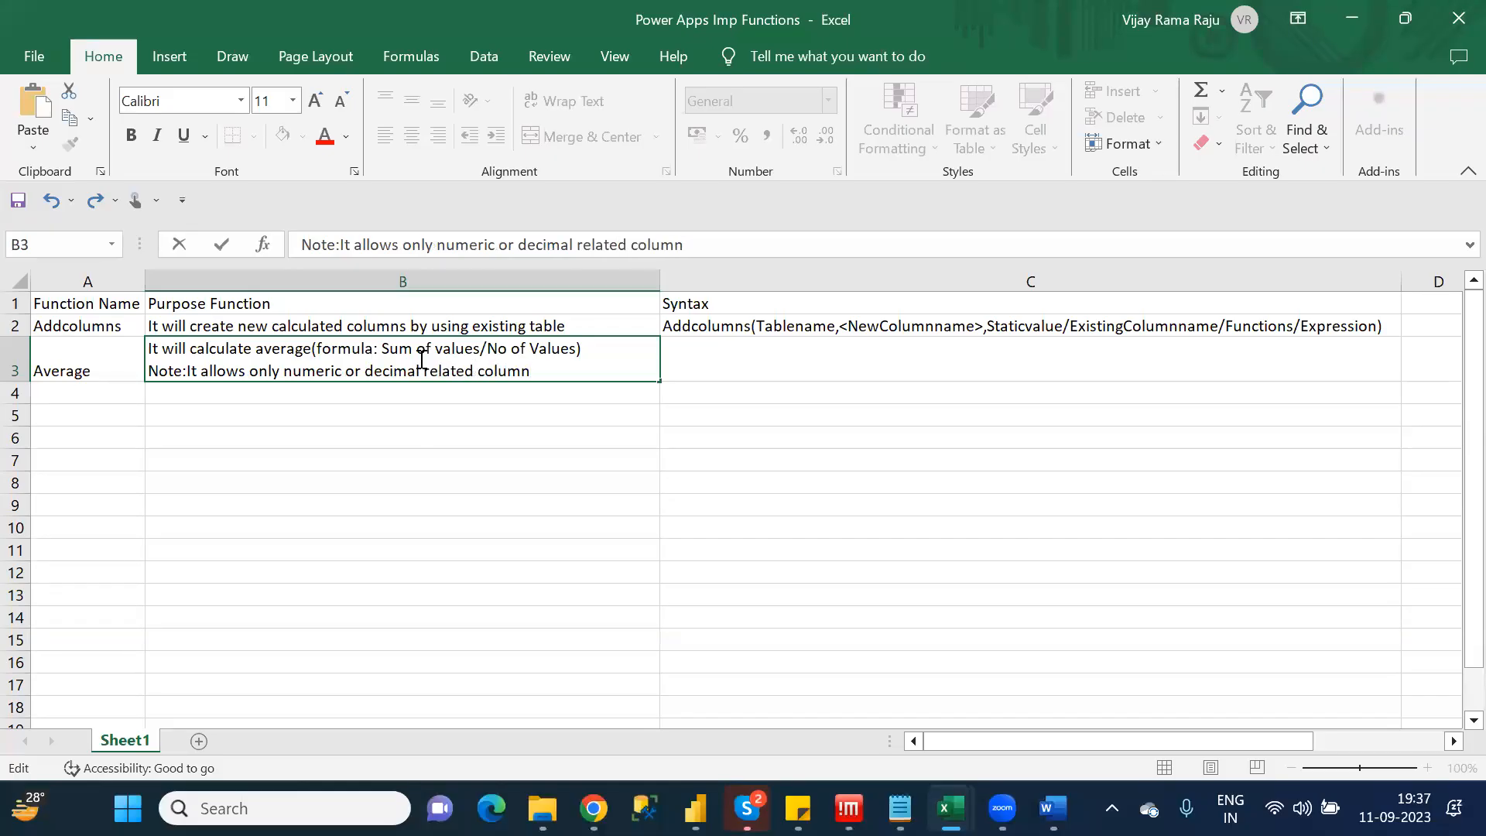
Enter the syntax "Average(tablename,Columnname)" in C3
{"action": "left_click", "coordinate": [1008, 368]}
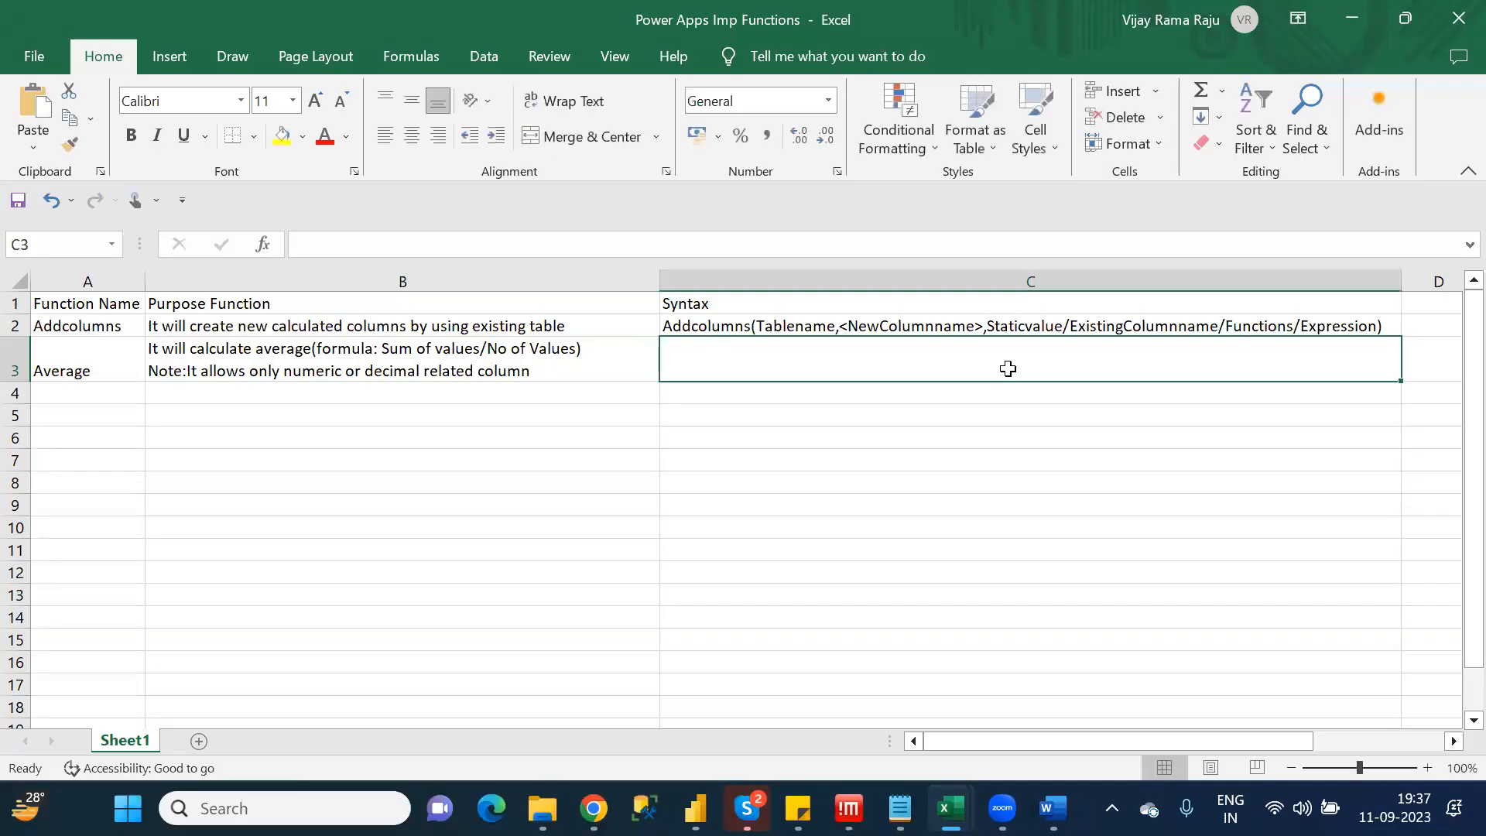
{"action": "type", "text": "Avera"}
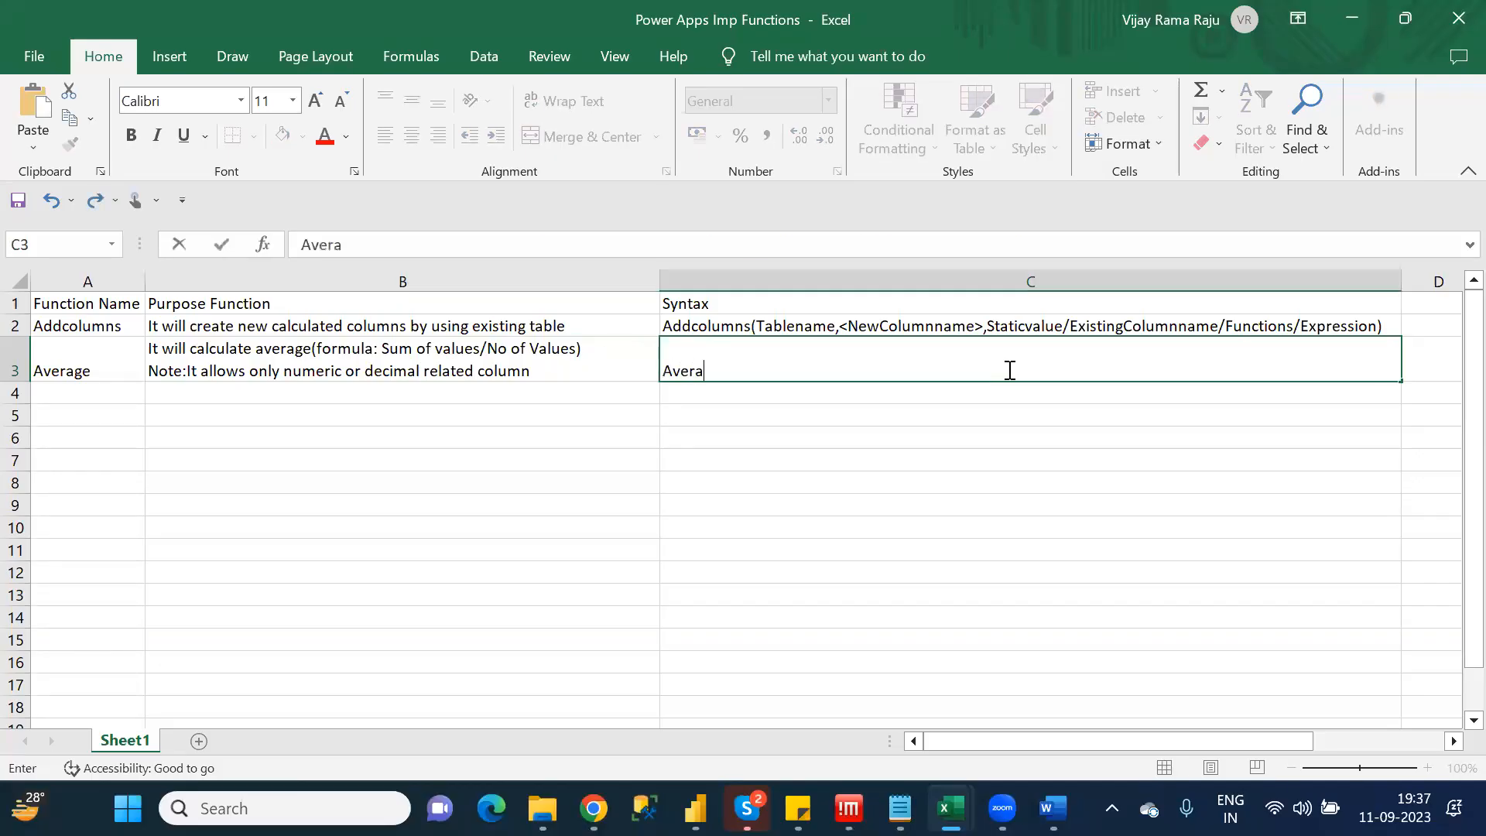
{"action": "type", "text": "ge(tablename"}
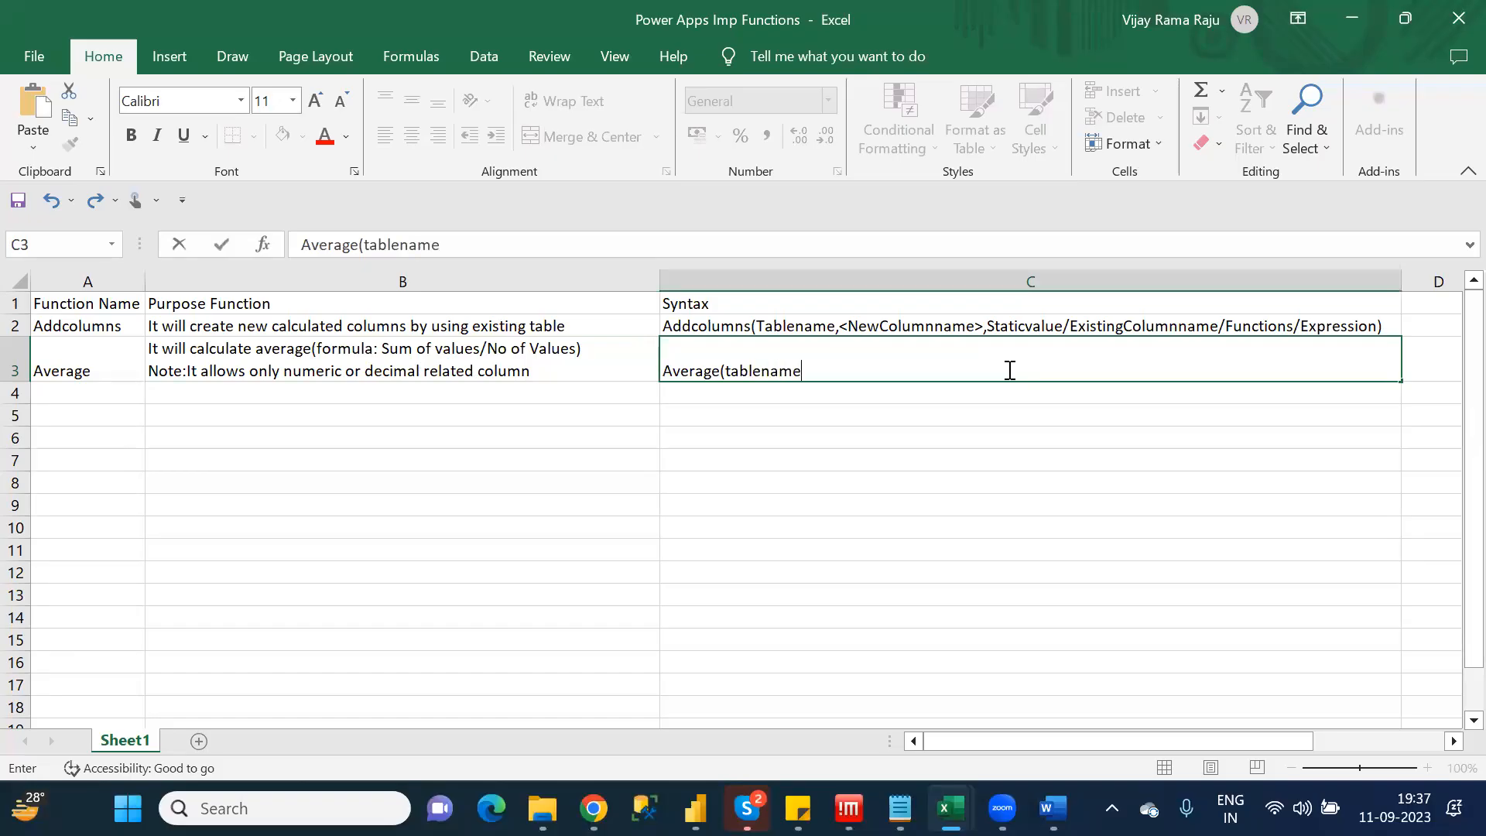
{"action": "type", "text": ",Column"}
{"action": "type", "text": "name"}
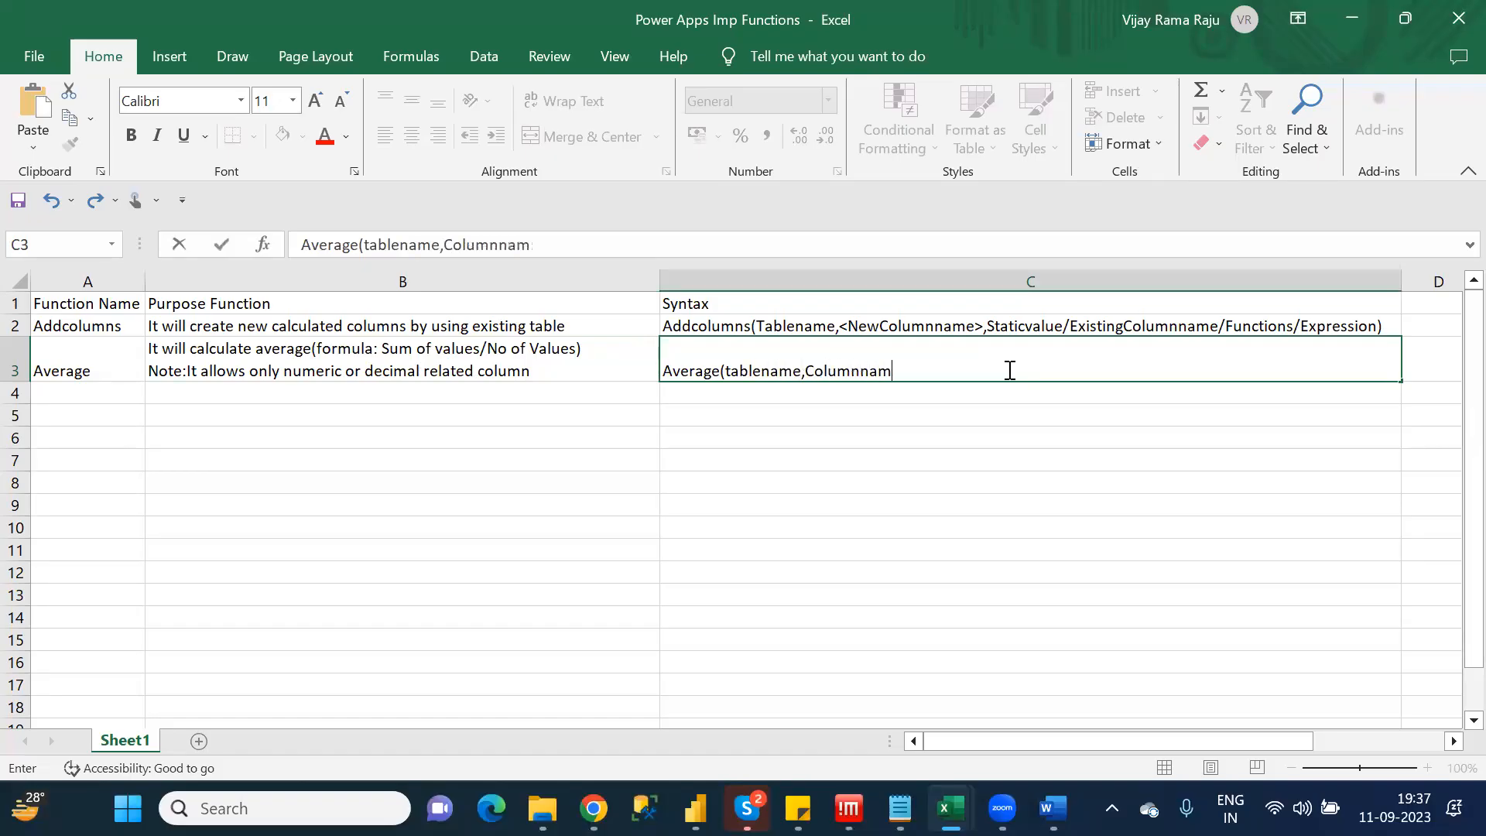
{"action": "type", "text": ")"}
Check the next A category function in the Notepad list, and enter "&&/AND" as the function name in A4 of the Excel sheet
{"action": "left_click", "coordinate": [82, 396]}
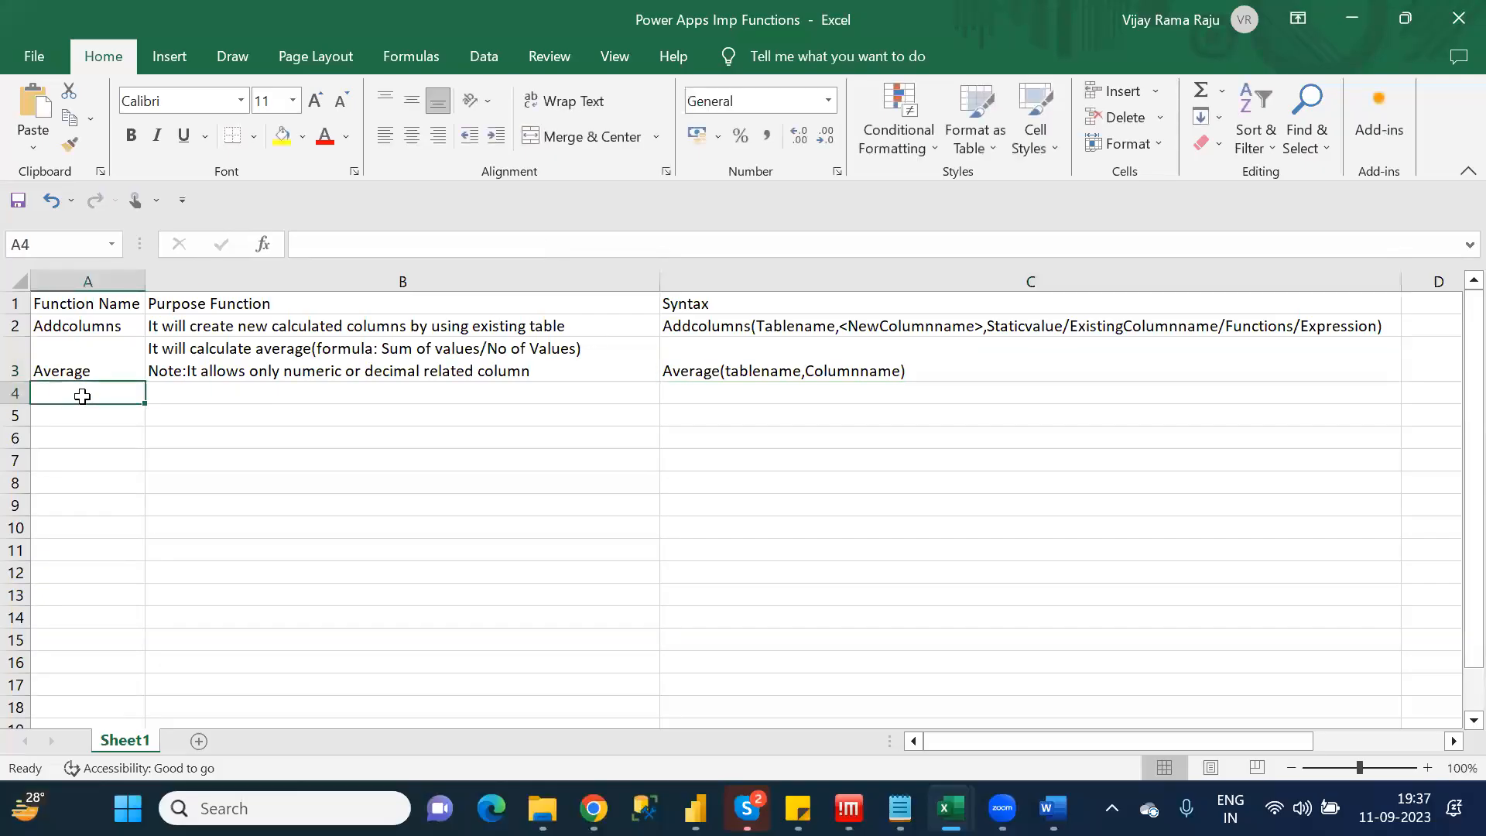
{"action": "key", "text": "alt+Tab"}
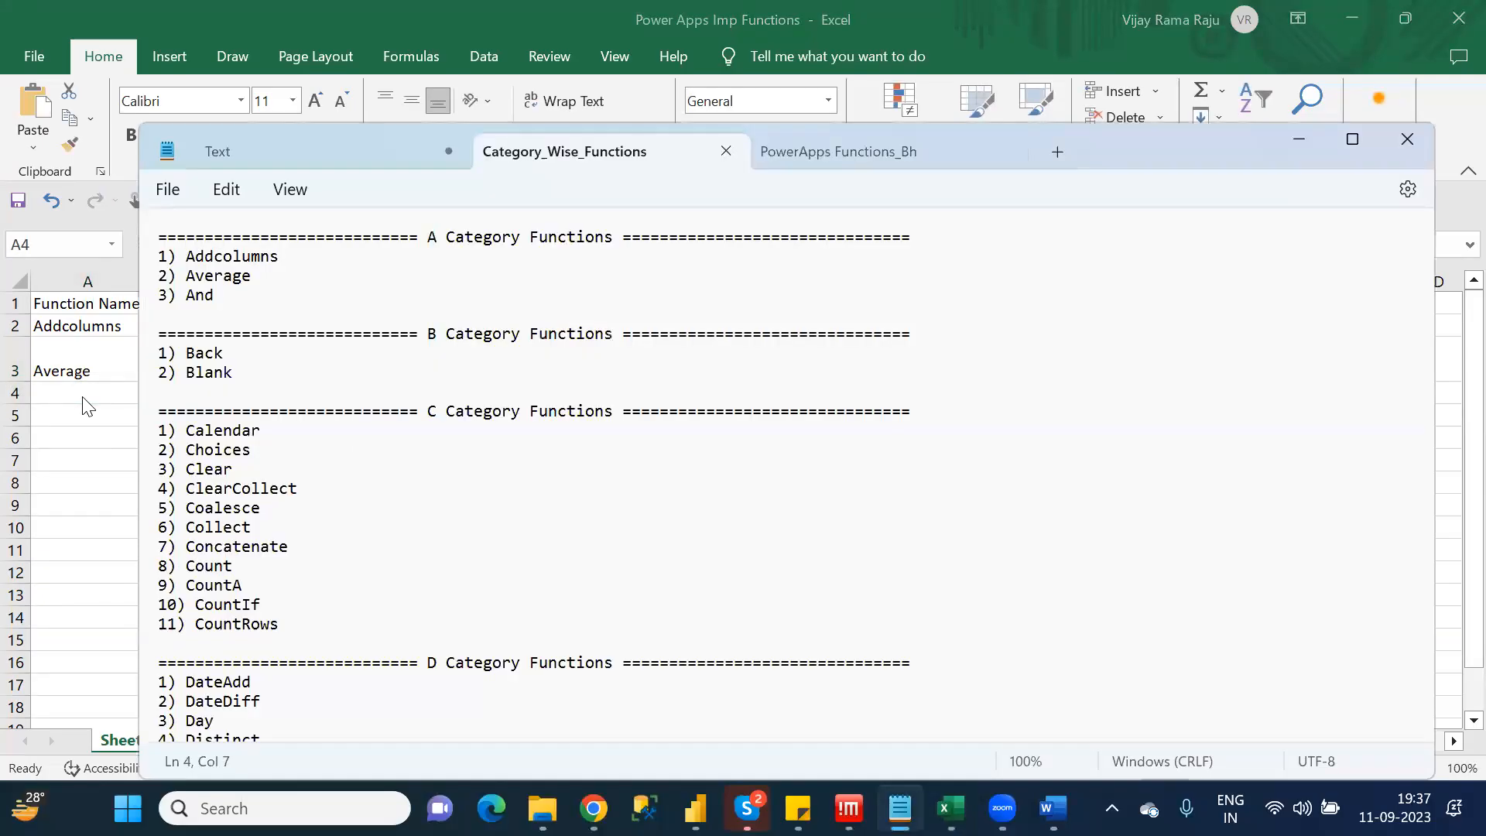
{"action": "key", "text": "shift+Down"}
{"action": "key", "text": "alt+Tab"}
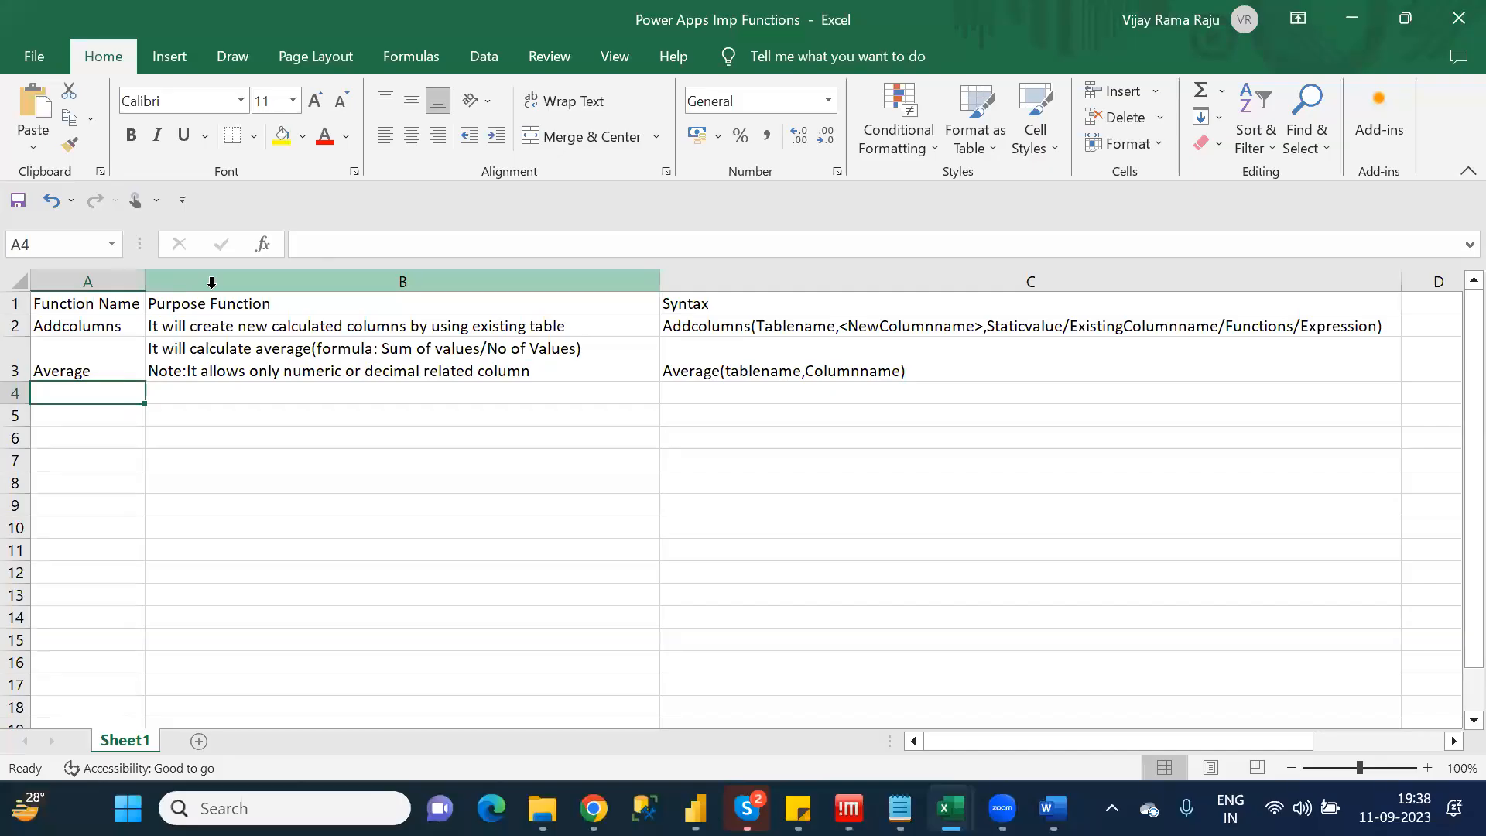
{"action": "type", "text": "&&"}
{"action": "key", "text": "Tab"}
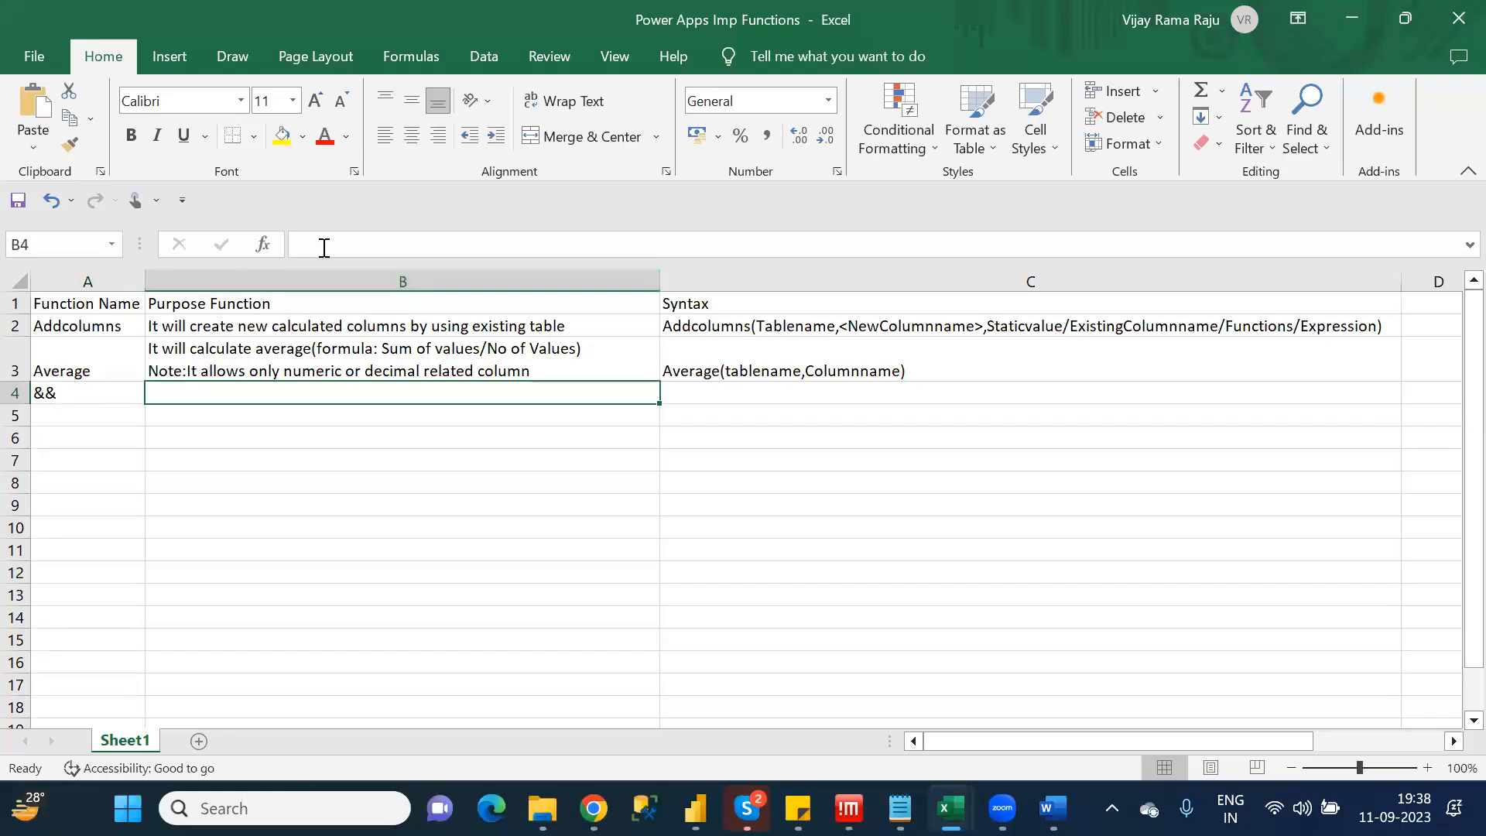
{"action": "left_click", "coordinate": [86, 391]}
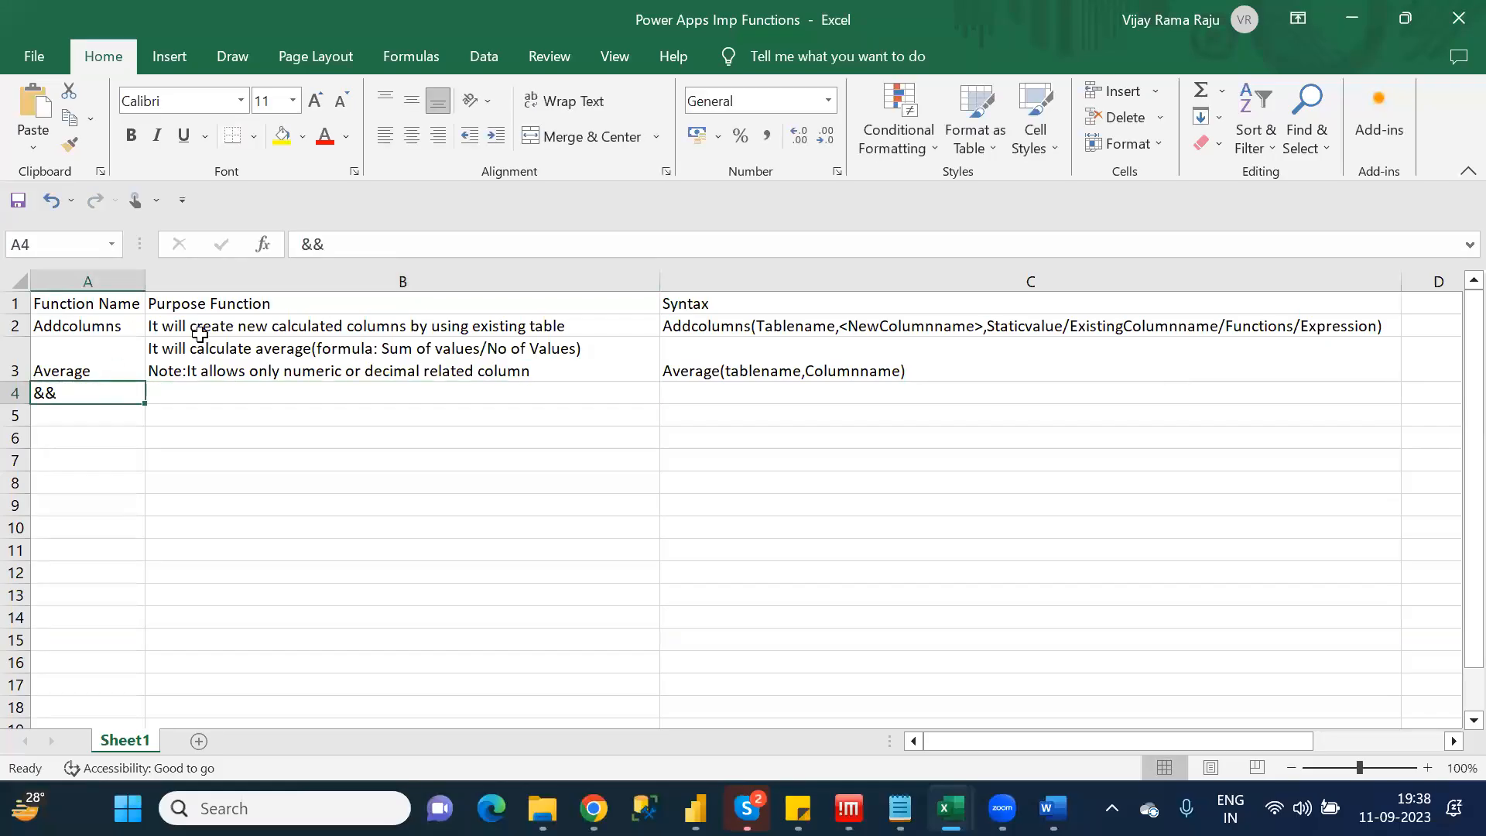
{"action": "left_click", "coordinate": [356, 250]}
{"action": "type", "text": "/AND"}
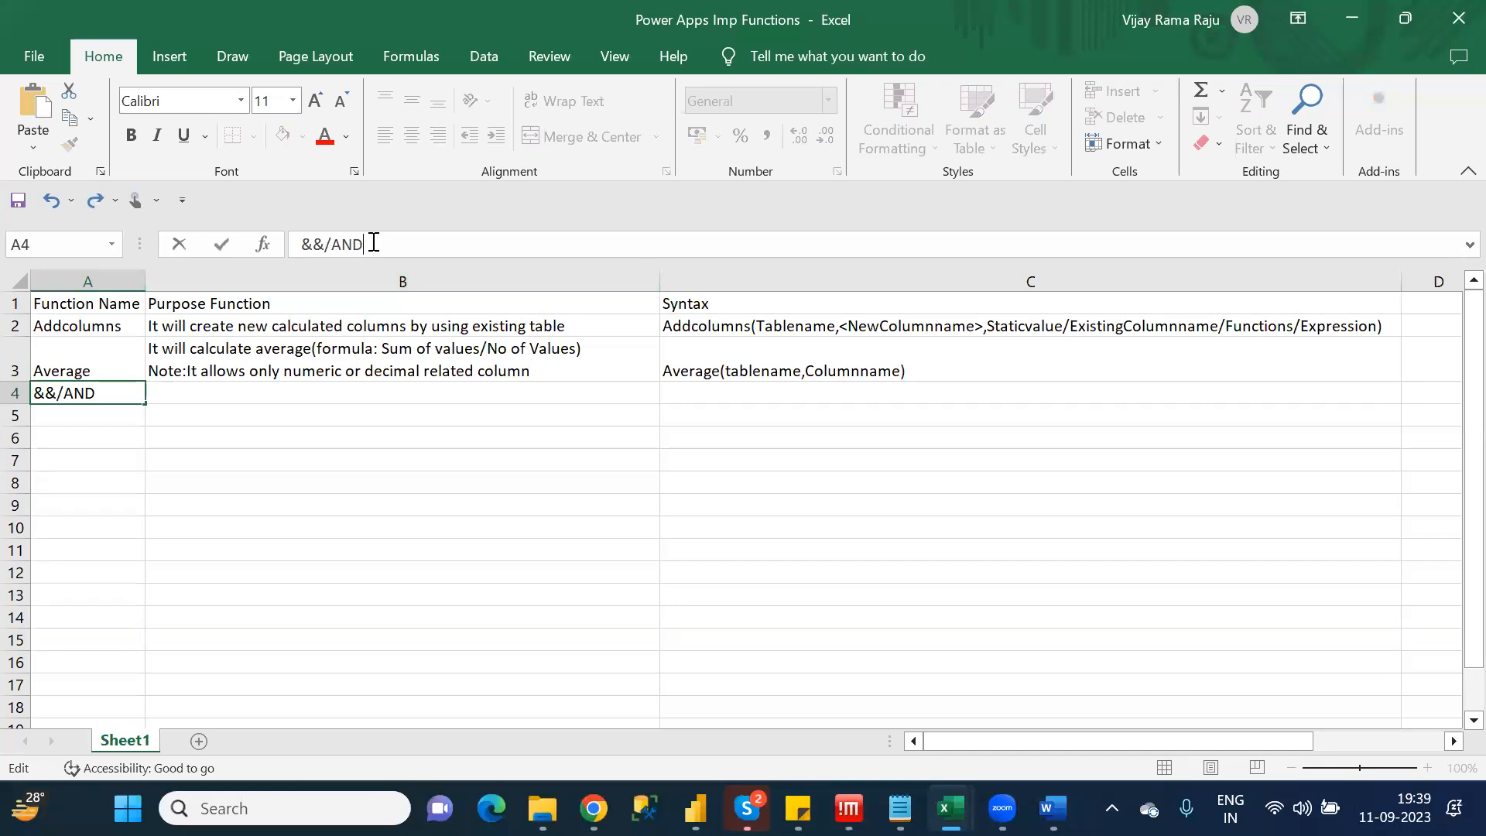
Enter the purpose "&&:- It will Allows Multiple Conditions" for the &&/AND function in B4
{"action": "left_click", "coordinate": [284, 391]}
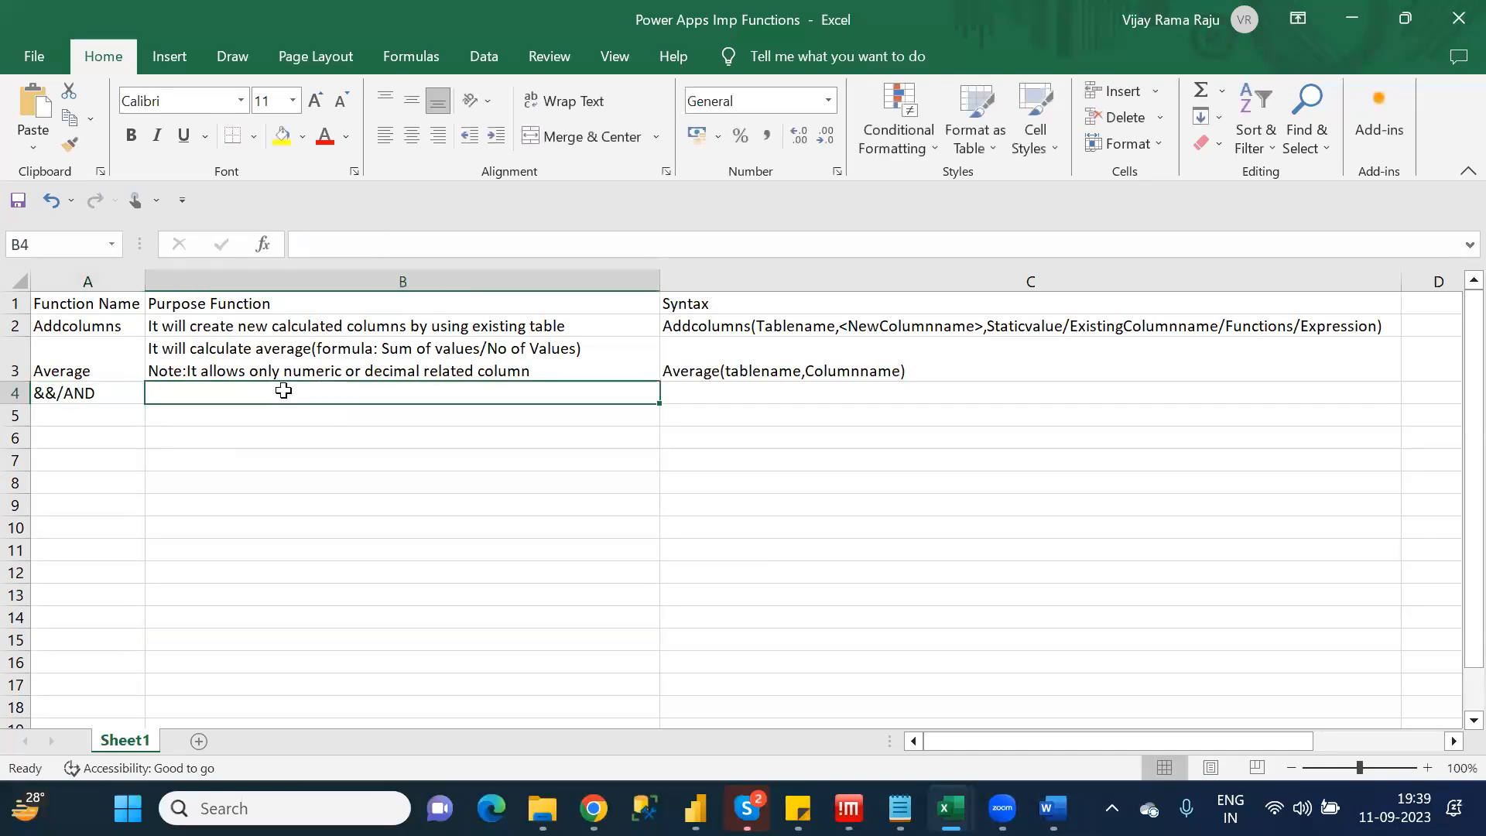
{"action": "type", "text": "&&"}
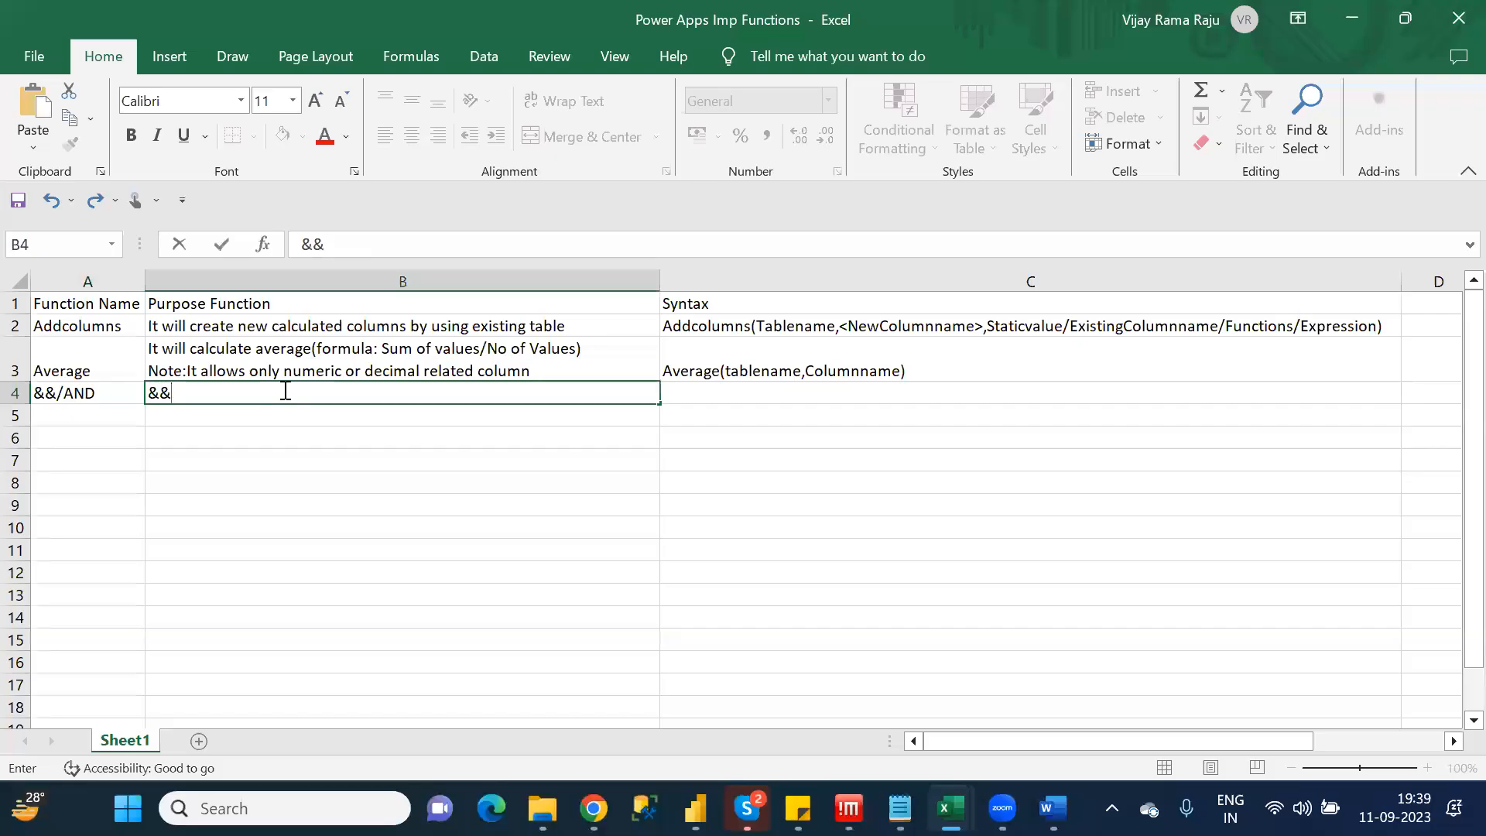
{"action": "type", "text": ":- It will A"}
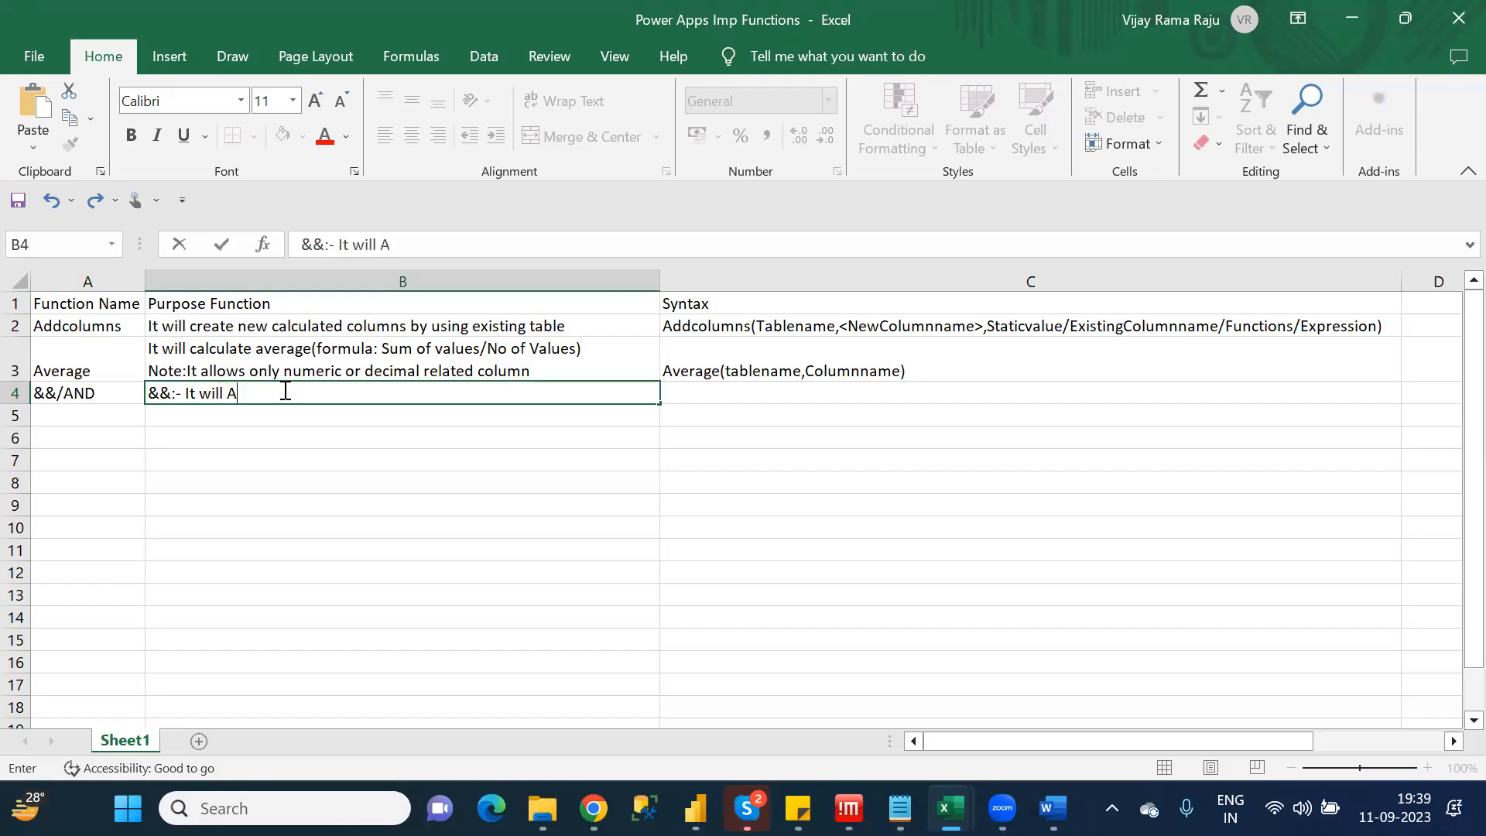
{"action": "type", "text": "llows Multi"}
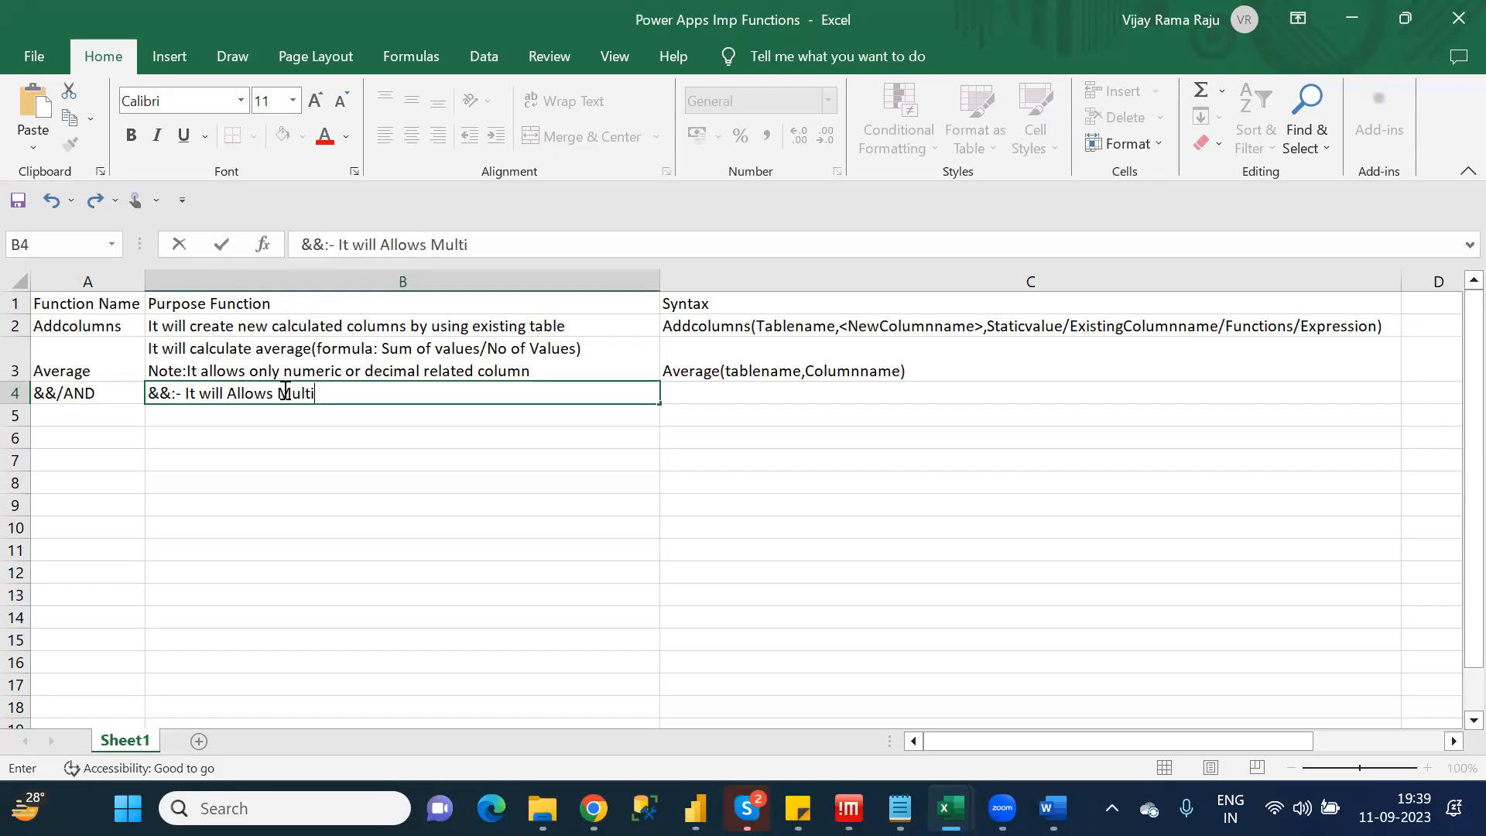
{"action": "type", "text": "ple Conditions"}
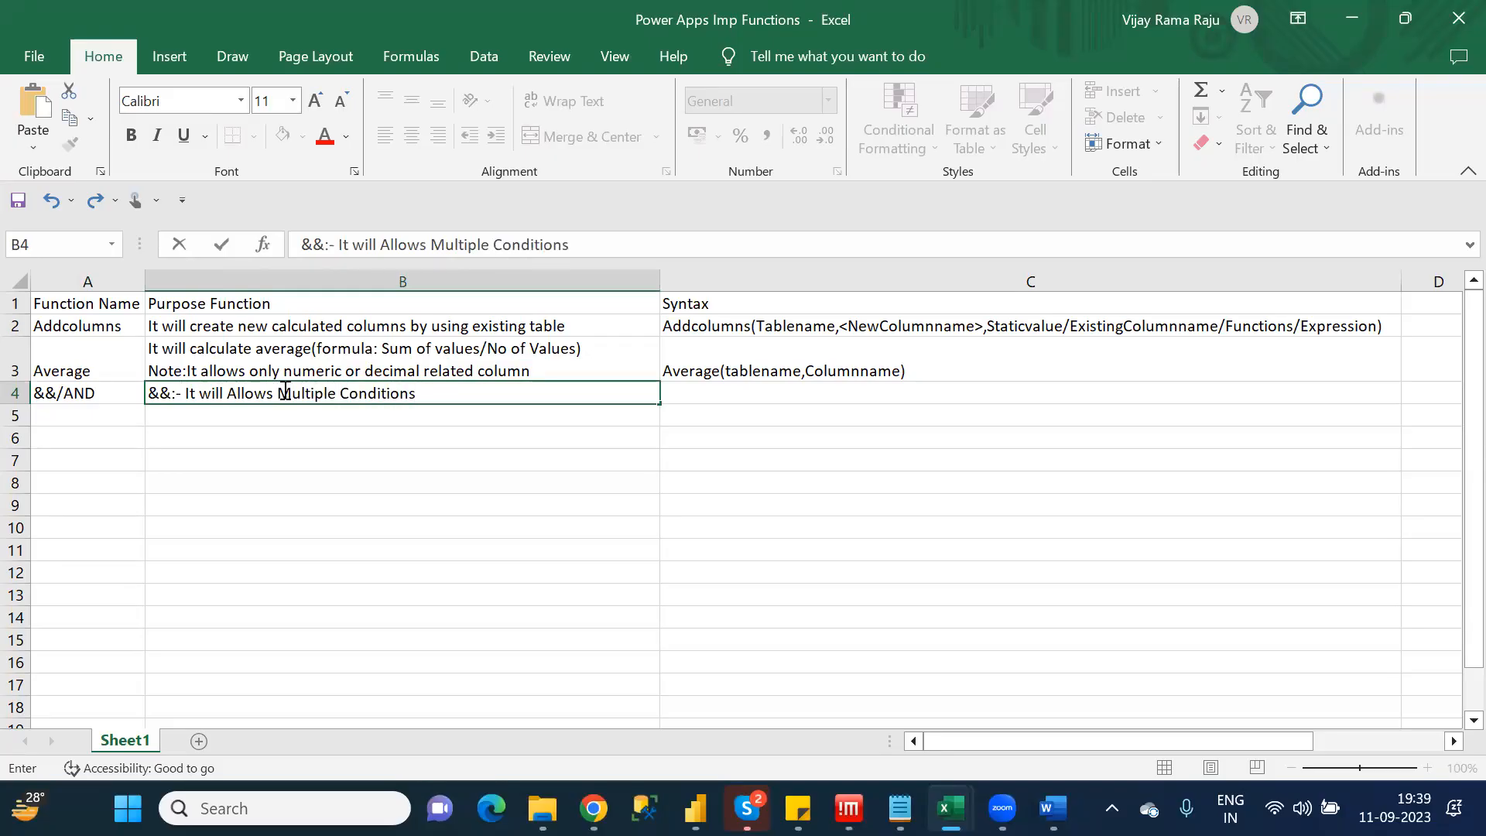
Add a second line to the purpose in B4 reading "AND:- It will Allows only 2 Conditions"
{"action": "key", "text": "Return"}
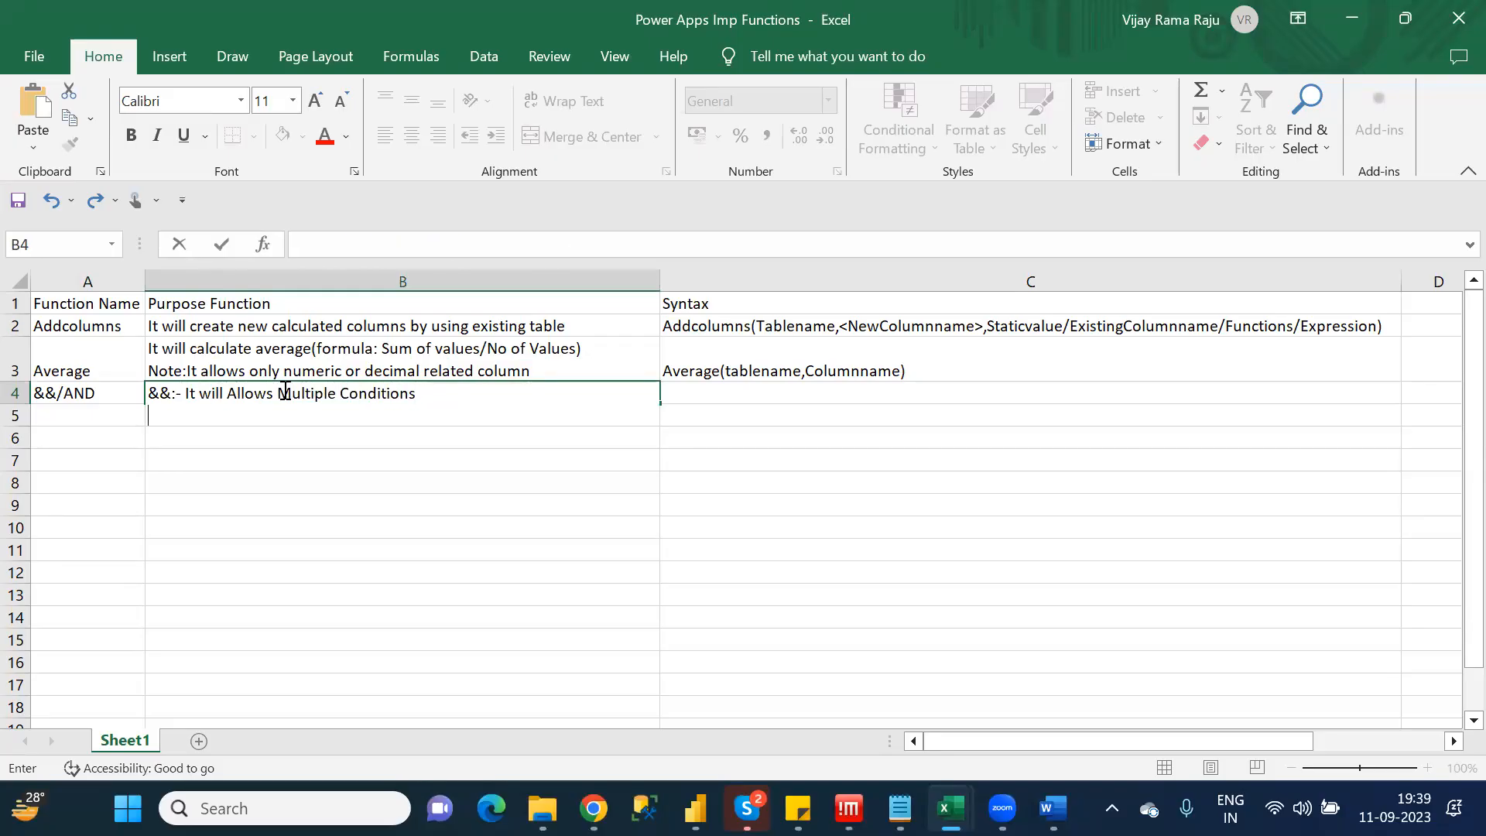
{"action": "type", "text": "AND:- It will all"}
{"action": "key", "text": "BackSpace"}
{"action": "key", "text": "BackSpace"}
{"action": "key", "text": "BackSpace"}
{"action": "type", "text": "Allows "}
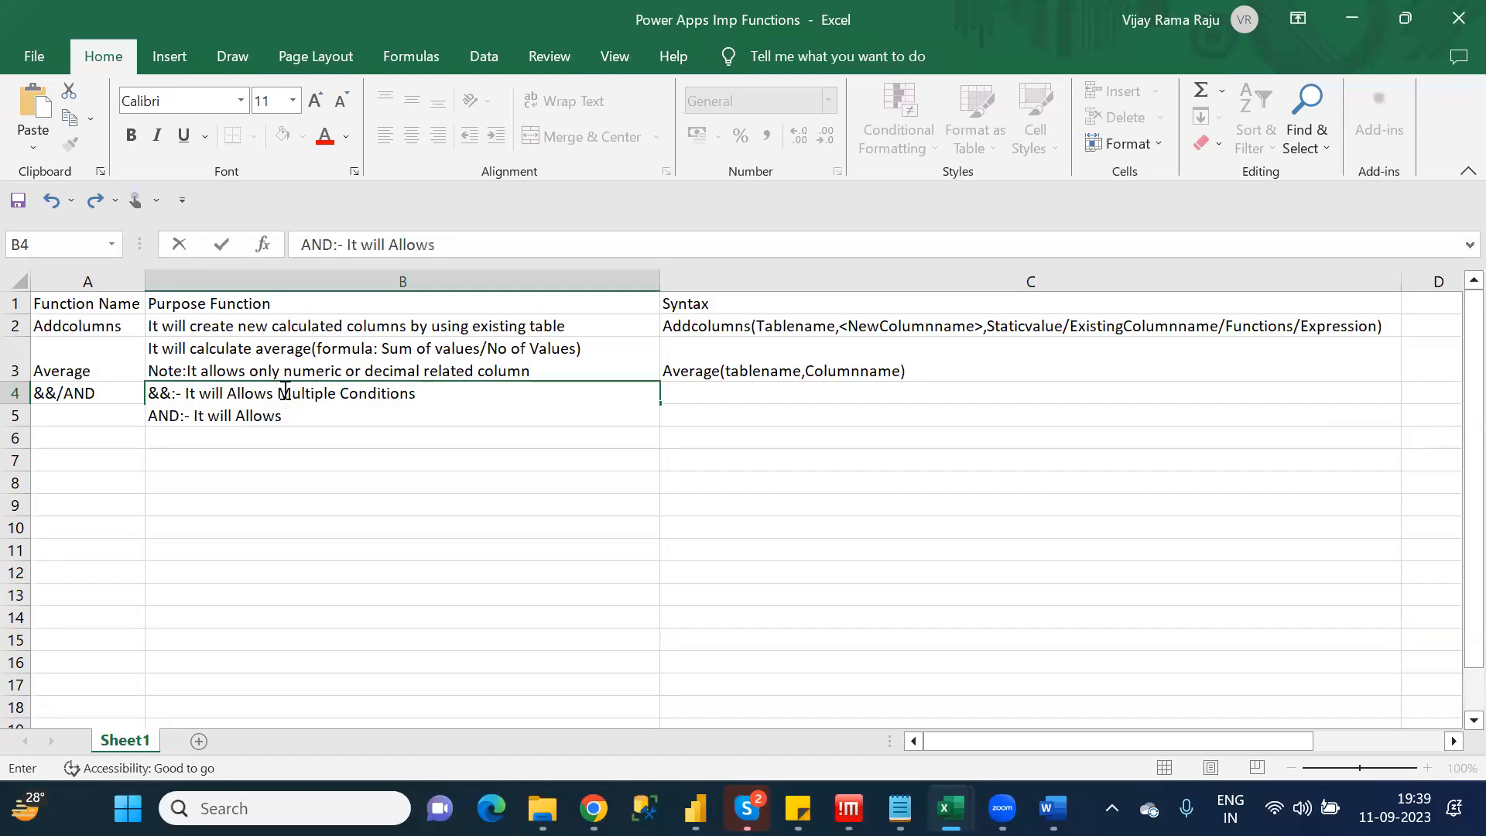
{"action": "type", "text": "only 2 Cond"}
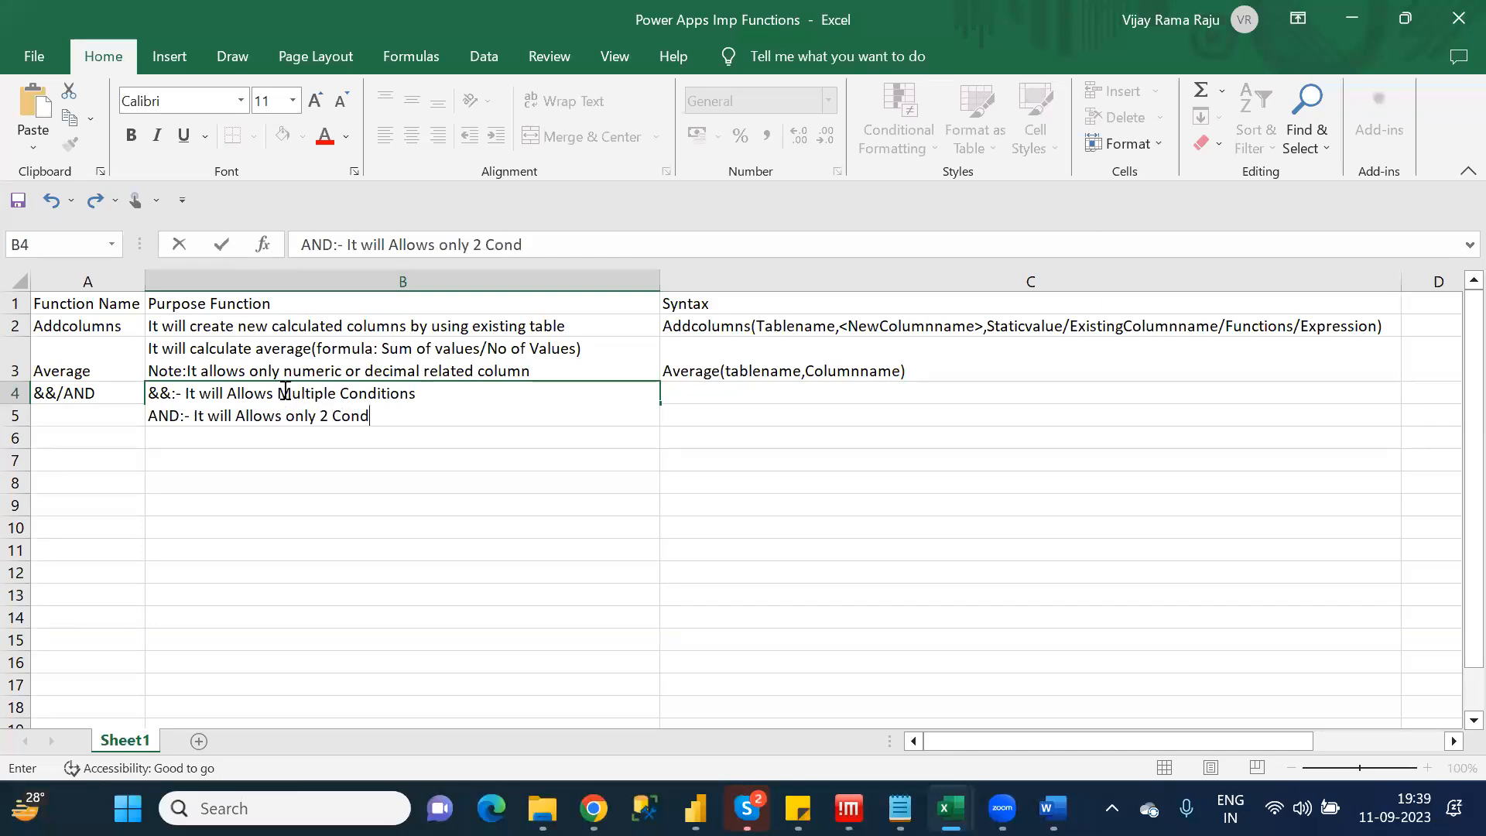
{"action": "type", "text": "itions"}
{"action": "left_click", "coordinate": [760, 395]}
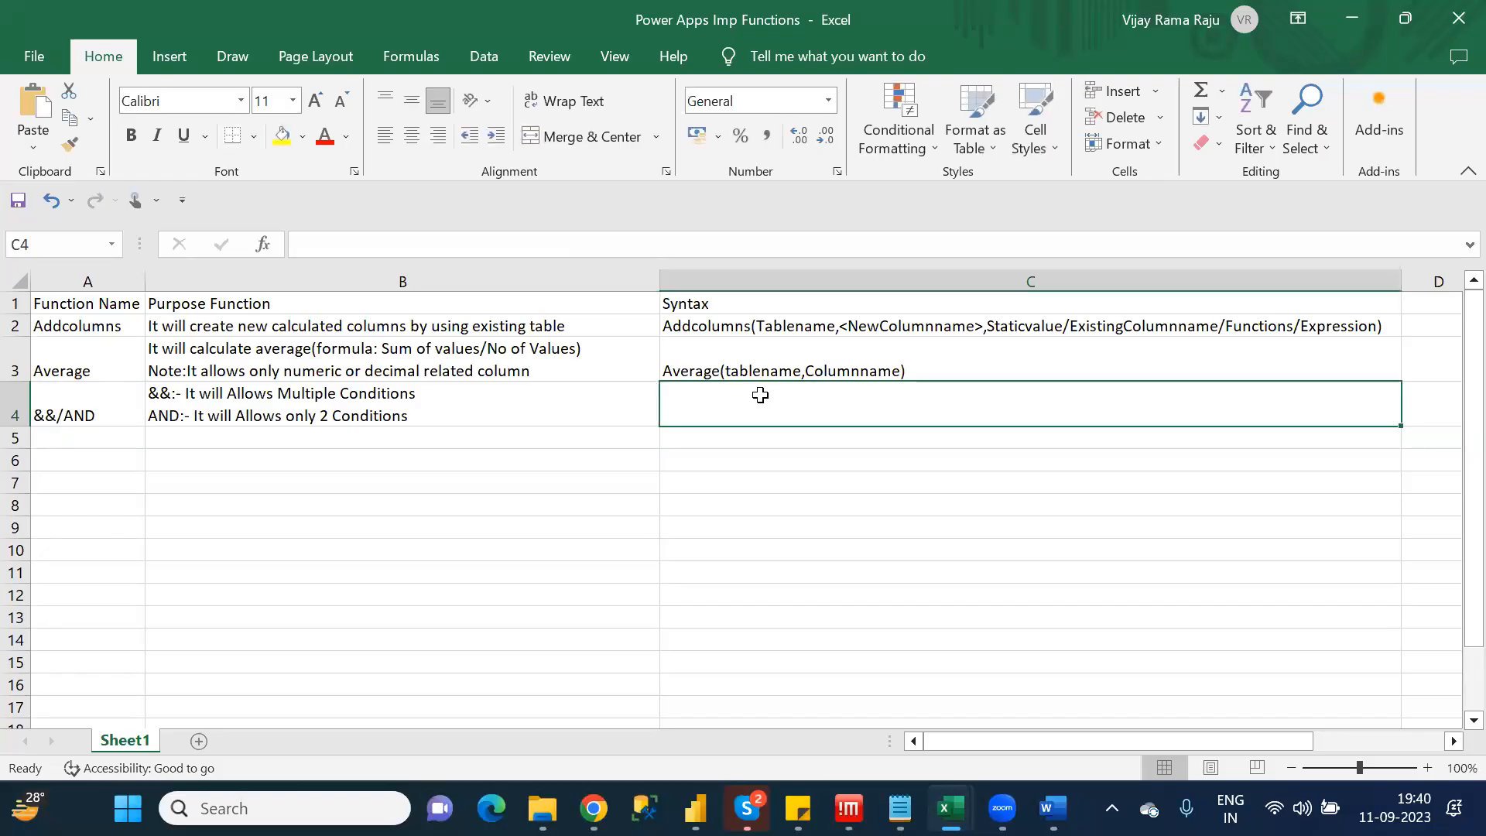
{"action": "type", "text": "C"}
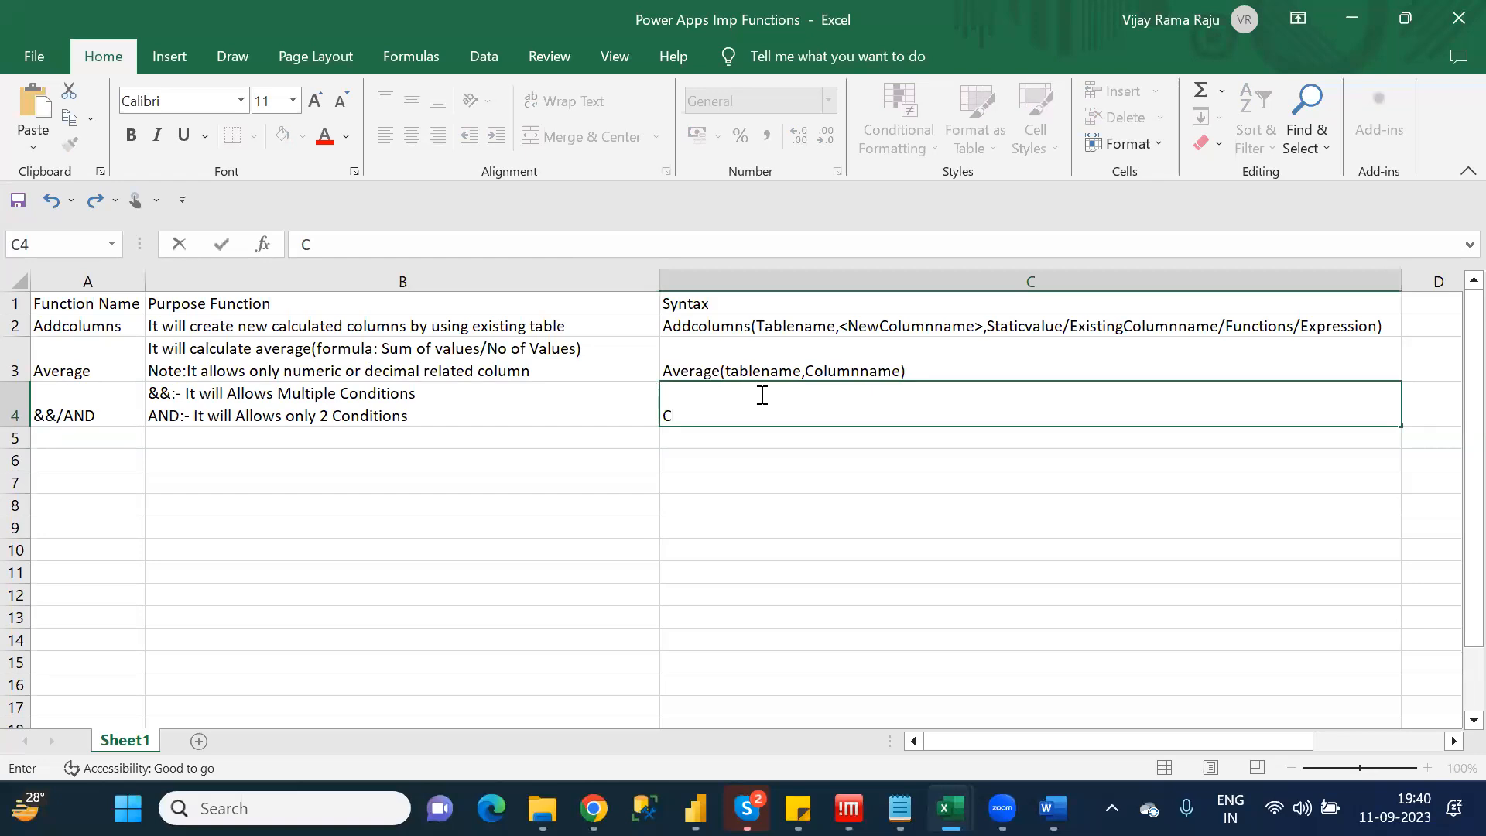
{"action": "type", "text": "ondition &&"}
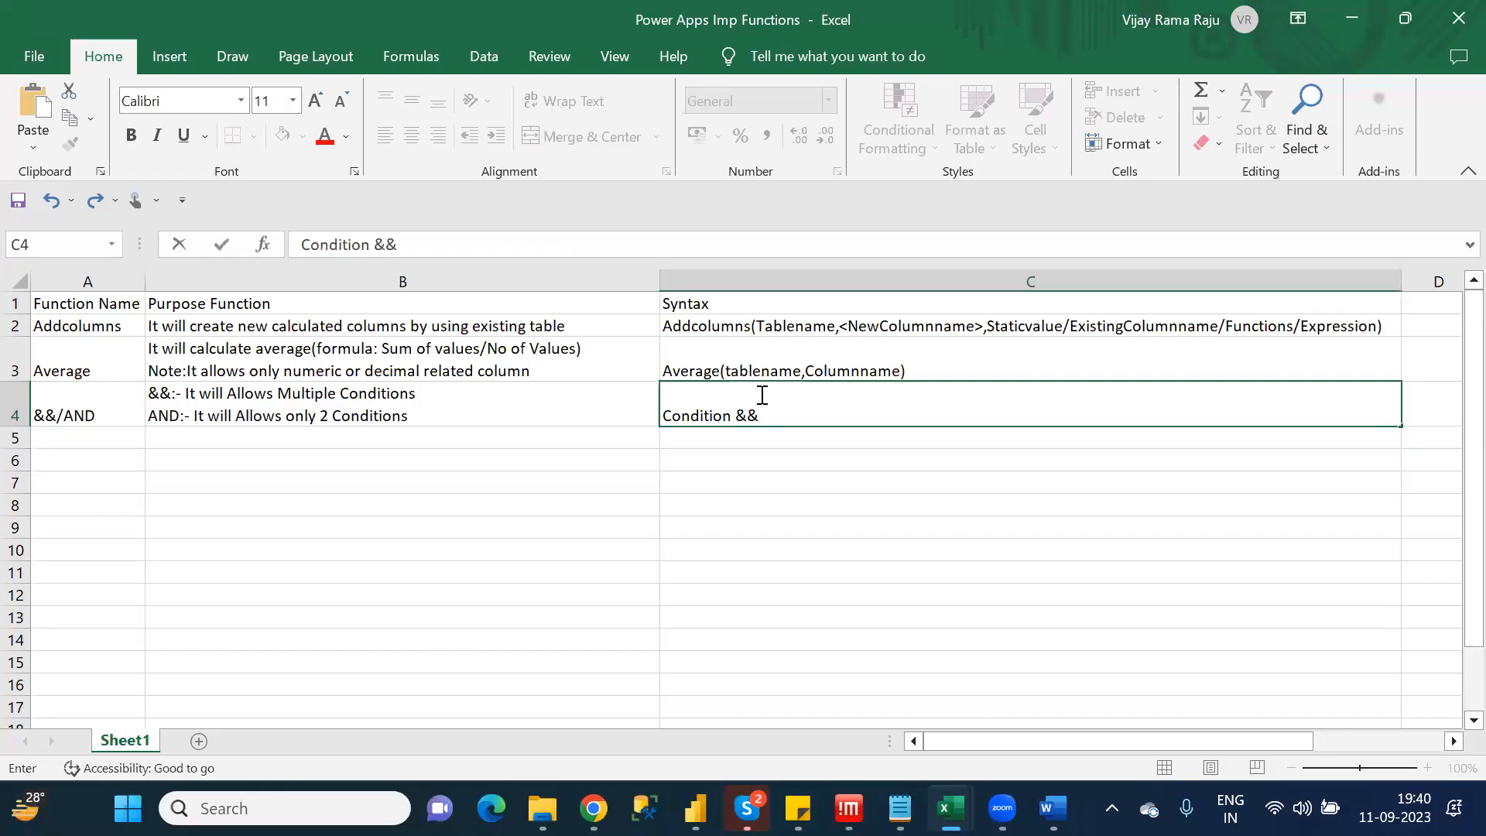
{"action": "type", "text": " COnd"}
{"action": "key", "text": "BackSpace"}
{"action": "key", "text": "BackSpace"}
{"action": "key", "text": "BackSpace"}
{"action": "key", "text": "BackSpace"}
{"action": "key", "text": "BackSpace"}
{"action": "key", "text": "BackSpace"}
{"action": "key", "text": "BackSpace"}
{"action": "key", "text": "BackSpace"}
{"action": "key", "text": "BackSpace"}
{"action": "key", "text": "BackSpace"}
{"action": "key", "text": "BackSpace"}
{"action": "key", "text": "BackSpace"}
{"action": "key", "text": "BackSpace"}
{"action": "key", "text": "BackSpace"}
{"action": "key", "text": "BackSpace"}
{"action": "key", "text": "BackSpace"}
{"action": "key", "text": "BackSpace"}
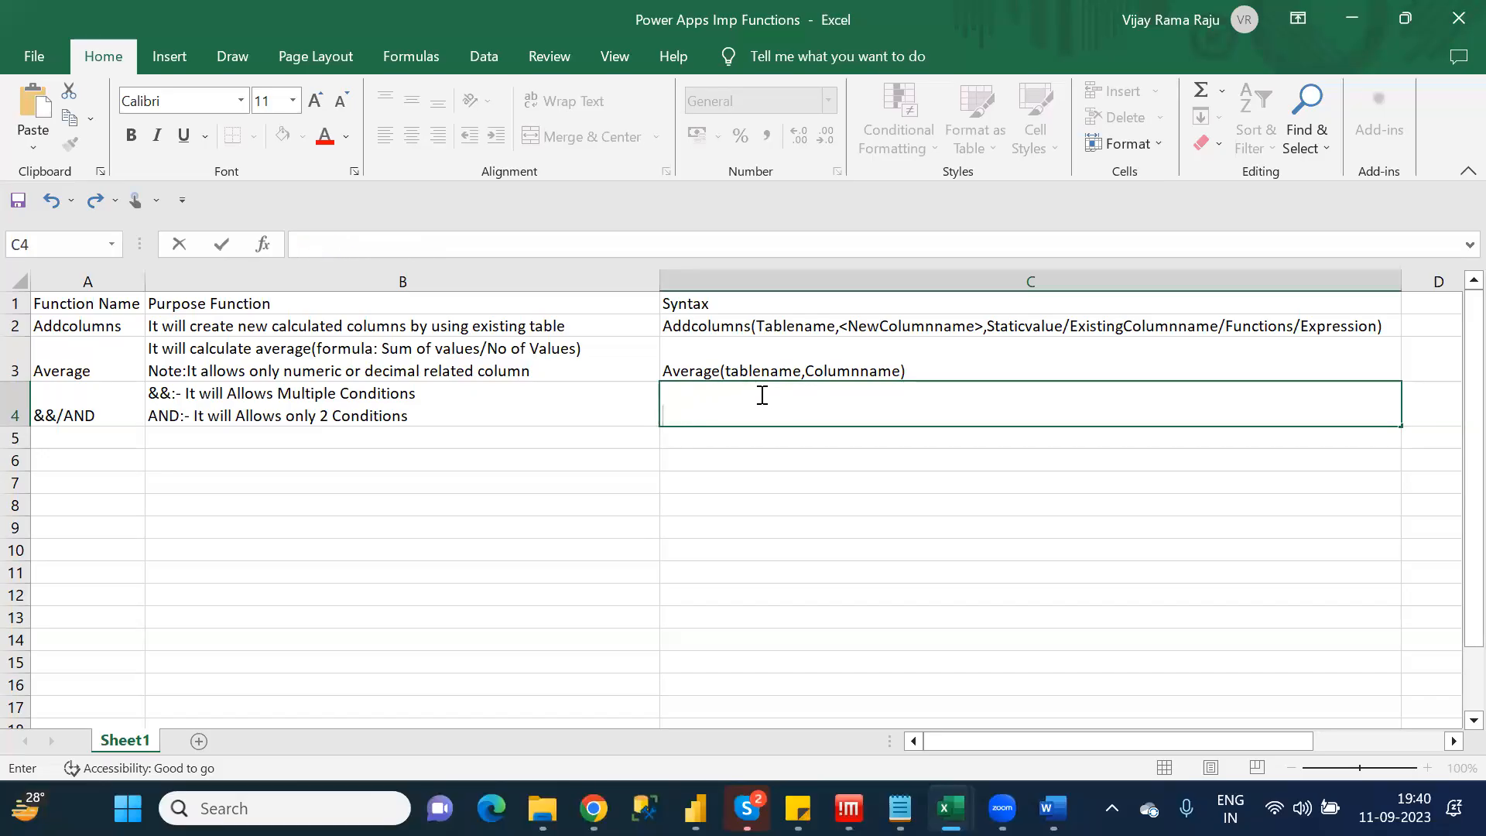
Enter the syntax "&&, AND(Cond1,Cond2)" for the &&/AND function in C4
{"action": "type", "text": "&&, AND"}
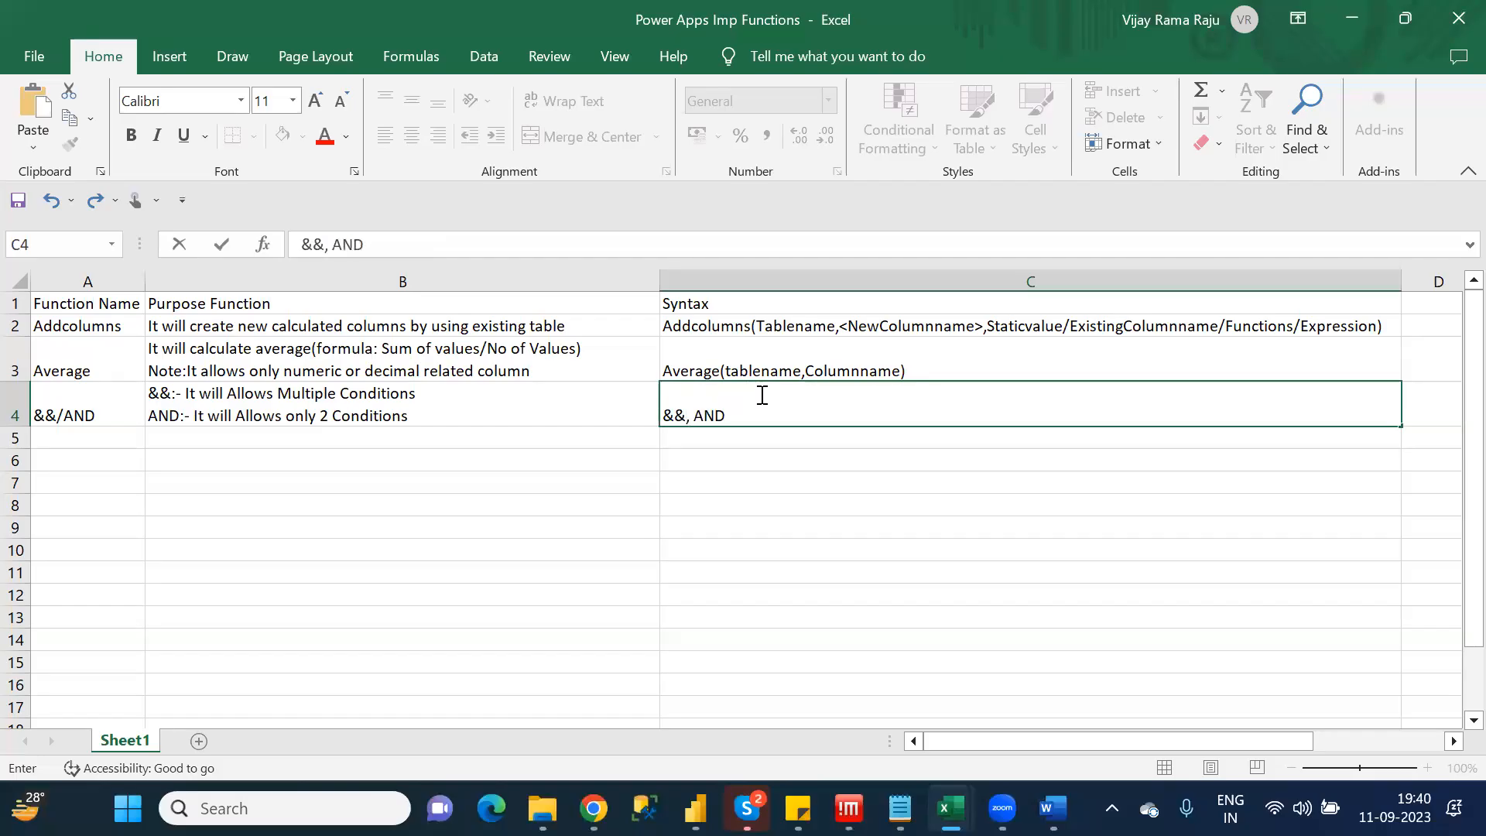
{"action": "type", "text": "(Cond1,Co"}
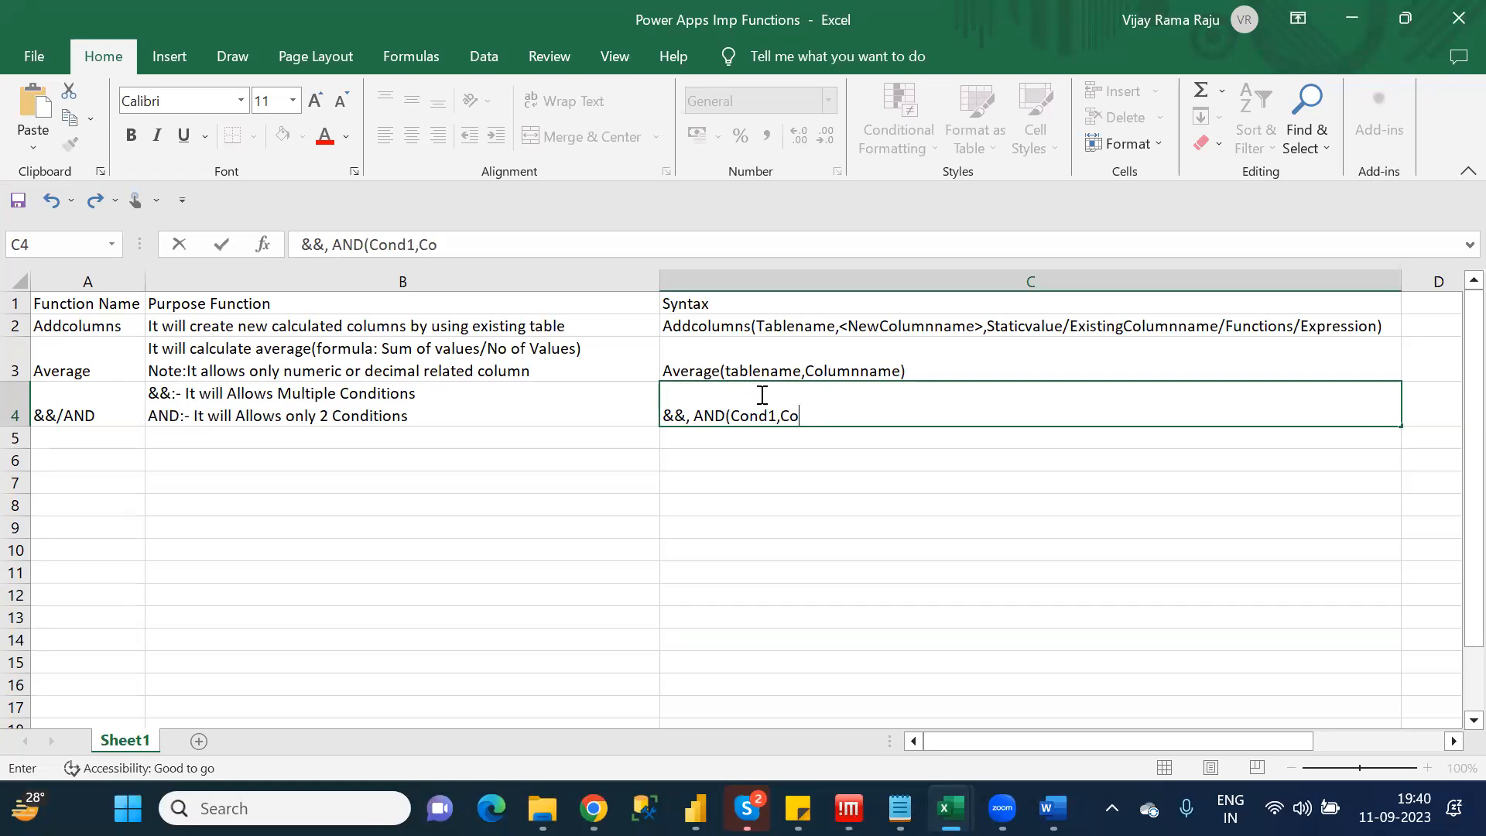
{"action": "type", "text": "nd2)"}
{"action": "key", "text": "Return"}
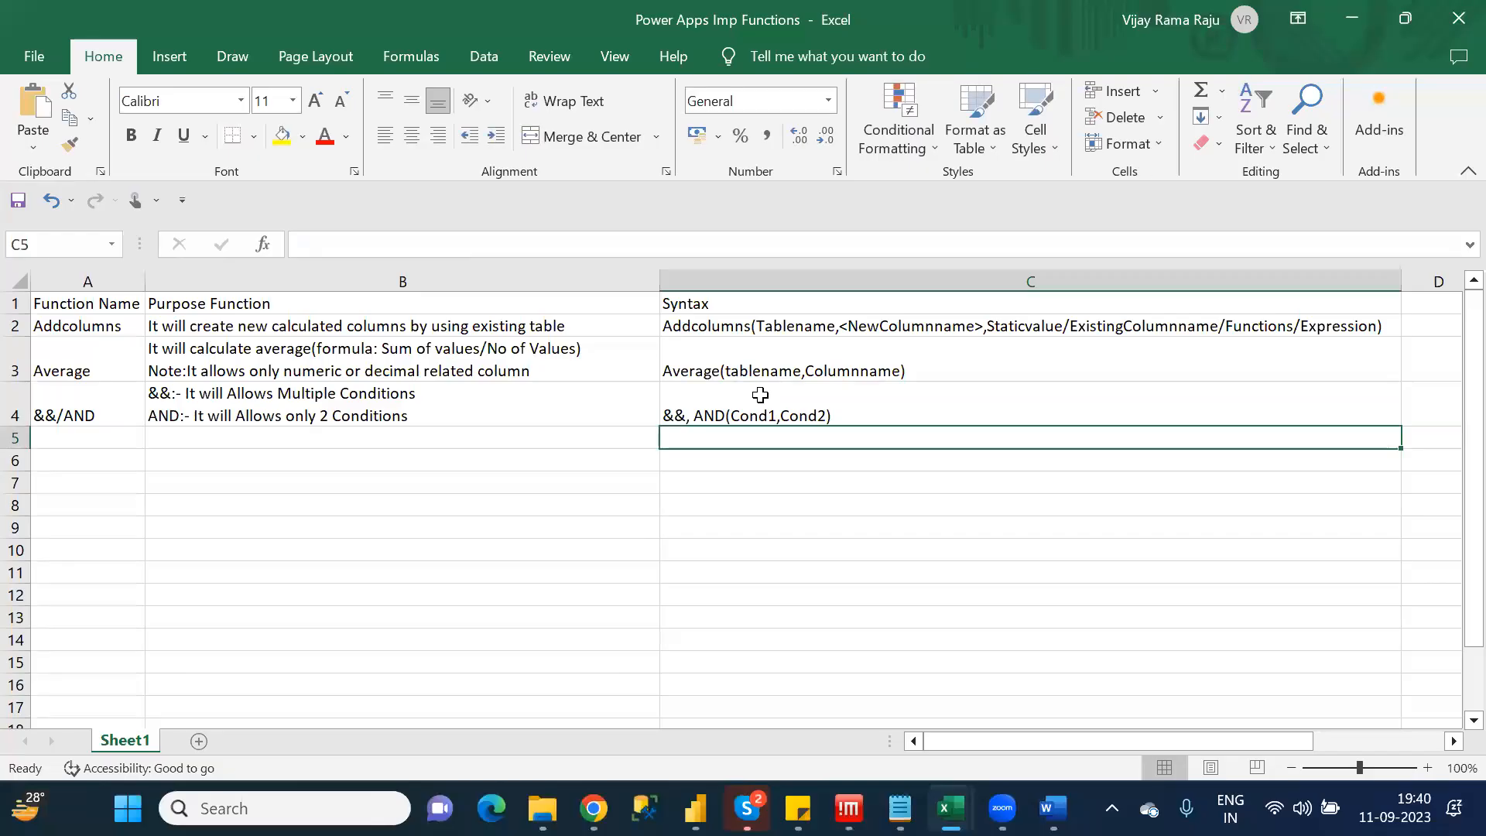
Check the first B category function in the Notepad list, and enter "||/OR" as the function name in A5 of the Excel sheet
{"action": "key", "text": "alt+Tab"}
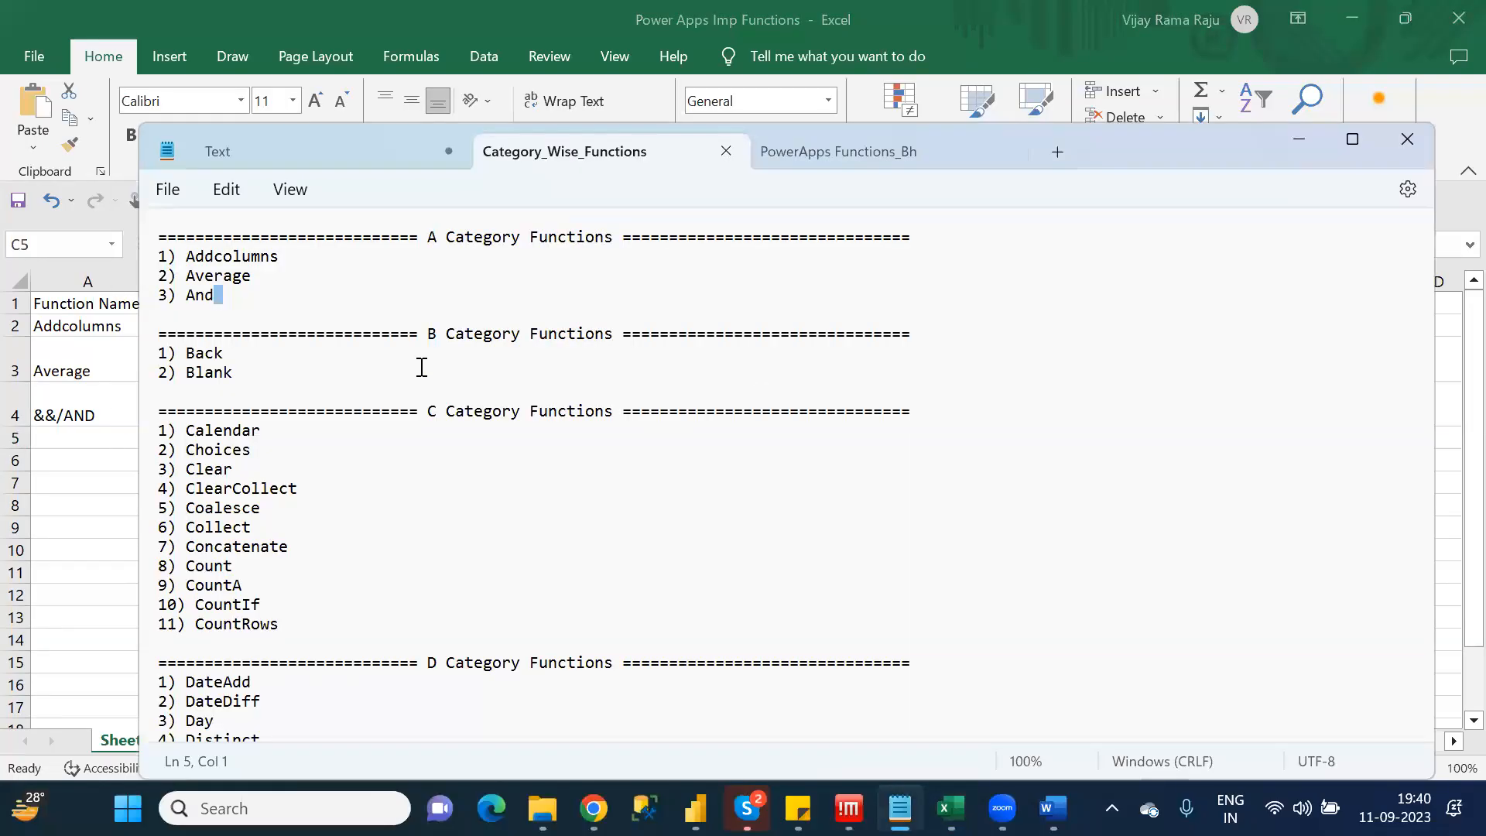
{"action": "double_click", "coordinate": [206, 355]}
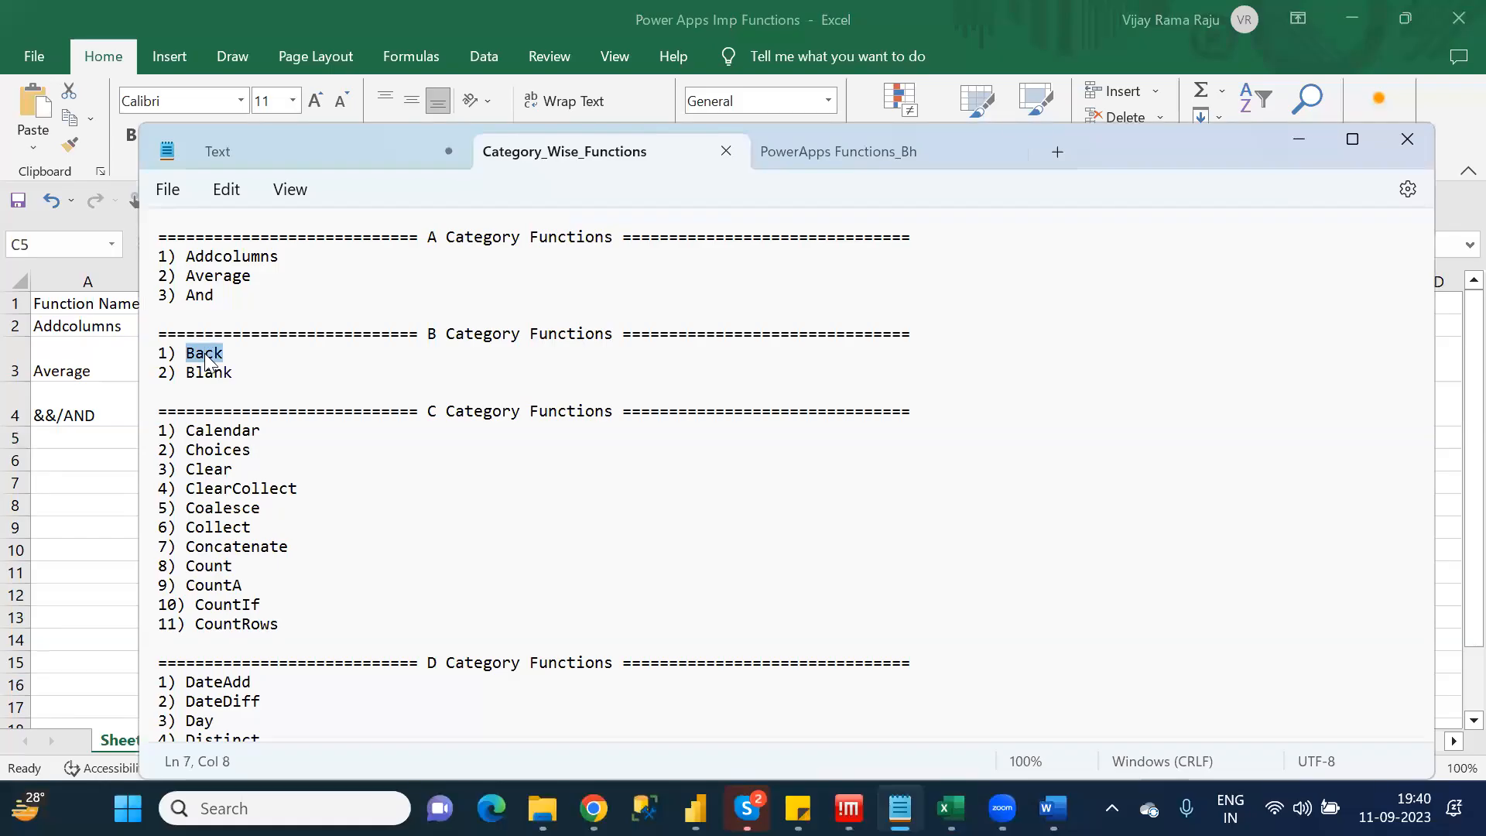
{"action": "key", "text": "alt+Tab"}
{"action": "left_click", "coordinate": [86, 438]}
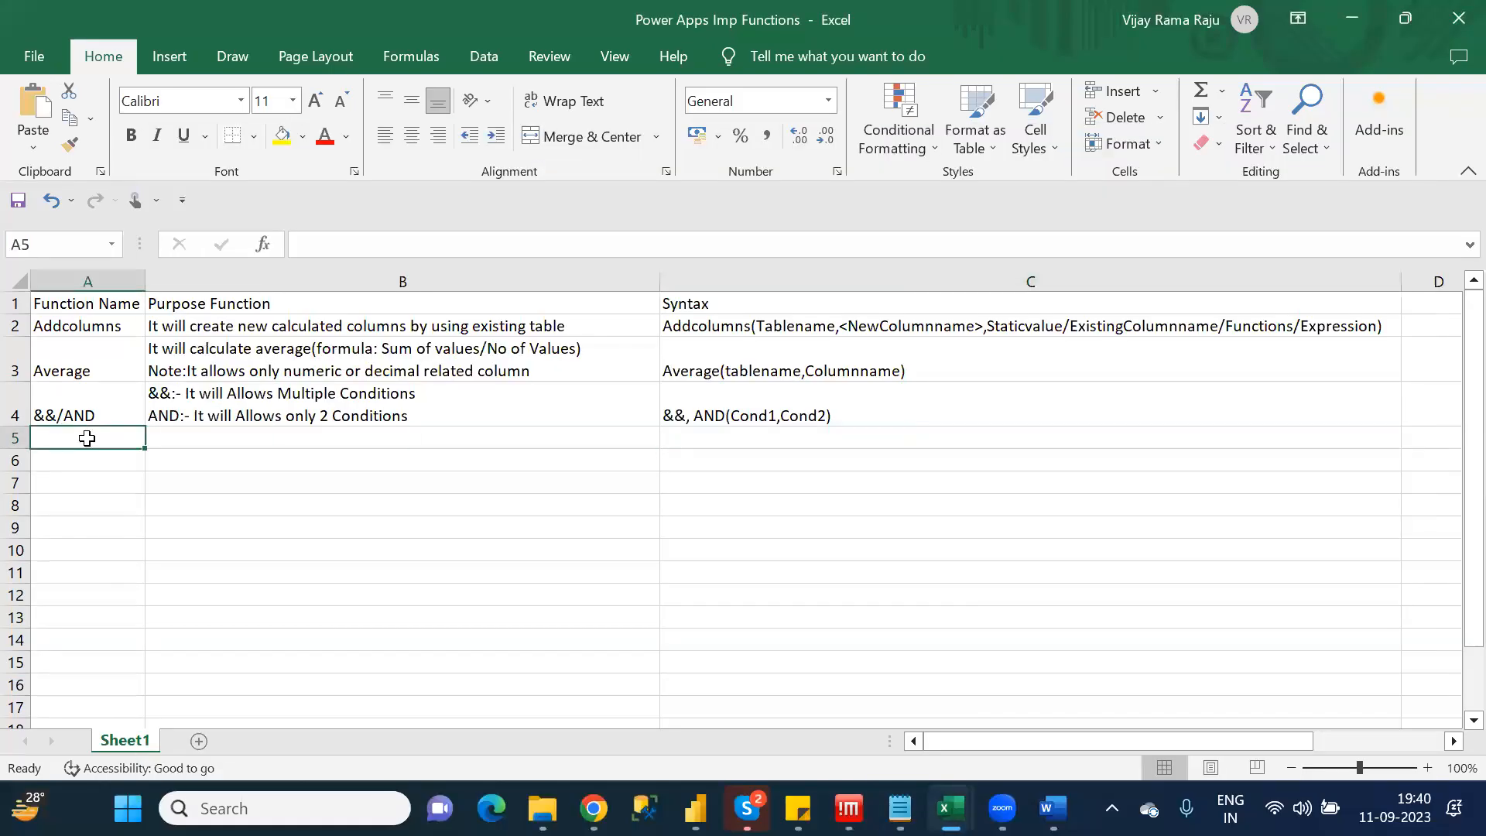
{"action": "type", "text": "B"}
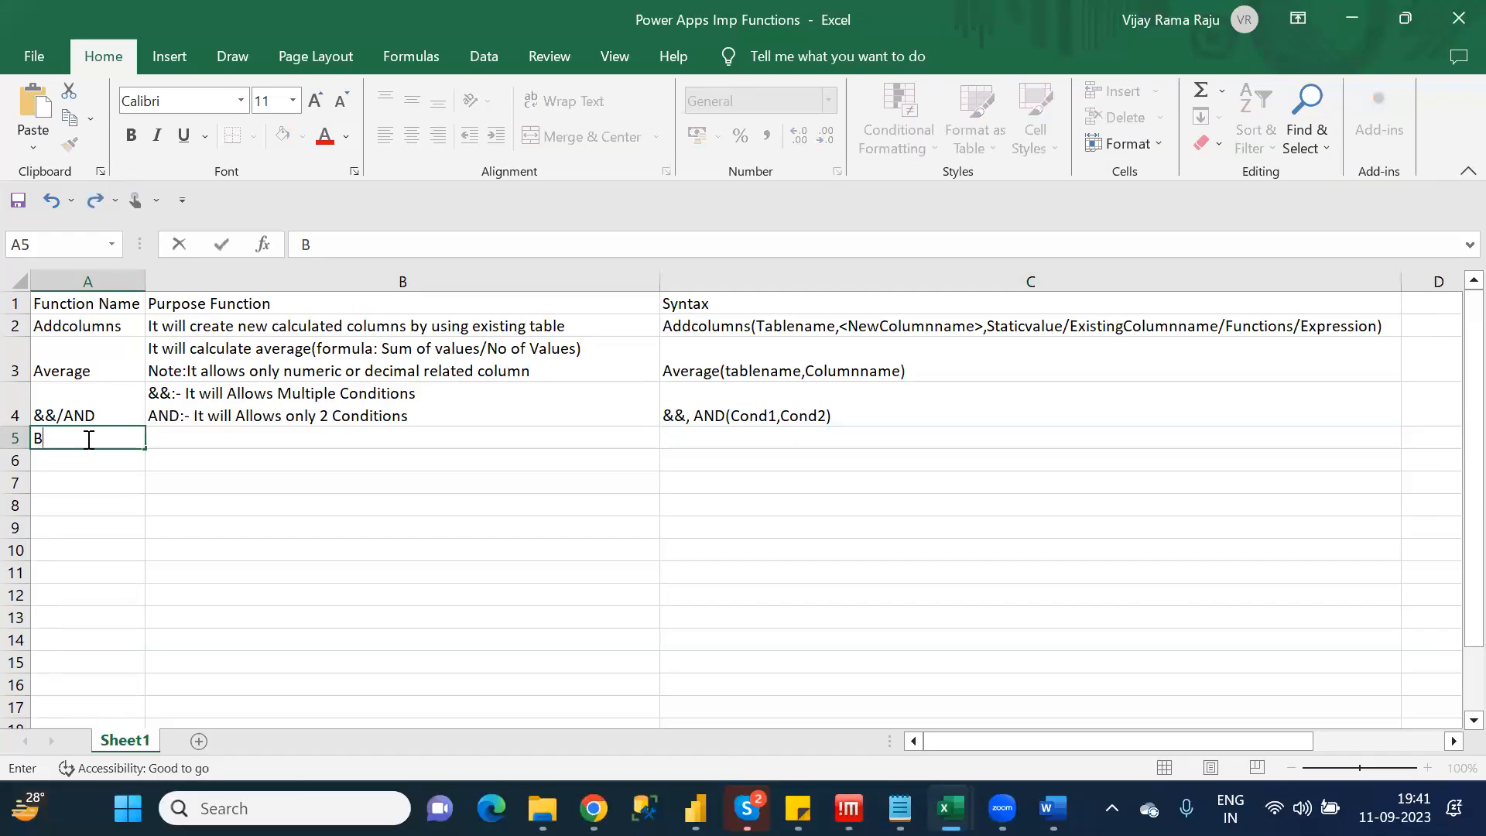
{"action": "key", "text": "BackSpace"}
{"action": "type", "text": "||/OR"}
{"action": "left_click", "coordinate": [222, 443]}
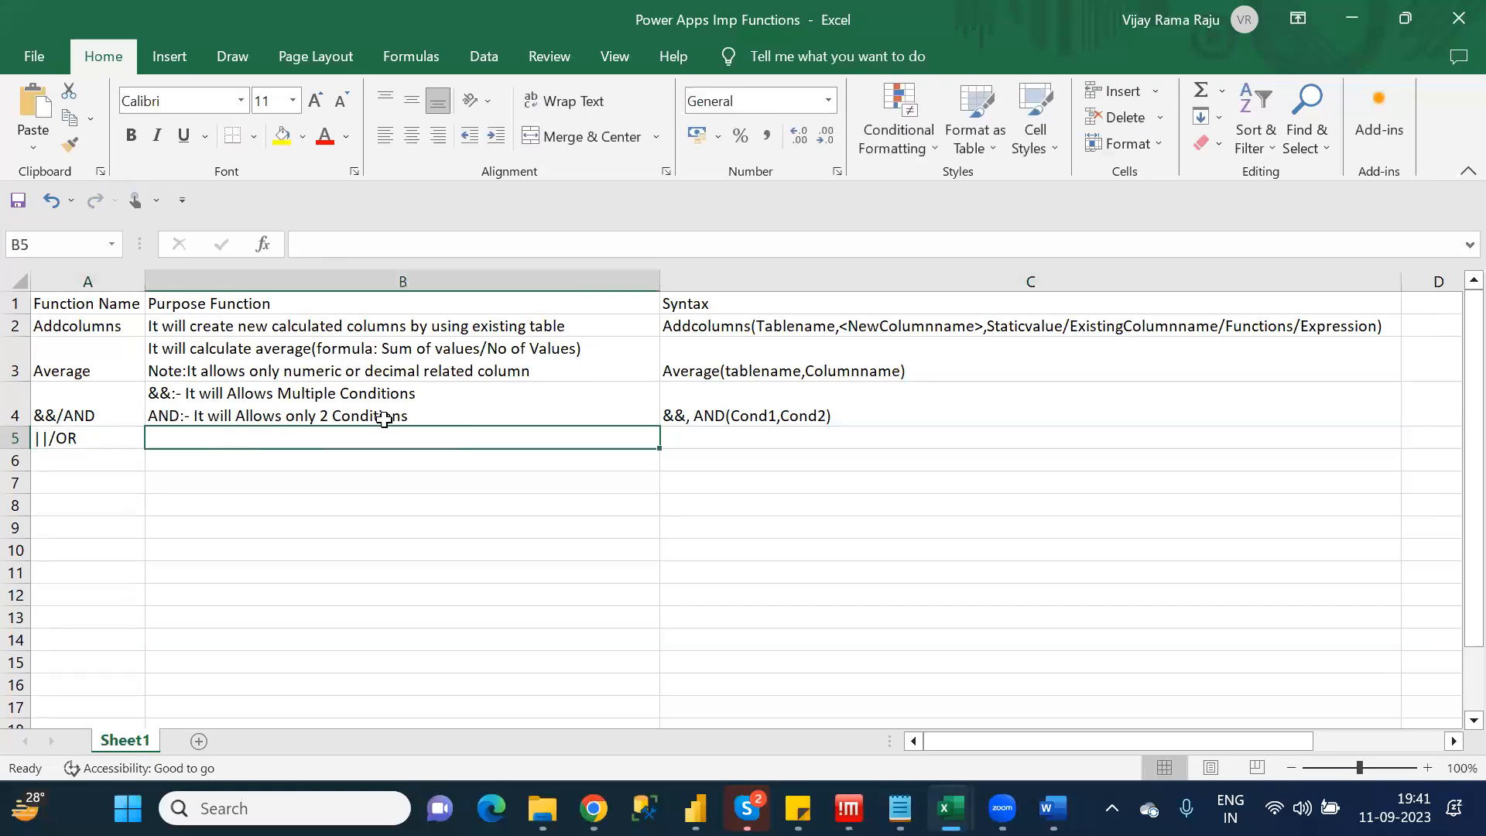
Copy the &&/AND purpose text from B4 into B5
{"action": "left_click", "coordinate": [414, 415]}
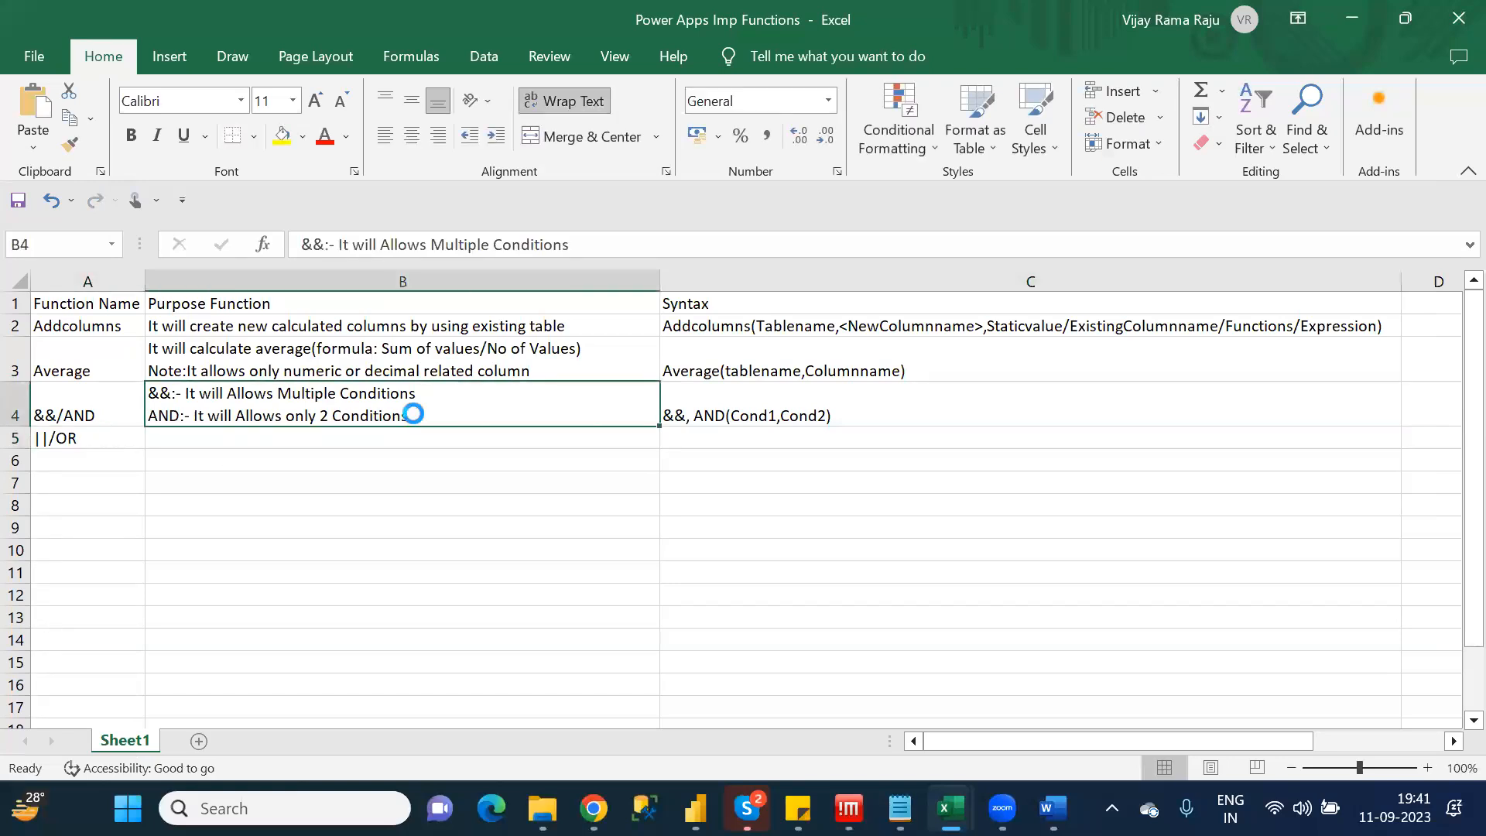
{"action": "key", "text": "ctrl+c"}
{"action": "left_click", "coordinate": [367, 444]}
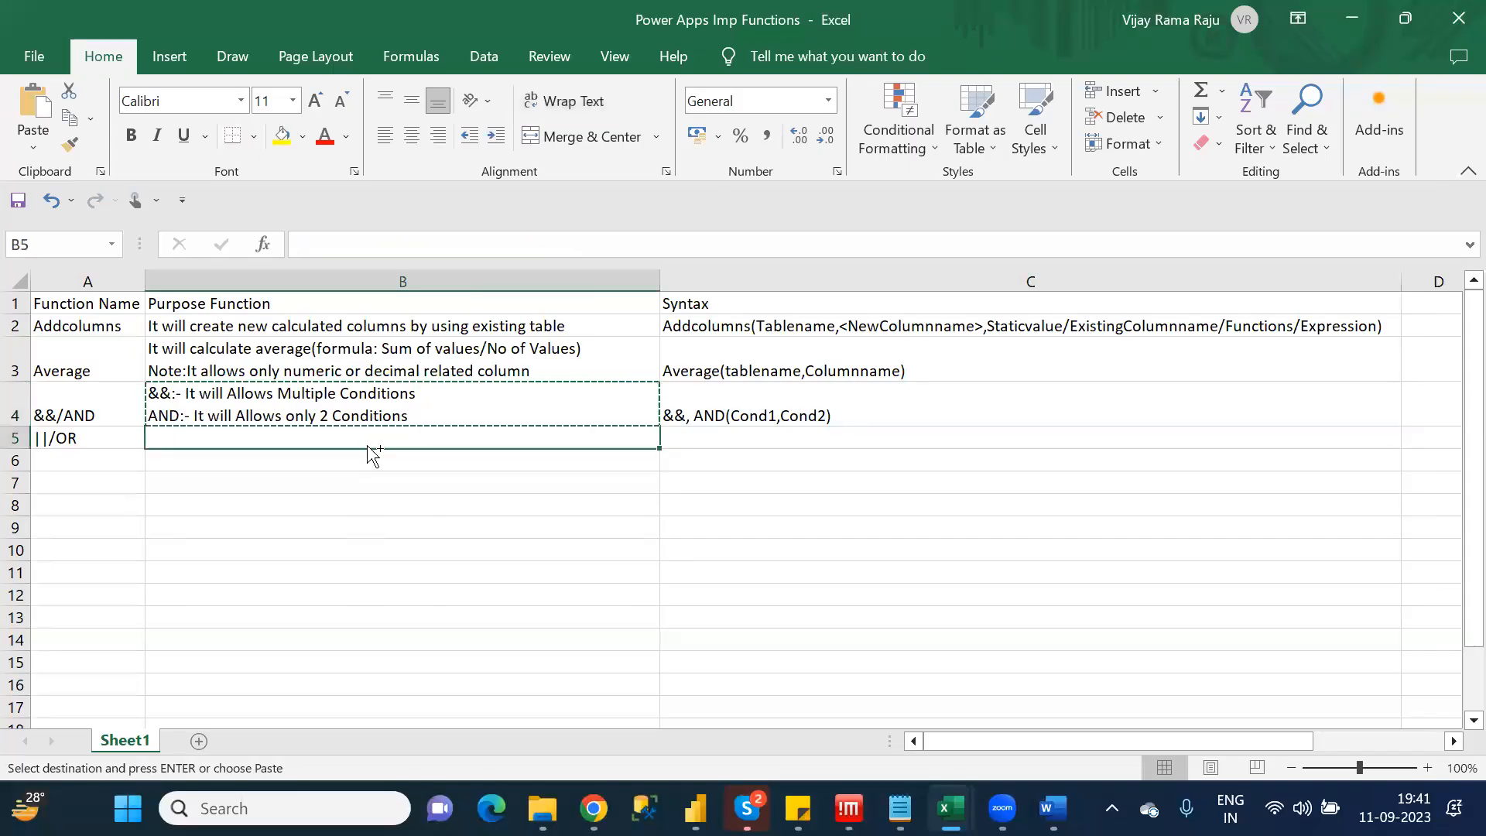
{"action": "key", "text": "ctrl+v"}
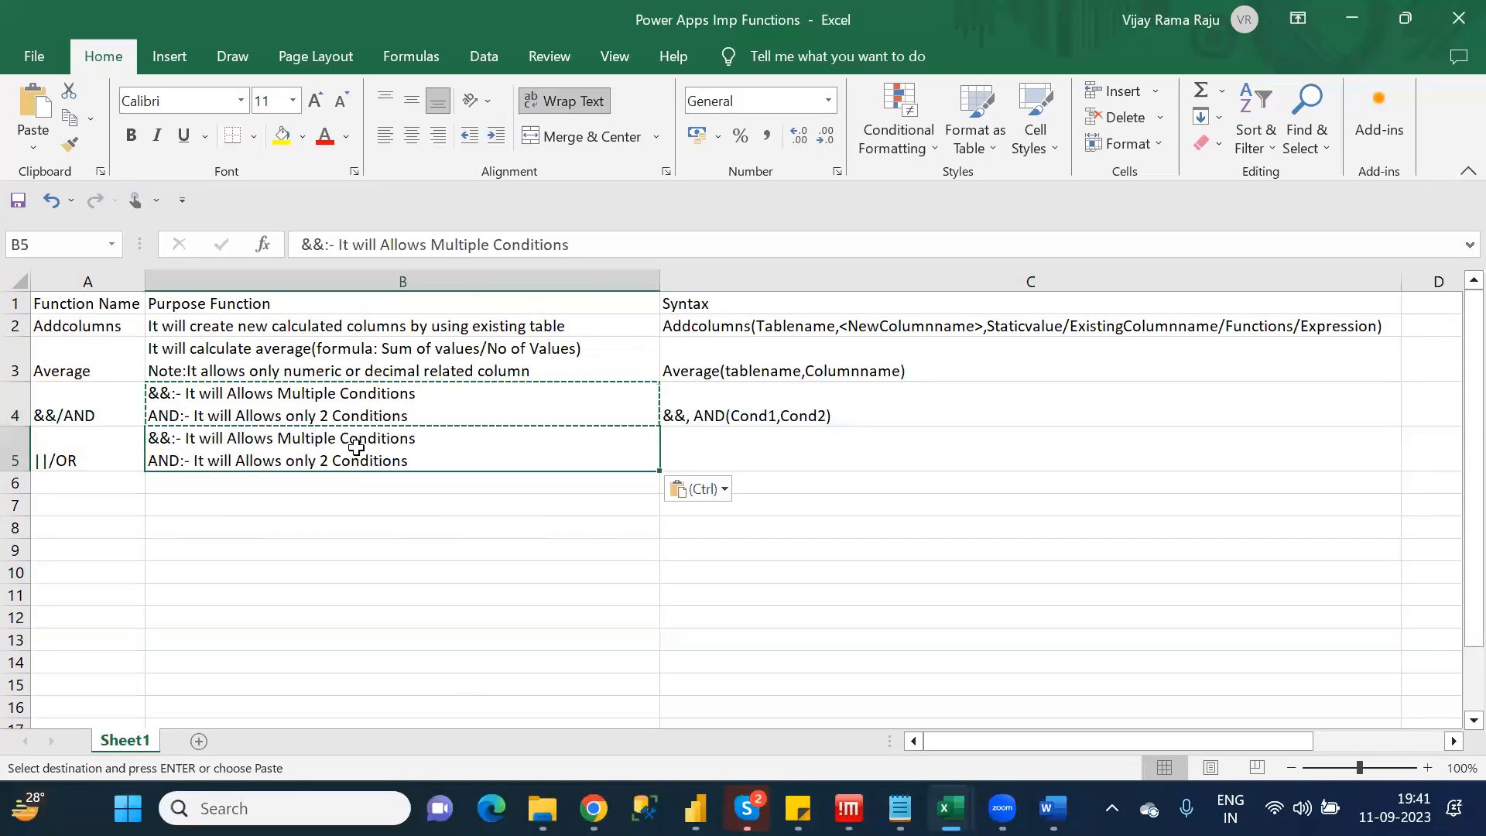
{"action": "key", "text": "Escape"}
Change the line labels in the B5 purpose text from AND to "OR" and from && to "||"
{"action": "double_click", "coordinate": [161, 460]}
{"action": "double_click", "coordinate": [161, 460]}
{"action": "type", "text": "OR"}
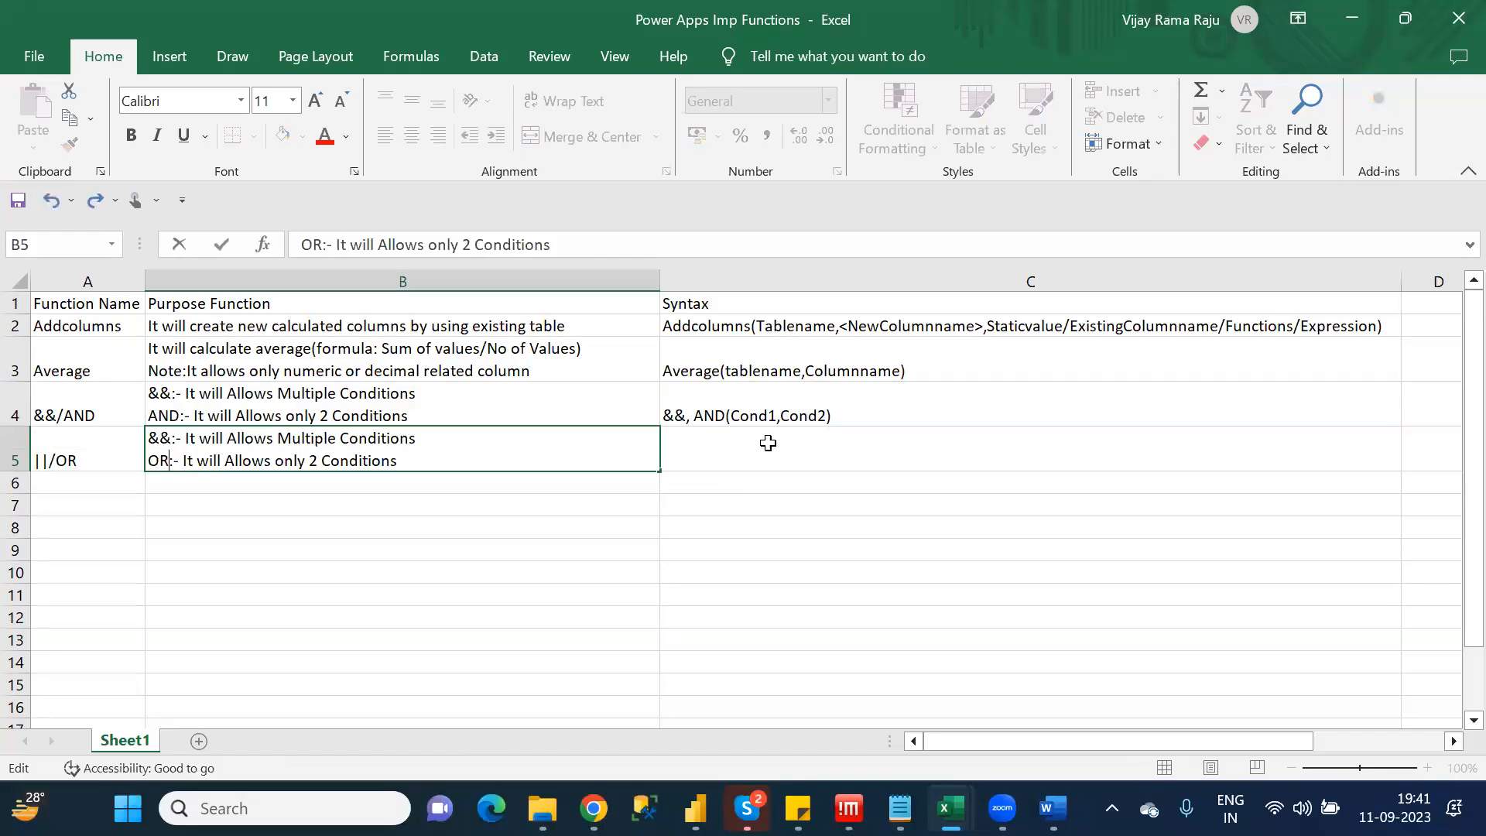
{"action": "double_click", "coordinate": [153, 435]}
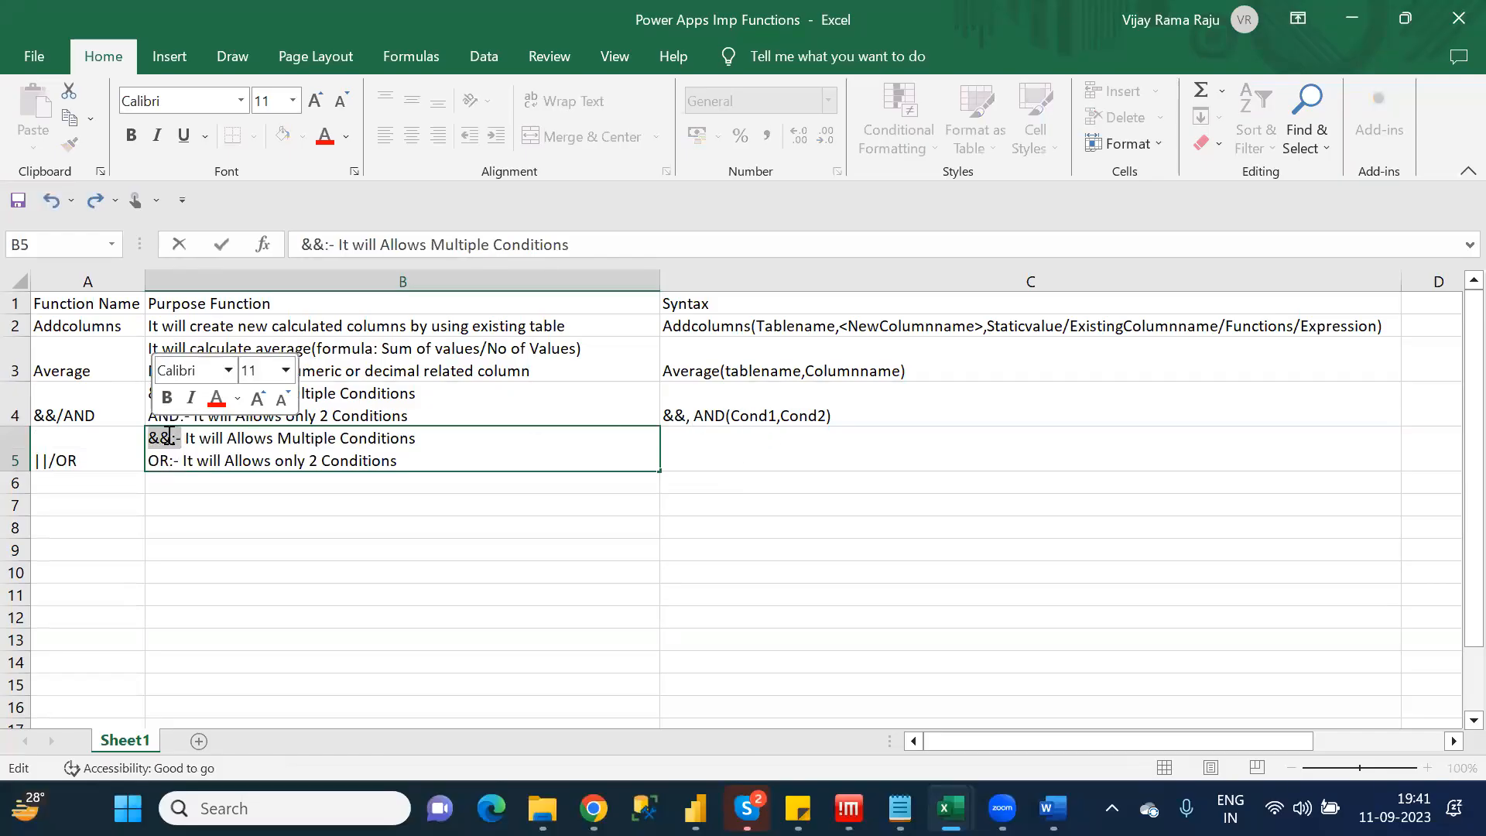
{"action": "left_click_drag", "start_coordinate": [171, 438], "coordinate": [146, 437]}
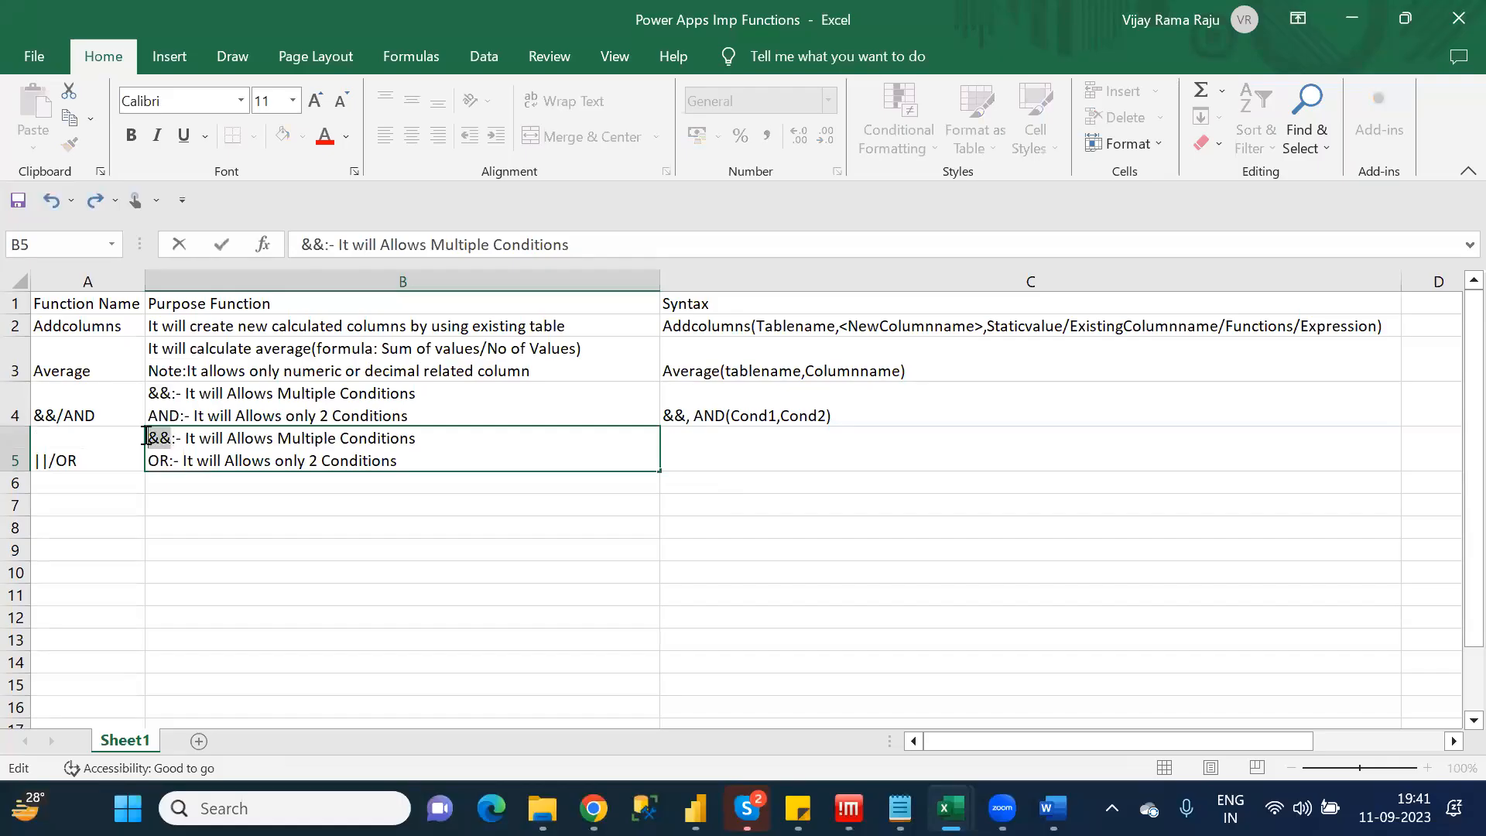
{"action": "type", "text": "||"}
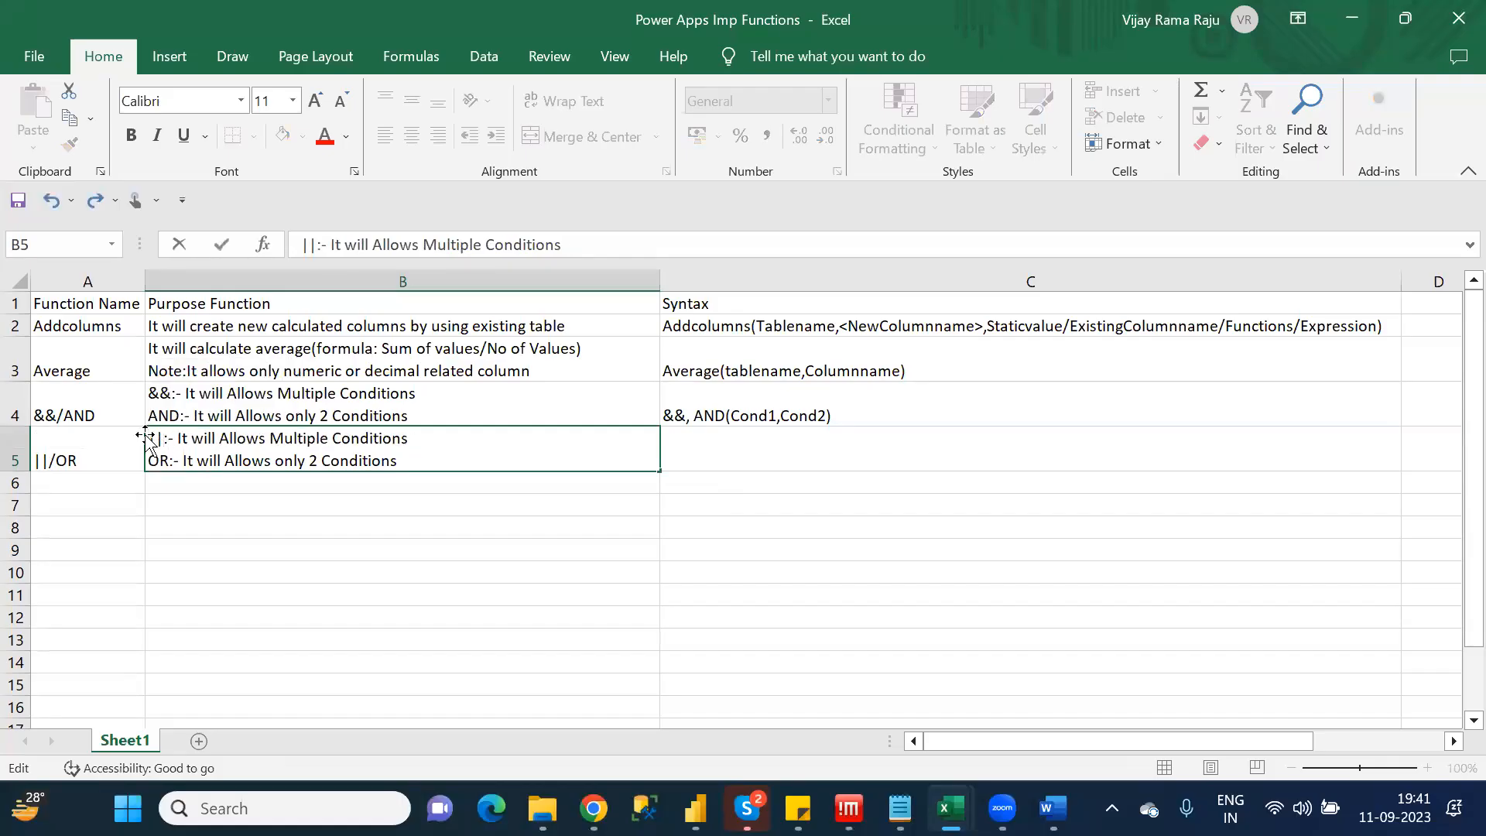
Enter the syntax "|| , OR(Cond1,COnd2)" for the ||/OR function in C5
{"action": "left_click", "coordinate": [720, 442]}
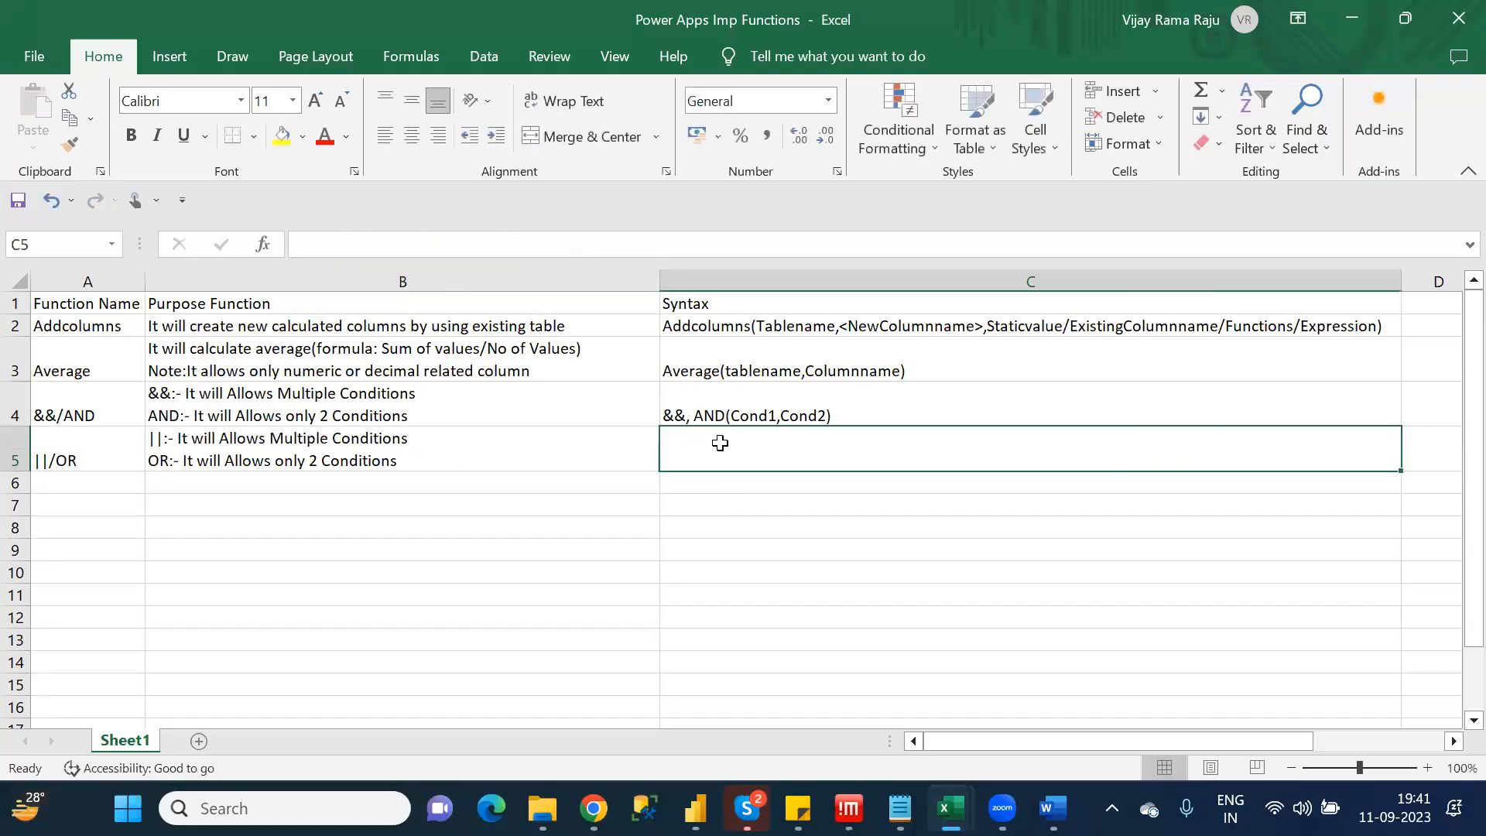
{"action": "type", "text": "|"}
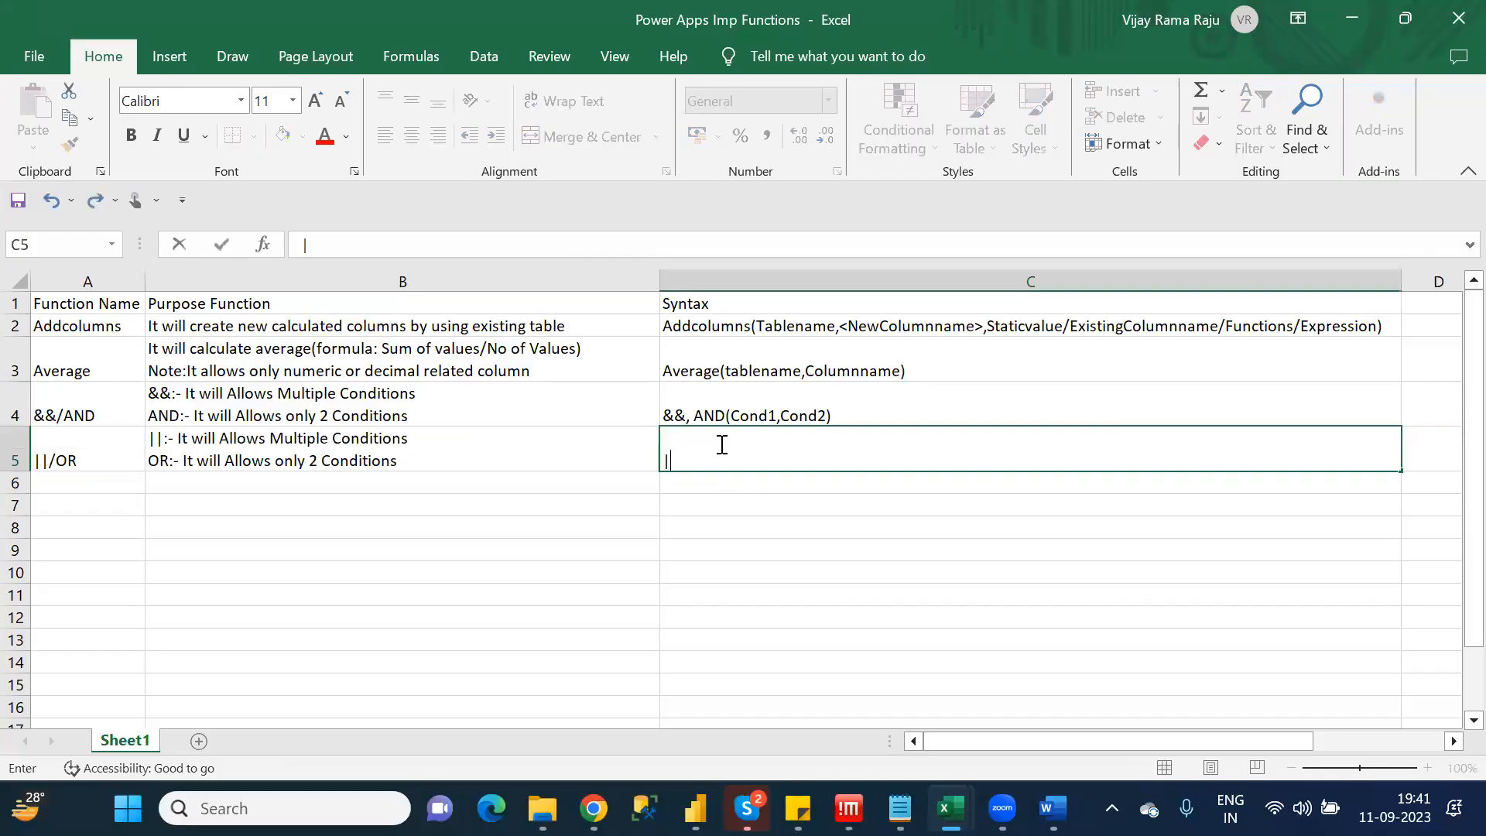
{"action": "type", "text": "|, OR(Cond1,COnd2"}
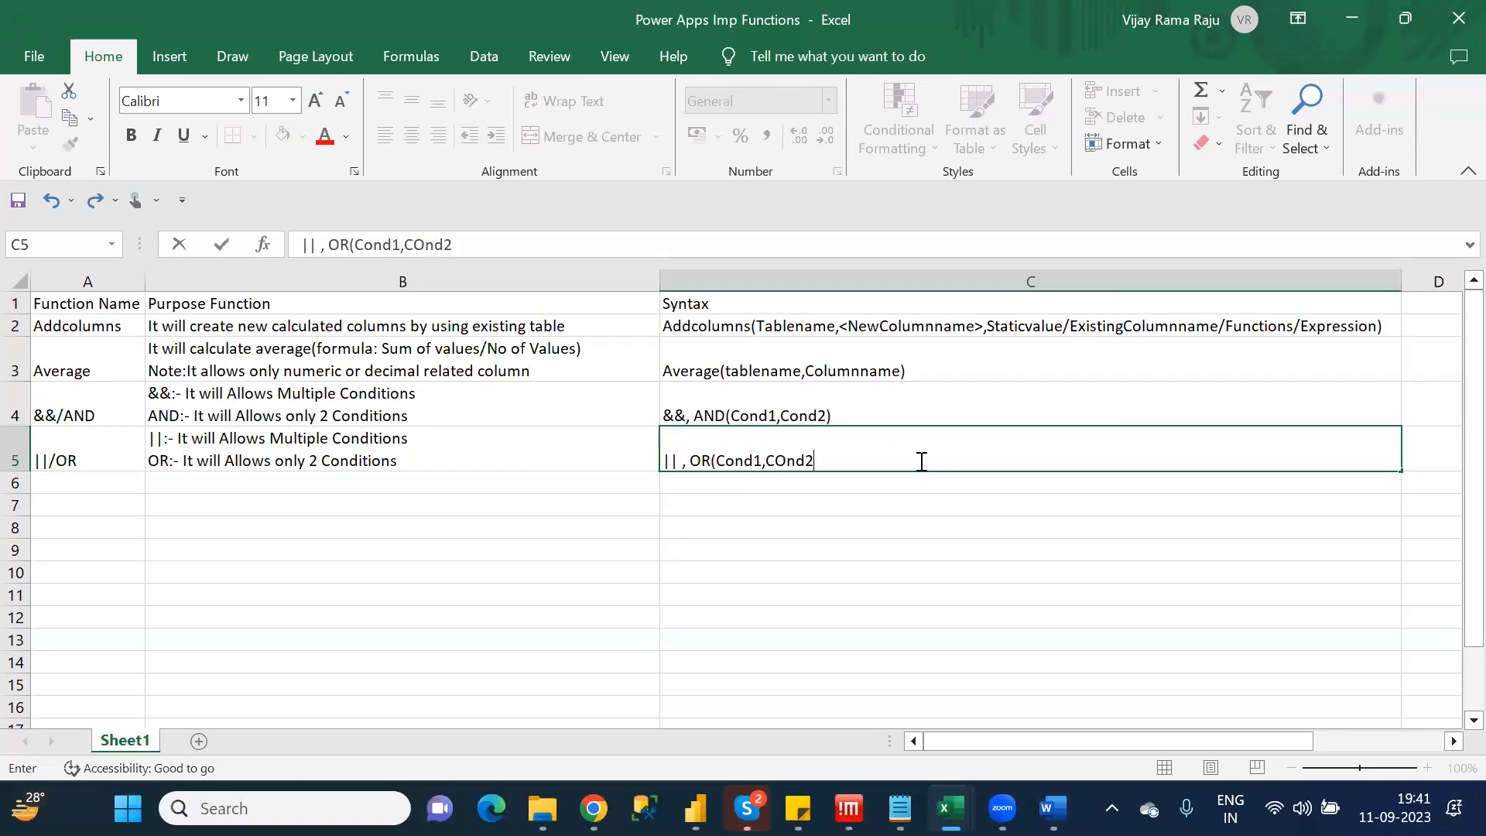
{"action": "type", "text": ")"}
{"action": "key", "text": "Return"}
Enter "Back" as the next function name in A6
{"action": "key", "text": "Left"}
{"action": "key", "text": "Left"}
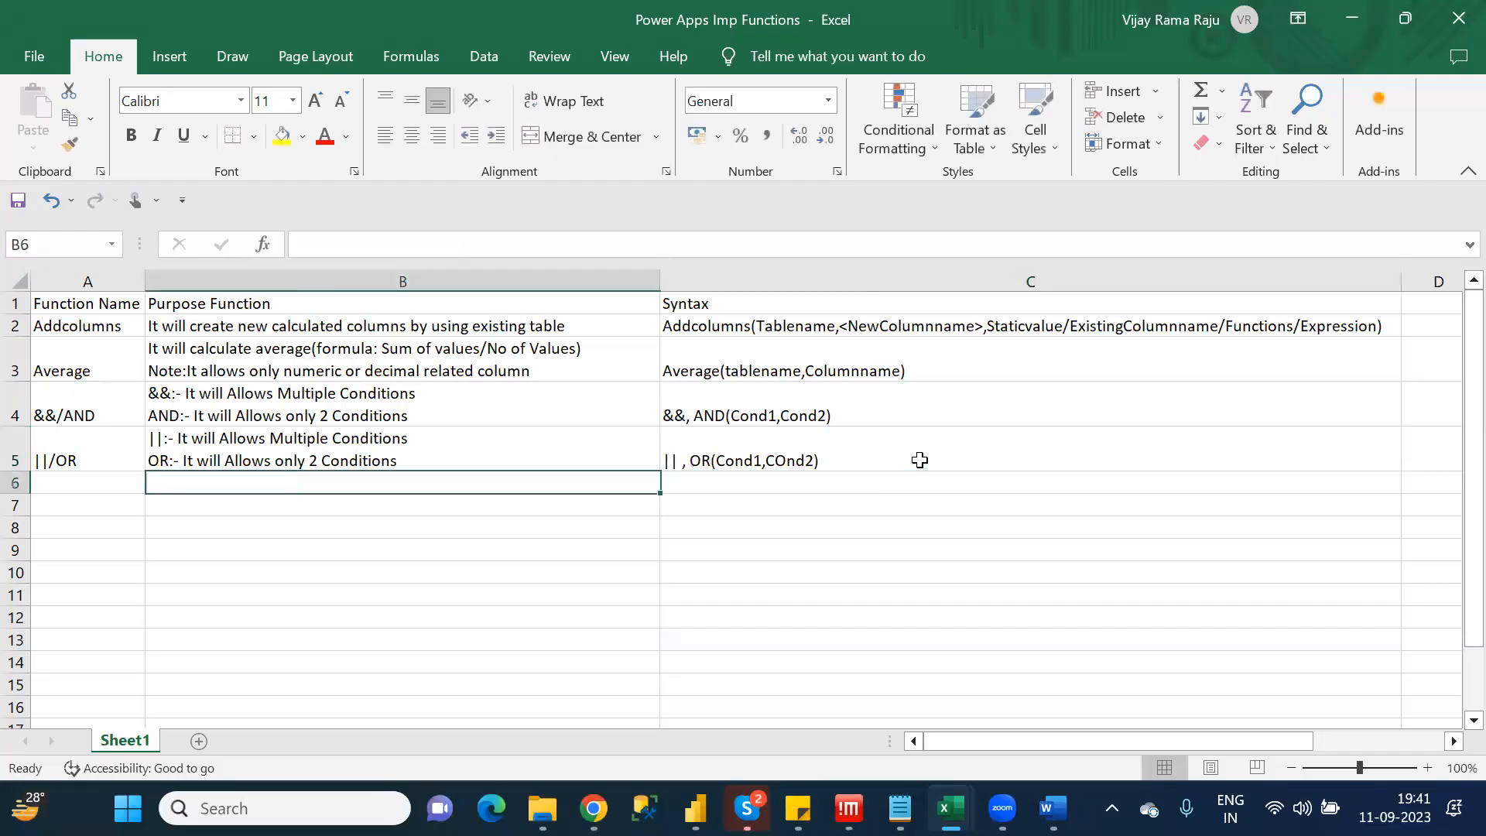
{"action": "key", "text": "alt+Tab"}
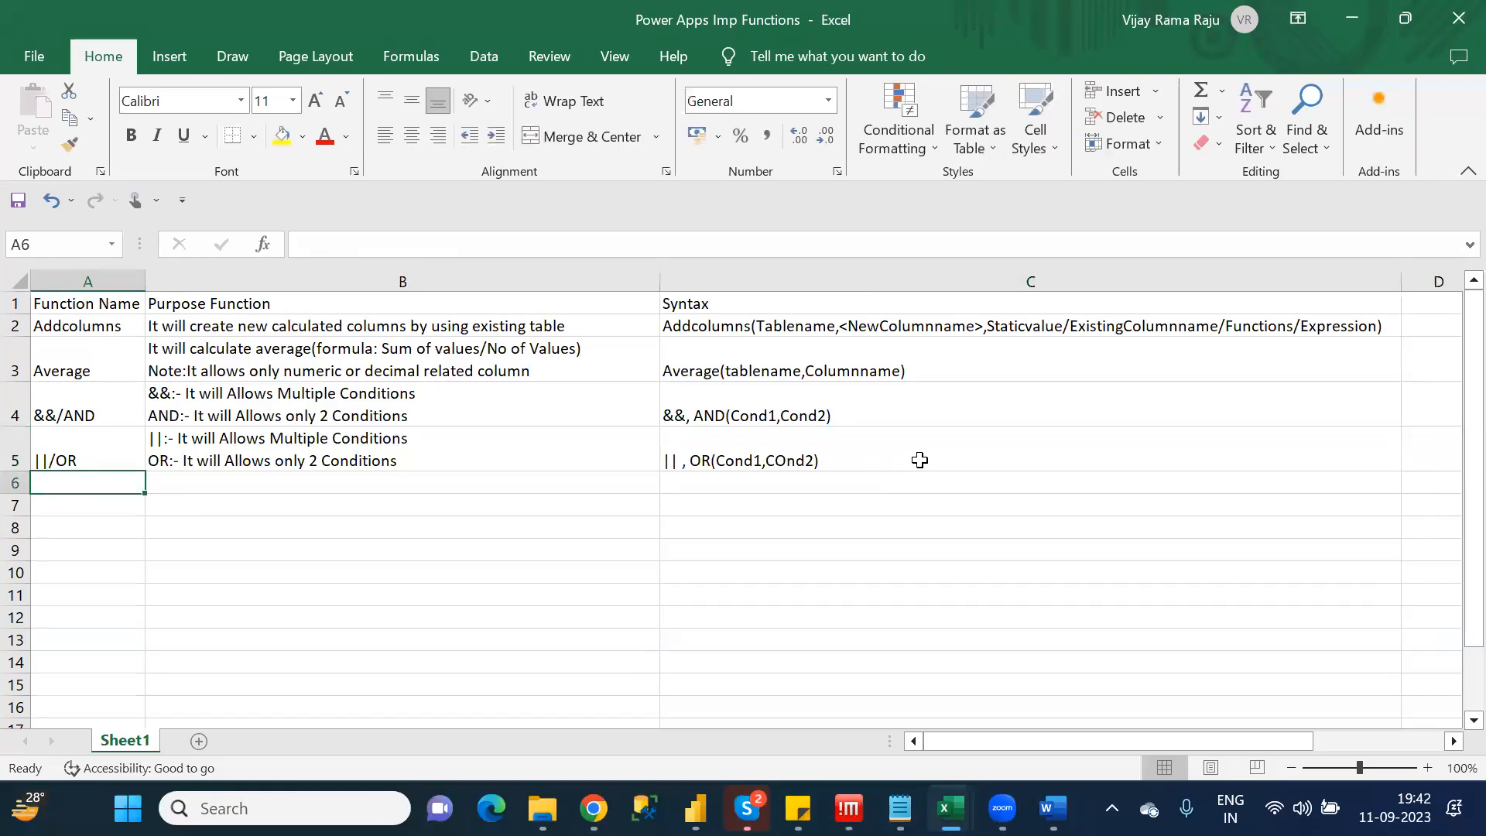
{"action": "type", "text": "Back"}
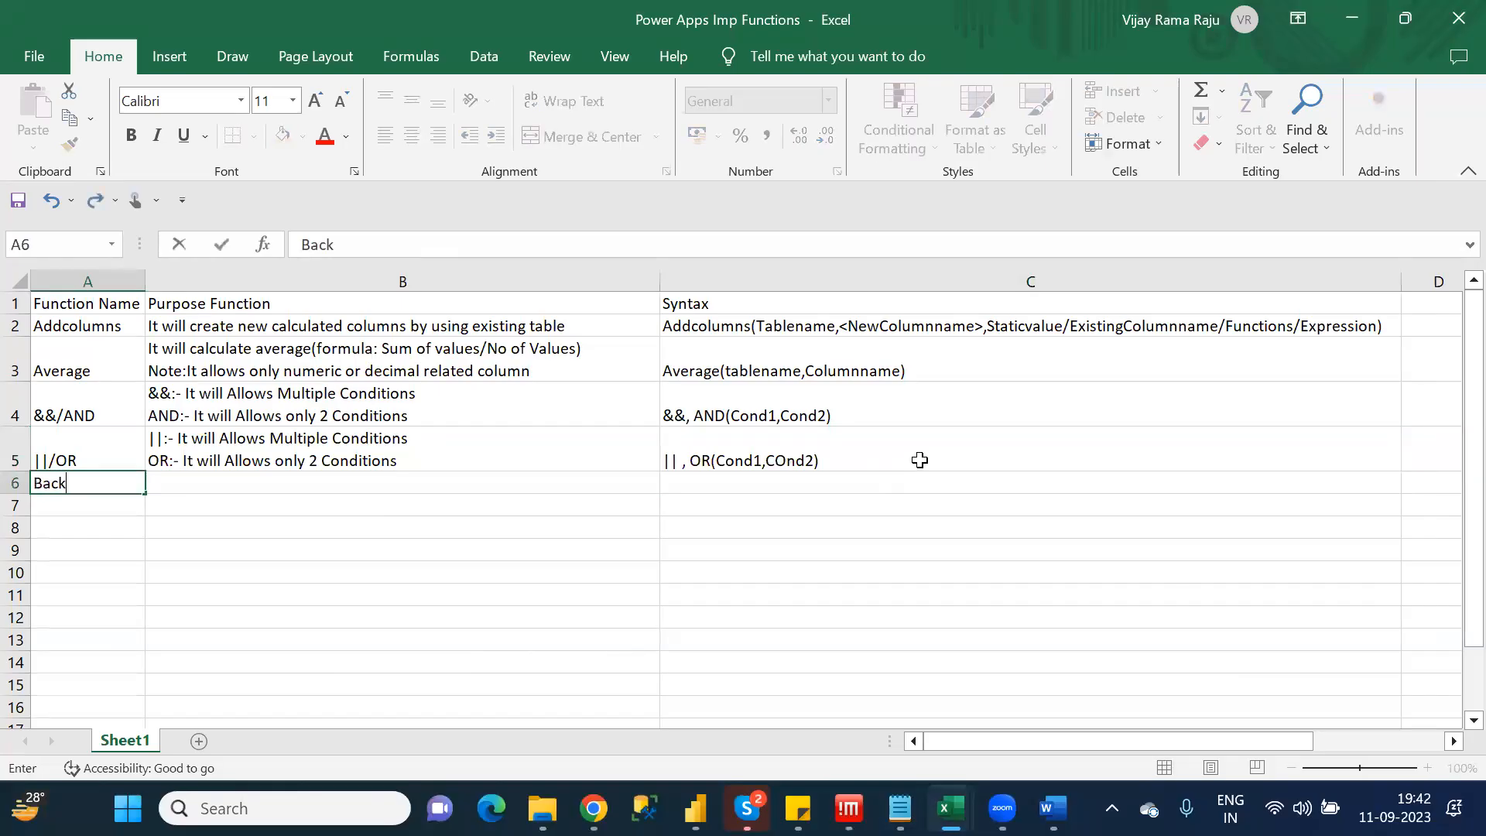
{"action": "key", "text": "Tab"}
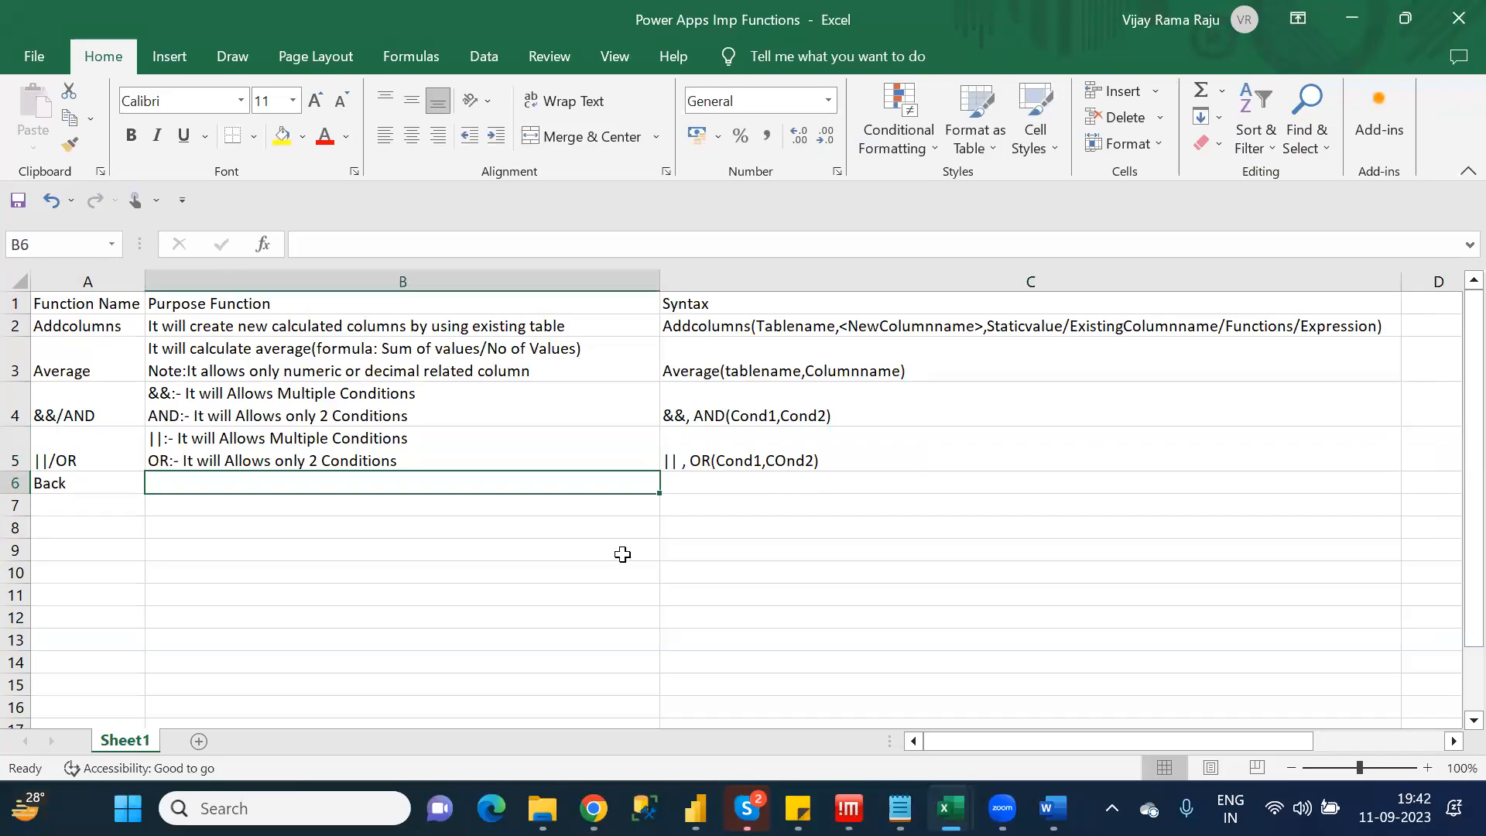
{"action": "left_click", "coordinate": [76, 485]}
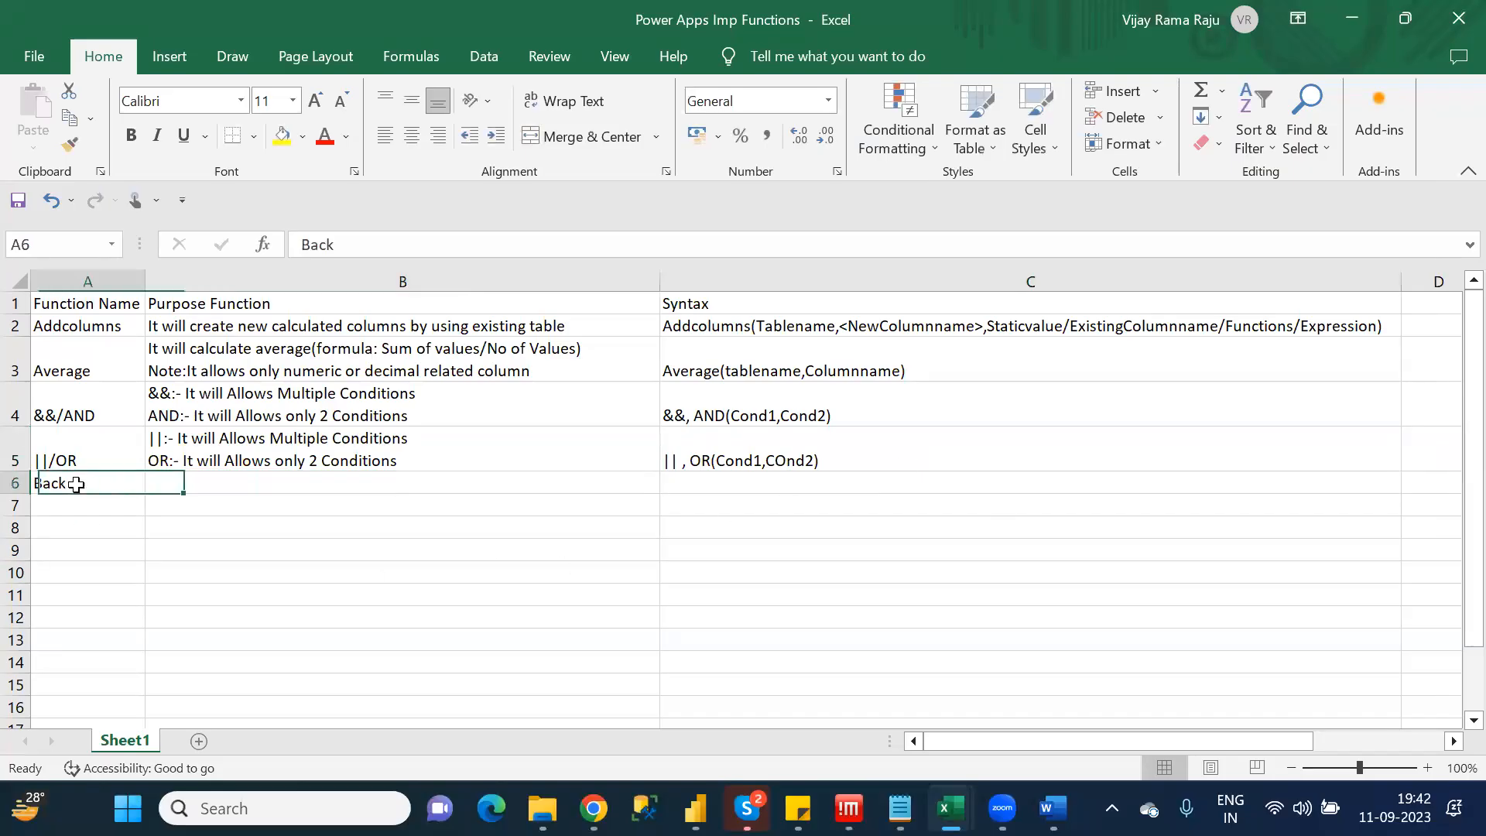
Extend the function name in A6 to "Back / Navigate"
{"action": "left_click", "coordinate": [362, 245]}
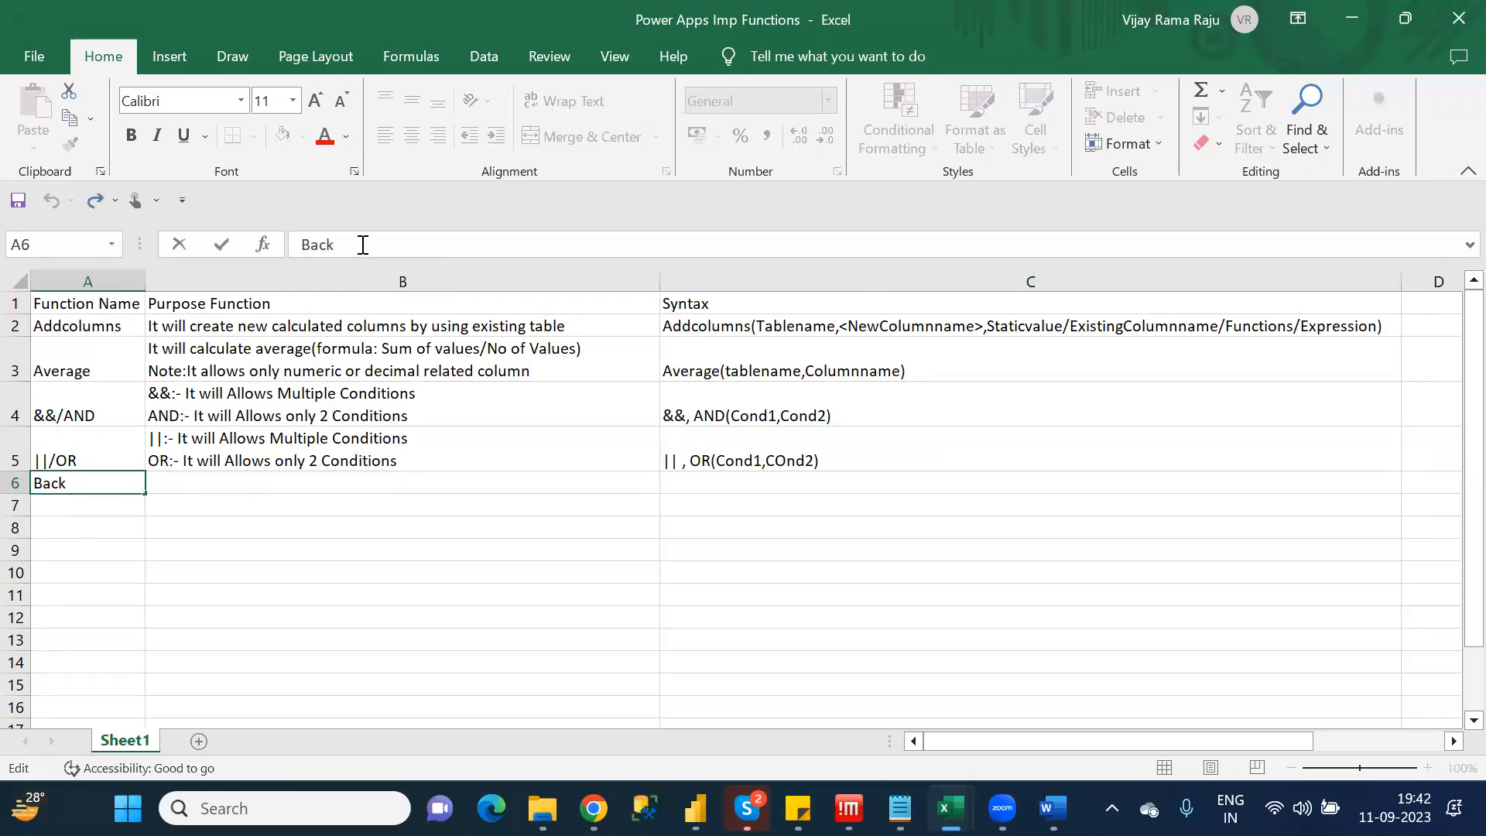
{"action": "type", "text": "/ Navigate"}
{"action": "left_click", "coordinate": [221, 487]}
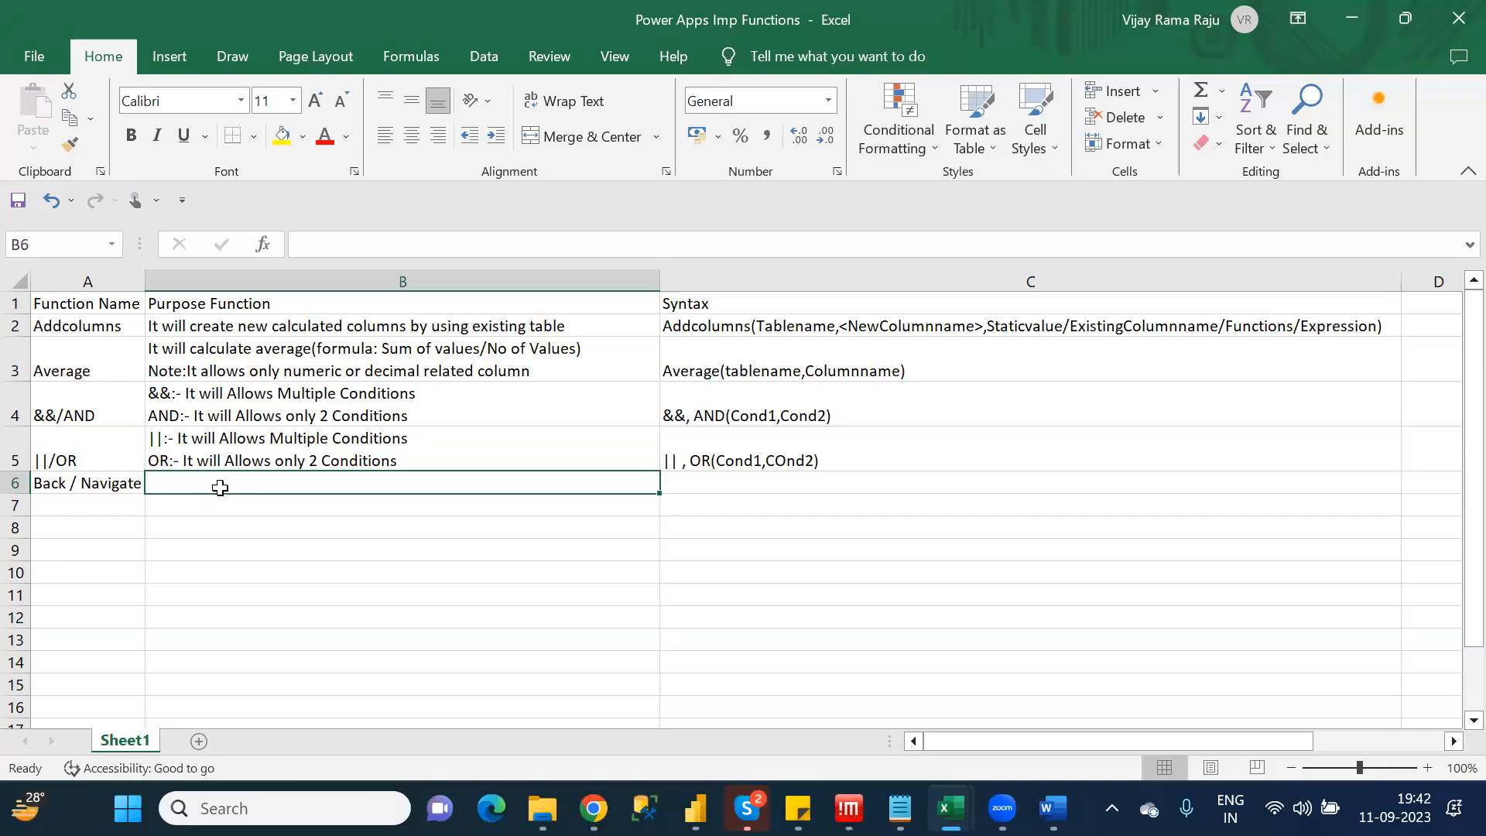
Enter the purpose line "Back: It will goto previous Screen" in B6
{"action": "left_click", "coordinate": [300, 253]}
{"action": "type", "text": "B"}
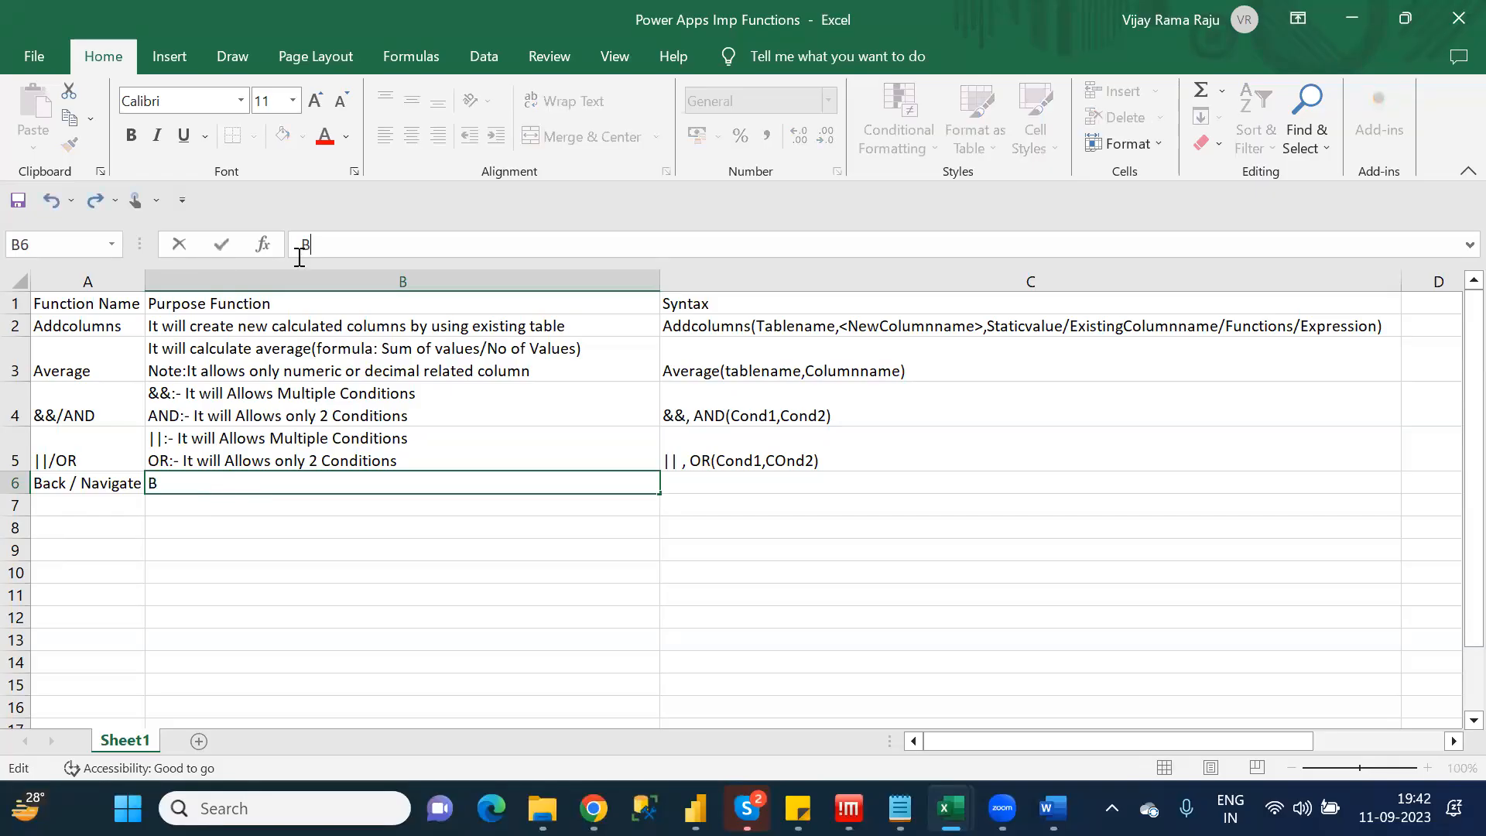
{"action": "type", "text": "ack: It will goto previous Screen"}
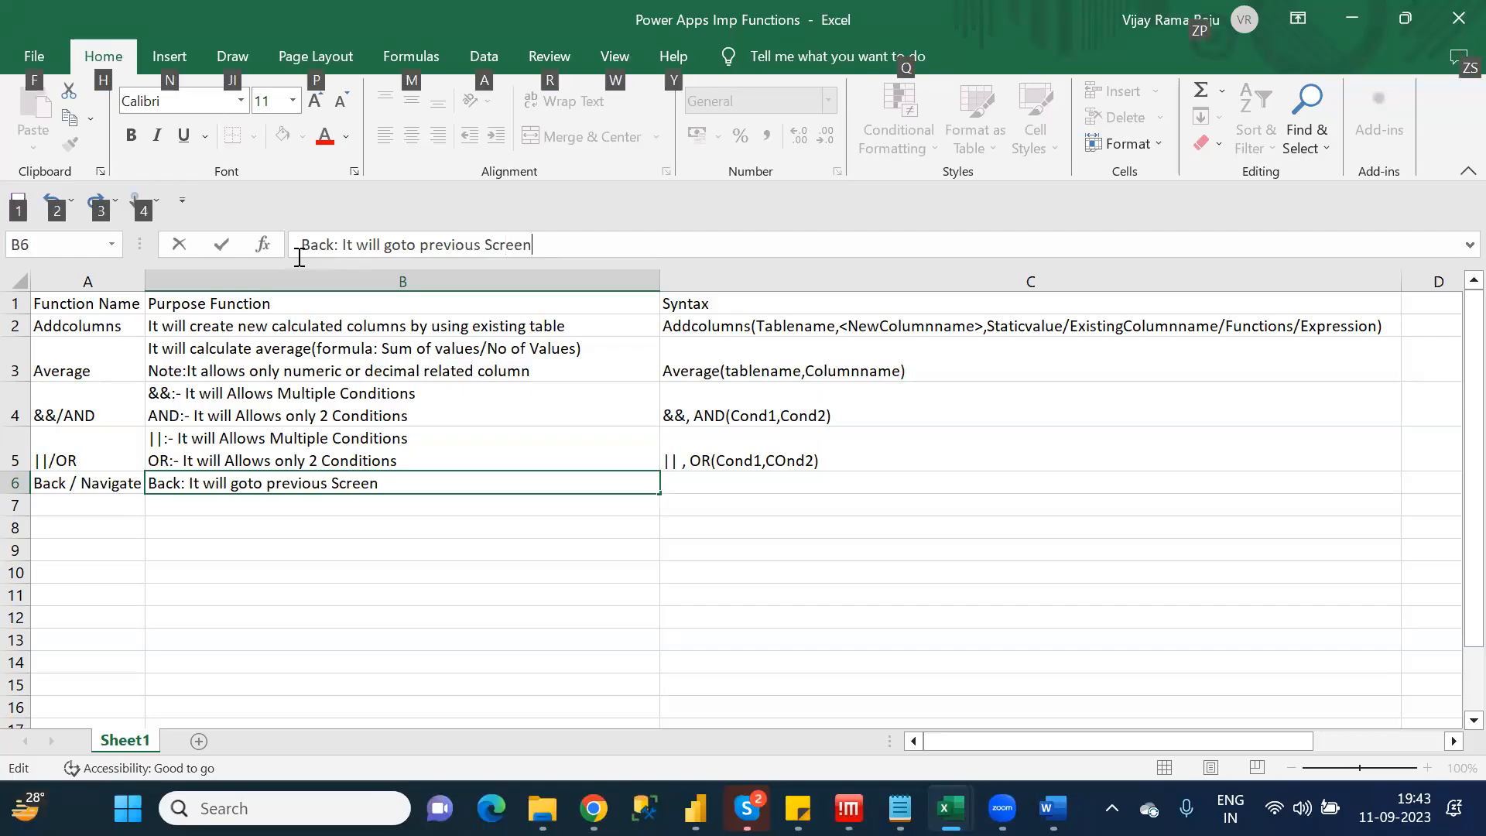
Add a second line to the purpose text in B6 reading "Navigate: It will goto a particular screen"
{"action": "key", "text": "alt+Return"}
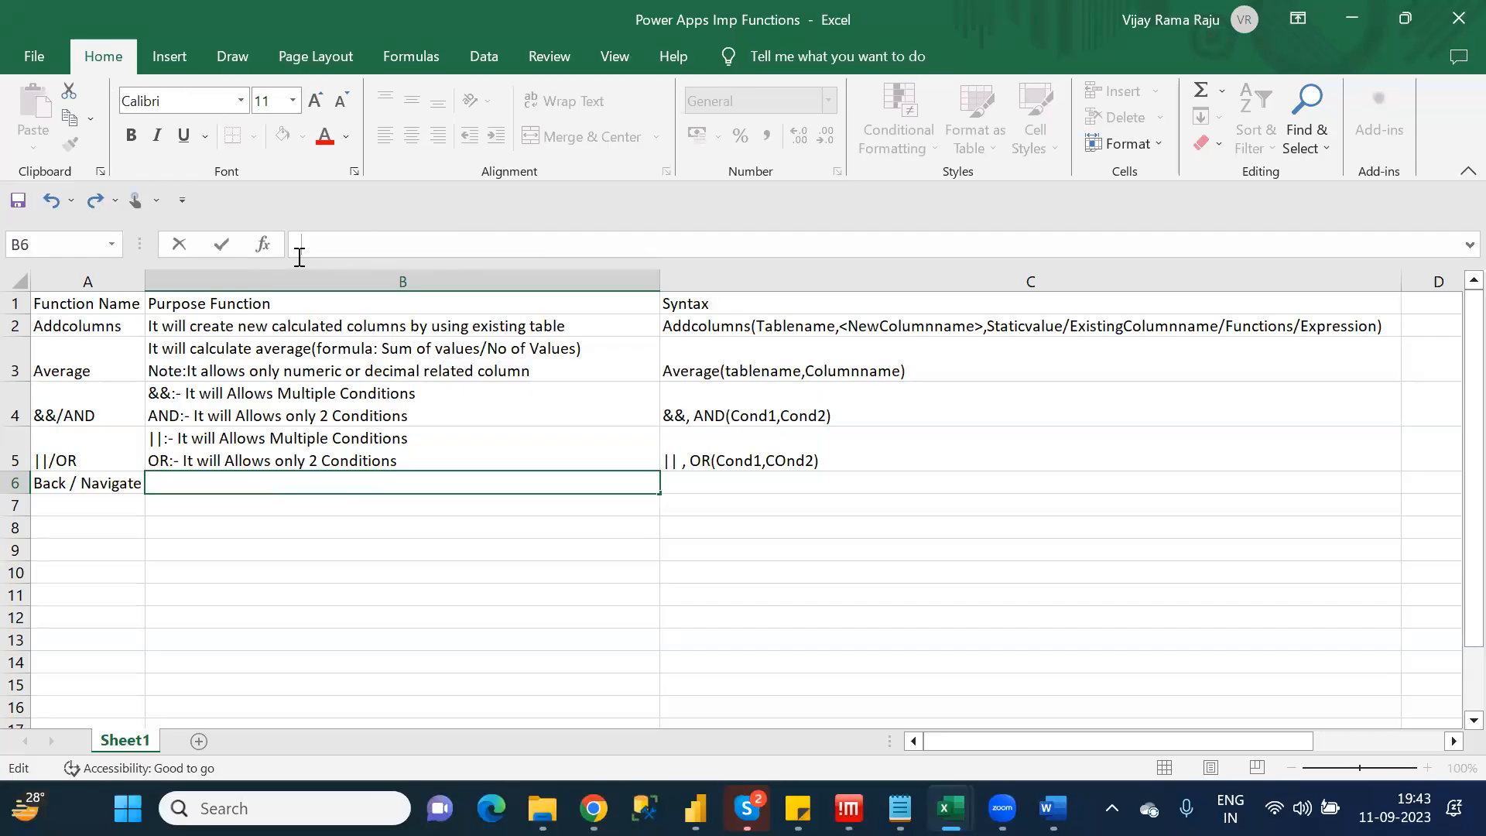
{"action": "type", "text": "Navigate"}
{"action": "key", "text": "Return"}
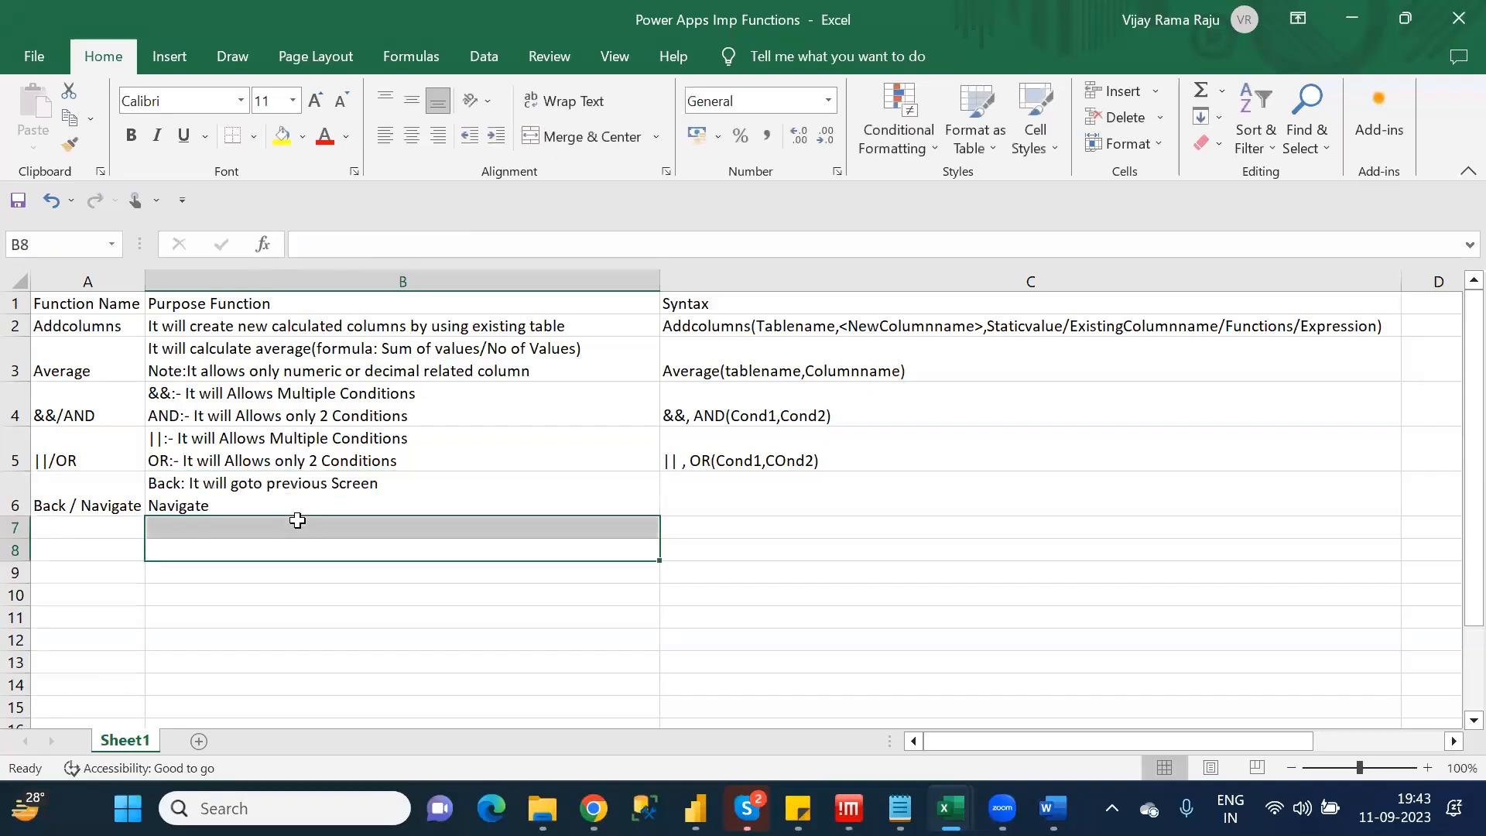
{"action": "left_click", "coordinate": [259, 498]}
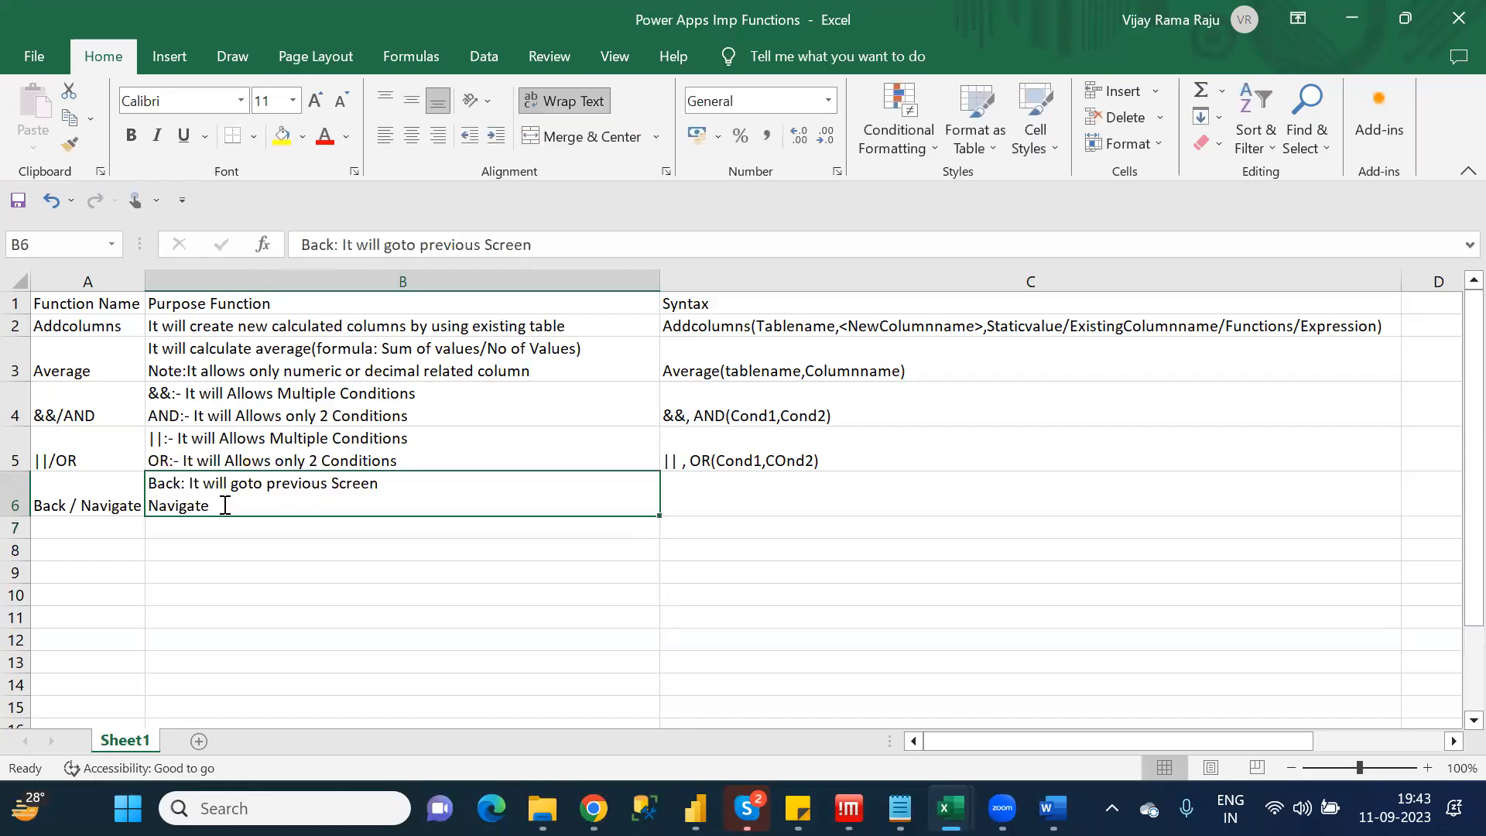
{"action": "double_click", "coordinate": [224, 505]}
{"action": "type", "text": ": "}
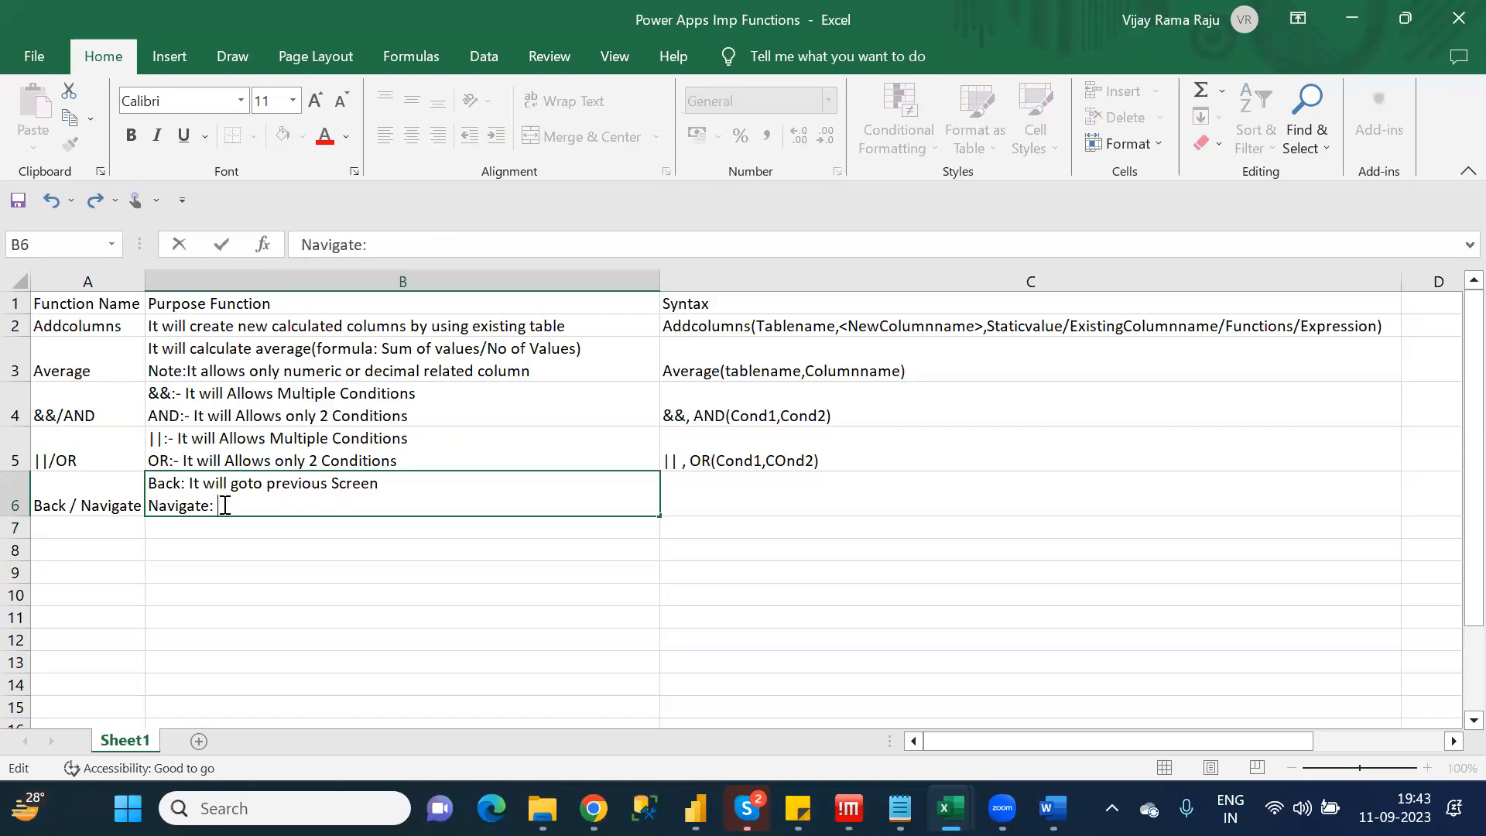
{"action": "type", "text": "It will goto a par"}
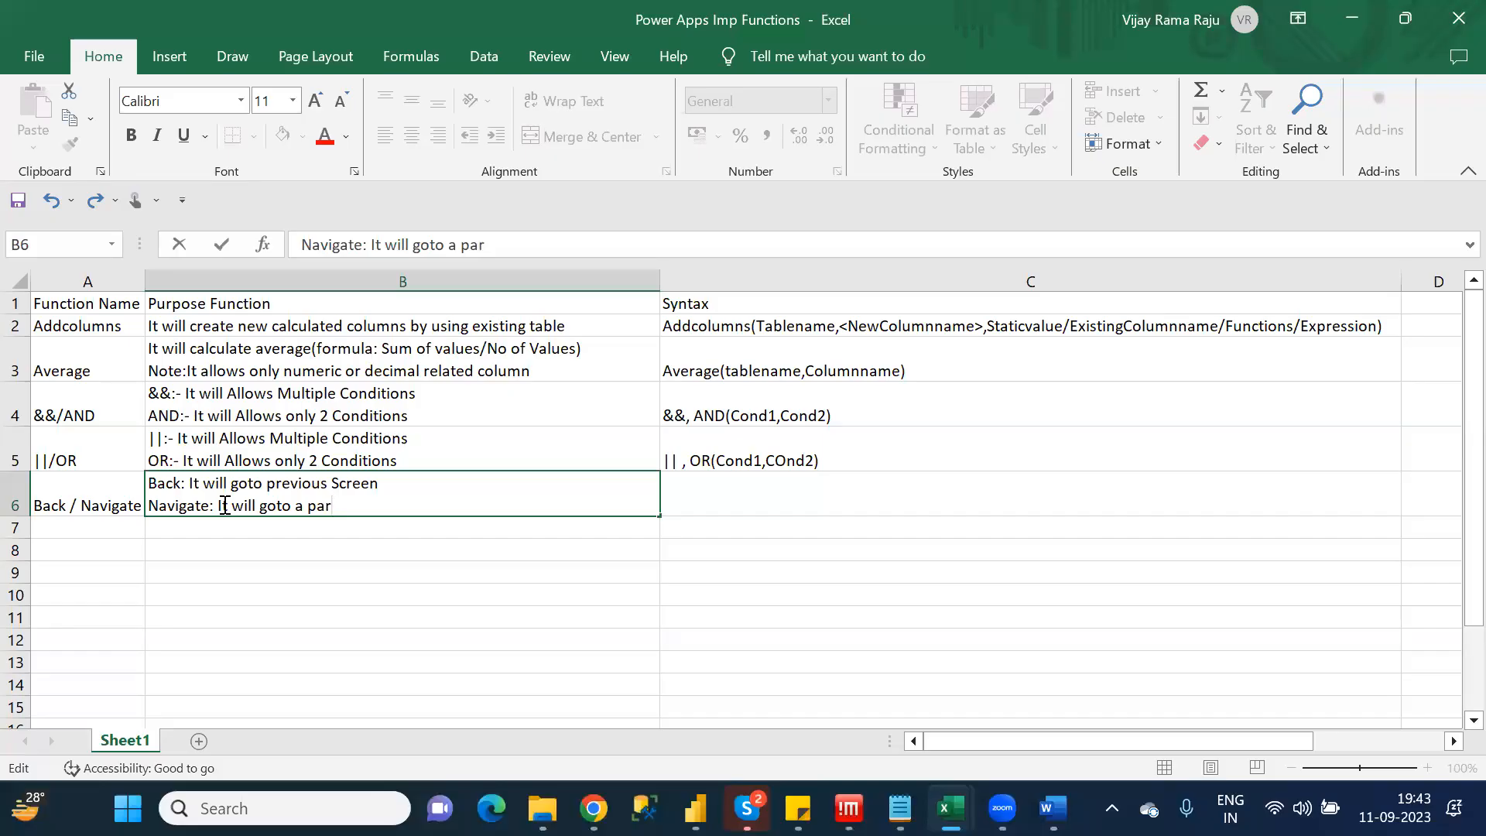
{"action": "type", "text": "ticular screen"}
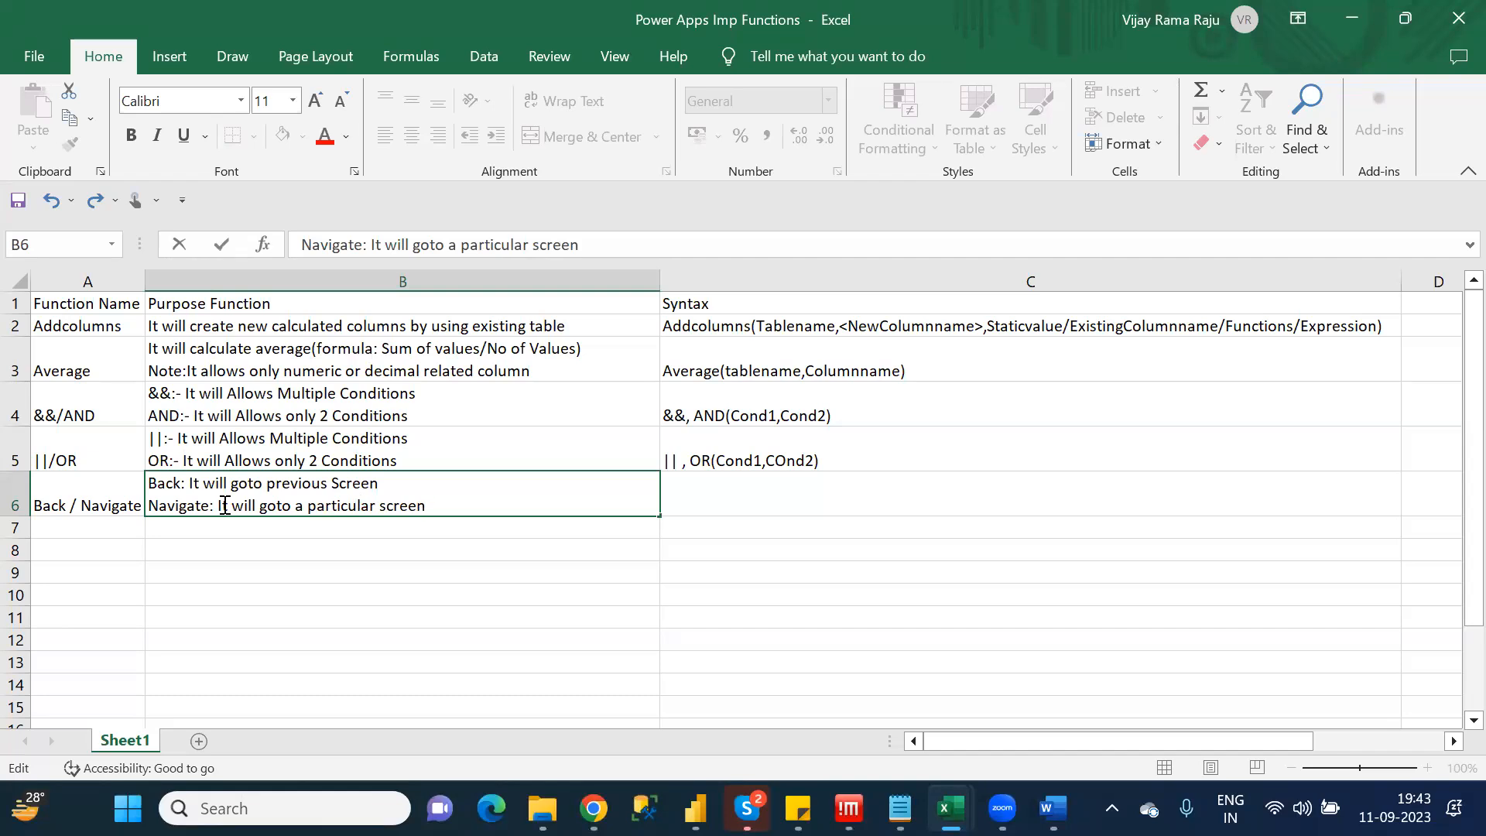
Enter the syntax in C6 on two lines within the cell: "Back()" and "Navigate(Screenname)"
{"action": "left_click", "coordinate": [765, 505]}
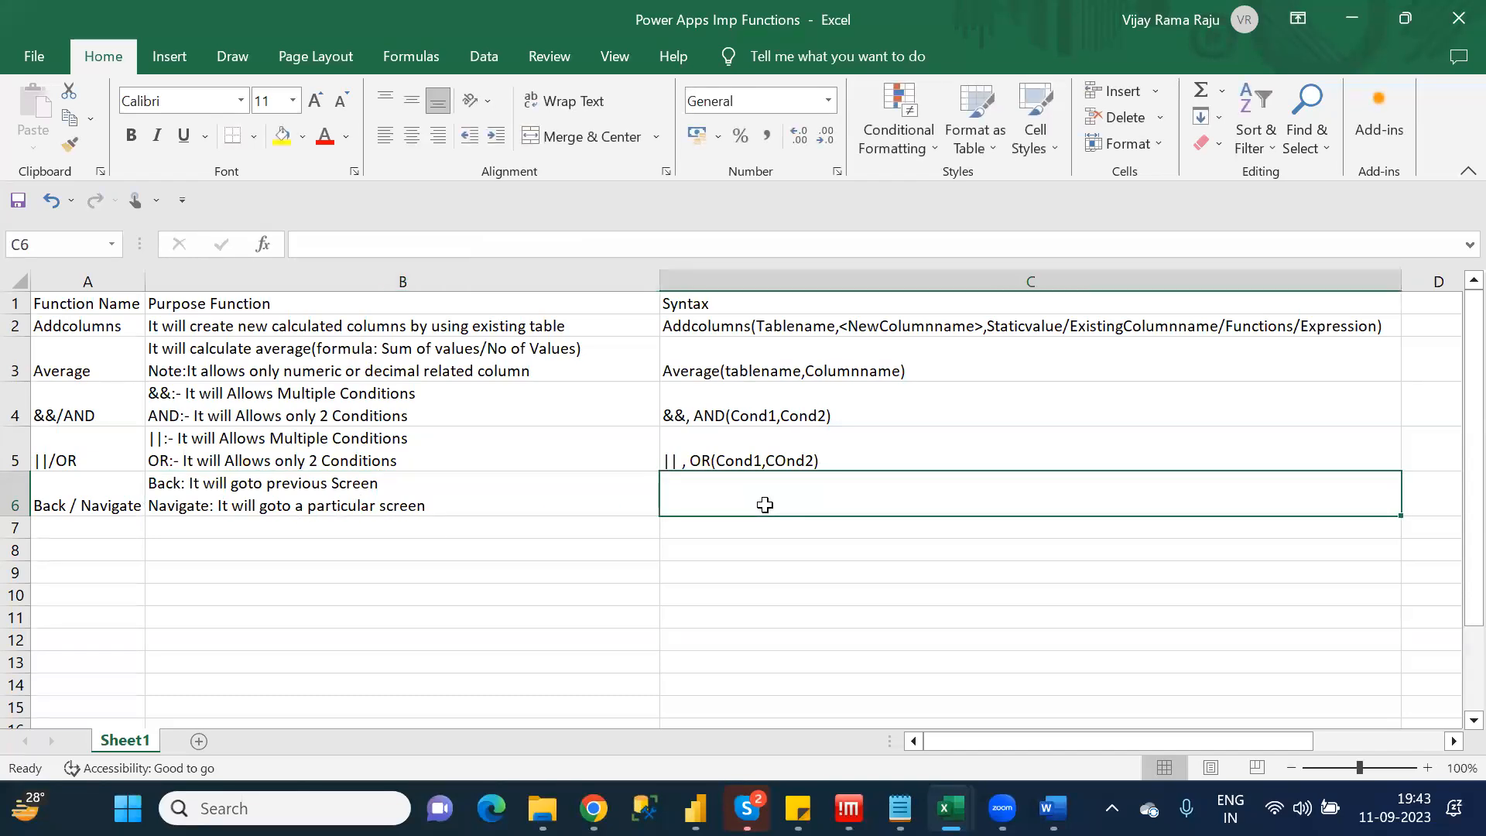
{"action": "type", "text": "Back"}
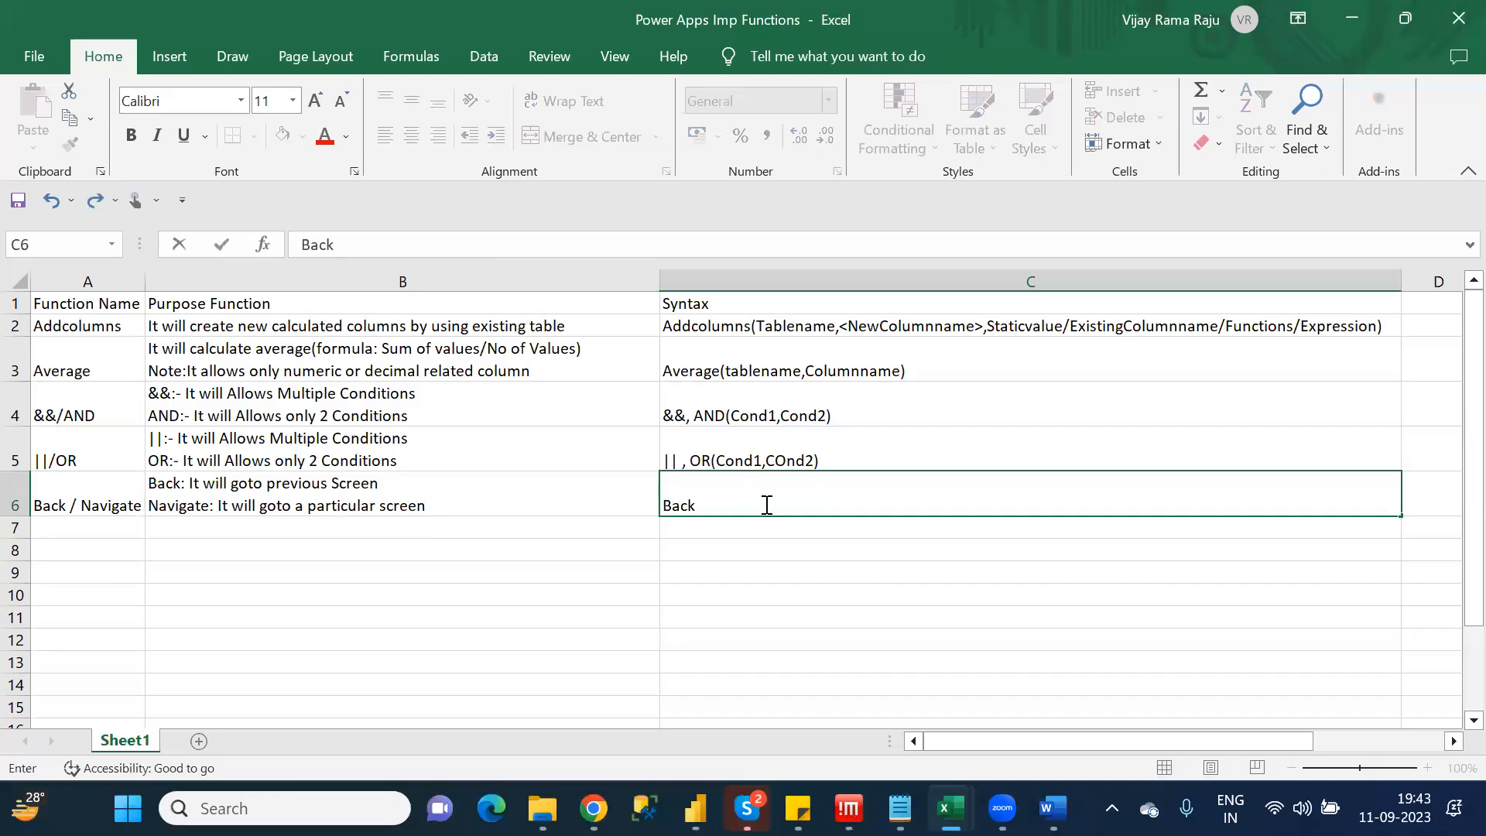
{"action": "type", "text": "()"}
{"action": "key", "text": "alt+Return"}
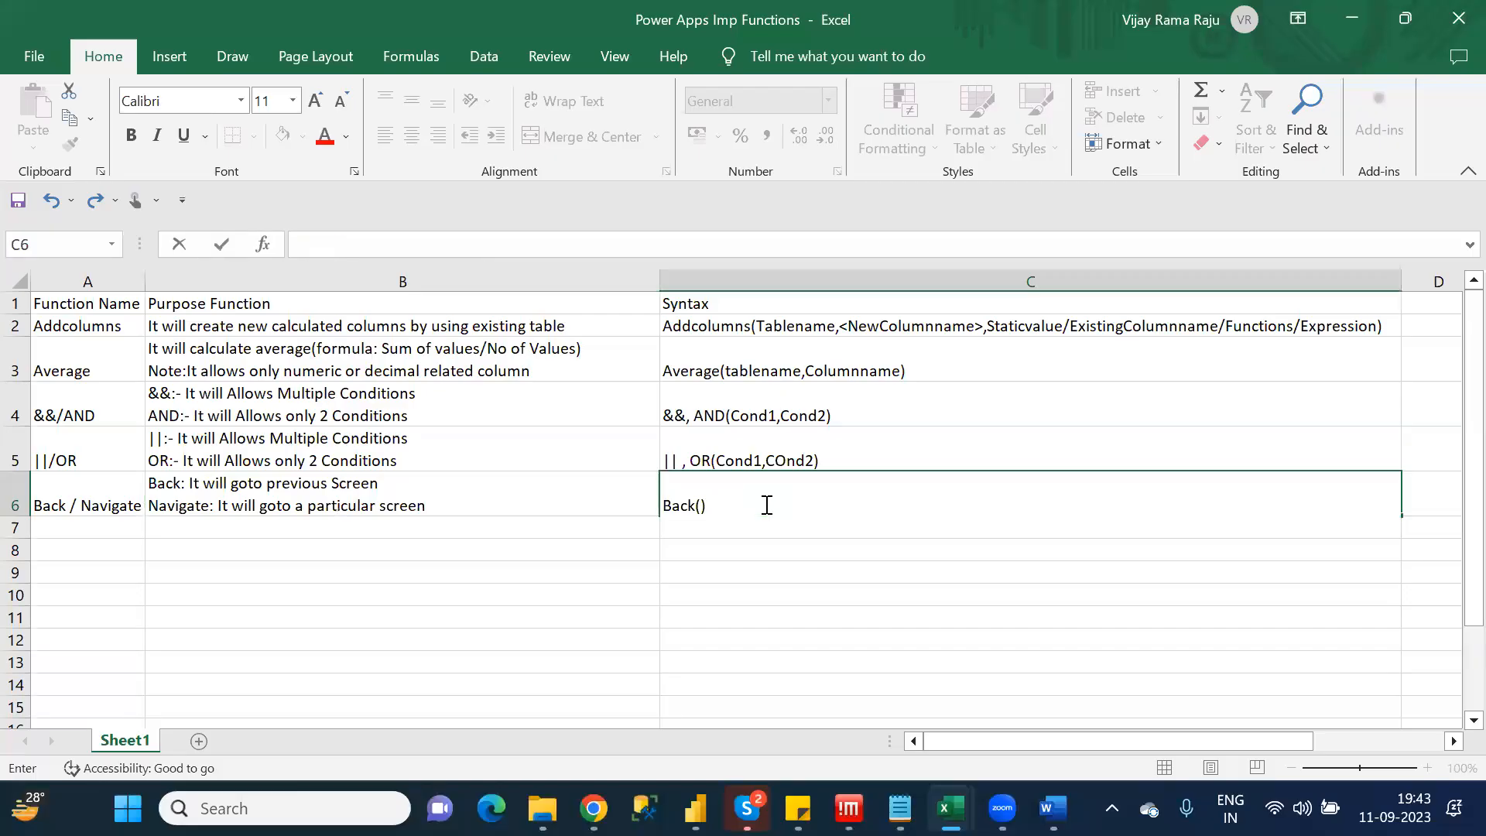
{"action": "type", "text": "Navigate(Screenname)"}
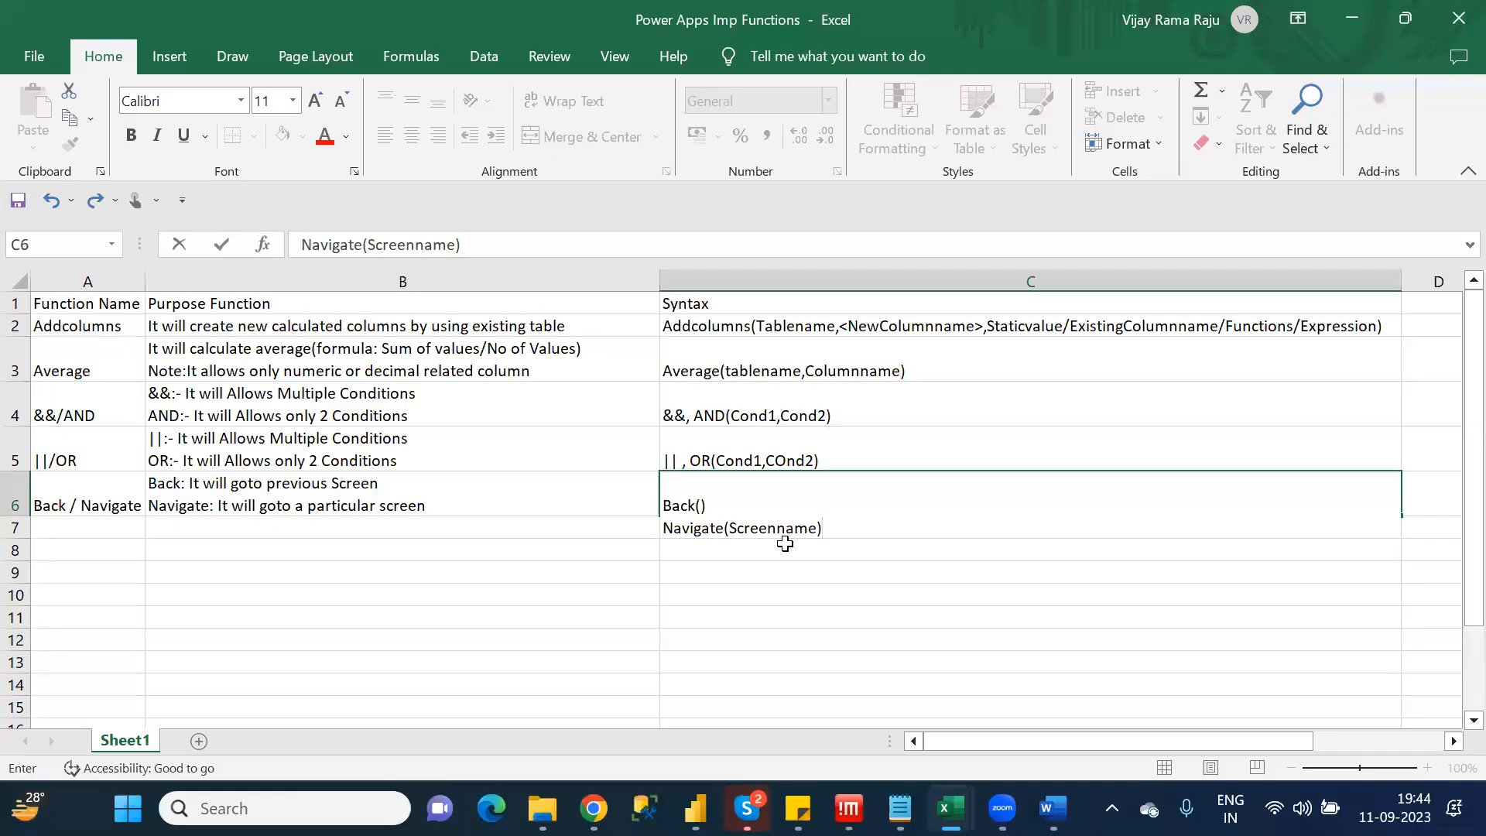
Check the category-wise list in Notepad for the next function and enter "Blank" as the function name in A7
{"action": "key", "text": "alt+Tab"}
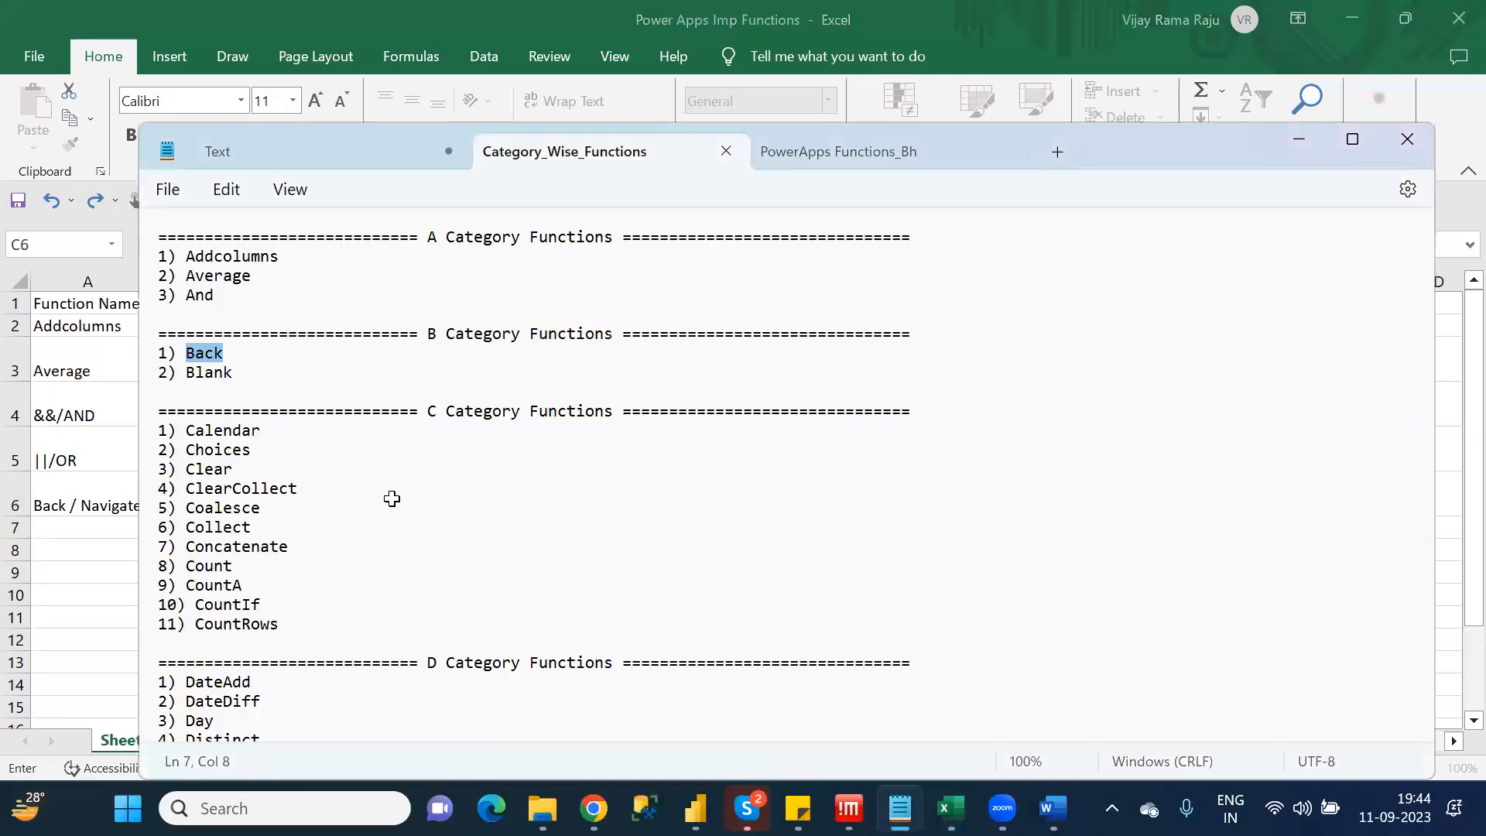
{"action": "key", "text": "alt+Tab"}
{"action": "left_click", "coordinate": [88, 525]}
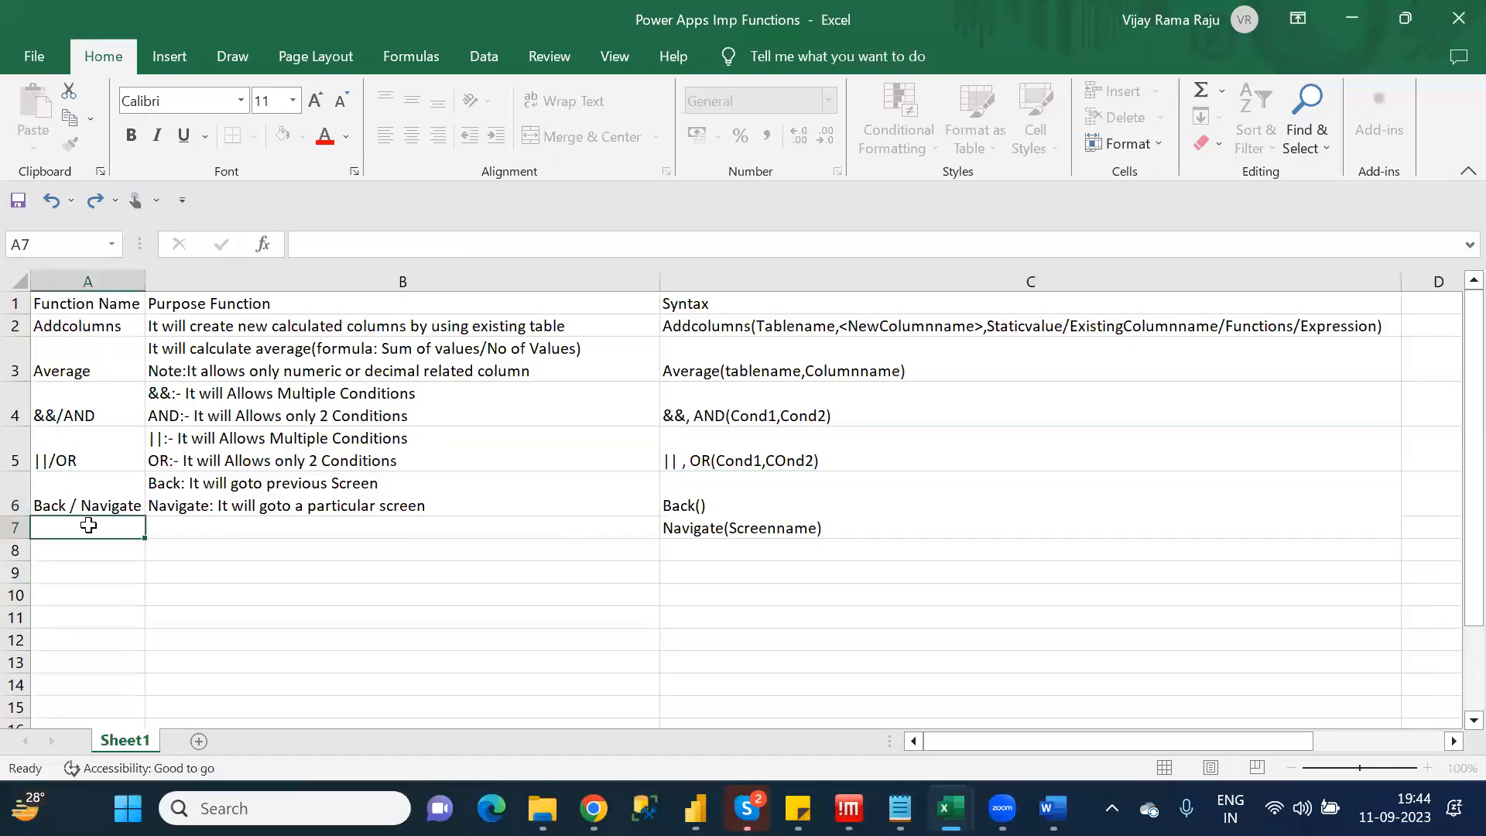
{"action": "type", "text": "Blank"}
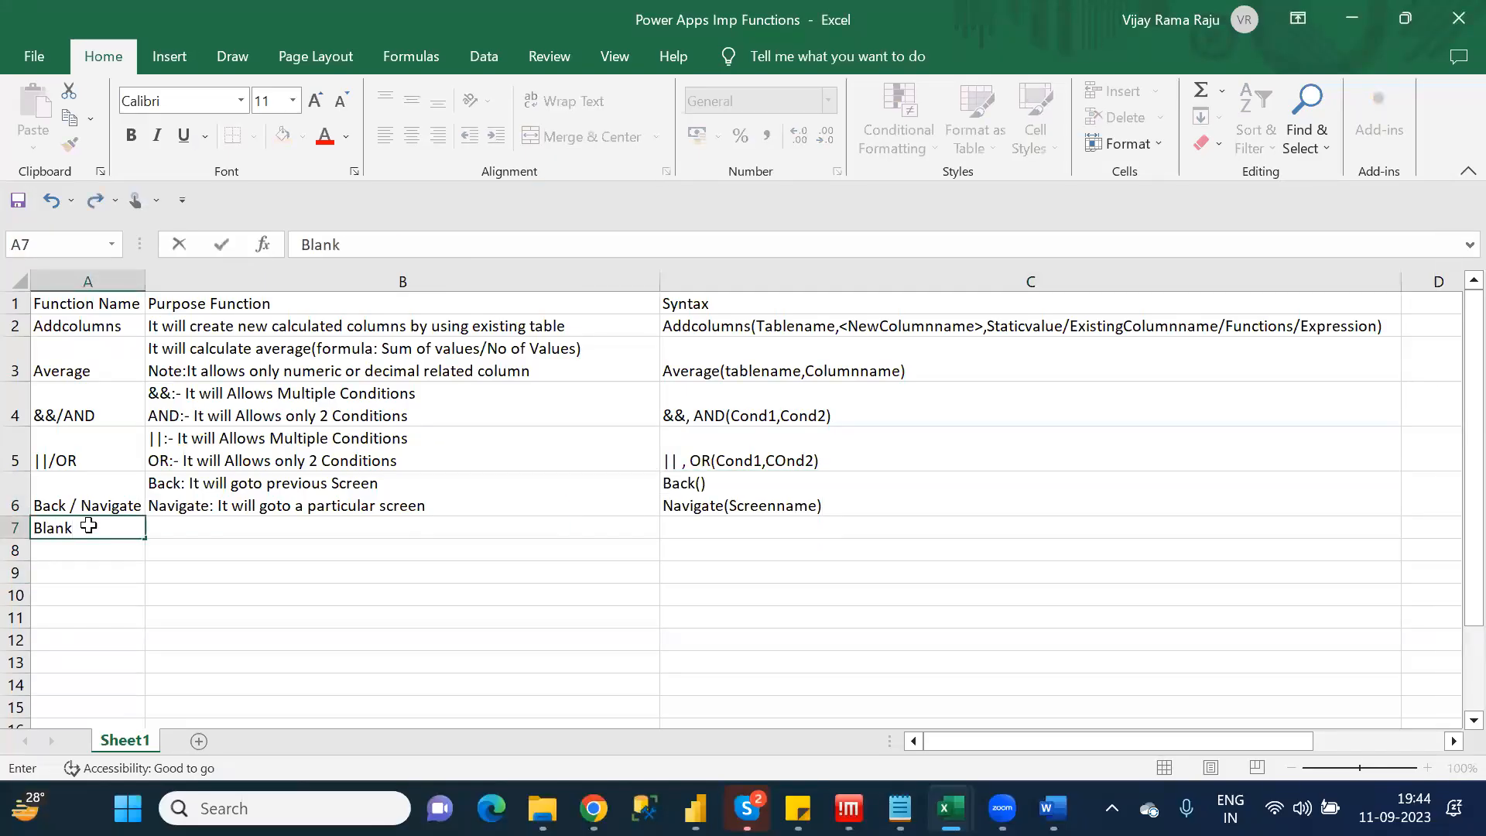
{"action": "key", "text": "Tab"}
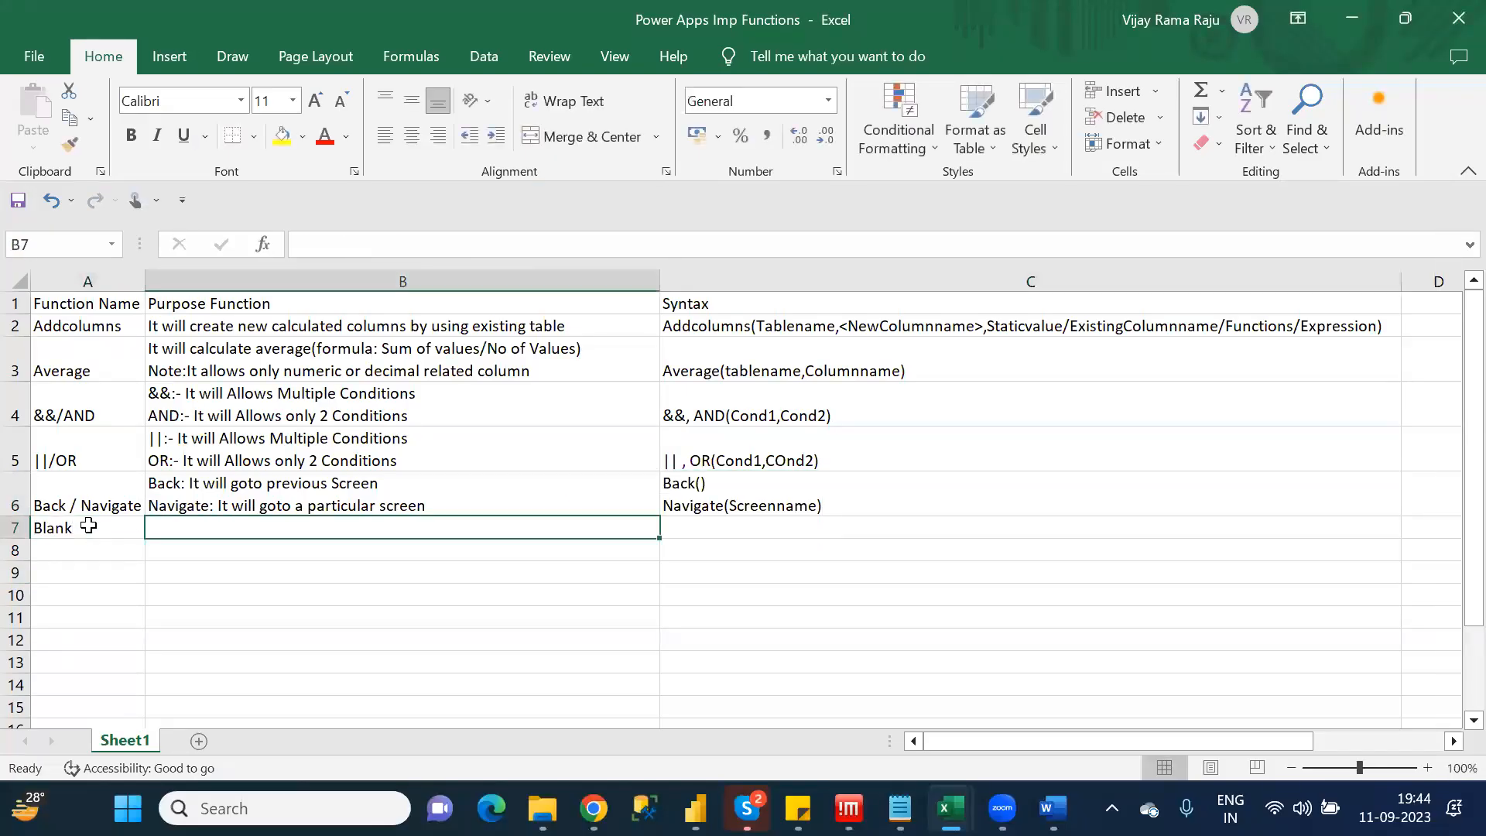
Enter the purpose "It will generate empty values" in B7 and the syntax "Blank()" in C7
{"action": "type", "text": "It wi"}
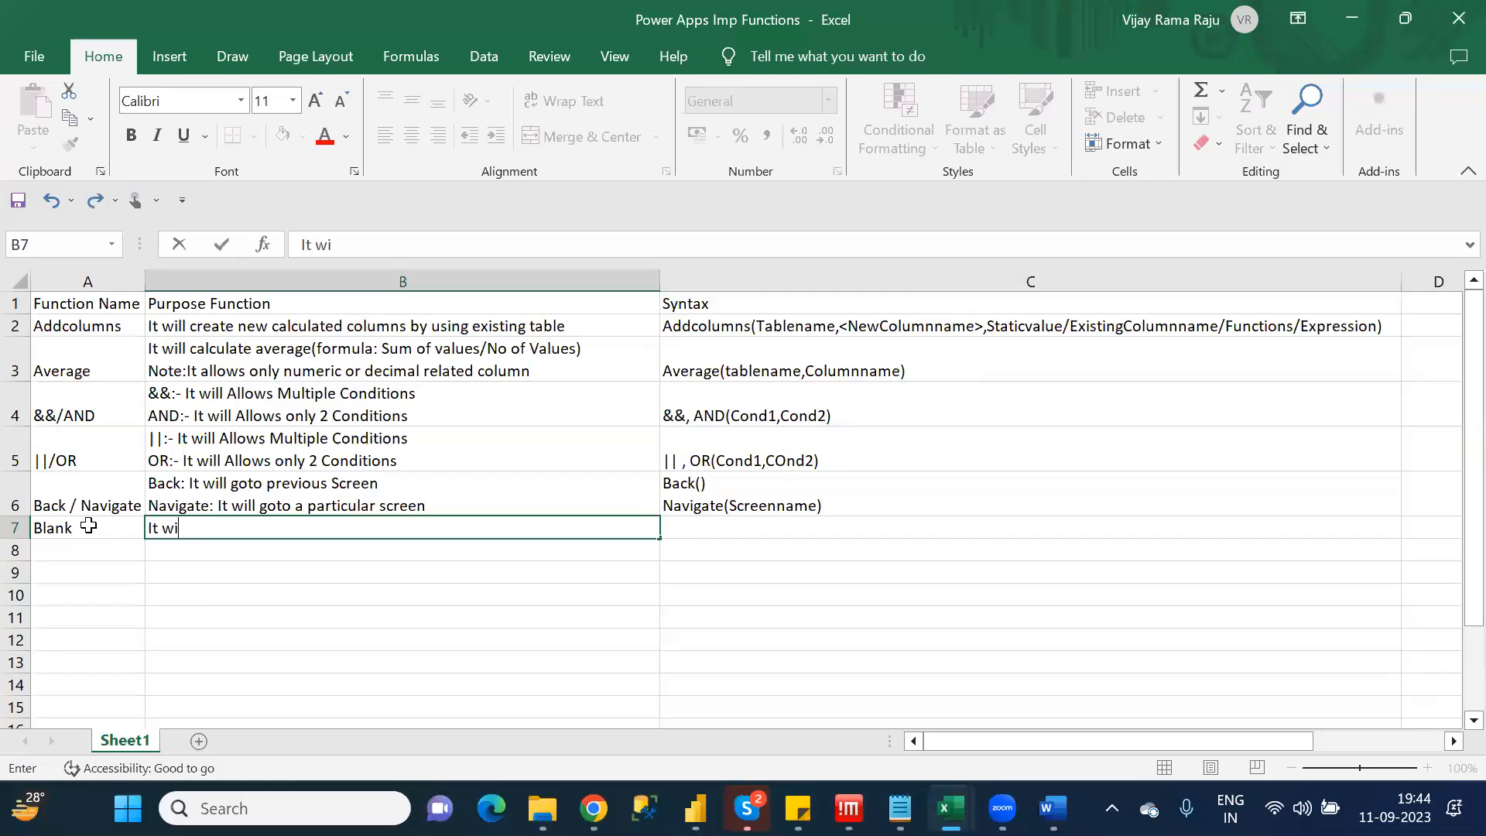
{"action": "type", "text": "ll generate empty vl"}
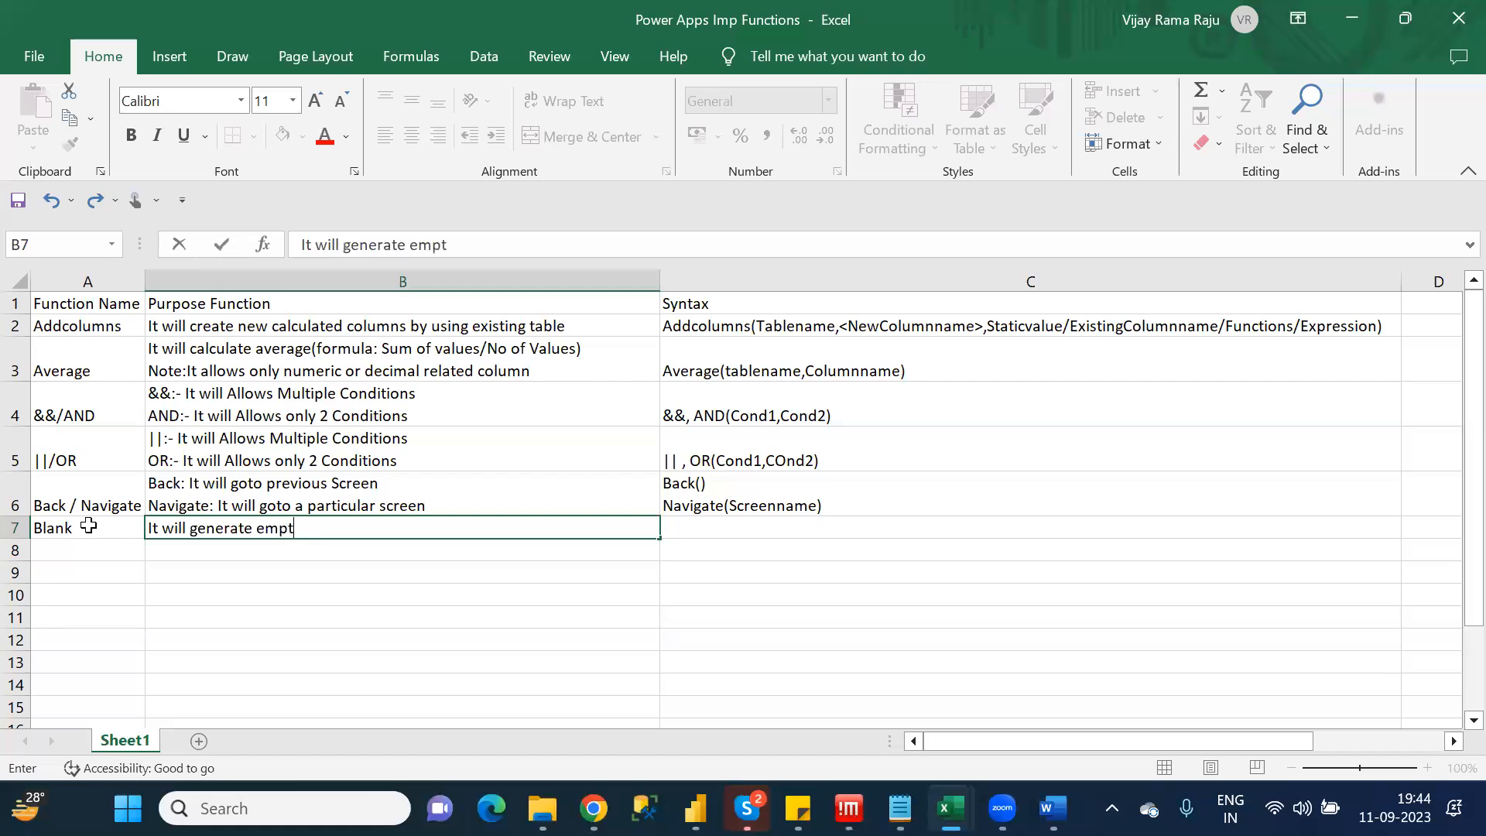
{"action": "key", "text": "BackSpace"}
{"action": "type", "text": "alu"}
{"action": "key", "text": "BackSpace"}
{"action": "key", "text": "BackSpace"}
{"action": "type", "text": "lues"}
{"action": "key", "text": "Tab"}
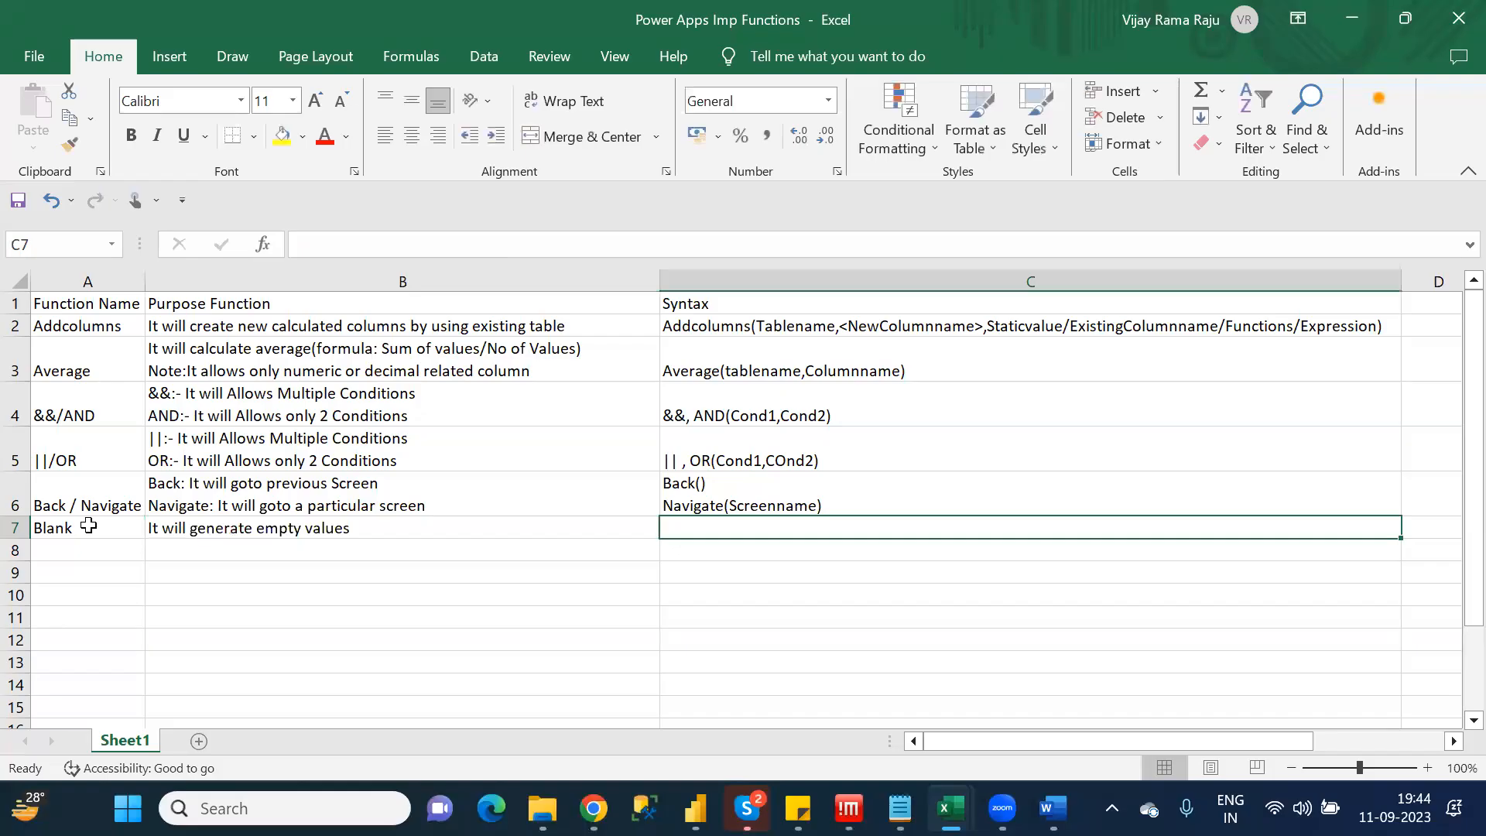
{"action": "type", "text": "Blank()"}
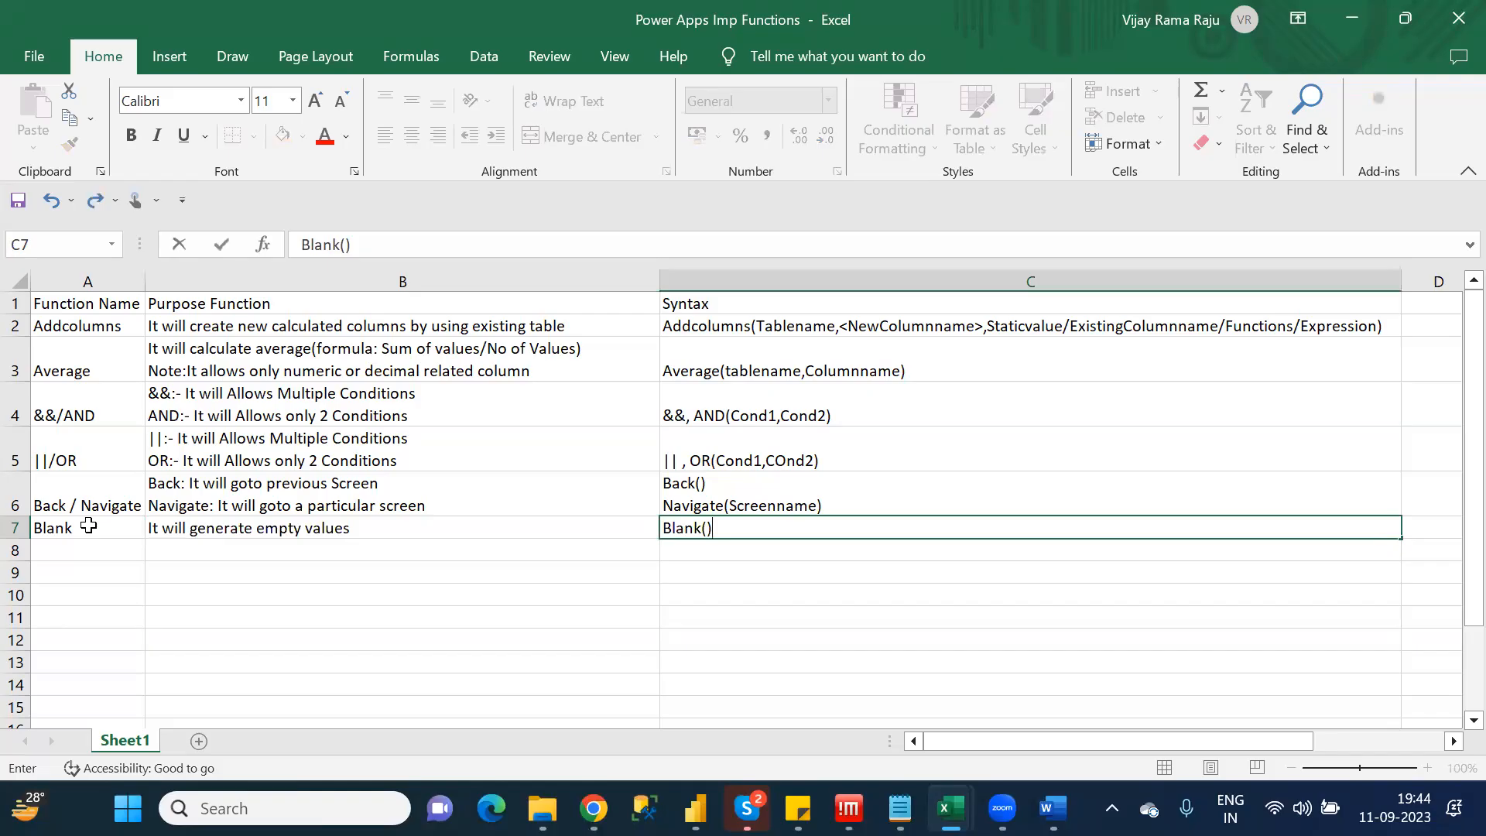
{"action": "key", "text": "ctrl+Return"}
Check the C category functions in the Notepad list, then return to the Excel sheet
{"action": "key", "text": "alt+Tab"}
{"action": "key", "text": "Down"}
{"action": "key", "text": "Down"}
{"action": "key", "text": "Down"}
{"action": "key", "text": "Down"}
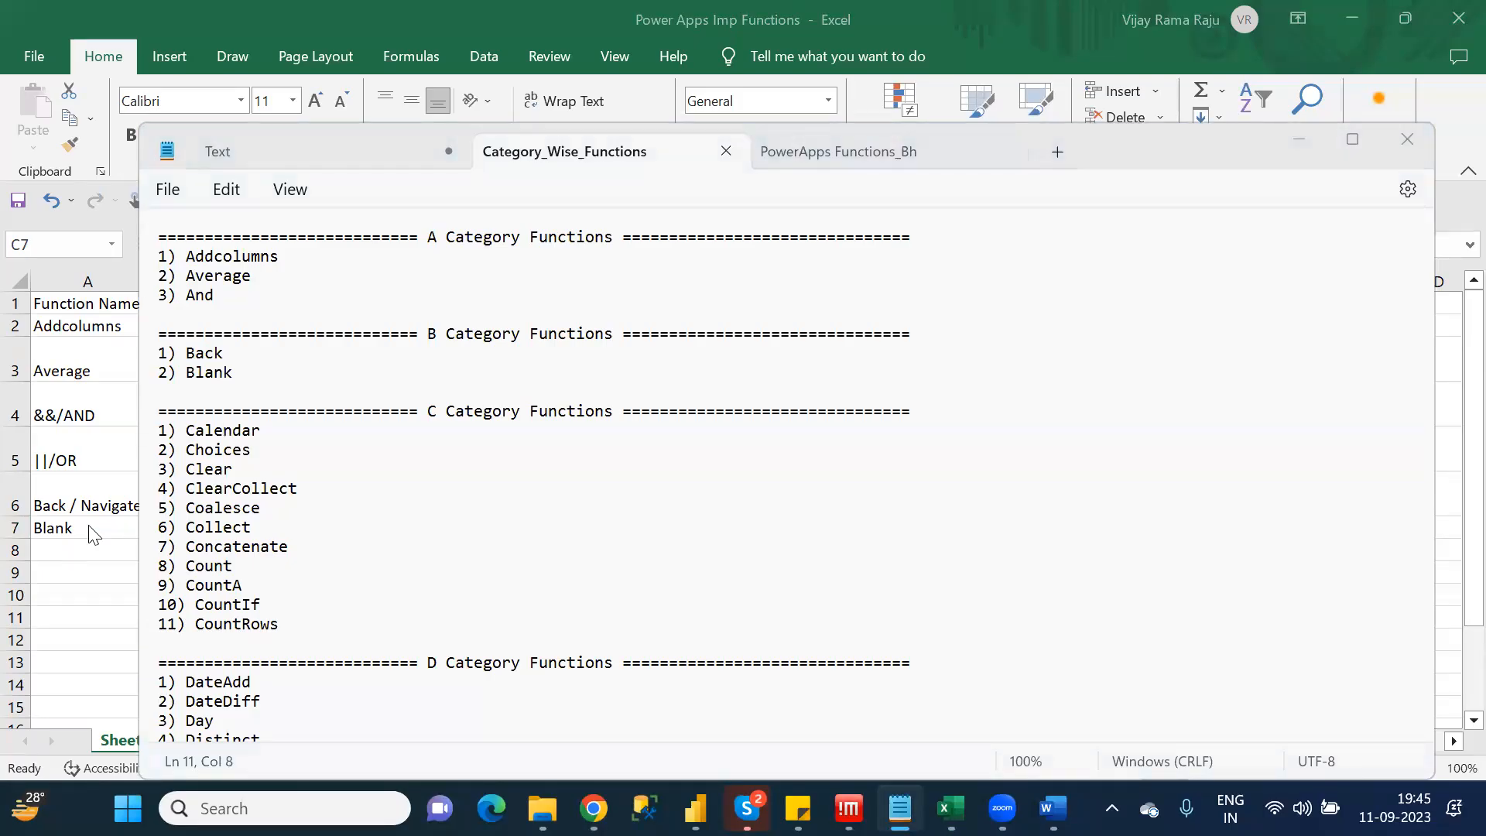
{"action": "key", "text": "alt+Tab"}
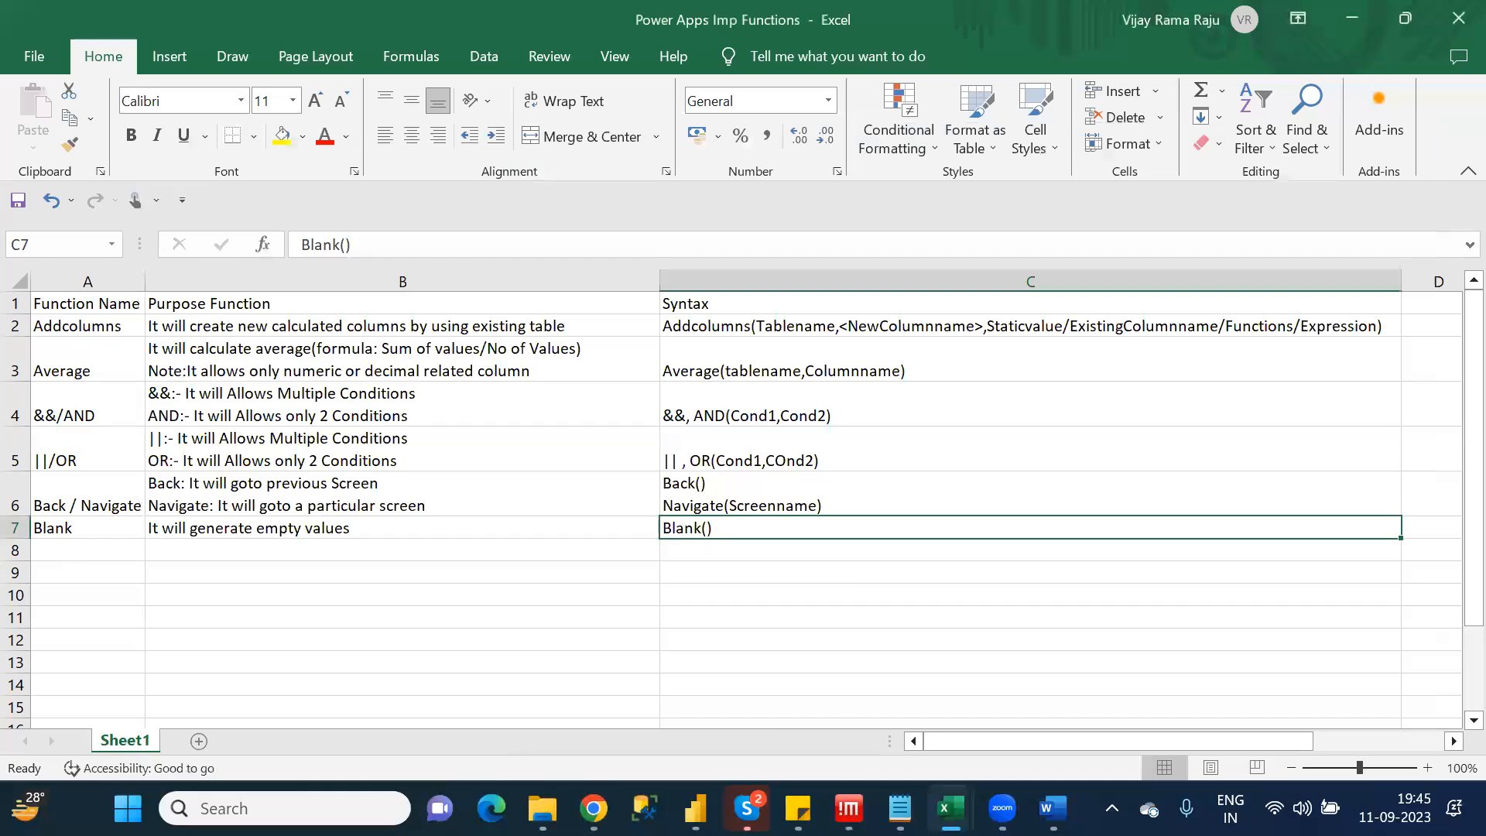
Switch to the Power Fx formula reference in Chrome and open the Calendar function's page from the C section in a new tab
{"action": "mouse_move", "coordinate": [594, 808]}
{"action": "left_click", "coordinate": [625, 699]}
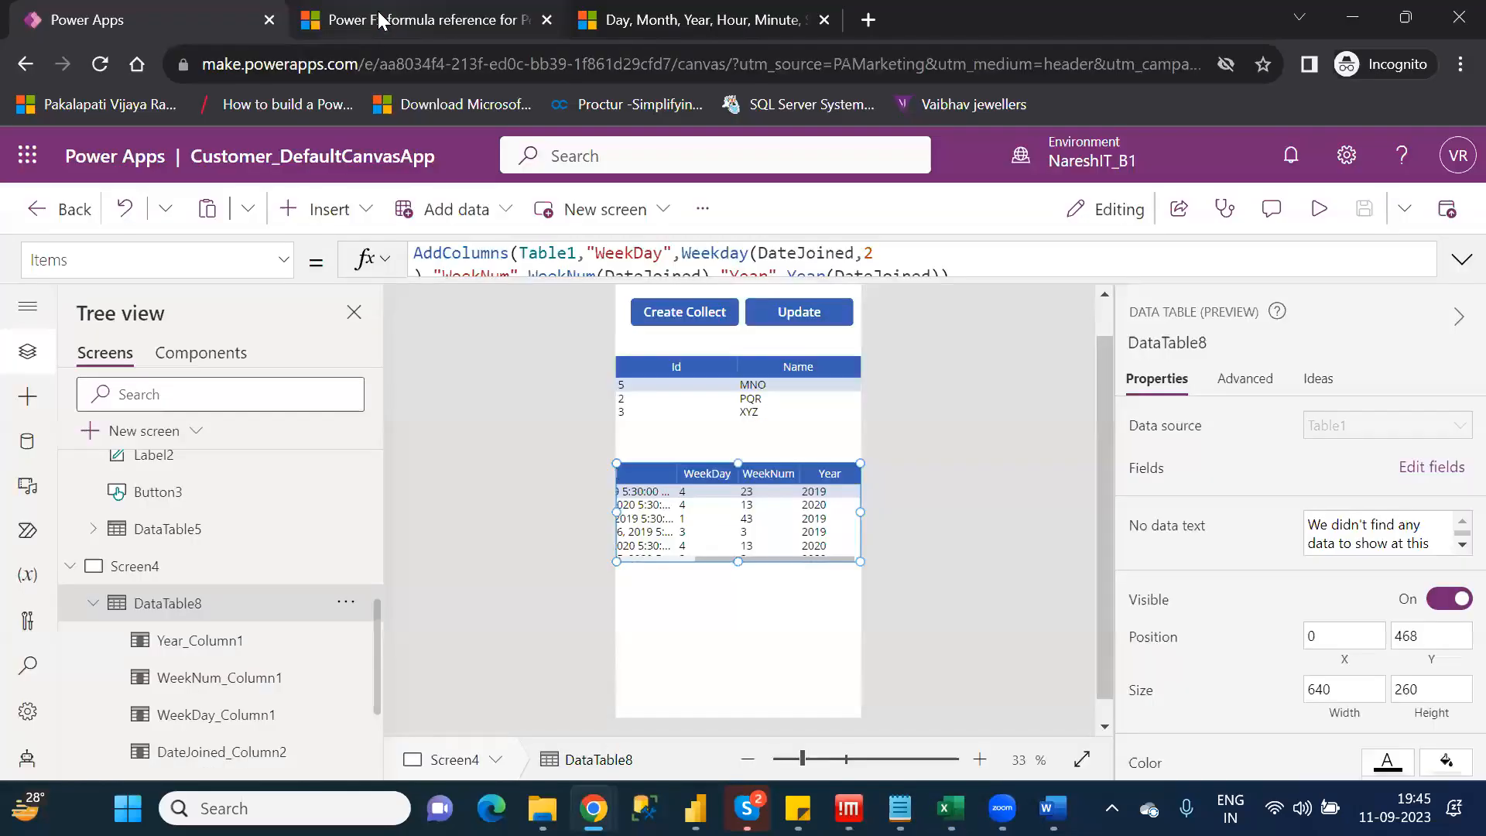
{"action": "left_click", "coordinate": [378, 11]}
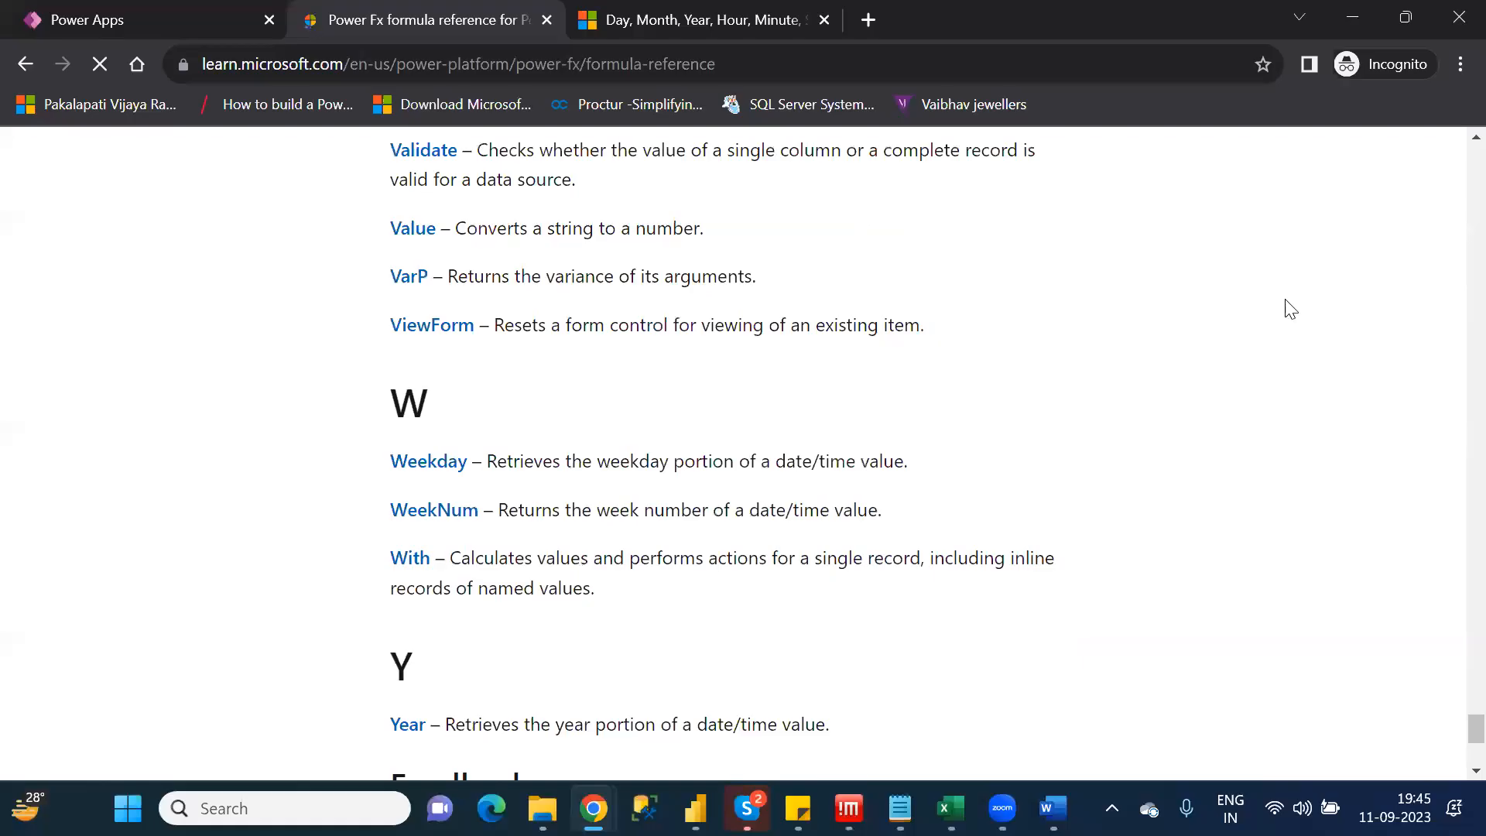
{"action": "scroll", "coordinate": [1291, 308], "scroll_direction": "up", "scroll_amount": 20}
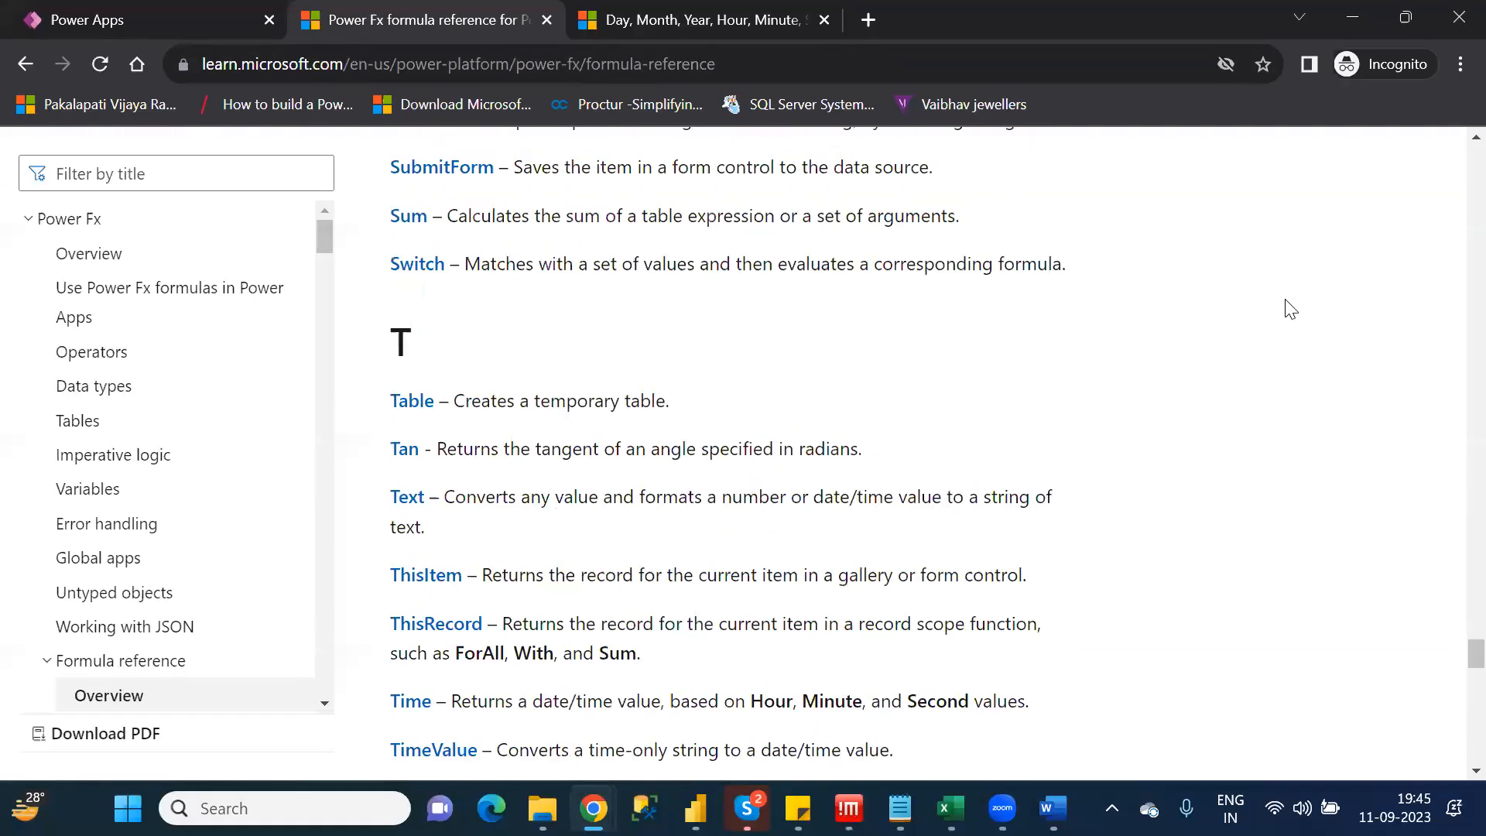
{"action": "scroll", "coordinate": [1291, 309], "scroll_direction": "up", "scroll_amount": 20}
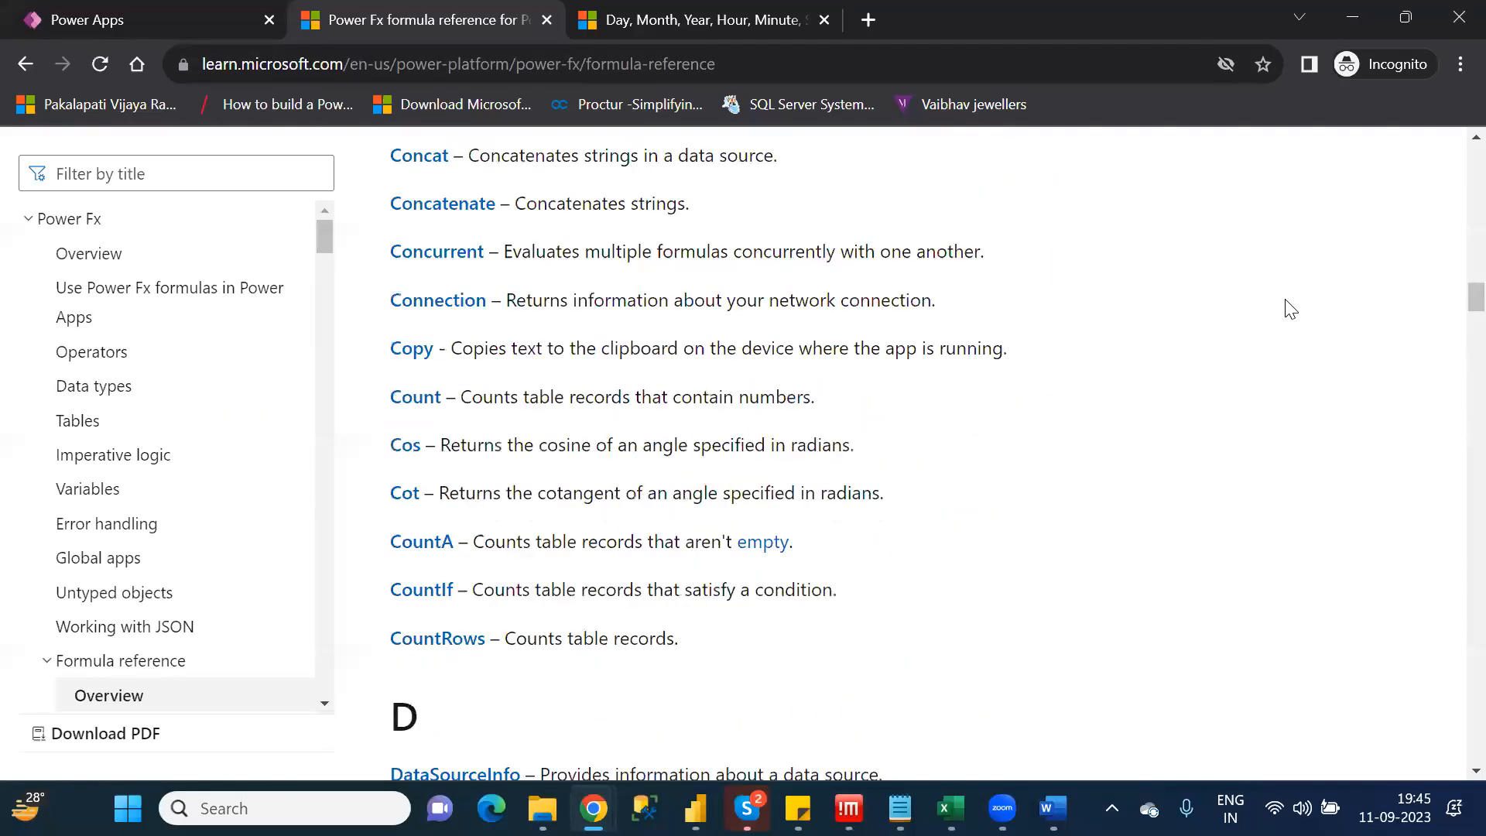
{"action": "scroll", "coordinate": [1290, 309], "scroll_direction": "down", "scroll_amount": 7}
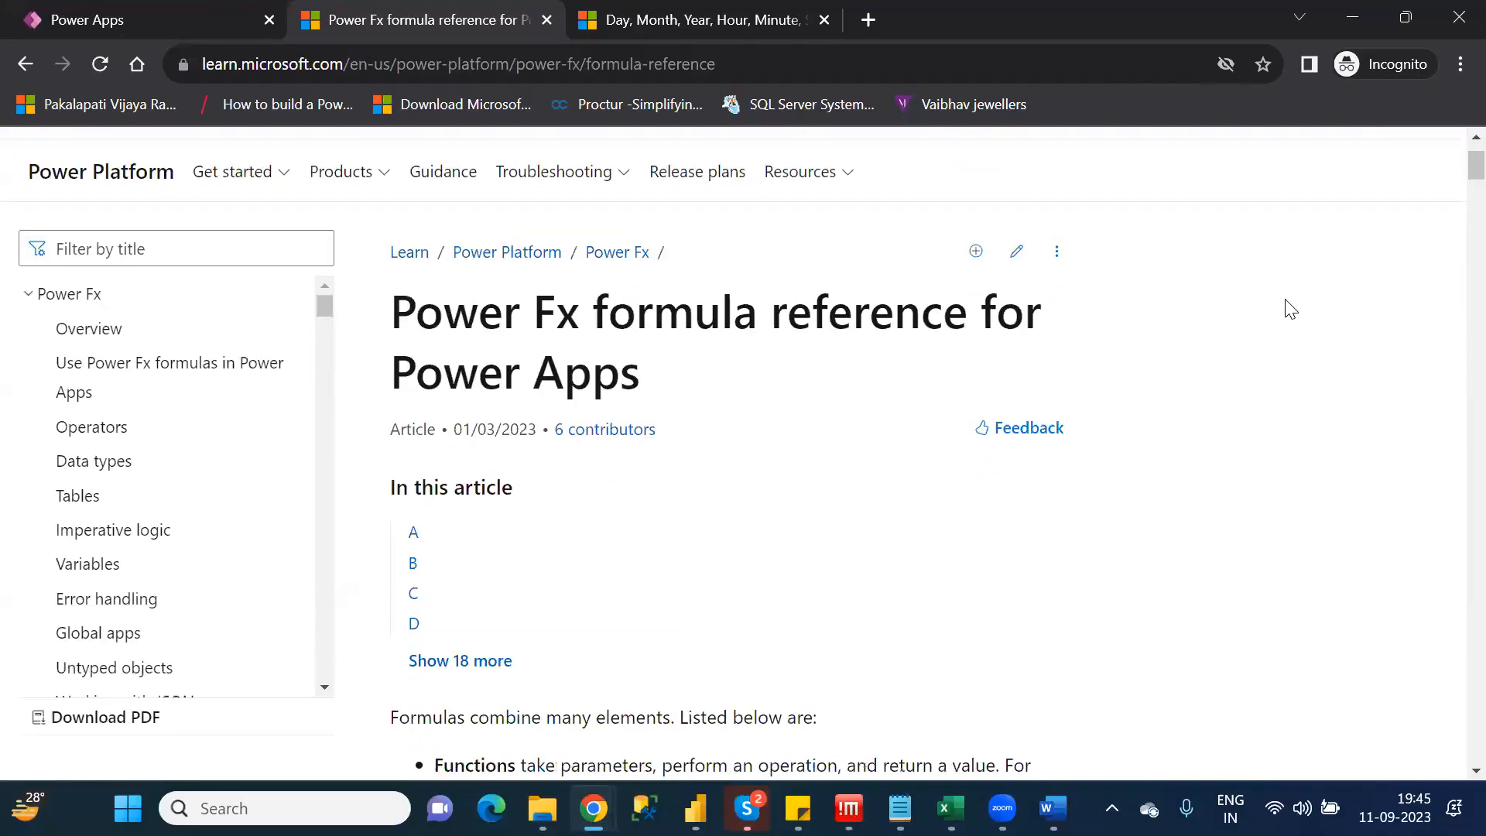
{"action": "scroll", "coordinate": [1290, 308], "scroll_direction": "down", "scroll_amount": 15}
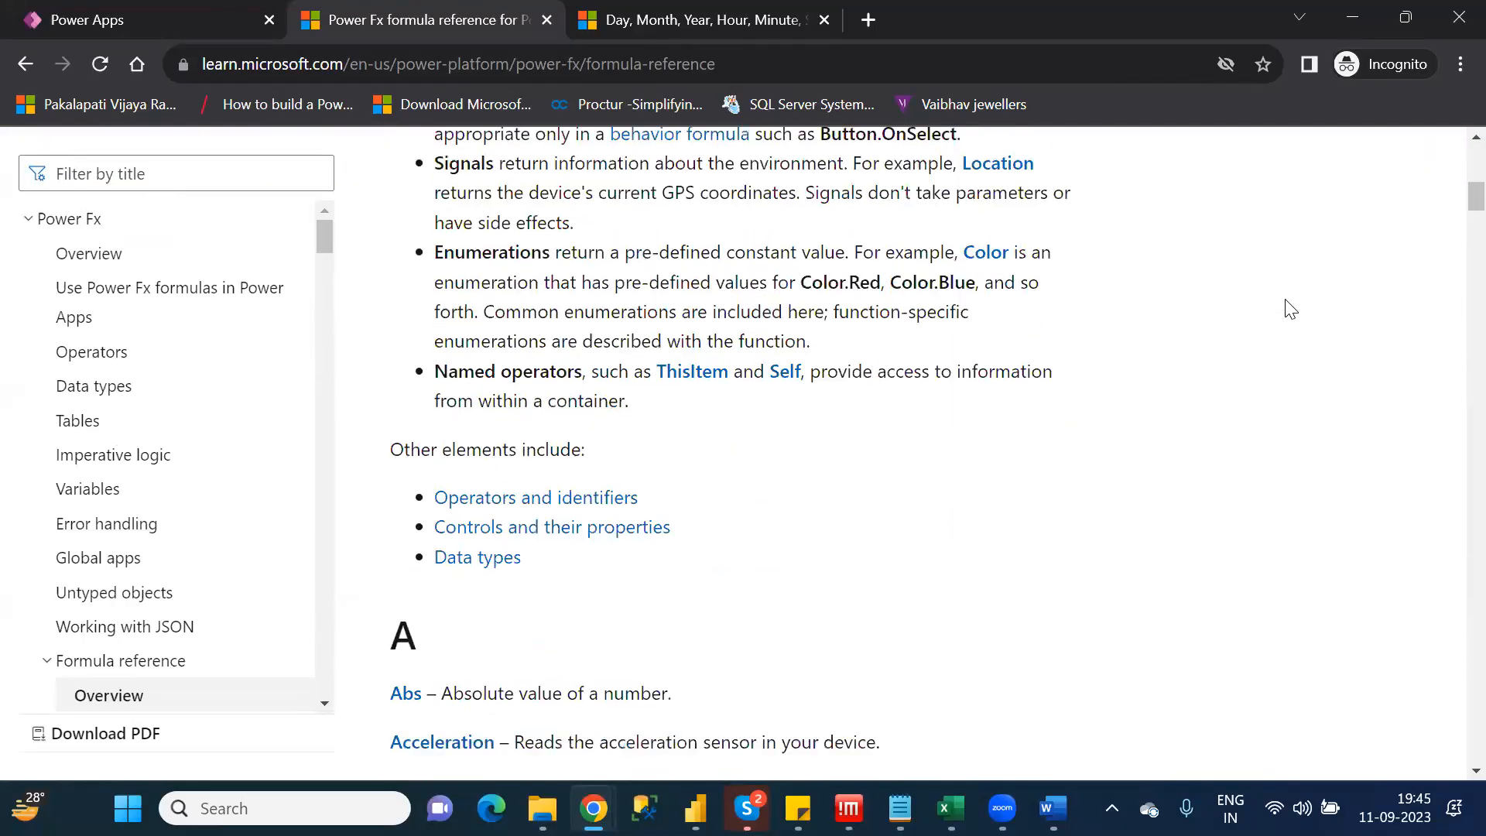
{"action": "scroll", "coordinate": [1291, 309], "scroll_direction": "down", "scroll_amount": 7}
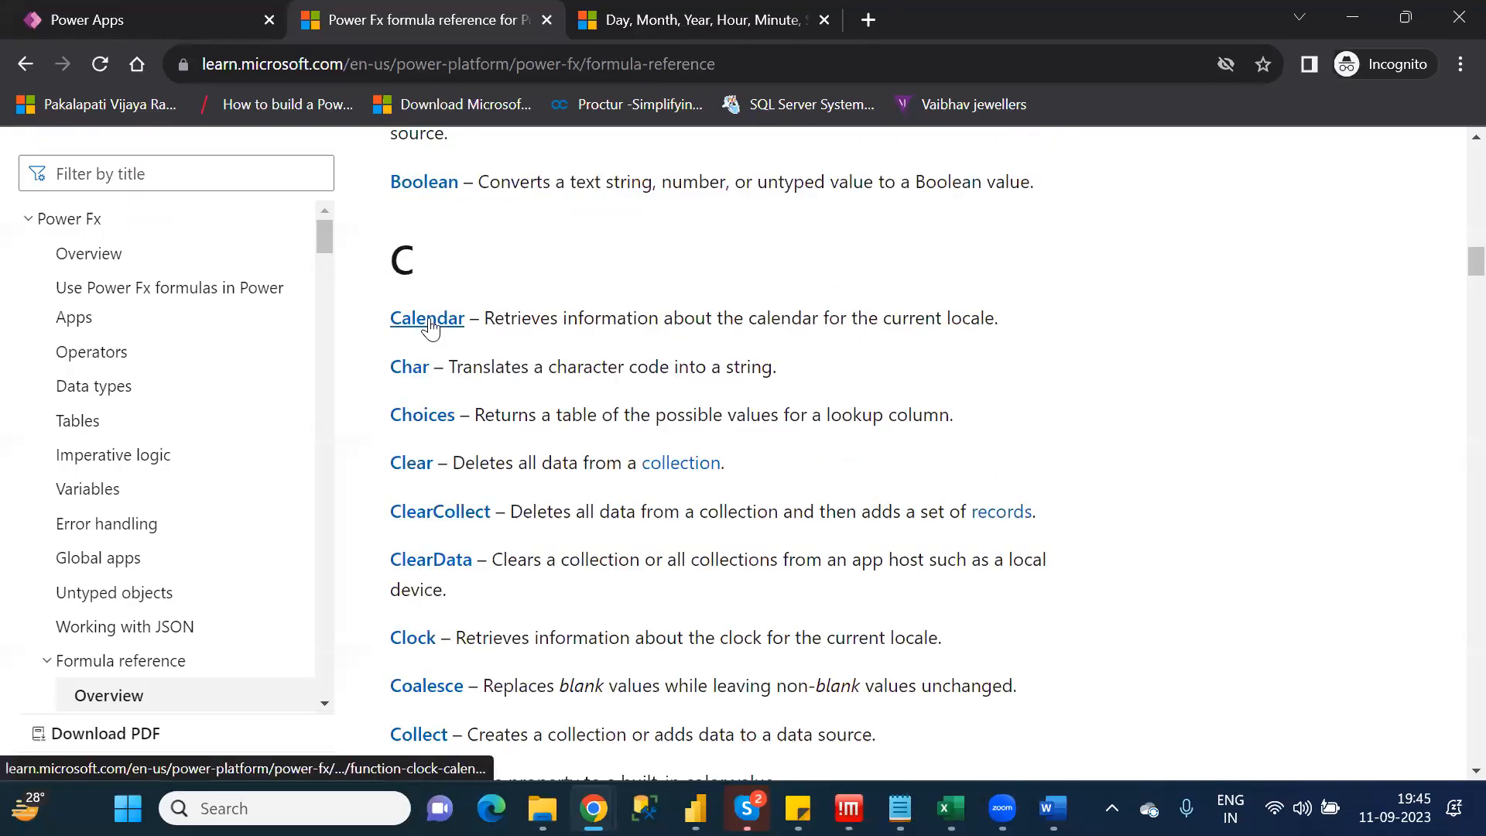
{"action": "middle_click", "coordinate": [409, 331]}
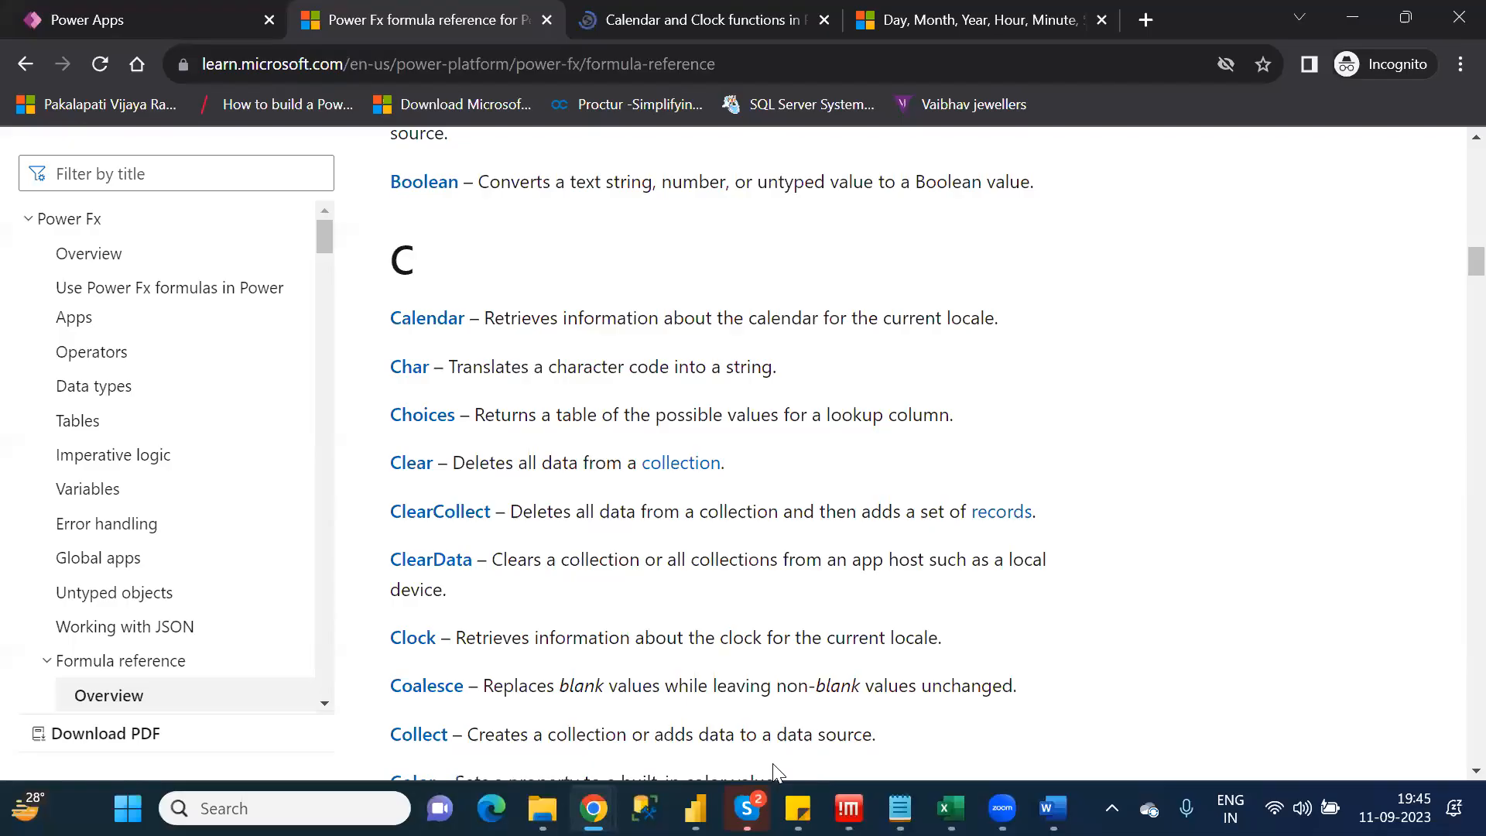
Read the Calendar and Clock functions page down to the table of functions and their descriptions
{"action": "left_click", "coordinate": [658, 24]}
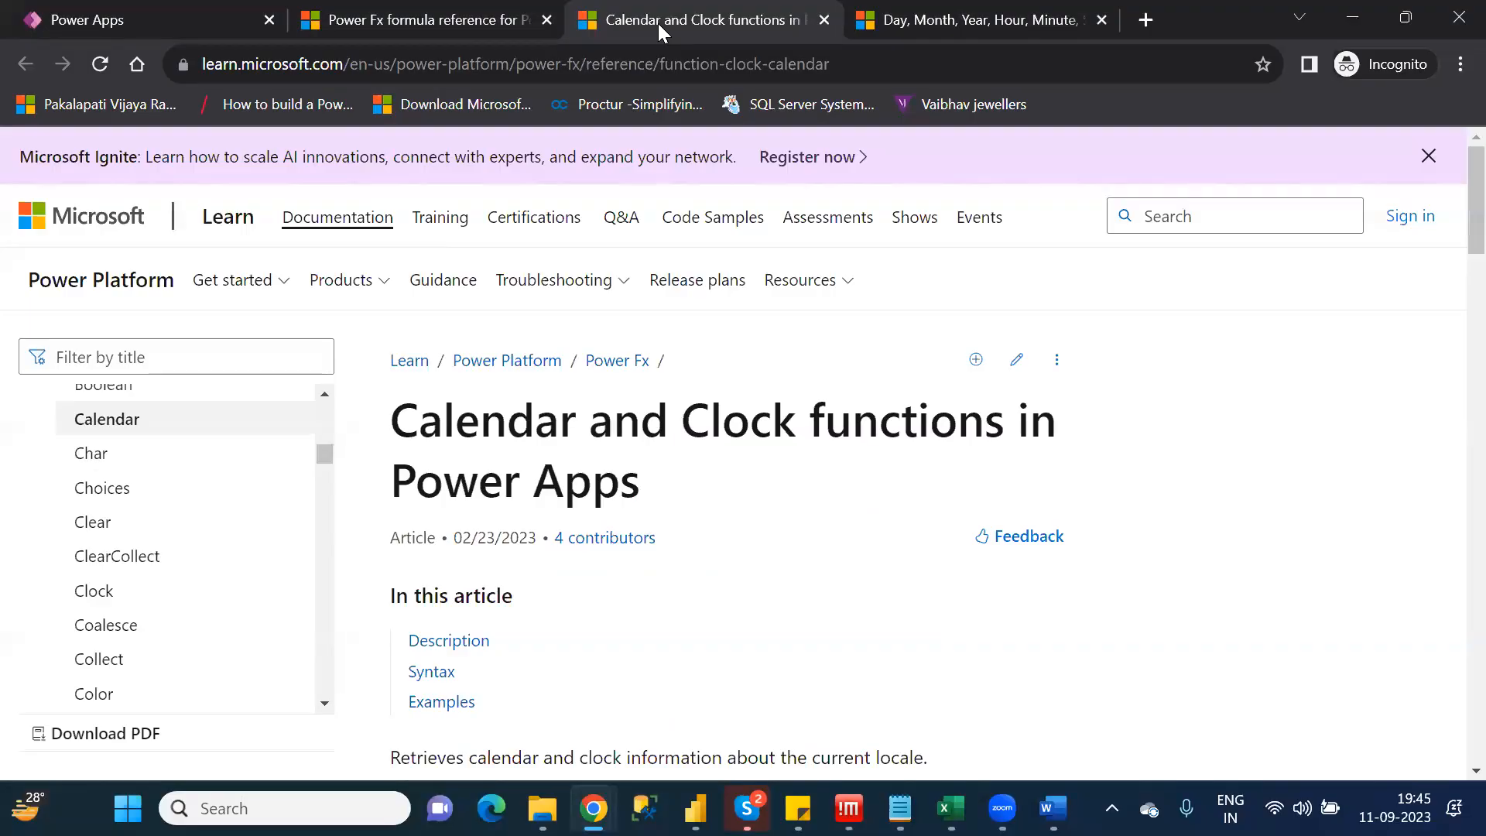
{"action": "key", "text": "Down"}
{"action": "key", "text": "Down"}
{"action": "key", "text": "Down"}
{"action": "key", "text": "Down"}
{"action": "key", "text": "Down"}
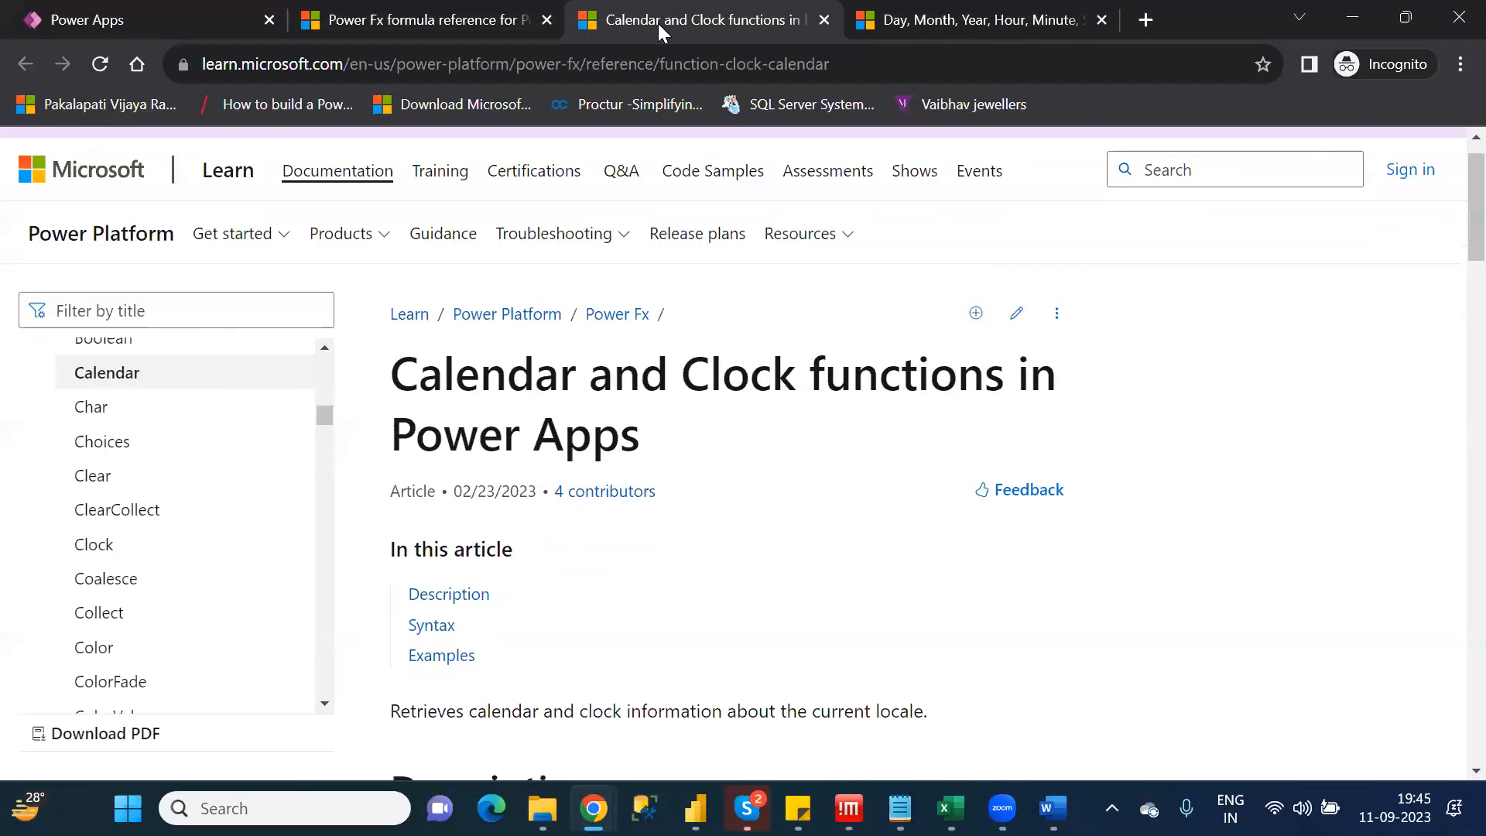
{"action": "key", "text": "Down"}
{"action": "key", "text": "Down"}
{"action": "key", "text": "Down"}
{"action": "key", "text": "Down"}
{"action": "key", "text": "Down"}
{"action": "key", "text": "Down"}
{"action": "key", "text": "Down"}
{"action": "key", "text": "Down"}
{"action": "key", "text": "Down"}
{"action": "key", "text": "Down"}
{"action": "key", "text": "Down"}
{"action": "key", "text": "Down"}
{"action": "key", "text": "Down"}
{"action": "key", "text": "Down"}
{"action": "key", "text": "Down"}
{"action": "key", "text": "Down"}
{"action": "key", "text": "Down"}
{"action": "key", "text": "Down"}
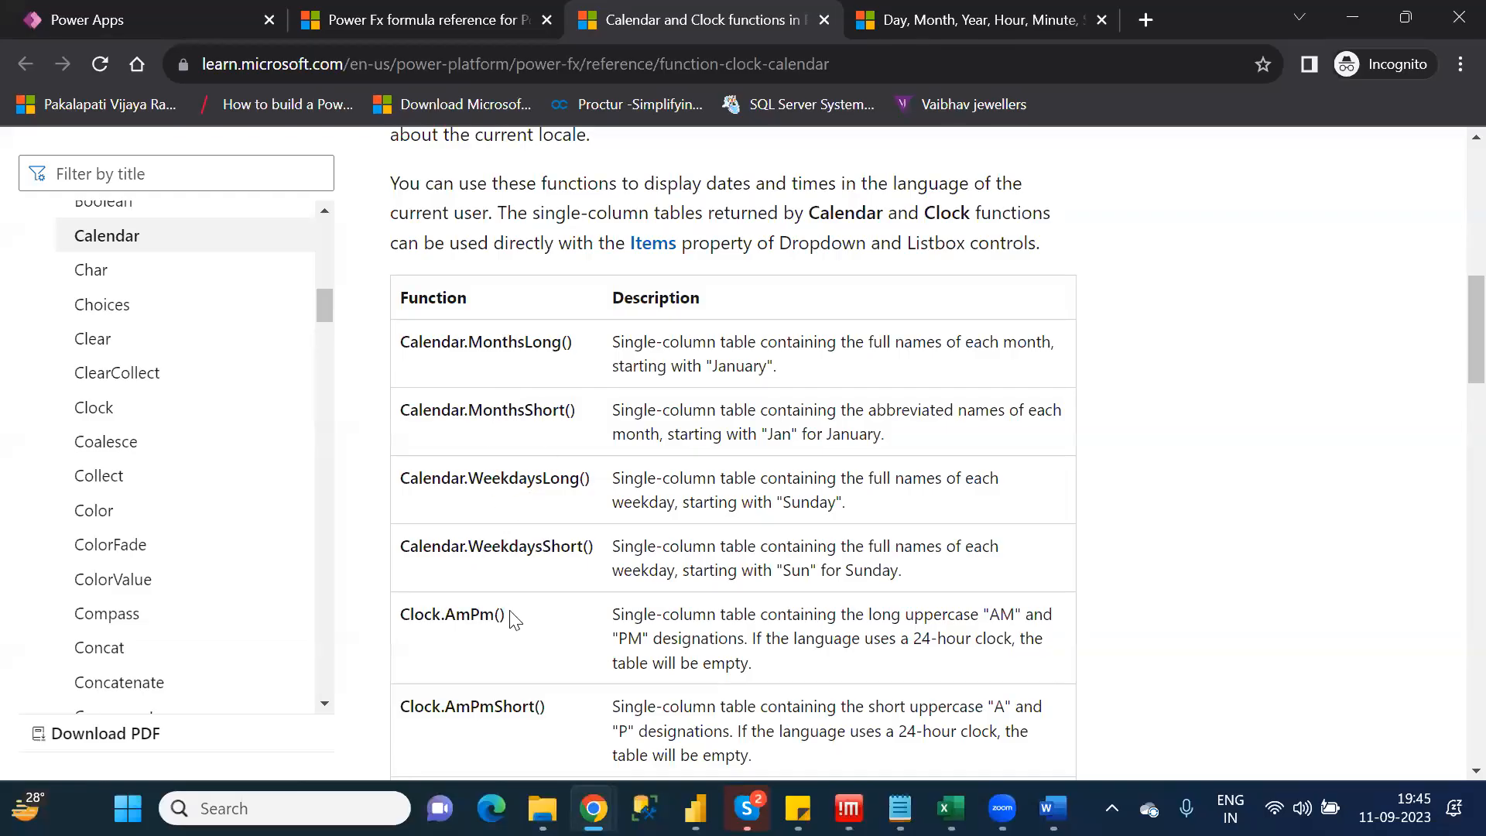
Finish viewing the Calendar and Clock function table, then switch to the Excel sheet and enter the function name "Calendar" in A8
{"action": "scroll", "coordinate": [511, 619], "scroll_direction": "down", "scroll_amount": 2}
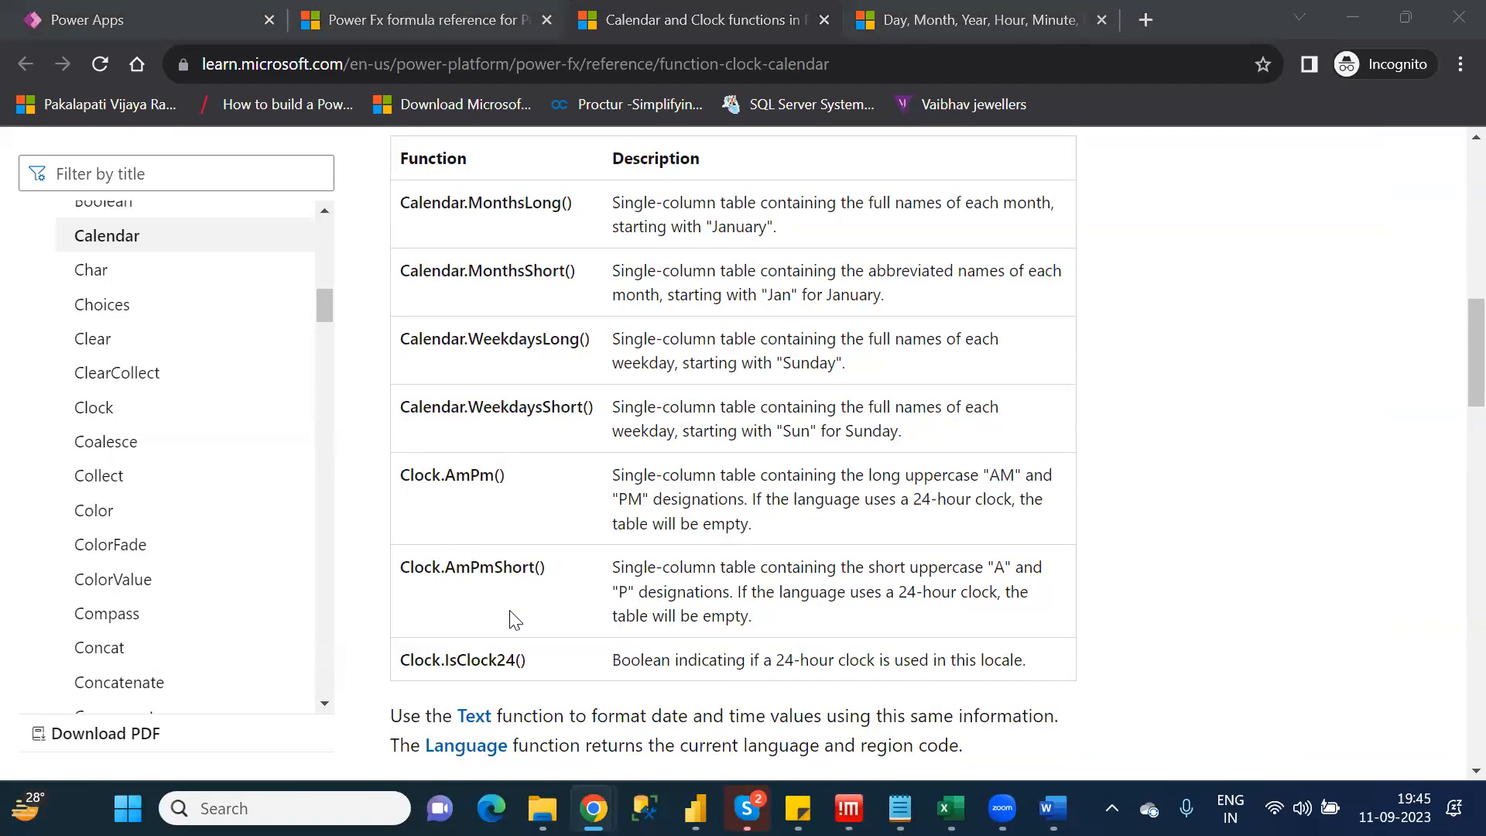
{"action": "key", "text": "alt+Tab"}
{"action": "key", "text": "alt+Tab"}
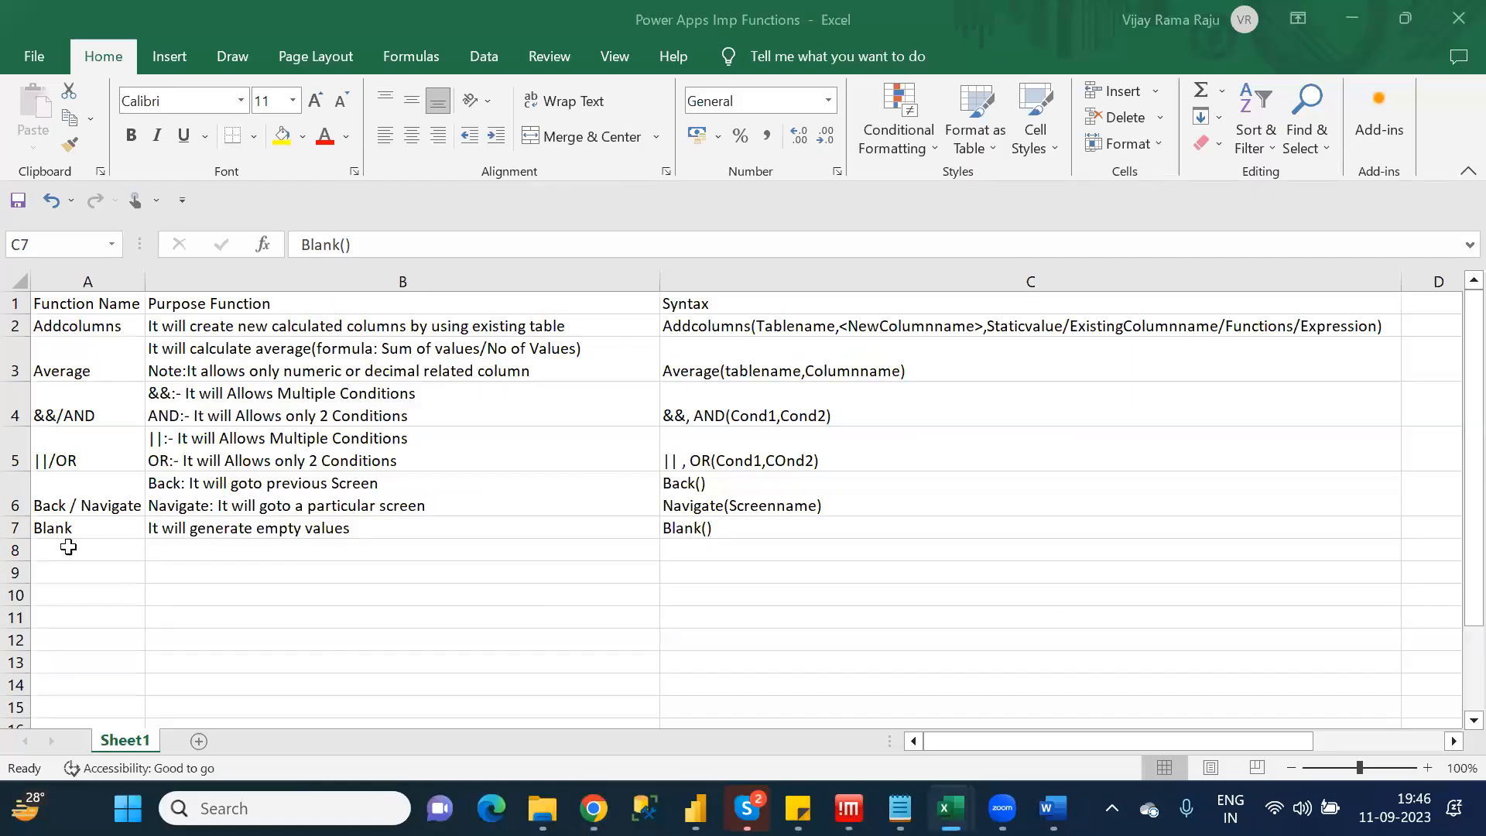
{"action": "left_click", "coordinate": [68, 547]}
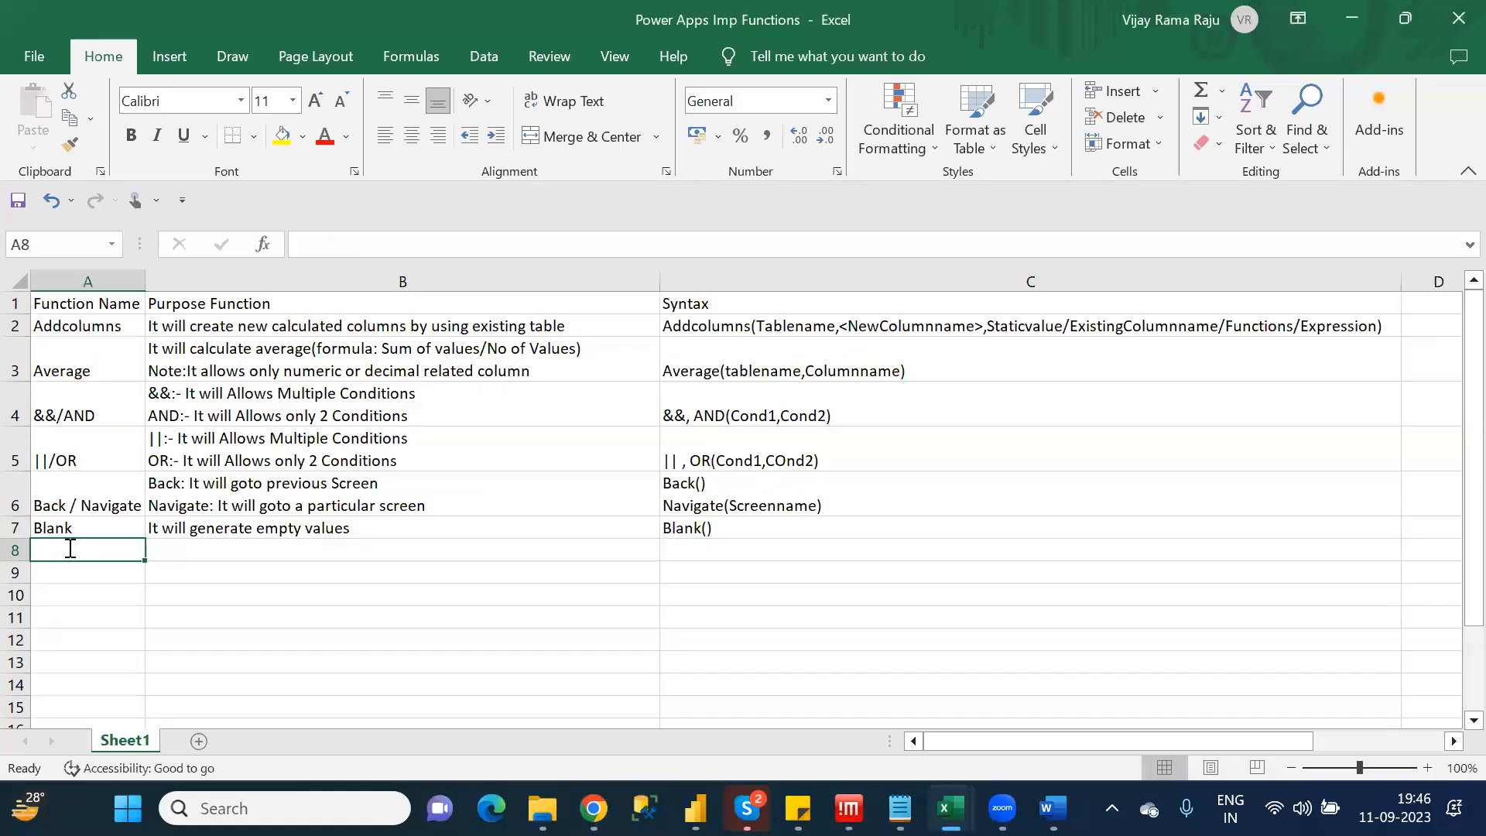
{"action": "type", "text": "Calendar"}
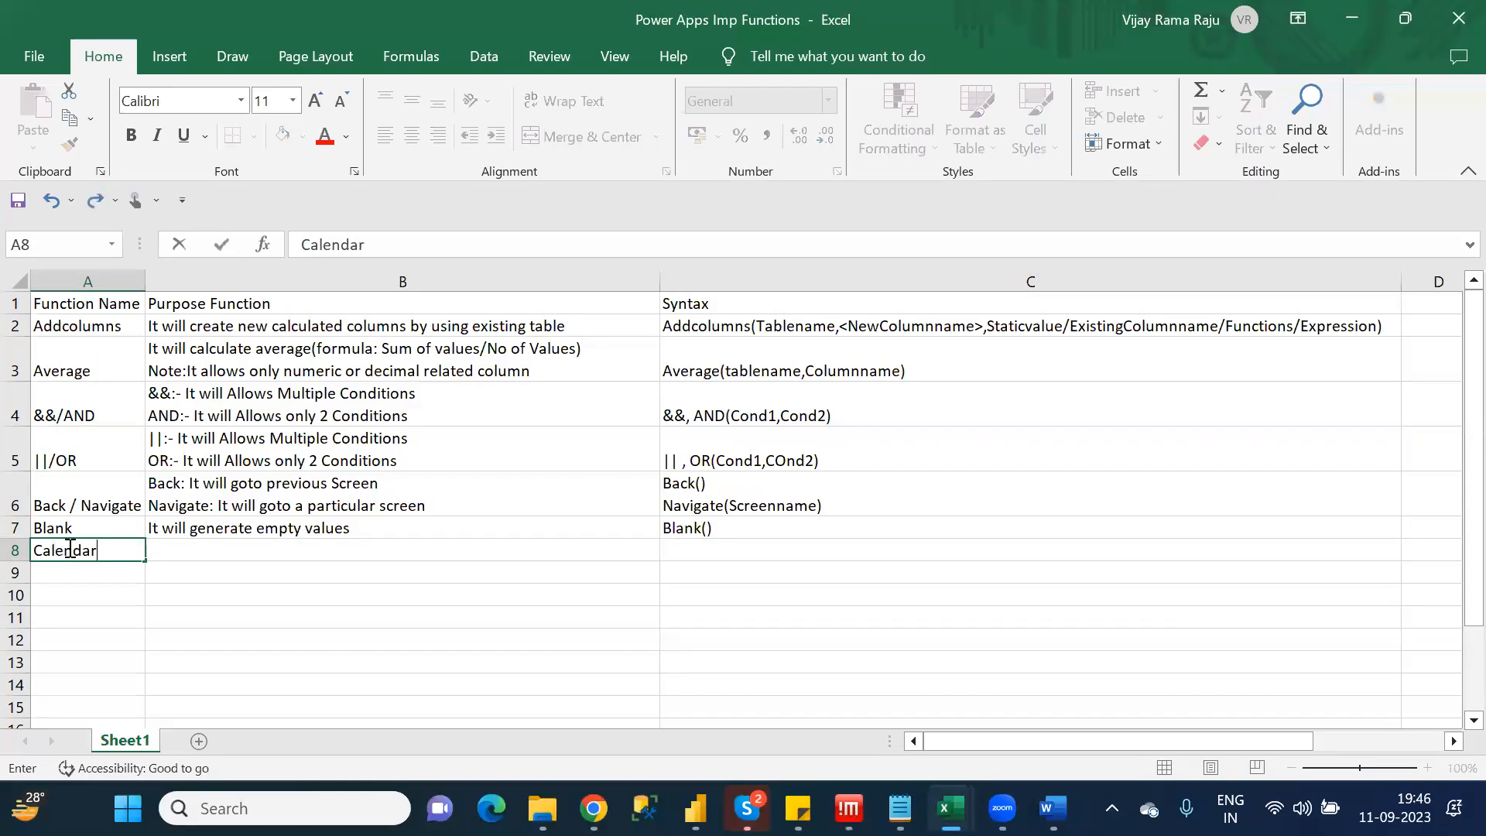
{"action": "key", "text": "Tab"}
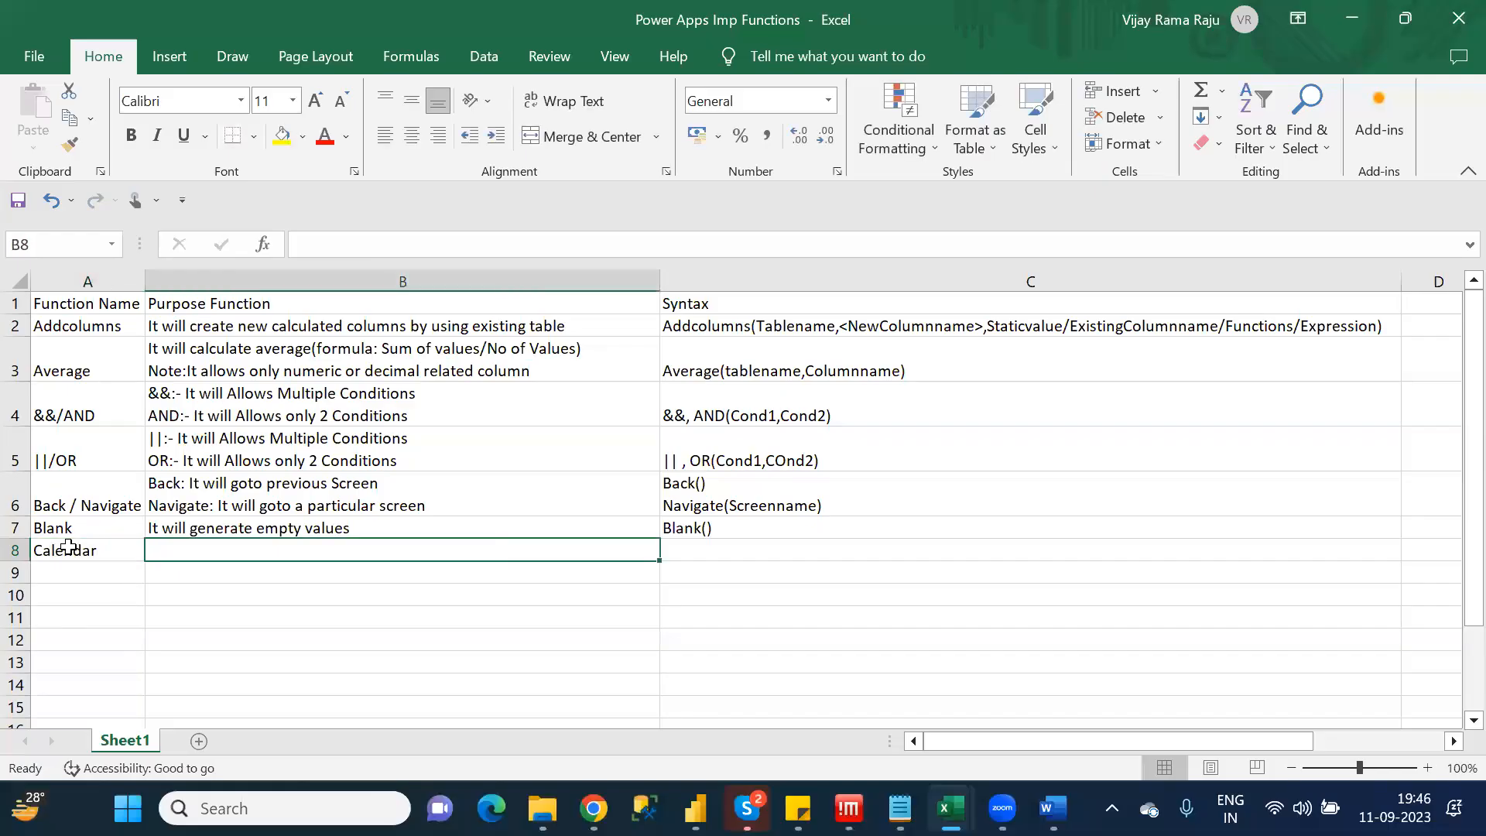
Enter the purpose "It will generate Monthname,Weekname" in B8 for the Calendar function
{"action": "type", "text": "It"}
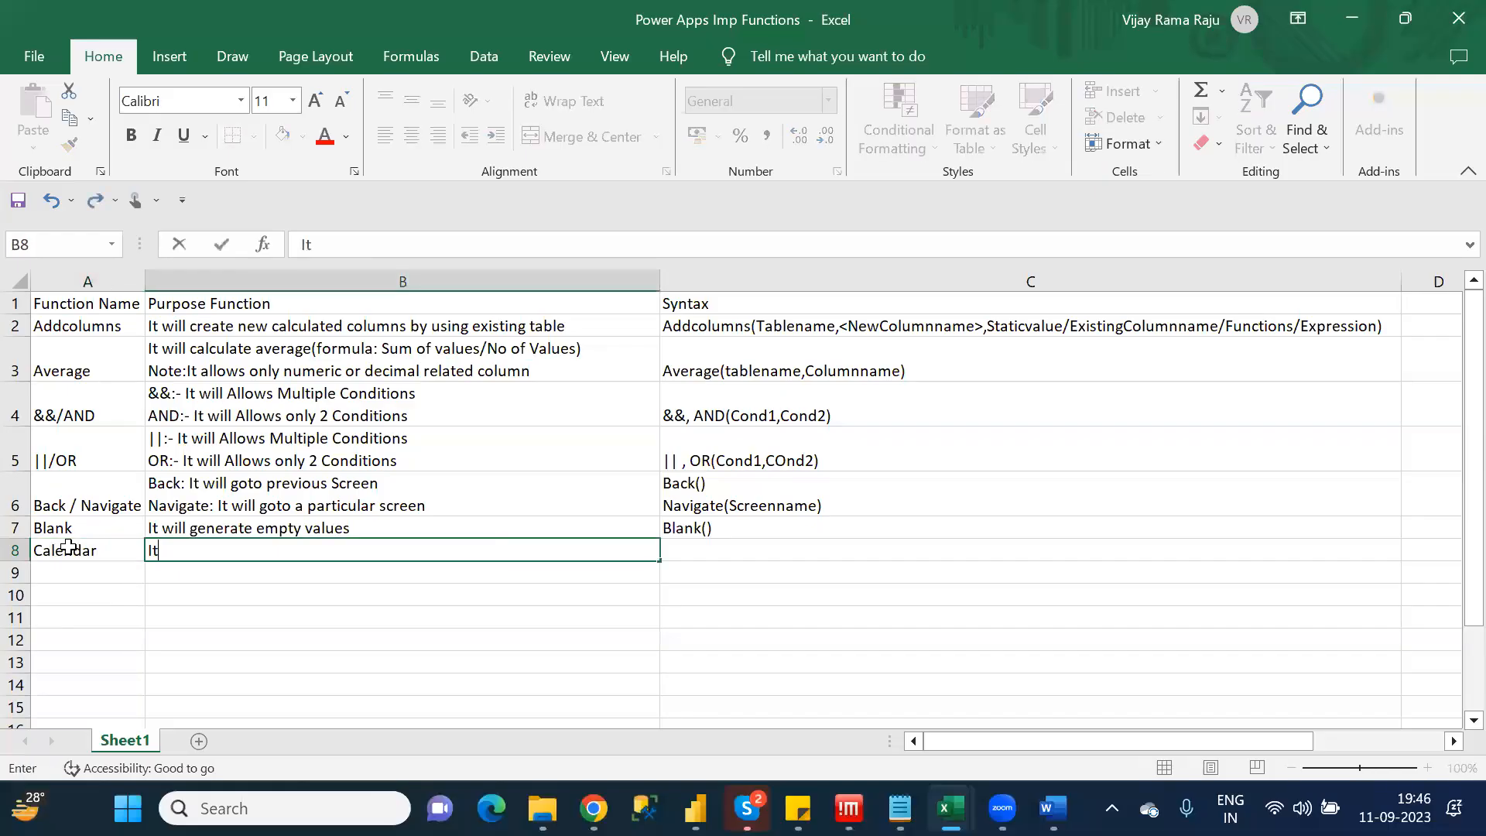
{"action": "type", "text": " will generate"}
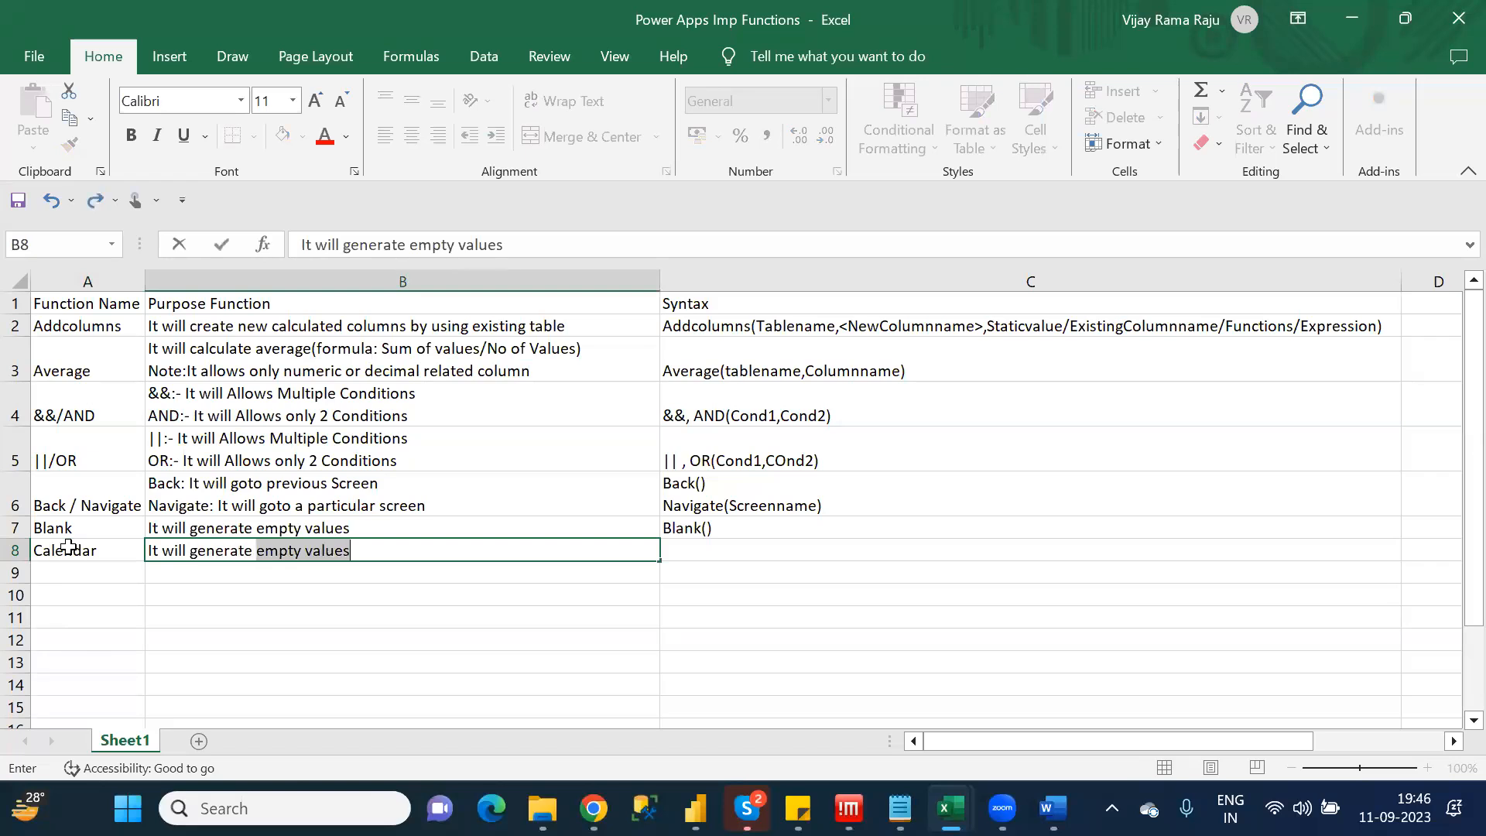
{"action": "type", "text": " Month"}
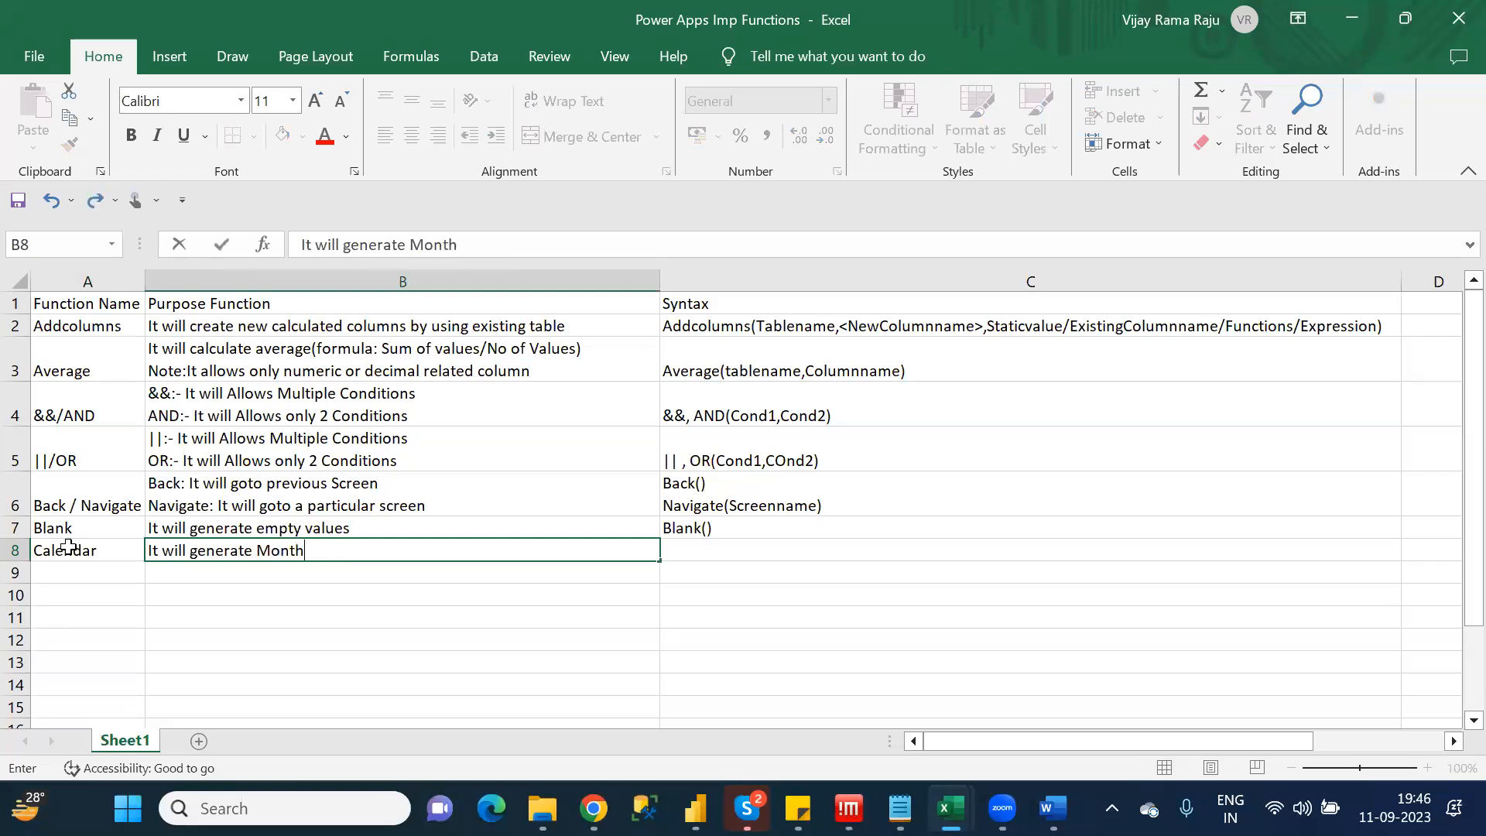
{"action": "type", "text": "name,Weekan"}
{"action": "key", "text": "BackSpace"}
{"action": "key", "text": "BackSpace"}
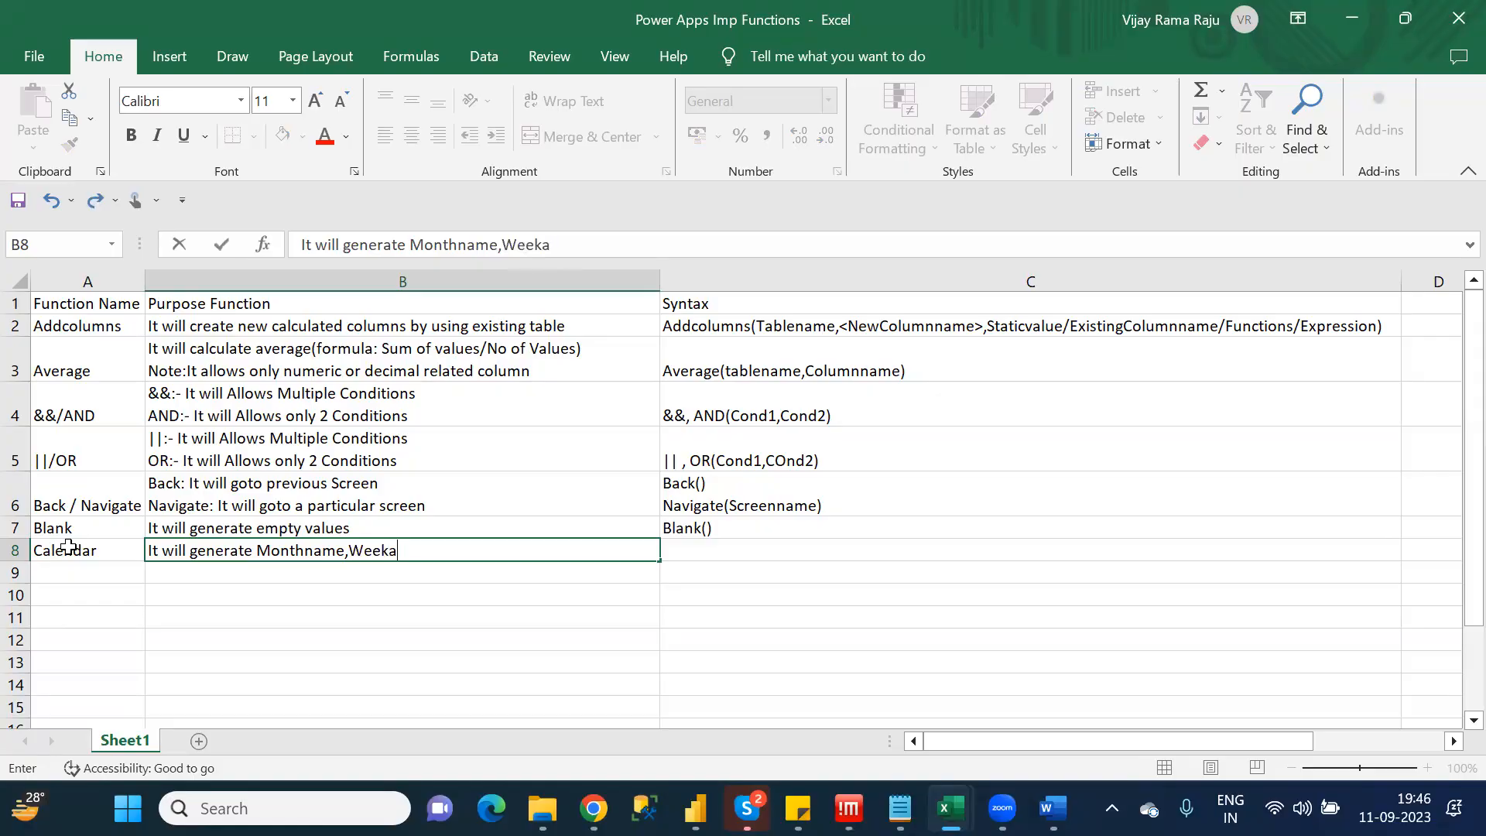
{"action": "type", "text": "name"}
Check the Calendar functions on the Chrome reference page, then return to Excel and enter the syntax "Calendar()" in C8
{"action": "key", "text": "alt+Tab"}
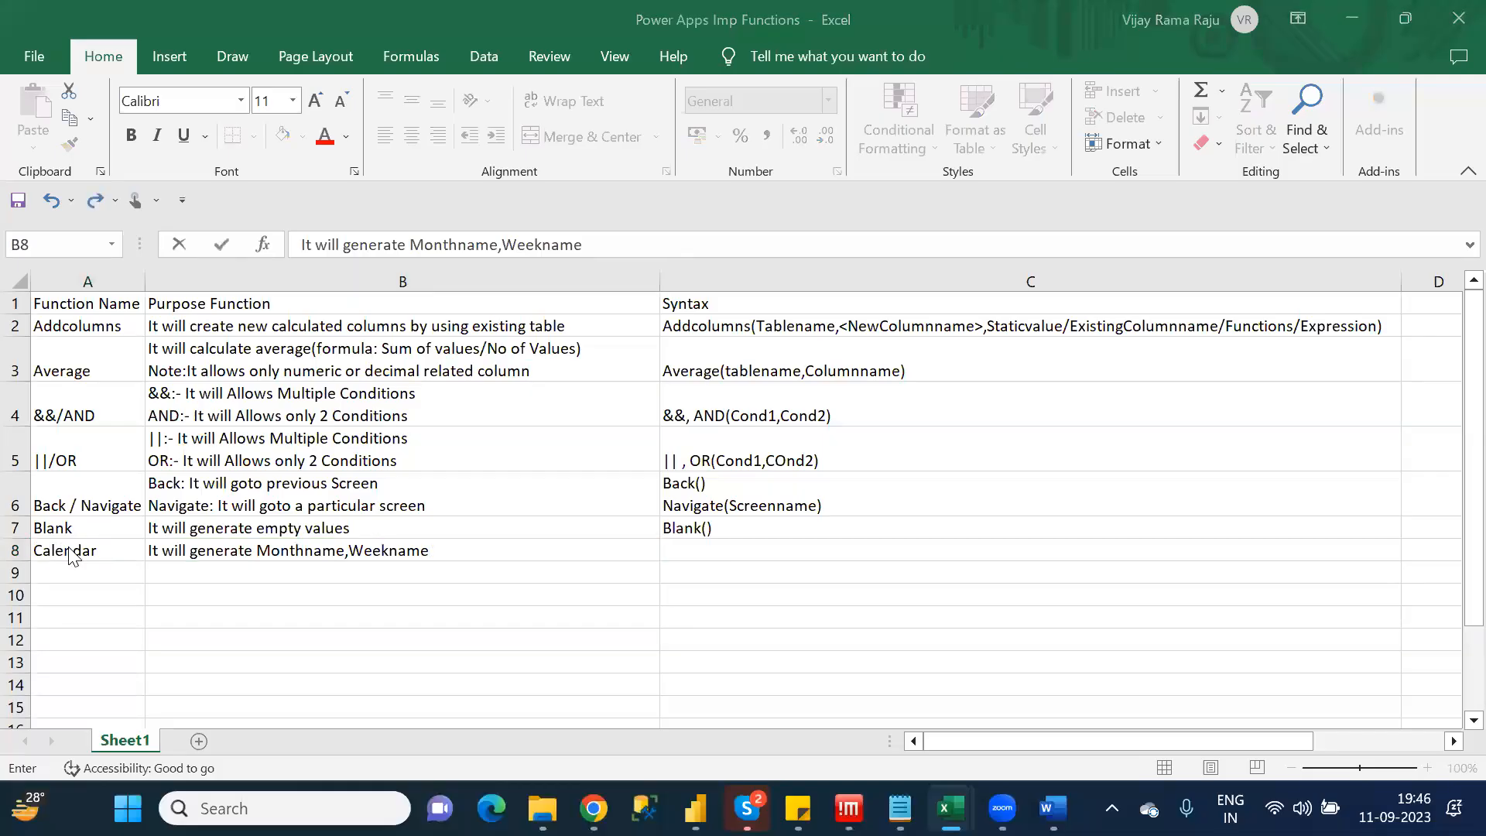
{"action": "key", "text": "alt+Tab"}
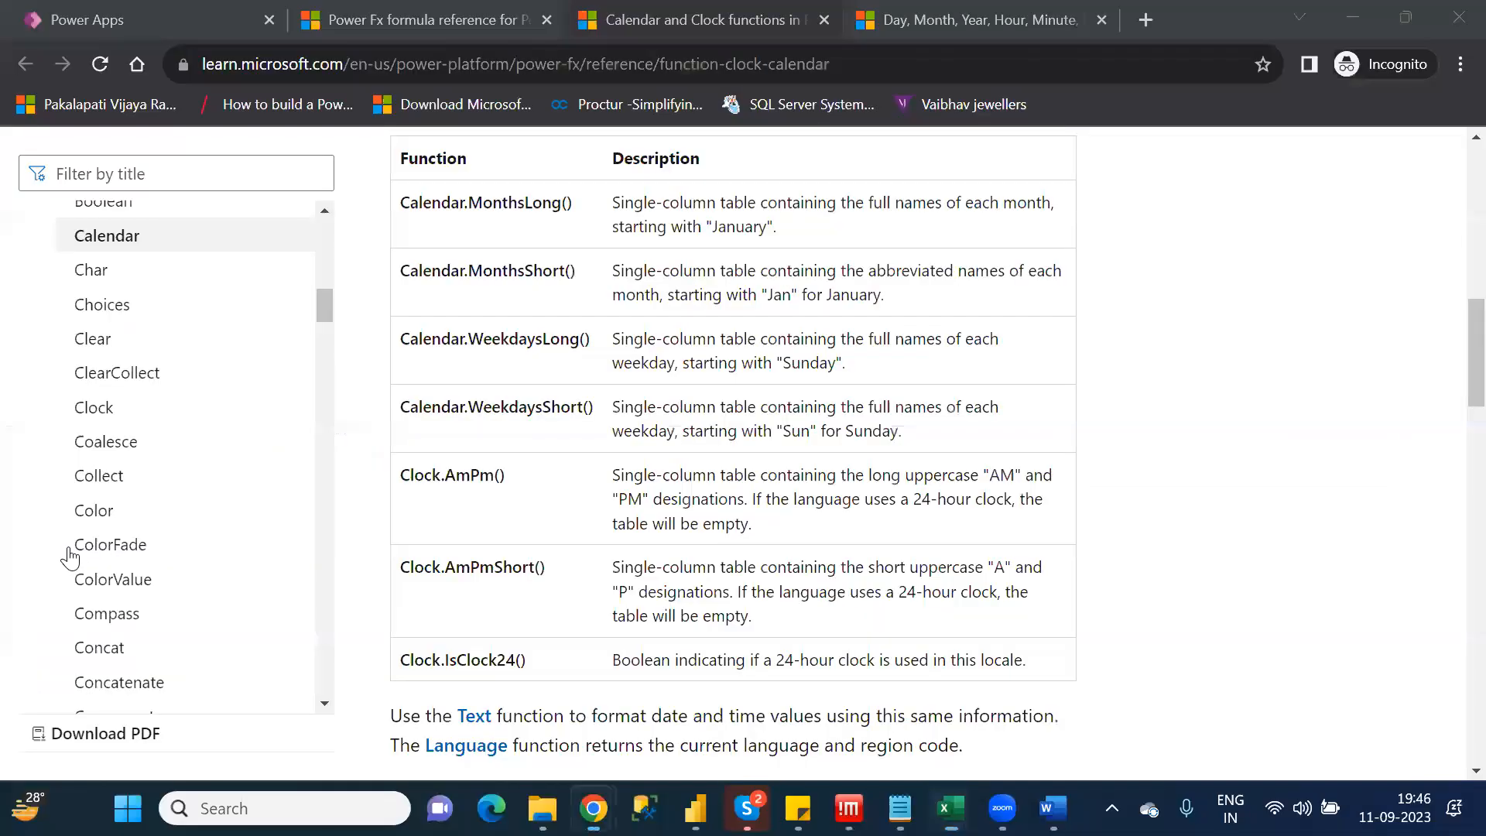
{"action": "key", "text": "alt+Tab"}
{"action": "key", "text": "alt+Tab"}
{"action": "key", "text": "alt+Tab"}
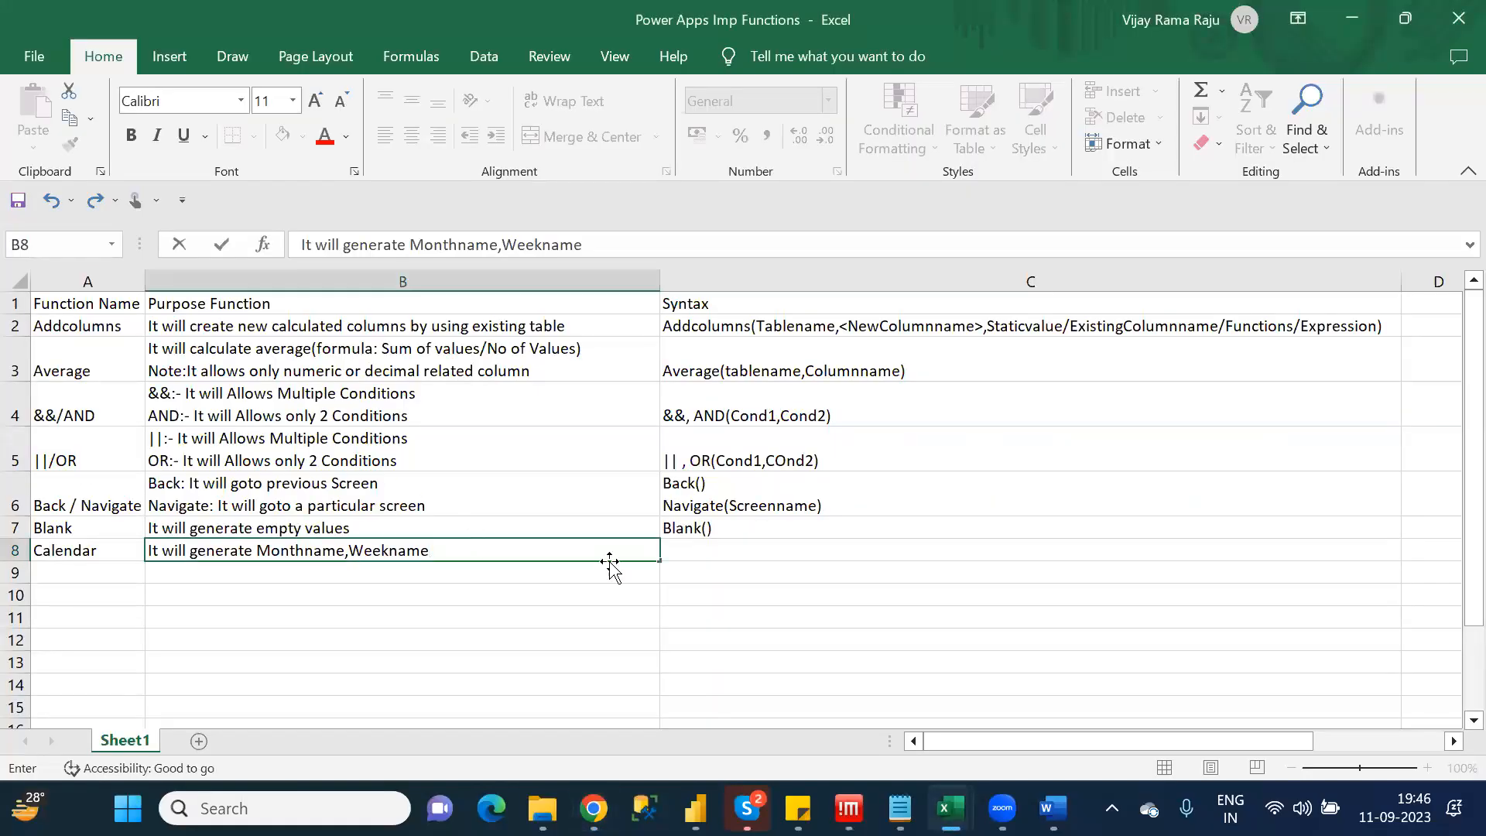
{"action": "left_click", "coordinate": [707, 547]}
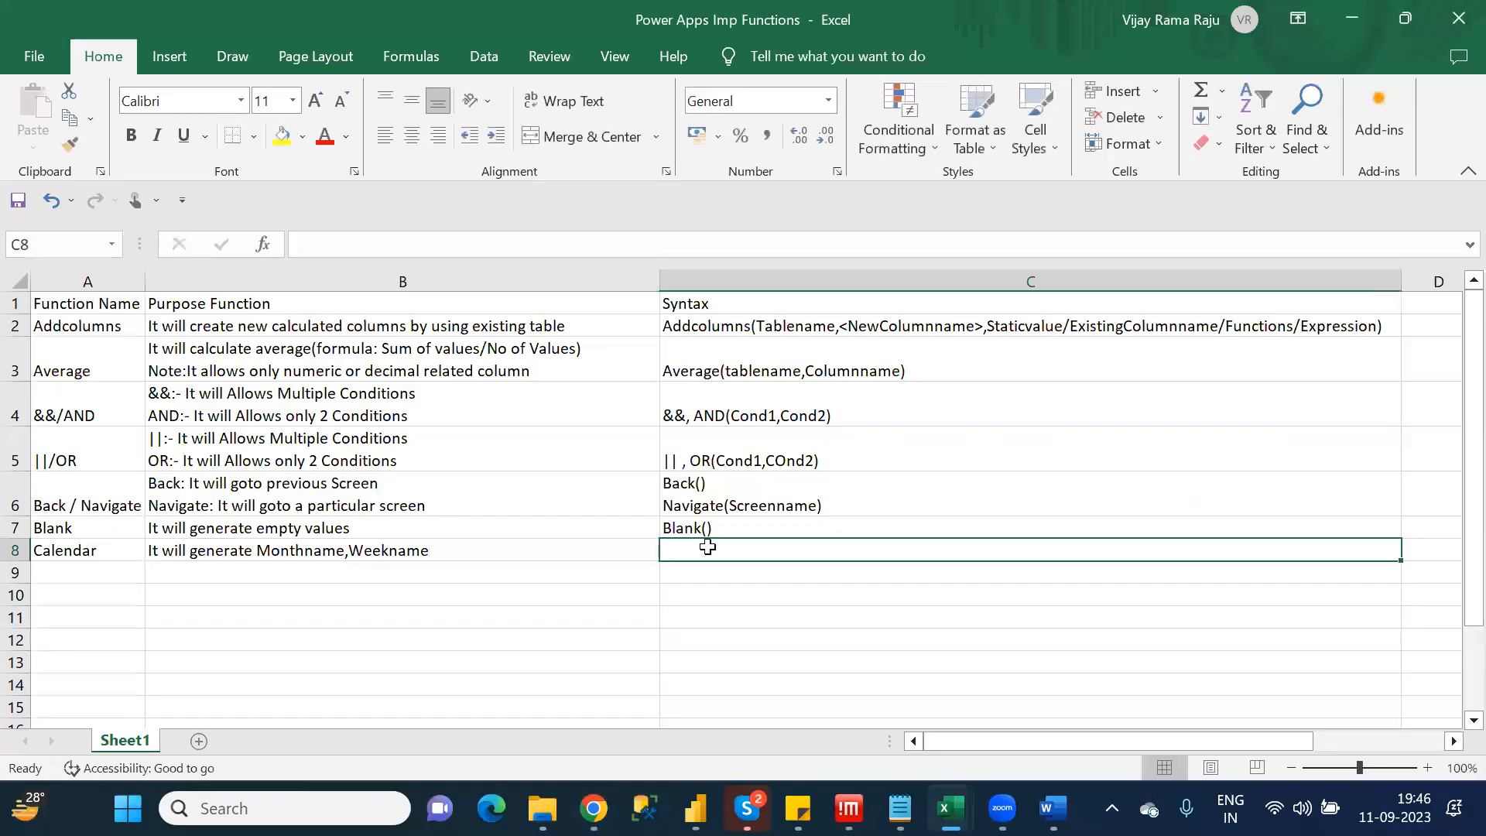
{"action": "type", "text": "B"}
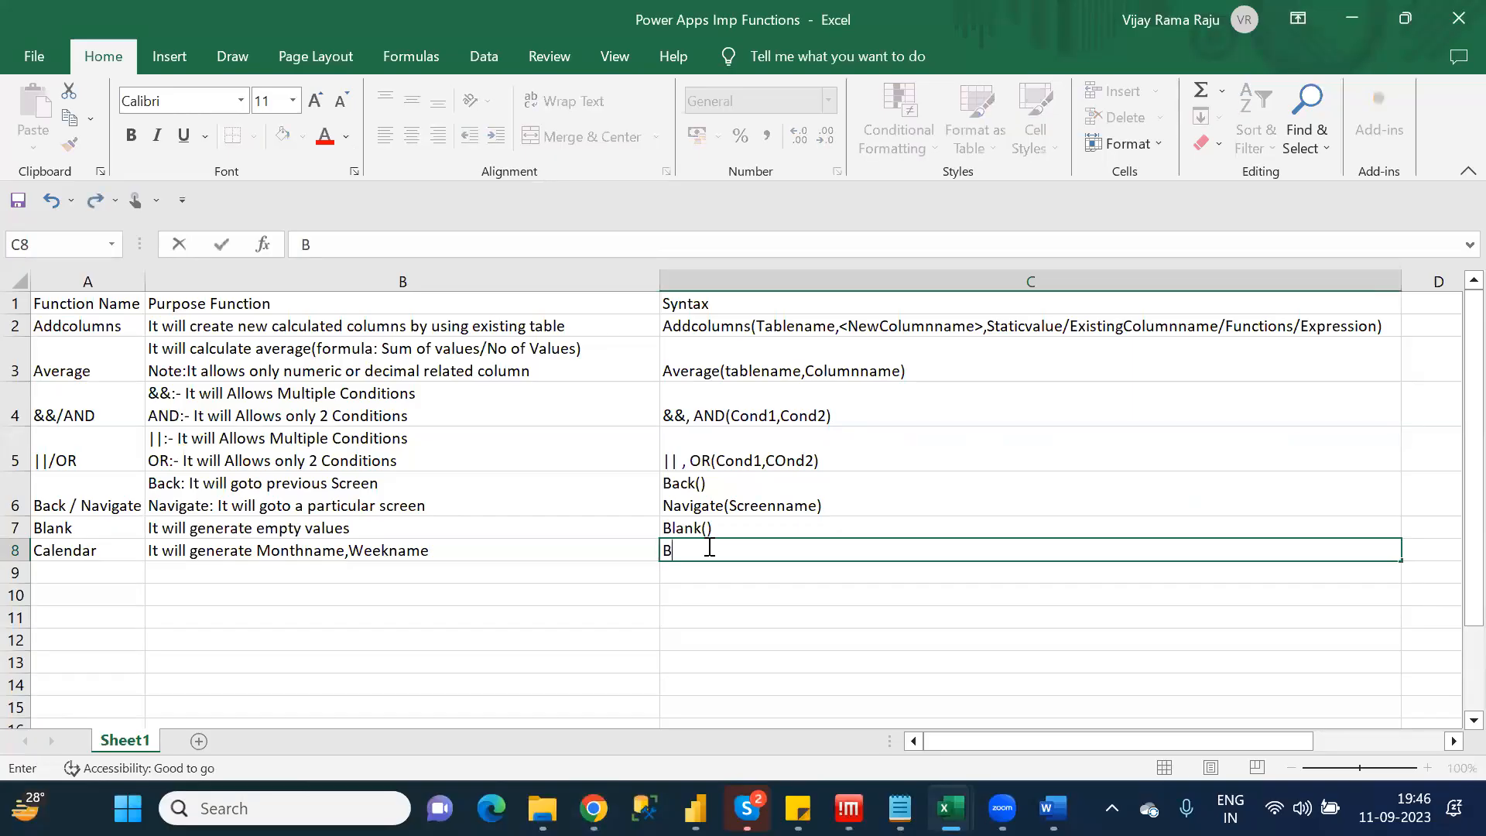
{"action": "key", "text": "BackSpace"}
{"action": "type", "text": "Calendar()"}
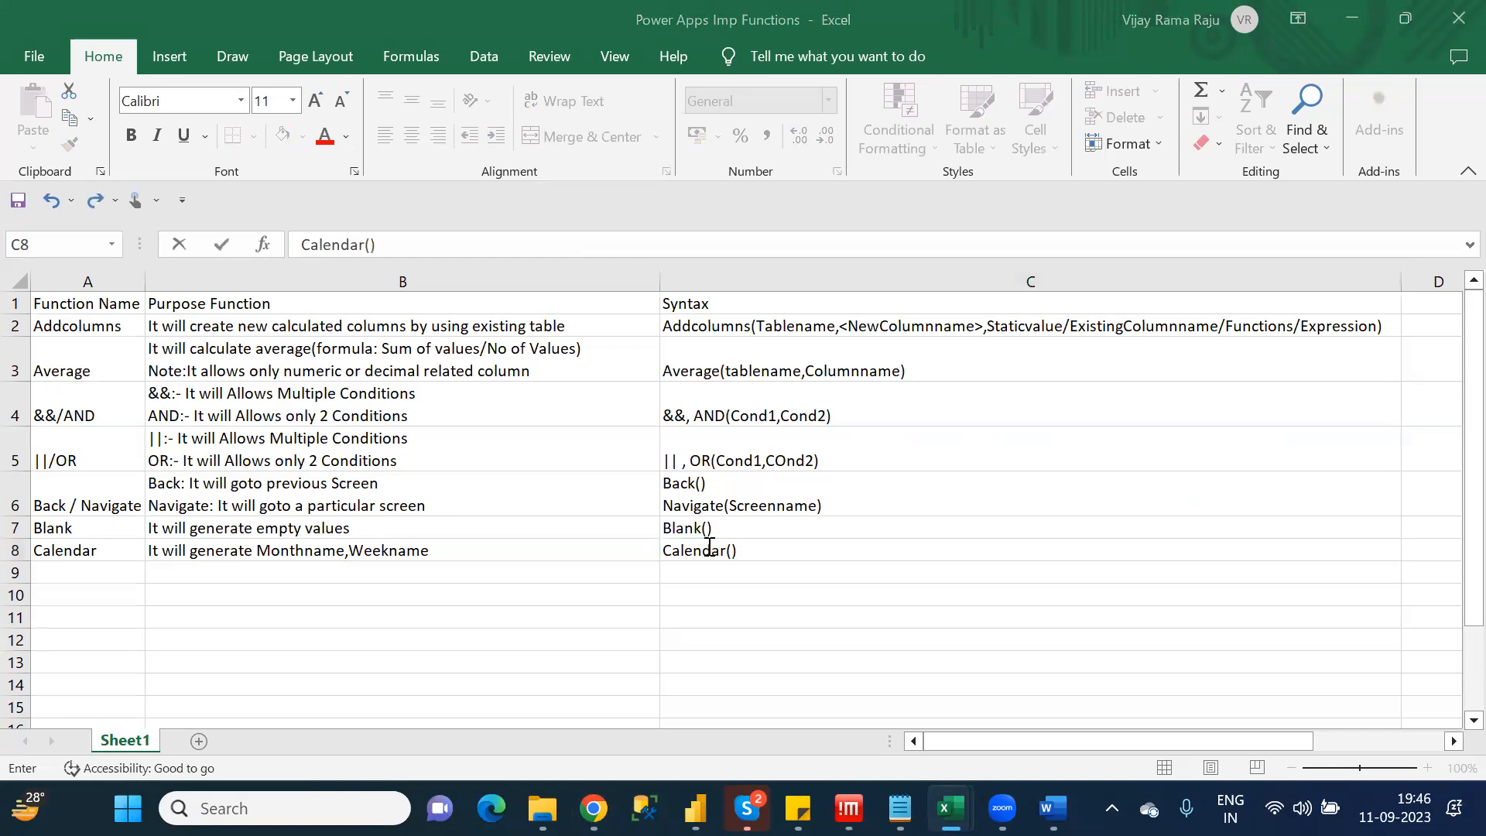
Copy Calendar.MonthsLong() from the Chrome reference table and replace the content of C8 in Excel with it, followed by a comma
{"action": "key", "text": "alt+Tab"}
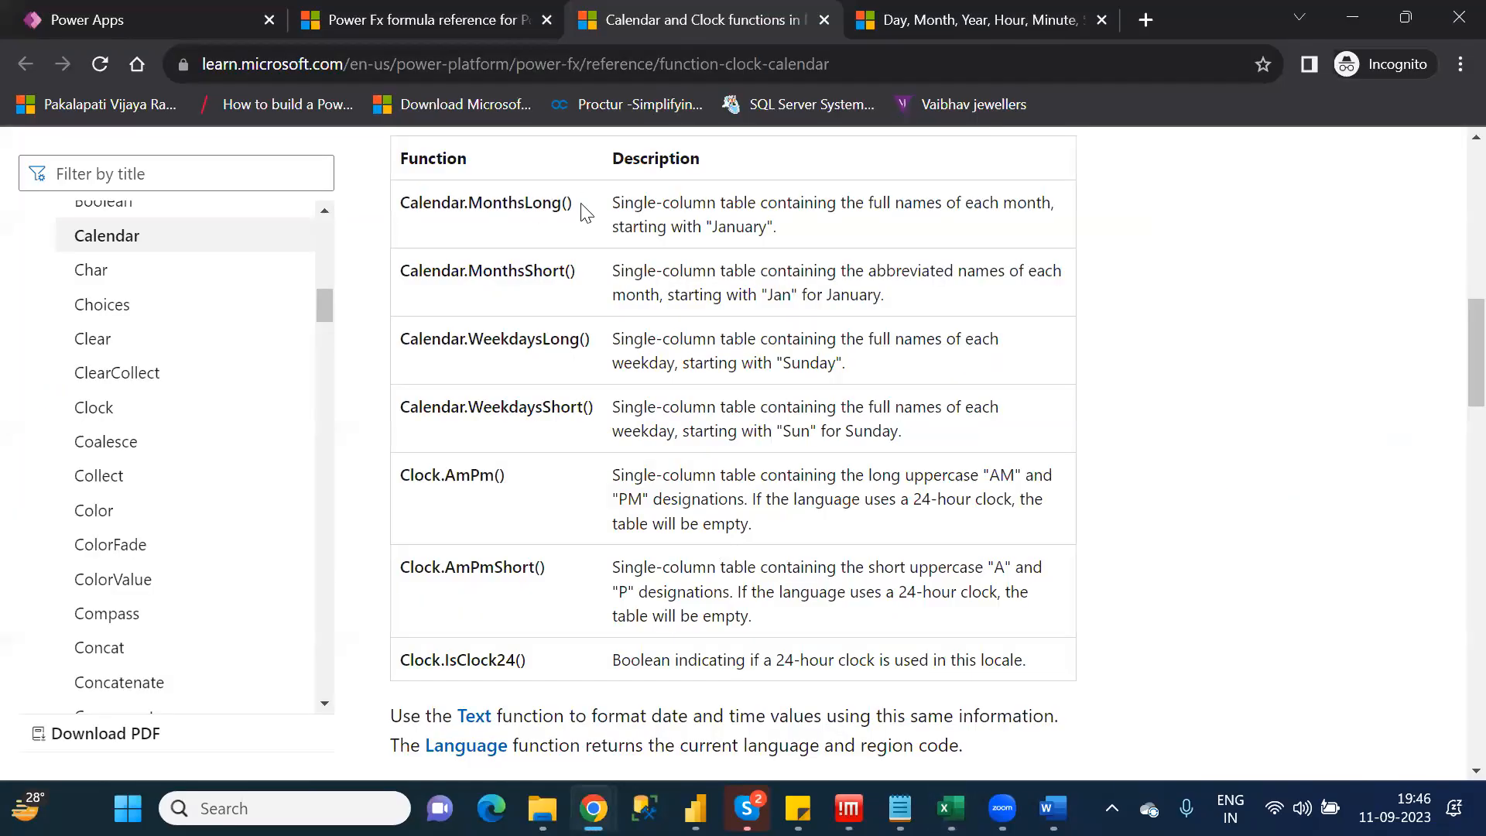
{"action": "left_click_drag", "start_coordinate": [572, 203], "coordinate": [402, 202]}
{"action": "key", "text": "ctrl+c"}
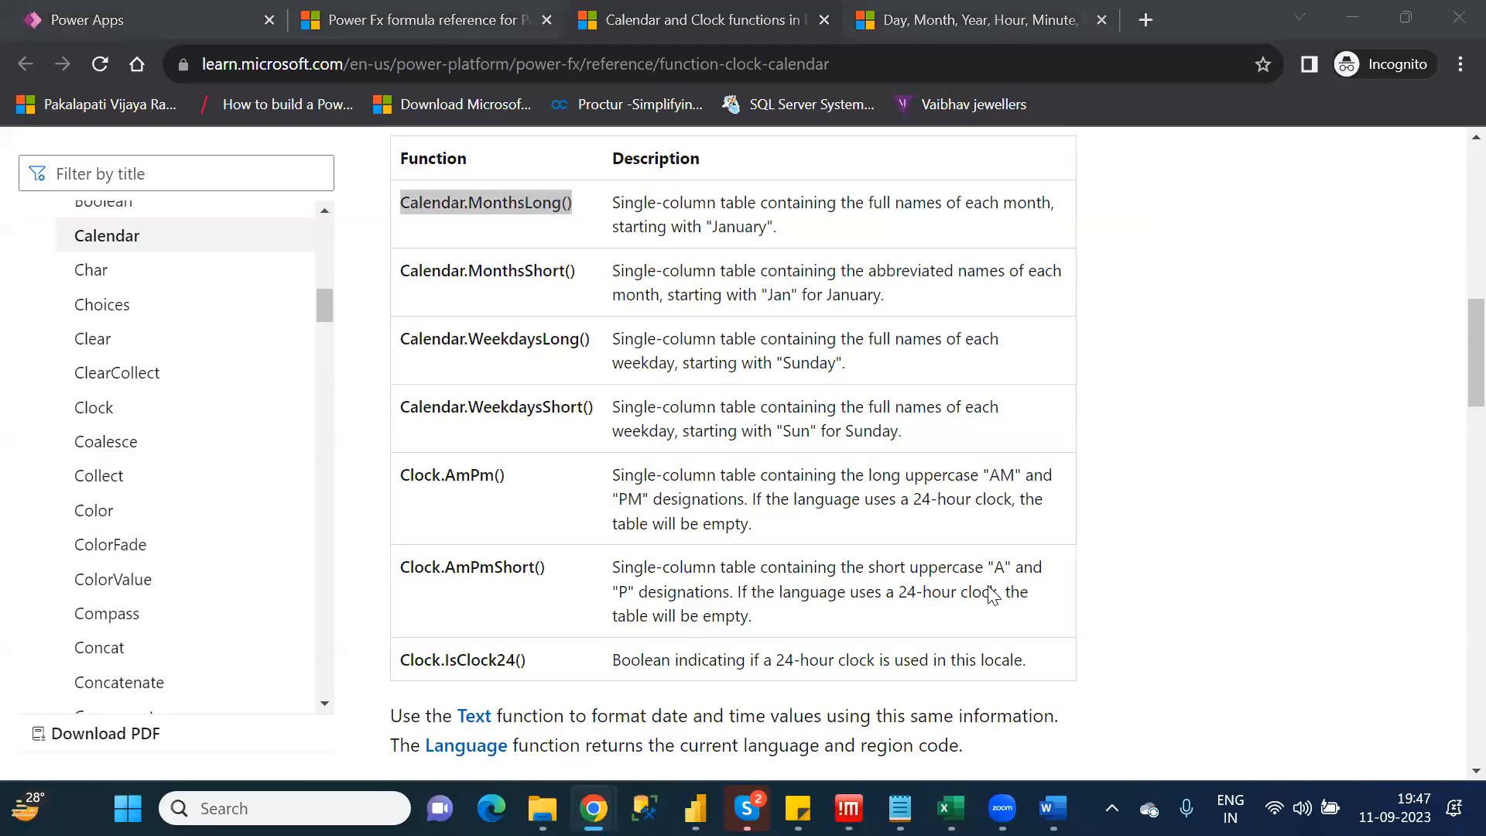
{"action": "key", "text": "alt+Tab"}
{"action": "key", "text": "Tab"}
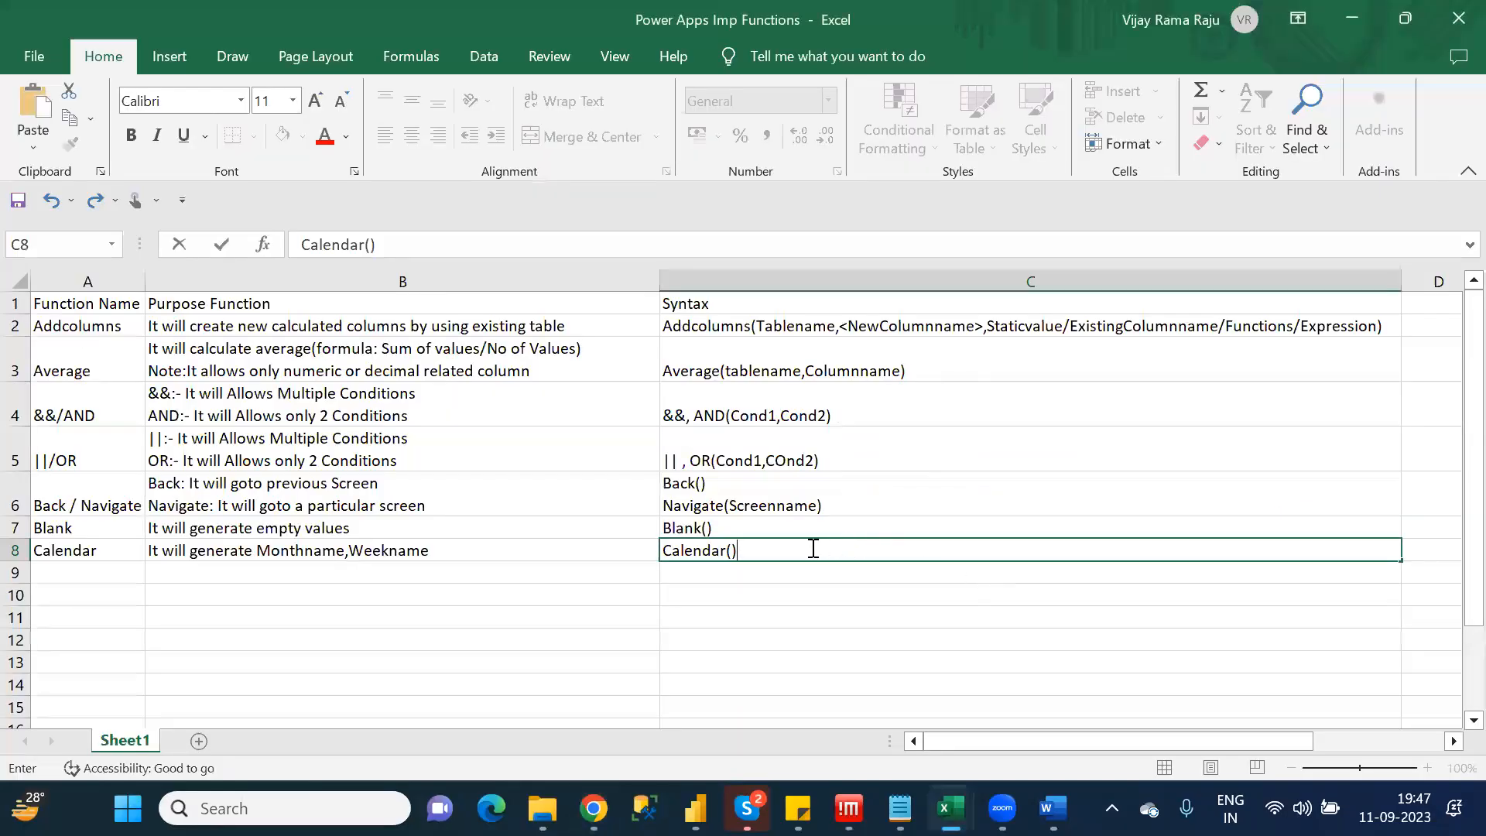
{"action": "double_click", "coordinate": [814, 549]}
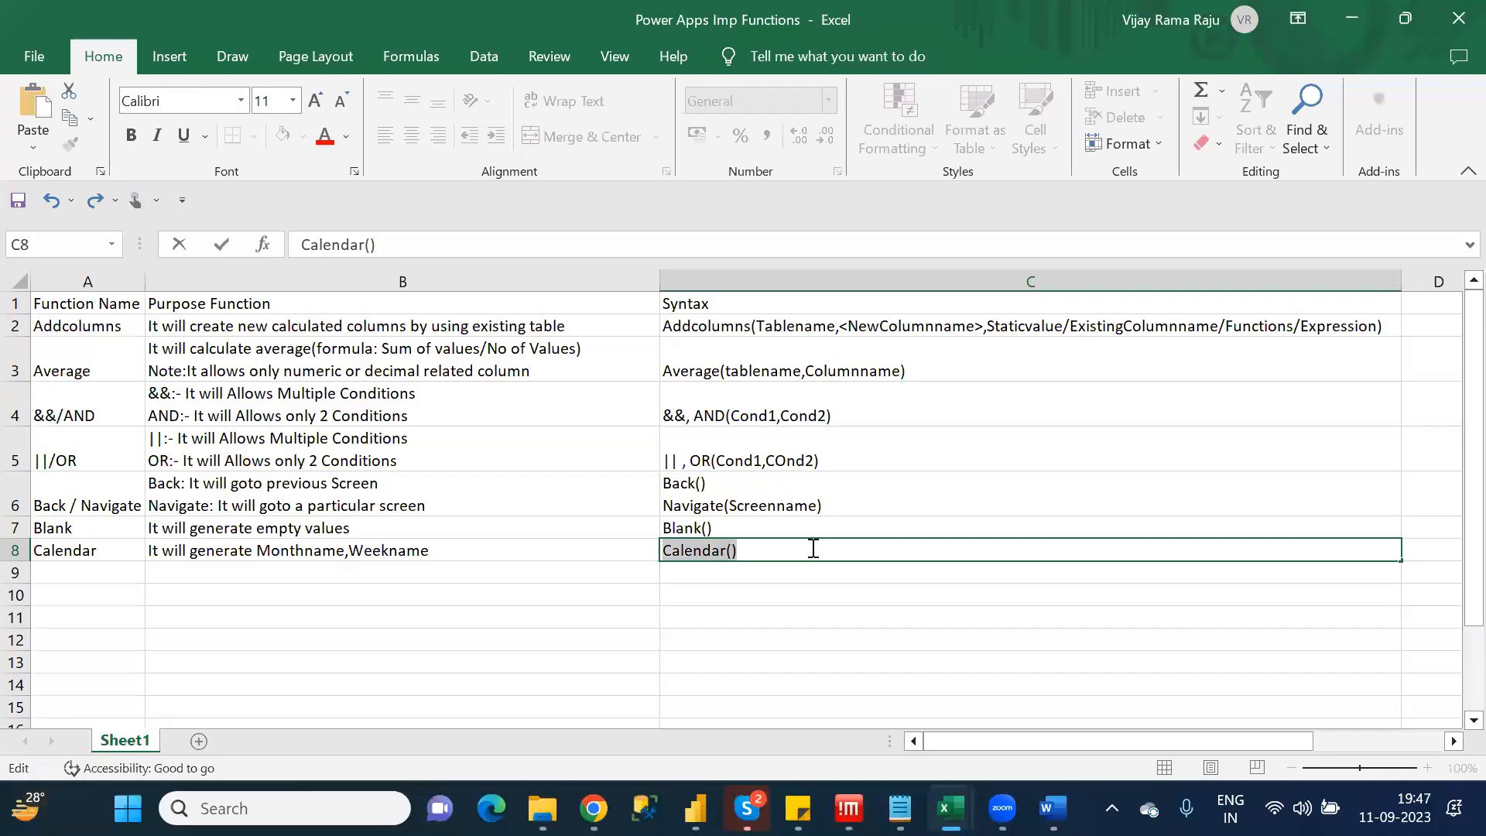
{"action": "key", "text": "ctrl+v"}
{"action": "type", "text": ","}
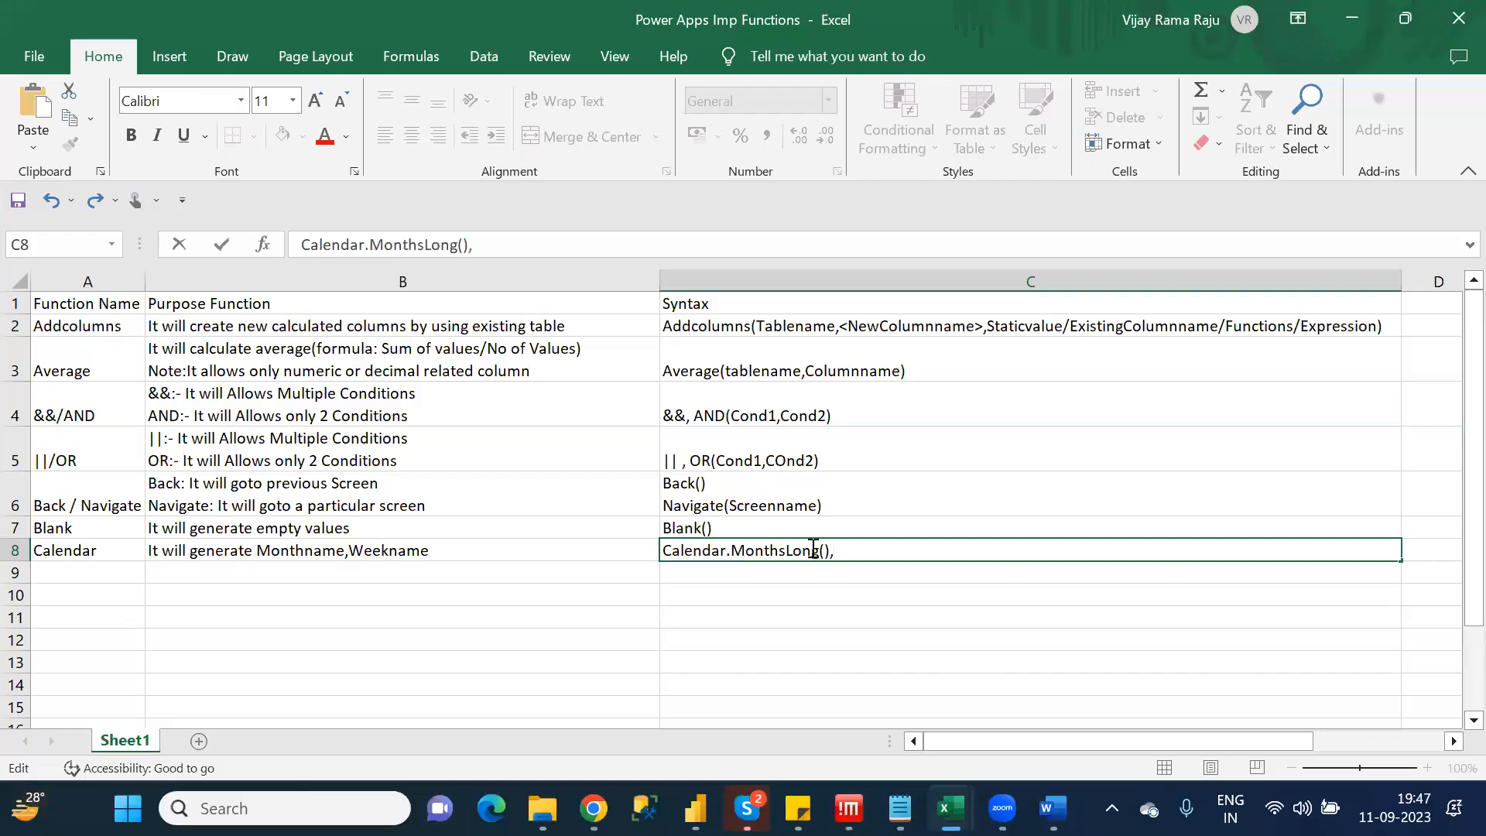
Append "Calendar.MonthsShort()," to the syntax in C8 by adapting a second copy of the MonthsLong entry
{"action": "key", "text": "ctrl+v"}
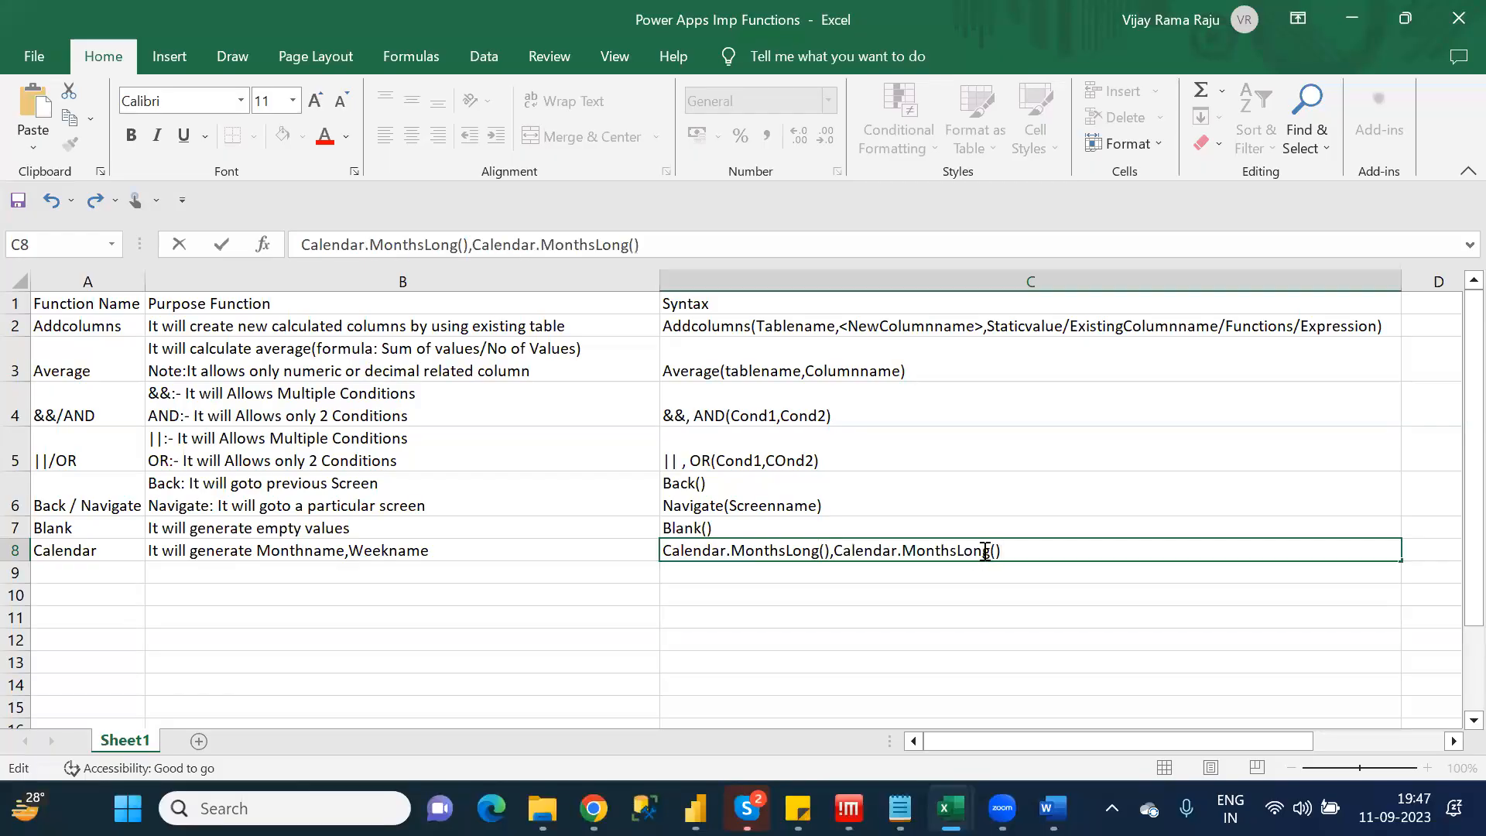
{"action": "key", "text": "BackSpace"}
{"action": "key", "text": "BackSpace"}
{"action": "key", "text": "BackSpace"}
{"action": "key", "text": "BackSpace"}
{"action": "type", "text": "Short(),"}
Copy Calendar.WeekdaysLong() from the Chrome reference table and append it with a trailing comma to the syntax in Excel cell C8
{"action": "key", "text": "alt+Tab"}
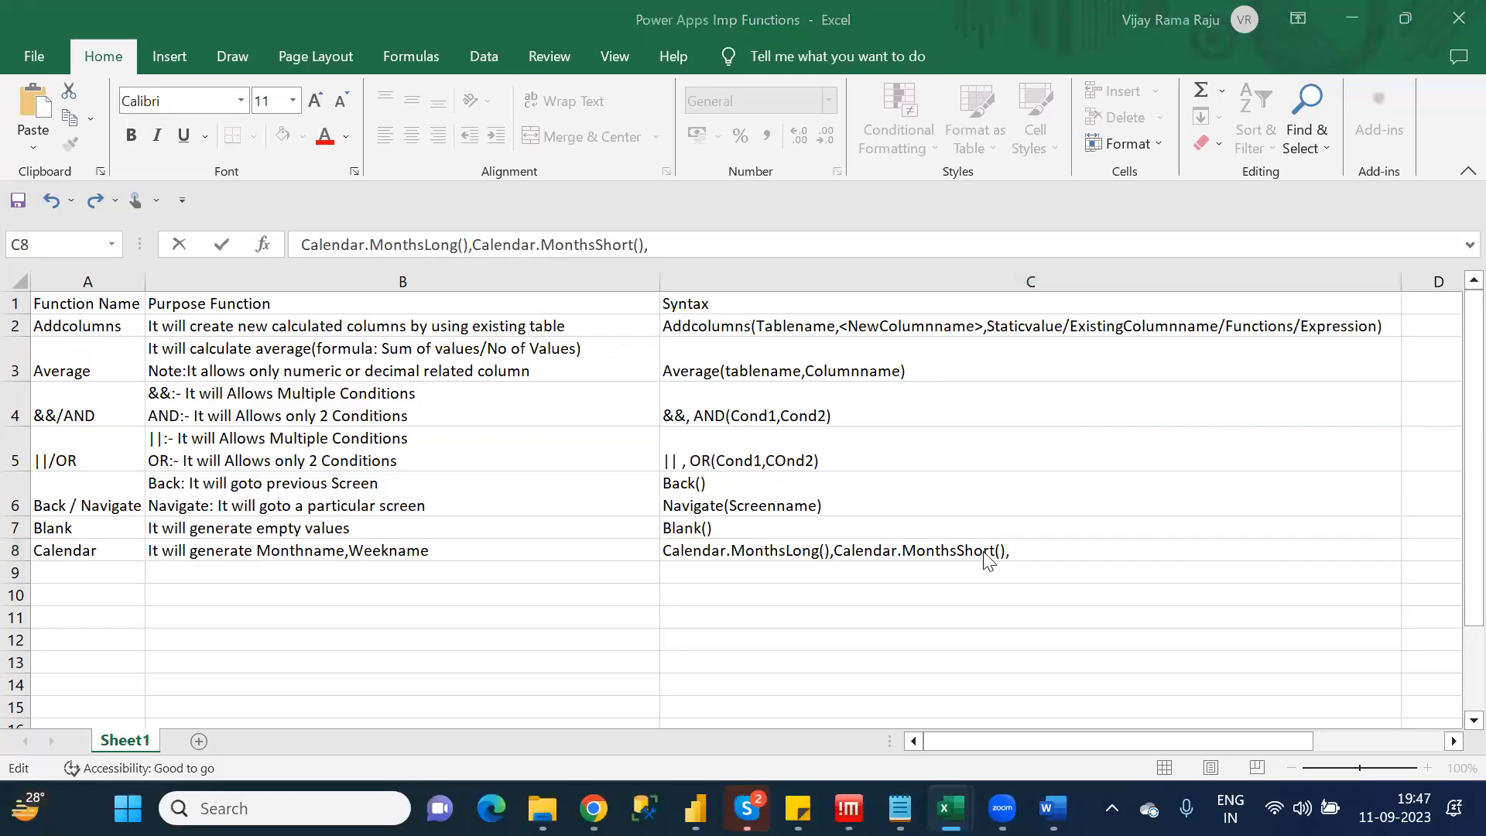
{"action": "key", "text": "alt+Tab"}
{"action": "key", "text": "alt+Tab"}
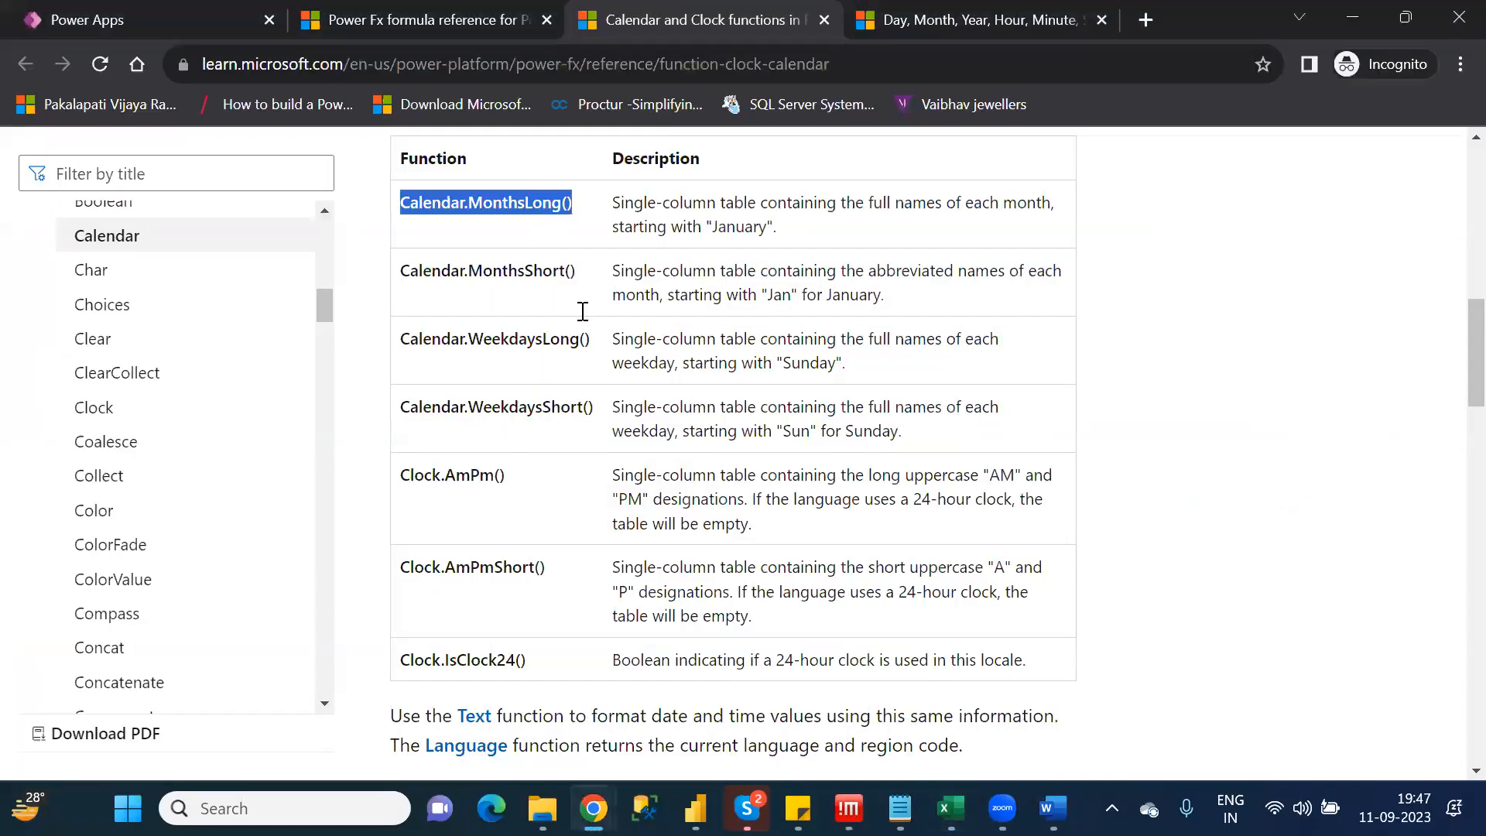
{"action": "left_click", "coordinate": [590, 339]}
{"action": "left_click", "coordinate": [403, 339], "text": "shift"}
{"action": "key", "text": "ctrl+c"}
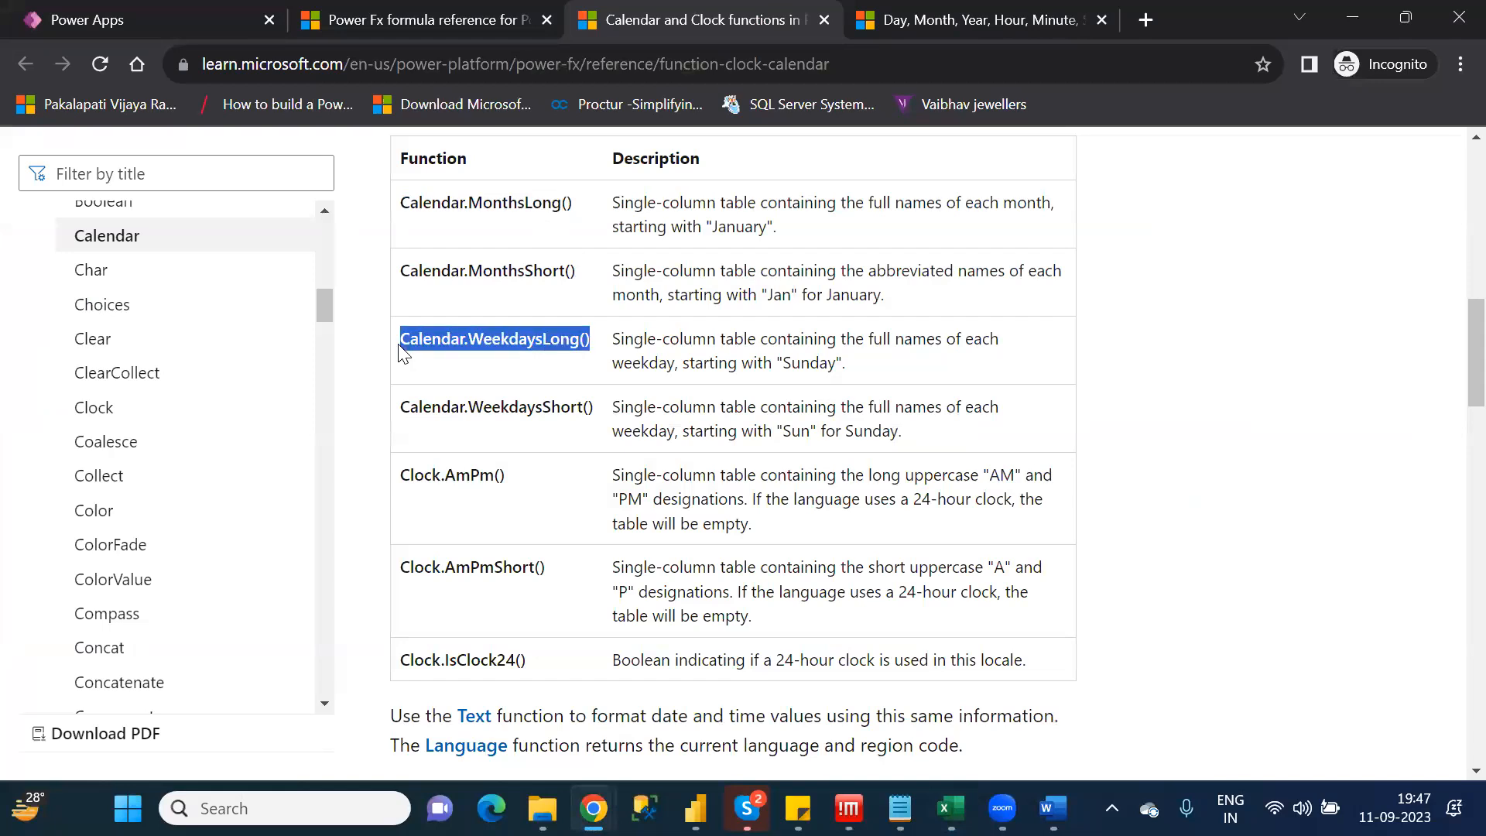
{"action": "key", "text": "alt+Tab"}
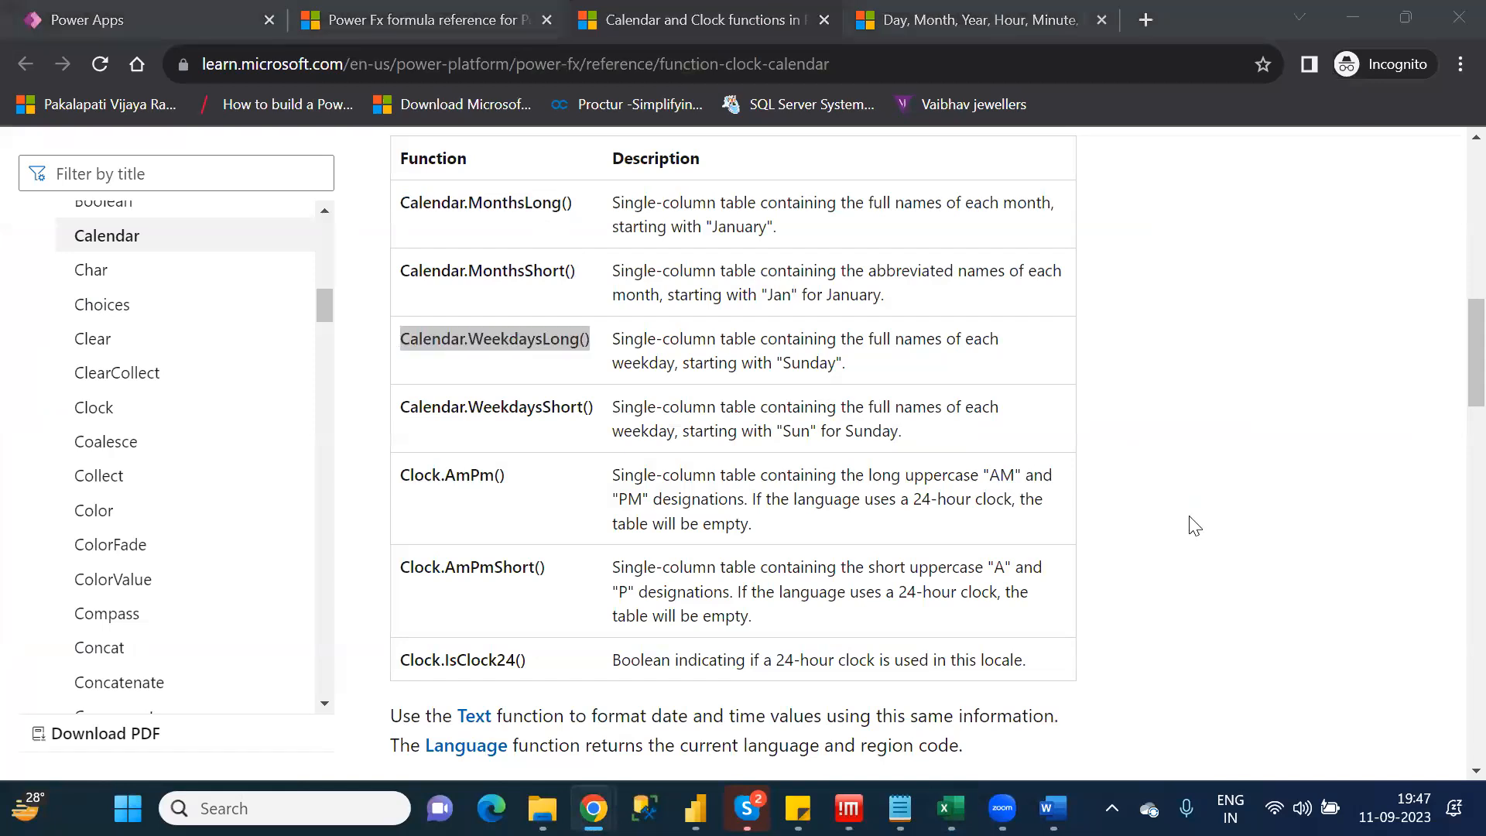
{"action": "key", "text": "alt+Tab"}
{"action": "key", "text": "alt+Tab"}
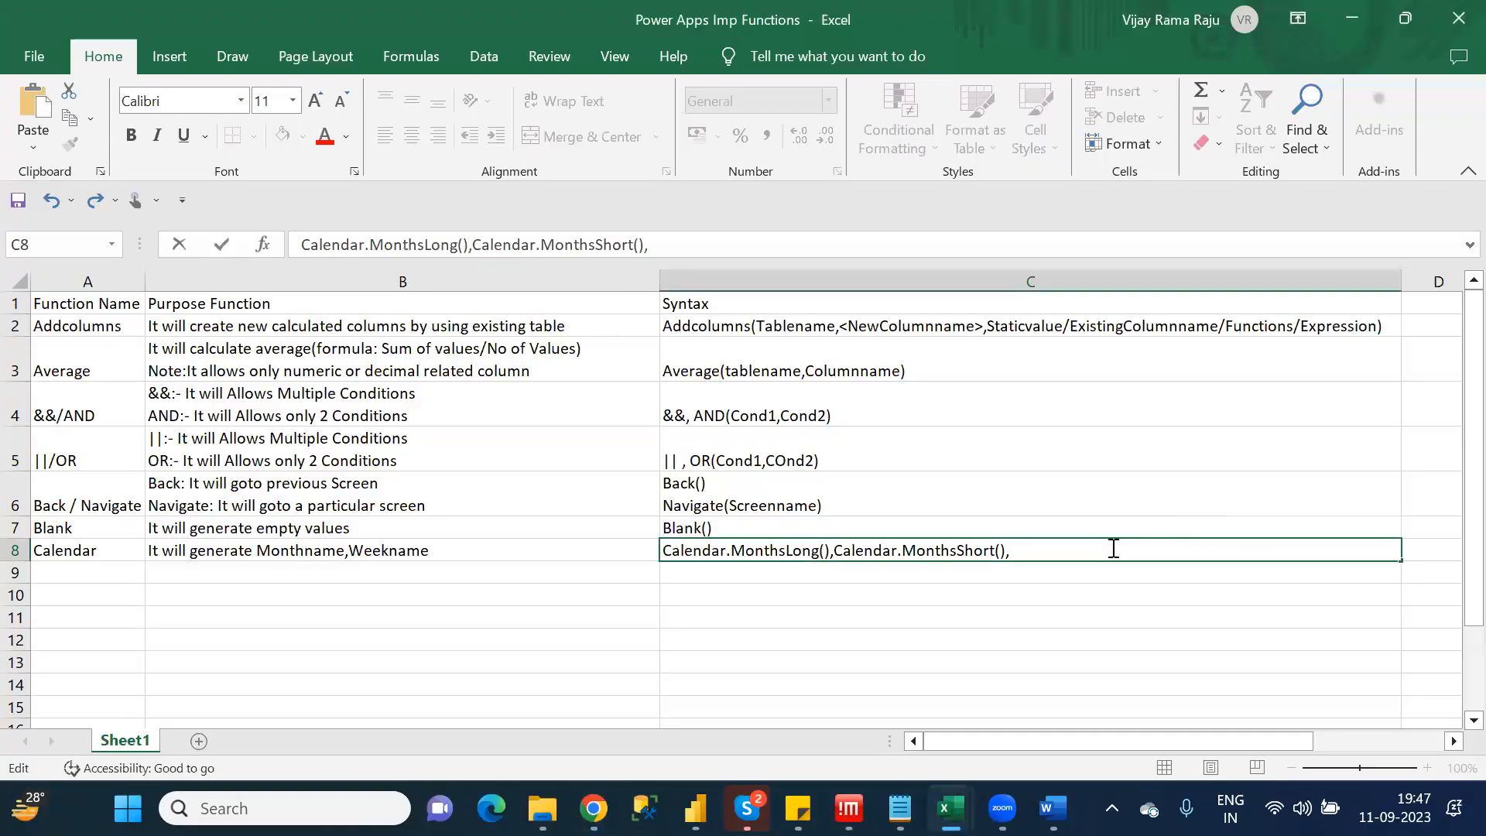
{"action": "key", "text": "ctrl+v"}
{"action": "type", "text": ","}
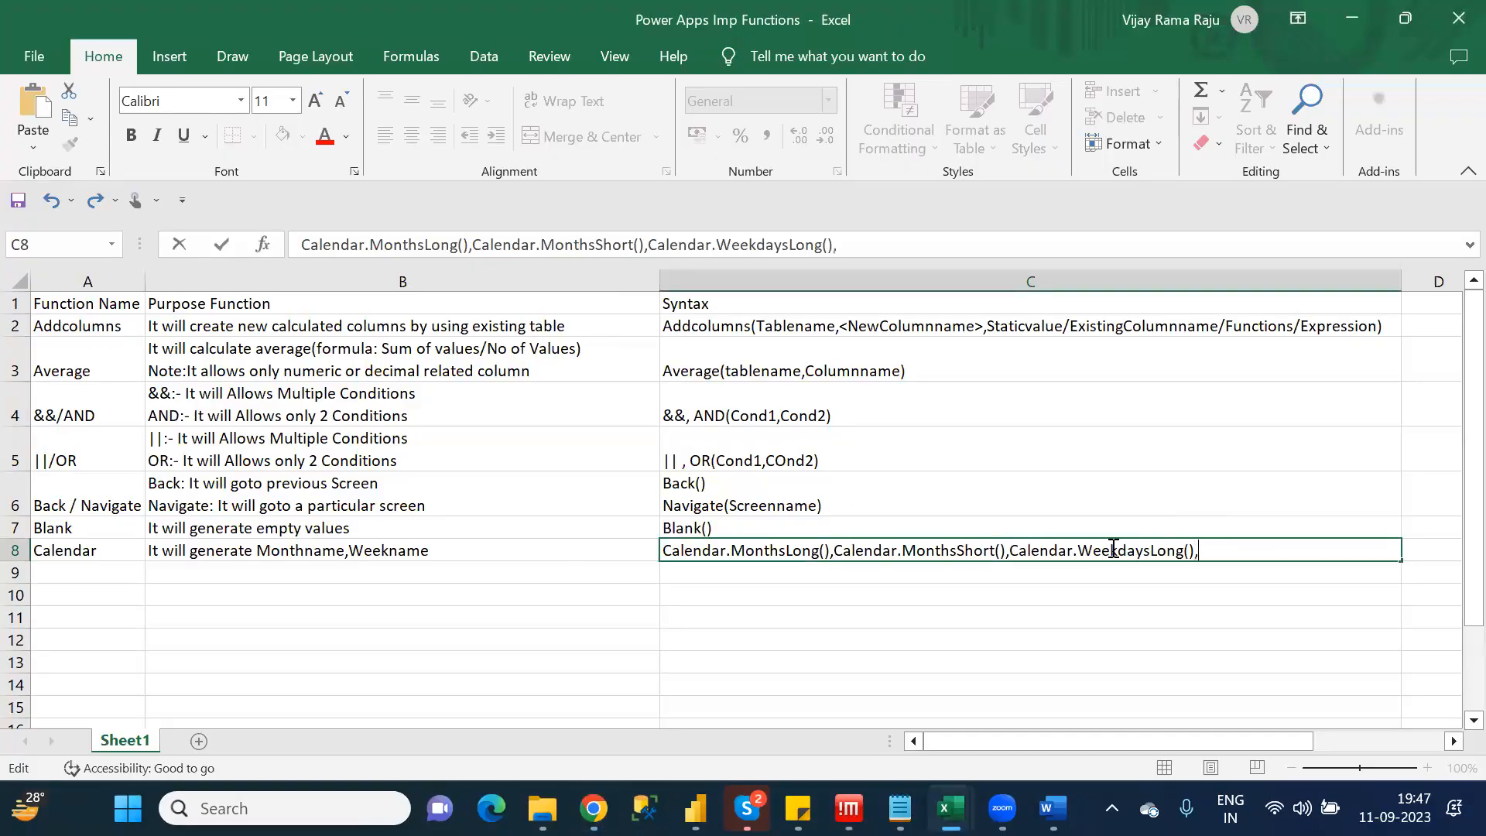
Append "Calendar.WeekdaysShort()," to the syntax in C8 by adapting a second copy of the WeekdaysLong entry
{"action": "key", "text": "ctrl+v"}
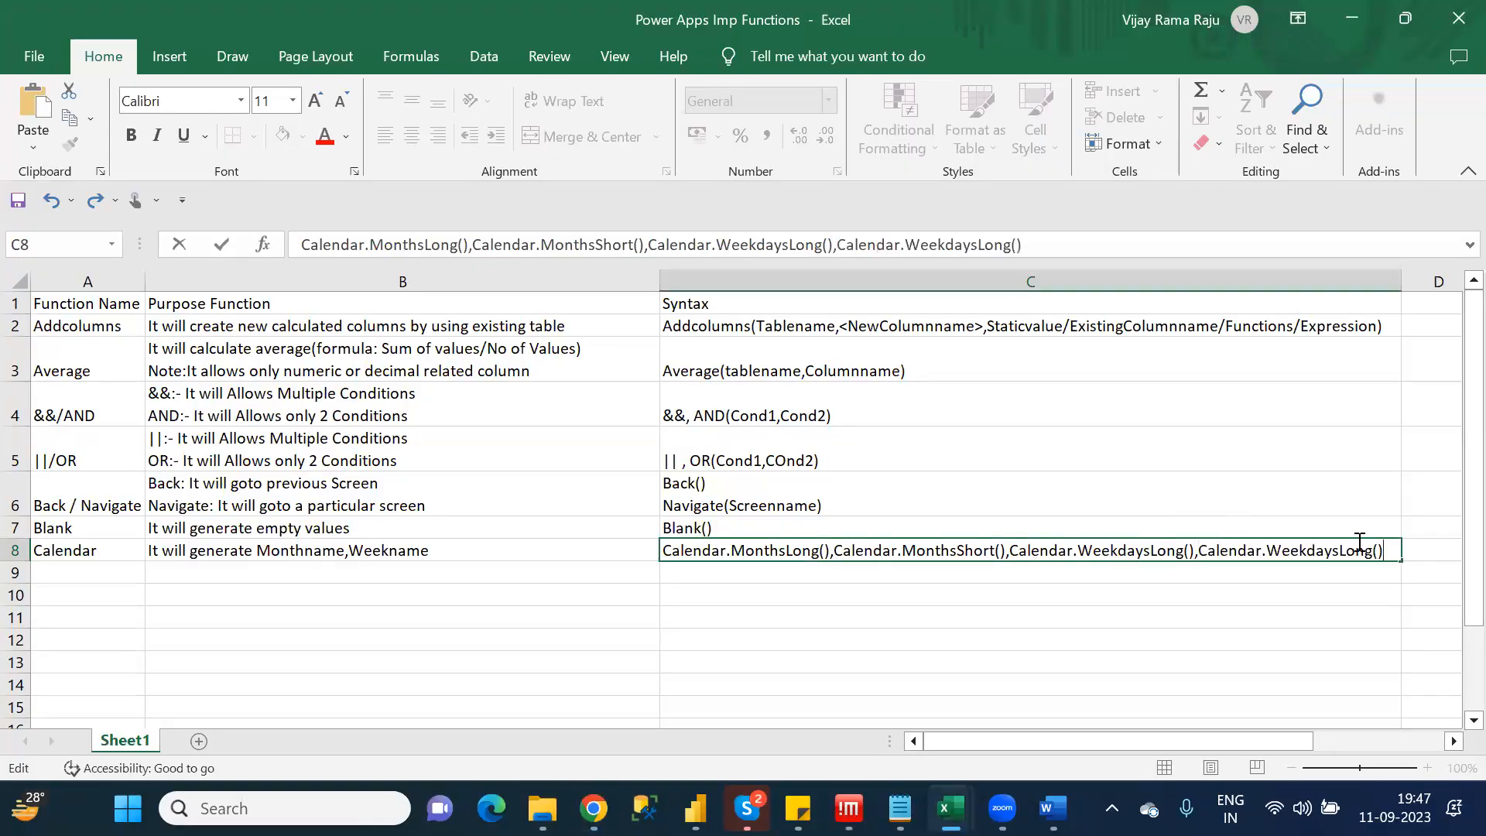
{"action": "key", "text": "BackSpace"}
{"action": "key", "text": "BackSpace"}
{"action": "key", "text": "BackSpace"}
{"action": "key", "text": "BackSpace"}
{"action": "type", "text": "Short(),"}
Copy Clock.AmPm() from the Chrome reference table, append it to the syntax in Excel cell C8 and commit the entry
{"action": "key", "text": "alt+Tab"}
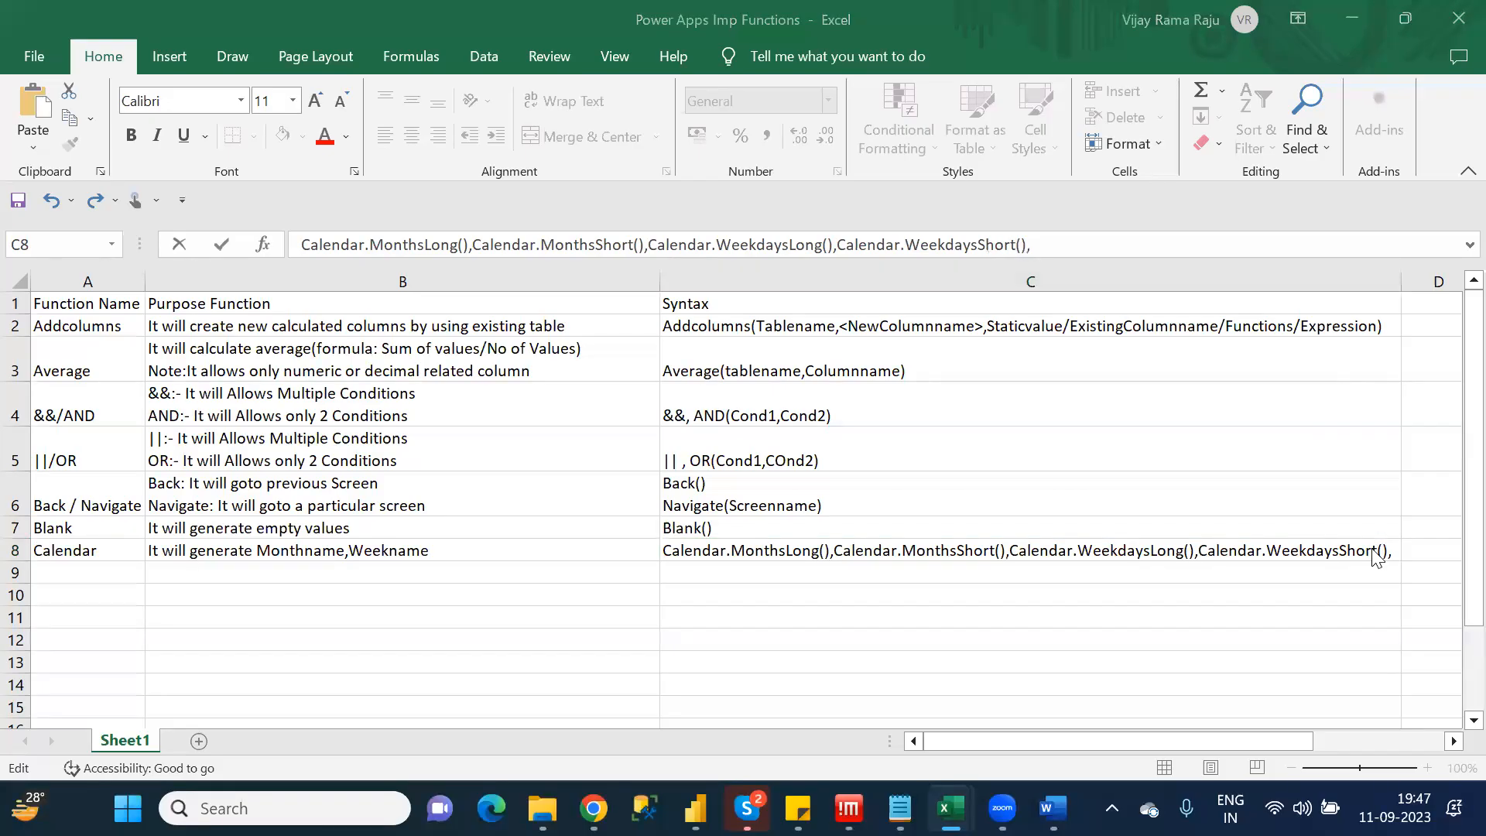
{"action": "key", "text": "alt+Tab"}
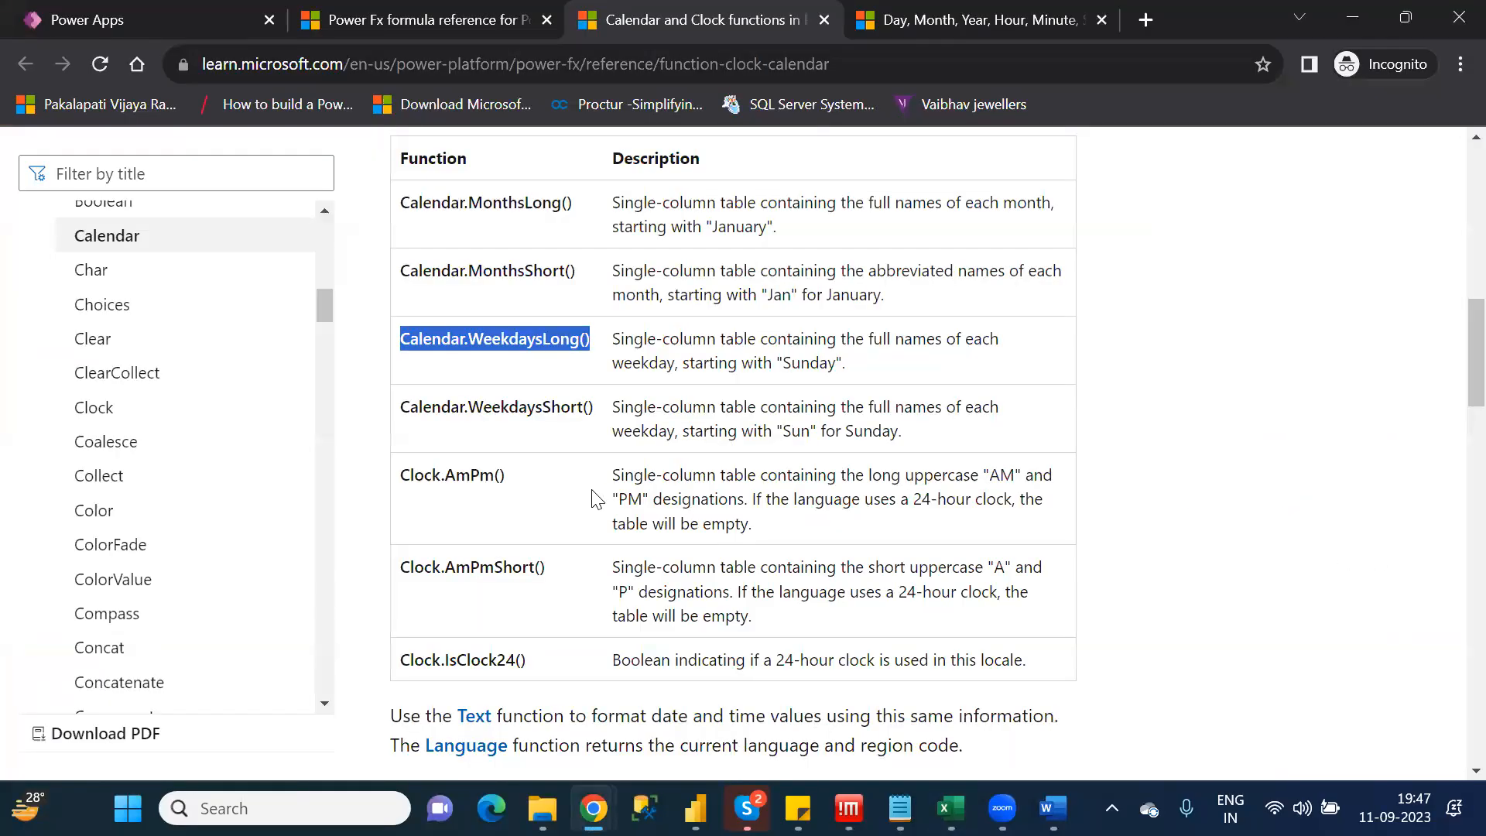
{"action": "left_click_drag", "start_coordinate": [514, 481], "coordinate": [396, 486]}
{"action": "key", "text": "ctrl+c"}
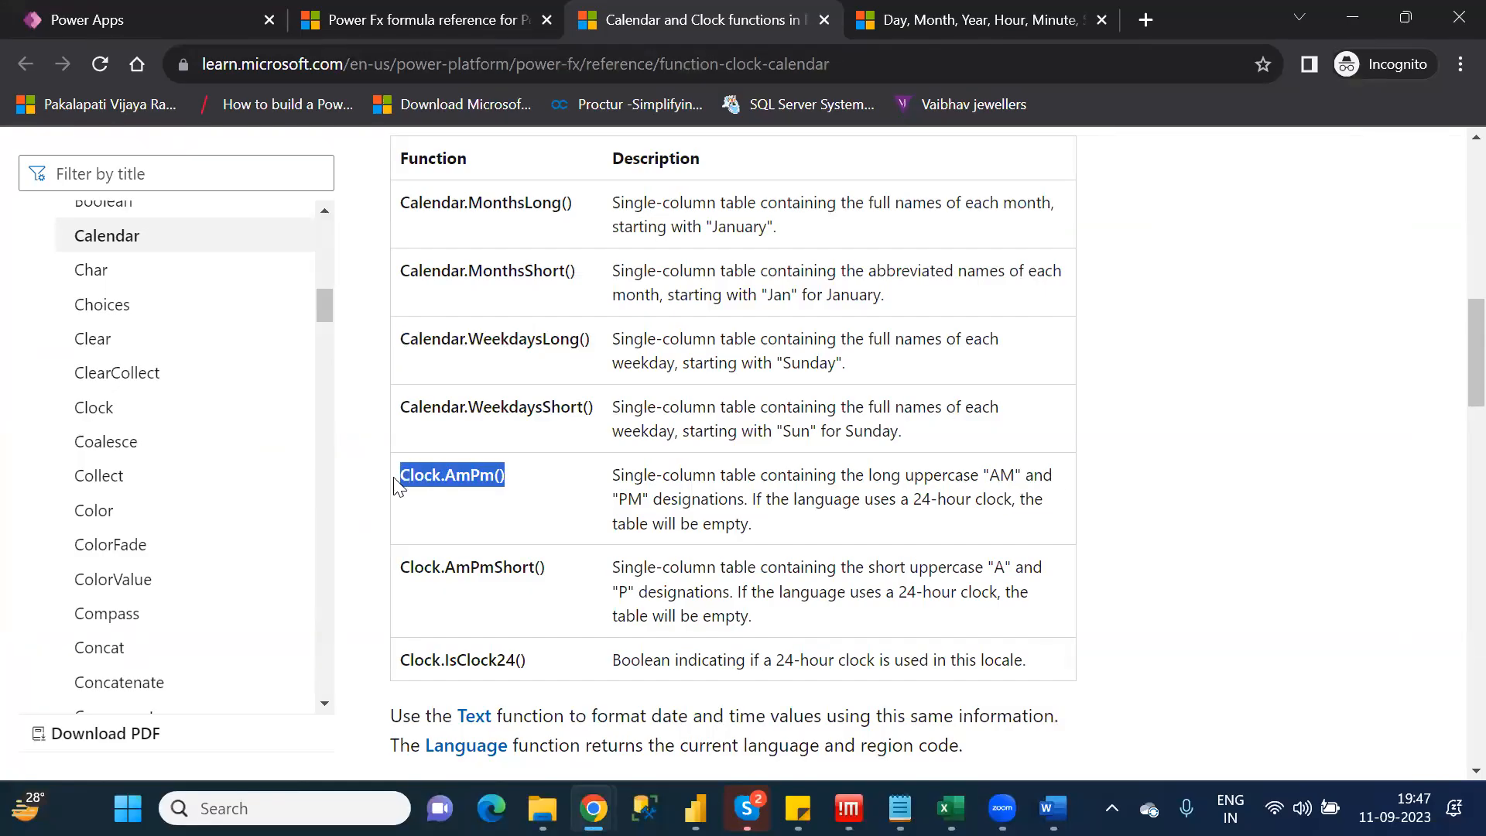
{"action": "key", "text": "alt+Tab"}
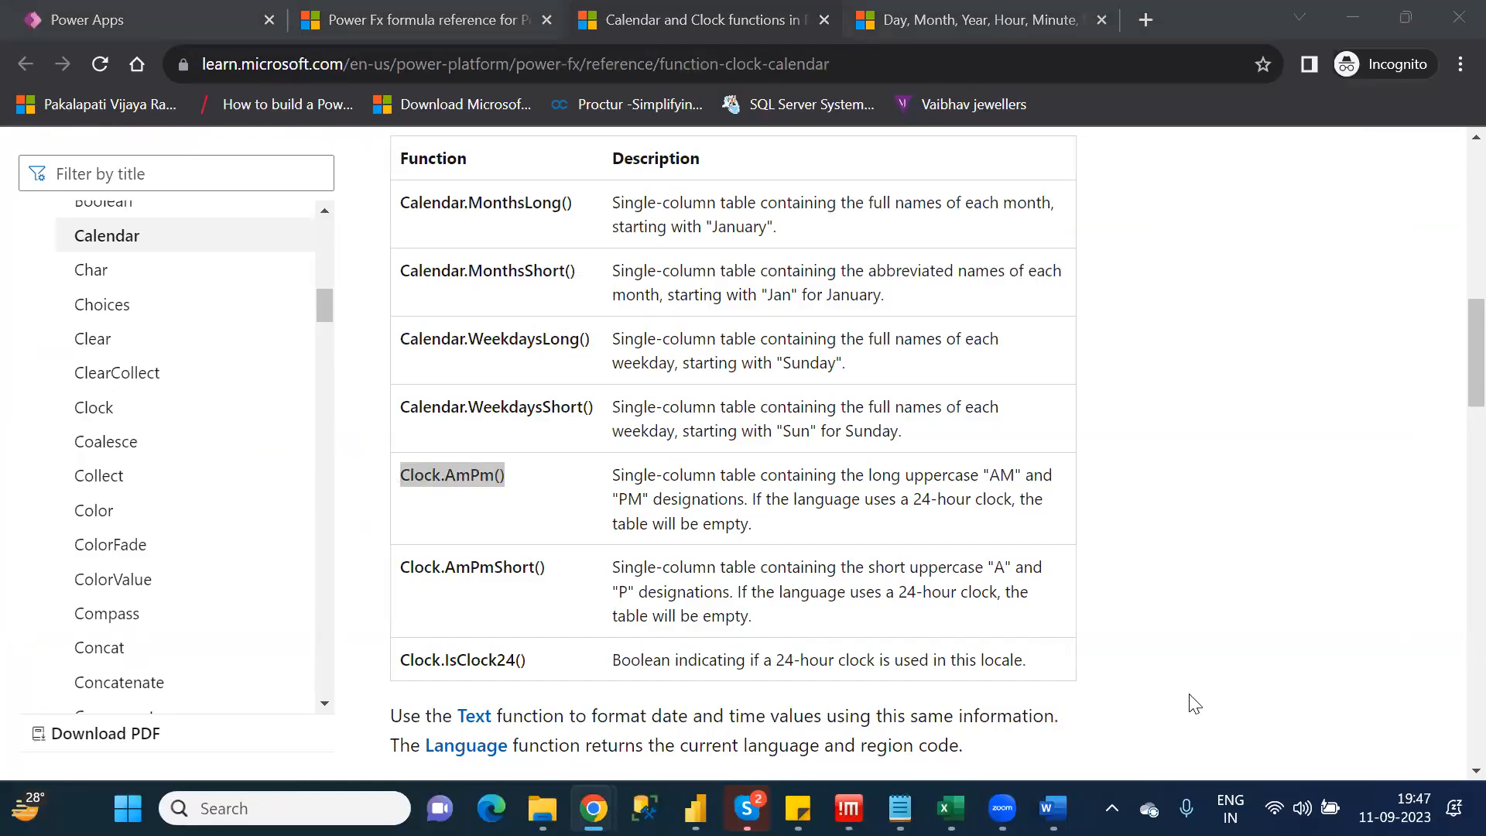
{"action": "key", "text": "alt+Tab"}
{"action": "key", "text": "alt+Tab"}
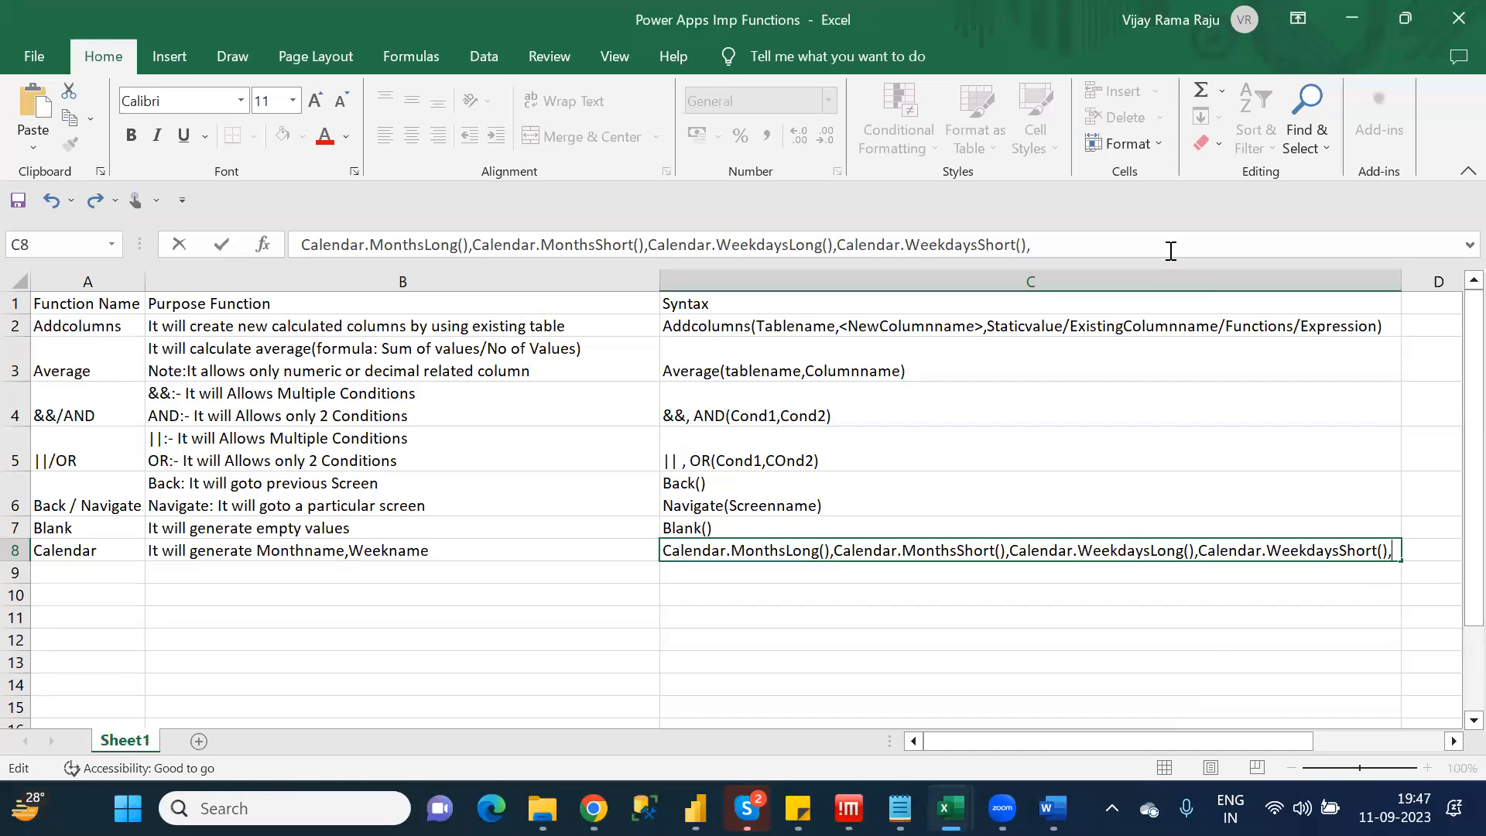
{"action": "key", "text": "ctrl+v"}
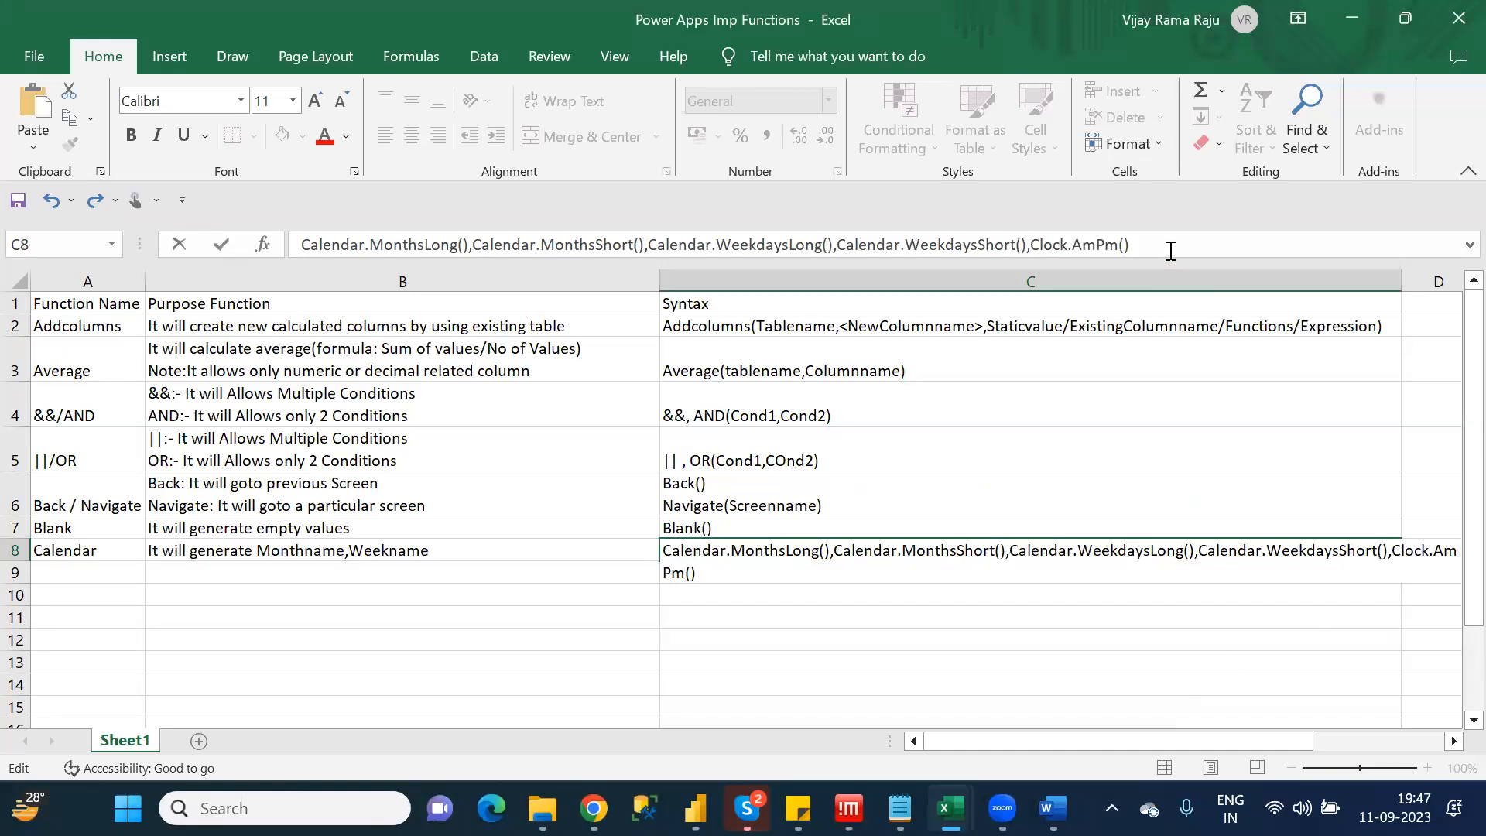
{"action": "key", "text": "ctrl+Return"}
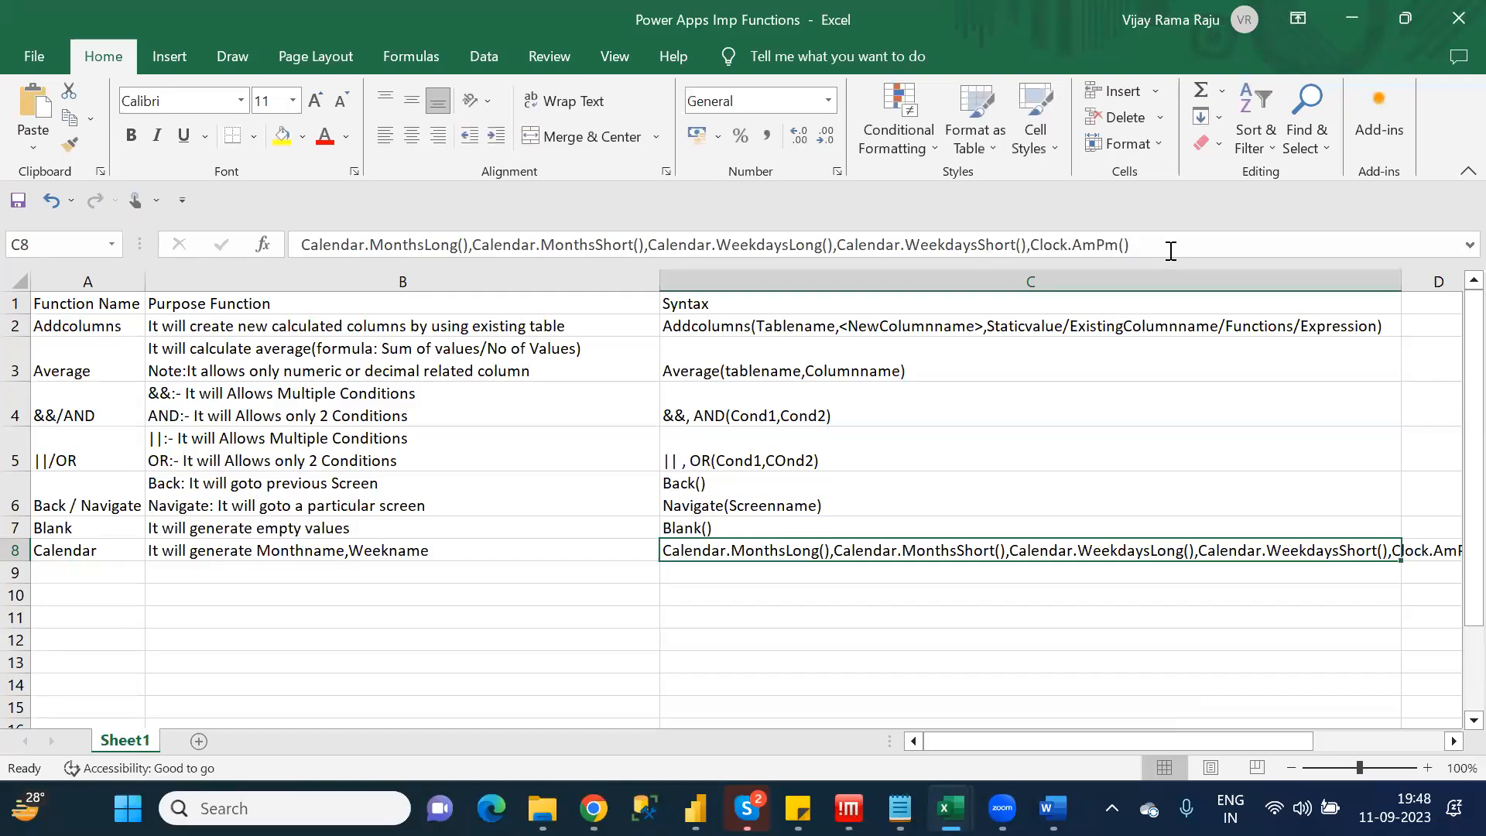
Check the C category list in Notepad for the next function to document, and enter Clear as the function name in Excel cell A9
{"action": "key", "text": "alt+Tab"}
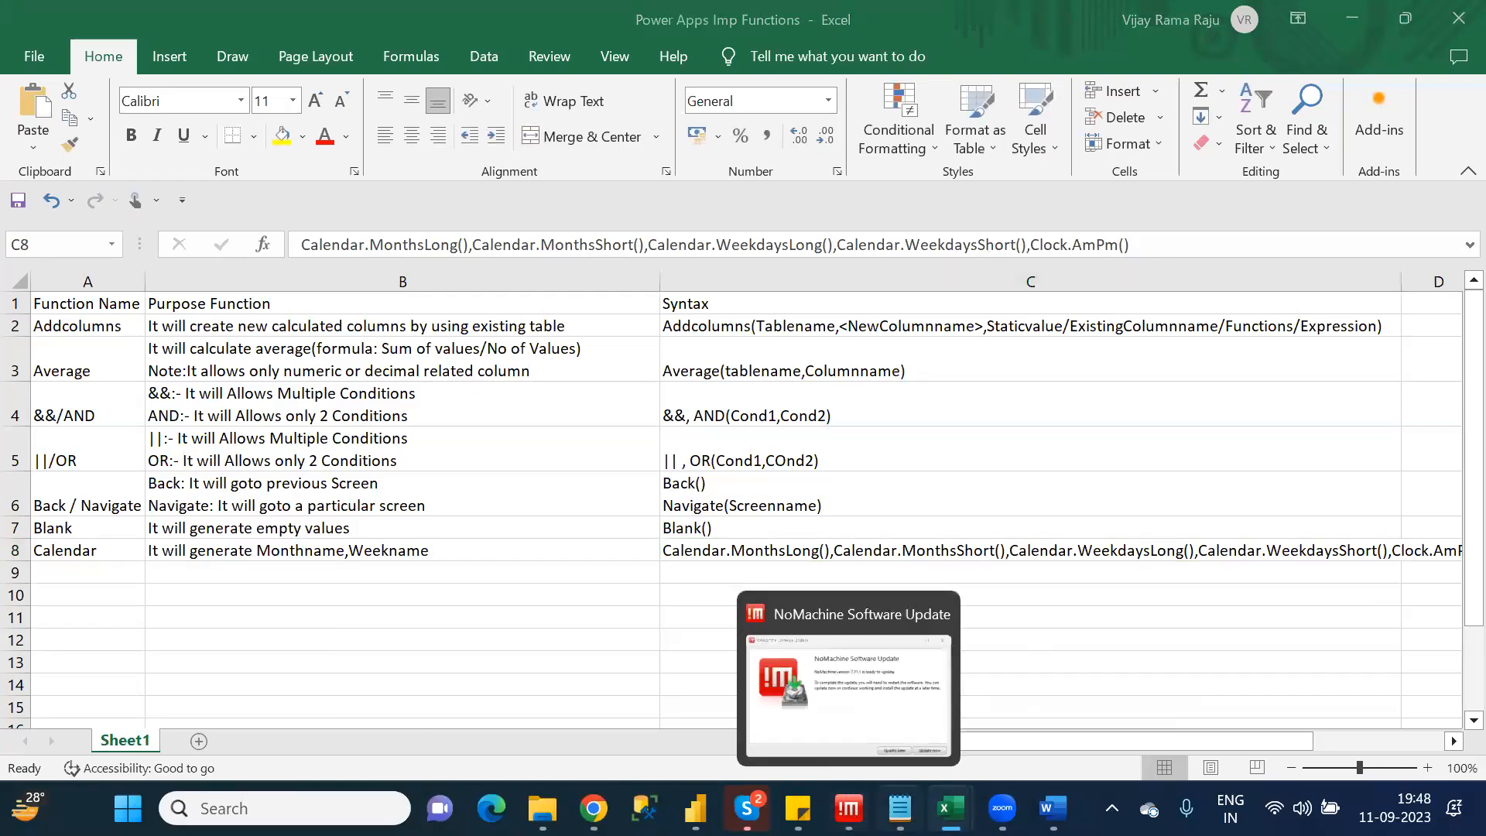
{"action": "left_click", "coordinate": [899, 809]}
{"action": "left_click", "coordinate": [273, 454]}
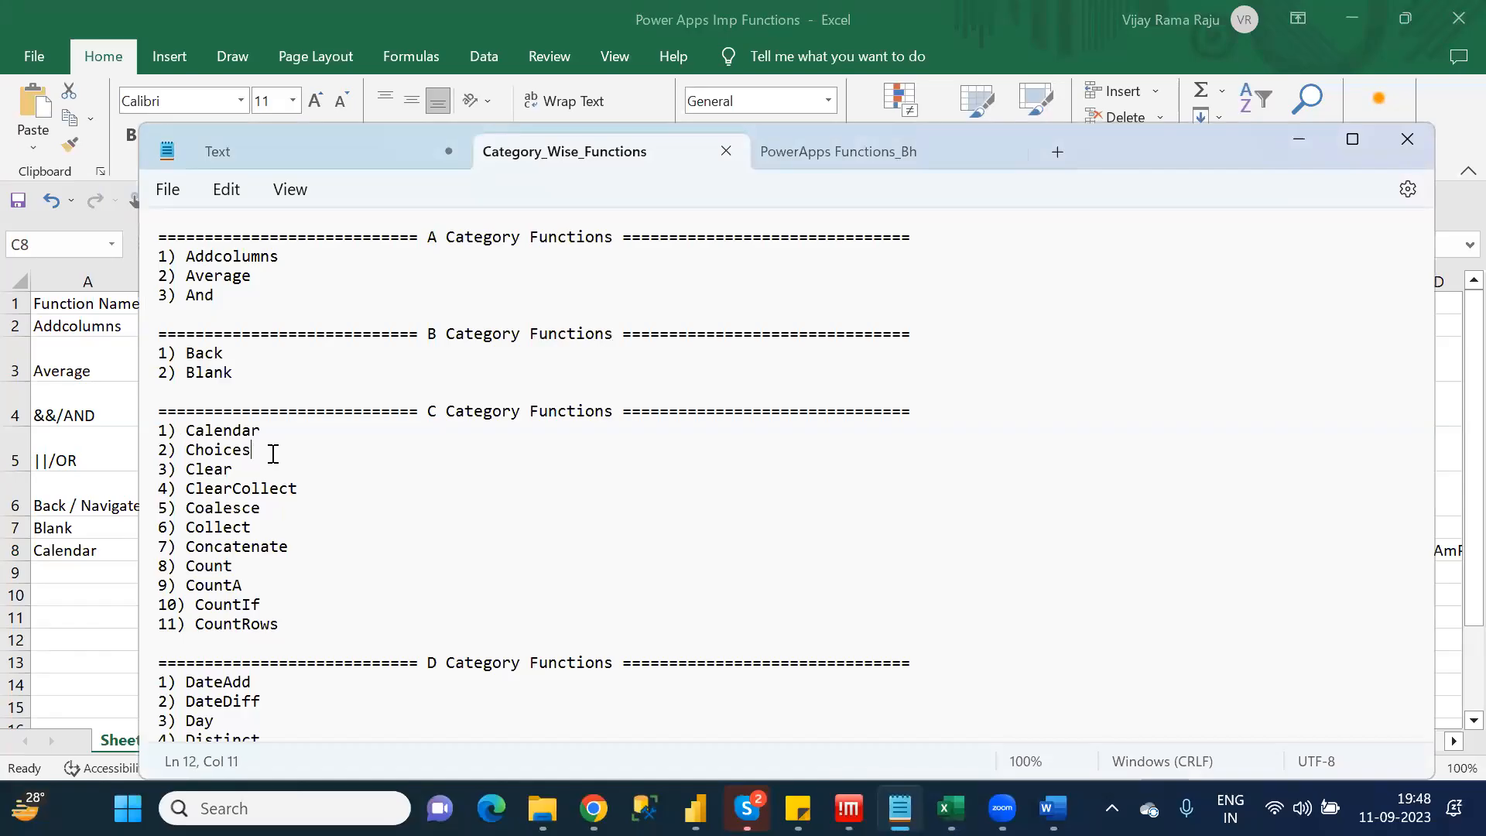
{"action": "key", "text": "Down"}
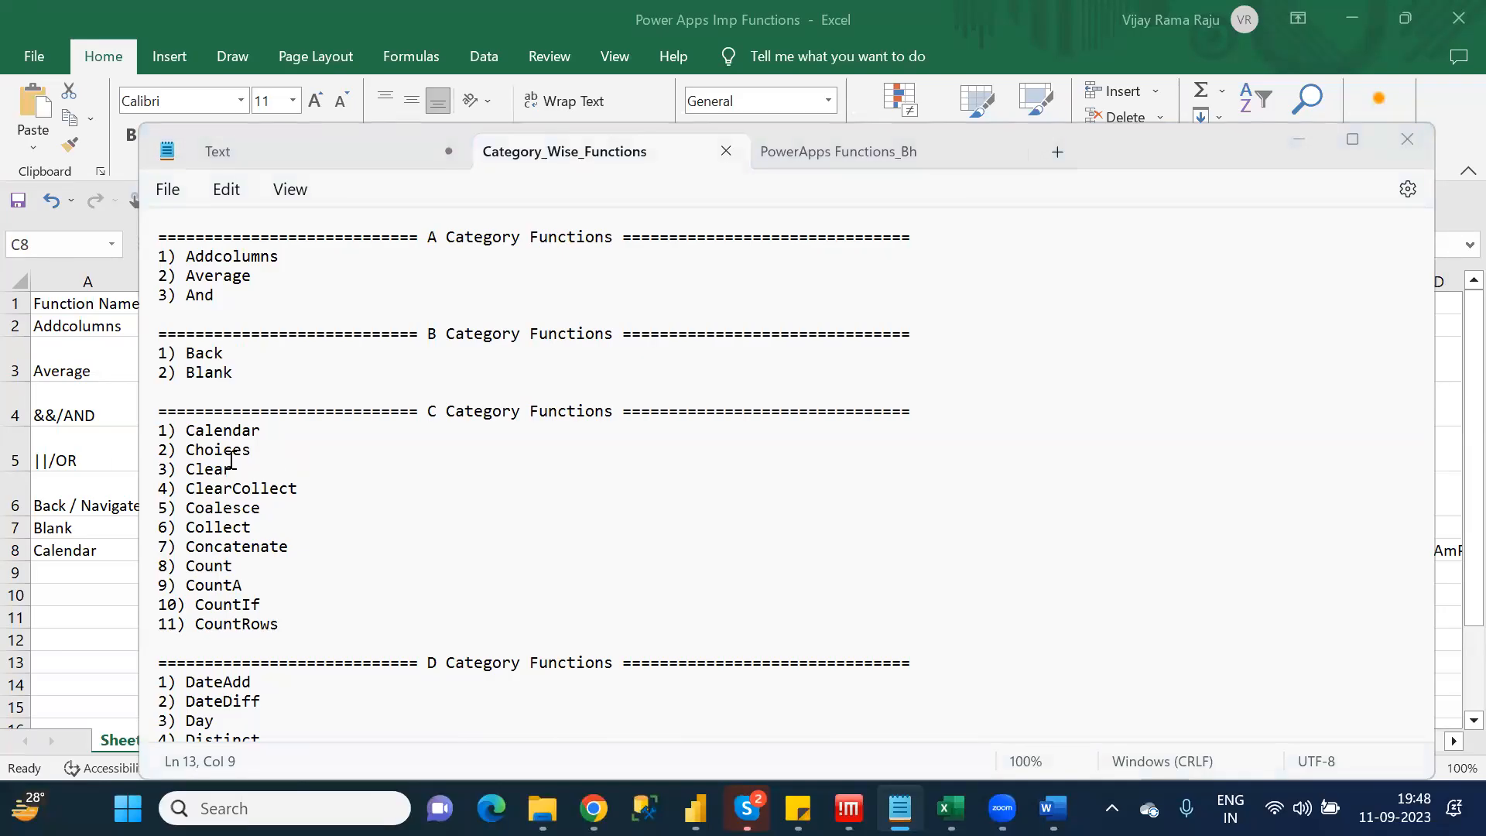
{"action": "left_click", "coordinate": [53, 566]}
{"action": "left_click", "coordinate": [53, 566]}
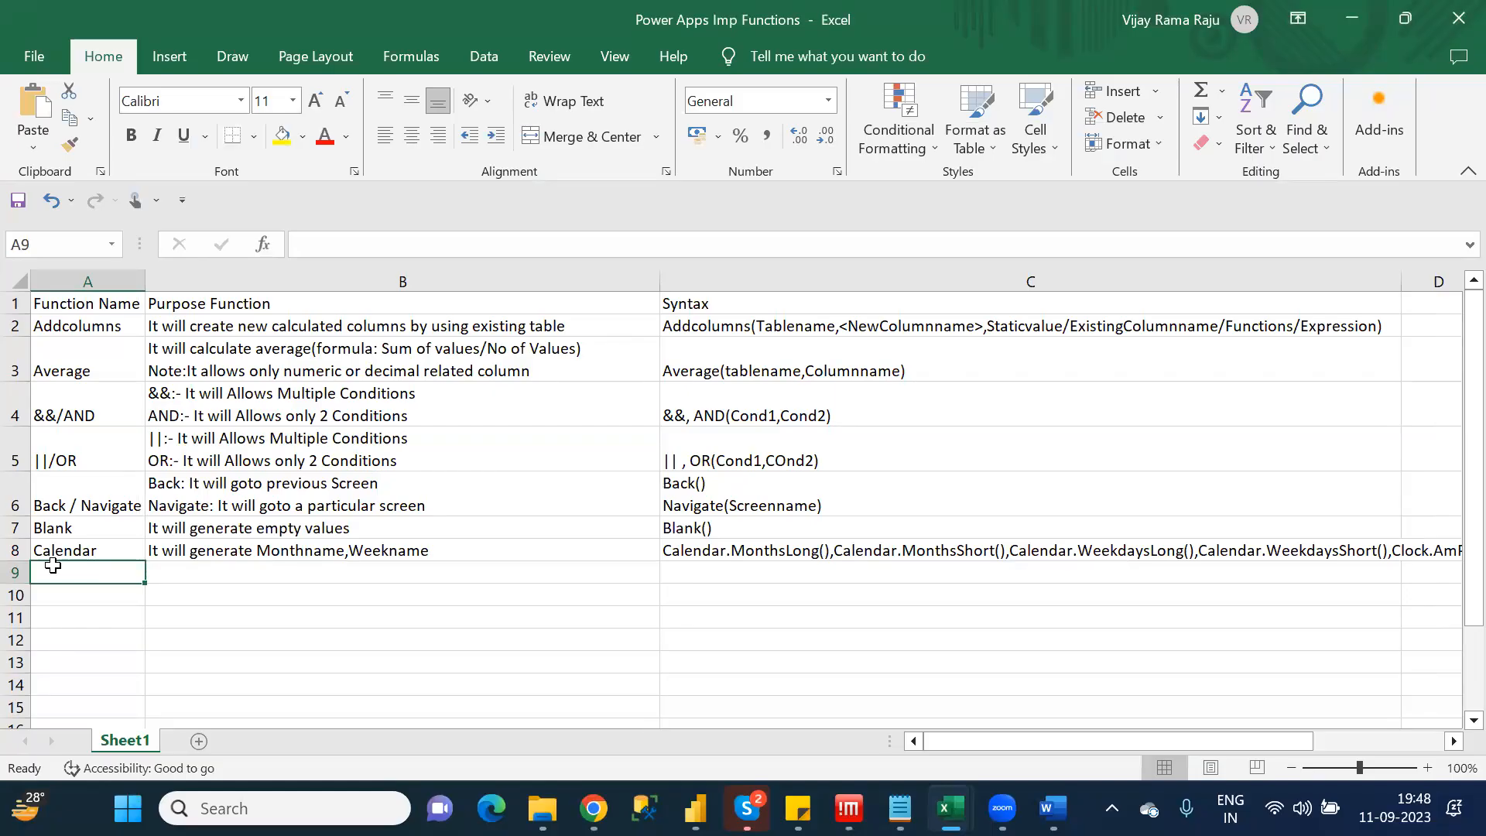
{"action": "type", "text": "Clear"}
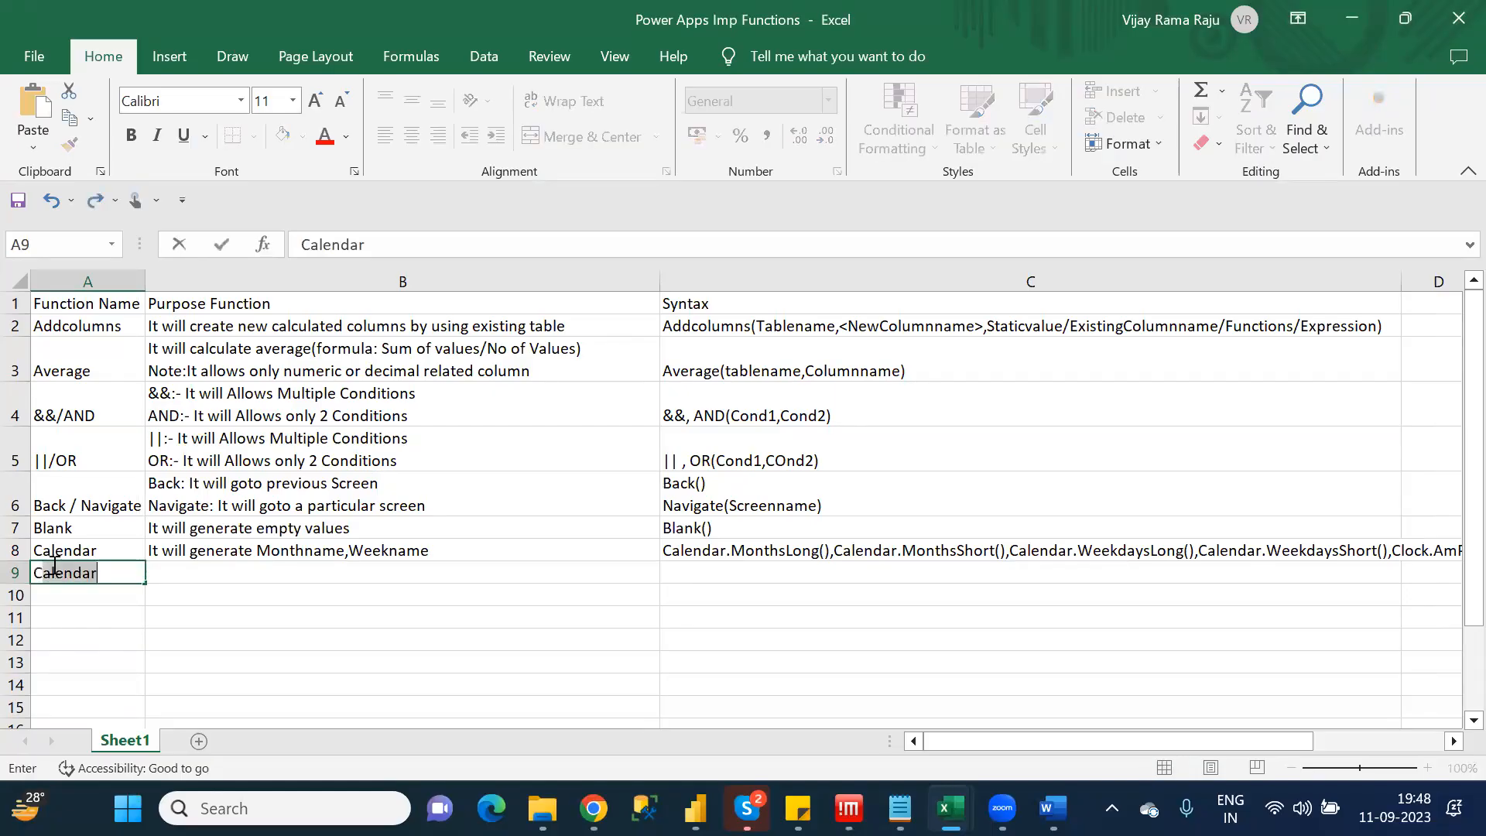
{"action": "key", "text": "Tab"}
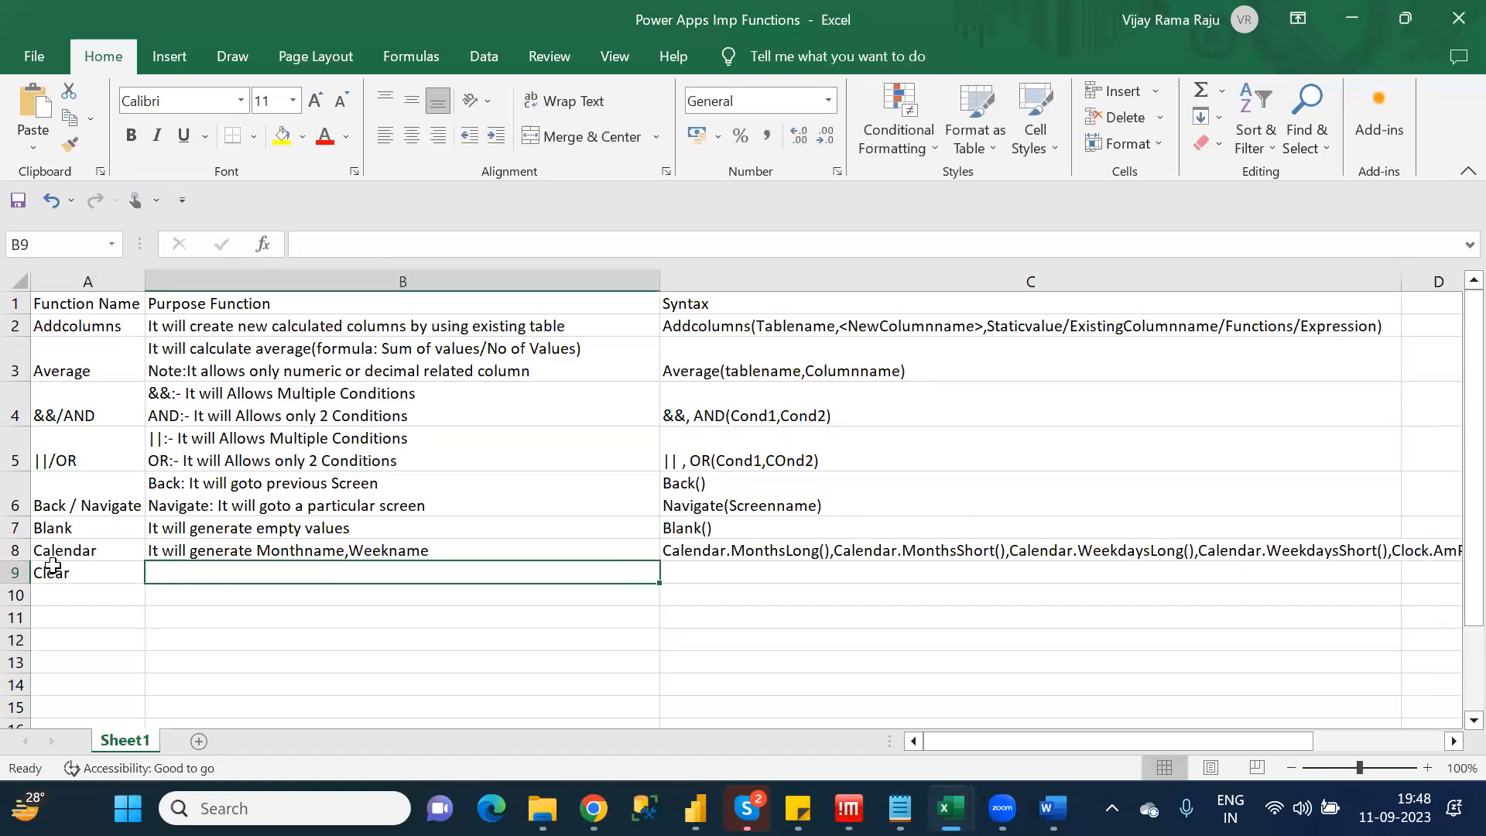
Enter the purpose "It will delete all the records from the Collect" for Clear in B9
{"action": "type", "text": "It will "}
{"action": "type", "text": "delete"}
{"action": "type", "text": " all the re"}
{"action": "type", "text": "cr"}
{"action": "type", "text": "ords from "}
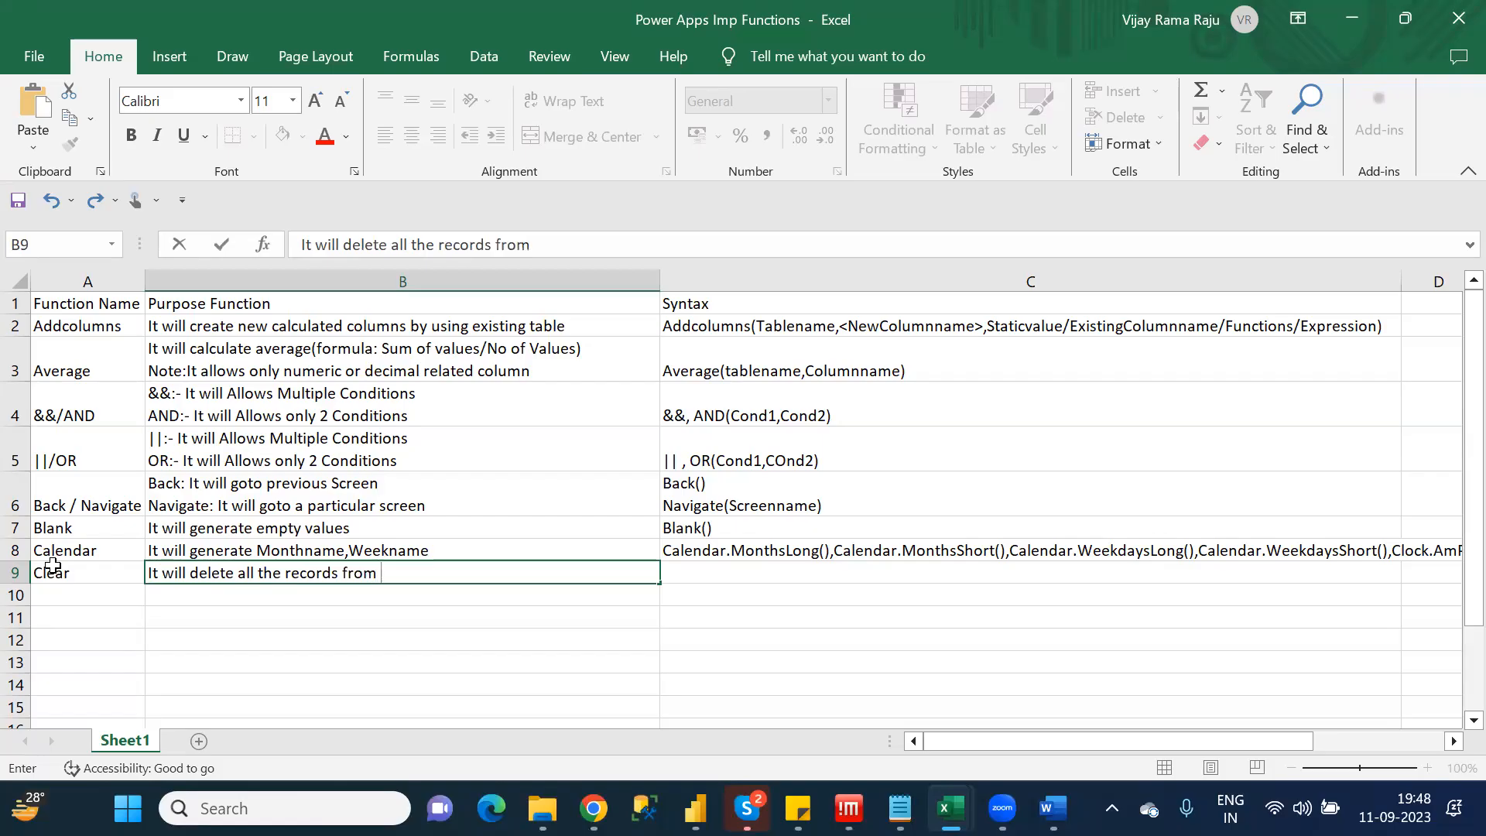
{"action": "type", "text": "the Collect"}
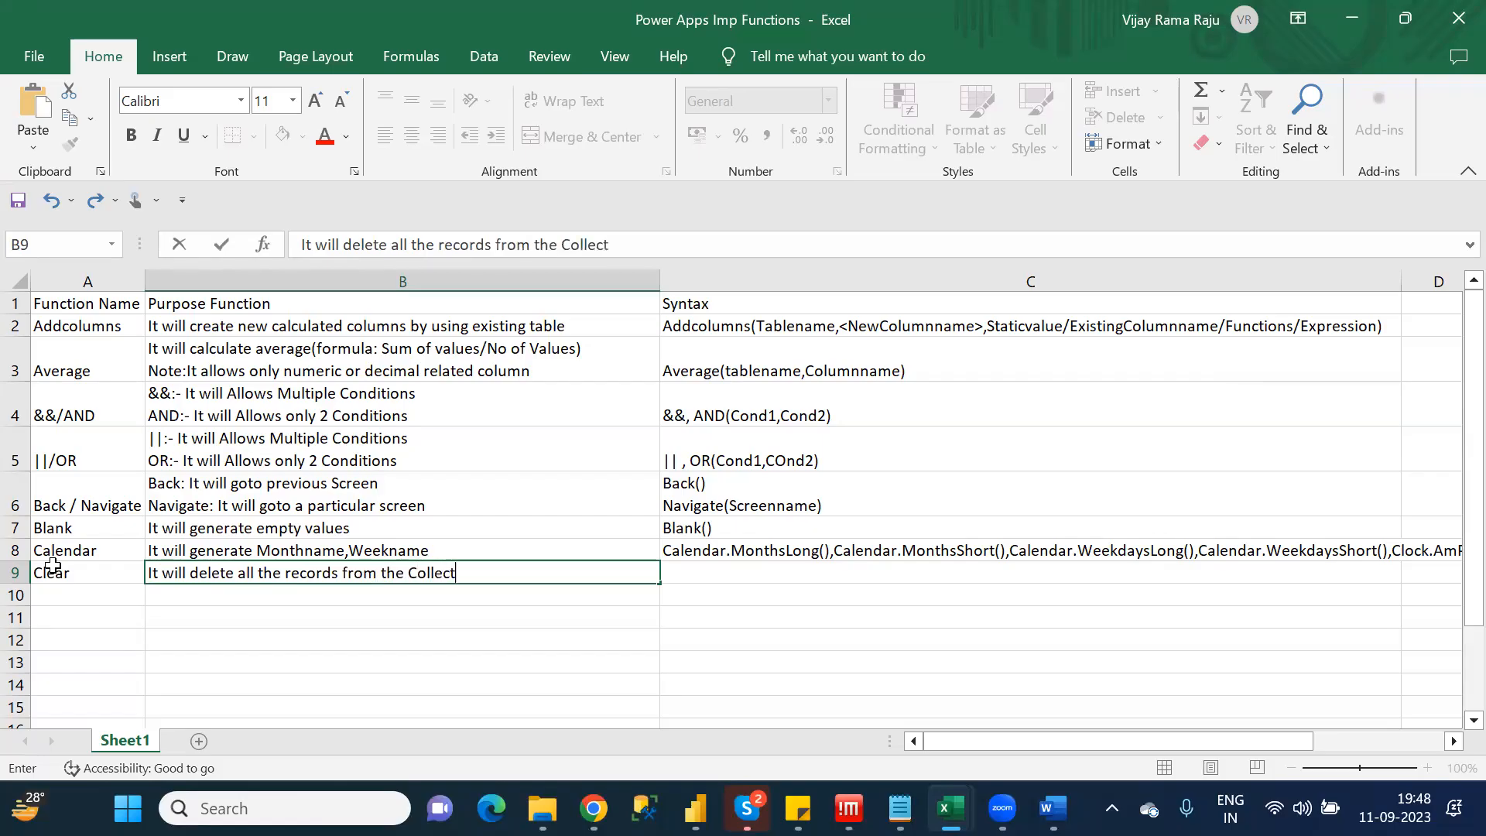
{"action": "key", "text": "Tab"}
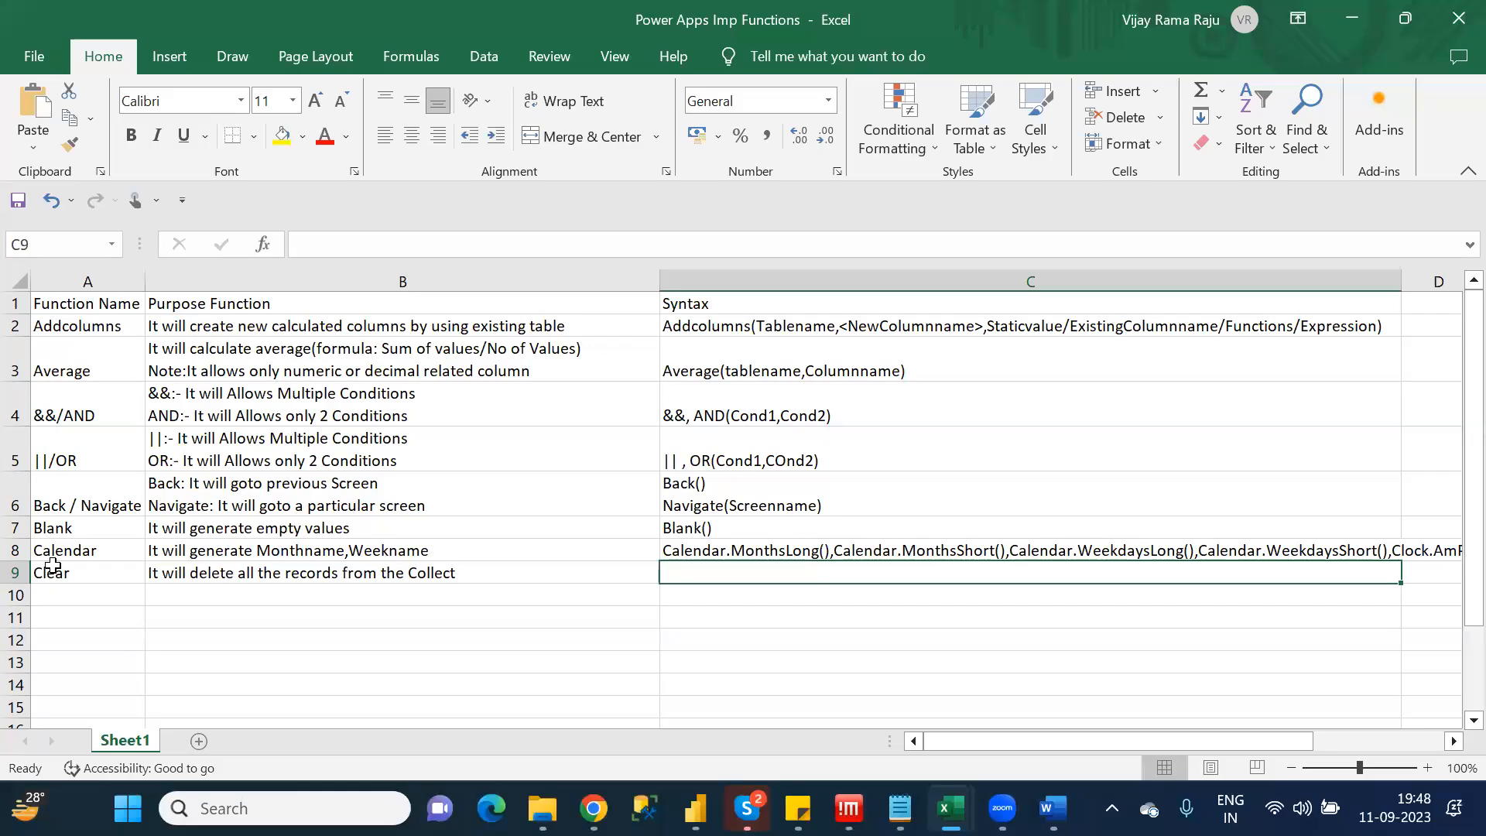
Enter the syntax "Clear(Collectionname)" for the Clear function in C9
{"action": "type", "text": "Clear"}
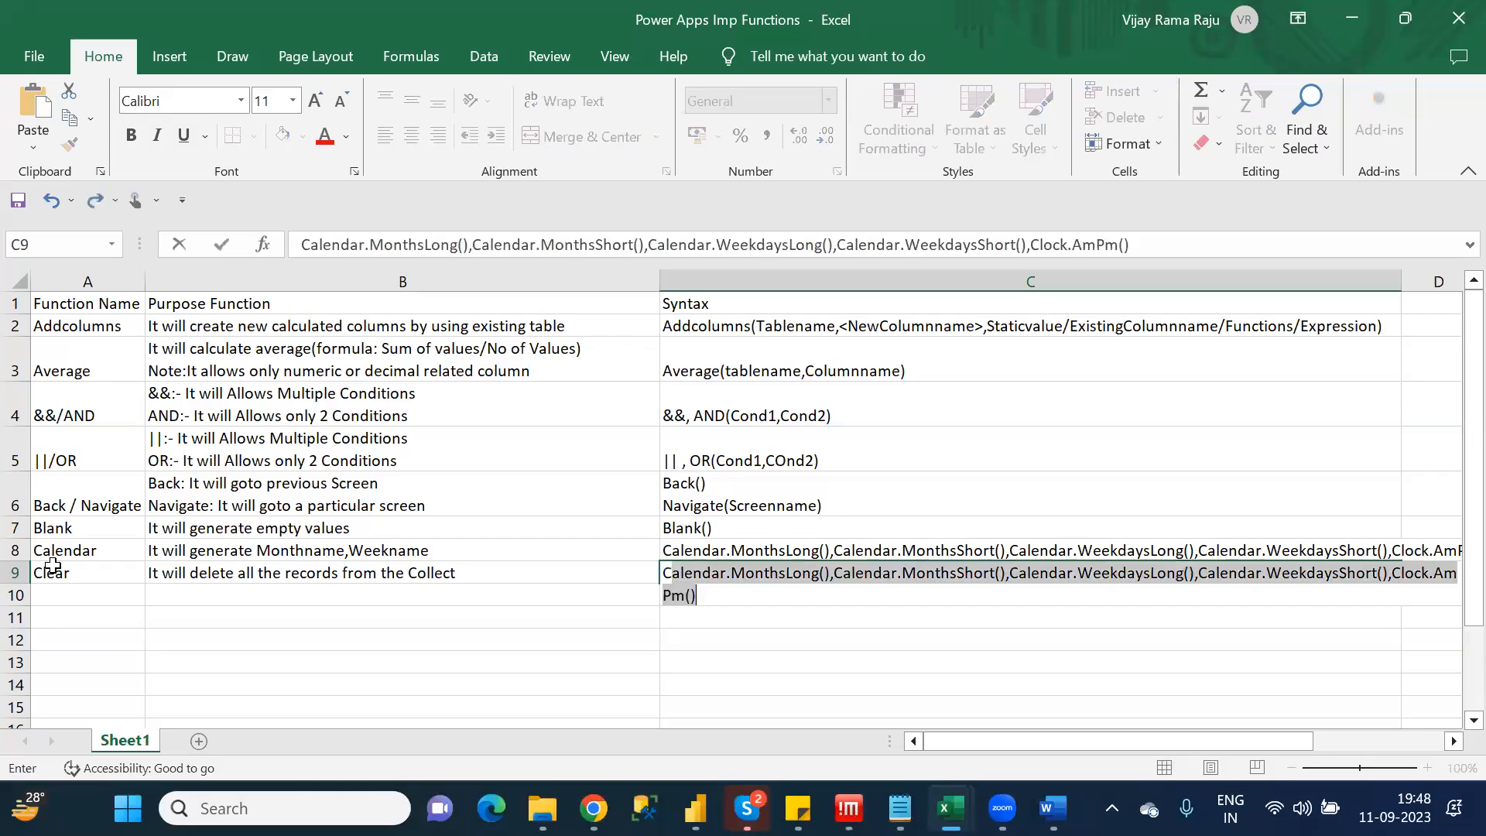
{"action": "type", "text": "("}
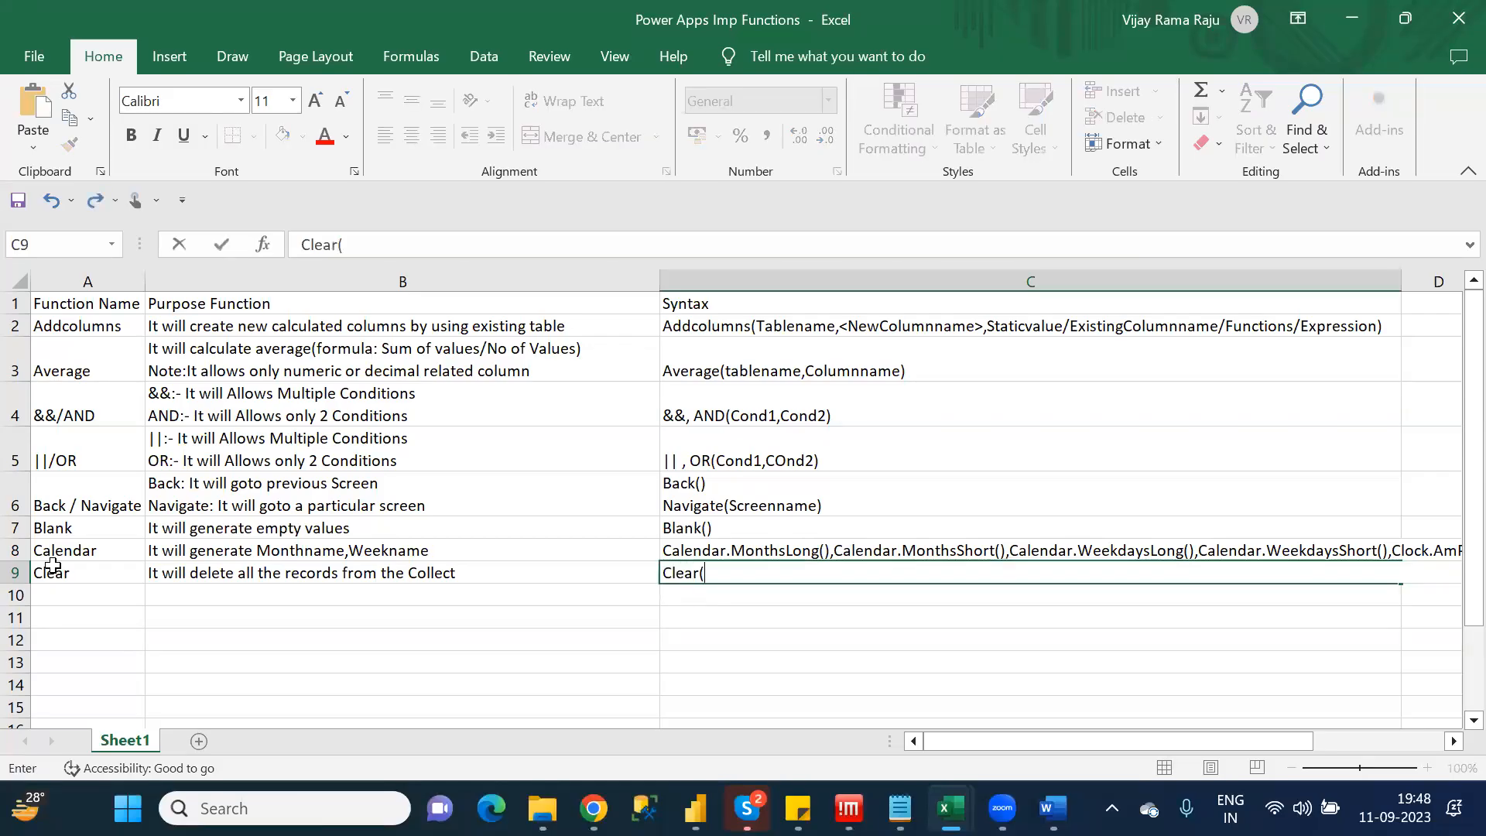
{"action": "type", "text": "Collectionname)"}
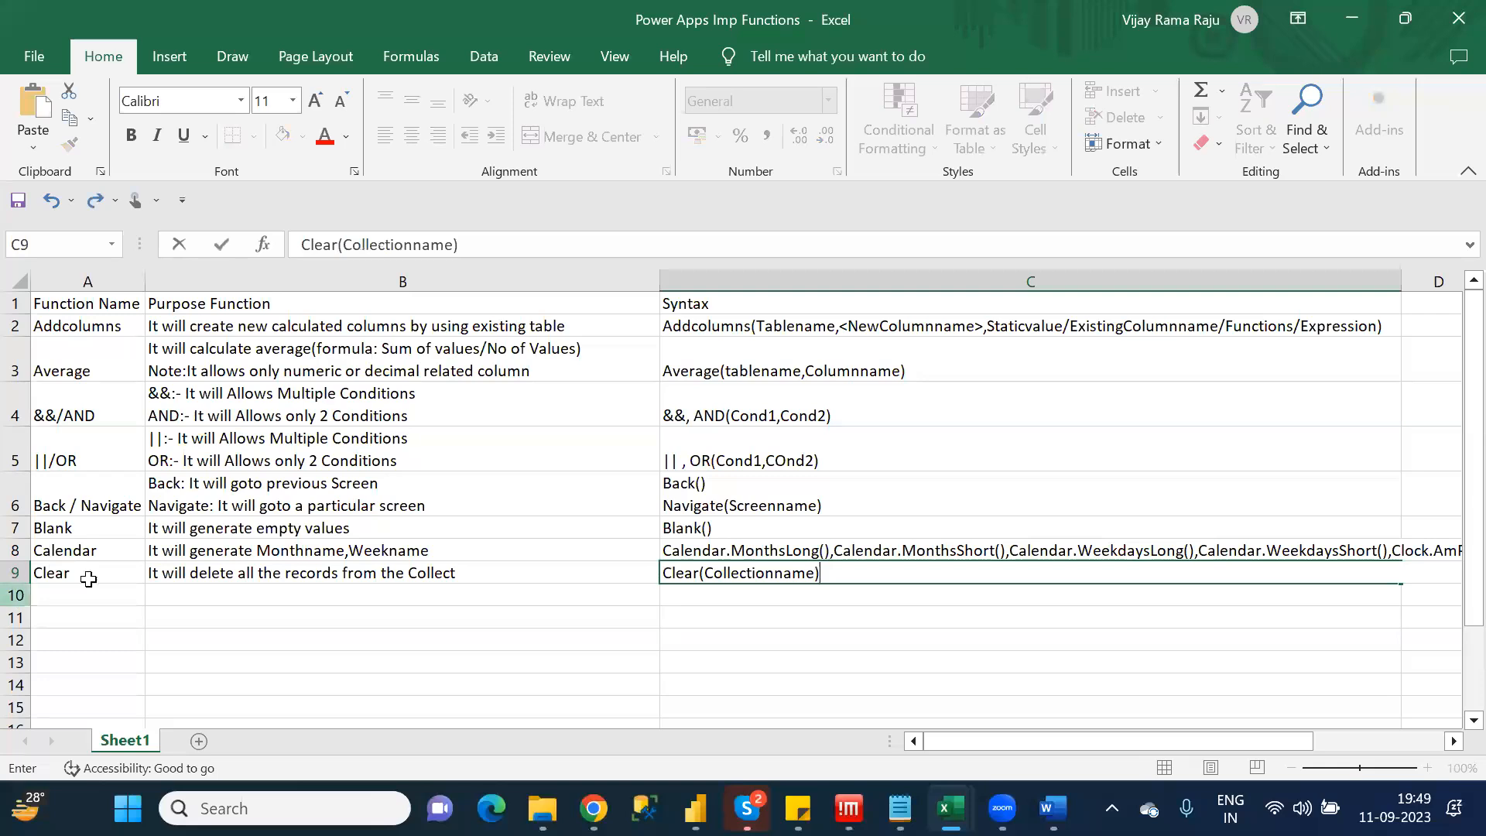
{"action": "left_click", "coordinate": [126, 597]}
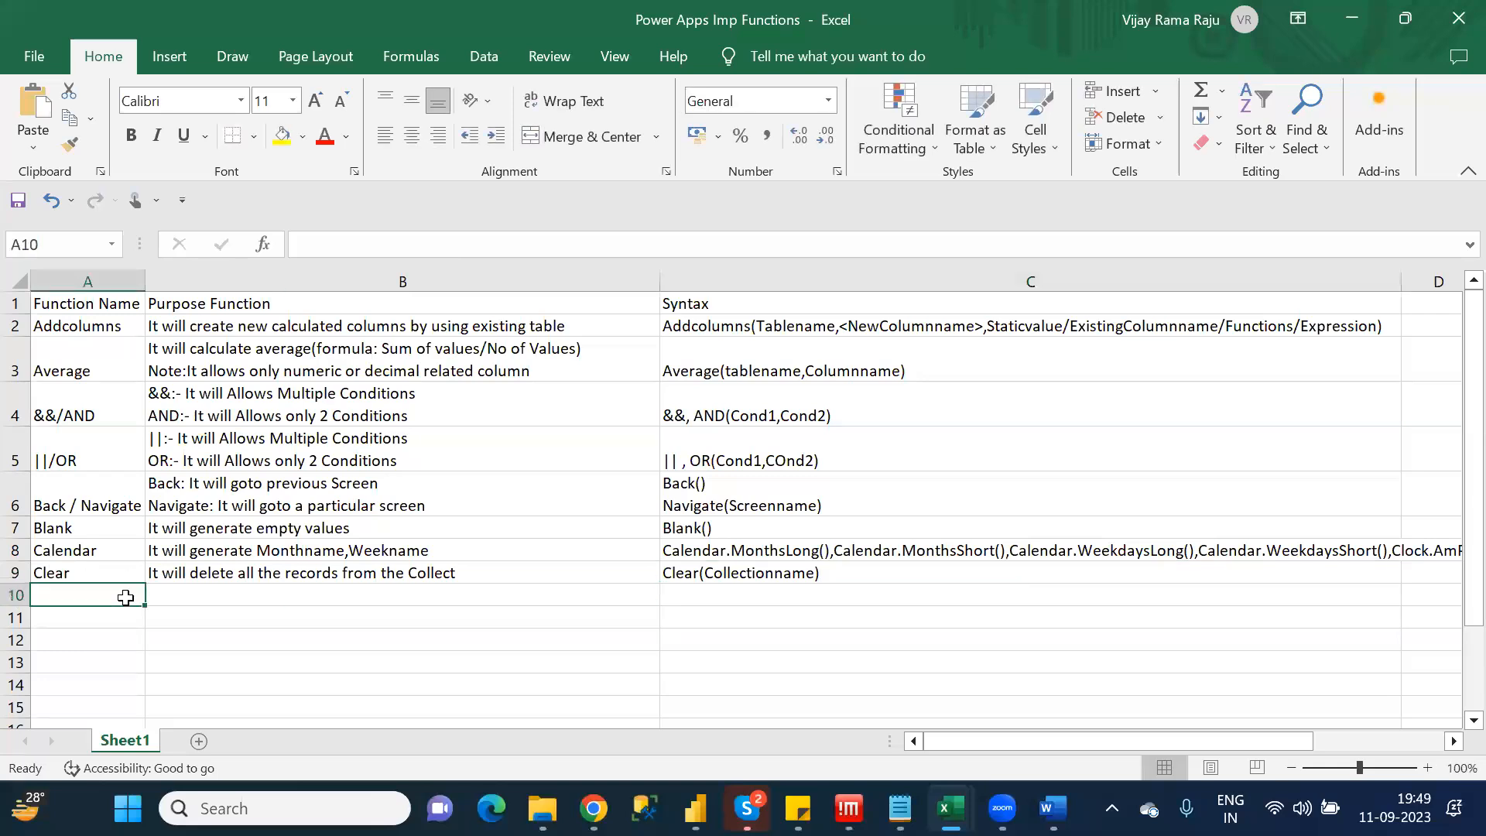
Add the function name Collect in A10 with the purpose "It will create temporary table" in B10
{"action": "type", "text": "Co"}
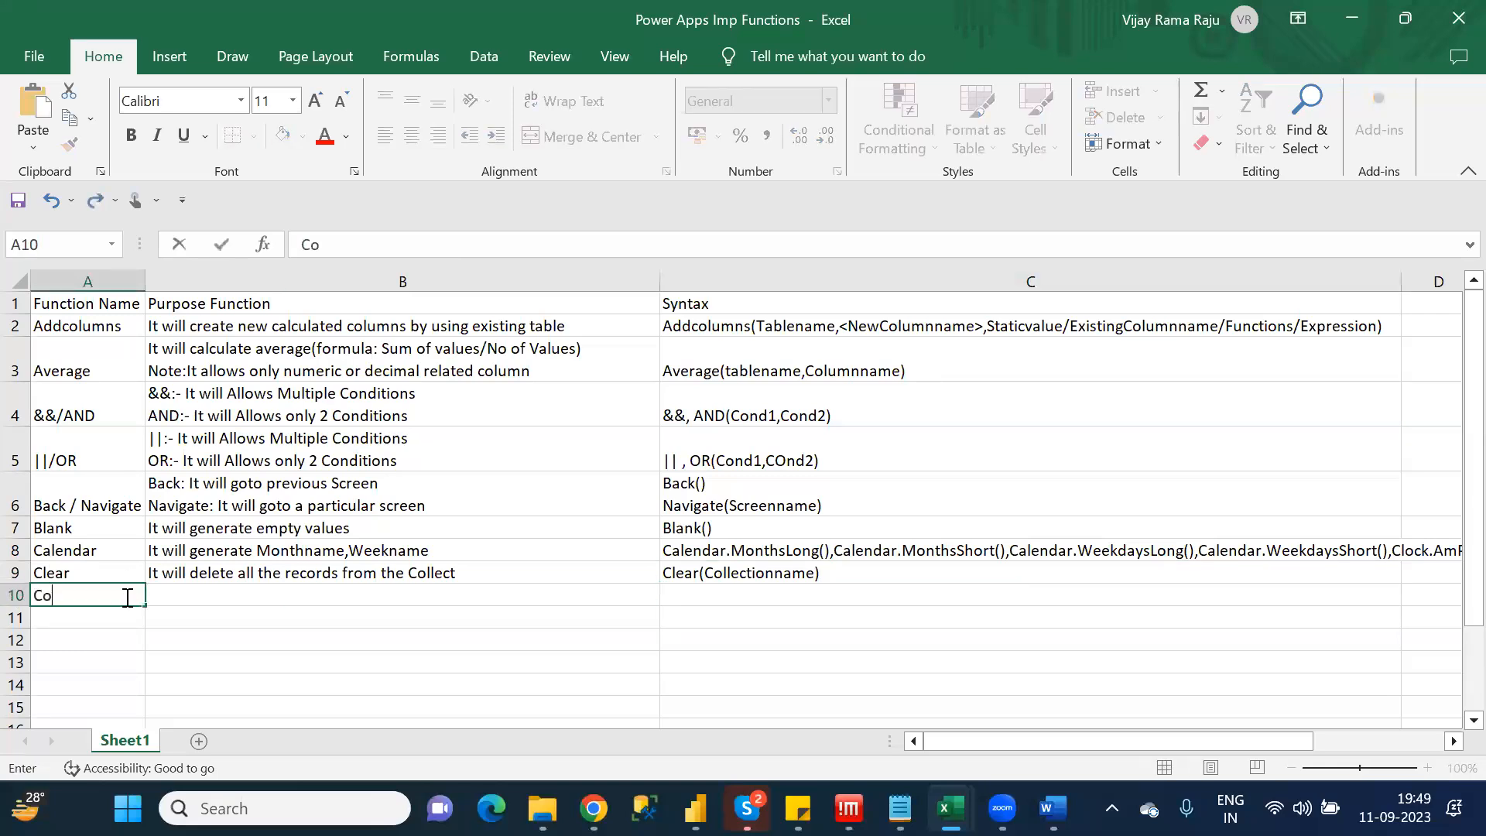
{"action": "type", "text": "llect"}
{"action": "key", "text": "Tab"}
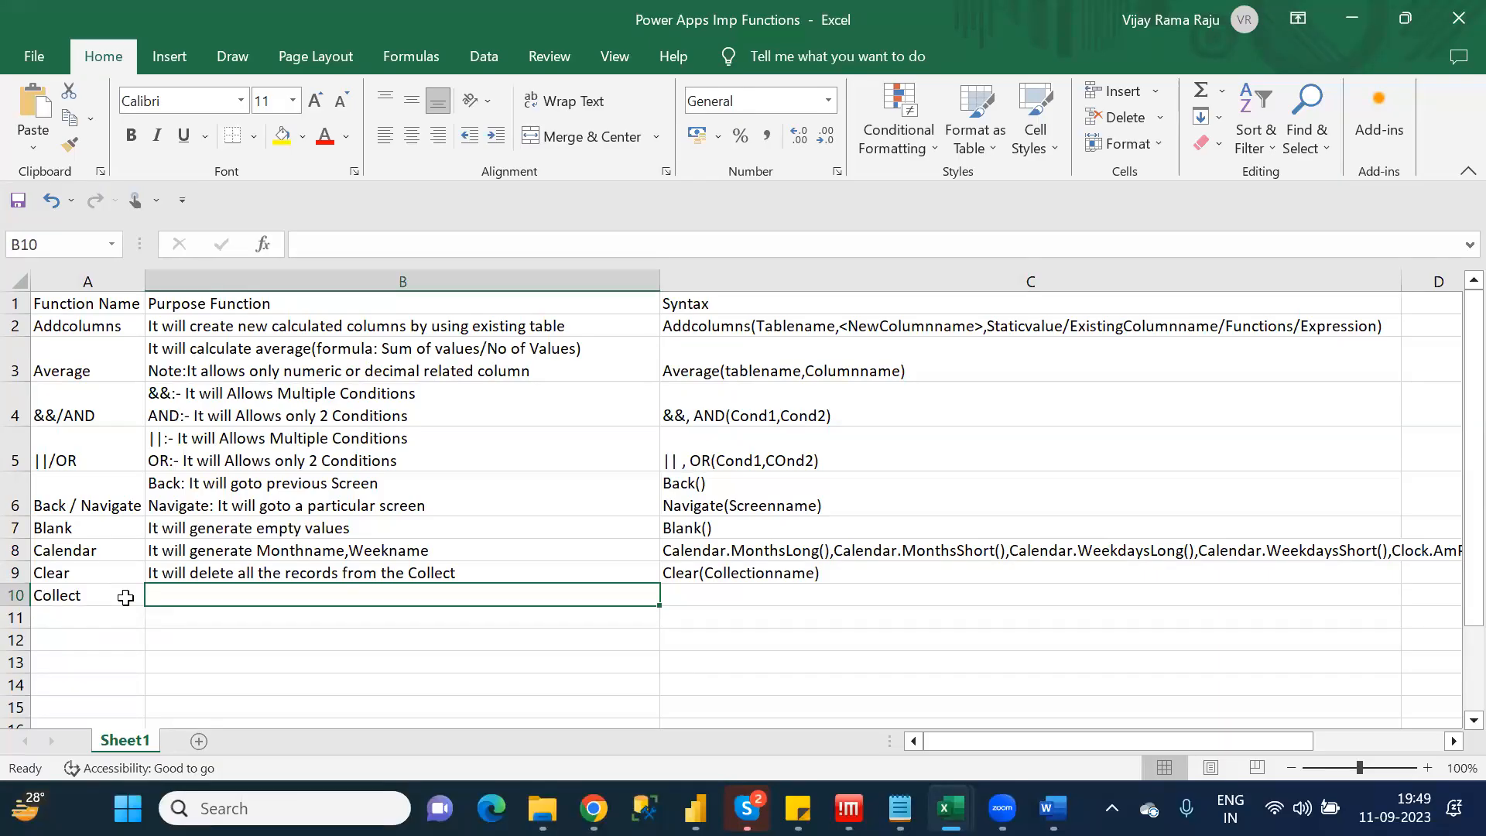
{"action": "type", "text": "It will create "}
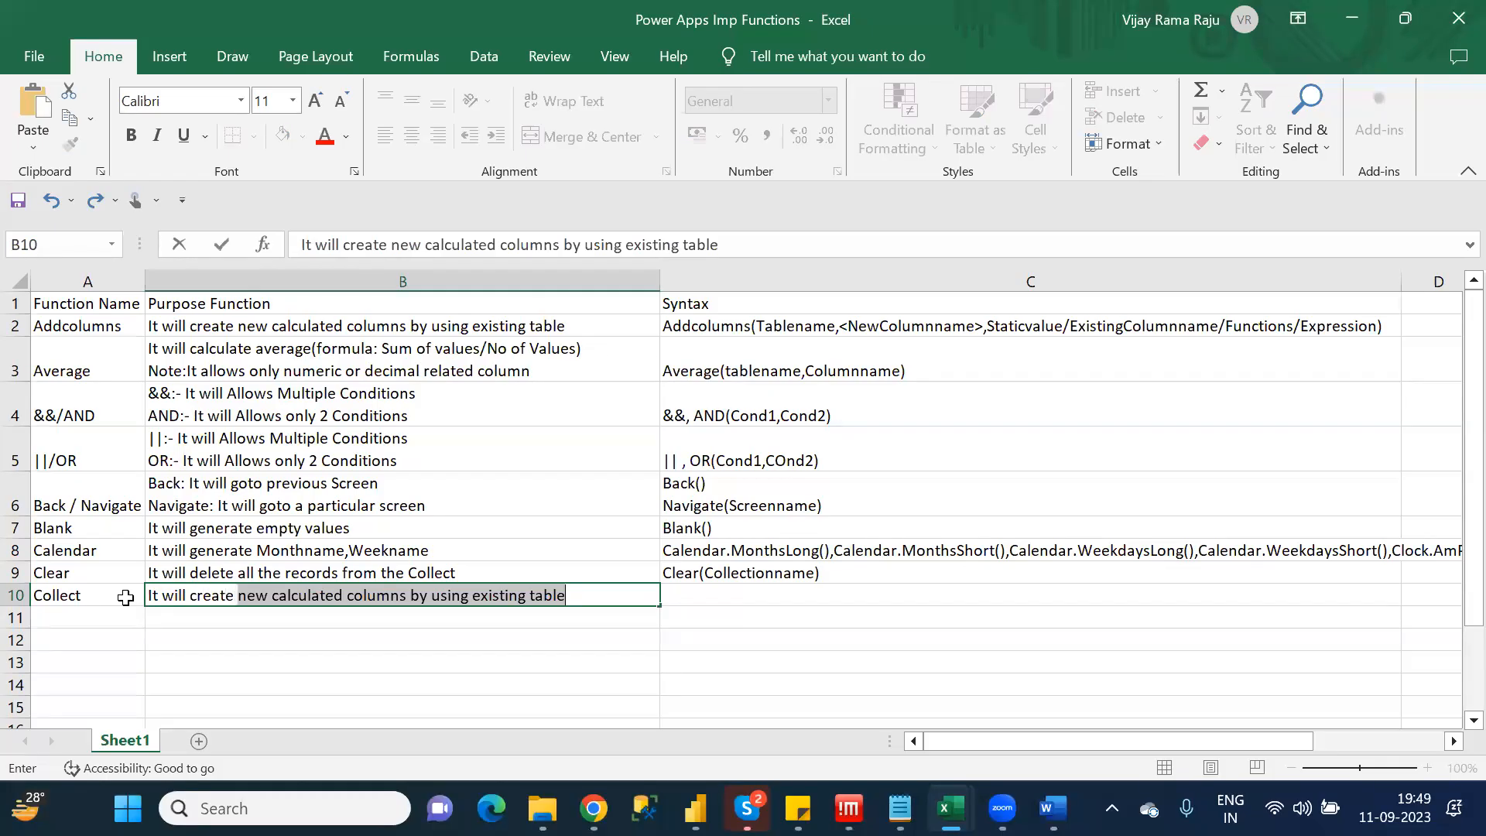
{"action": "type", "text": "t"}
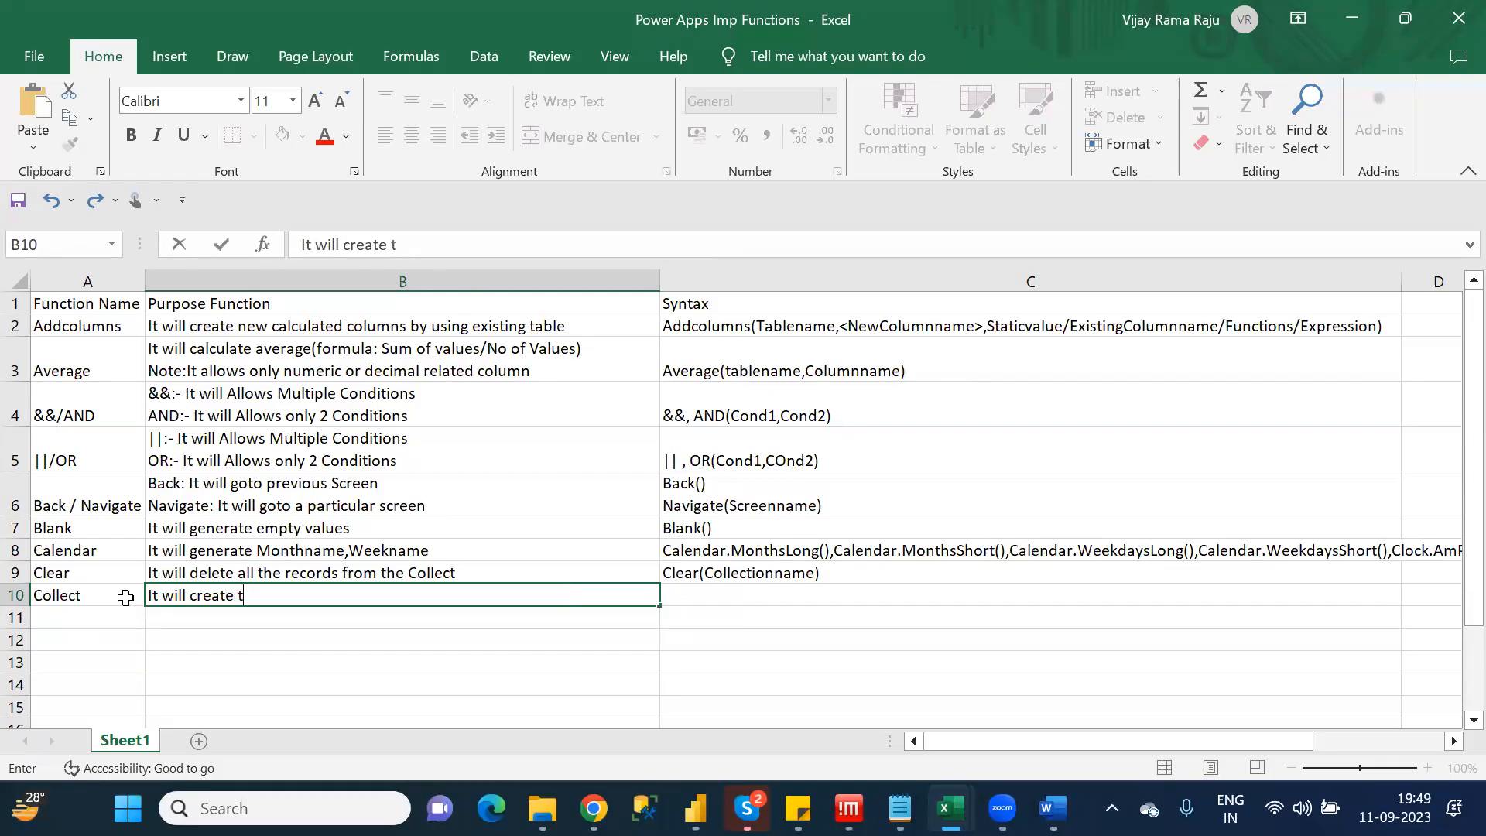
{"action": "type", "text": "emporary table"}
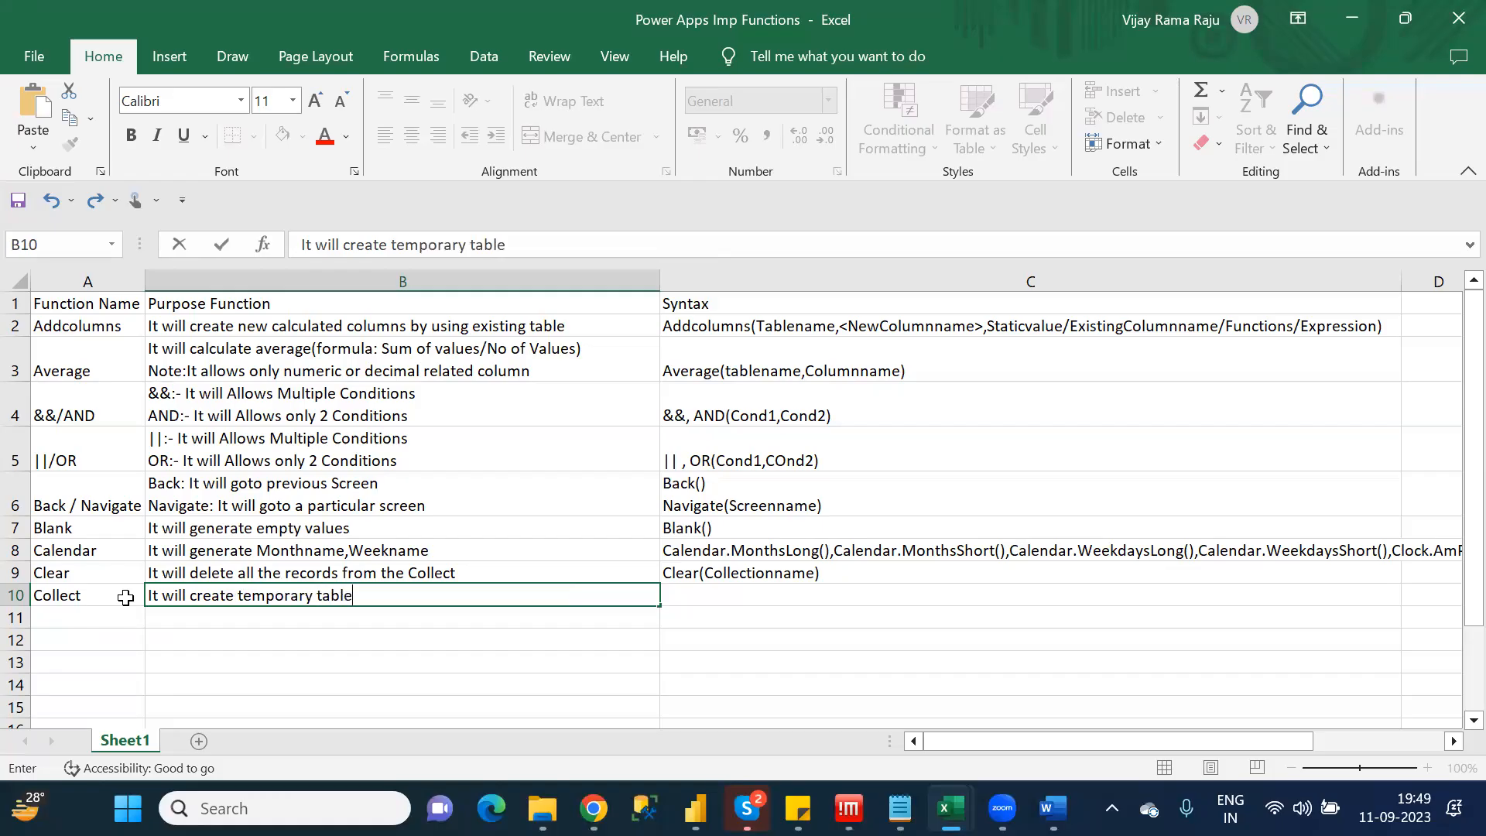
{"action": "key", "text": "Tab"}
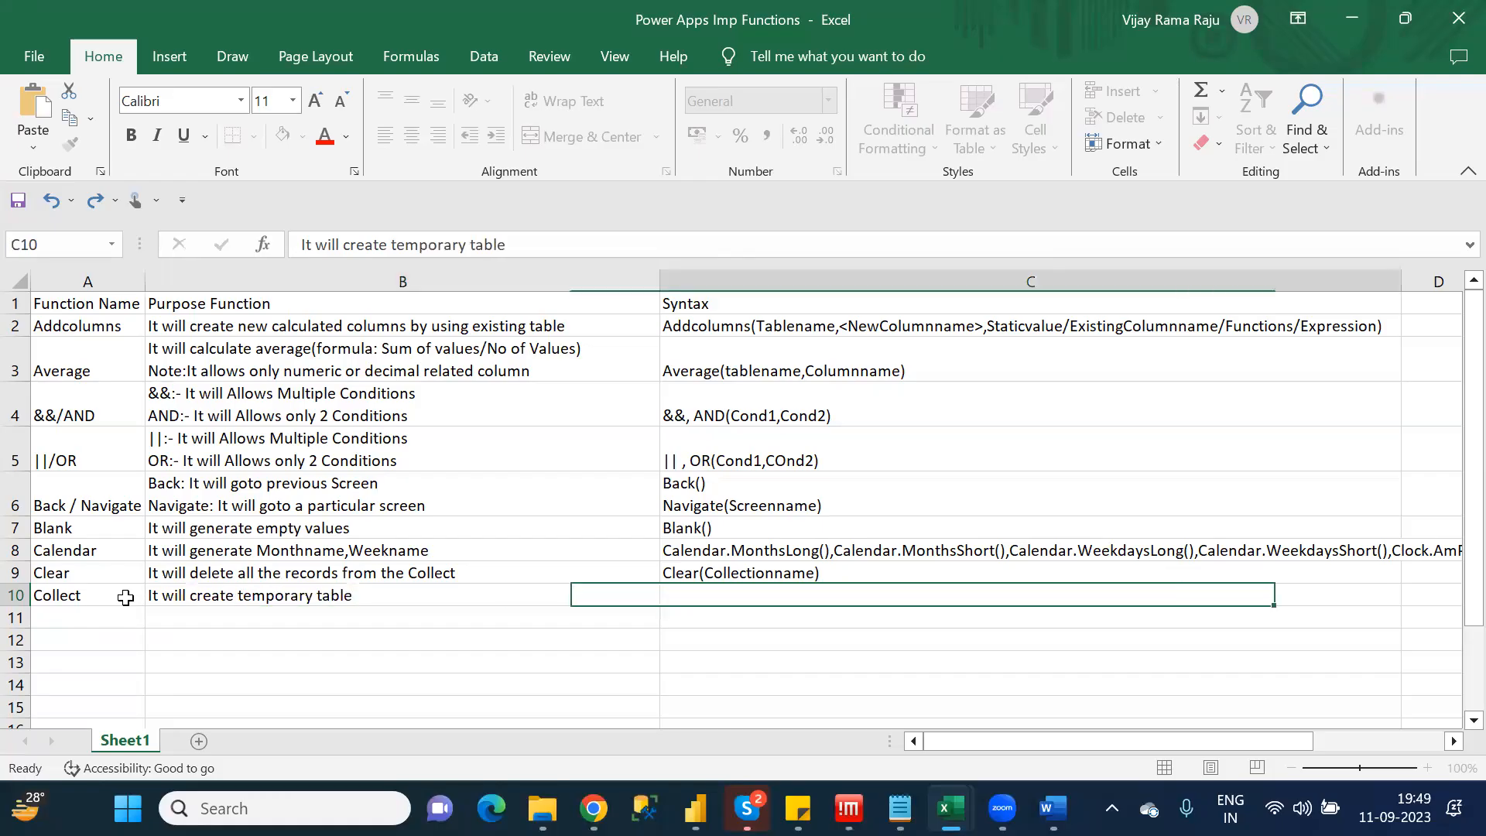
Begin the Collect syntax in C10 with "Collect(AnyName,{Columnname:Value,"
{"action": "type", "text": "C"}
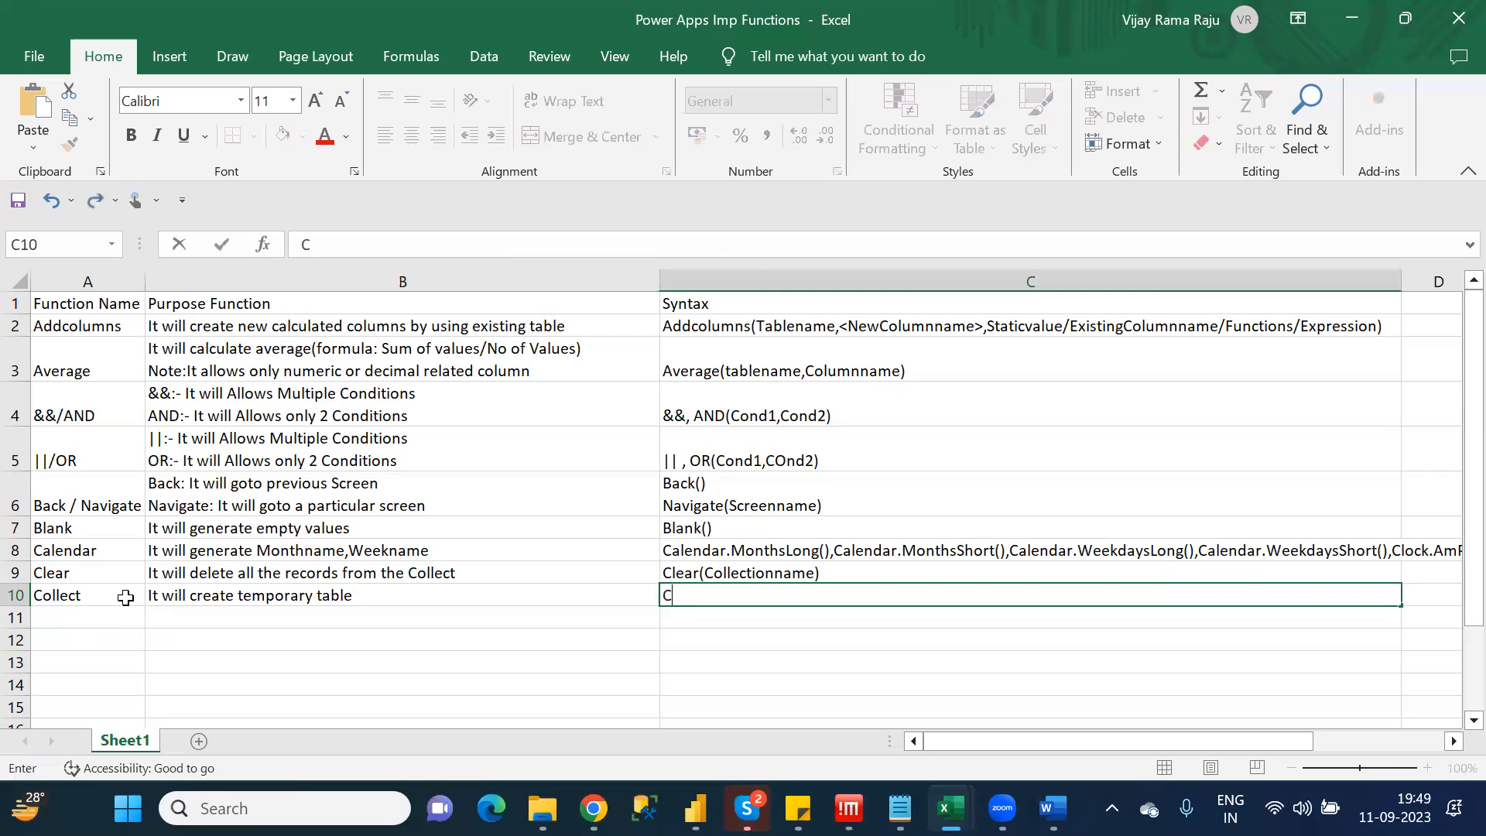
{"action": "type", "text": "ollect(AnyName"}
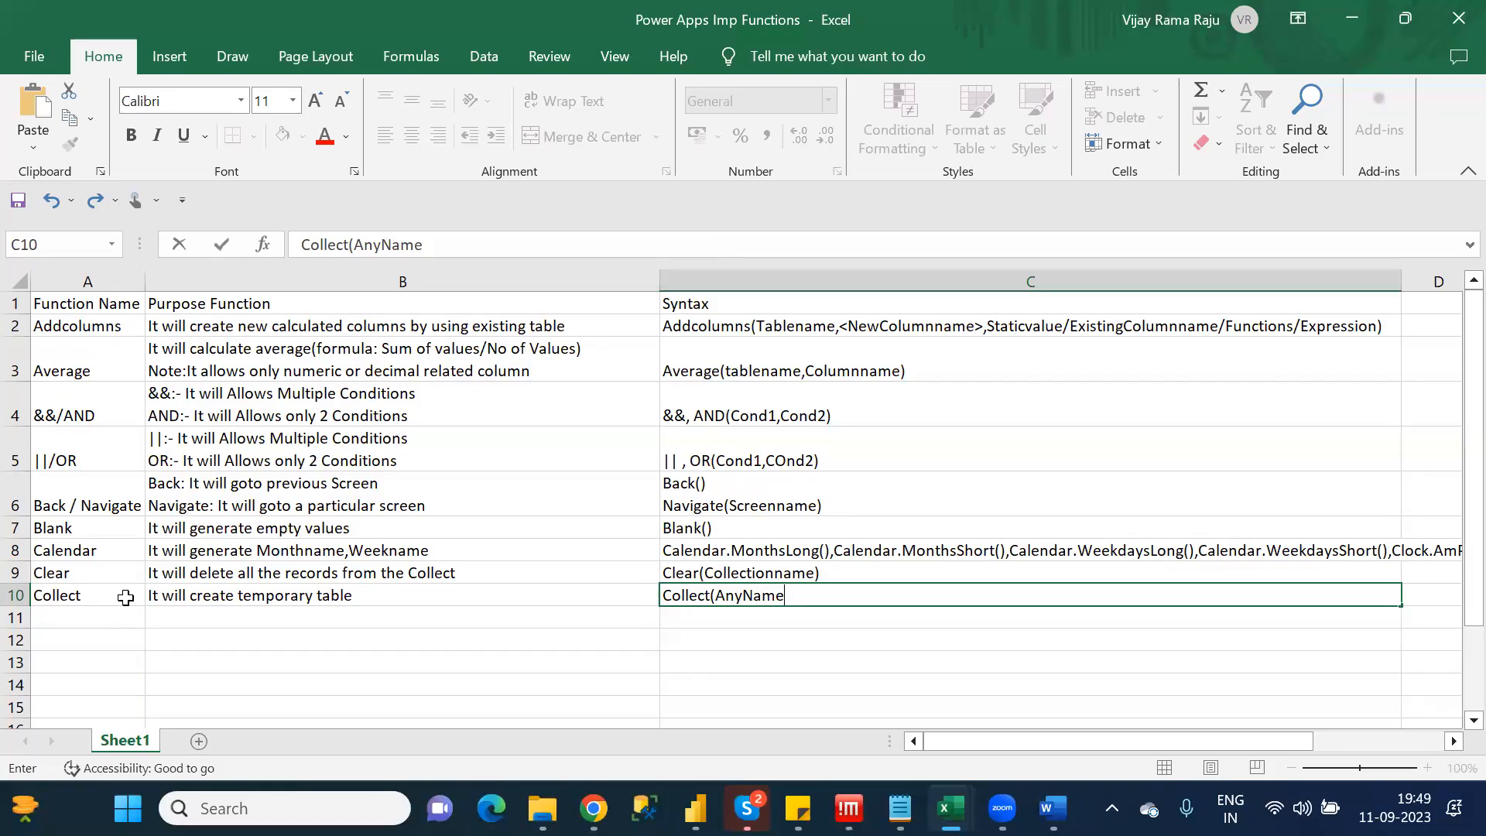
{"action": "type", "text": ",{"}
{"action": "type", "text": "Column"}
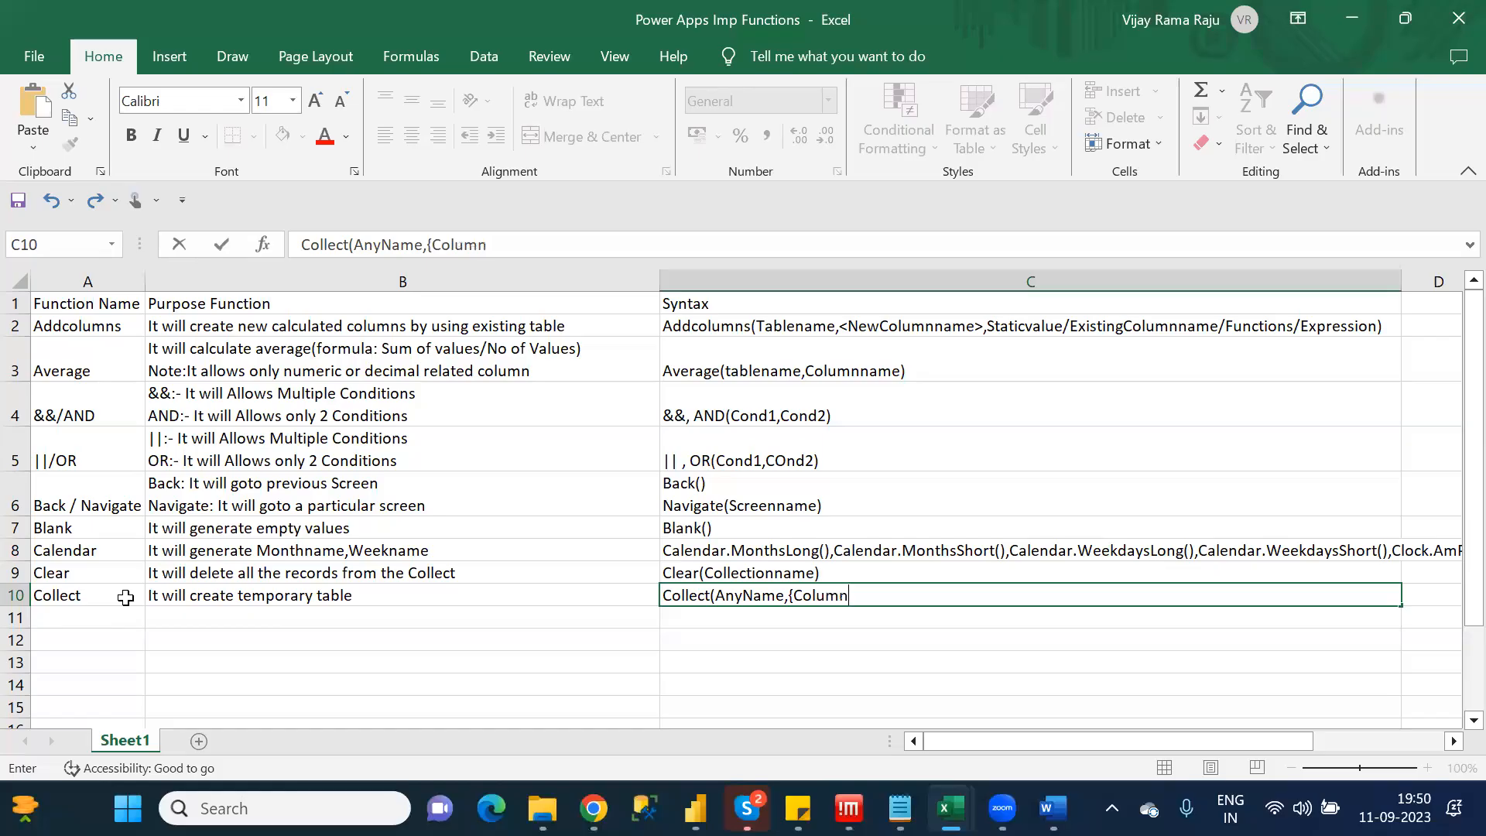
{"action": "type", "text": "name:Value,"}
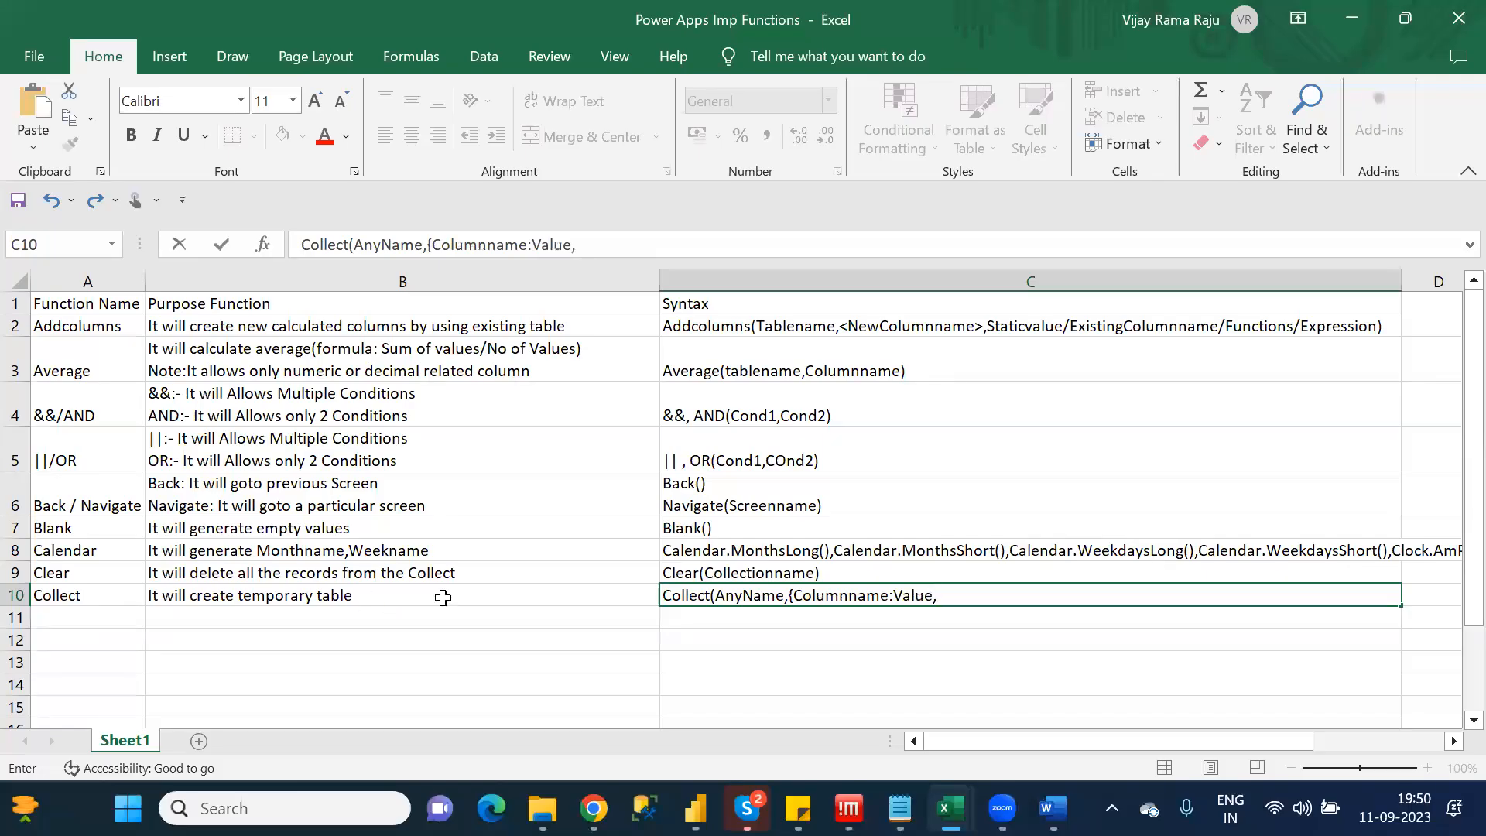
Duplicate the "Columnname:Value," pair at the end of the C10 syntax and close the record with "..}"
{"action": "left_click_drag", "start_coordinate": [941, 595], "coordinate": [800, 612]}
{"action": "key", "text": "ctrl+c"}
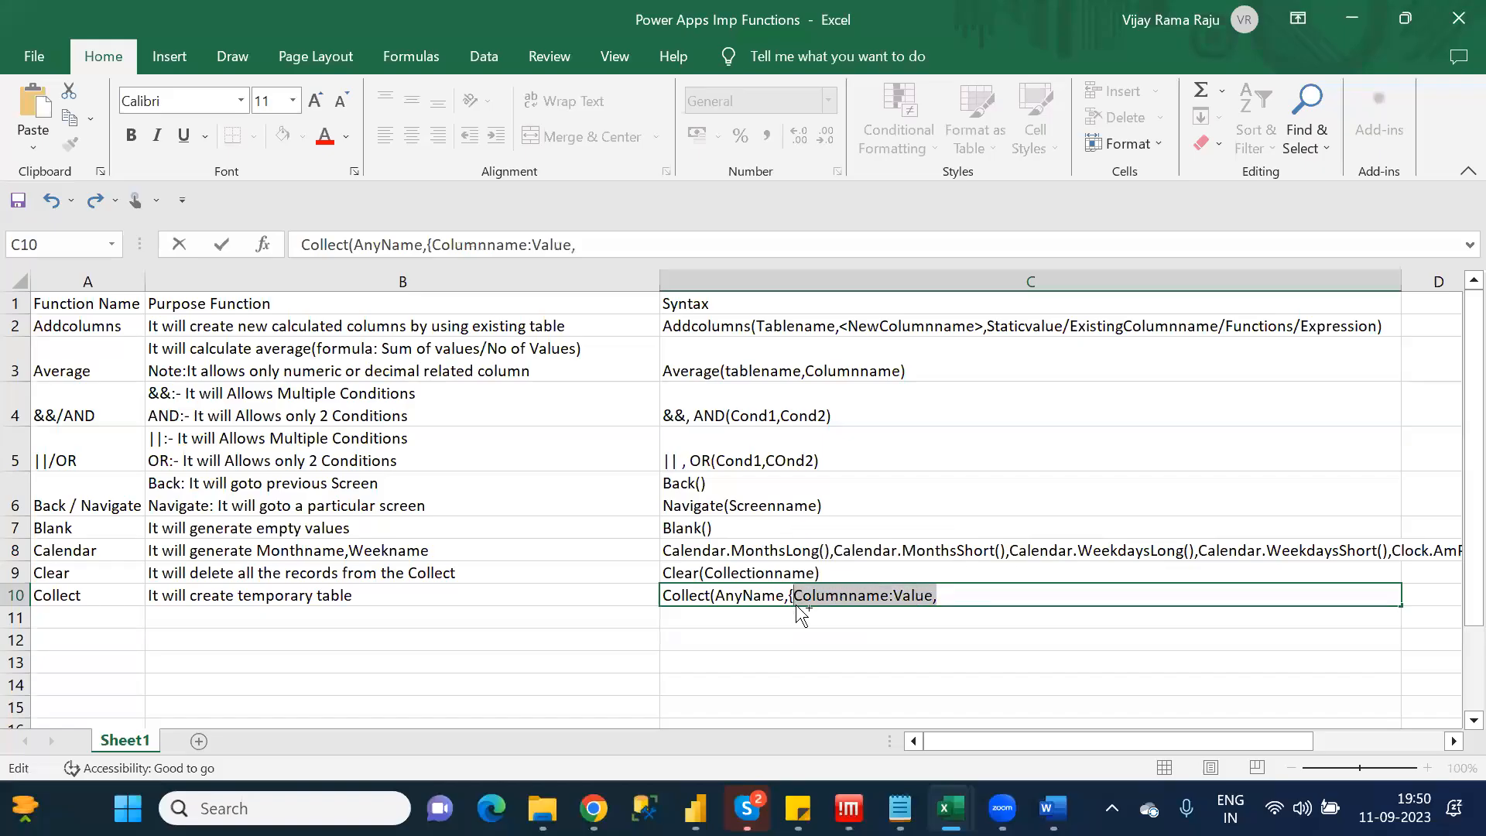
{"action": "left_click", "coordinate": [970, 601]}
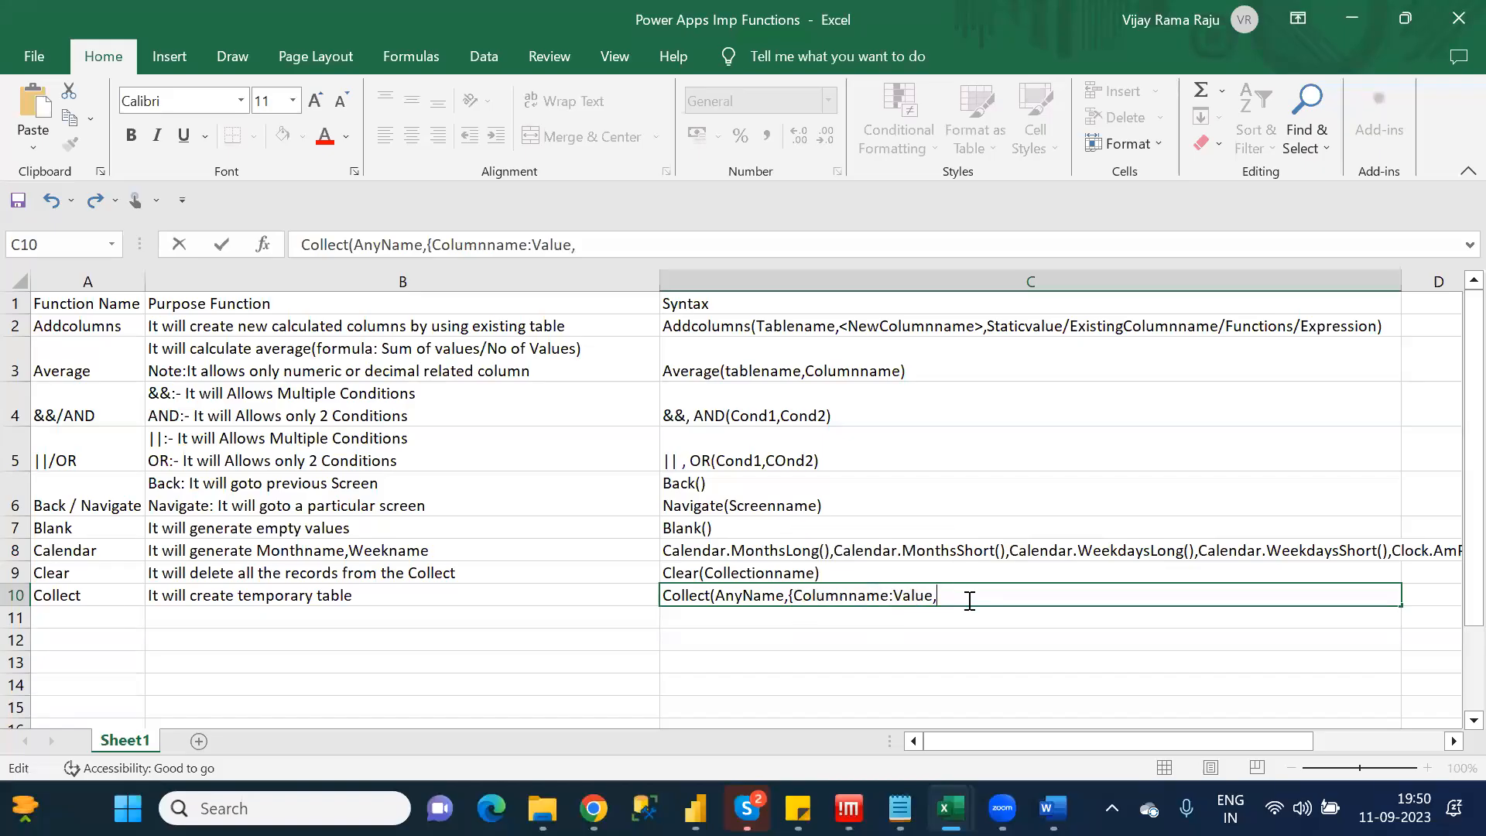
{"action": "key", "text": "ctrl+v"}
{"action": "type", "text": "..}"}
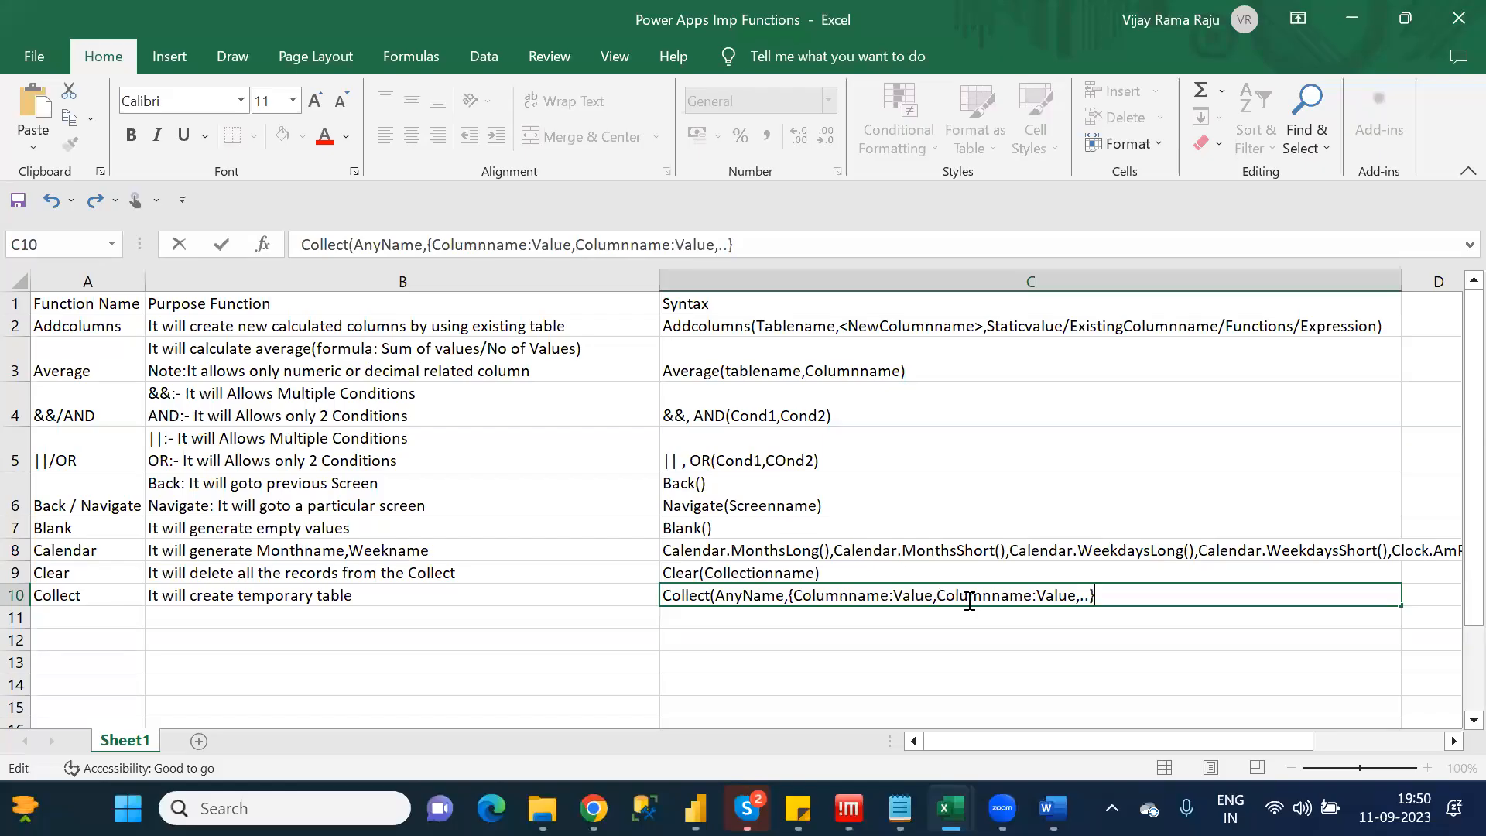
Add a comma and a second copy of the braced record to the C10 syntax, end it with "..)" and commit the entry
{"action": "type", "text": ","}
{"action": "left_click_drag", "start_coordinate": [792, 594], "coordinate": [1102, 593]}
{"action": "key", "text": "ctrl+c"}
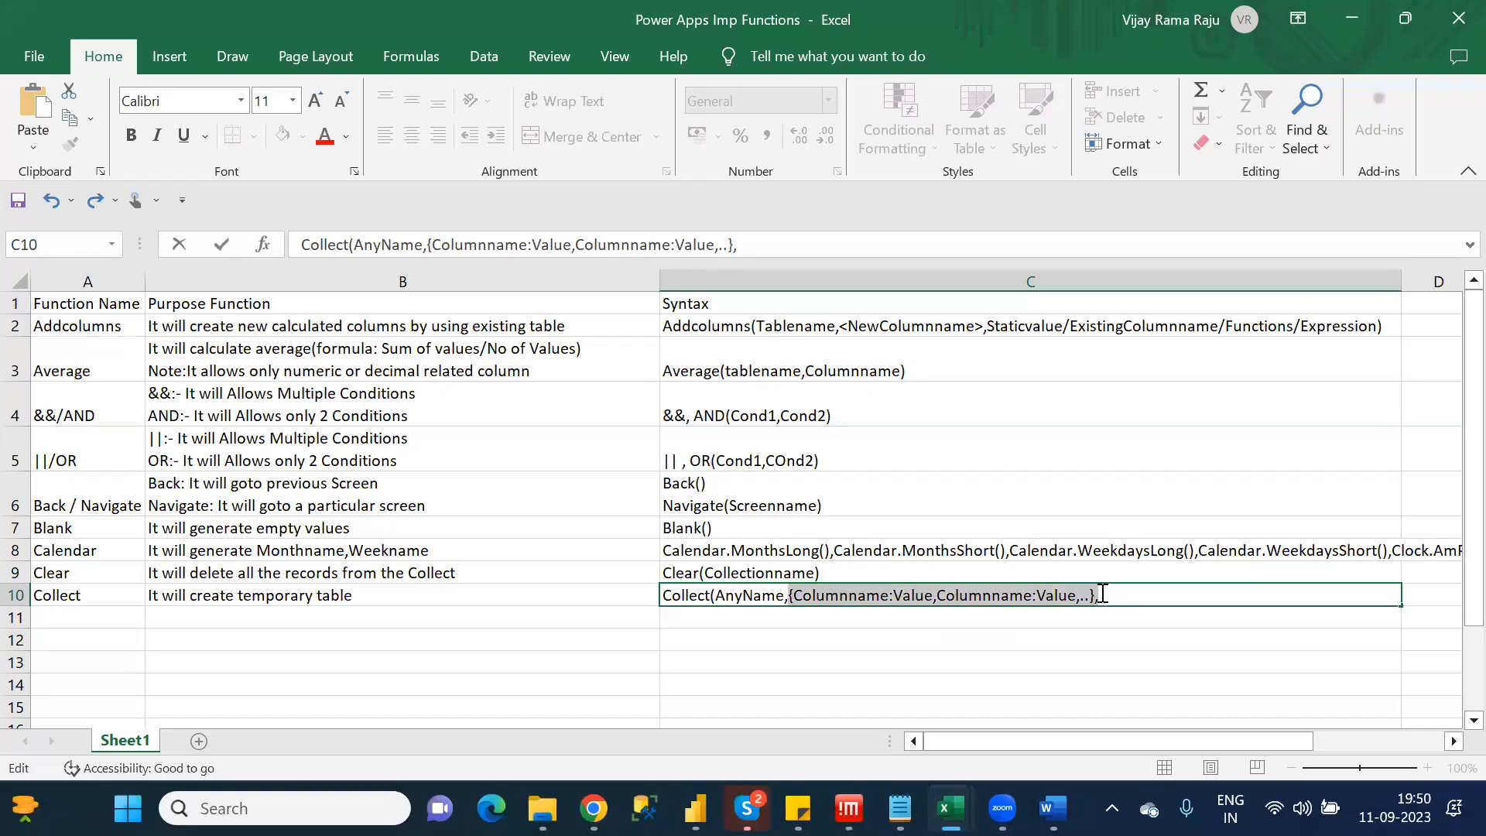
{"action": "left_click", "coordinate": [1102, 593]}
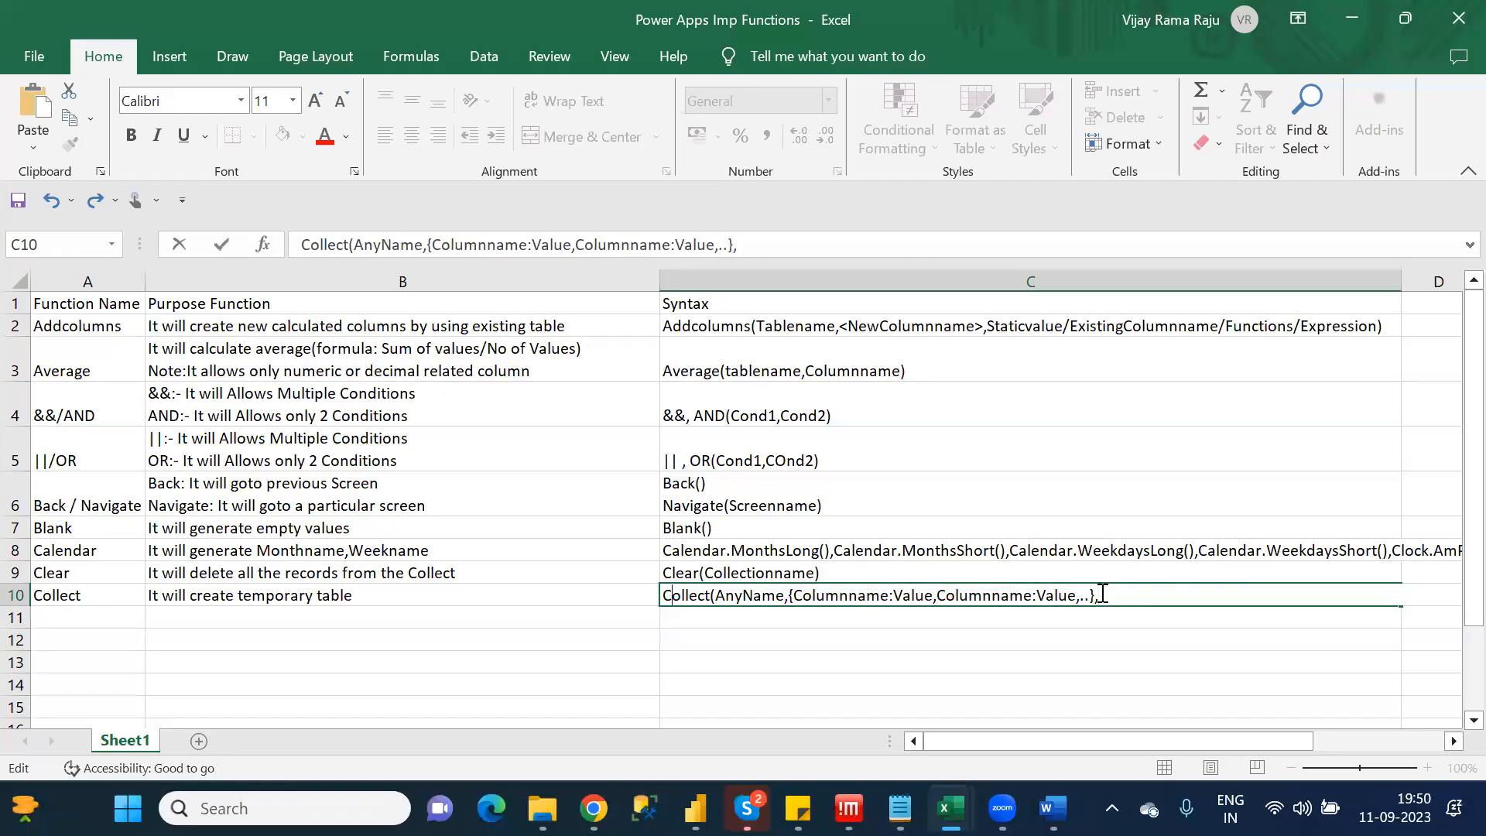
{"action": "key", "text": "ctrl+v"}
{"action": "type", "text": "..)"}
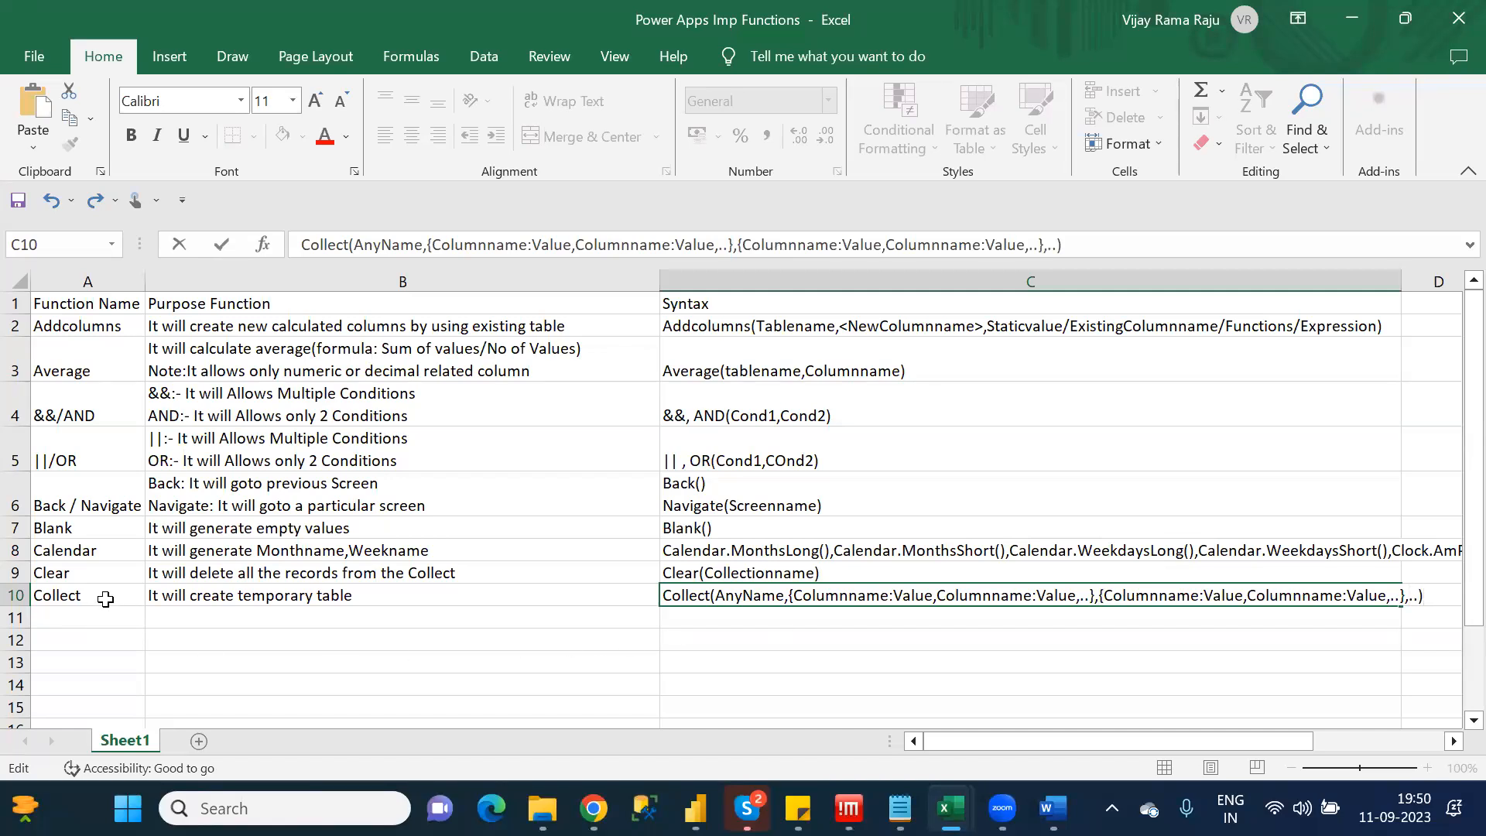
{"action": "left_click", "coordinate": [107, 602]}
Enter Clear Collect as the function name in A11
{"action": "left_click", "coordinate": [109, 614]}
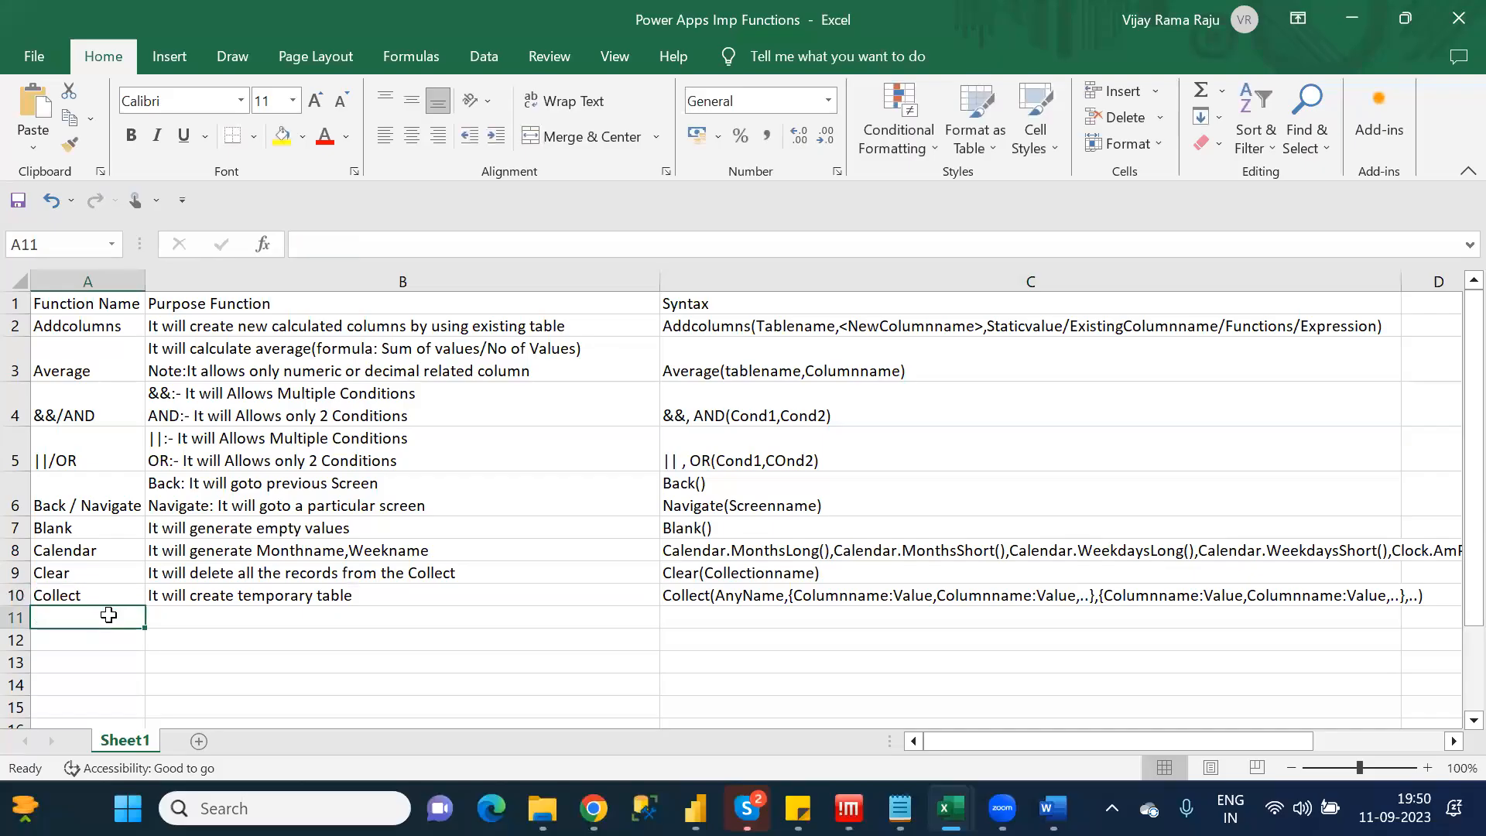
{"action": "type", "text": "Clear"}
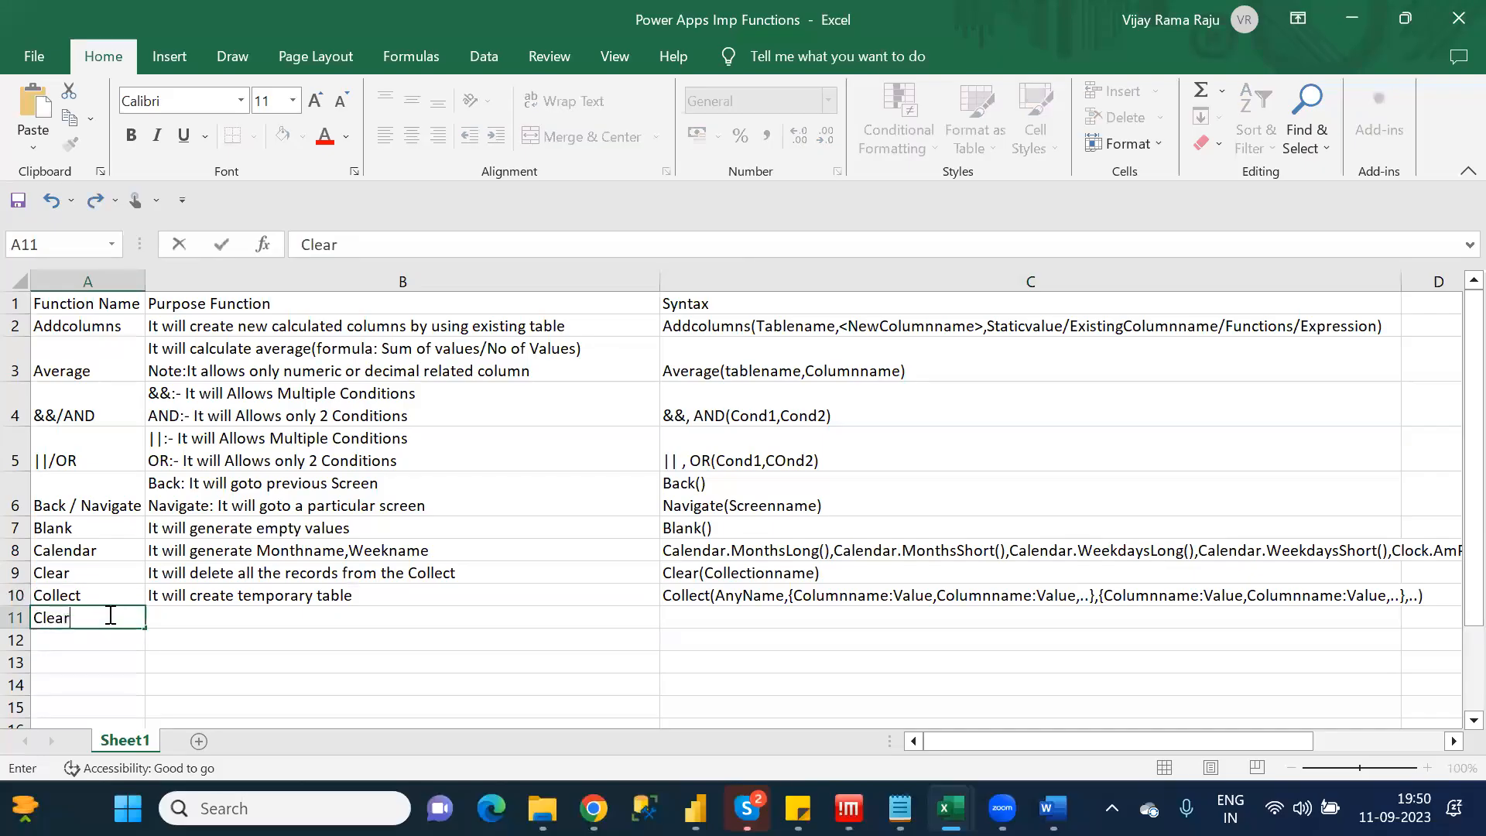
{"action": "type", "text": " Collect"}
{"action": "key", "text": "Tab"}
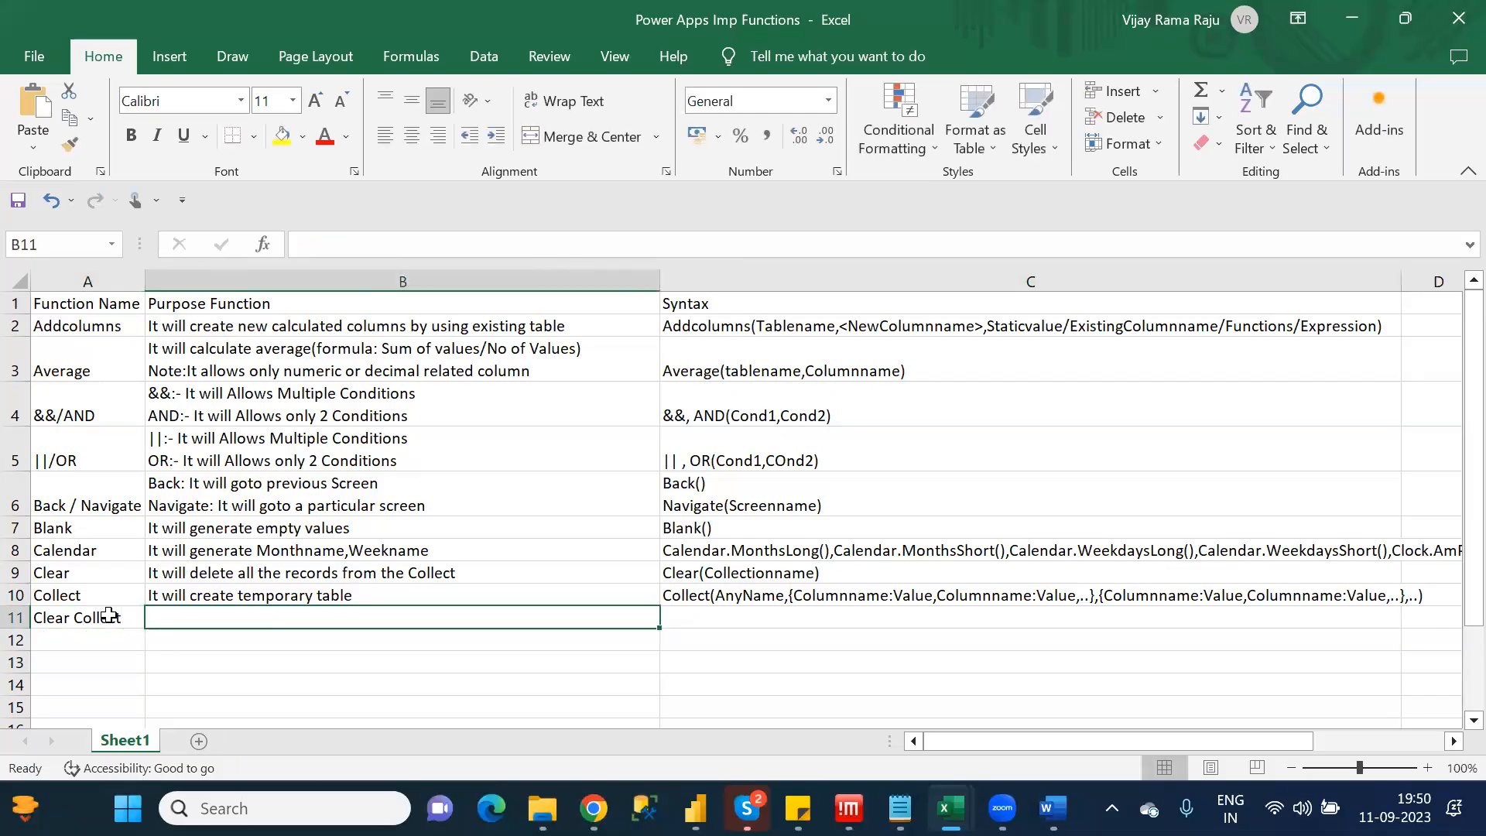
Begin the Clear Collect purpose in B11 with "First it will delete all the records in the existing collect table"
{"action": "type", "text": "Fi"}
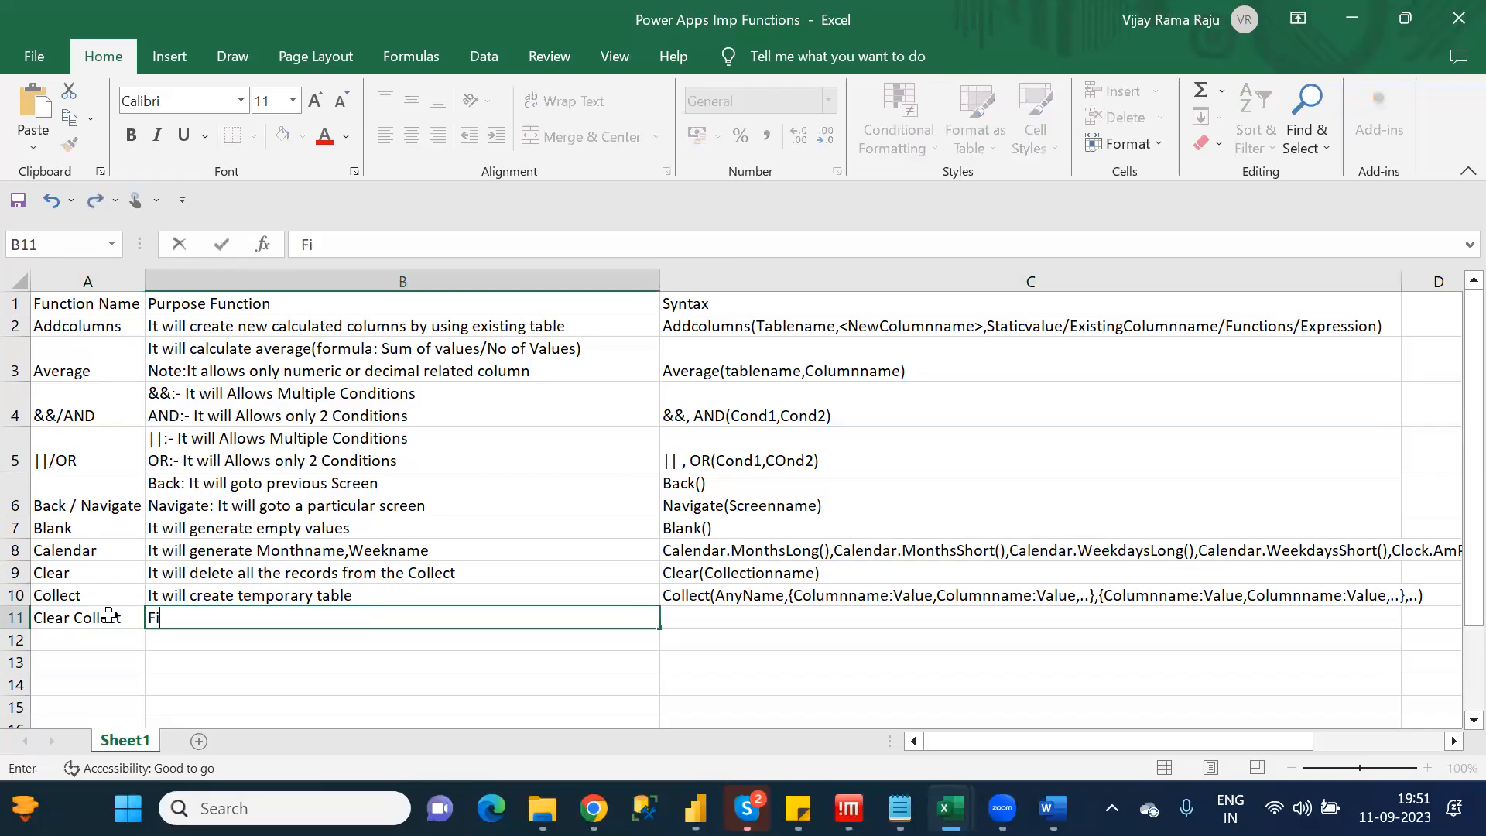
{"action": "type", "text": "rst it willl"}
{"action": "key", "text": "BackSpace"}
{"action": "key", "text": "BackSpace"}
{"action": "type", "text": "d"}
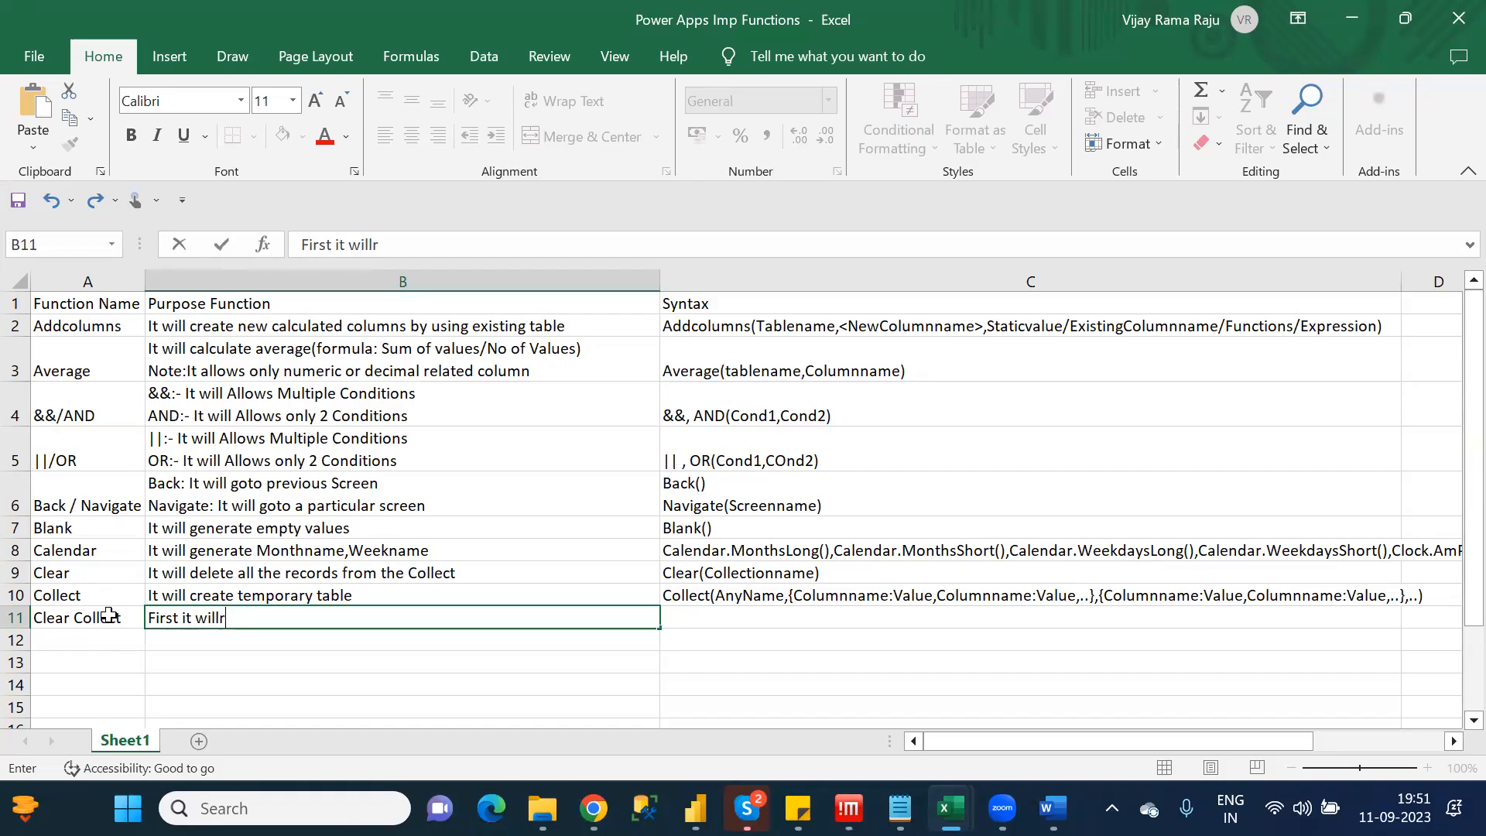
{"action": "type", "text": "e"}
{"action": "type", "text": "lete all "}
{"action": "type", "text": "the recor"}
{"action": "type", "text": "ds in "}
{"action": "type", "text": "teh"}
{"action": "key", "text": "BackSpace"}
{"action": "key", "text": "BackSpace"}
{"action": "type", "text": "he existing collect table"}
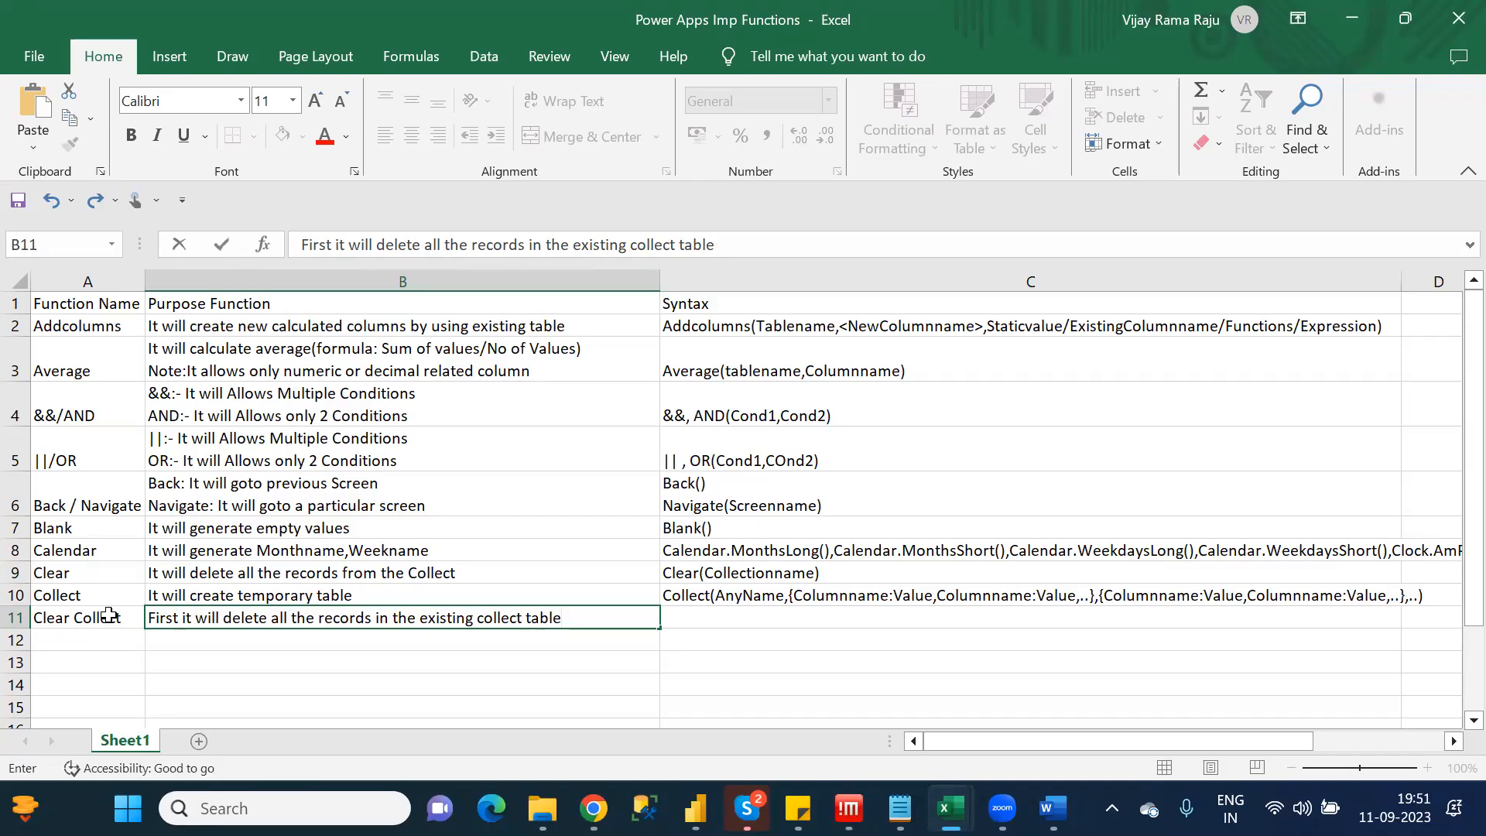
Continue the B11 purpose with ". After that I will create new records in the same collect table" and commit the entry
{"action": "type", "text": ". After tha"}
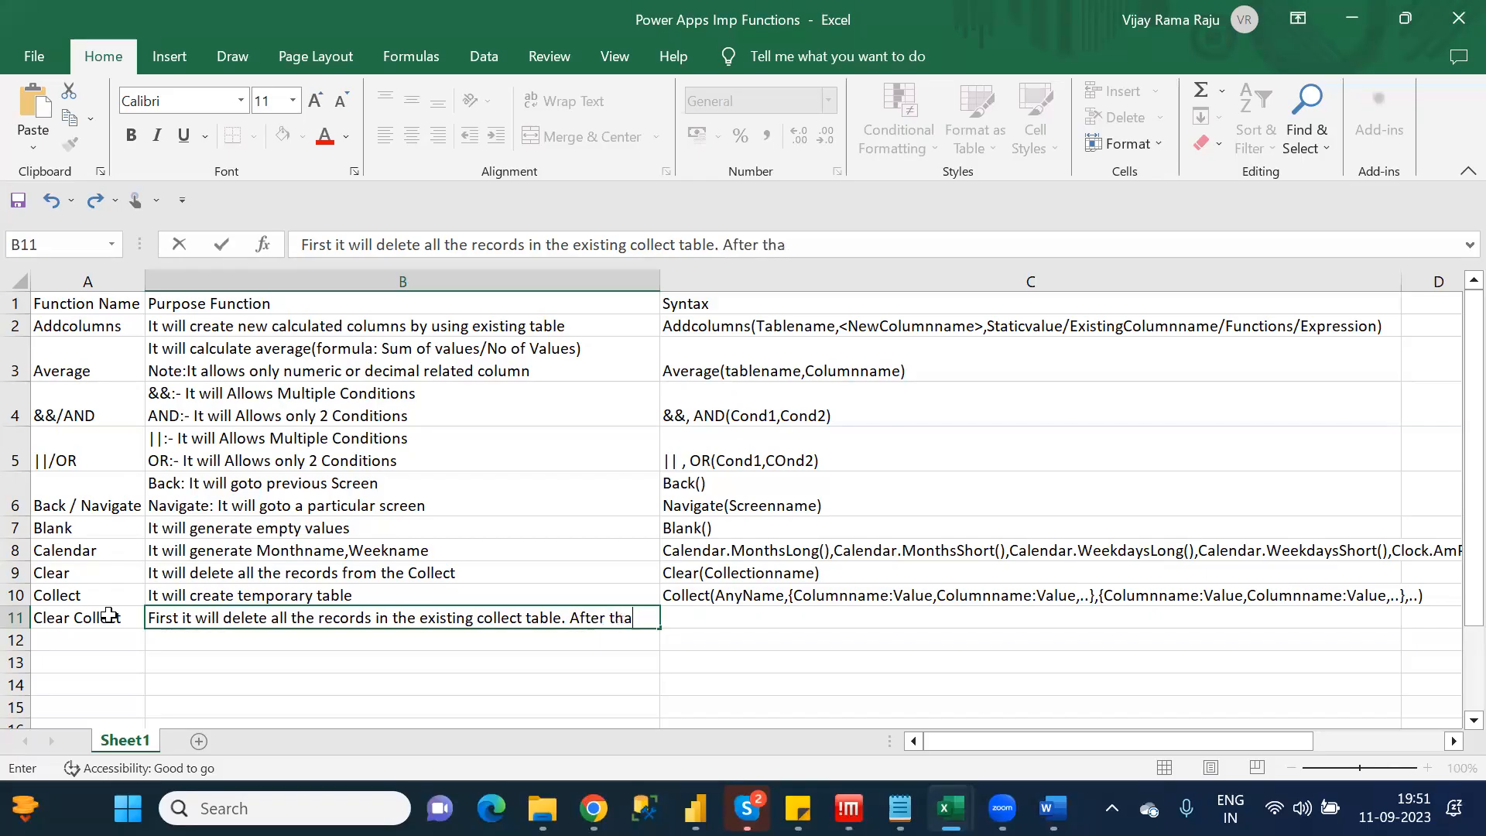
{"action": "type", "text": "t I will create new cr"}
{"action": "key", "text": "BackSpace"}
{"action": "key", "text": "BackSpace"}
{"action": "type", "text": "records in the"}
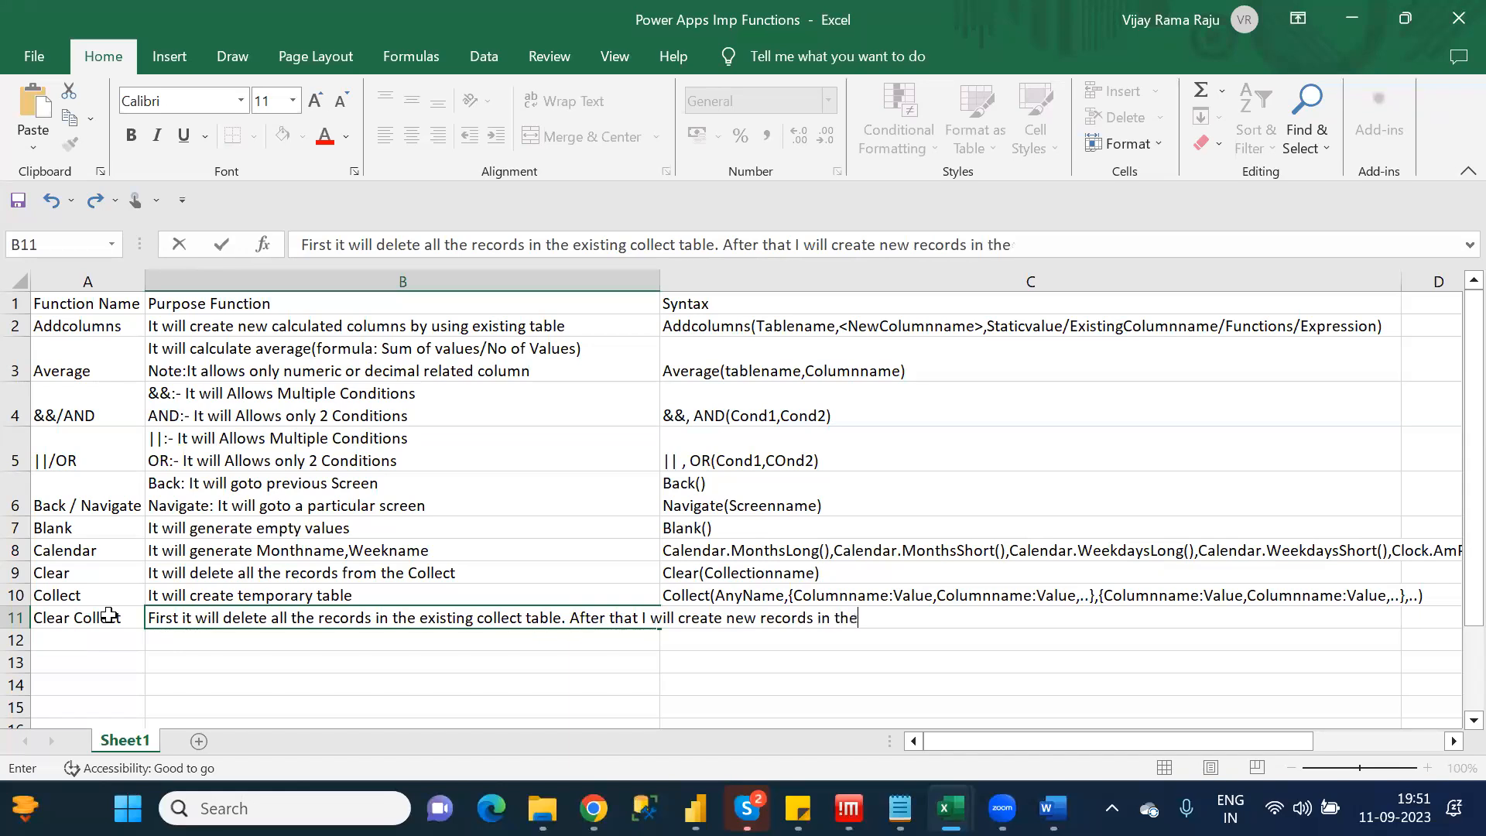
{"action": "type", "text": " same collect tbale"}
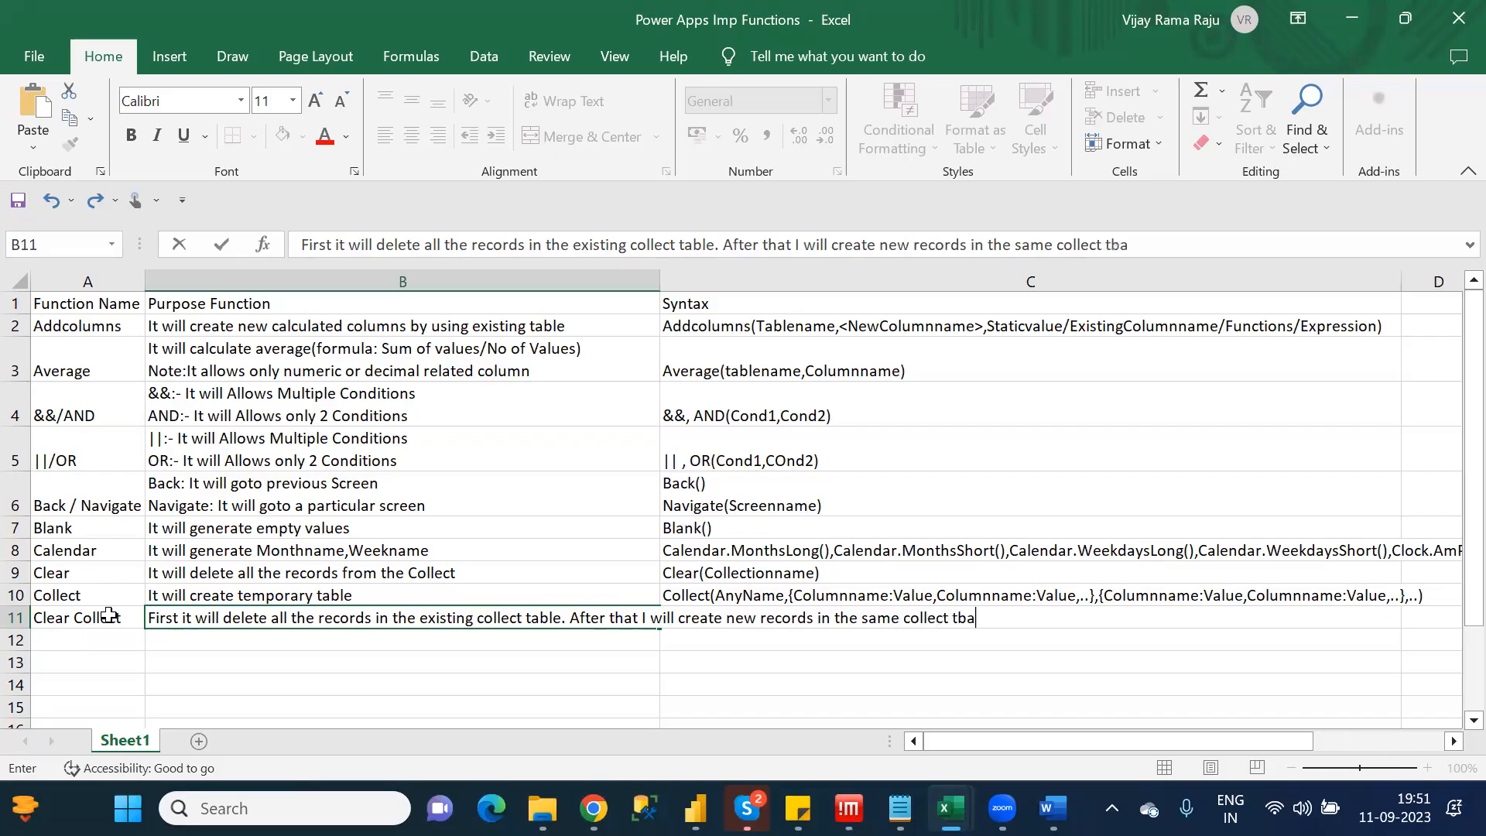
{"action": "key", "text": "BackSpace"}
{"action": "key", "text": "BackSpace"}
{"action": "key", "text": "BackSpace"}
{"action": "key", "text": "BackSpace"}
{"action": "type", "text": "able"}
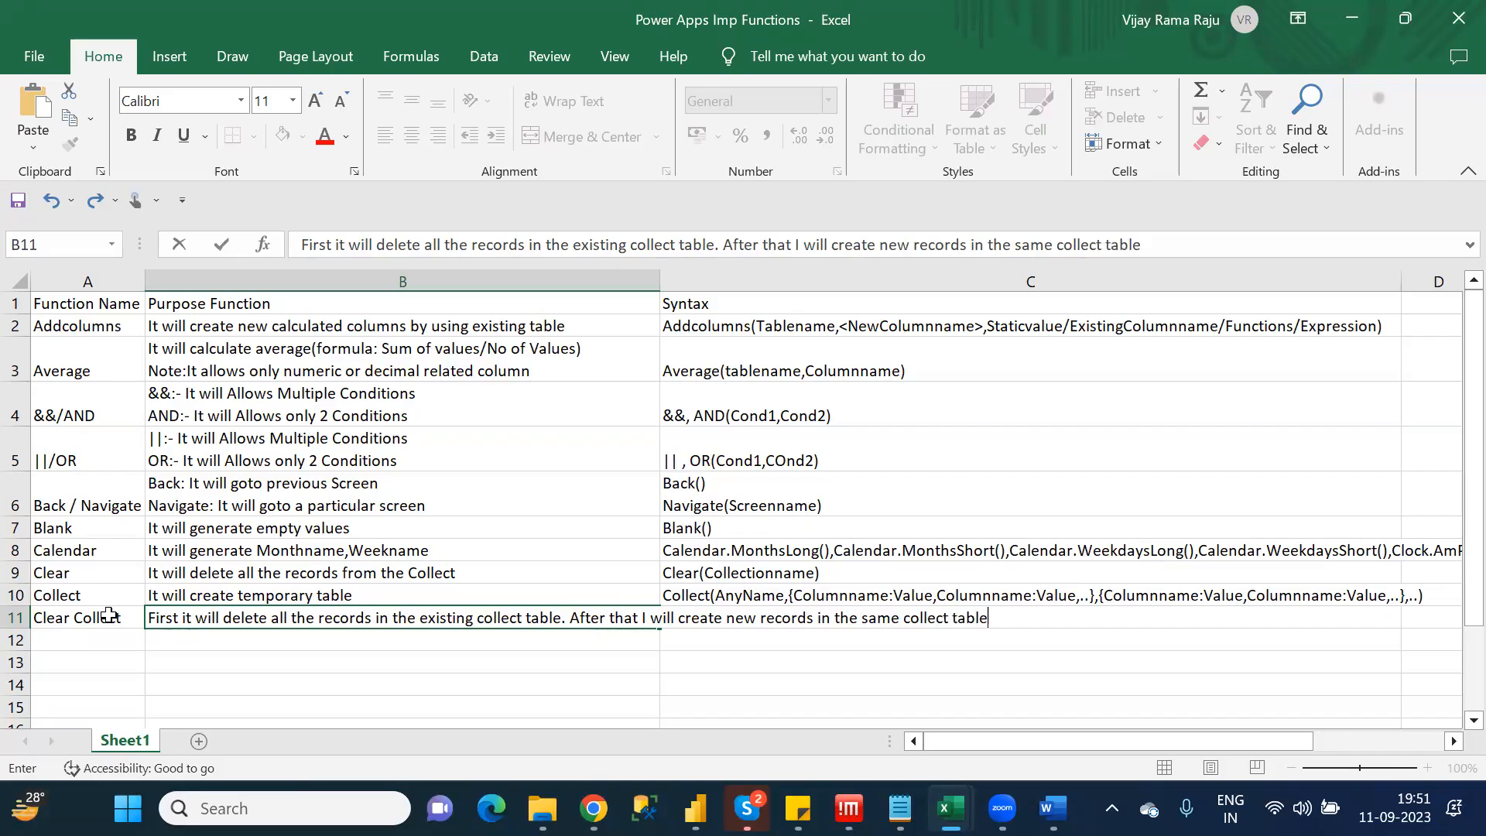
{"action": "key", "text": "Return"}
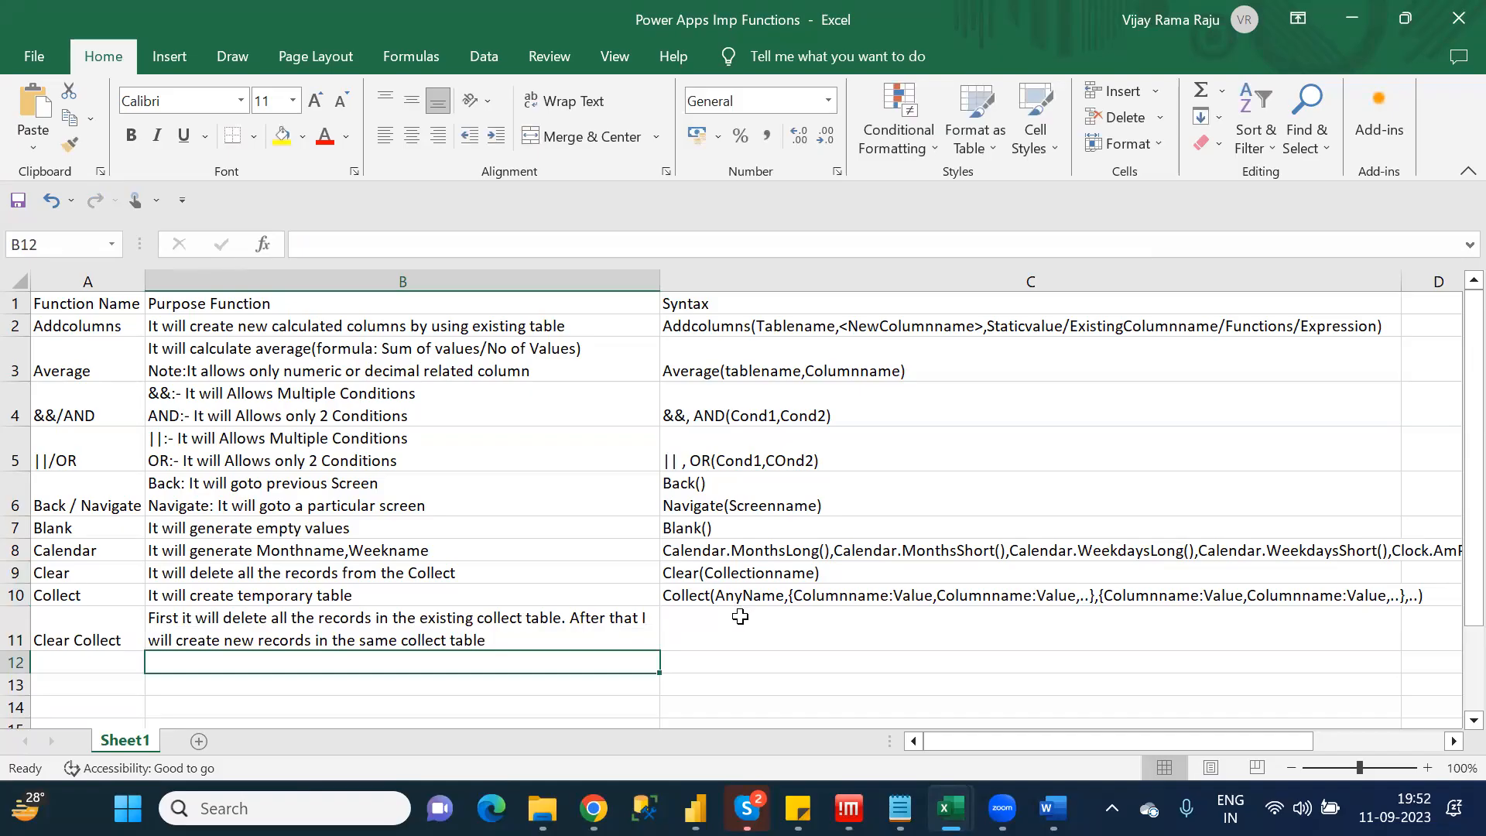
Begin the Clear Collect syntax in C11 with "ClearCollect(ExistingCollectName"
{"action": "left_click", "coordinate": [740, 615]}
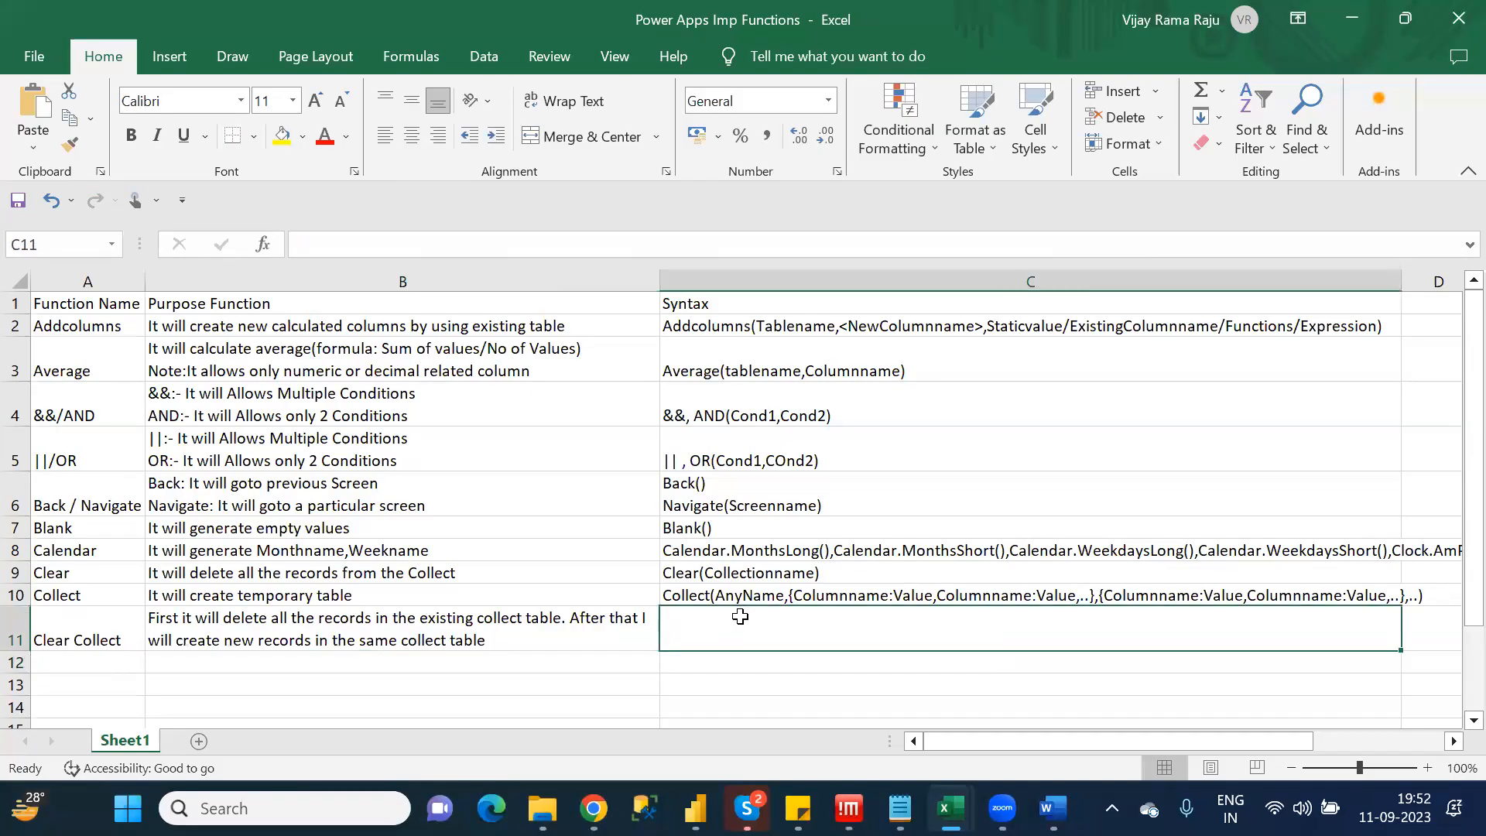
{"action": "type", "text": "CLear"}
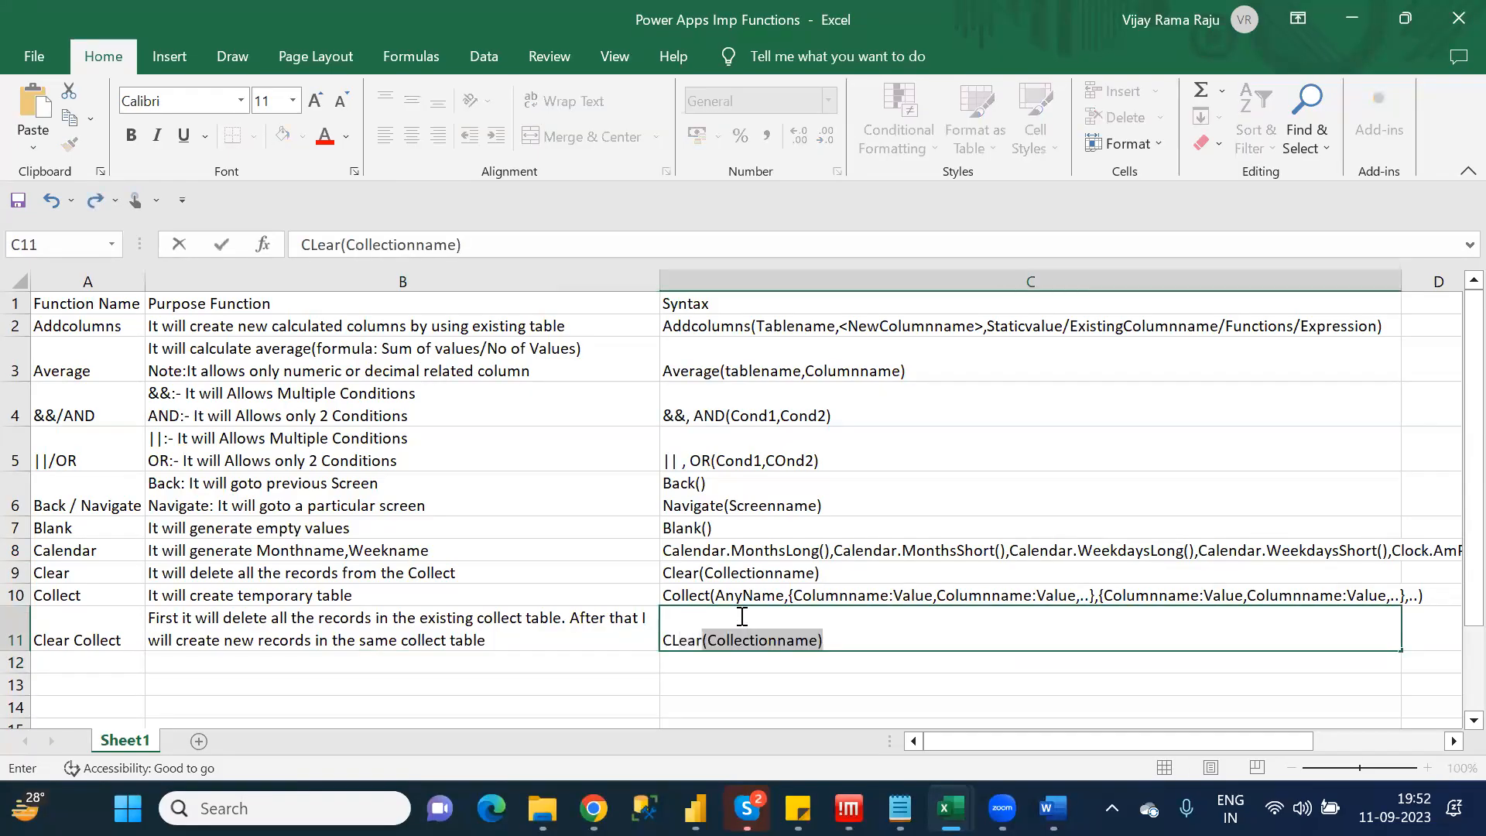
{"action": "key", "text": "BackSpace"}
{"action": "key", "text": "BackSpace"}
{"action": "key", "text": "BackSpace"}
{"action": "key", "text": "BackSpace"}
{"action": "key", "text": "BackSpace"}
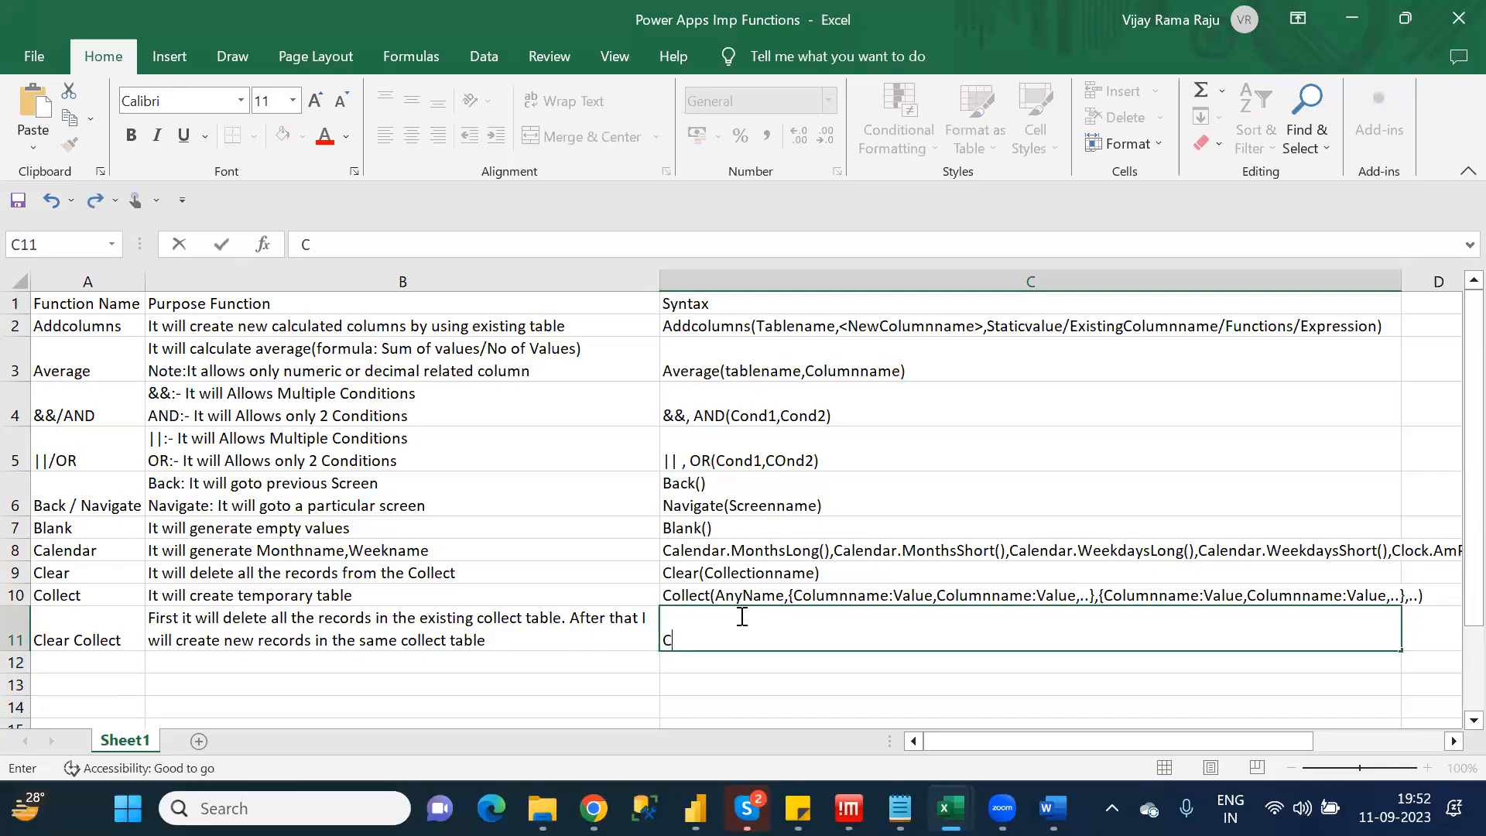
{"action": "type", "text": "lear"}
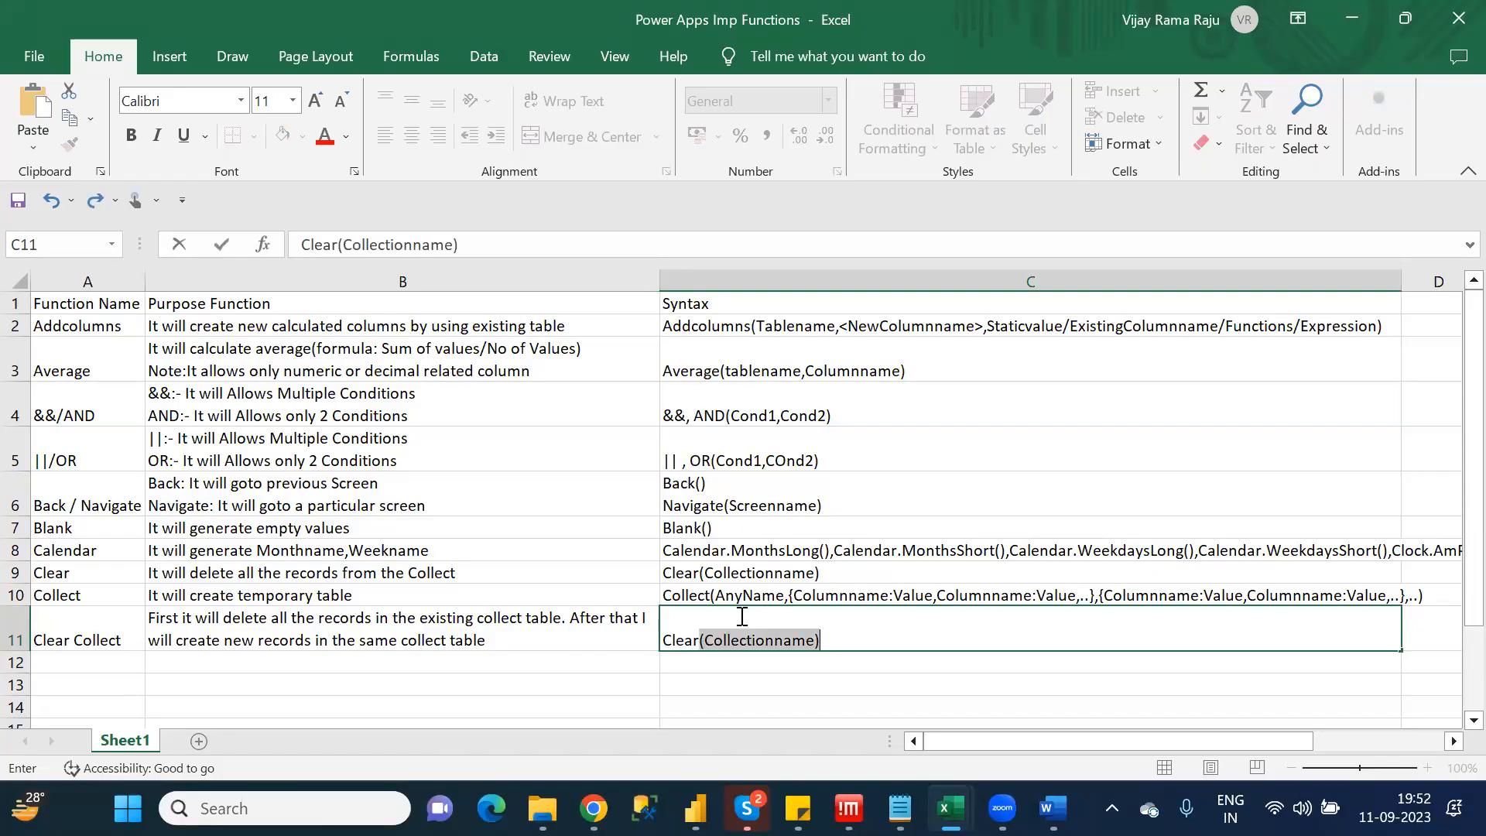
{"action": "type", "text": "Collec"}
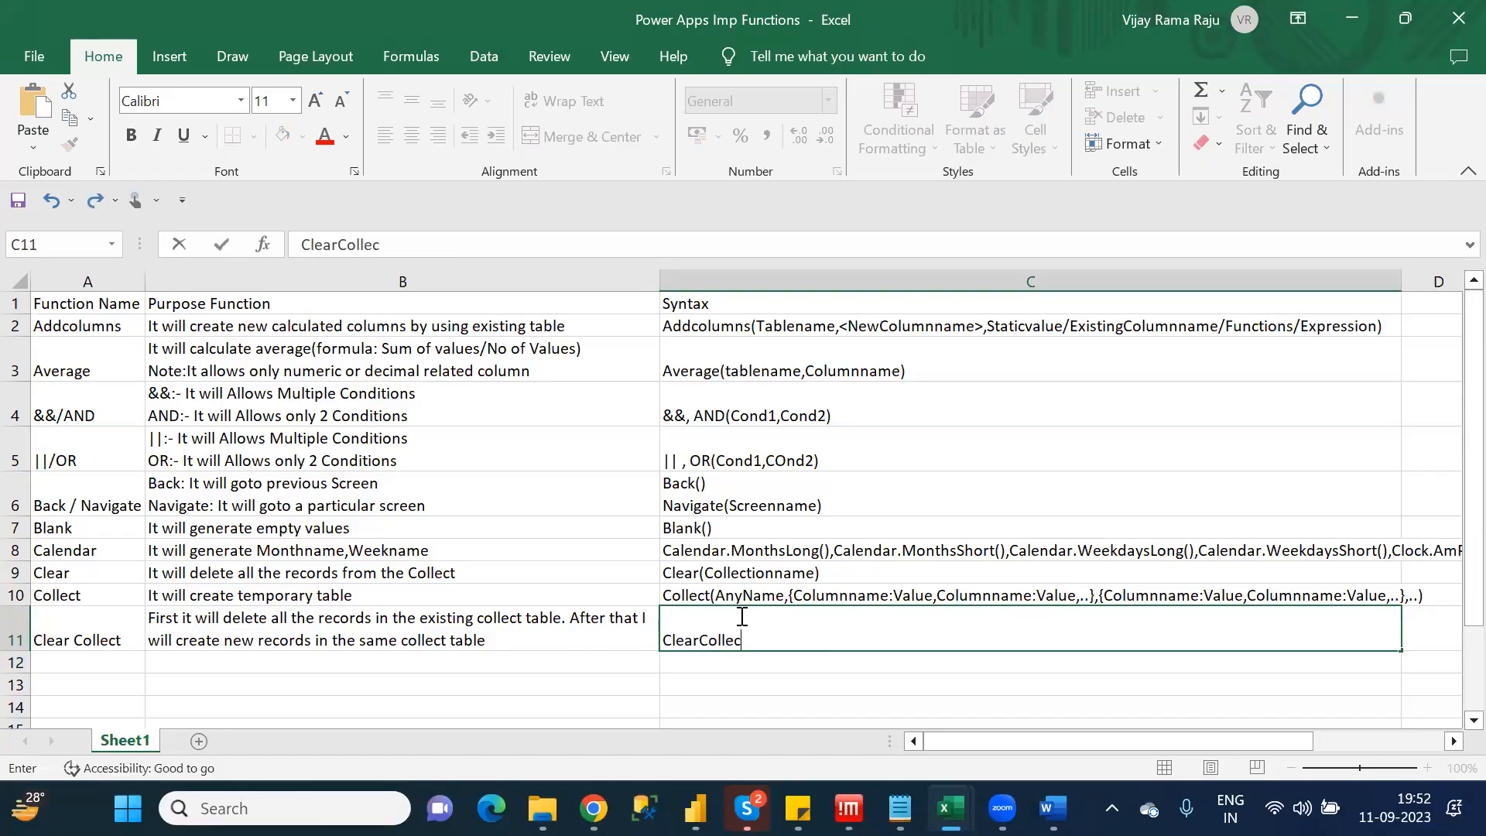
{"action": "type", "text": "t(ExistingColle"}
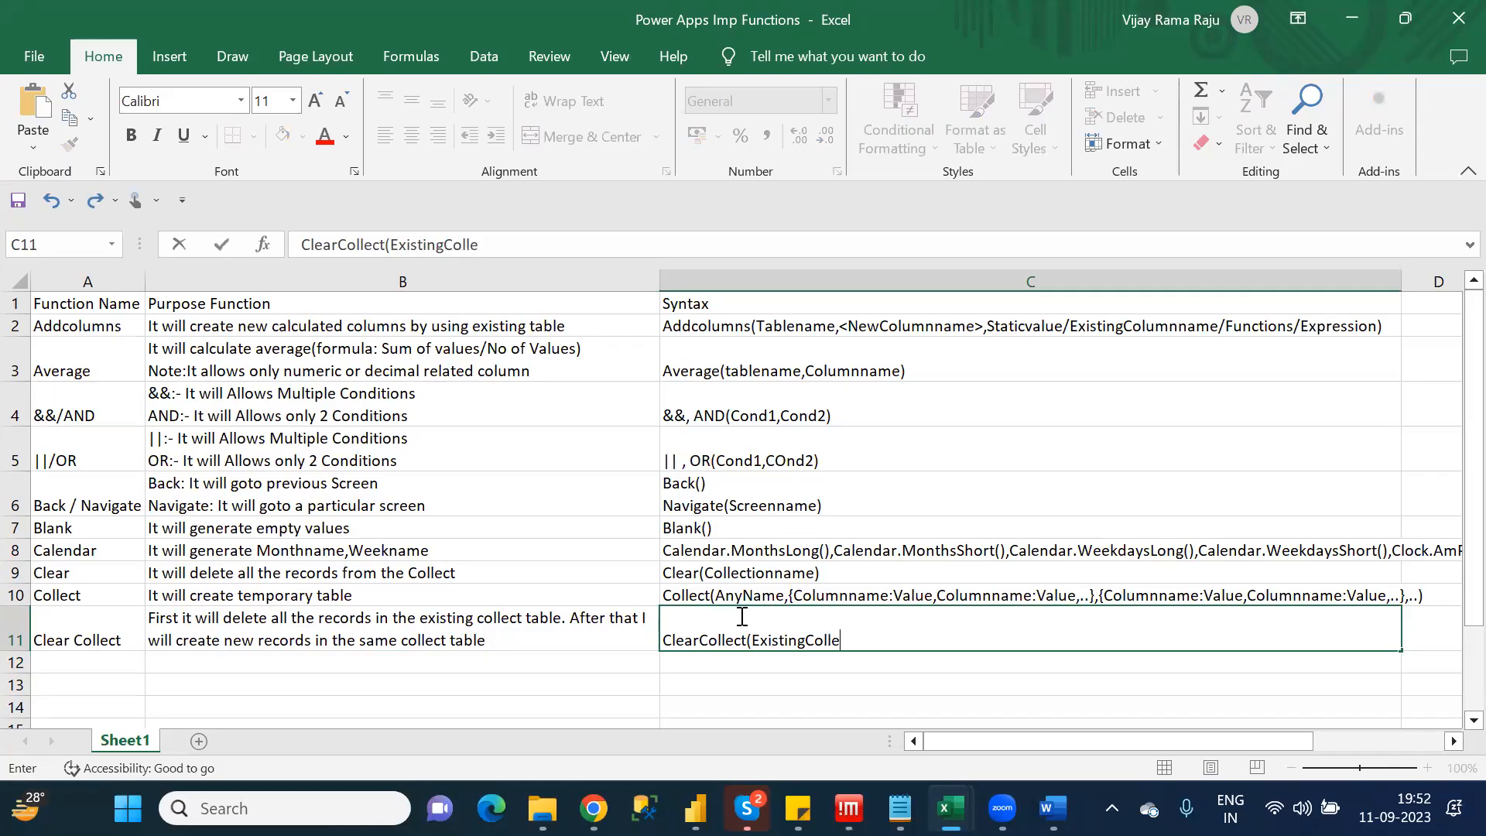
{"action": "type", "text": "ctName."}
Copy everything after "AnyName" from the C10 Collect syntax, append it to the C11 syntax and commit the entry
{"action": "left_click", "coordinate": [787, 594]}
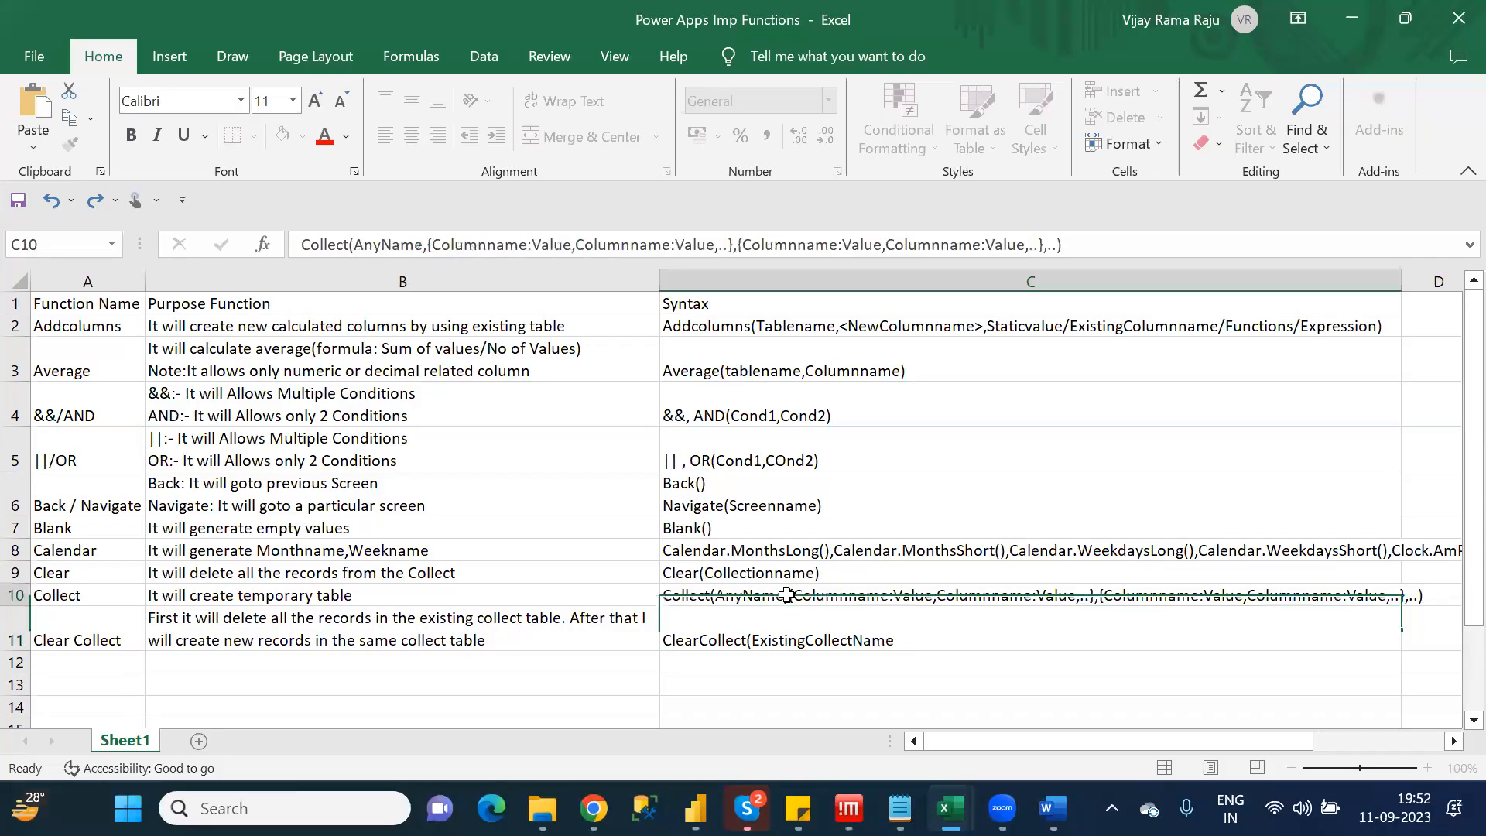
{"action": "left_click", "coordinate": [424, 245]}
{"action": "left_click_drag", "start_coordinate": [569, 235], "coordinate": [1072, 245]}
{"action": "key", "text": "ctrl+c"}
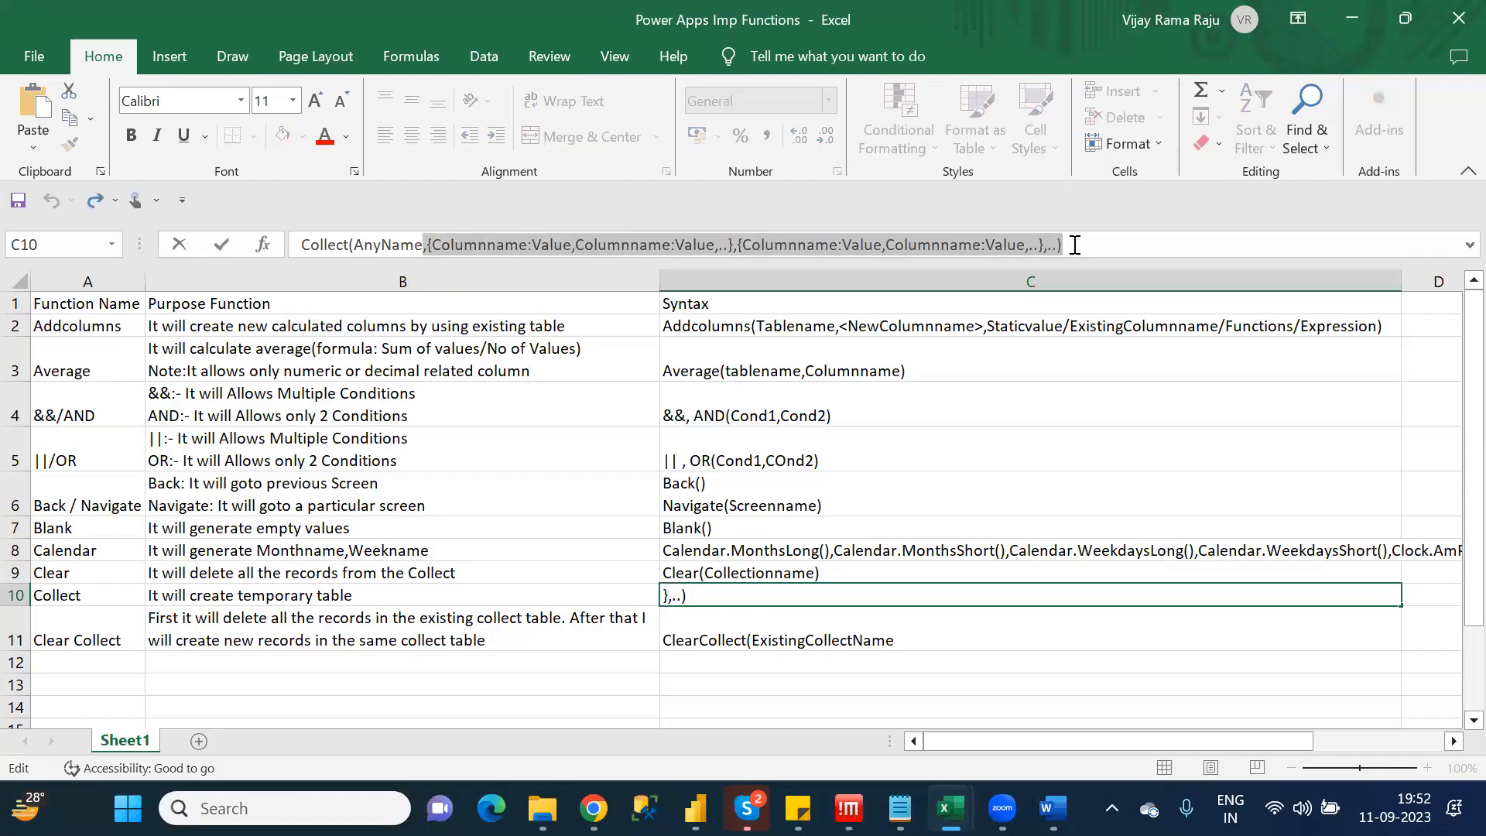
{"action": "left_click", "coordinate": [923, 642]}
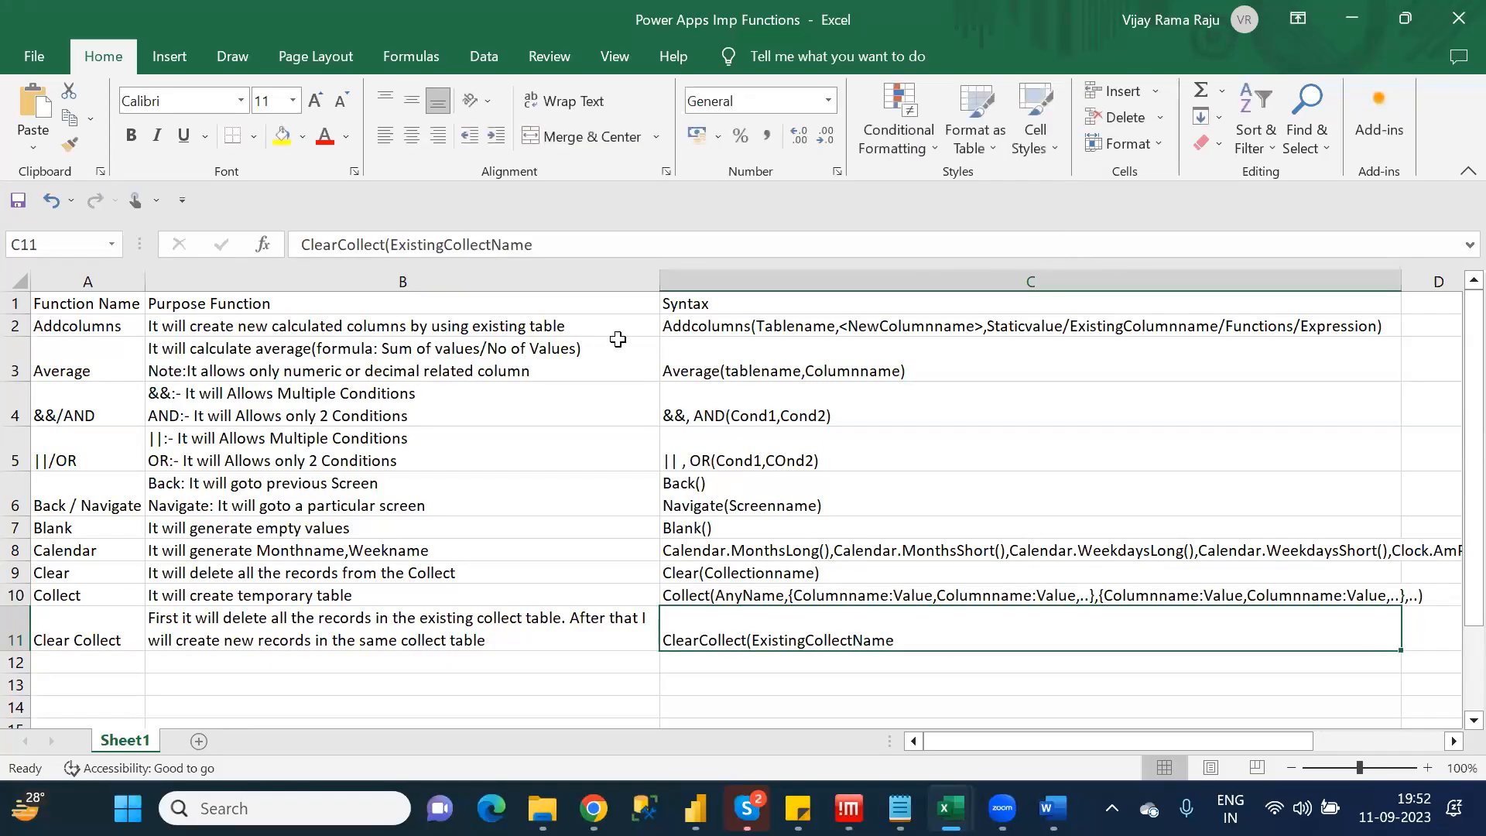
{"action": "left_click", "coordinate": [554, 240]}
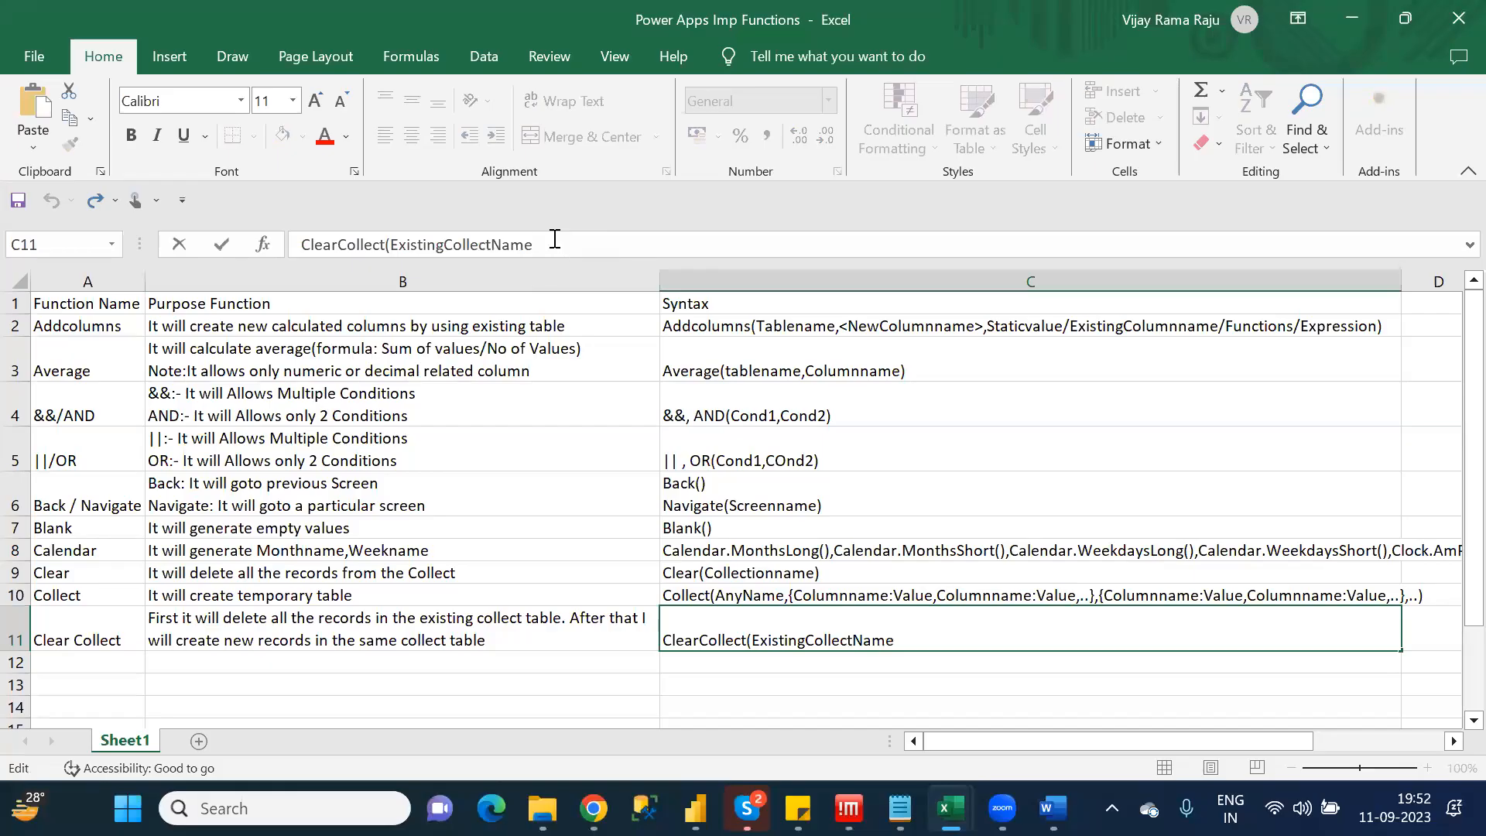
{"action": "key", "text": "ctrl+v"}
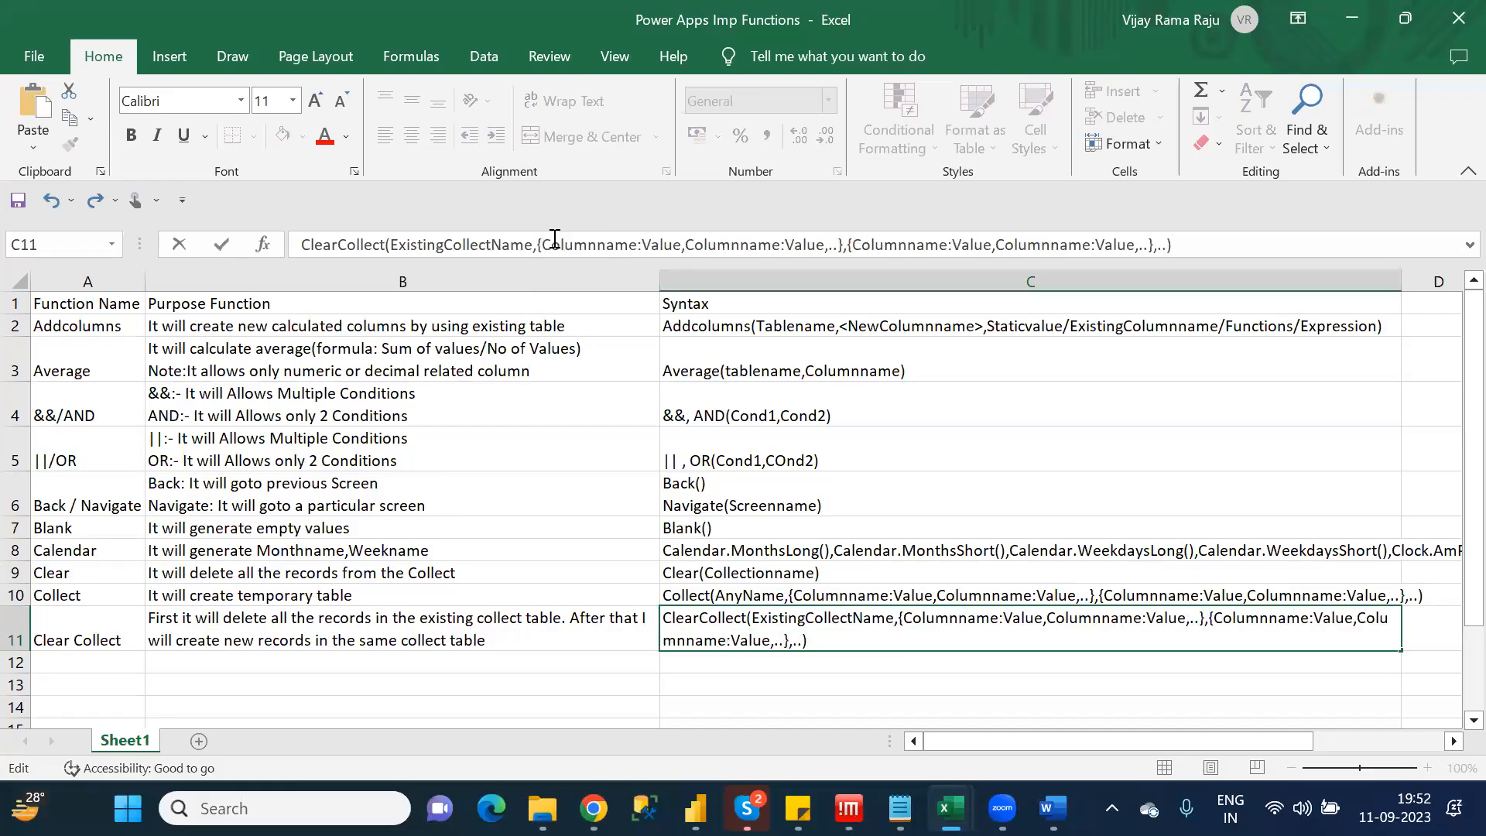
{"action": "left_click", "coordinate": [719, 671]}
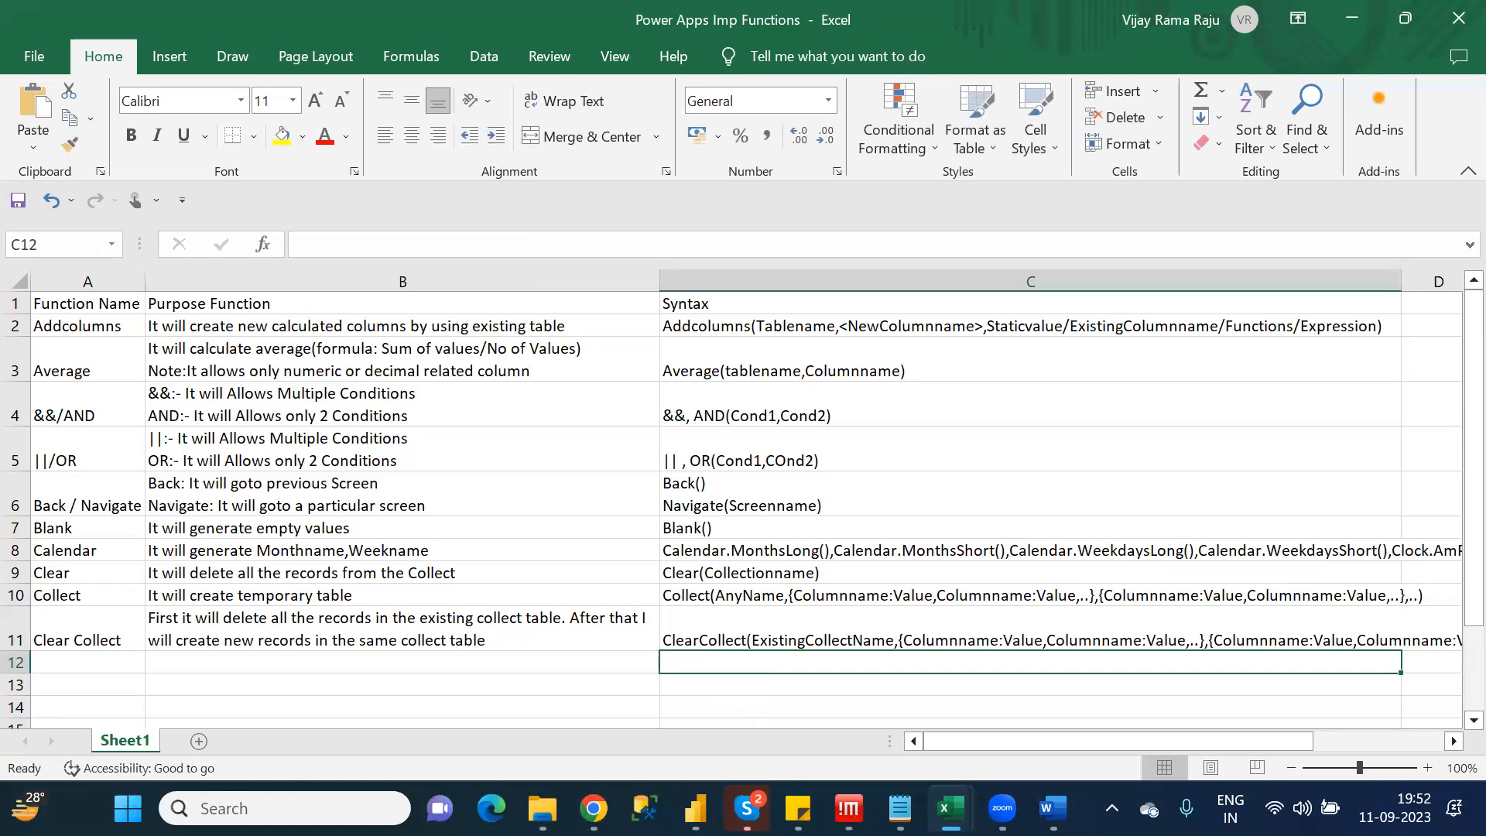
Check the C category list in Notepad, then enter Coalesce as the function name in A12 of the Excel sheet
{"action": "key", "text": "alt+Tab"}
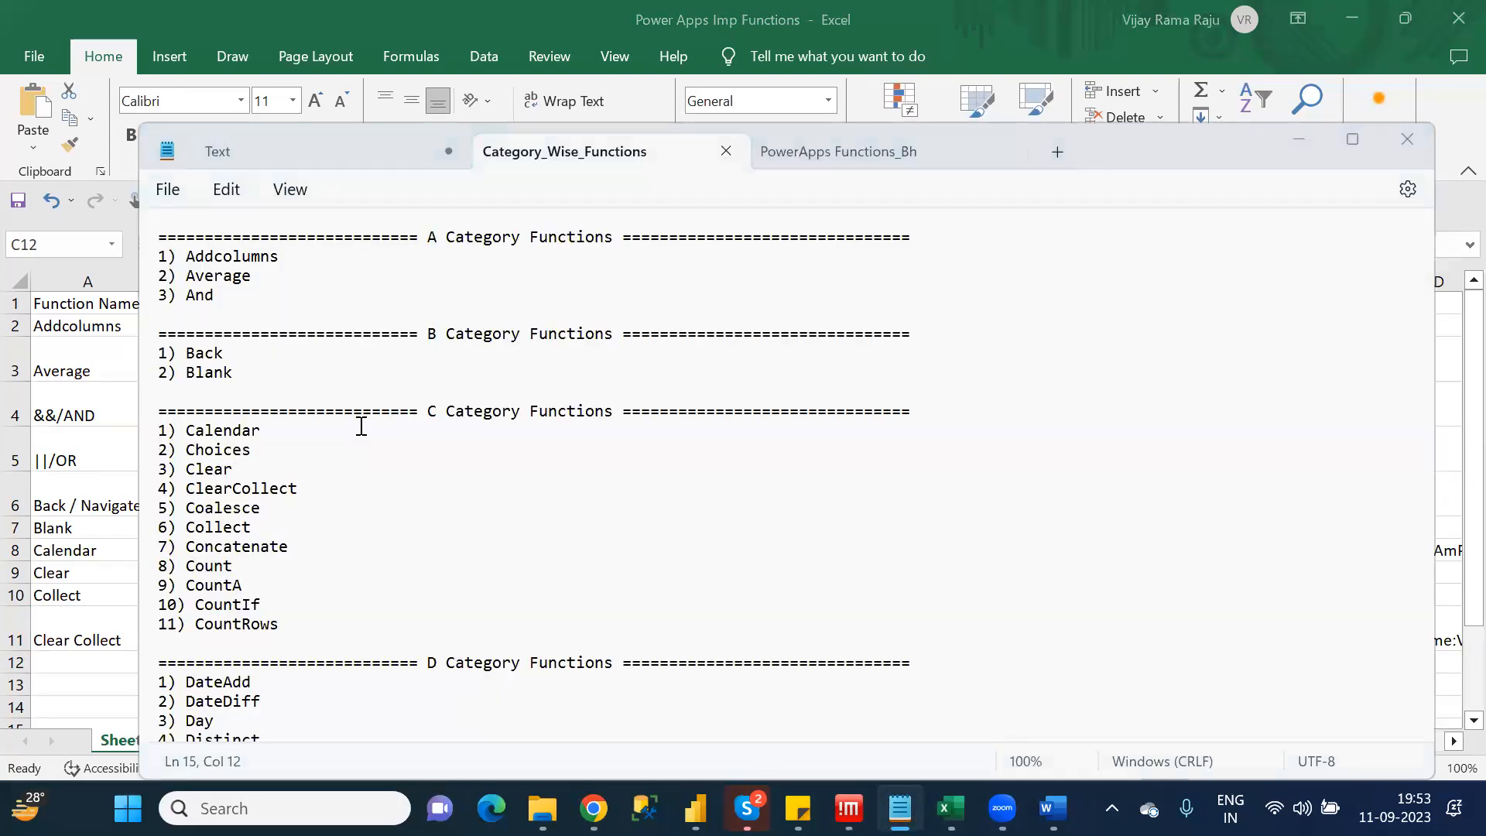
{"action": "key", "text": "alt+Tab"}
{"action": "left_click", "coordinate": [110, 668]}
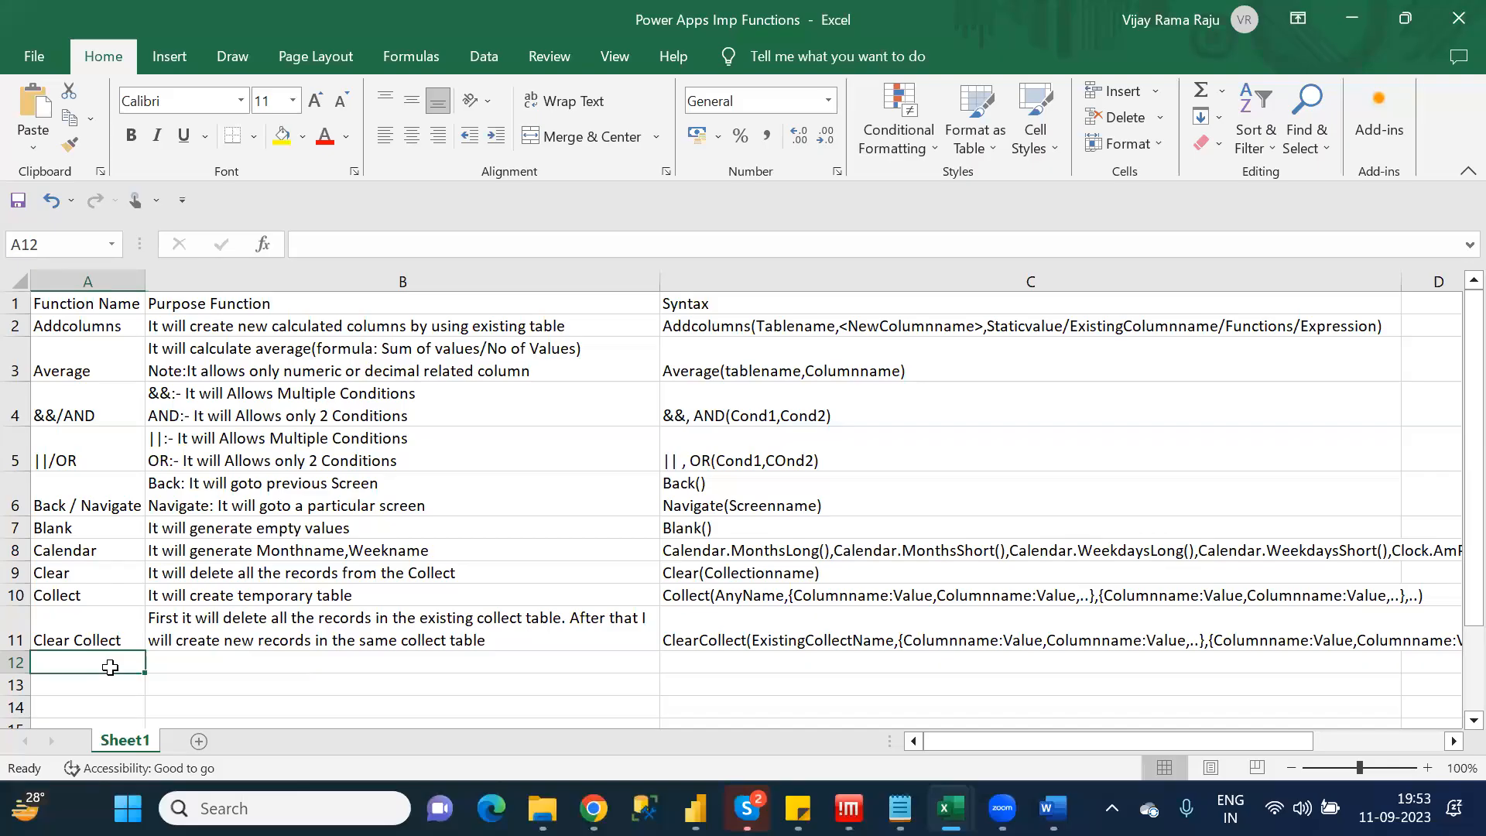
{"action": "type", "text": "Coa"}
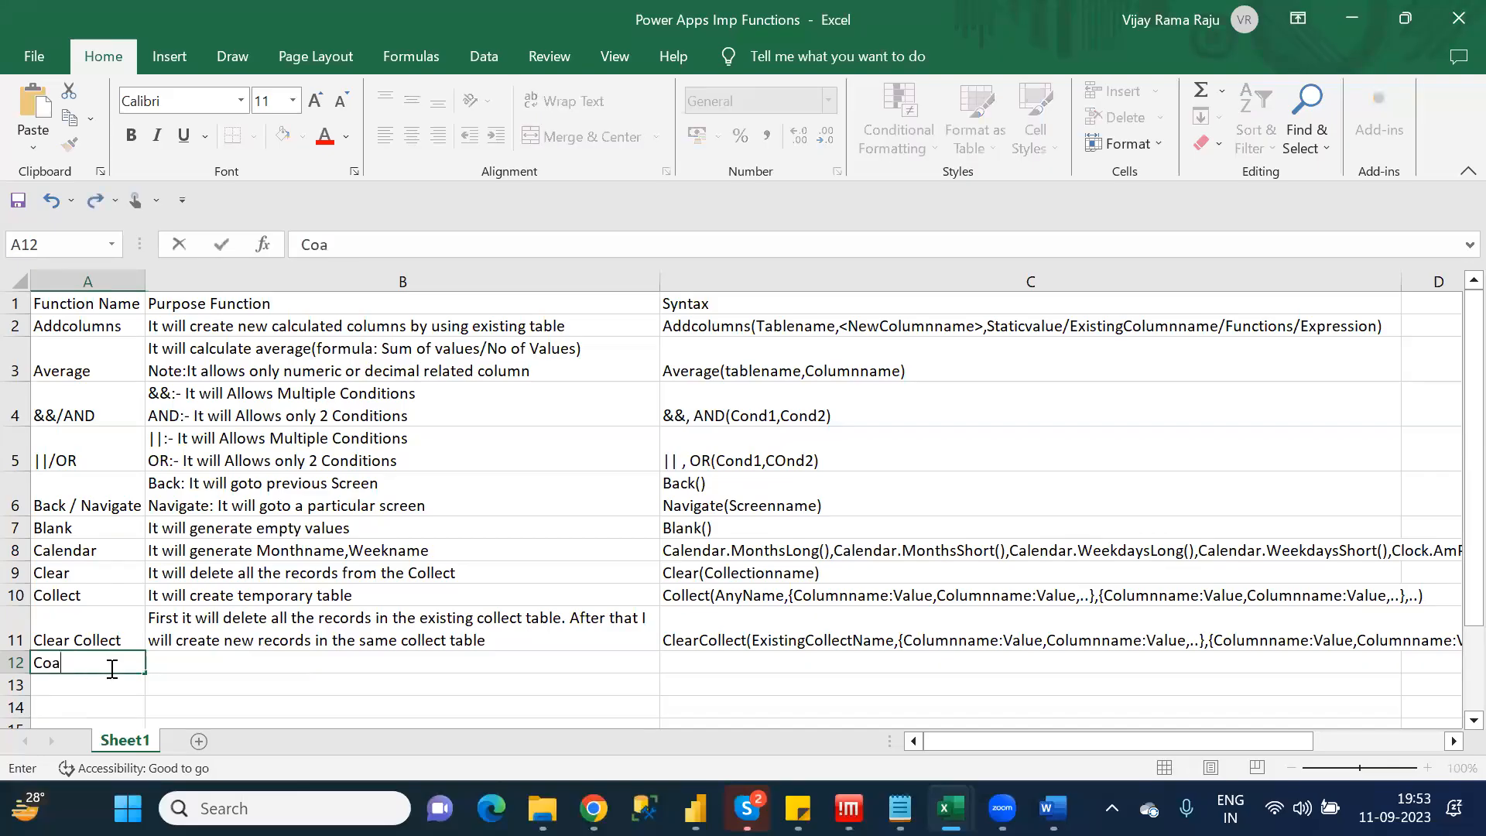
{"action": "type", "text": "lesce"}
{"action": "key", "text": "Tab"}
Enter "It returns Not null values" as the Coalesce purpose in B12
{"action": "type", "text": "It "}
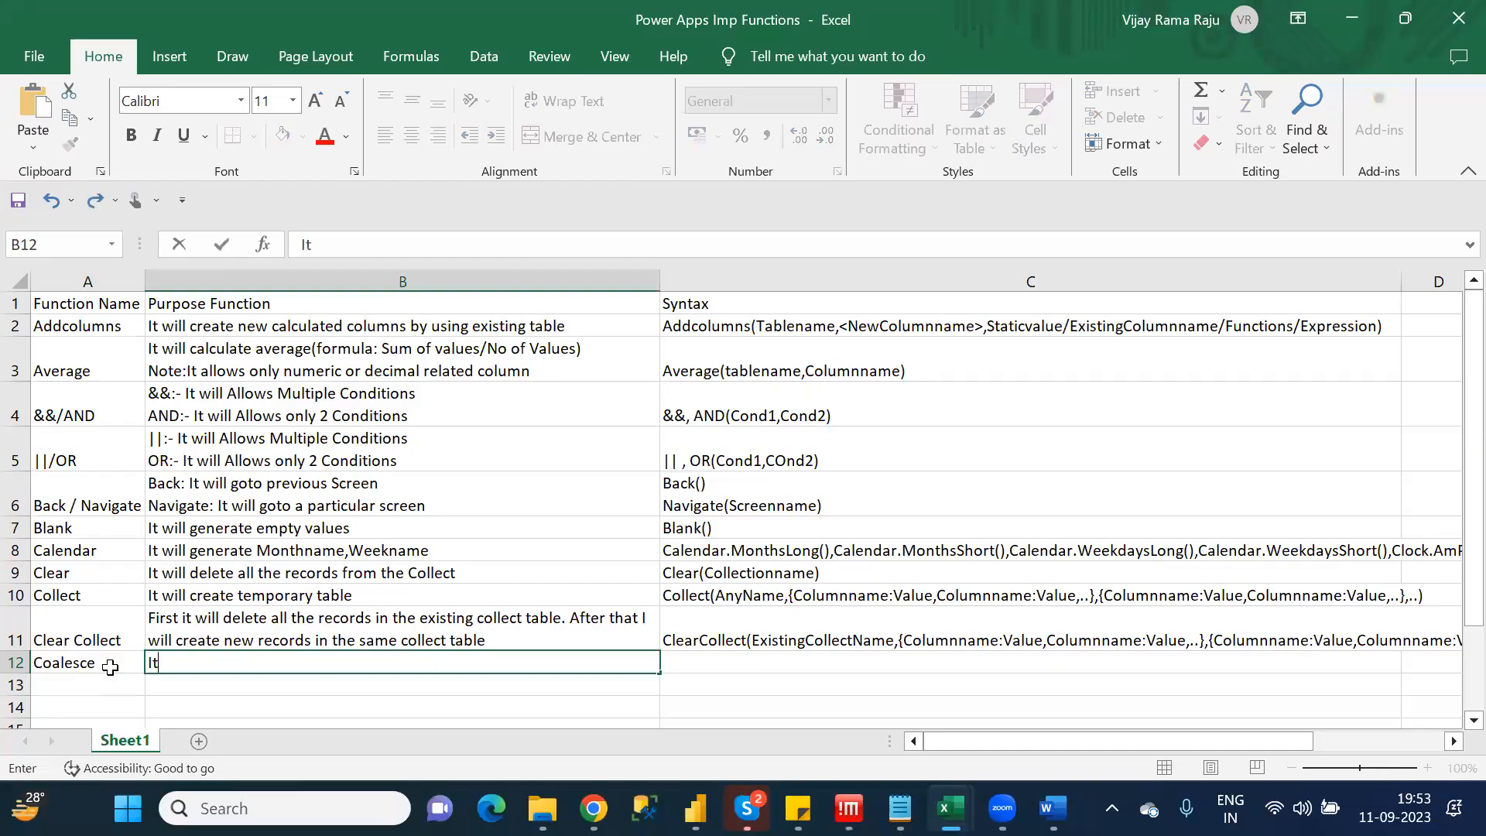
{"action": "type", "text": "returns Not"}
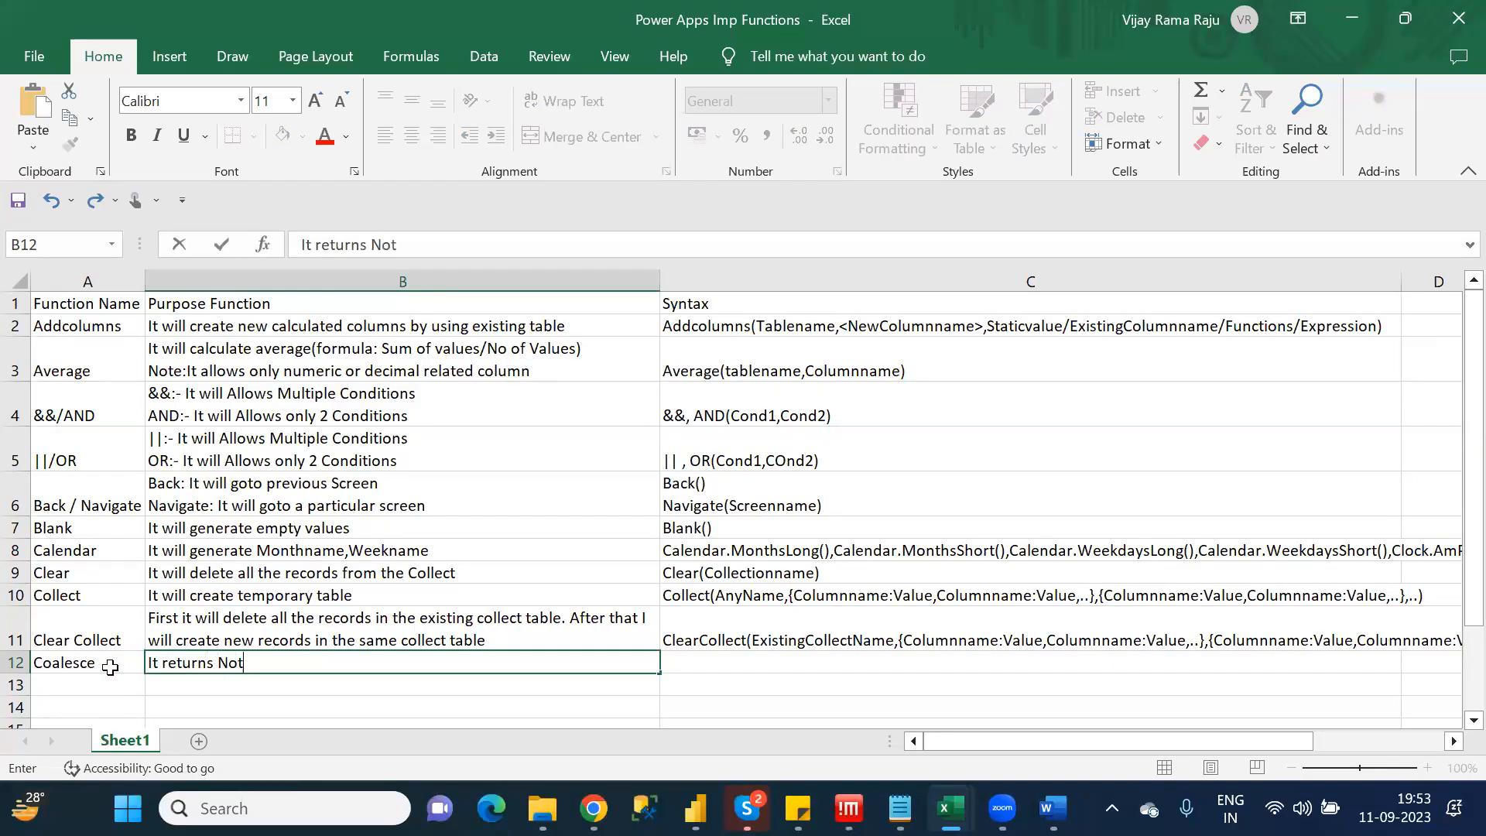
{"action": "type", "text": " null values"}
{"action": "key", "text": "Tab"}
Begin the Coalesce syntax in C12 with "Coalesce("
{"action": "type", "text": "COa"}
{"action": "key", "text": "BackSpace"}
{"action": "key", "text": "BackSpace"}
{"action": "type", "text": "oale"}
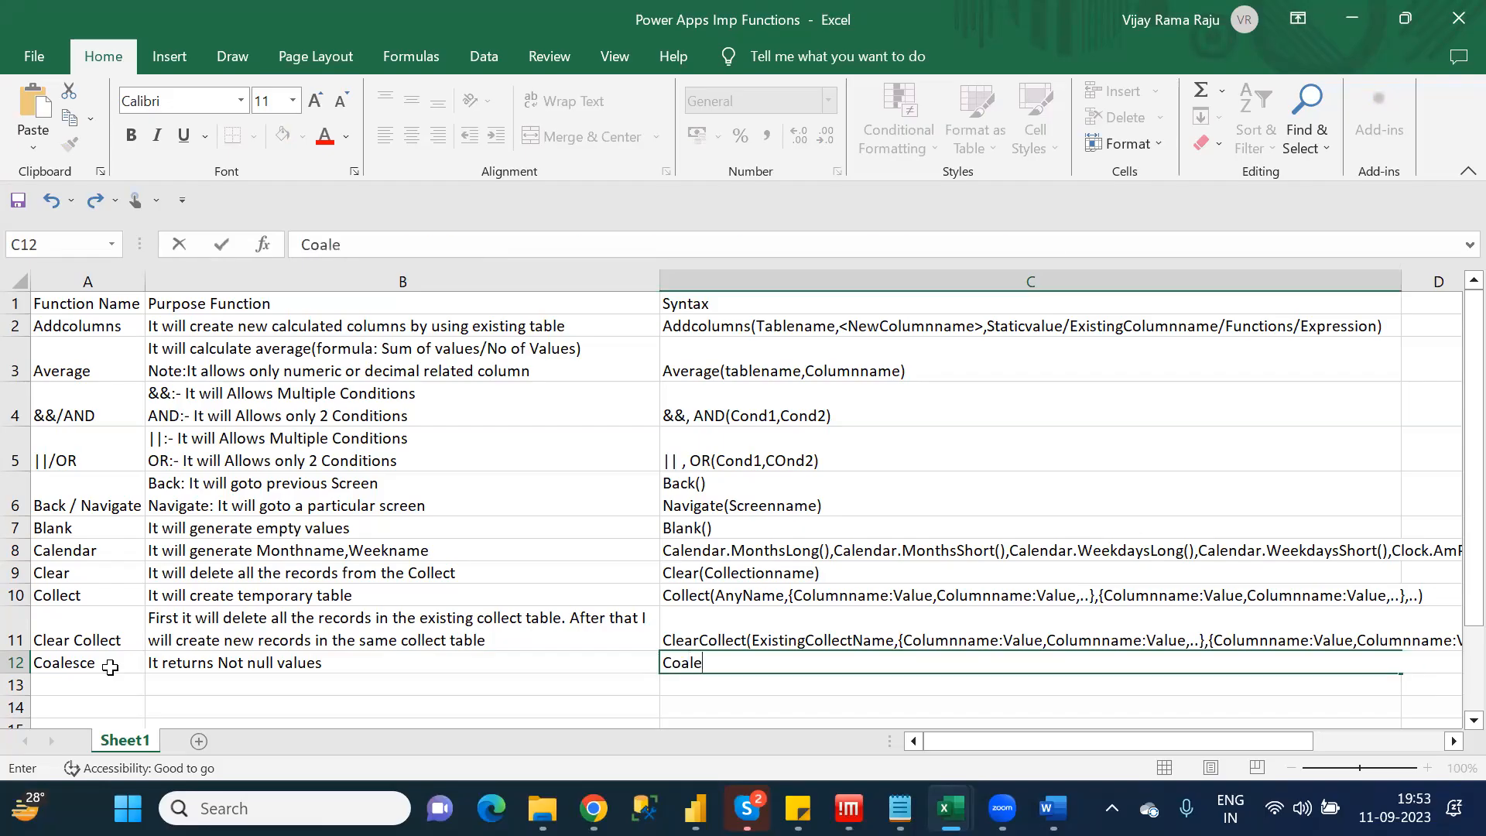
{"action": "type", "text": "sce("}
Switch to Chrome, close the Calendar and Clock page and open the Coalesce article from the Power Fx formula reference in a new tab
{"action": "key", "text": "alt+Tab"}
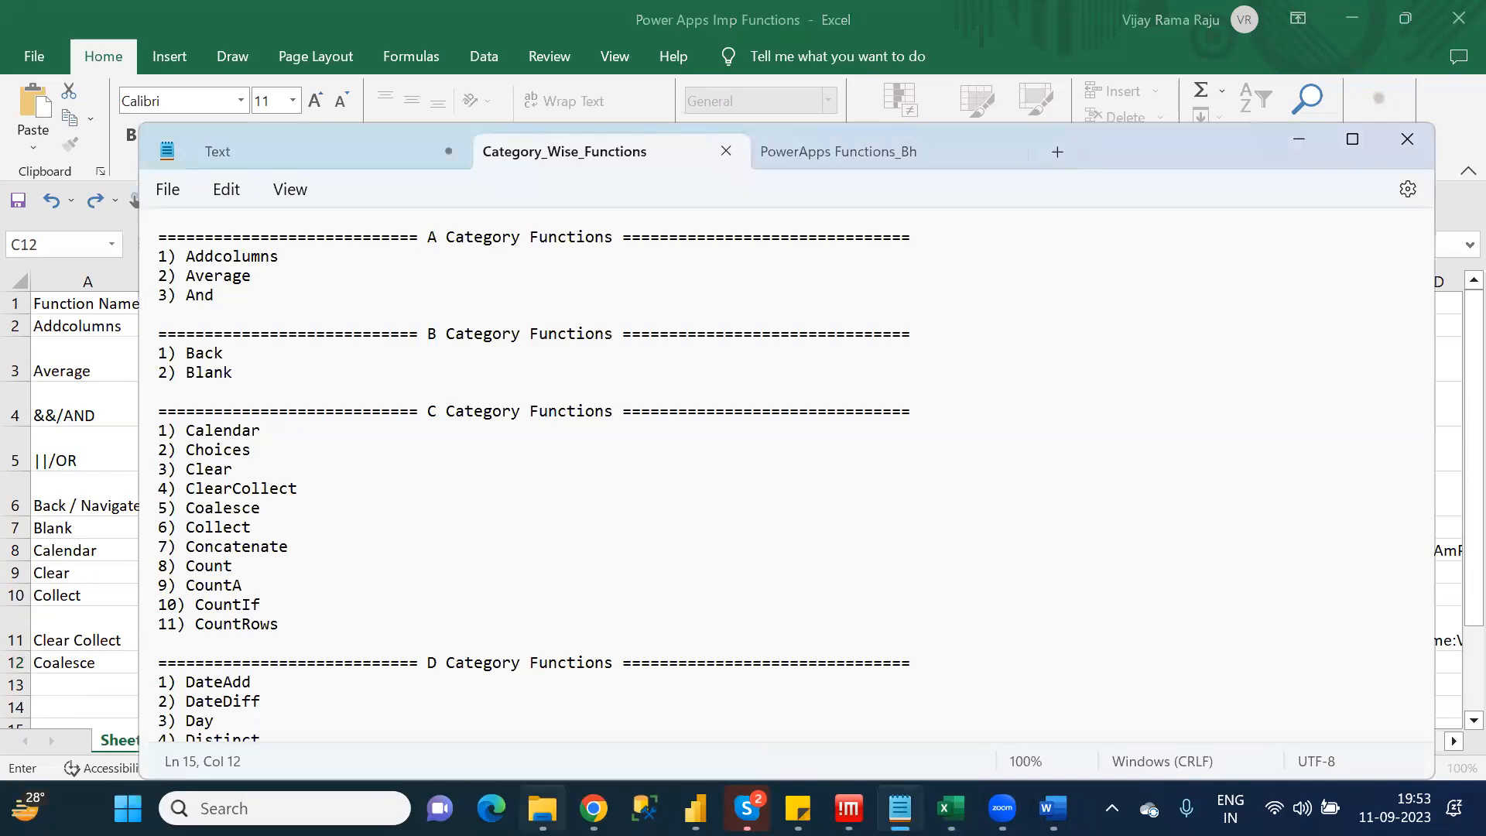
{"action": "mouse_move", "coordinate": [593, 808]}
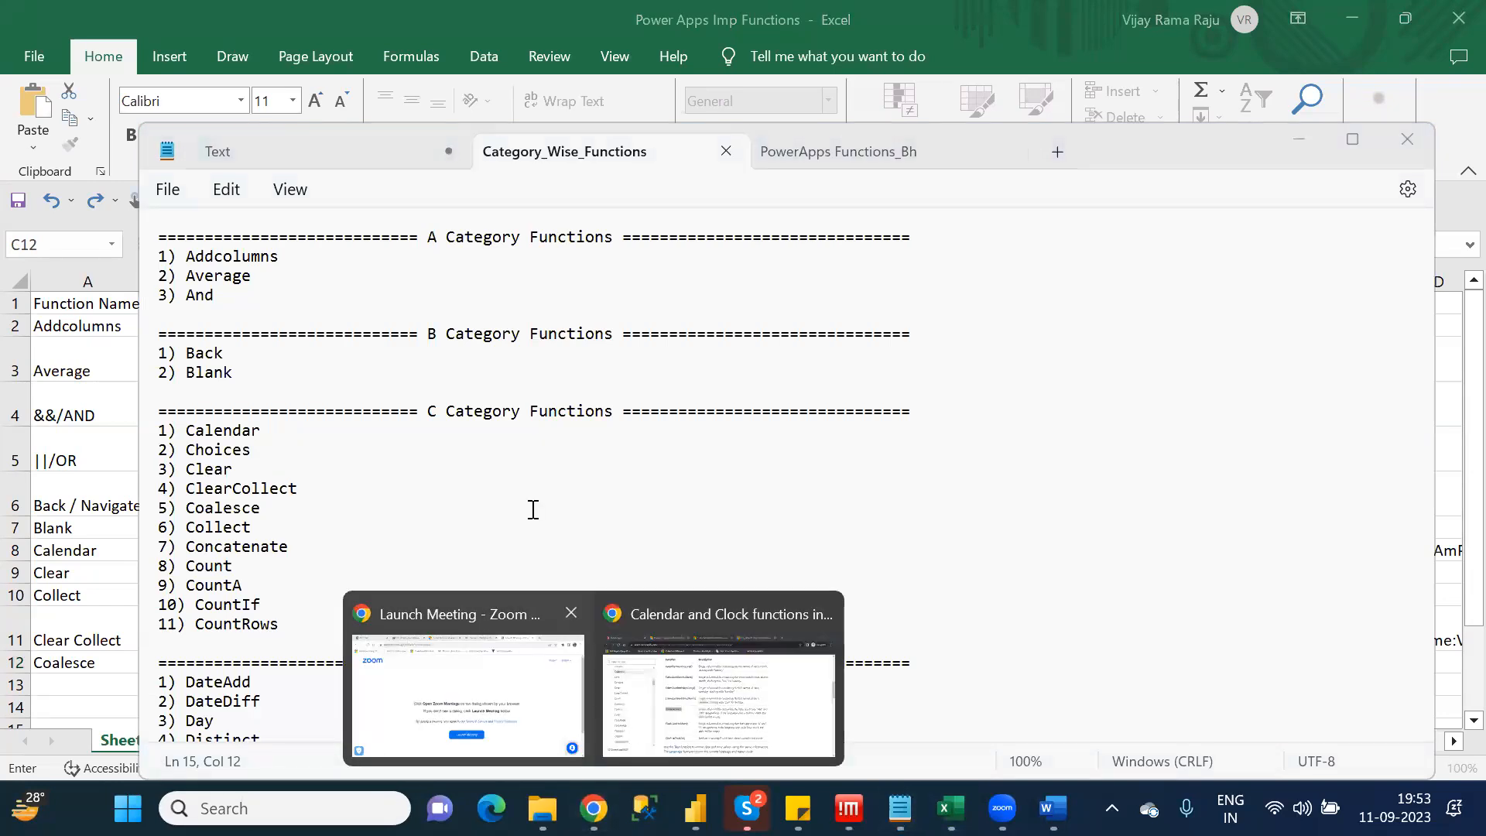
{"action": "left_click", "coordinate": [655, 680]}
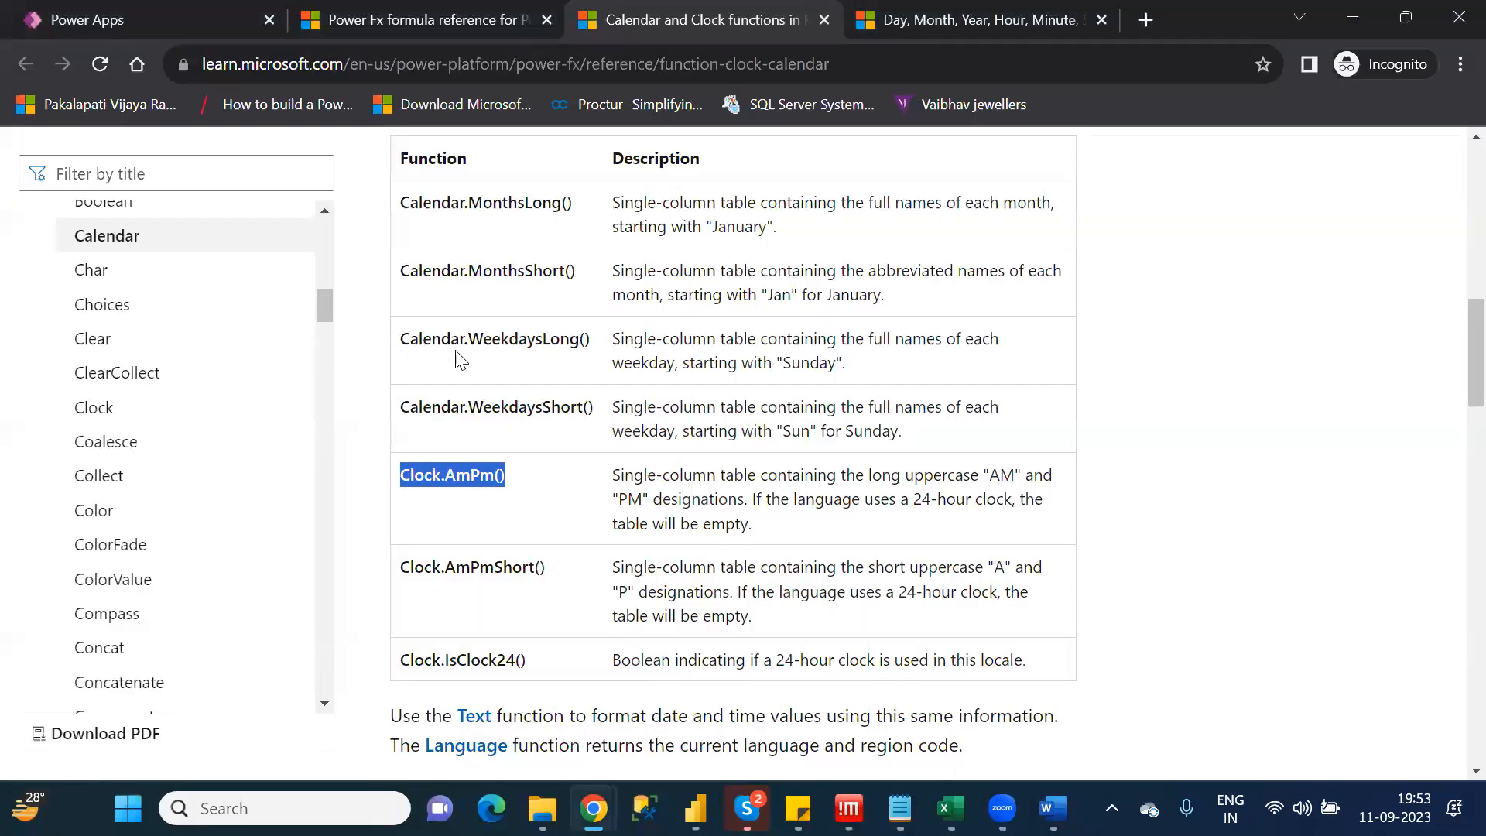
{"action": "left_click", "coordinate": [824, 19]}
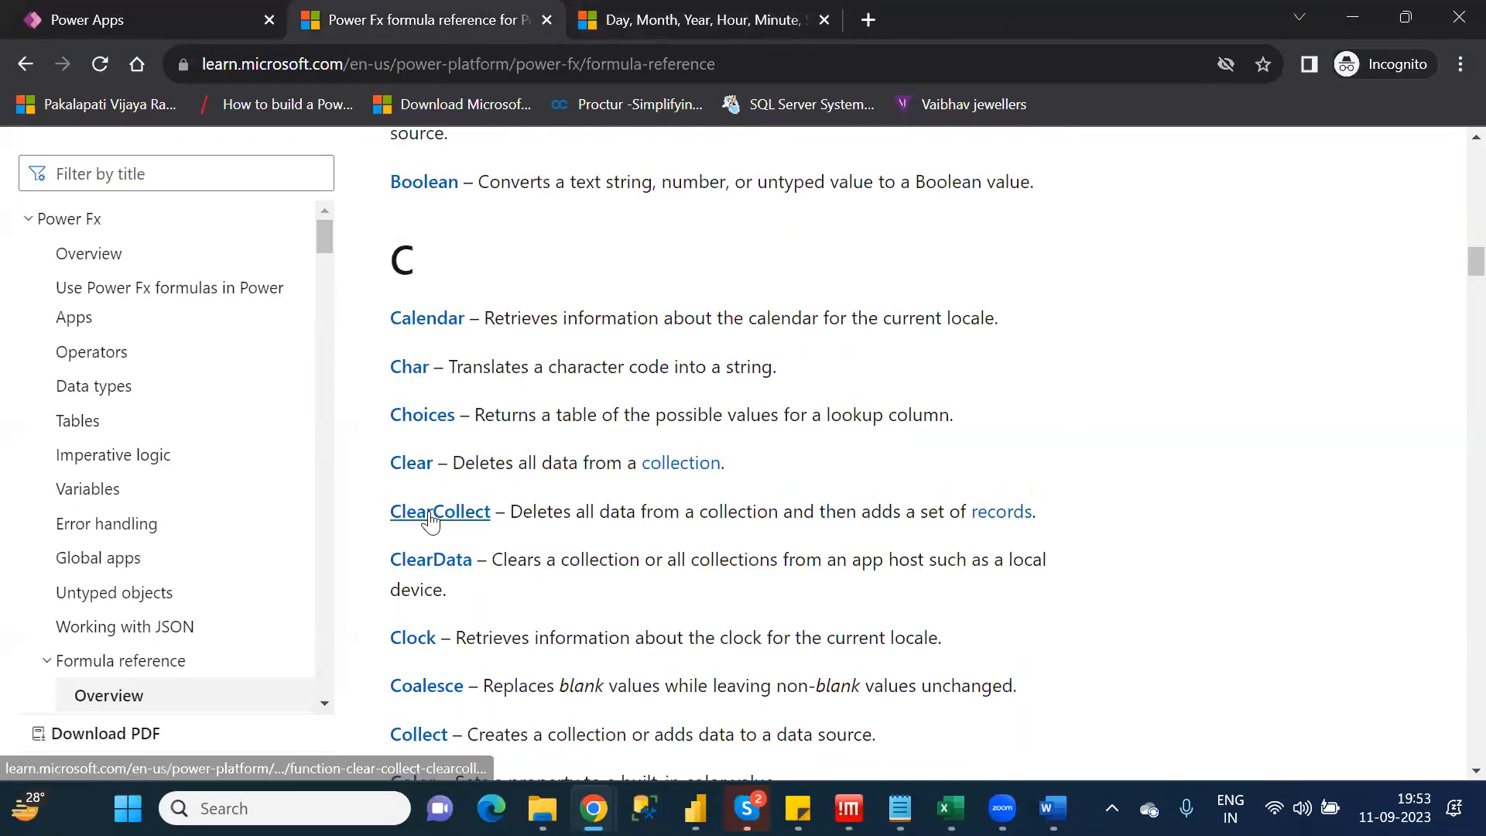
{"action": "scroll", "coordinate": [432, 520], "scroll_direction": "down", "scroll_amount": 2}
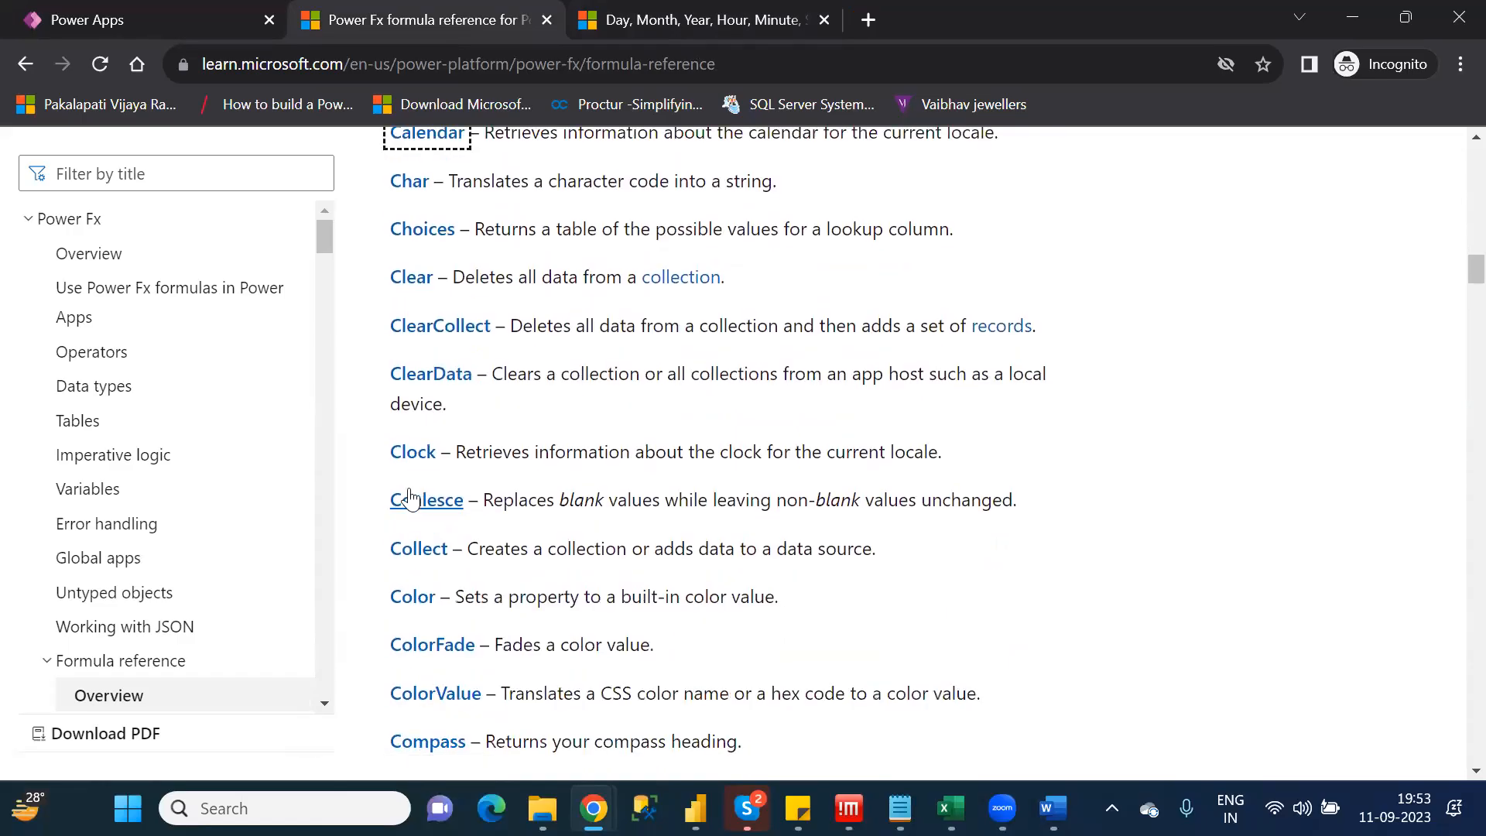
{"action": "right_click", "coordinate": [408, 494]}
{"action": "left_click", "coordinate": [410, 499], "text": "ctrl"}
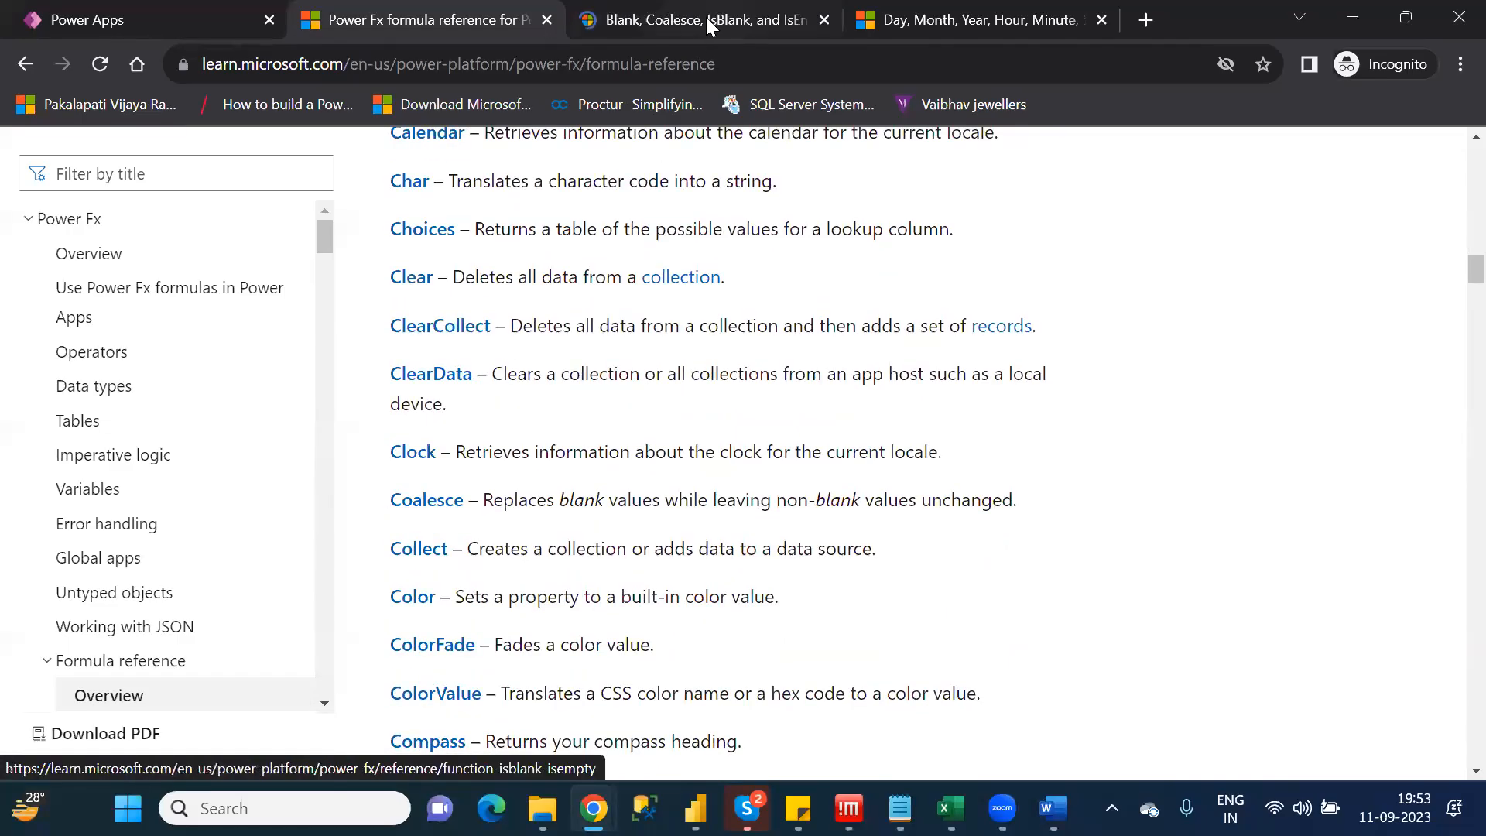
{"action": "left_click", "coordinate": [706, 17]}
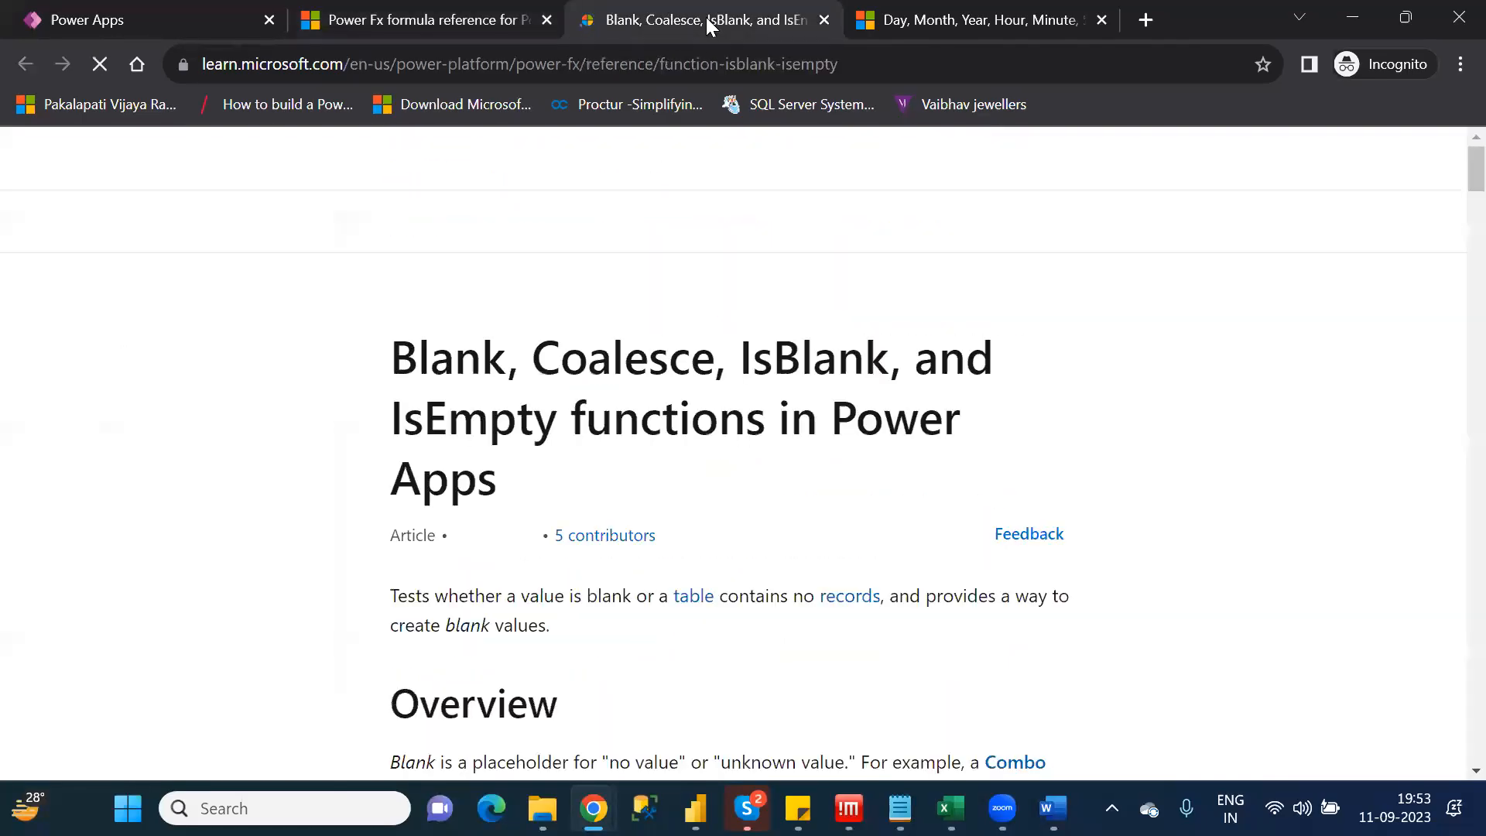
Read through the Coalesce article down to the Coalesce description and its entry in the Syntax section
{"action": "key", "text": "Down"}
{"action": "key", "text": "Down"}
{"action": "key", "text": "Down"}
{"action": "key", "text": "Down"}
{"action": "key", "text": "Down"}
{"action": "key", "text": "Down"}
{"action": "key", "text": "Down"}
{"action": "key", "text": "Down"}
{"action": "key", "text": "Down"}
{"action": "key", "text": "Down"}
{"action": "key", "text": "Down"}
{"action": "key", "text": "Down"}
{"action": "key", "text": "Down"}
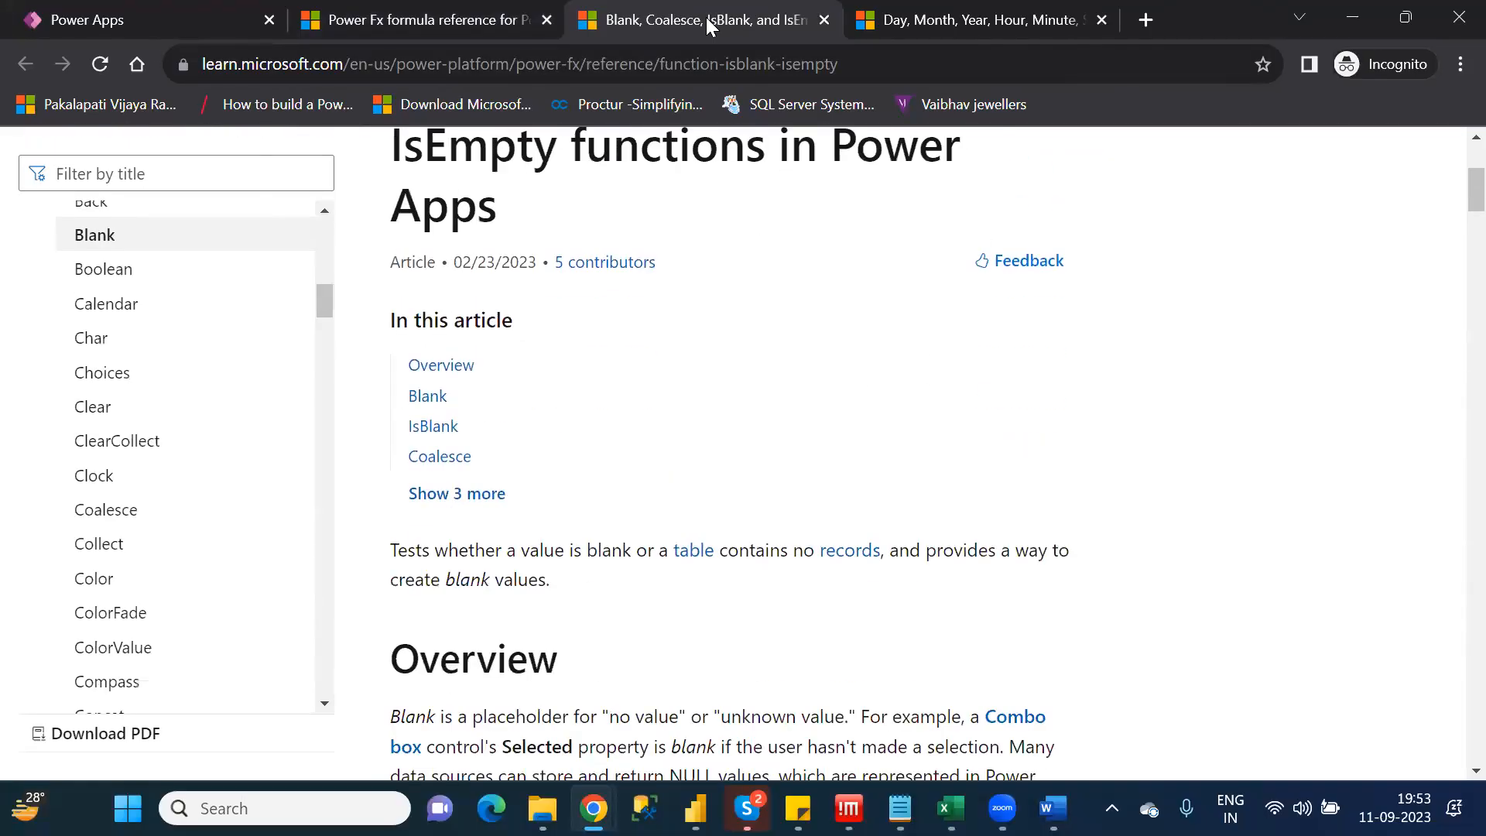
{"action": "key", "text": "Down"}
{"action": "key", "text": "Down"}
{"action": "key", "text": "Down"}
{"action": "key", "text": "Down"}
{"action": "key", "text": "Down"}
{"action": "key", "text": "Down"}
{"action": "key", "text": "Down"}
{"action": "key", "text": "Down"}
{"action": "key", "text": "Down"}
{"action": "key", "text": "Down"}
{"action": "key", "text": "Down"}
{"action": "key", "text": "Down"}
{"action": "key", "text": "Down"}
{"action": "key", "text": "Down"}
{"action": "key", "text": "Down"}
{"action": "key", "text": "Down"}
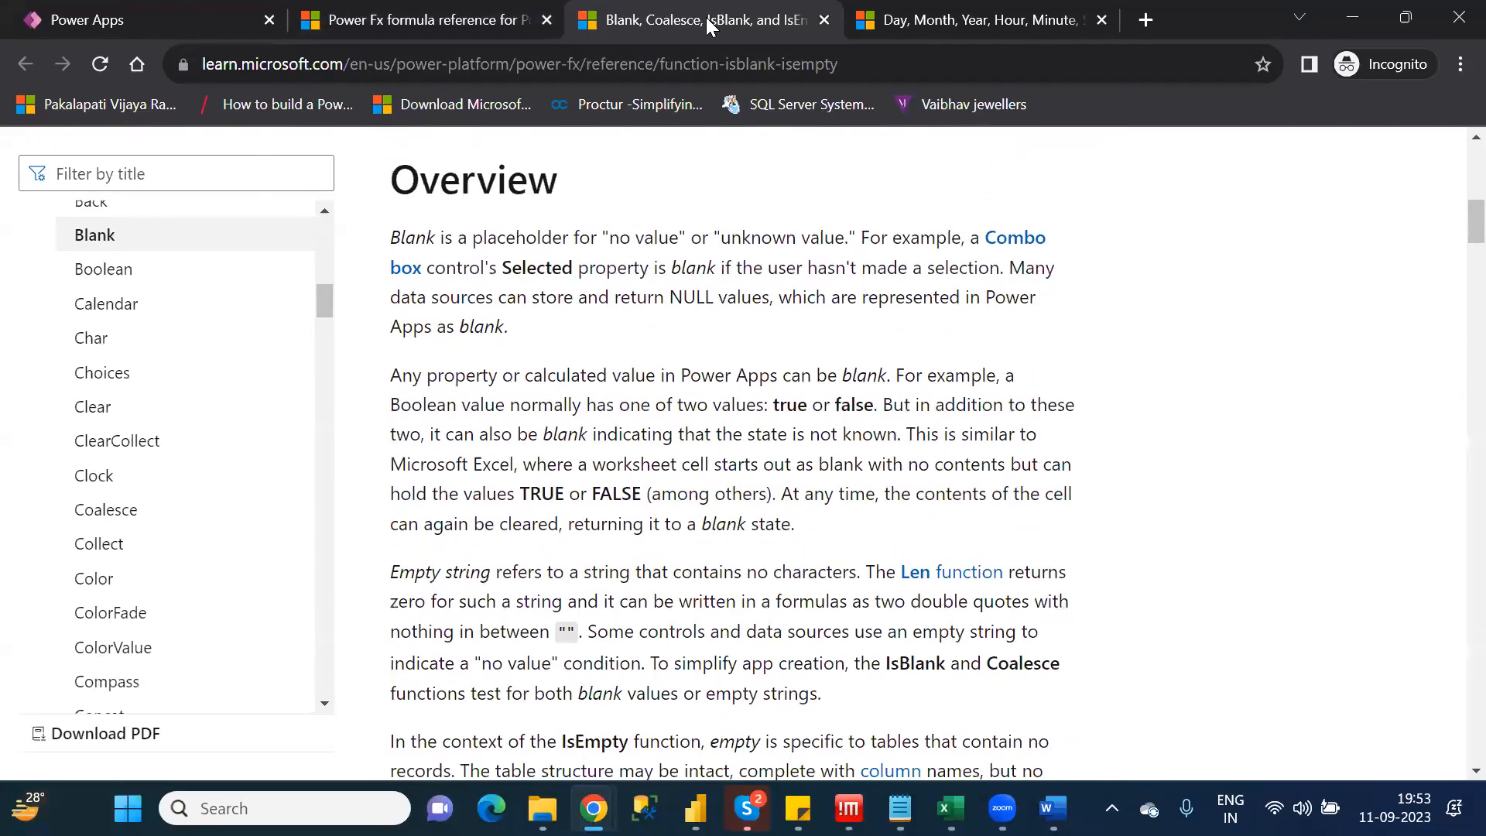
{"action": "key", "text": "Down"}
{"action": "key", "text": "Down"}
{"action": "key", "text": "Down"}
{"action": "key", "text": "Down"}
{"action": "key", "text": "Down"}
{"action": "key", "text": "Down"}
{"action": "key", "text": "Down"}
{"action": "key", "text": "Down"}
{"action": "key", "text": "Down"}
{"action": "key", "text": "Down"}
{"action": "key", "text": "Down"}
{"action": "key", "text": "Down"}
{"action": "key", "text": "Down"}
{"action": "key", "text": "Down"}
{"action": "key", "text": "Down"}
{"action": "key", "text": "Down"}
{"action": "key", "text": "Down"}
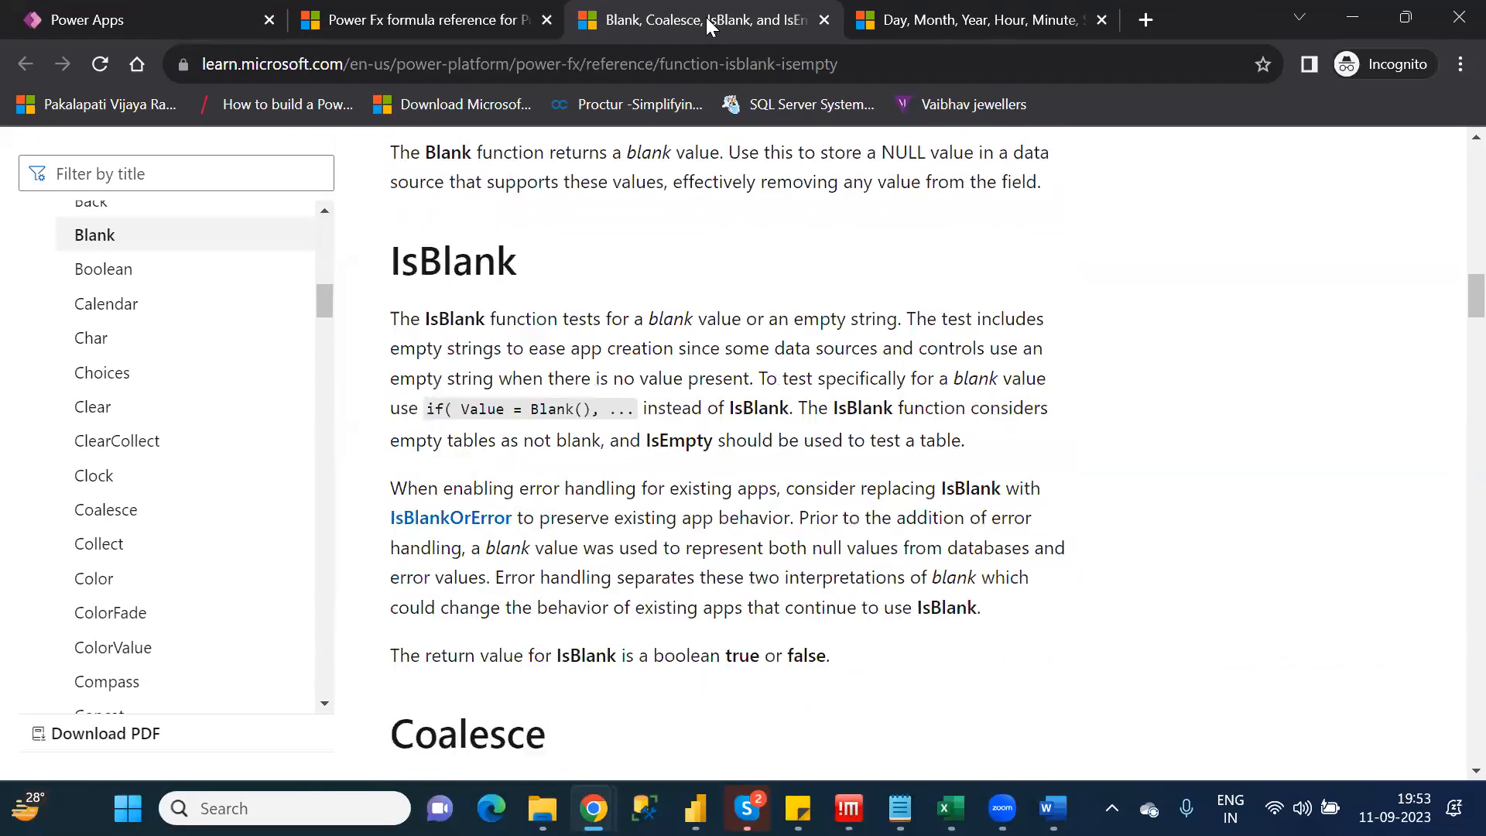
{"action": "key", "text": "Down"}
{"action": "key", "text": "Down"}
{"action": "key", "text": "Down"}
{"action": "key", "text": "Down"}
{"action": "key", "text": "Down"}
{"action": "key", "text": "Down"}
{"action": "key", "text": "Down"}
{"action": "key", "text": "Down"}
{"action": "key", "text": "Down"}
{"action": "key", "text": "Down"}
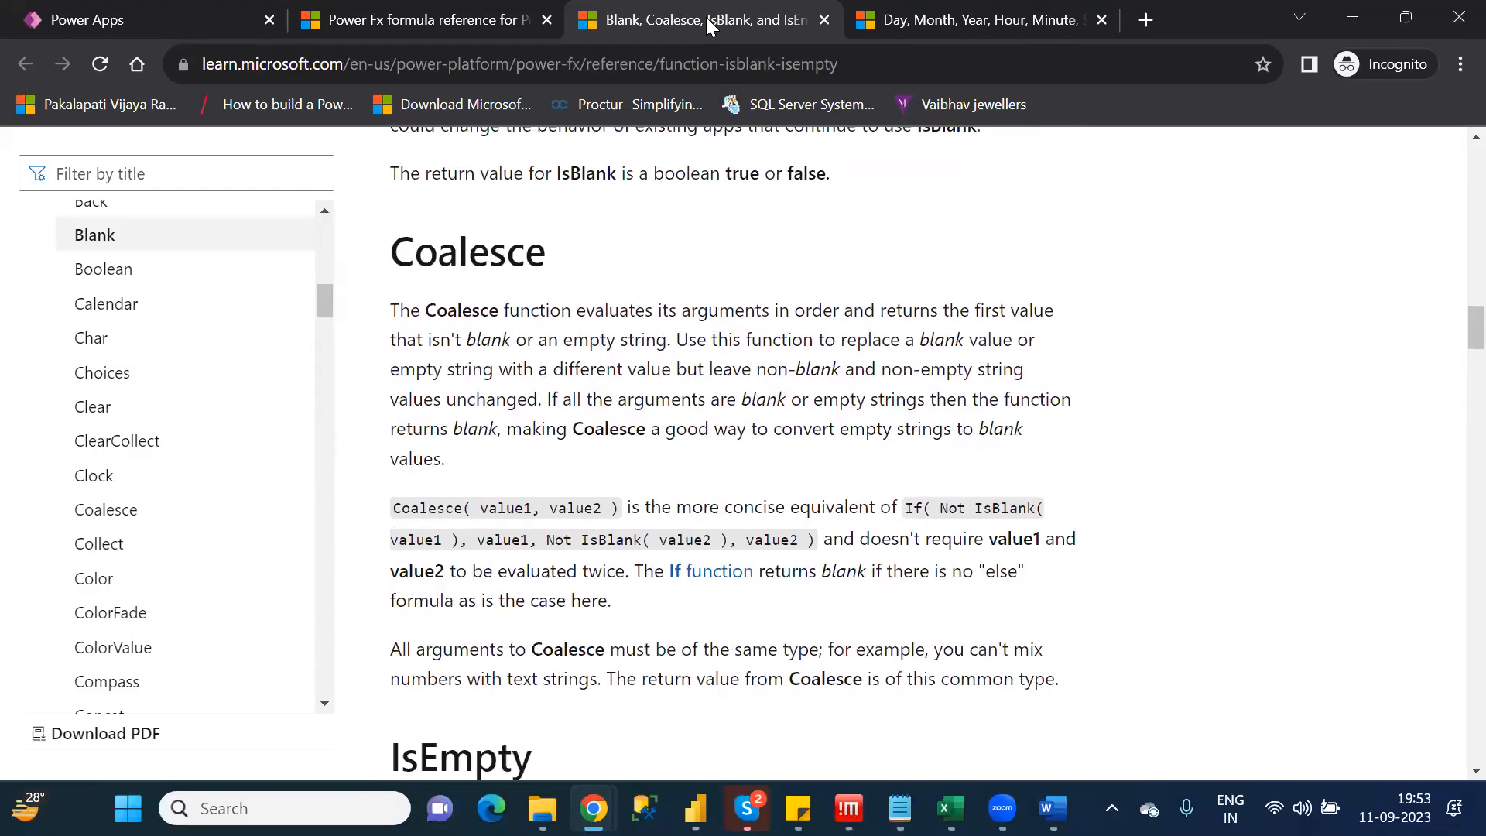
{"action": "key", "text": "Down"}
{"action": "key", "text": "Down"}
{"action": "key", "text": "Down"}
{"action": "key", "text": "Down"}
{"action": "key", "text": "Down"}
{"action": "key", "text": "Down"}
{"action": "key", "text": "Down"}
{"action": "key", "text": "Down"}
{"action": "key", "text": "Down"}
{"action": "key", "text": "Down"}
{"action": "key", "text": "Down"}
{"action": "key", "text": "Down"}
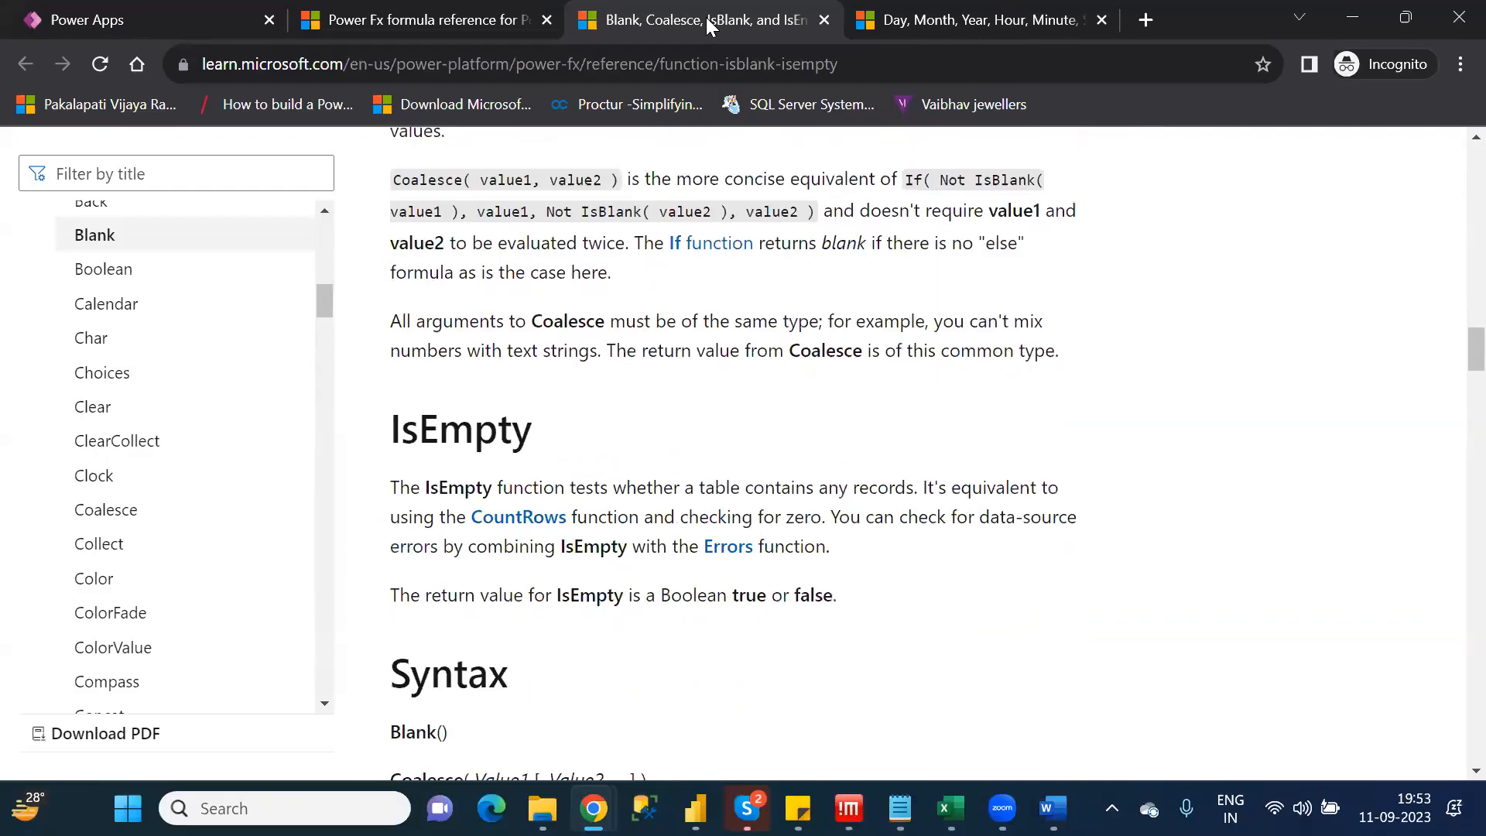
{"action": "key", "text": "Down"}
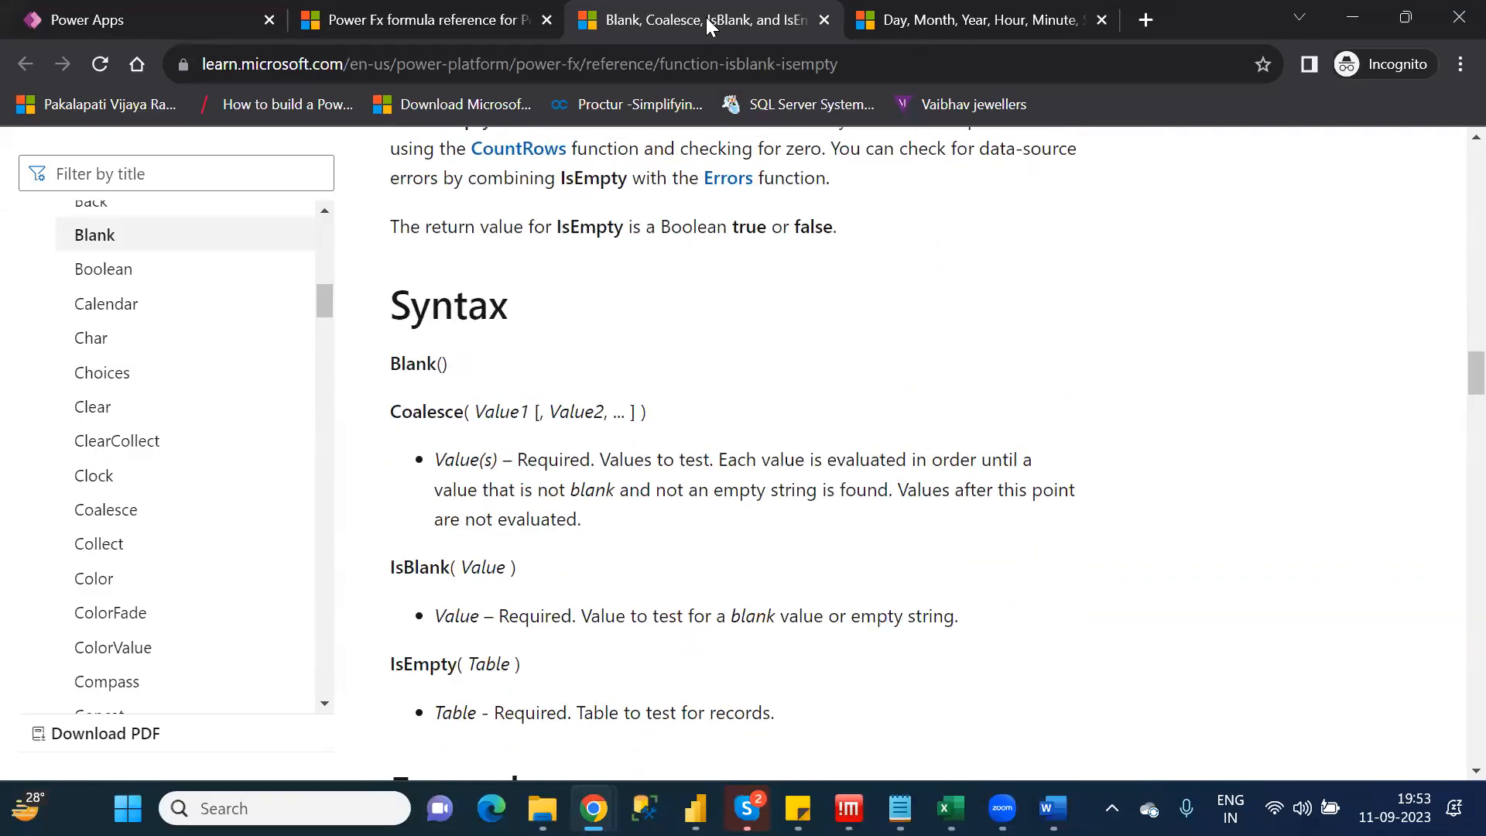
Switch to the Power Apps Imp Functions workbook in Excel and complete the C12 syntax as "Coalesce(col1,Col2,....)"
{"action": "key", "text": "alt+Tab"}
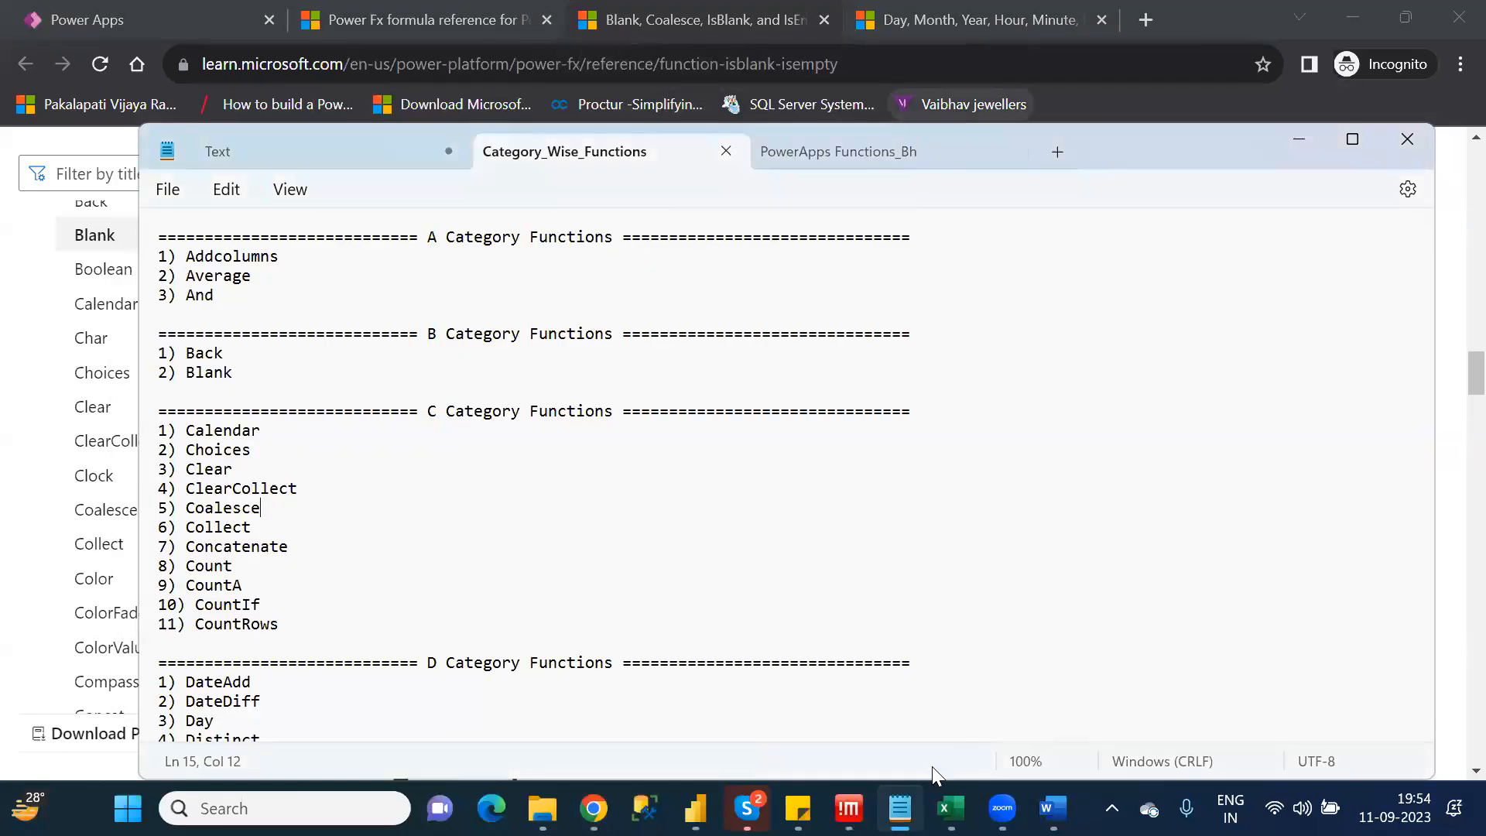
{"action": "left_click", "coordinate": [950, 808]}
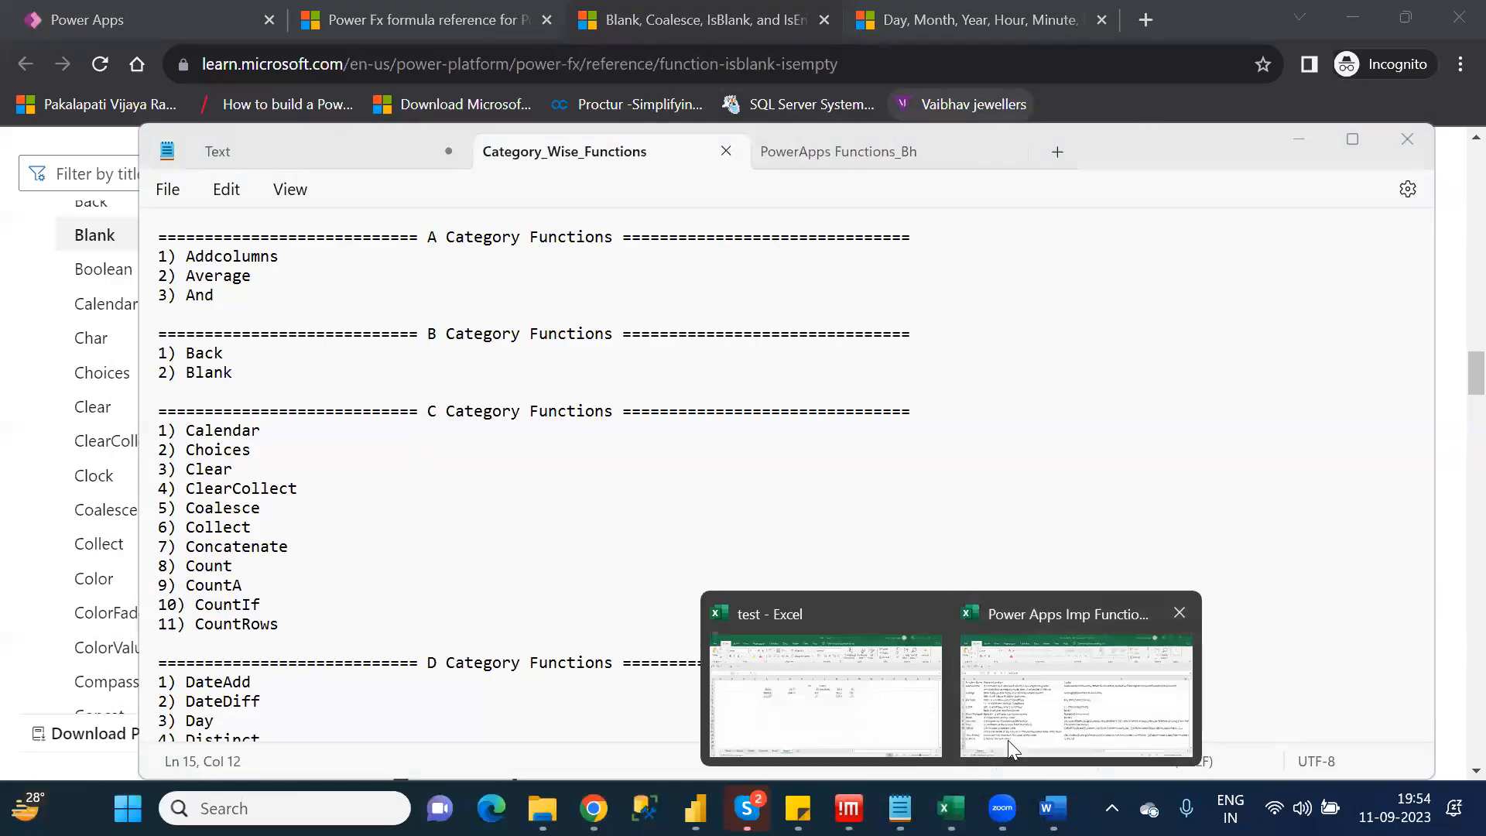
{"action": "left_click", "coordinate": [1008, 741]}
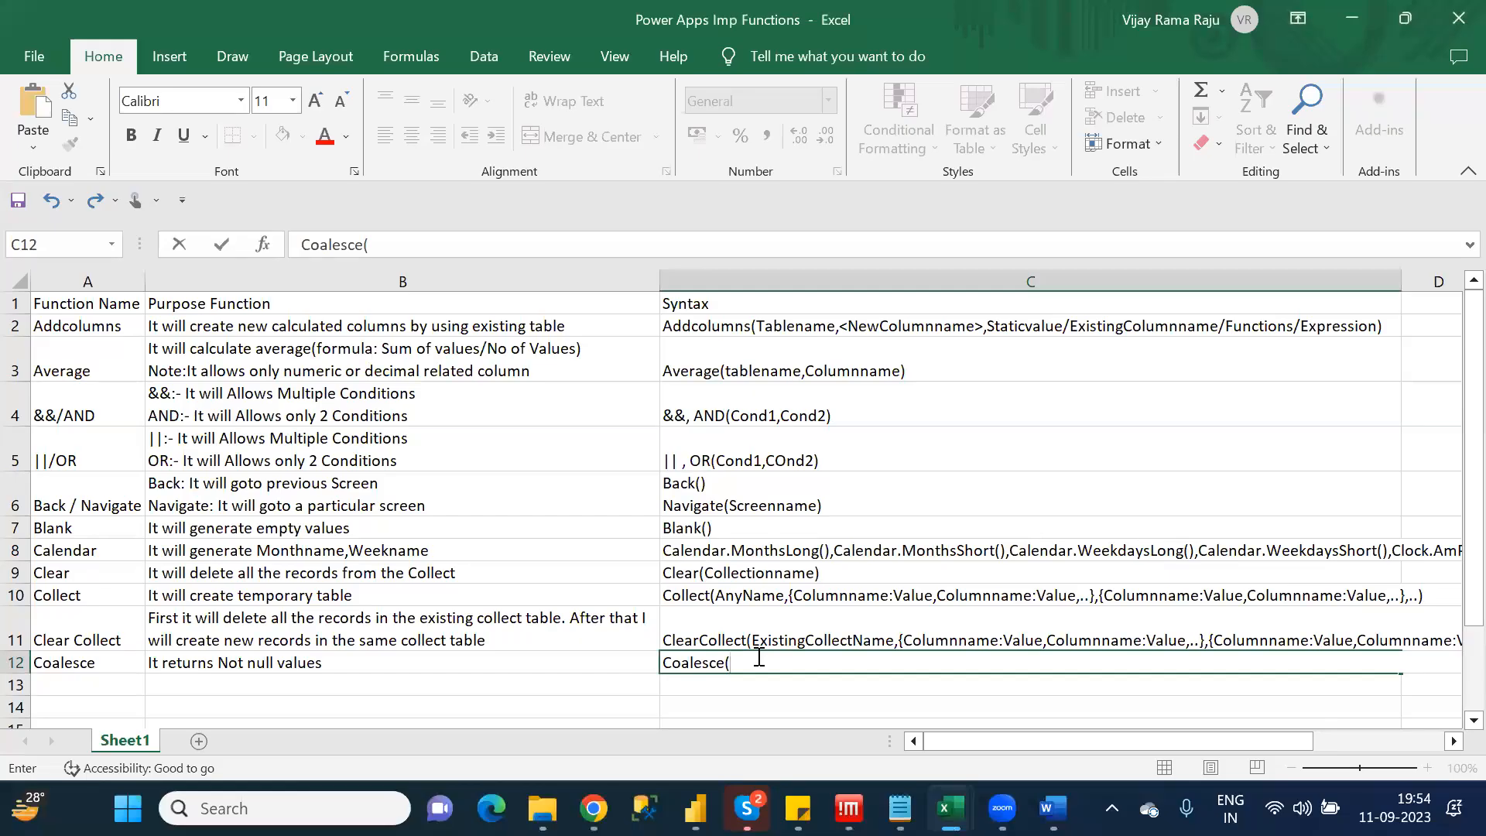
{"action": "type", "text": "columnname,"}
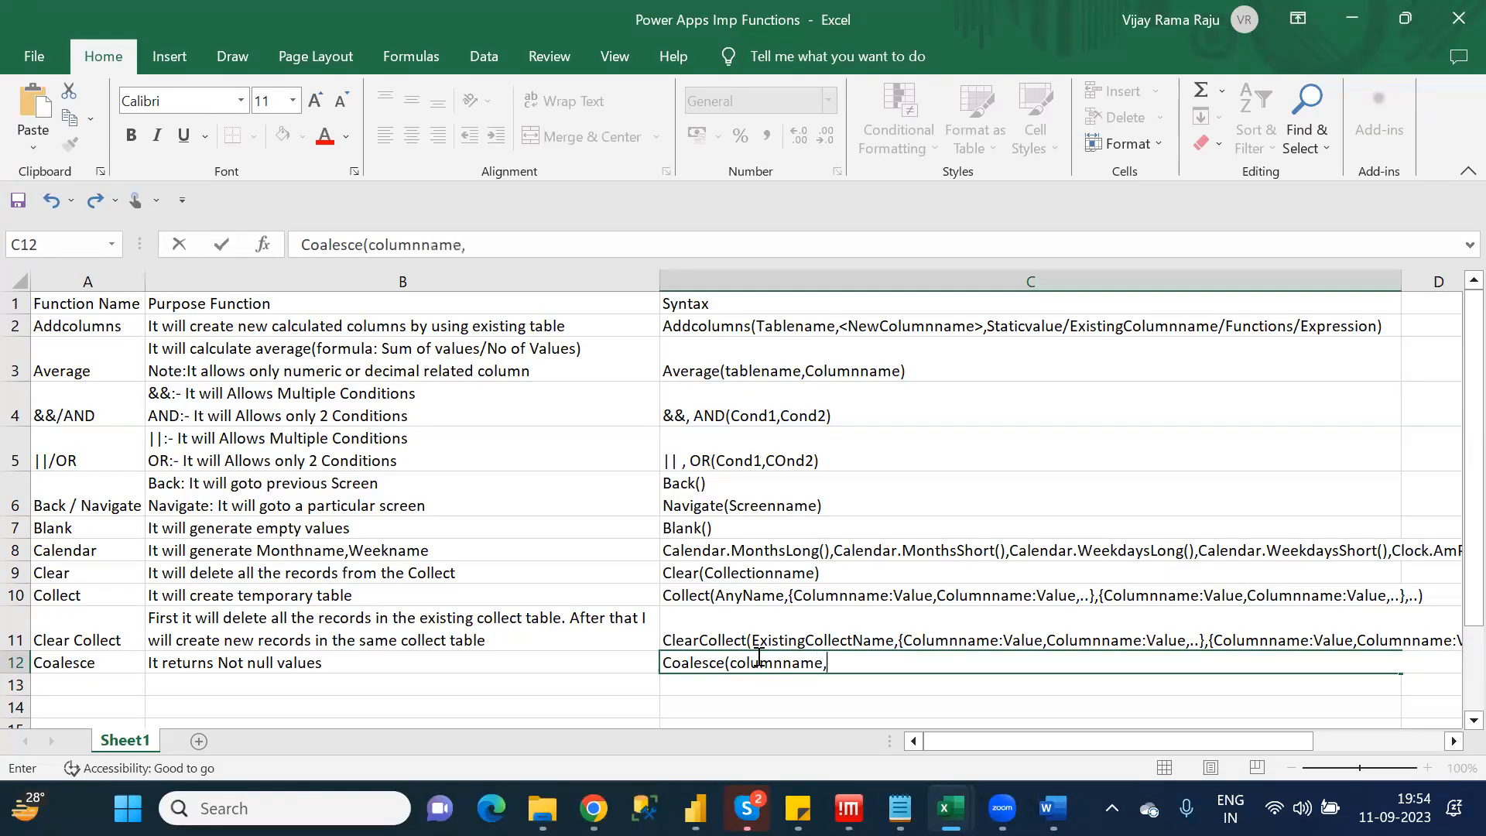
{"action": "key", "text": "BackSpace"}
{"action": "type", "text": "1,COl2"}
{"action": "left_click", "coordinate": [821, 662]}
{"action": "key", "text": "BackSpace"}
{"action": "key", "text": "BackSpace"}
{"action": "key", "text": "BackSpace"}
{"action": "key", "text": "BackSpace"}
{"action": "key", "text": "BackSpace"}
{"action": "key", "text": "BackSpace"}
{"action": "key", "text": "BackSpace"}
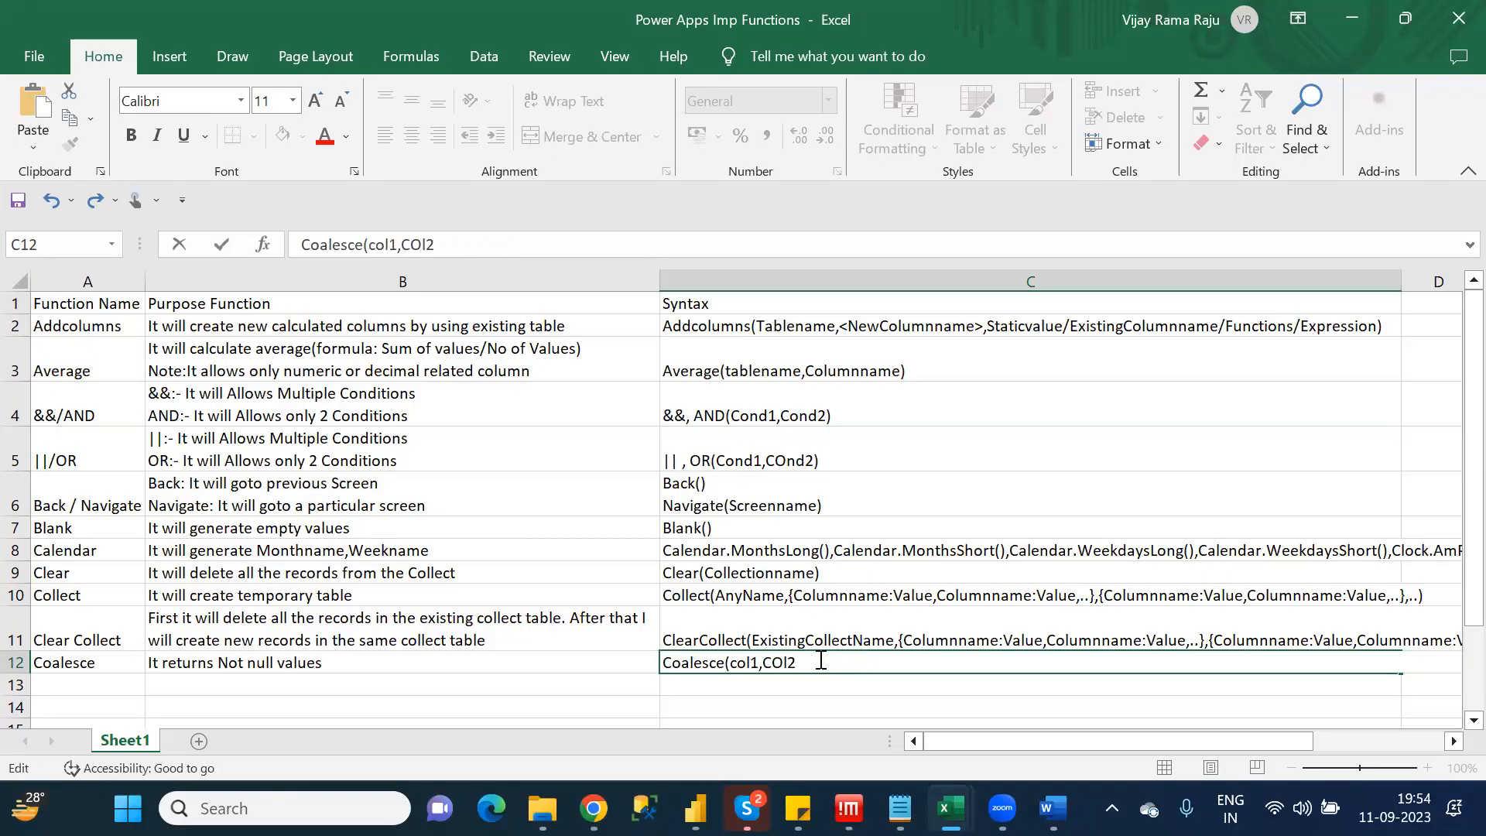
{"action": "left_click", "coordinate": [786, 663]}
{"action": "key", "text": "BackSpace"}
{"action": "type", "text": "ol2,....)"}
{"action": "key", "text": "ctrl+Return"}
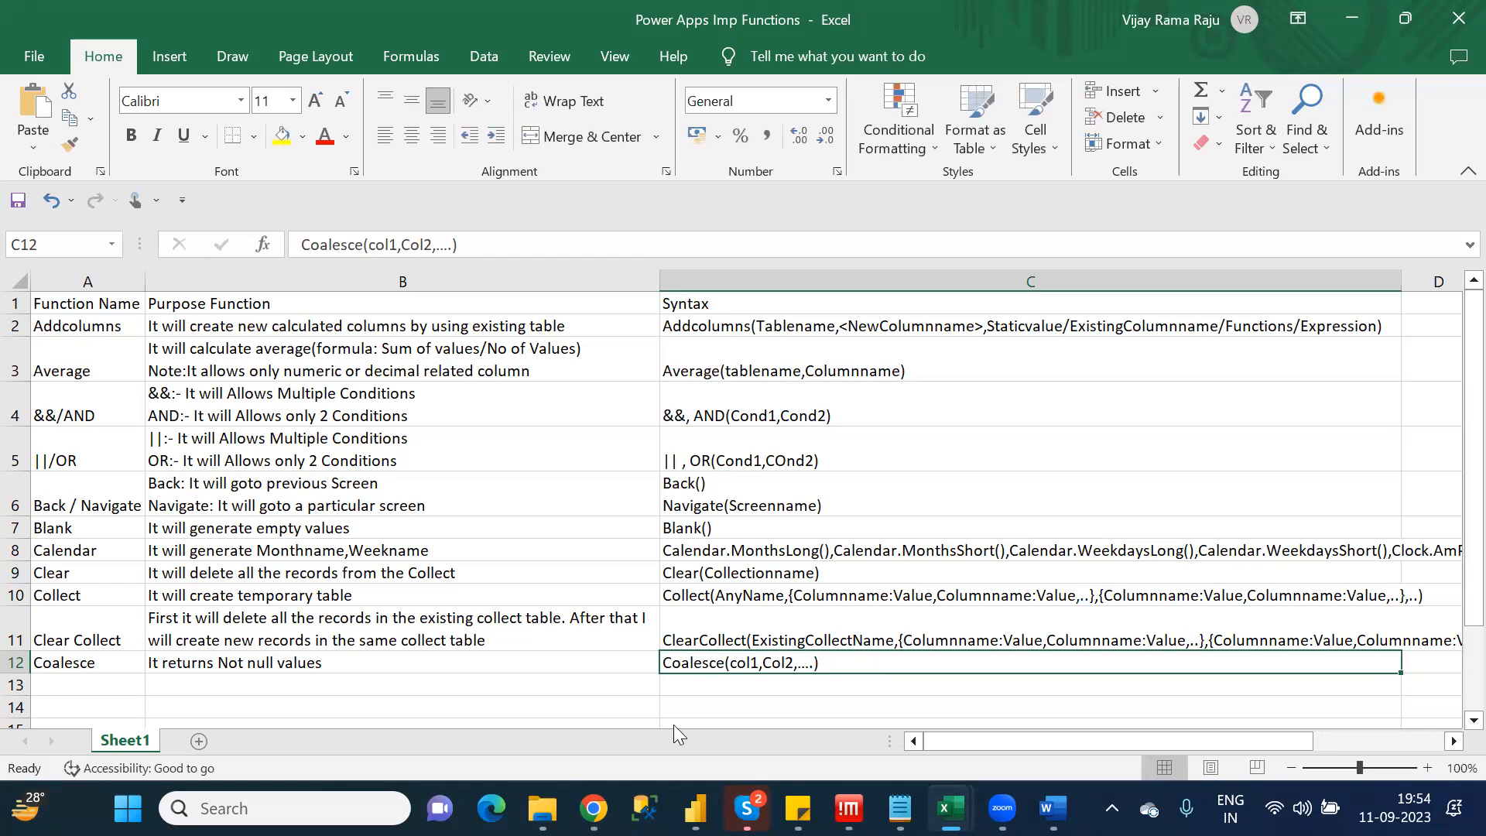
Switch to Chrome and close the Coalesce article, returning to the Power Fx formula reference
{"action": "mouse_move", "coordinate": [593, 808]}
{"action": "left_click", "coordinate": [577, 654]}
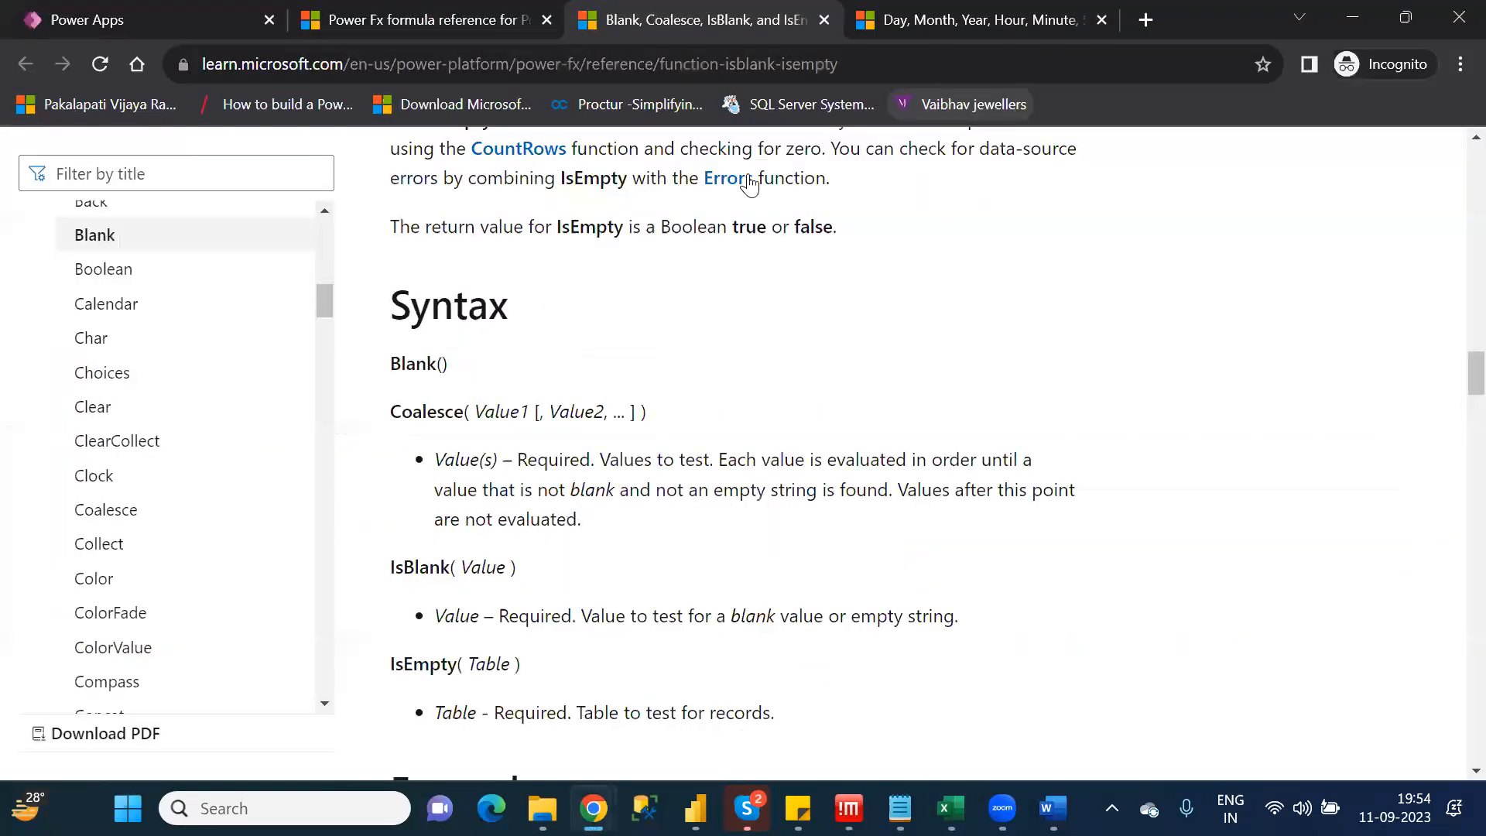
{"action": "left_click", "coordinate": [823, 20]}
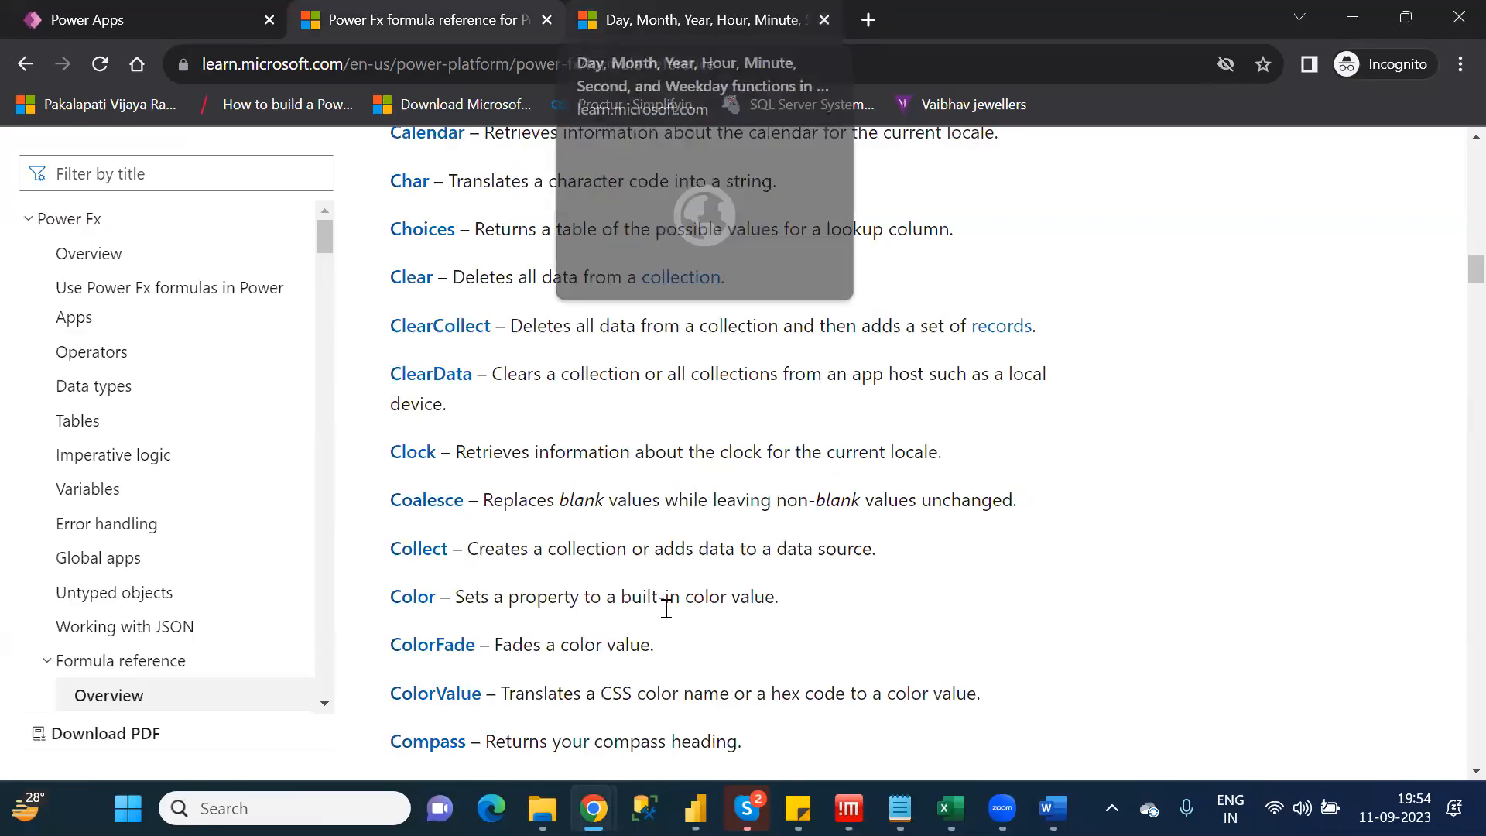
Check the C category list in Notepad, then enter Concatenate as the function name in A13 of the Excel sheet
{"action": "key", "text": "alt+Tab"}
{"action": "left_click", "coordinate": [231, 527]}
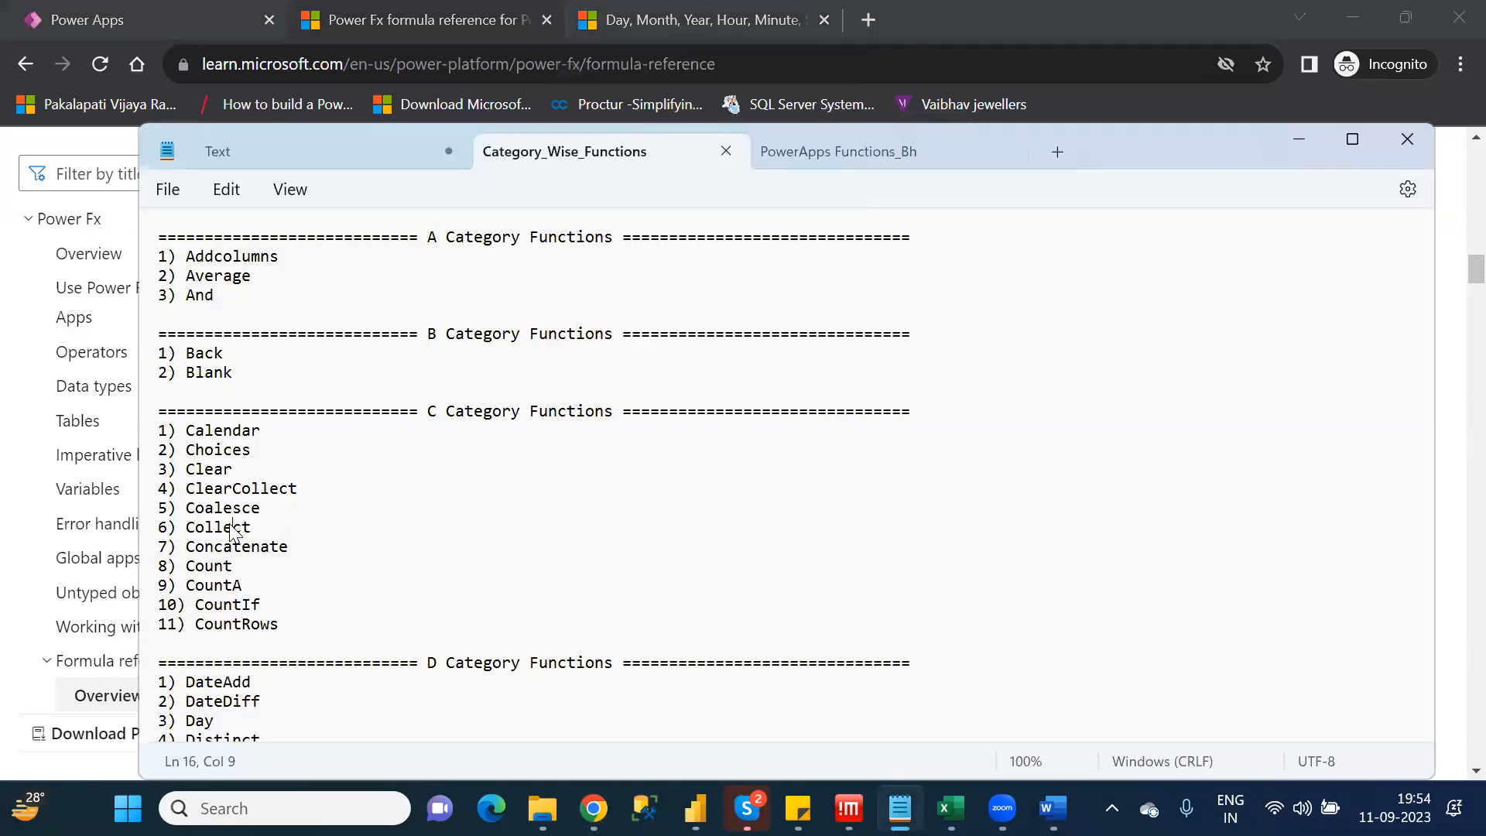
{"action": "double_click", "coordinate": [231, 527]}
{"action": "double_click", "coordinate": [248, 546]}
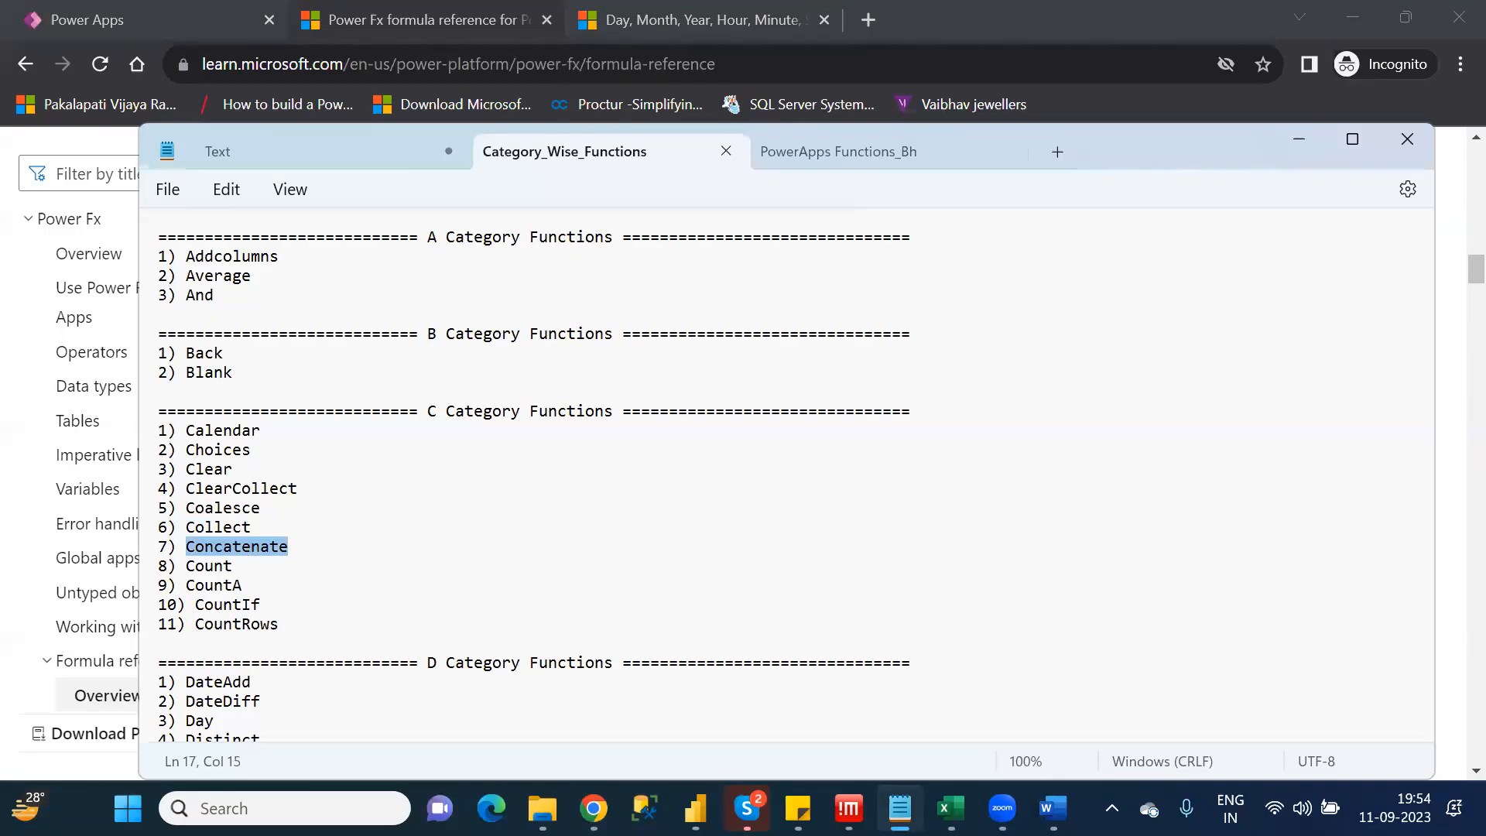
{"action": "mouse_move", "coordinate": [950, 808]}
{"action": "left_click", "coordinate": [1020, 735]}
{"action": "left_click", "coordinate": [92, 686]}
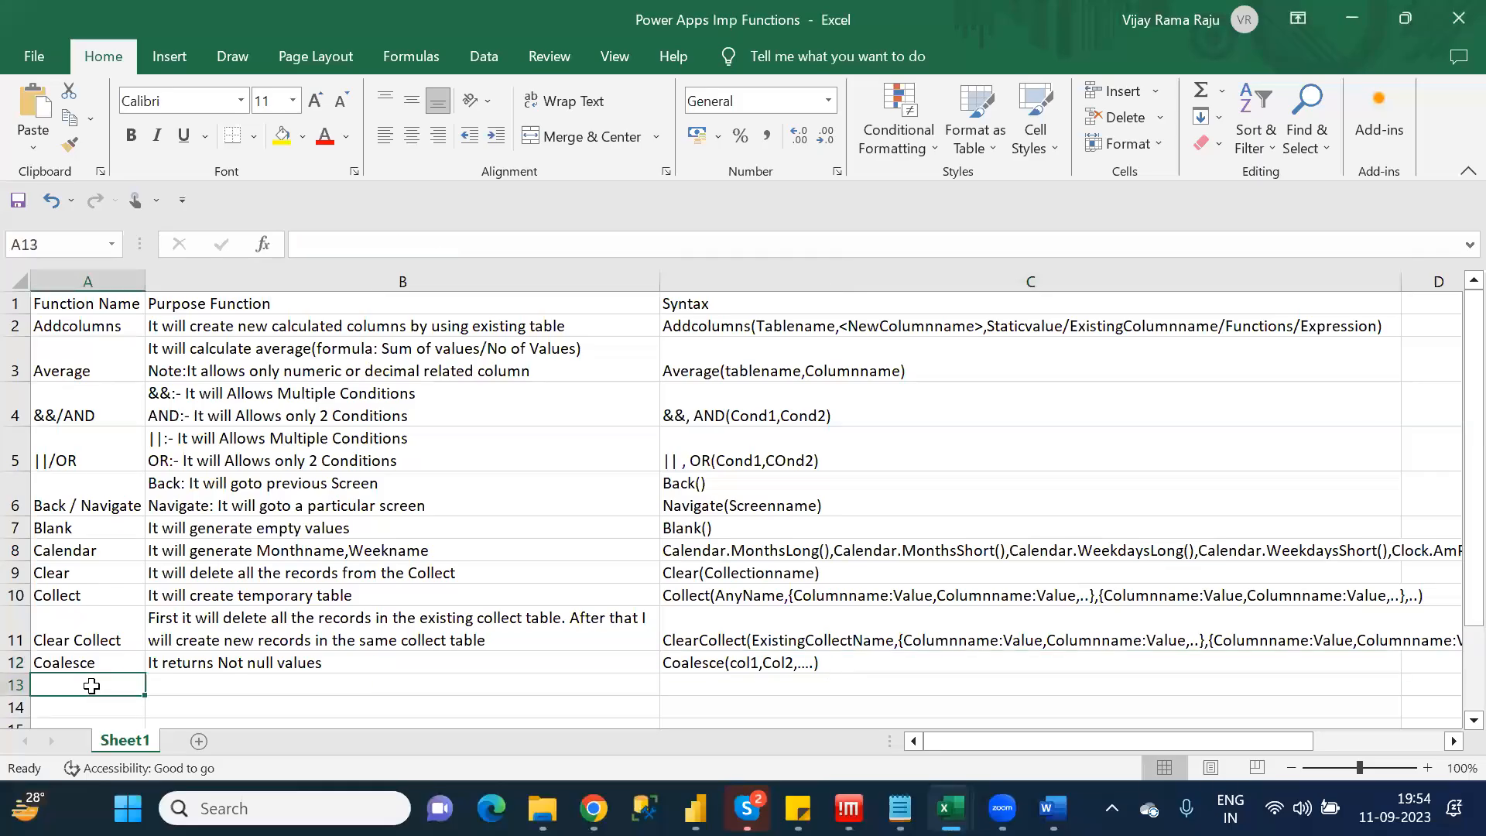
{"action": "type", "text": "Concatenate"}
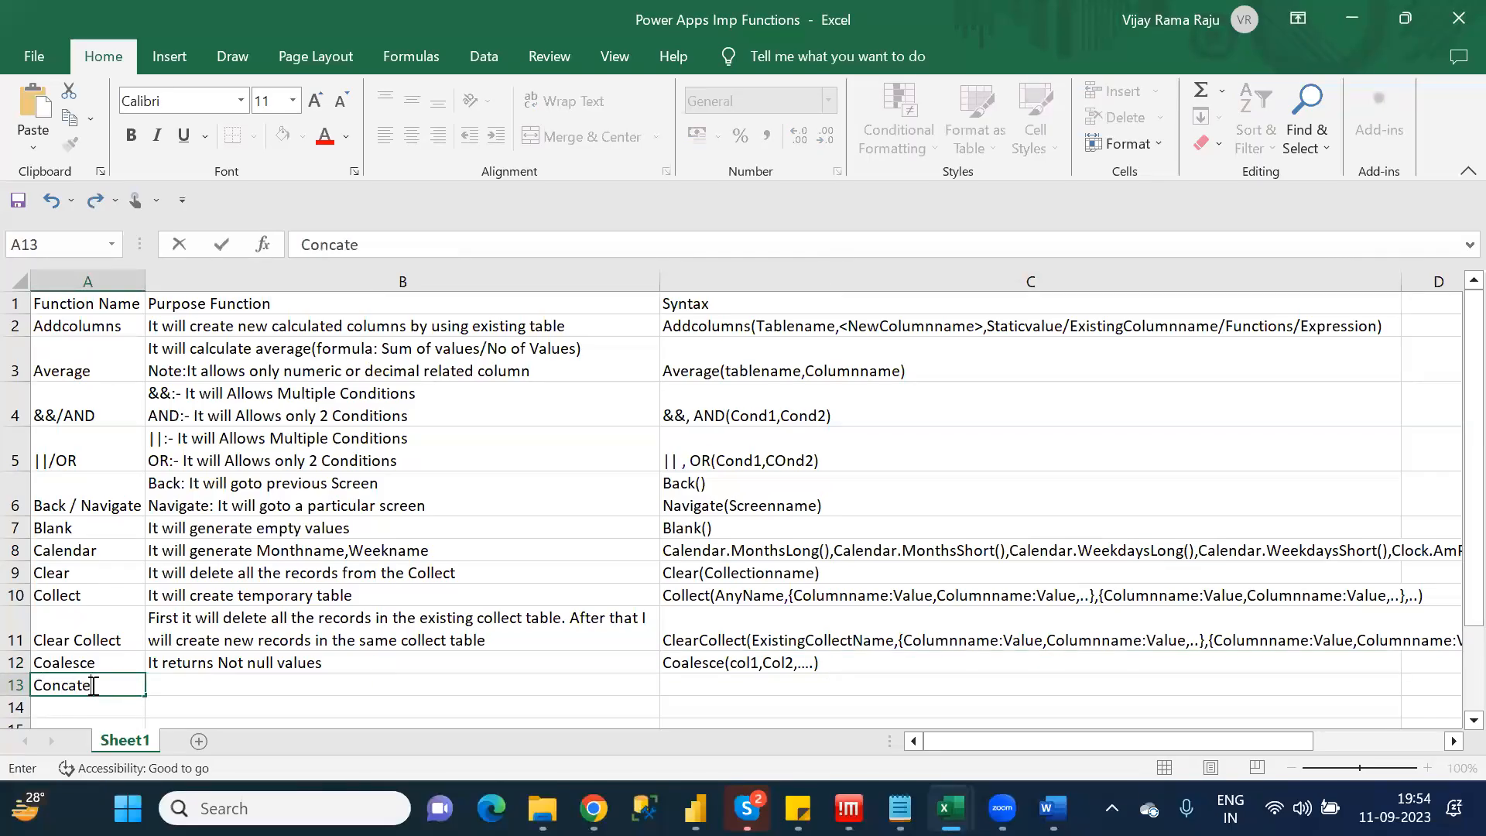
{"action": "key", "text": "Tab"}
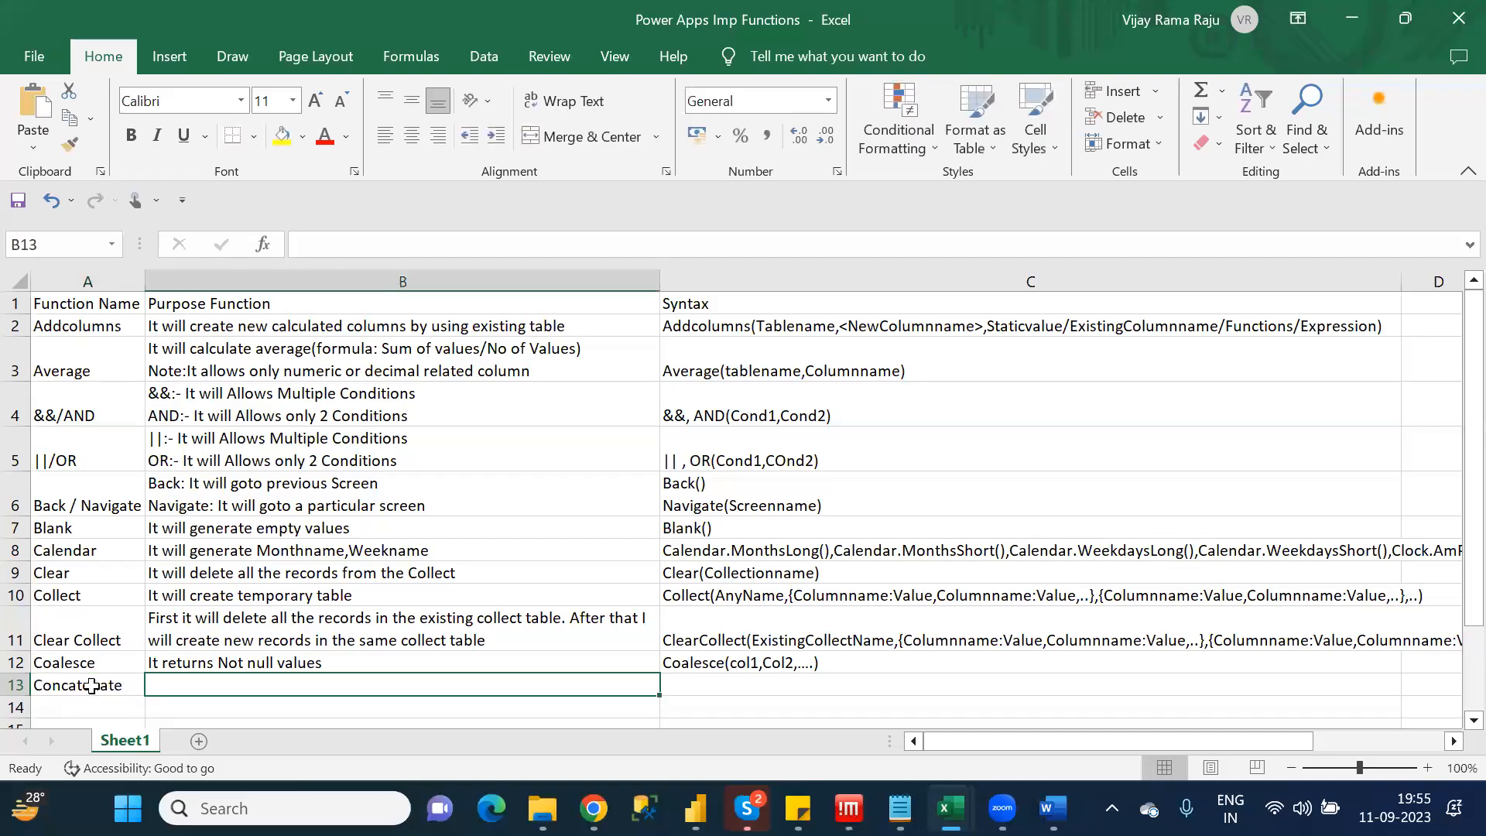
Enter "It will combine multiple columns into single column" as the Concatenate purpose in B13
{"action": "type", "text": "It will combine multip"}
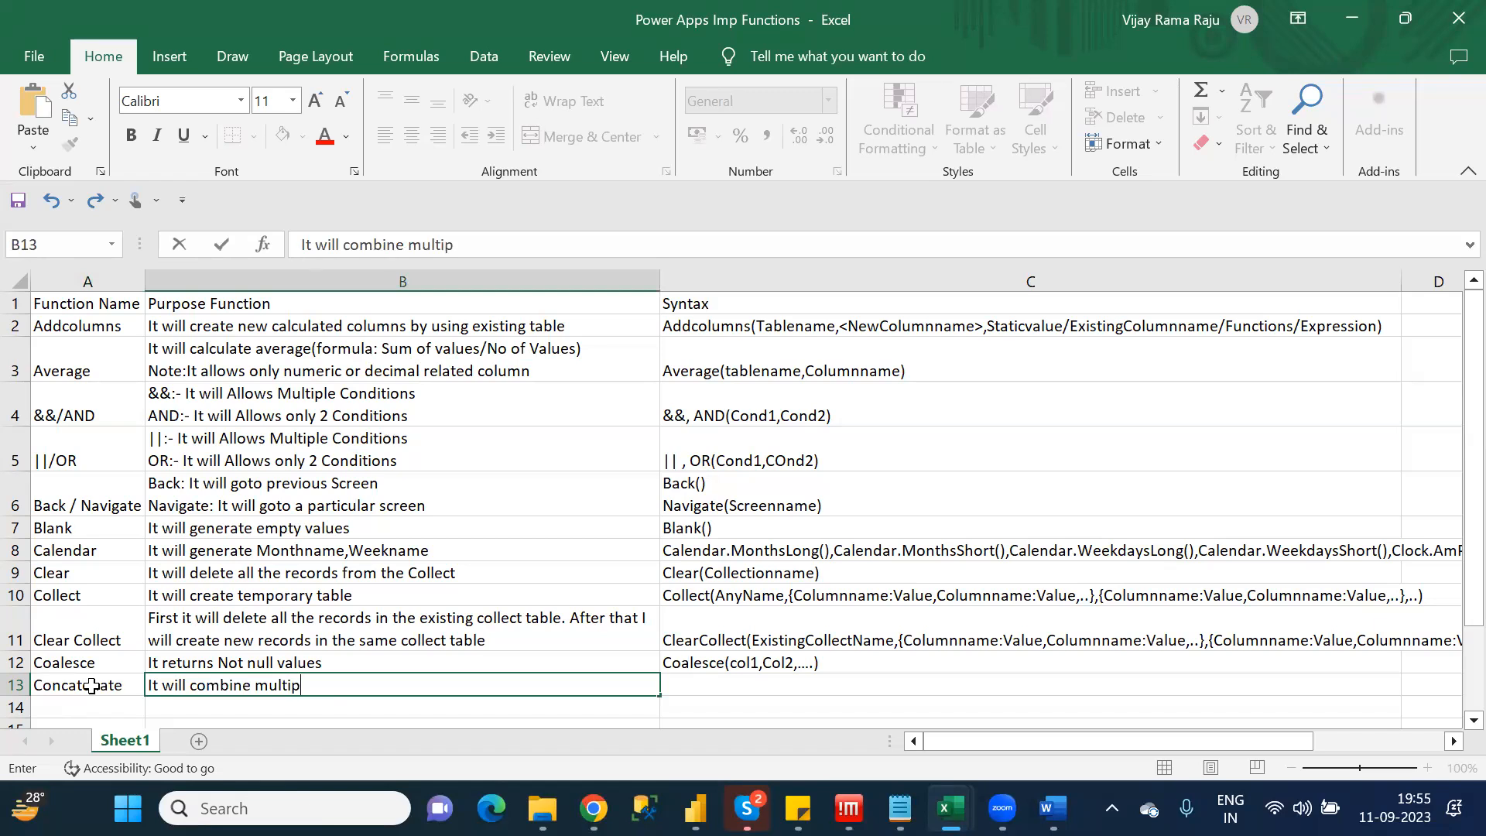
{"action": "type", "text": "le columns"}
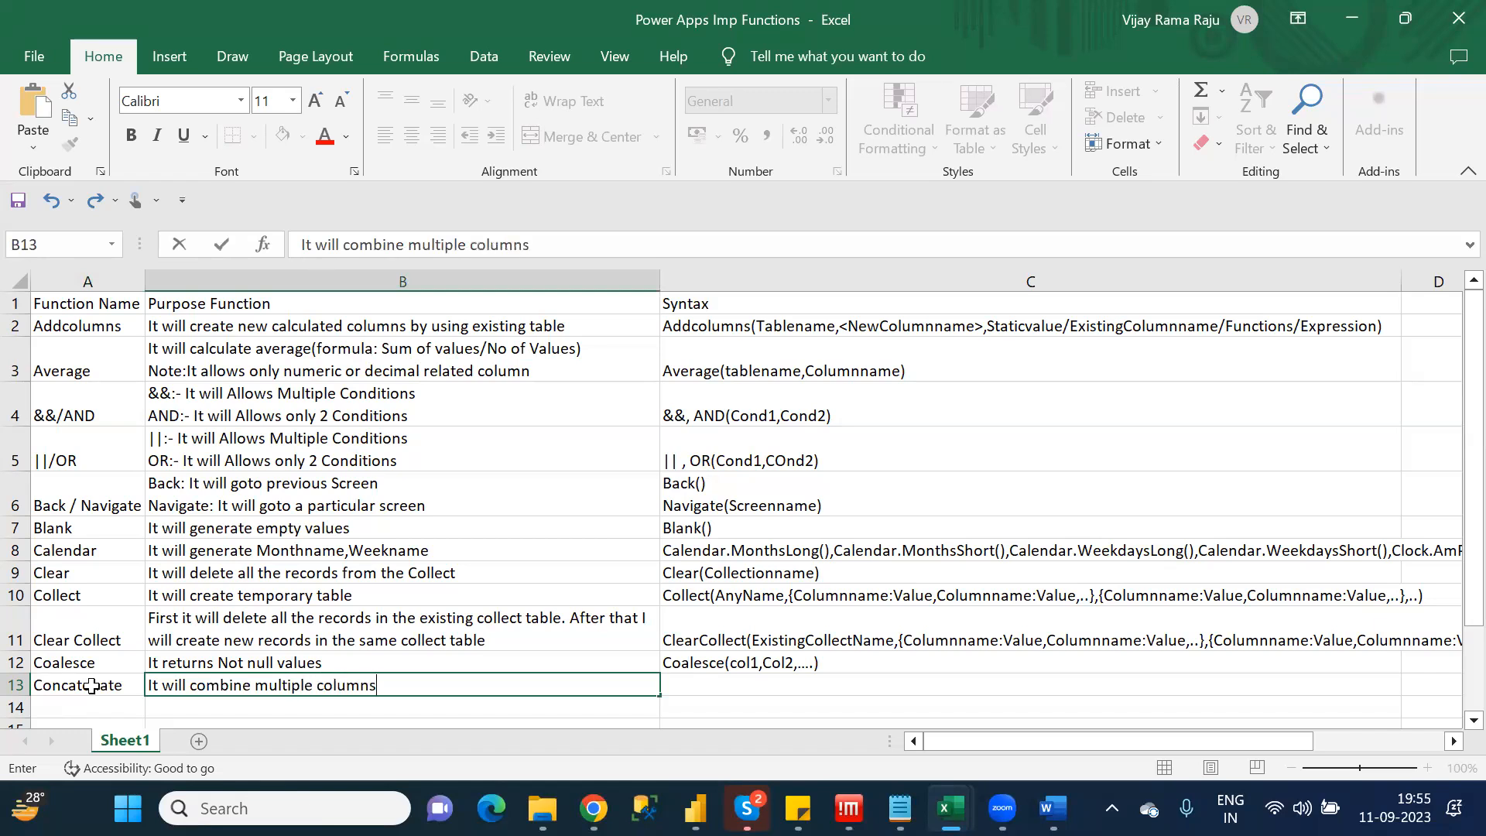
{"action": "type", "text": " into single column"}
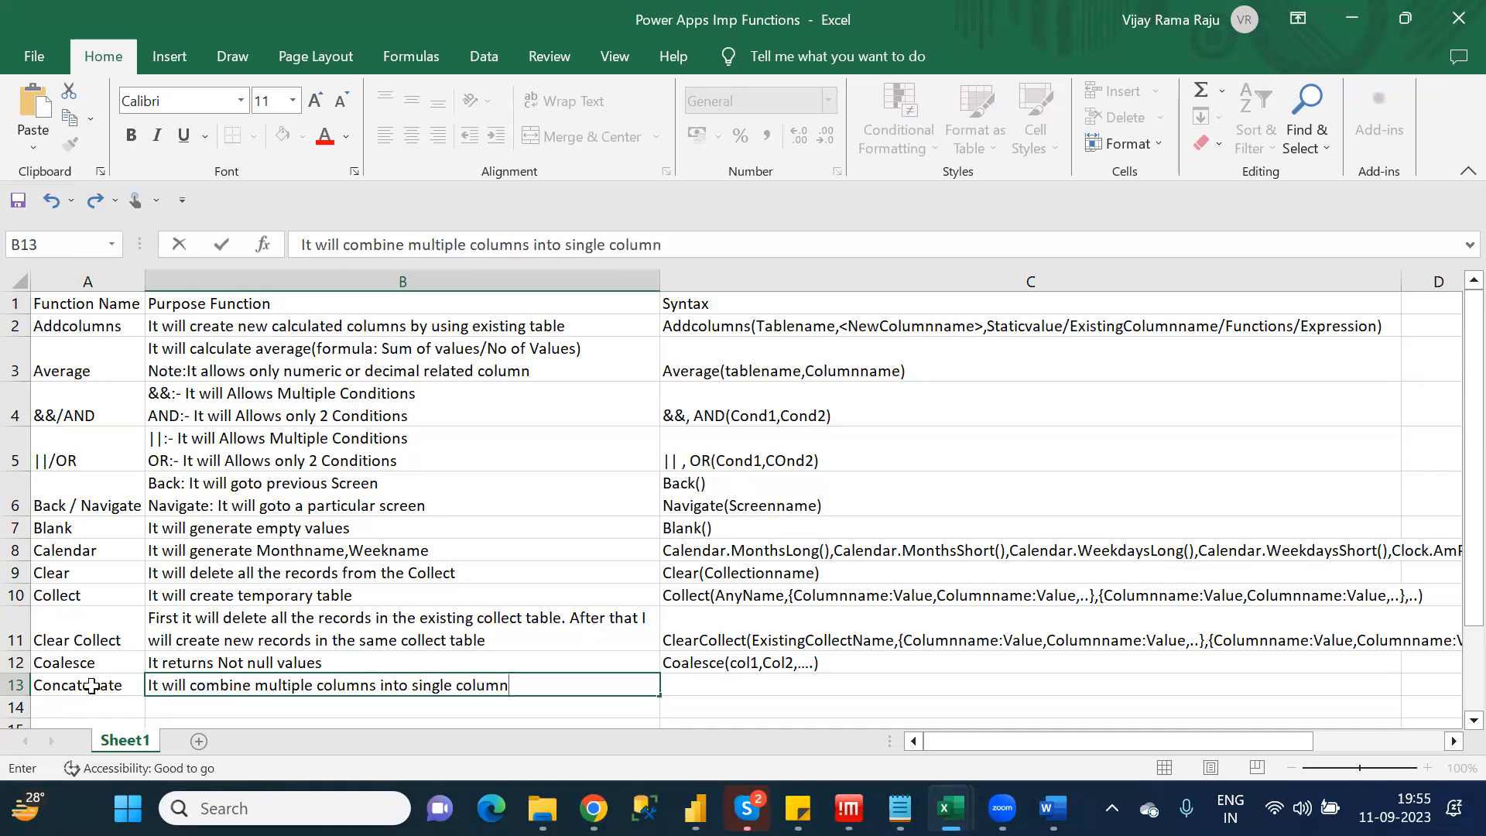
Begin the Concatenate syntax in C13 with "Concatenate("
{"action": "key", "text": "Tab"}
{"action": "type", "text": "Conc"}
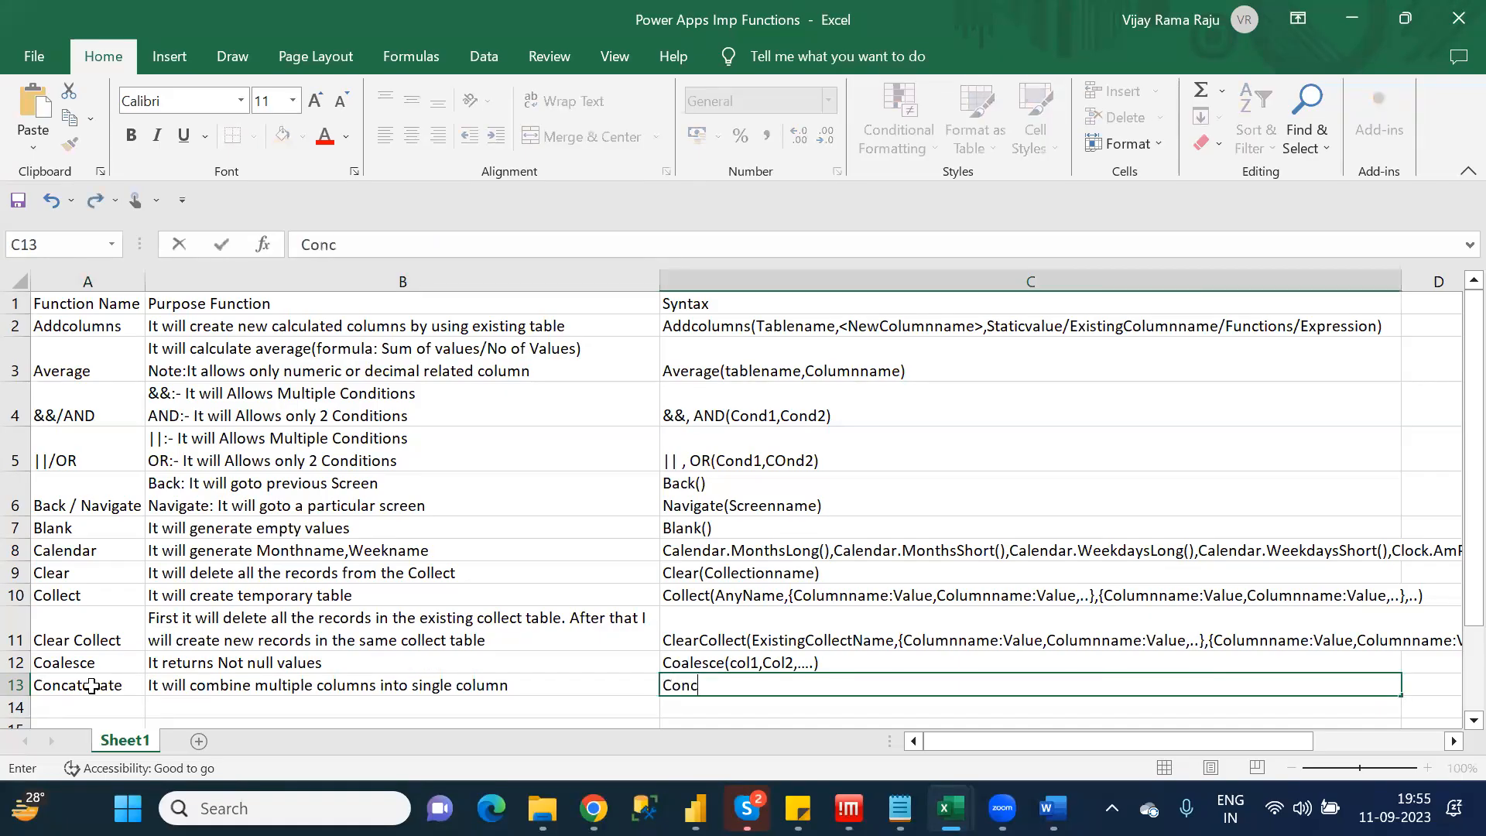
{"action": "type", "text": "atenate("}
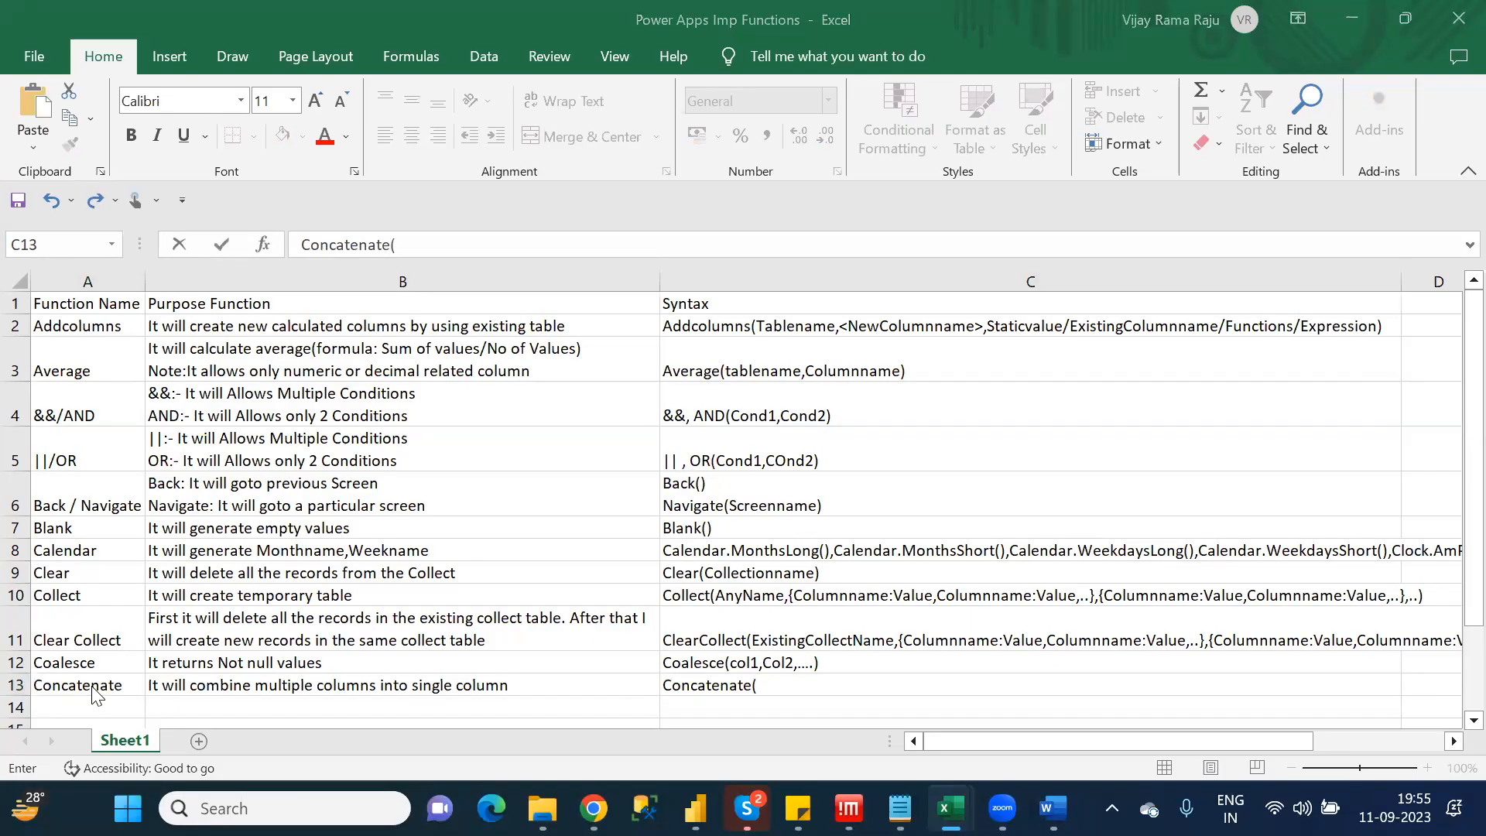
Switch to Chrome and open the Concatenate article from the Power Fx formula reference in a new tab
{"action": "key", "text": "alt+Tab"}
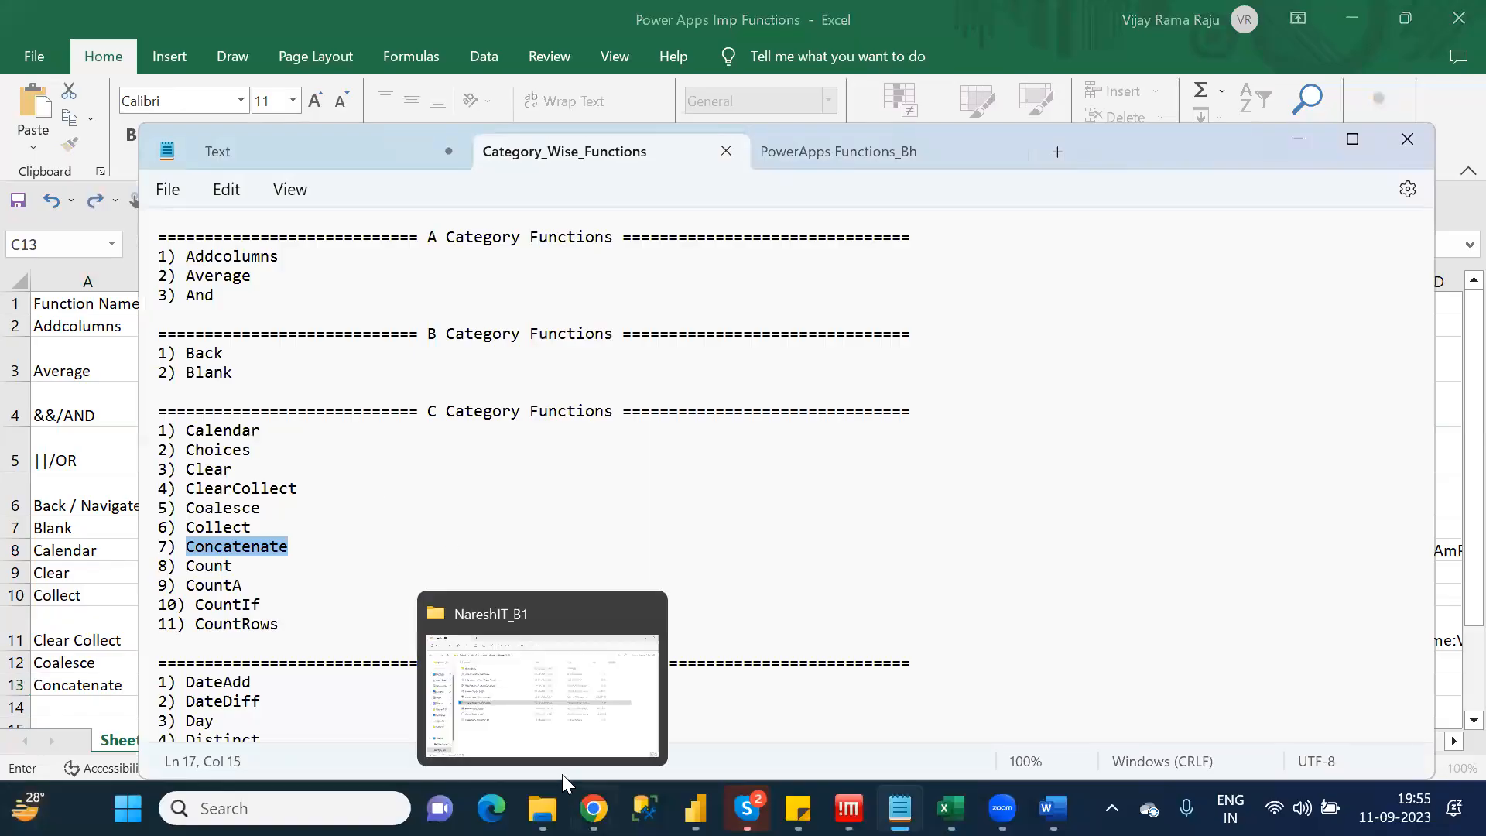
{"action": "mouse_move", "coordinate": [594, 808]}
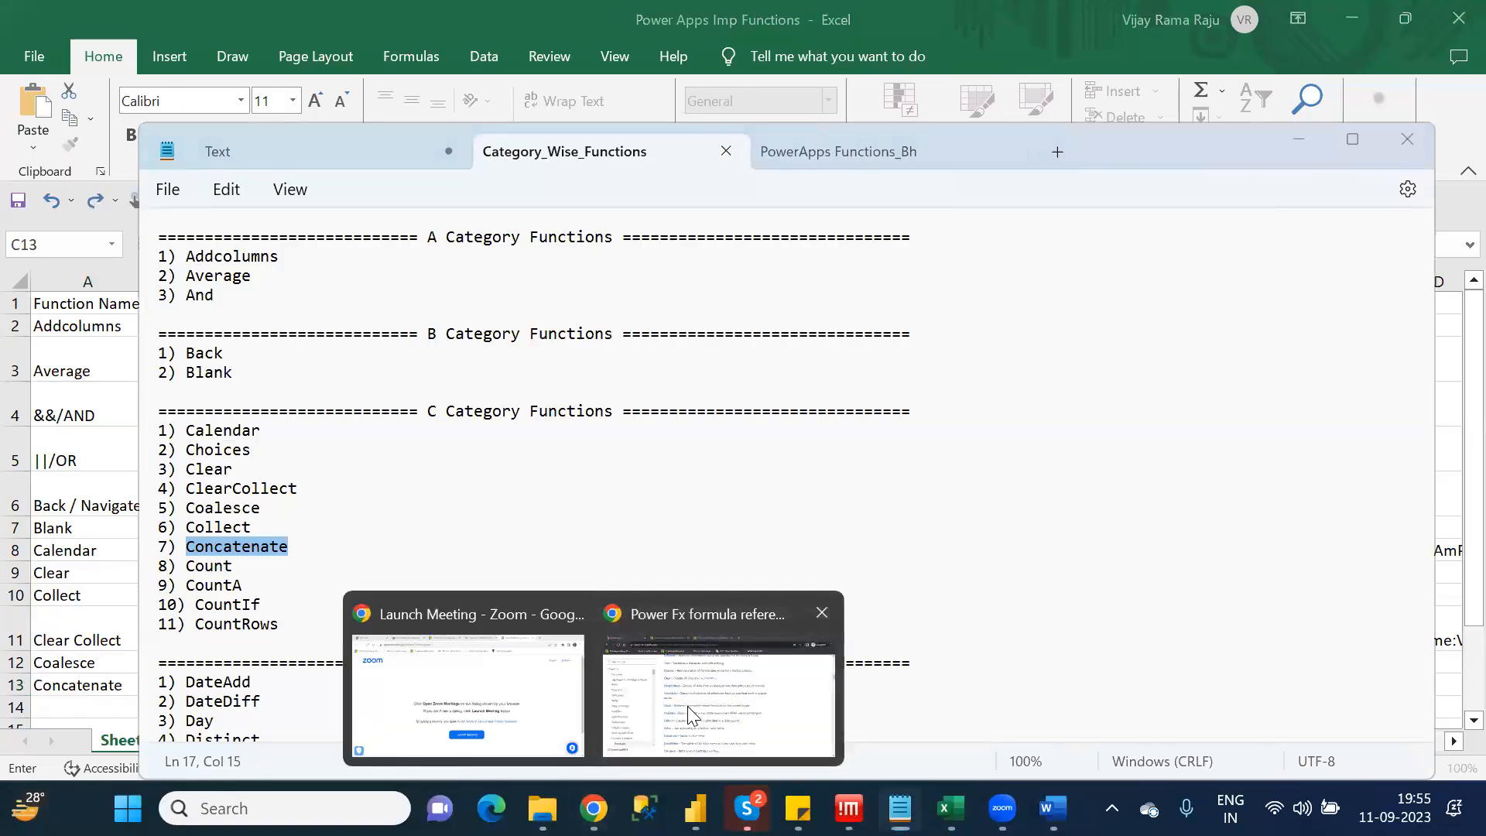
{"action": "left_click", "coordinate": [611, 664]}
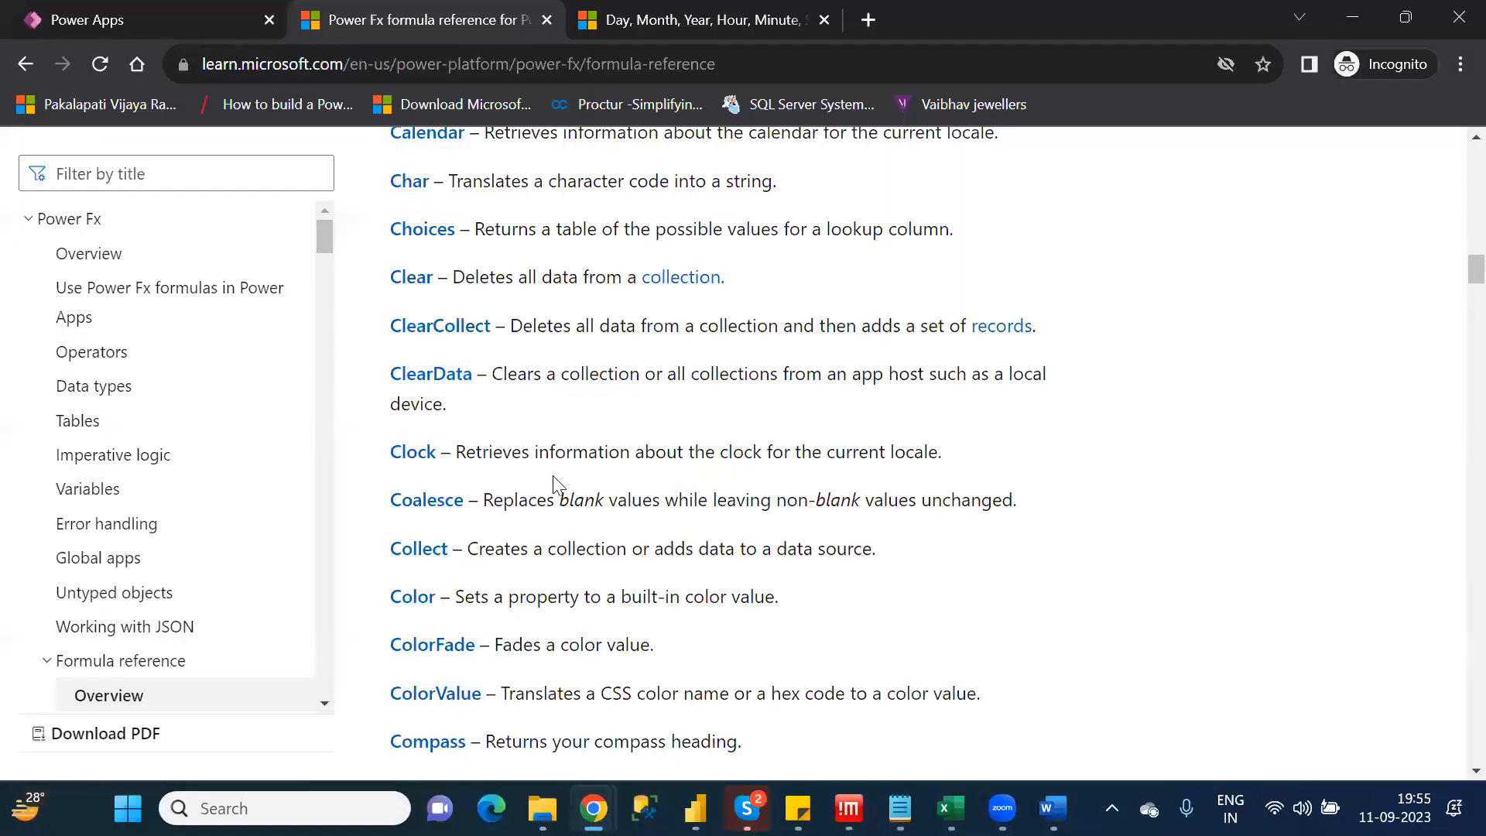
{"action": "scroll", "coordinate": [553, 475], "scroll_direction": "down", "scroll_amount": 2}
{"action": "left_click", "coordinate": [464, 653], "text": "ctrl"}
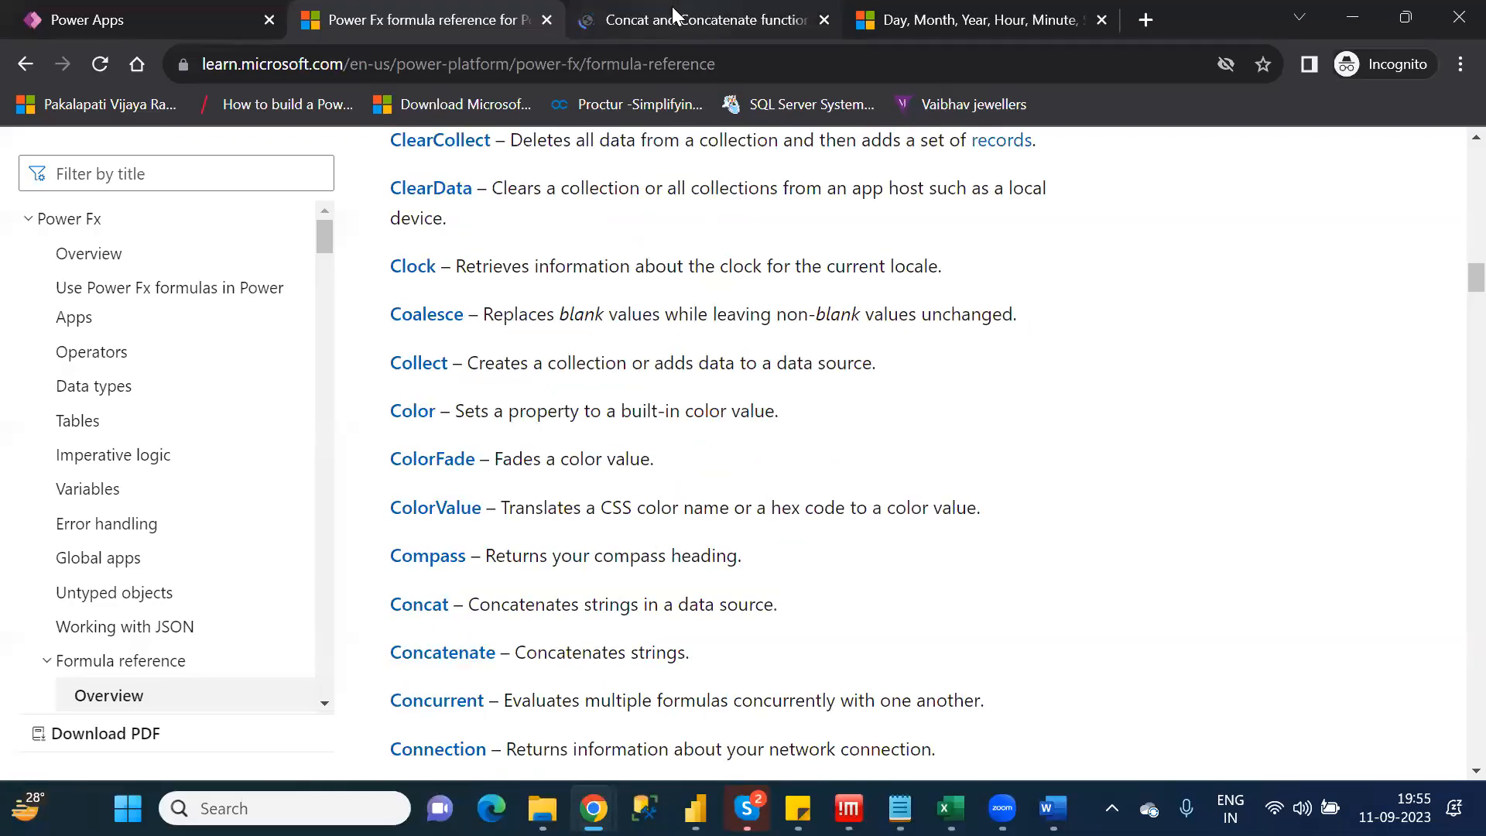
{"action": "left_click", "coordinate": [674, 17]}
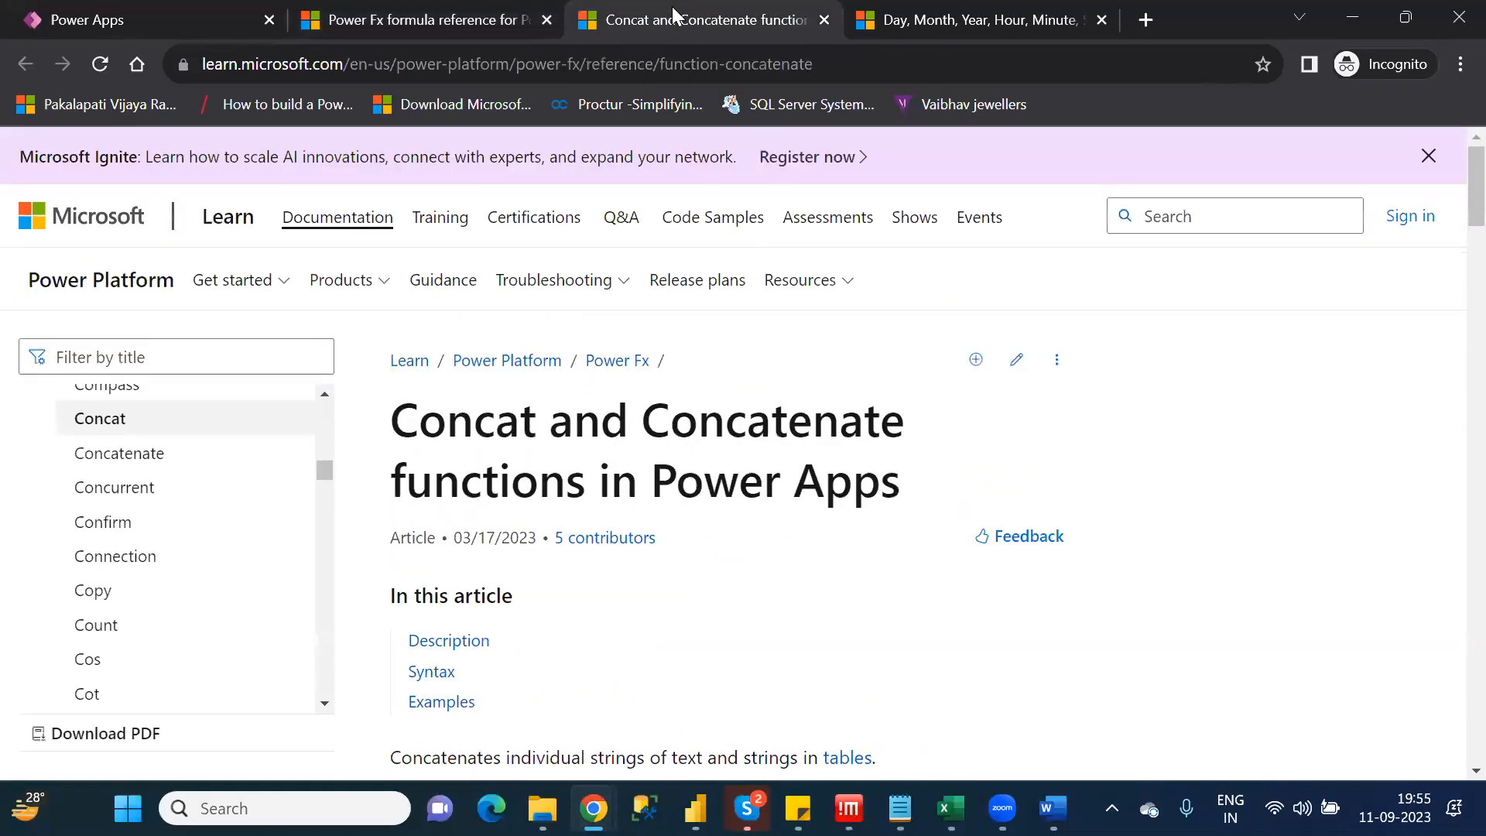
Examine the Syntax section of the Concat and Concatenate article for the arguments of Concatenate
{"action": "key", "text": "Down"}
{"action": "key", "text": "Down"}
{"action": "key", "text": "Down"}
{"action": "key", "text": "Down"}
{"action": "key", "text": "Down"}
{"action": "key", "text": "Down"}
{"action": "key", "text": "Down"}
{"action": "key", "text": "Down"}
{"action": "key", "text": "Down"}
{"action": "key", "text": "Down"}
{"action": "key", "text": "Down"}
{"action": "key", "text": "Down"}
{"action": "key", "text": "Down"}
{"action": "key", "text": "Down"}
{"action": "key", "text": "Down"}
{"action": "key", "text": "Down"}
{"action": "key", "text": "Down"}
{"action": "key", "text": "Down"}
{"action": "key", "text": "Down"}
{"action": "key", "text": "Down"}
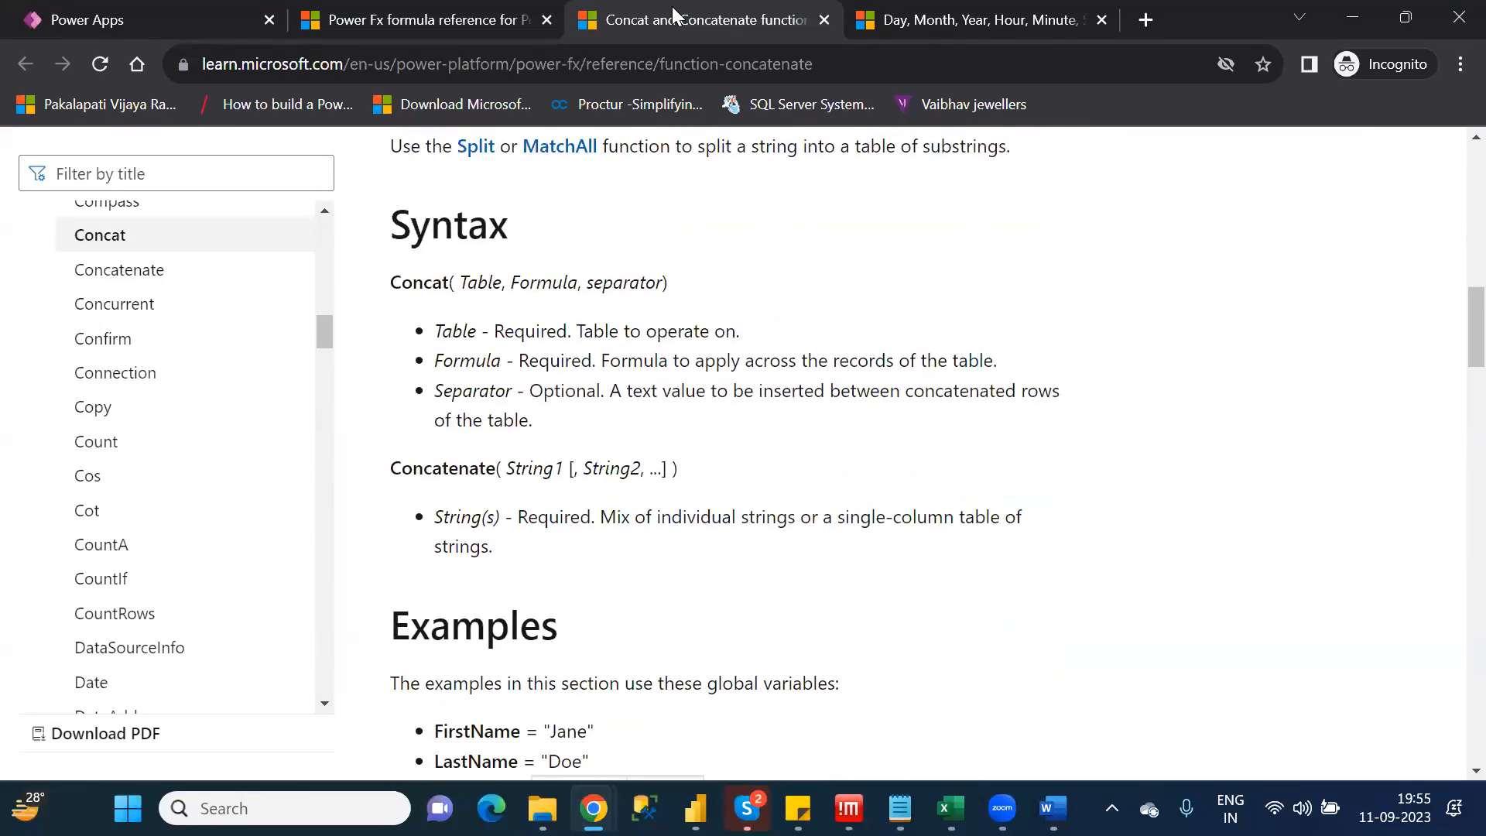
{"action": "key", "text": "Down"}
Switch back to the Excel sheet and complete the C13 syntax as "Concatenate(Col1,Col2,......)"
{"action": "key", "text": "alt+Tab"}
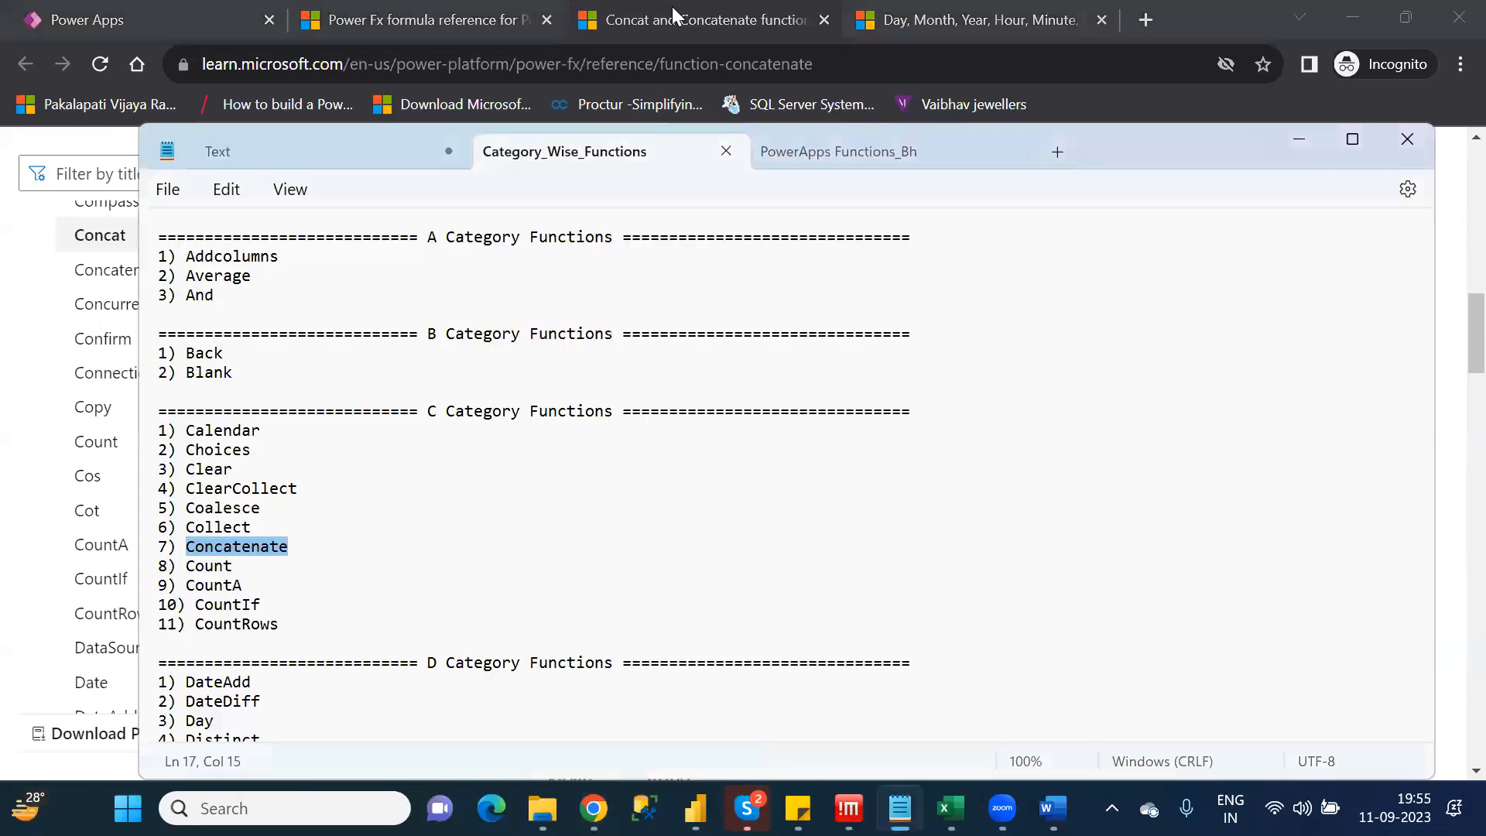
{"action": "key", "text": "alt+Tab"}
{"action": "key", "text": "alt+Tab"}
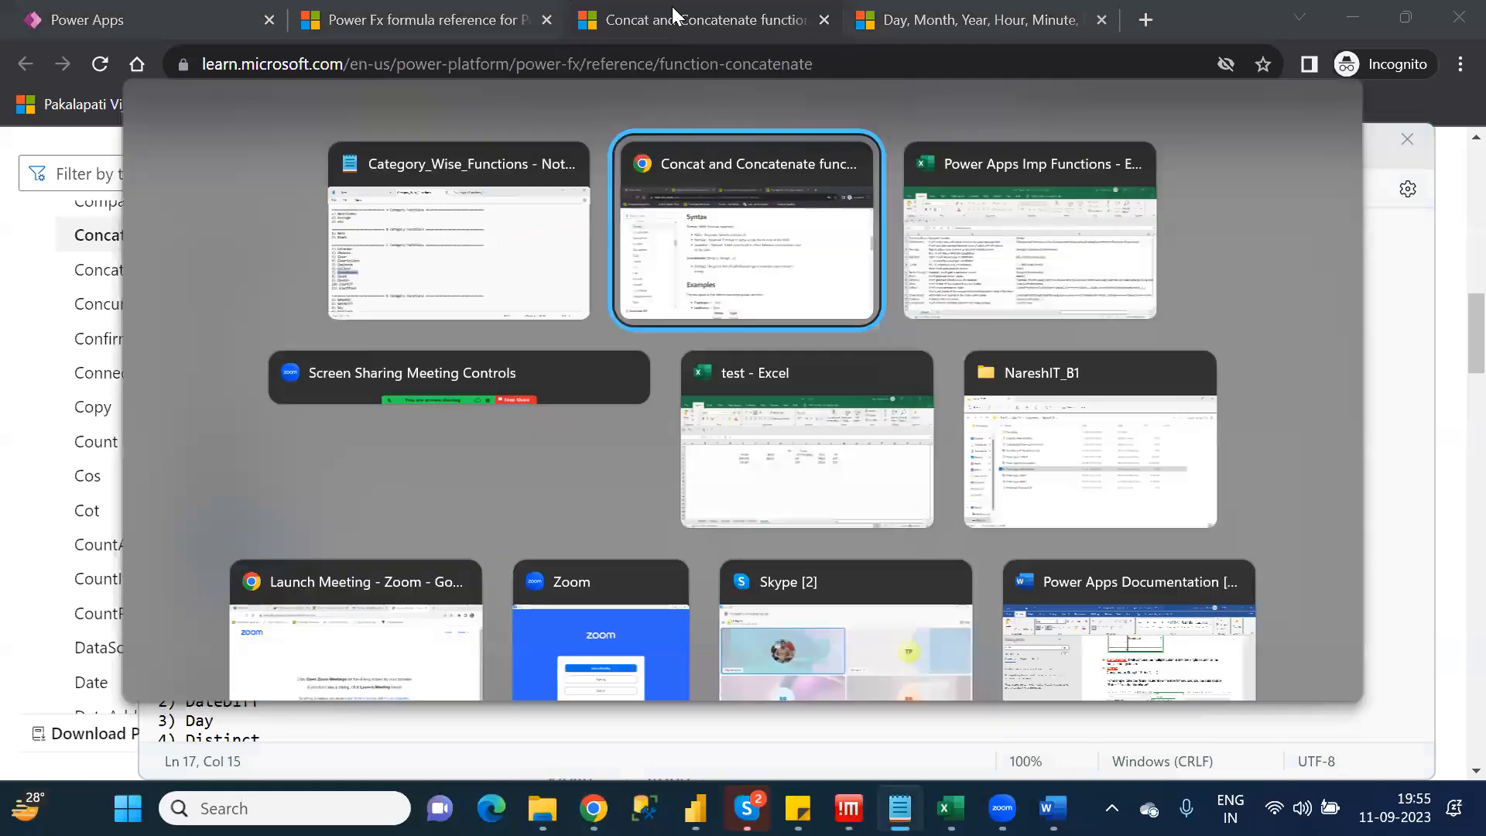
{"action": "type", "text": "Col1,"}
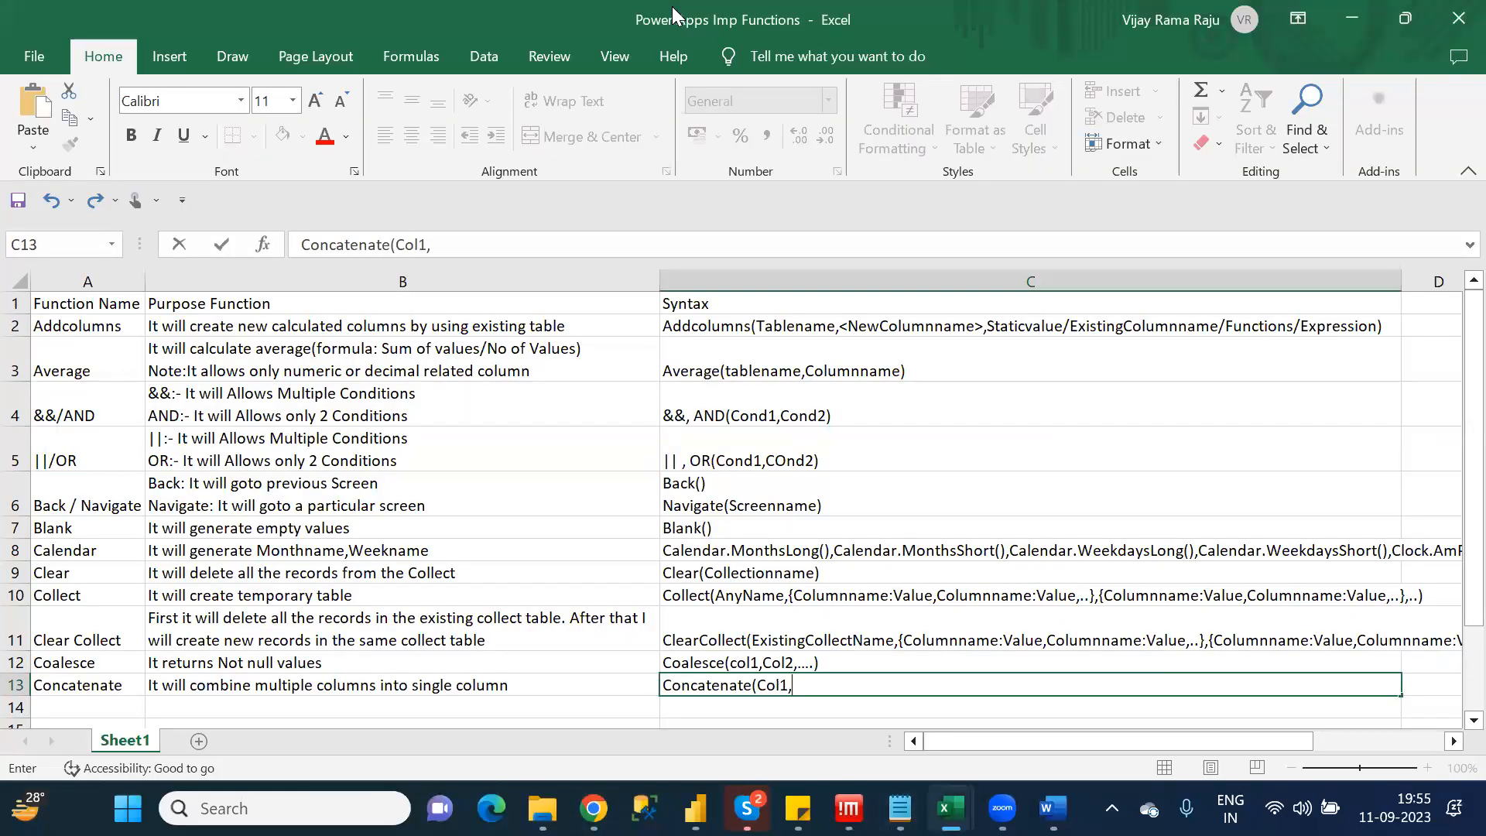
{"action": "type", "text": "Col2,......)"}
{"action": "key", "text": "ctrl+Return"}
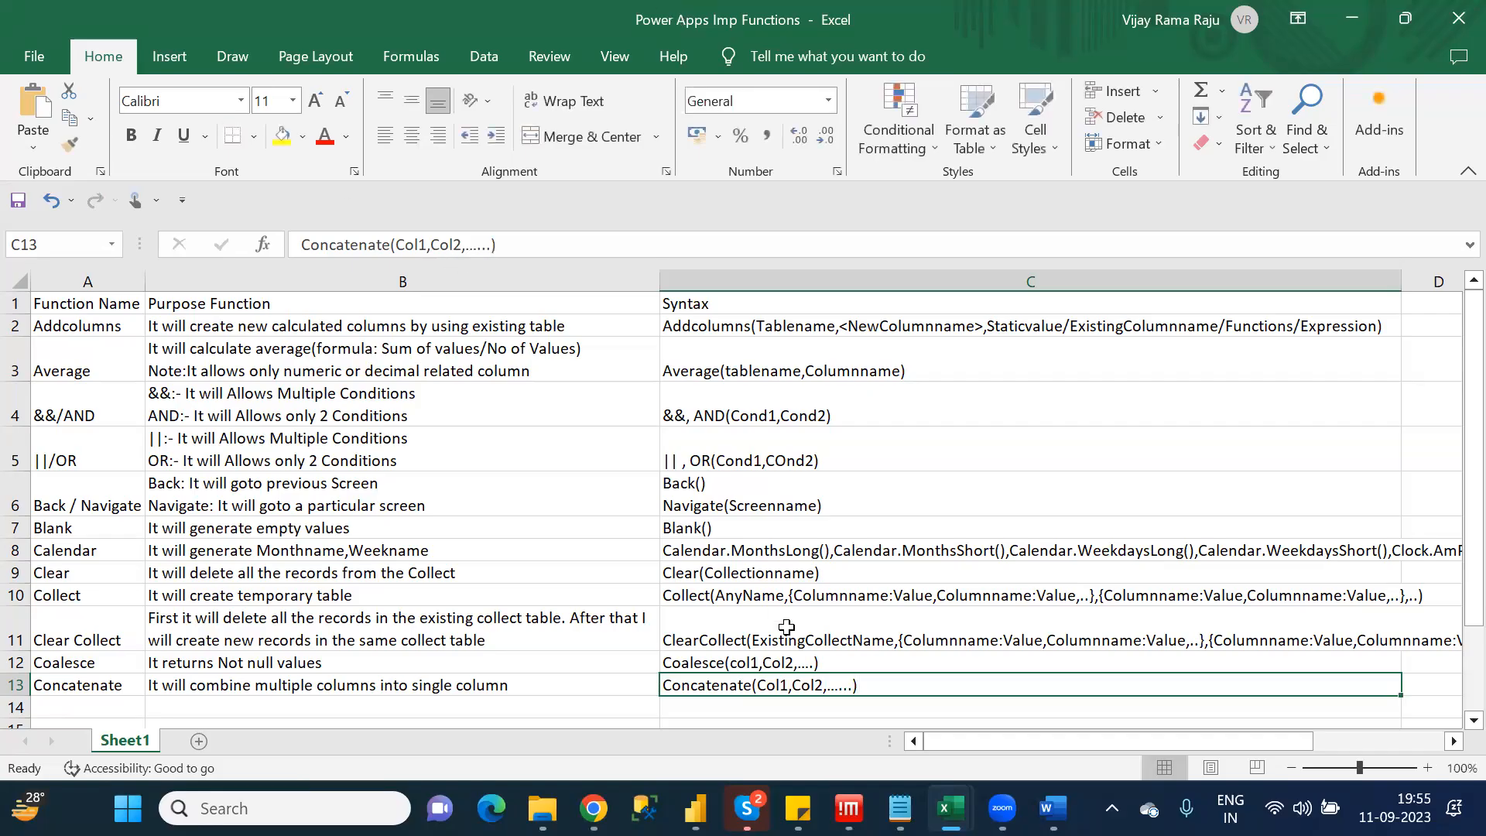
Check the C category list in the Category_Wise_Functions notes in Notepad and switch back to the Excel sheet
{"action": "mouse_move", "coordinate": [951, 808]}
{"action": "mouse_move", "coordinate": [899, 809]}
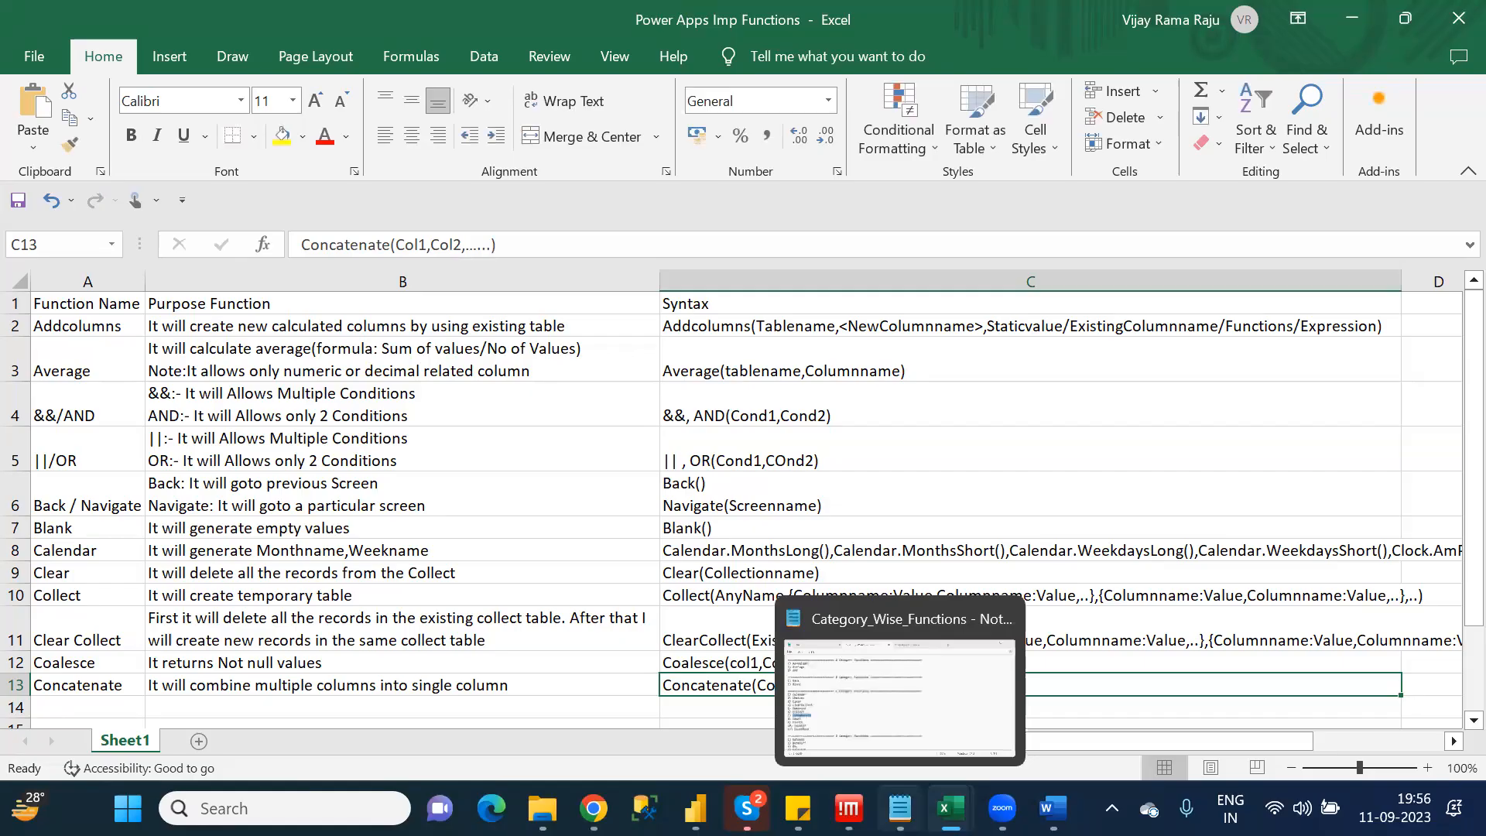
{"action": "left_click", "coordinate": [847, 716]}
{"action": "key", "text": "Down"}
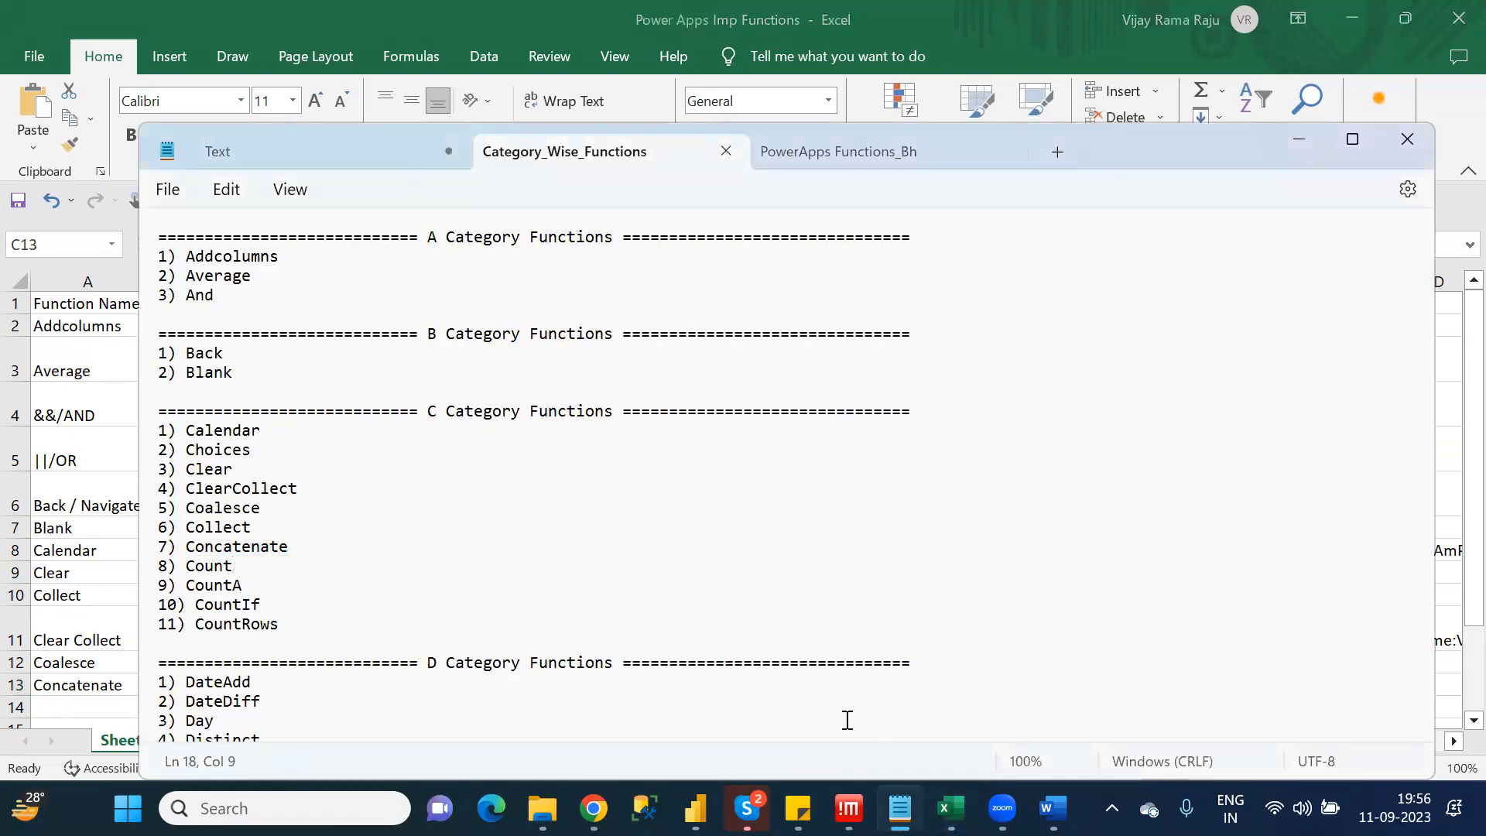
{"action": "key", "text": "alt+Tab"}
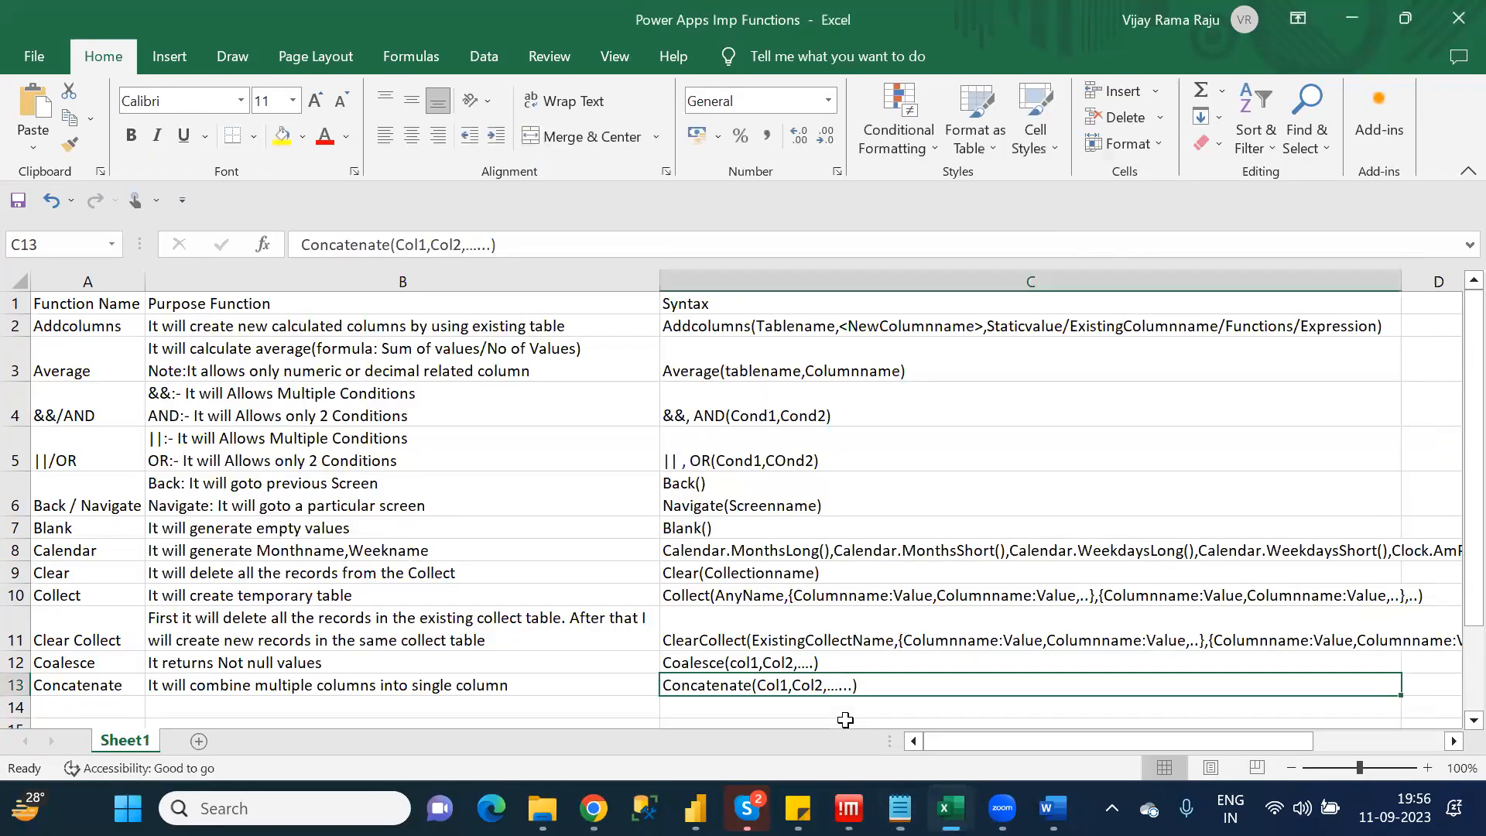
Enter "Colunt/CountA/CountIF/CountRows" as the function name in A14
{"action": "left_click", "coordinate": [64, 710]}
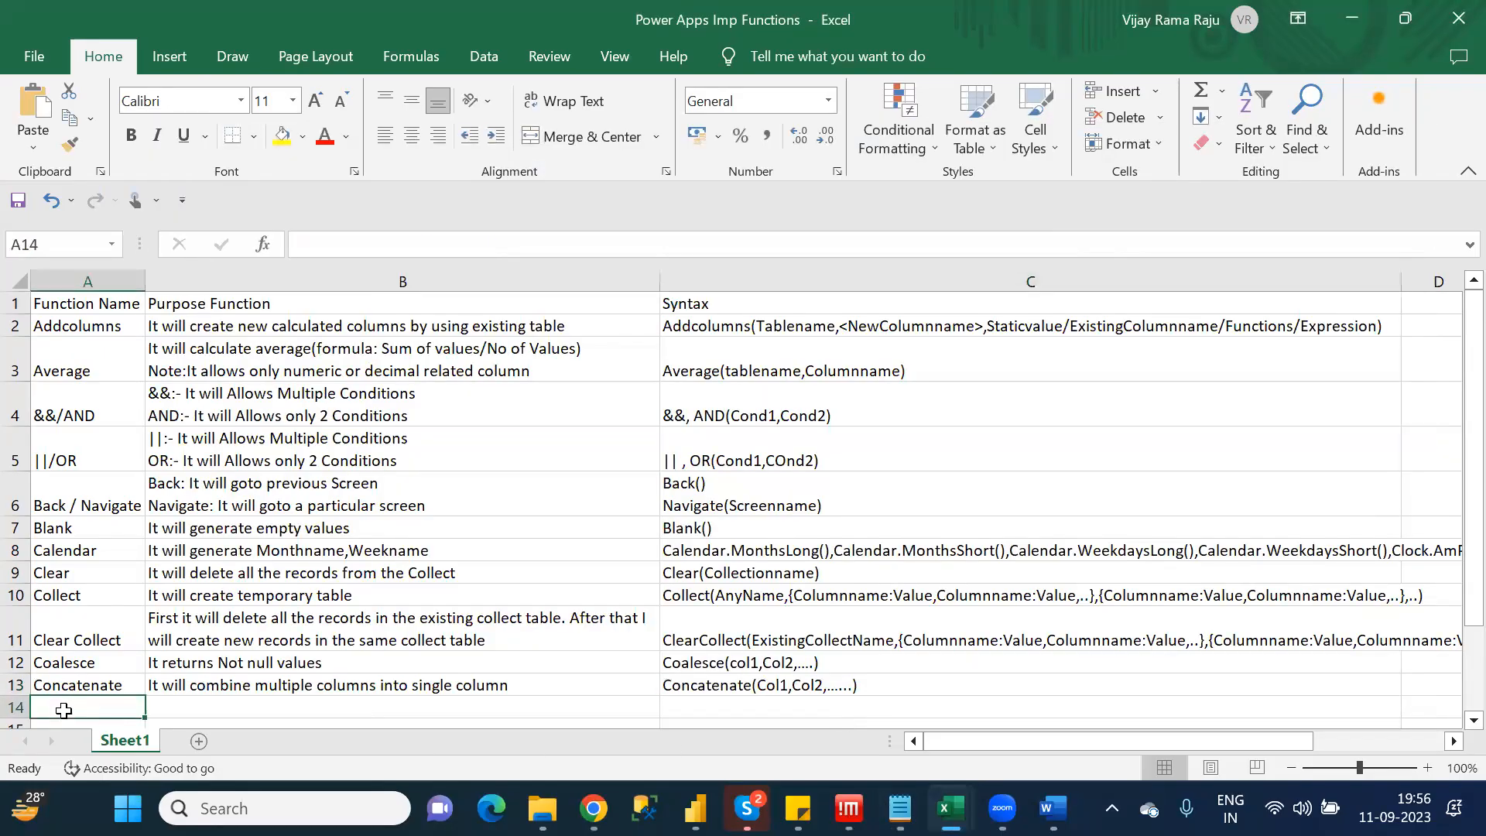
{"action": "left_click", "coordinate": [311, 244]}
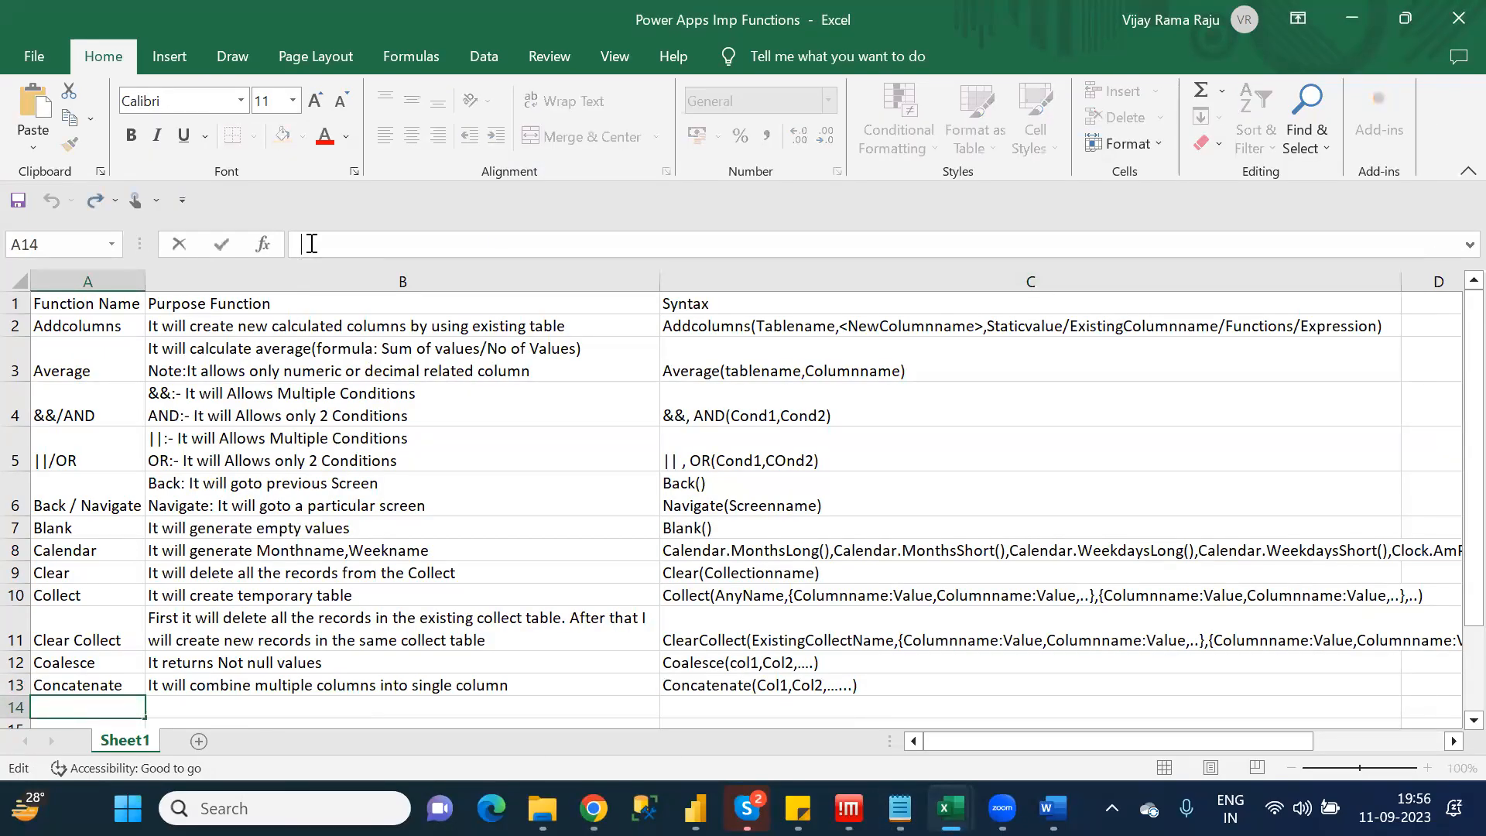
{"action": "type", "text": "Colunt/CountA"}
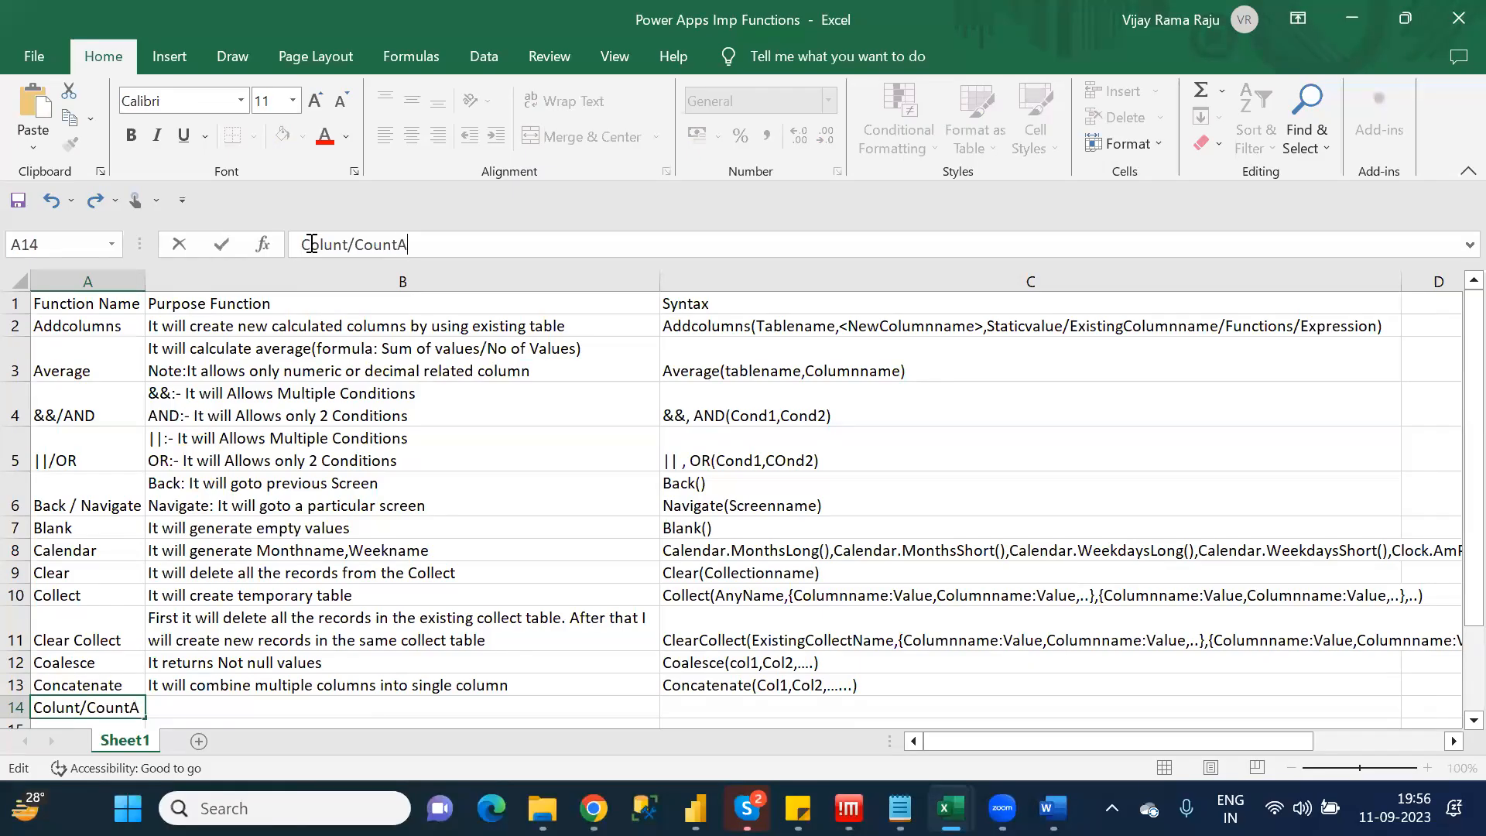
{"action": "type", "text": "/Coun"}
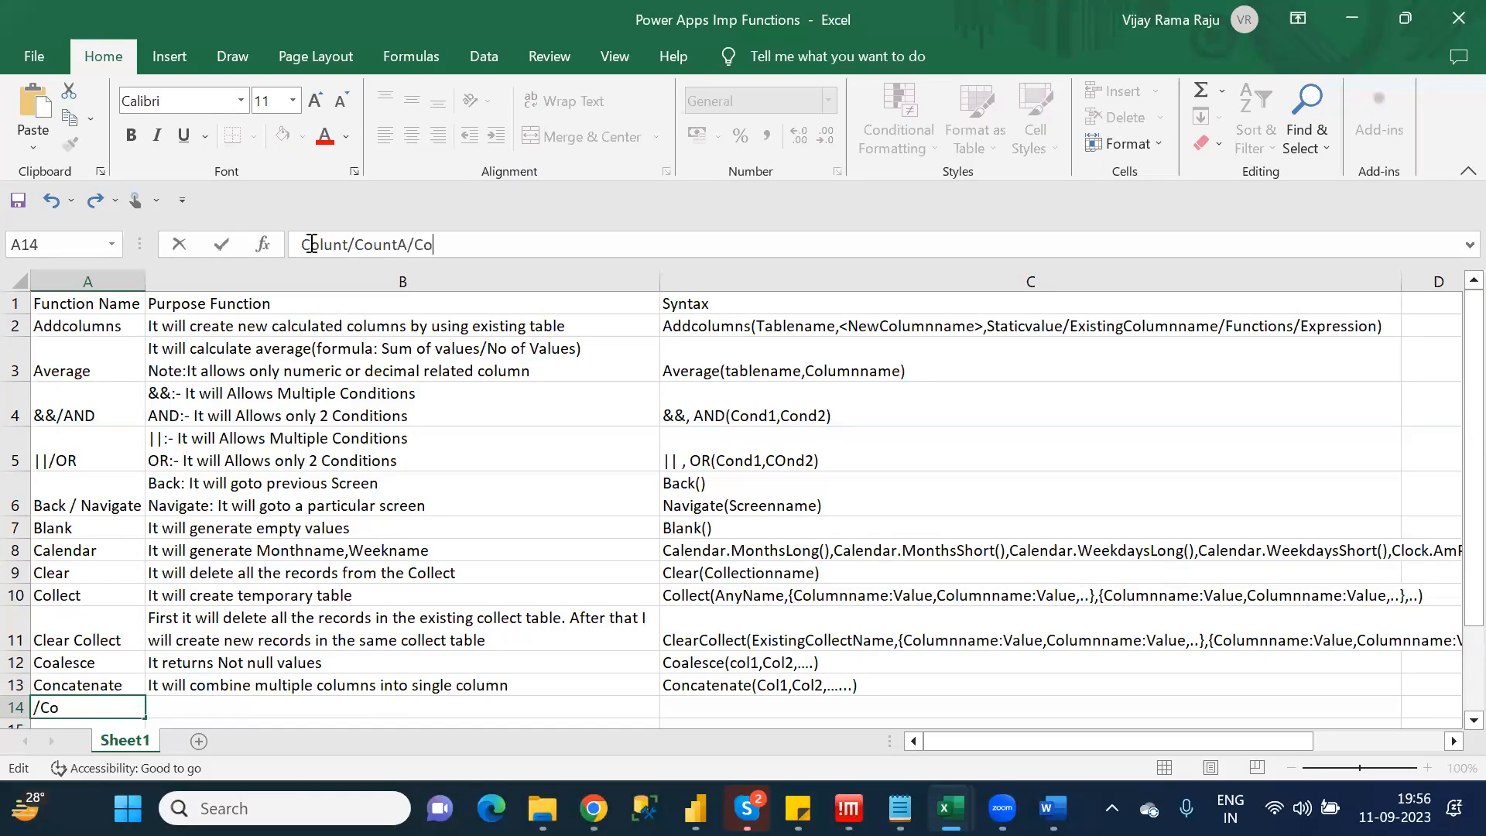
{"action": "type", "text": "tIf"}
{"action": "key", "text": "BackSpace"}
{"action": "type", "text": "F/Count"}
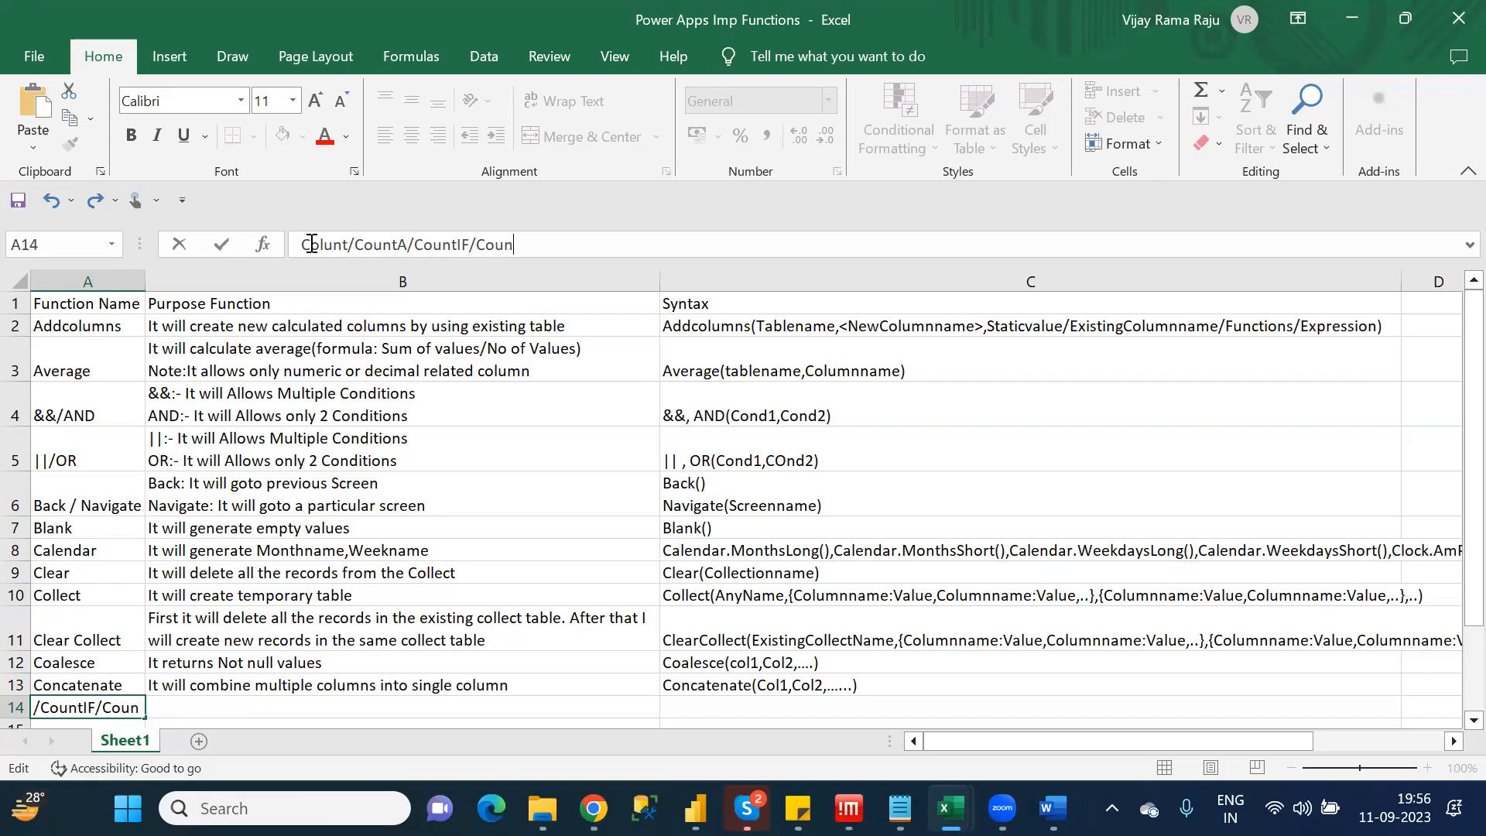
{"action": "type", "text": "Rows"}
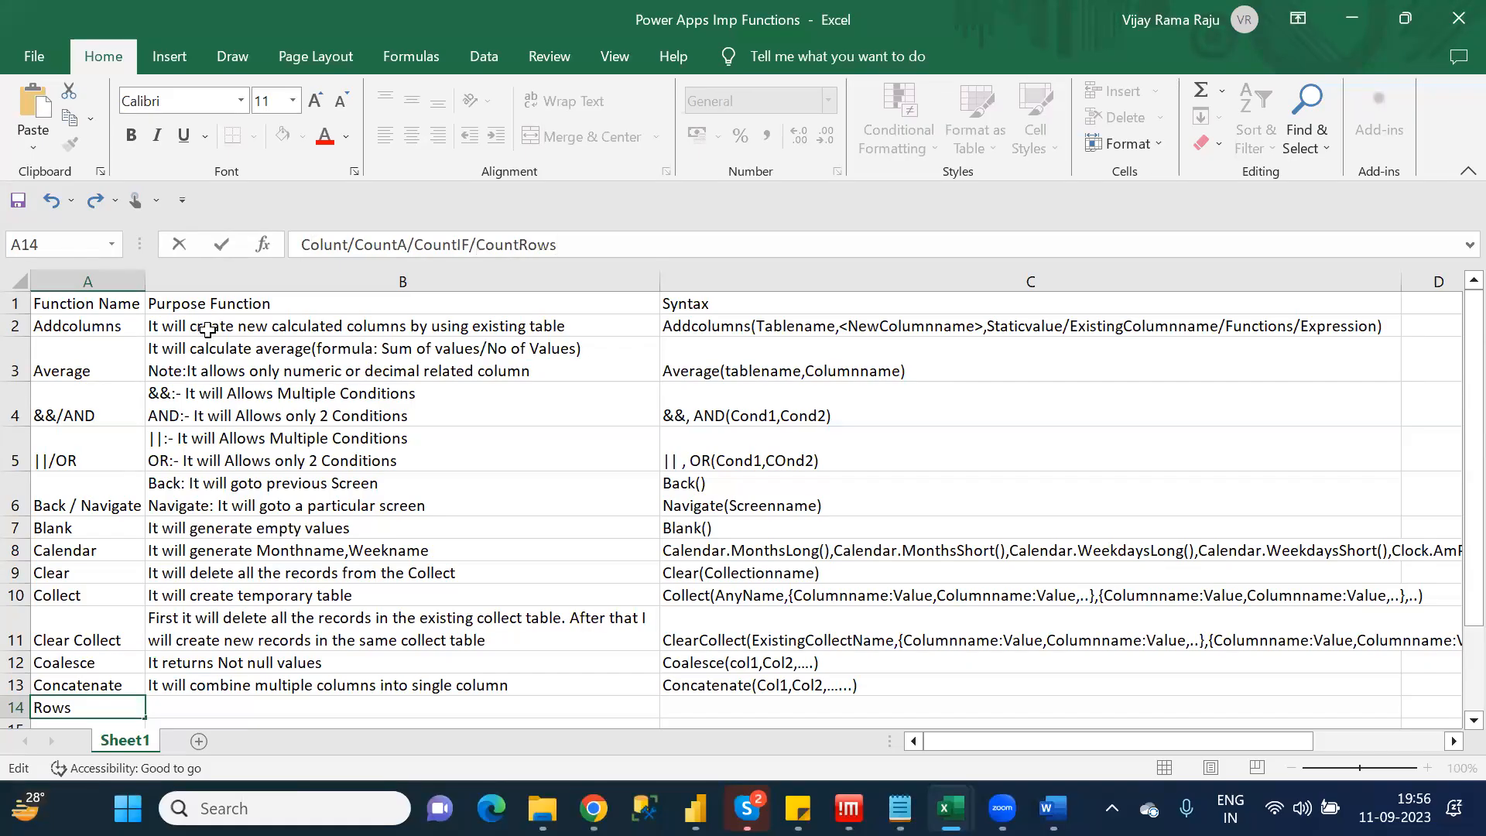
{"action": "left_click", "coordinate": [271, 701]}
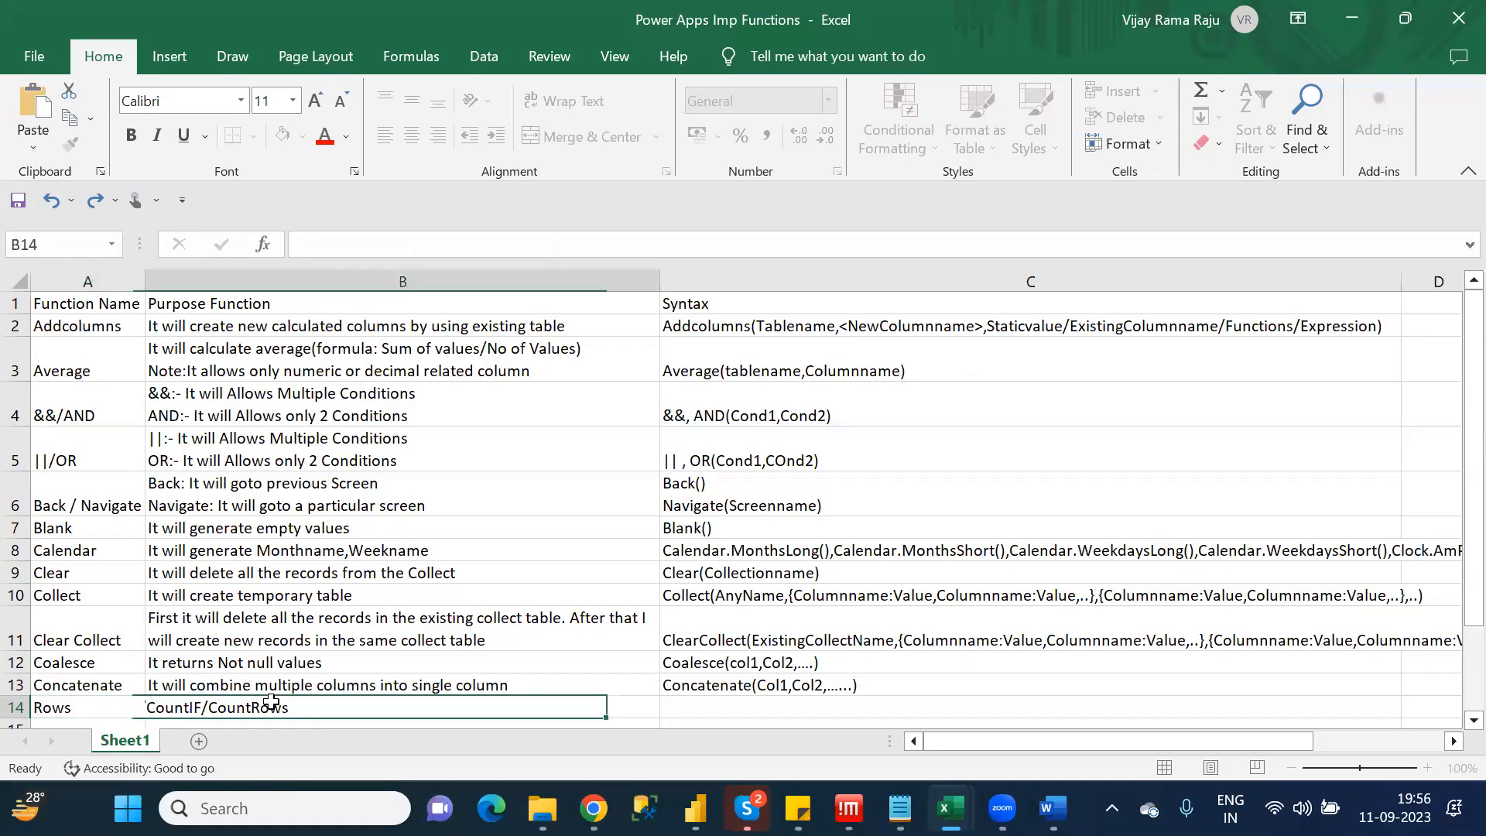
Widen column A until the full function name in A14 fits inside it
{"action": "key", "text": "Down"}
{"action": "key", "text": "Down"}
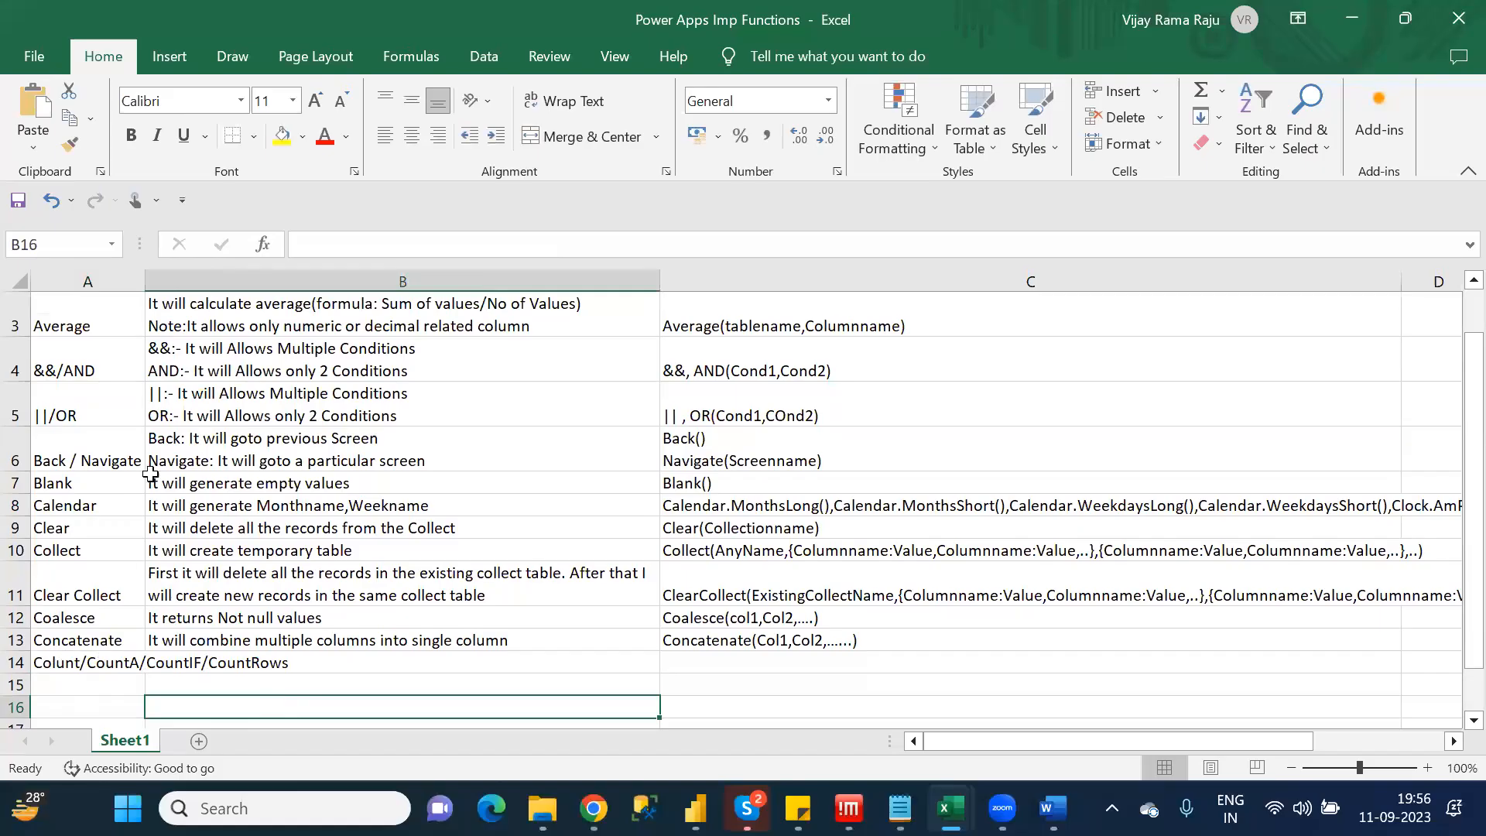
{"action": "left_click_drag", "start_coordinate": [147, 286], "coordinate": [299, 284]}
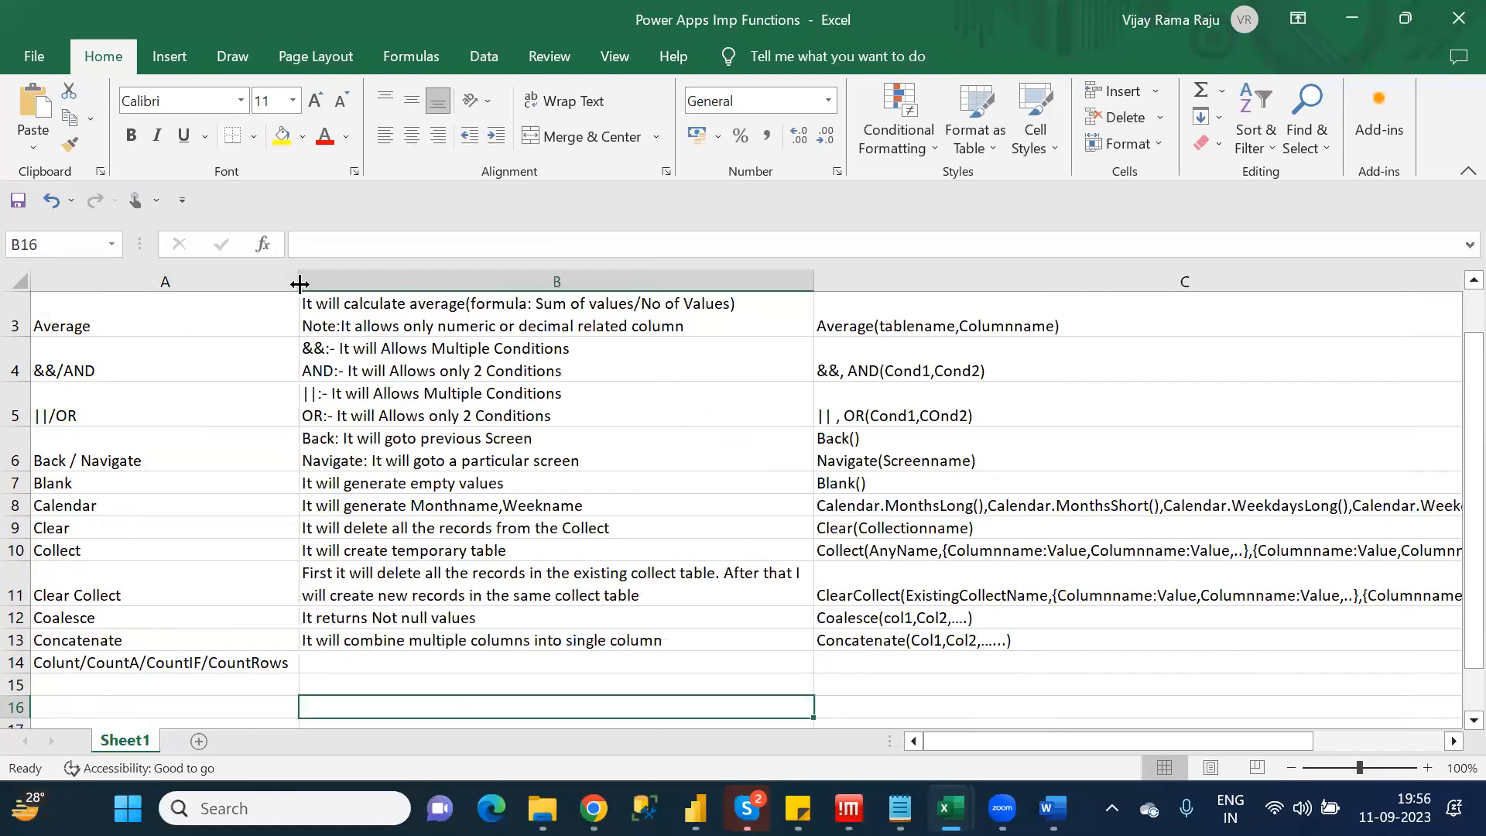
Begin the purpose in B14 with "Count:It will count the number of records in a column"
{"action": "left_click", "coordinate": [377, 661]}
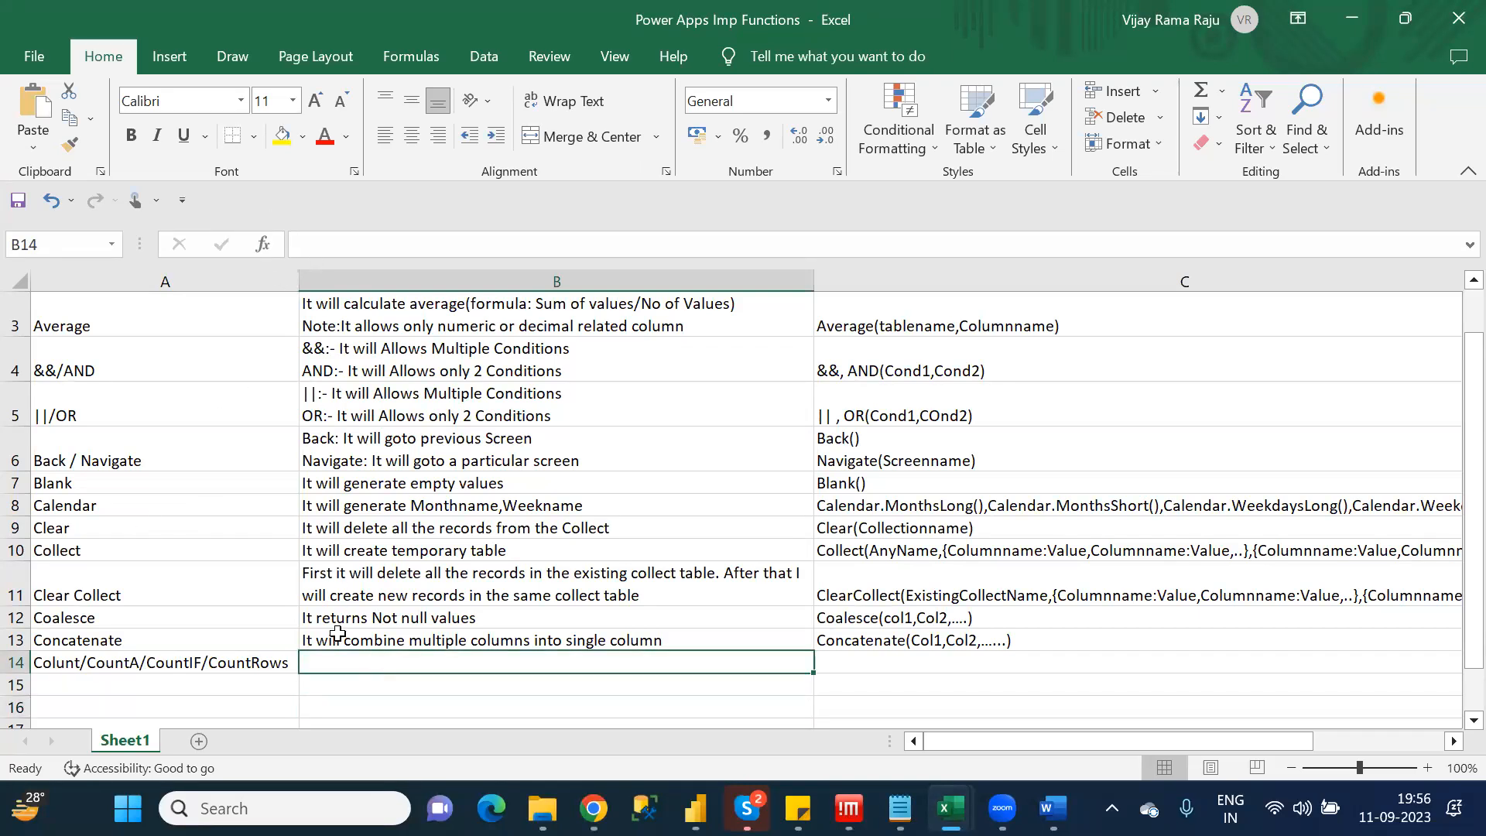
{"action": "type", "text": "Count"}
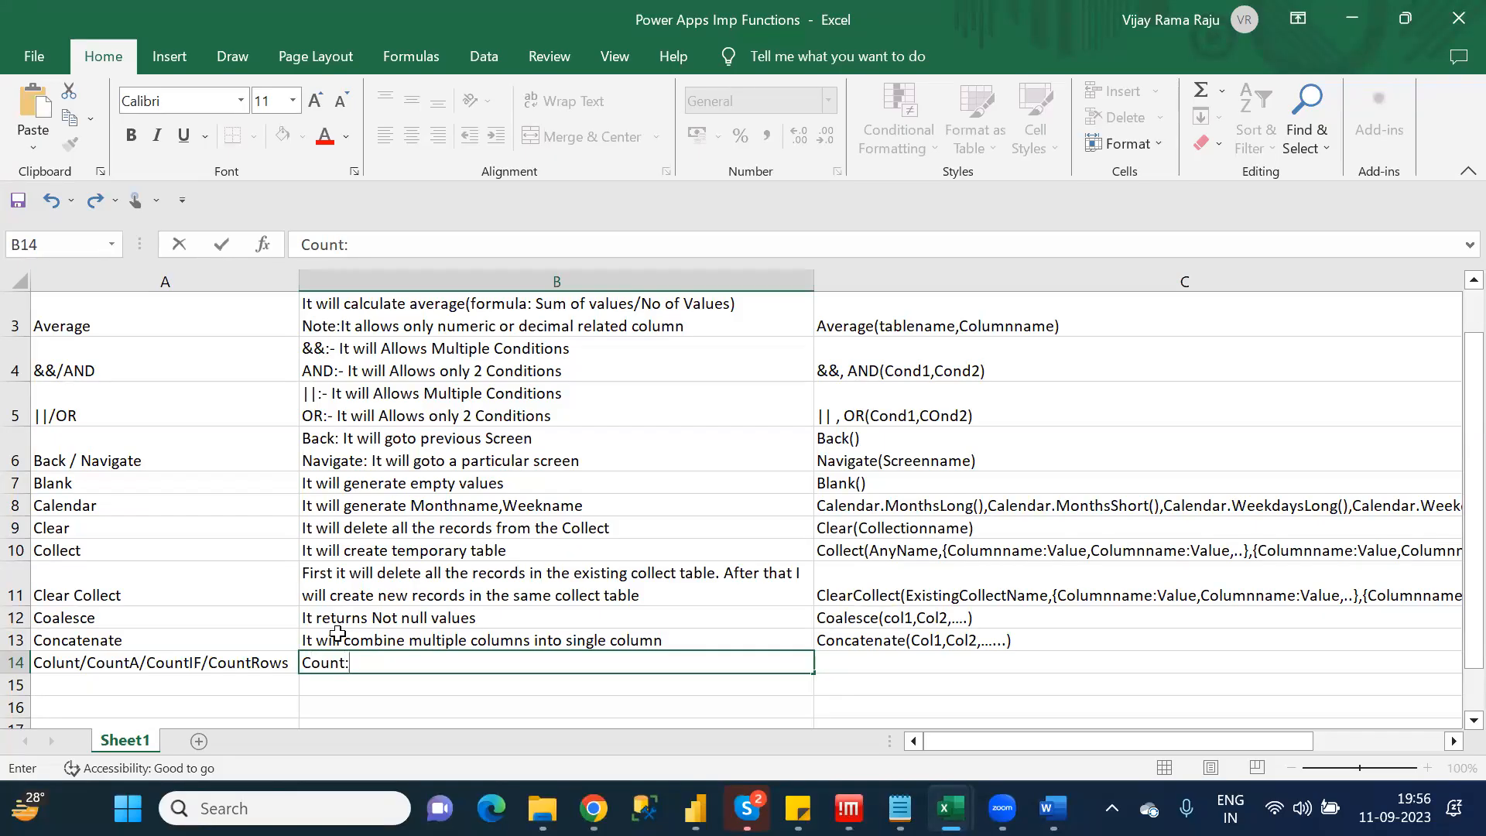
{"action": "type", "text": ":It will cound"}
{"action": "key", "text": "BackSpace"}
{"action": "key", "text": "BackSpace"}
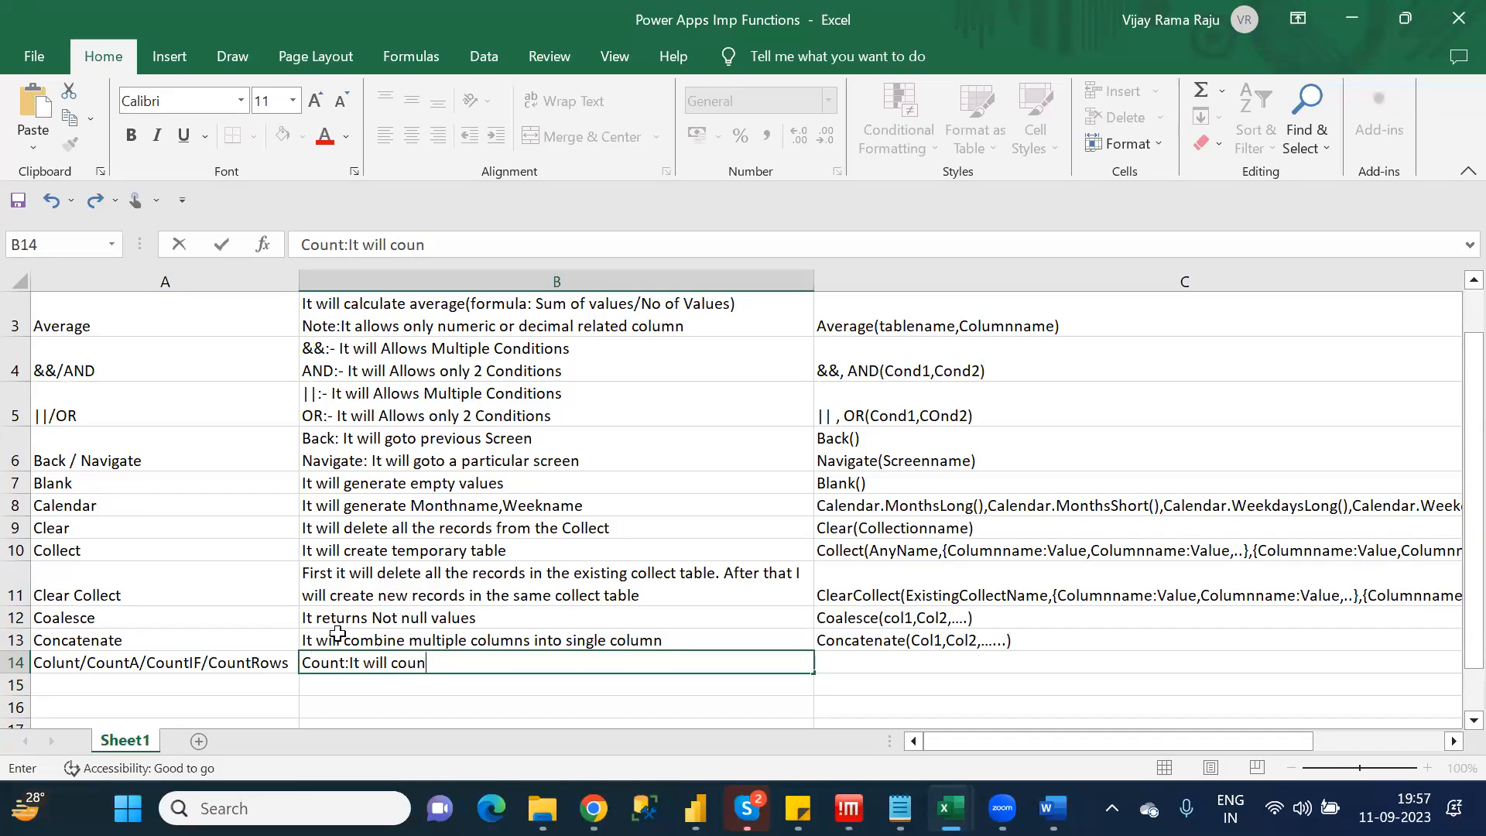
{"action": "type", "text": "t the number of records in a column"}
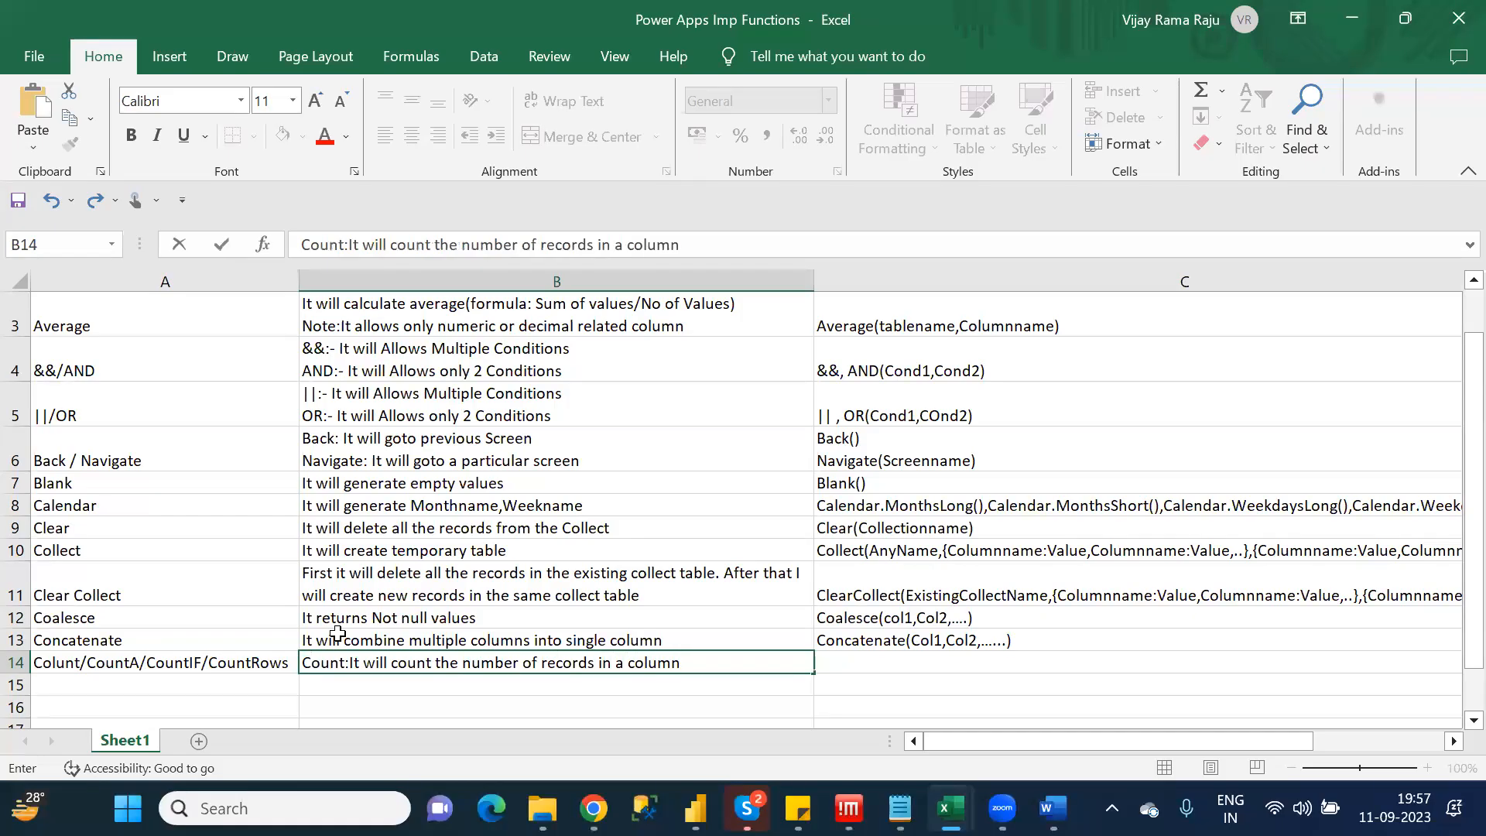
Append "(Note: It will count only character related columns)" to the Count description in B14
{"action": "left_click", "coordinate": [714, 246]}
{"action": "type", "text": "(Note"}
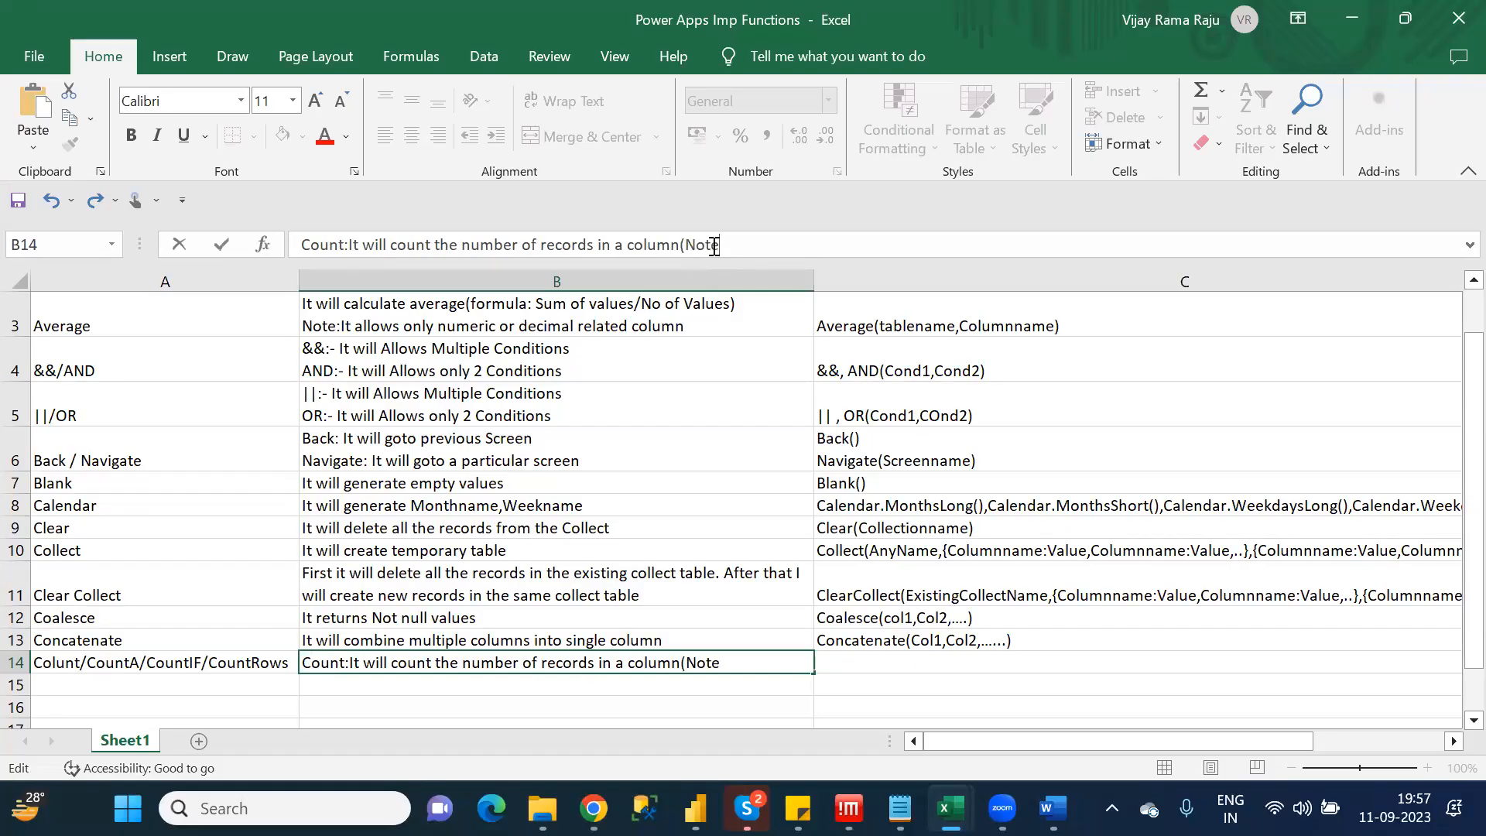
{"action": "type", "text": ": It willl"}
{"action": "key", "text": "BackSpace"}
{"action": "type", "text": "count onl"}
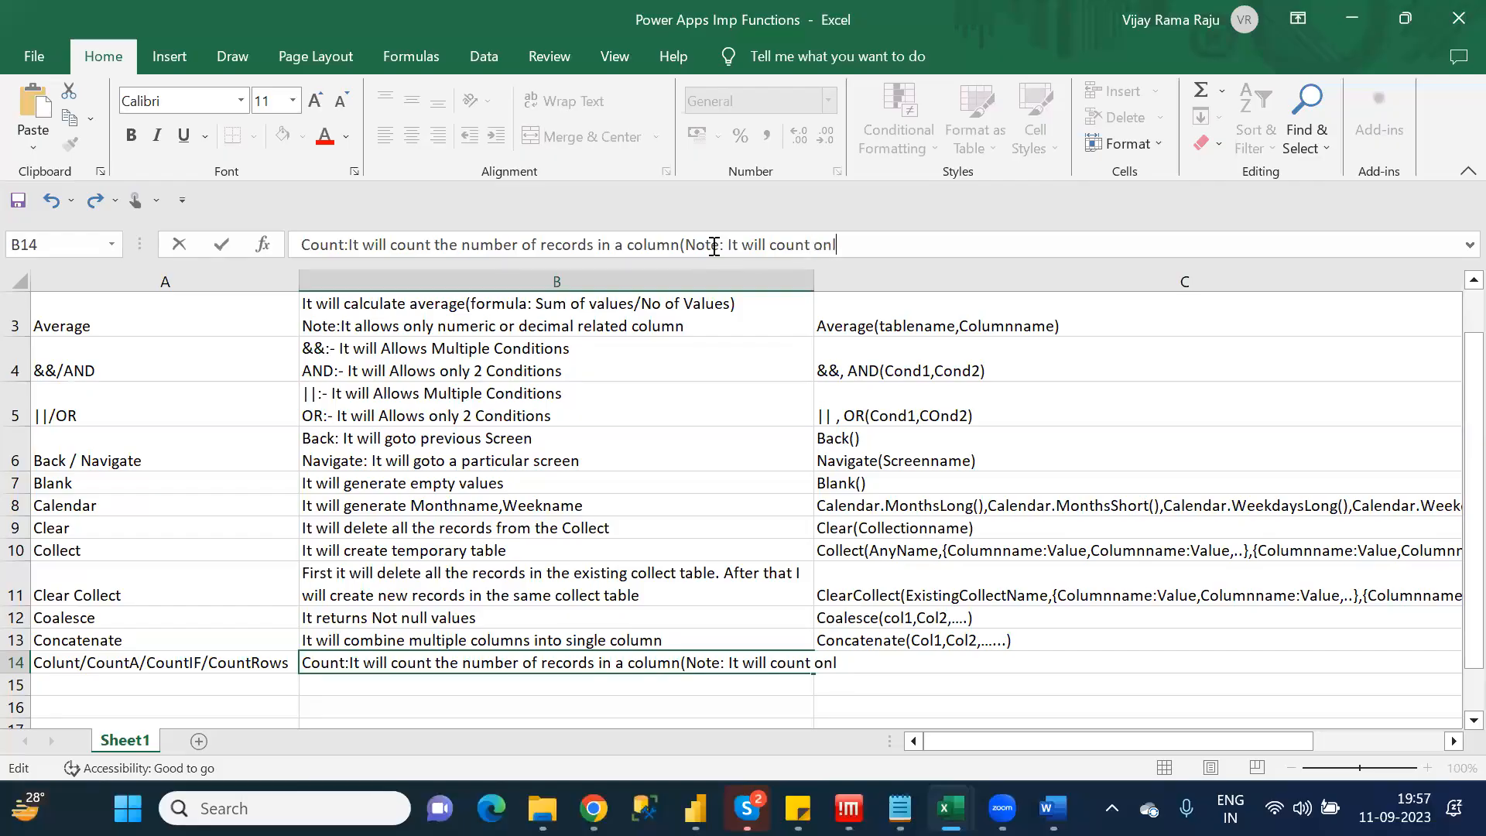
{"action": "type", "text": "y character"}
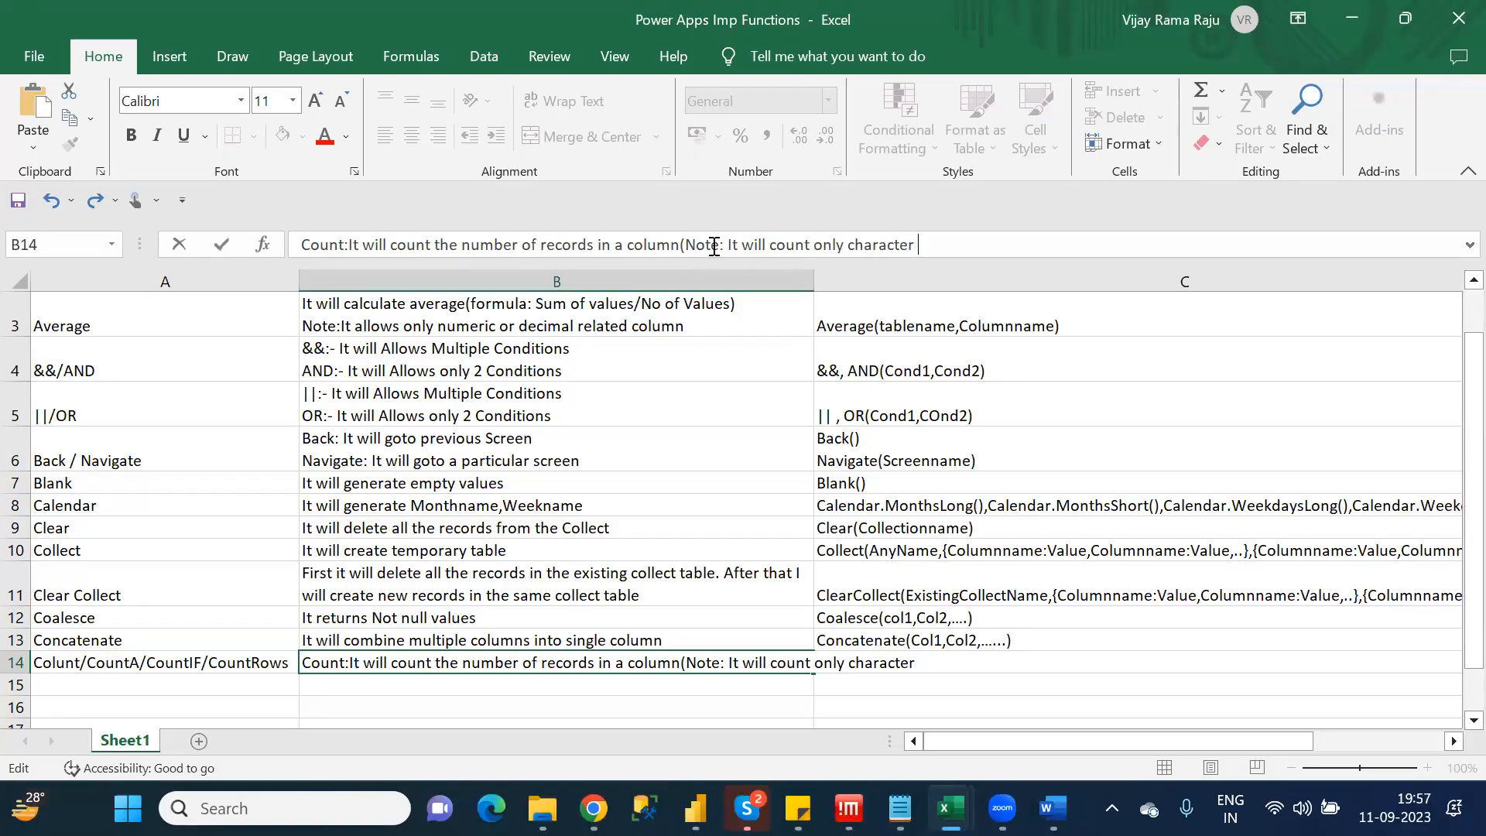
{"action": "type", "text": " related colu"}
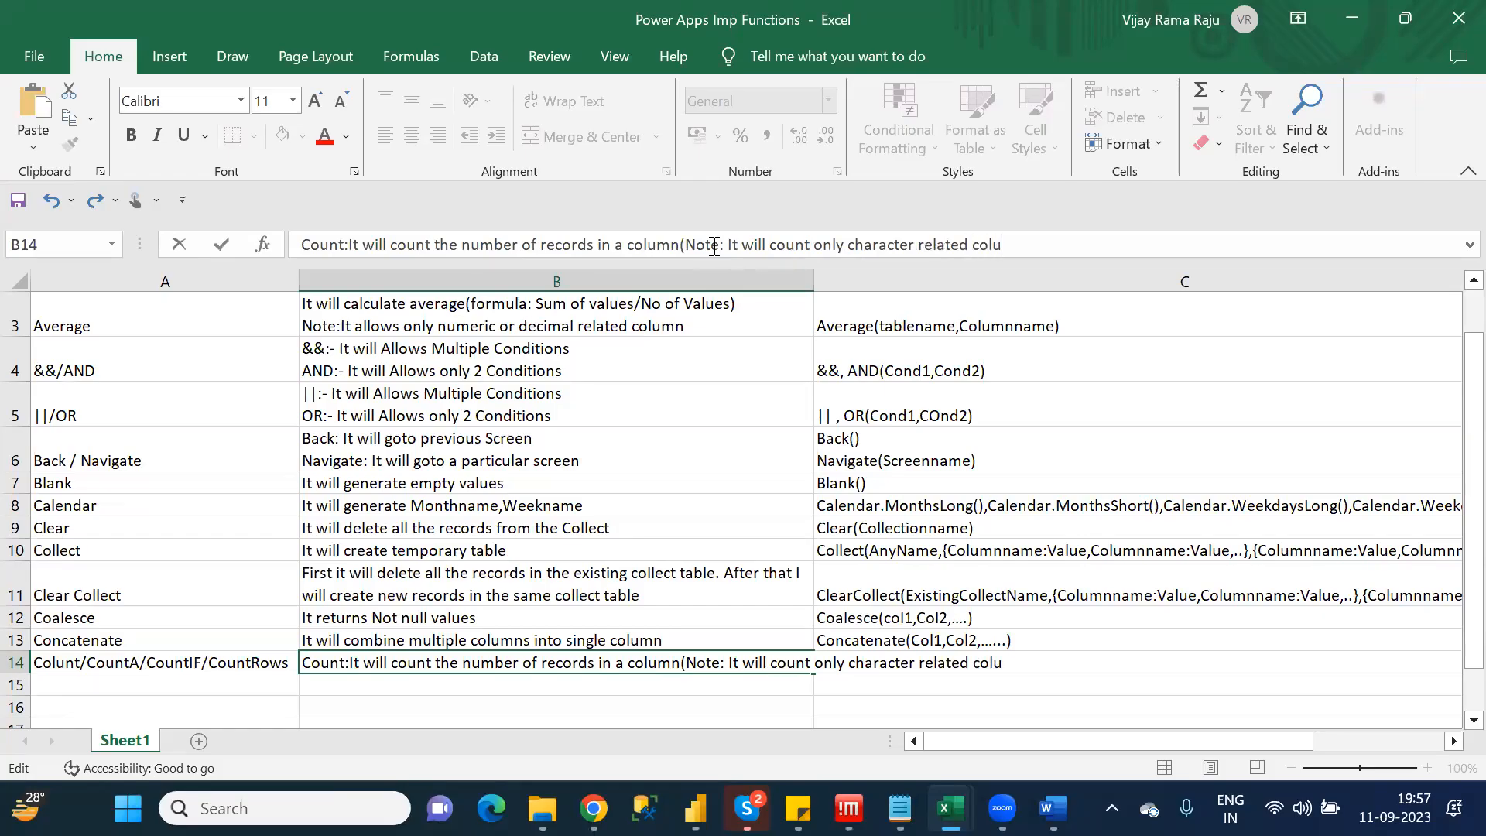
{"action": "type", "text": "mns)"}
Add a second line to B14 reading "CountA: It will count the number of records of any column"
{"action": "key", "text": "alt+Return"}
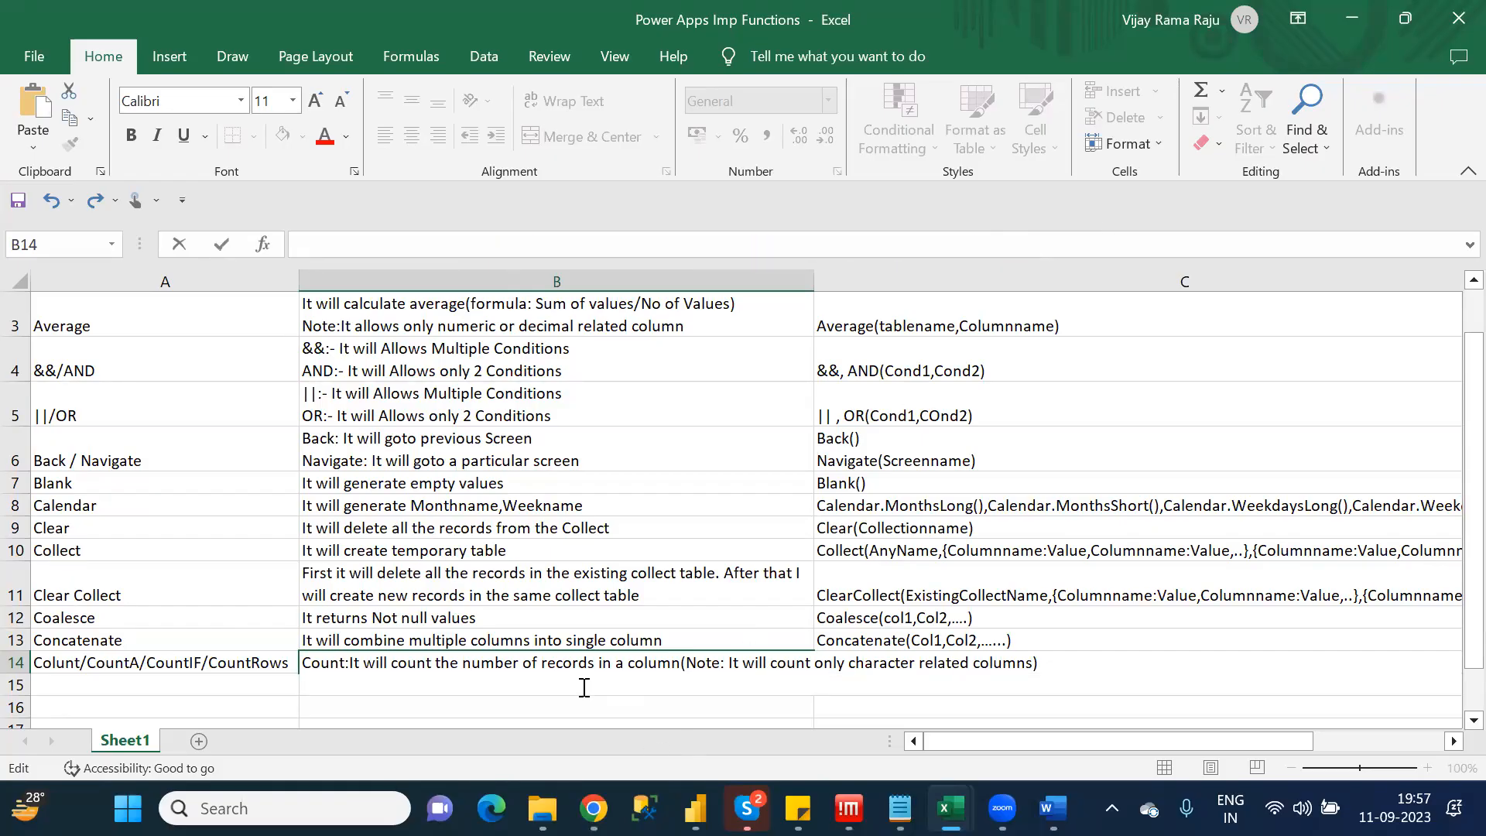
{"action": "type", "text": "CountA: I"}
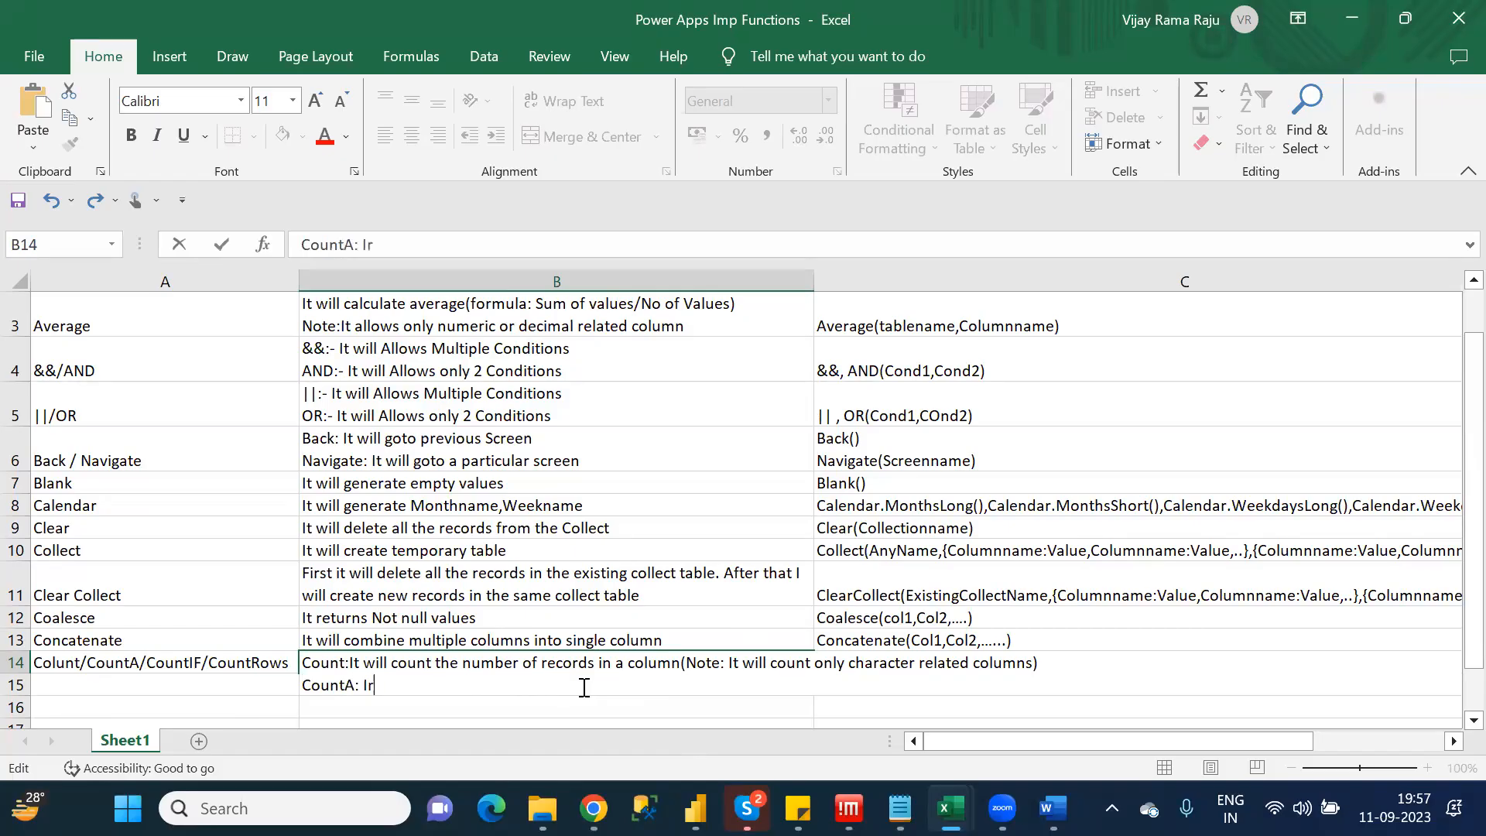
{"action": "type", "text": "t will count "}
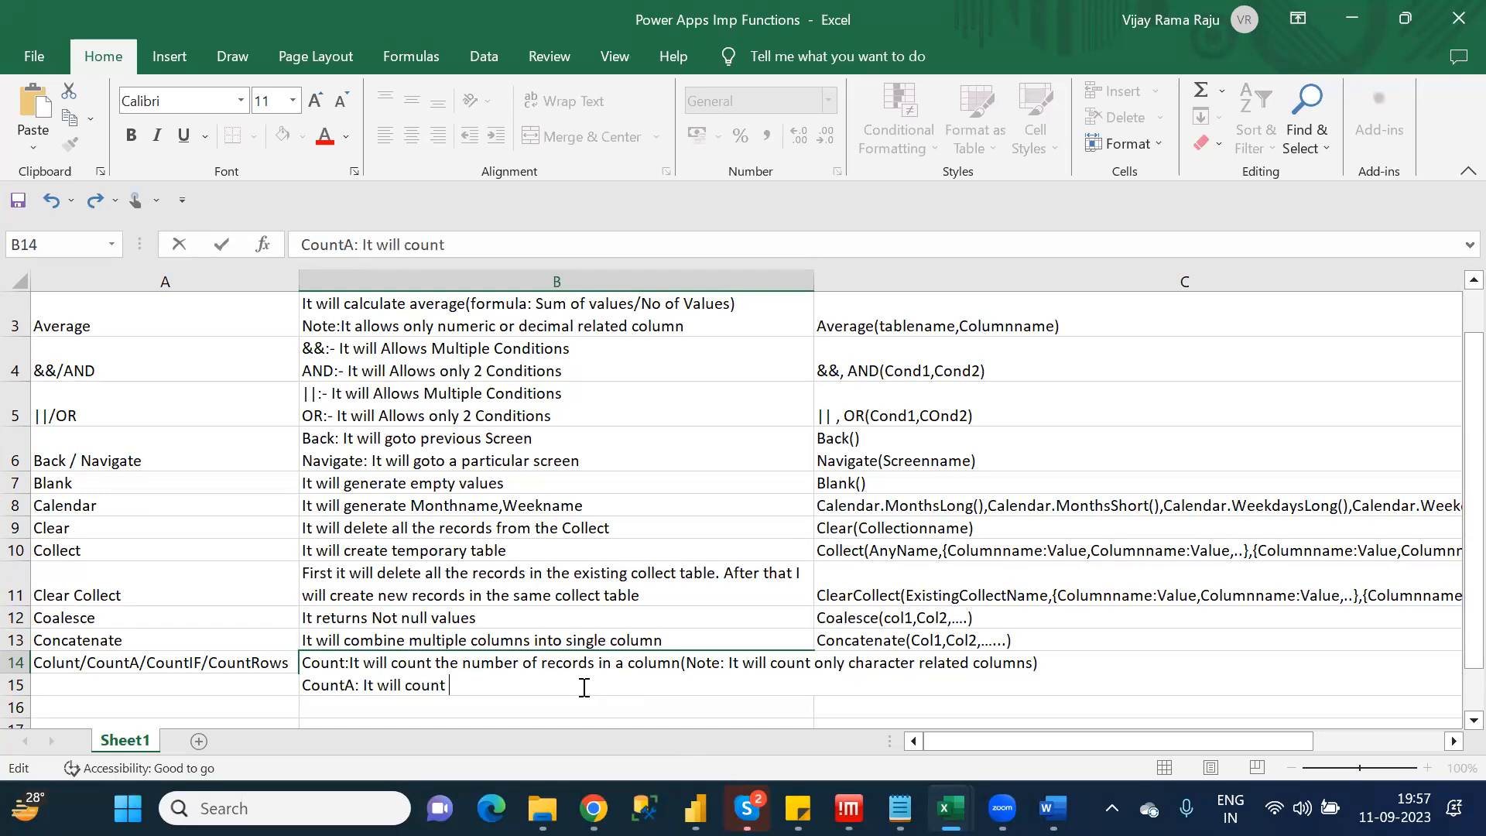
{"action": "type", "text": "the number of records "}
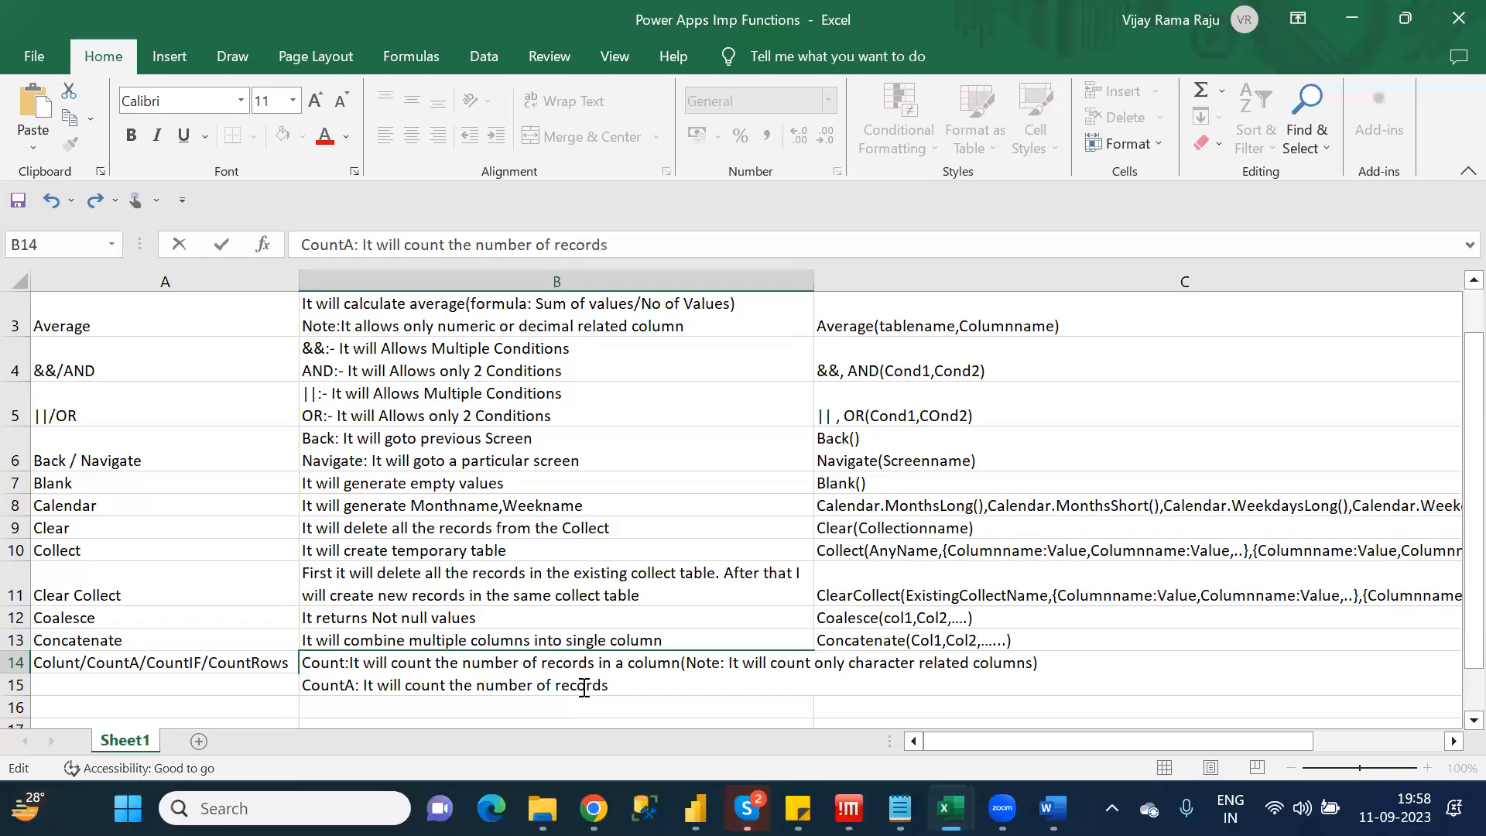
{"action": "type", "text": "of any column"}
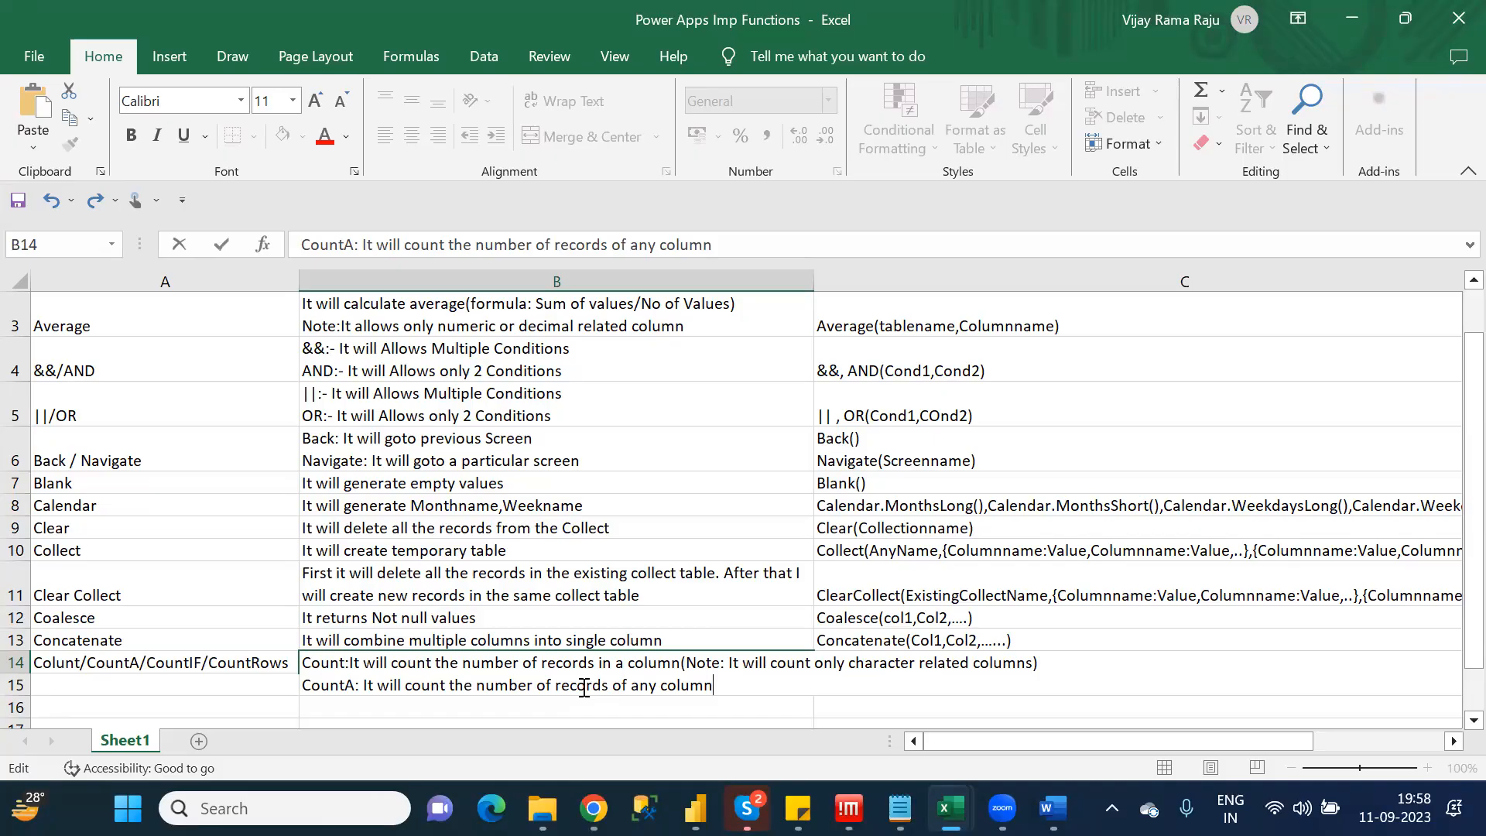
Add a third line to B14 reading "CountIf: Based on the condition it will count the records"
{"action": "key", "text": "alt+Return"}
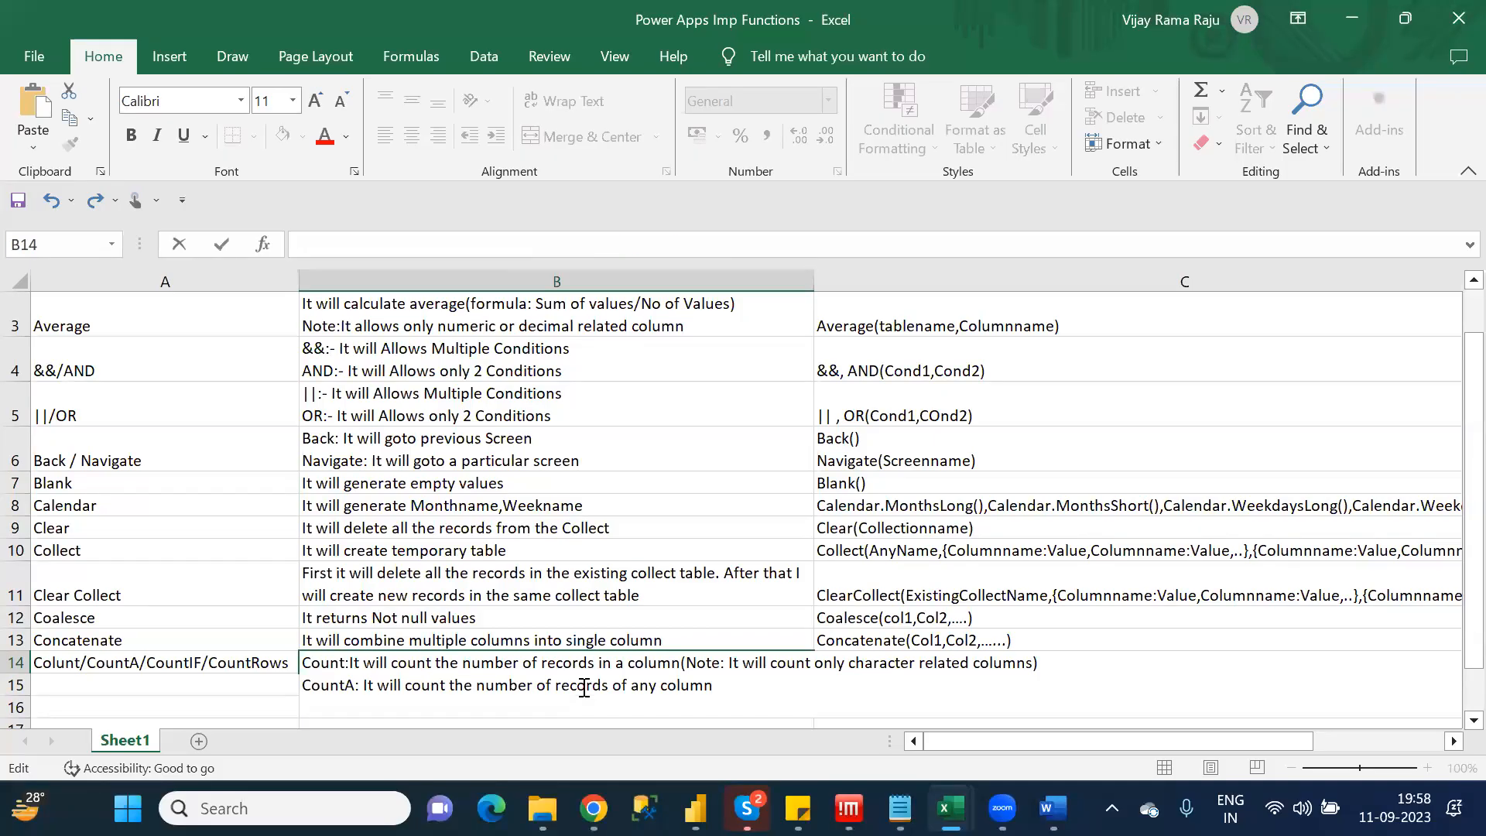
{"action": "type", "text": "CountIf: Base"}
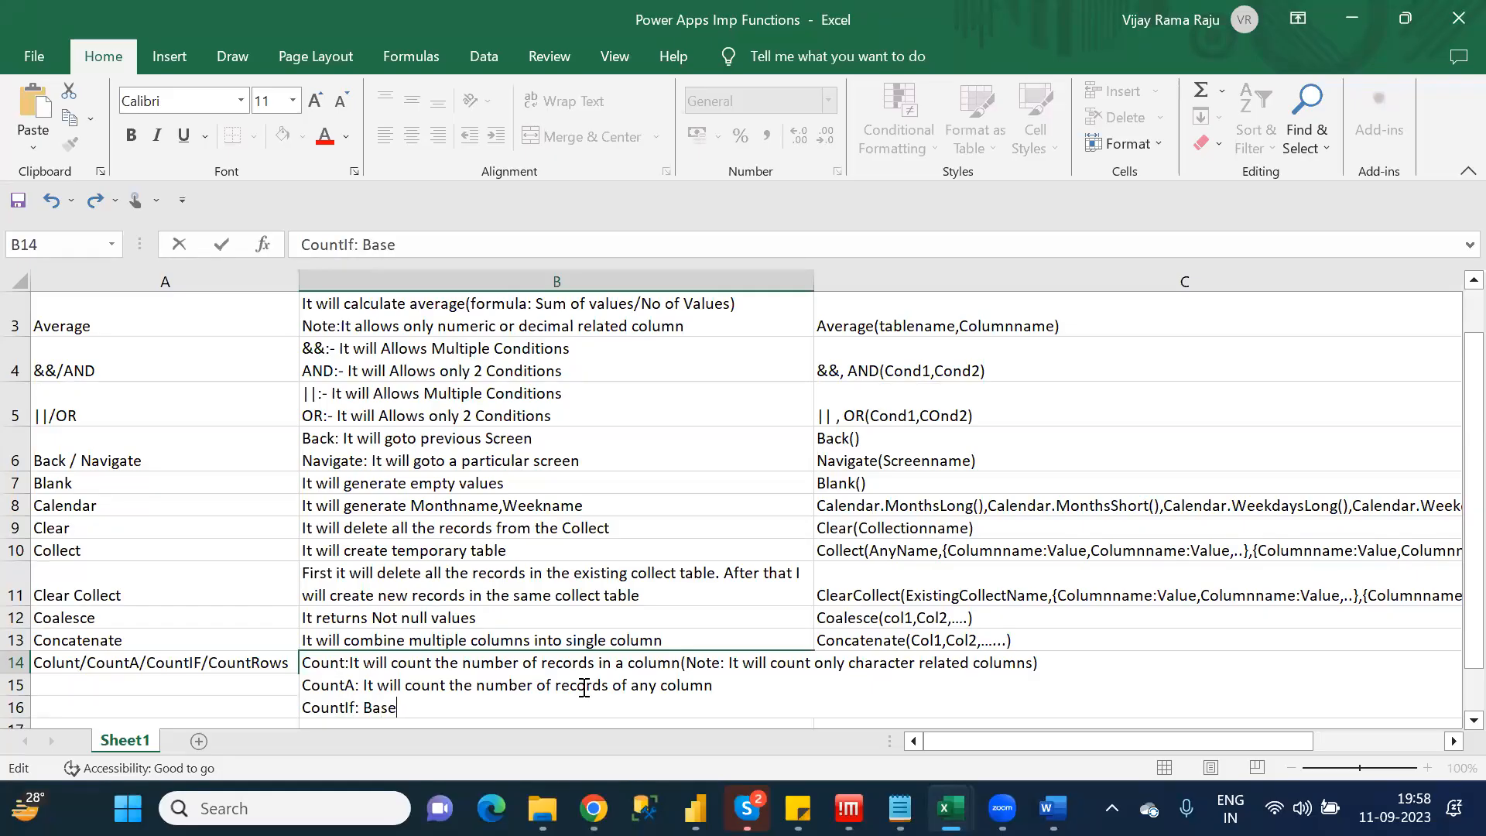
{"action": "type", "text": "d on the cond"}
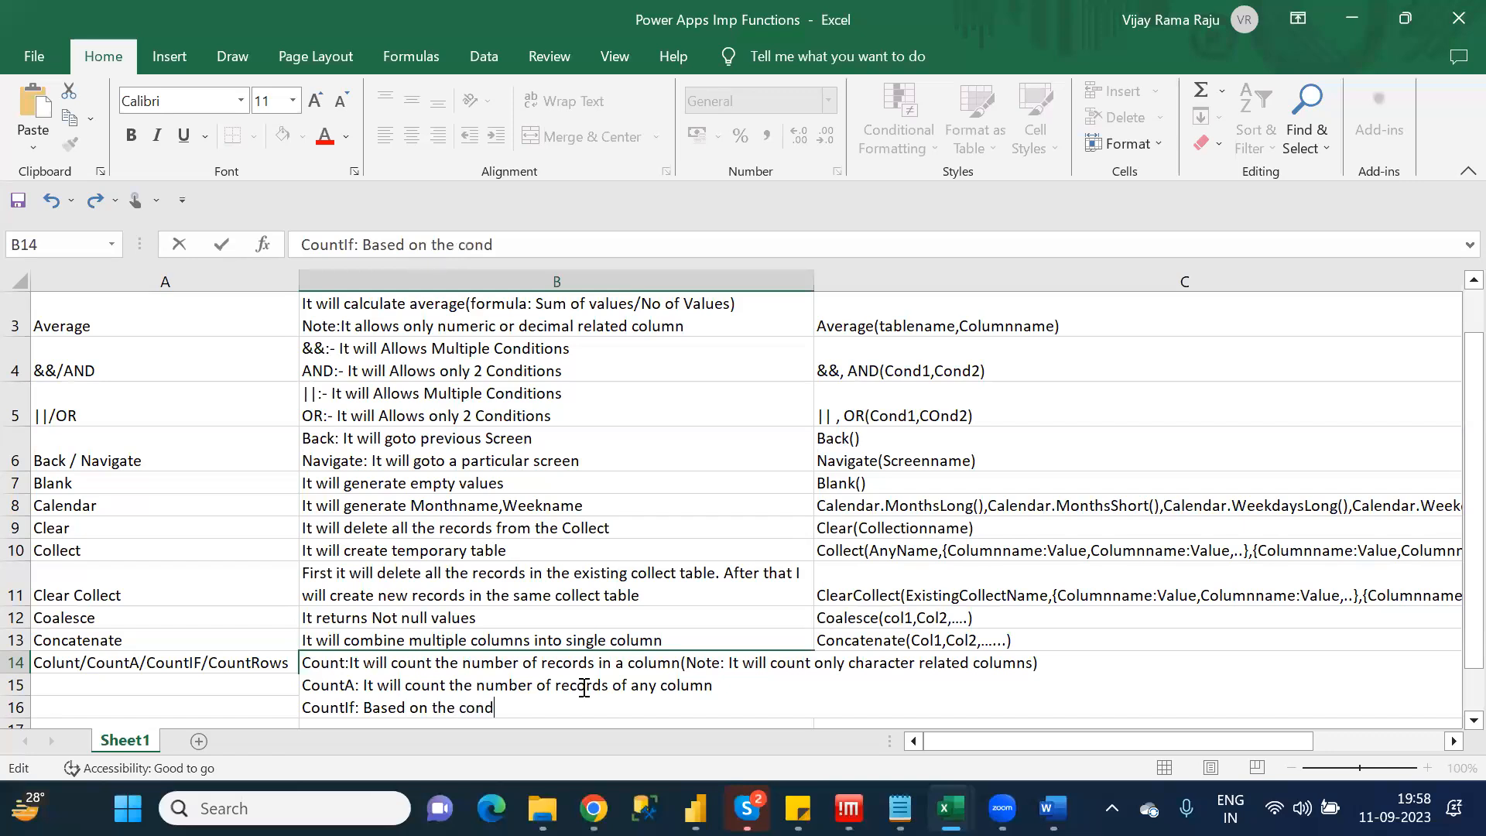
{"action": "type", "text": "ition it wi"}
{"action": "type", "text": "ll "}
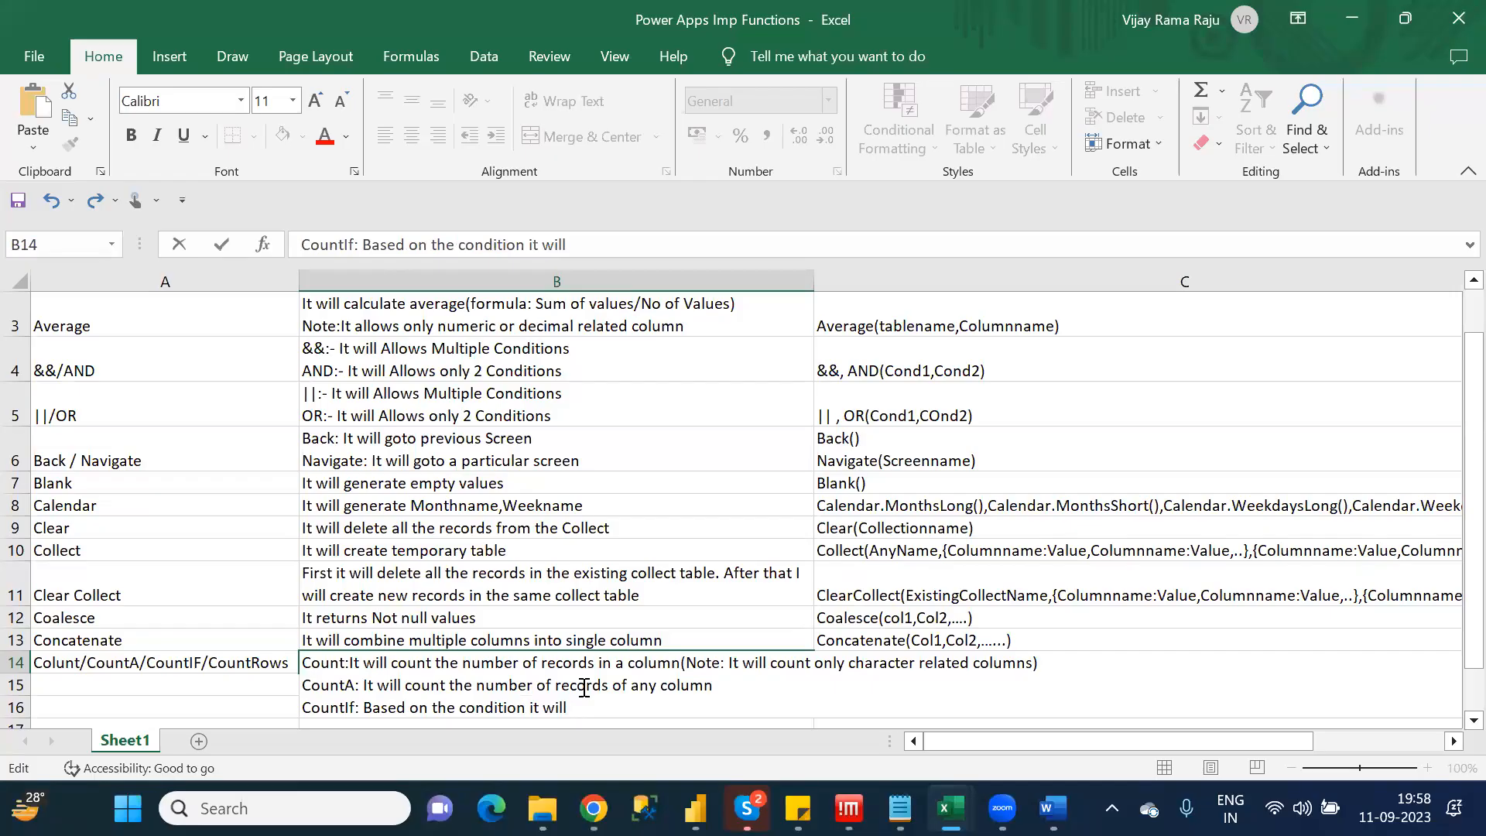
{"action": "type", "text": "coun"}
{"action": "type", "text": "the"}
{"action": "key", "text": "BackSpace"}
{"action": "key", "text": "BackSpace"}
{"action": "type", "text": "the records"}
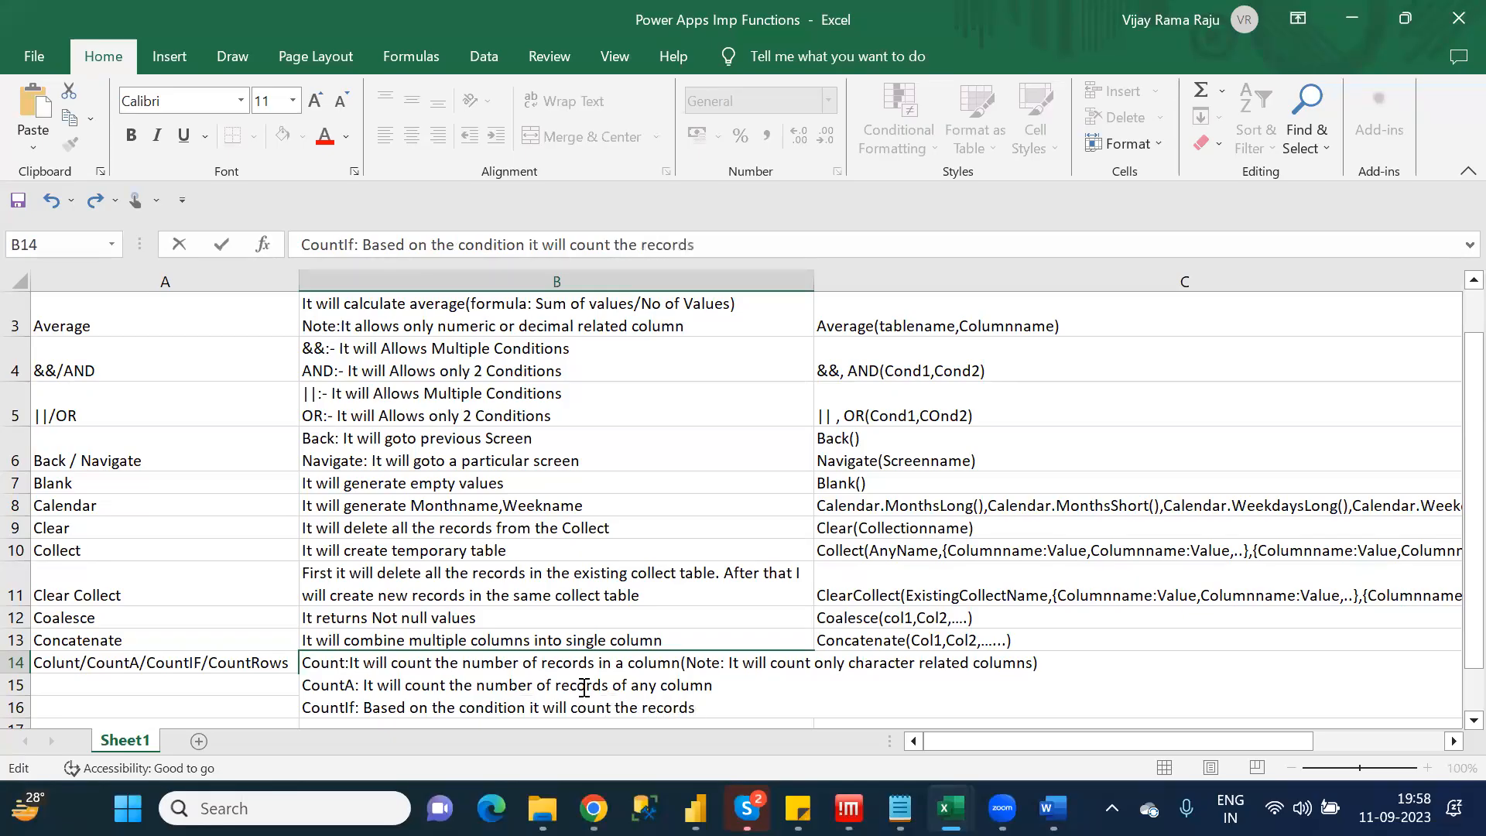
Add a fourth line to B14 reading "CountRows: In a table how many no of records are the"
{"action": "key", "text": "alt+Return"}
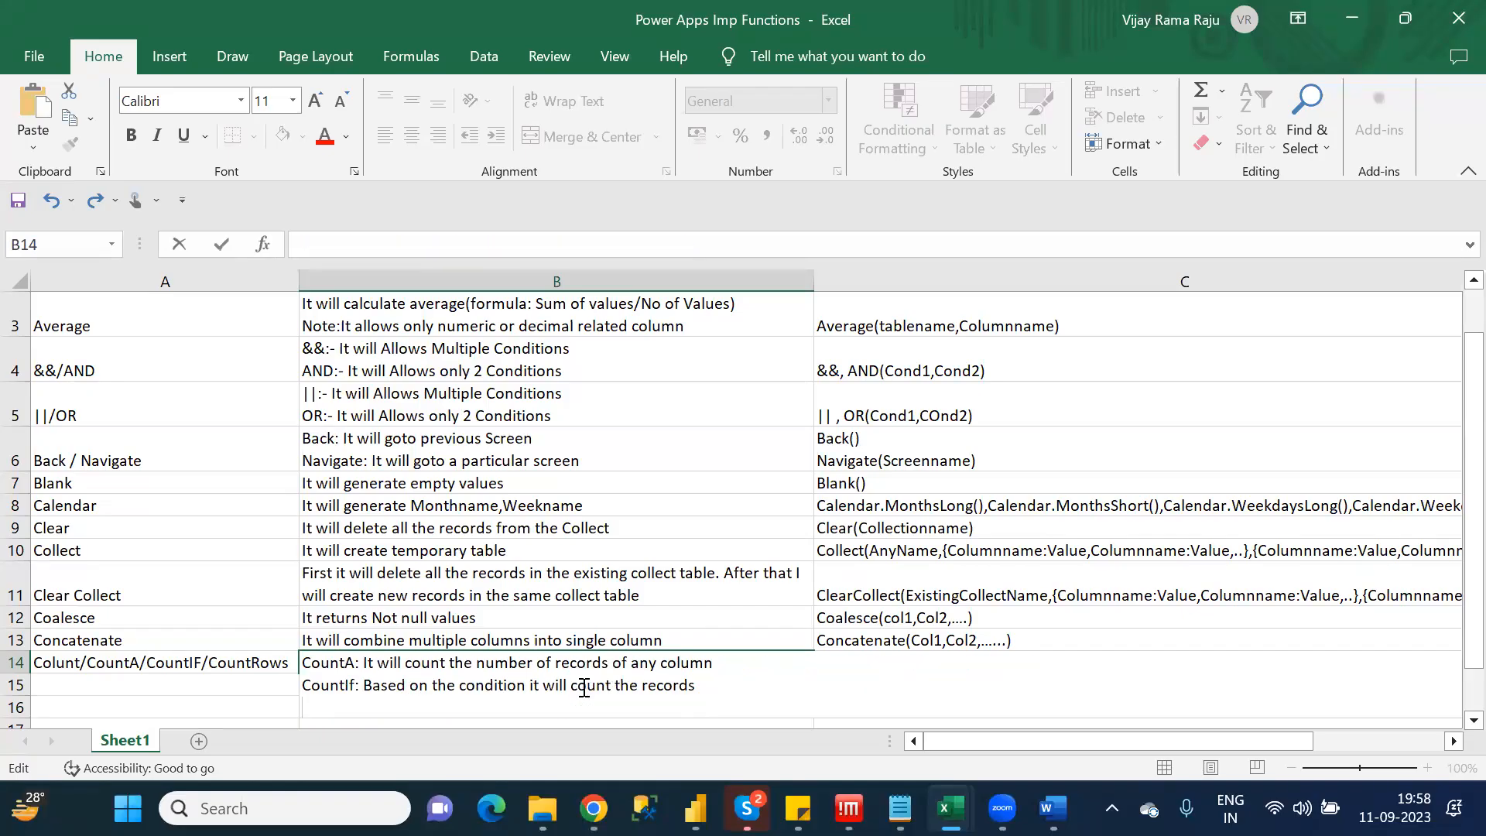
{"action": "type", "text": "CountRows"}
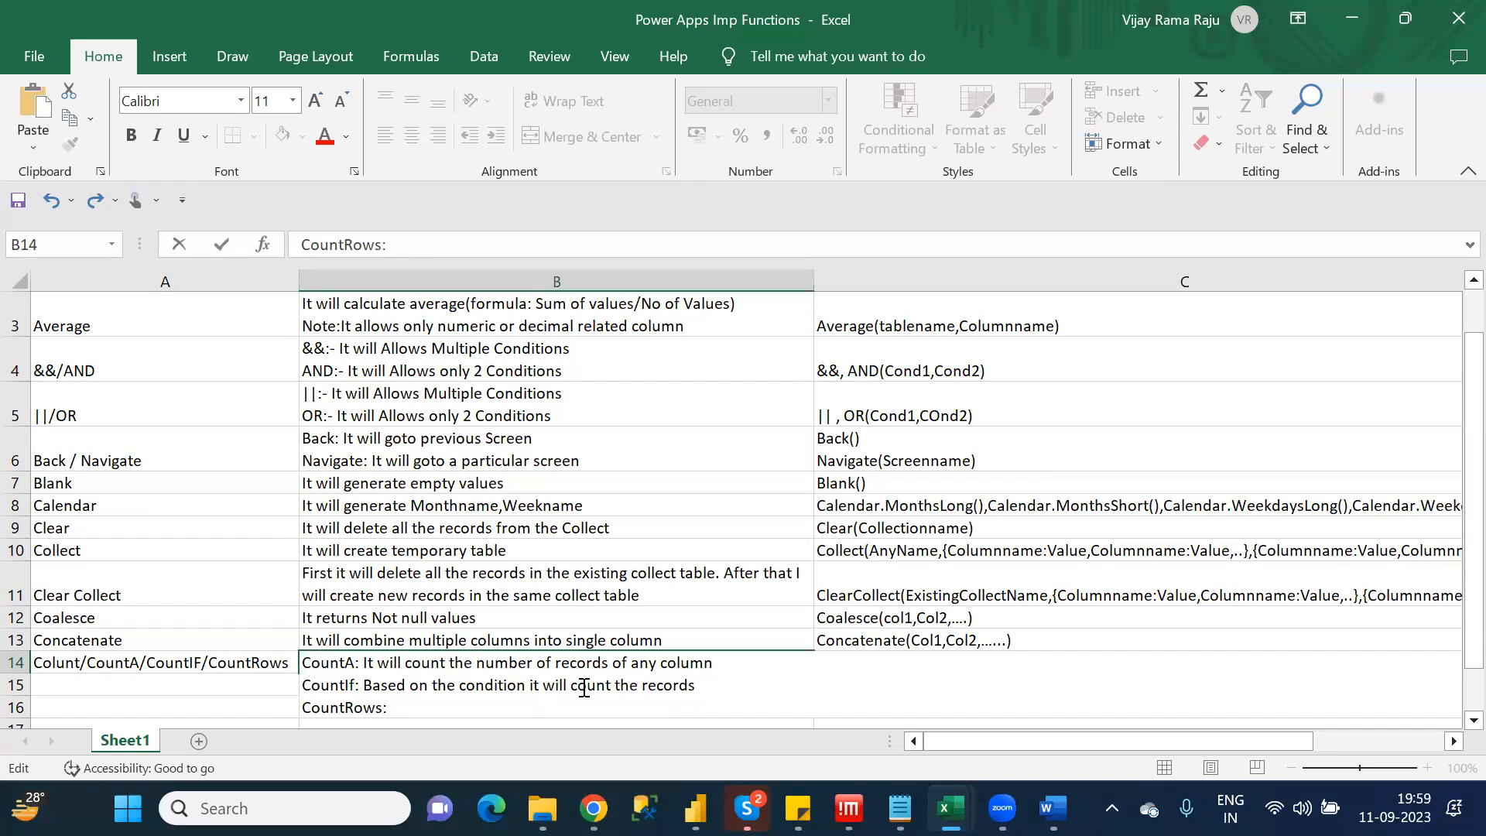
{"action": "type", "text": ": Ina"}
{"action": "key", "text": "BackSpace"}
{"action": "type", "text": "a table how amn"}
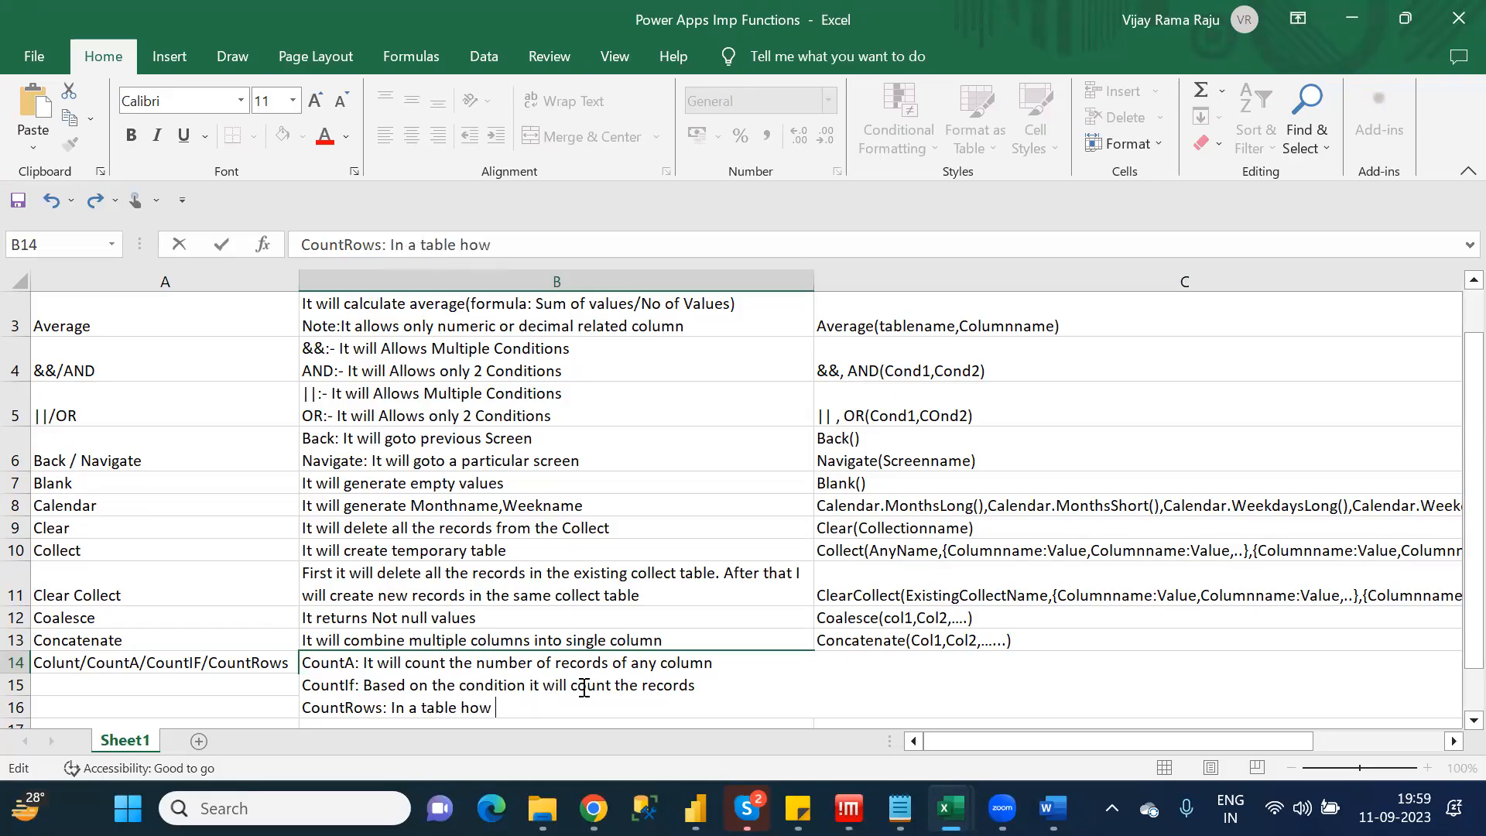
{"action": "key", "text": "BackSpace"}
{"action": "key", "text": "BackSpace"}
{"action": "key", "text": "BackSpace"}
{"action": "type", "text": "many"}
{"action": "type", "text": " nof a"}
{"action": "key", "text": "BackSpace"}
{"action": "key", "text": "BackSpace"}
{"action": "key", "text": "BackSpace"}
{"action": "type", "text": "f"}
{"action": "key", "text": "BackSpace"}
{"action": "type", "text": "of records"}
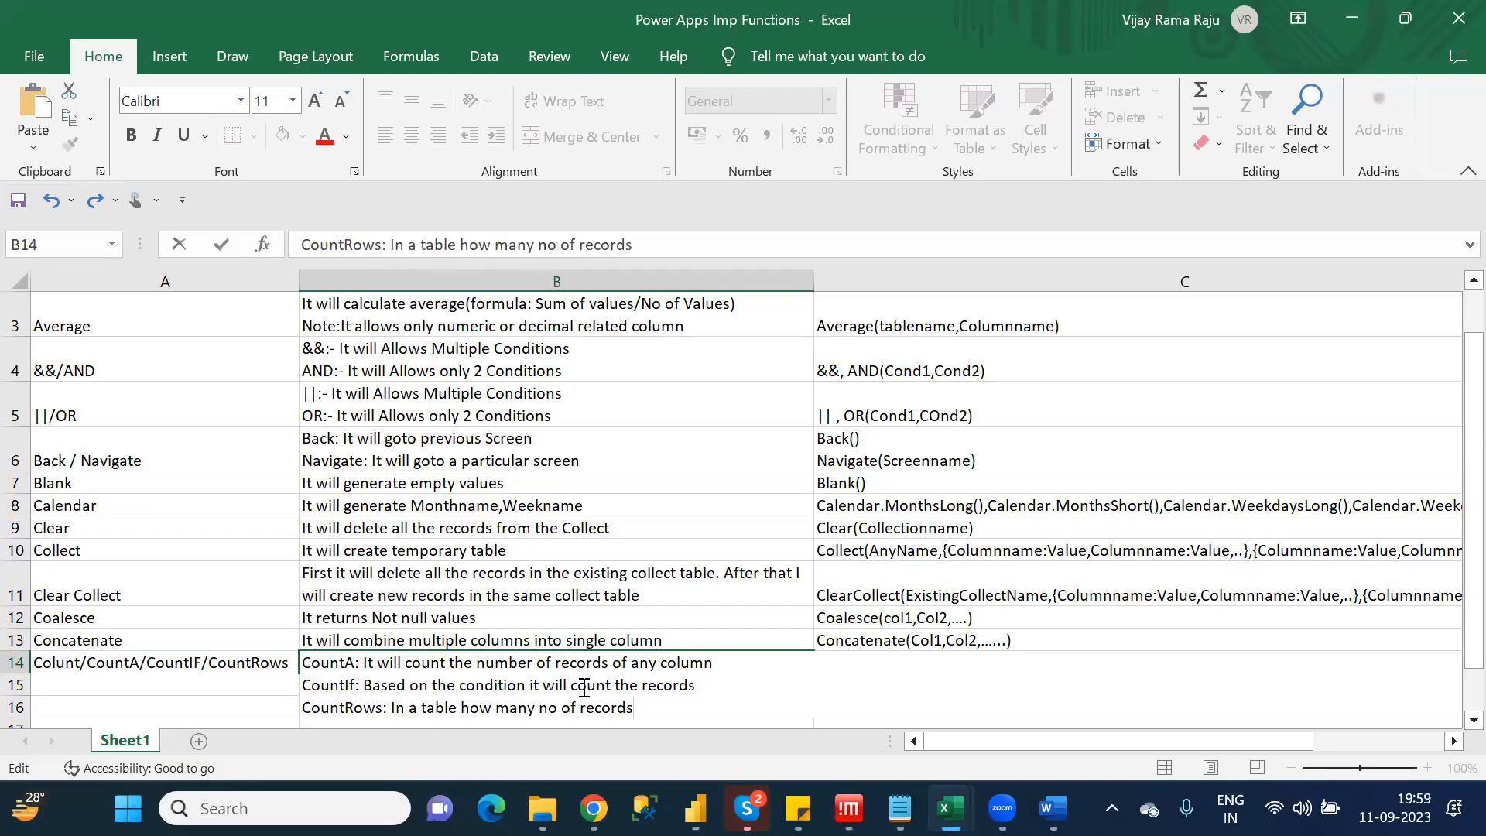
{"action": "type", "text": " are the"}
Replace the CountRows description in B14 with "It will count the no of records in a table"
{"action": "left_click_drag", "start_coordinate": [701, 707], "coordinate": [394, 704]}
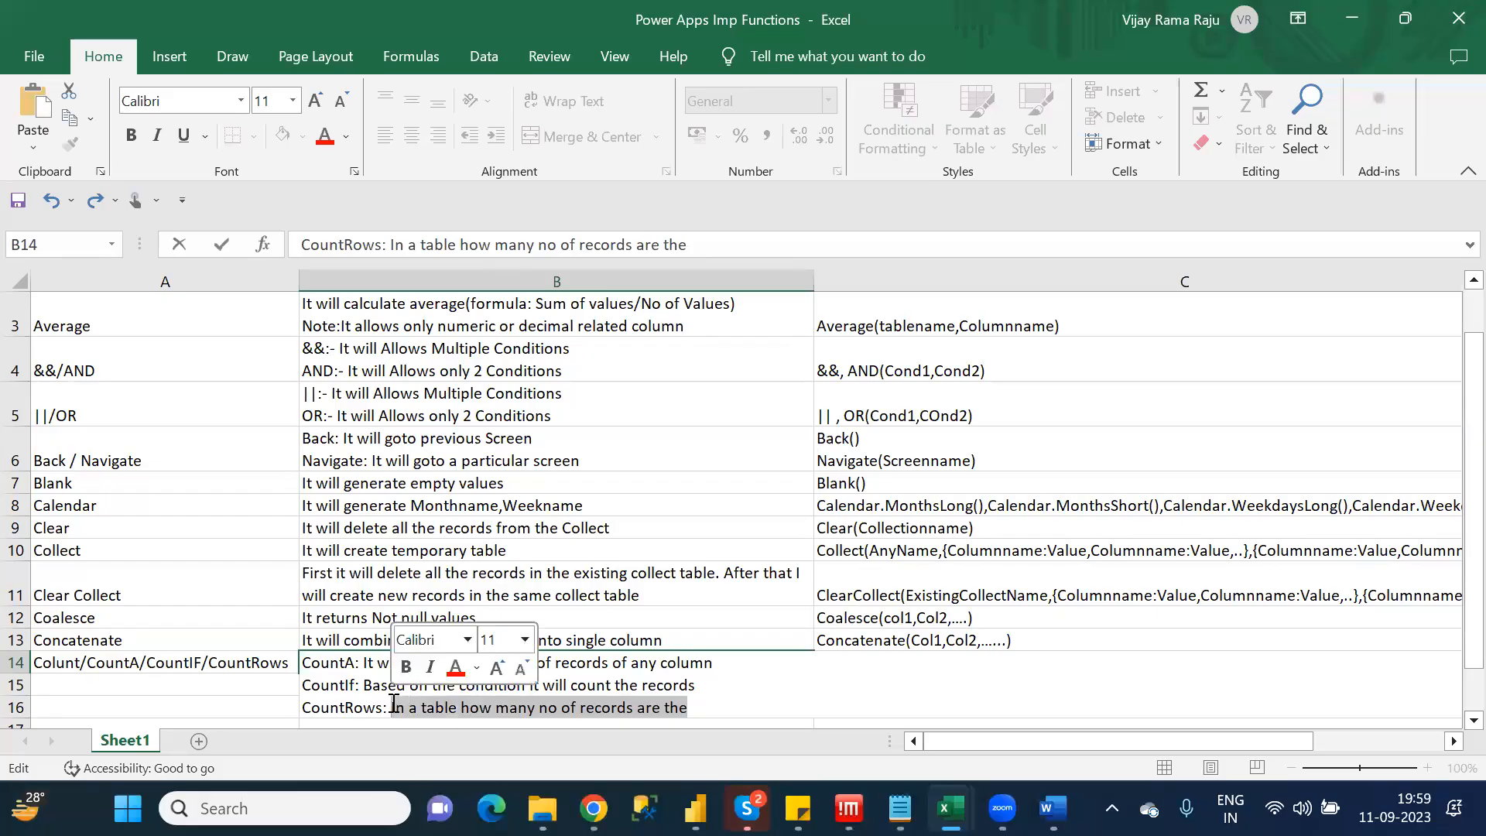
{"action": "type", "text": "It"}
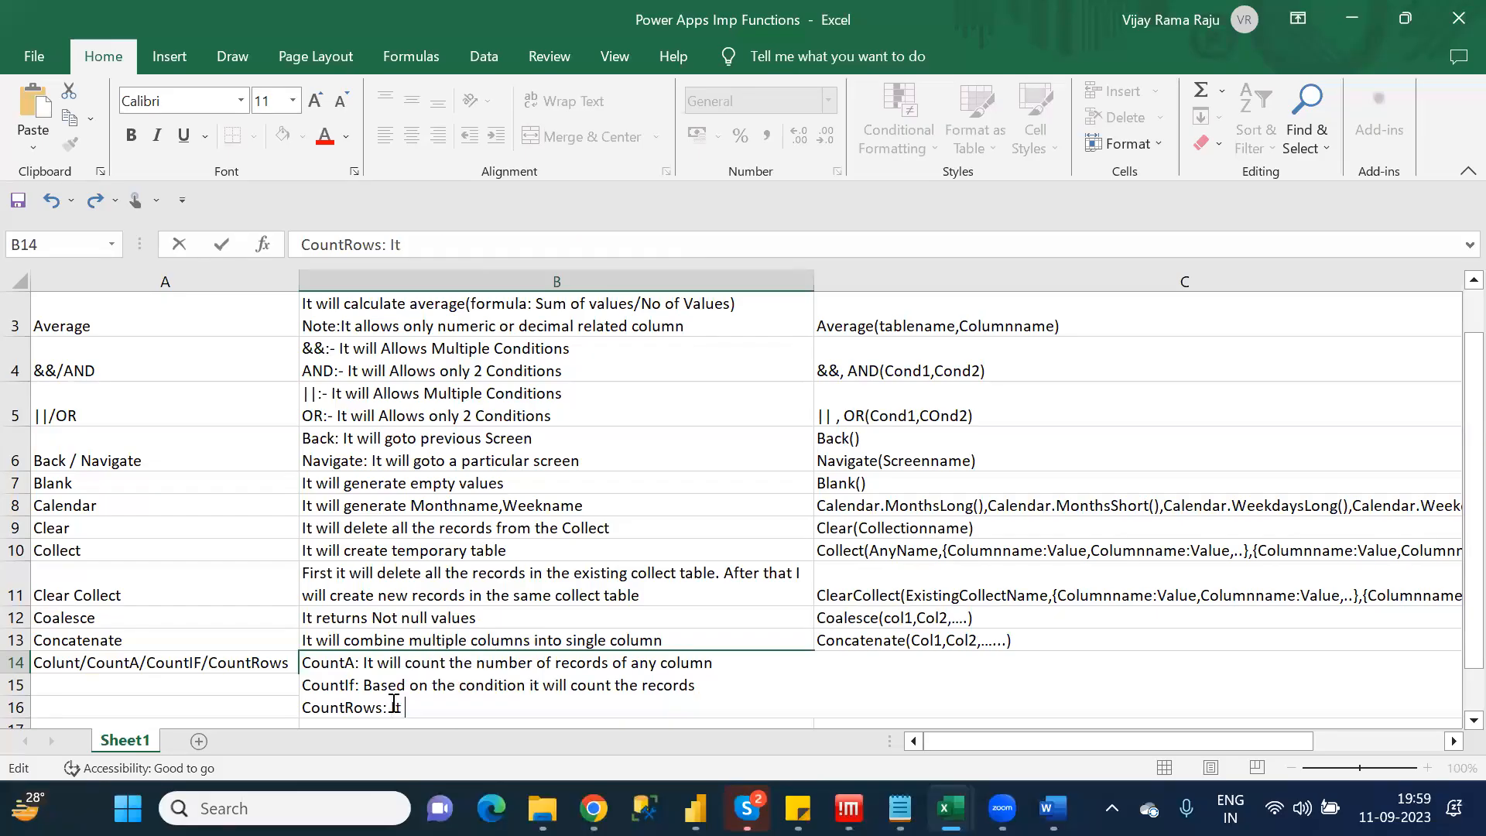
{"action": "type", "text": " will count"}
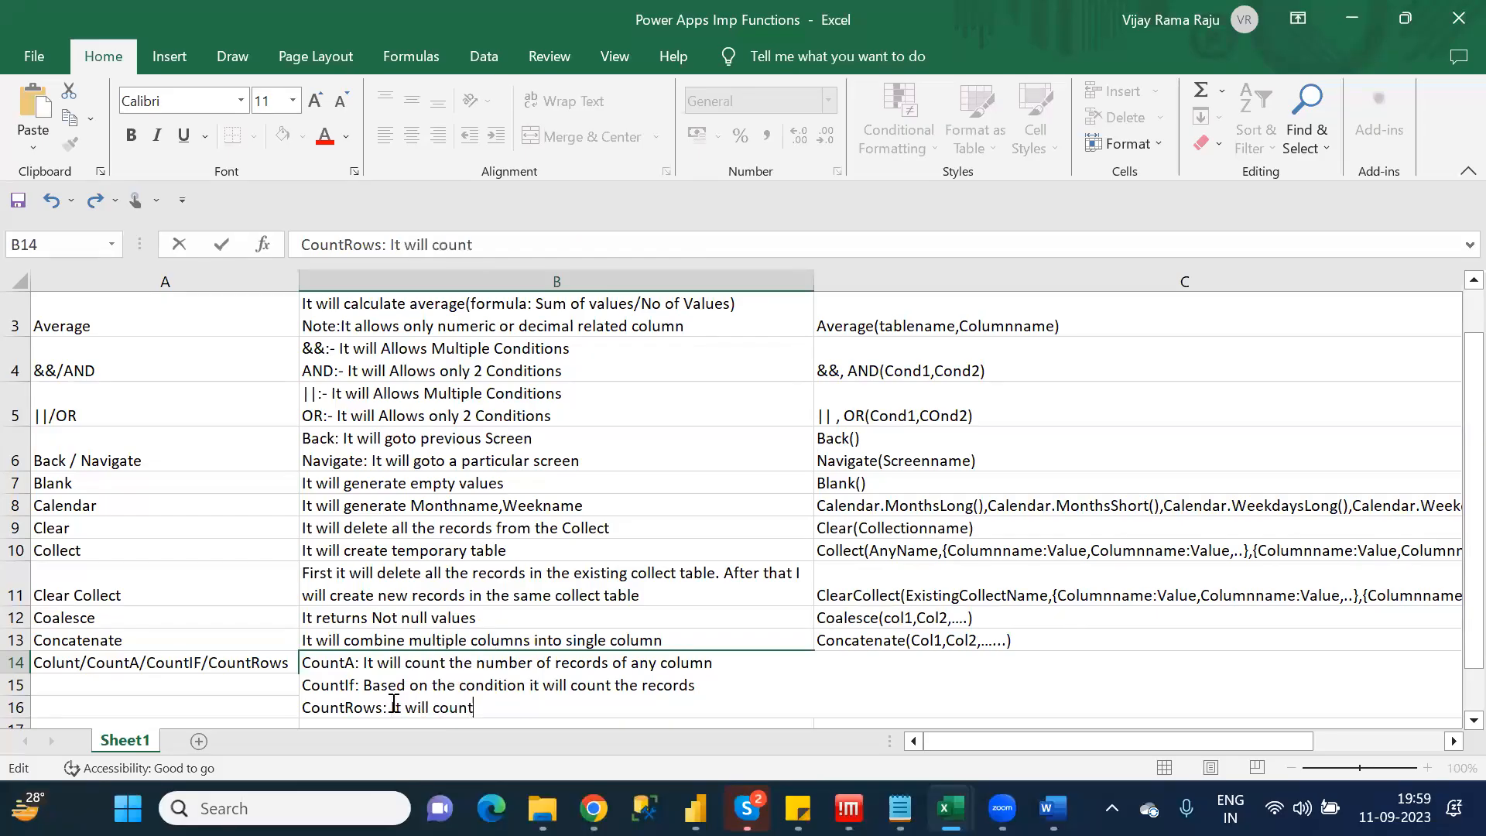
{"action": "type", "text": " the no"}
{"action": "type", "text": " of r"}
{"action": "type", "text": "ecords i"}
{"action": "type", "text": "n a tbale"}
{"action": "key", "text": "BackSpace"}
{"action": "key", "text": "BackSpace"}
{"action": "key", "text": "BackSpace"}
{"action": "key", "text": "BackSpace"}
{"action": "type", "text": "able"}
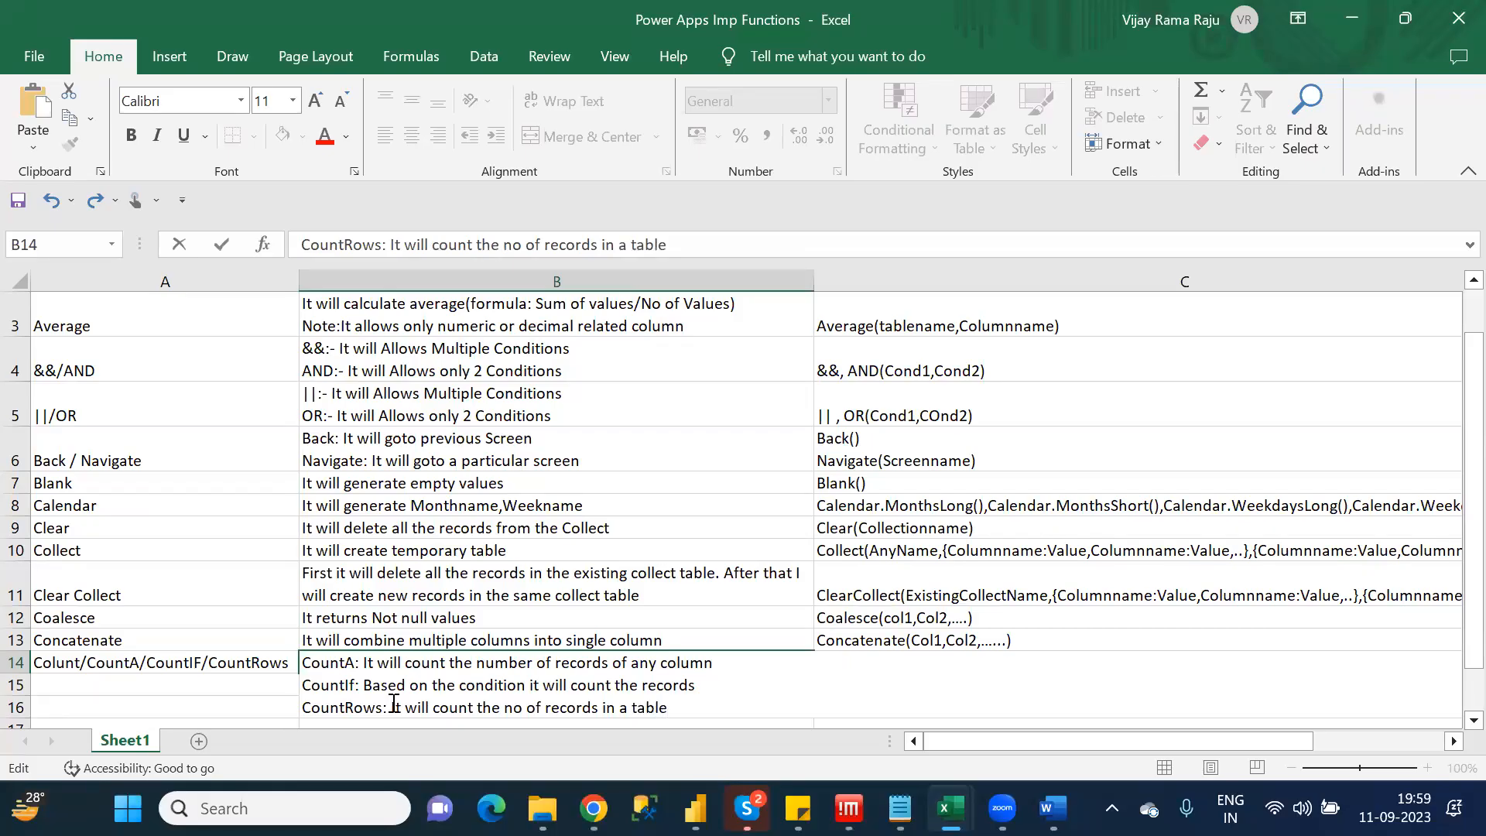
{"action": "left_click", "coordinate": [934, 663]}
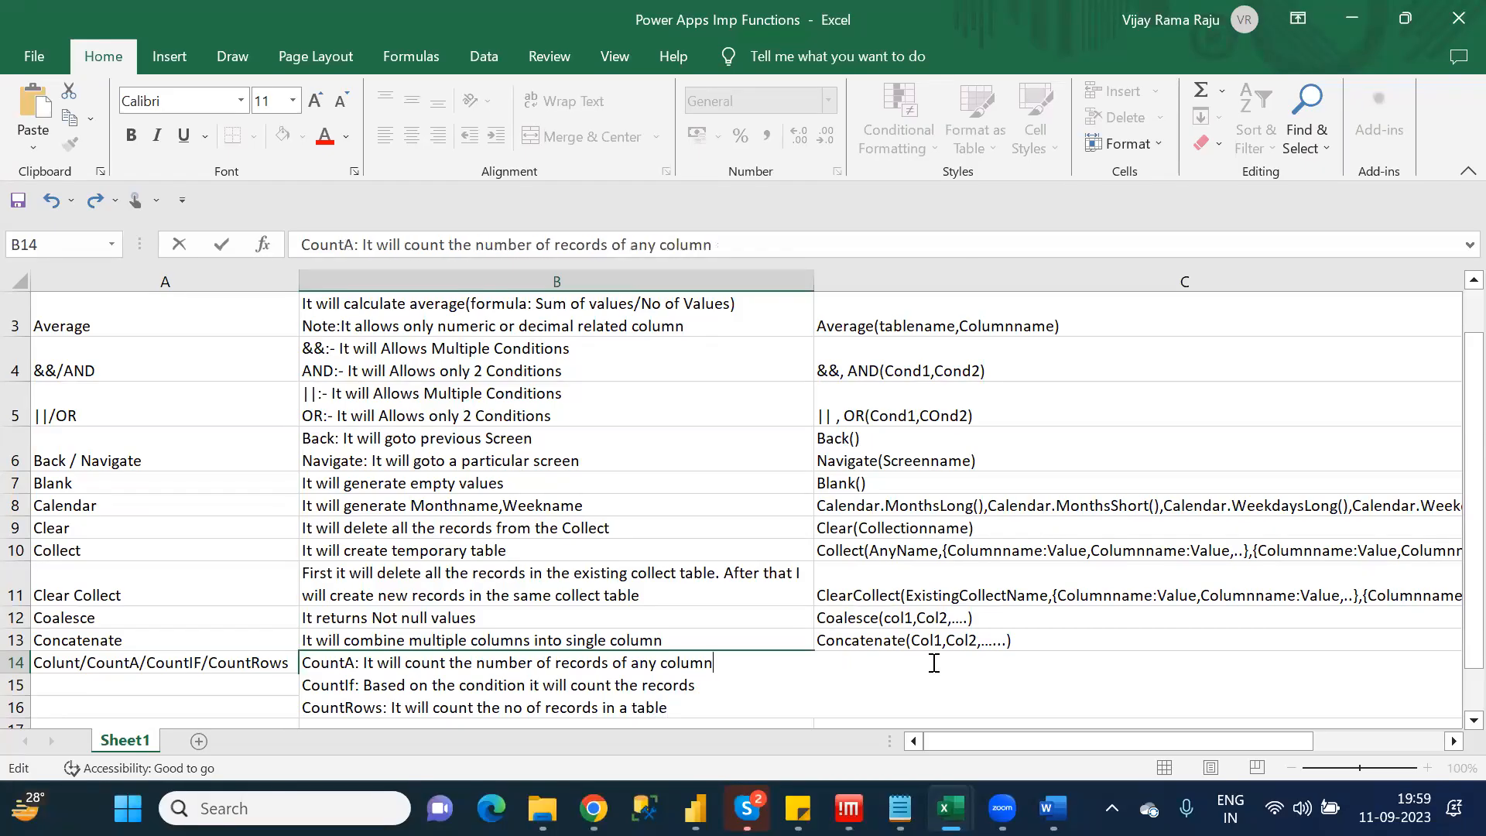
{"action": "left_click", "coordinate": [1119, 638]}
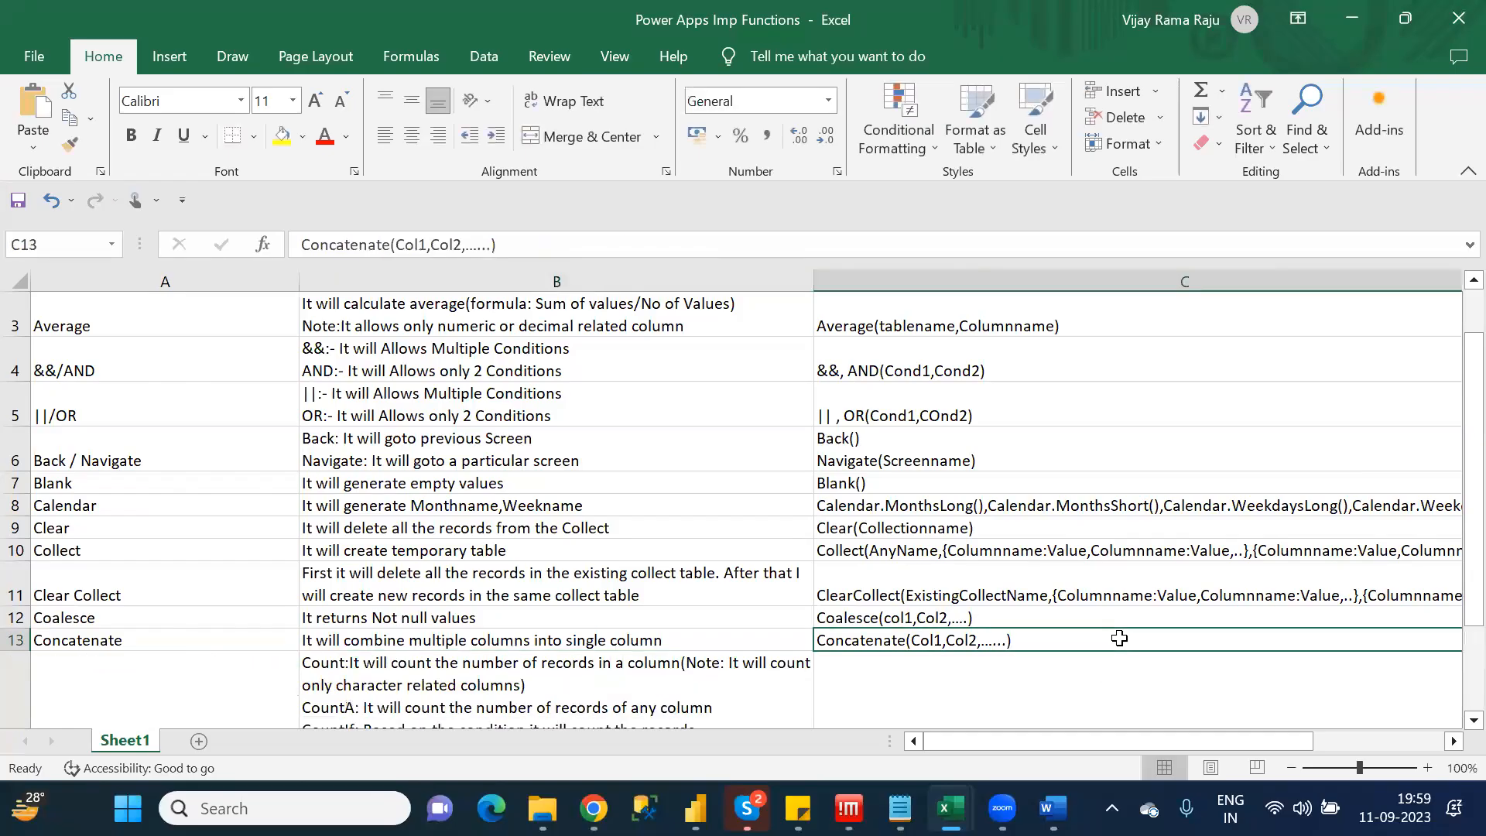
Begin the syntax in C14 with "Count(Tablename.Columnname)"
{"action": "key", "text": "Down"}
{"action": "left_click", "coordinate": [555, 243]}
{"action": "type", "text": "Count("}
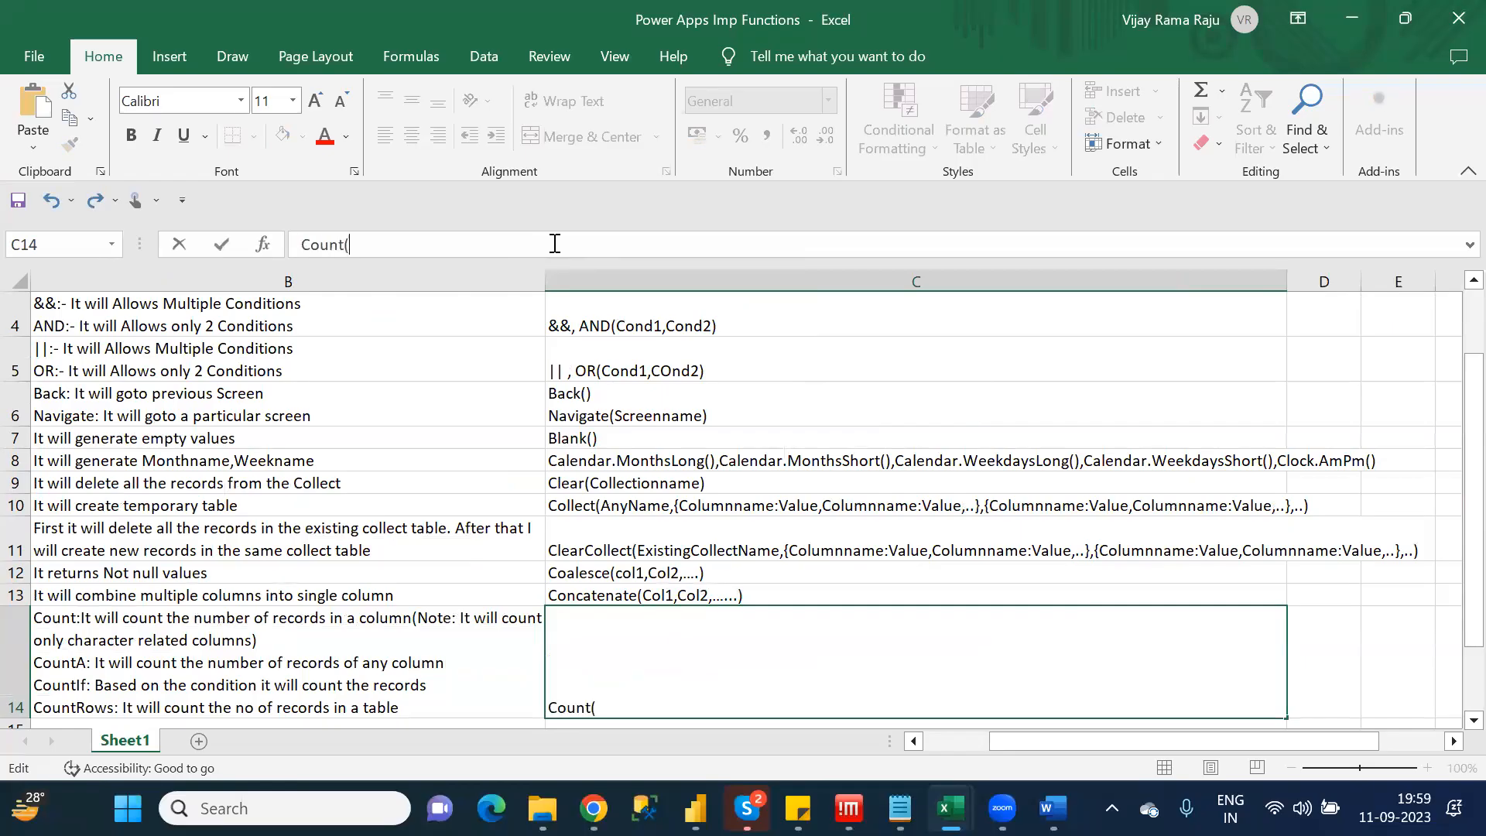
{"action": "type", "text": "Tablename.Columns"}
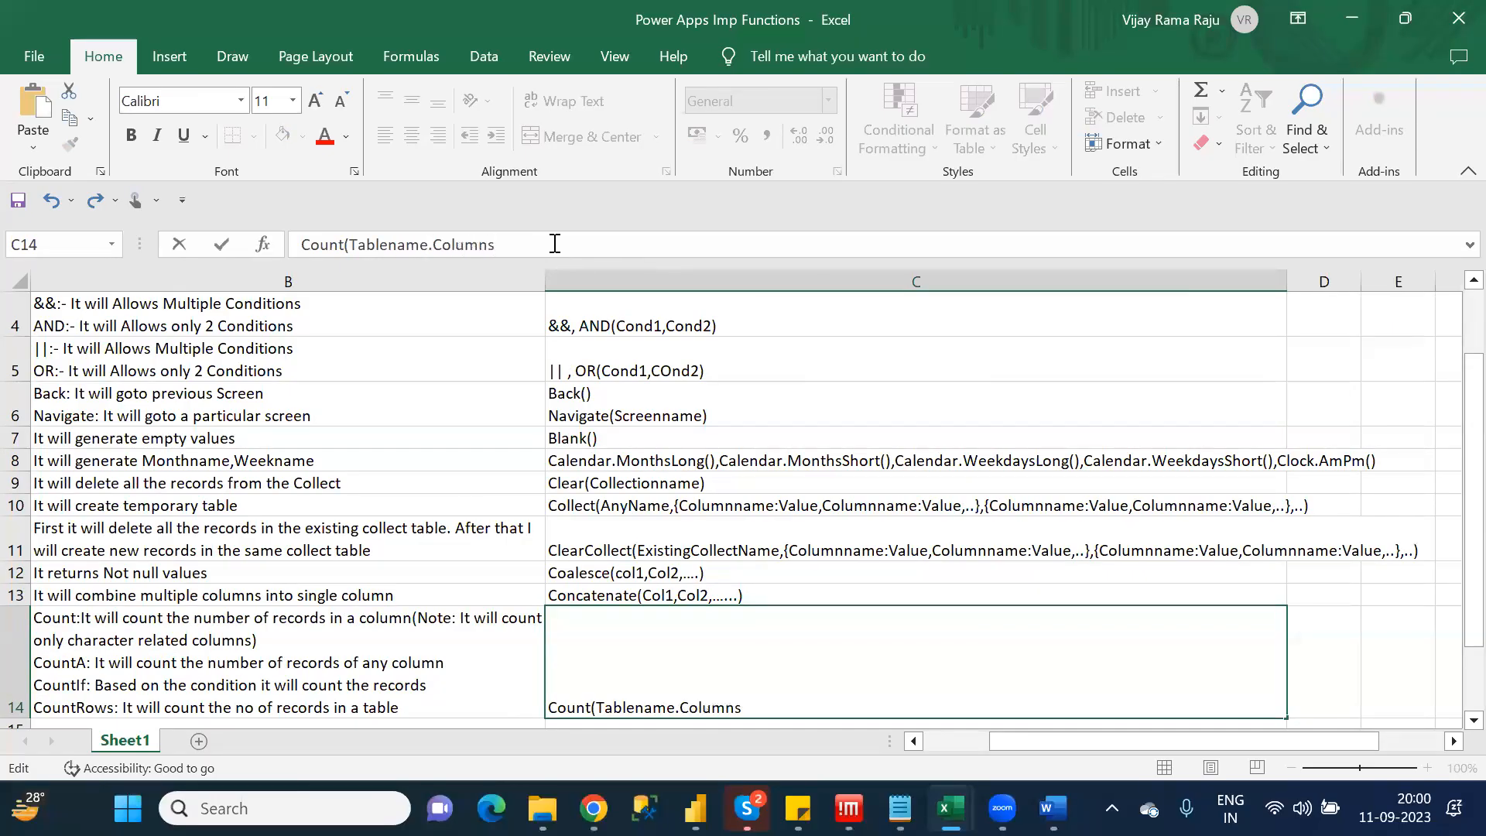
{"action": "key", "text": "BackSpace"}
{"action": "type", "text": "nameP"}
{"action": "key", "text": "BackSpace"}
{"action": "type", "text": ")"}
Add a second line to C14 with the syntax "CountA(Tablename.columnname)"
{"action": "key", "text": "alt+Return"}
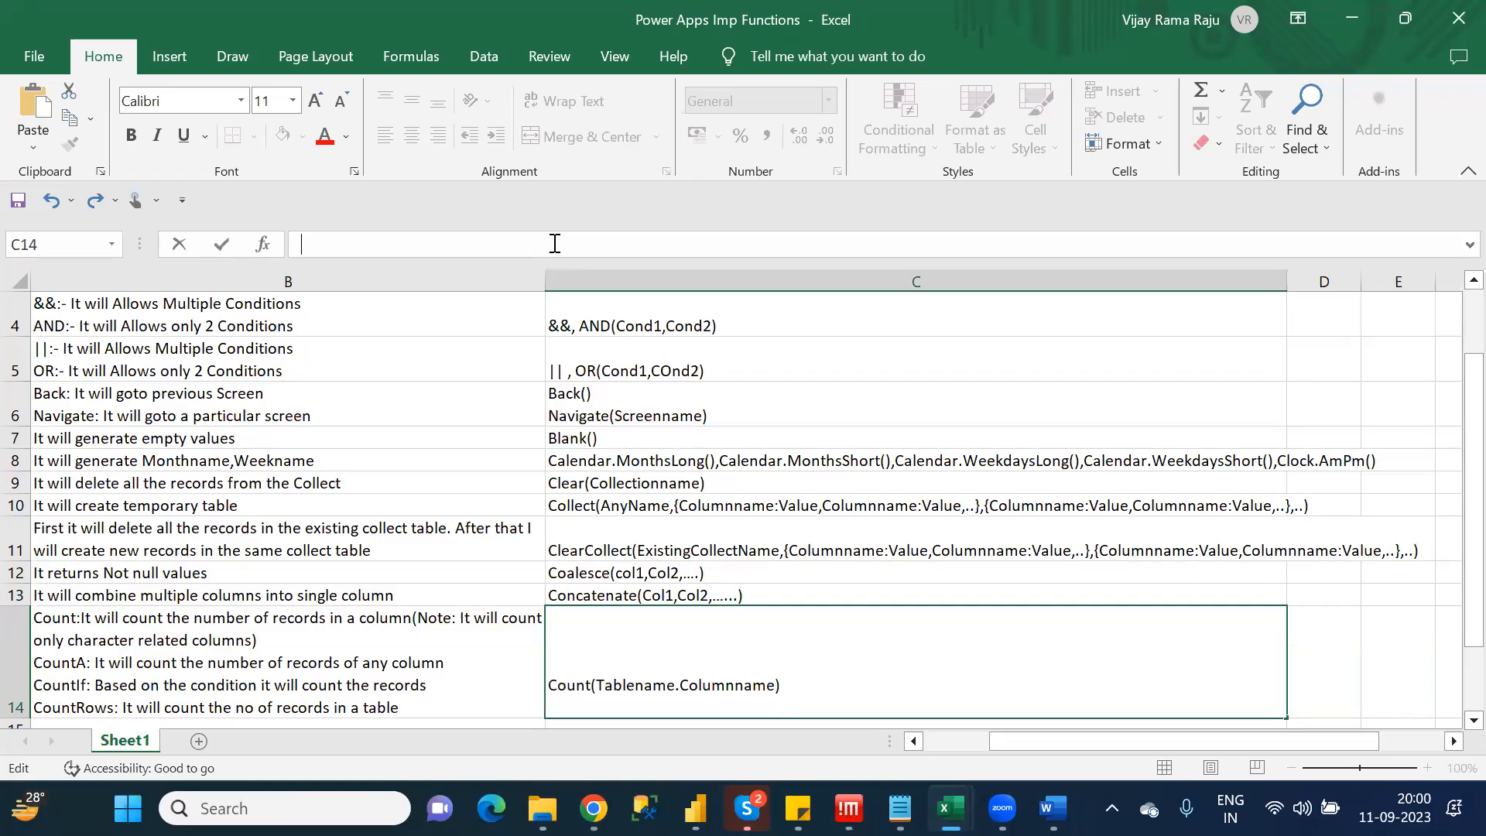
{"action": "type", "text": "CountA(Tab"}
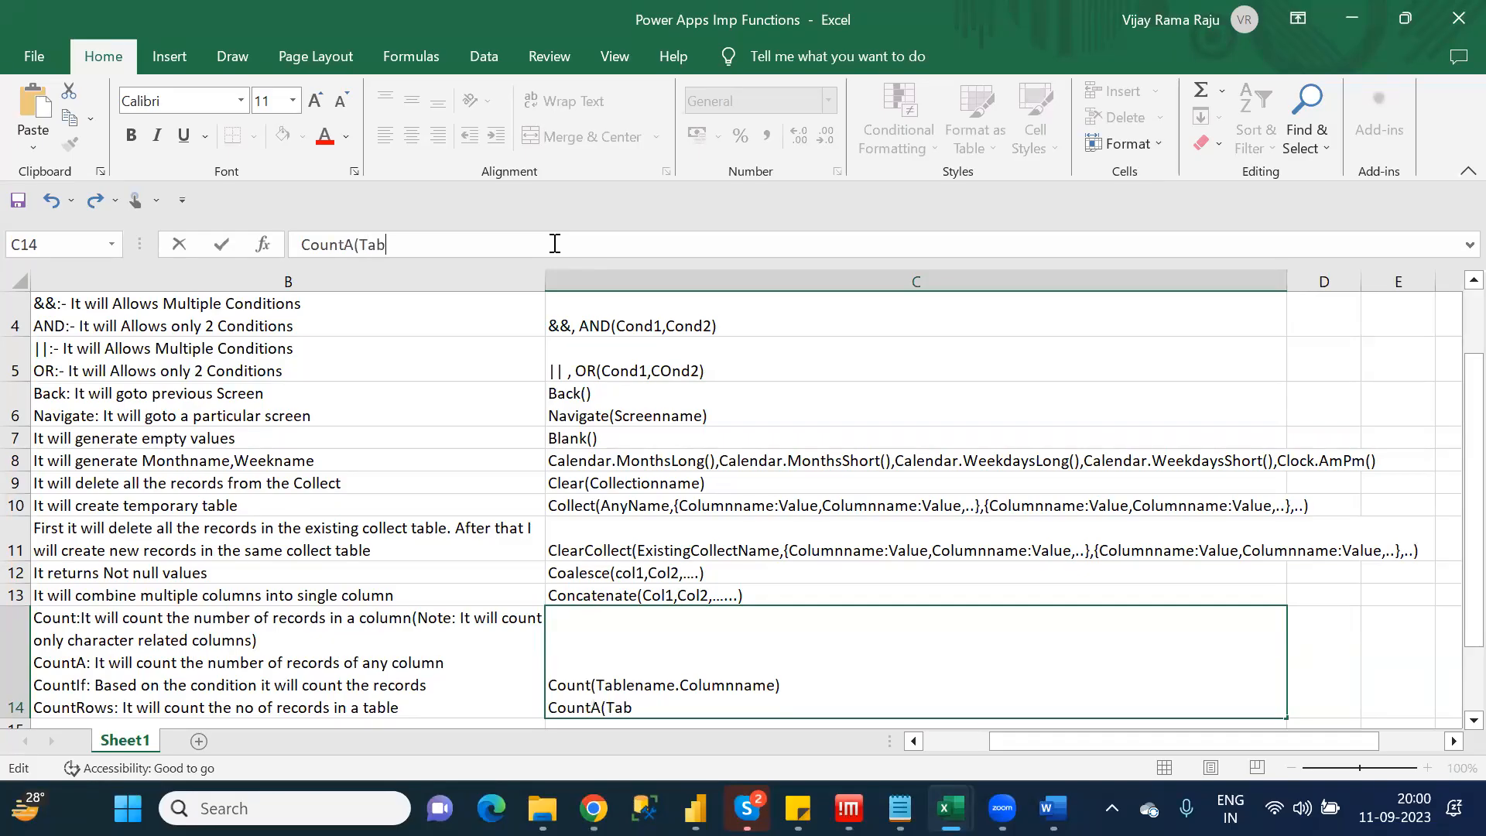
{"action": "type", "text": "lename.colu"}
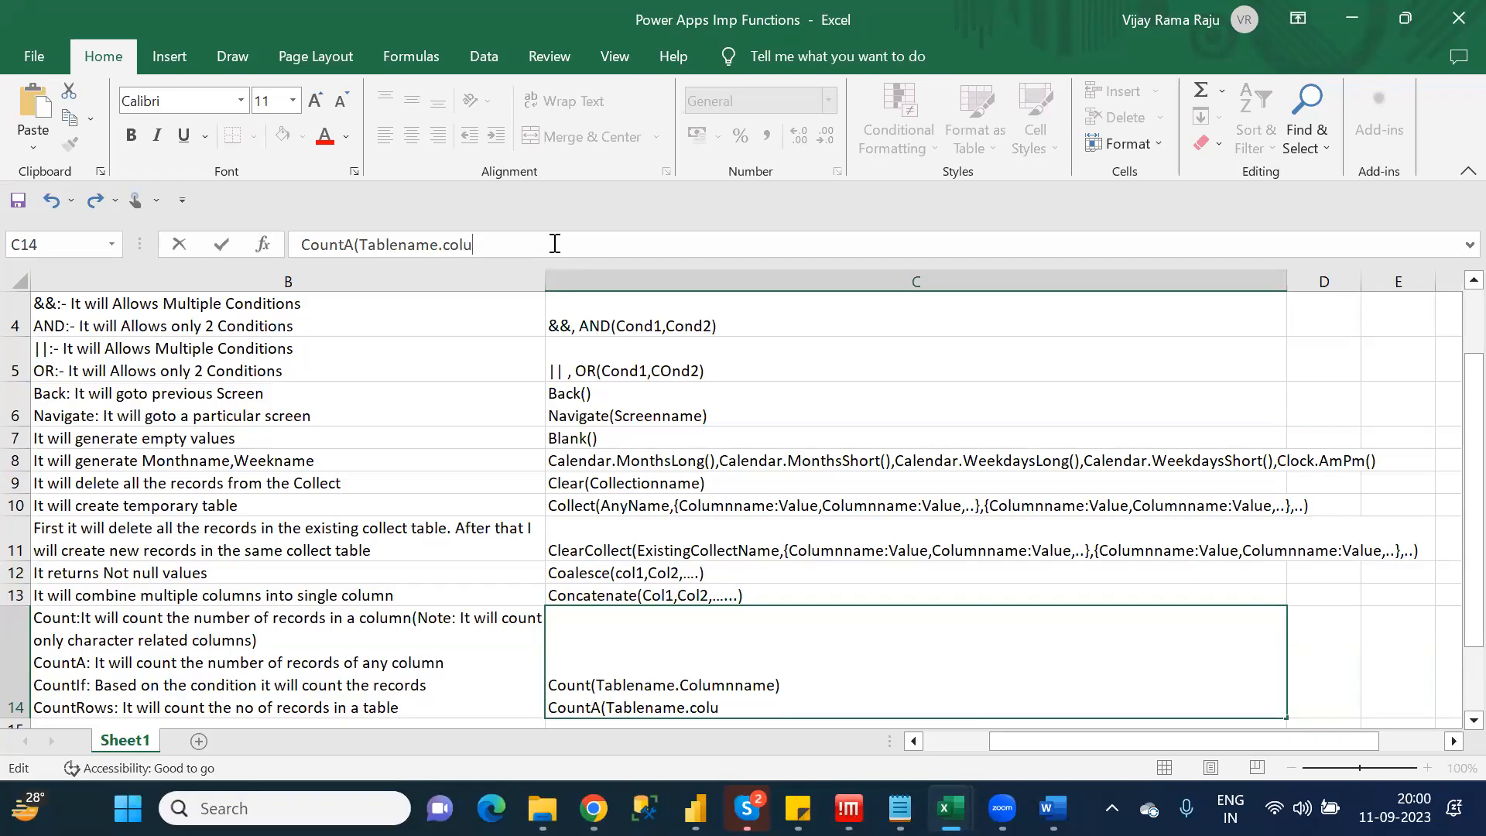
{"action": "type", "text": "mnname)"}
Add a third line to C14 with the syntax "CountIf(Tablename,Condition)"
{"action": "key", "text": "alt+Return"}
{"action": "type", "text": "C"}
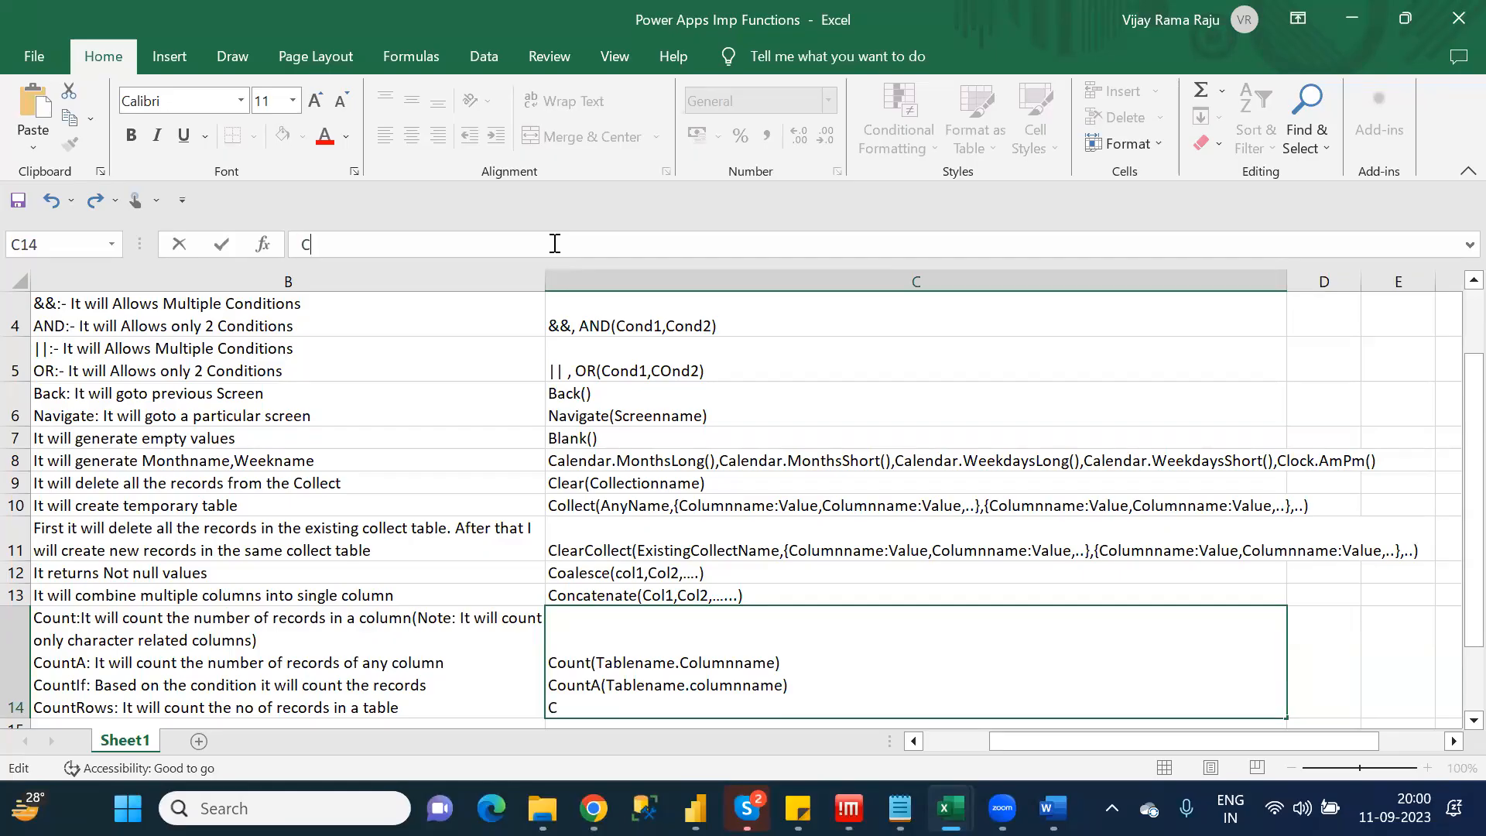
{"action": "type", "text": "ountIf(Table"}
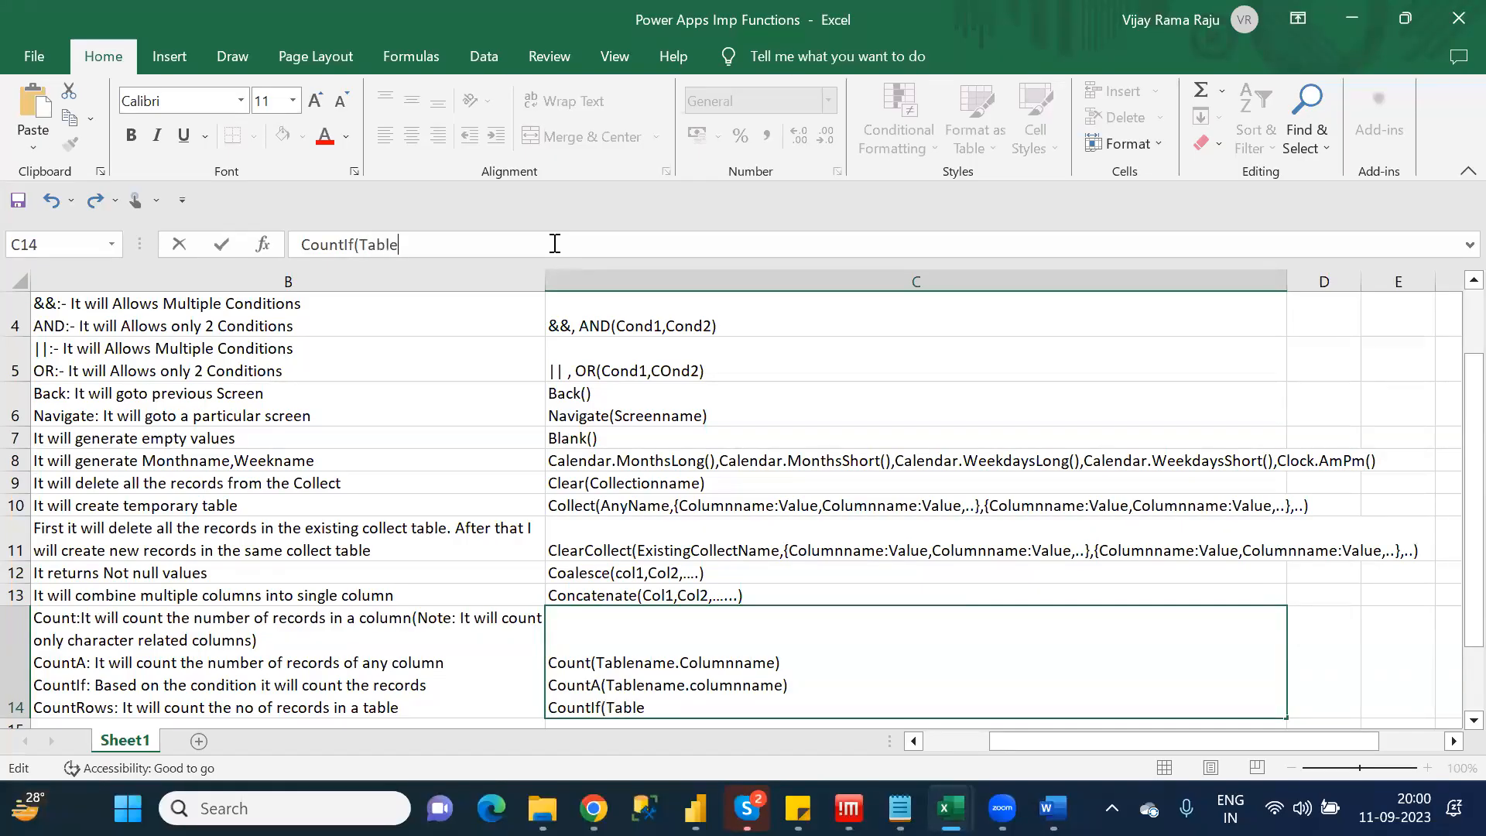
{"action": "type", "text": "name,Conditions"}
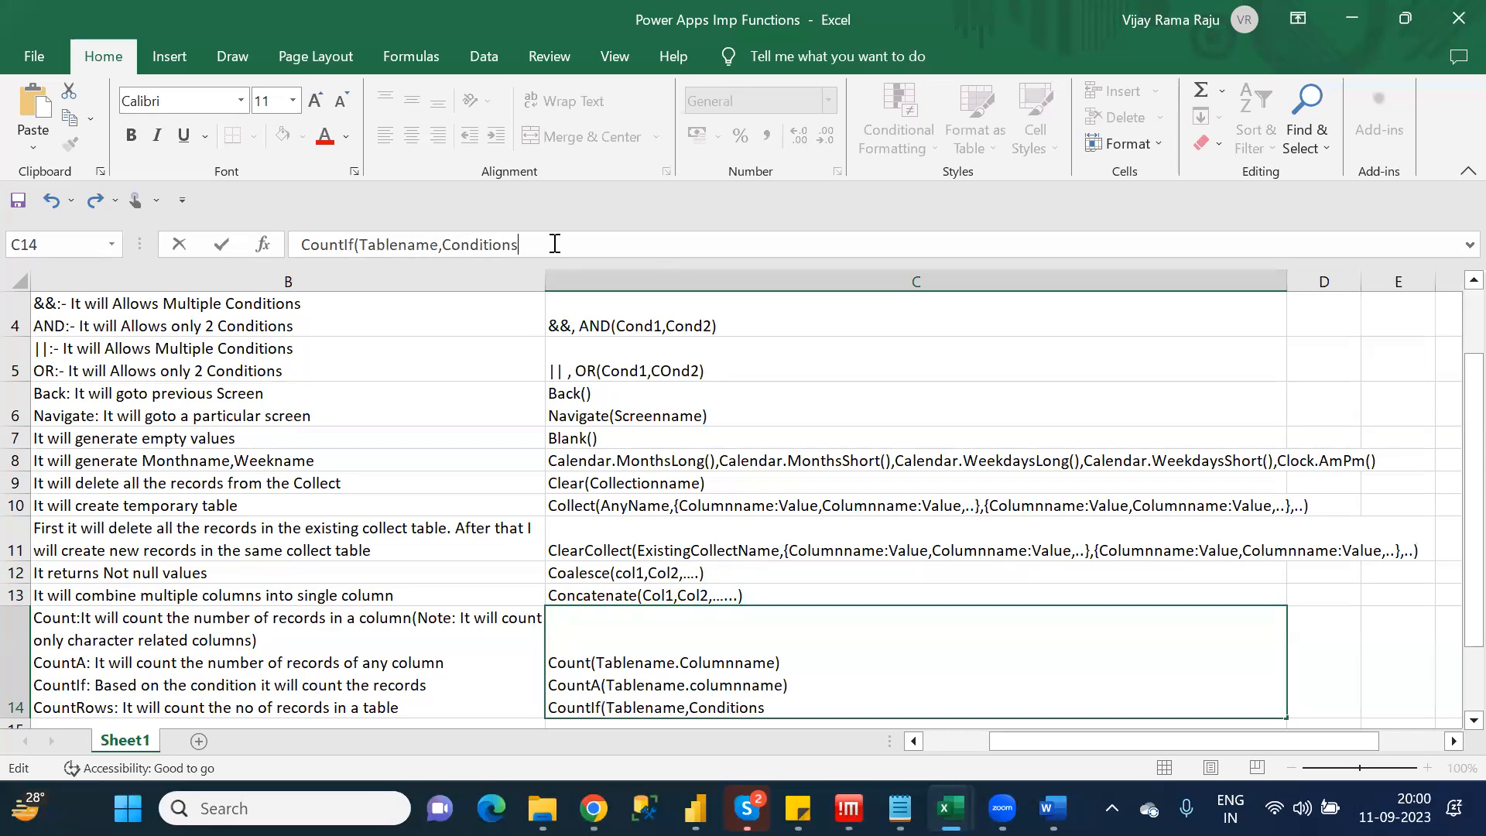
{"action": "key", "text": "BackSpace"}
{"action": "type", "text": ")"}
Add a fourth line to C14 with the syntax "CountRows(Tablename)" and commit the cell
{"action": "key", "text": "alt+Return"}
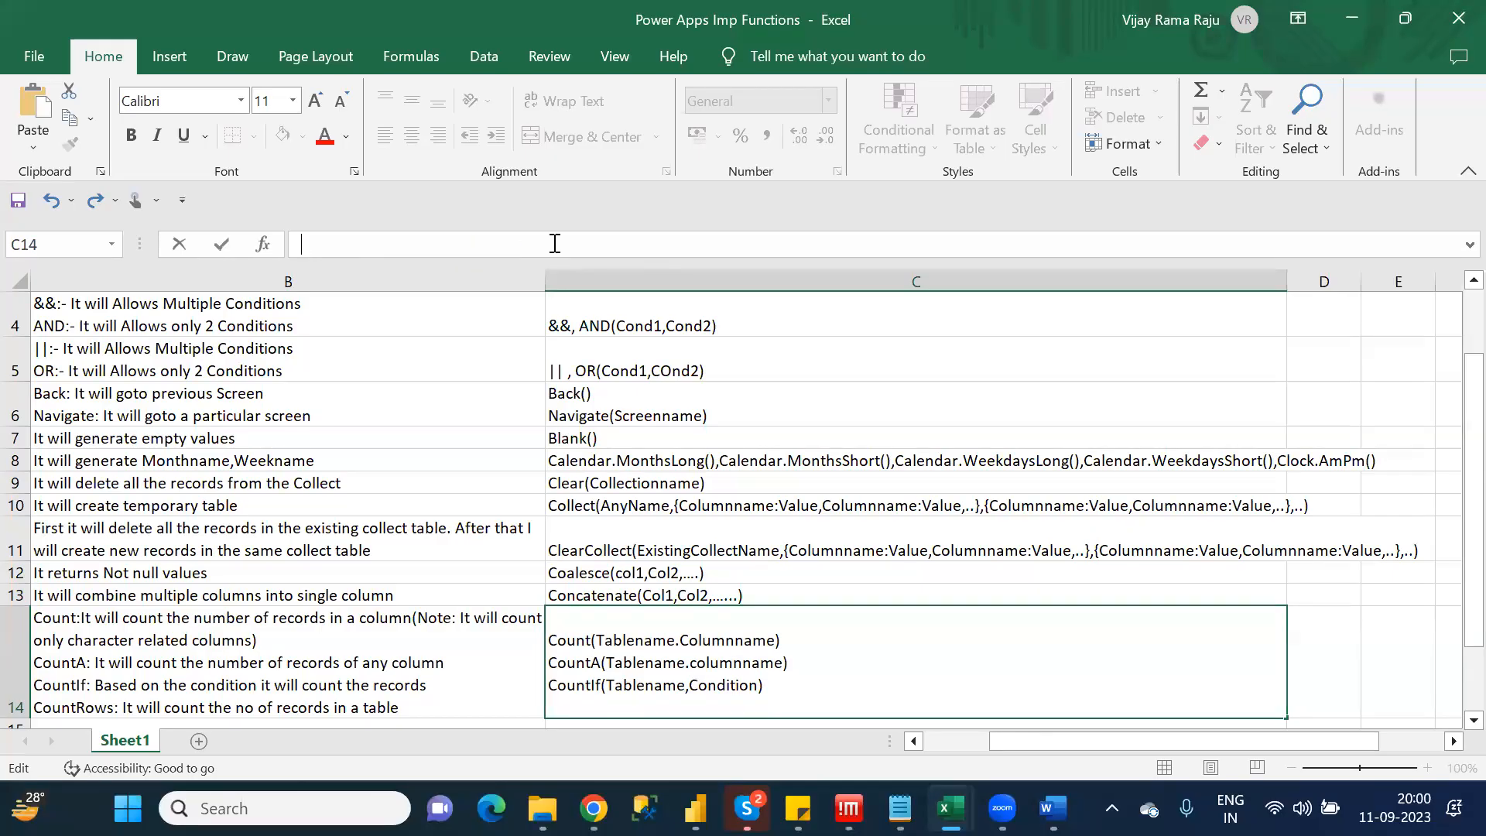
{"action": "type", "text": "CountRows"}
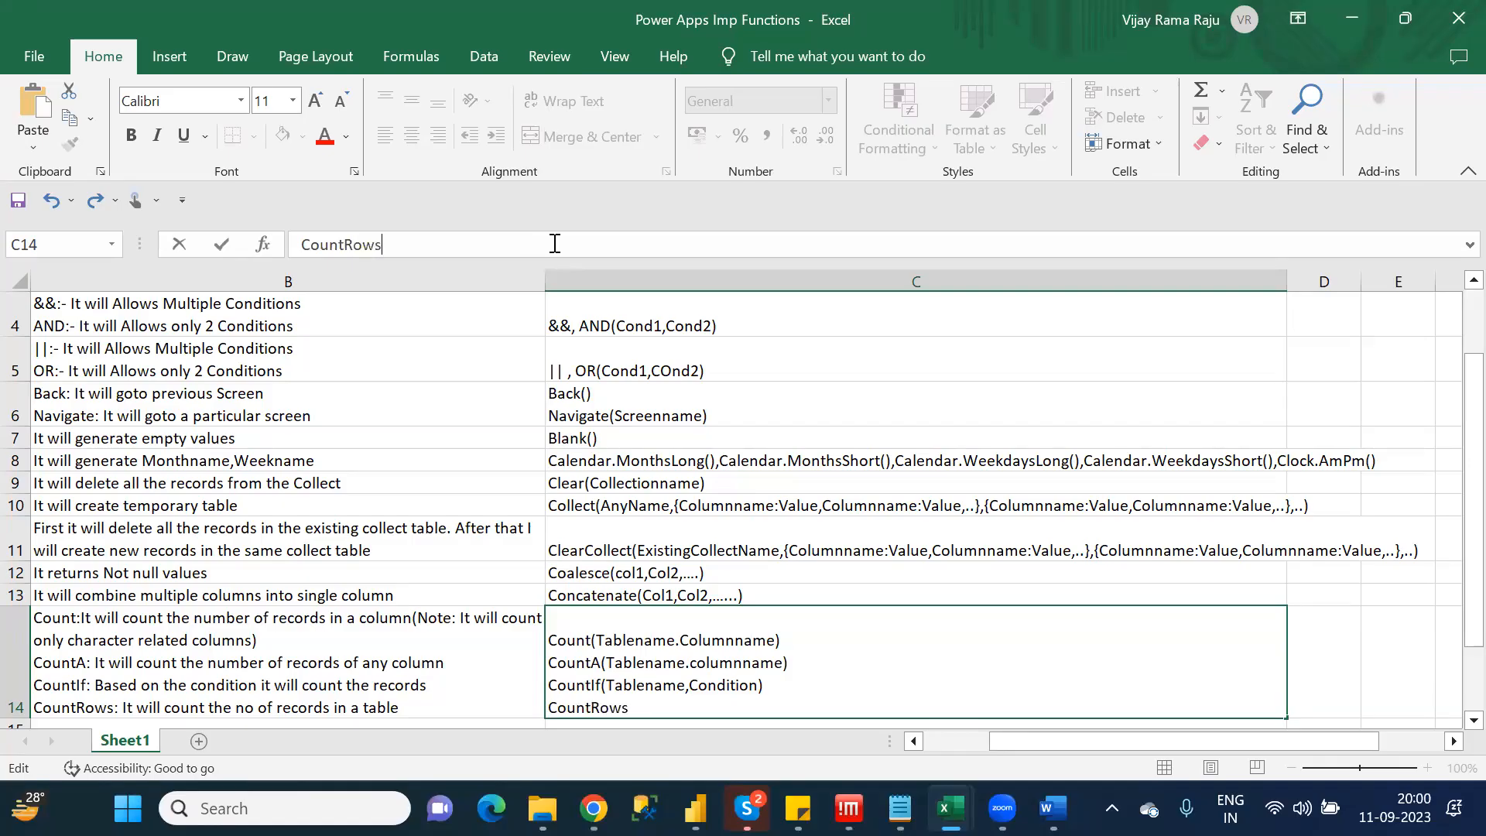
{"action": "type", "text": "(Tablename"}
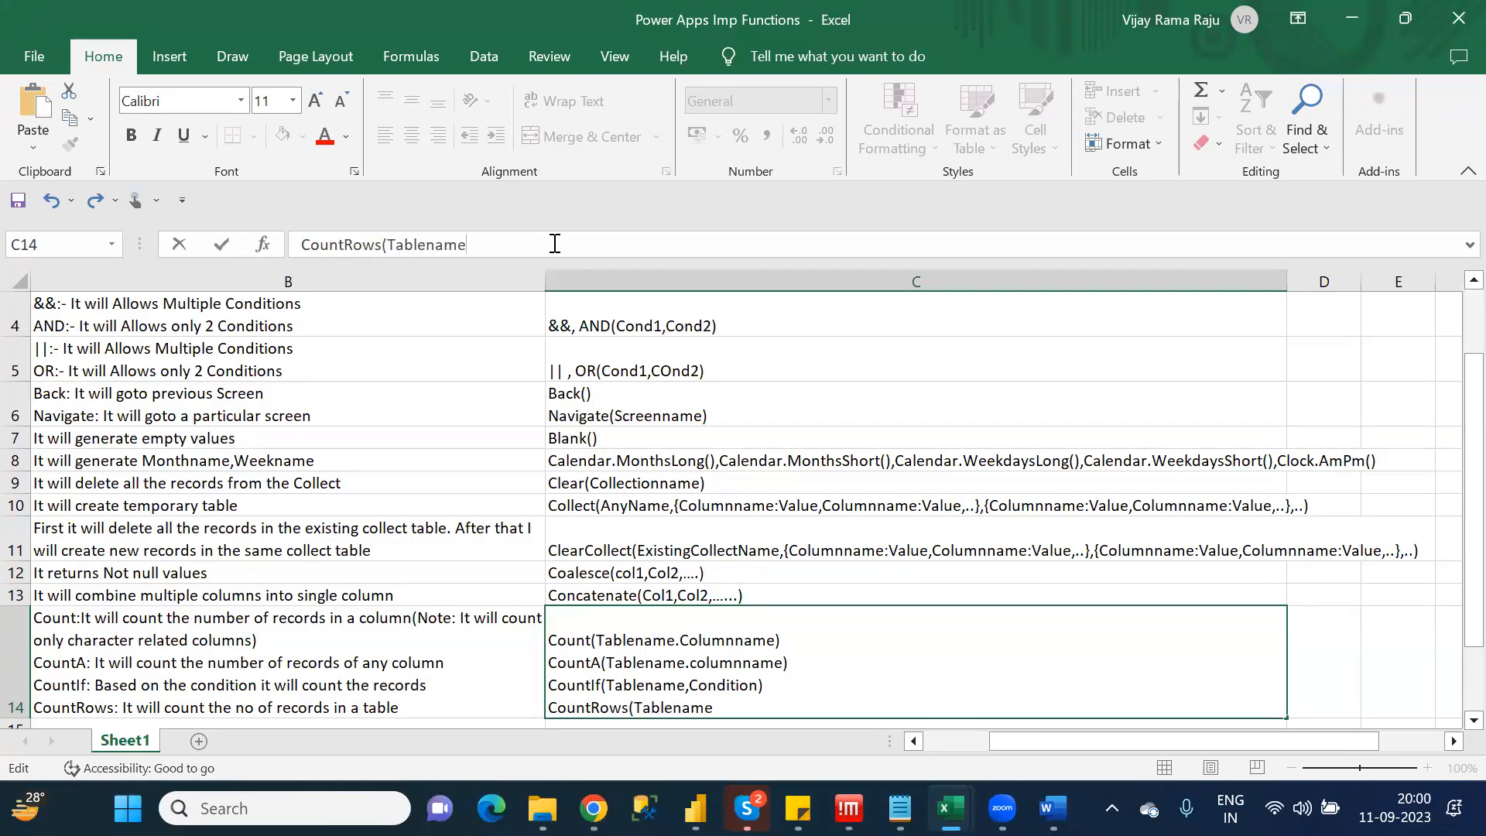
{"action": "type", "text": ")"}
{"action": "left_click", "coordinate": [908, 571]}
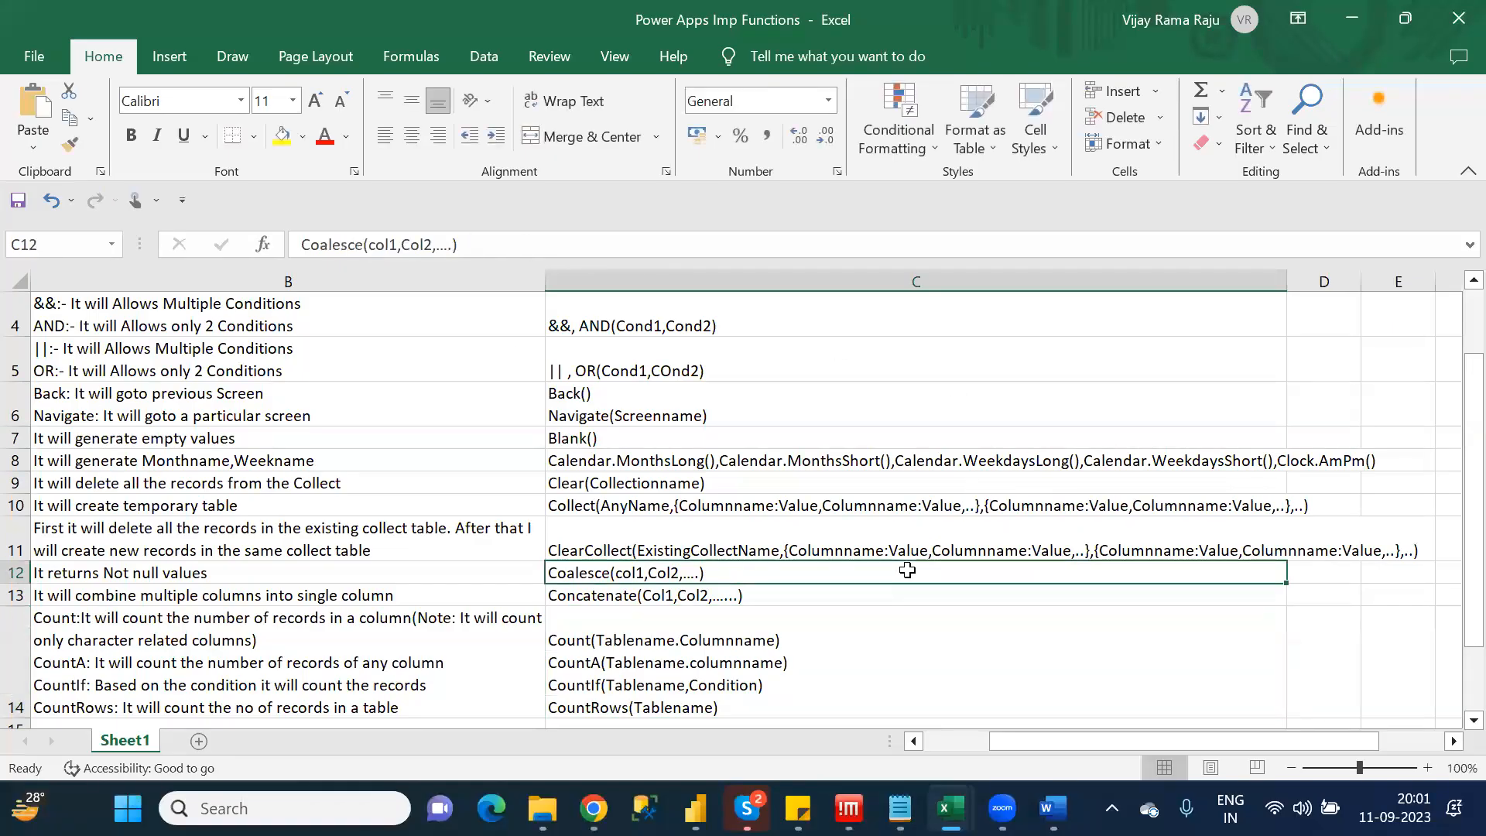
Go to A15 and check the C category functions in the Category_Wise_Functions list in Notepad, returning to Excel
{"action": "key", "text": "Down"}
{"action": "key", "text": "Down"}
{"action": "key", "text": "Down"}
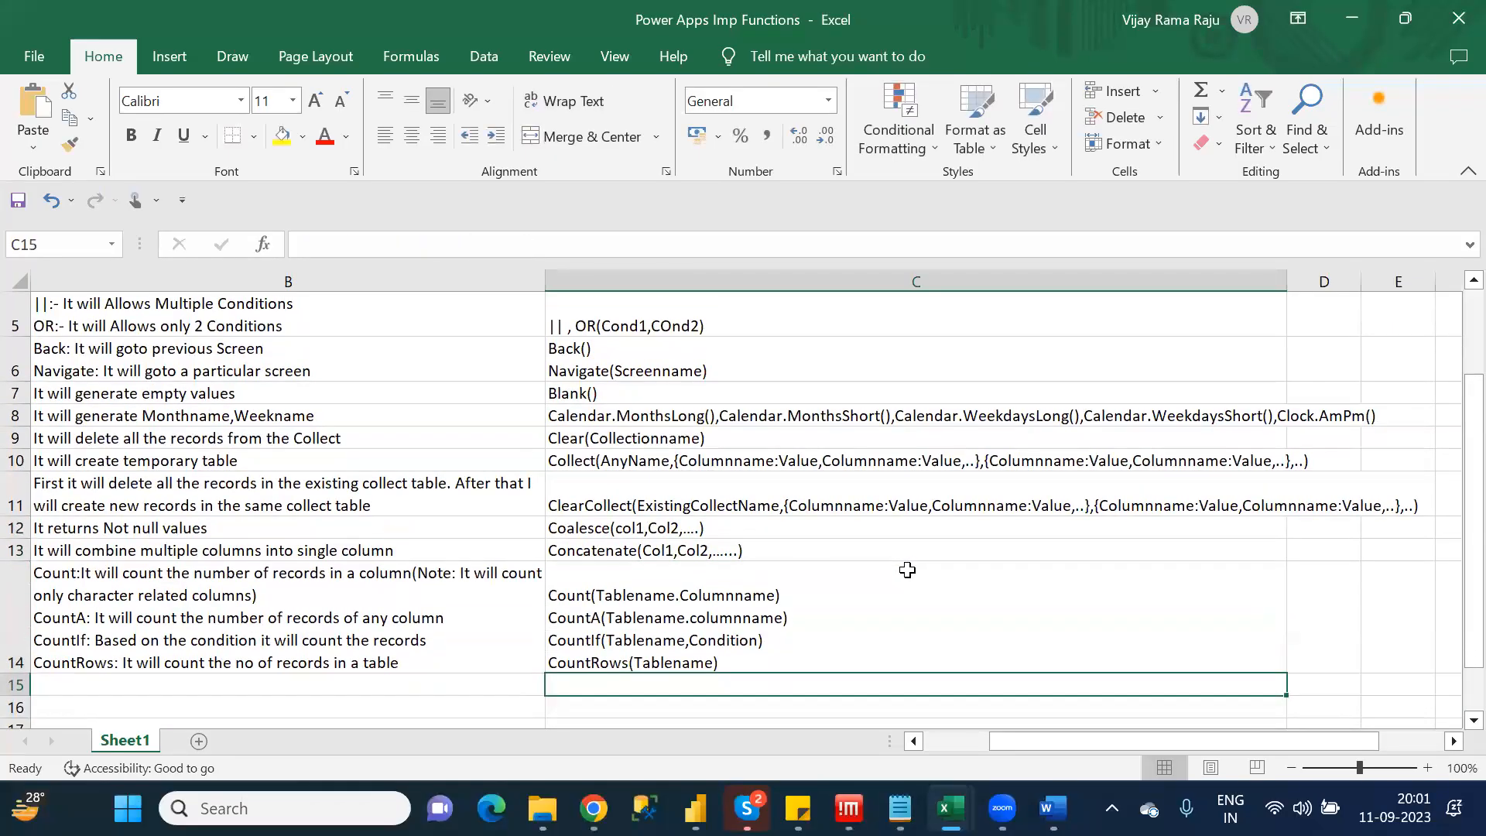
{"action": "key", "text": "Left"}
{"action": "key", "text": "Left"}
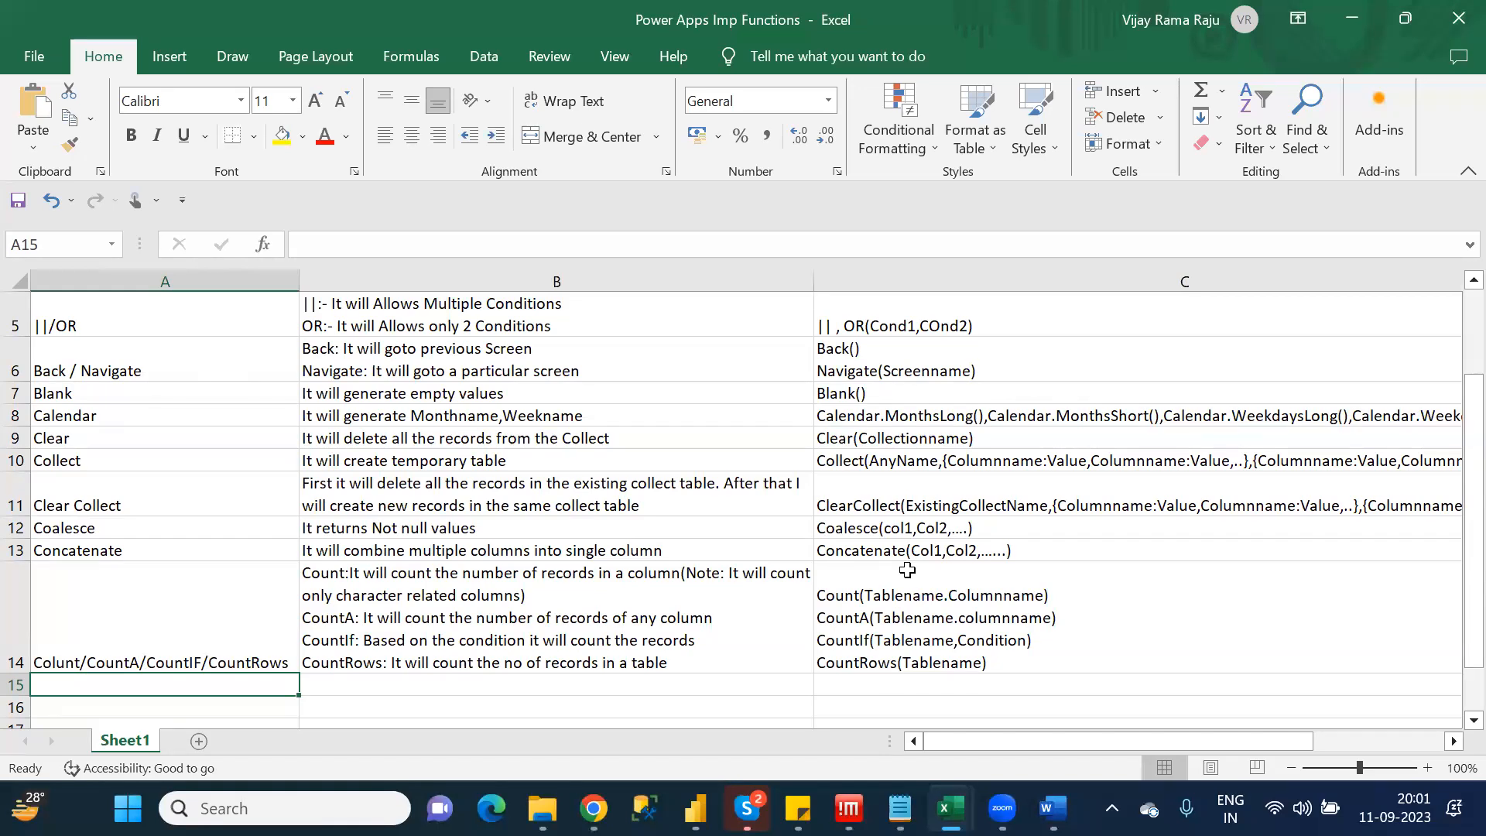
{"action": "key", "text": "alt+Tab"}
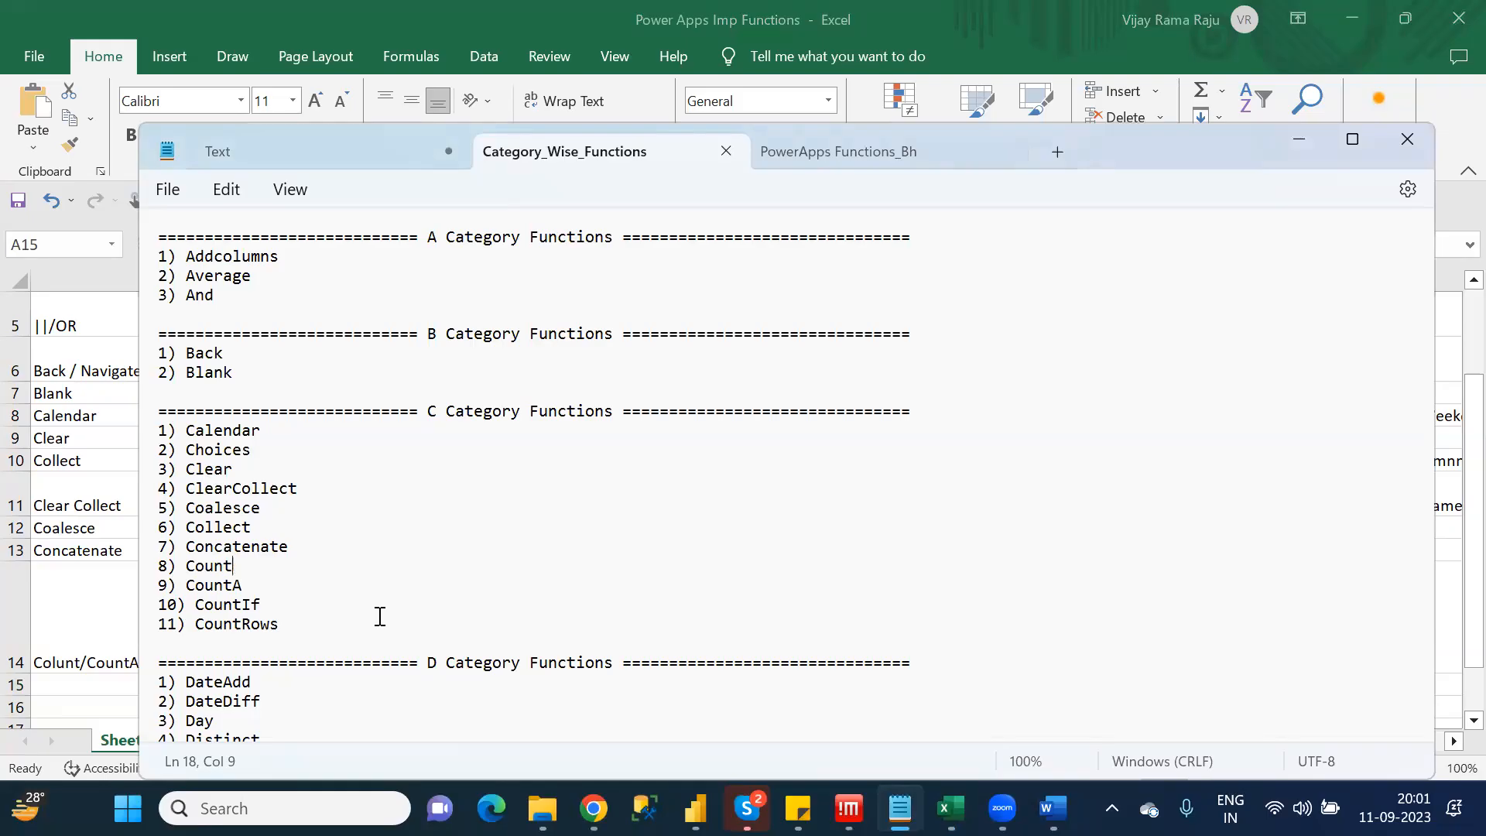
{"action": "key", "text": "alt+Tab"}
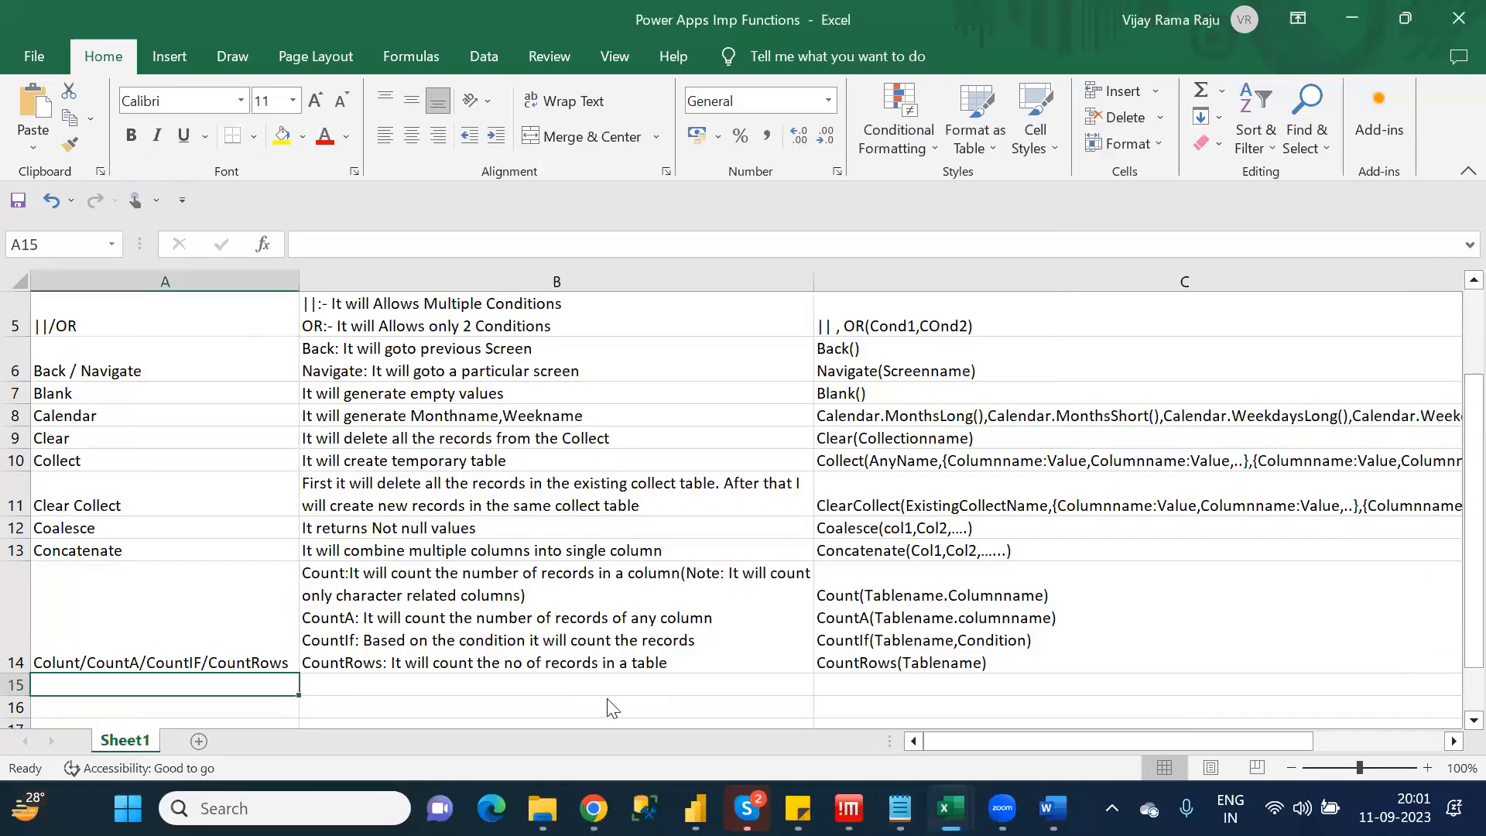
Change "character" to "Numeric" in the note of the Count description in B14
{"action": "left_click", "coordinate": [771, 759]}
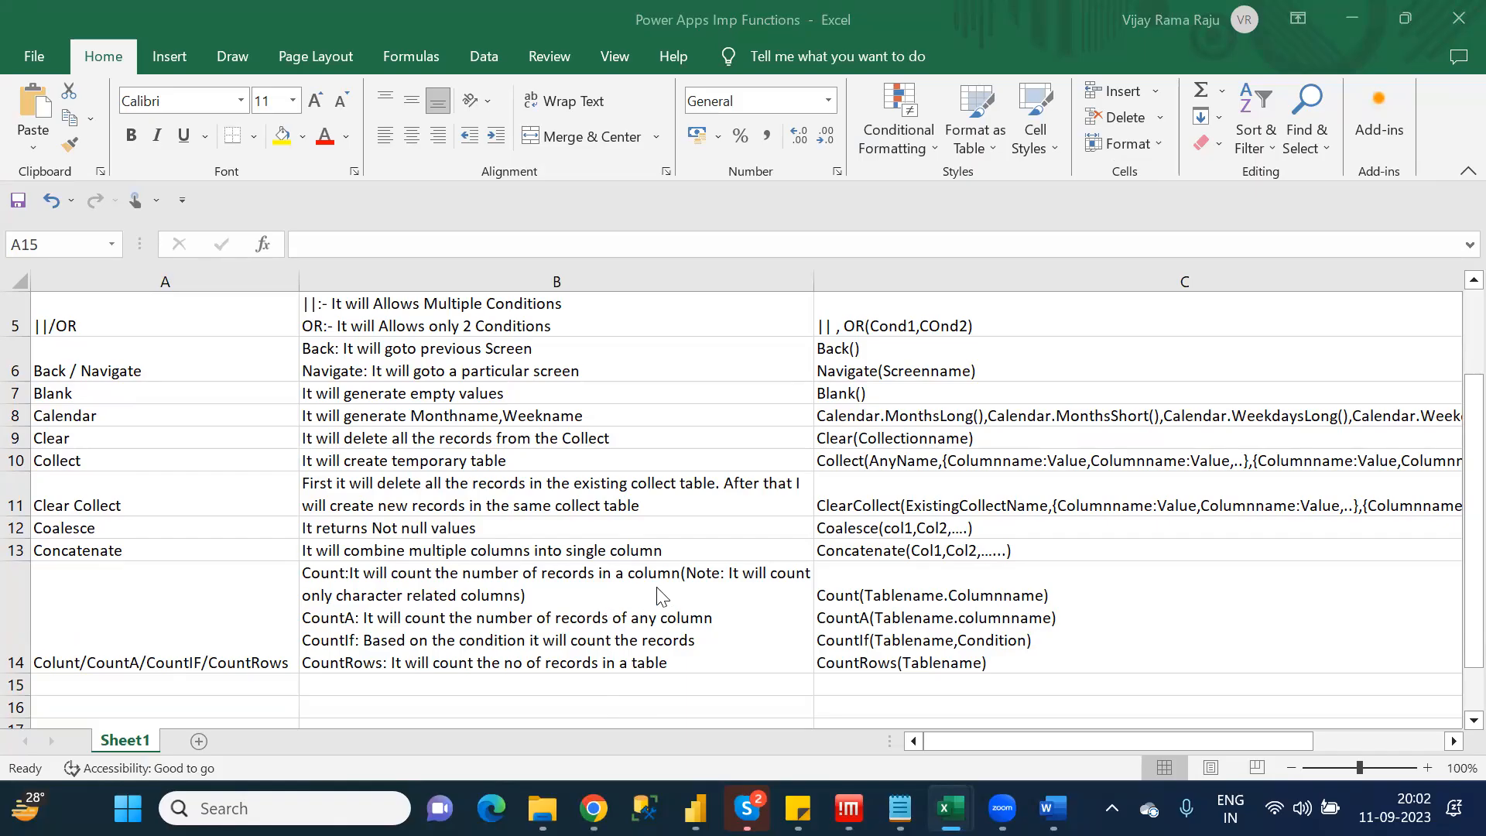
{"action": "left_click", "coordinate": [575, 580]}
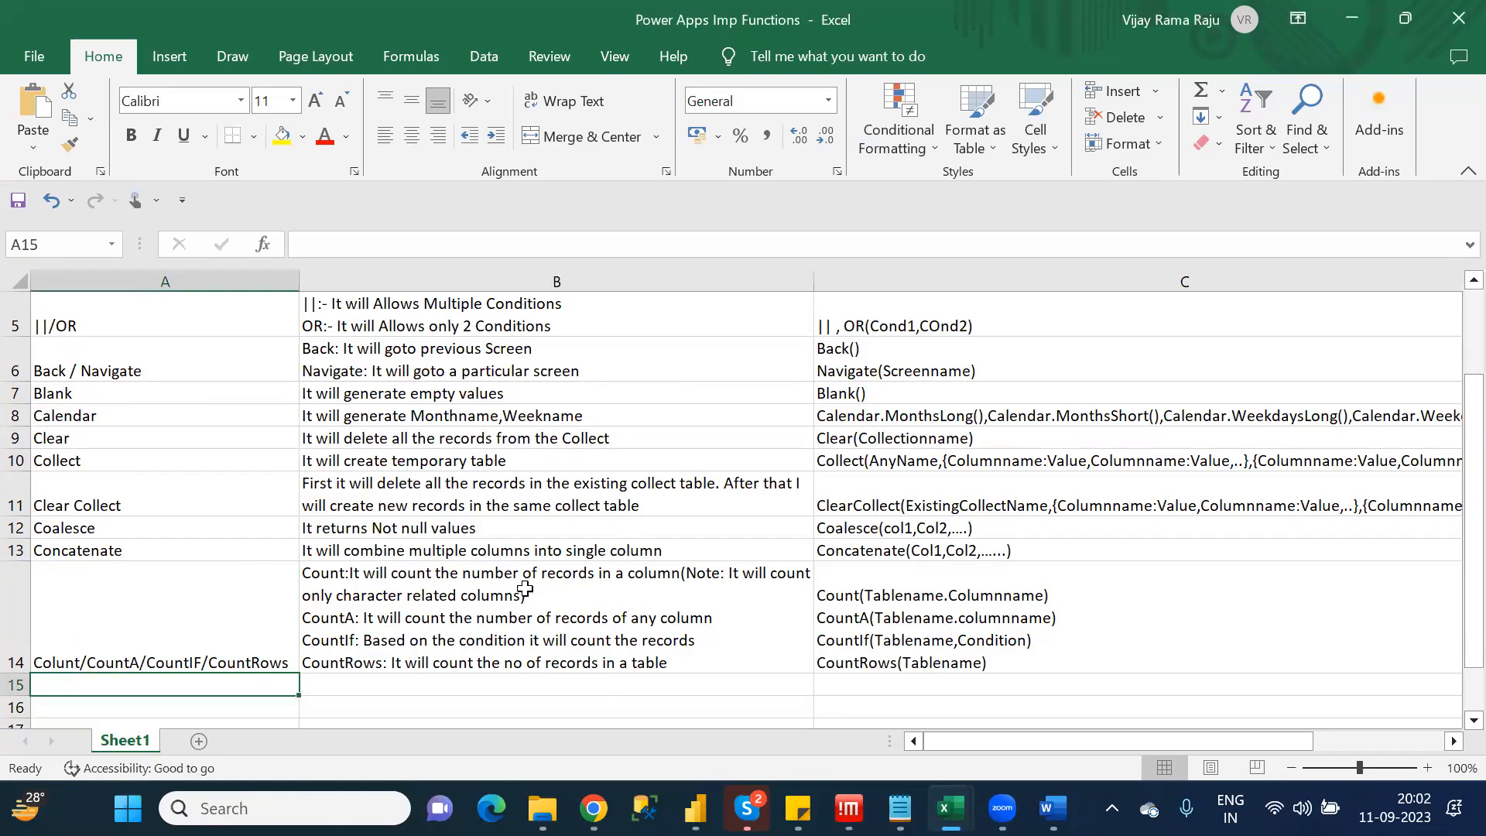
{"action": "double_click", "coordinate": [366, 600]}
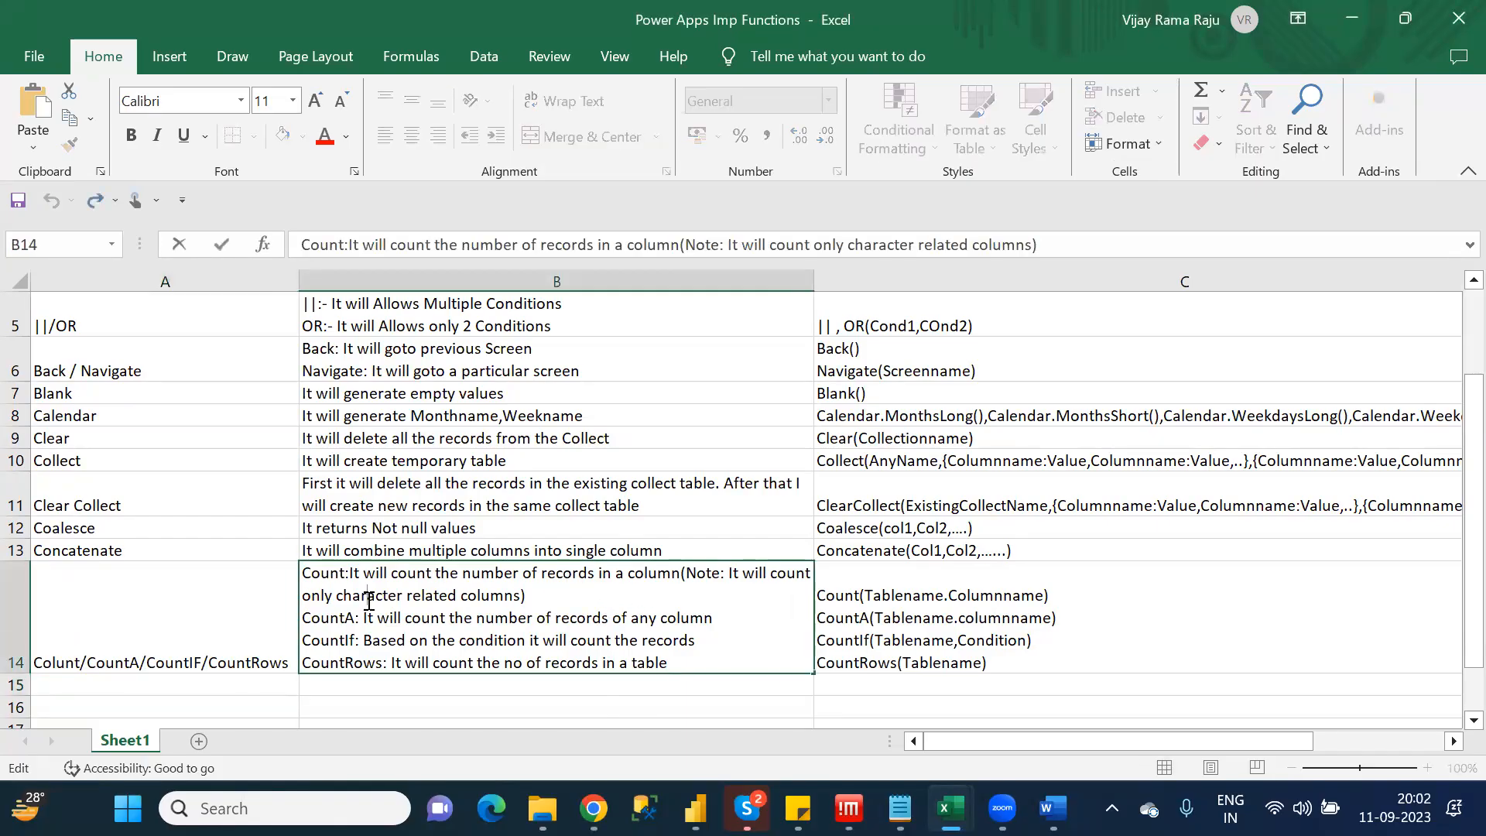
{"action": "double_click", "coordinate": [368, 600]}
{"action": "type", "text": "Numeric"}
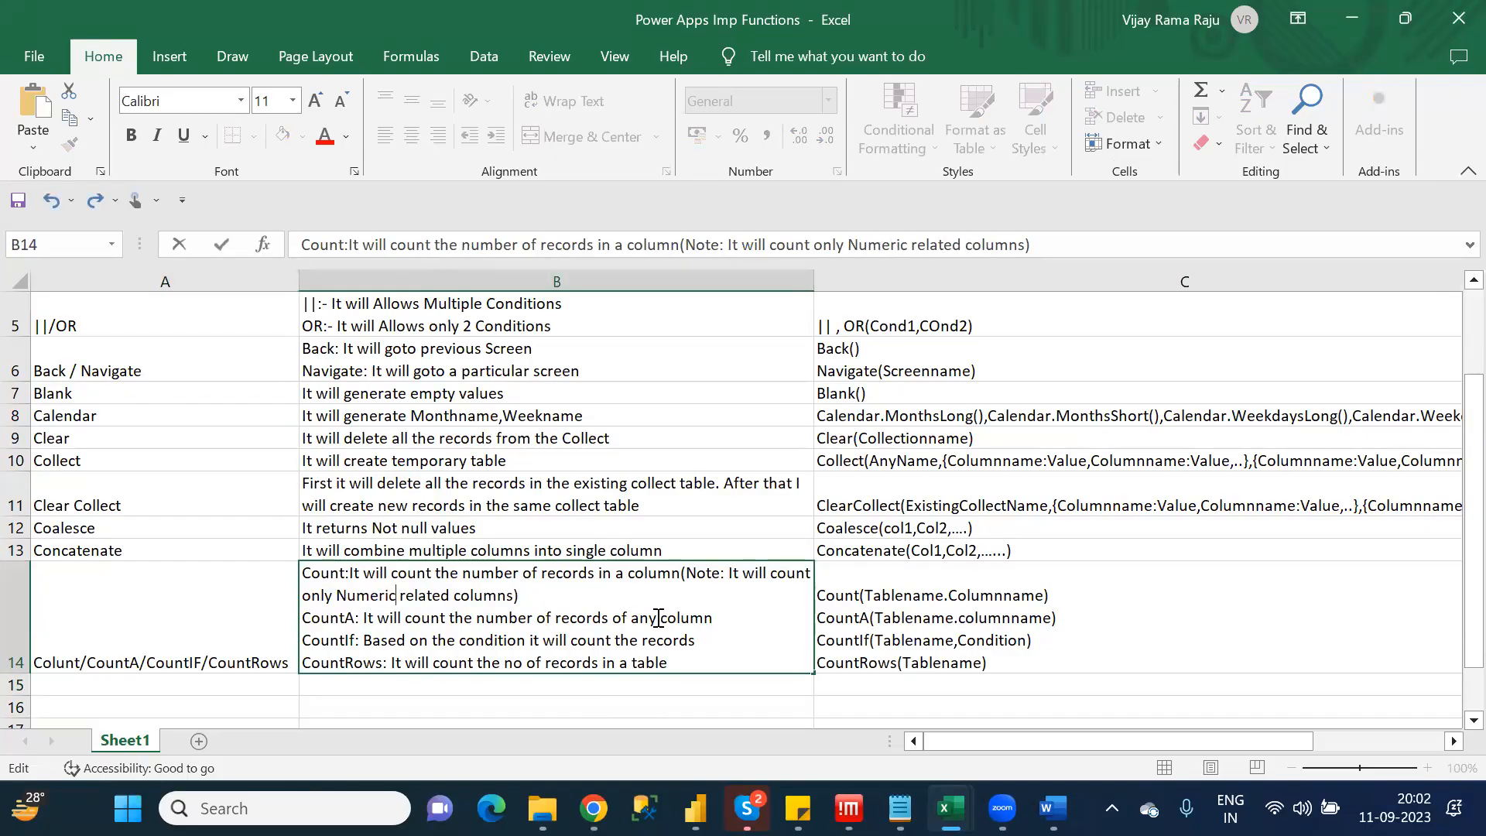
{"action": "key", "text": "ctrl+Return"}
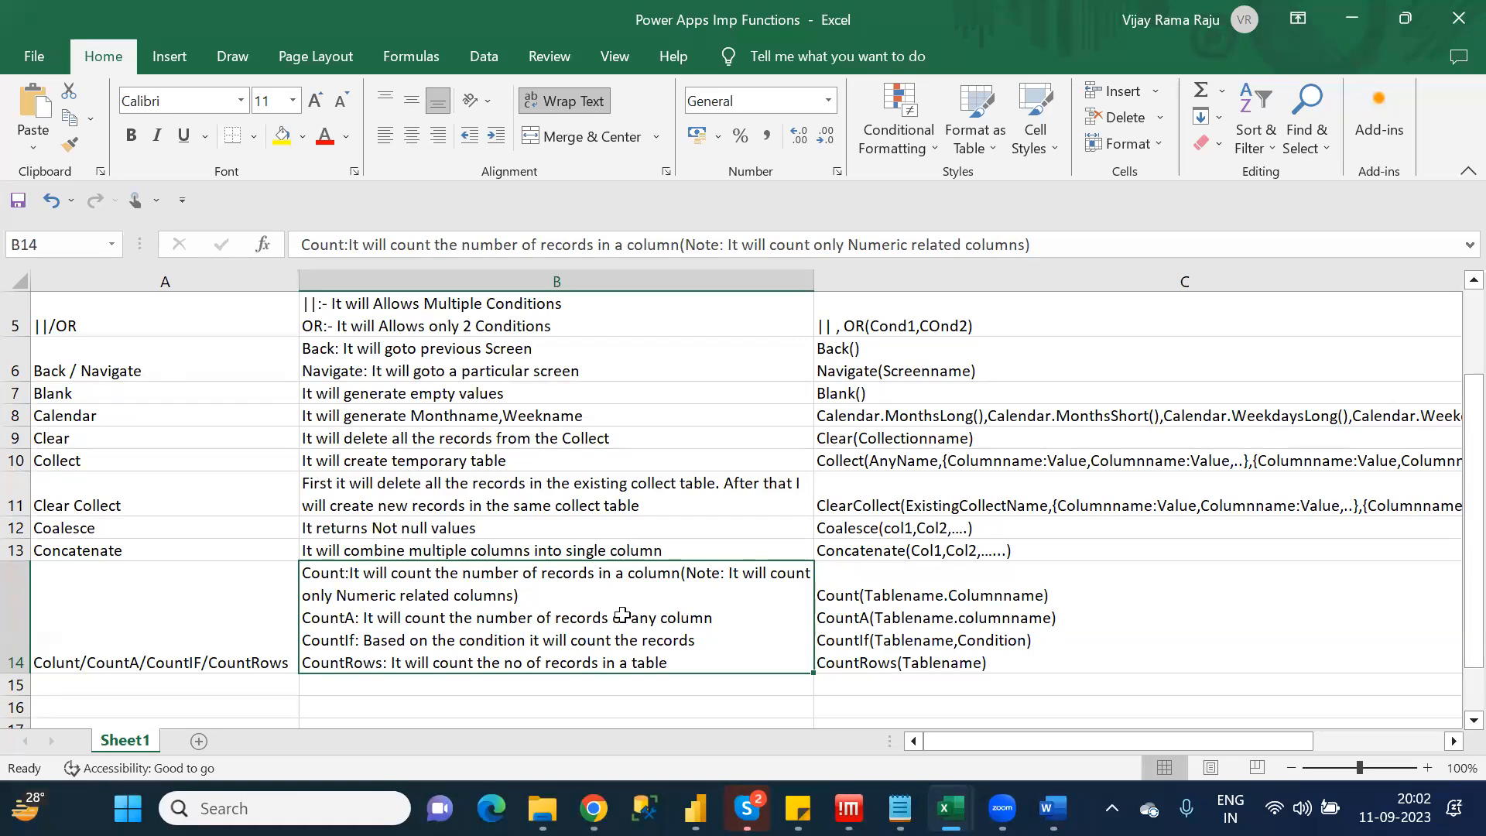
{"action": "key", "text": "Return"}
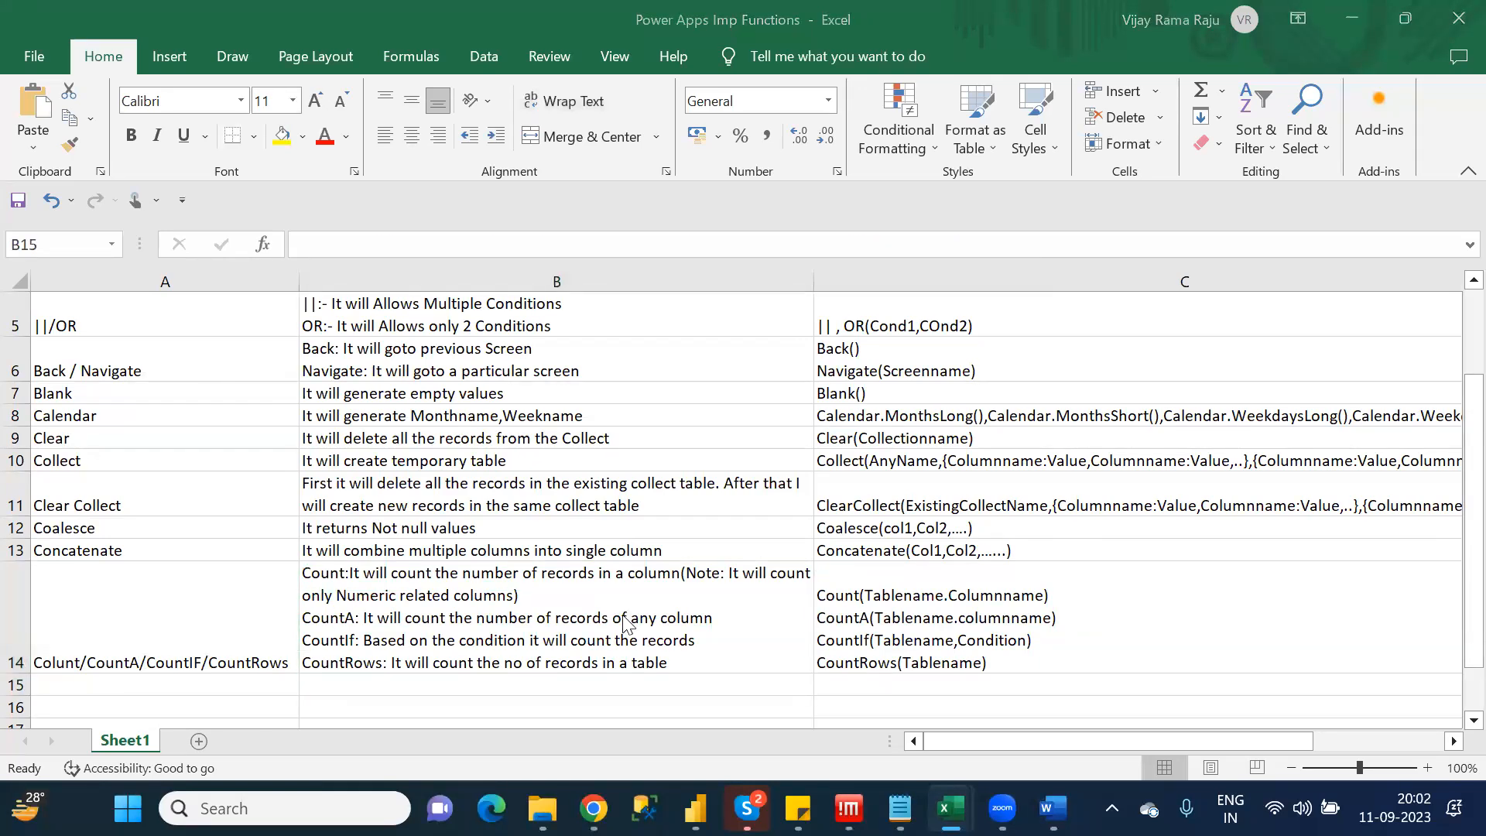
Look through the D to H category functions in the Category_Wise_Functions list in Notepad
{"action": "key", "text": "alt+Tab"}
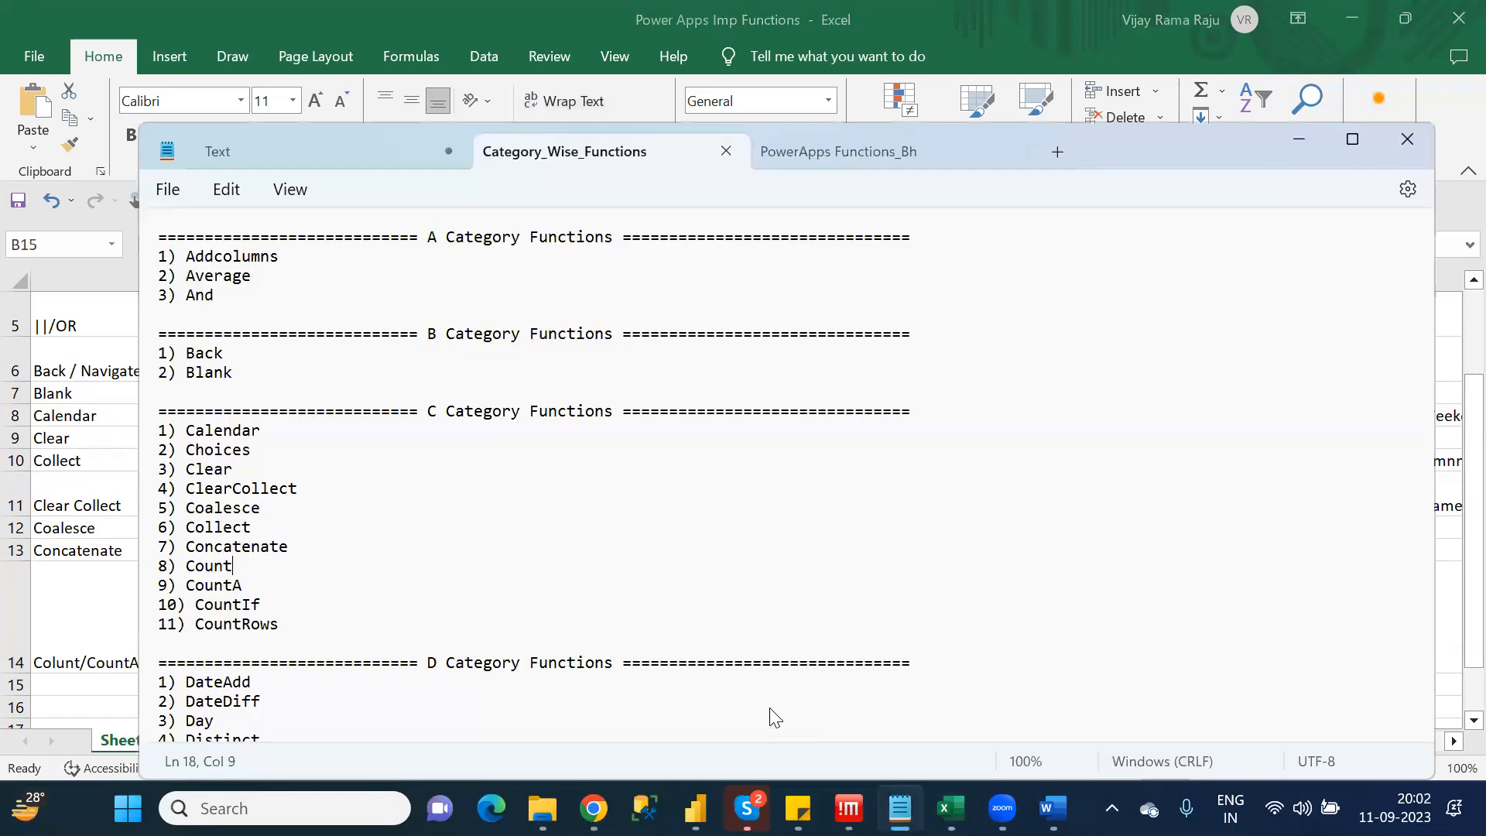
{"action": "key", "text": "Down"}
{"action": "key", "text": "Down"}
{"action": "key", "text": "Down"}
{"action": "key", "text": "Down"}
{"action": "key", "text": "Down"}
{"action": "key", "text": "Down"}
{"action": "key", "text": "Down"}
{"action": "key", "text": "Down"}
{"action": "key", "text": "Down"}
{"action": "key", "text": "Down"}
{"action": "key", "text": "Down"}
{"action": "key", "text": "Down"}
{"action": "key", "text": "Down"}
{"action": "key", "text": "Down"}
{"action": "key", "text": "Down"}
{"action": "key", "text": "Down"}
{"action": "key", "text": "Down"}
{"action": "key", "text": "Down"}
{"action": "key", "text": "Down"}
{"action": "key", "text": "Down"}
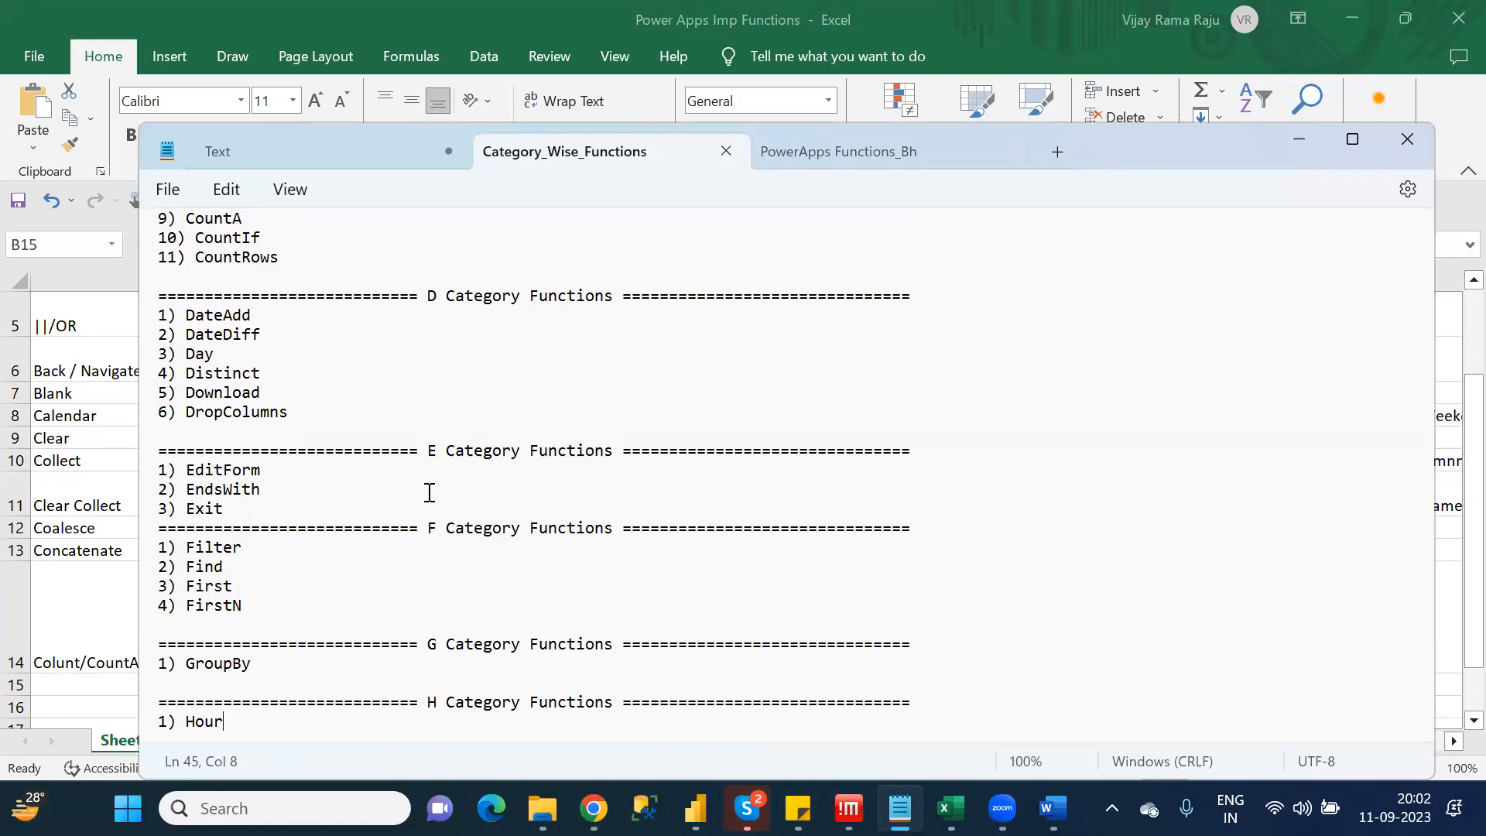
{"action": "key", "text": "alt+Tab"}
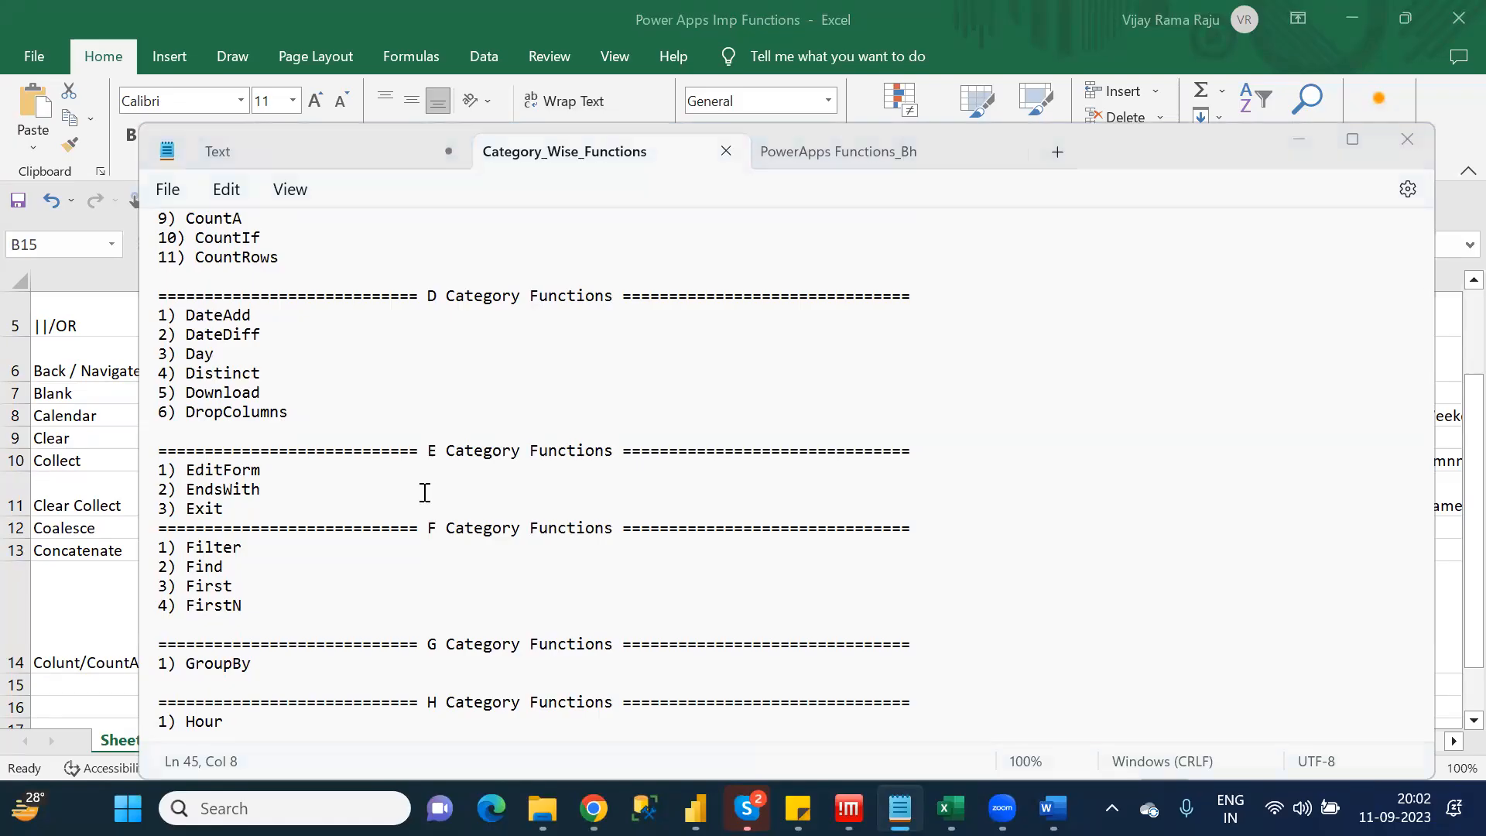